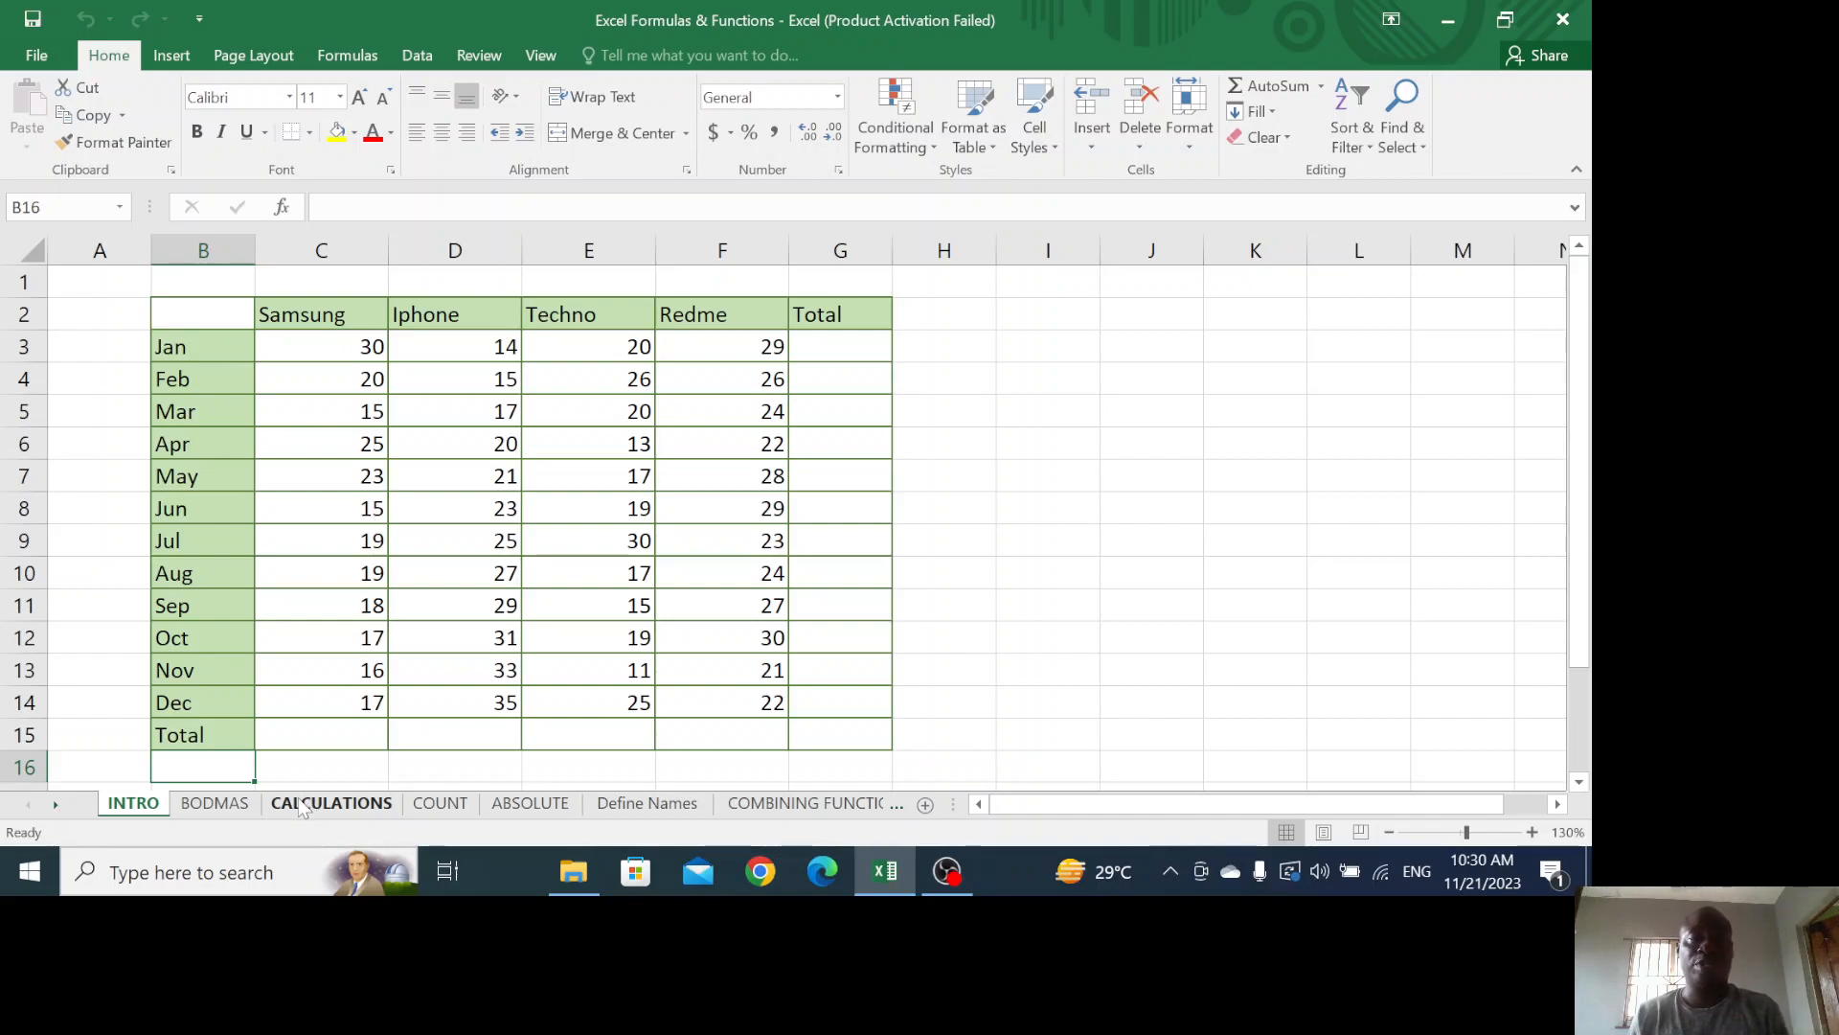
# Look through the worksheets from BODMAS to COMBINING FUNCTIONS and return to the INTRO sheet
pyautogui.click(241, 810)
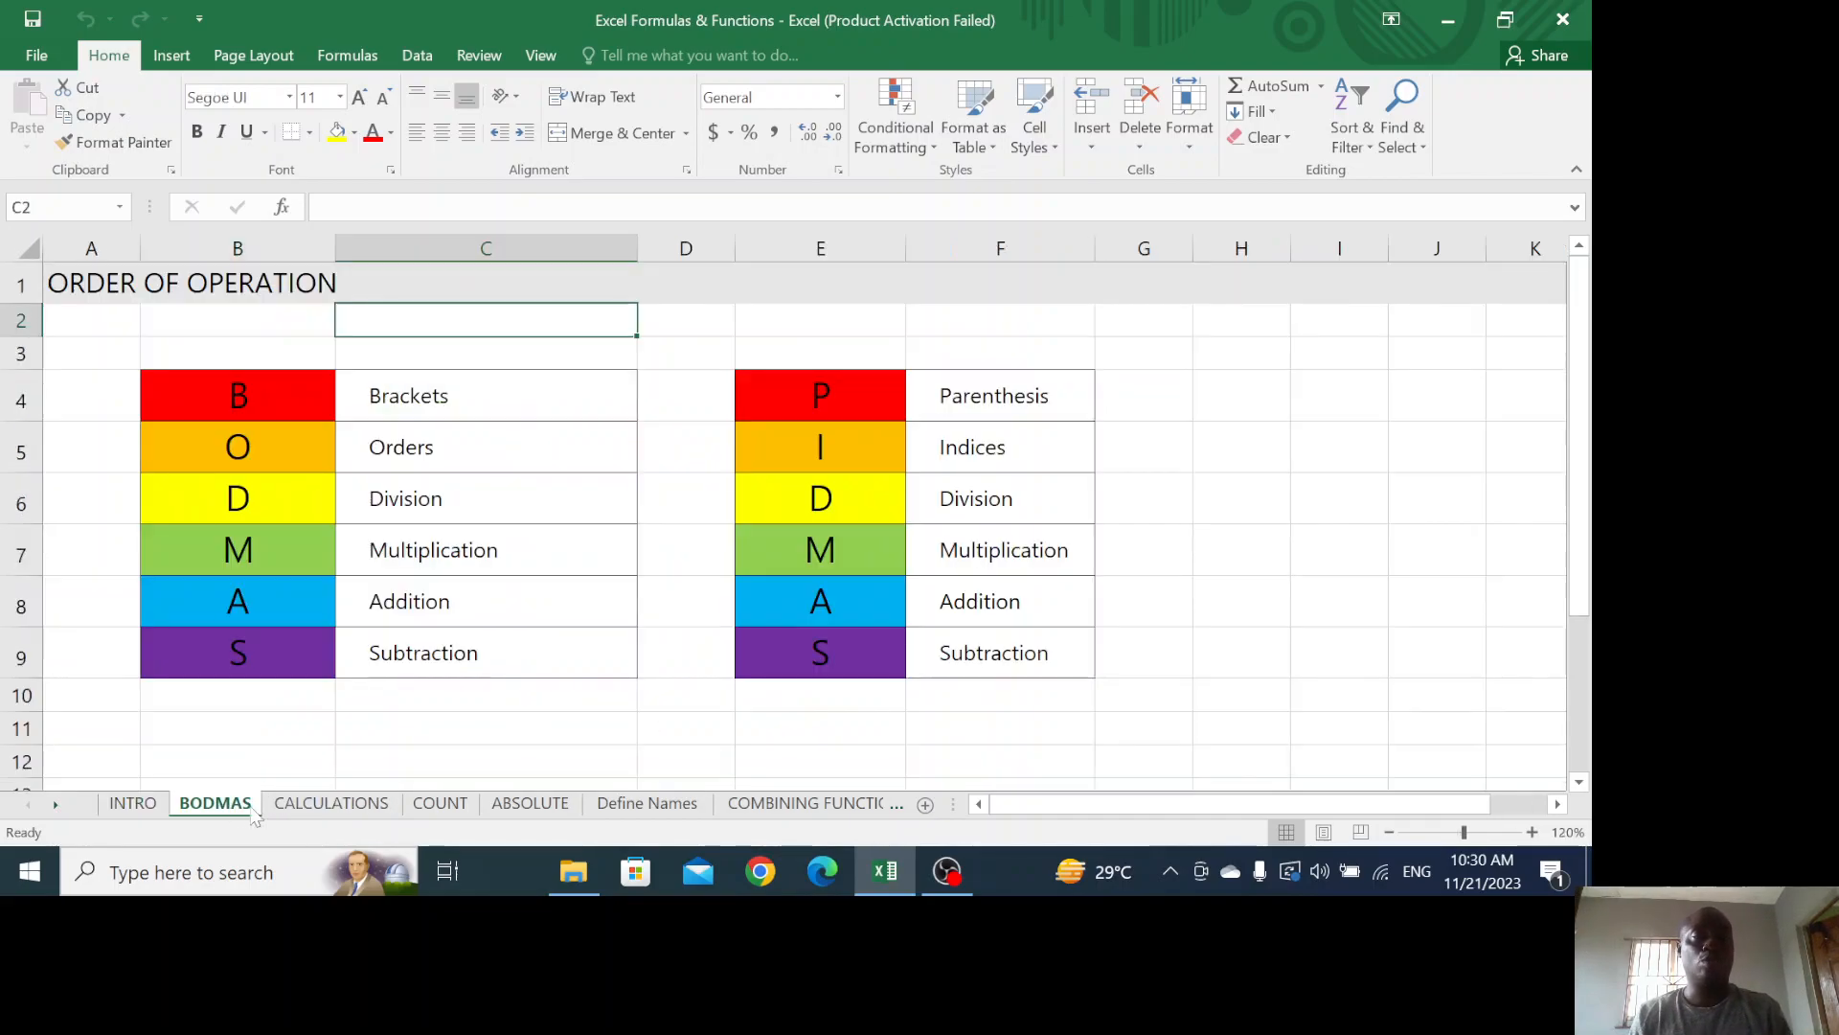
pyautogui.click(316, 808)
pyautogui.click(433, 803)
pyautogui.click(530, 803)
pyautogui.click(646, 805)
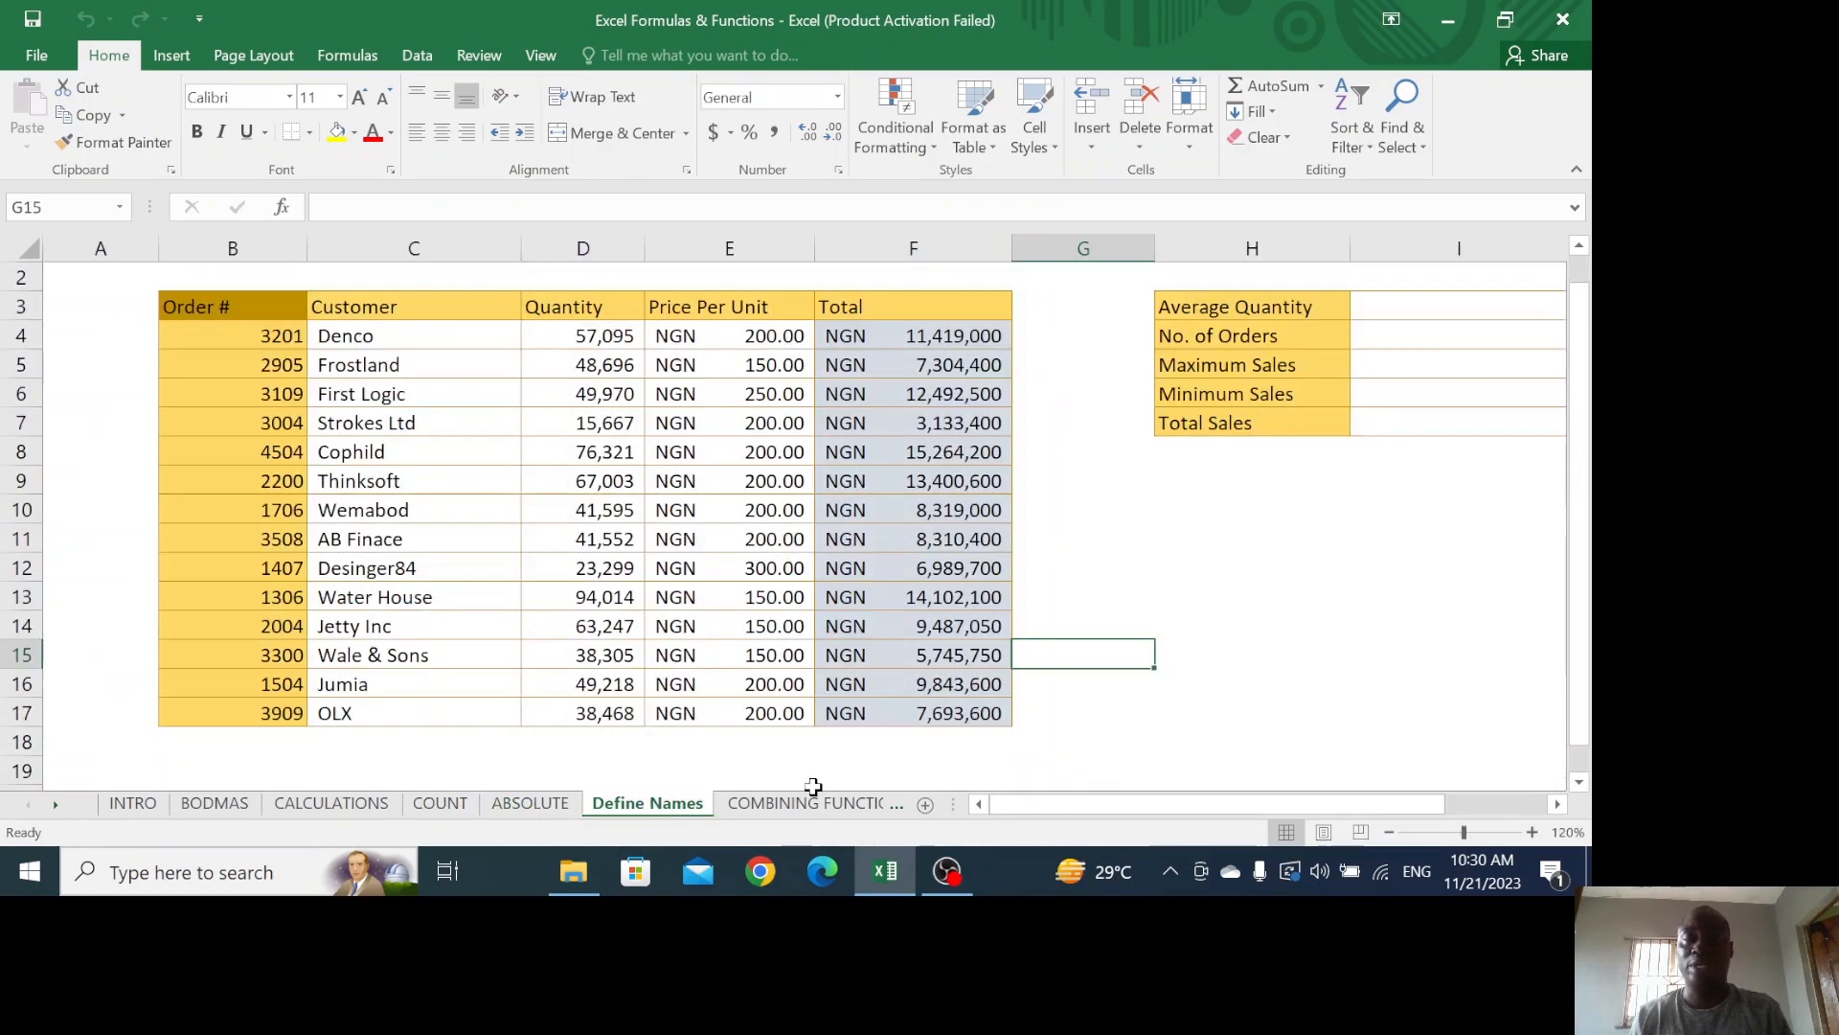
pyautogui.click(841, 805)
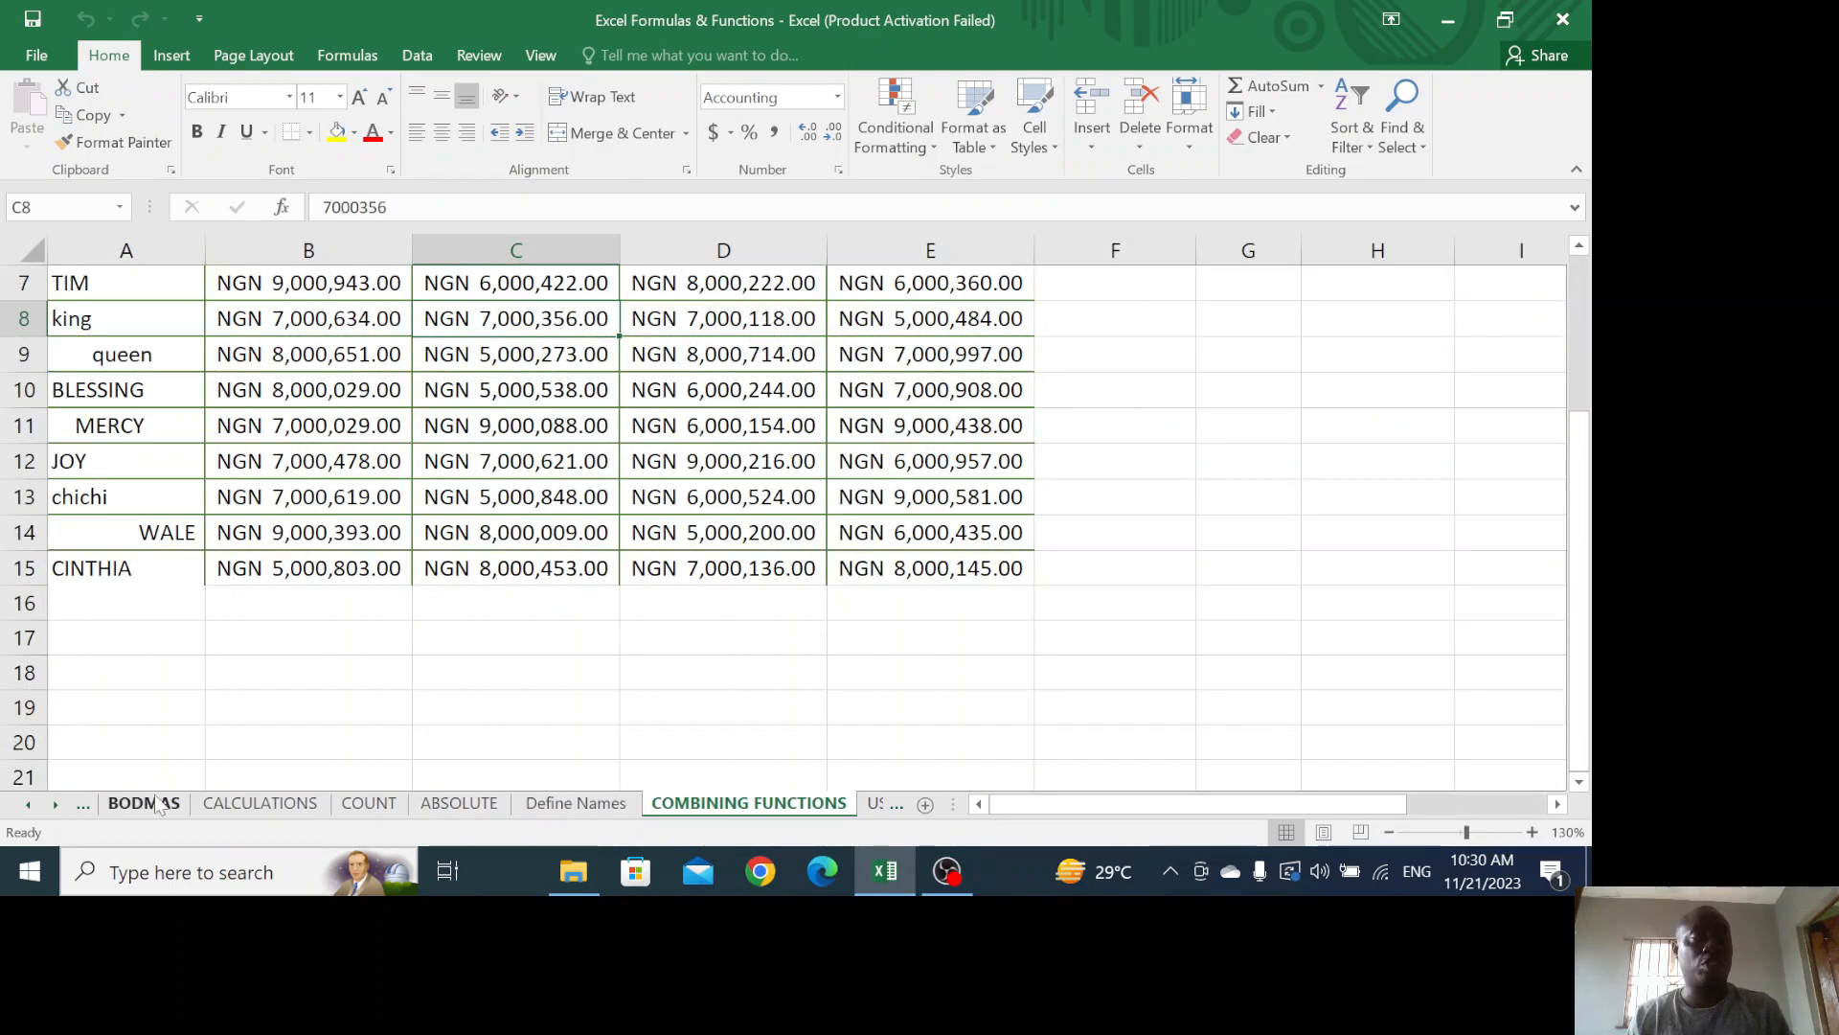
pyautogui.click(117, 807)
pyautogui.click(28, 805)
pyautogui.click(137, 805)
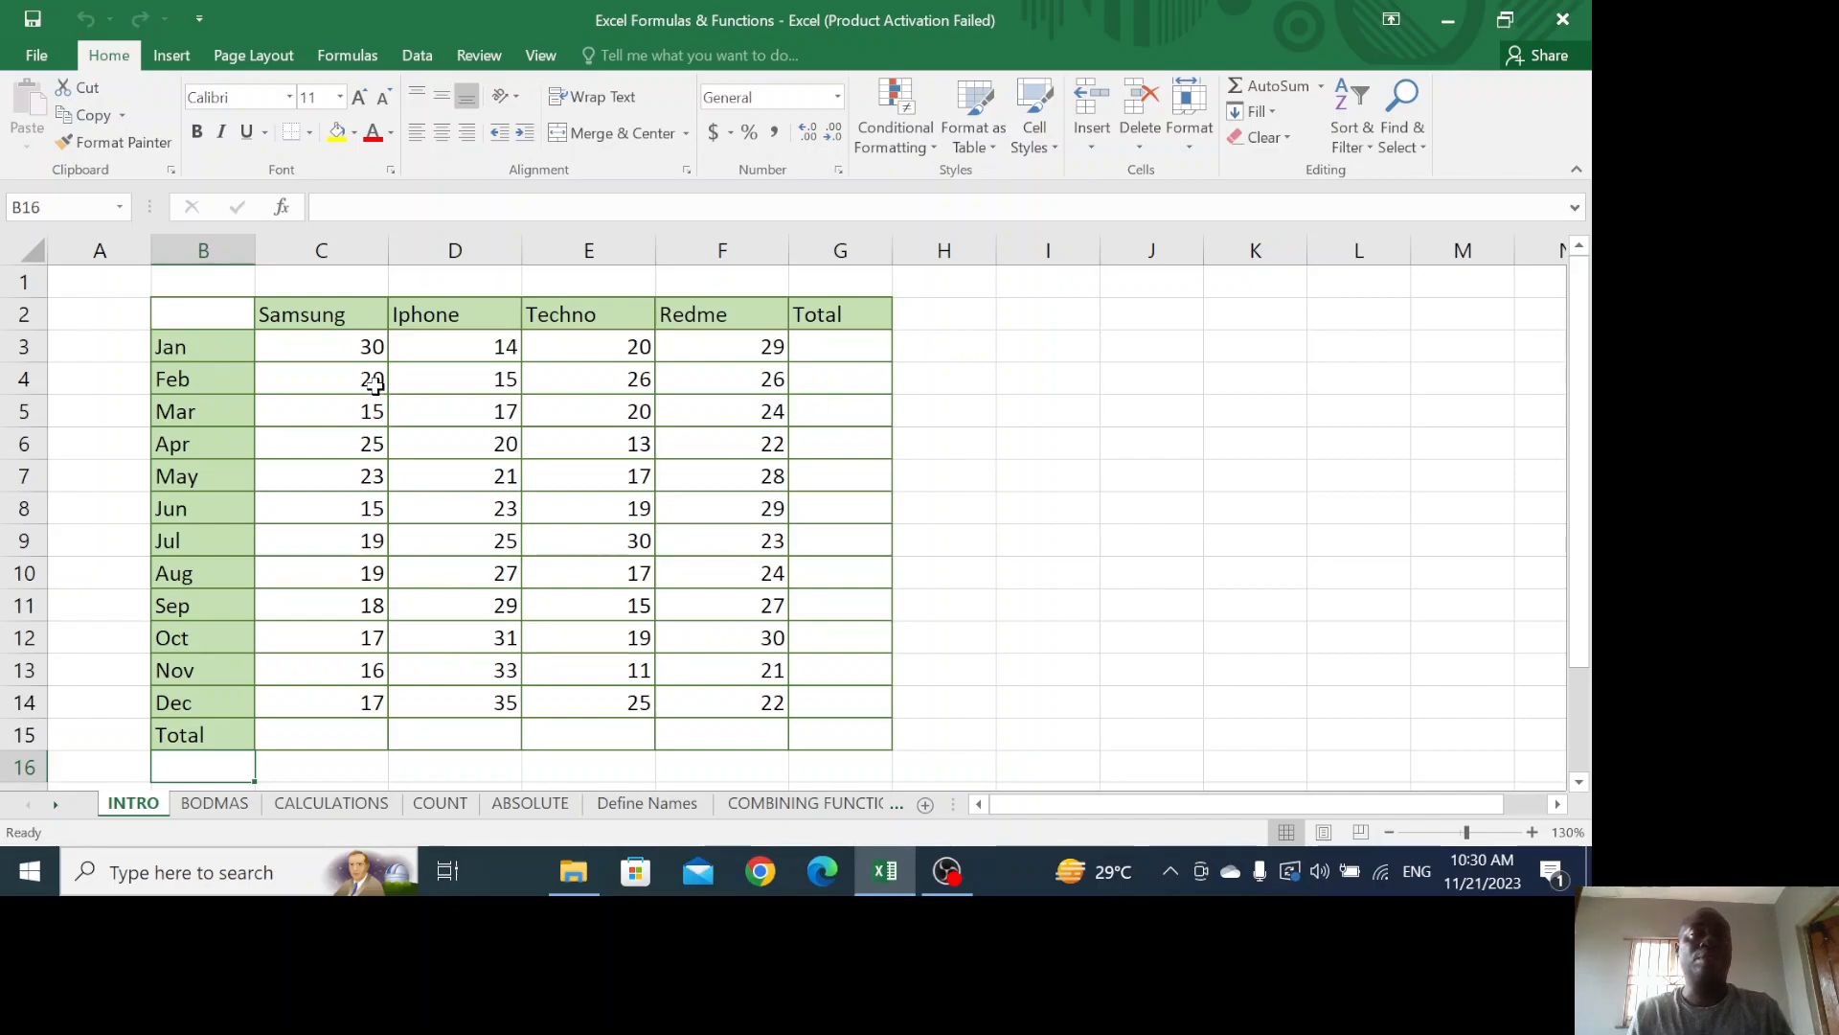
# Enter a formula in the Samsung total cell C15 that adds the individual cells C3, C4 and C5
pyautogui.click(327, 730)
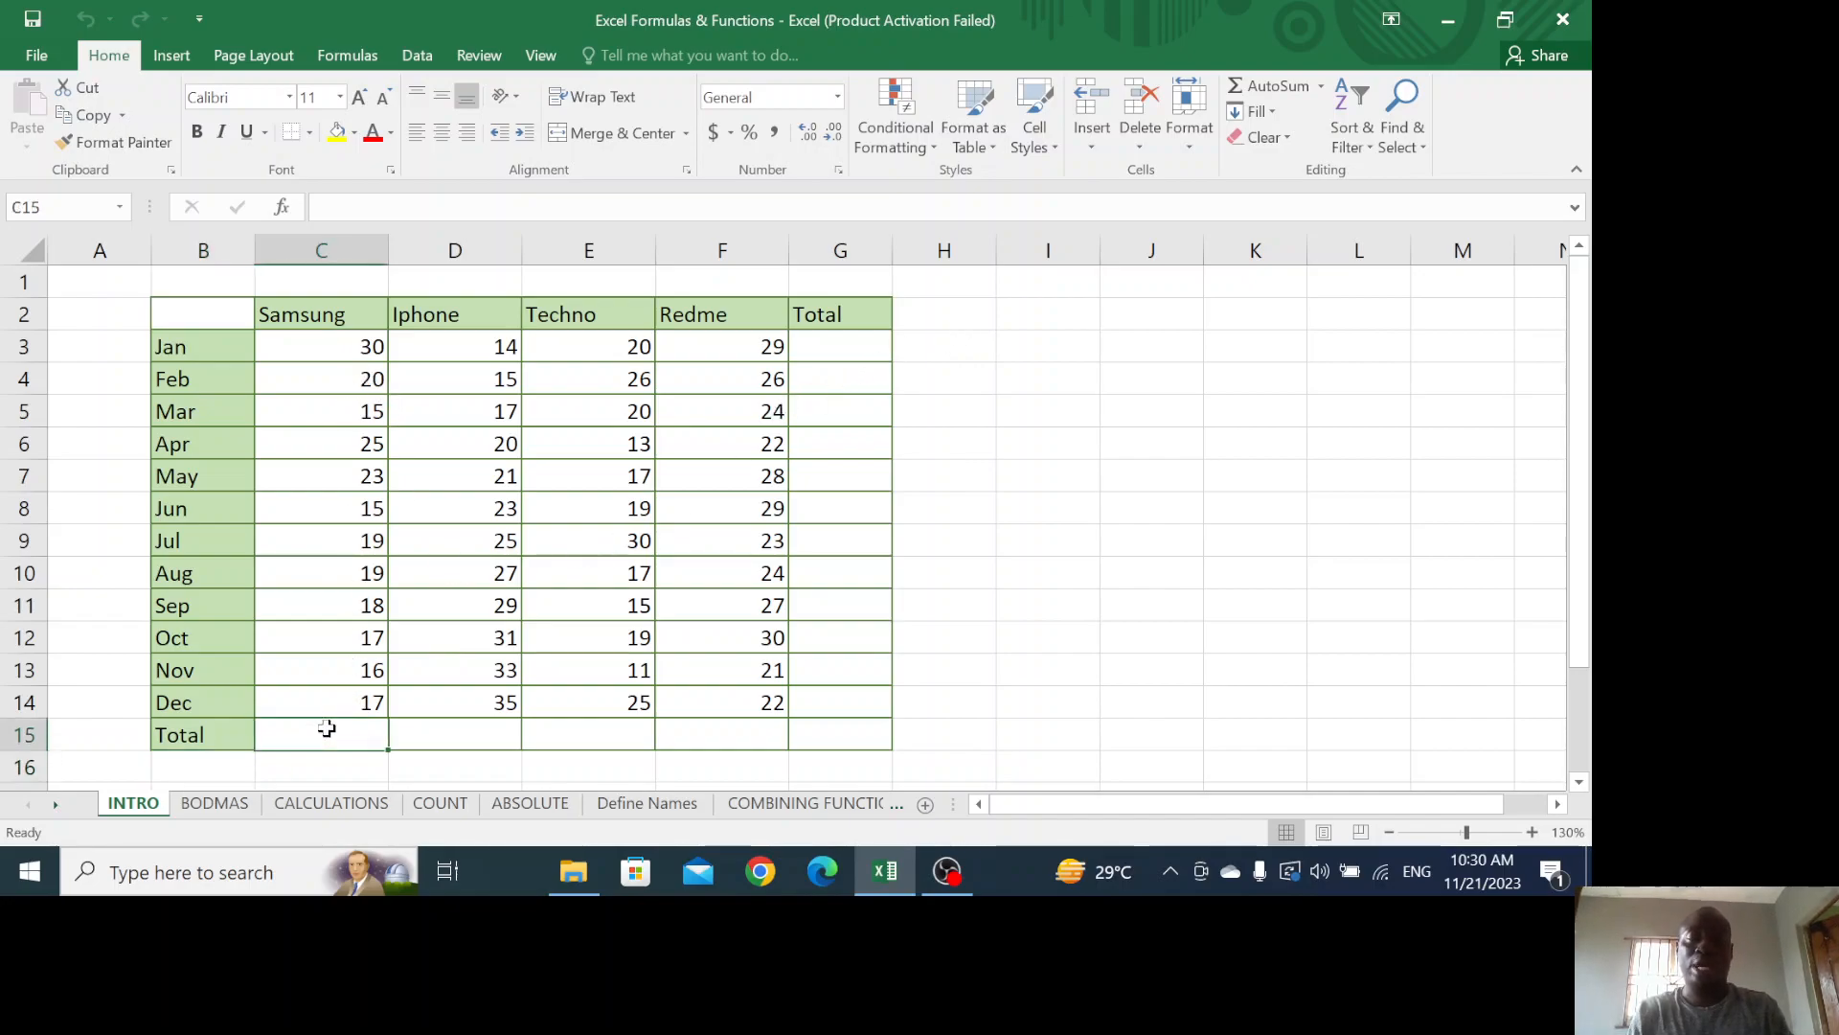
pyautogui.write('=')
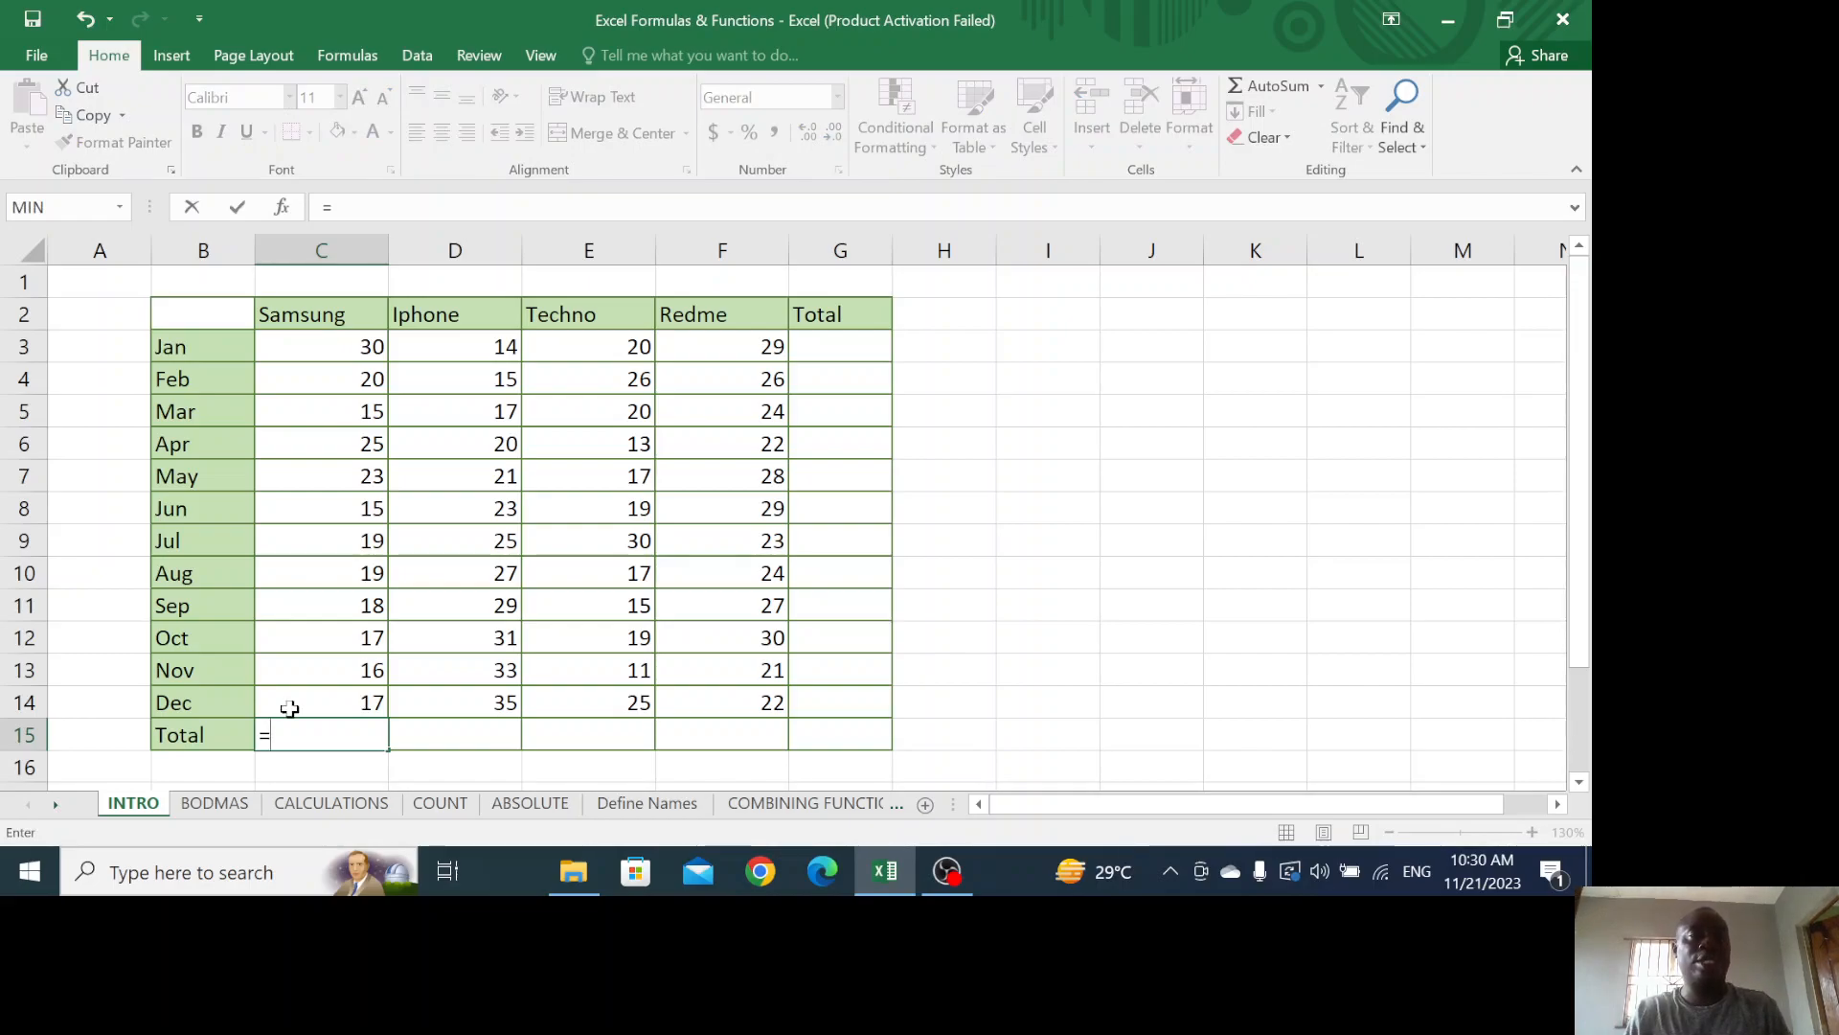
pyautogui.click(307, 345)
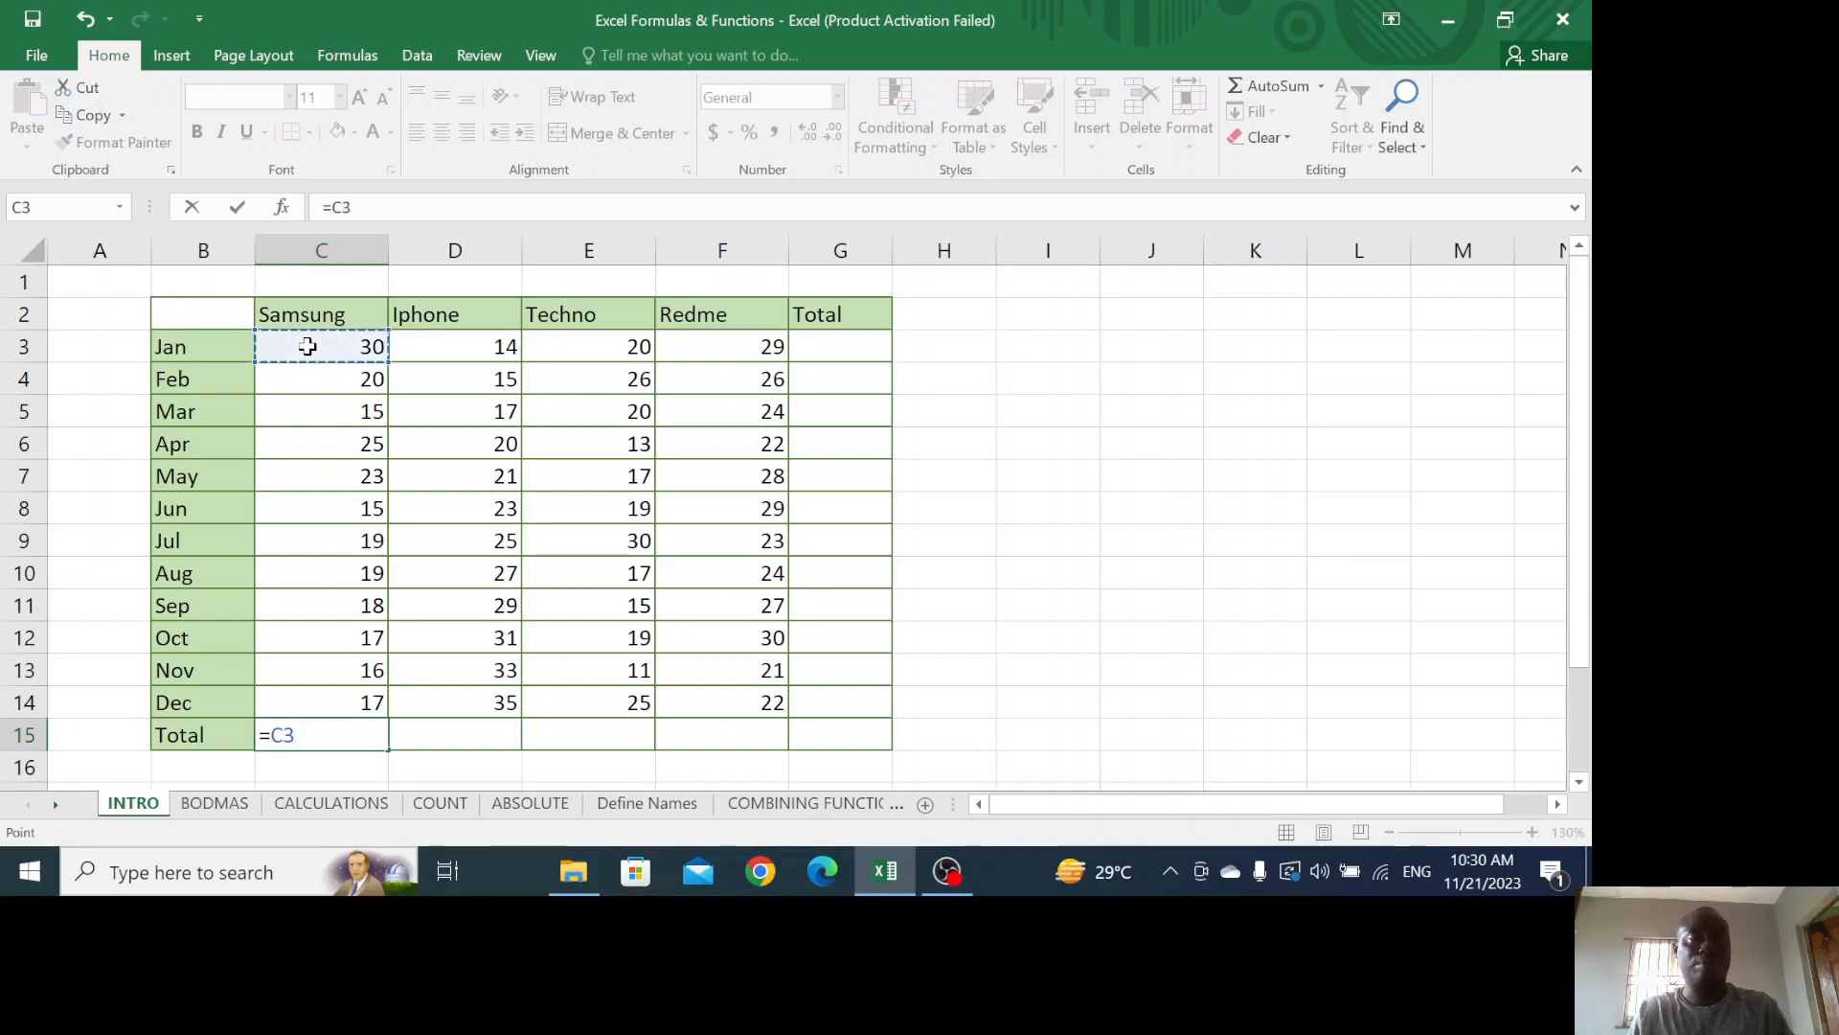
pyautogui.write('+')
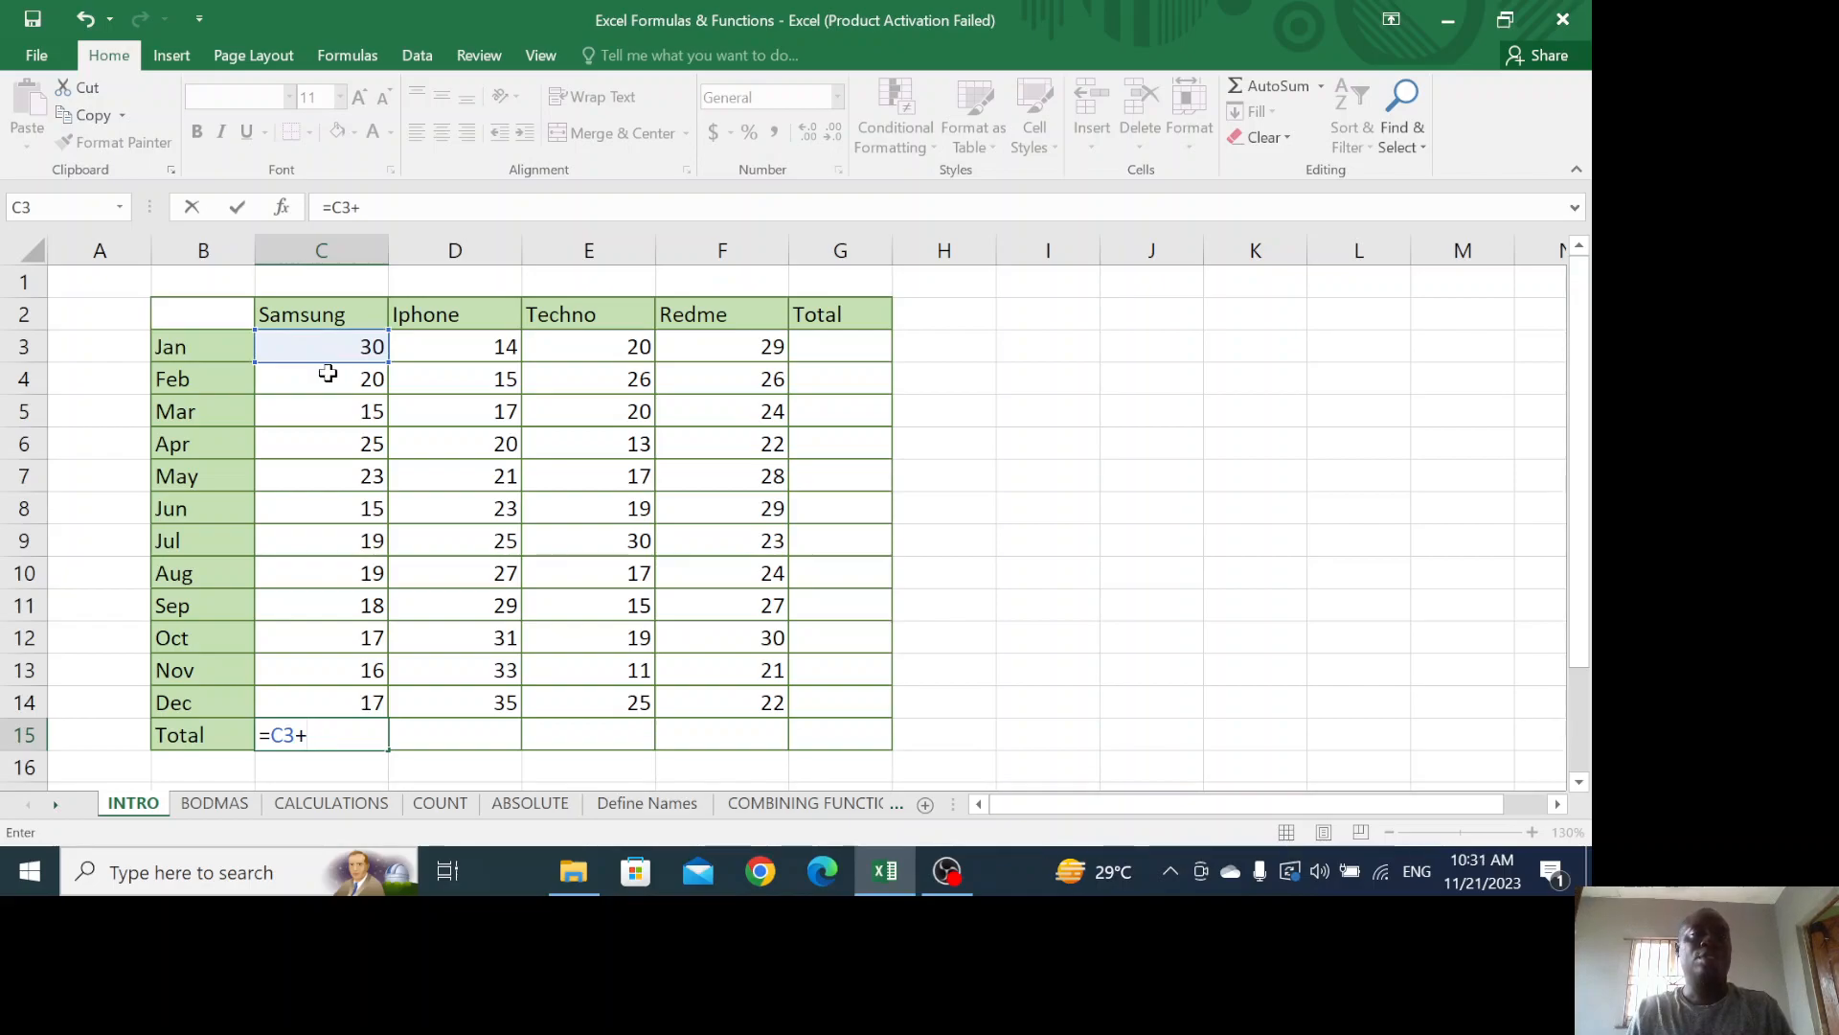
pyautogui.click(328, 378)
pyautogui.write('+')
pyautogui.click(365, 410)
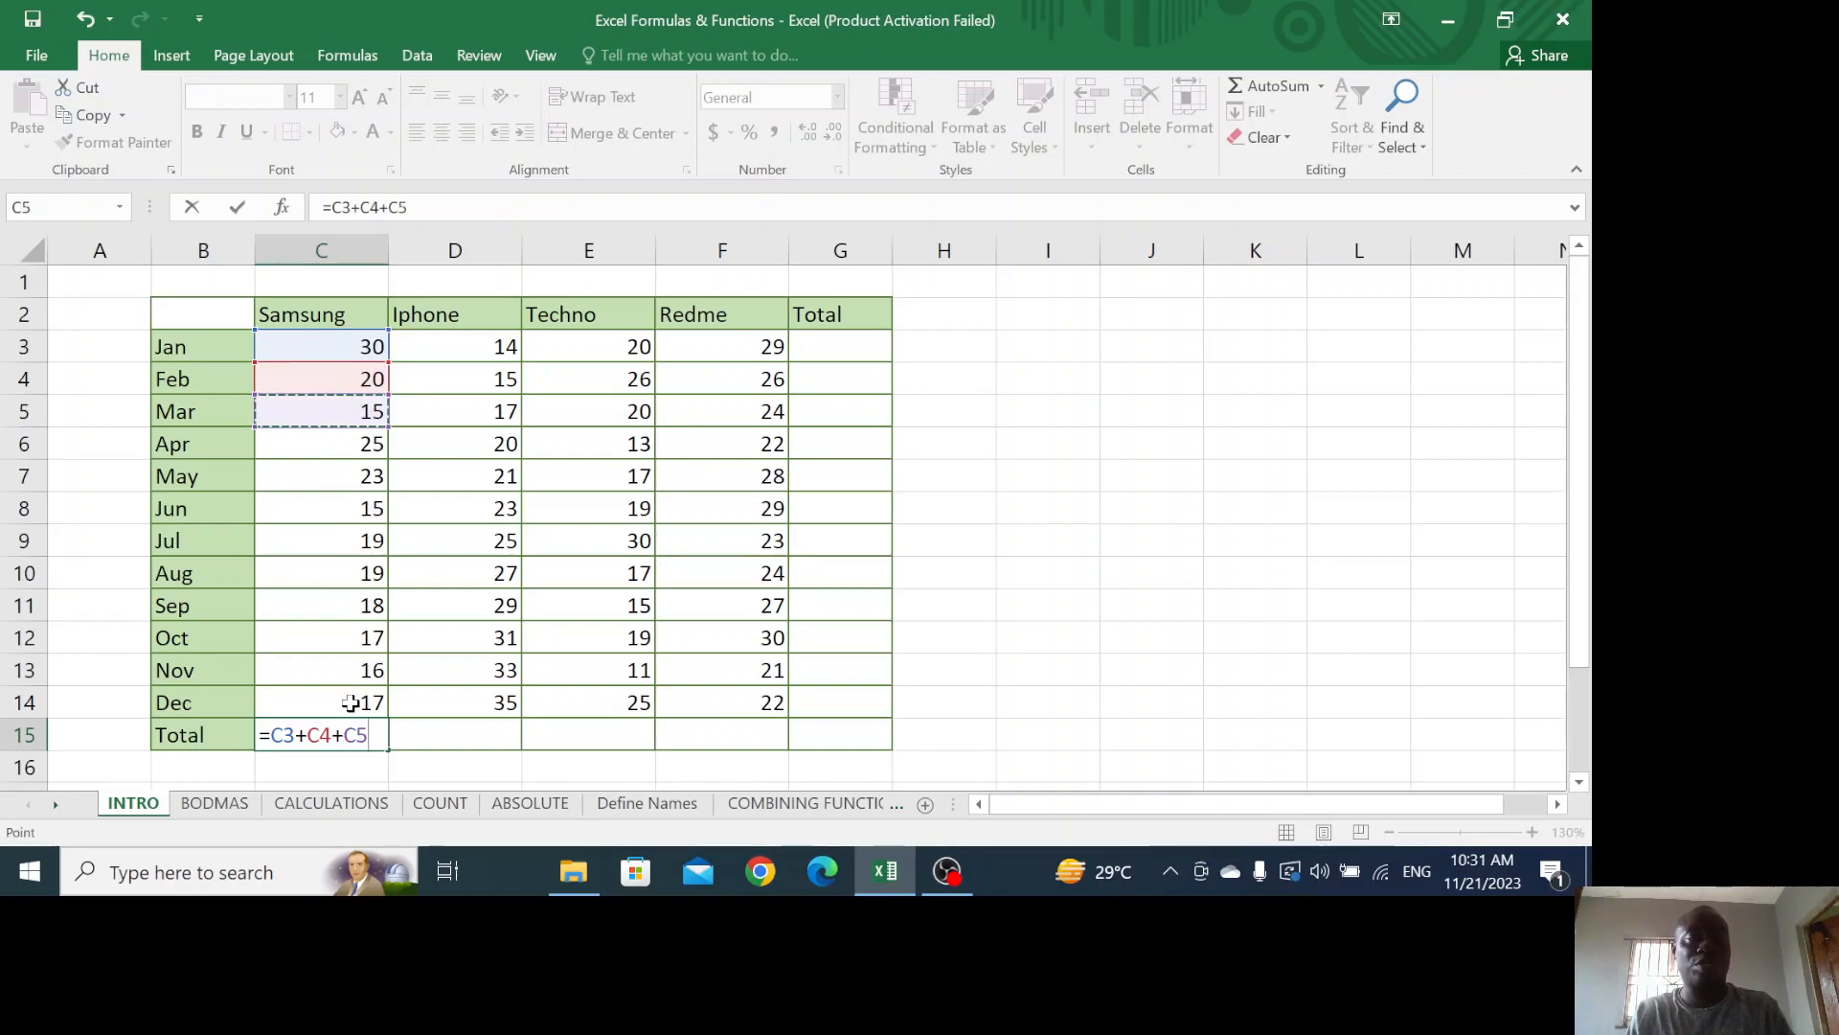
pyautogui.press('Return')
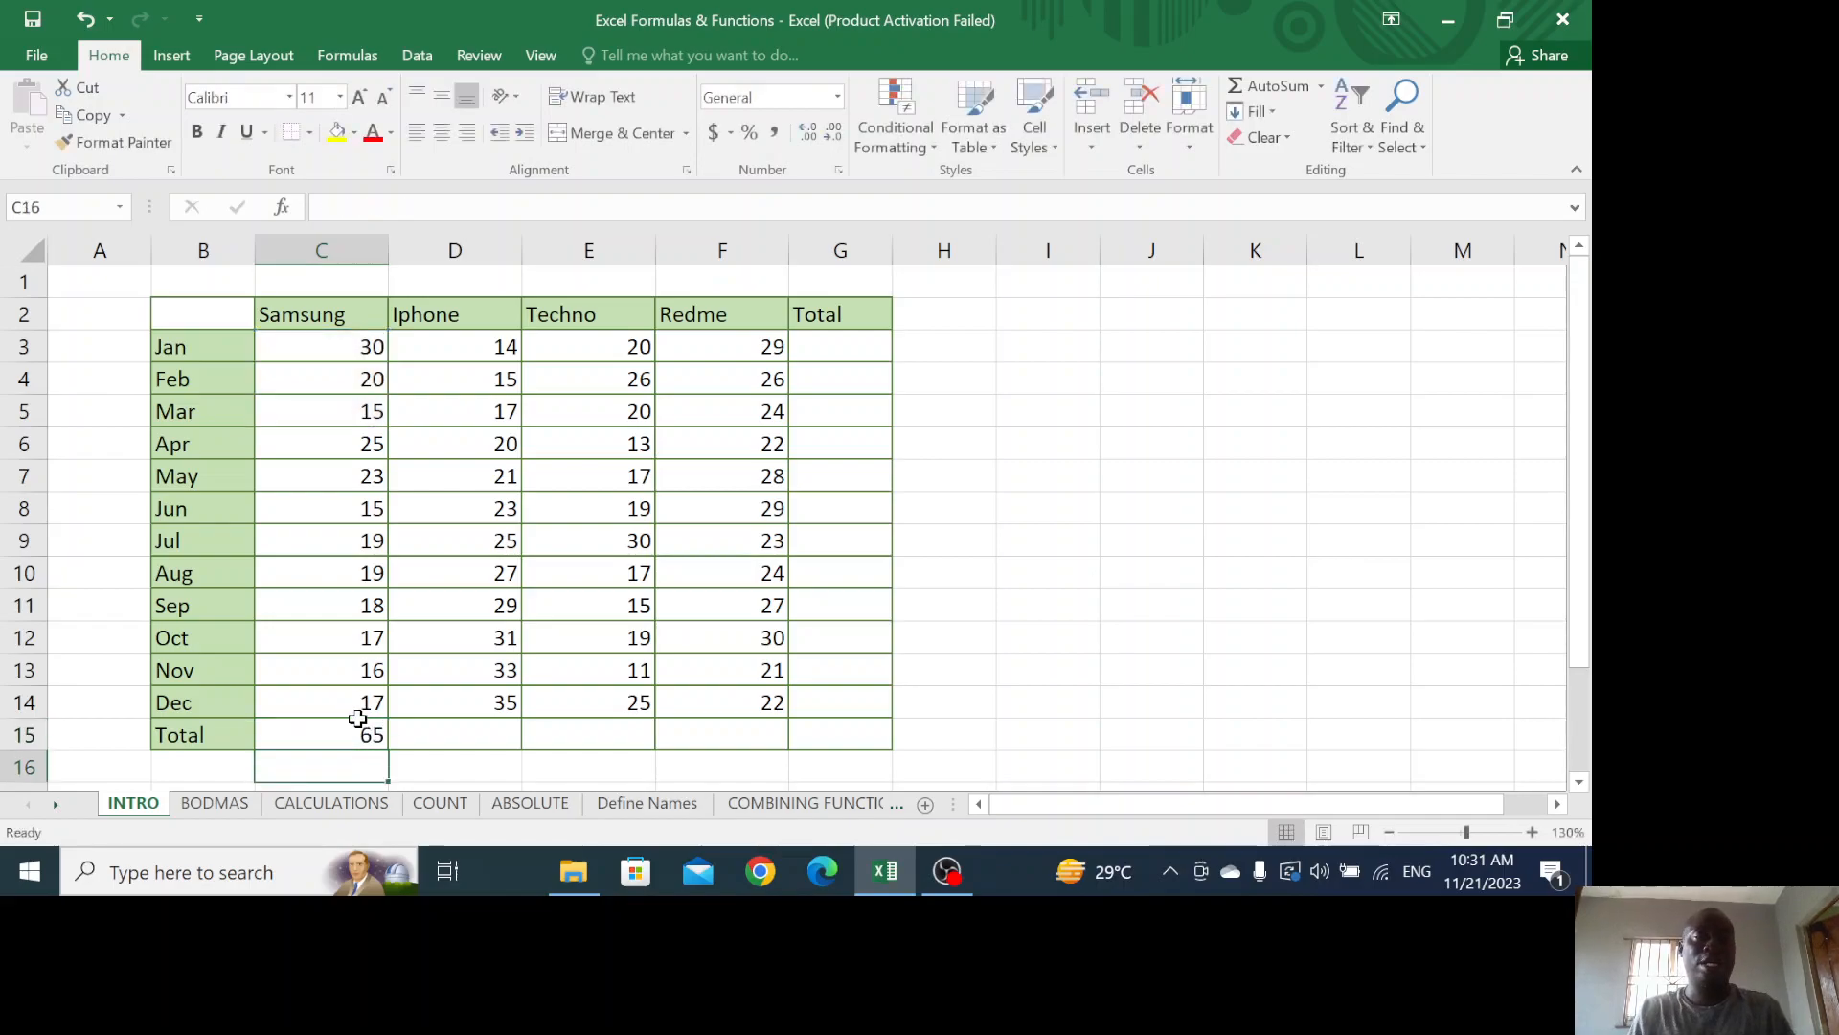
# Review the addition formula in C15 without changing it, and clear the cell
pyautogui.doubleClick(360, 734)
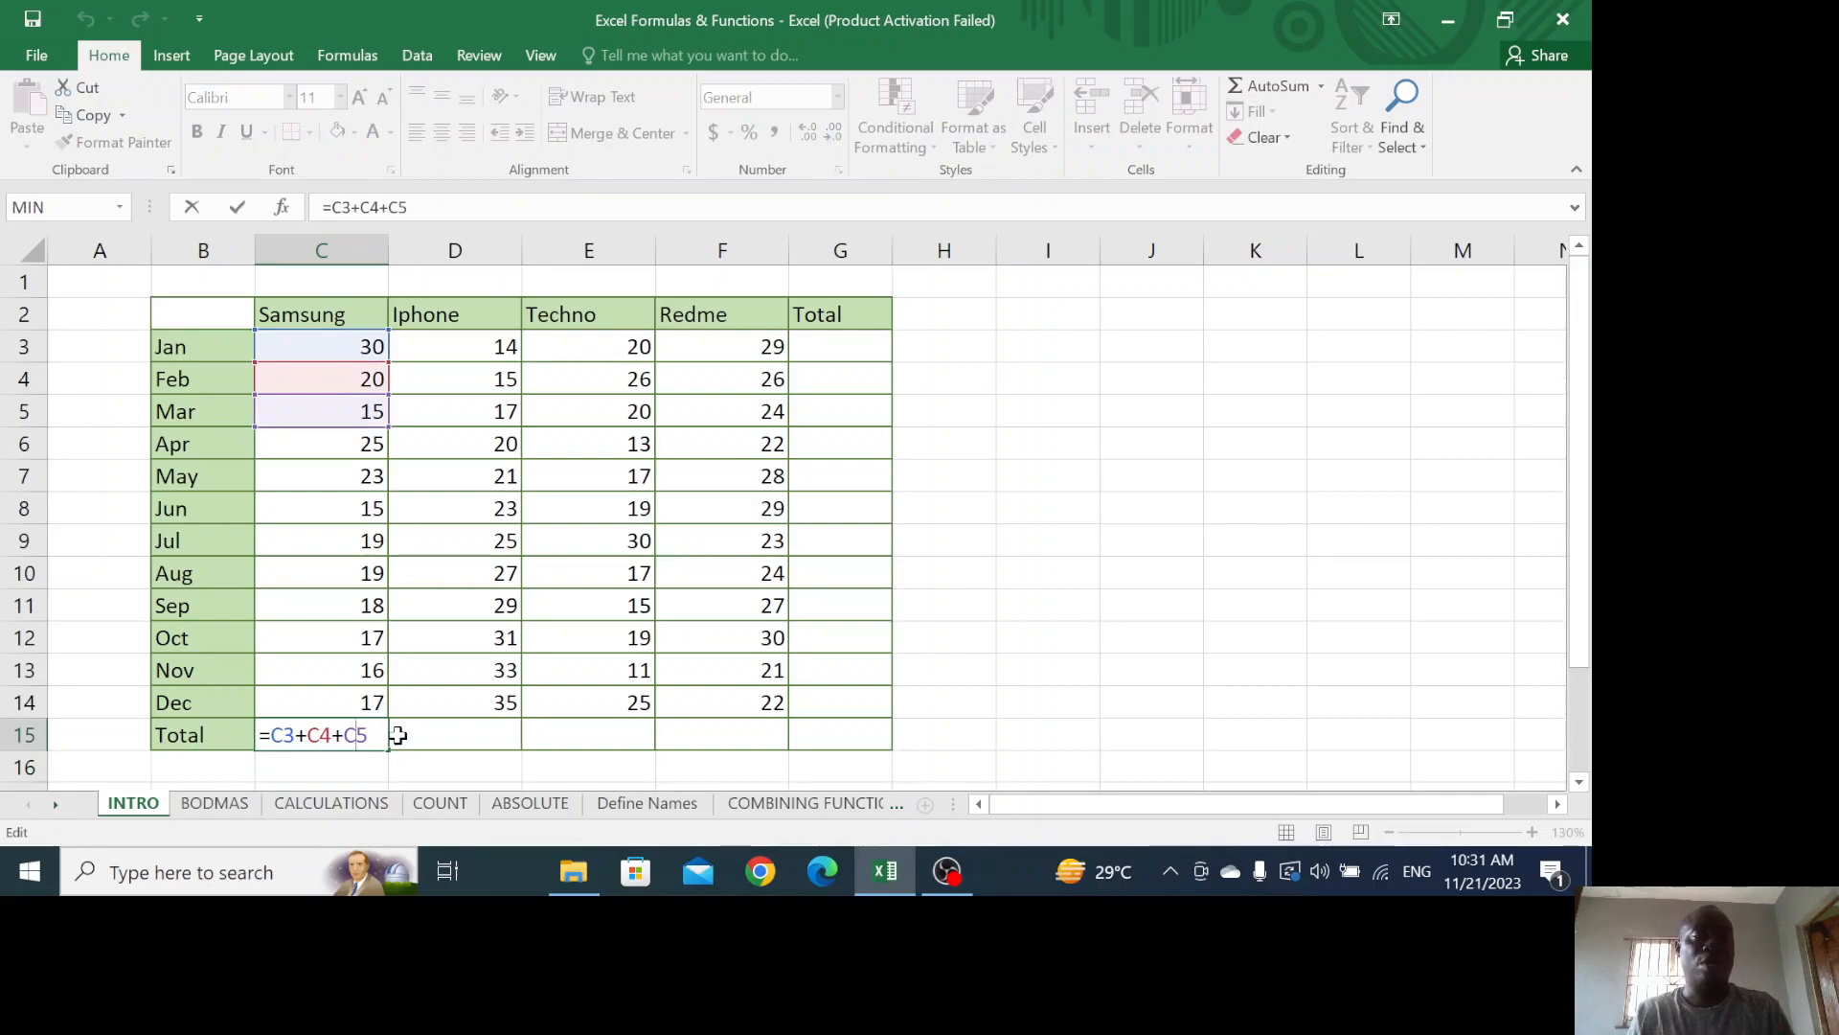
pyautogui.press('Escape')
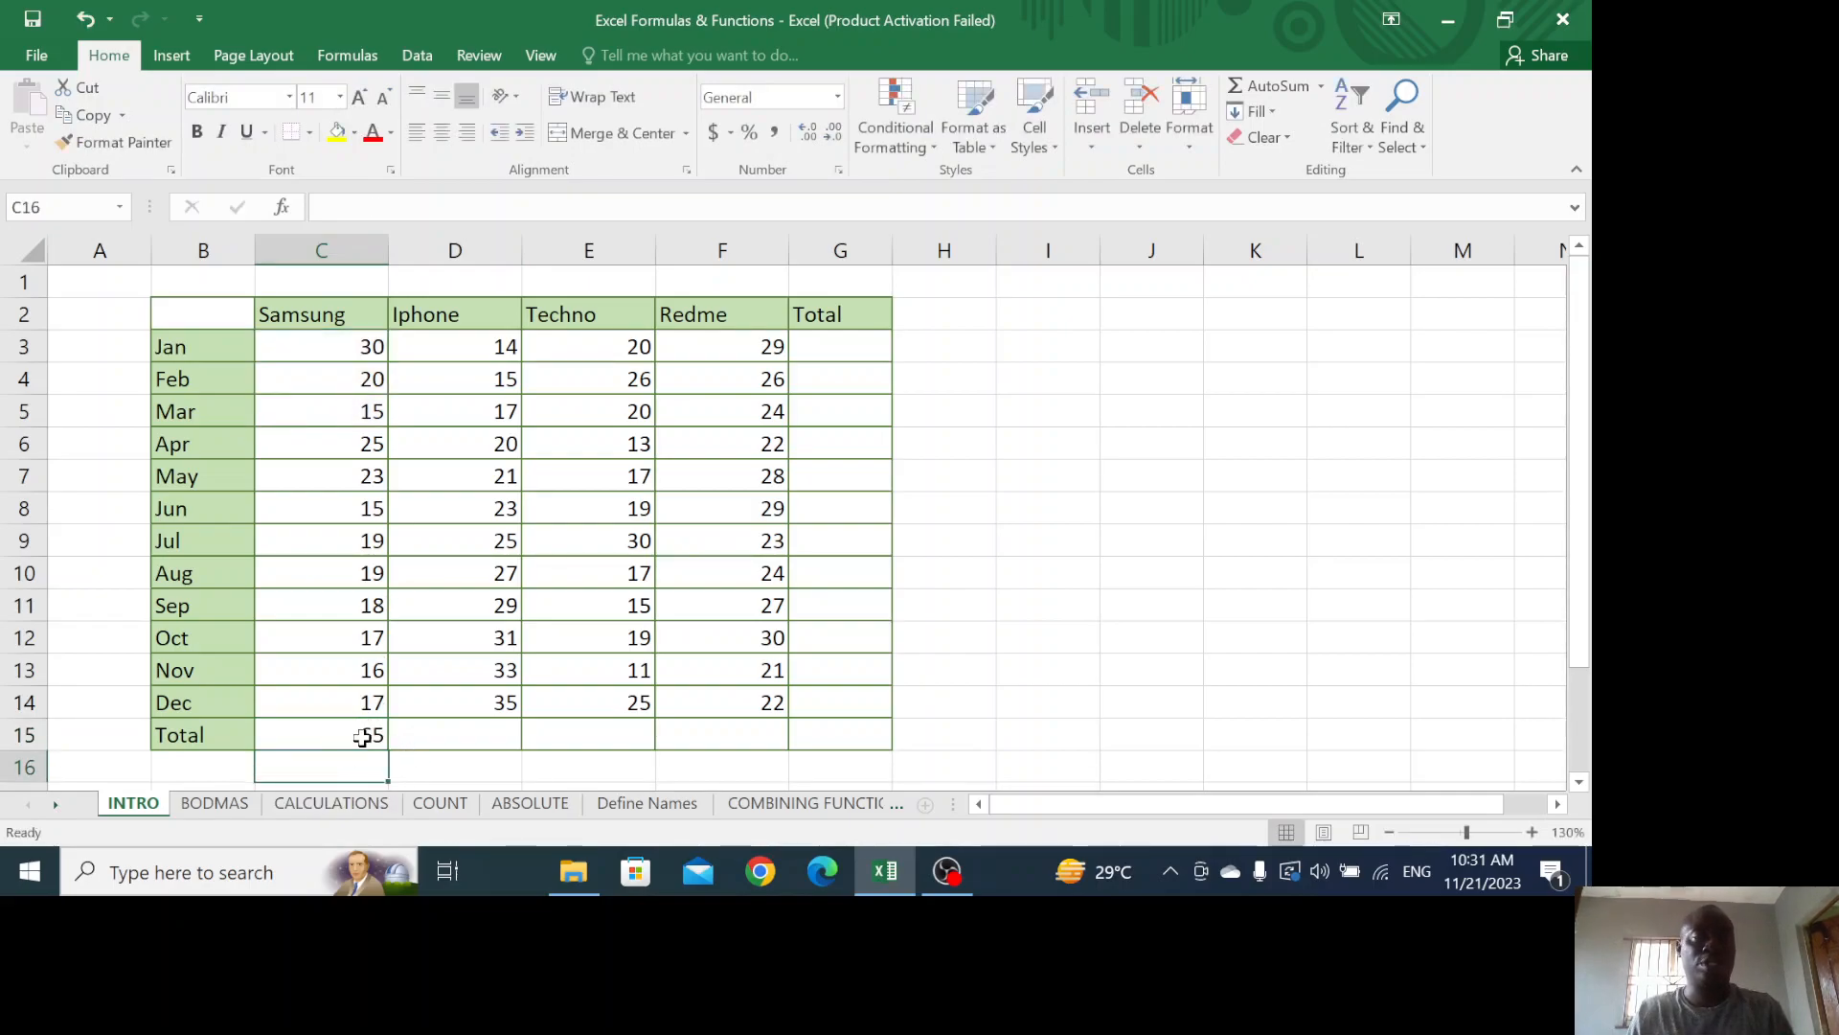
pyautogui.press('Delete')
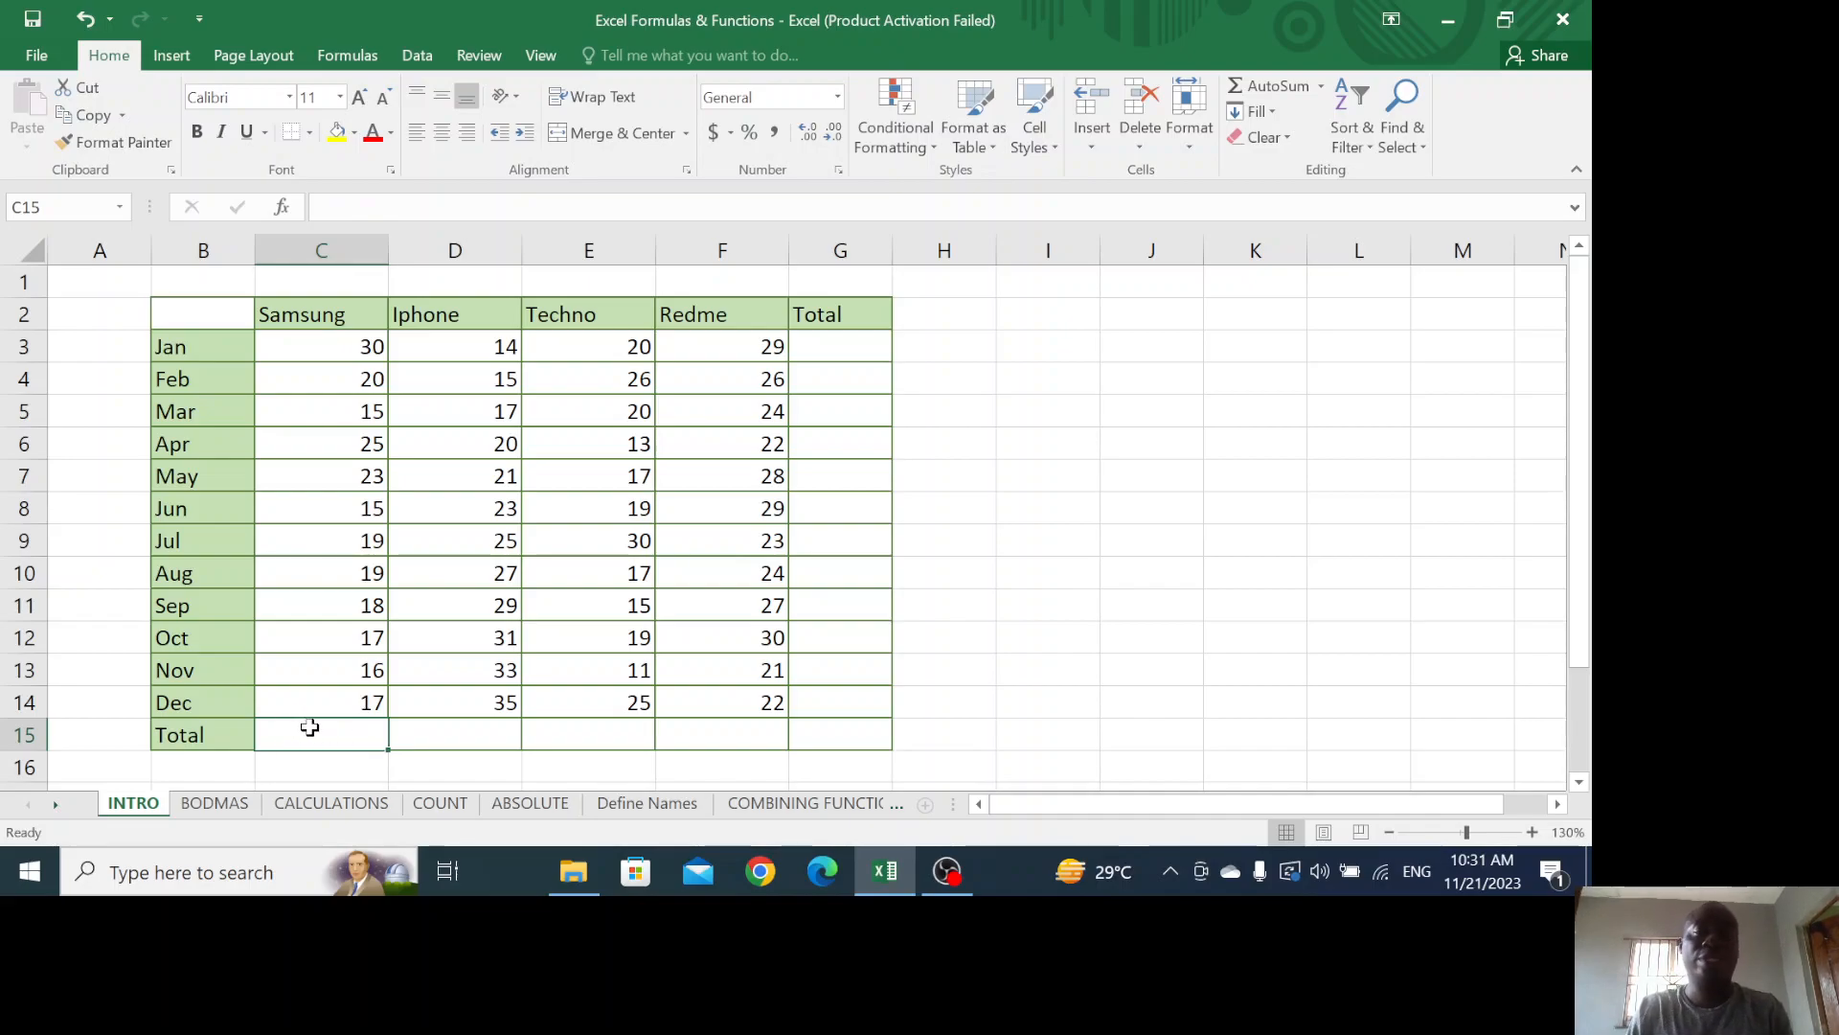
# Total the Samsung column in C15 with the formula =SUM(C3:C14)
pyautogui.write('=')
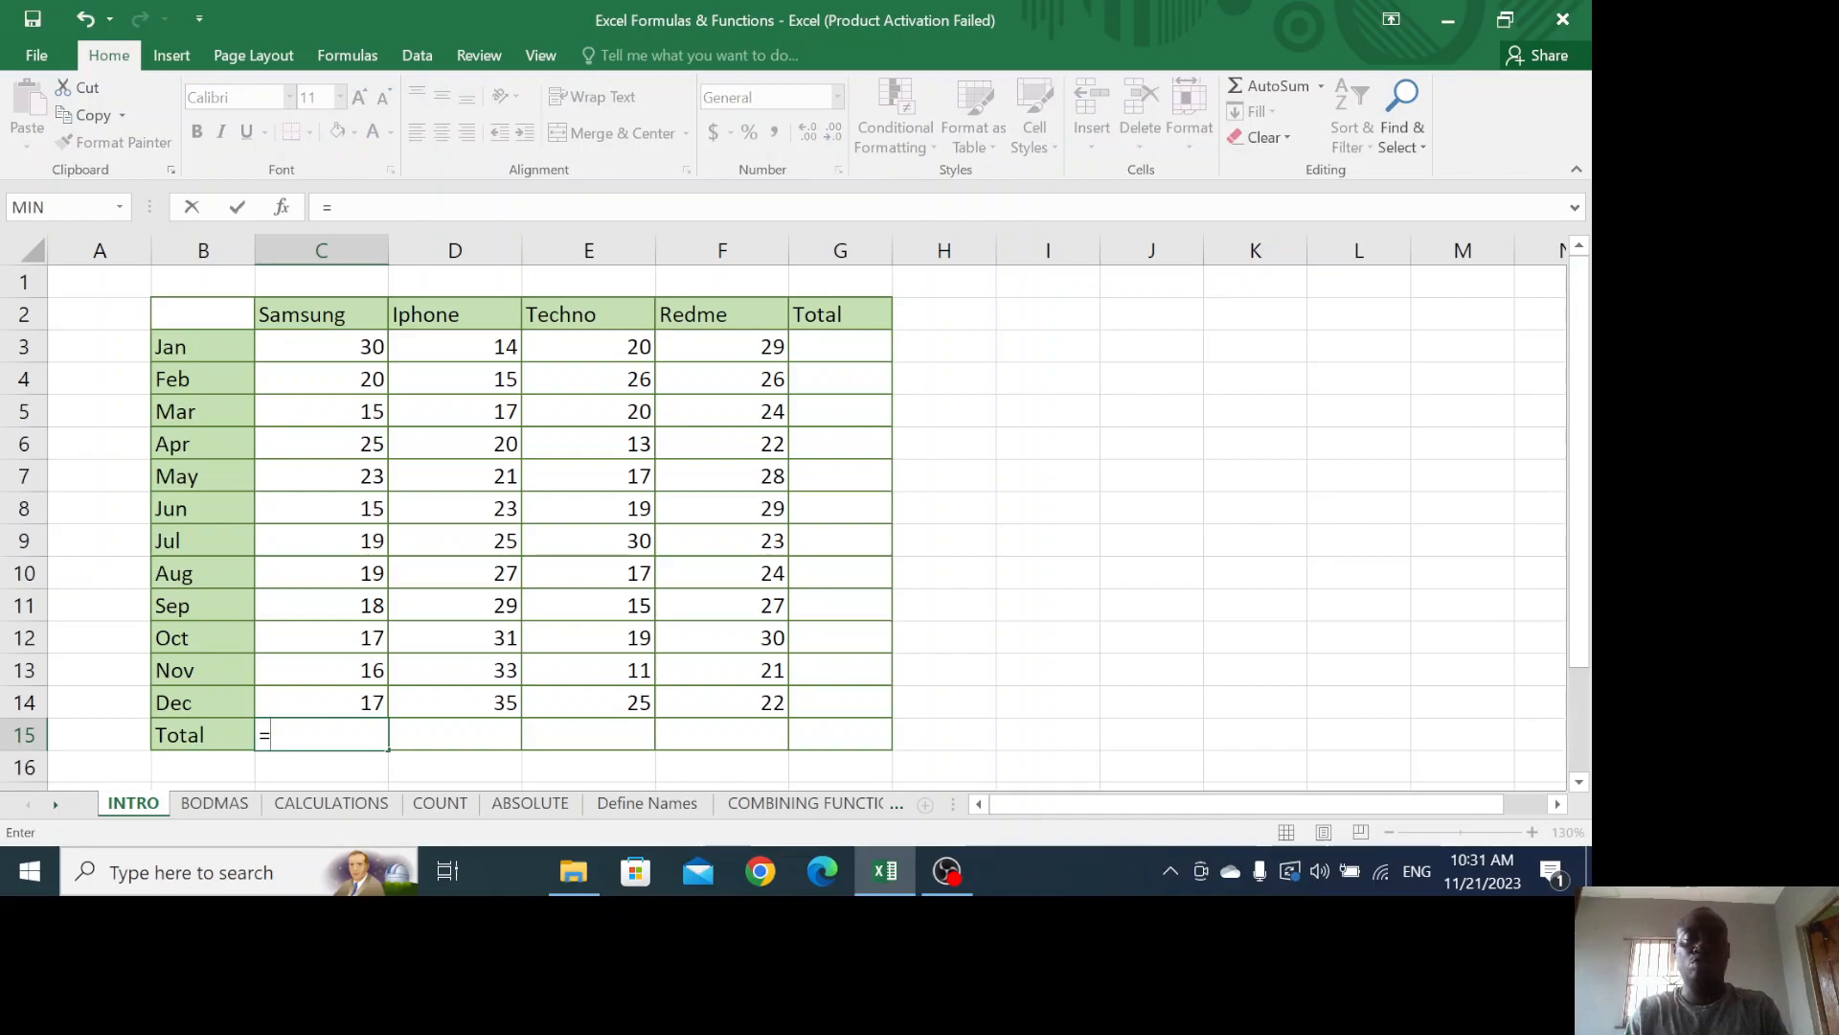
pyautogui.write('sum')
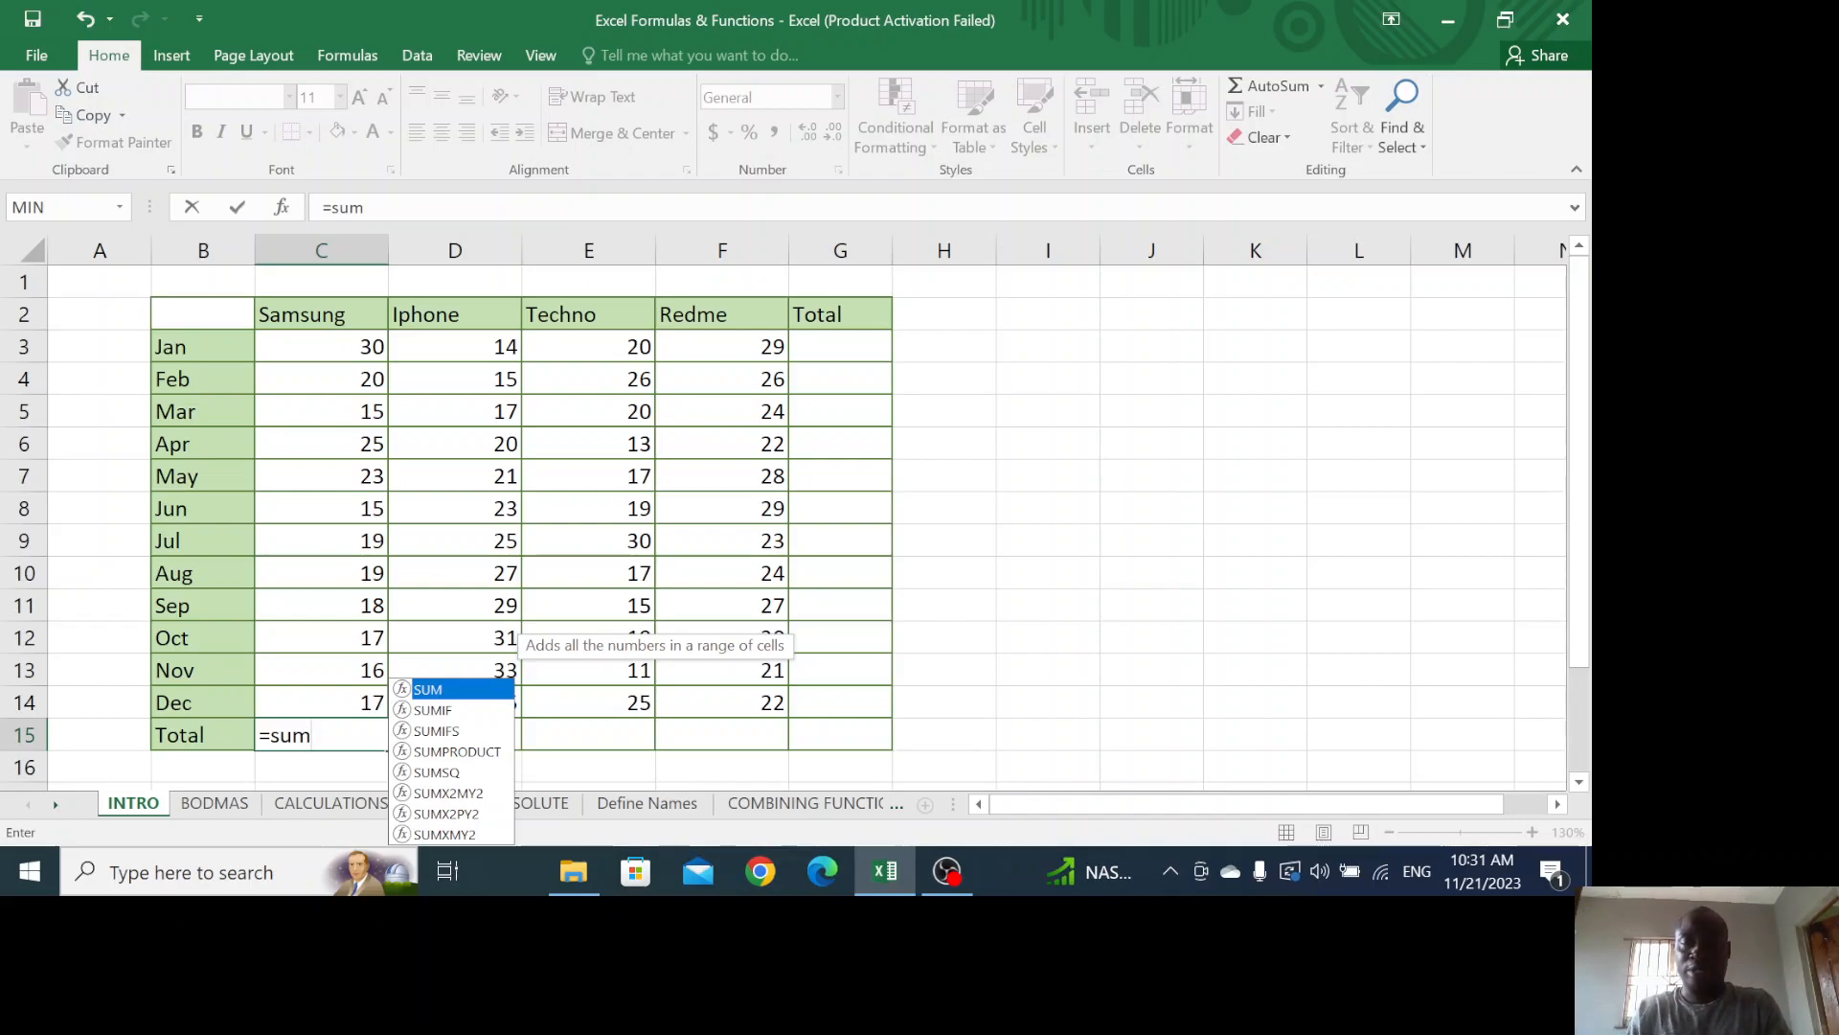
pyautogui.write('(')
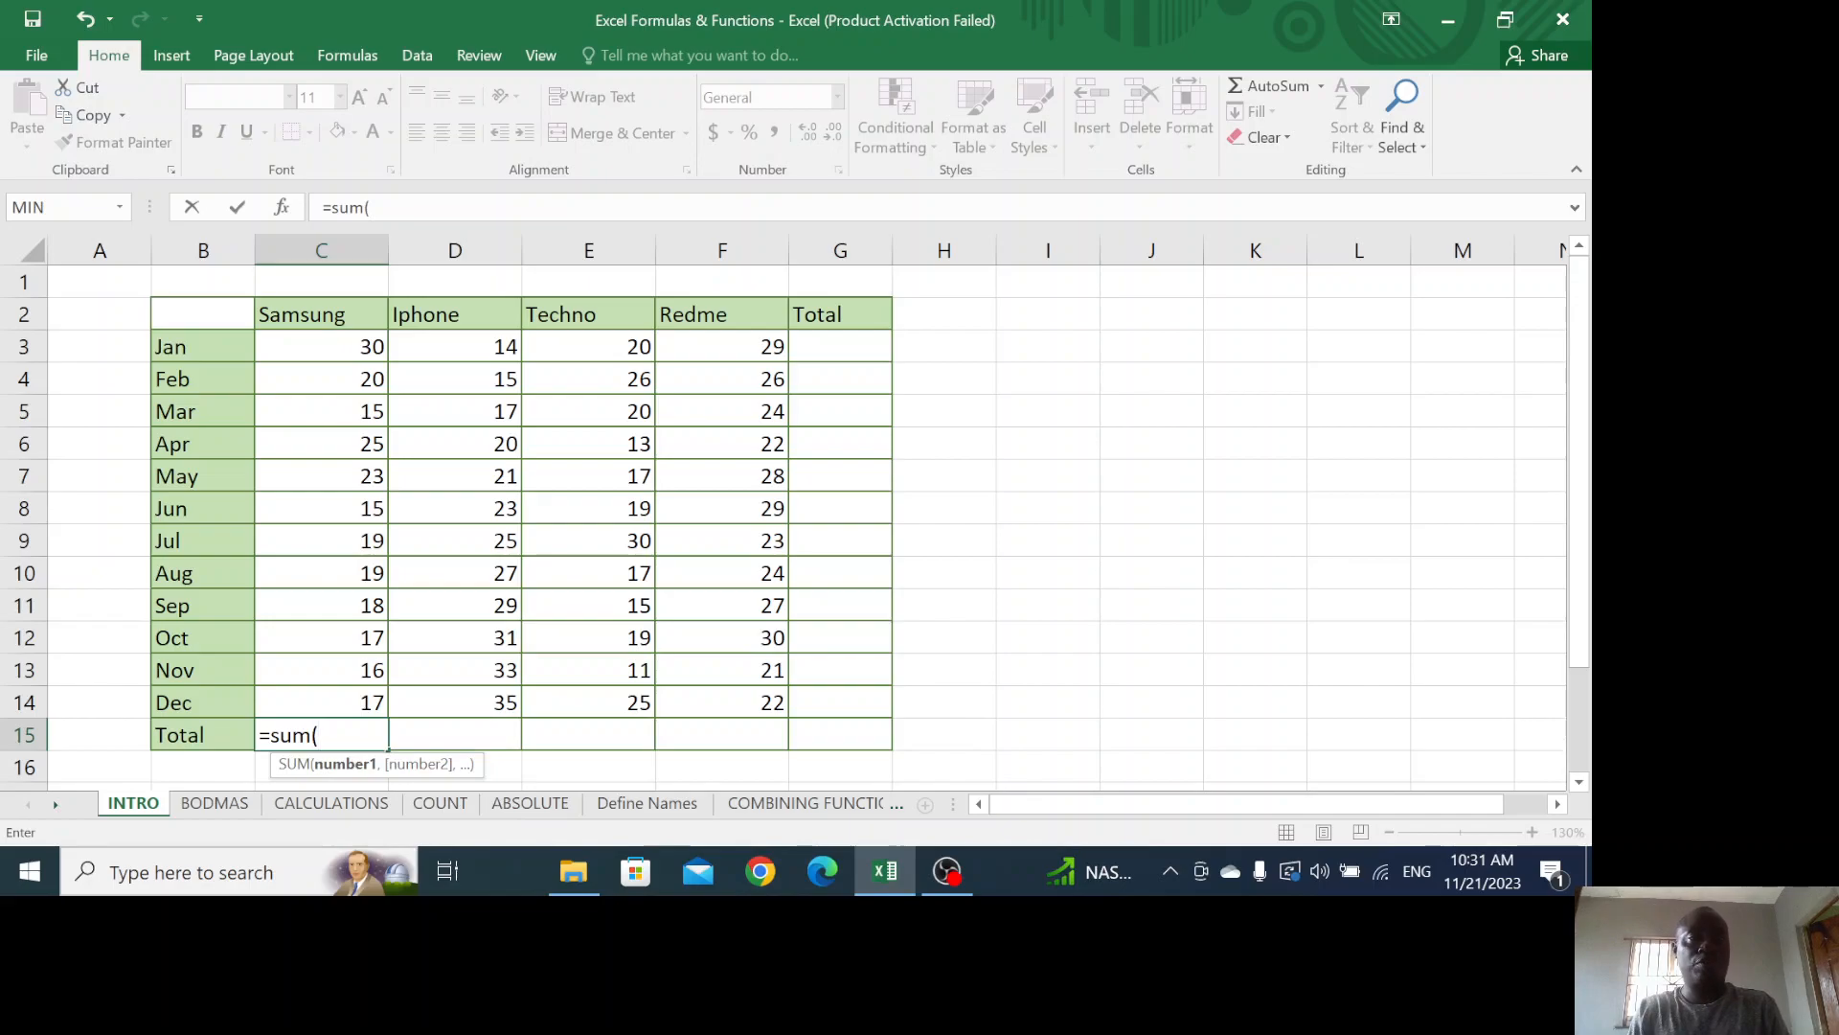
pyautogui.write('c3')
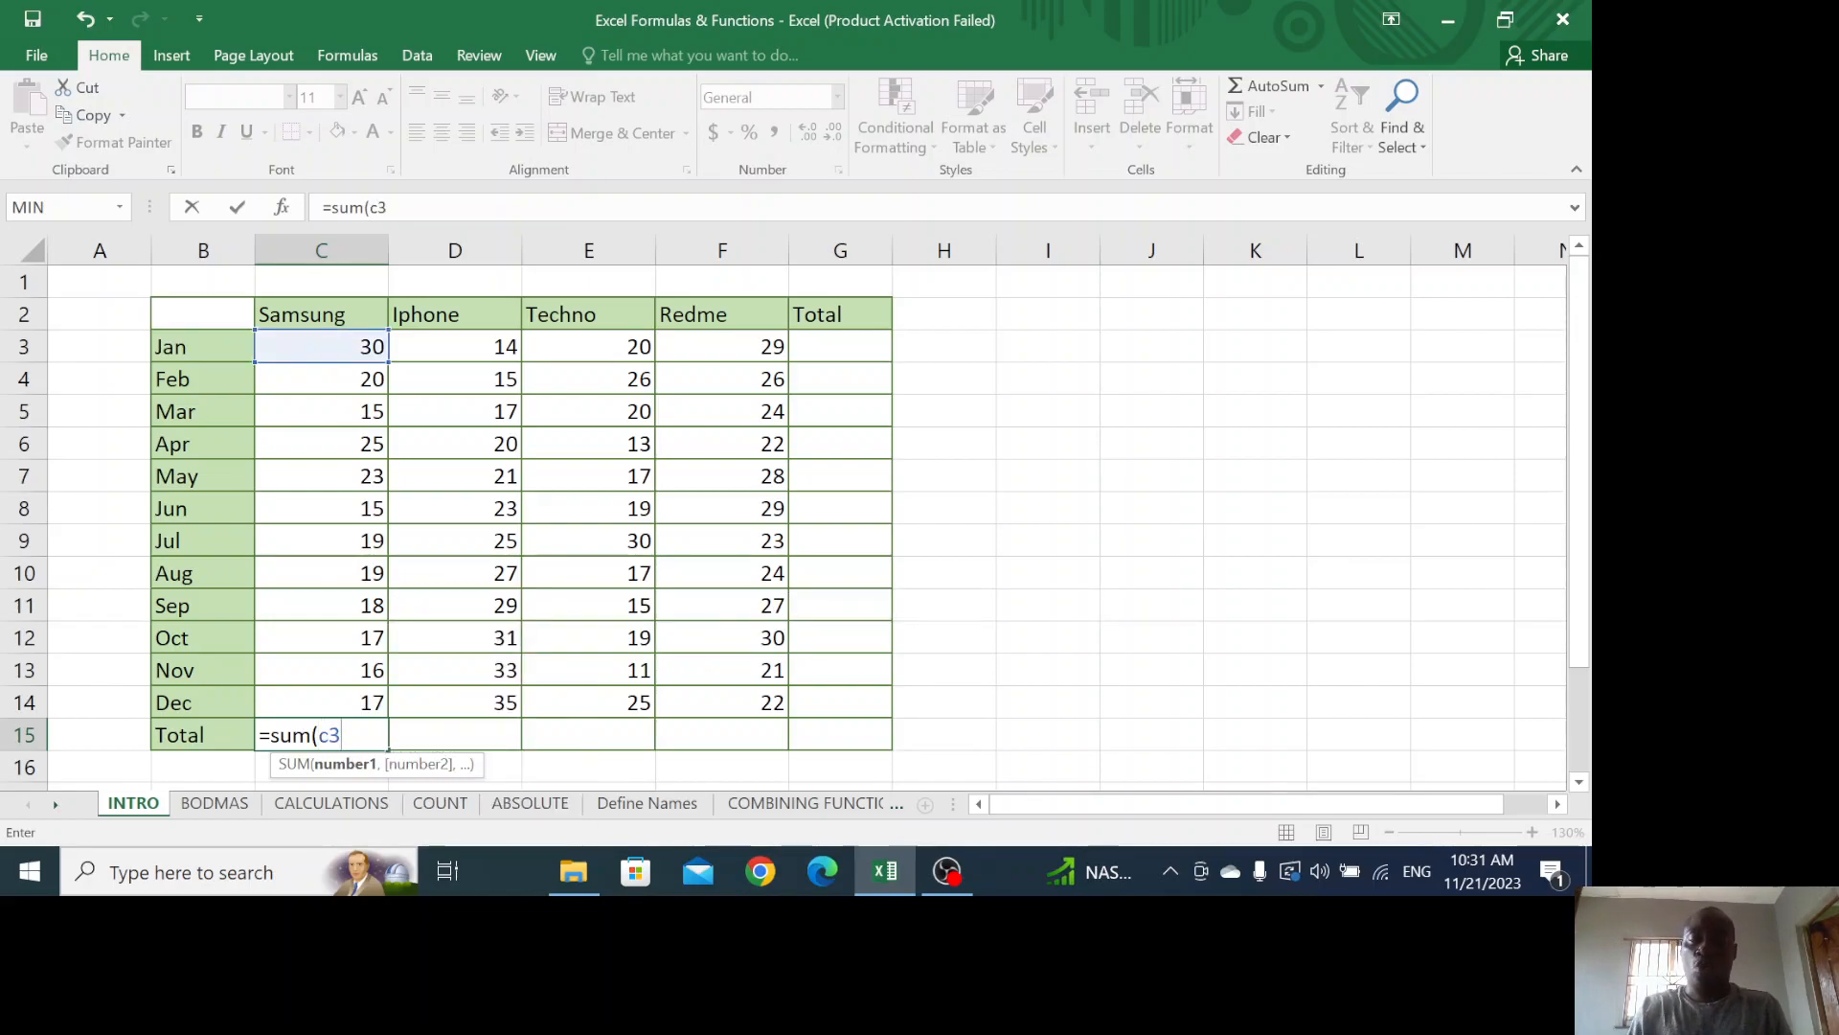
pyautogui.write(':')
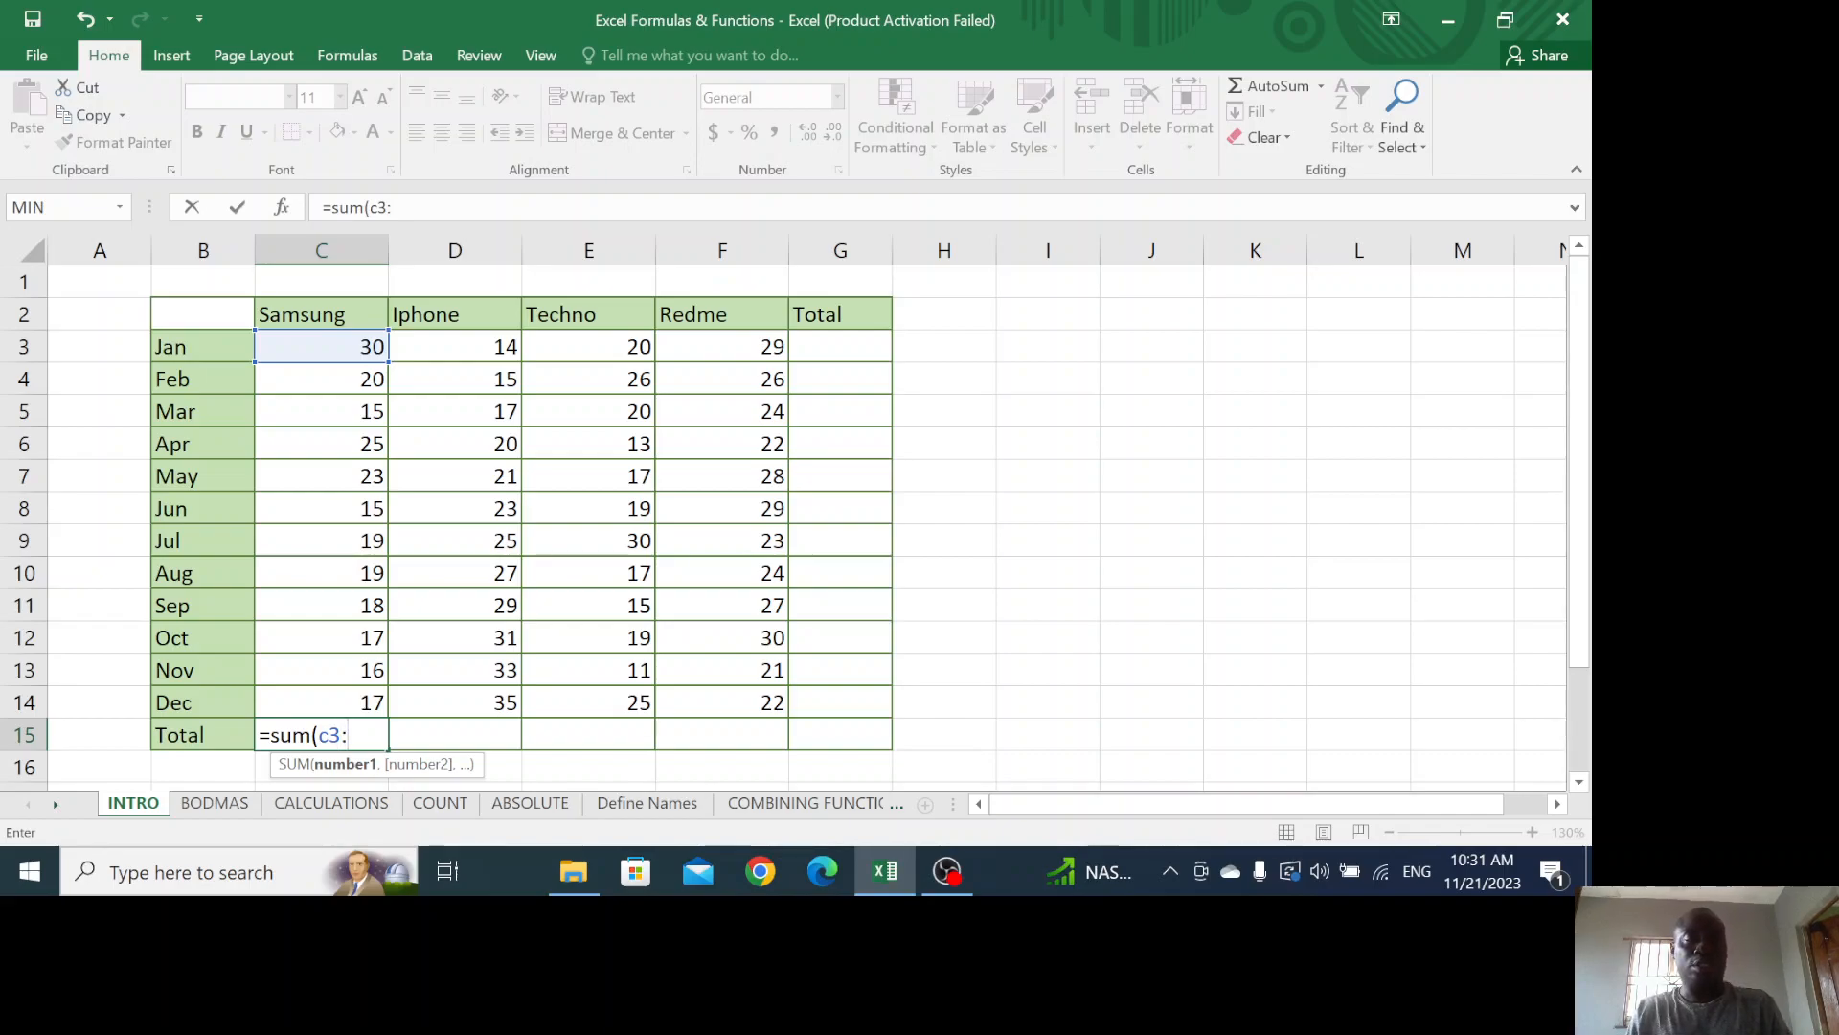
pyautogui.write('c')
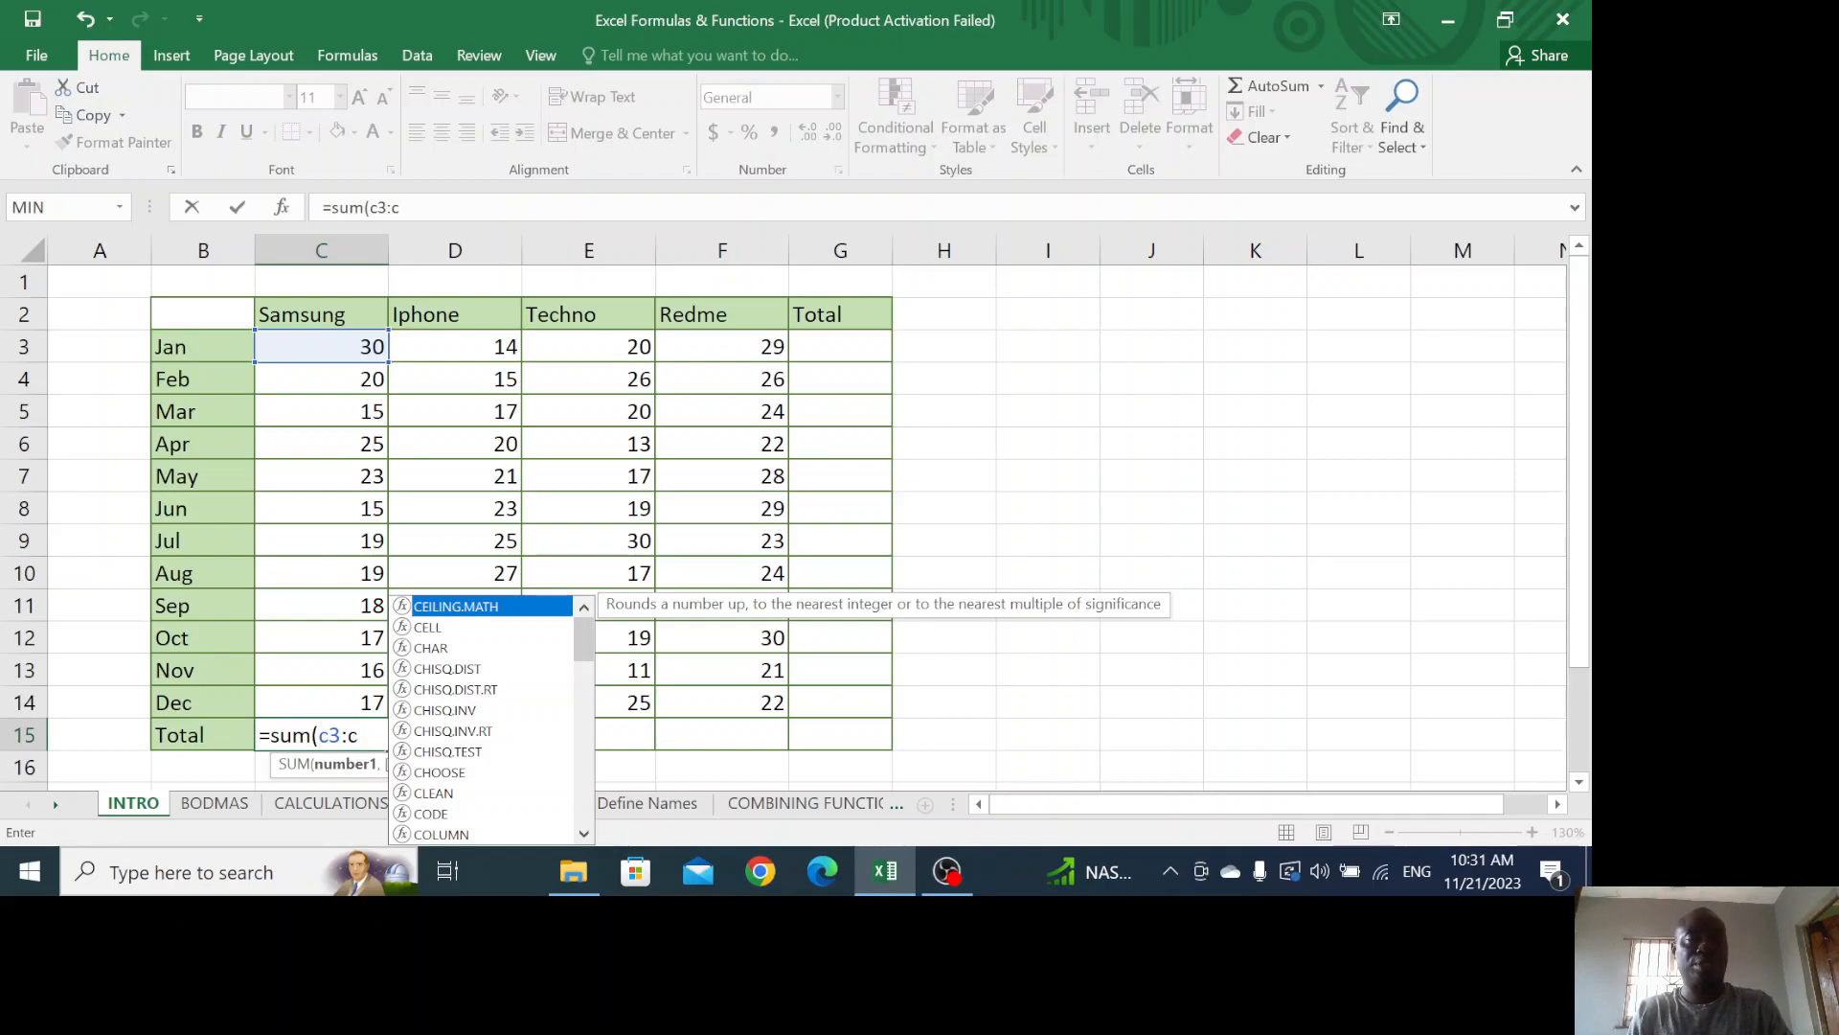
pyautogui.write('14')
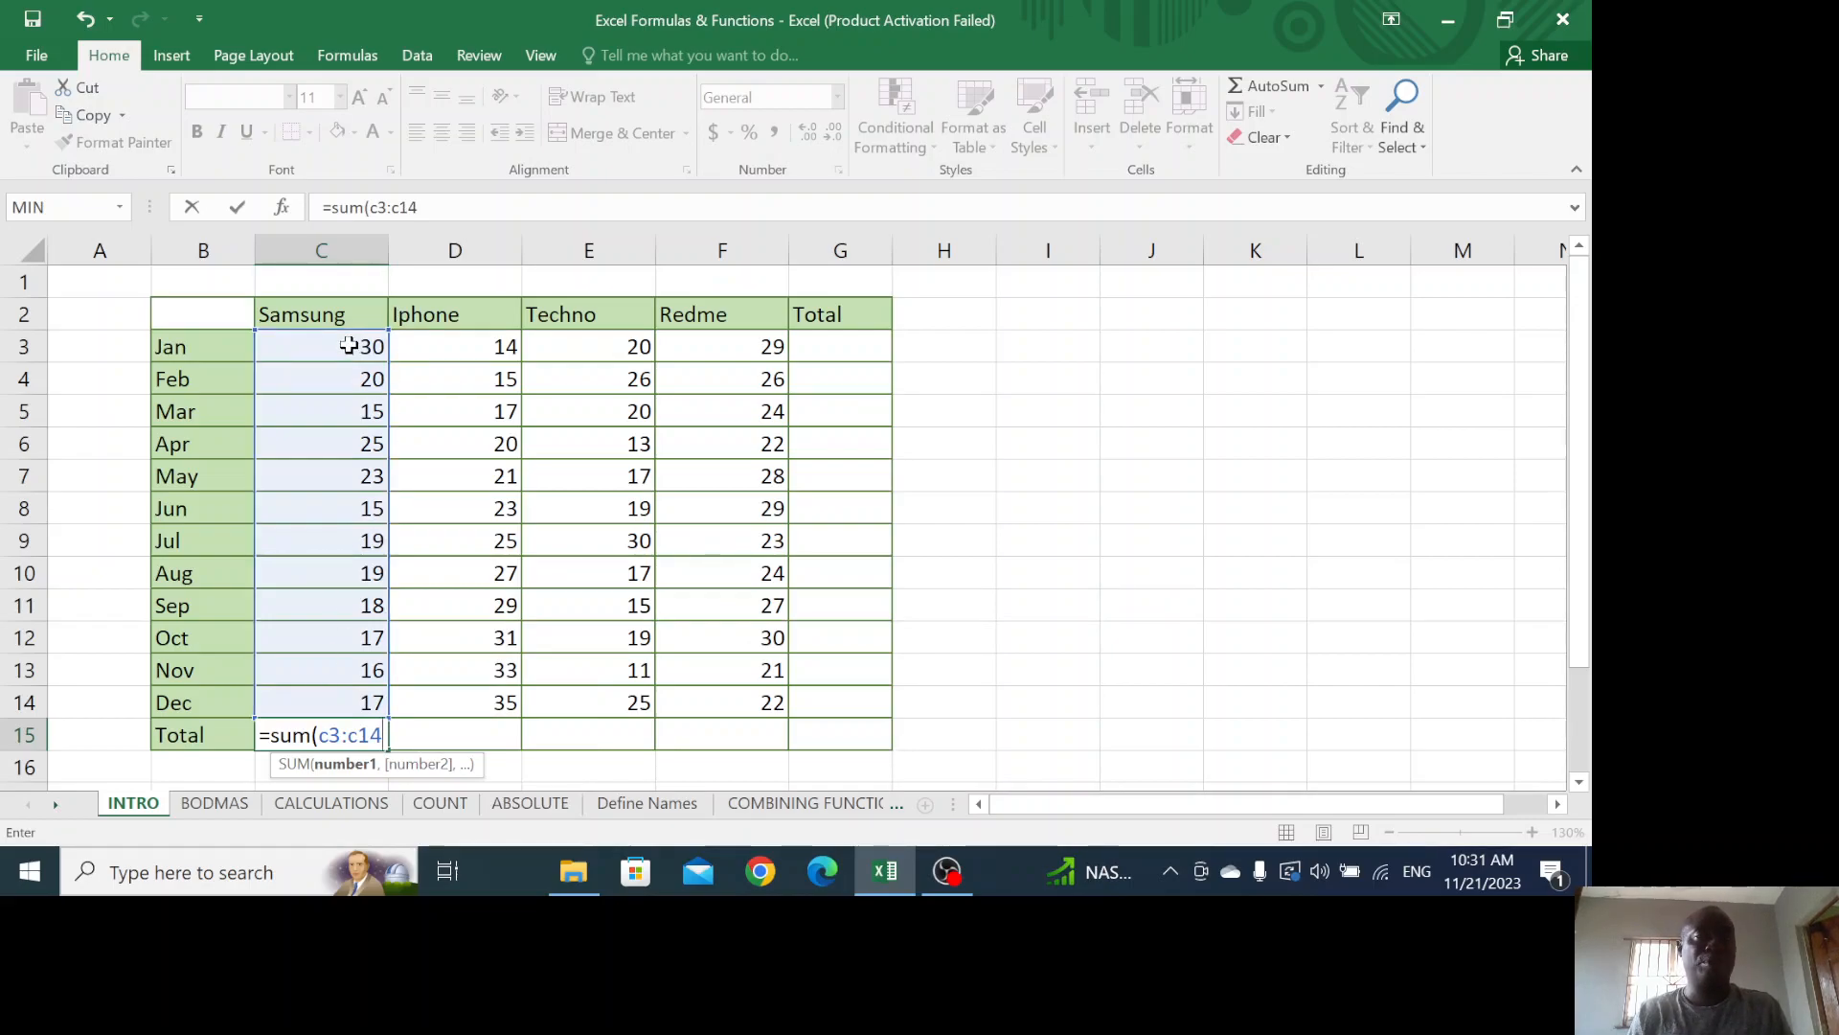
pyautogui.write(')')
pyautogui.press('Return')
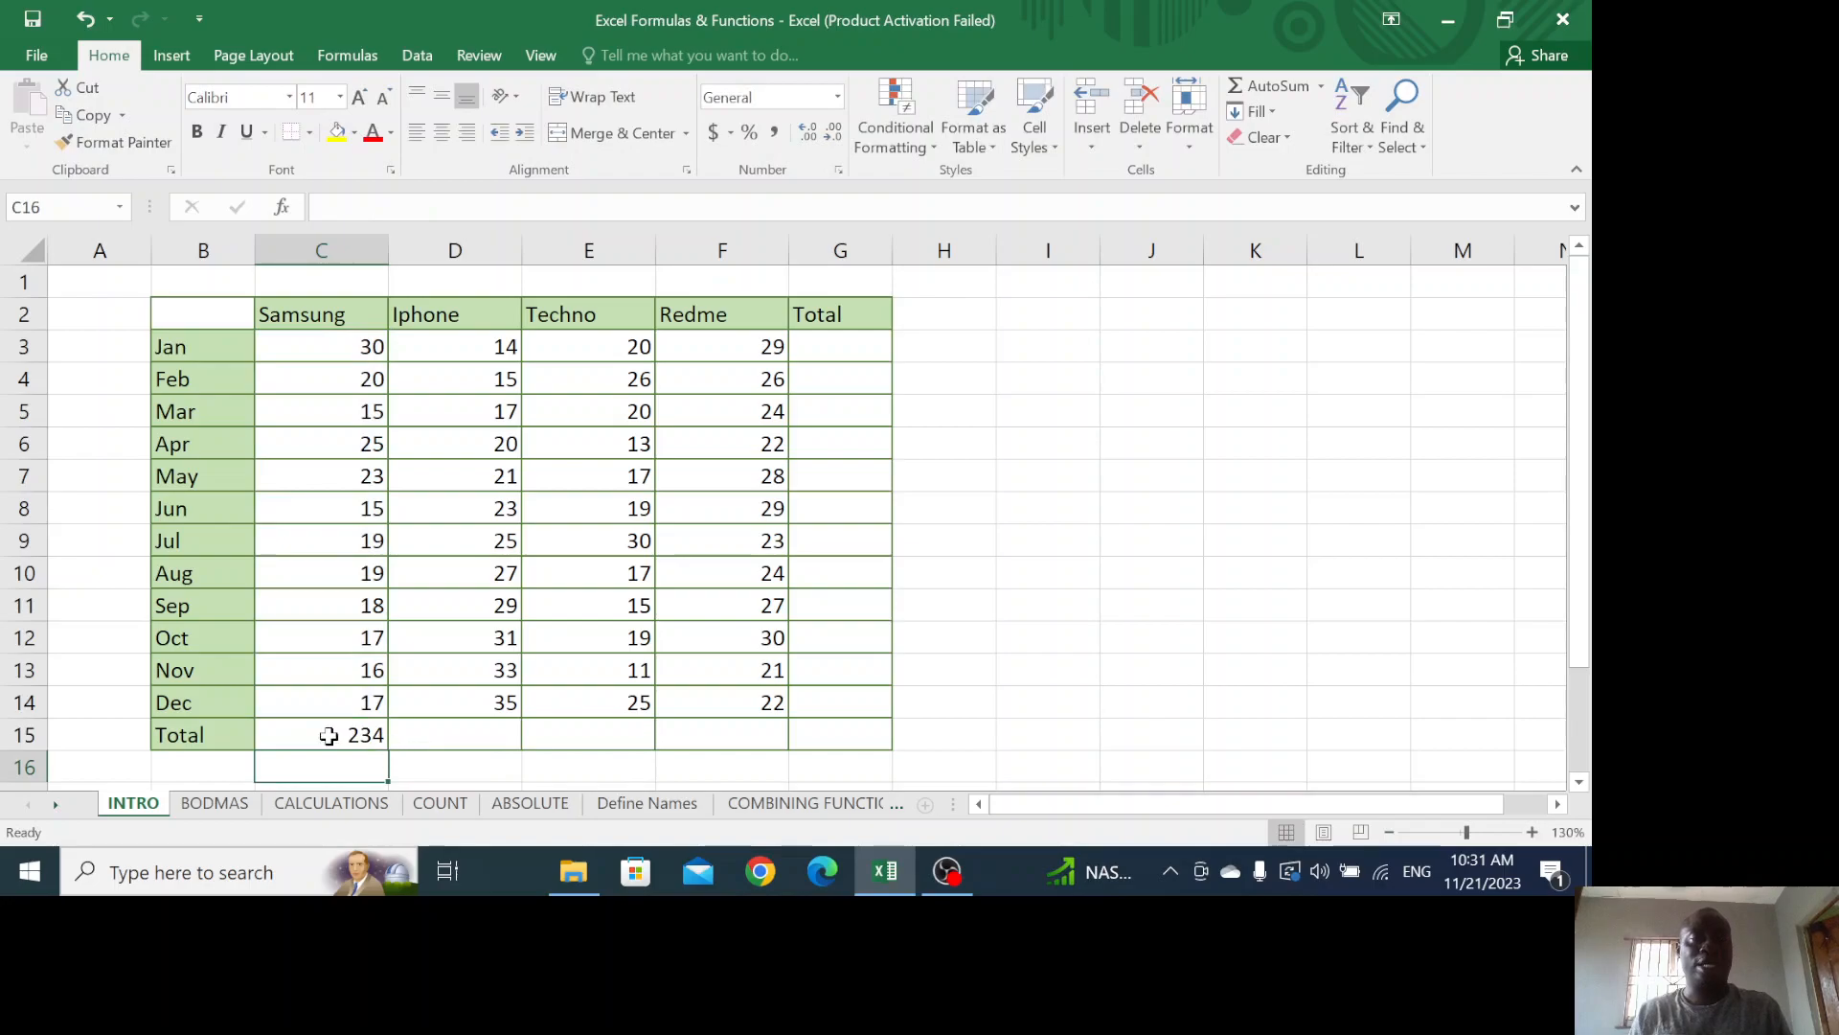
# Copy the SUM formula from C15 across the Total row to D15:F15 for Iphone, Techno and Redme
pyautogui.click(326, 732)
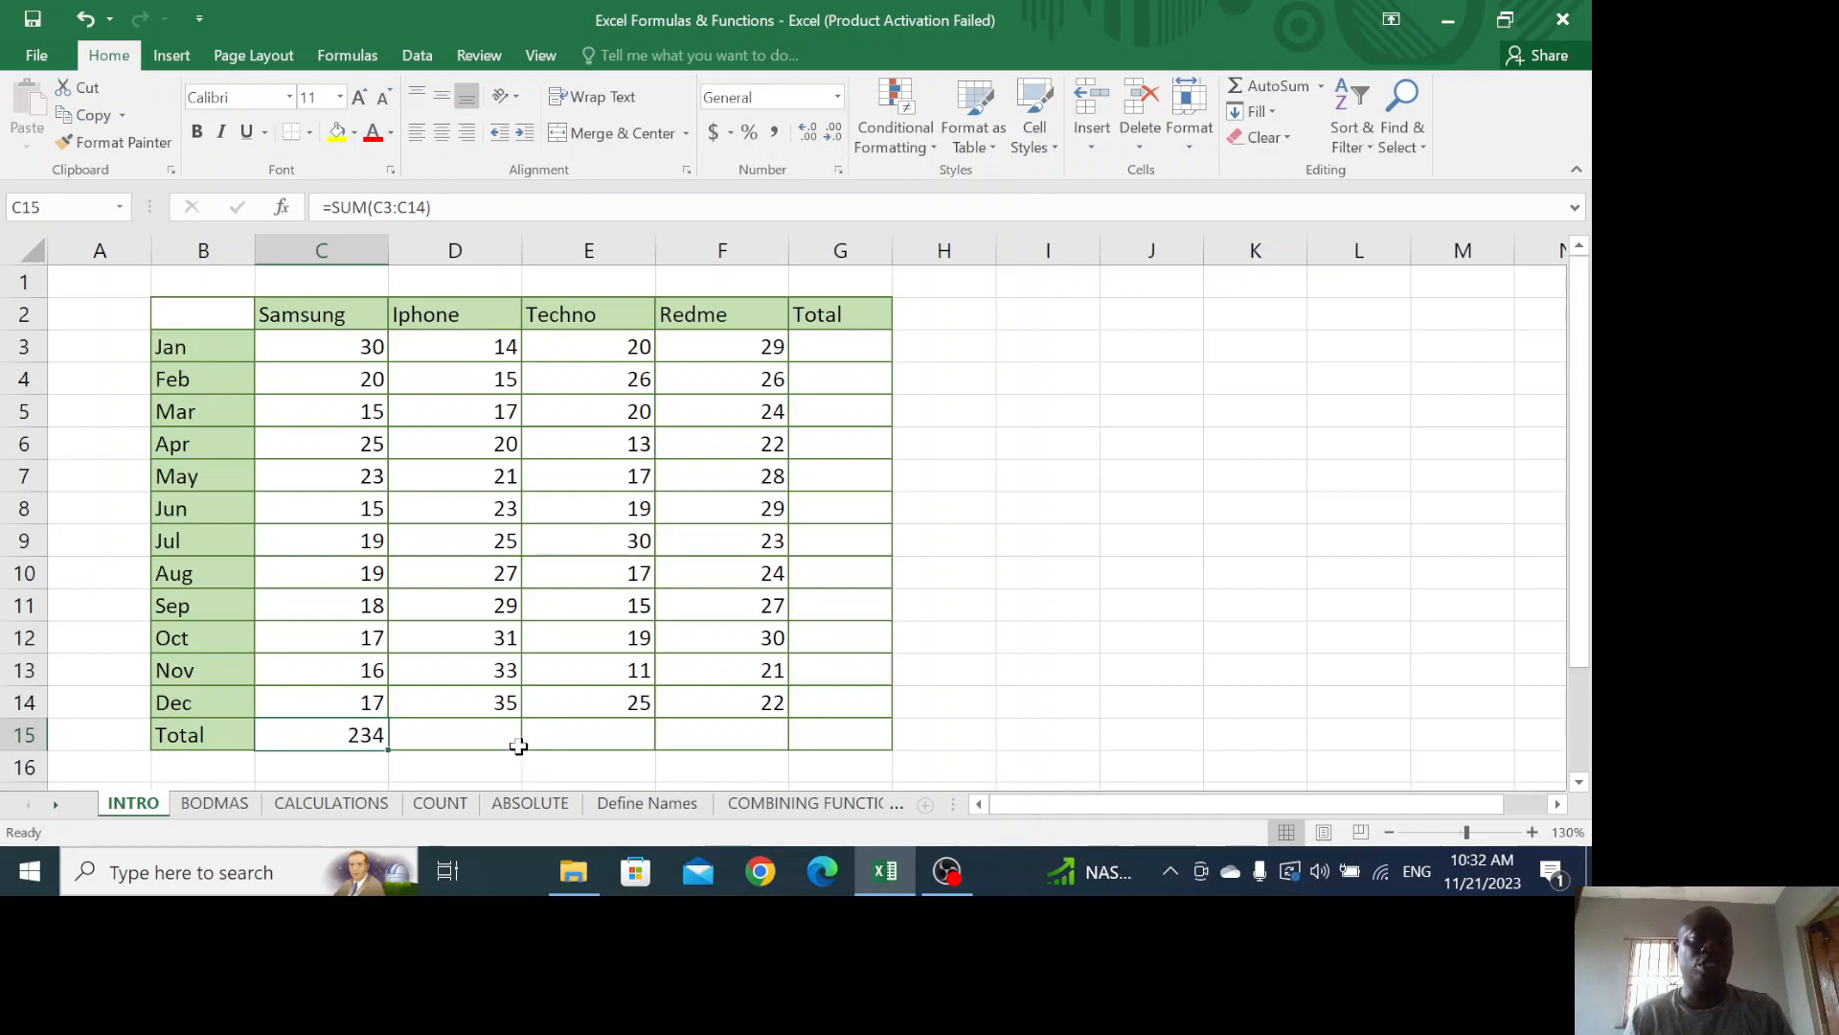
pyautogui.click(458, 738)
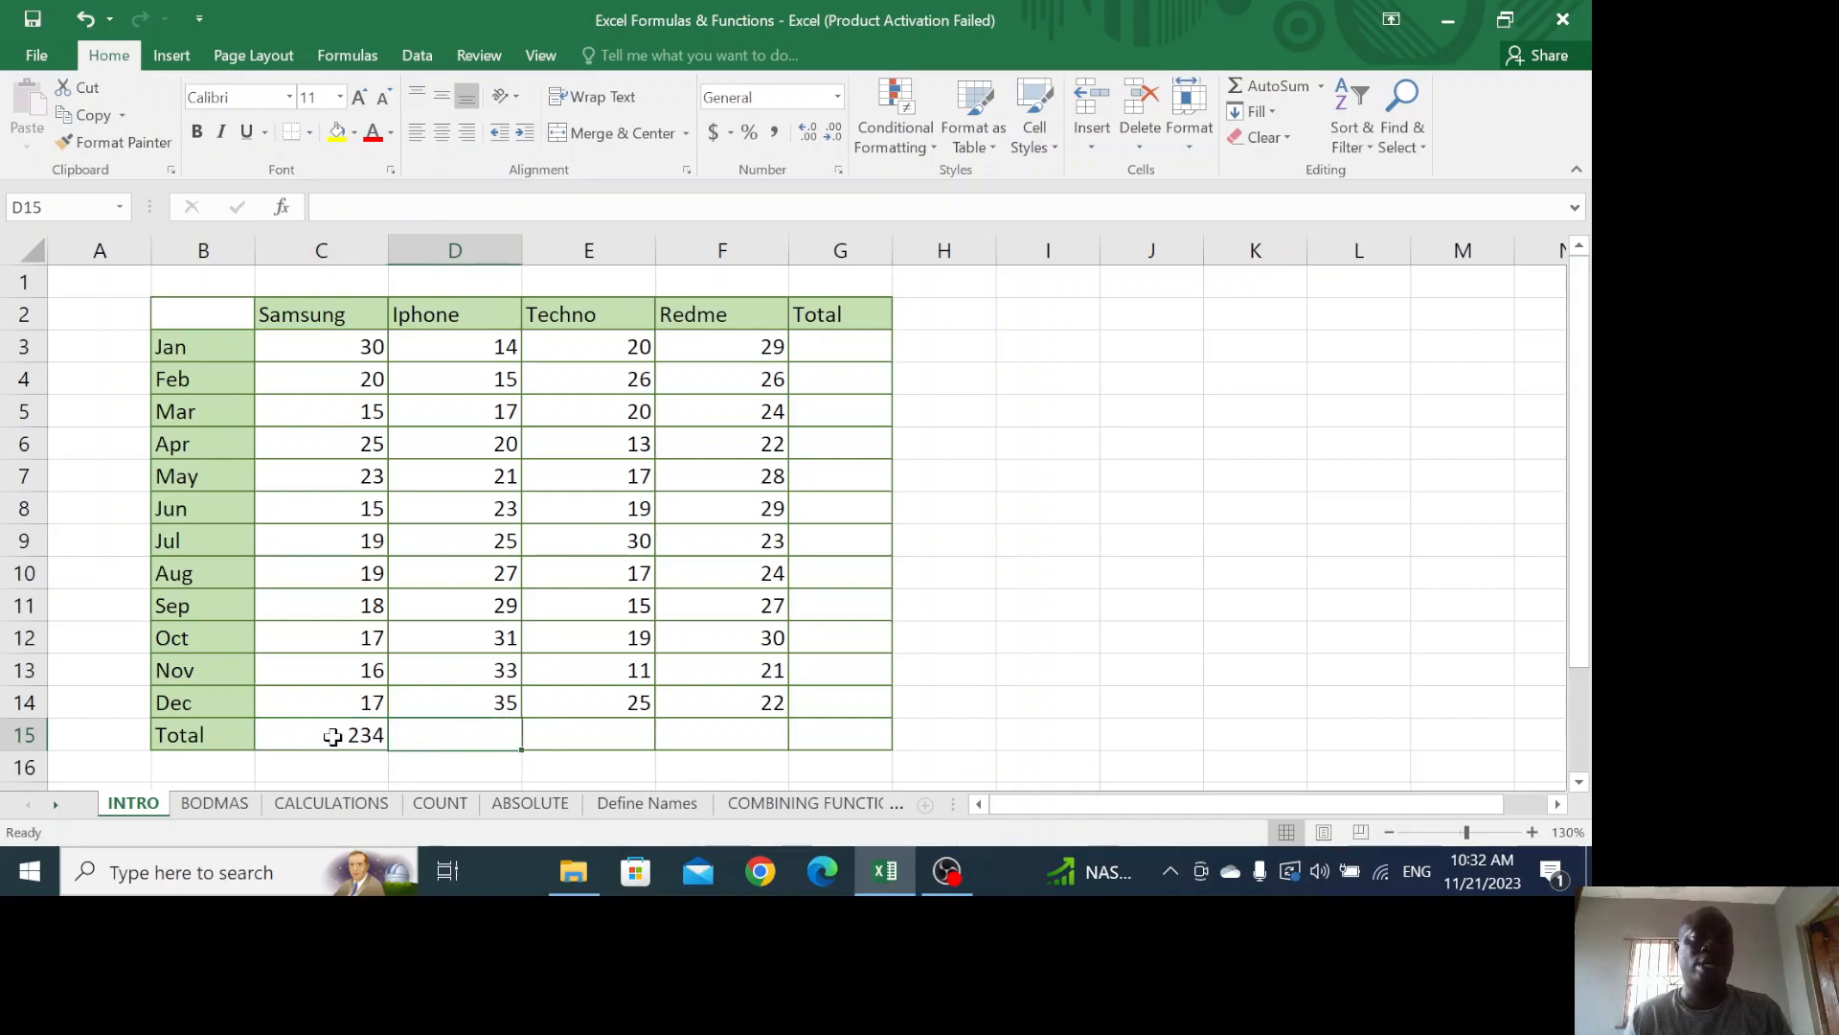
pyautogui.click(327, 734)
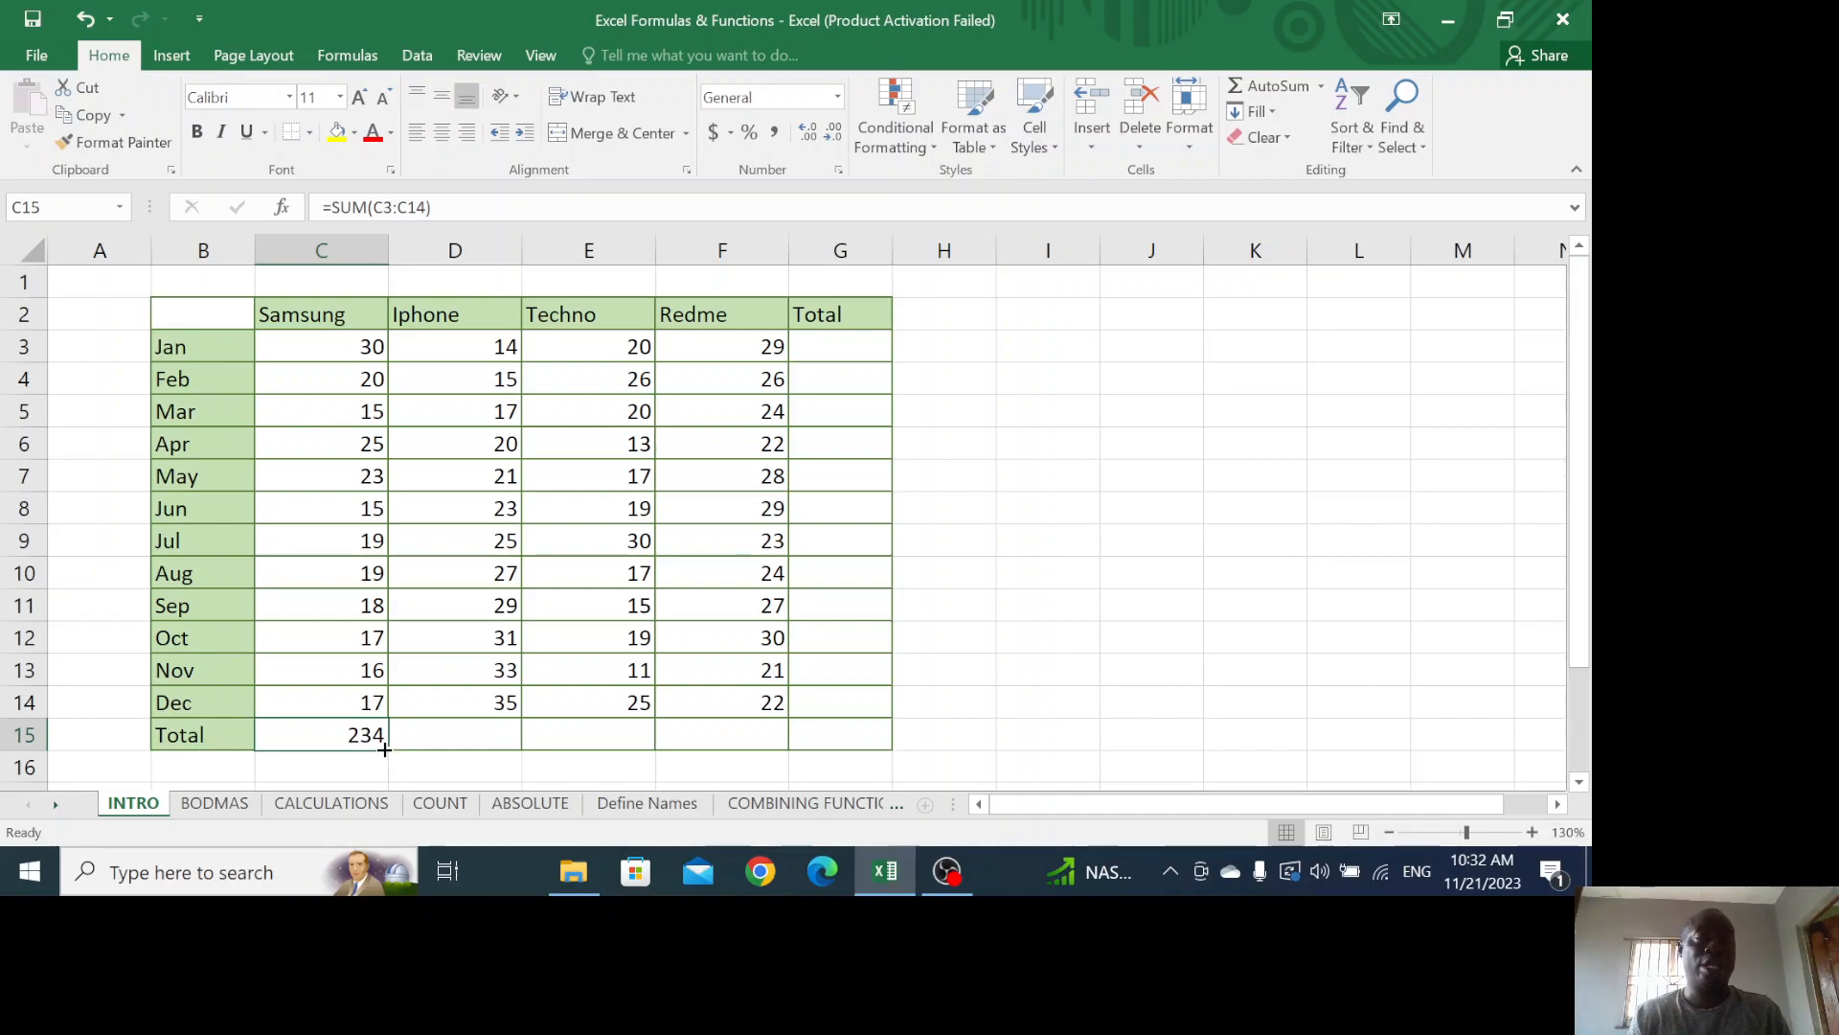
pyautogui.moveTo(389, 748); pyautogui.dragTo(767, 763)
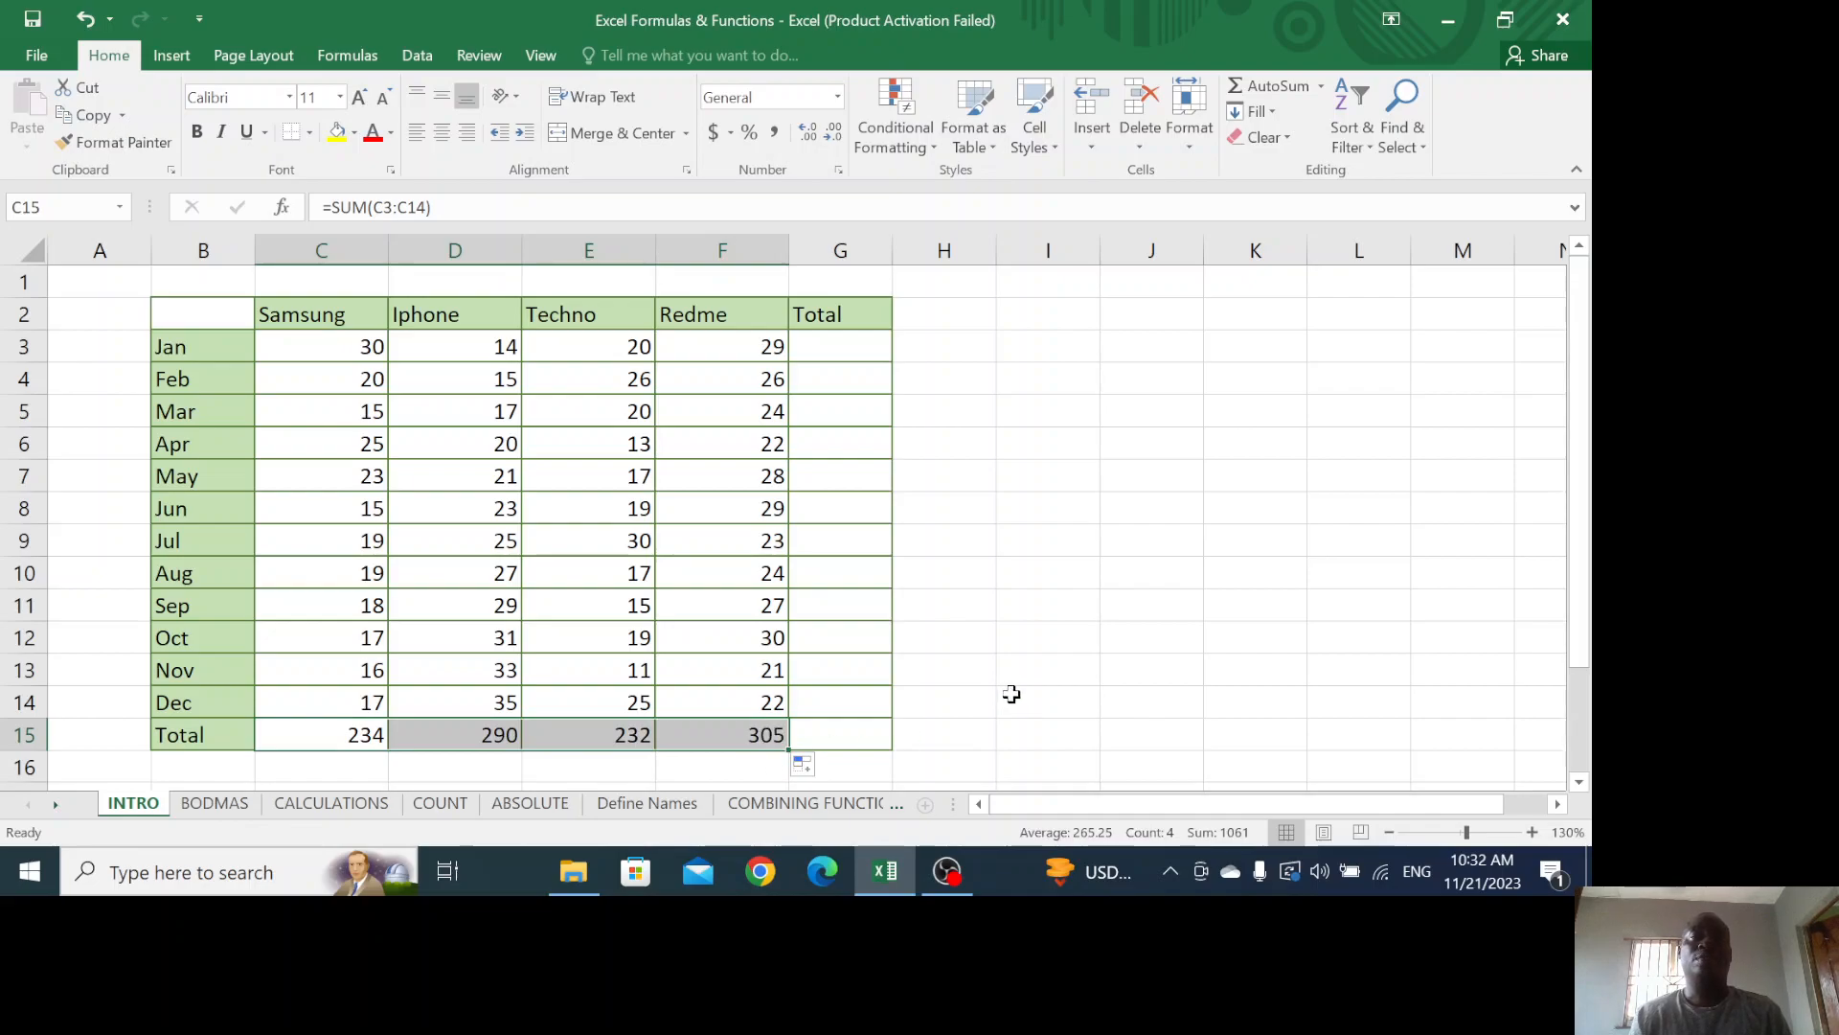
# Check the SUM formulas in the Total row for Iphone, Techno and Redme against the Samsung one
pyautogui.click(503, 734)
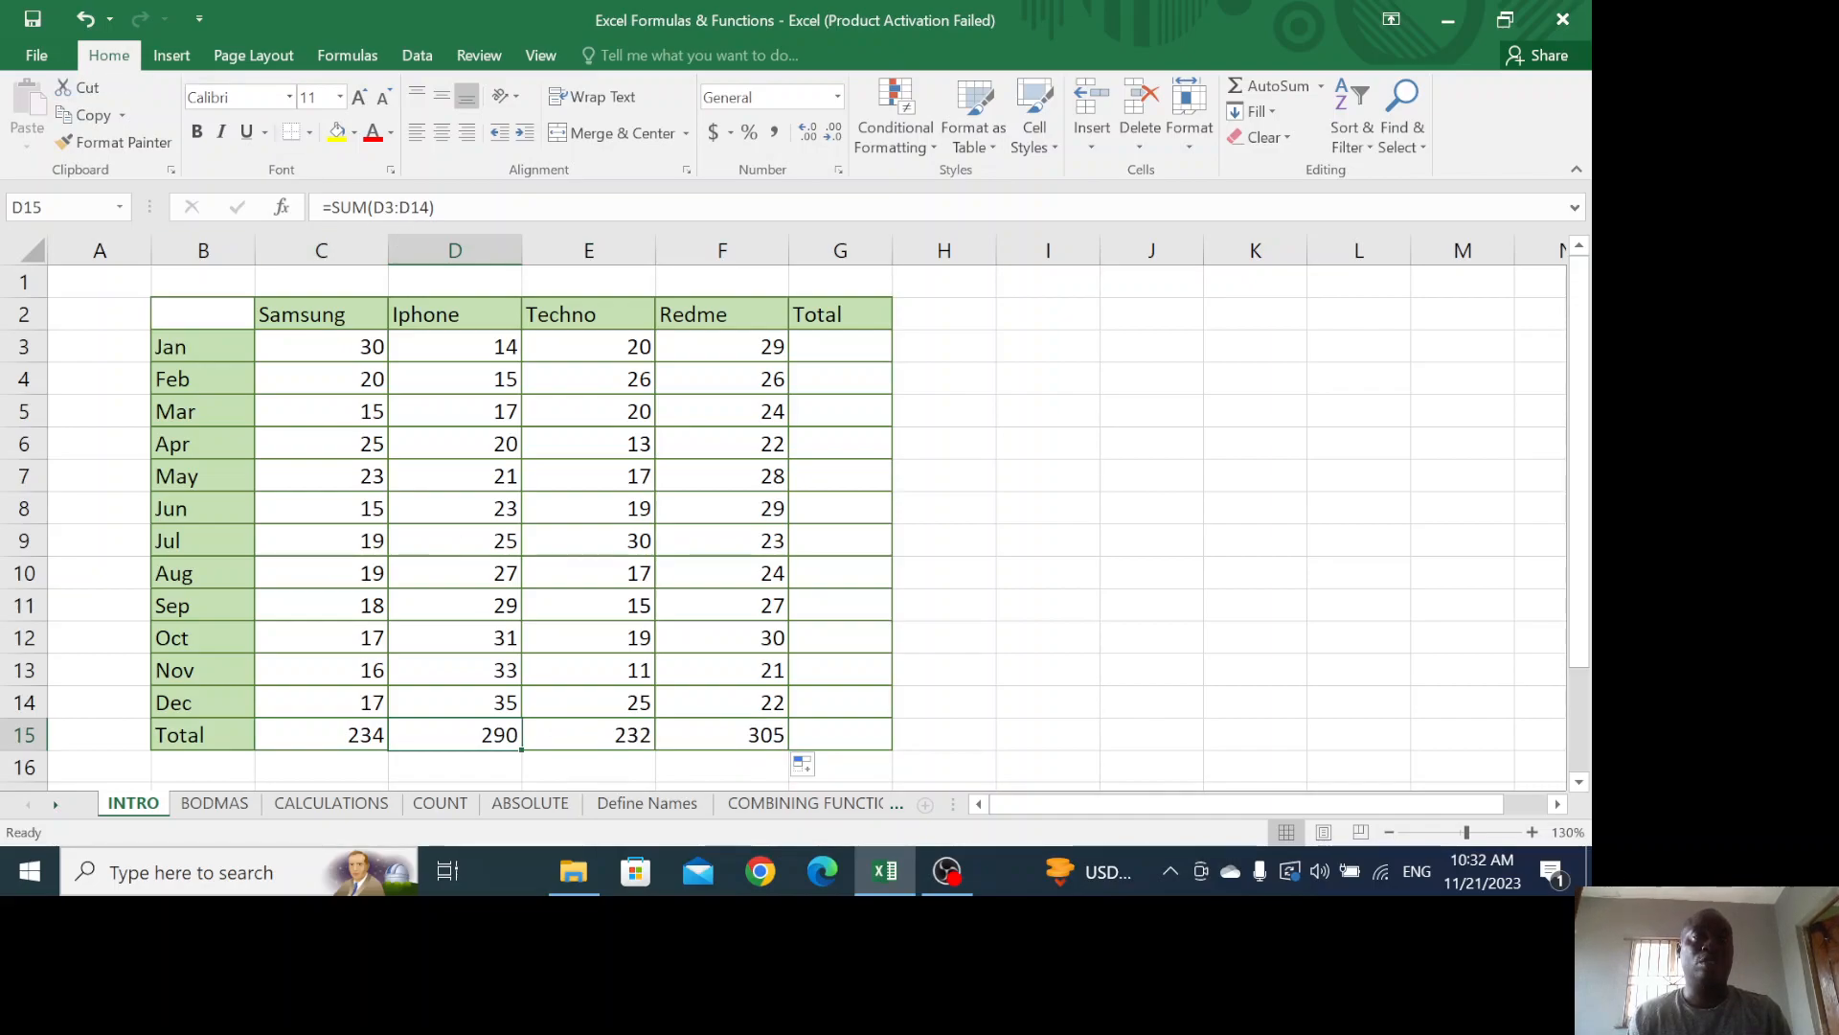
pyautogui.click(616, 748)
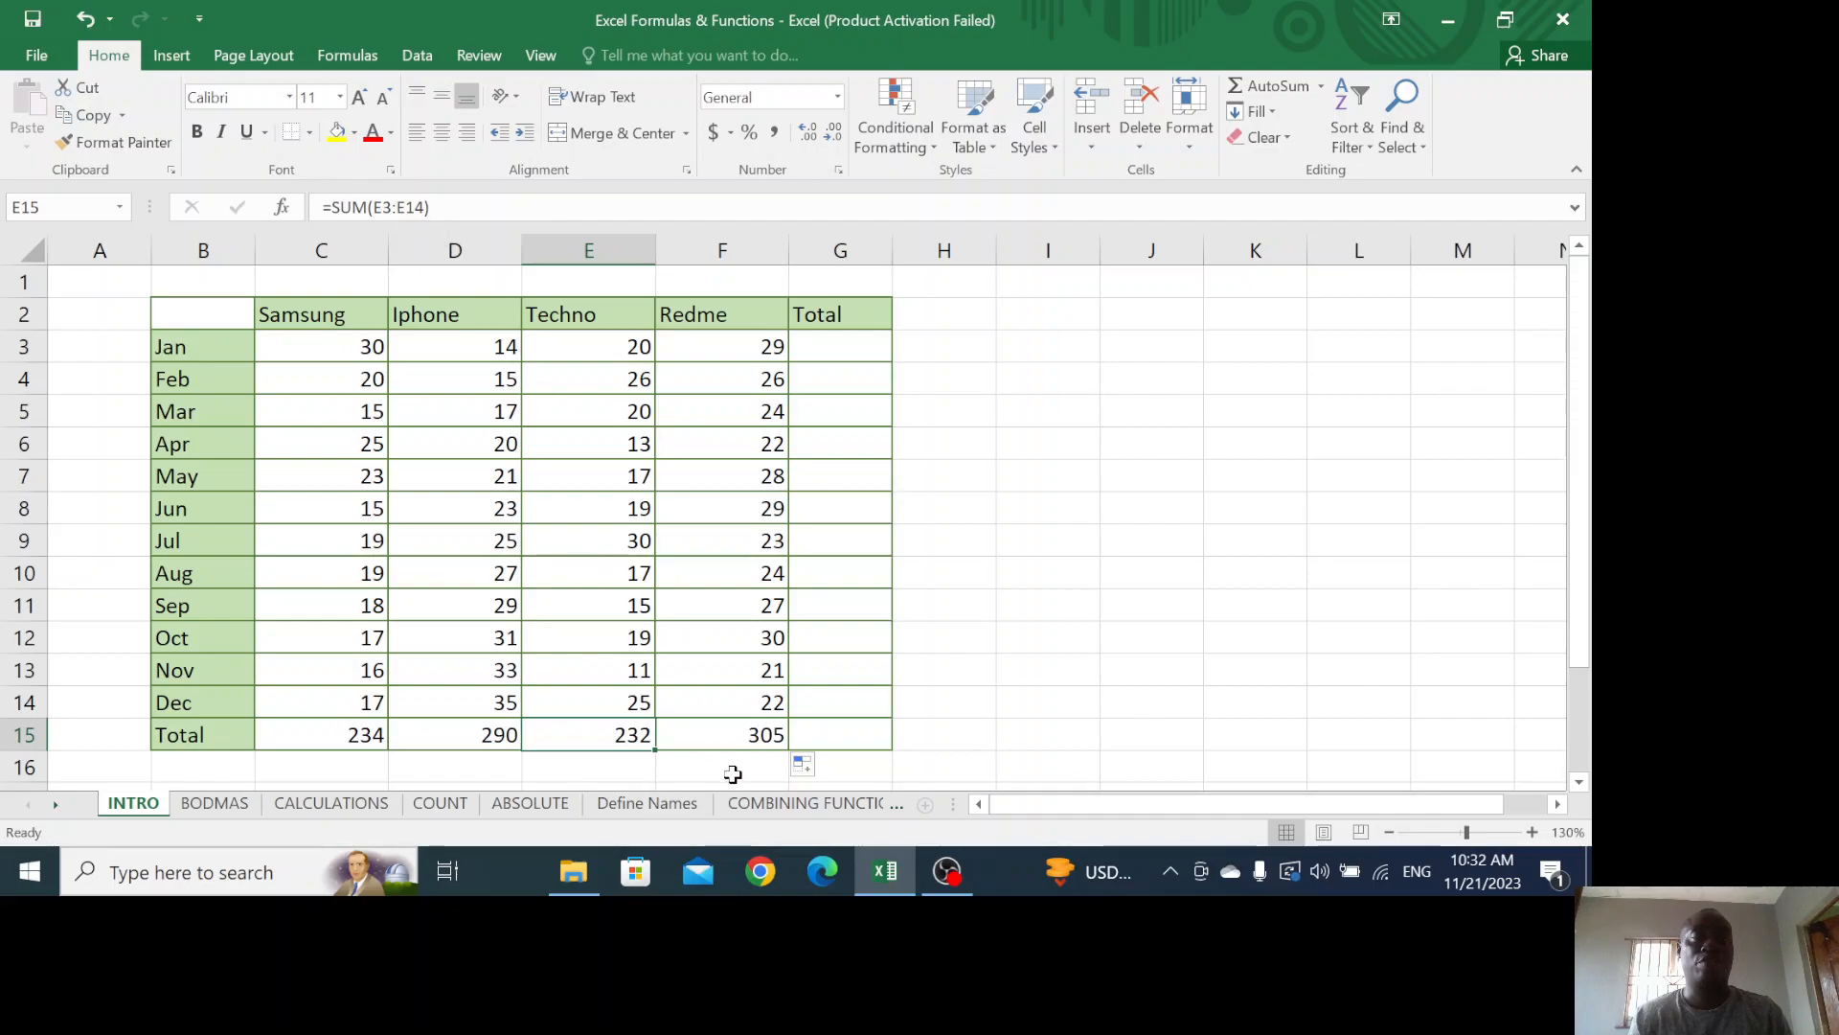
pyautogui.click(750, 738)
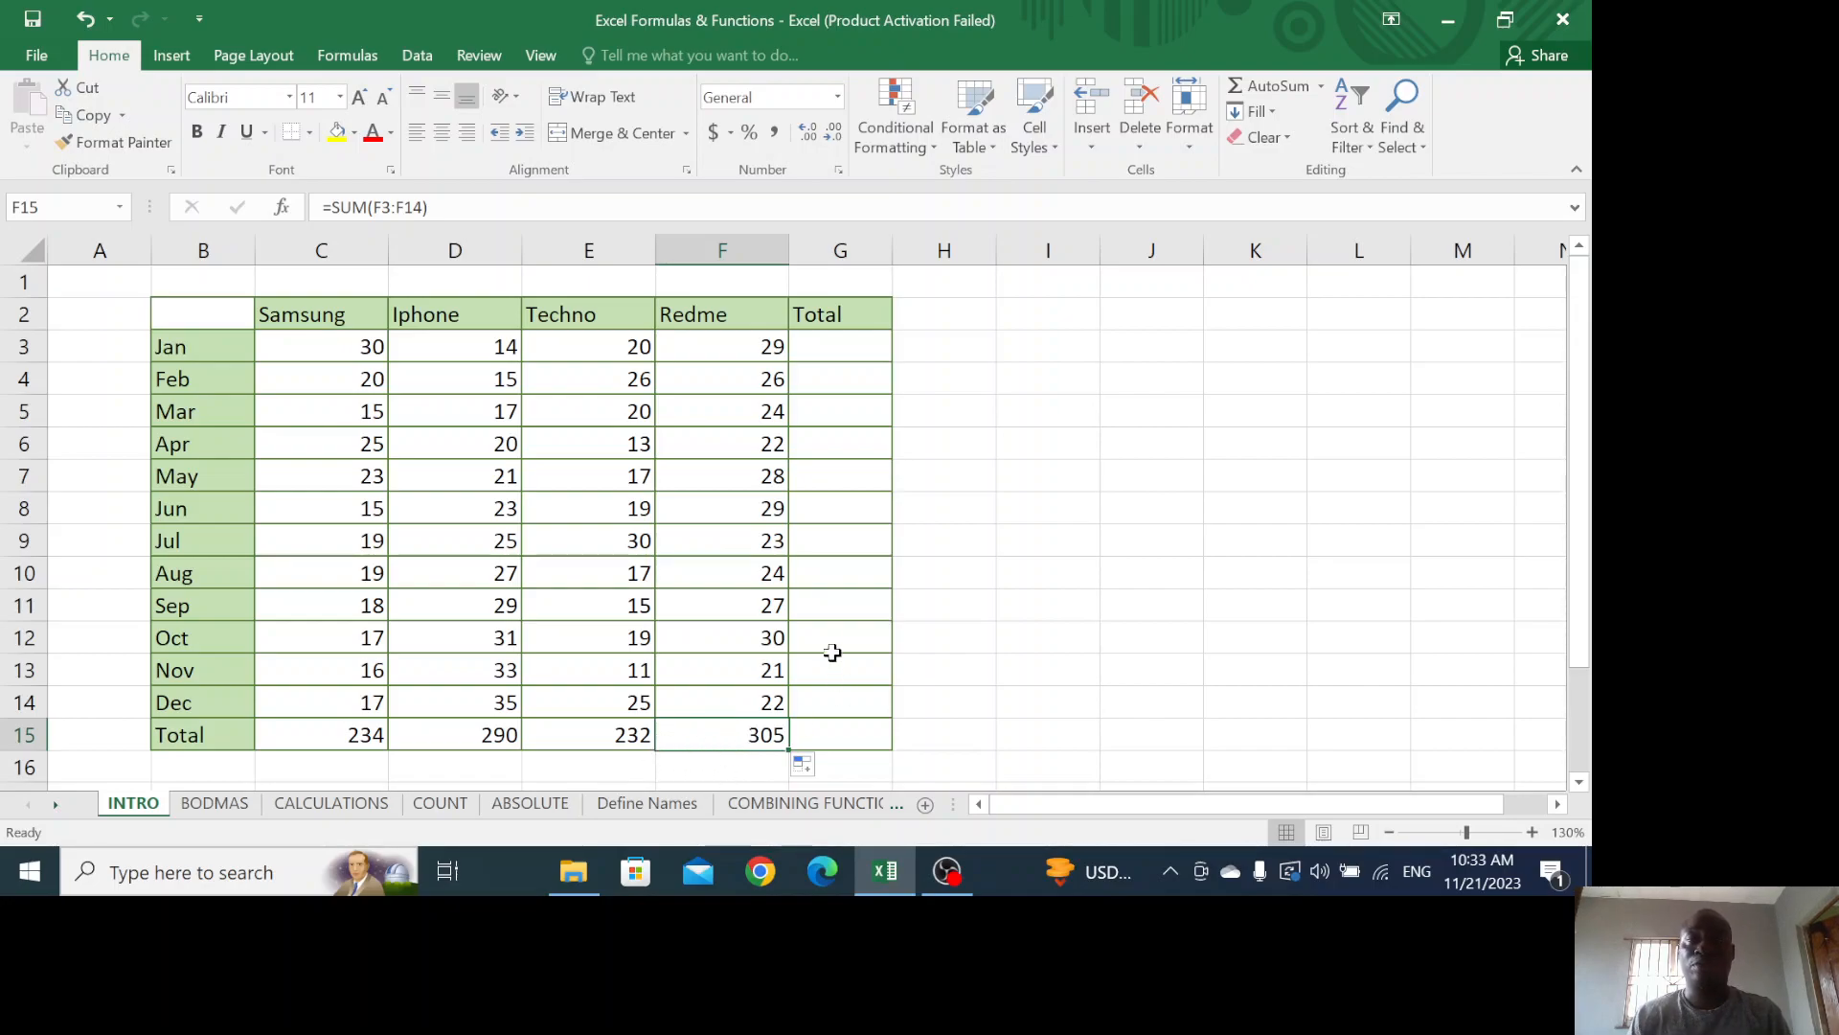
pyautogui.click(833, 360)
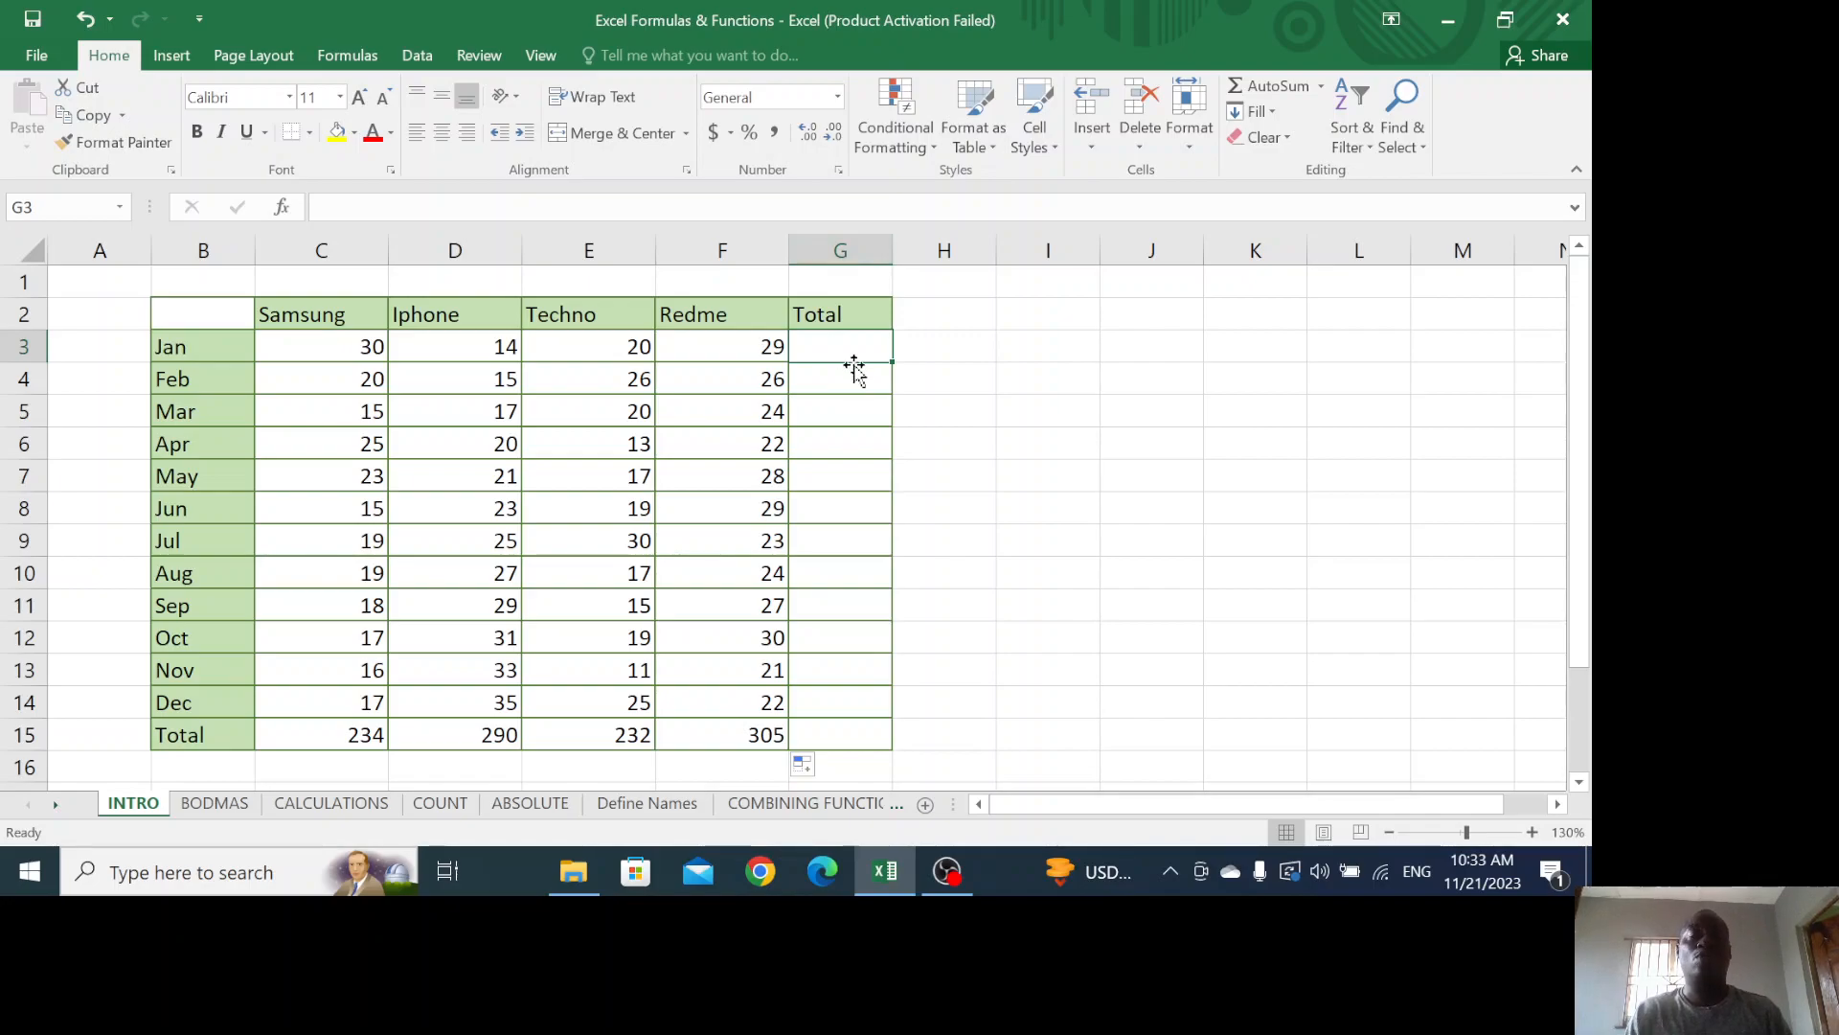
pyautogui.click(323, 735)
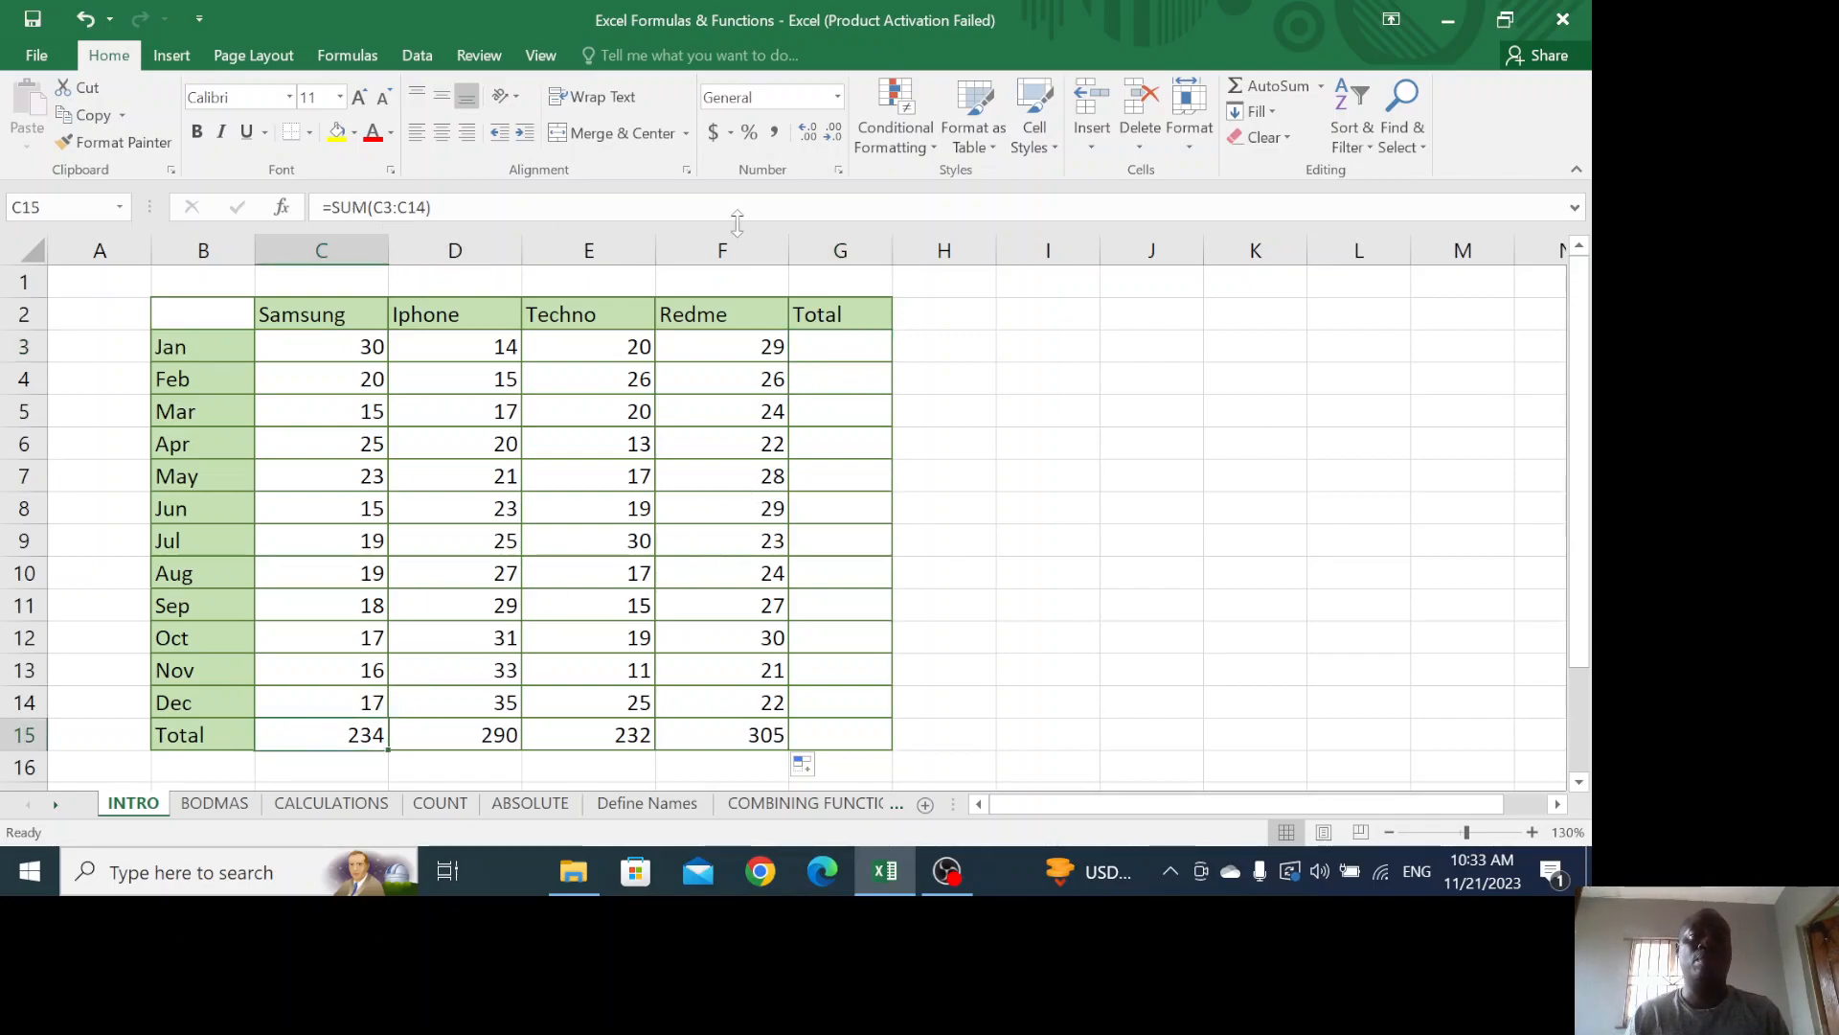
# Look through the AutoSum functions and the Insert Function list for G3, and leave without inserting anything
pyautogui.click(817, 347)
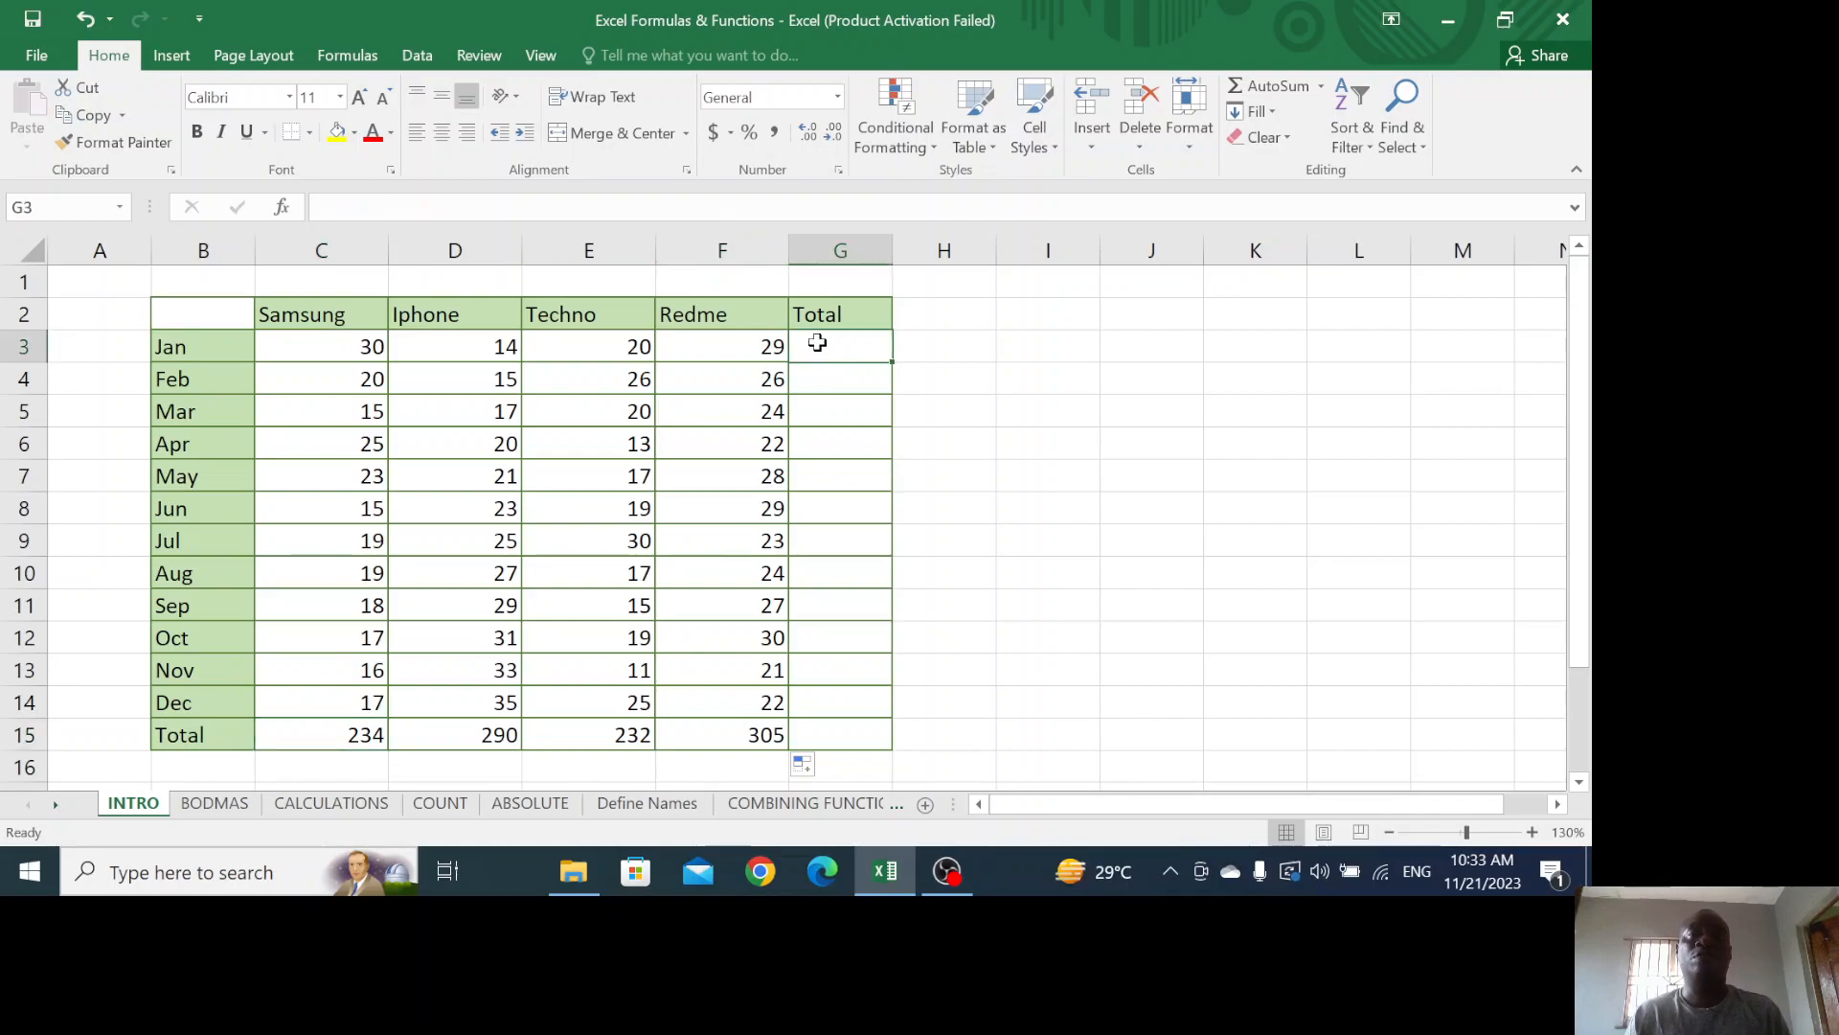
pyautogui.click(1322, 88)
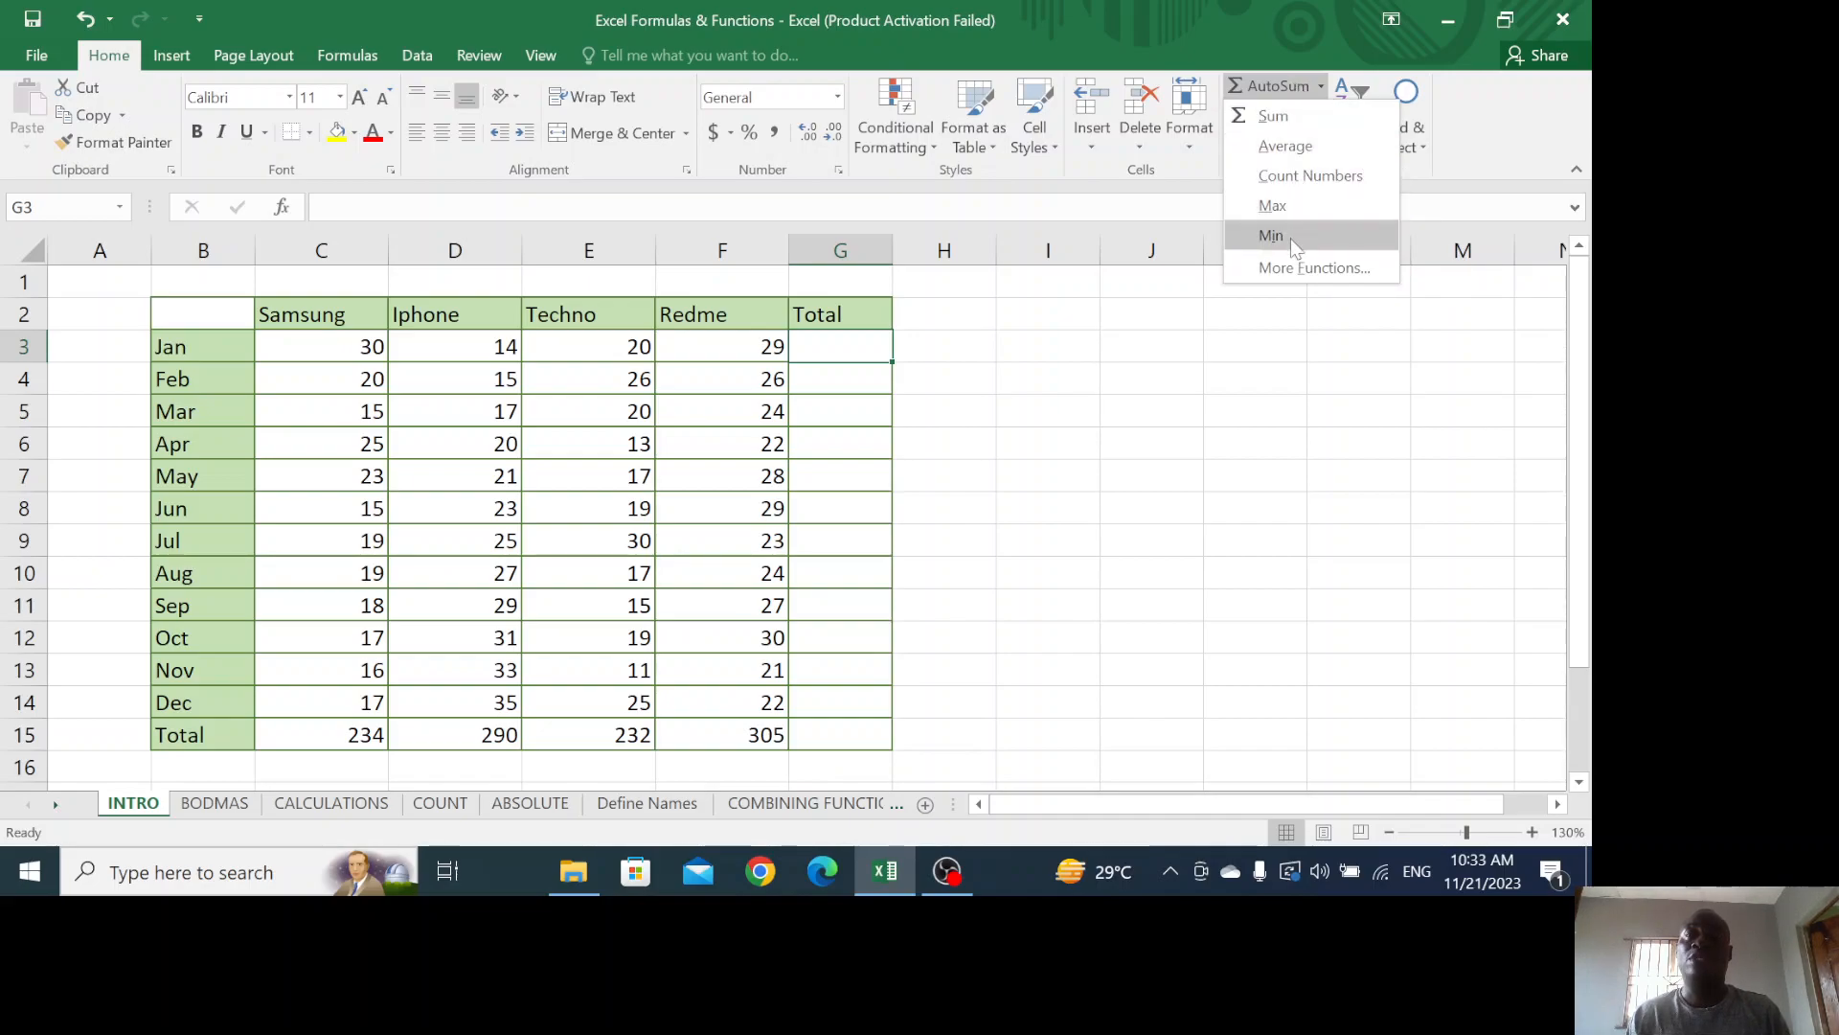
pyautogui.click(1289, 264)
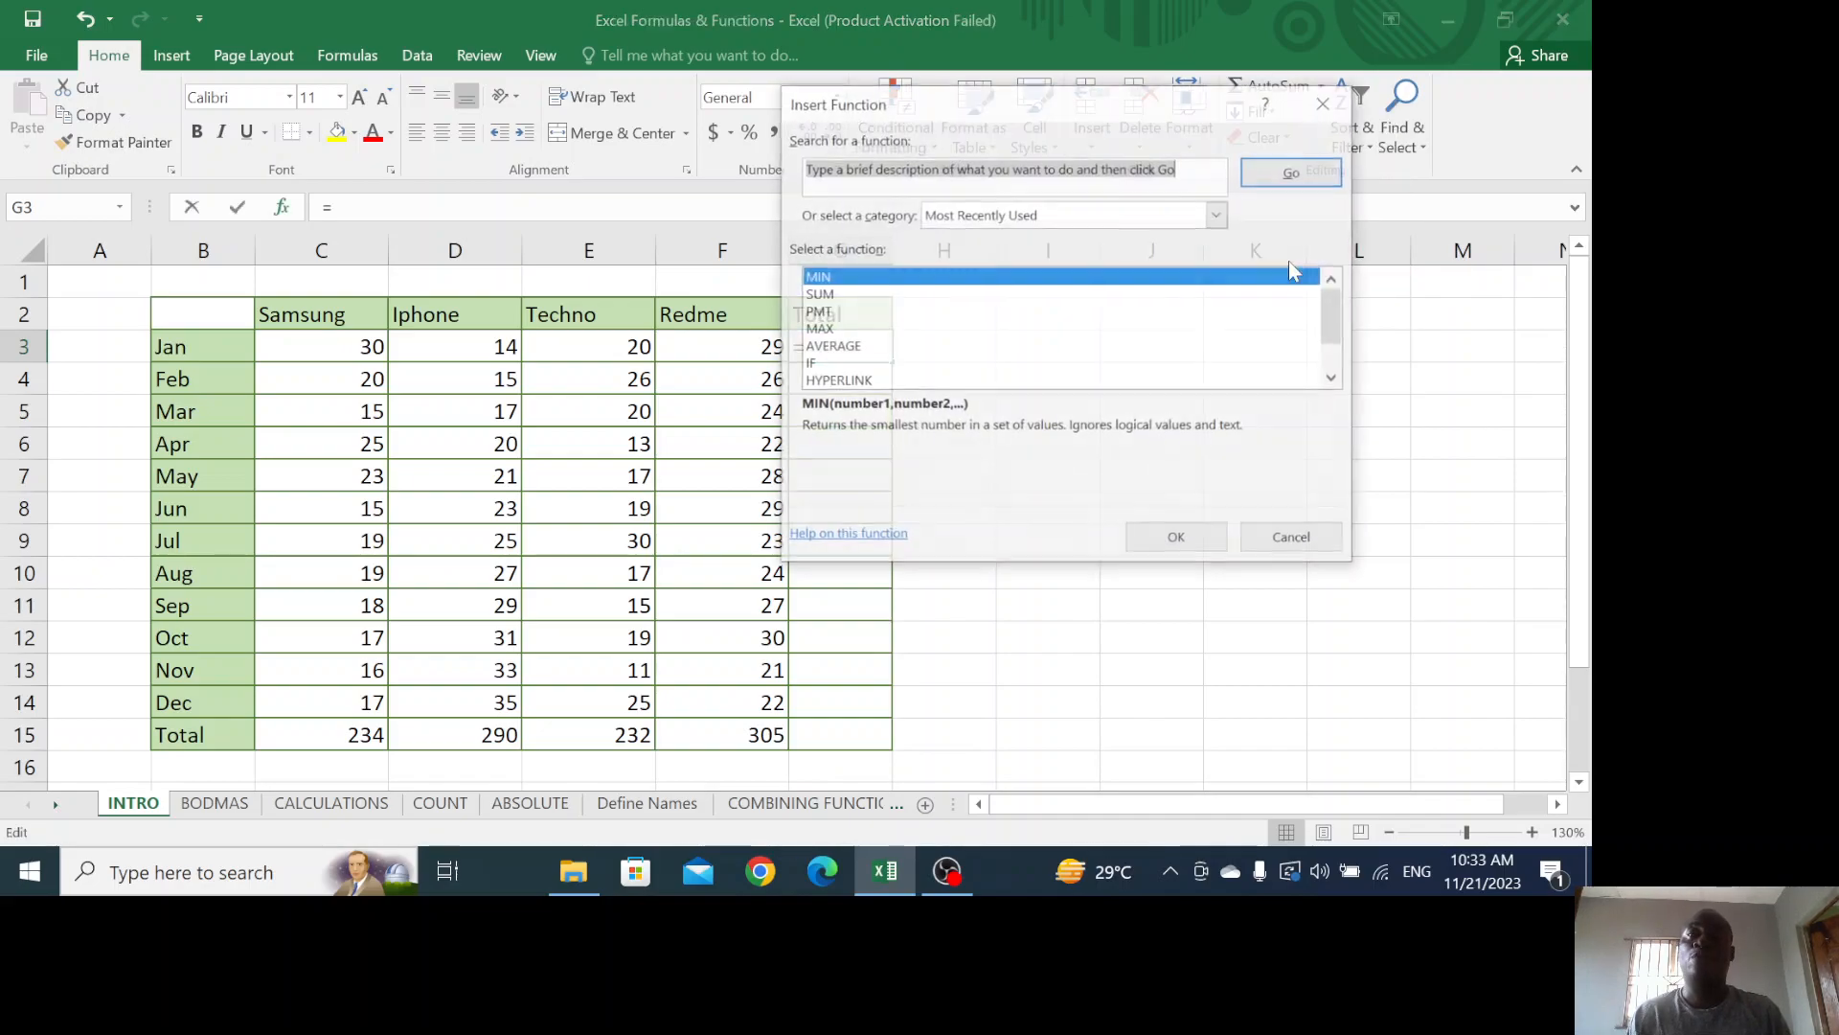
pyautogui.click(1323, 103)
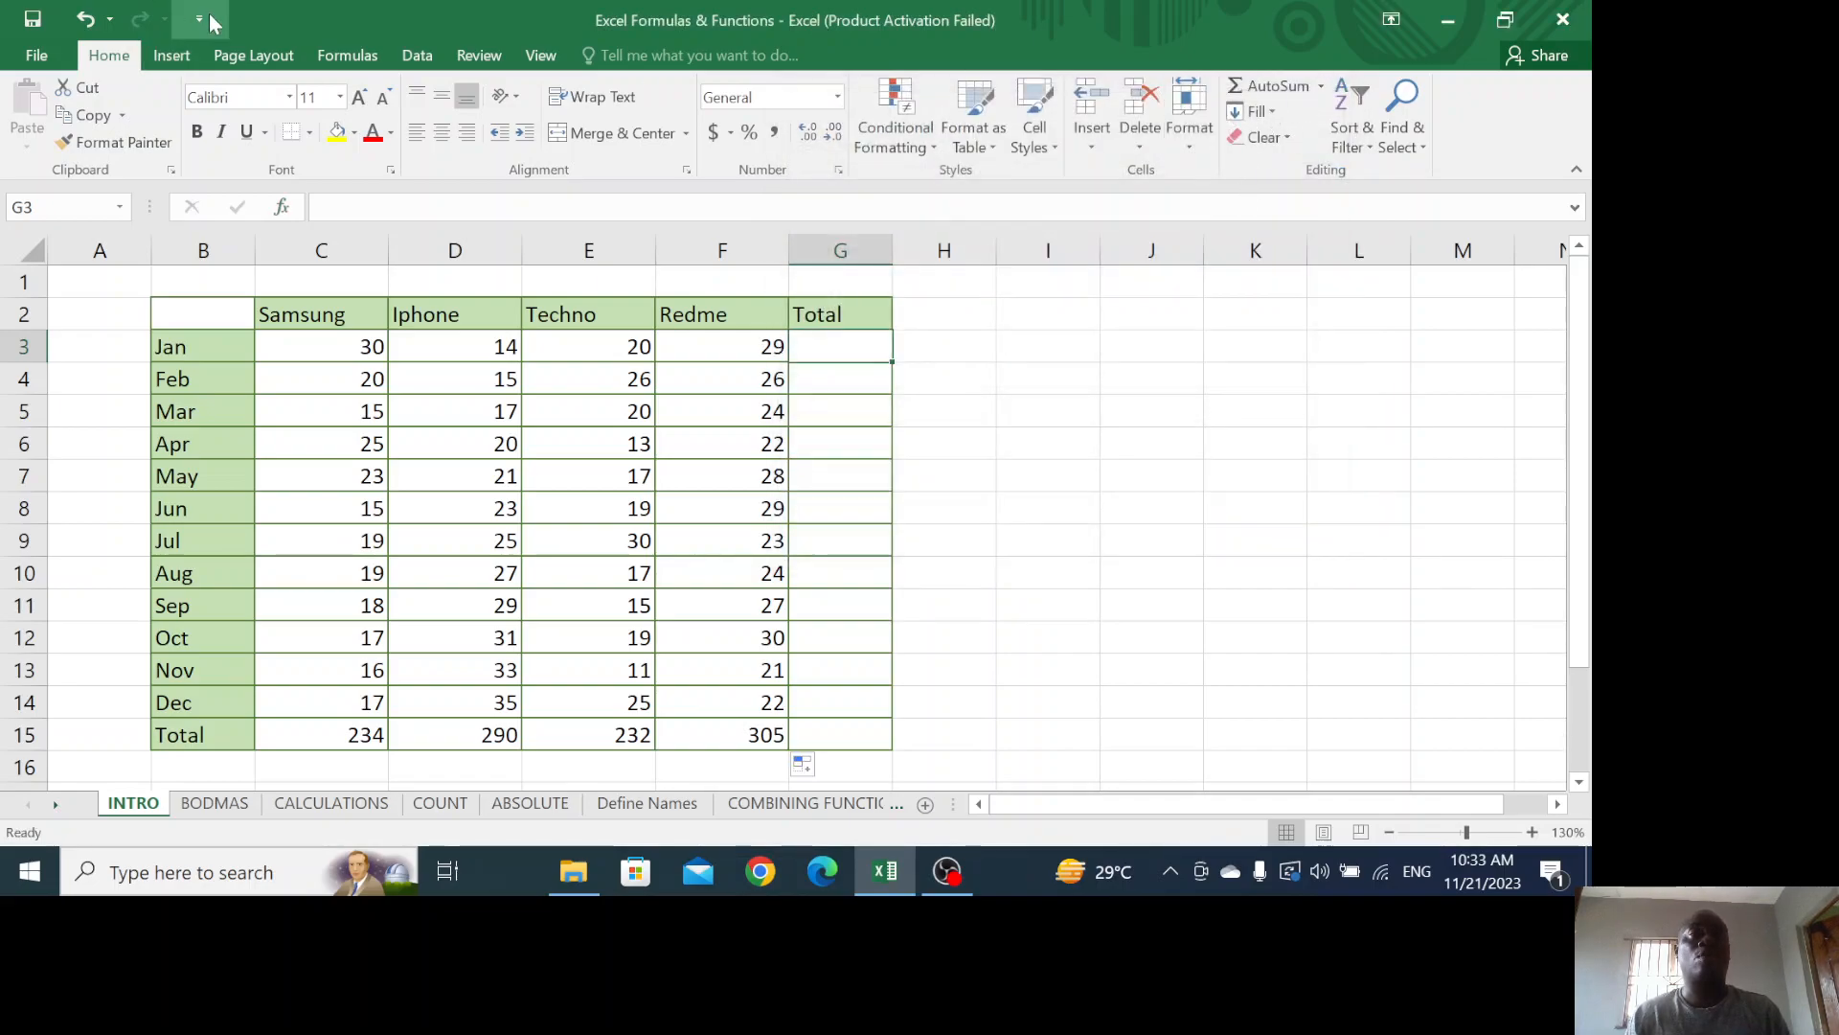
# Total the January row in G3 with AutoSum over C3:F3, check the formula, and clear the cell
pyautogui.click(353, 55)
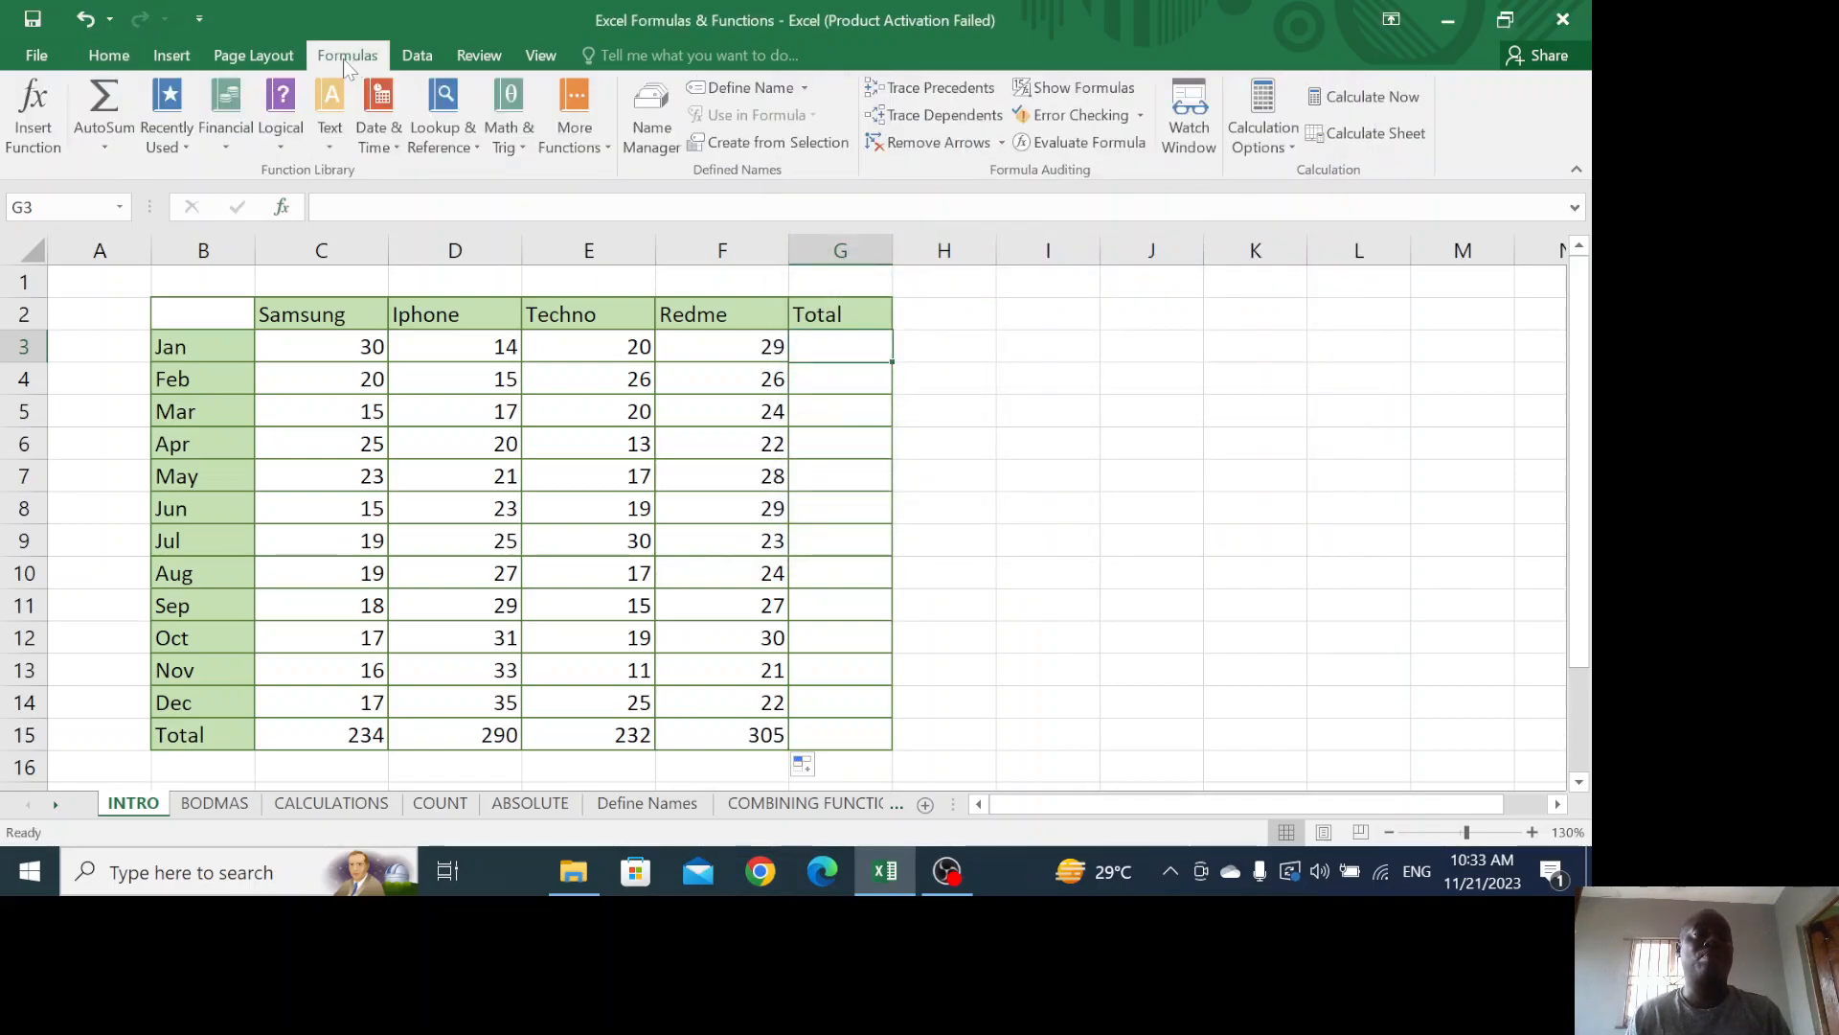
pyautogui.click(109, 99)
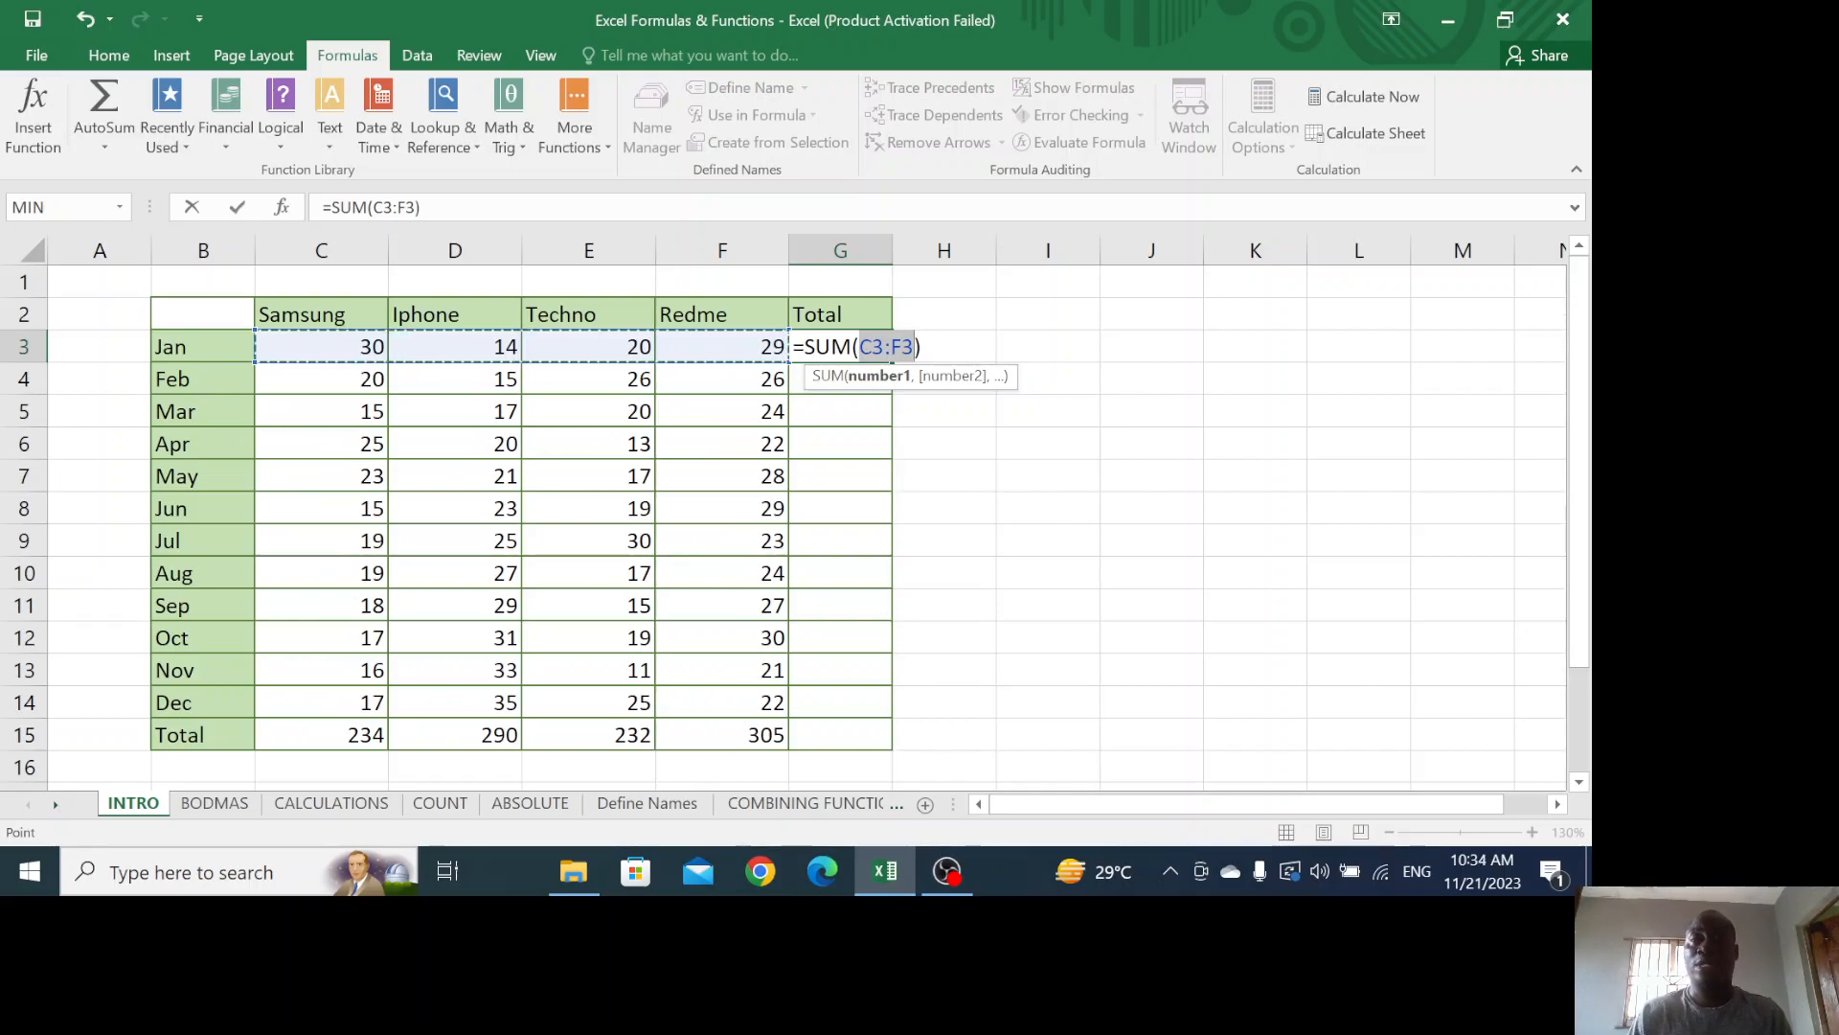
pyautogui.press('Return')
pyautogui.click(867, 347)
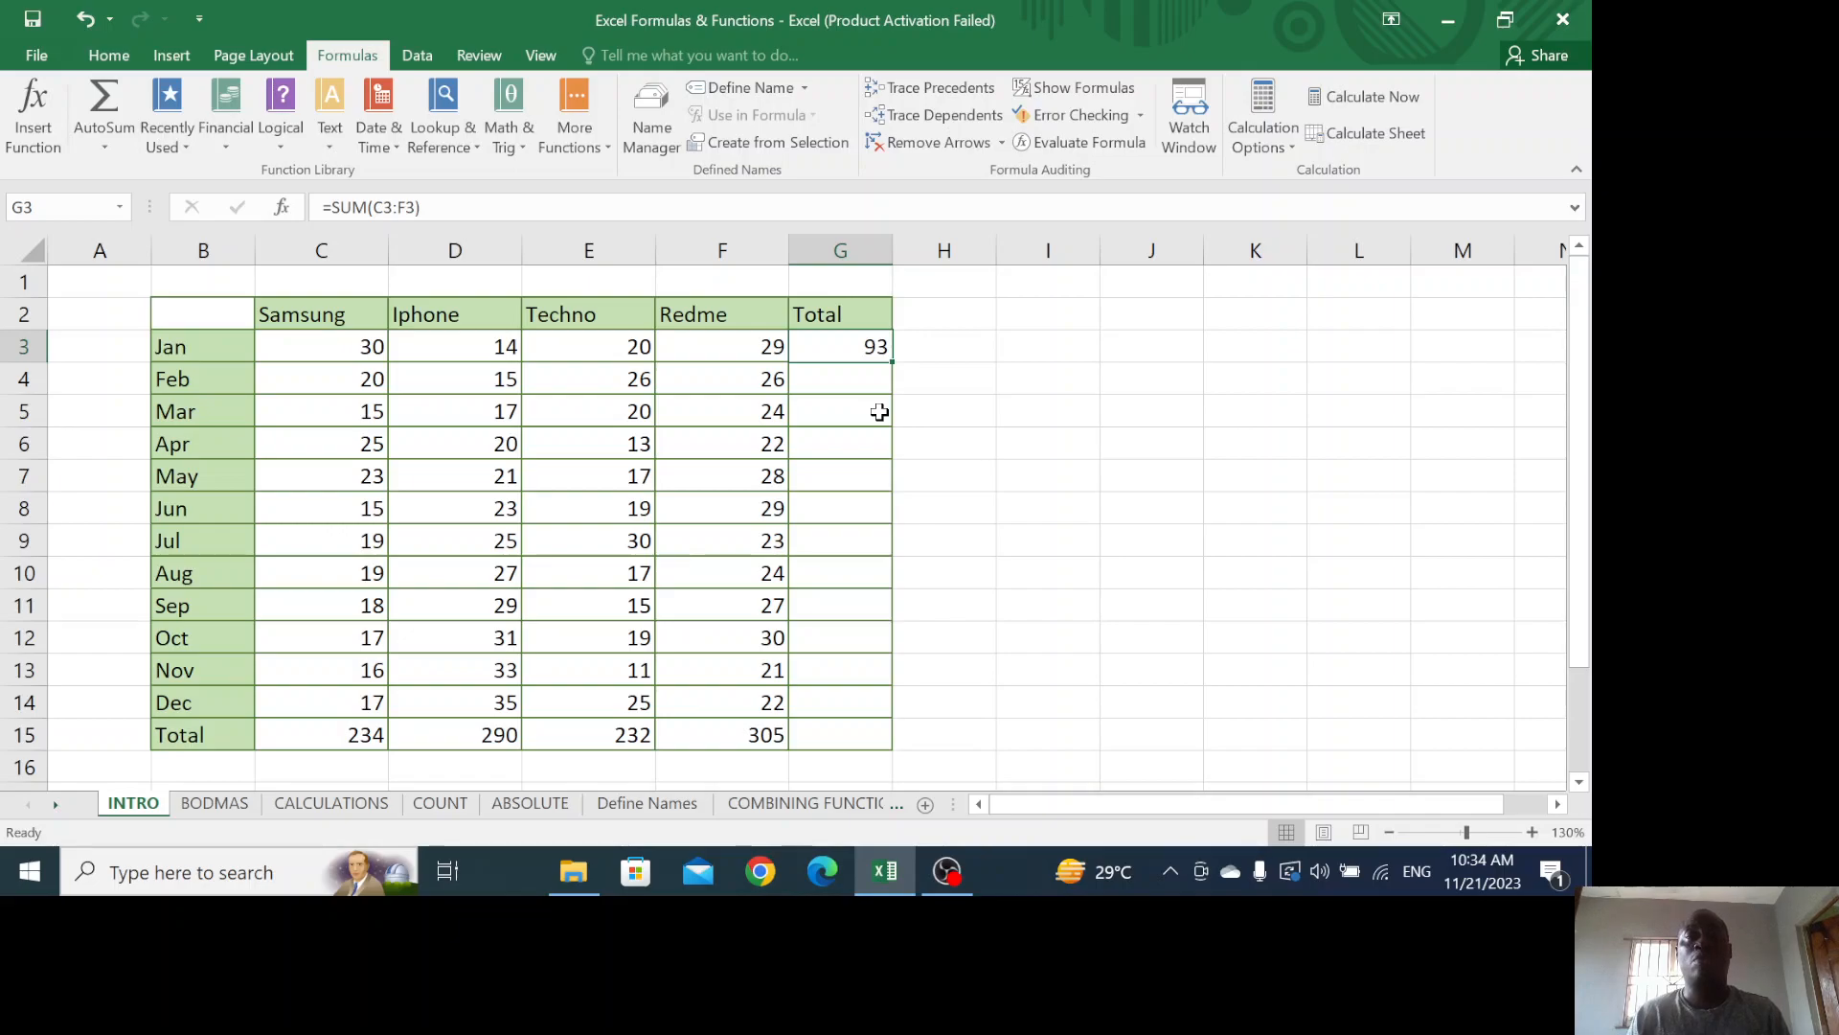
pyautogui.press('Down')
pyautogui.click(843, 347)
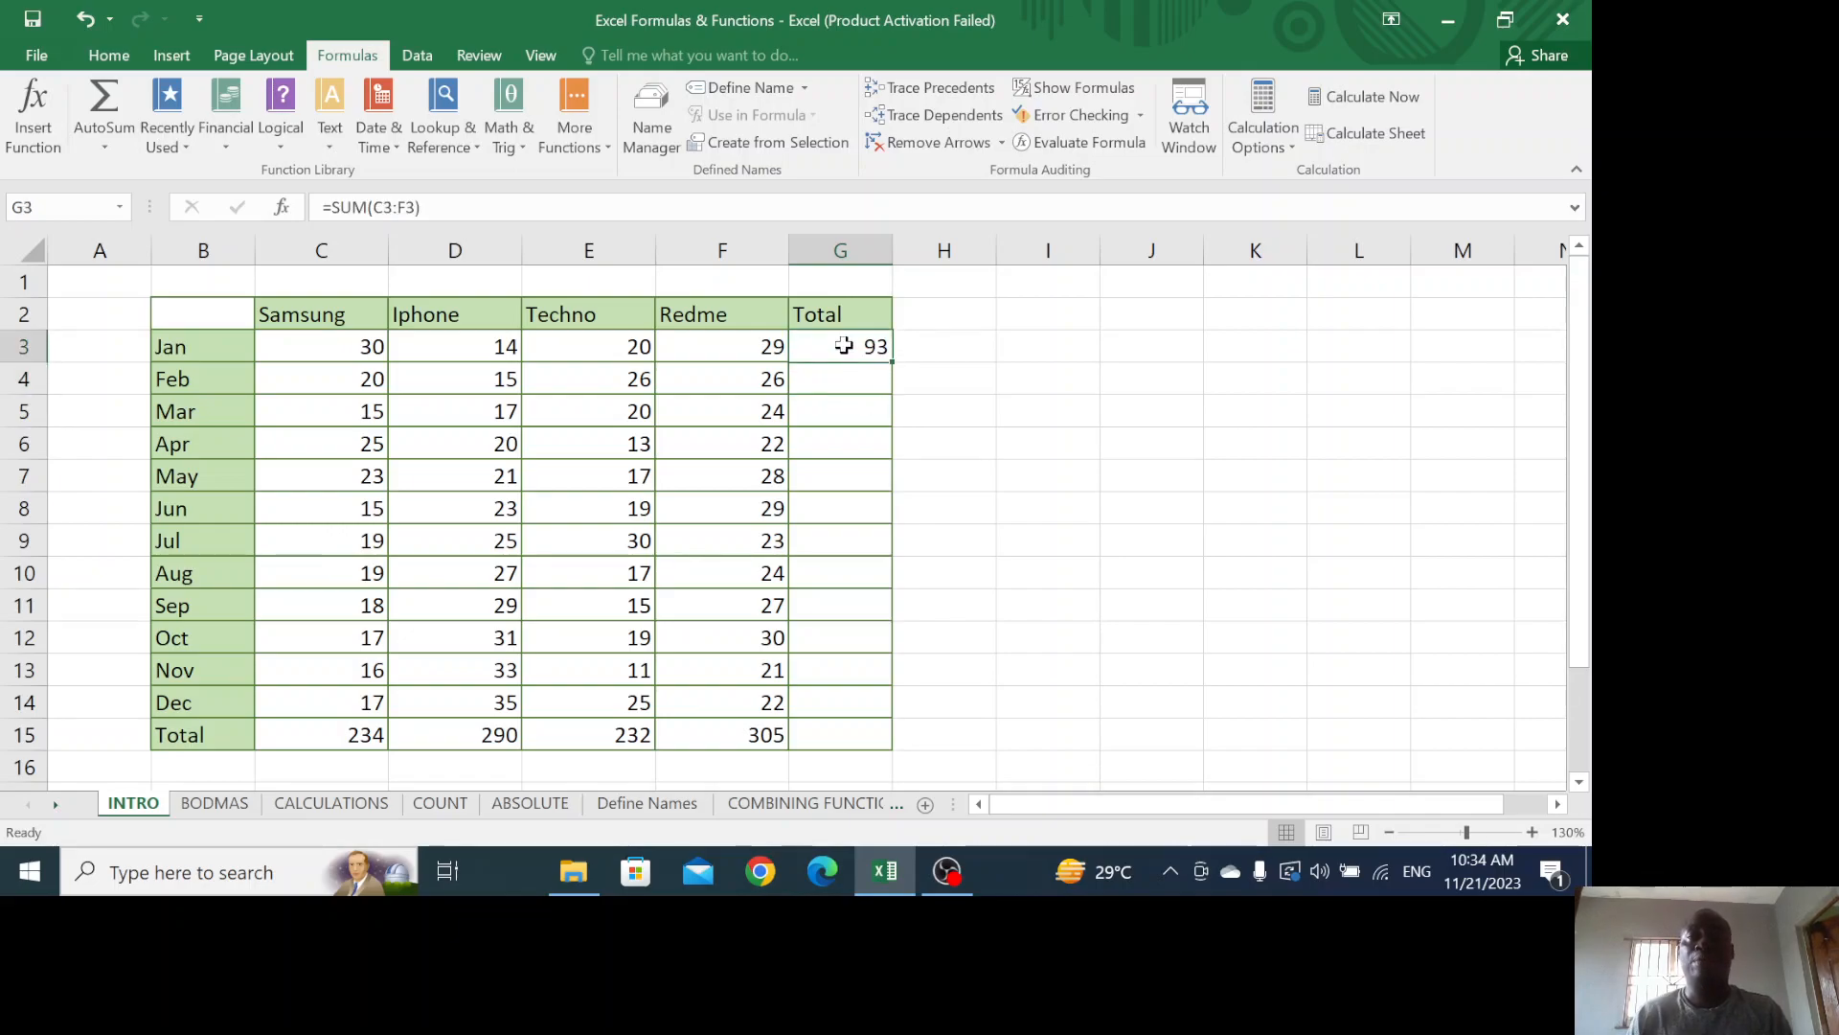
pyautogui.press('Delete')
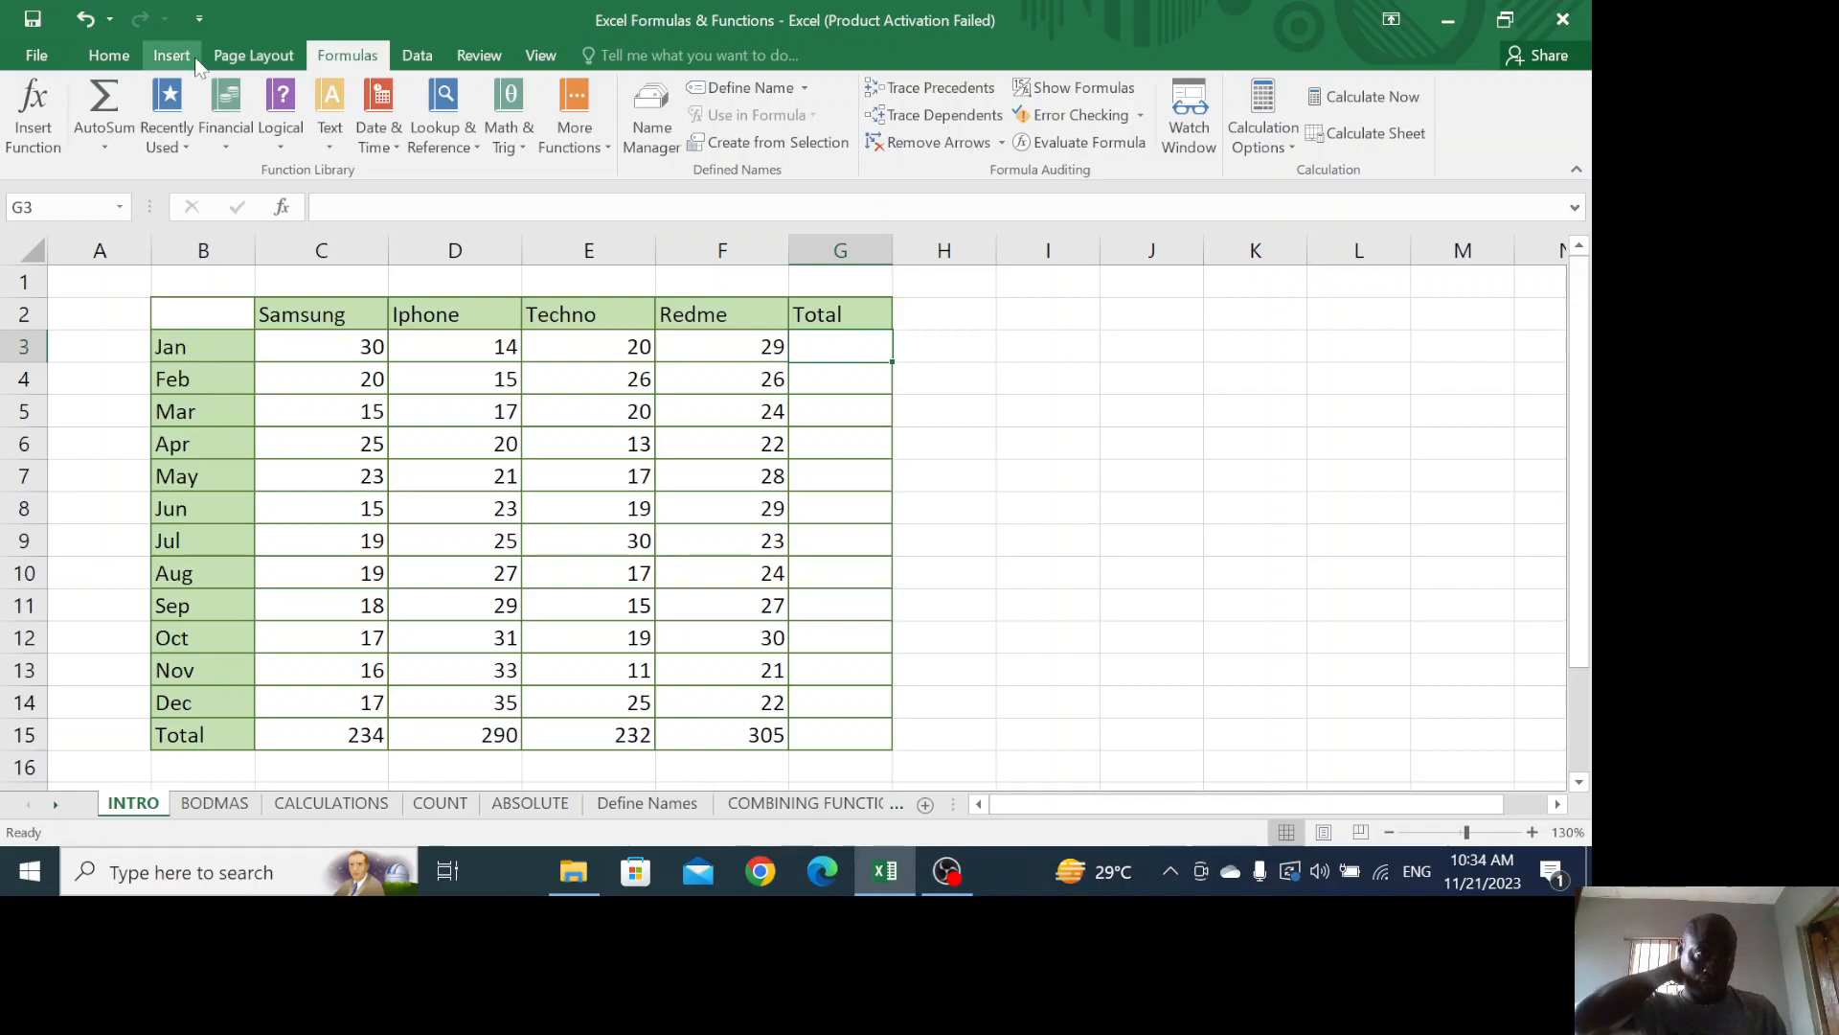
pyautogui.click(112, 89)
pyautogui.press('Return')
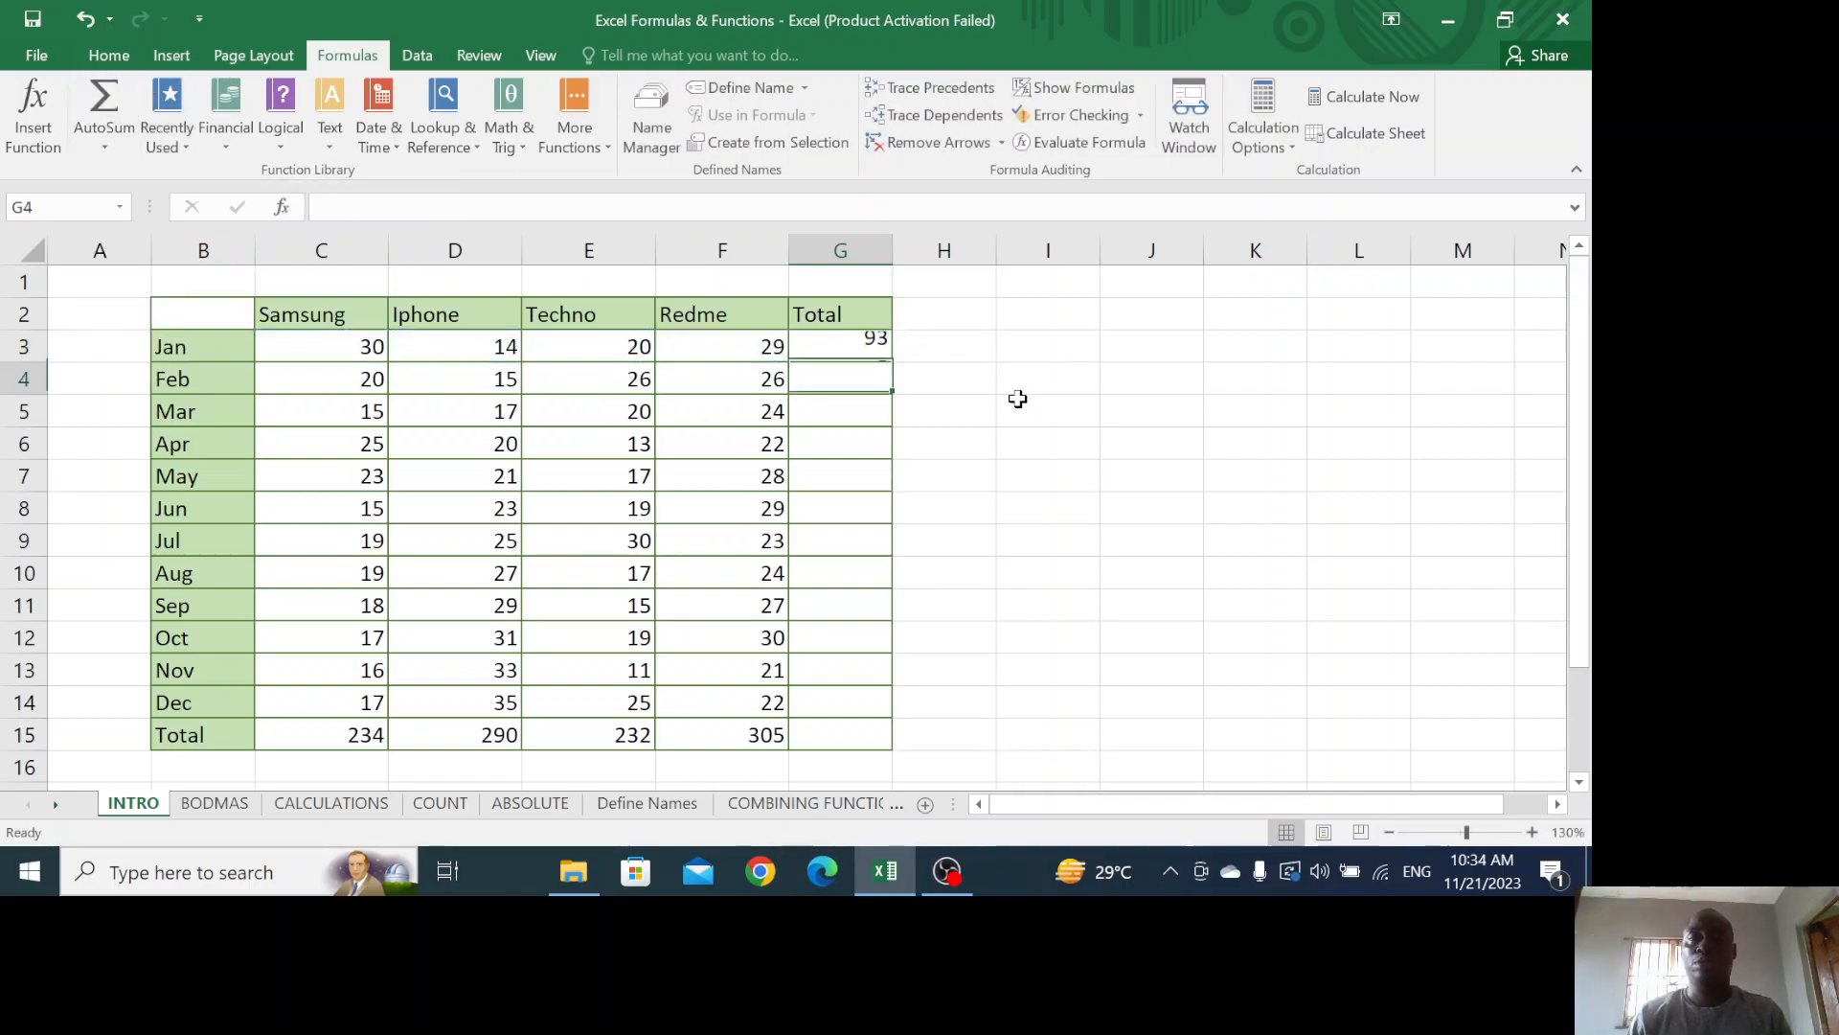
pyautogui.click(846, 338)
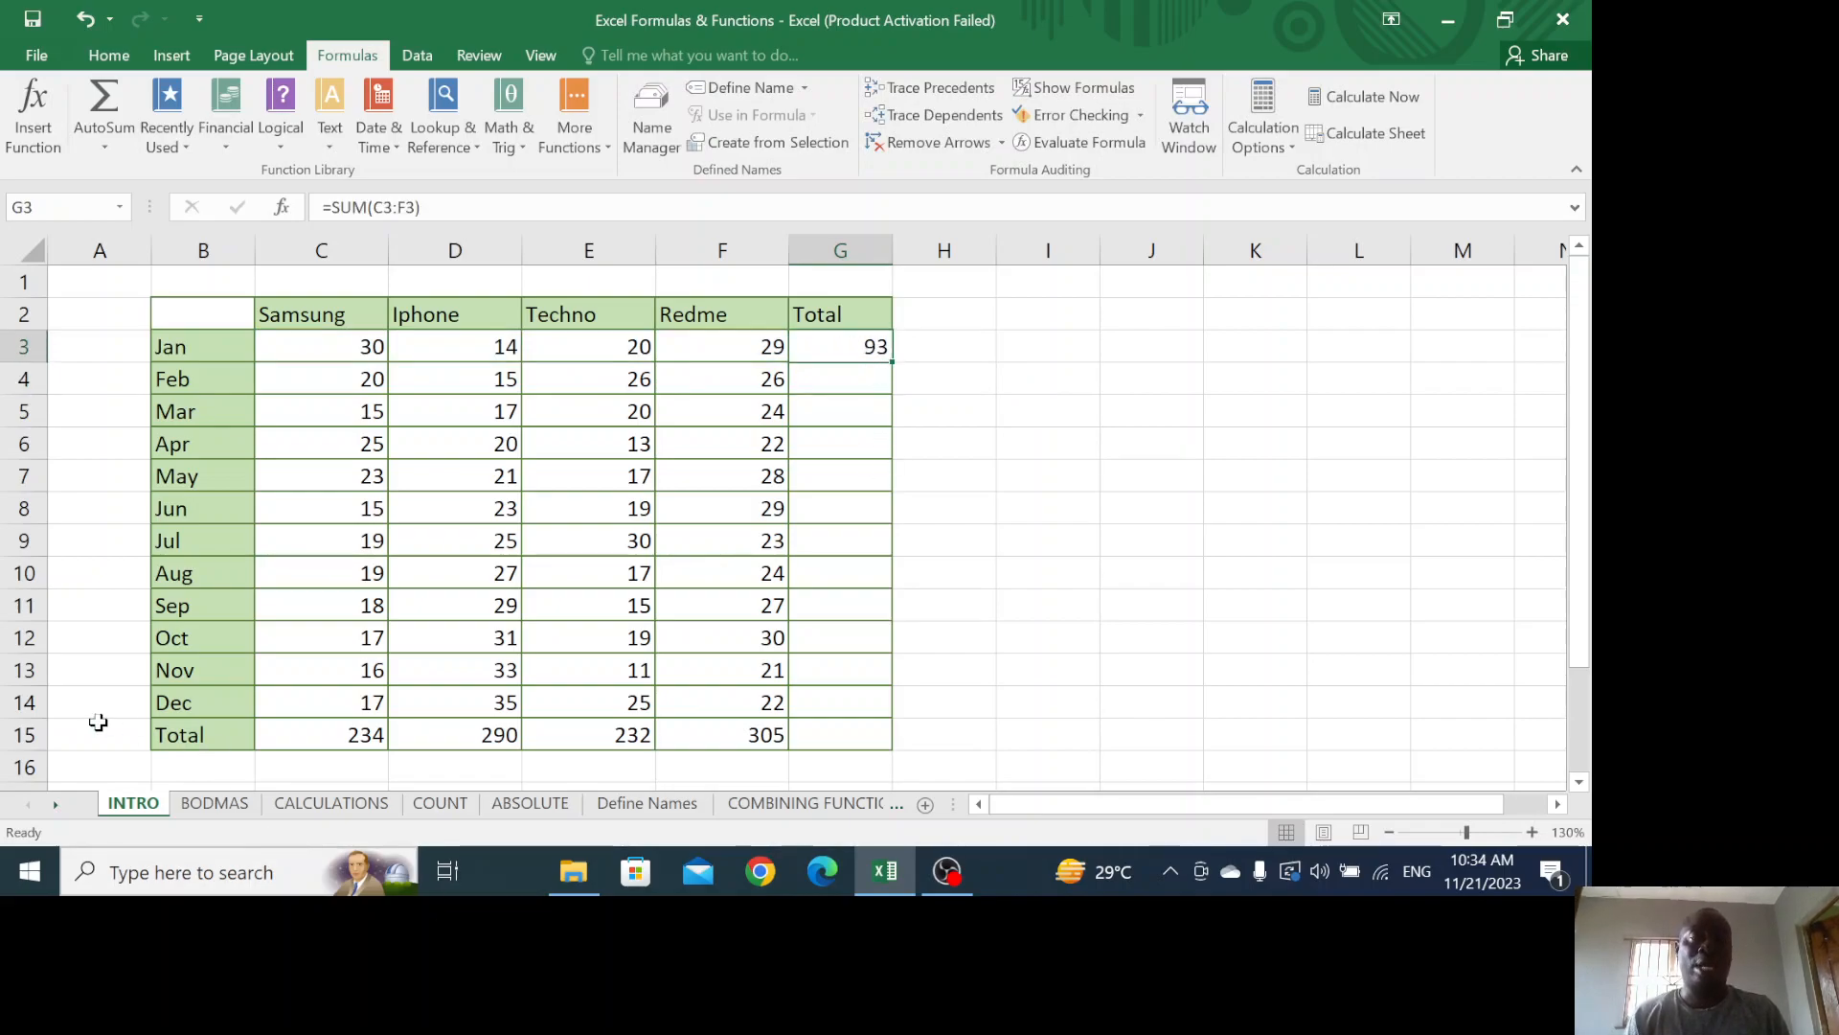
# Try filling the G3 formula down to G11, undo it, and autofill the formula through December in G14
pyautogui.moveTo(895, 364); pyautogui.dragTo(891, 616)
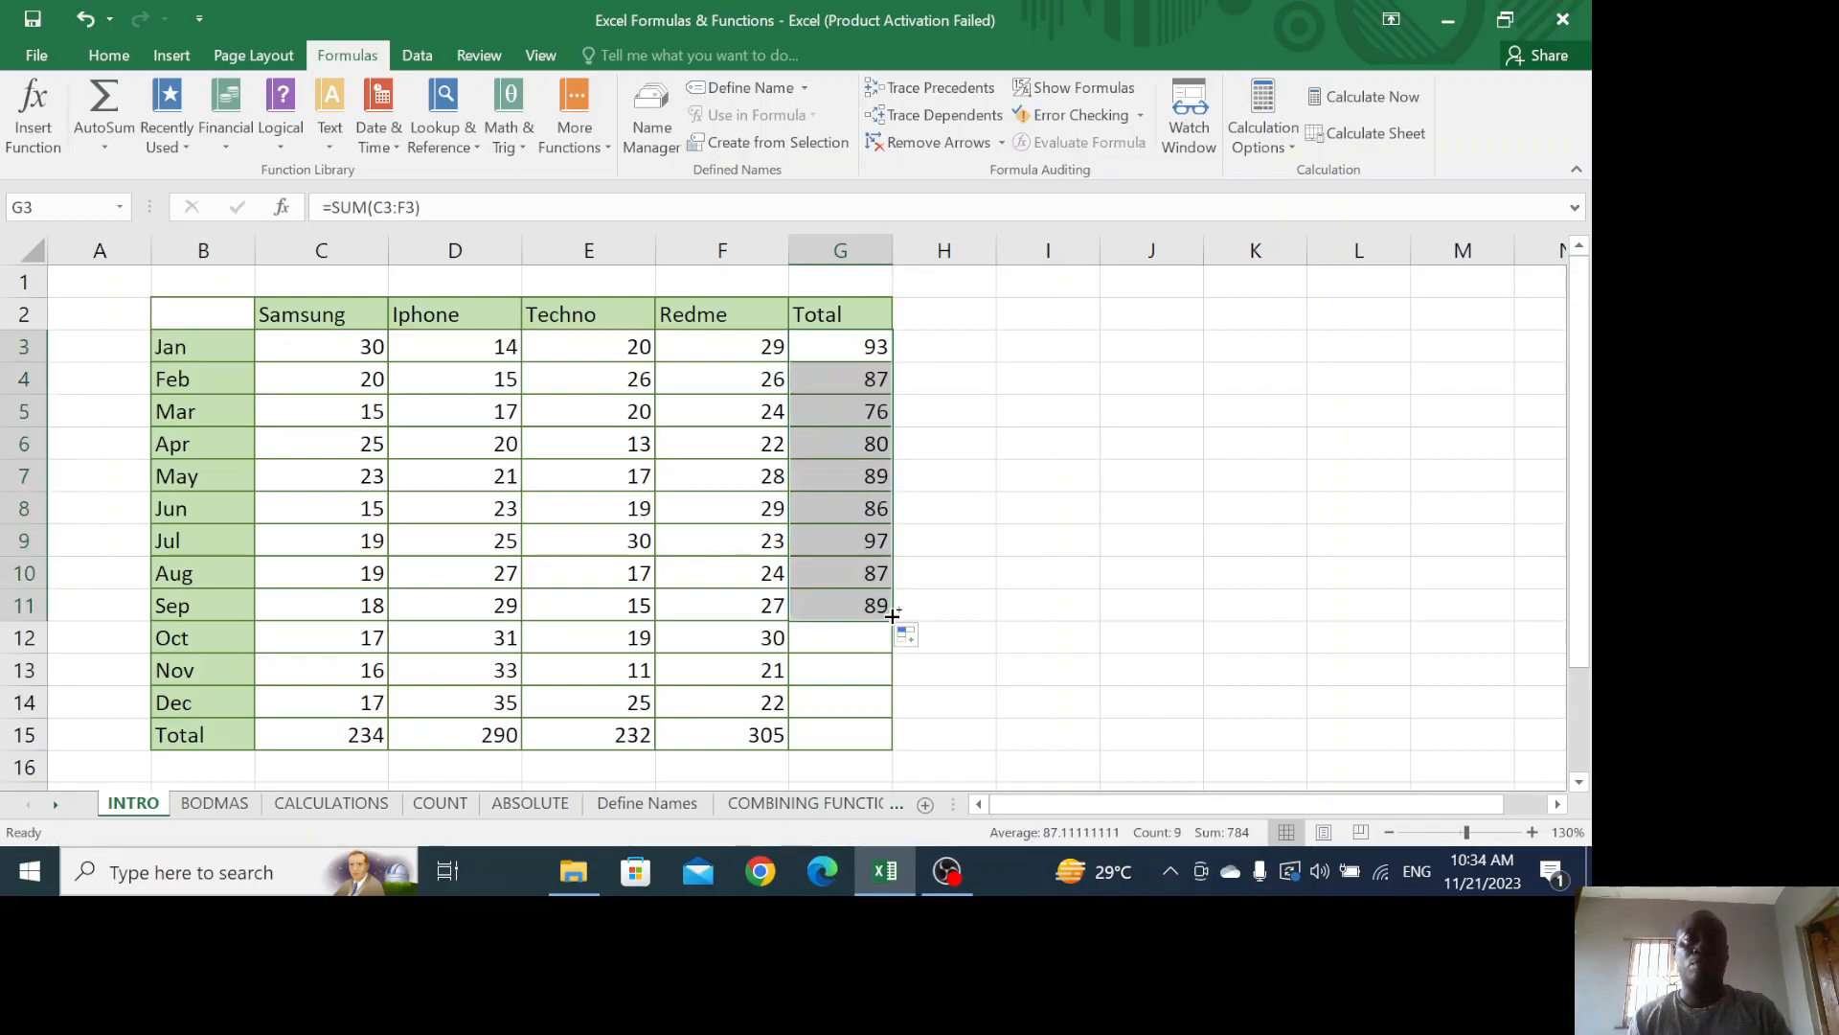
pyautogui.hotkey('ctrl', 'z')
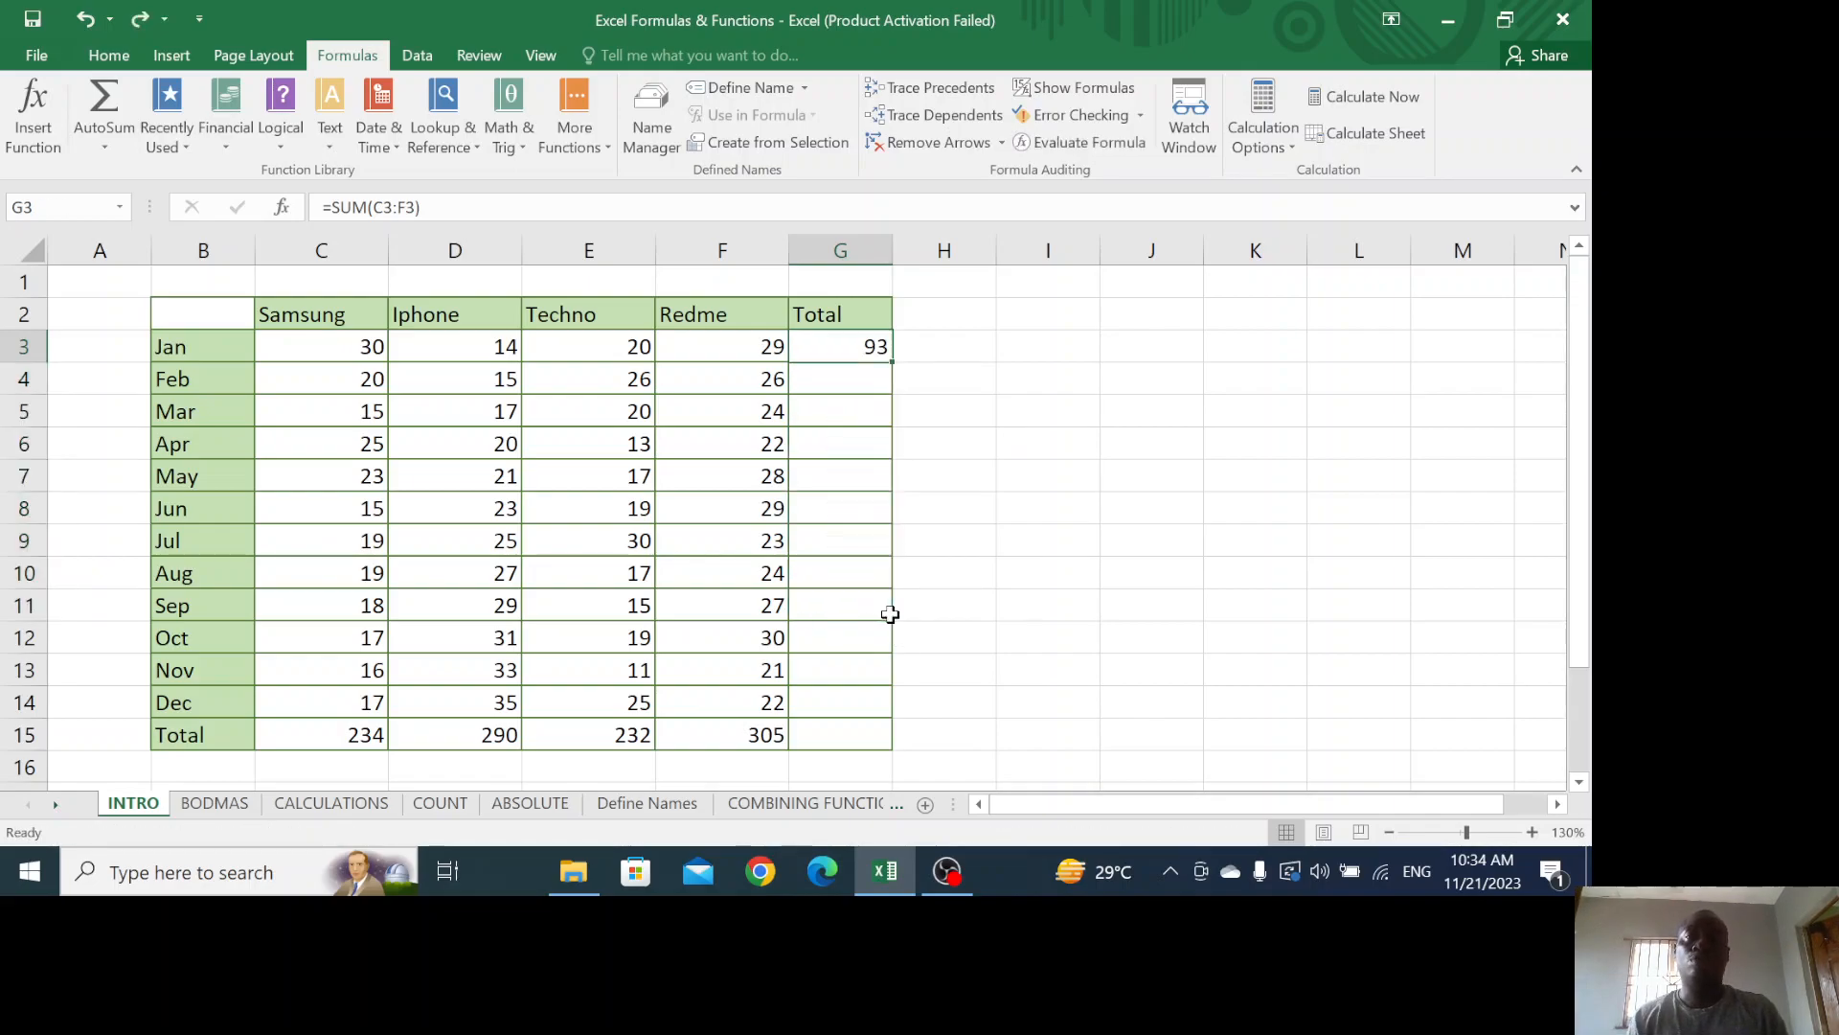
pyautogui.doubleClick(892, 362)
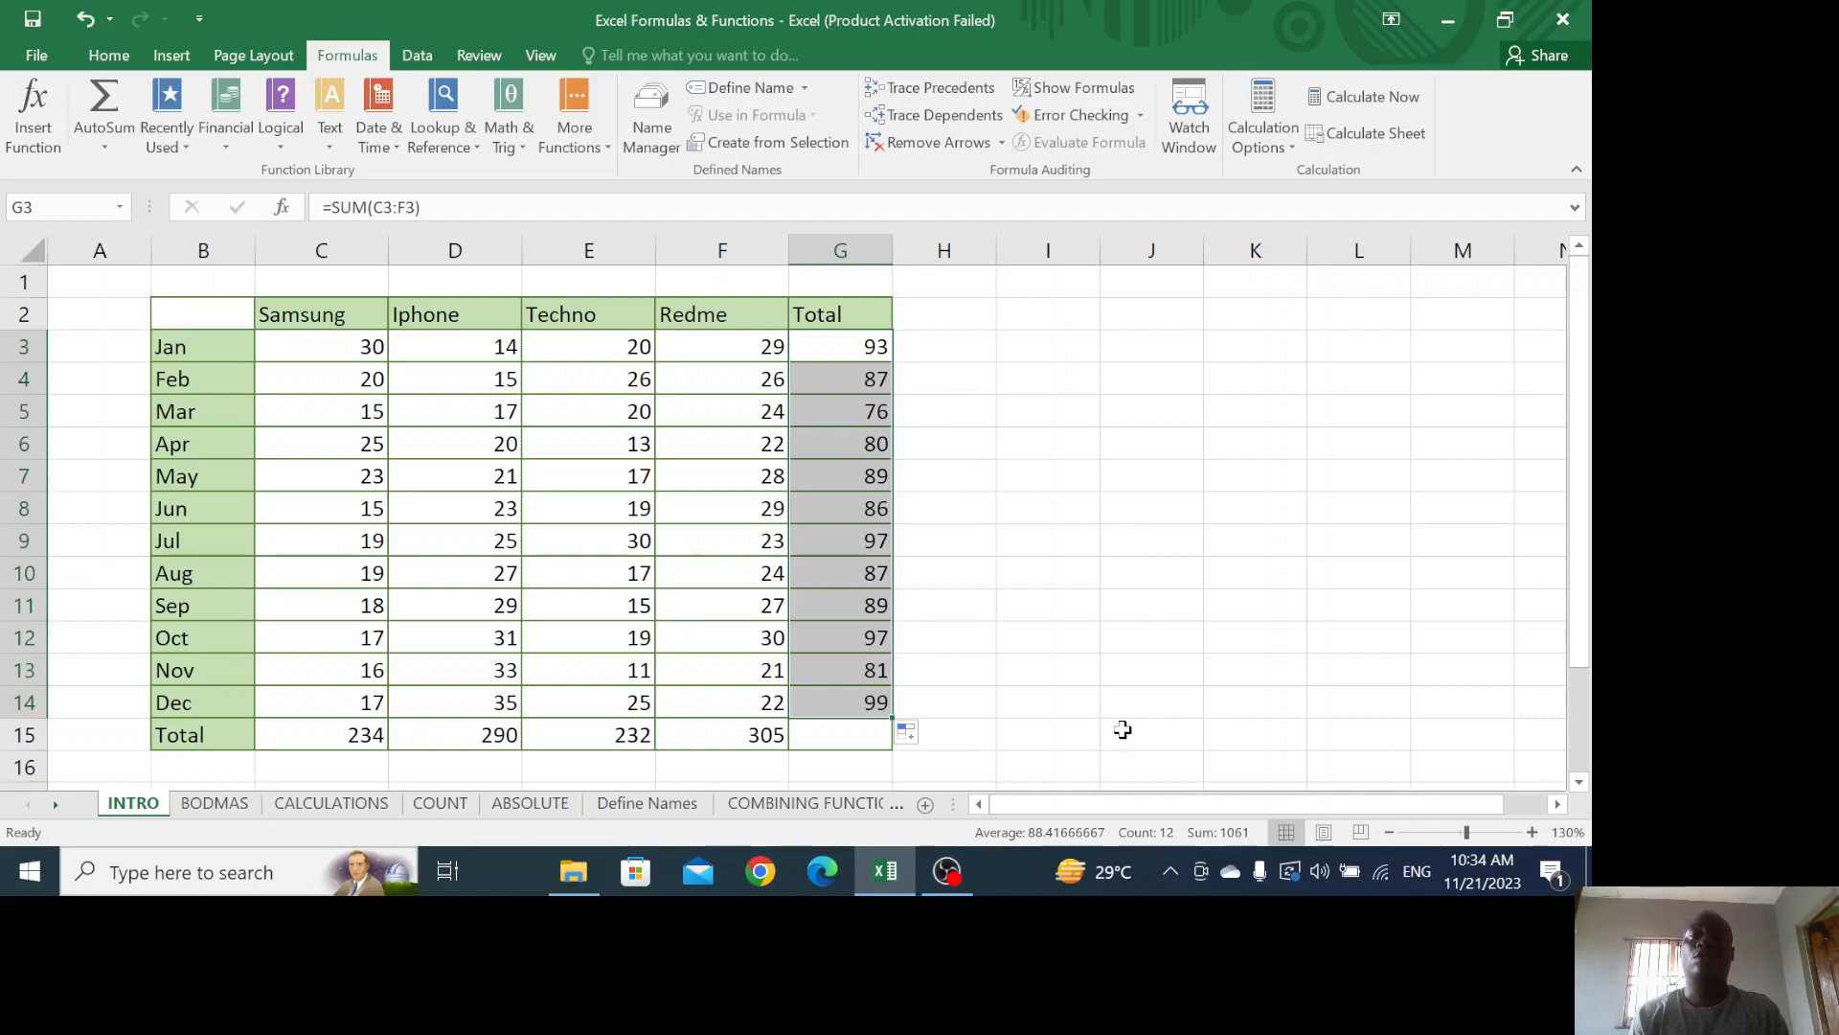
pyautogui.click(994, 740)
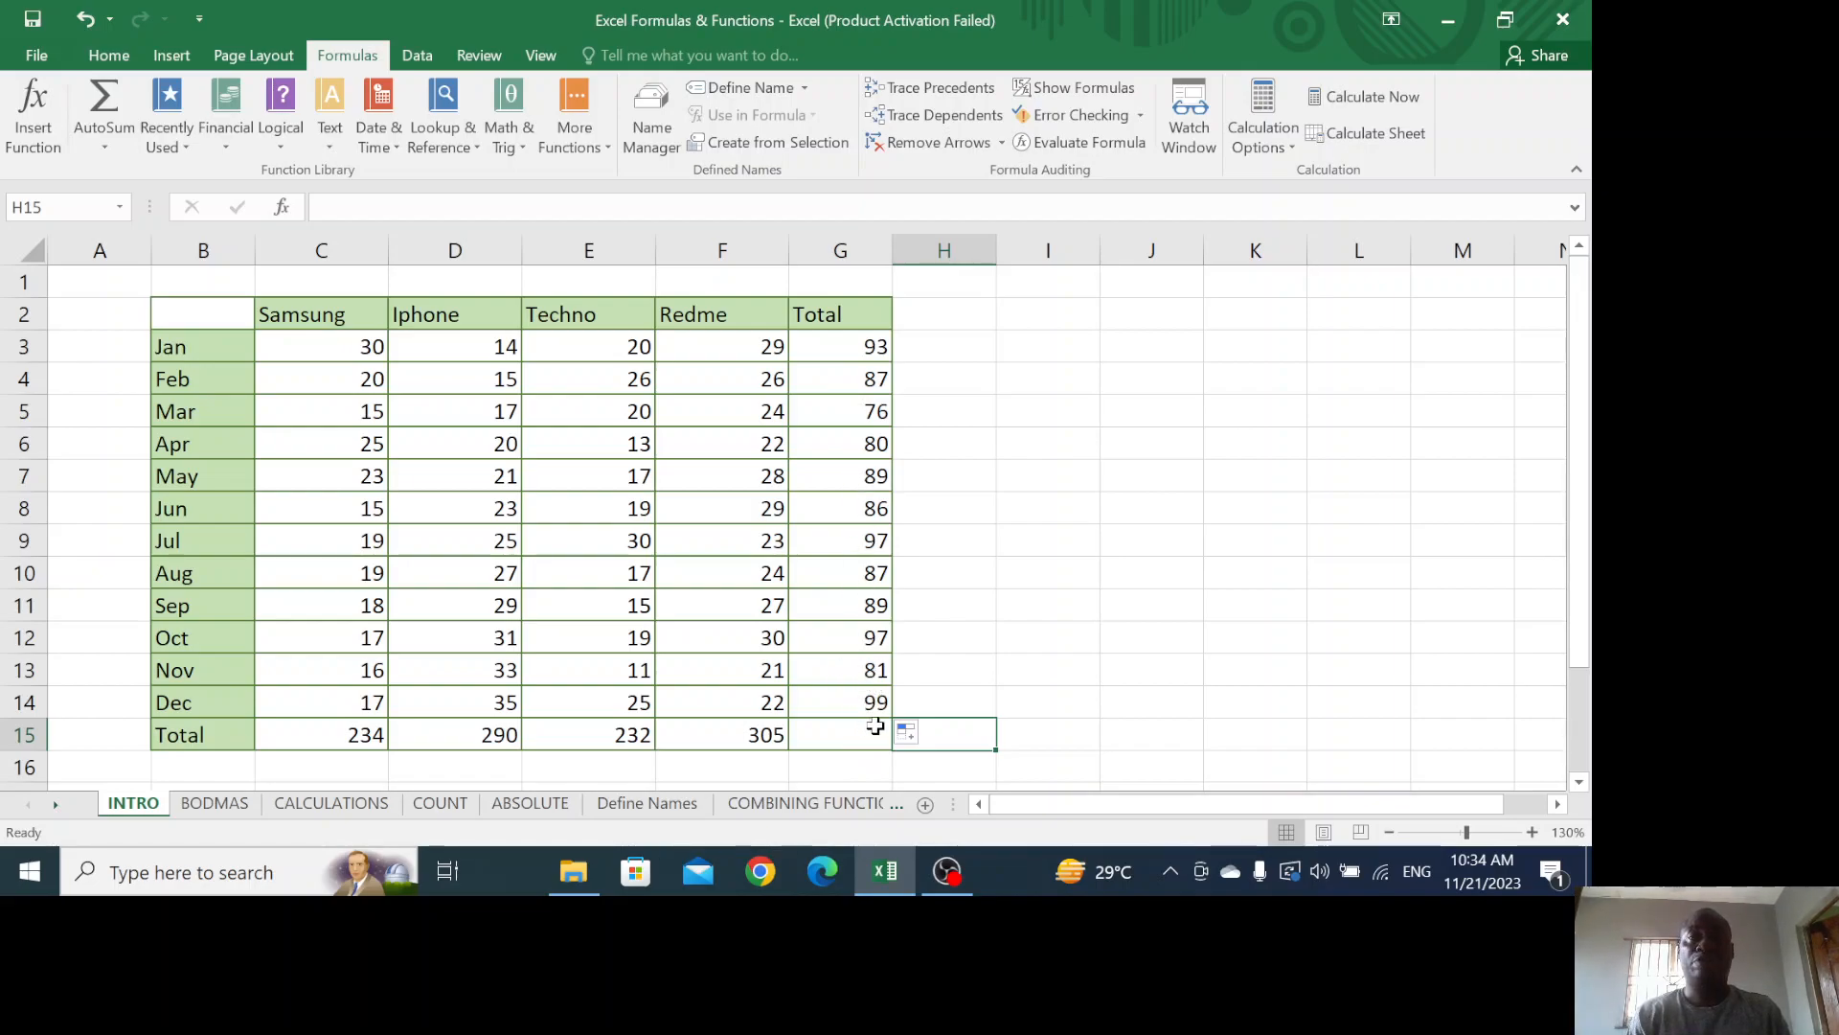
# Find the highest monthly total in I2 with the formula =MAX(G3:G14)
pyautogui.click(1040, 326)
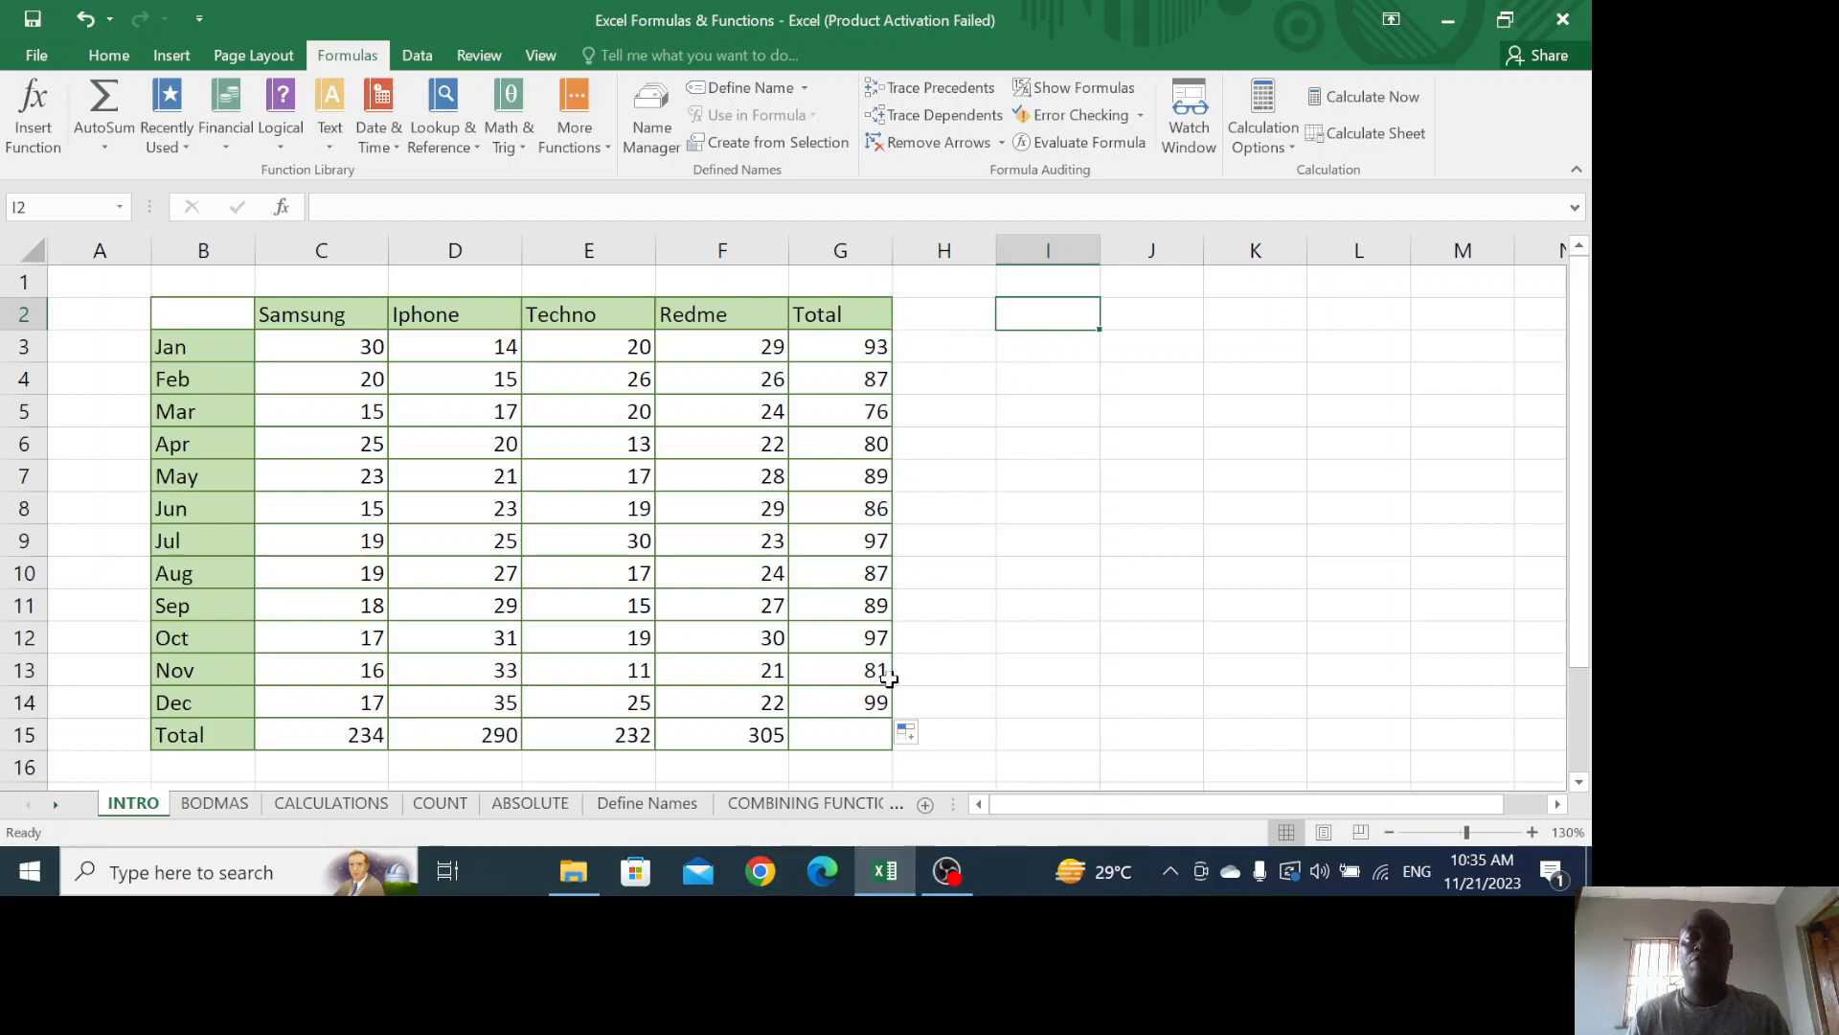
pyautogui.write('=max')
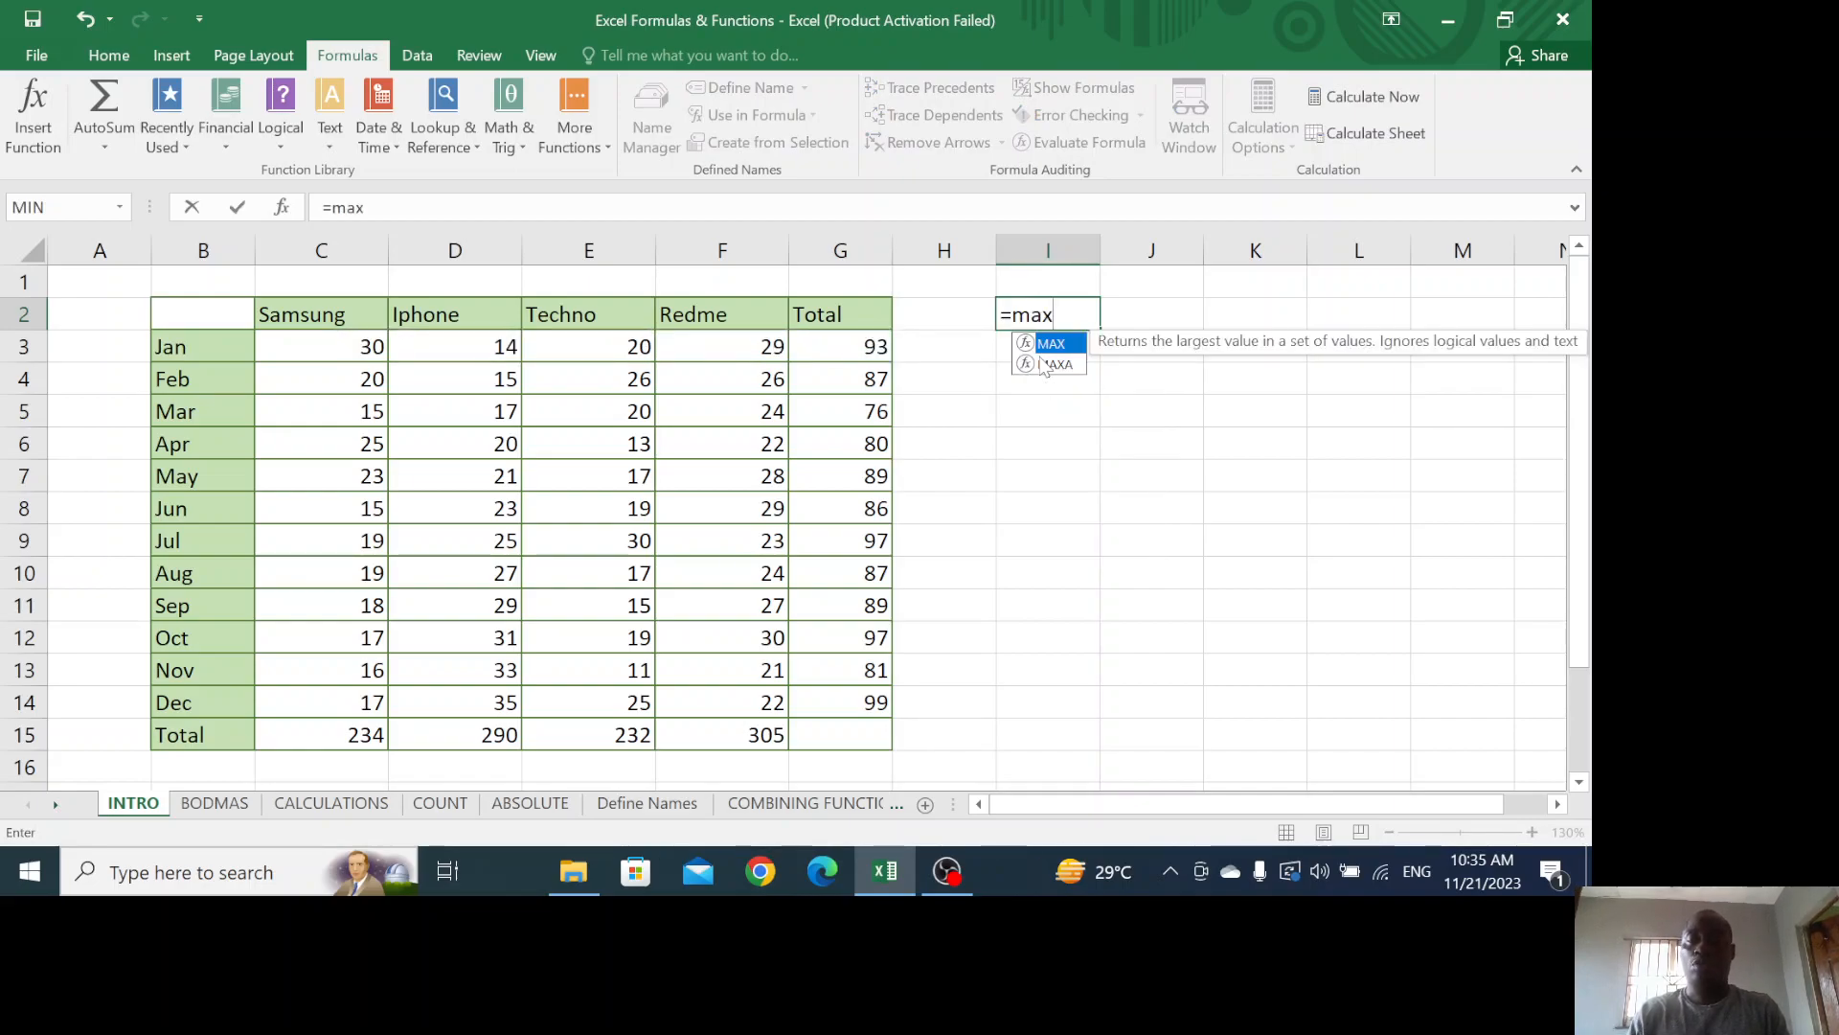
pyautogui.write('(')
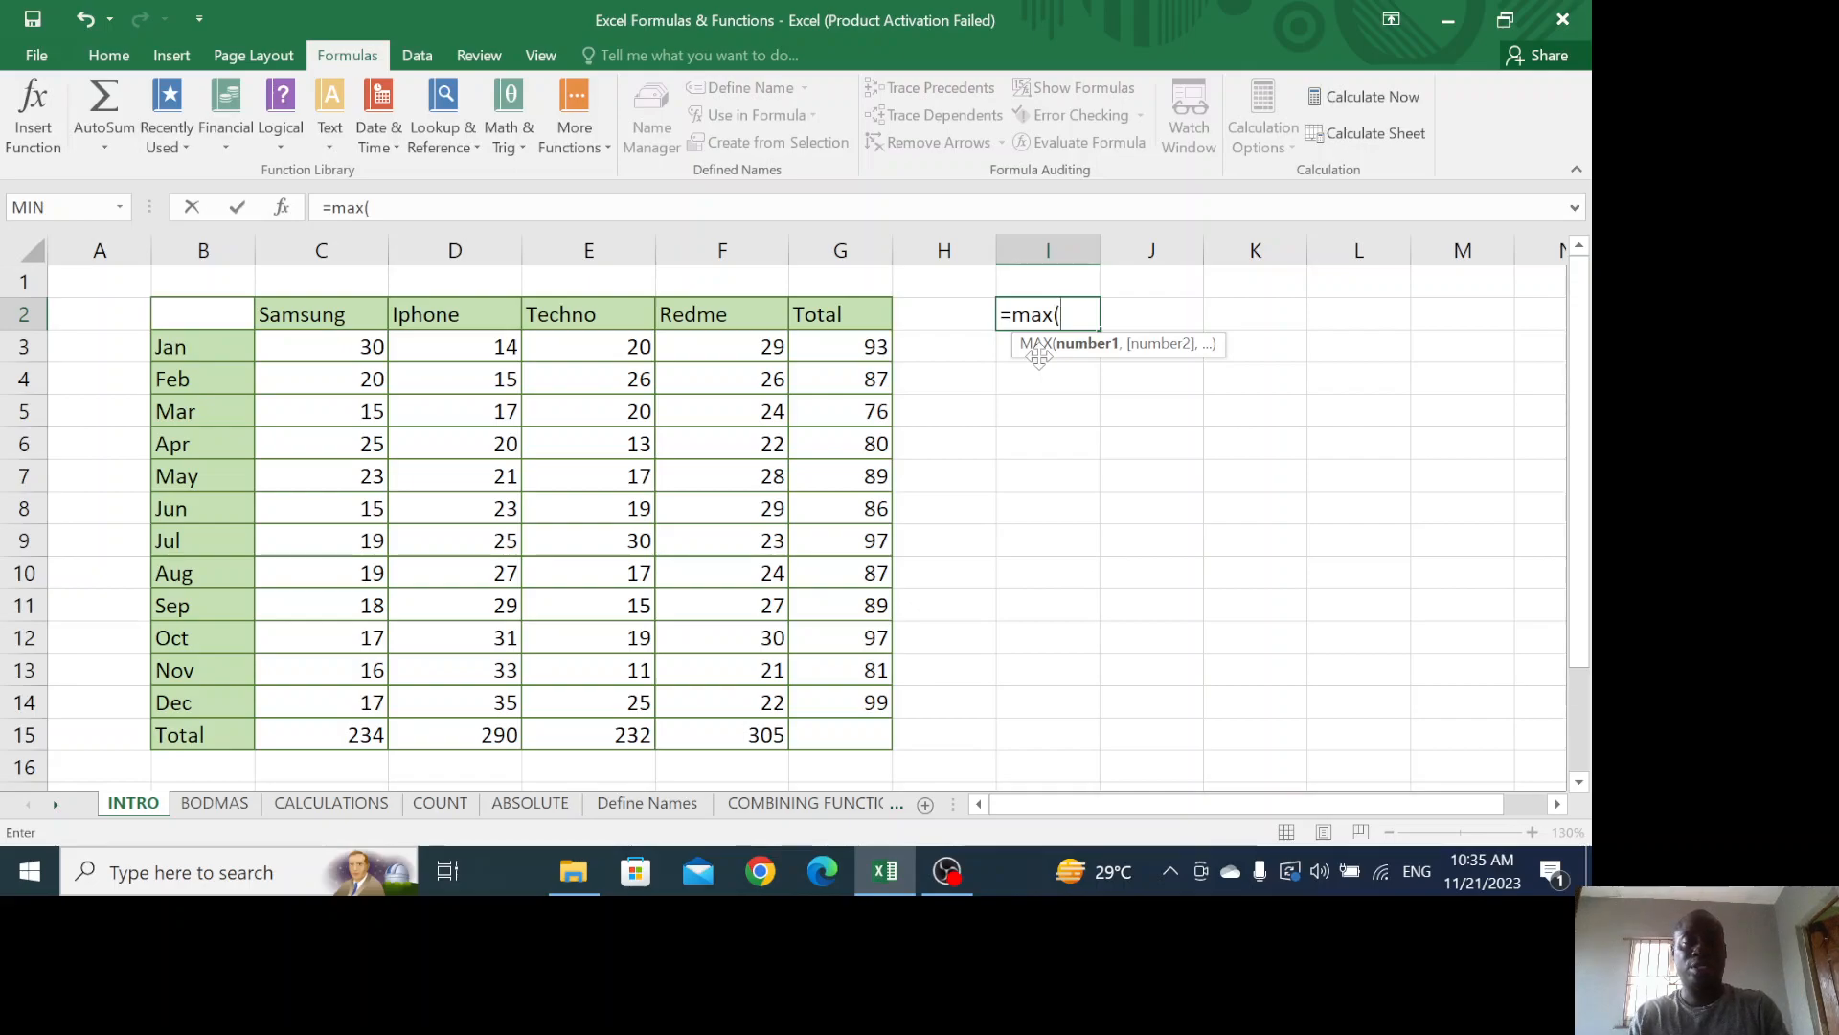
pyautogui.write('g3')
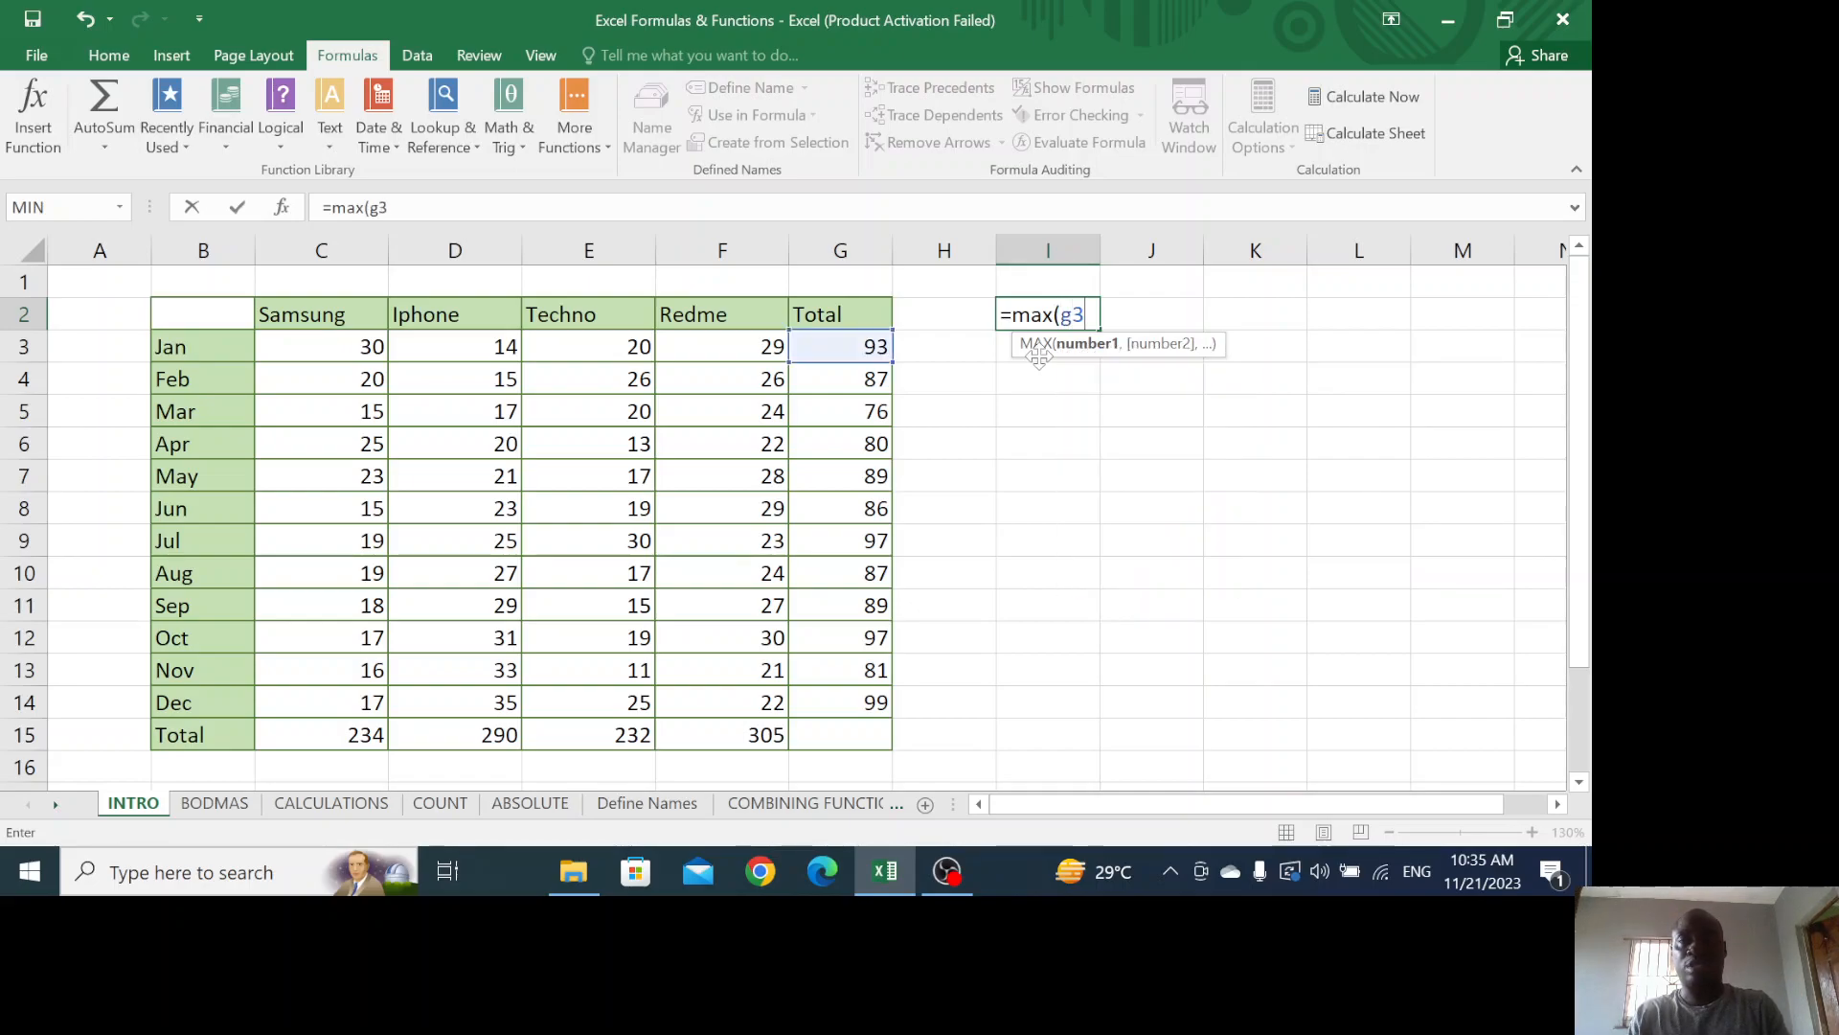
pyautogui.write(':')
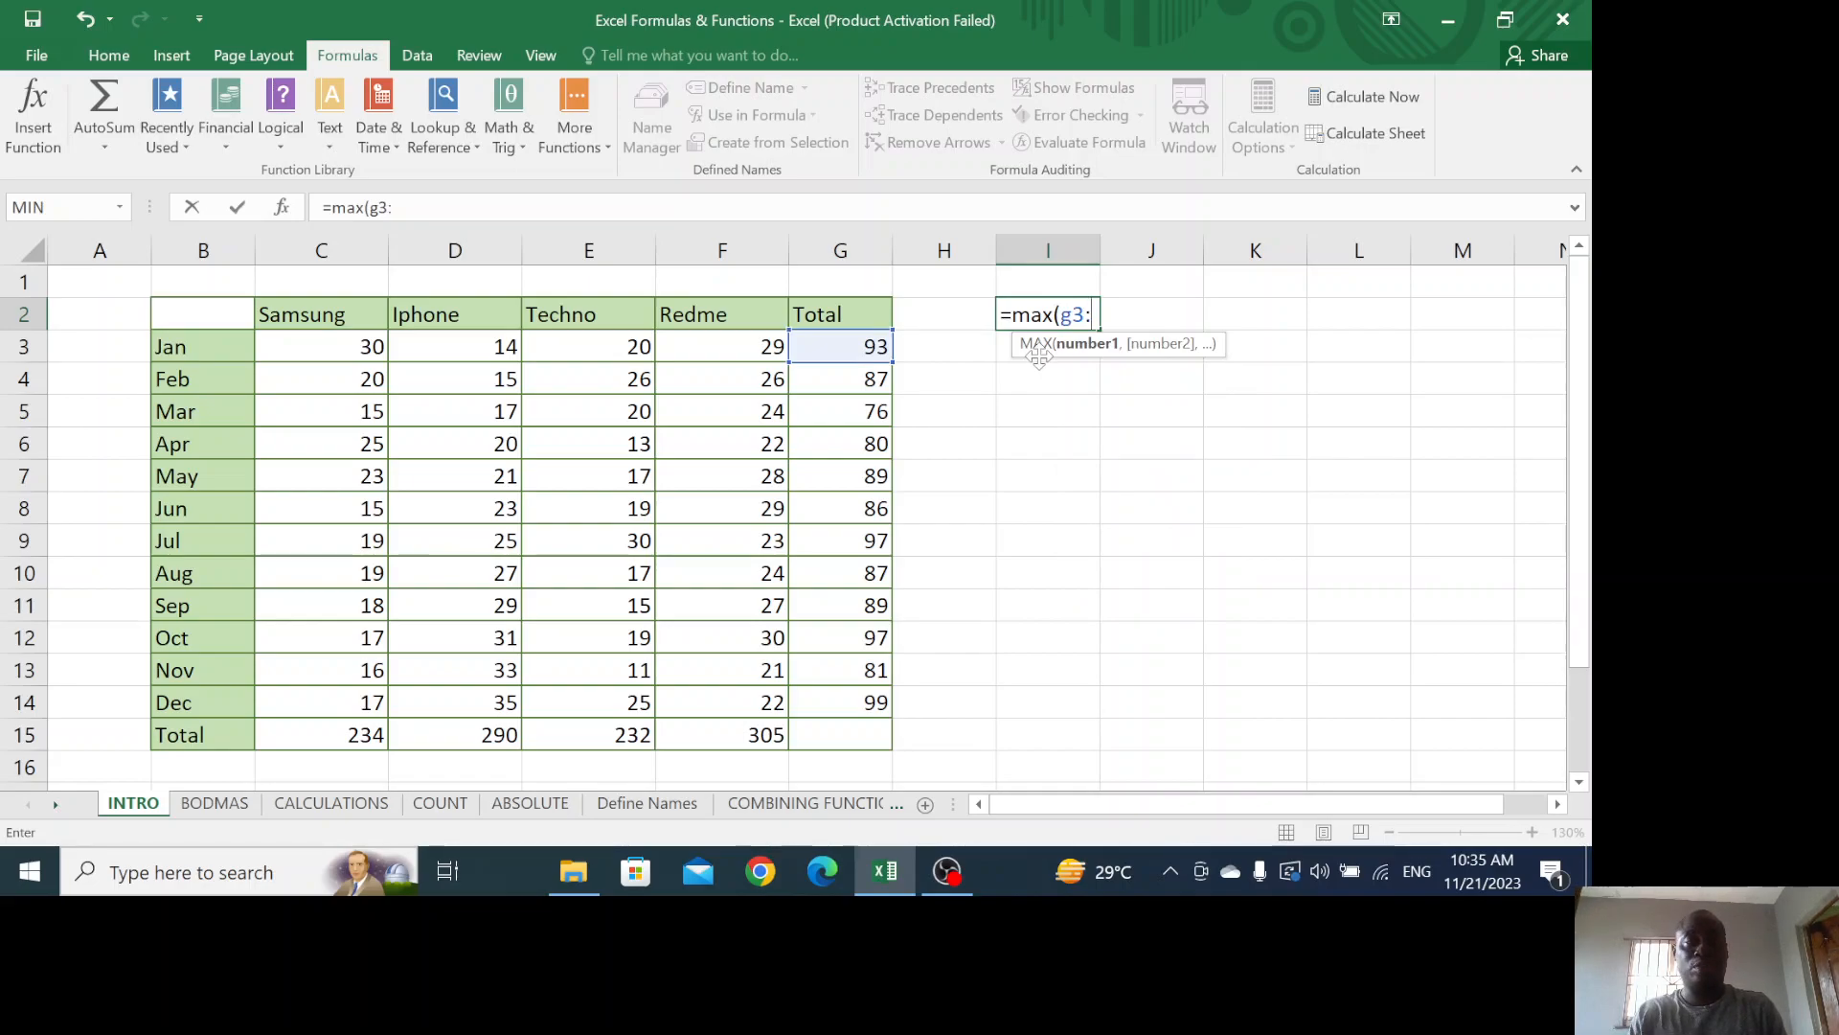
pyautogui.write('g1')
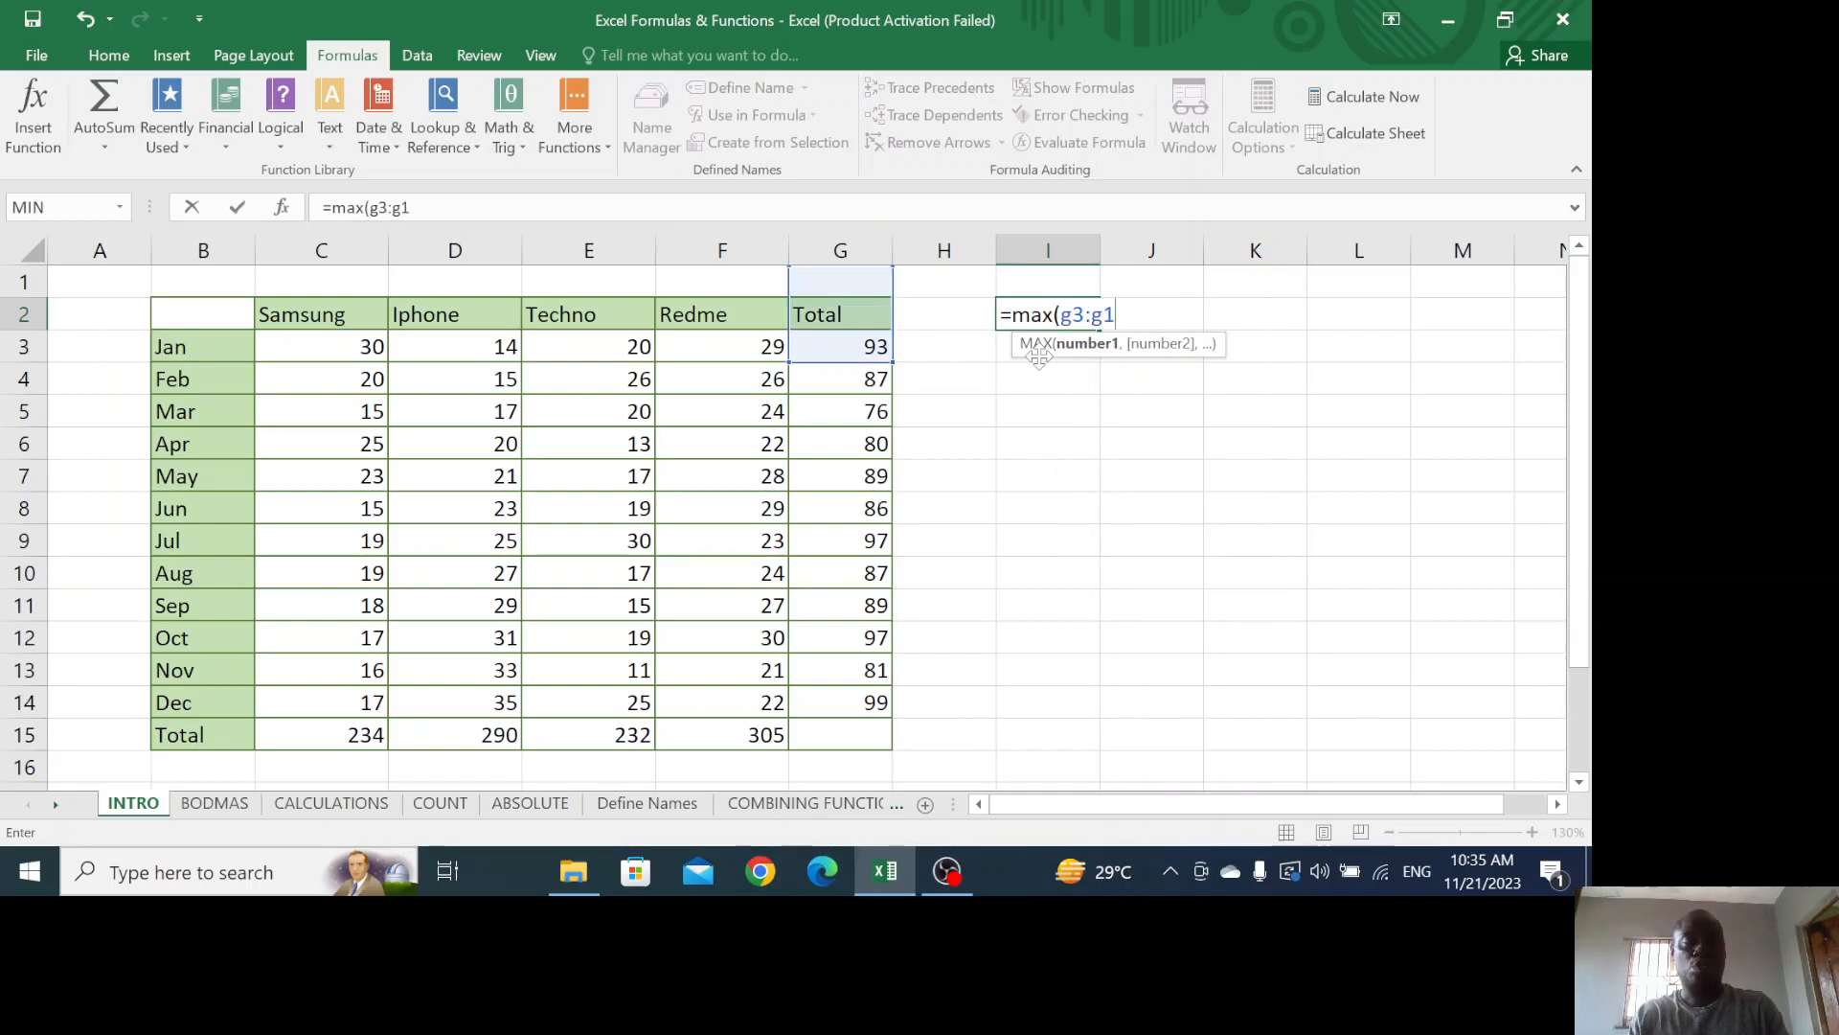
pyautogui.write('4)')
pyautogui.press('Return')
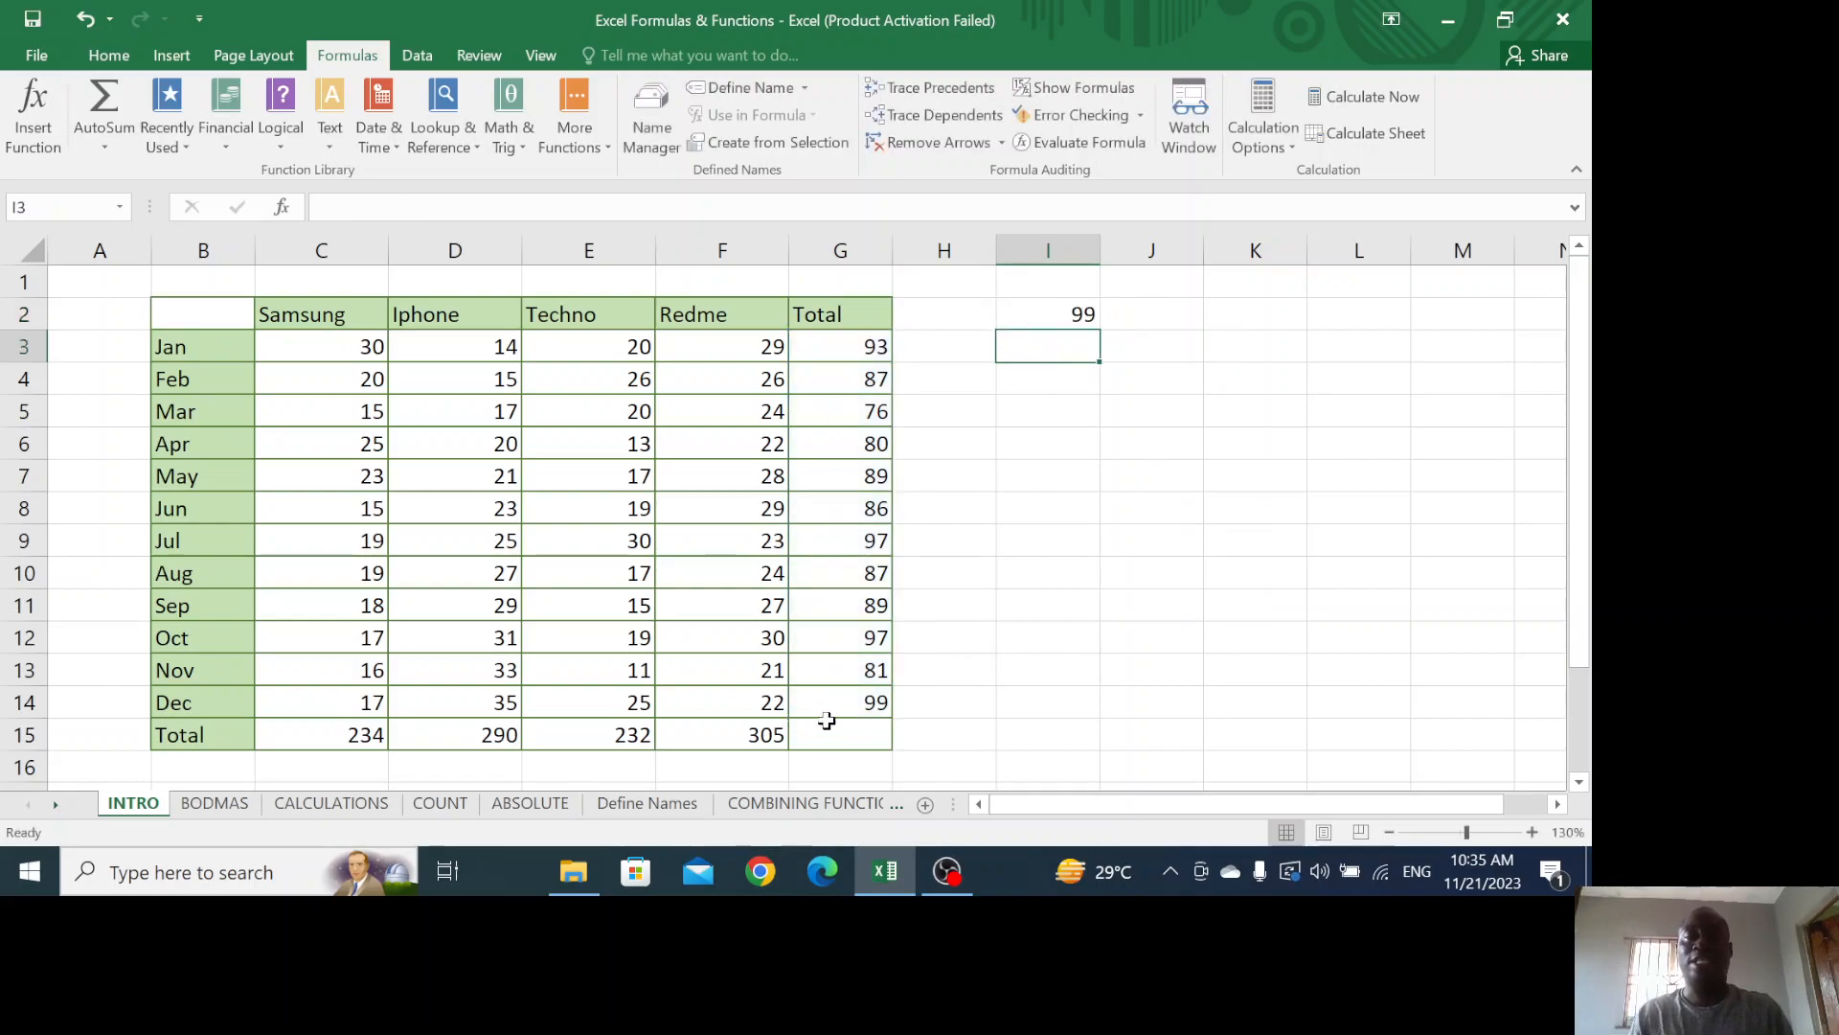
# Compare the December total in G14 with the MAX formula in I2, and clear I2
pyautogui.click(867, 698)
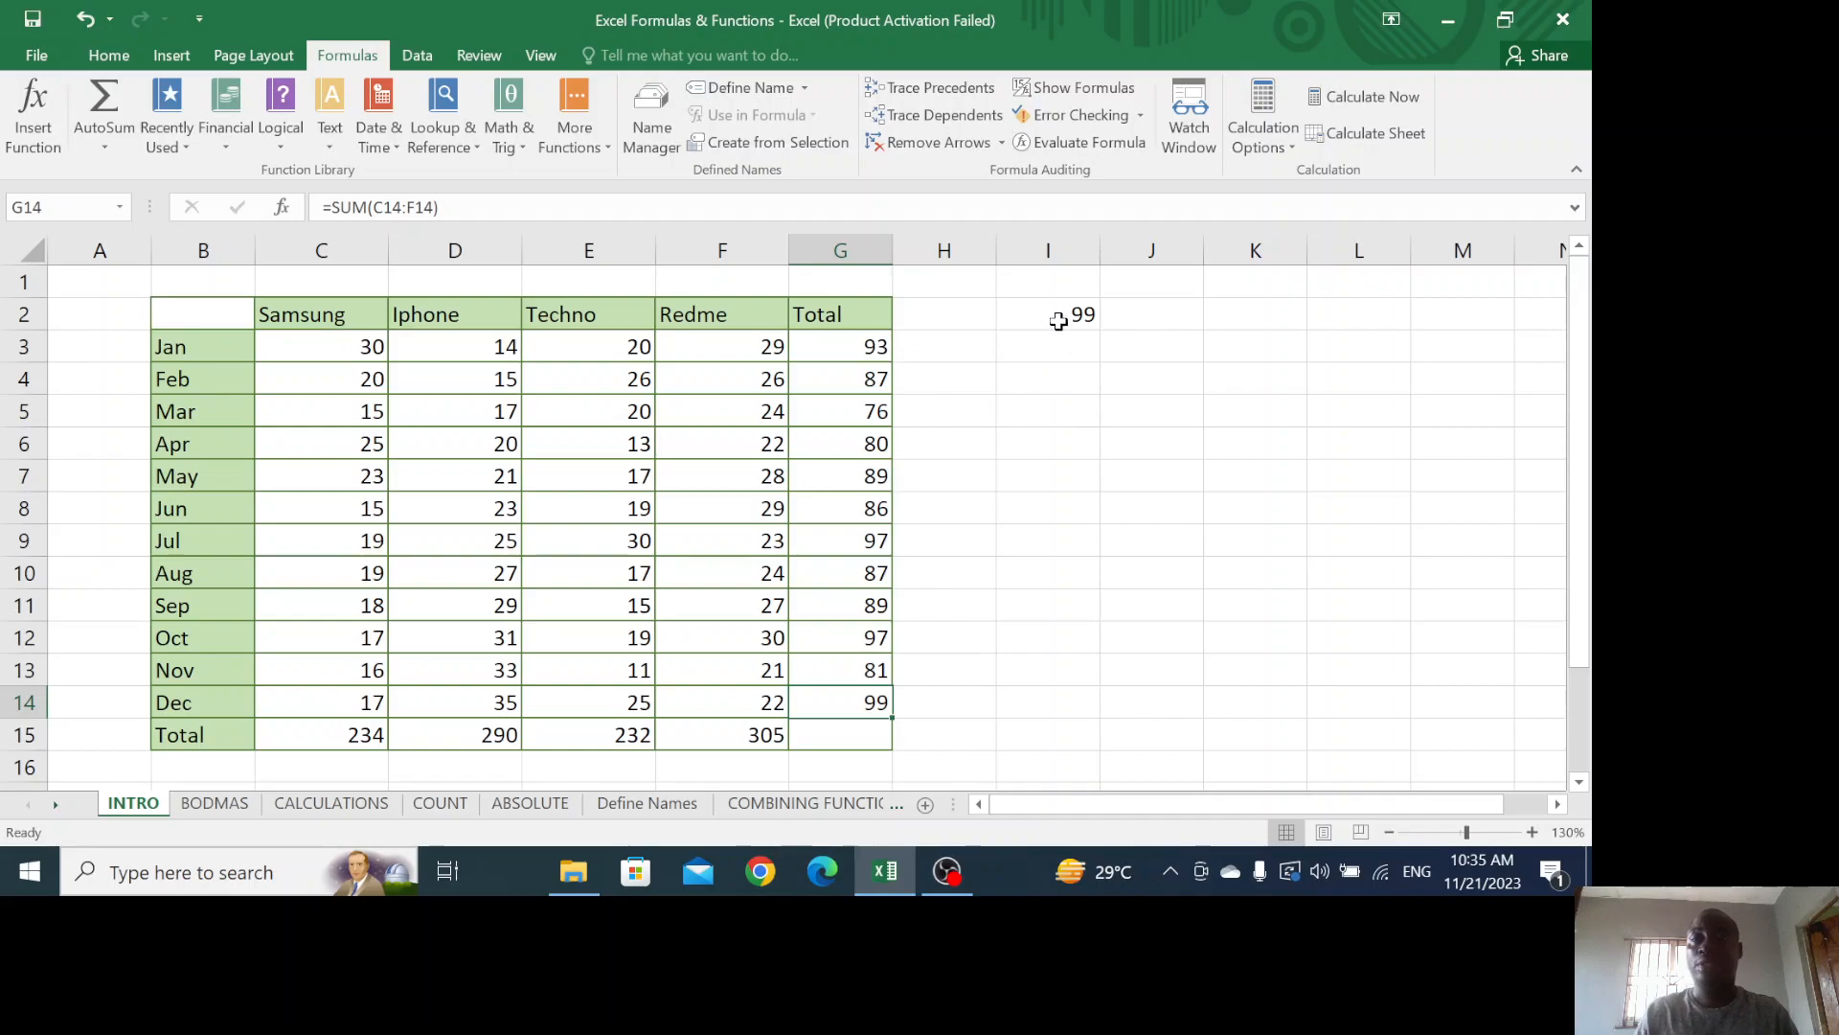
pyautogui.click(1059, 321)
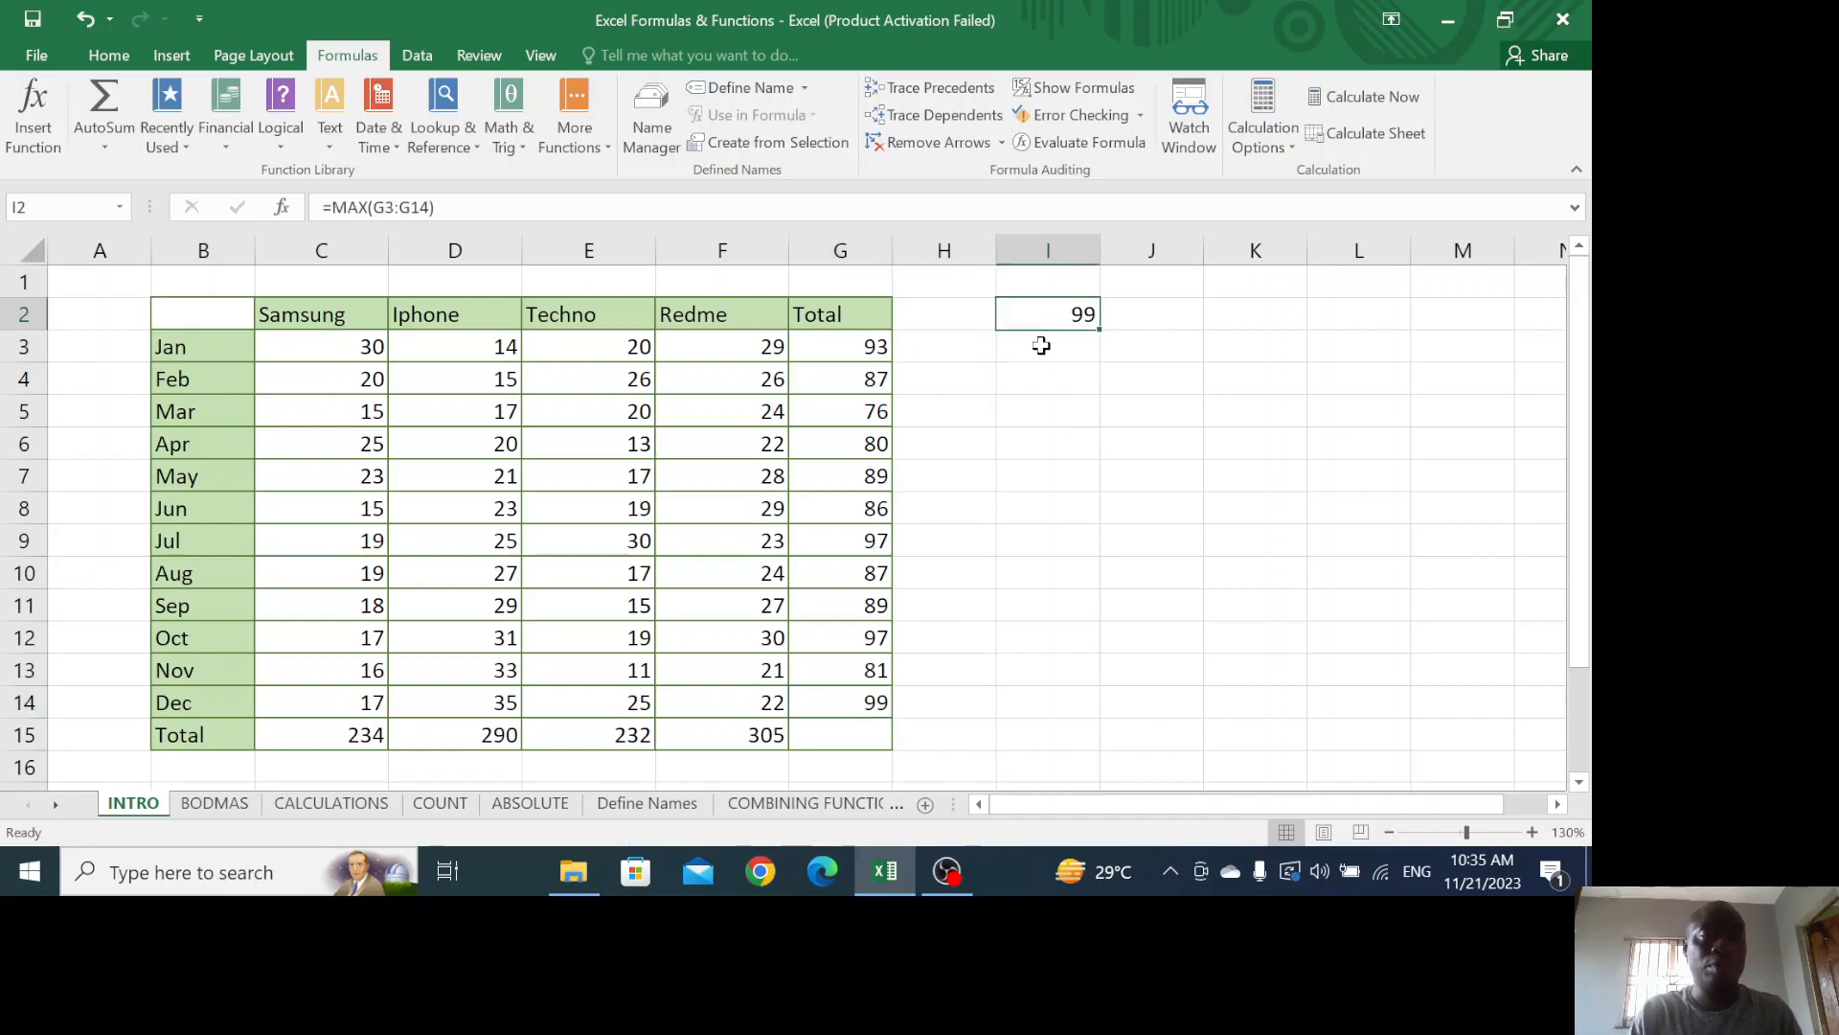
pyautogui.press('Delete')
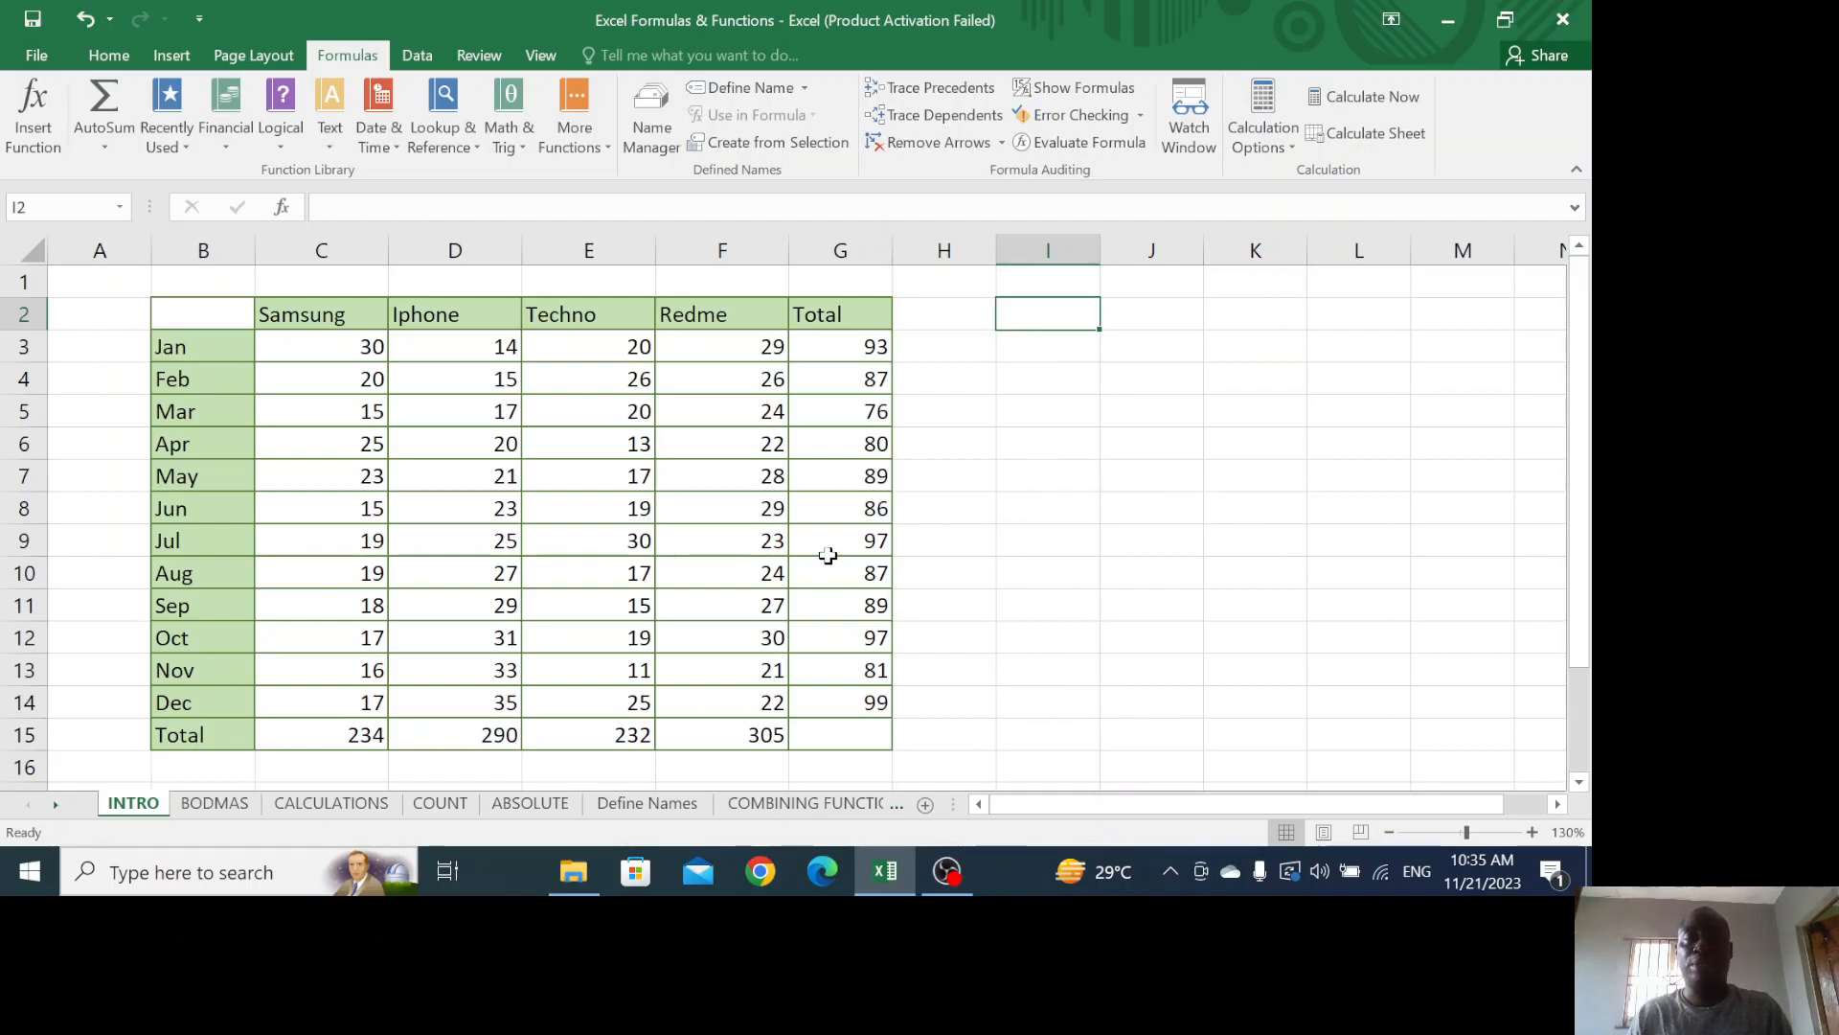
# Clear the monthly totals for January to December in G3:G14
pyautogui.click(971, 345)
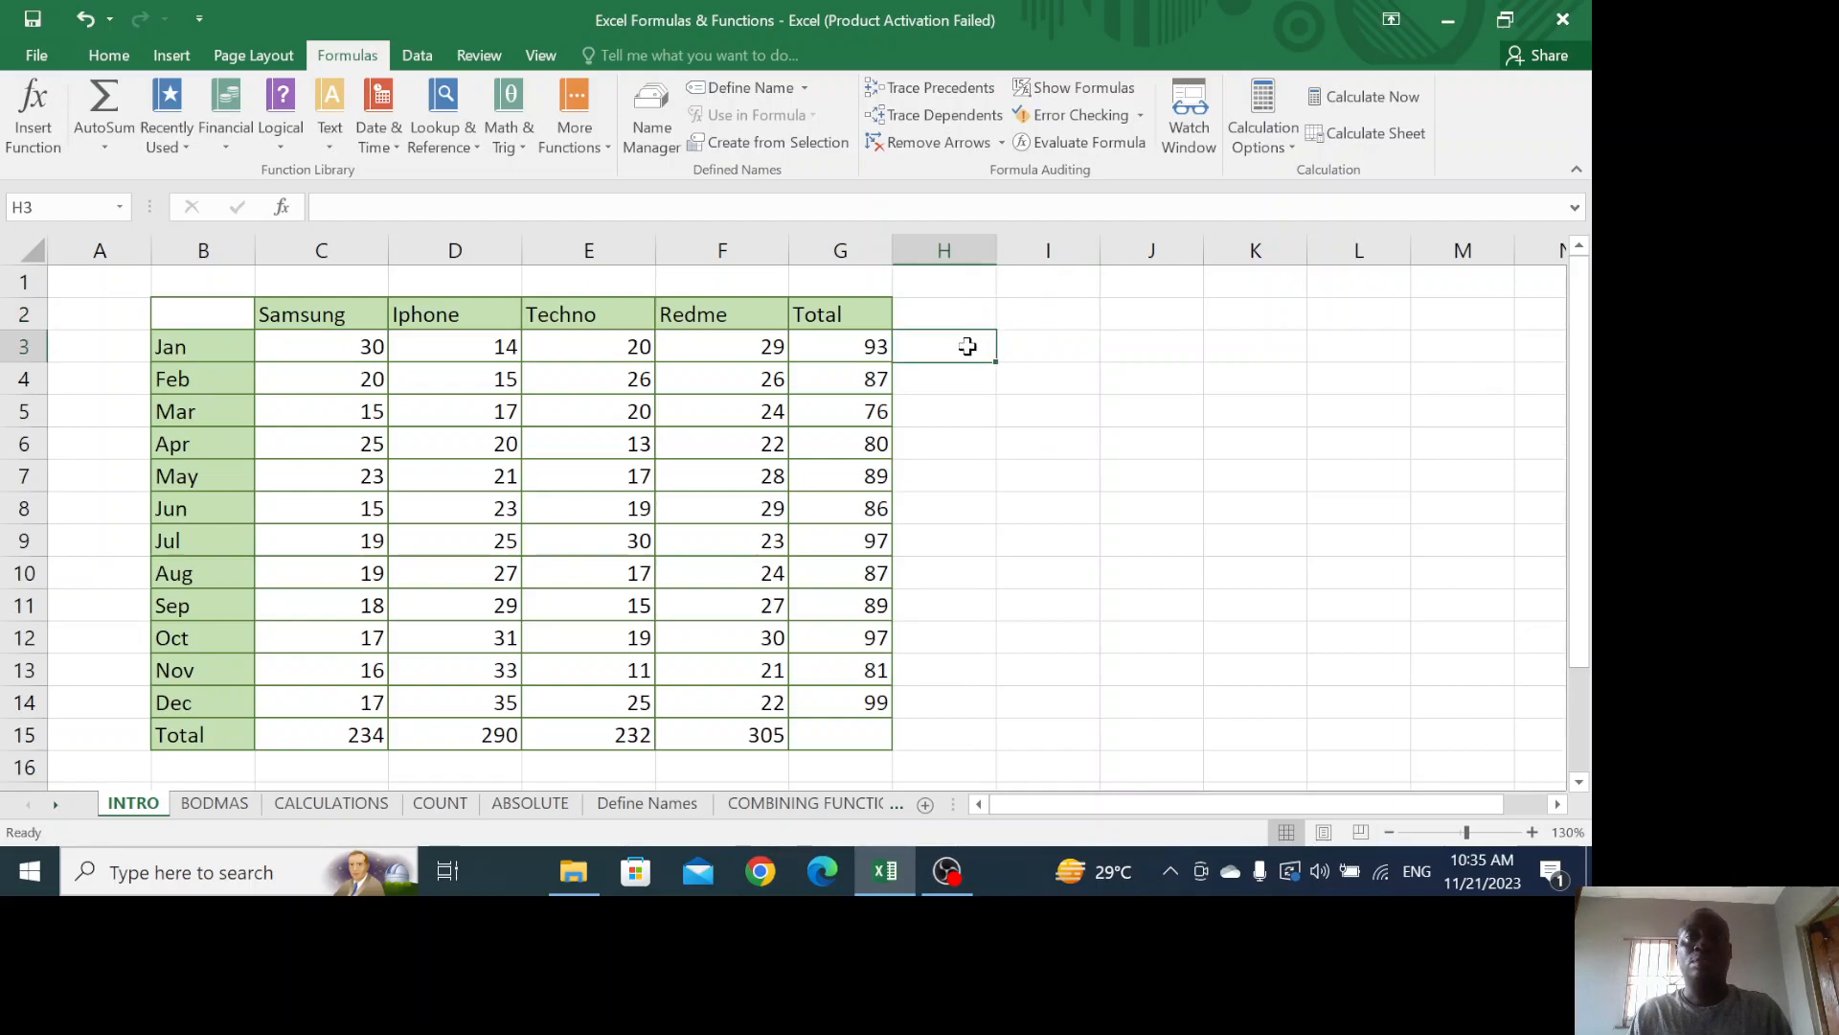
pyautogui.moveTo(856, 351); pyautogui.dragTo(861, 707)
pyautogui.press('Delete')
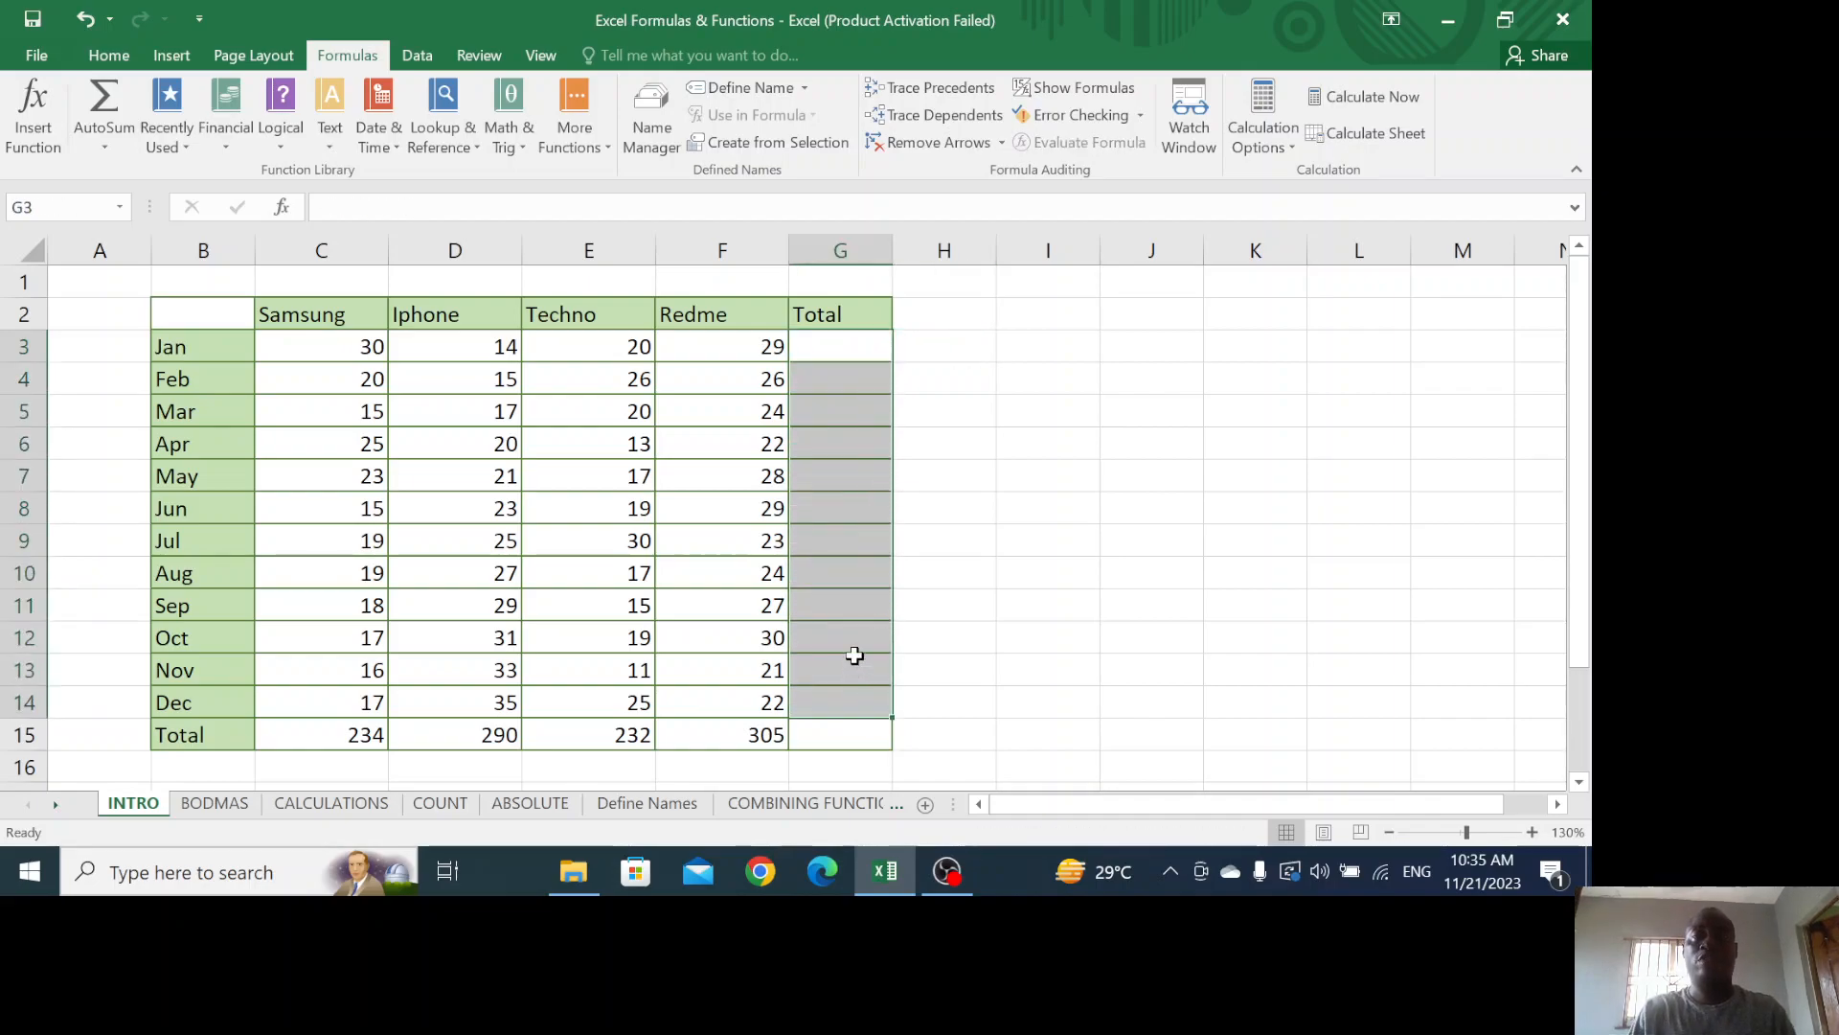
# Total January's sales in G3 with the SUM function from Insert Function, using C3:F3 as Number1
pyautogui.click(843, 345)
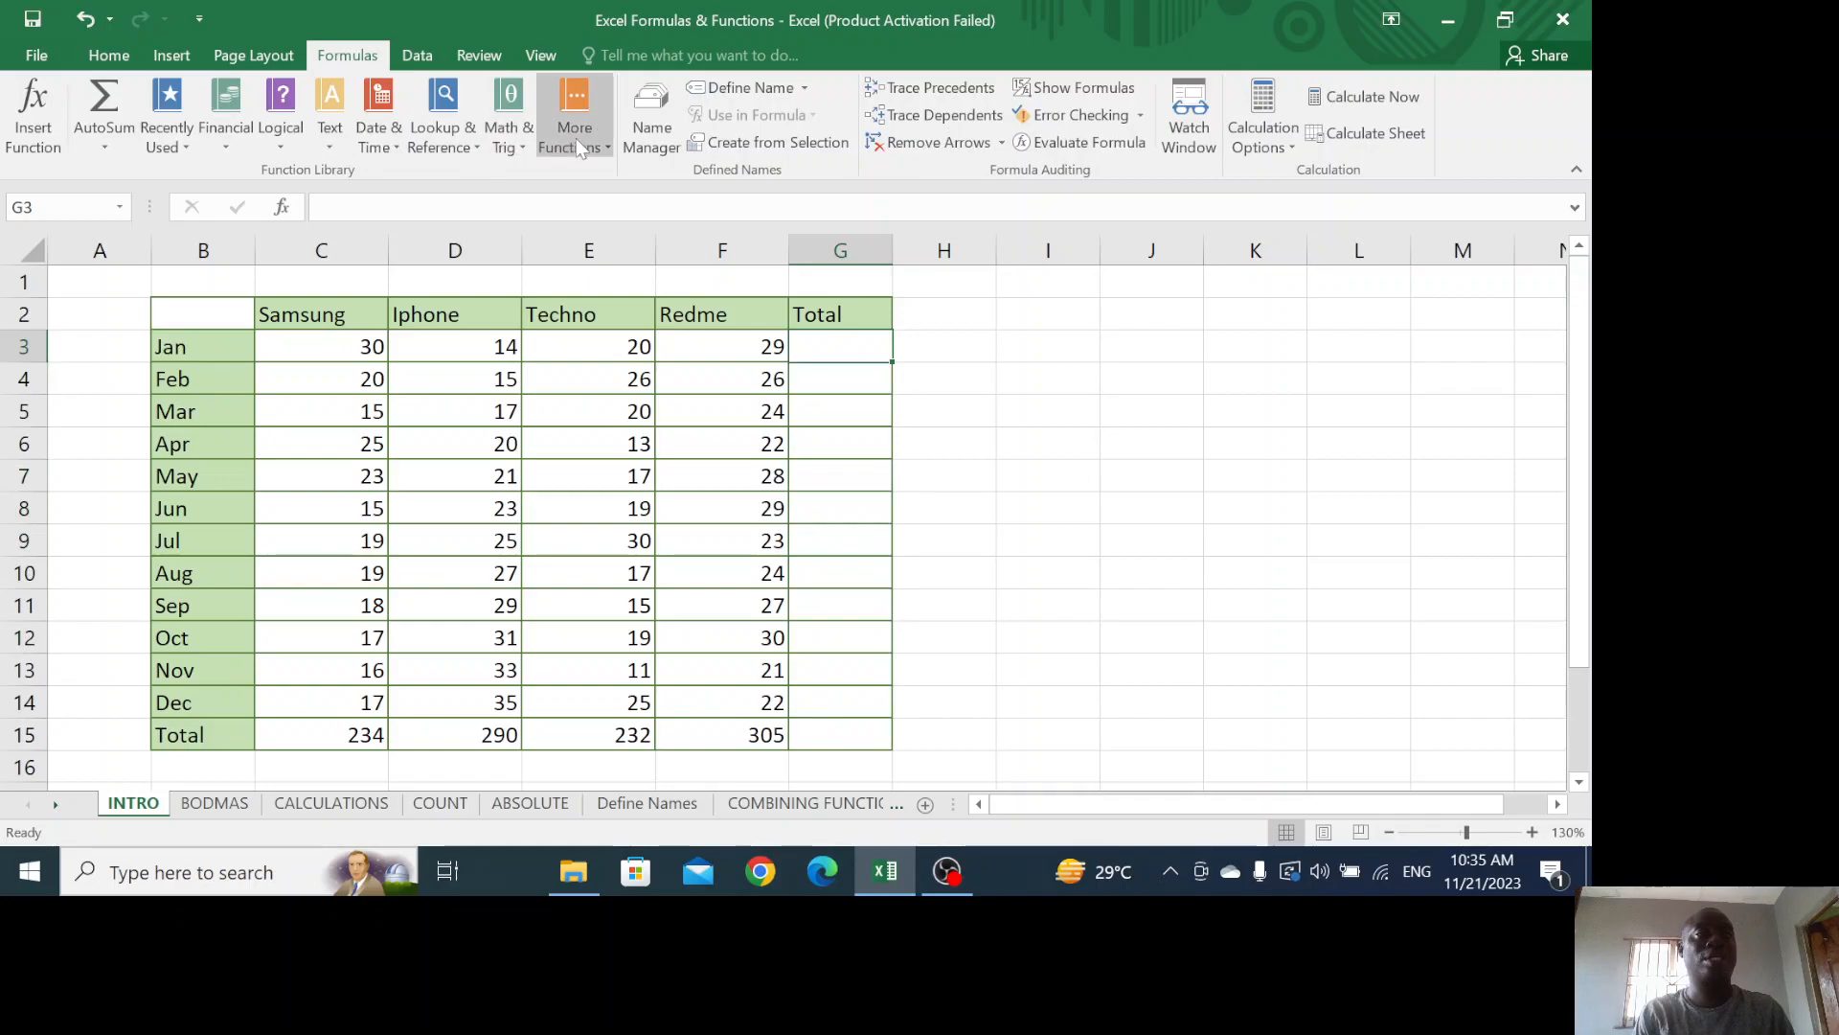
pyautogui.click(99, 58)
pyautogui.click(352, 56)
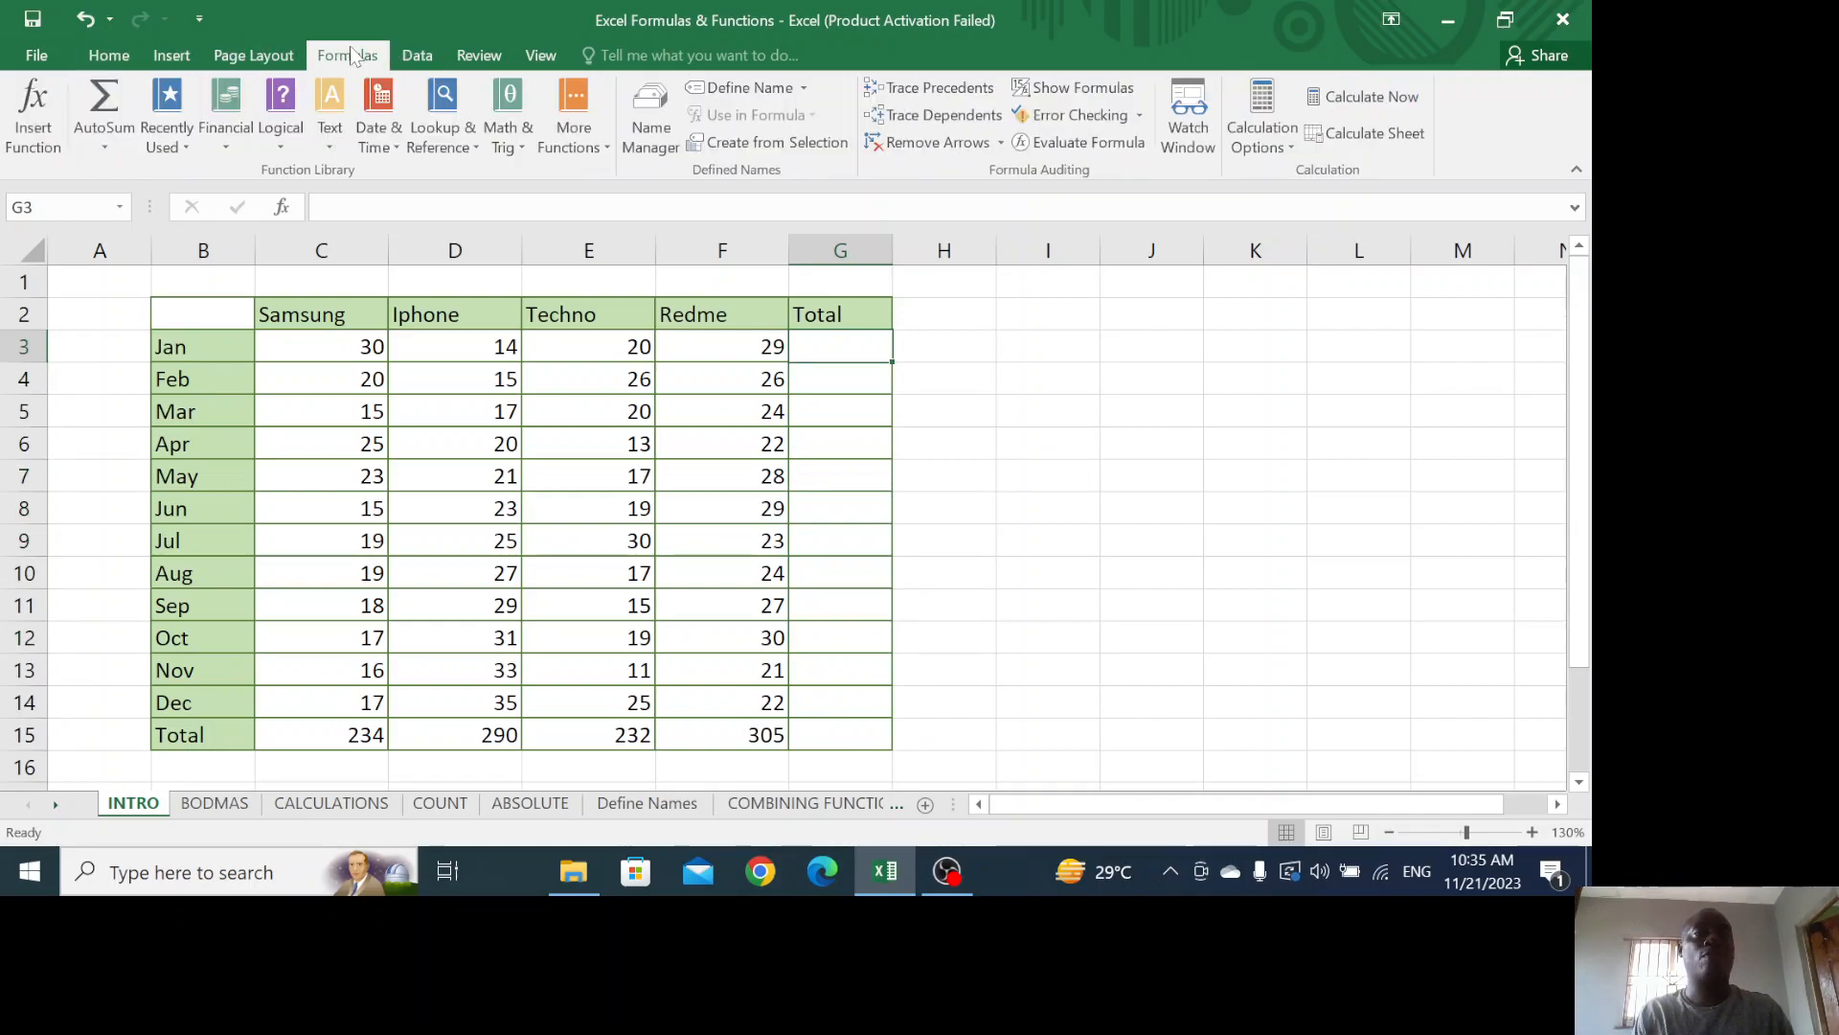
pyautogui.click(37, 106)
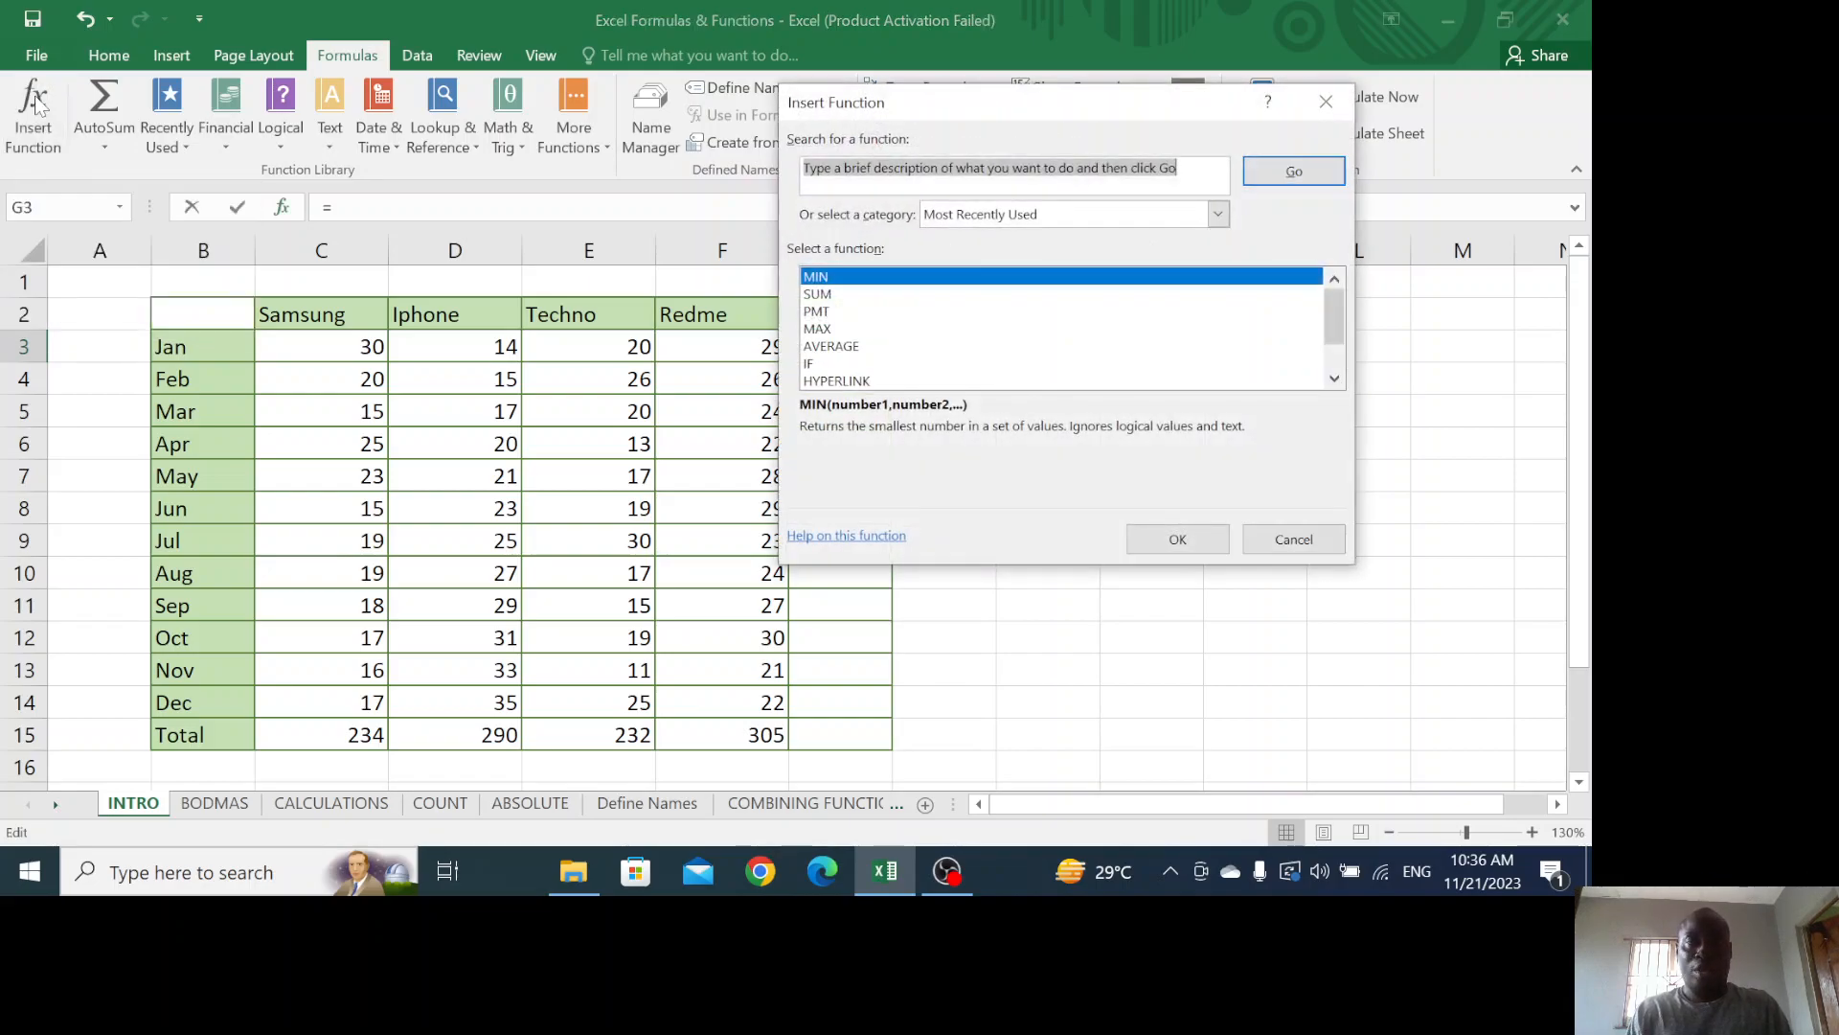
pyautogui.moveTo(1134, 100); pyautogui.dragTo(1298, 41)
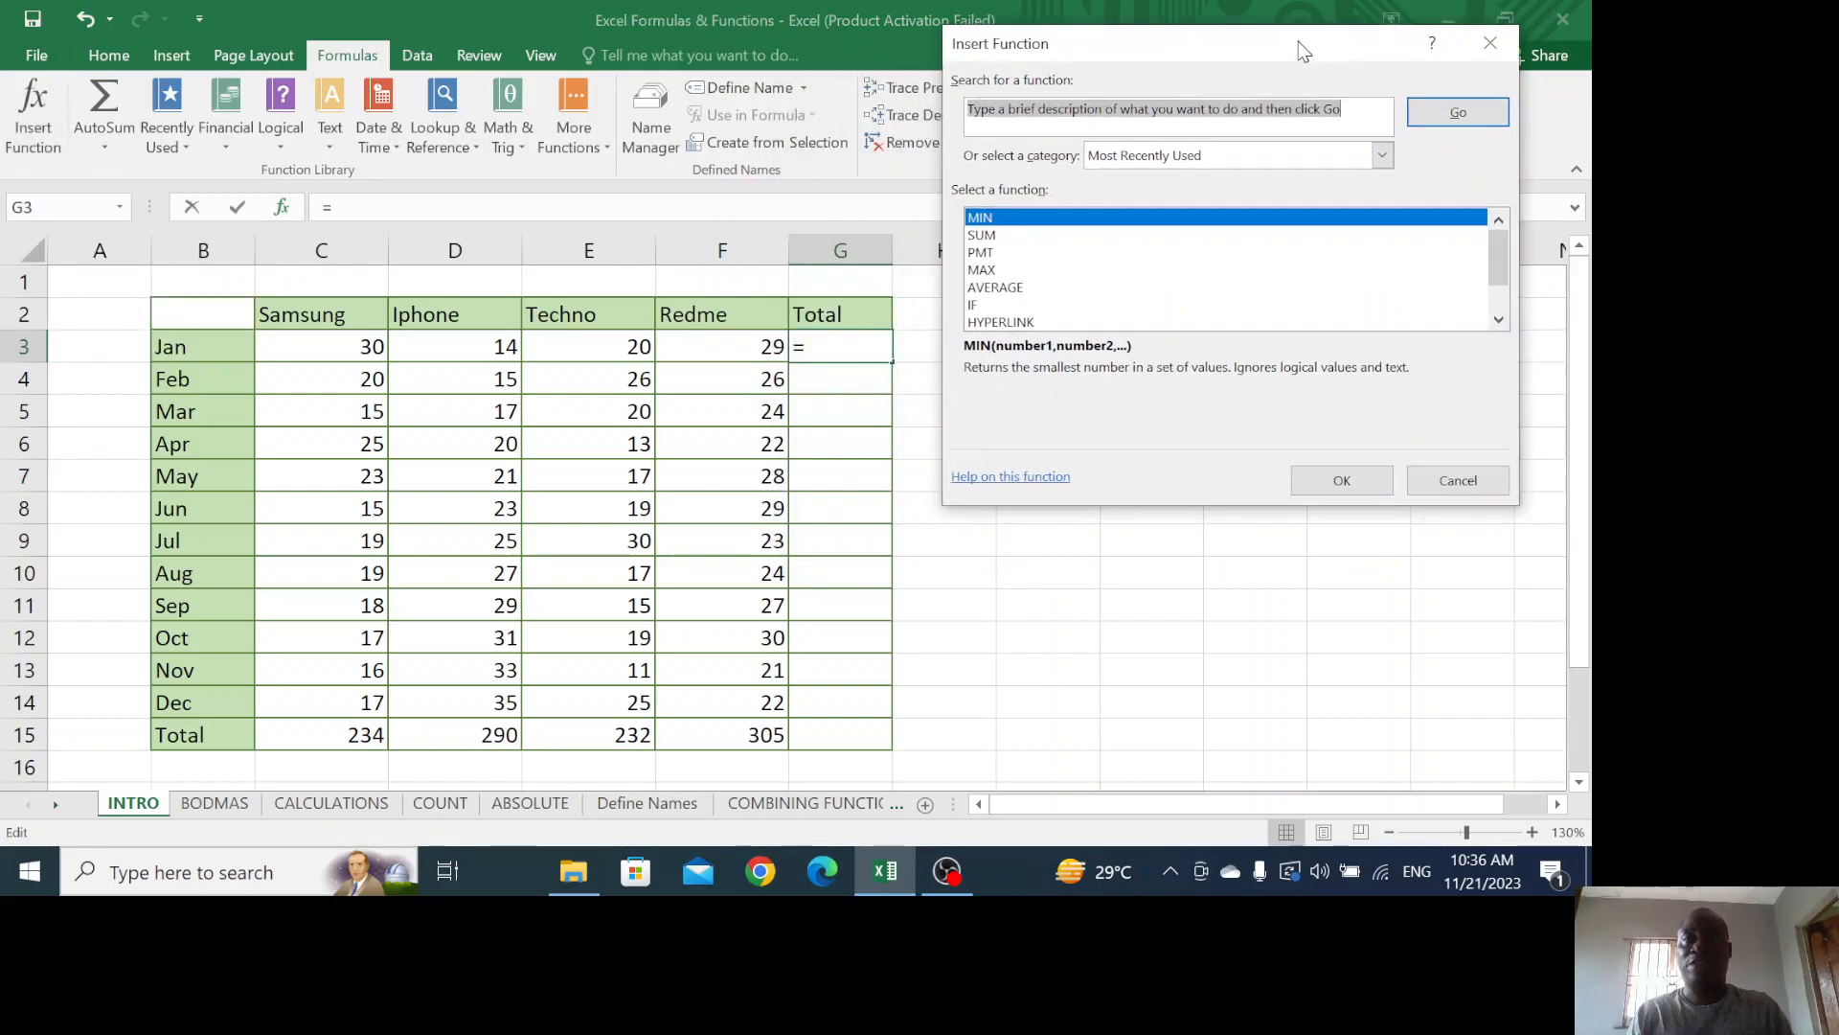
pyautogui.click(992, 236)
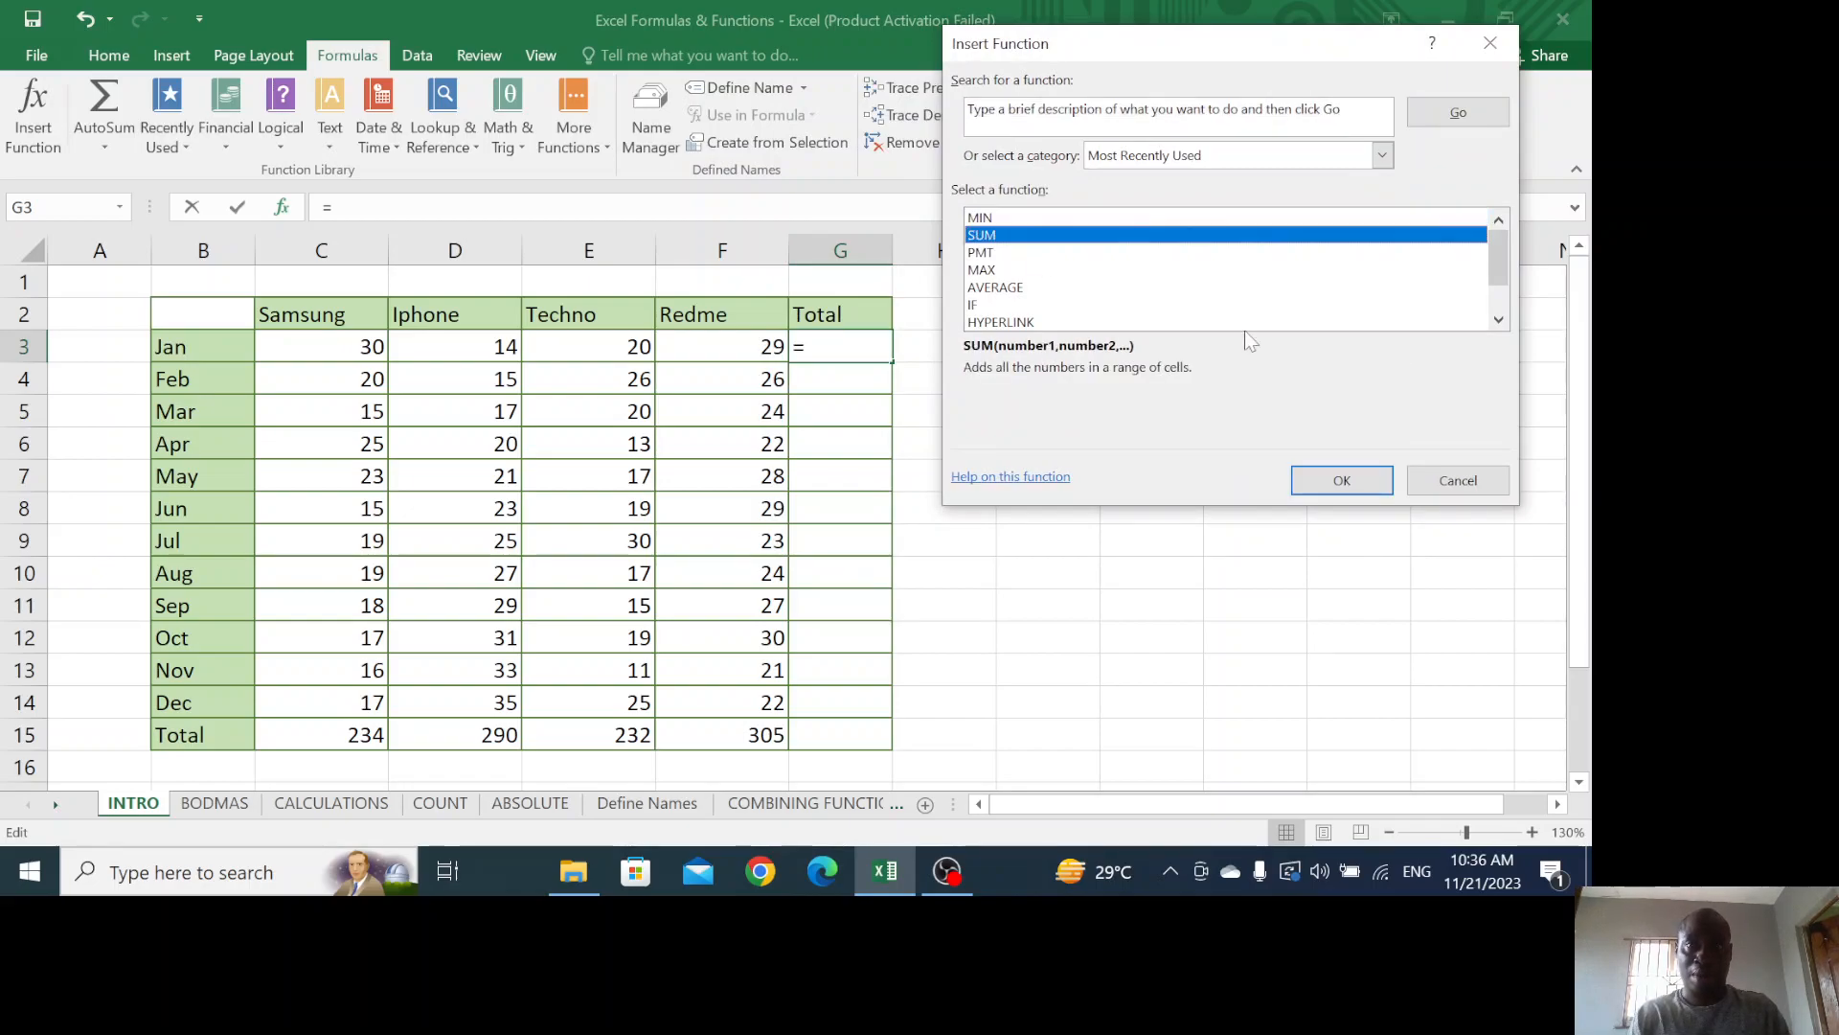
pyautogui.click(1354, 485)
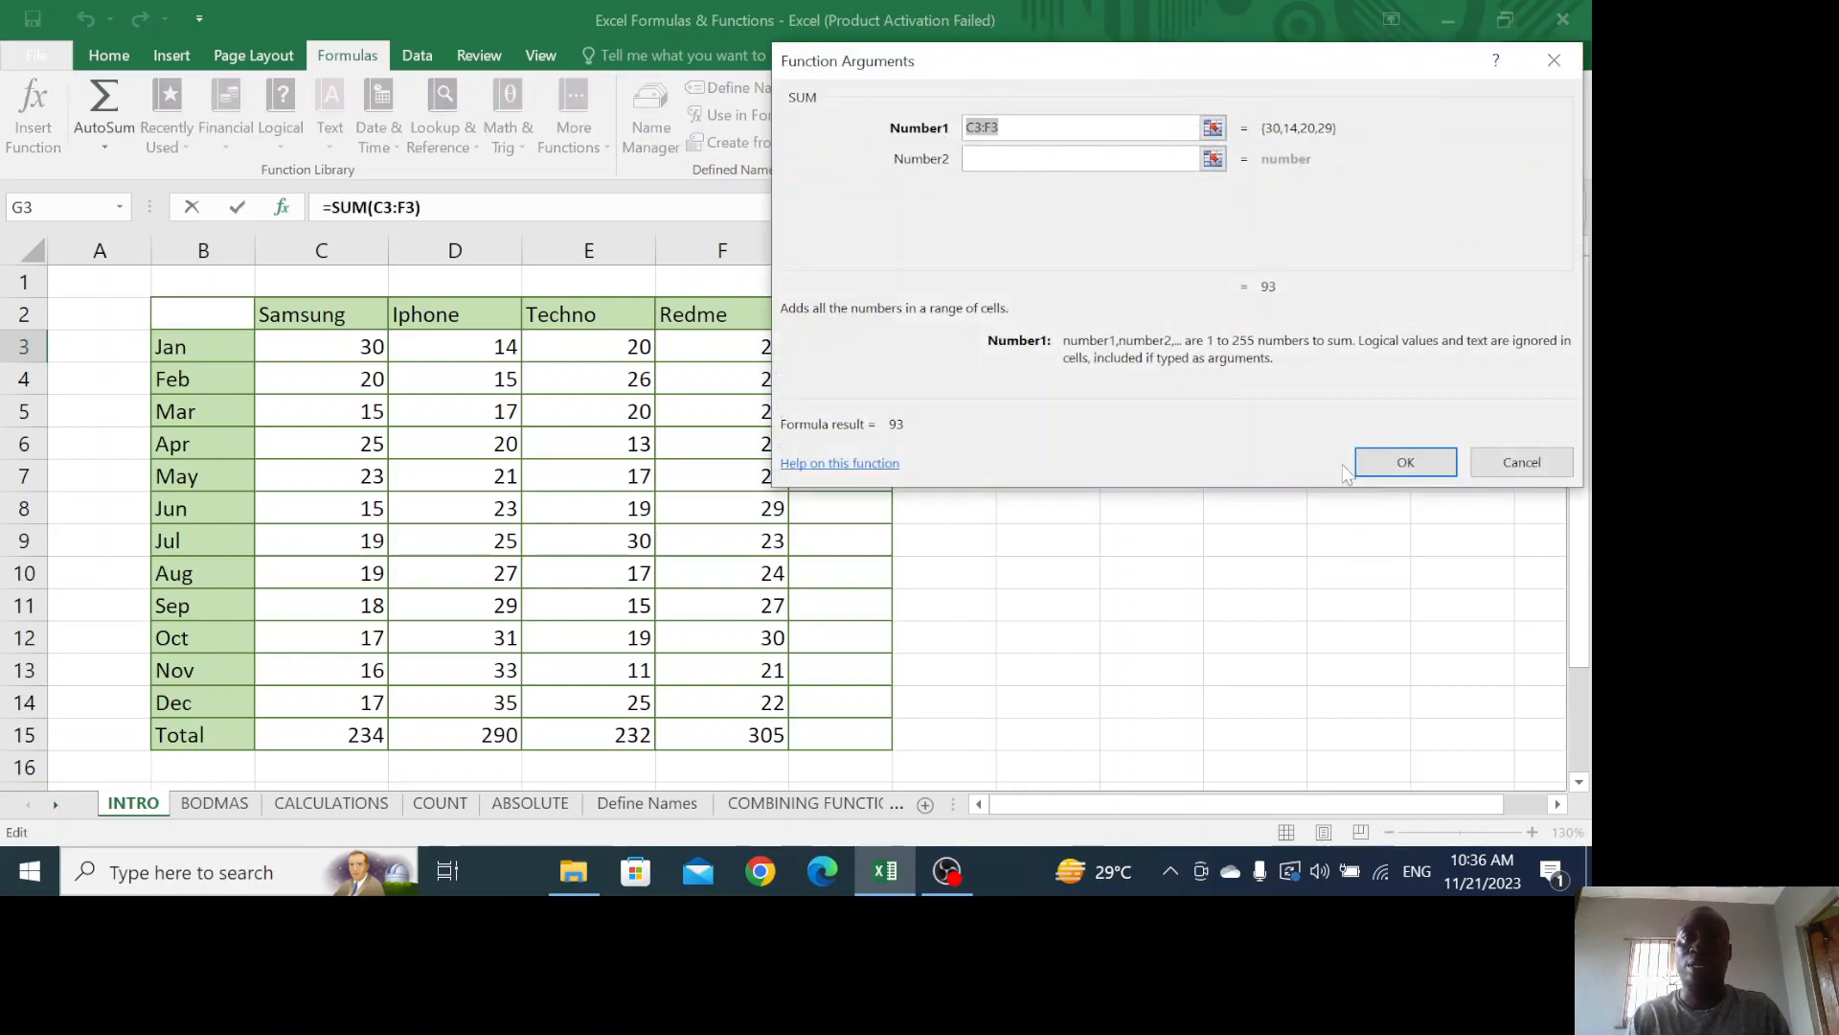
pyautogui.moveTo(1176, 58); pyautogui.dragTo(1279, 63)
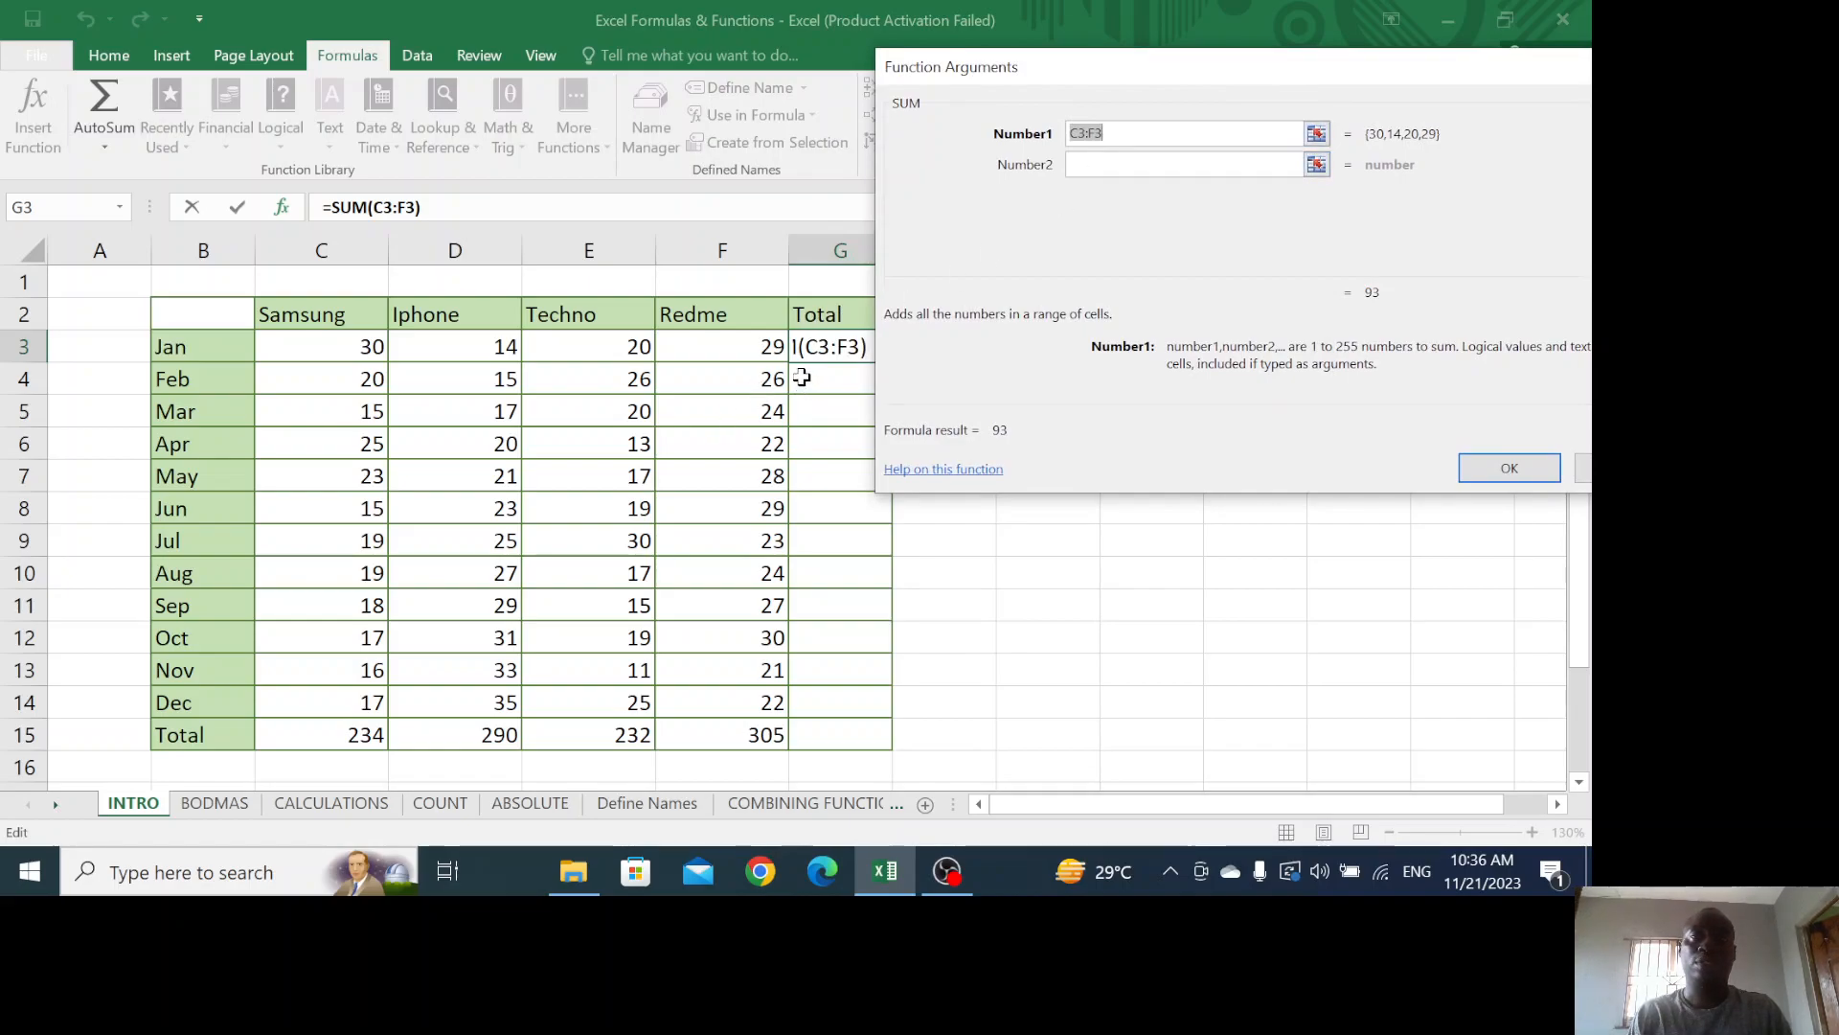
pyautogui.click(1500, 471)
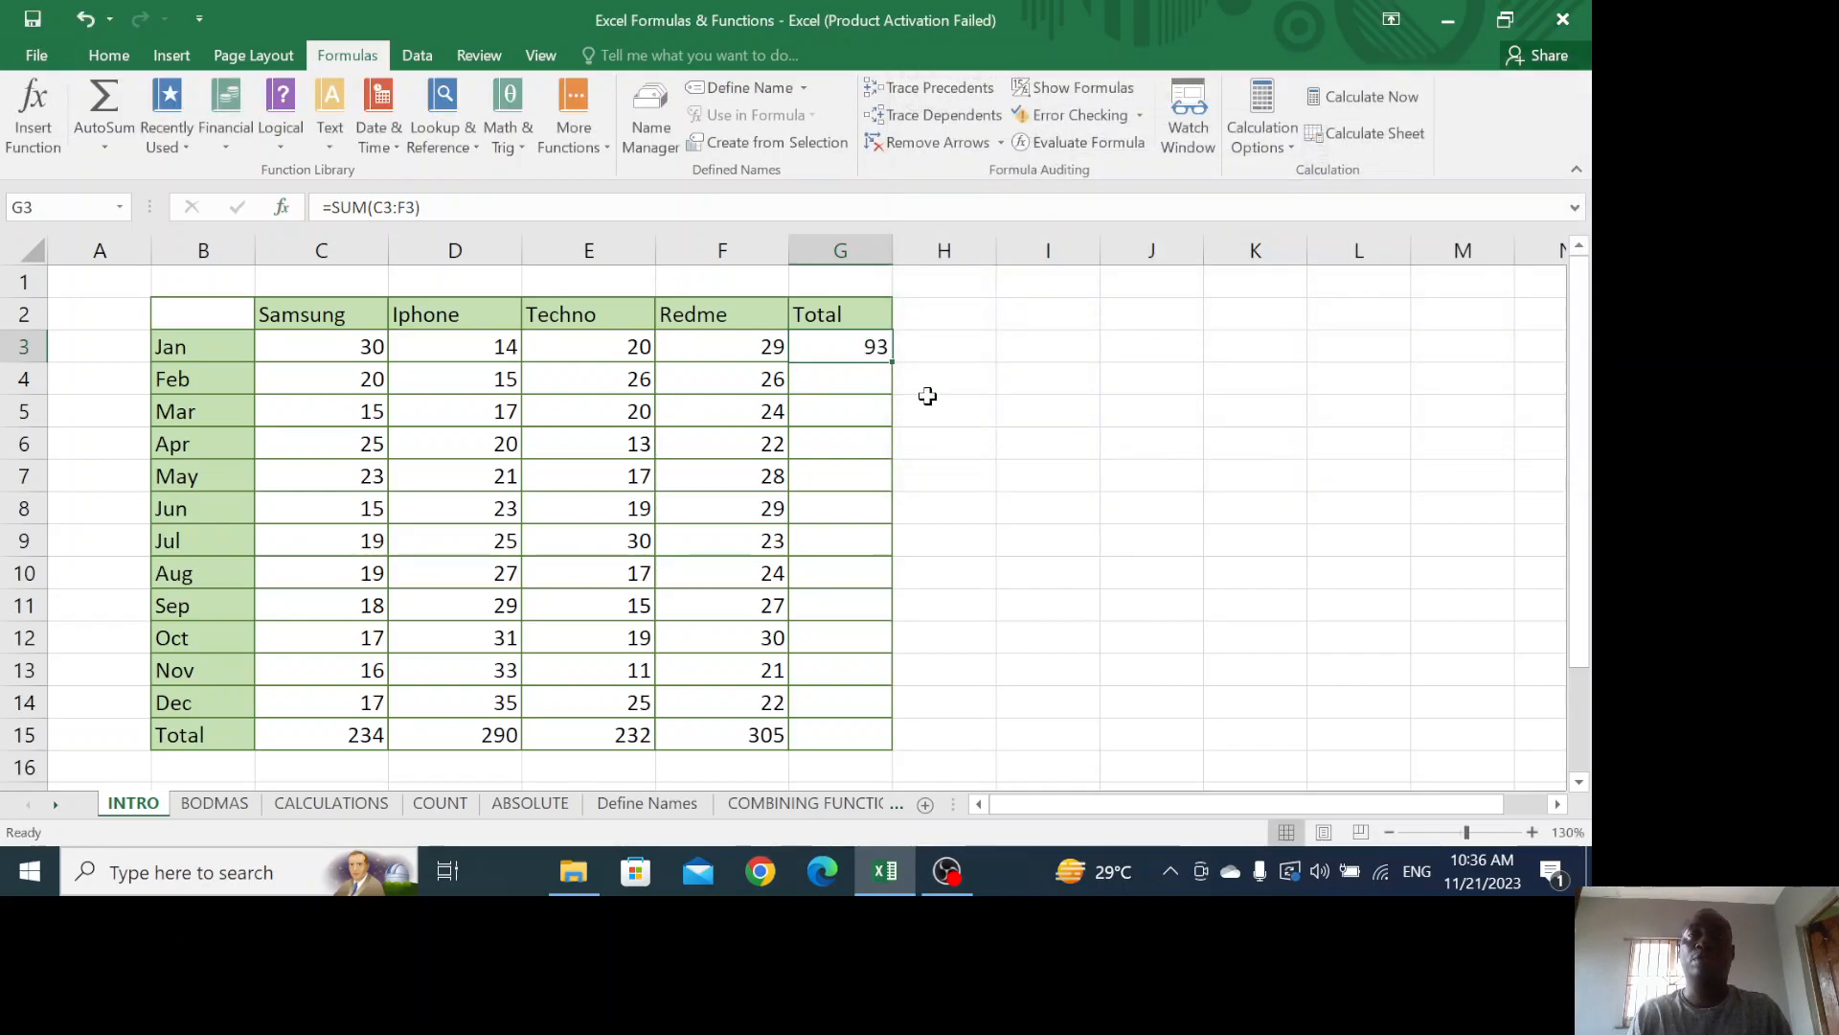
# Clear G3 and total January's sales there again with the SUM function from Insert Function, using C3:F3 as Number1
pyautogui.press('Delete')
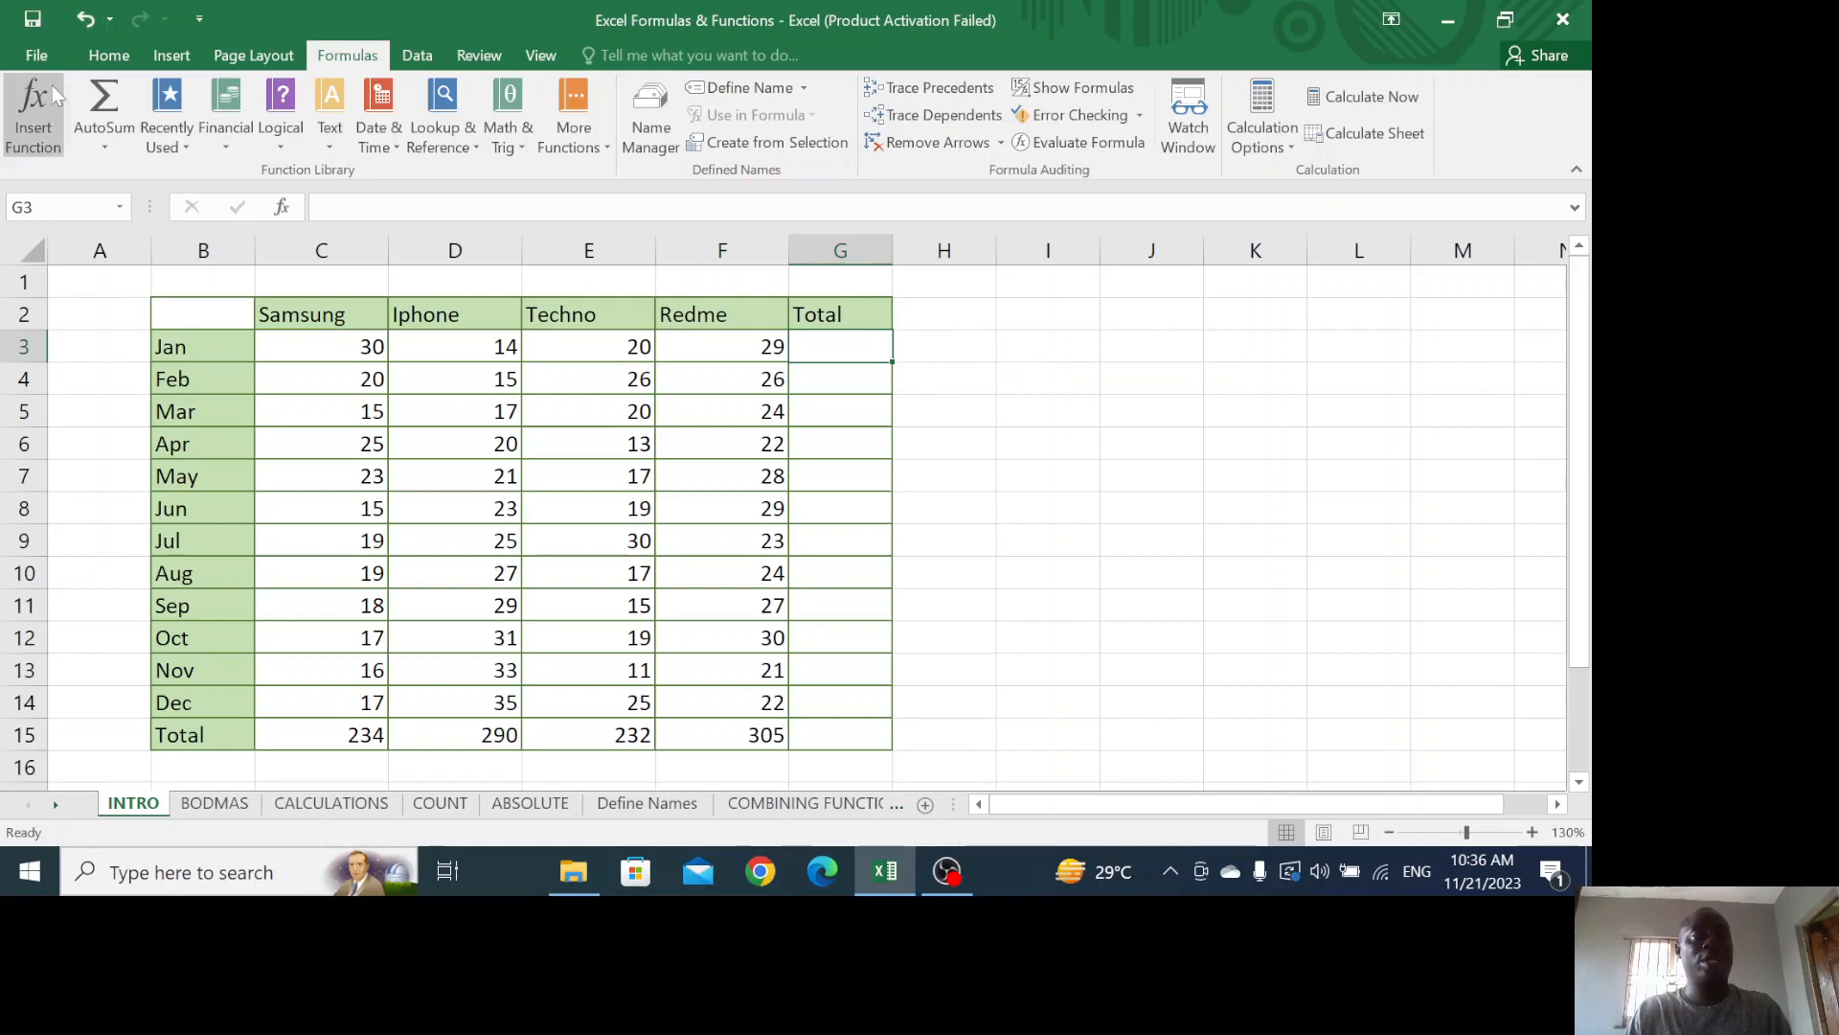
pyautogui.click(27, 101)
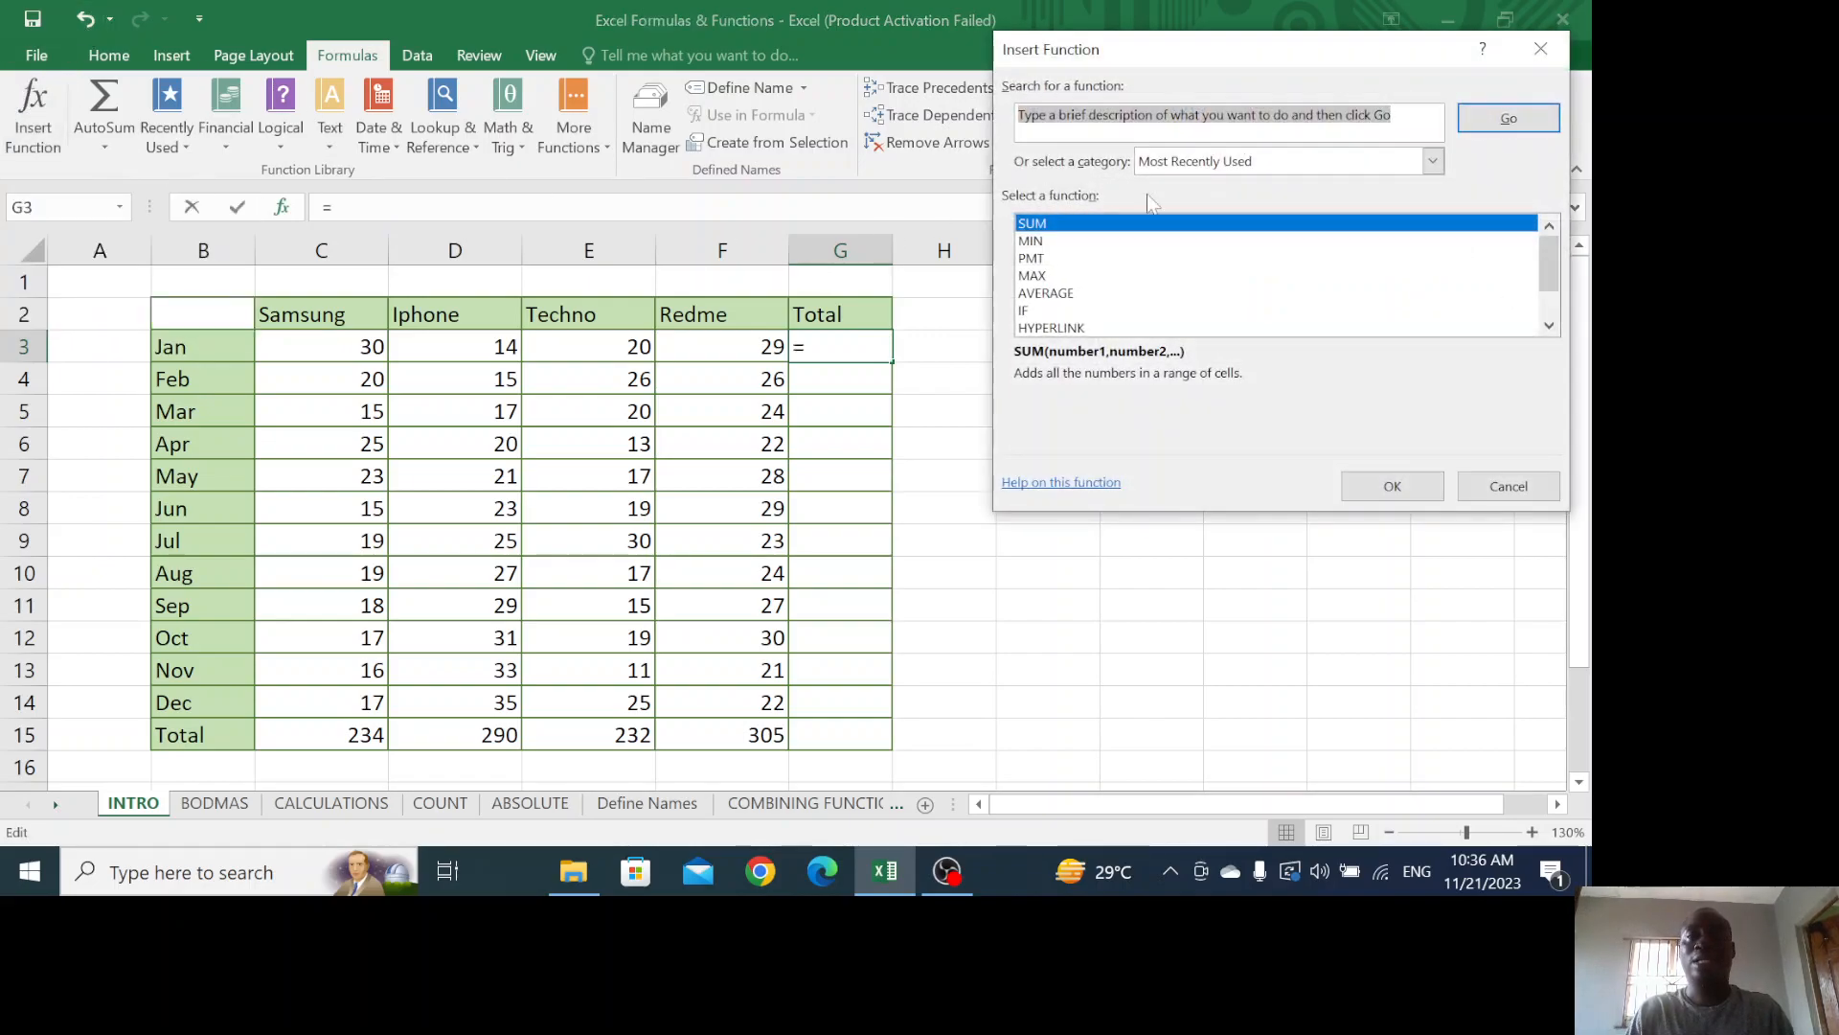
pyautogui.click(1384, 484)
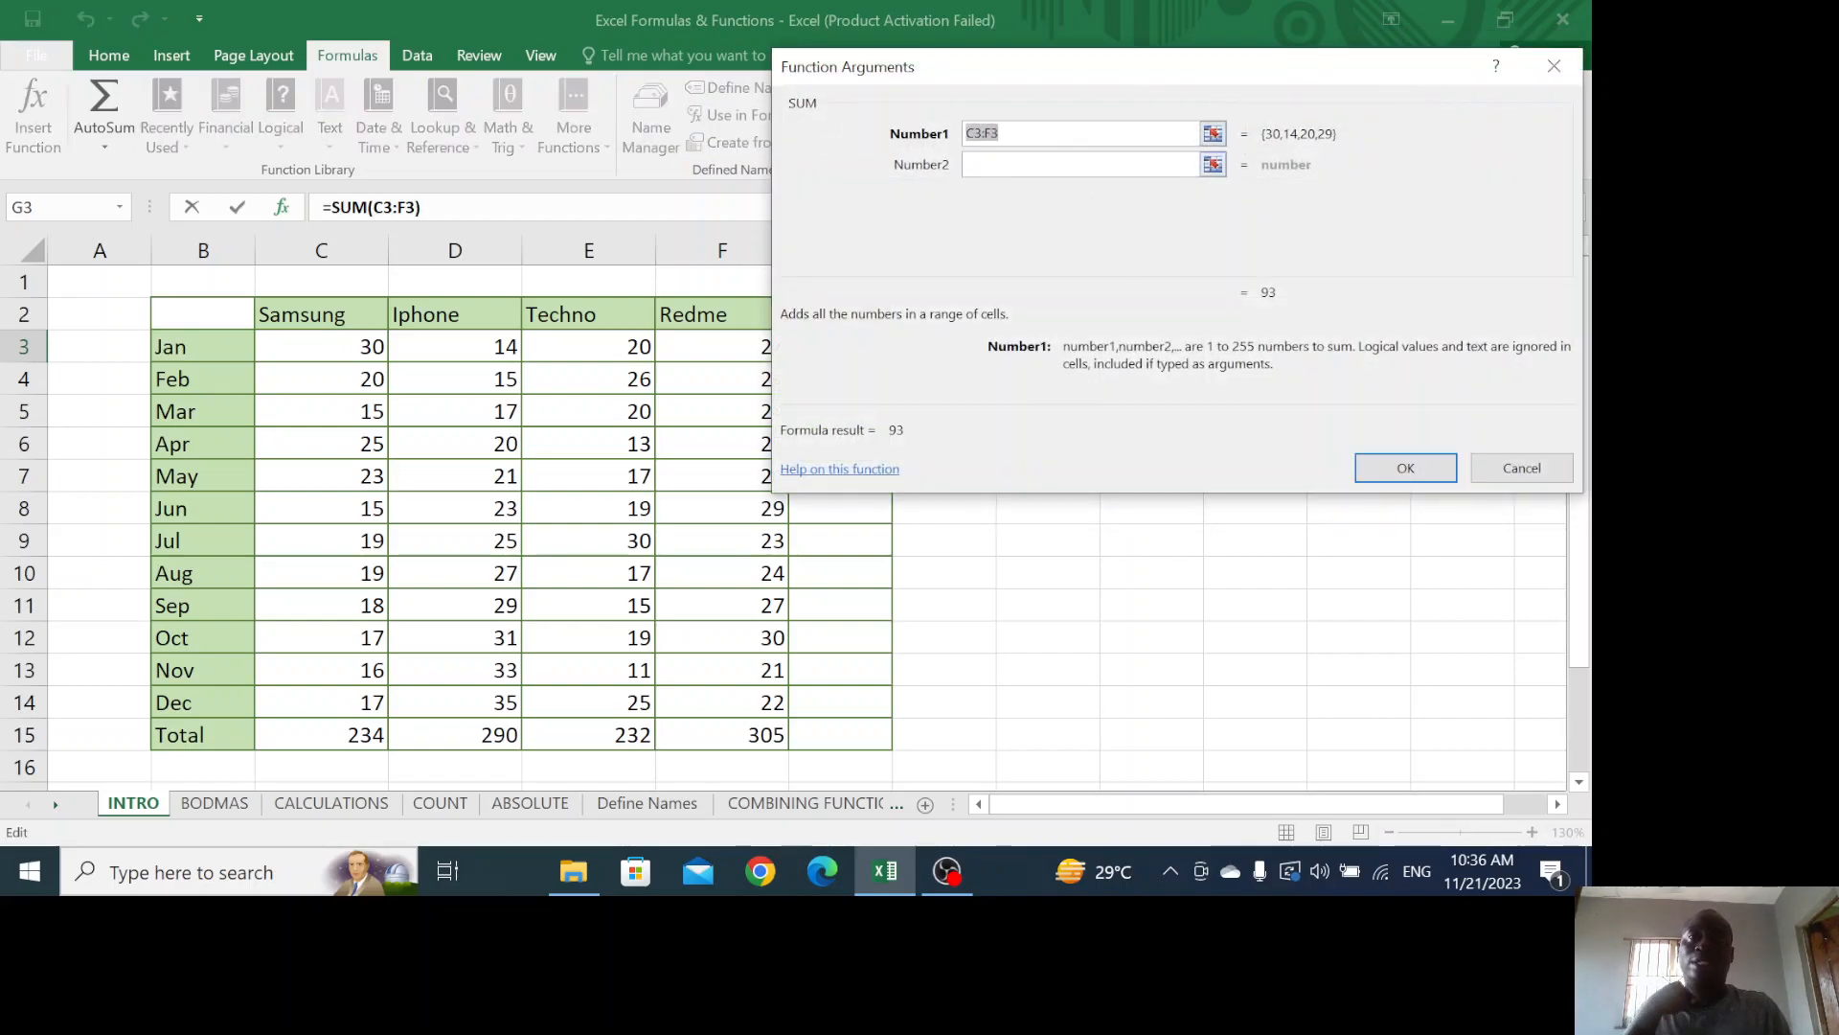
pyautogui.click(1389, 472)
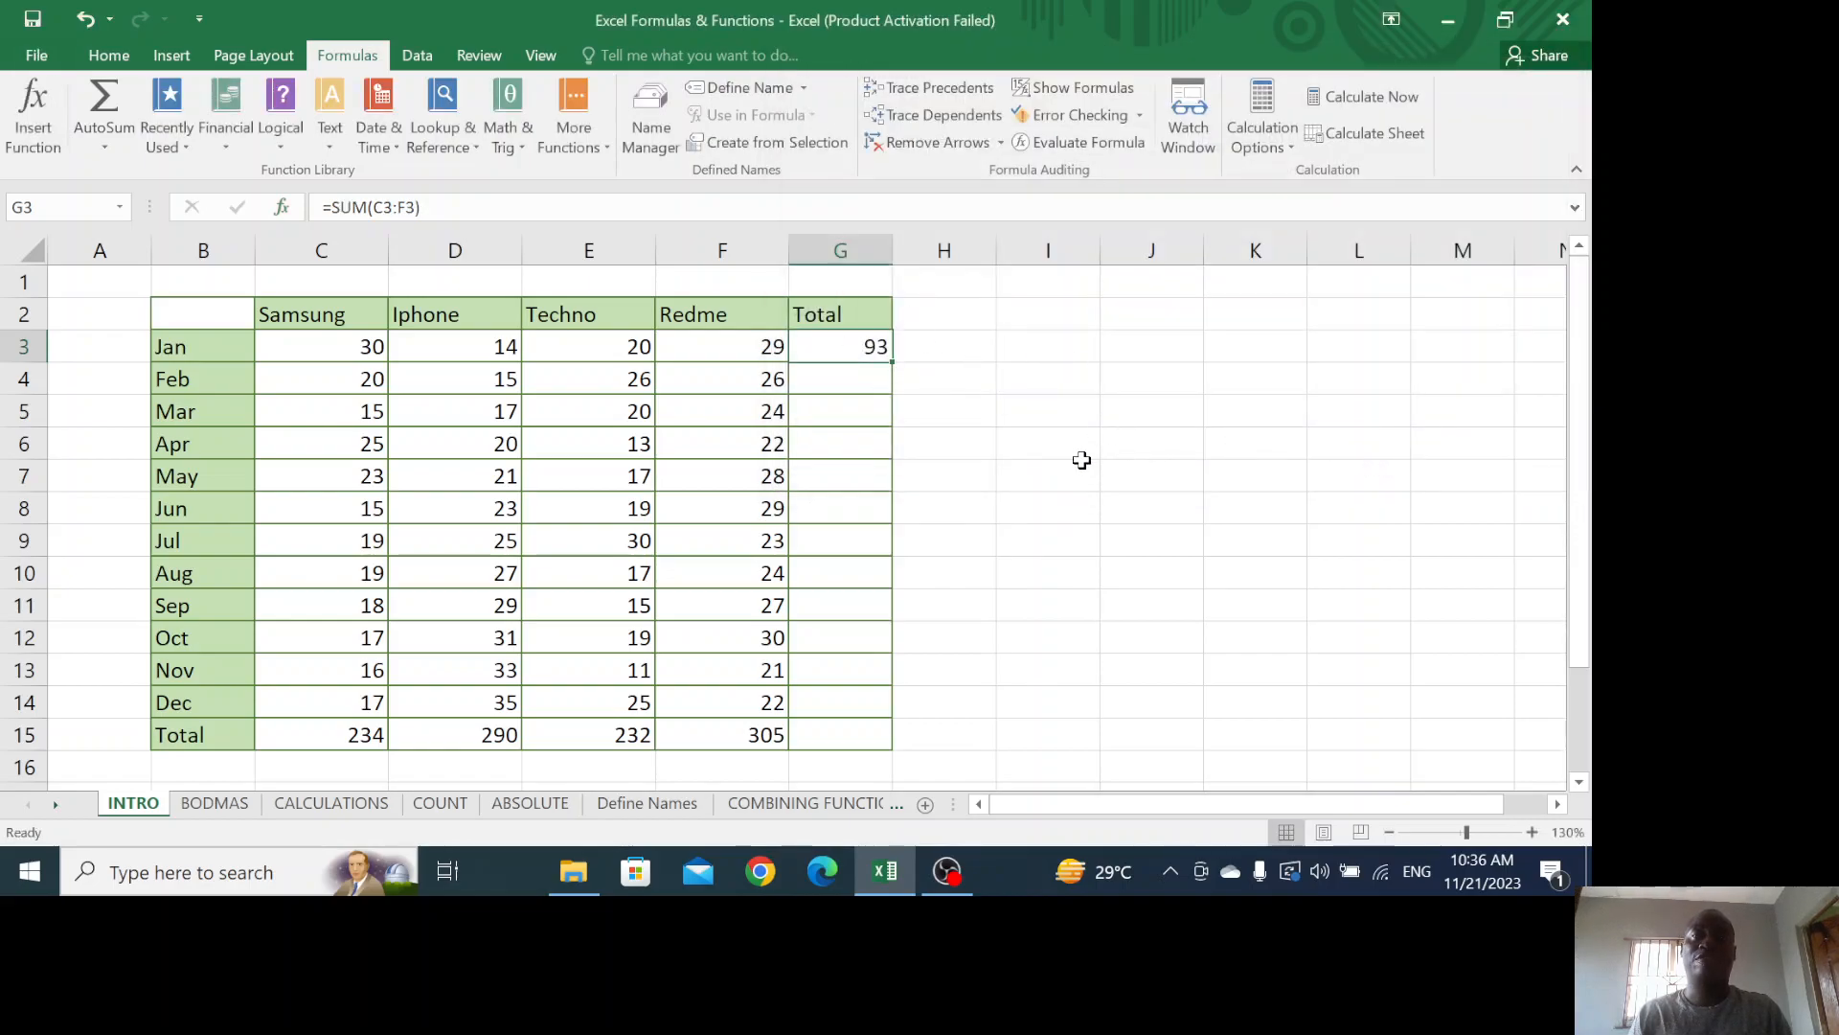
# Fill January's SUM formula from G3 down to December's total in G14
pyautogui.click(862, 378)
pyautogui.click(874, 348)
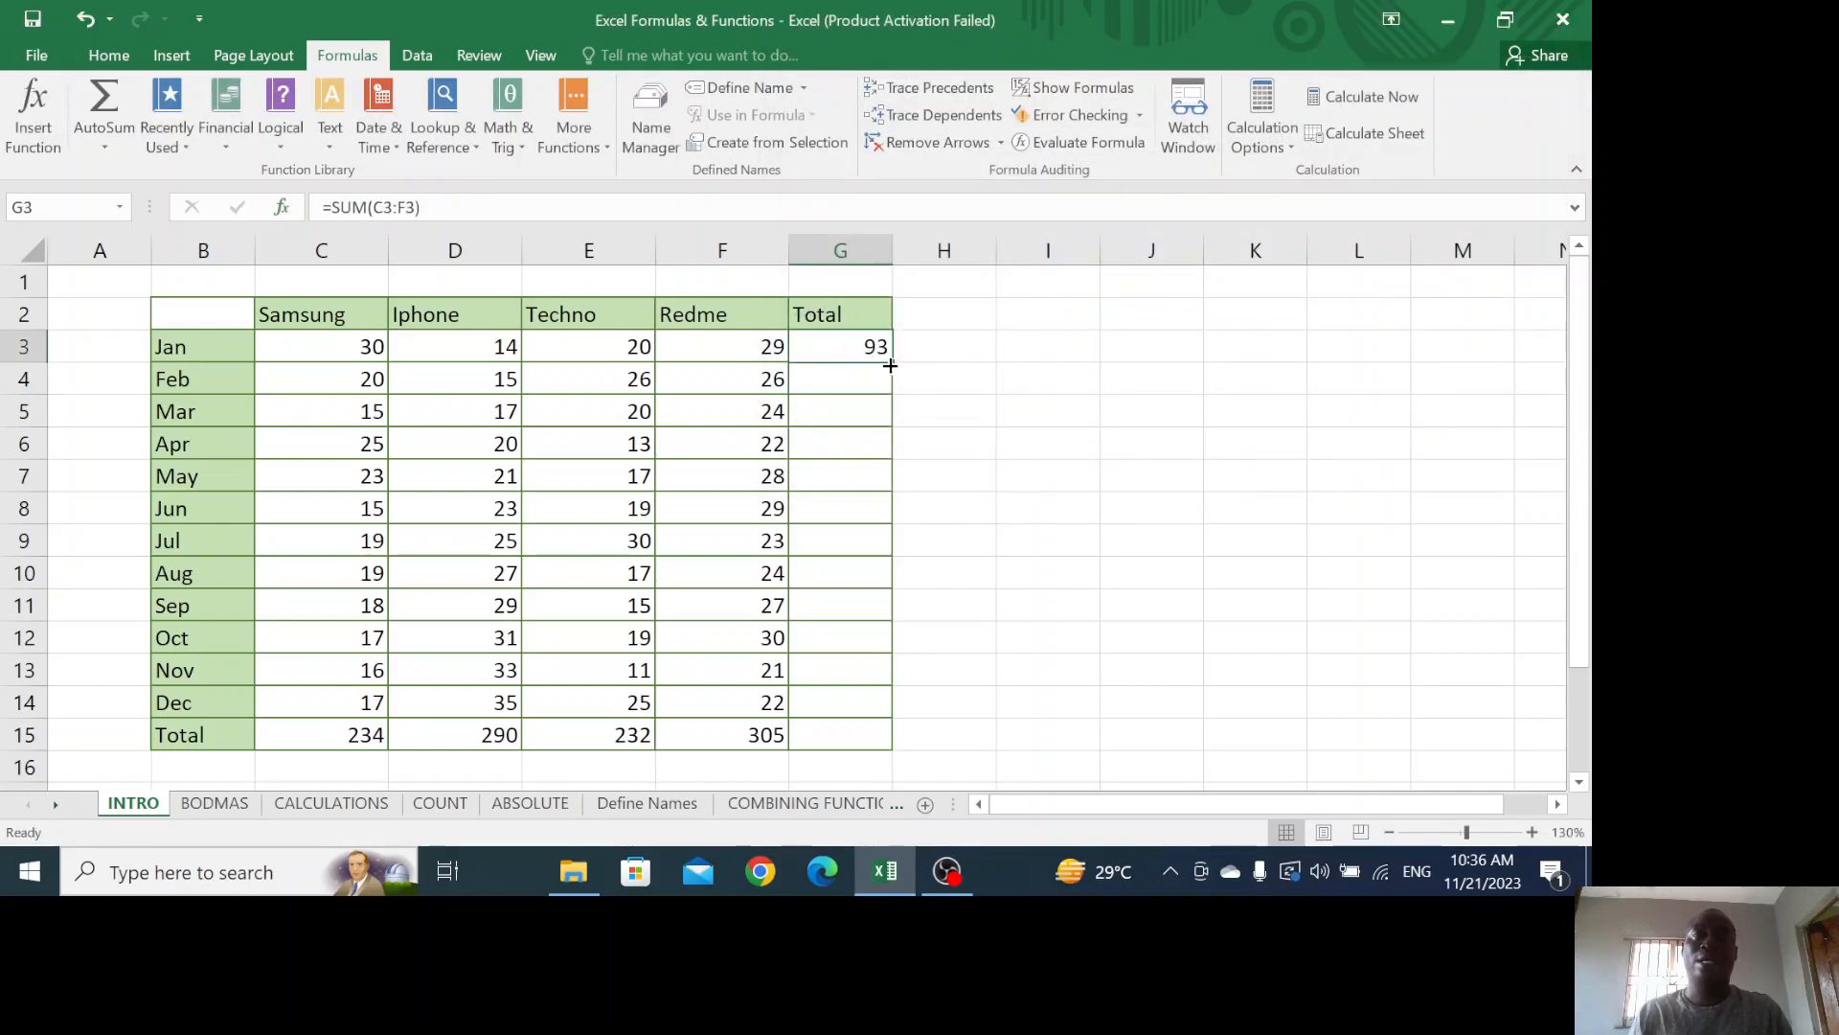
pyautogui.moveTo(889, 363); pyautogui.dragTo(890, 709)
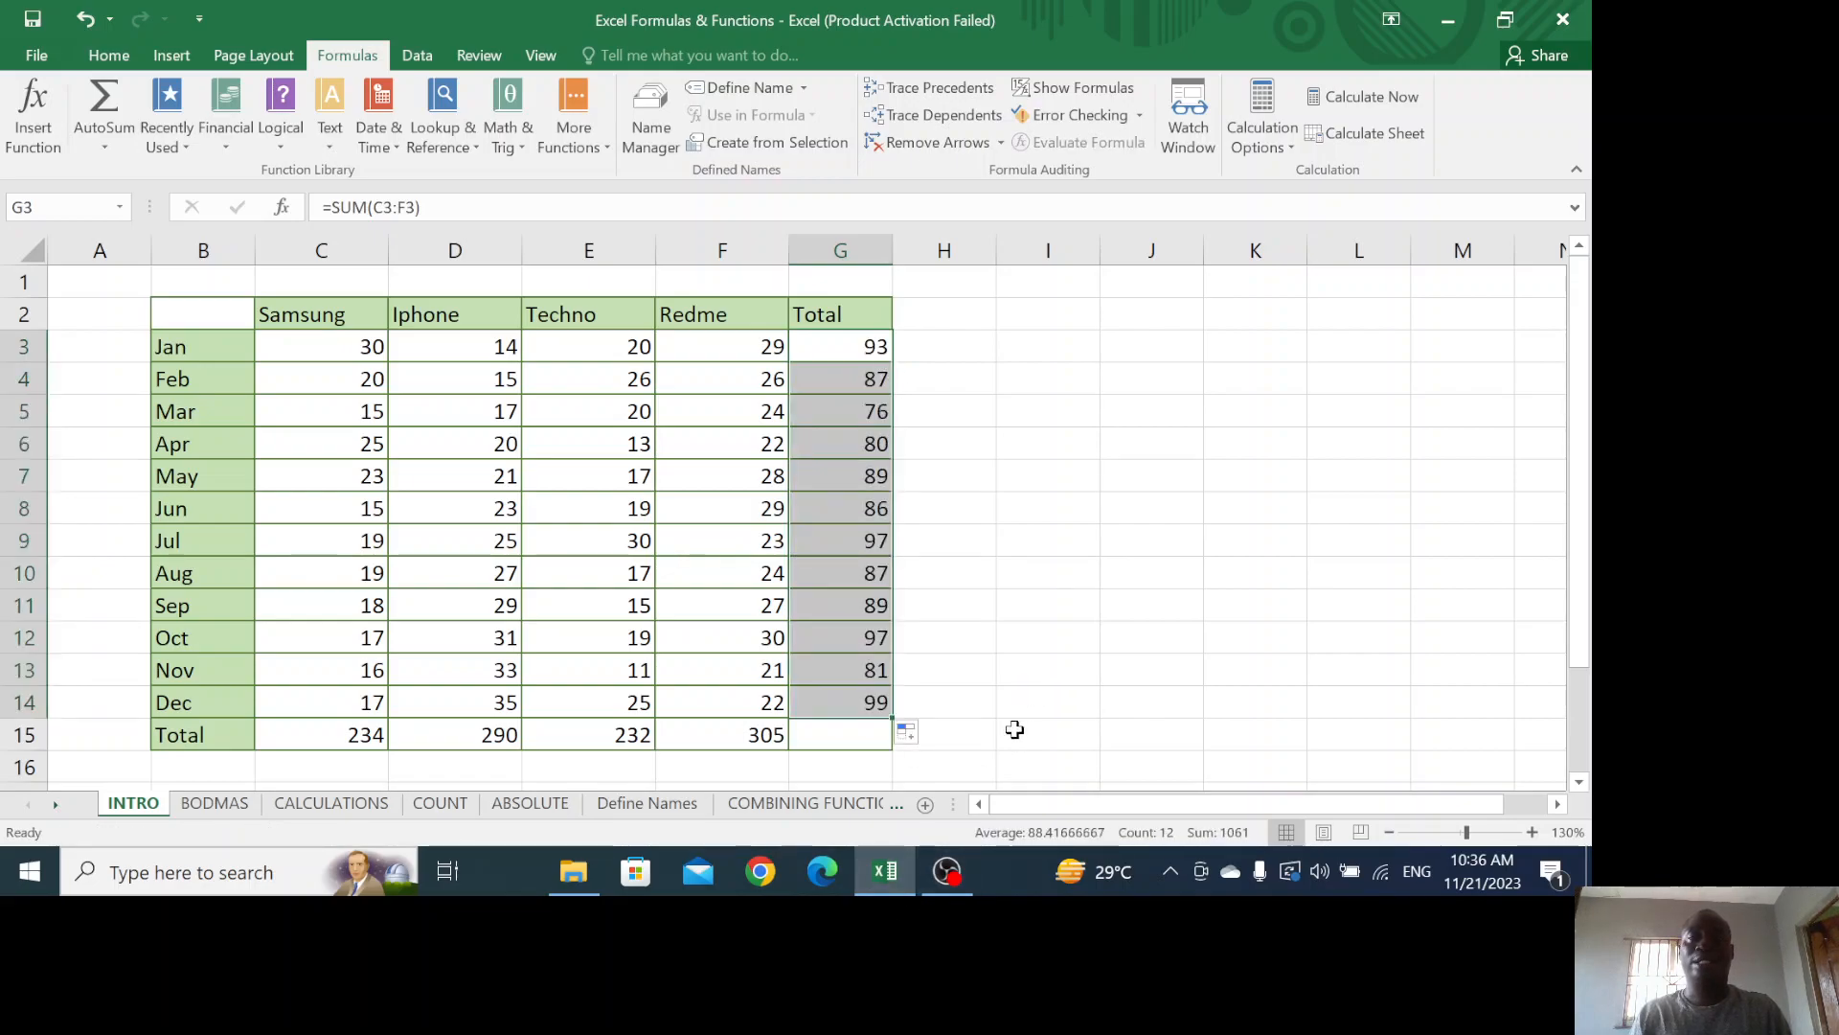
pyautogui.click(983, 745)
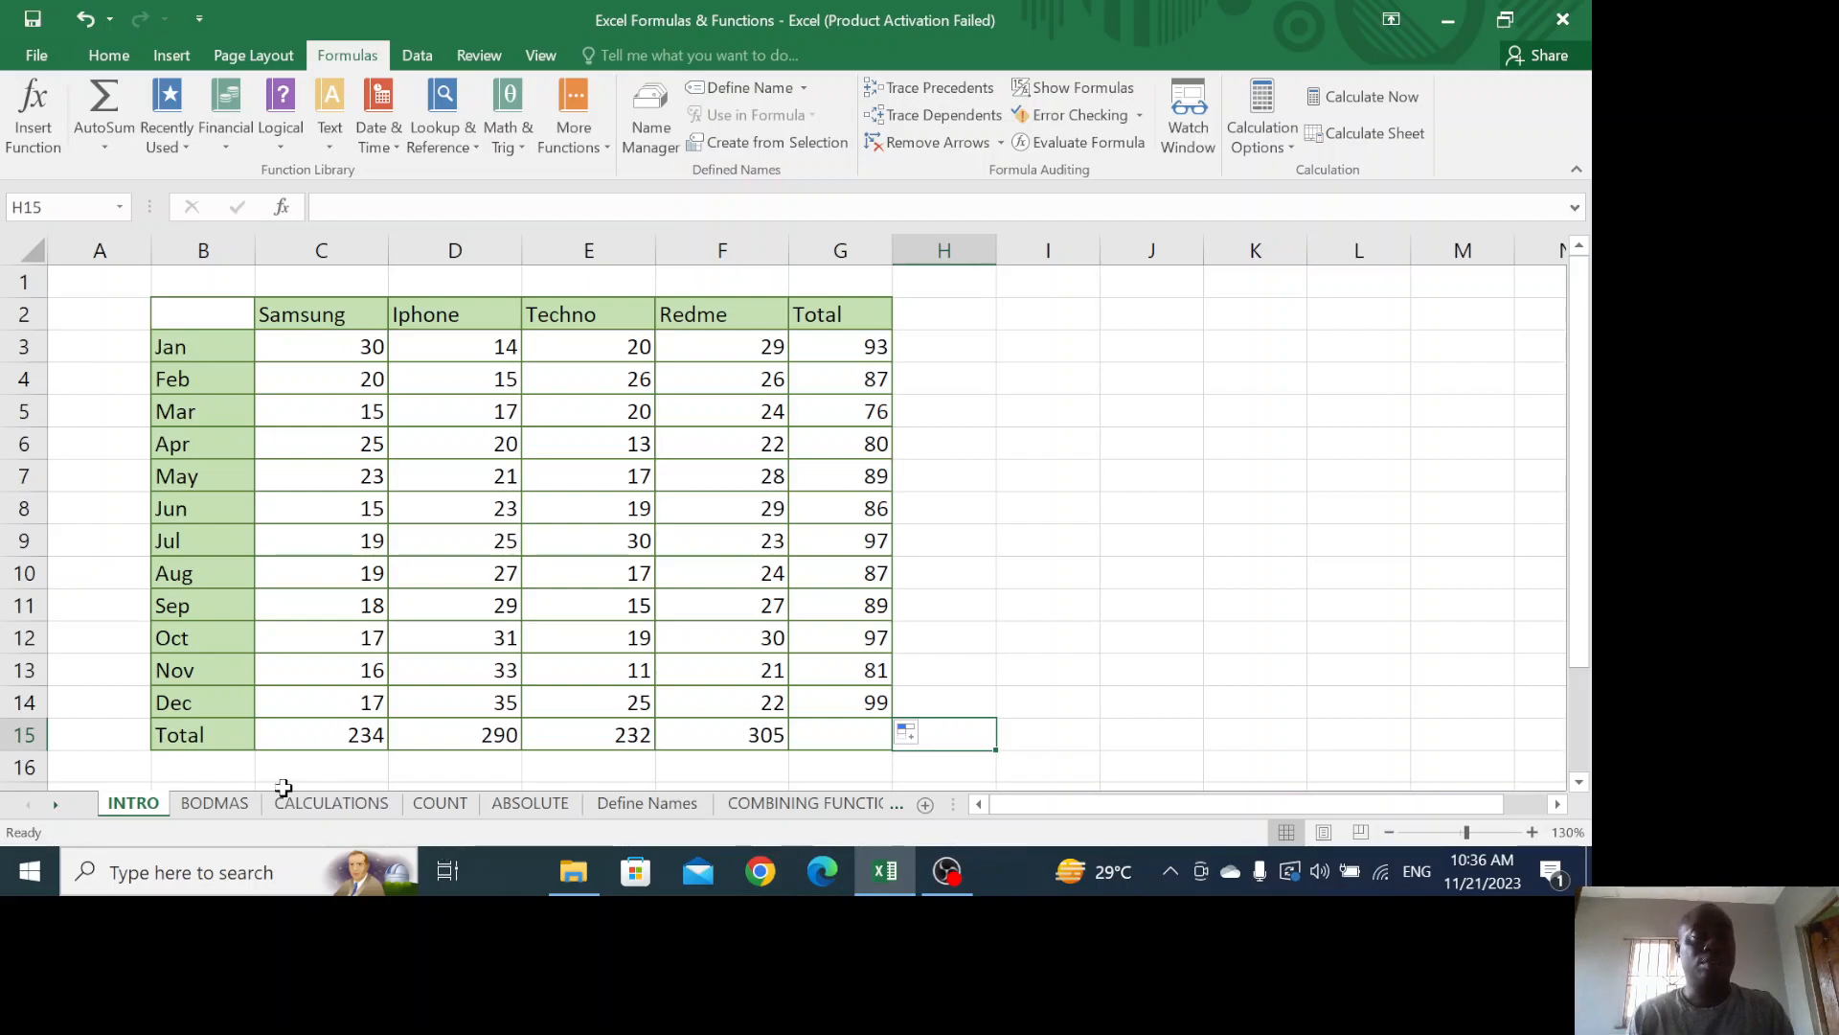
# Go to the BODMAS sheet and review the order-of-operation terms in C4:C9 and F4:F9
pyautogui.click(204, 805)
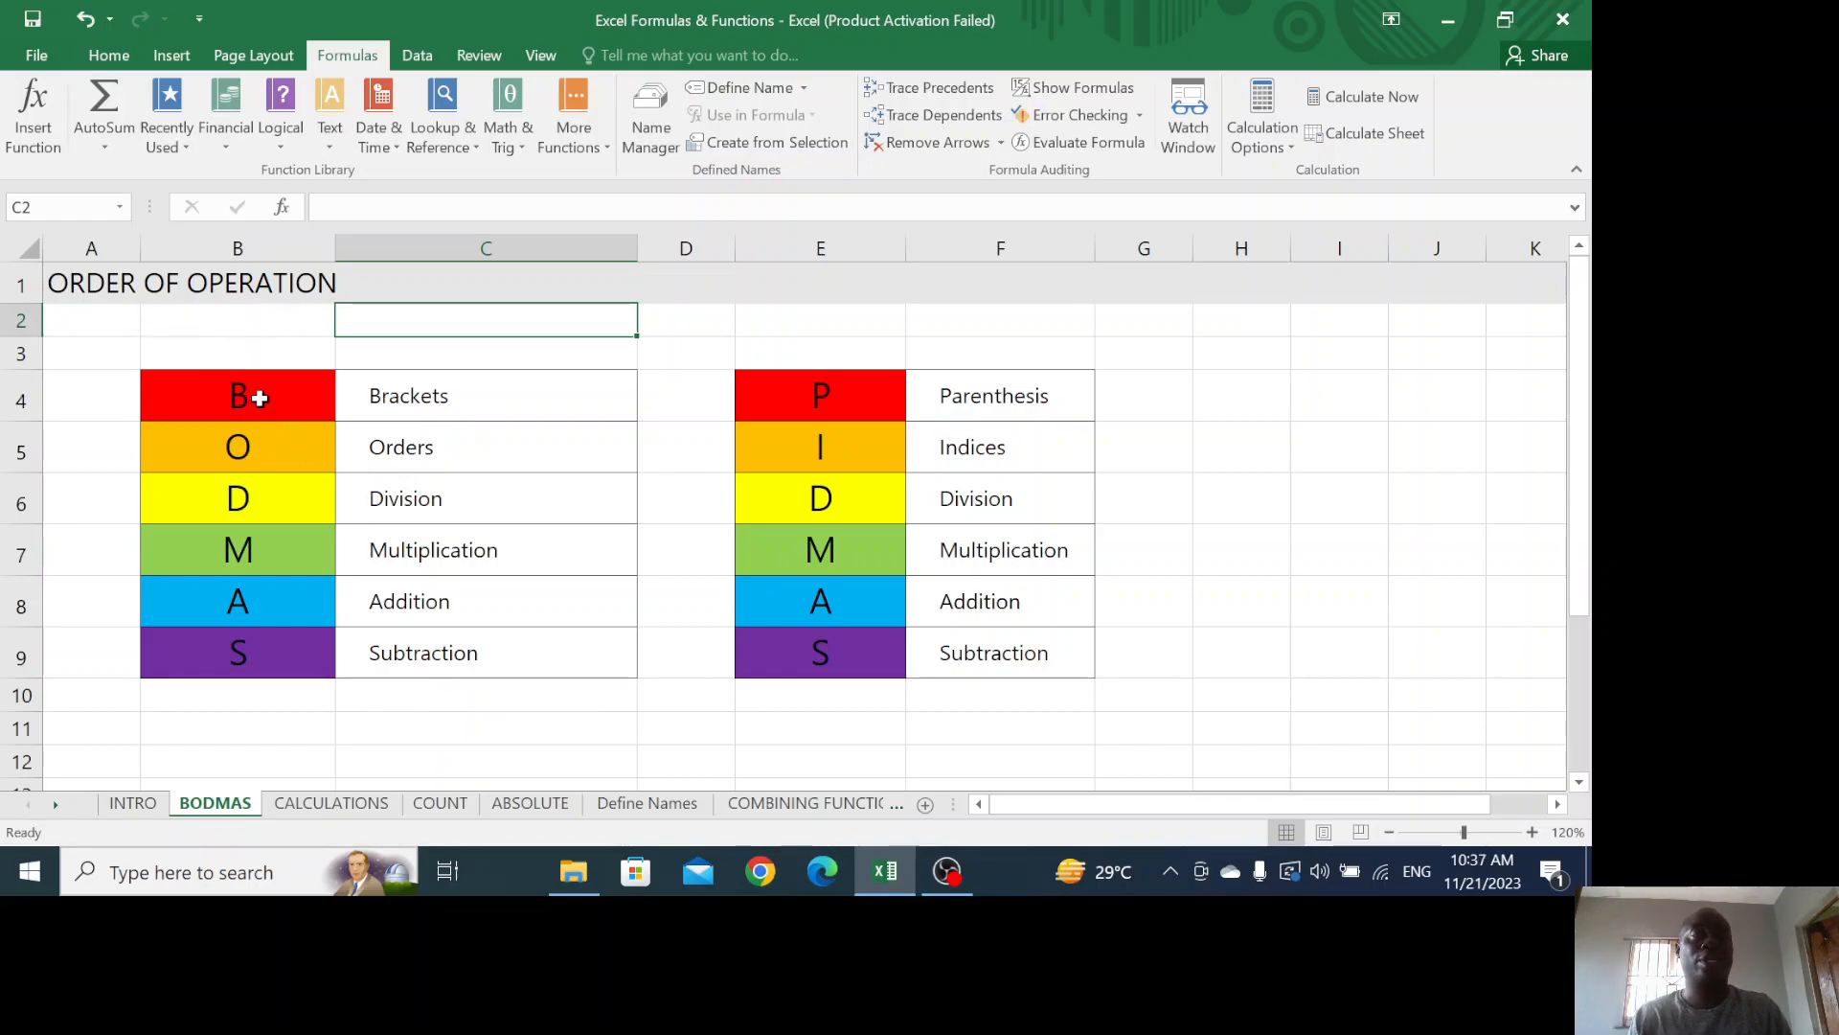
pyautogui.moveTo(373, 399); pyautogui.dragTo(382, 645)
pyautogui.moveTo(948, 383); pyautogui.dragTo(1011, 654)
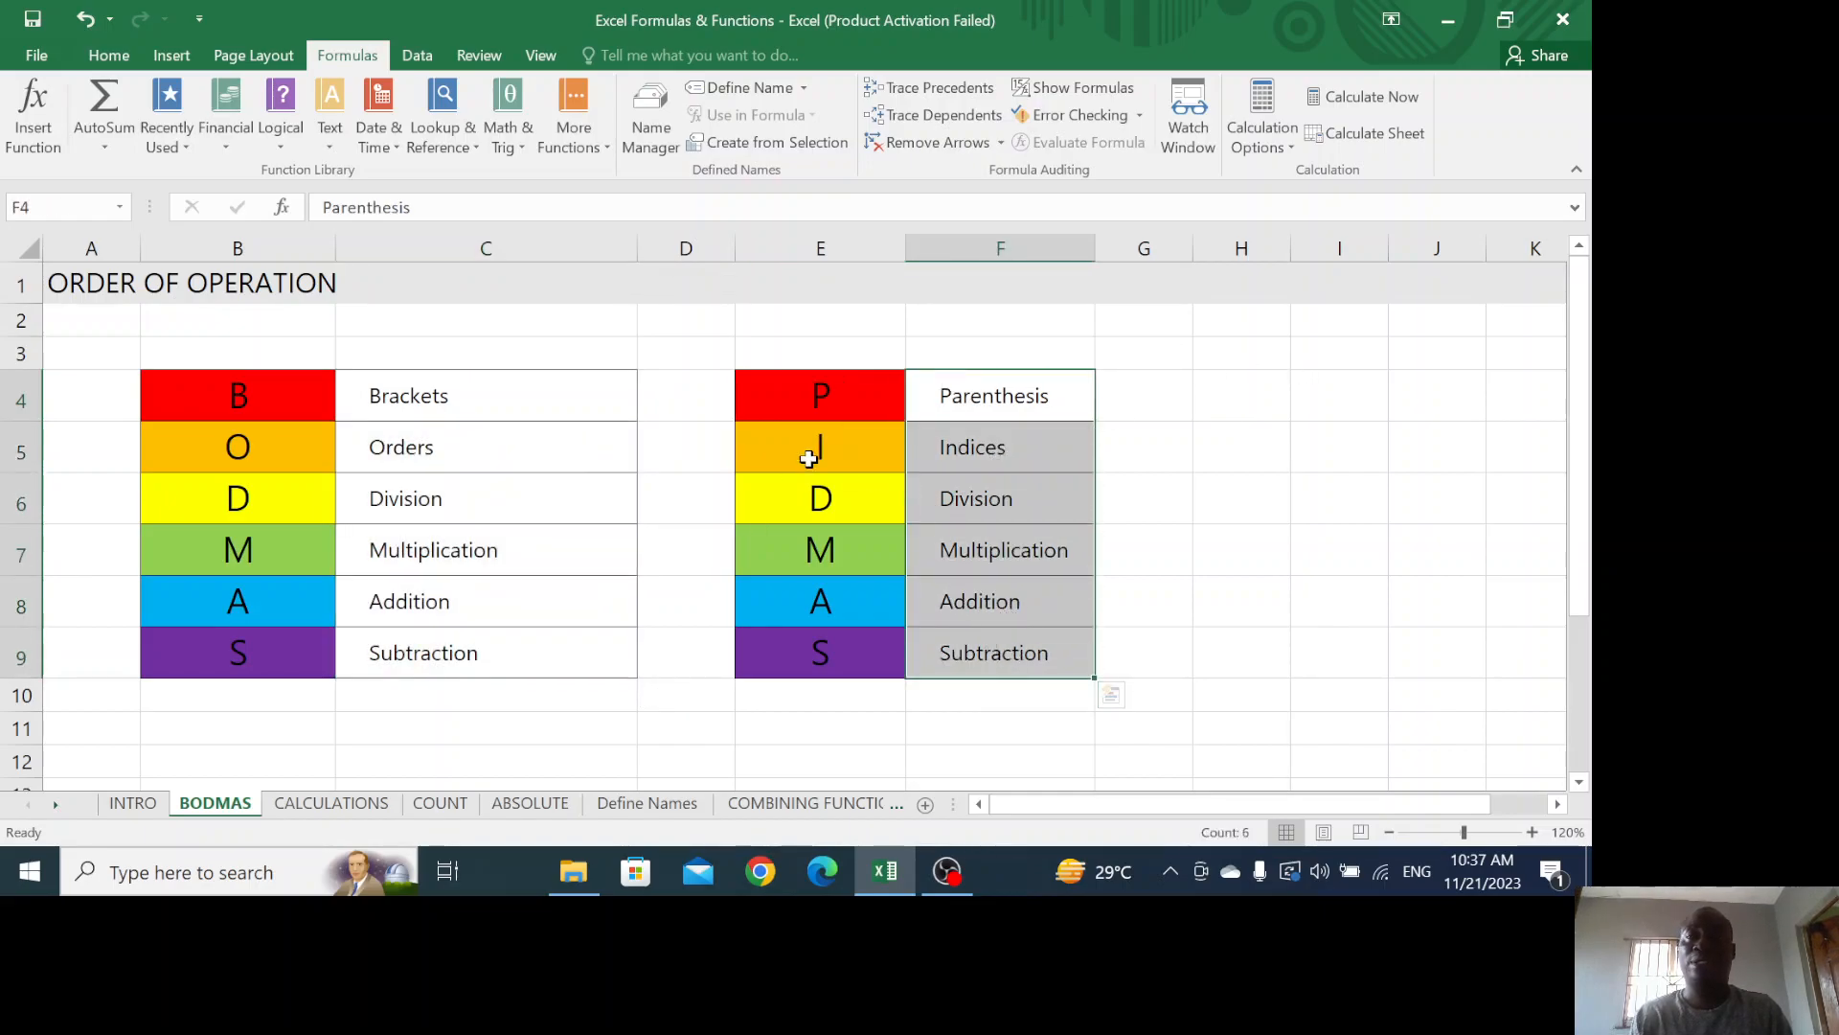
pyautogui.click(463, 399)
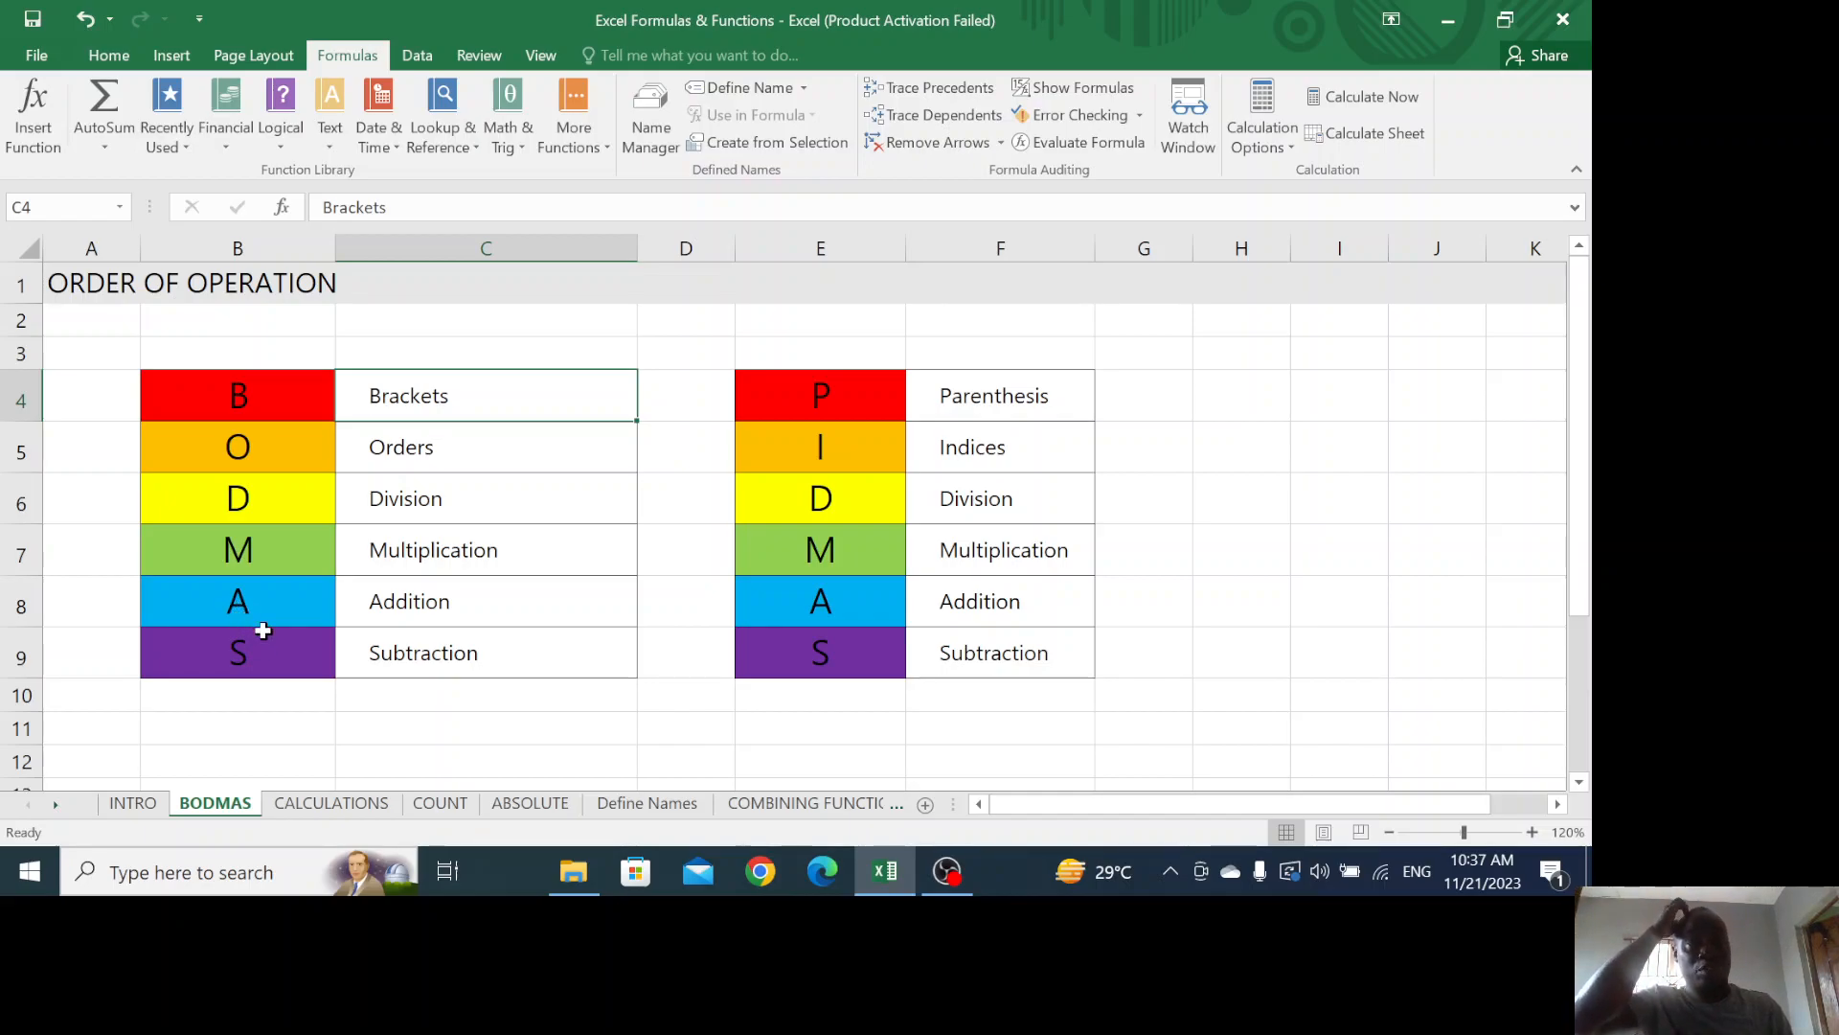
# Enter the formula =7+5*2 in C11, below the BODMAS table
pyautogui.click(436, 721)
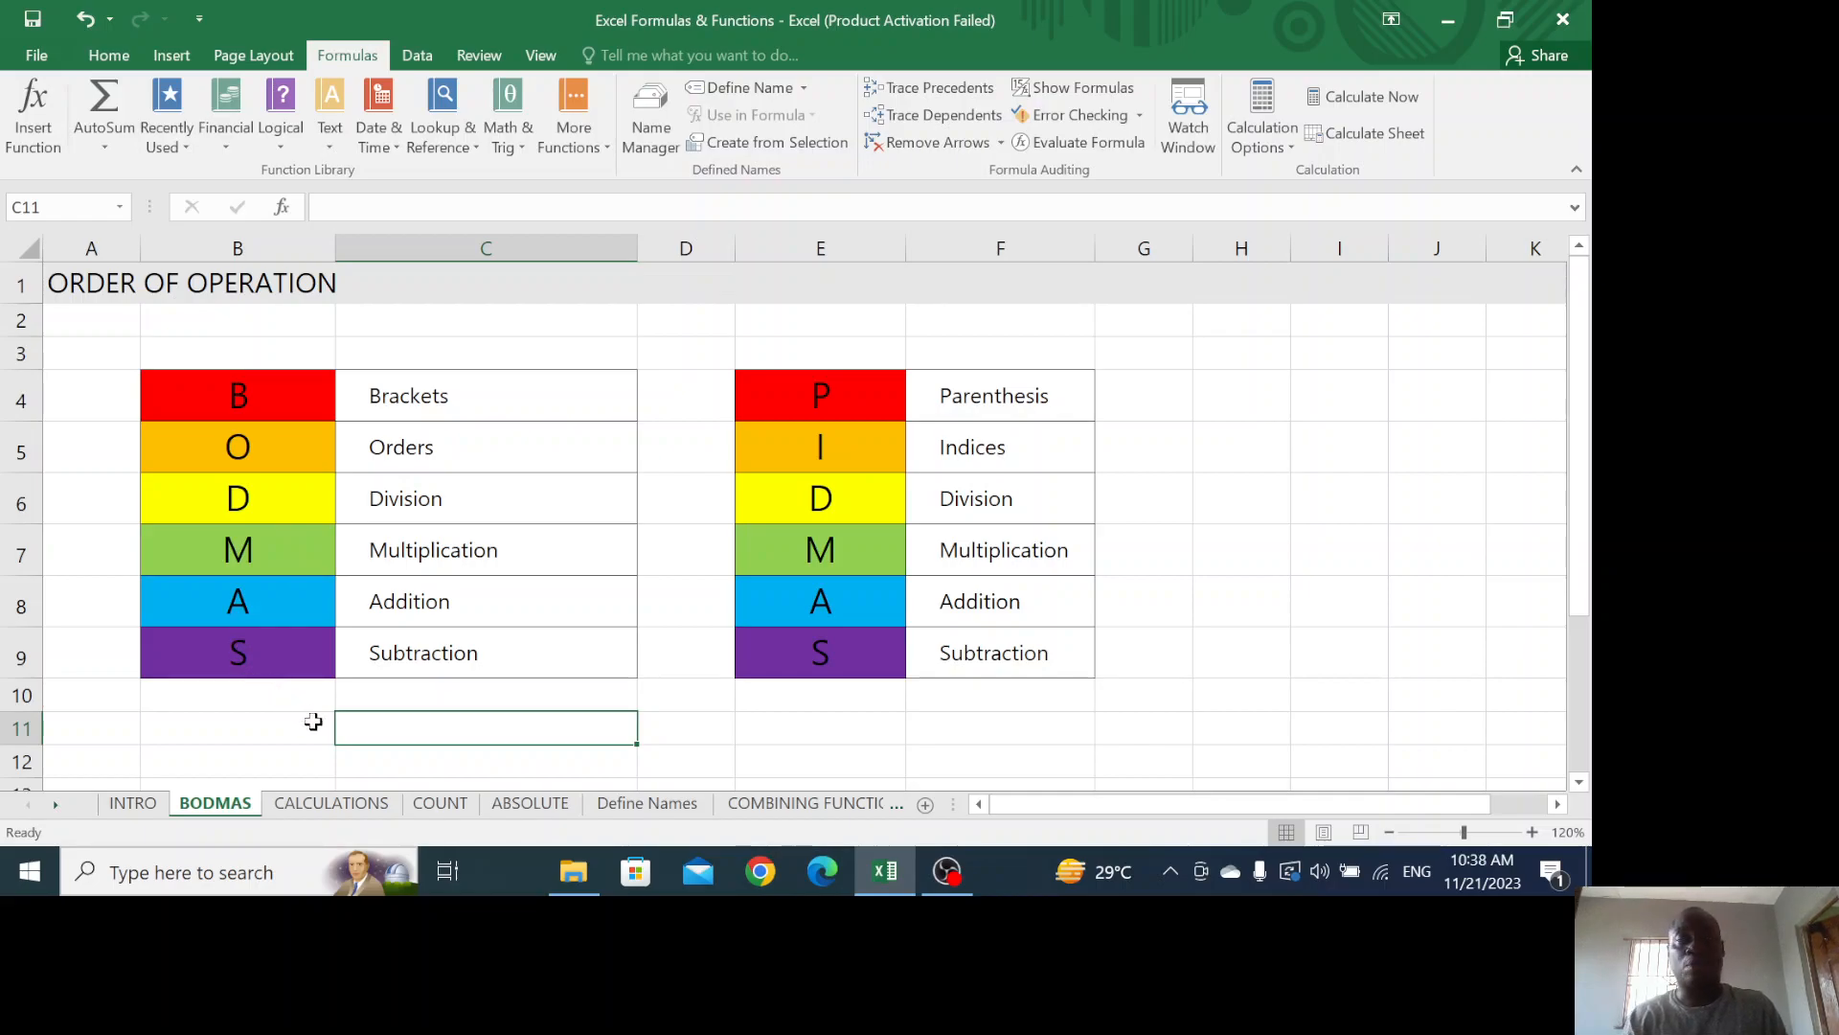
pyautogui.write('=')
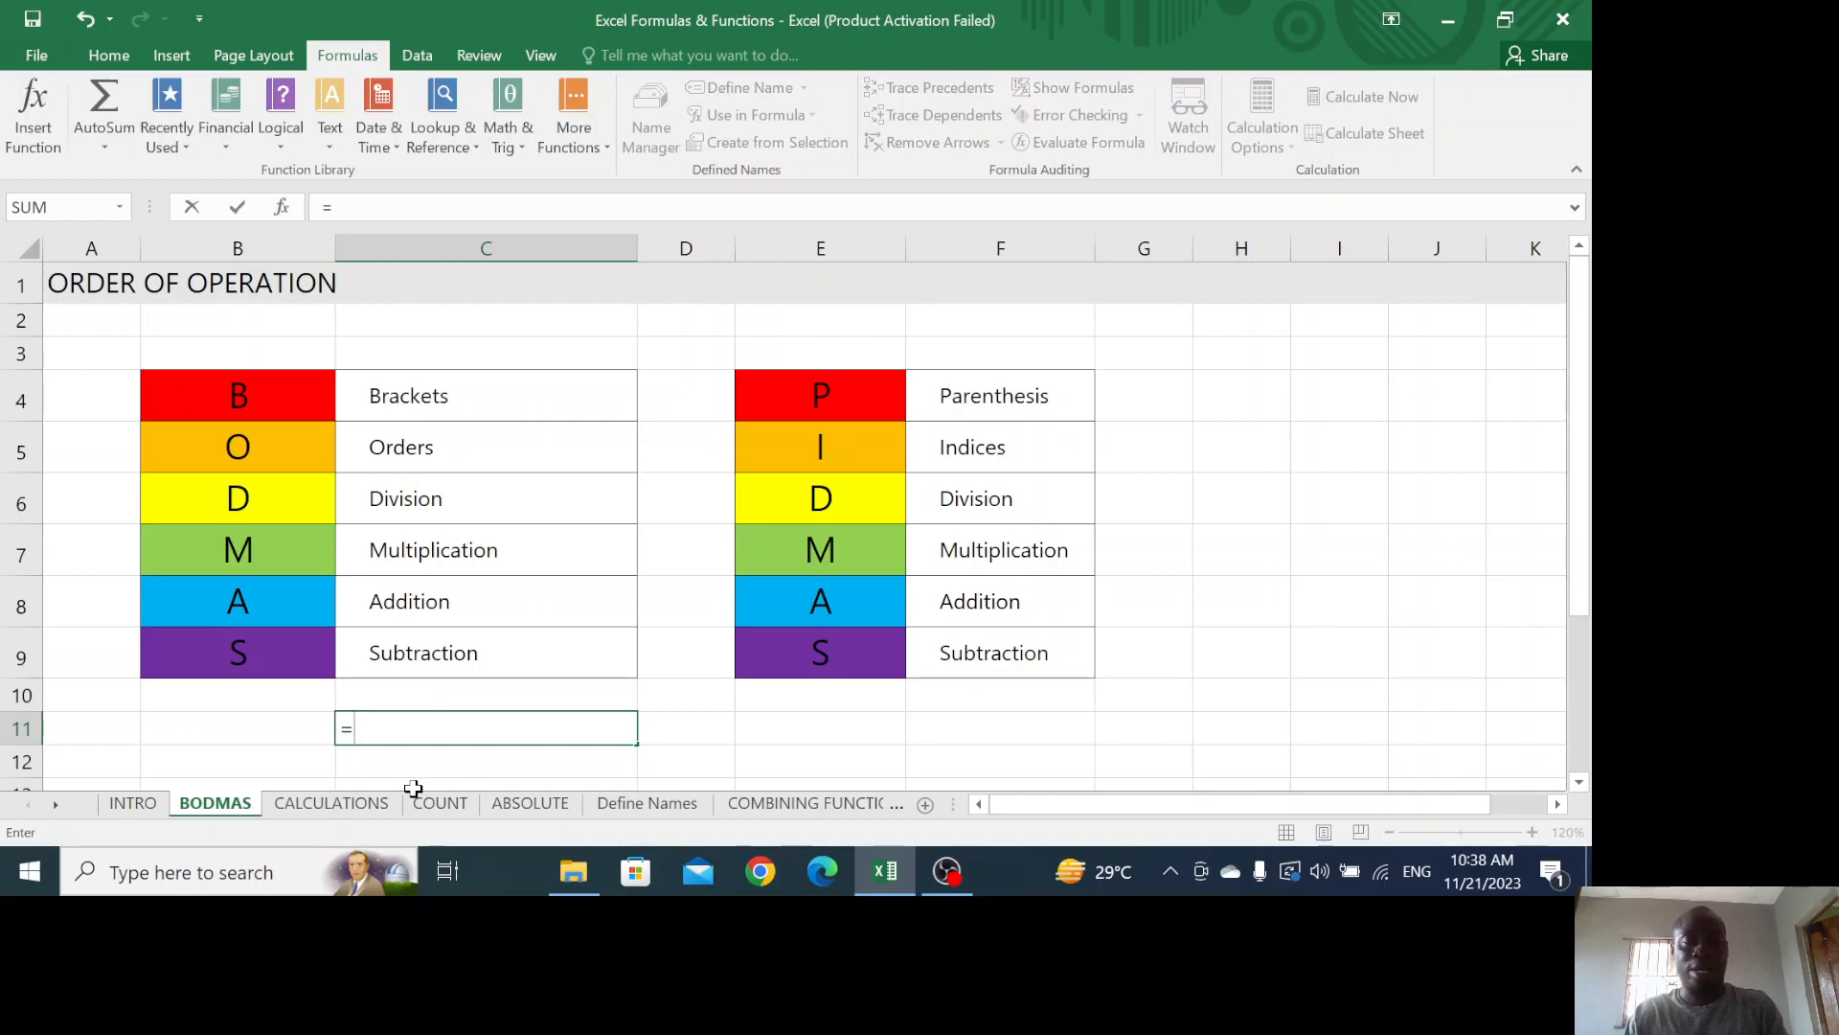
pyautogui.write('7+')
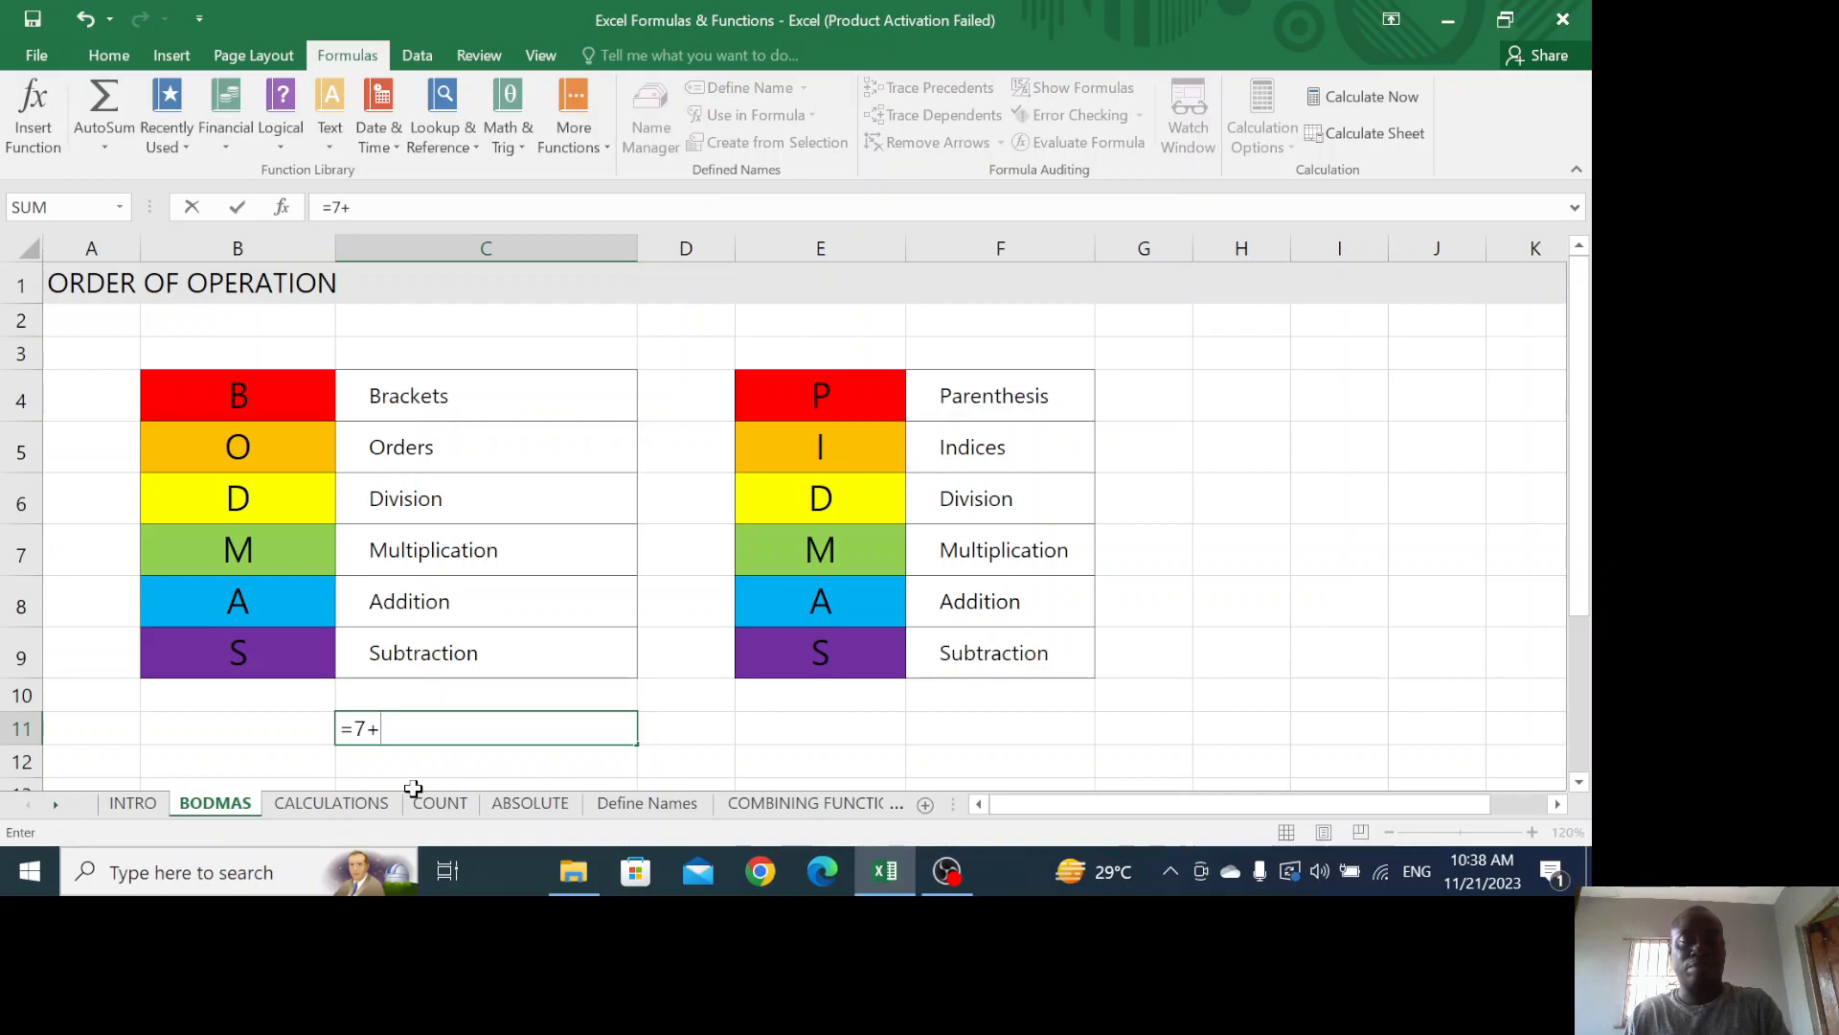
pyautogui.write('5*')
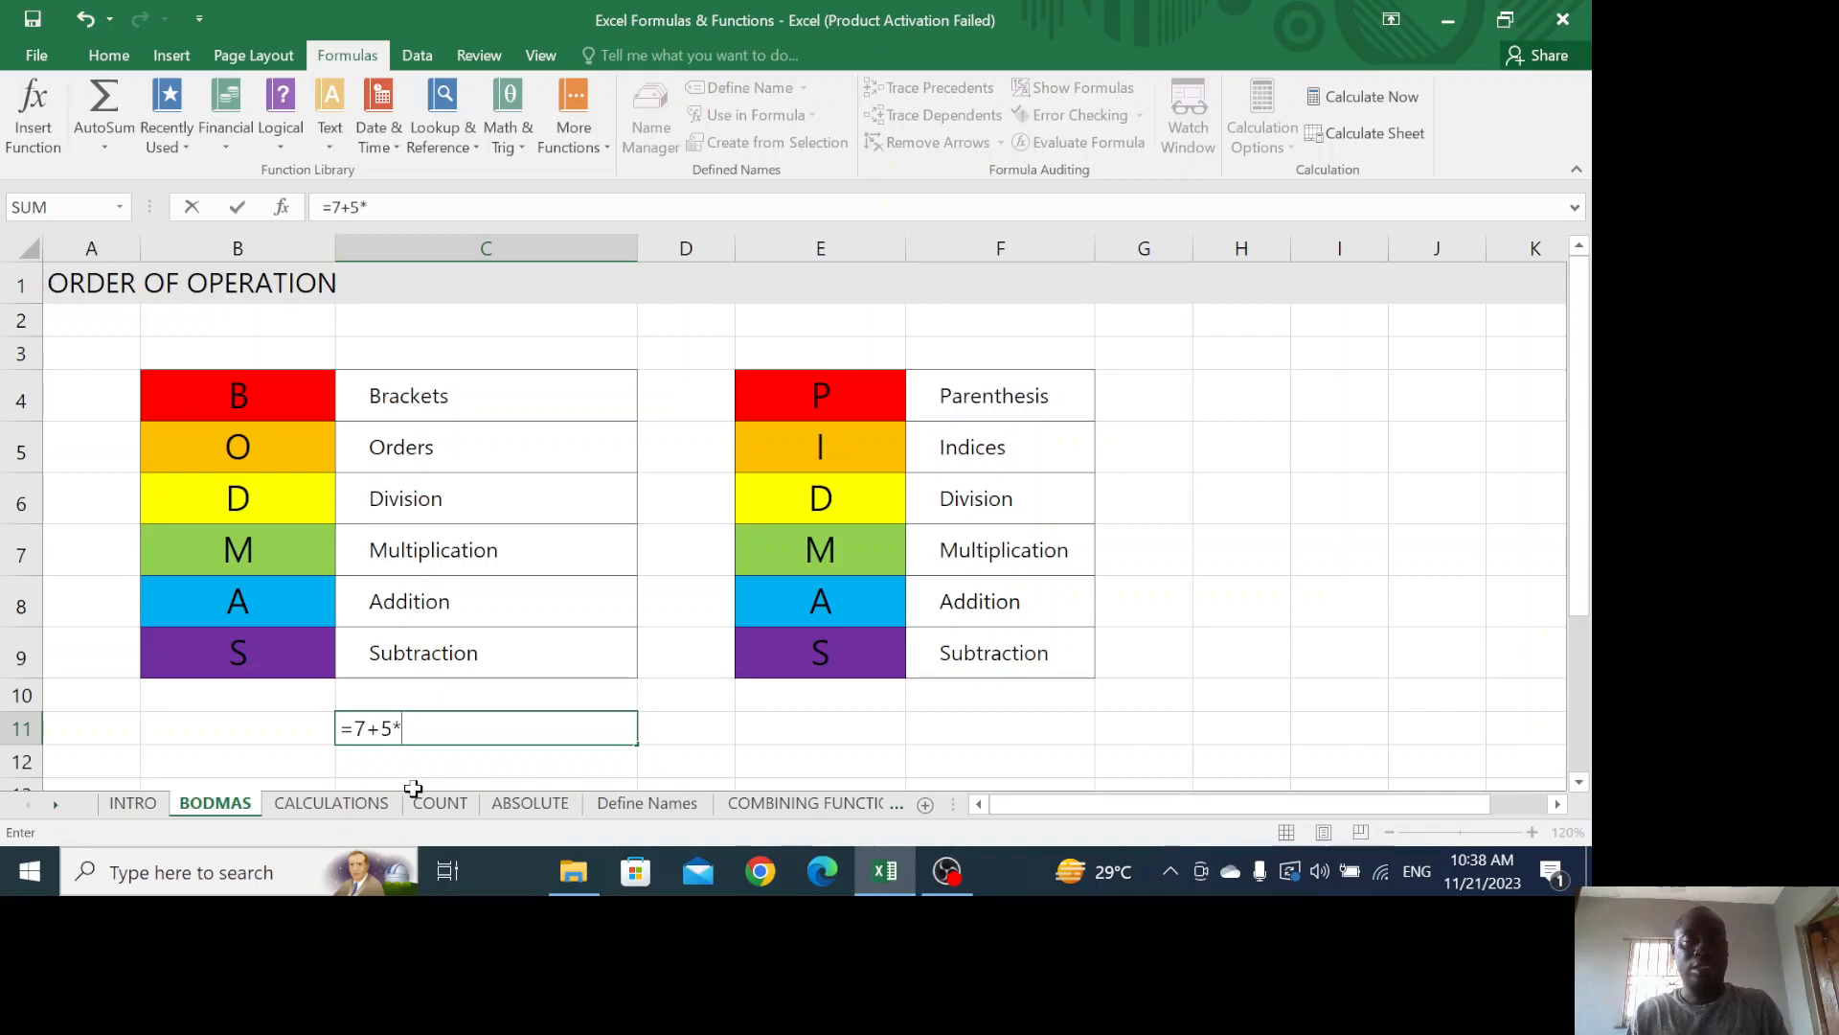
pyautogui.write('2')
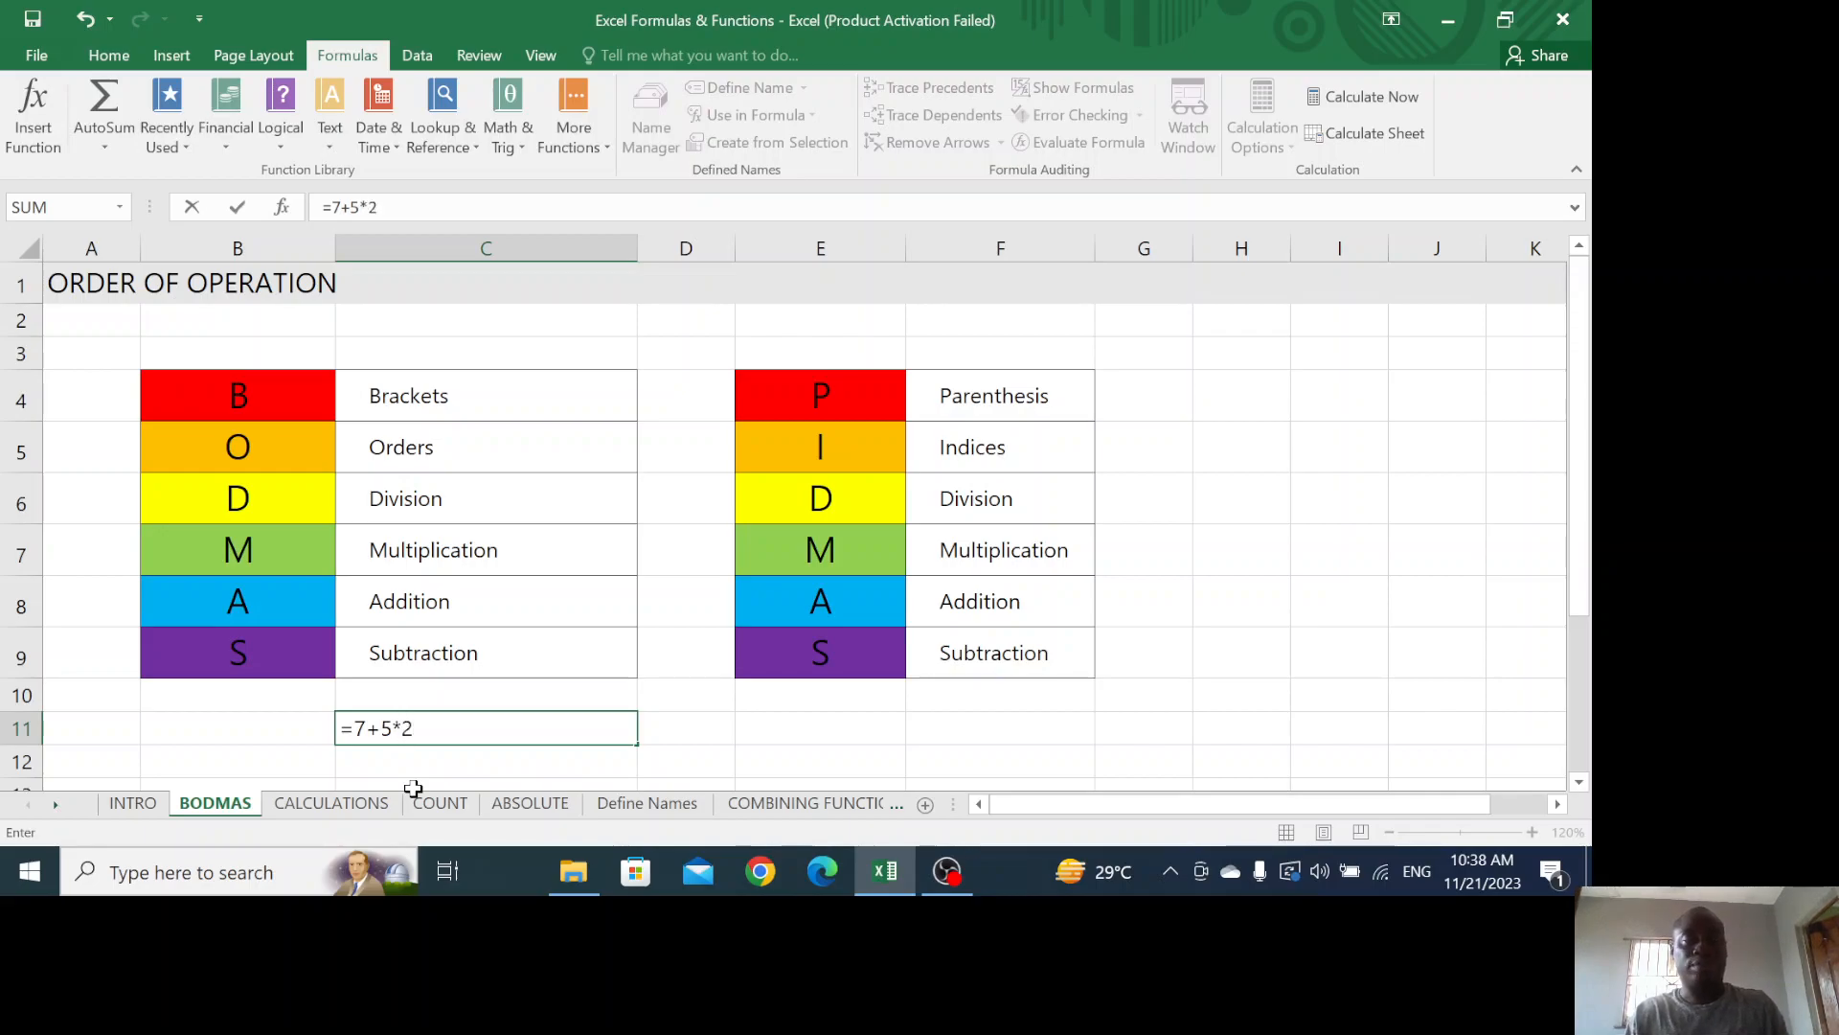
pyautogui.press('Return')
# Inspect the formula in C11, highlighting its multiplication part 5*2
pyautogui.click(427, 728)
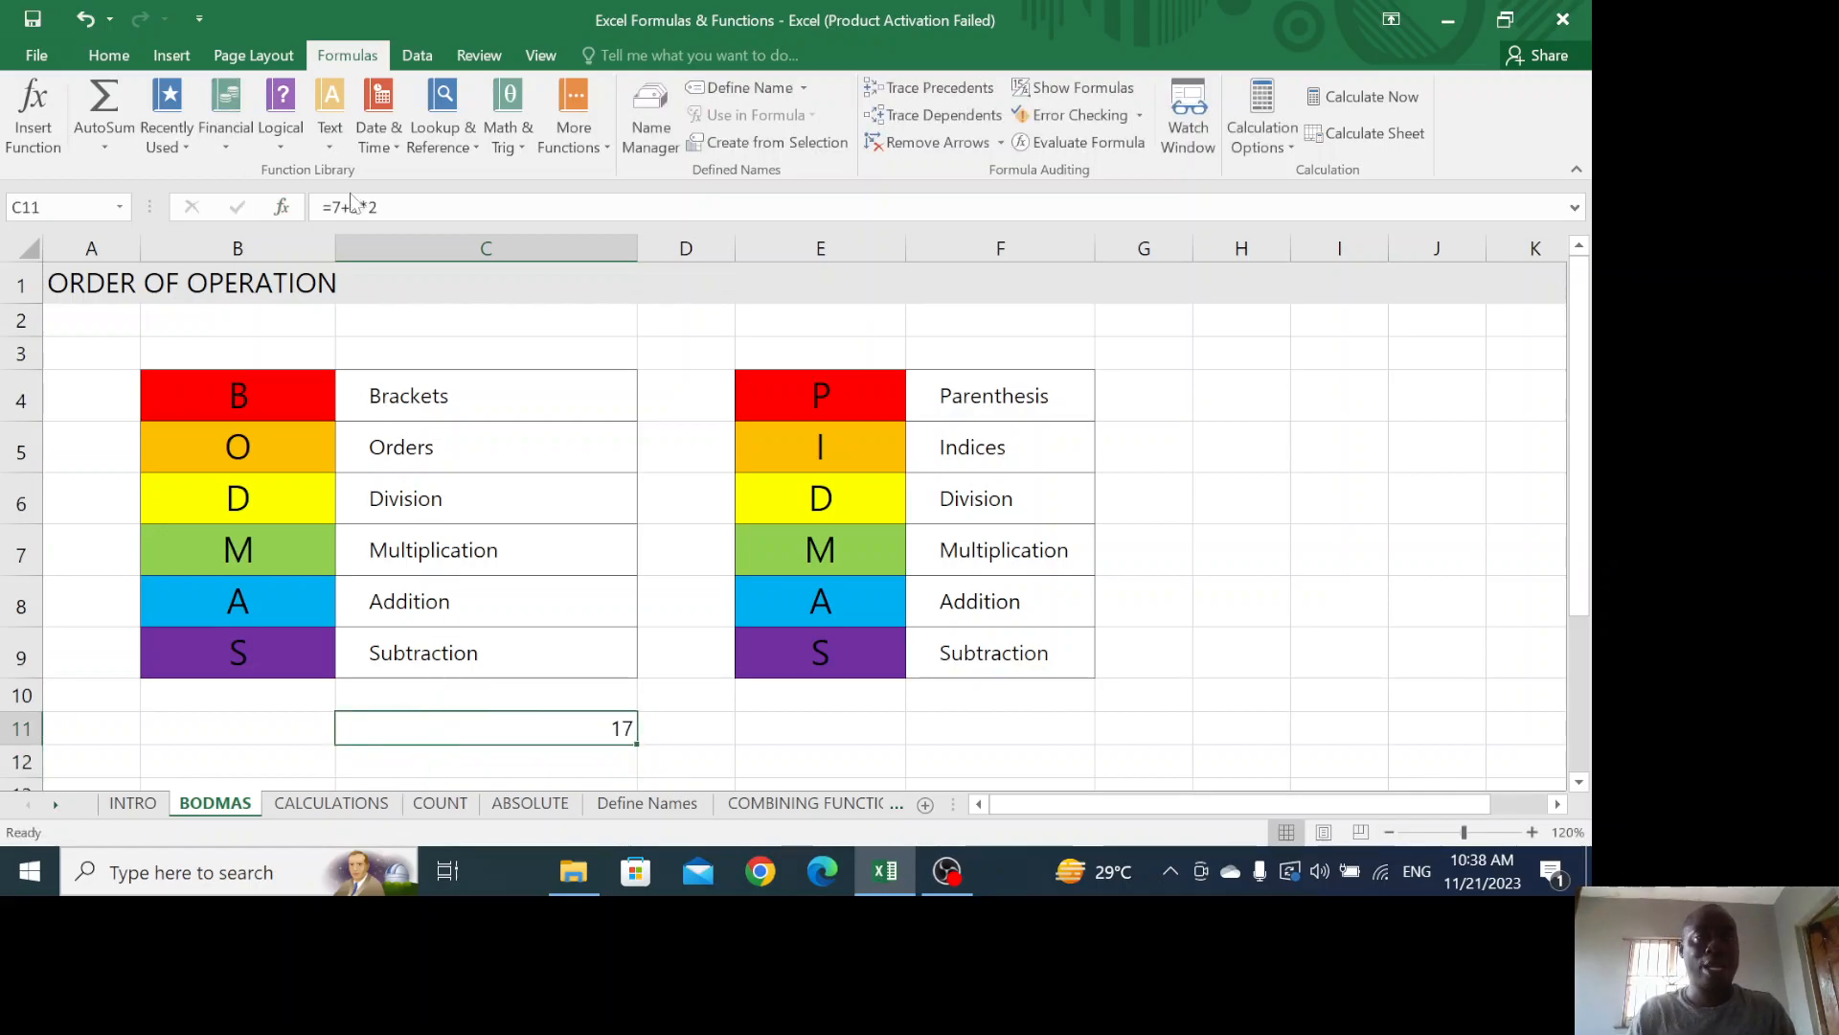
pyautogui.moveTo(349, 207); pyautogui.dragTo(379, 207)
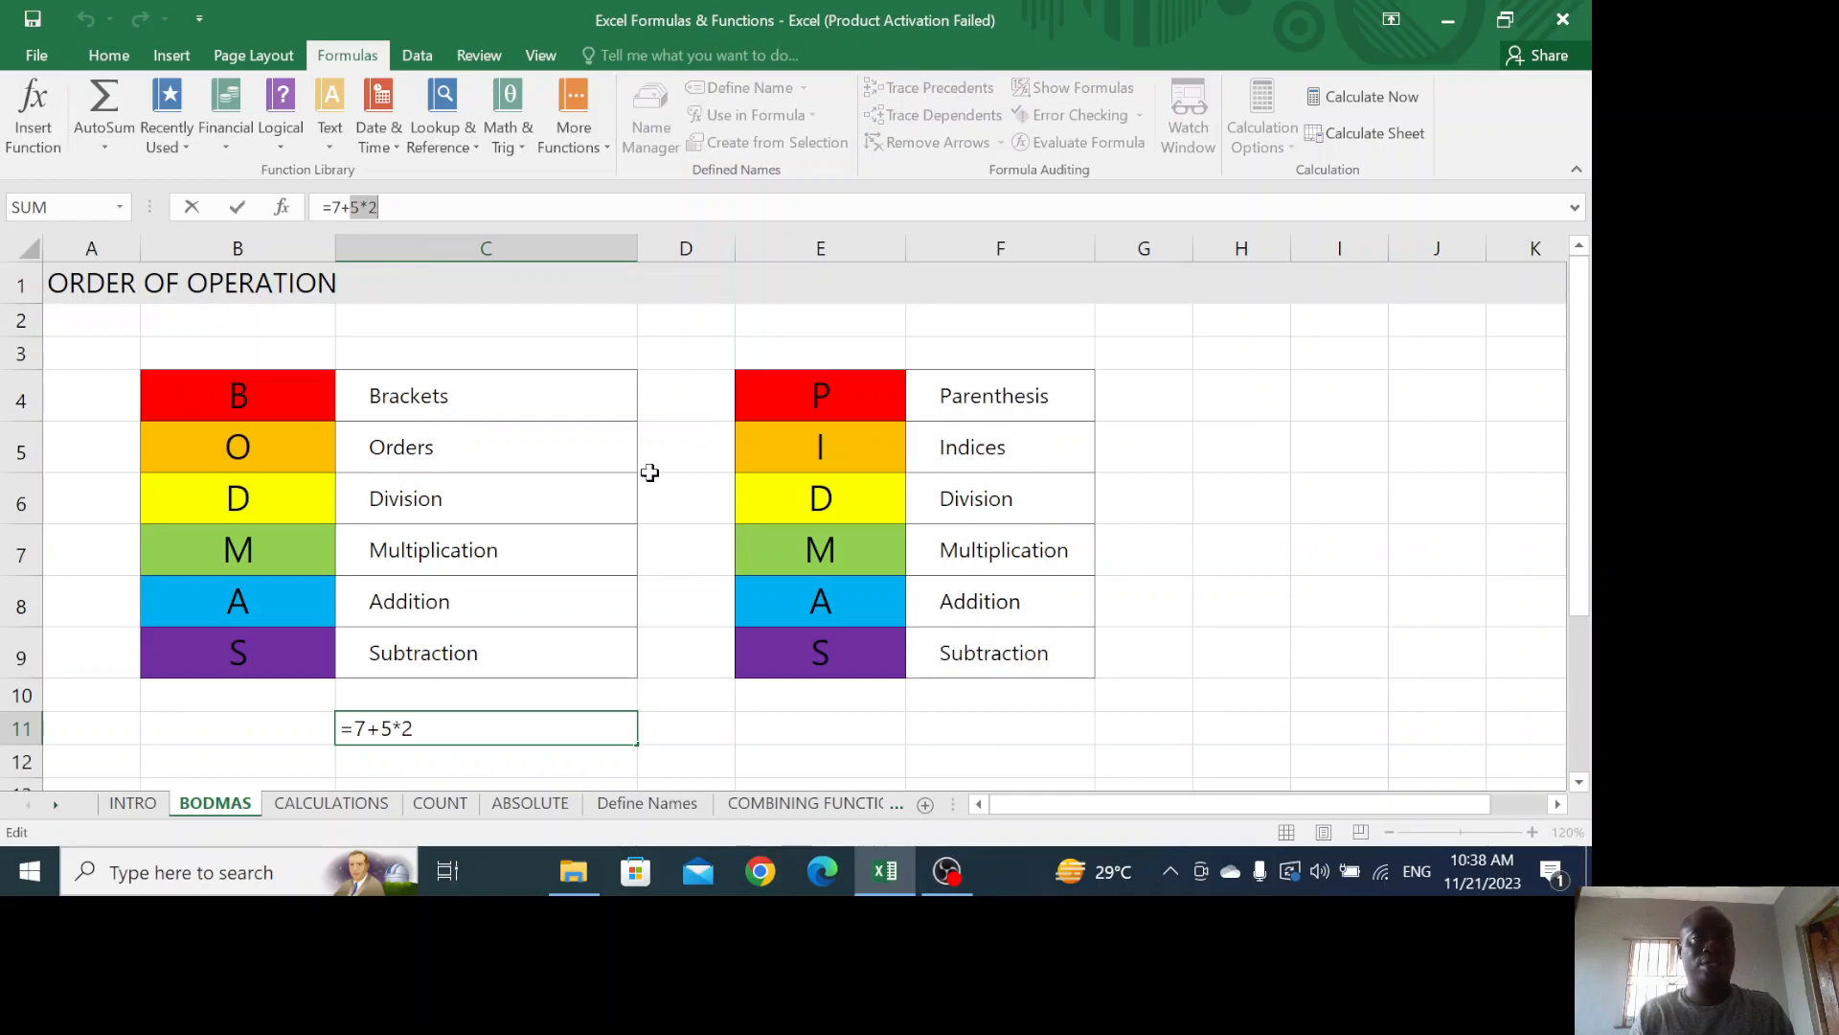
pyautogui.click(324, 207)
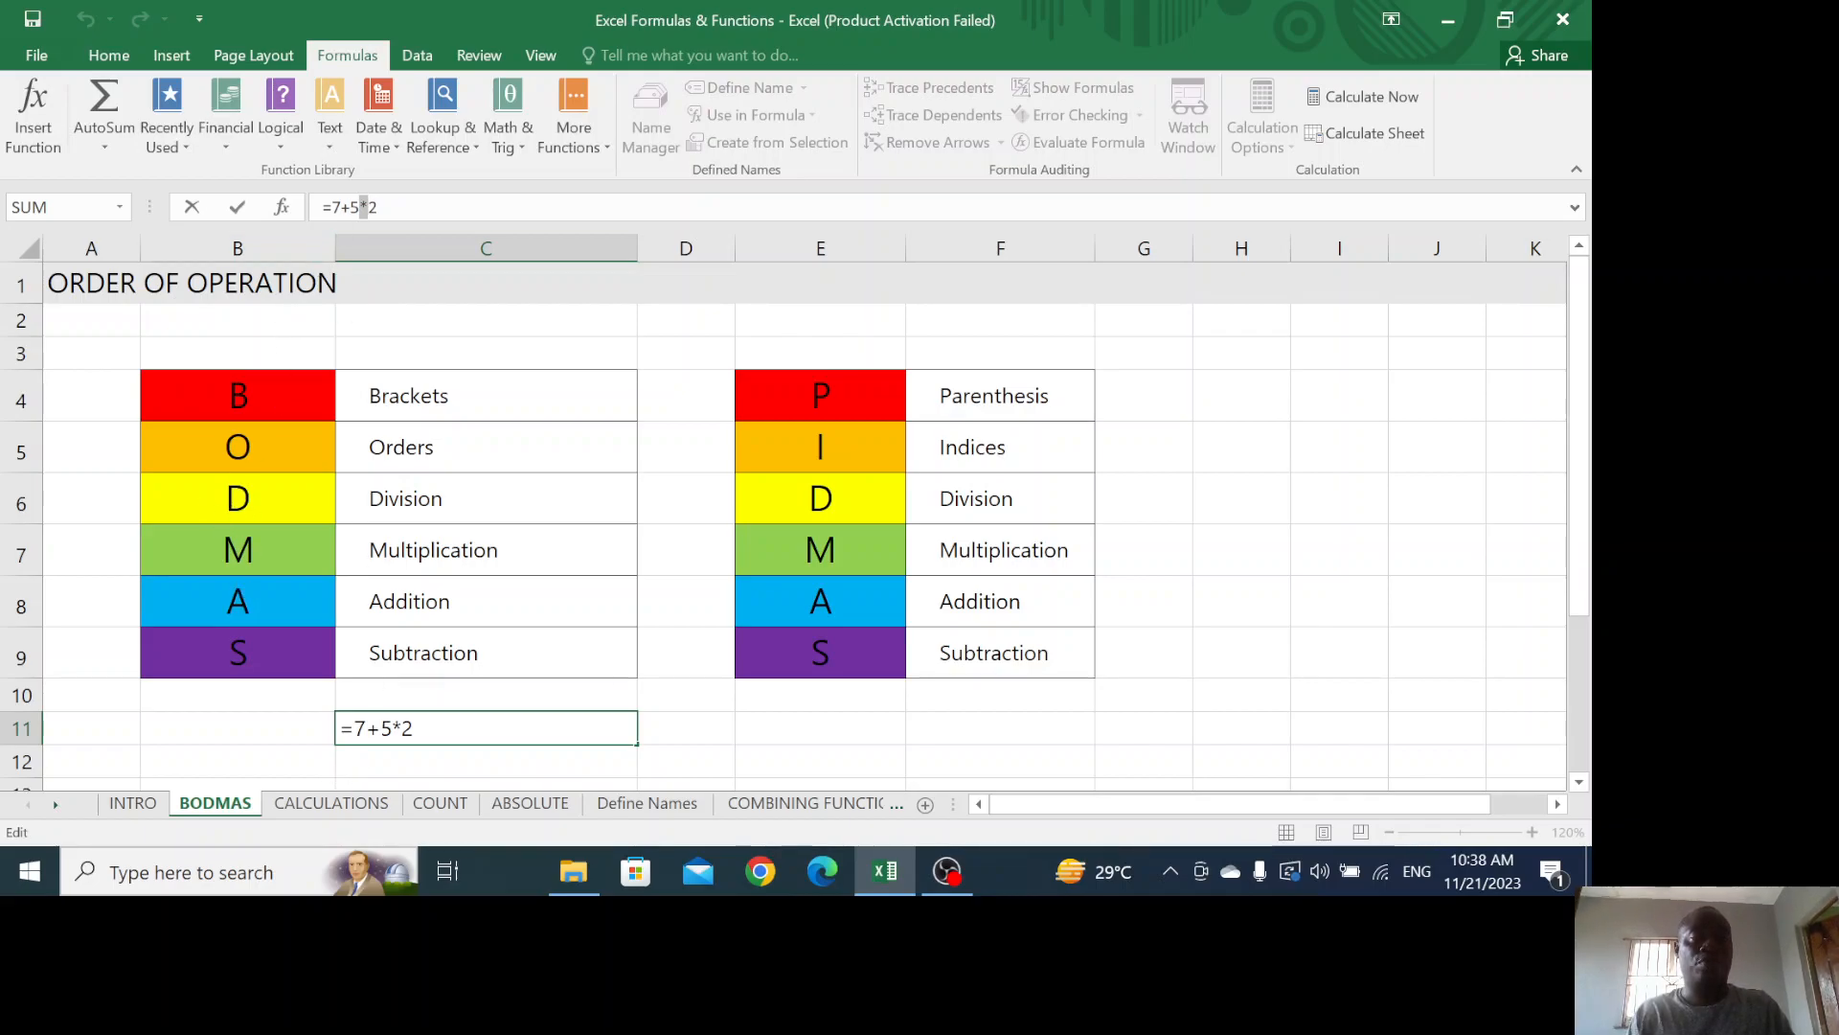
pyautogui.hotkey('shift', 'Right')
pyautogui.hotkey('shift', 'Right')
pyautogui.hotkey('shift', 'Right')
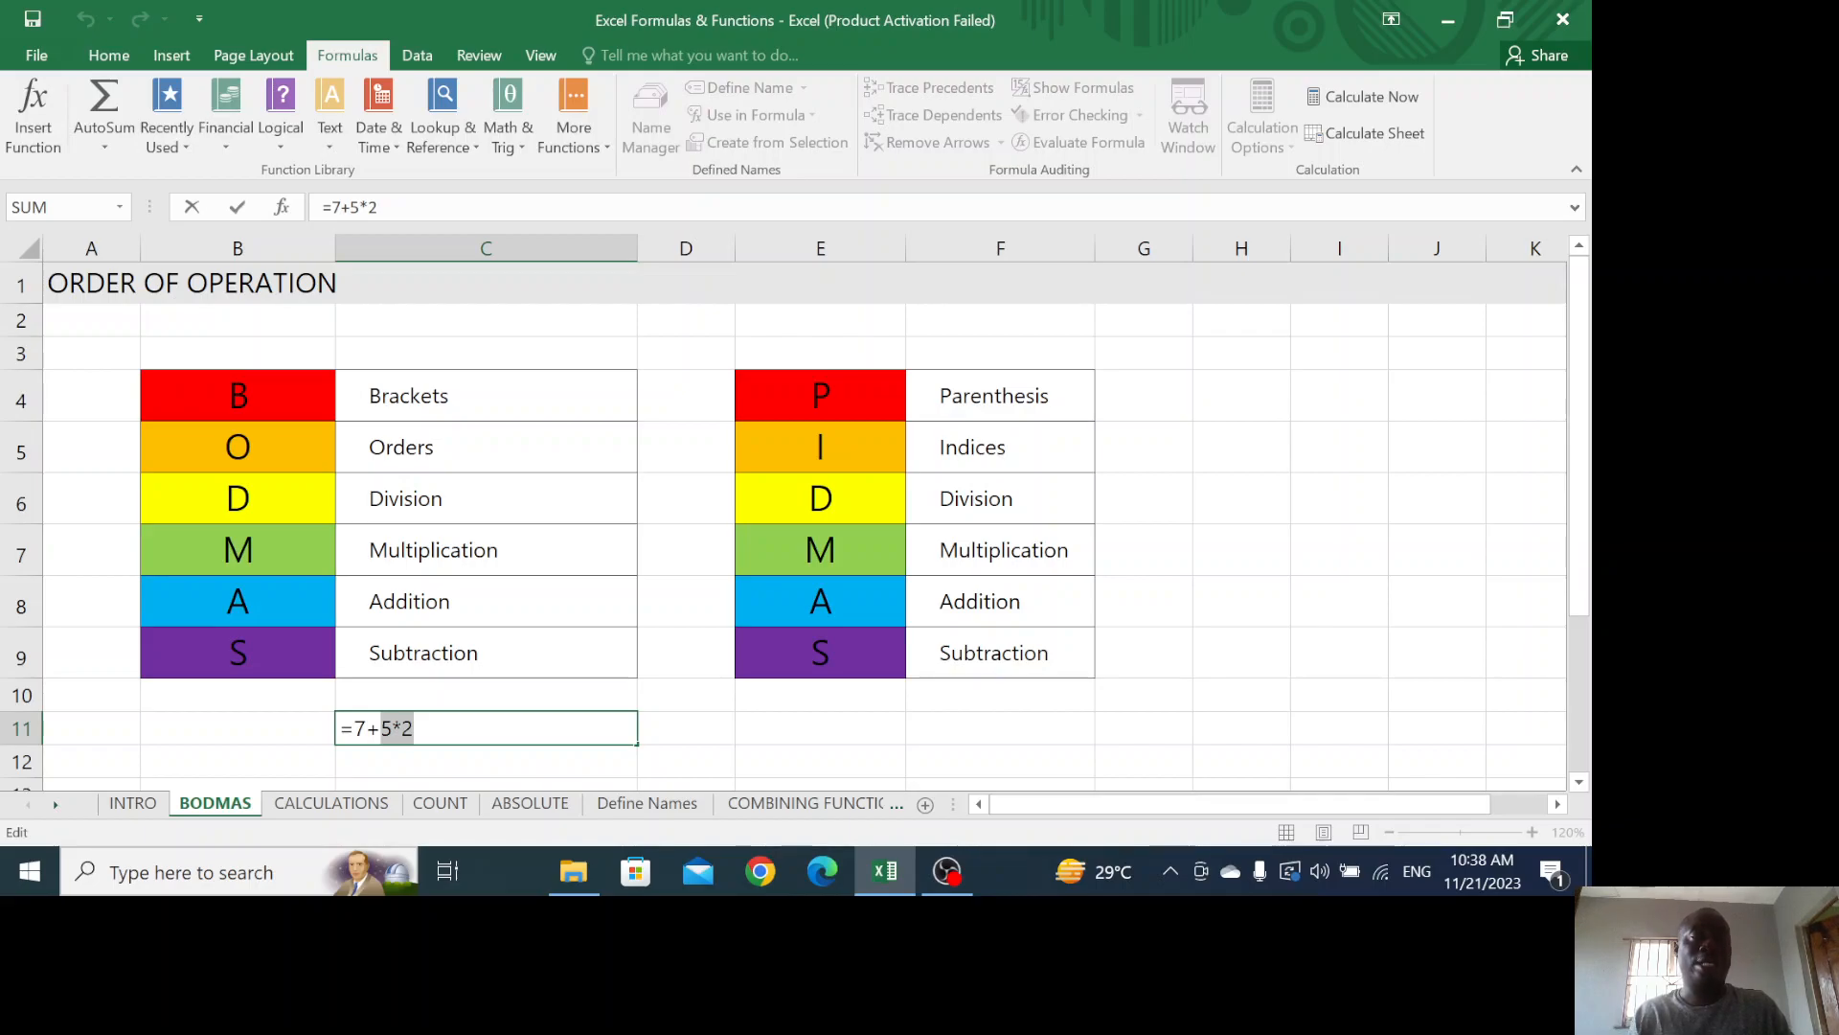
pyautogui.click(477, 758)
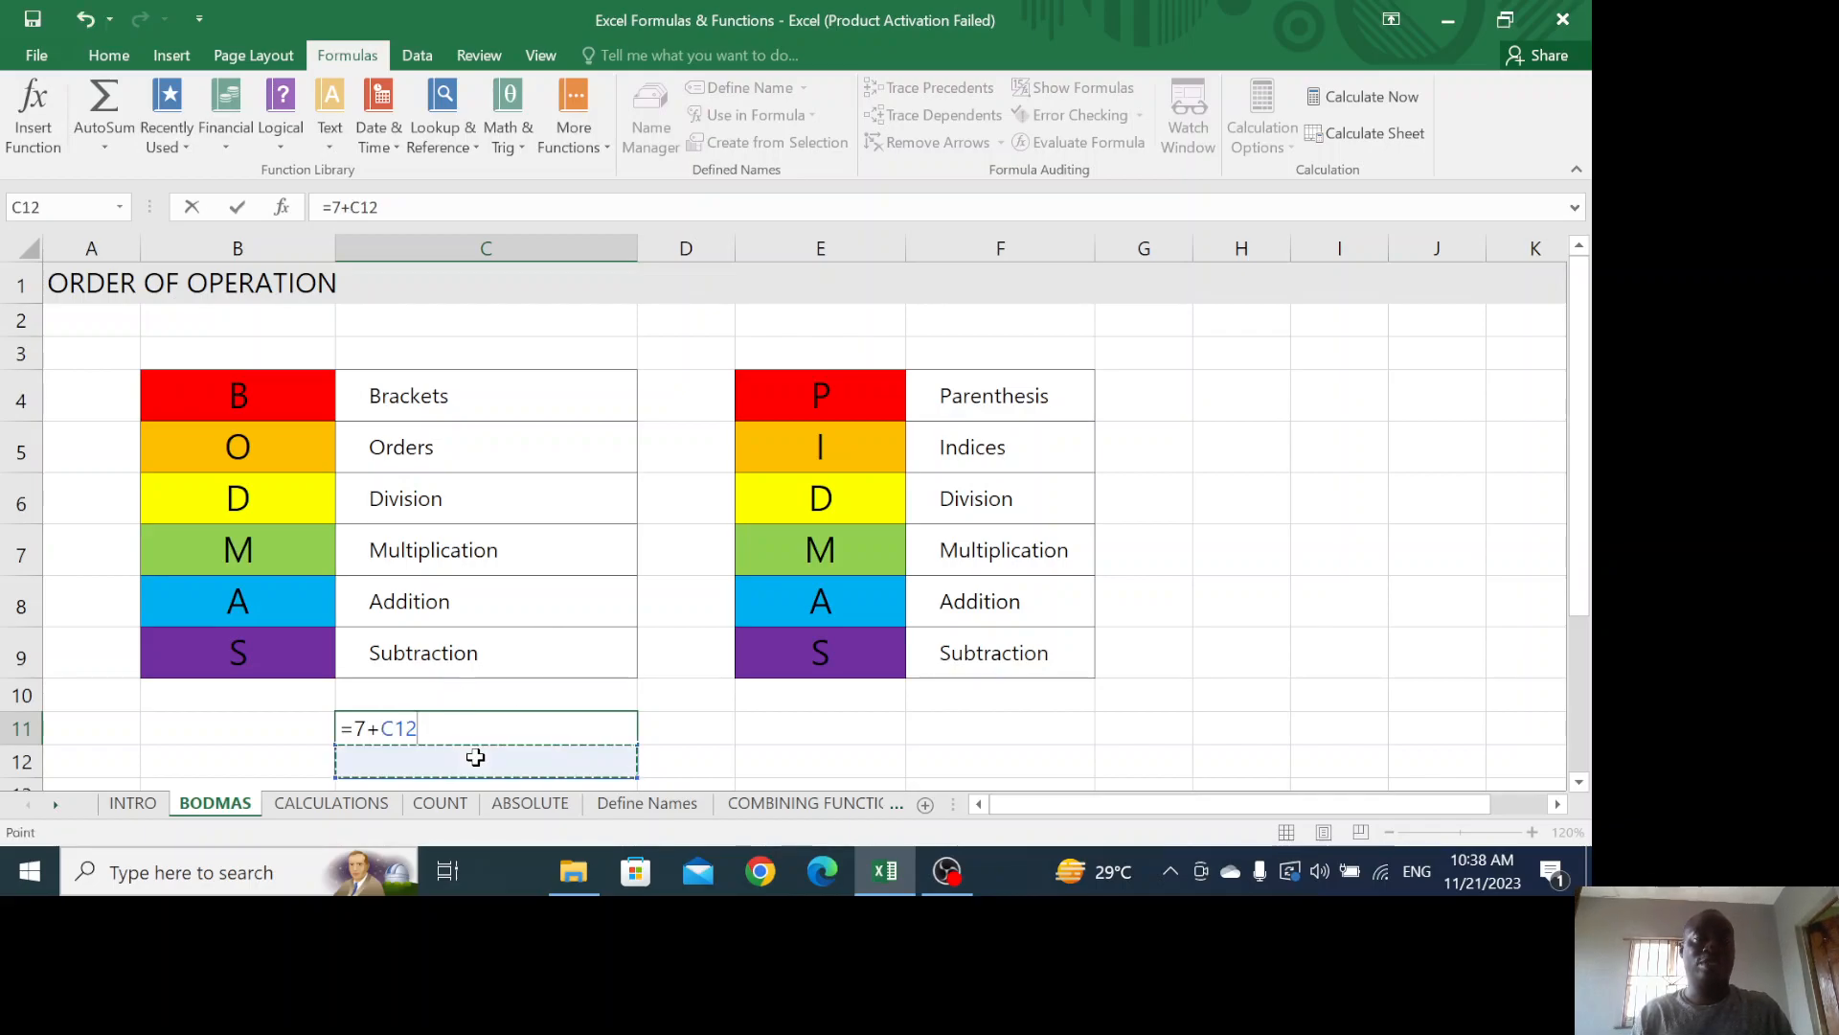
pyautogui.click(287, 736)
pyautogui.press('F2')
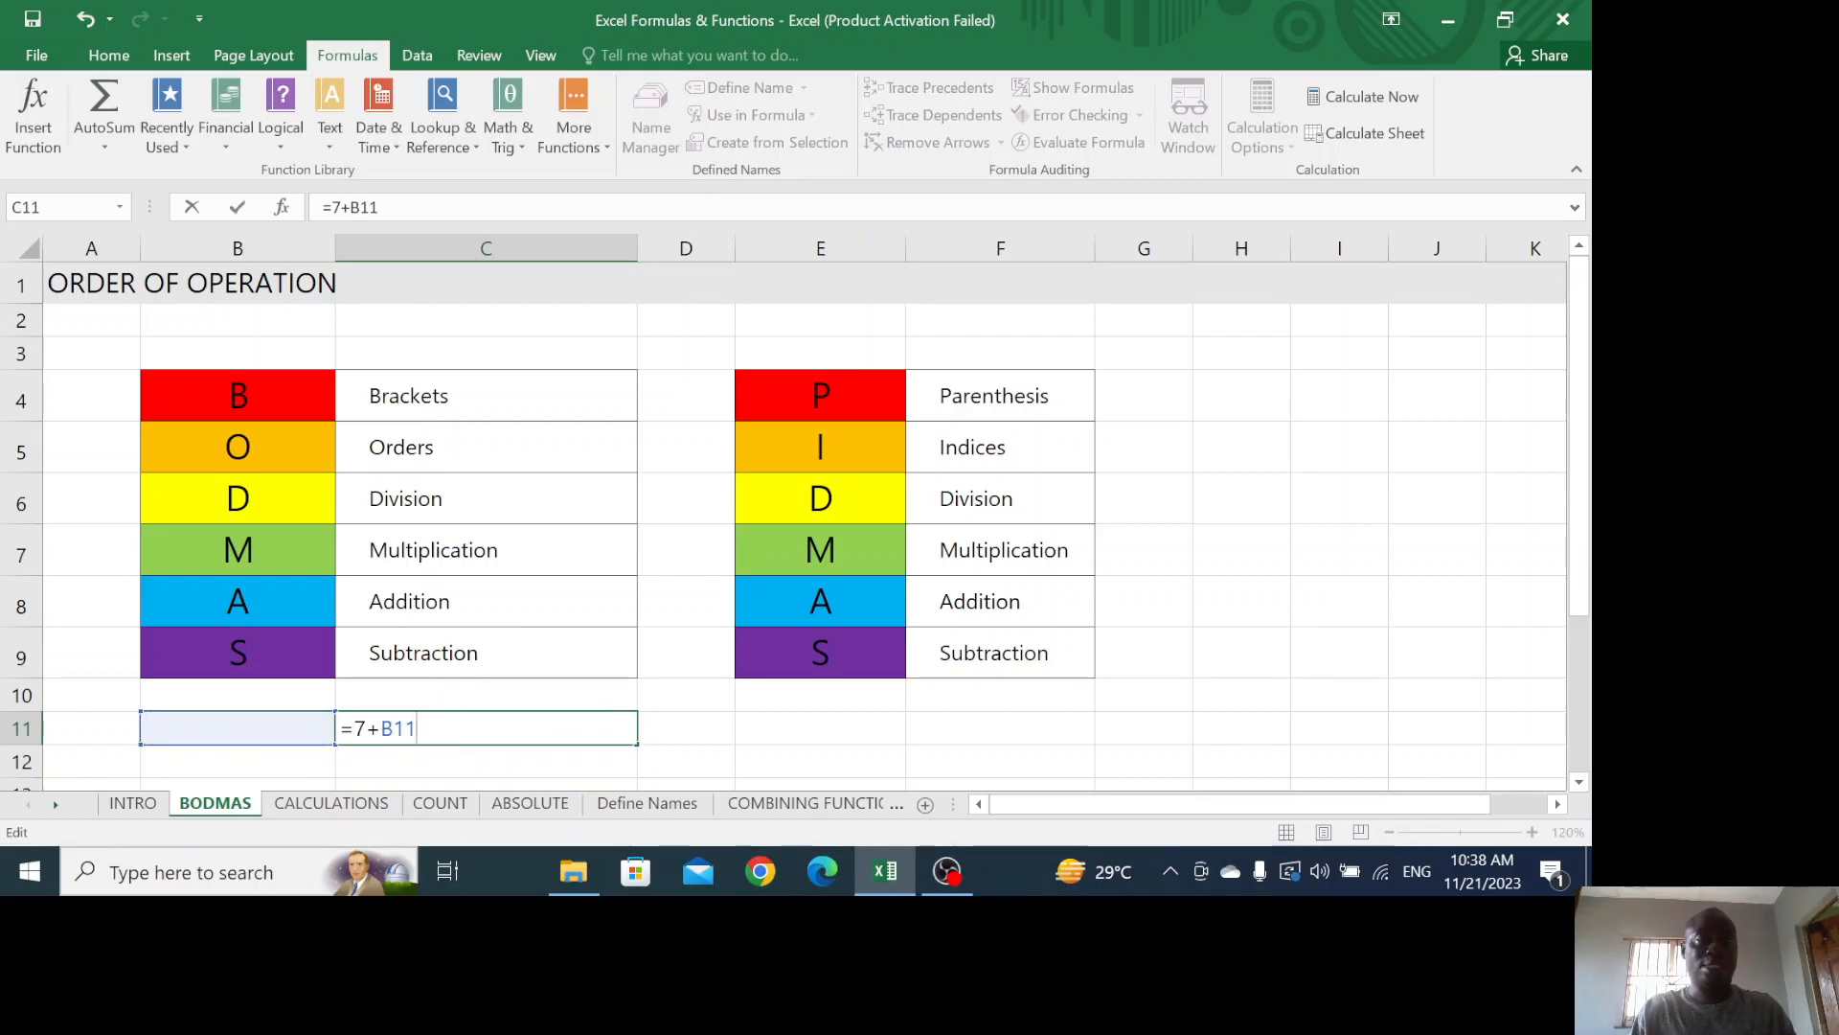
# Remove the stray B11 reference from the formula in C11 and complete it as =7+5*2
pyautogui.press('BackSpace')
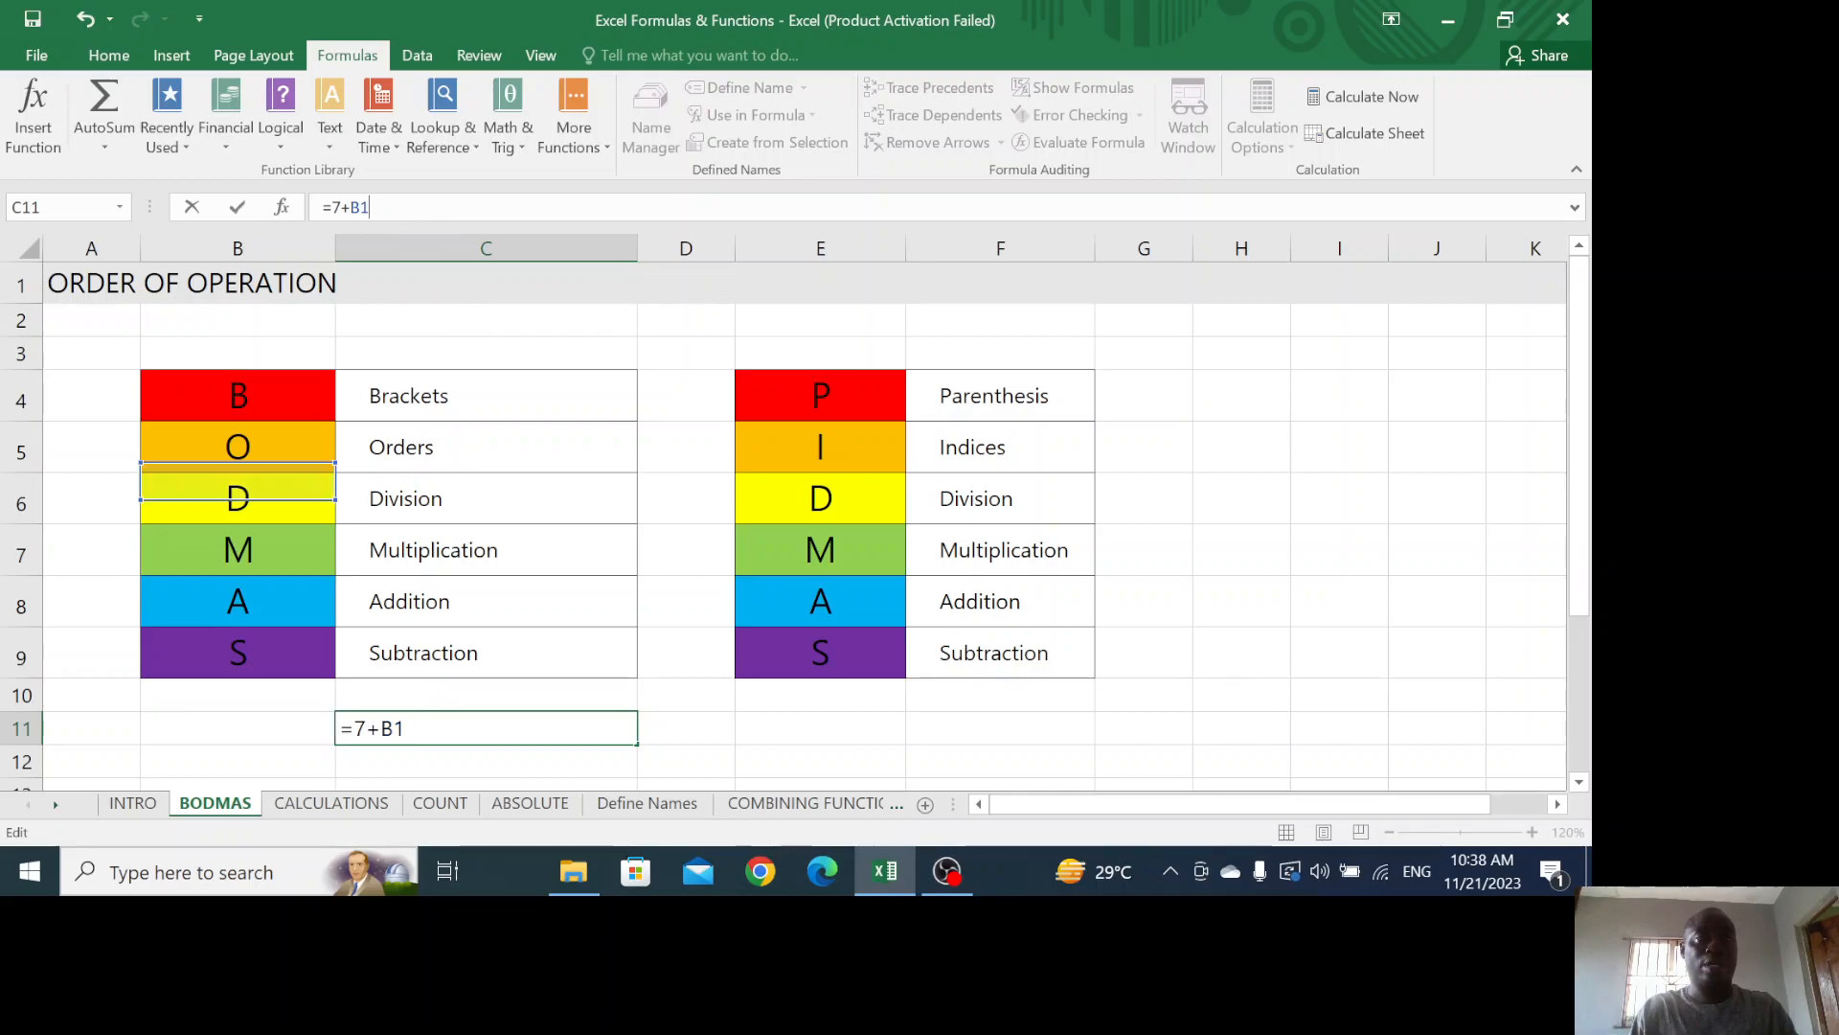
pyautogui.press('BackSpace')
pyautogui.press('BackSpace')
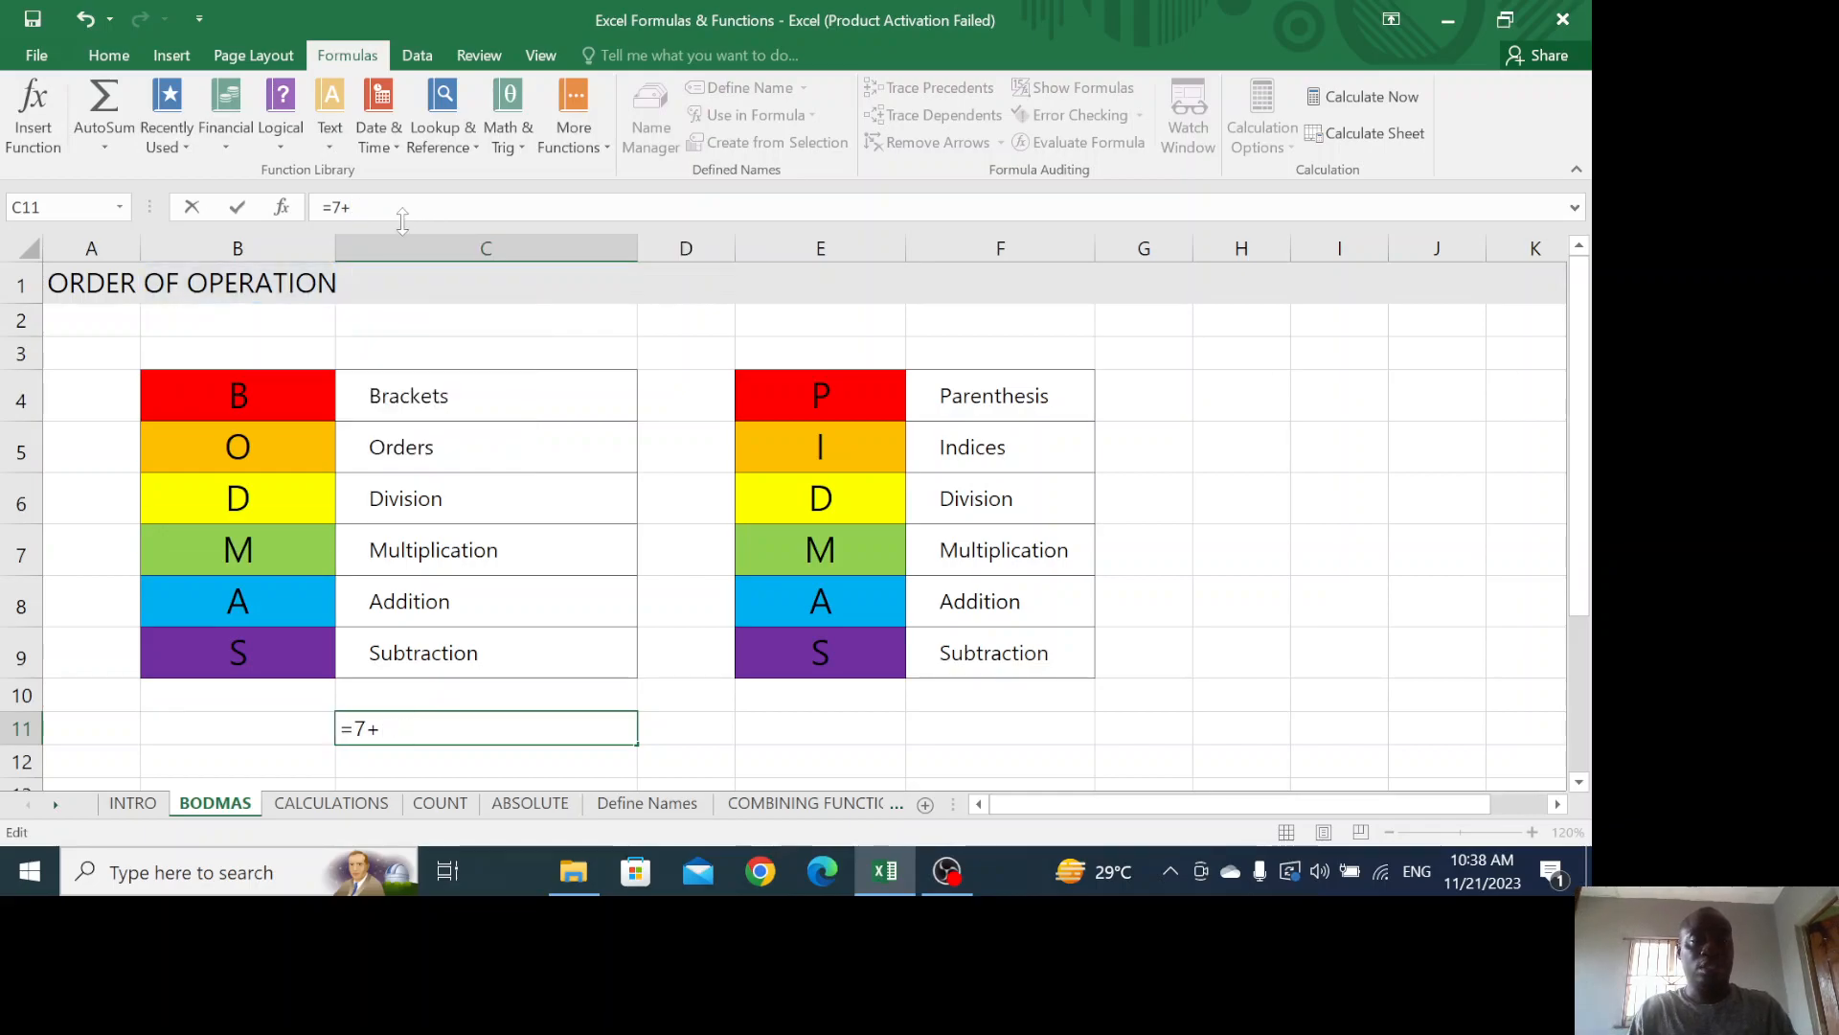
pyautogui.write('5')
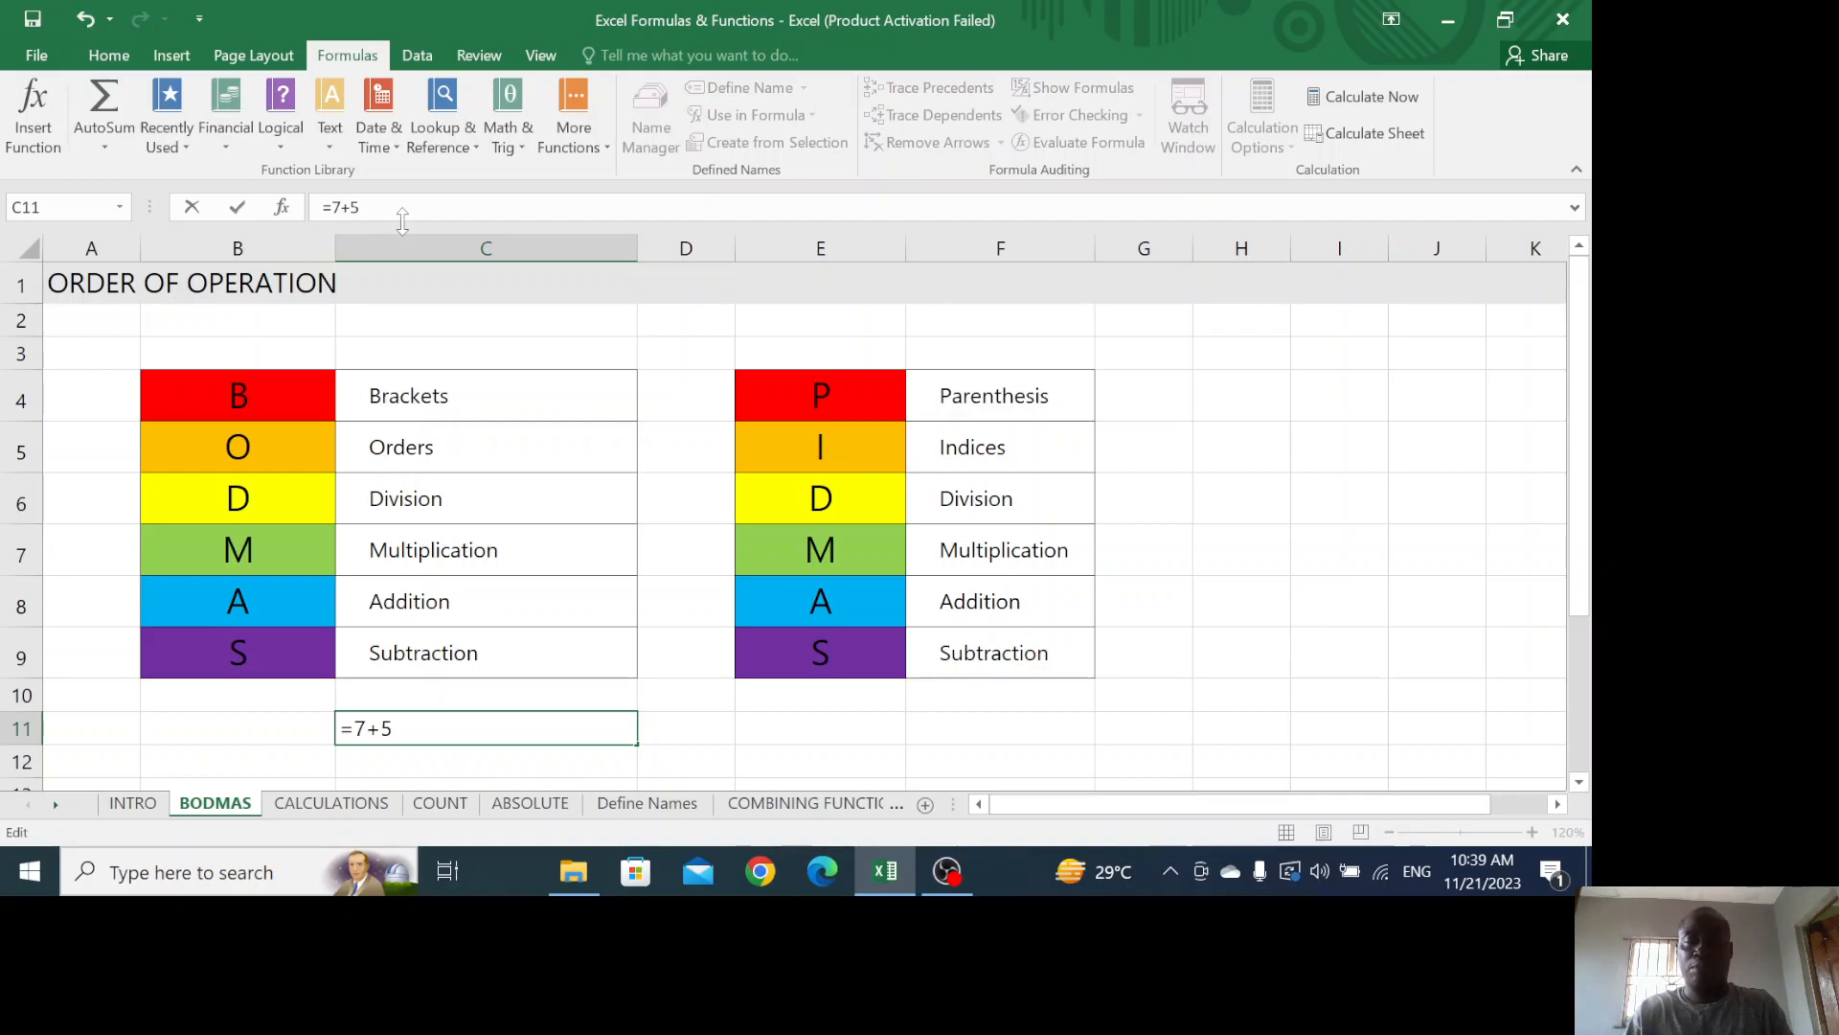
pyautogui.write('*2')
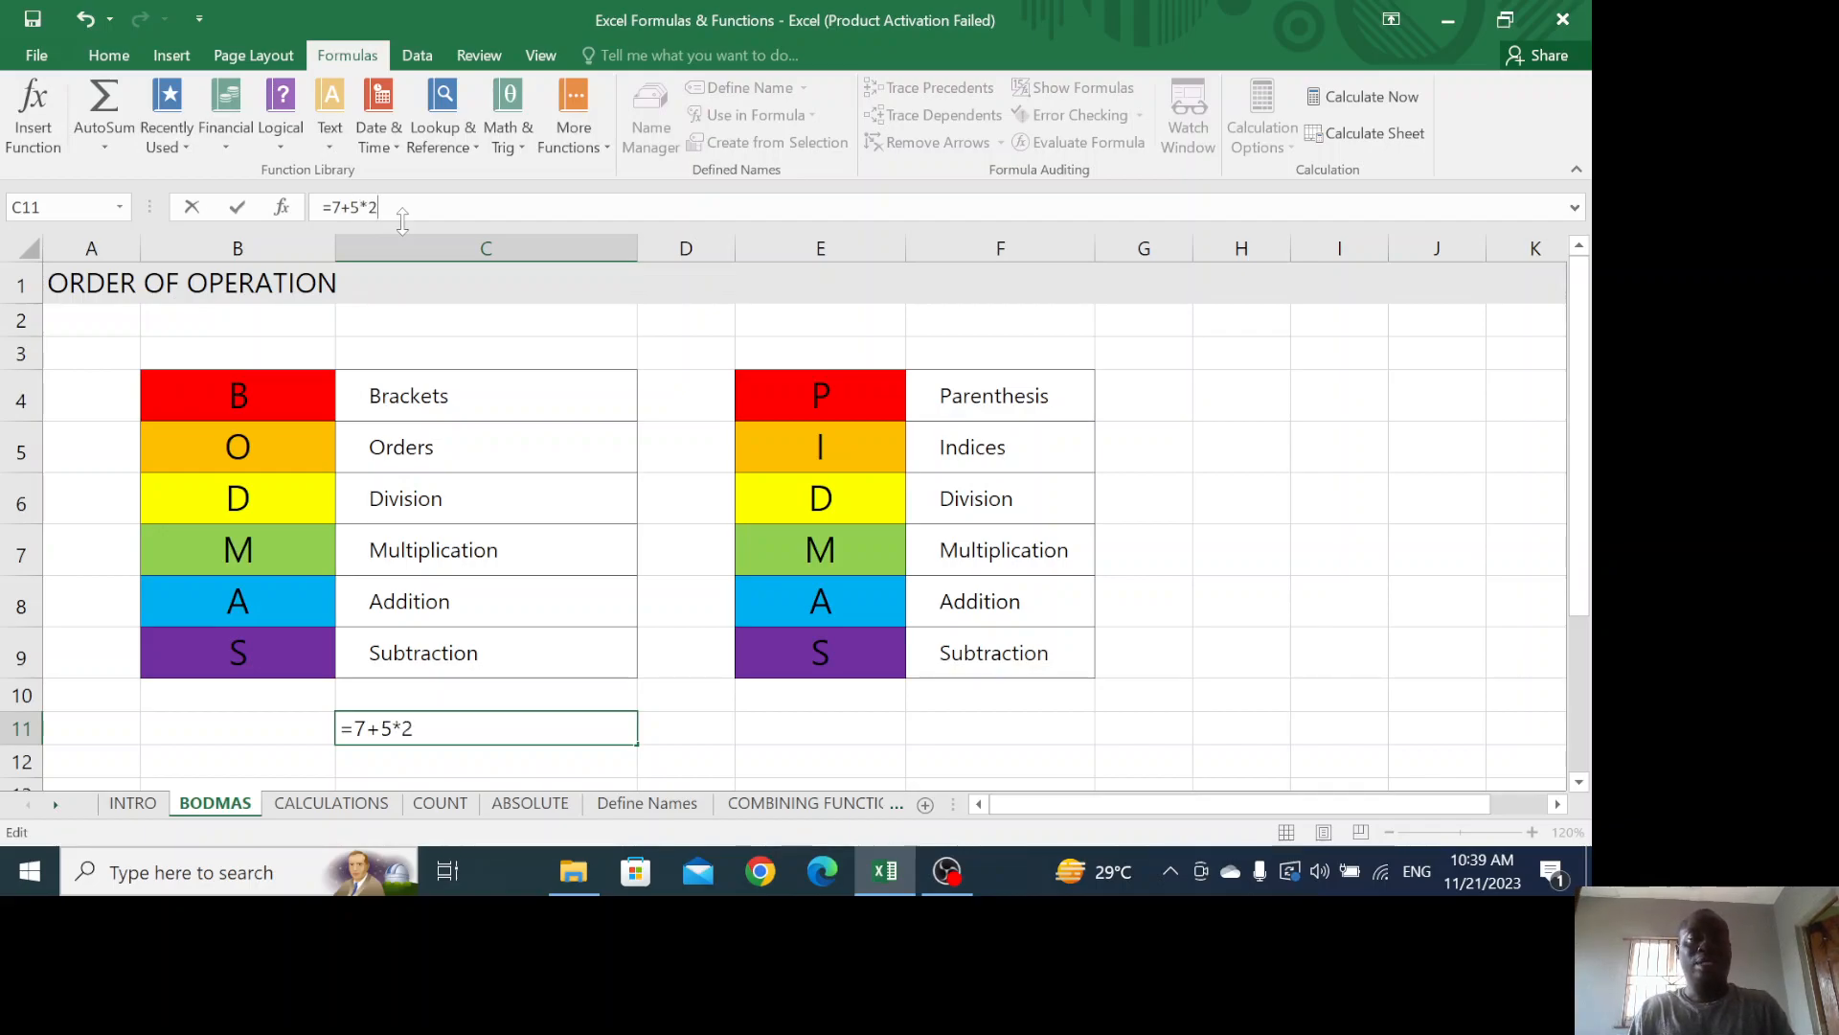
pyautogui.press('Return')
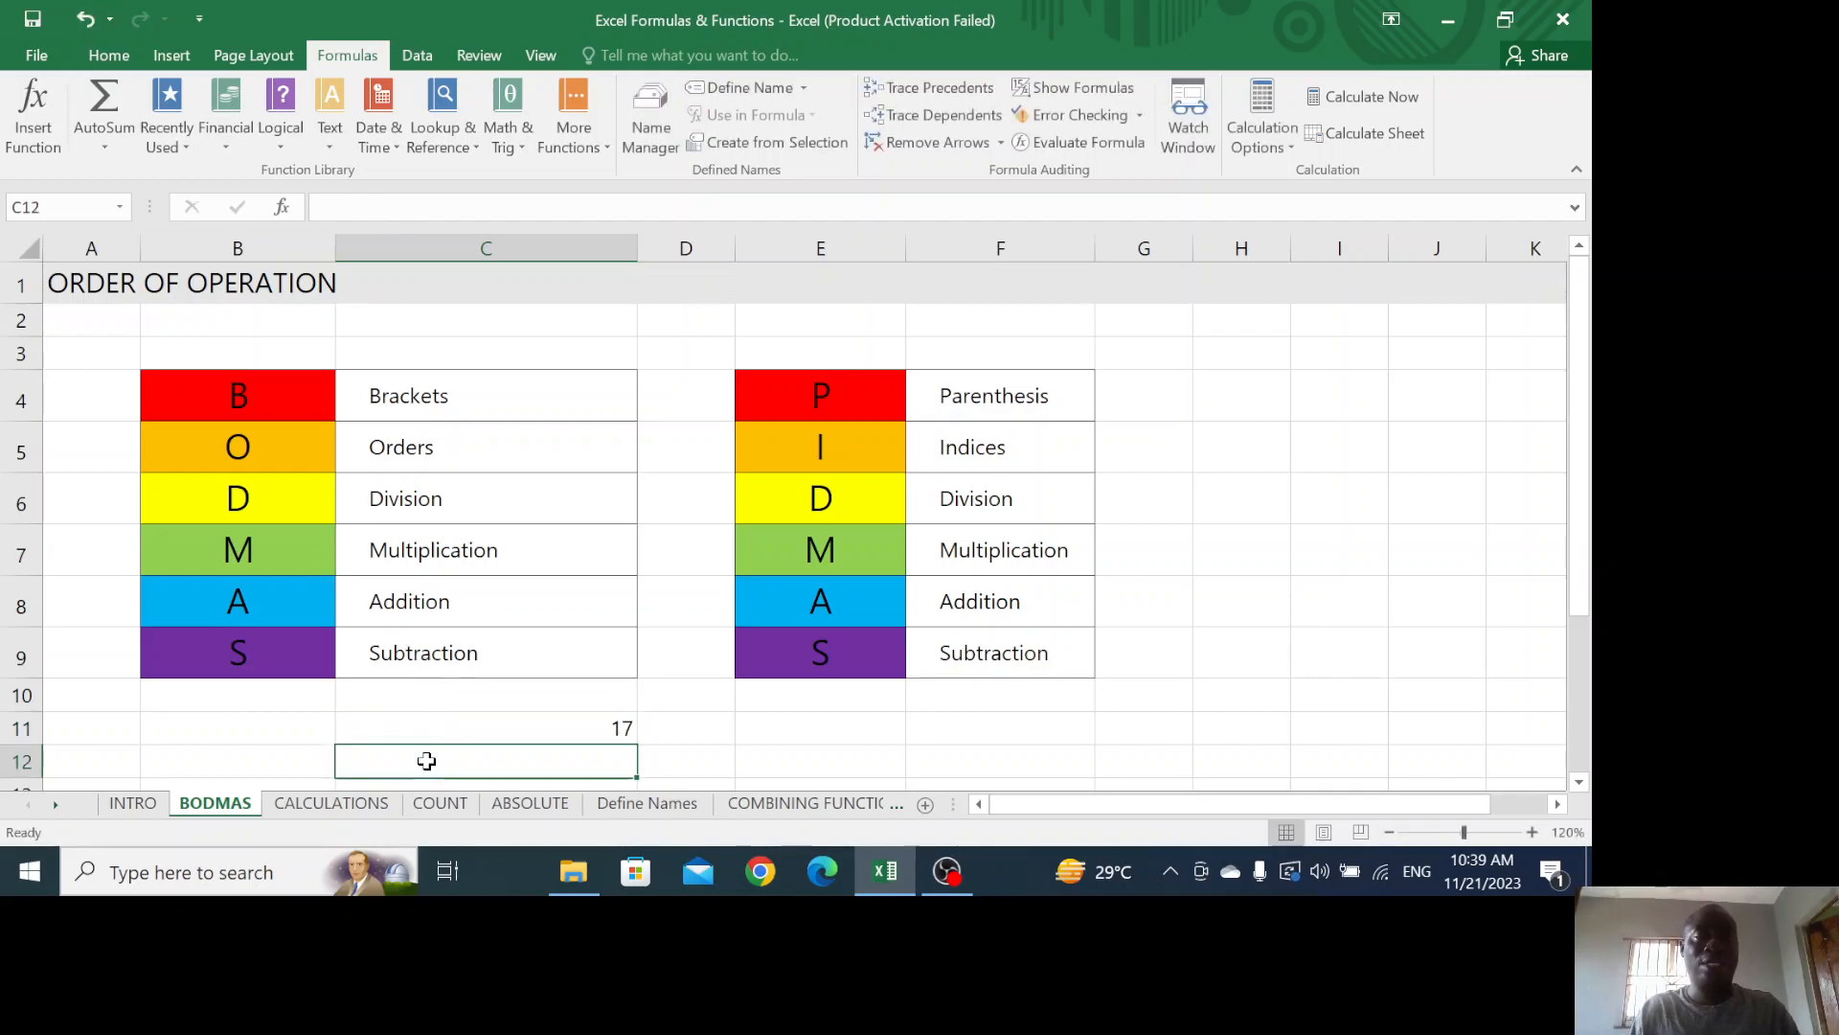
# Enter the formula =(7+5)*2 in C12, with brackets around the addition
pyautogui.write('=')
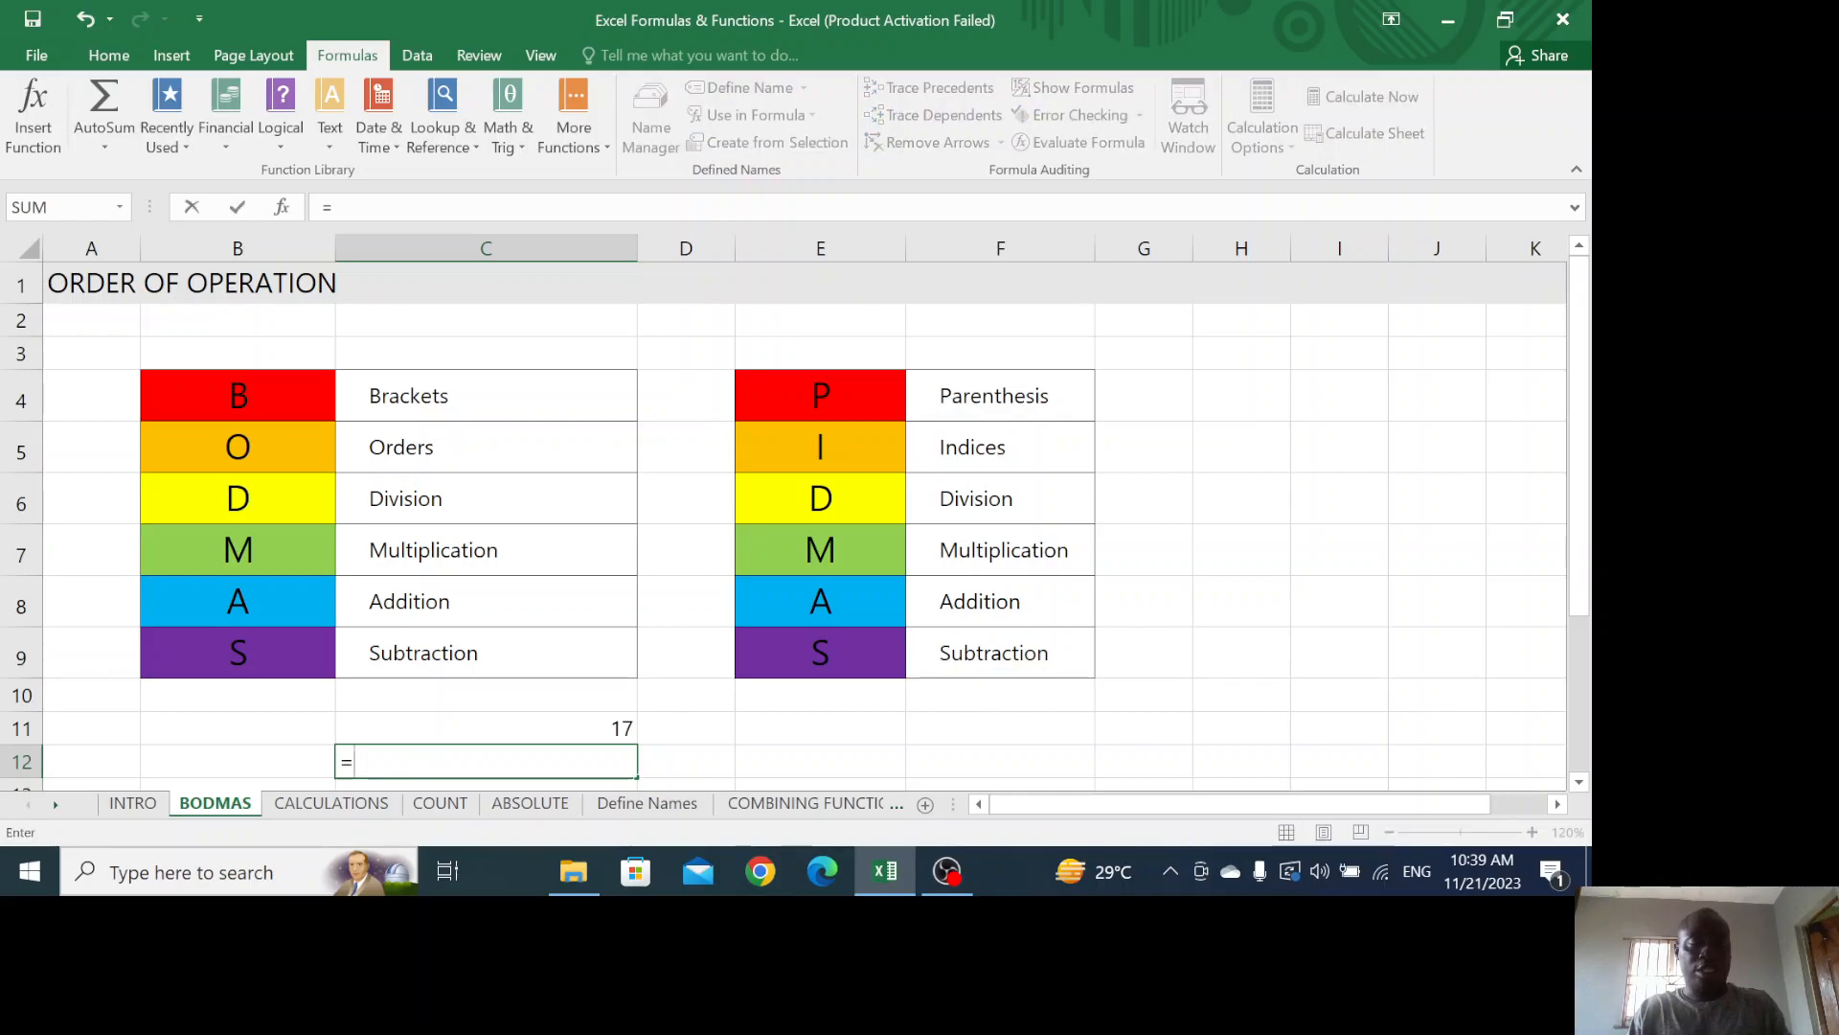
pyautogui.write('5')
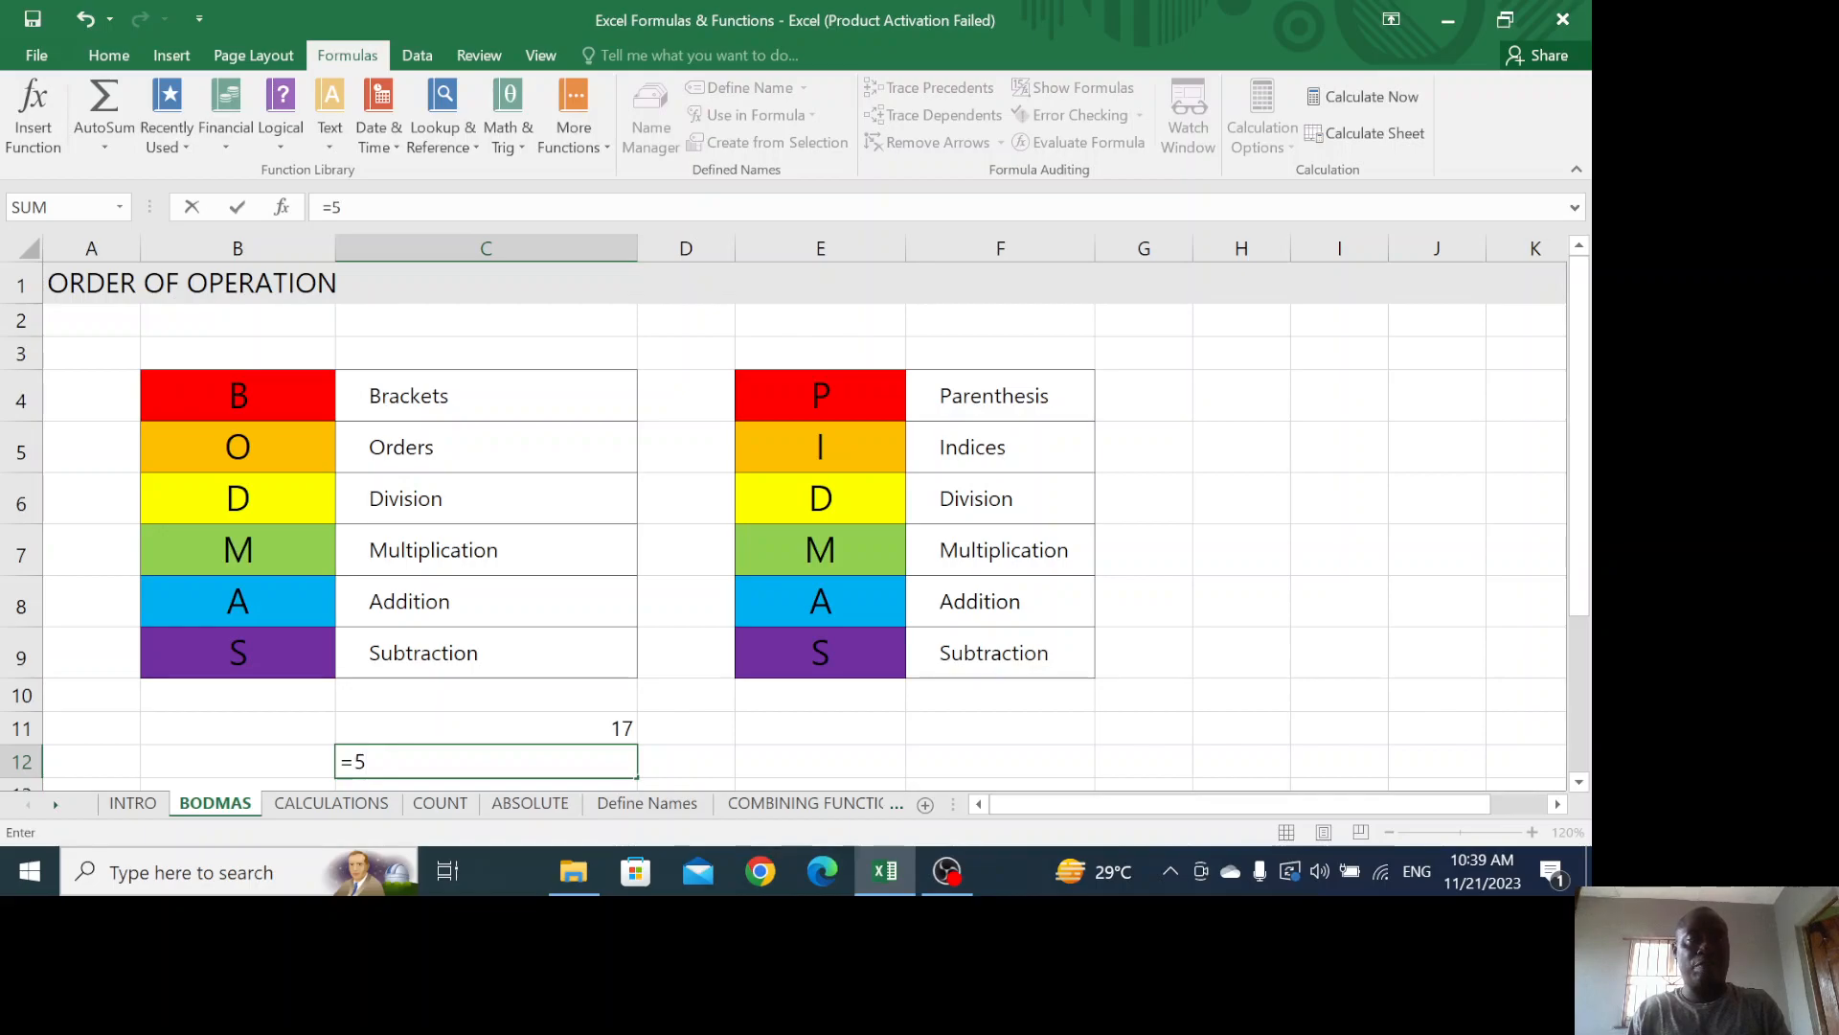
pyautogui.press('BackSpace')
pyautogui.write('7')
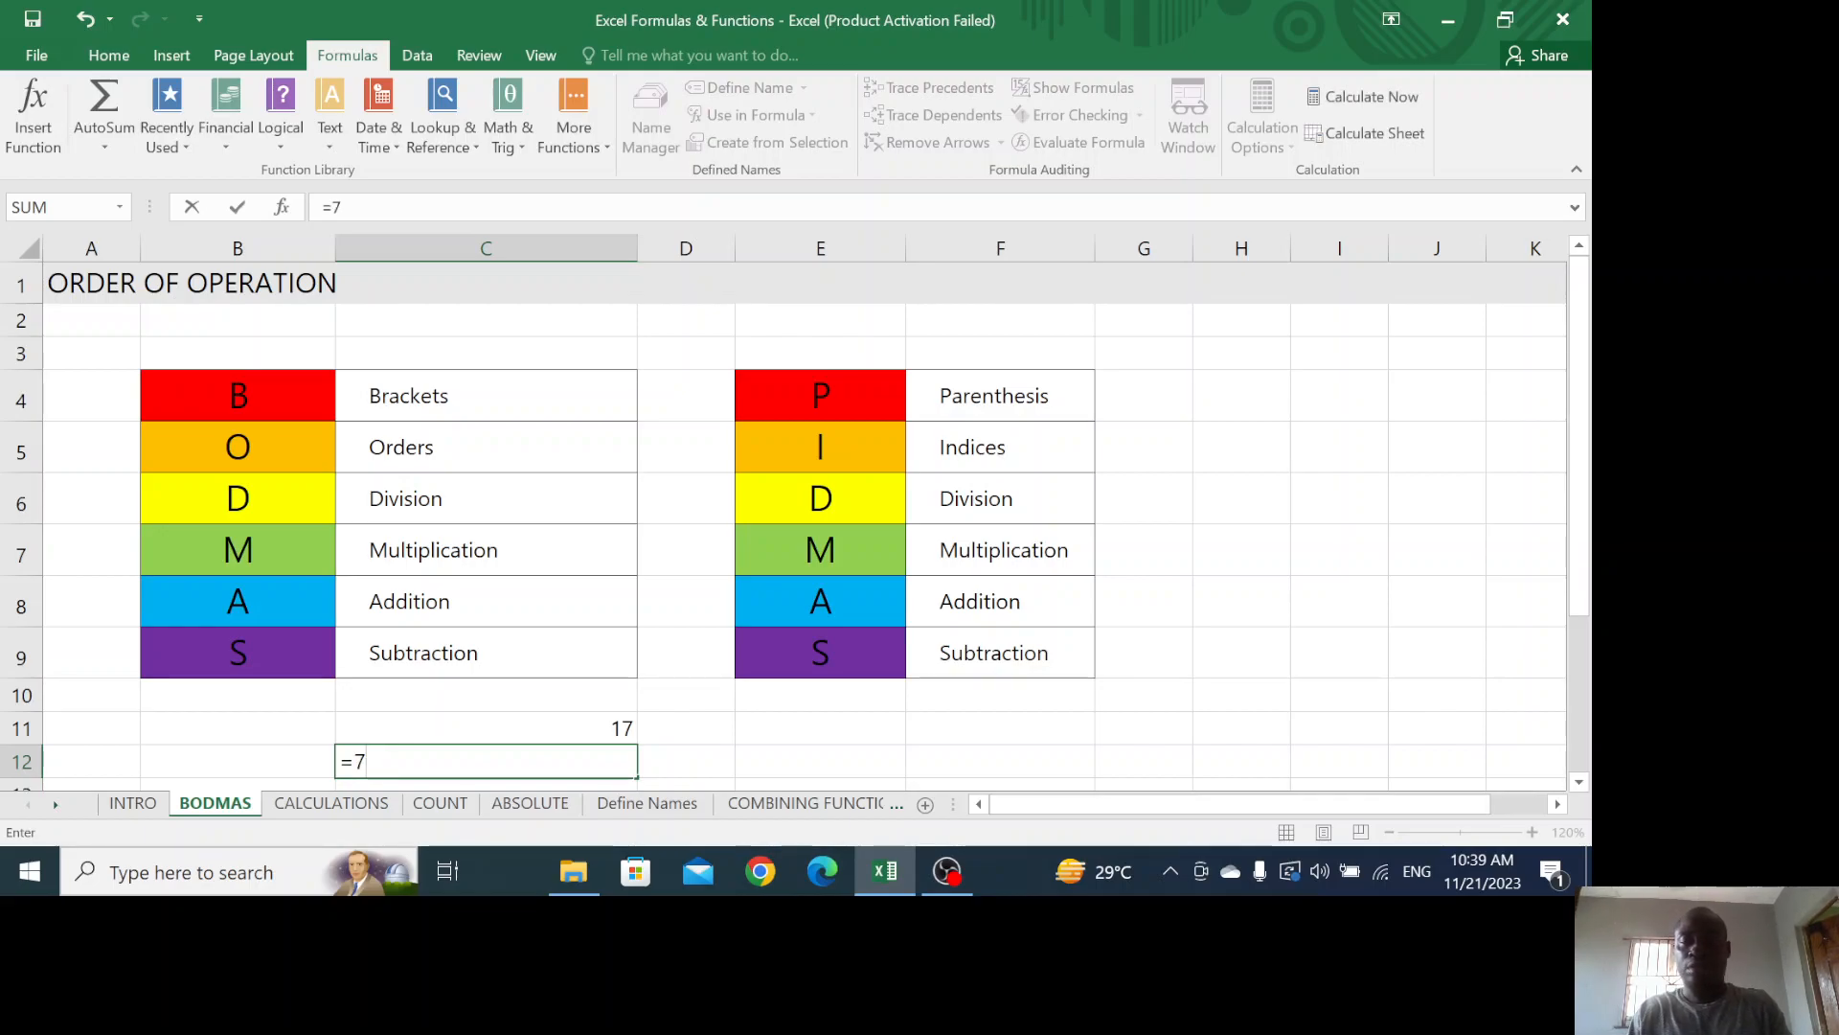
pyautogui.write('+')
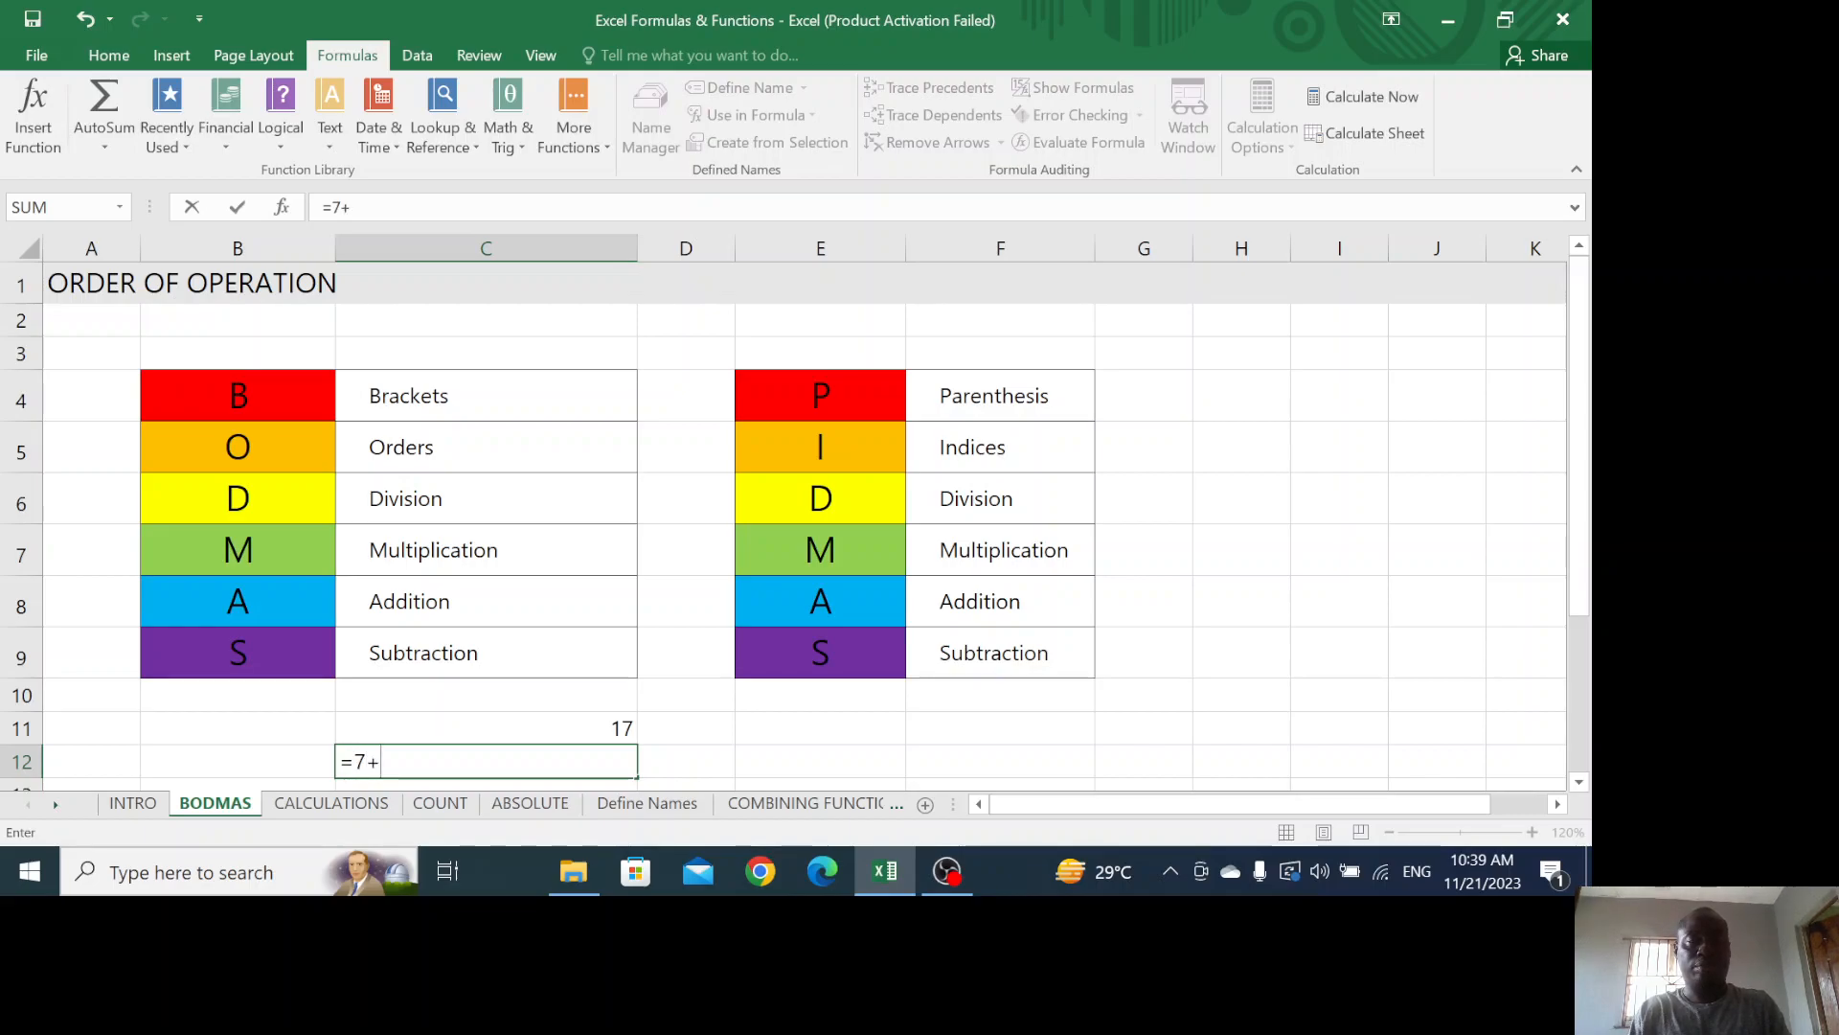
pyautogui.write('5')
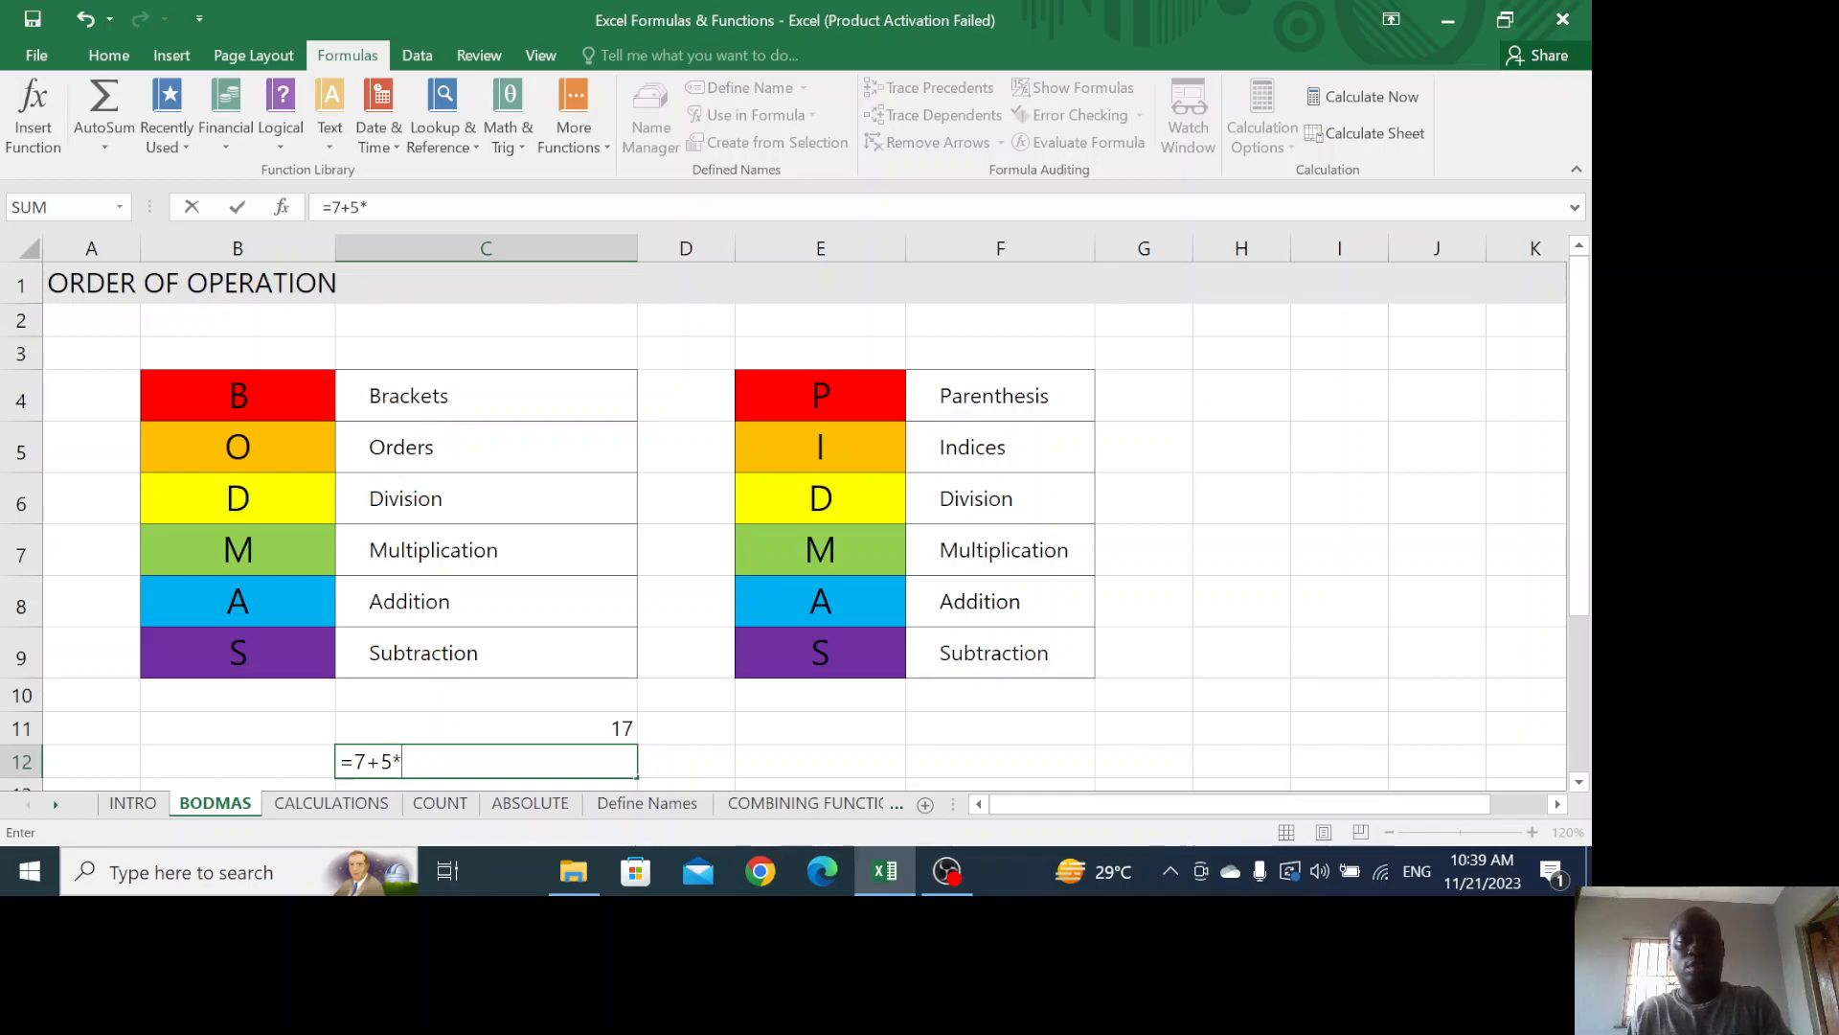
pyautogui.write('*2')
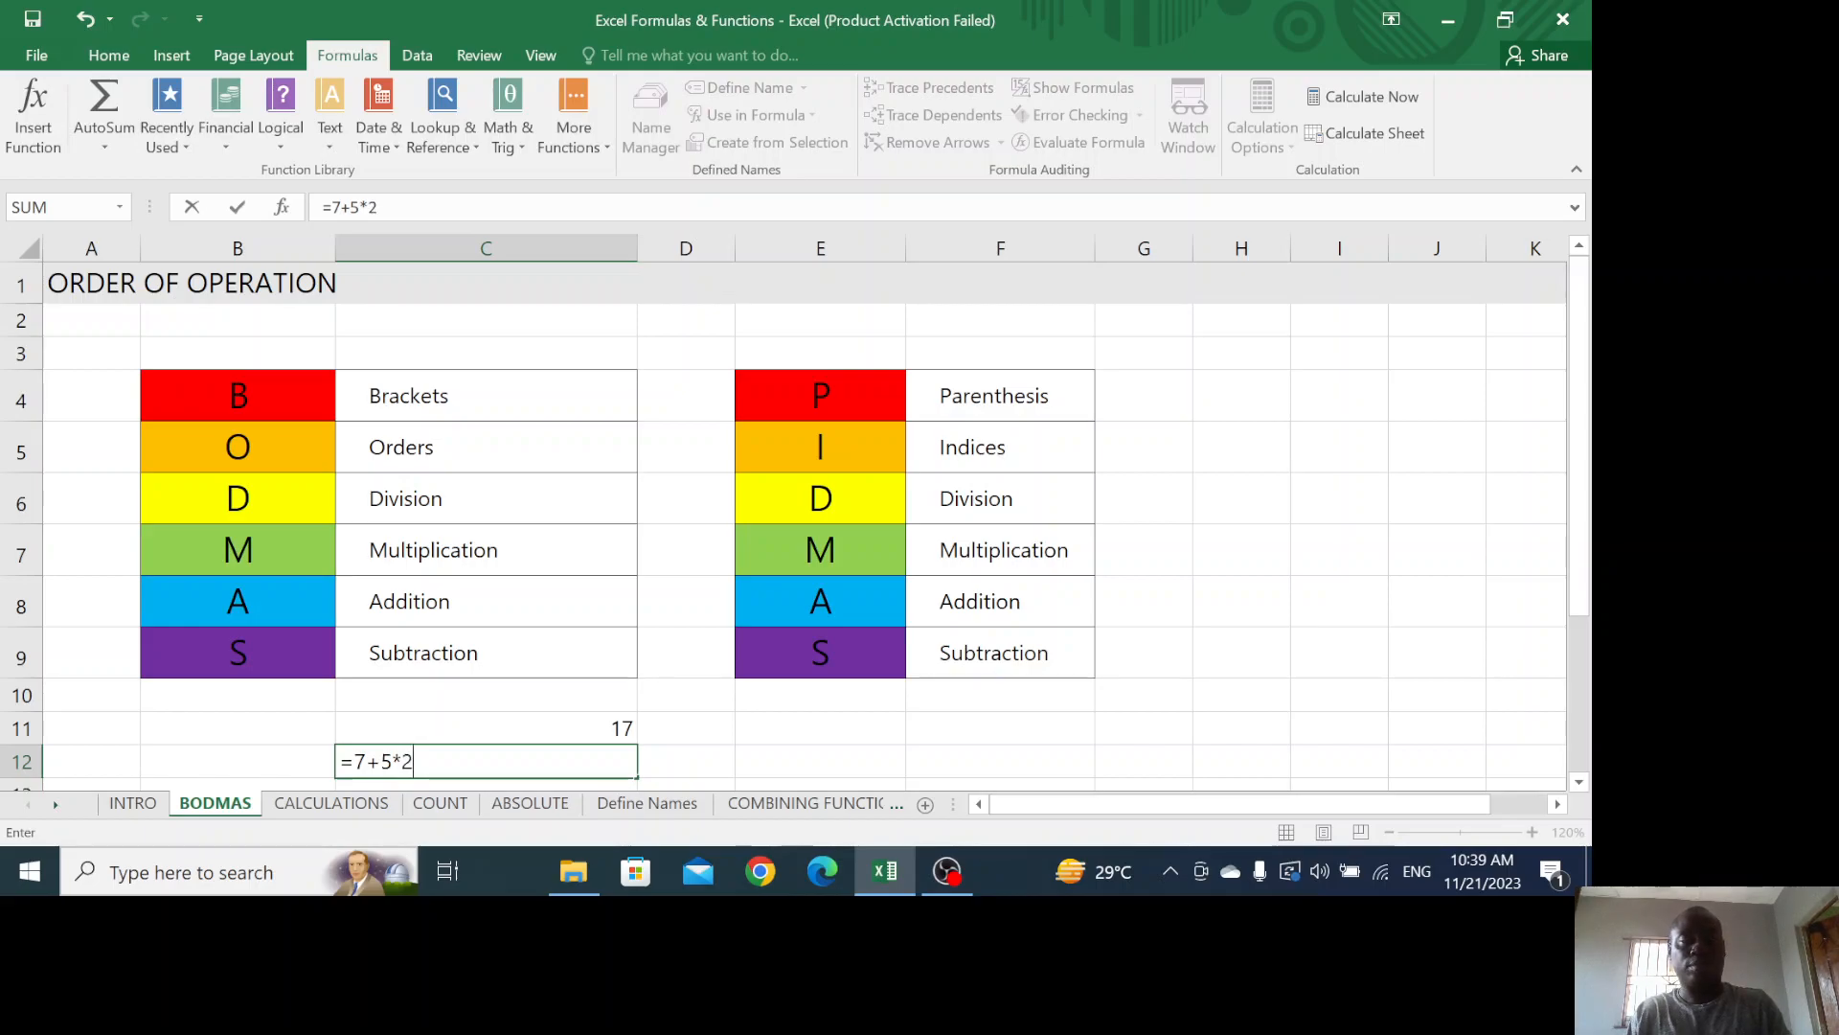
pyautogui.click(392, 762)
pyautogui.write(')')
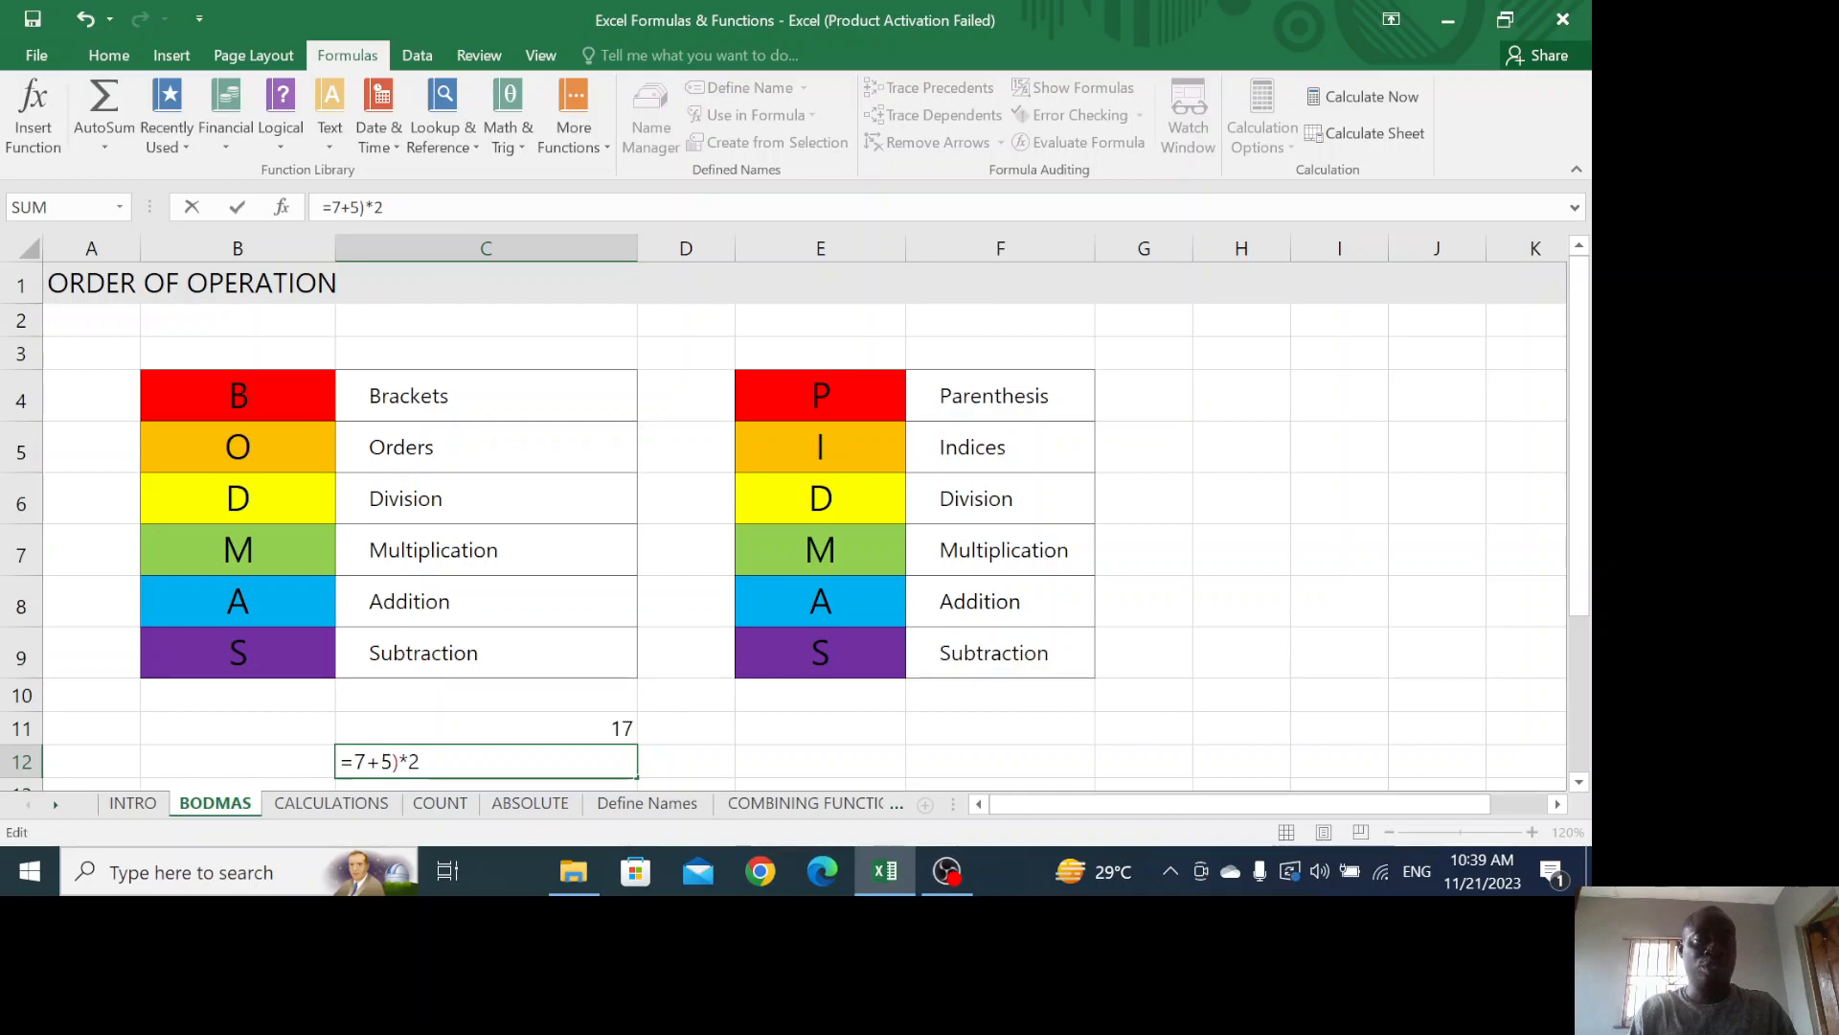
pyautogui.write('(')
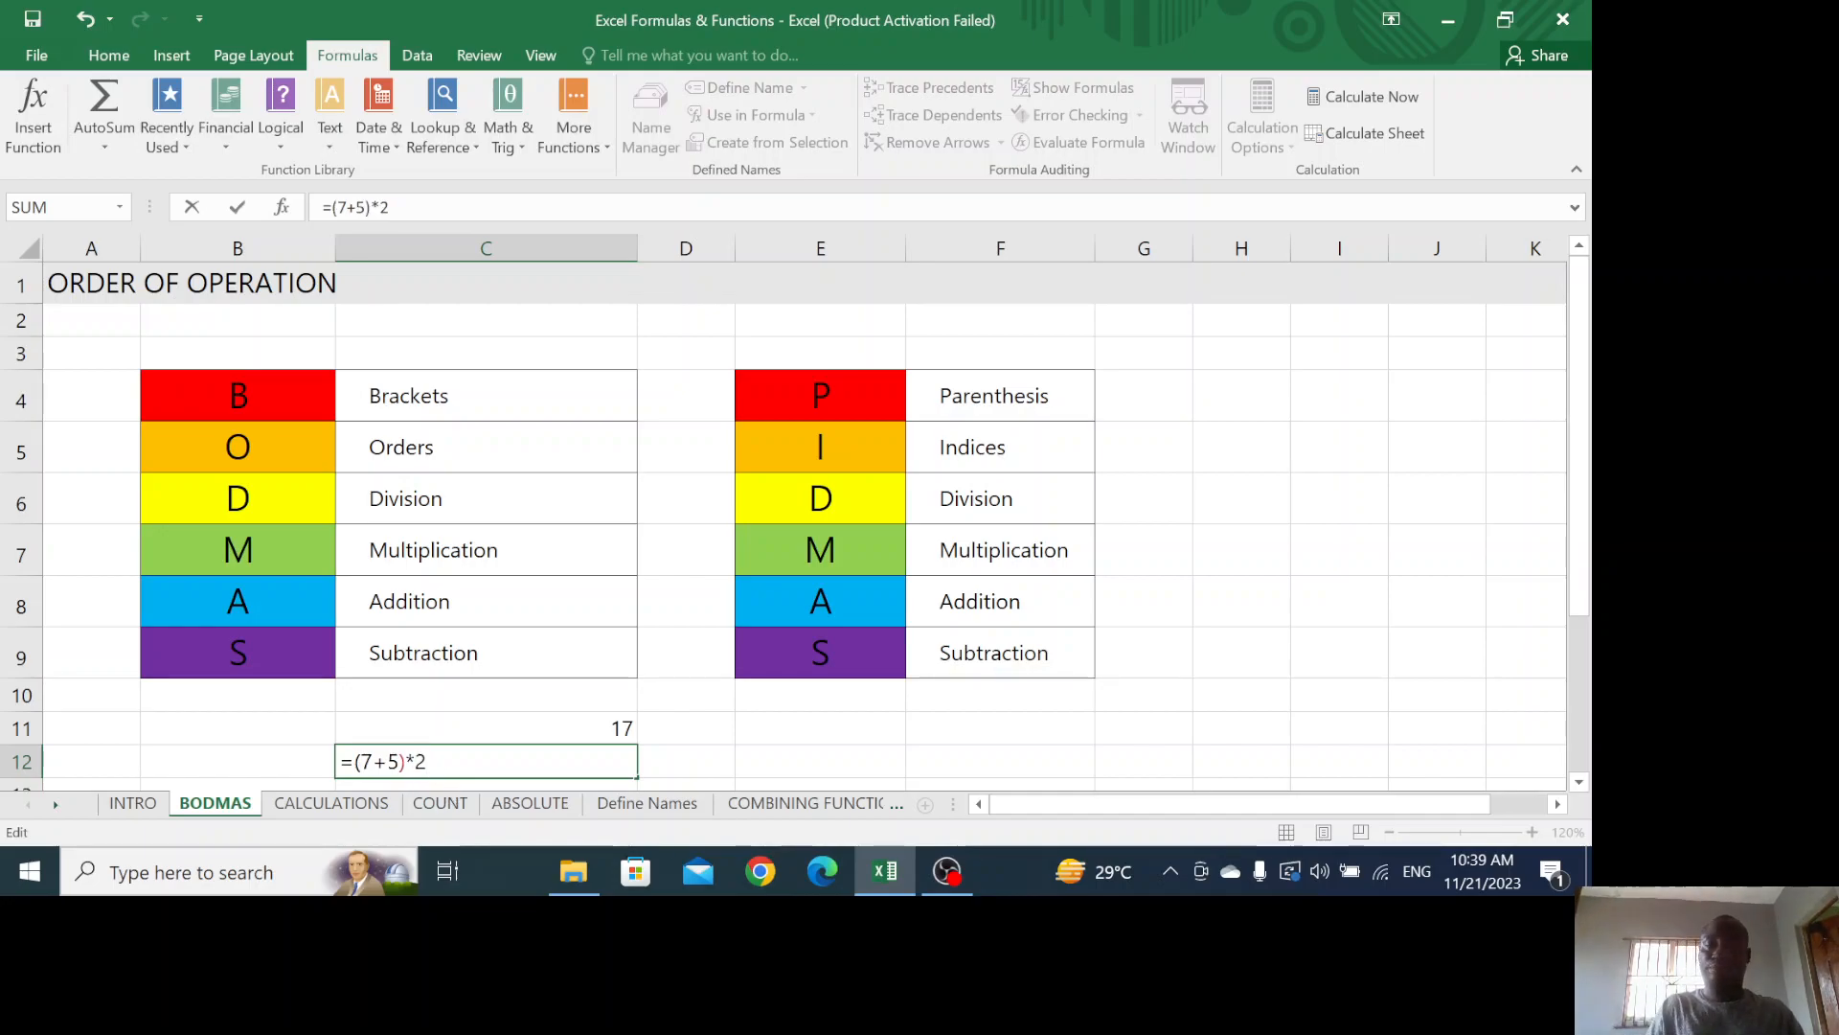
pyautogui.press('Return')
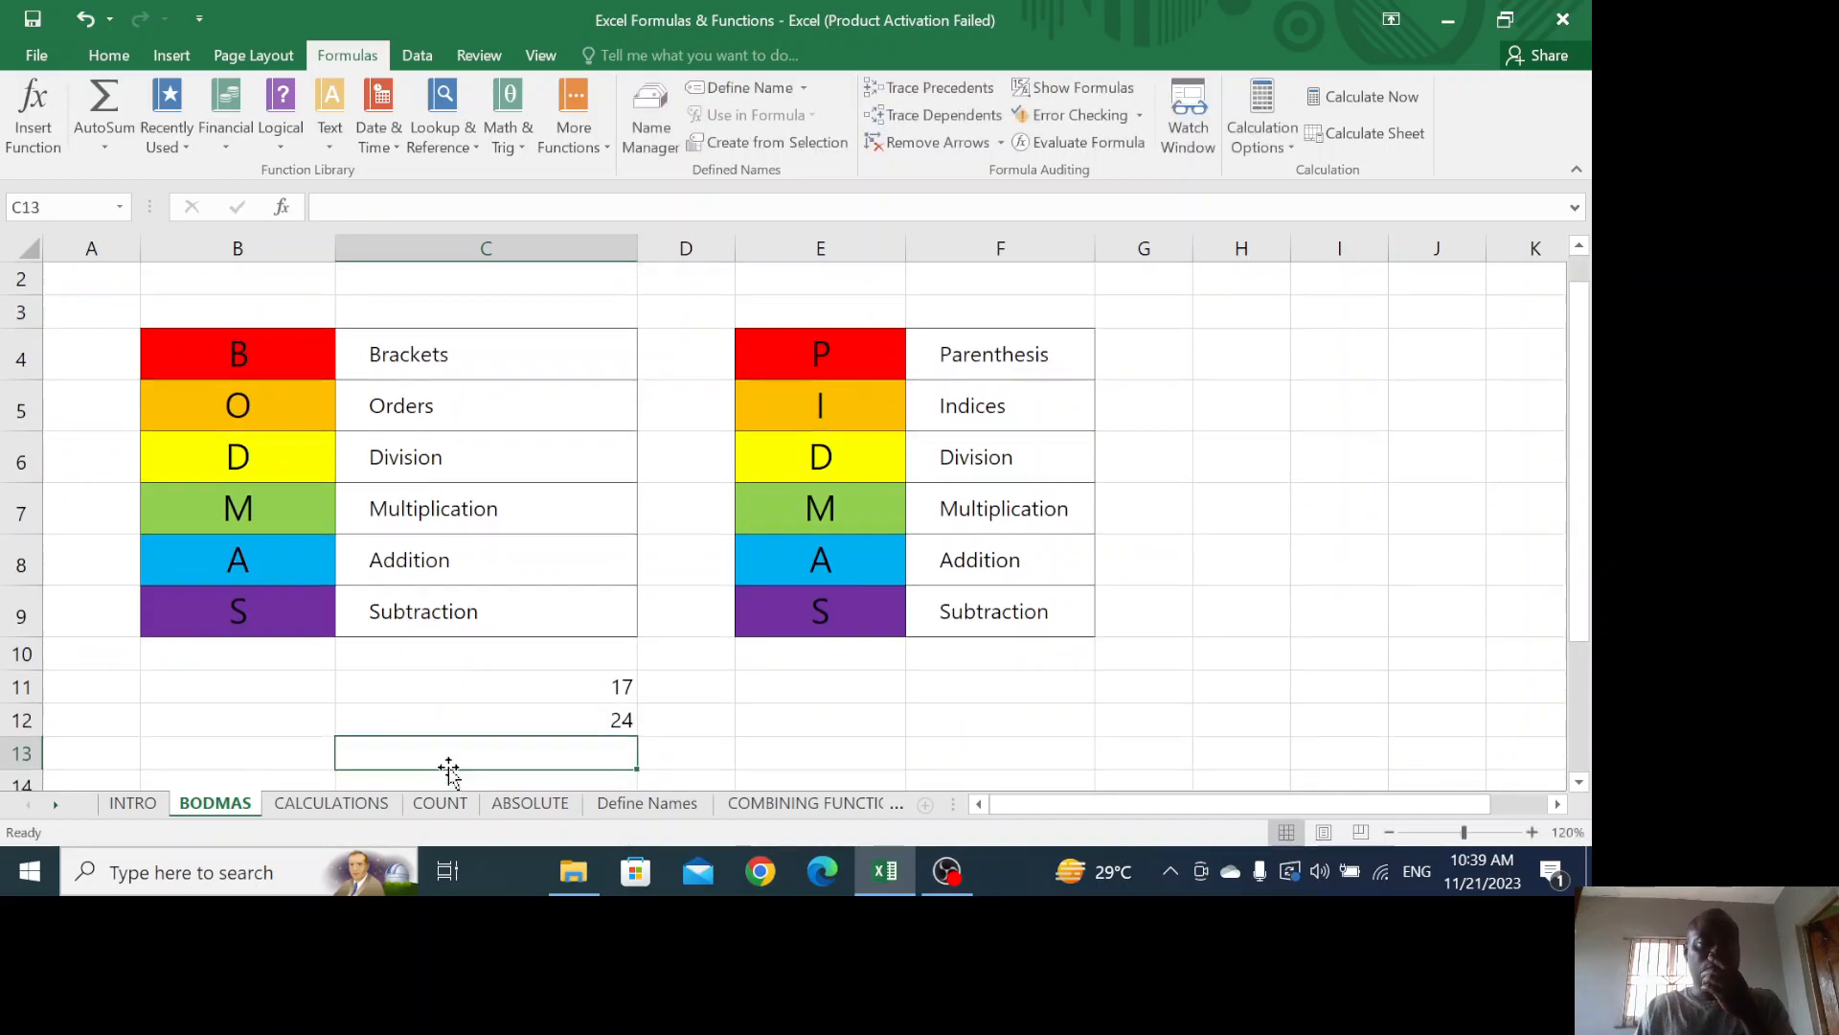
# Open the CALCULATIONS sheet and select the January Total cell, G3
pyautogui.click(463, 711)
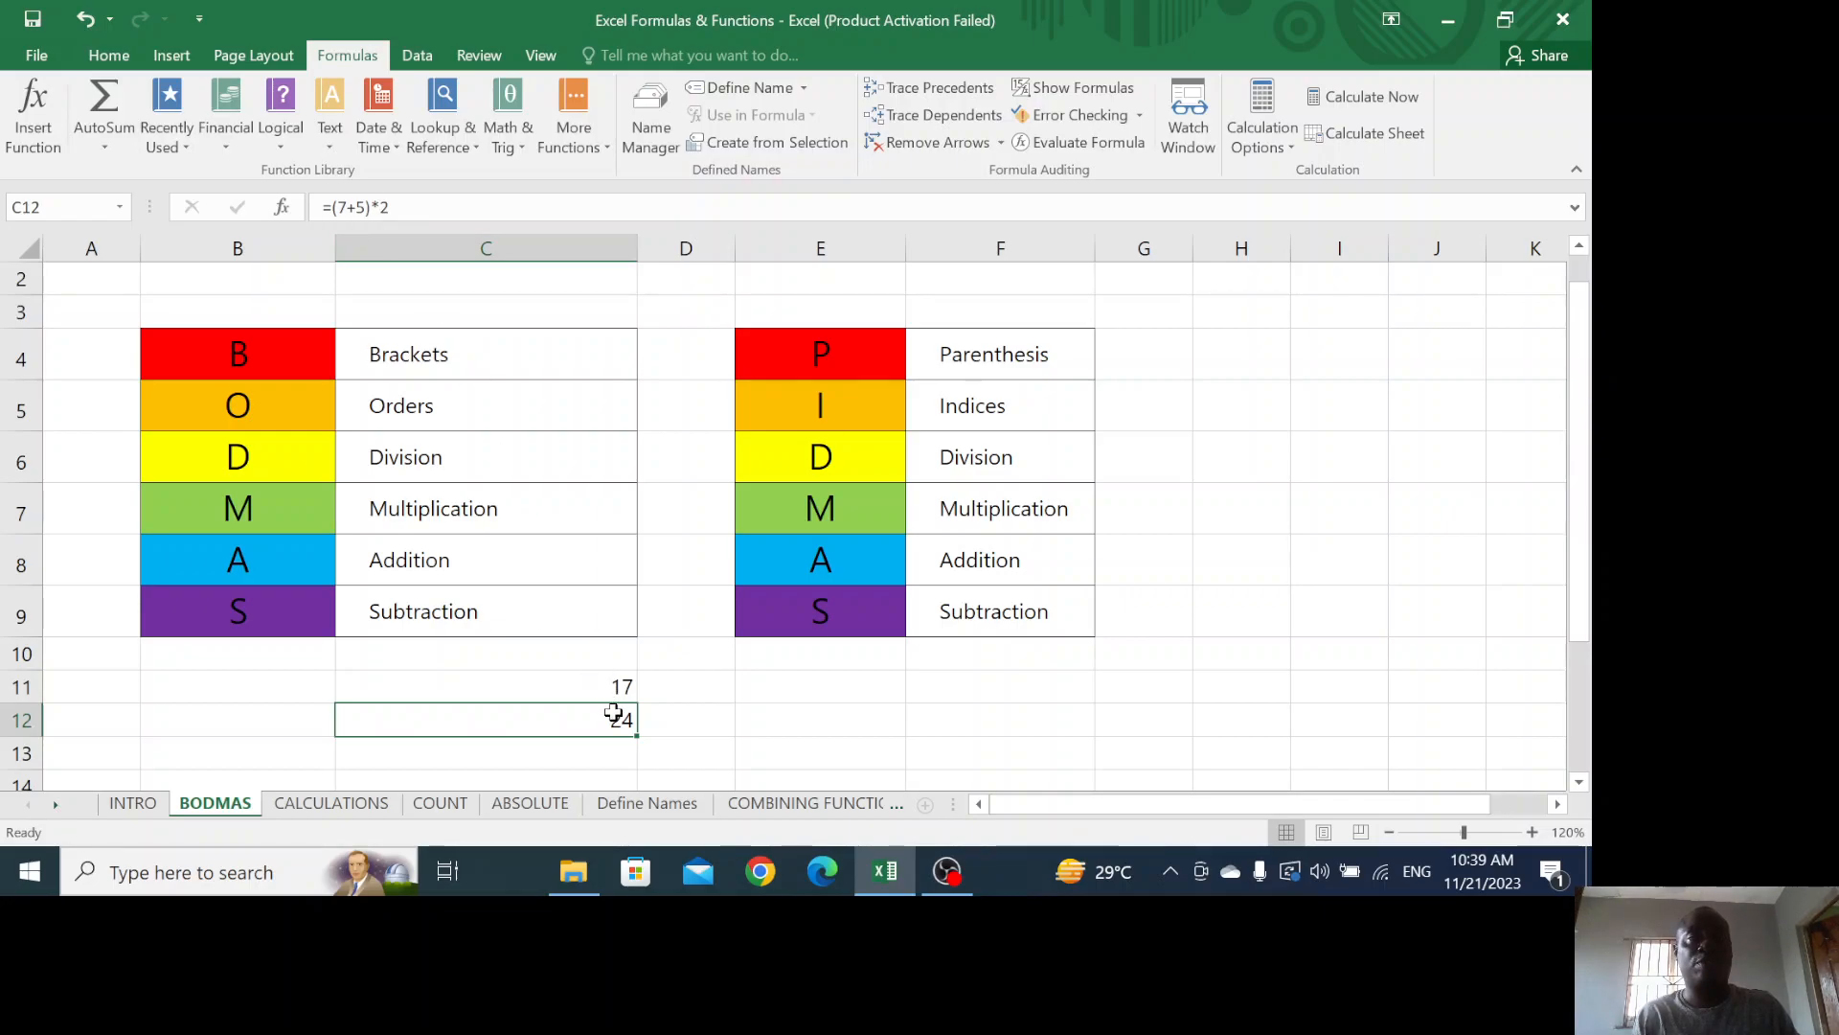
pyautogui.click(335, 805)
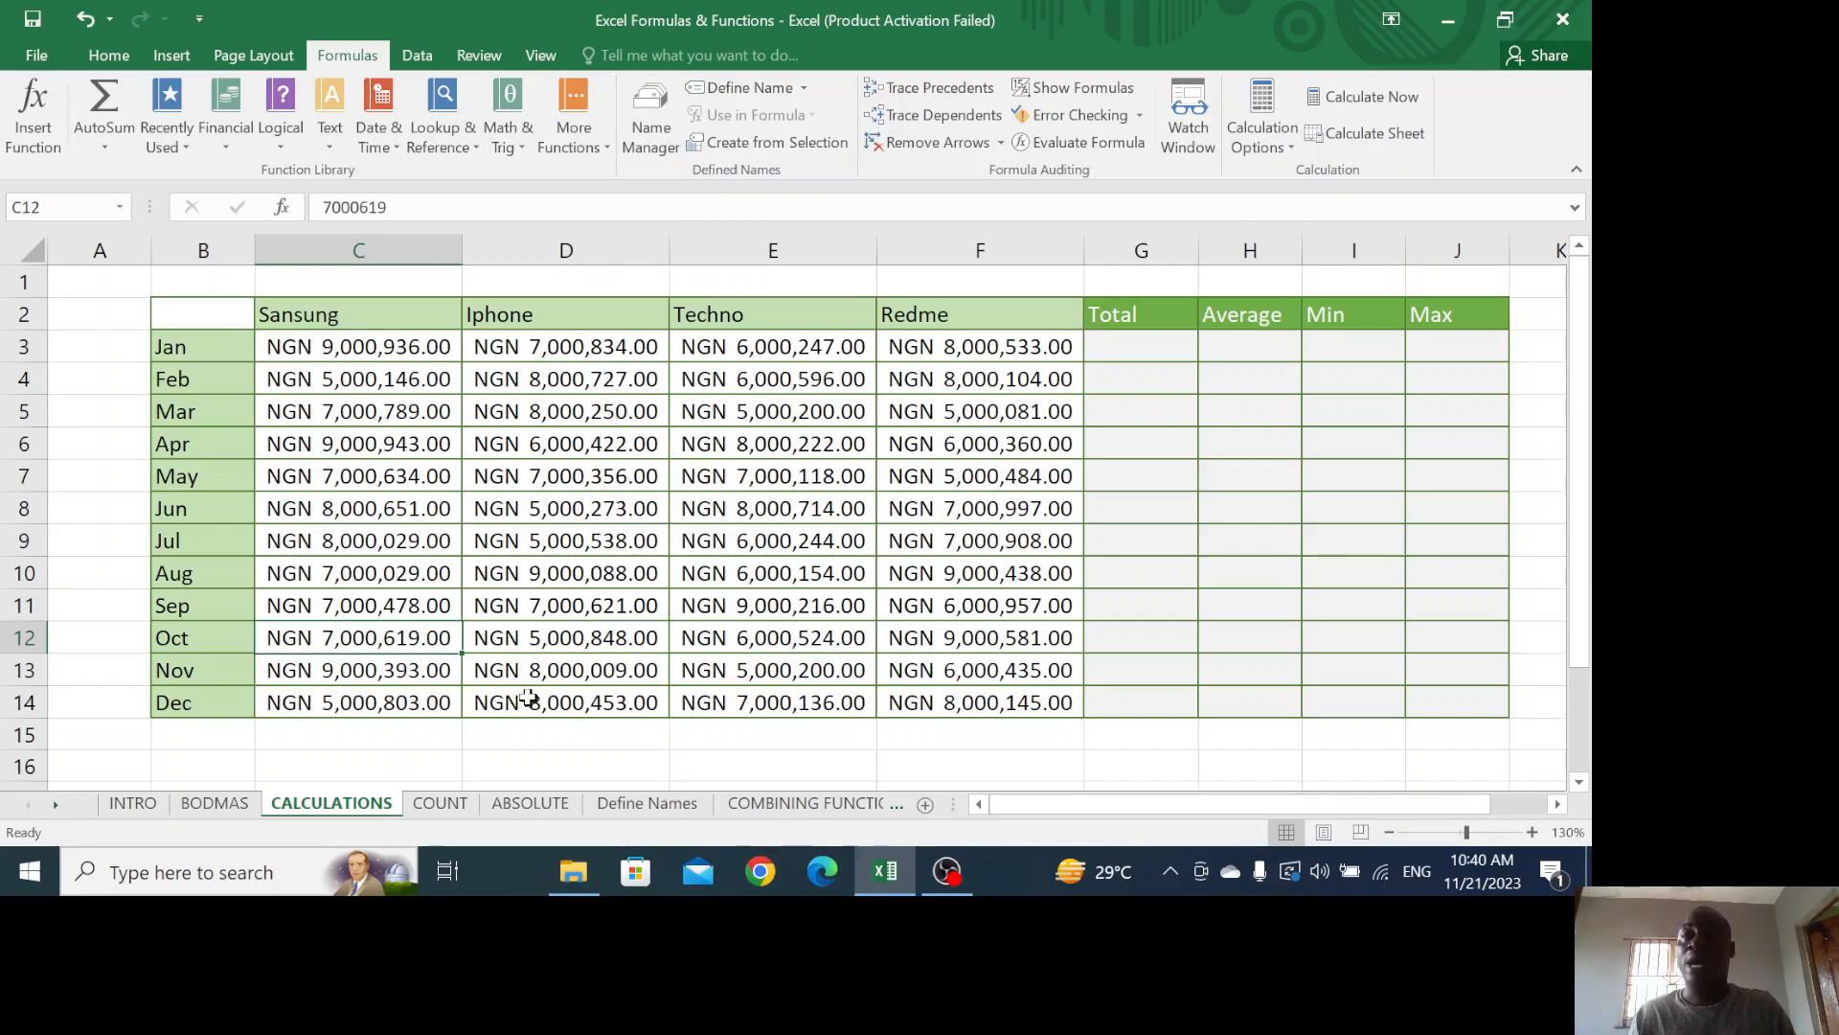
pyautogui.click(1128, 345)
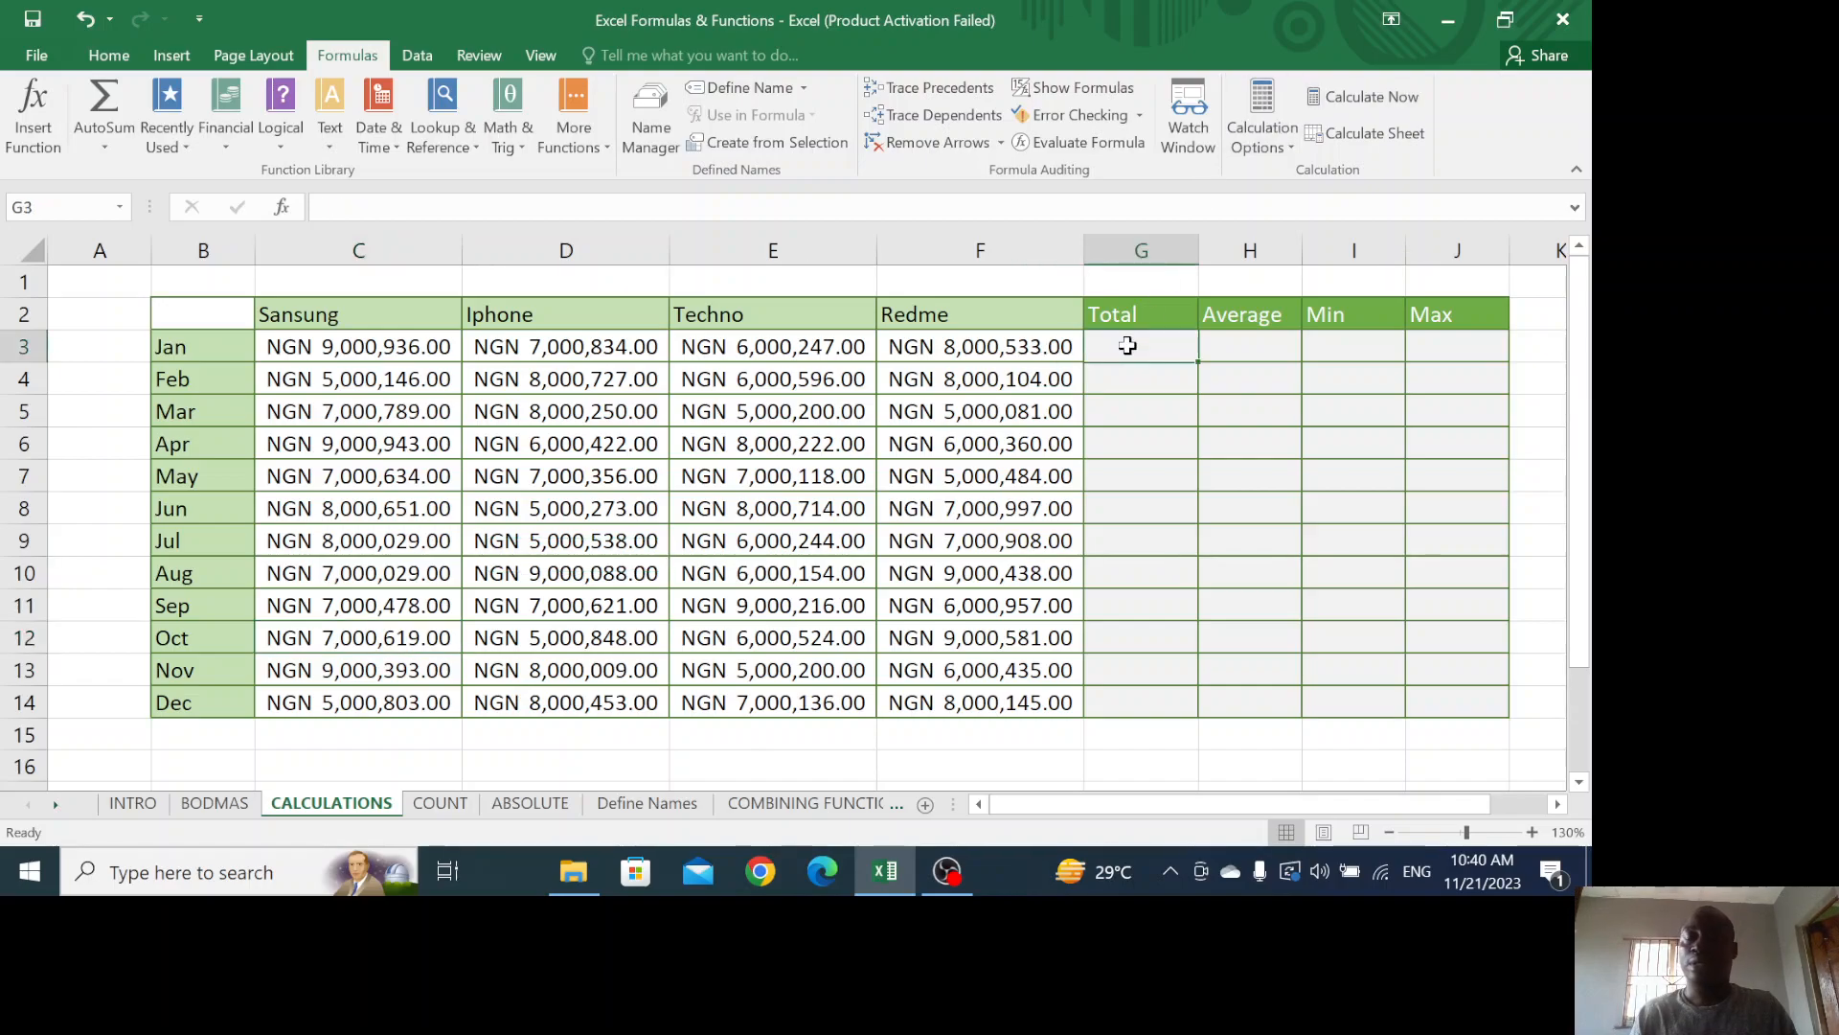
pyautogui.write('=INTRO!')
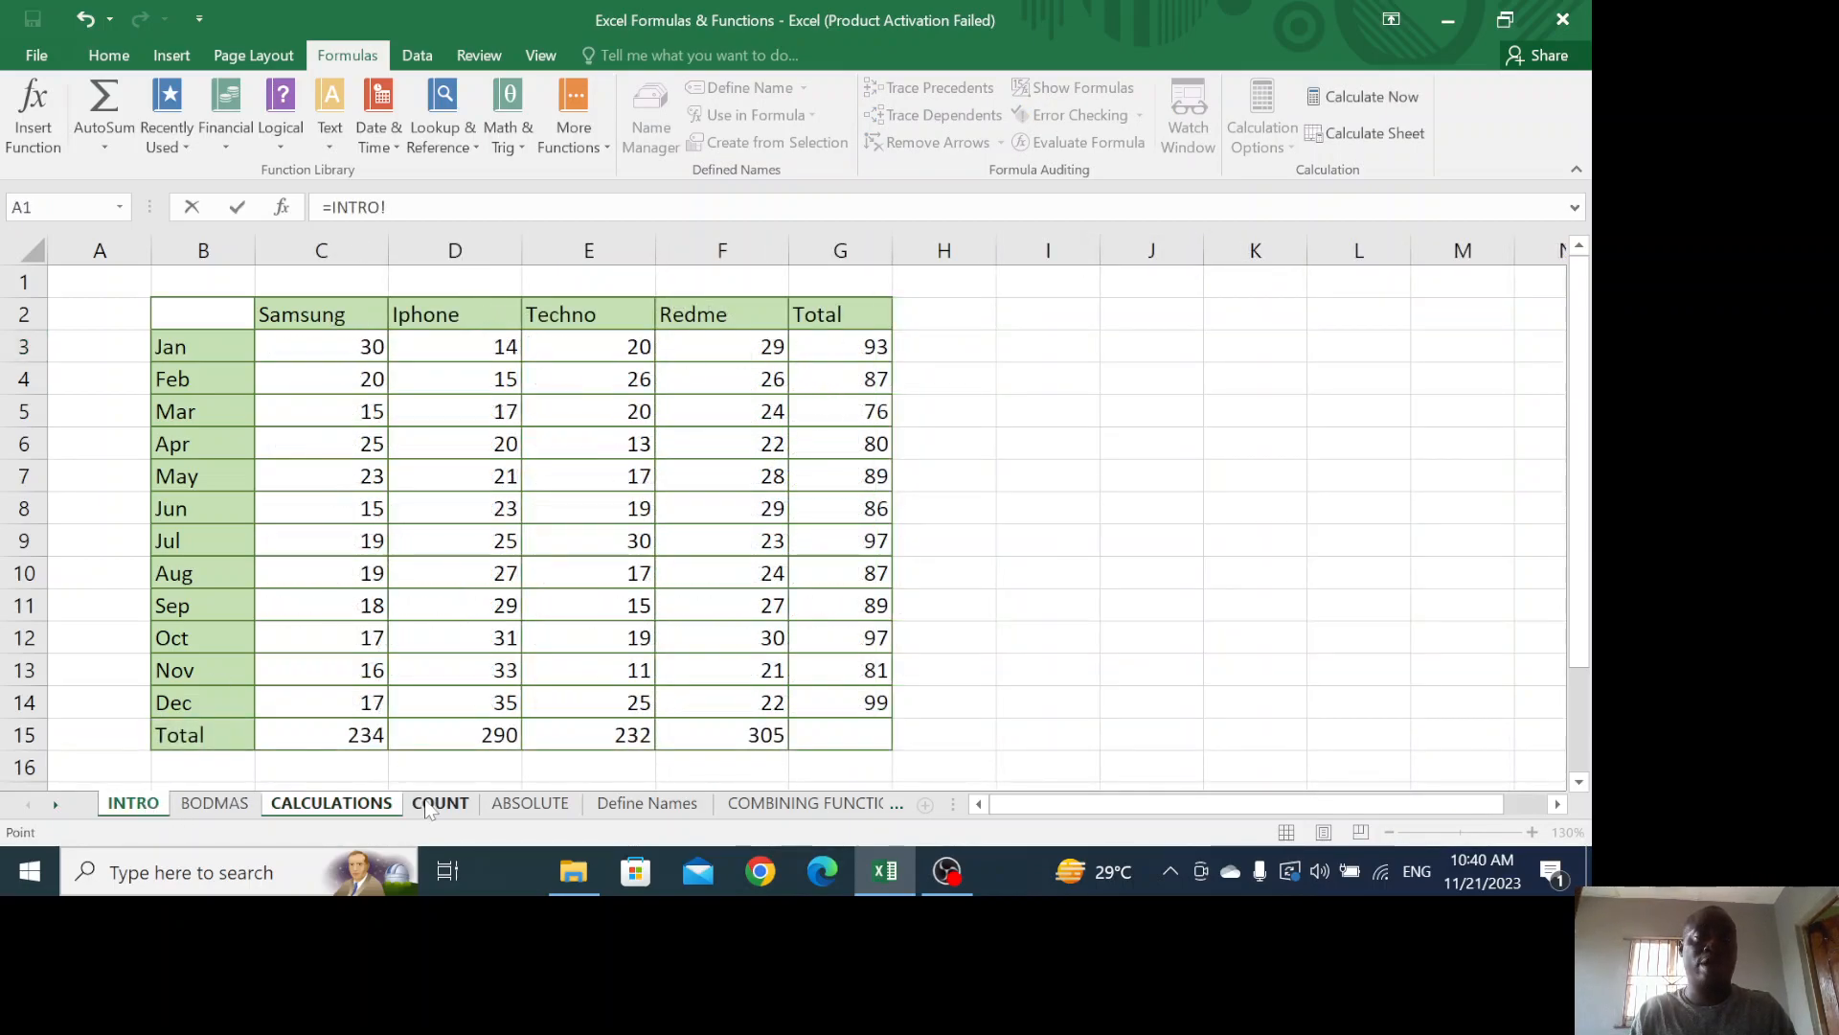
pyautogui.click(335, 808)
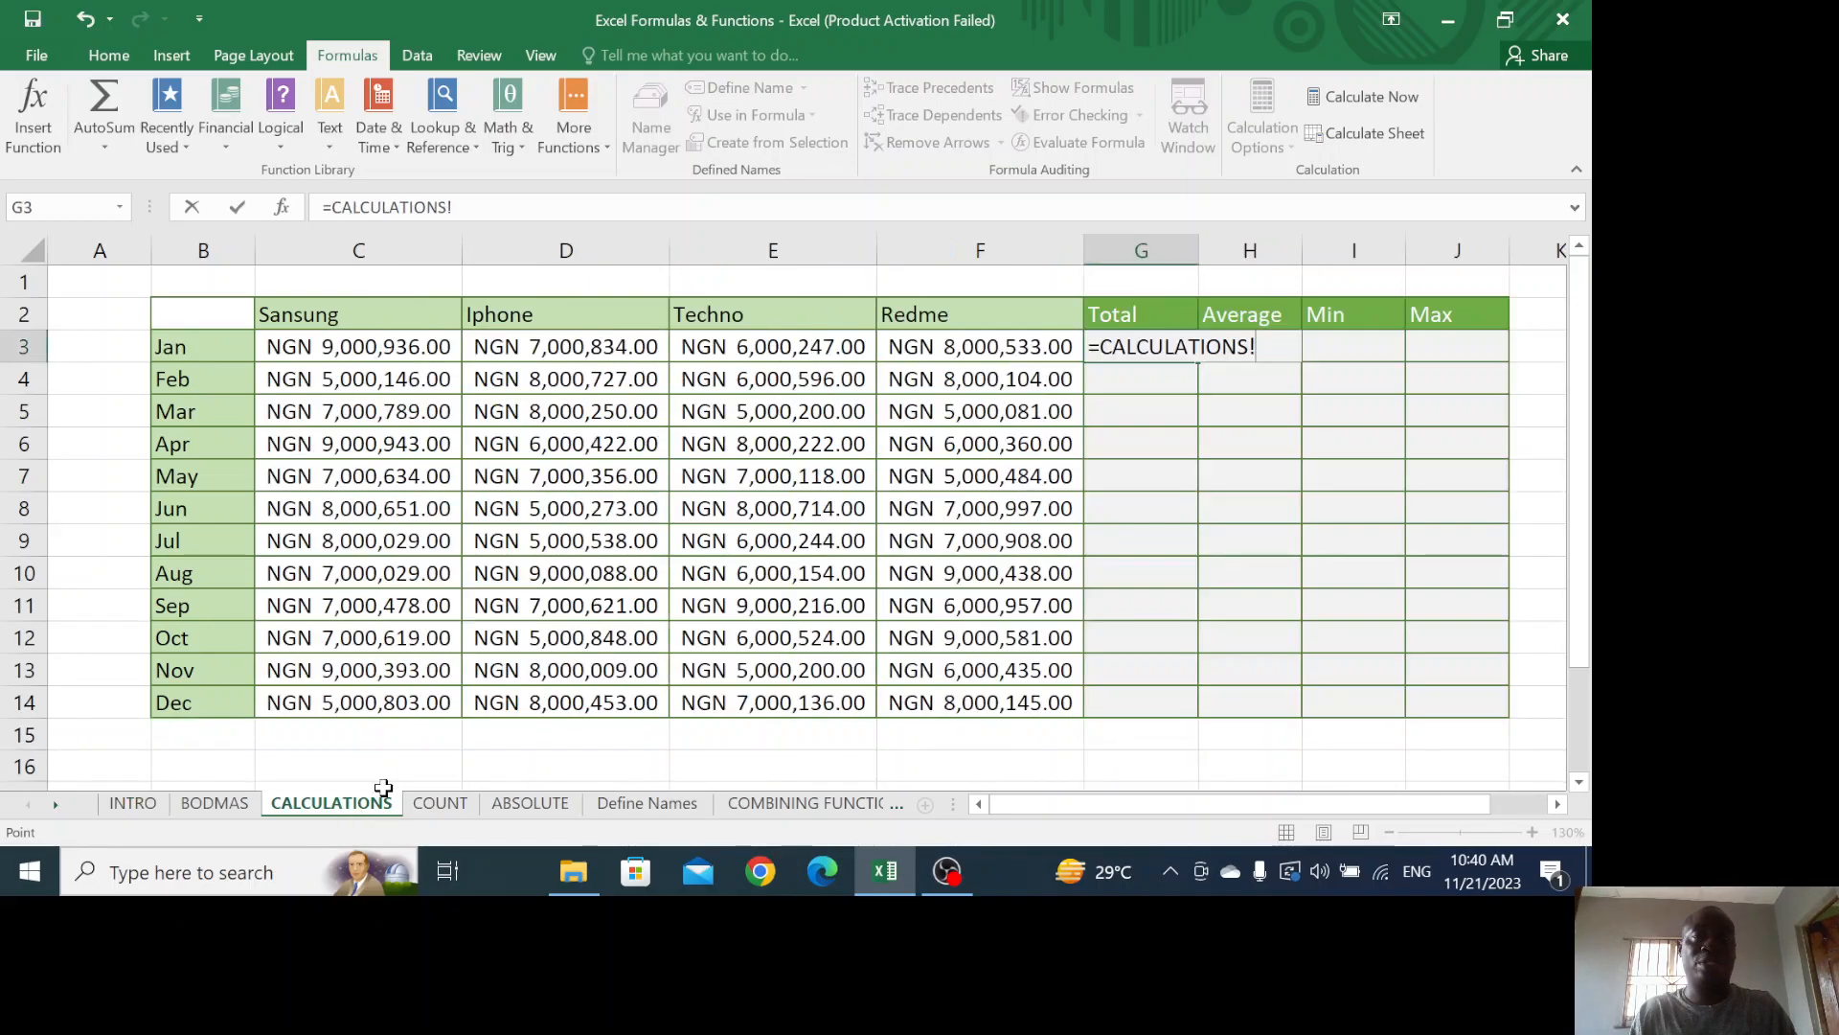
pyautogui.press('BackSpace')
pyautogui.press('BackSpace')
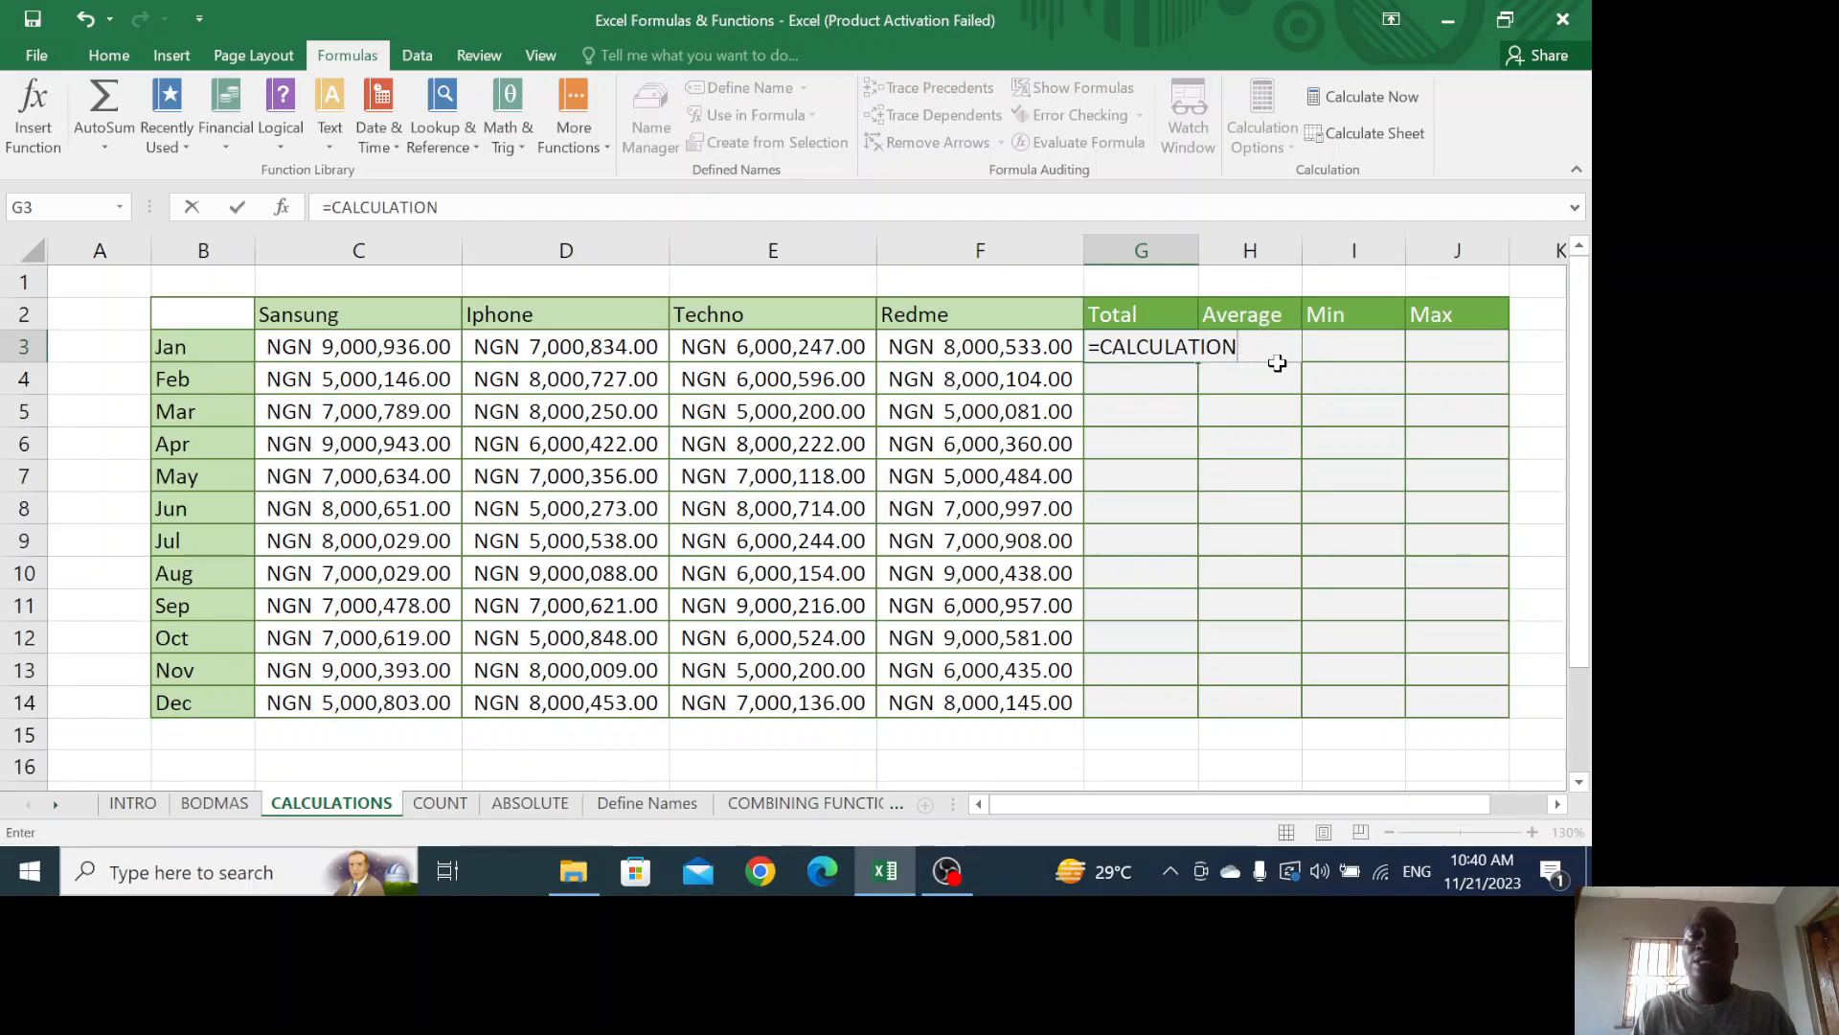
pyautogui.press('BackSpace')
pyautogui.press('BackSpace')
pyautogui.press('BackSpace')
pyautogui.press('BackSpace')
pyautogui.press('BackSpace')
pyautogui.press('BackSpace')
pyautogui.press('BackSpace')
pyautogui.press('BackSpace')
pyautogui.press('BackSpace')
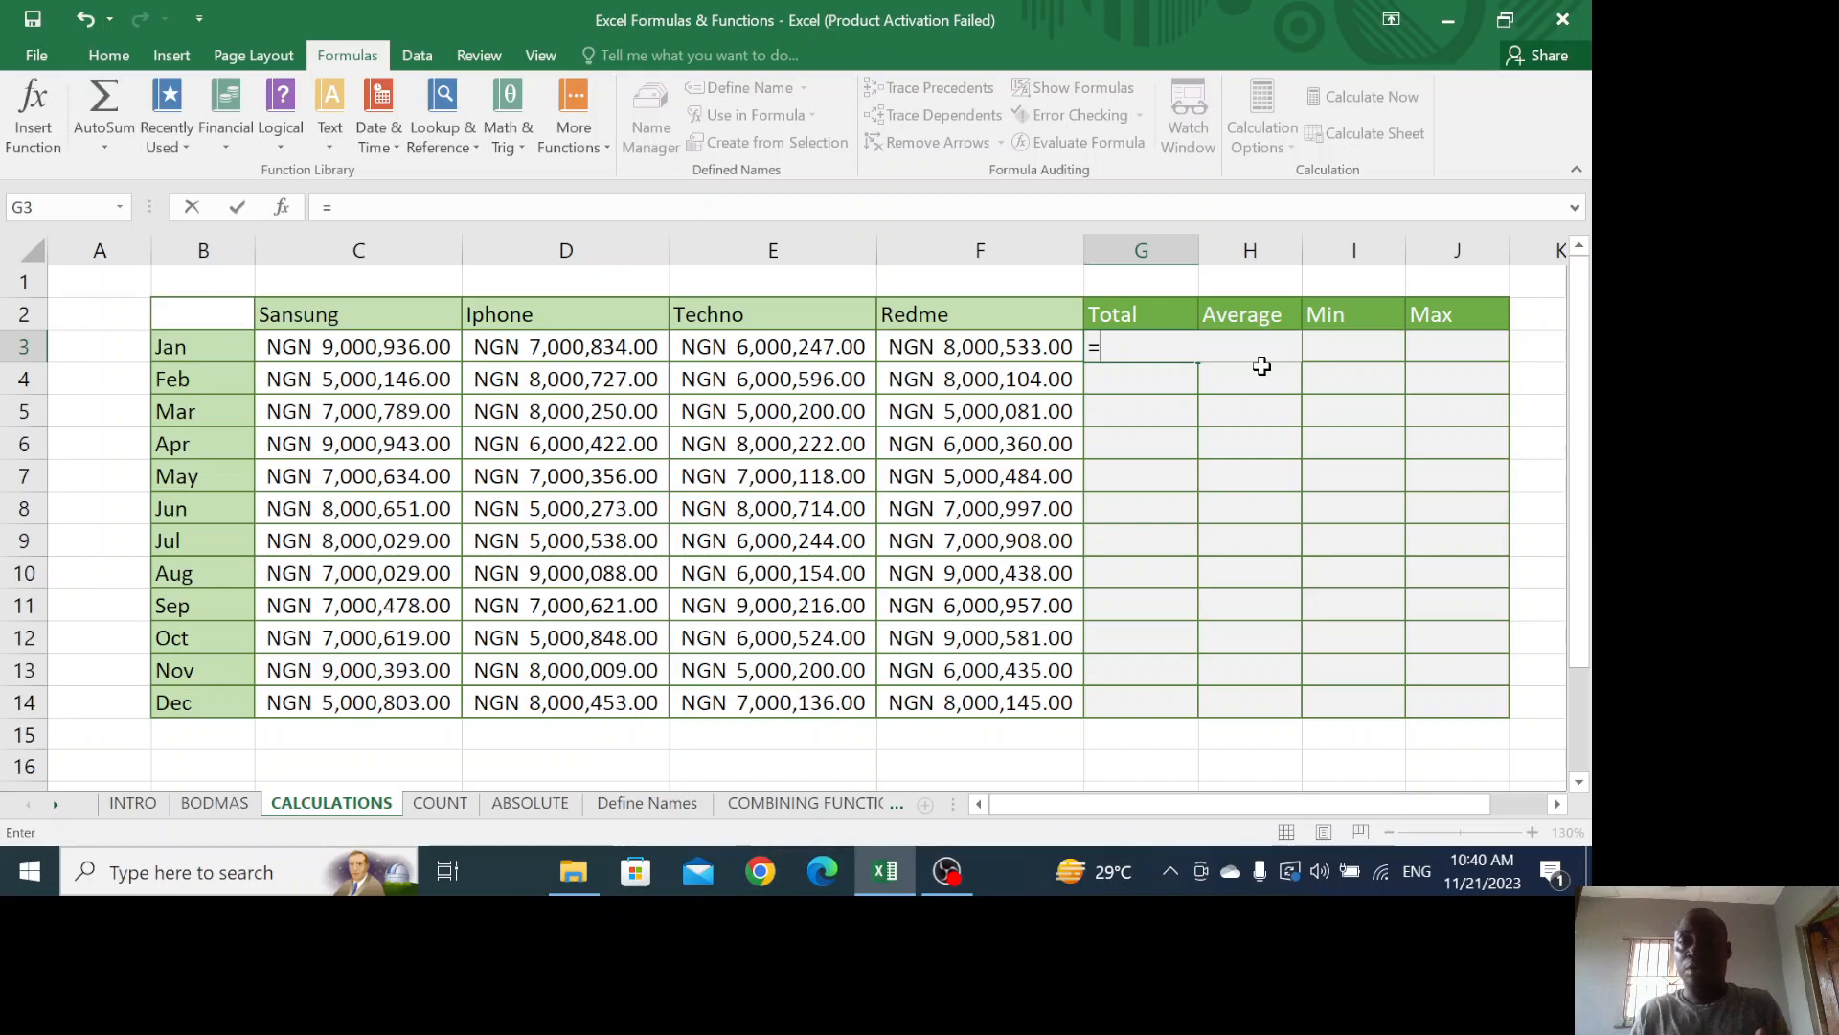
# Complete January's total in G3 as a SUM of the four brand values, CALCULATIONS!C3:F3
pyautogui.write('sum')
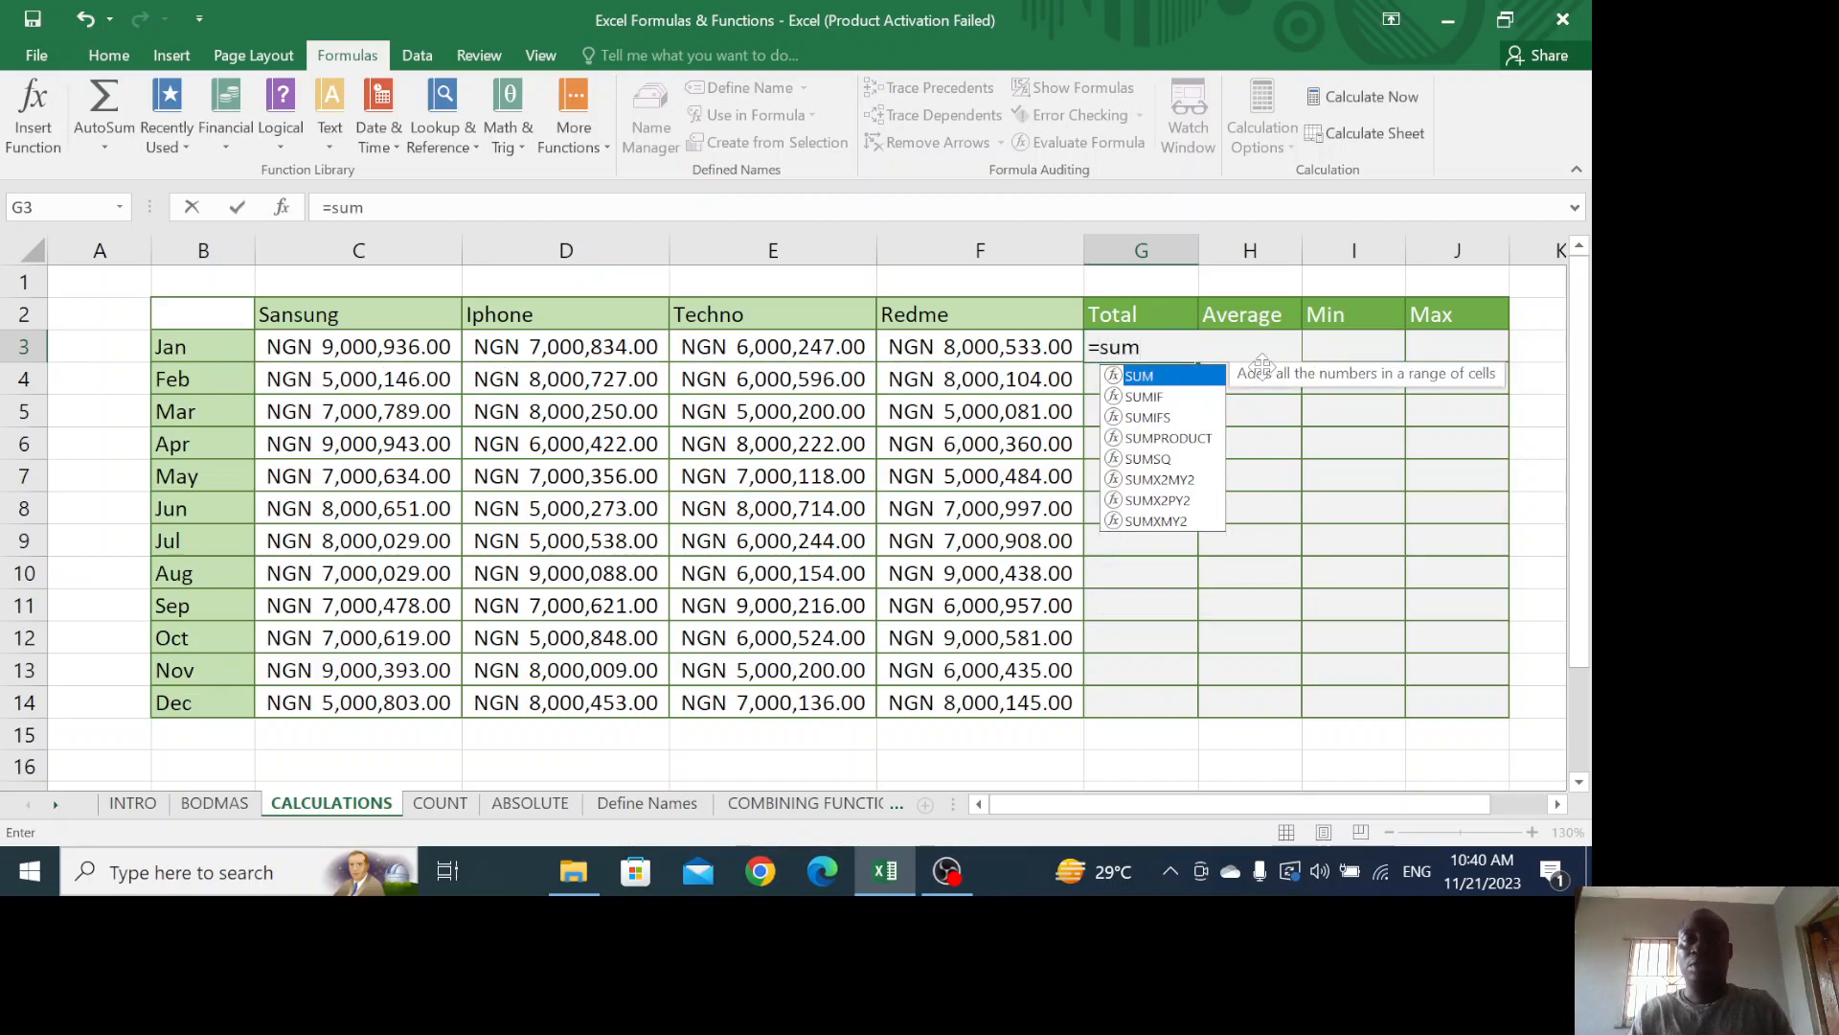
pyautogui.write('(')
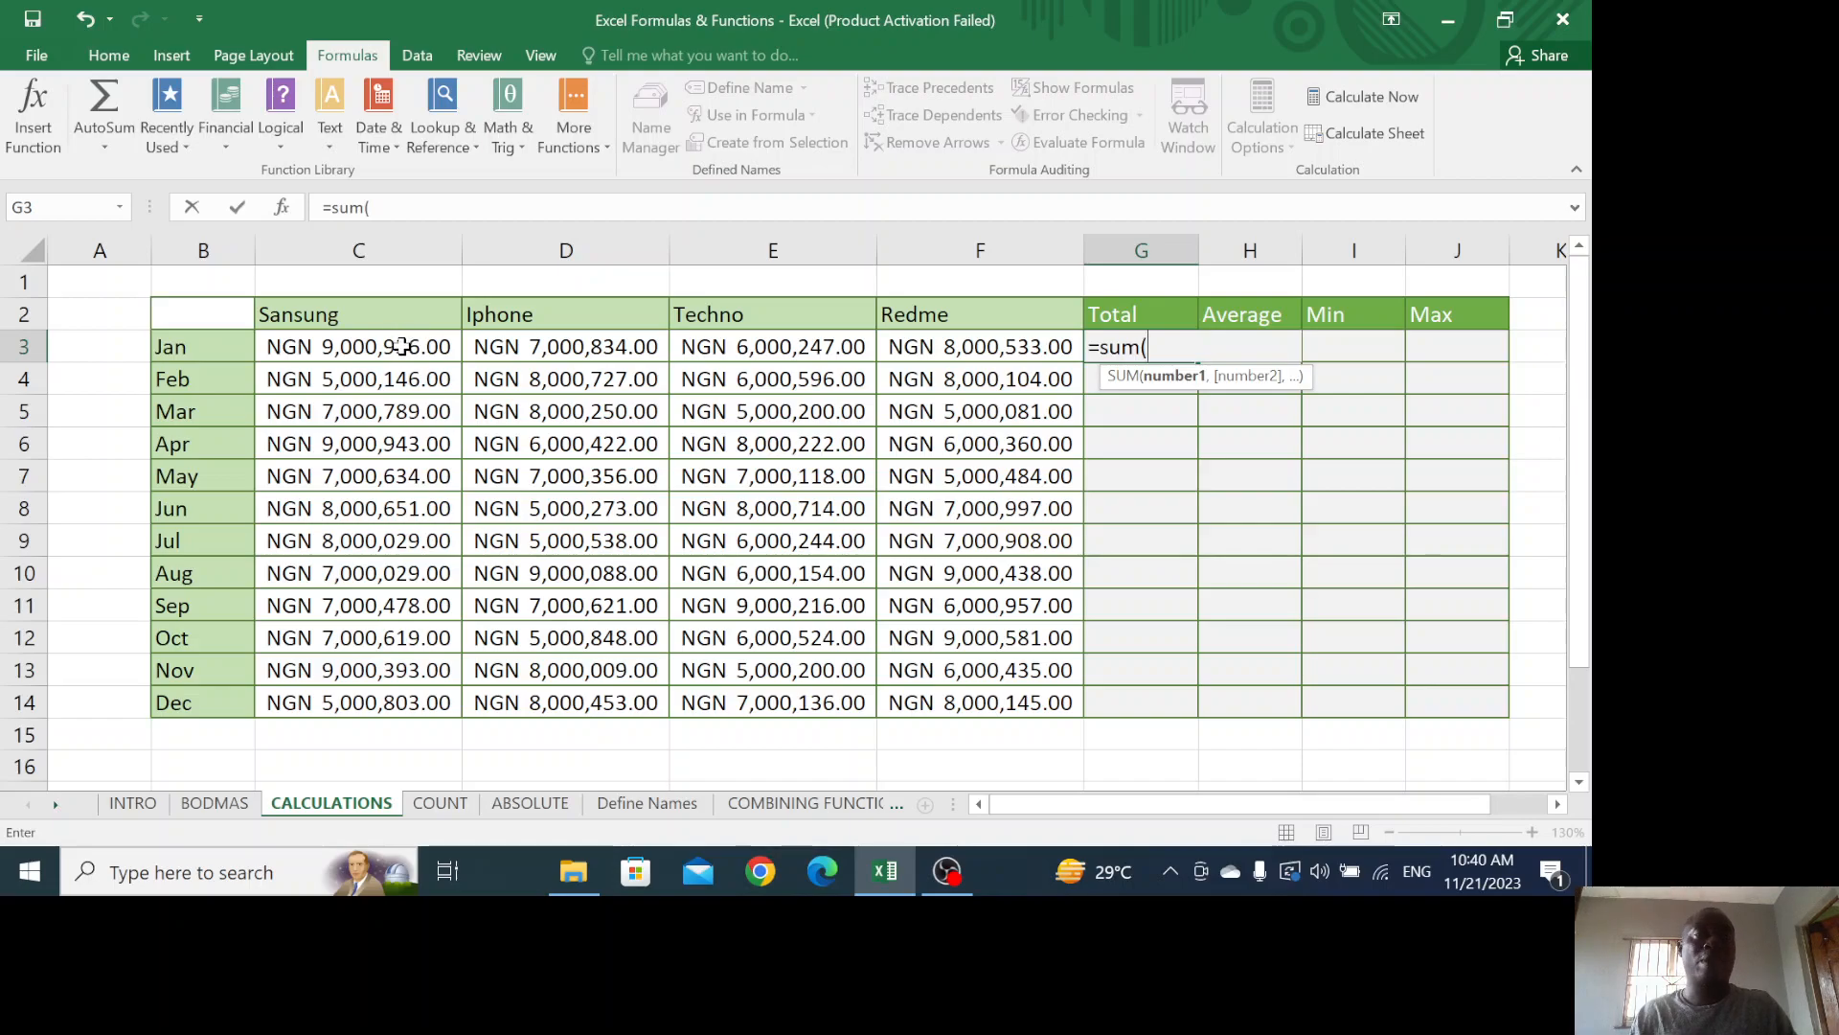
pyautogui.moveTo(395, 348); pyautogui.dragTo(1018, 358)
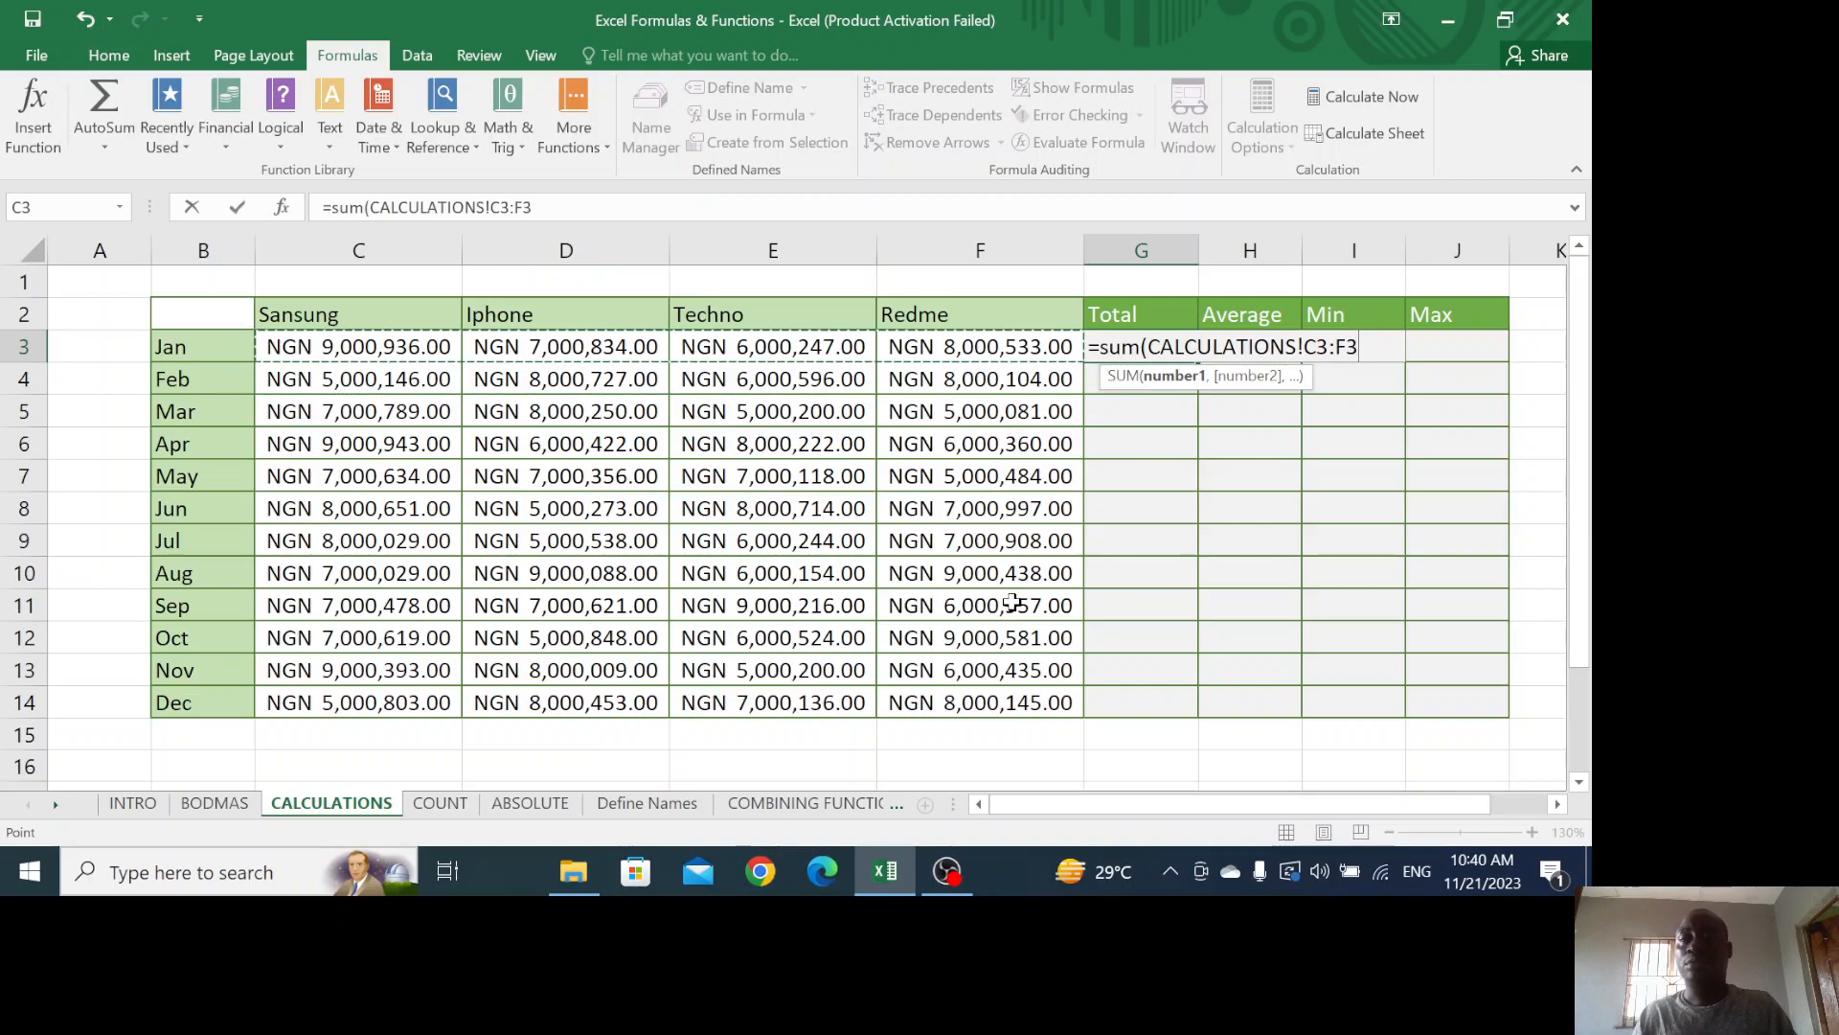
pyautogui.write(')')
pyautogui.press('Return')
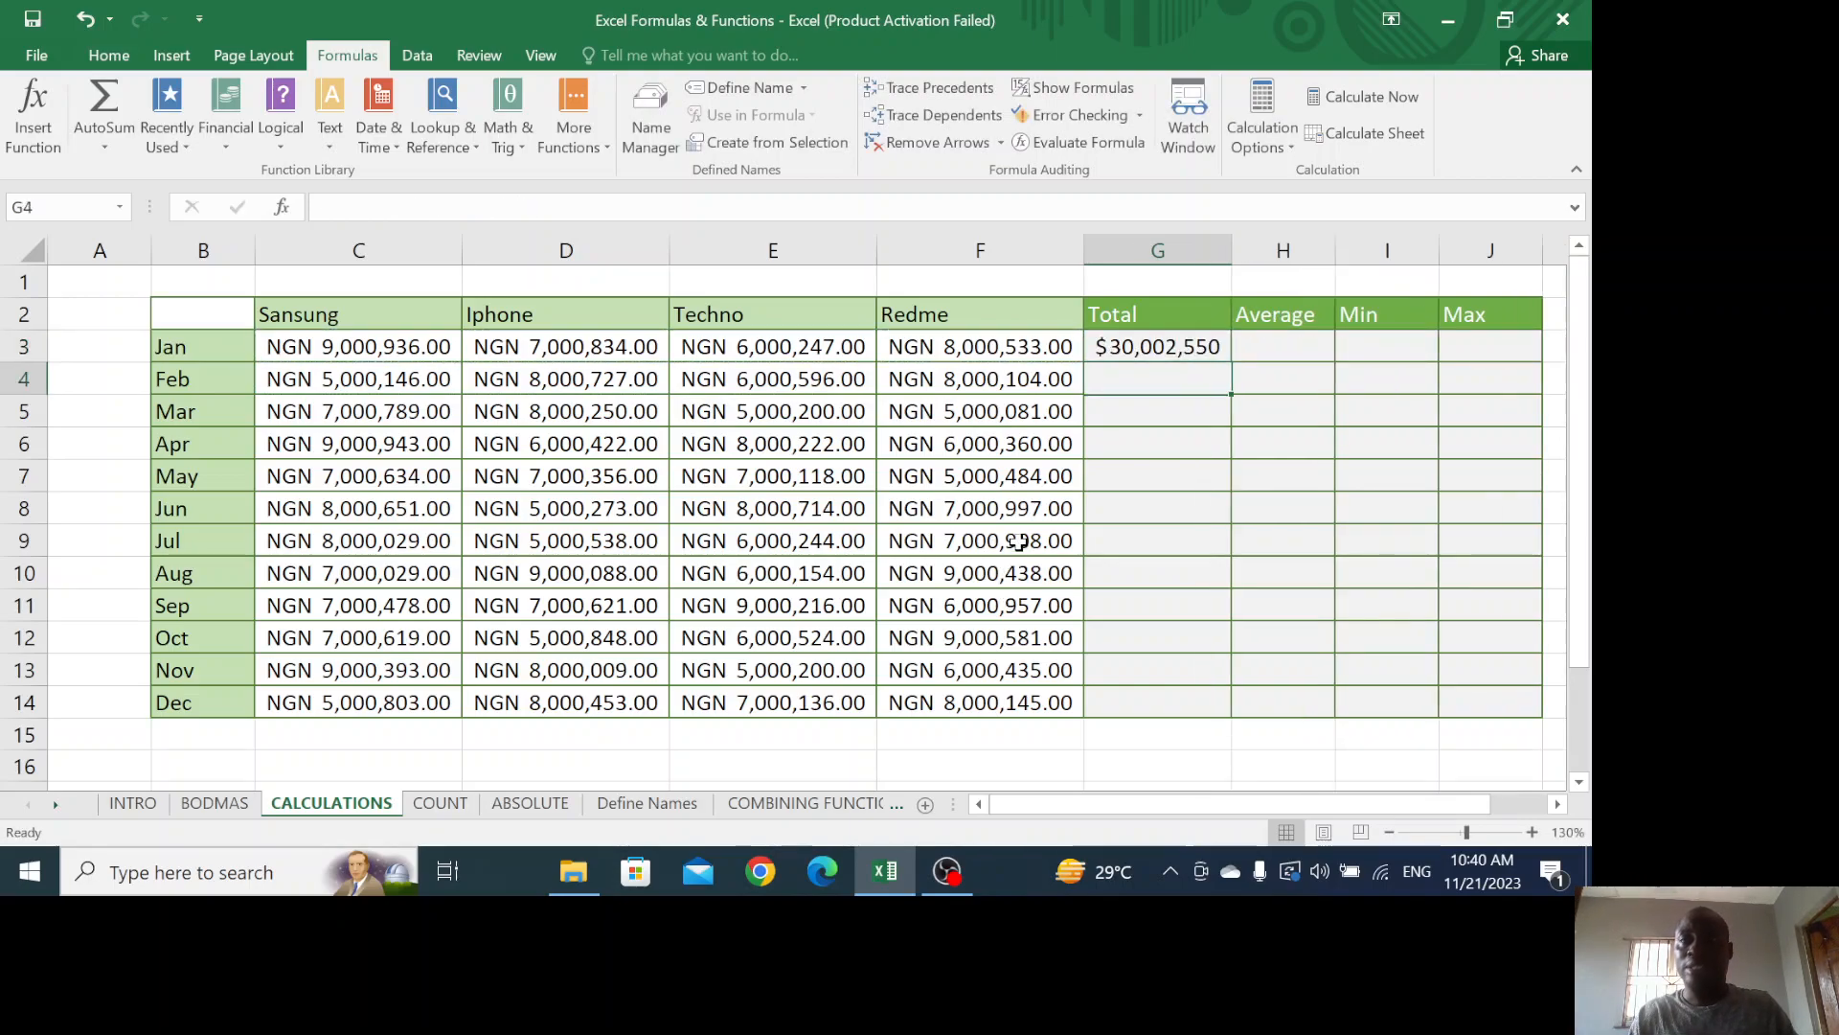
# Autofit column G and fill the January total formula down through December in G14
pyautogui.doubleClick(1231, 246)
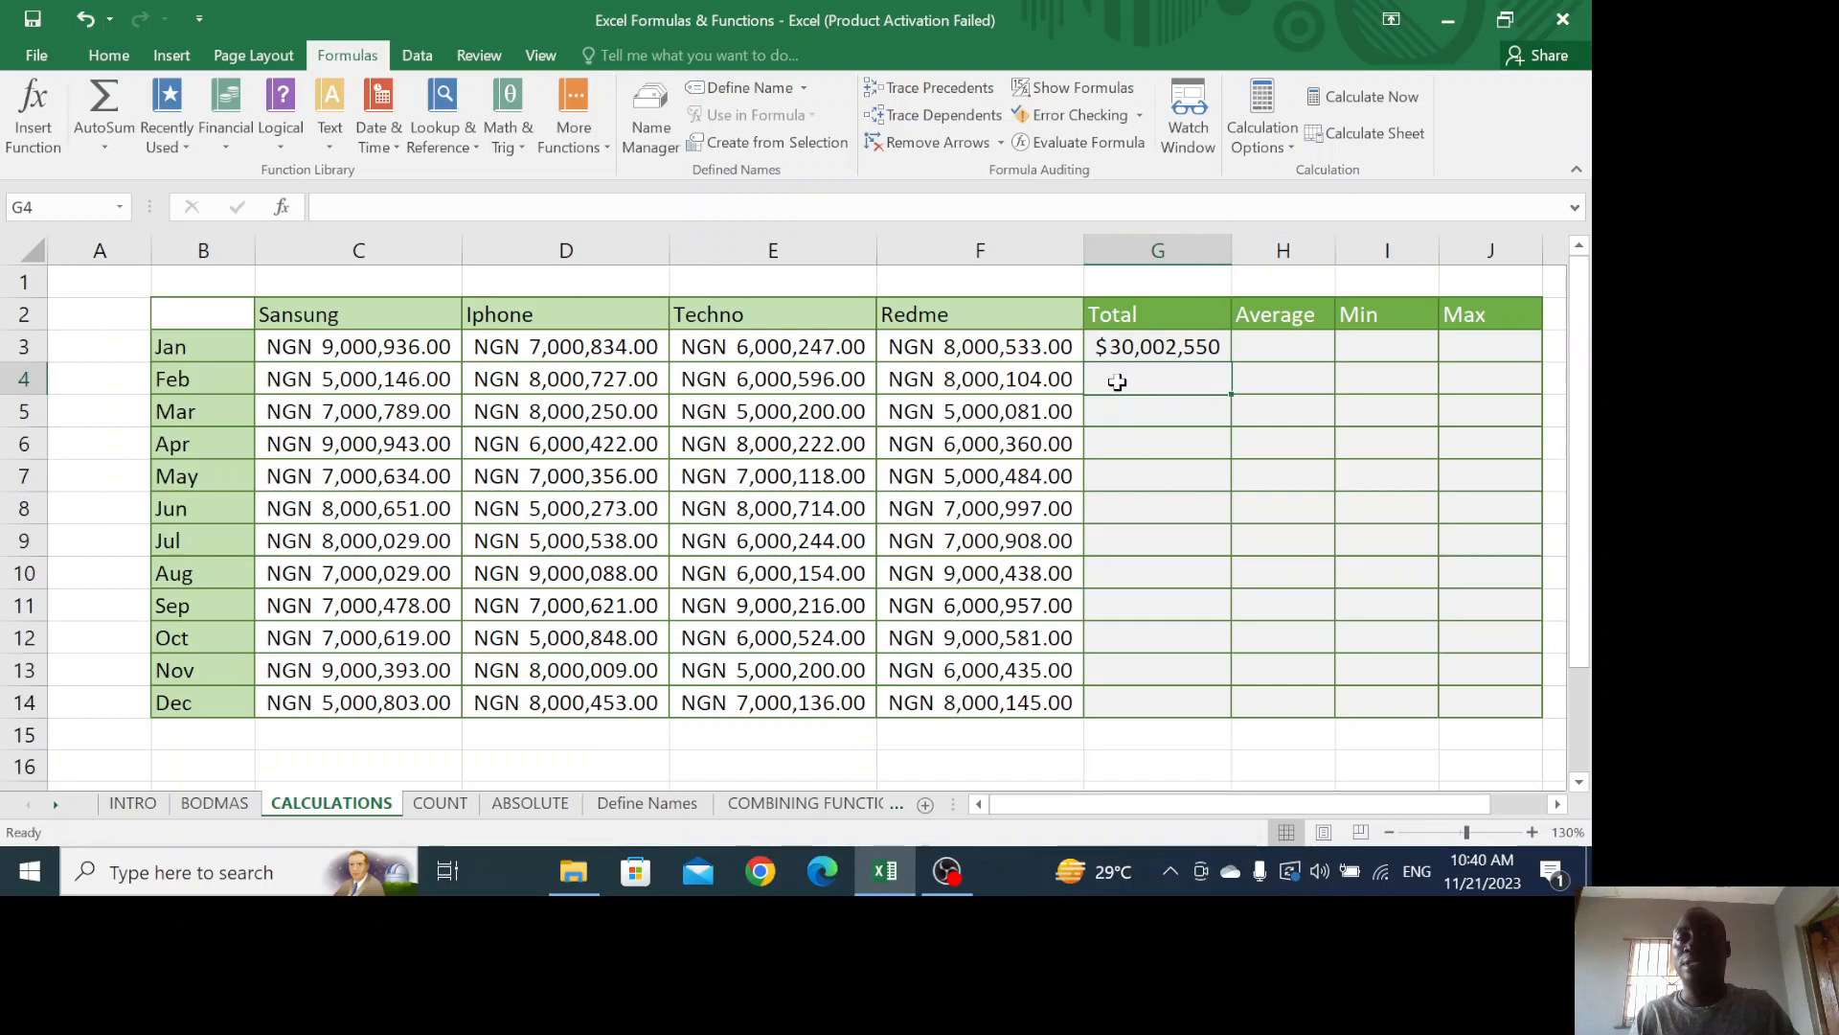
pyautogui.click(1113, 338)
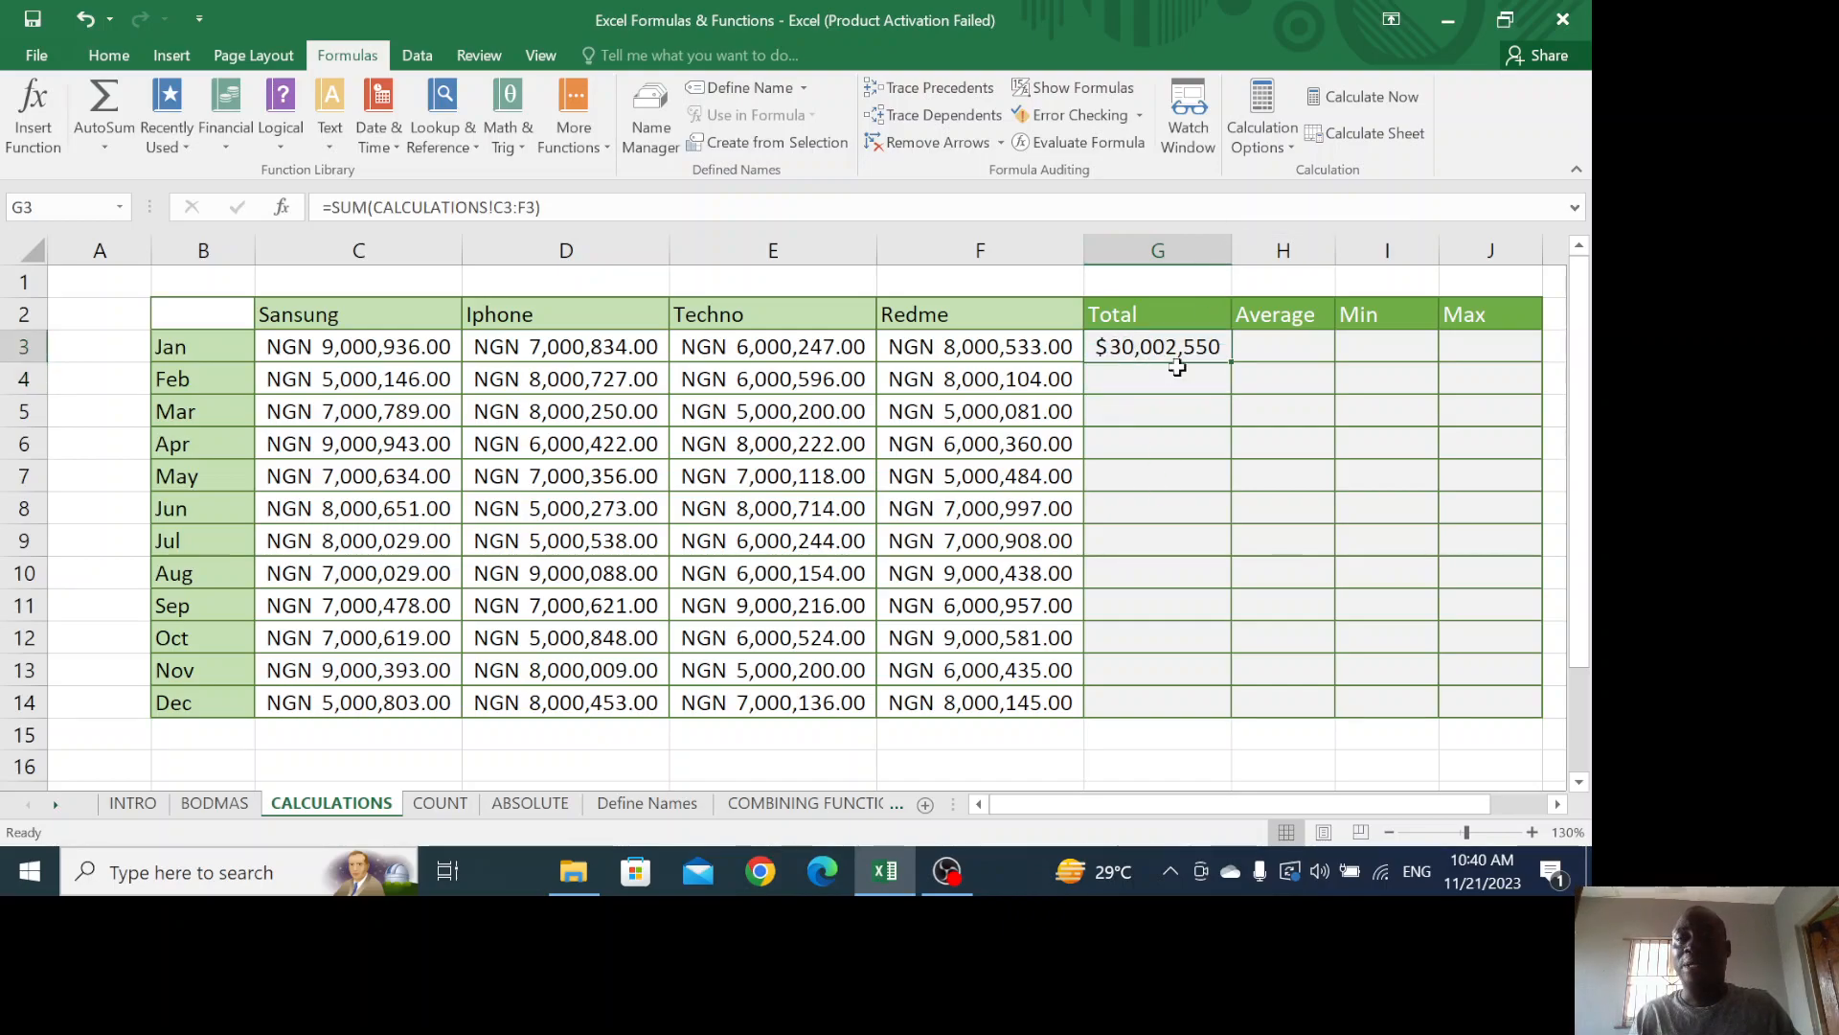
pyautogui.doubleClick(1231, 362)
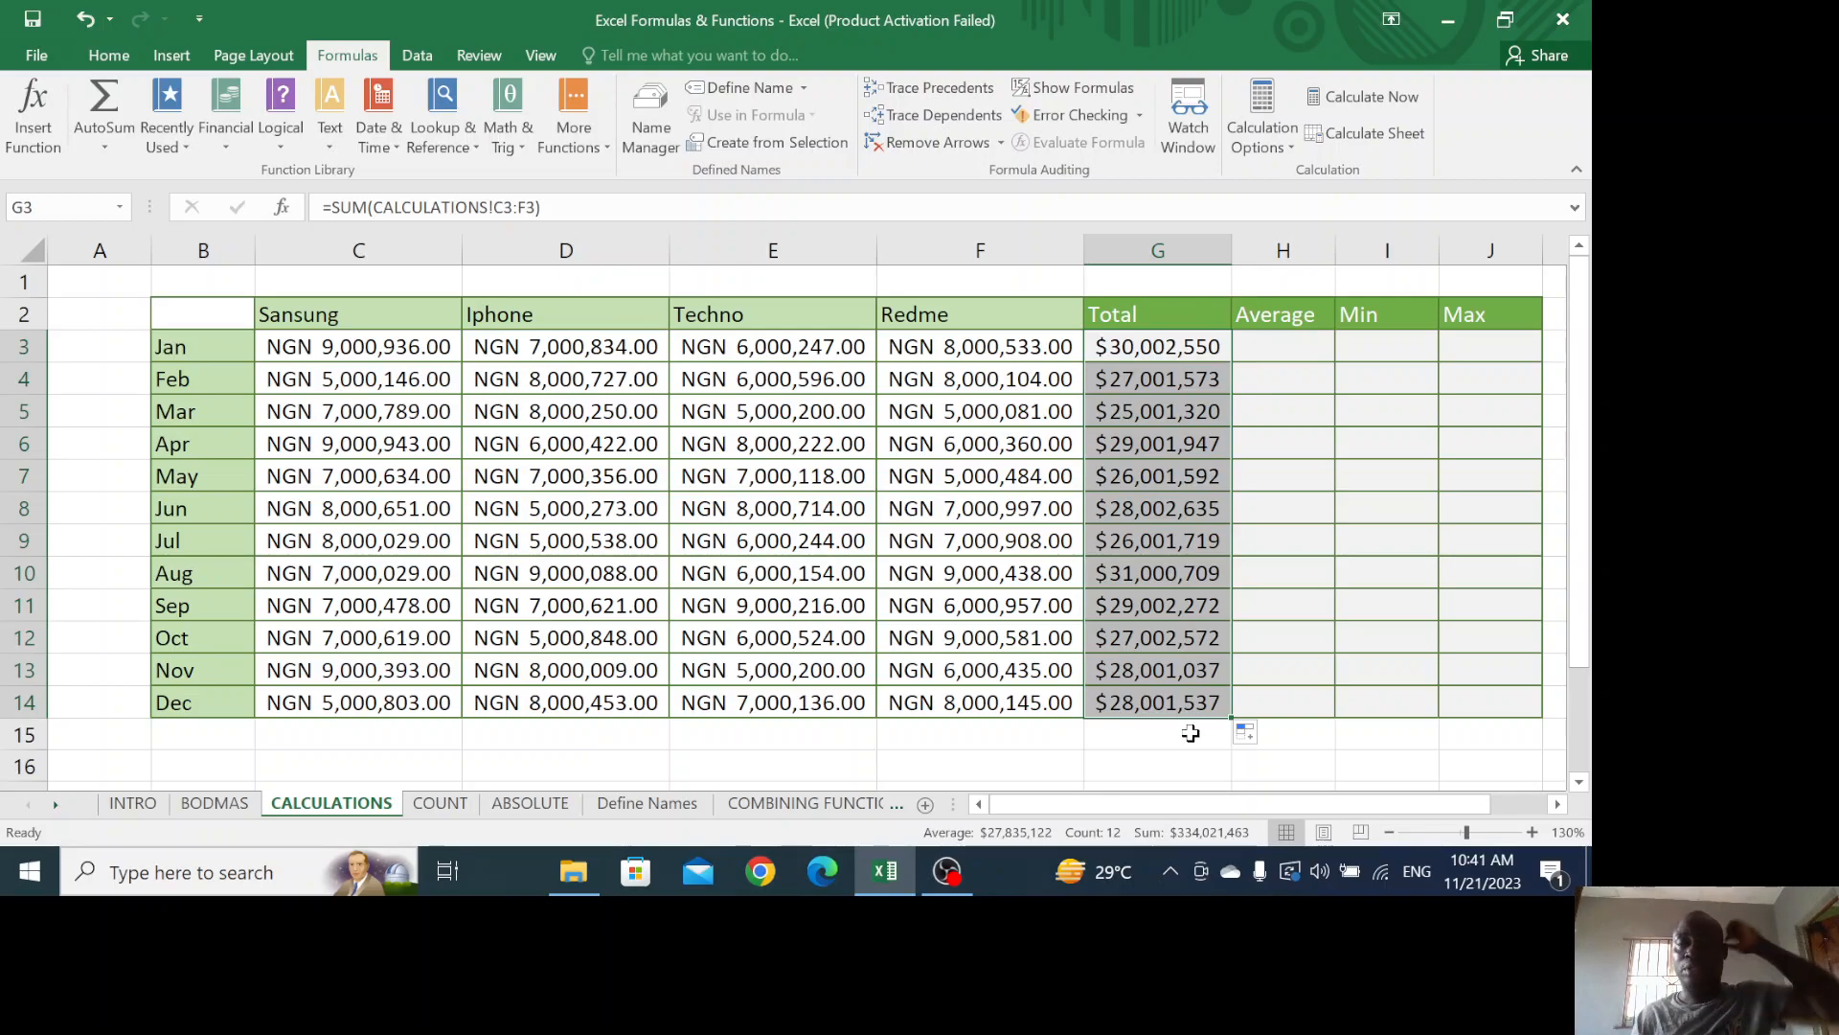
# Enter the formula =AVERAGE(C3:F3) in H3 to average January's sales across the four brands
pyautogui.click(1277, 341)
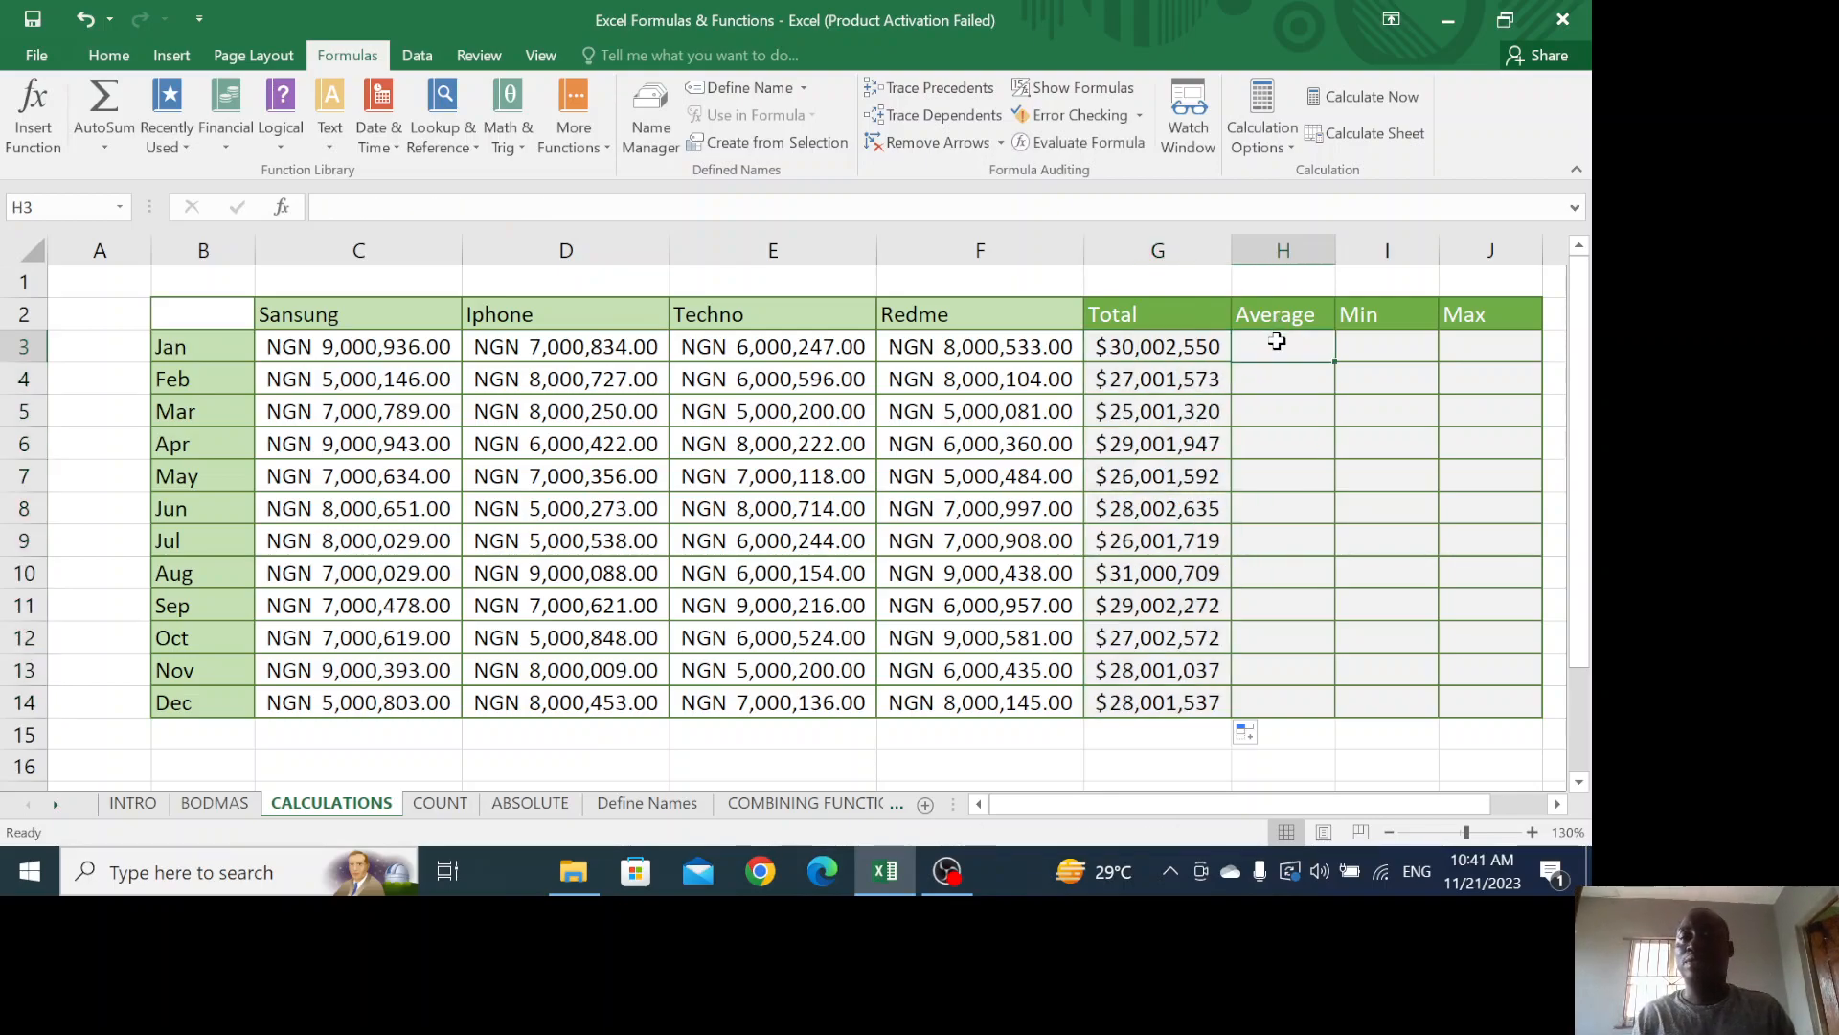
pyautogui.write('=')
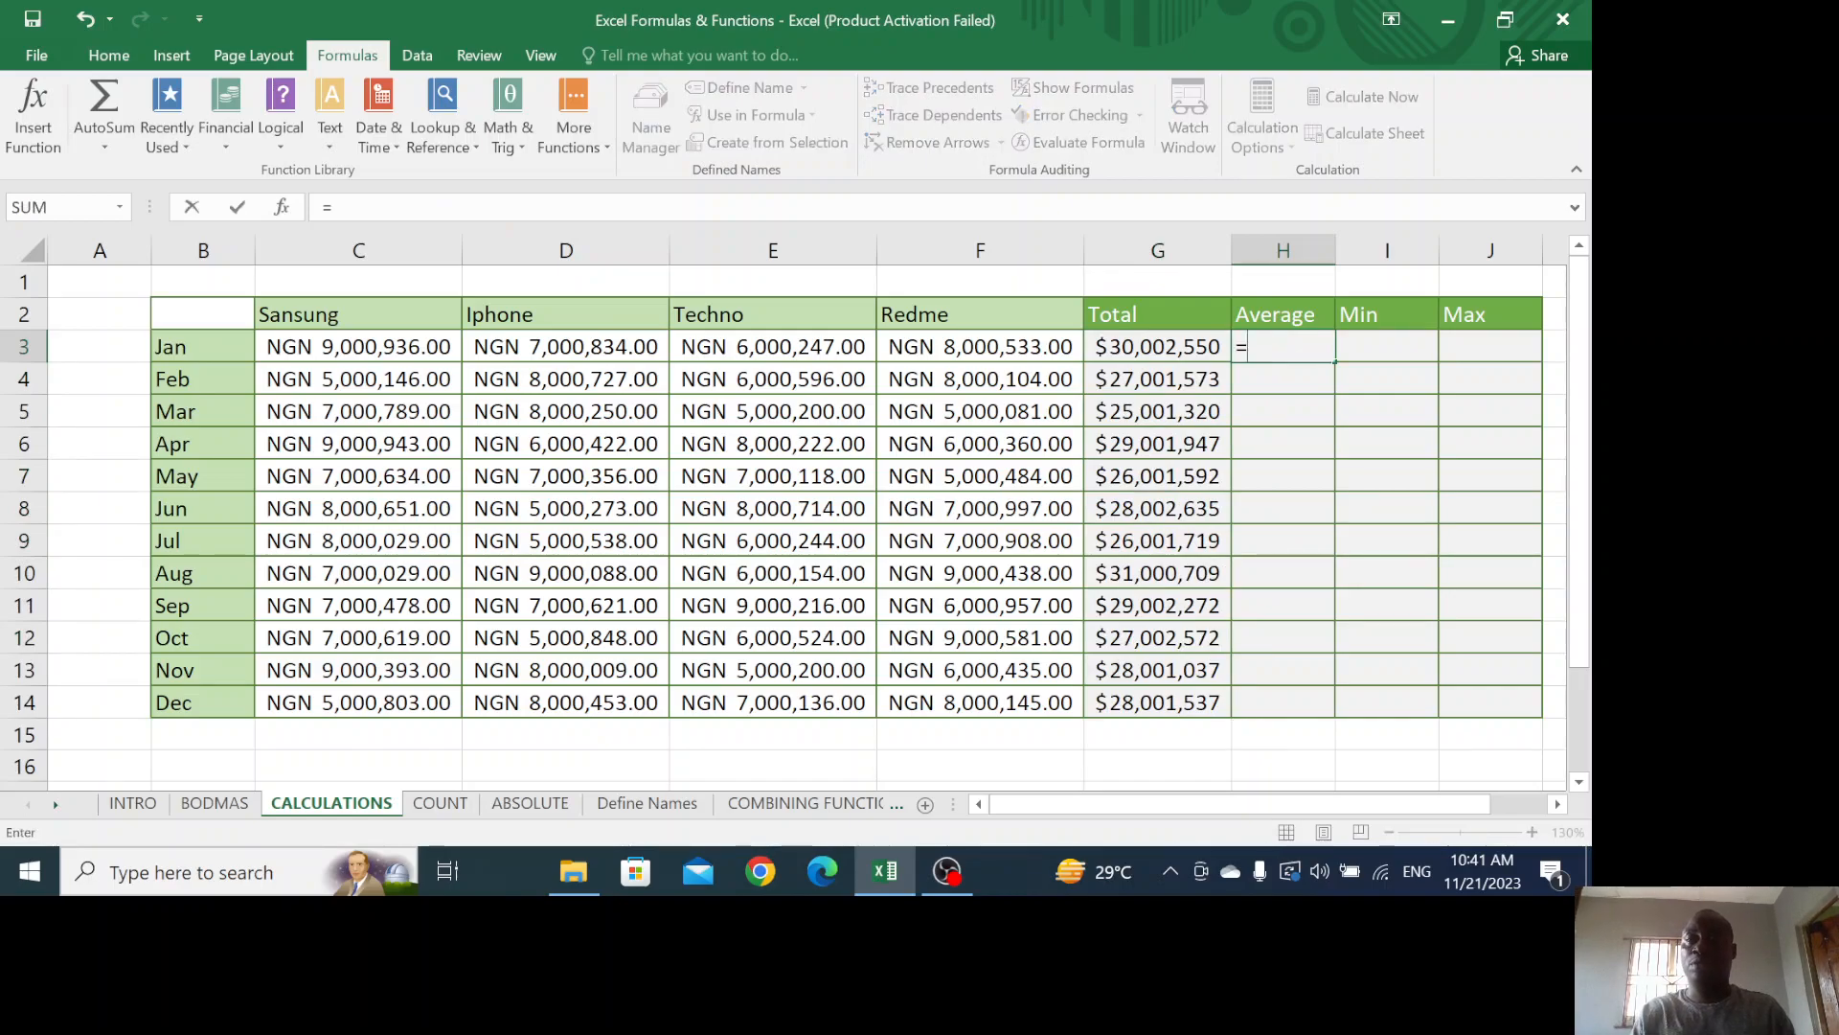
pyautogui.write('ave')
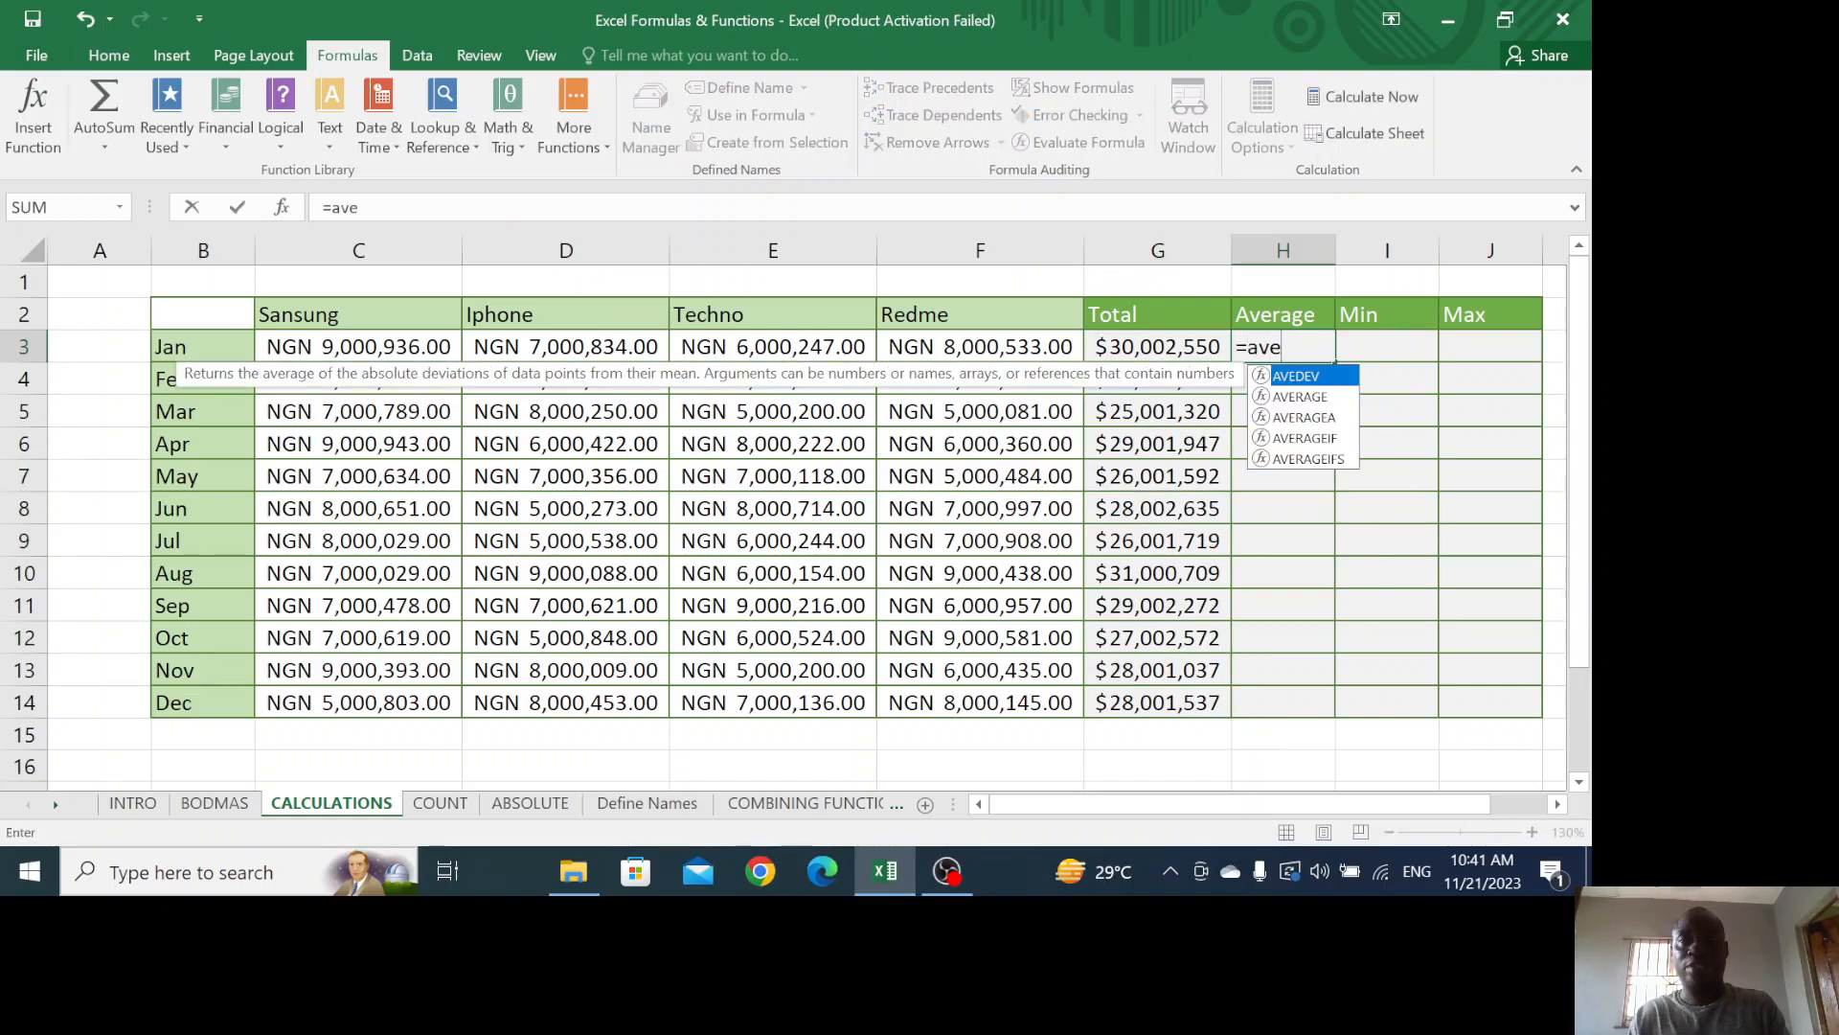
pyautogui.write('rage')
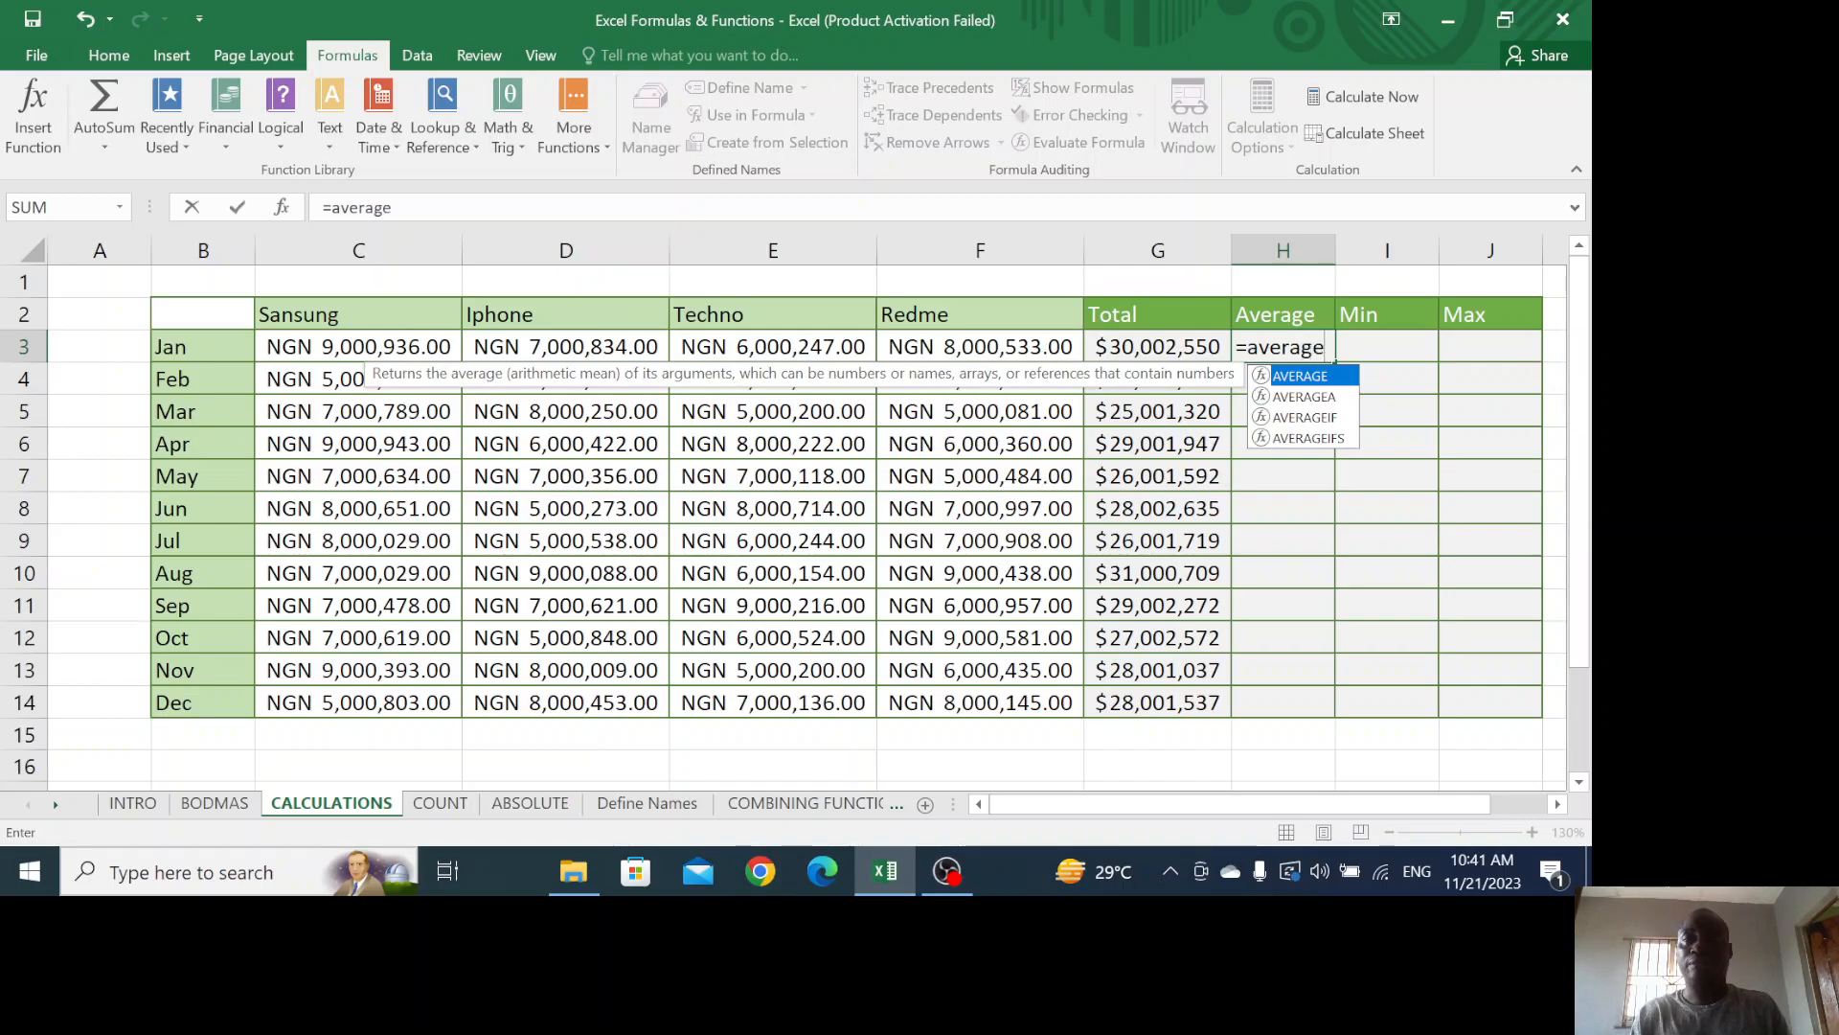
pyautogui.write('(')
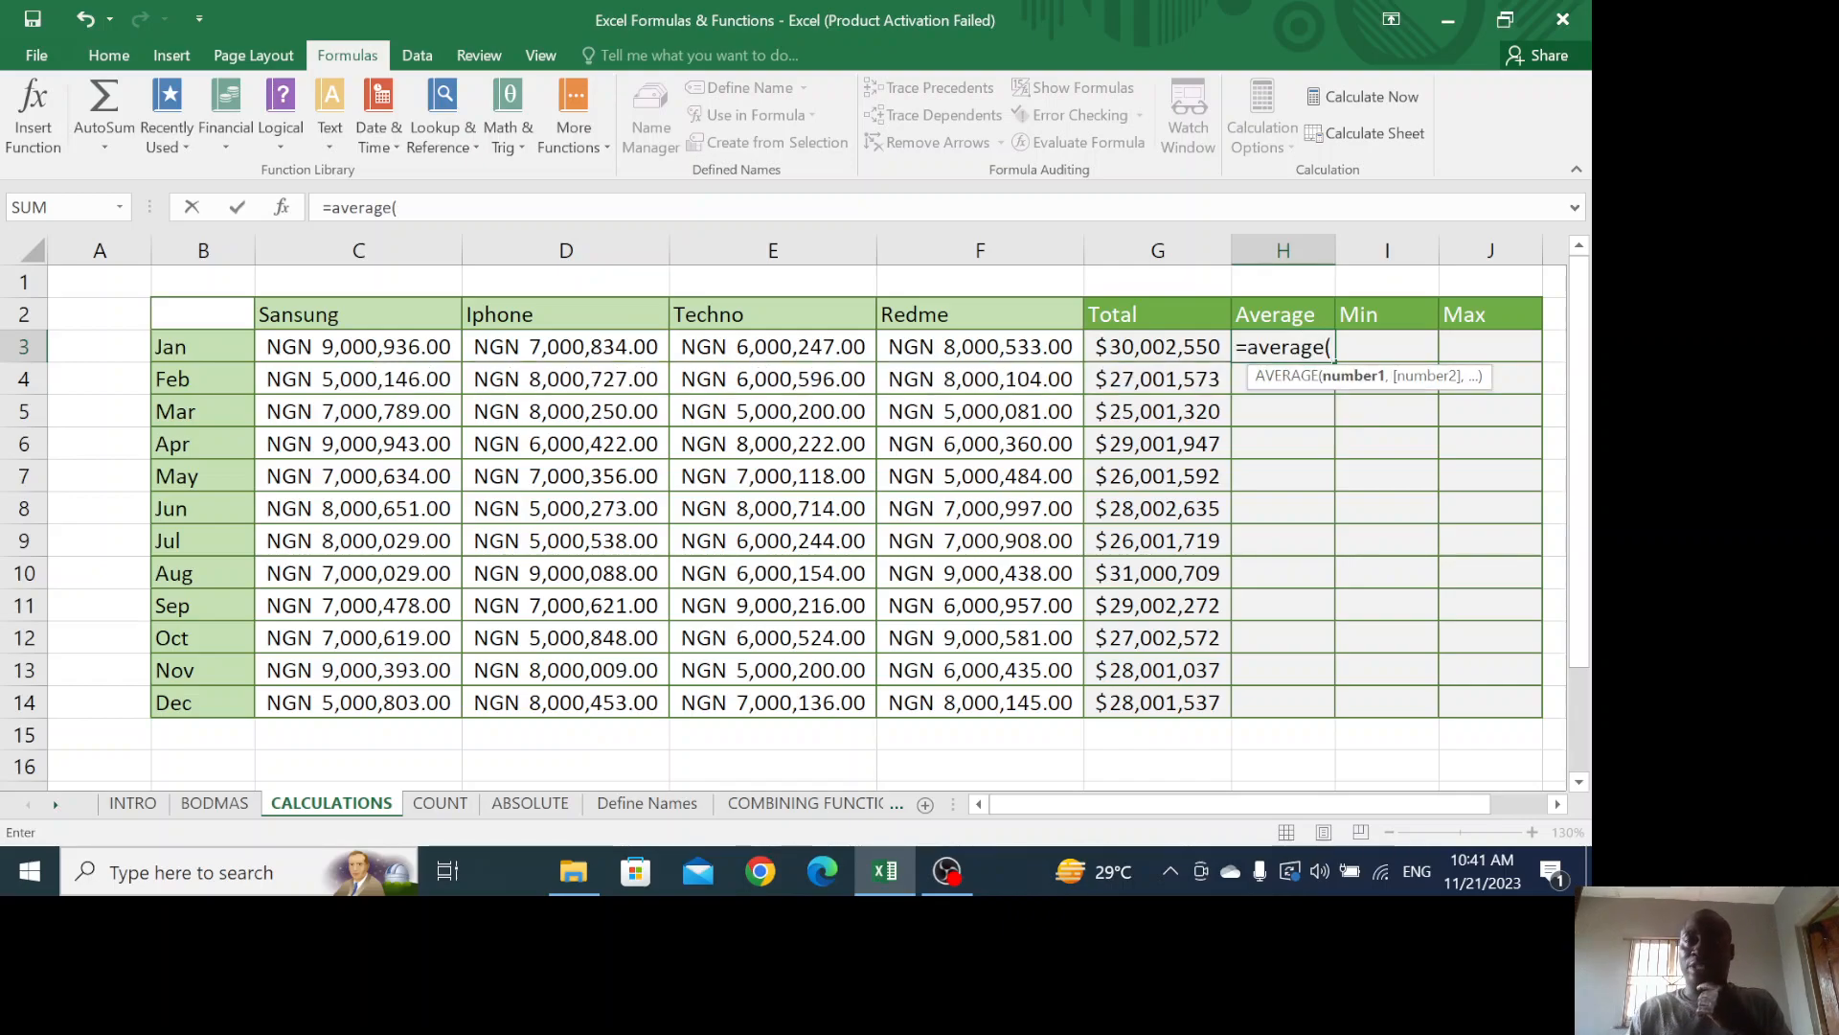
pyautogui.moveTo(353, 351); pyautogui.dragTo(971, 346)
pyautogui.write(')')
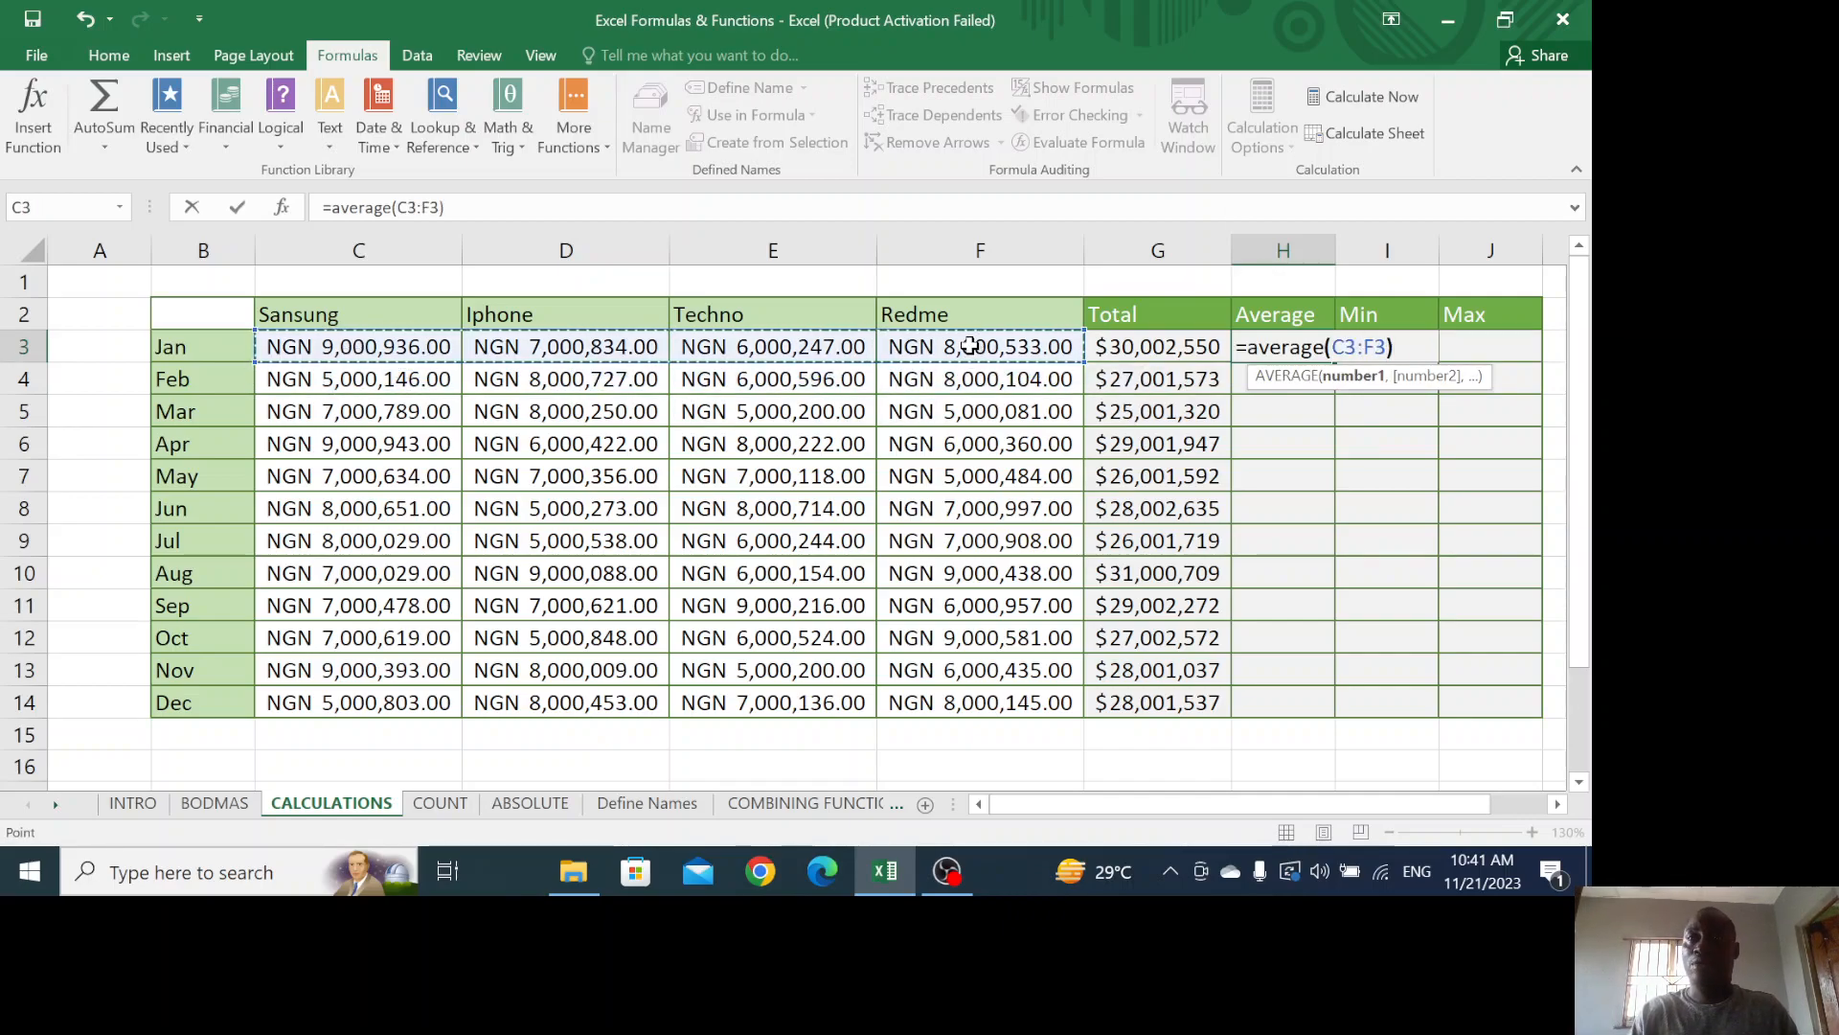
pyautogui.press('Return')
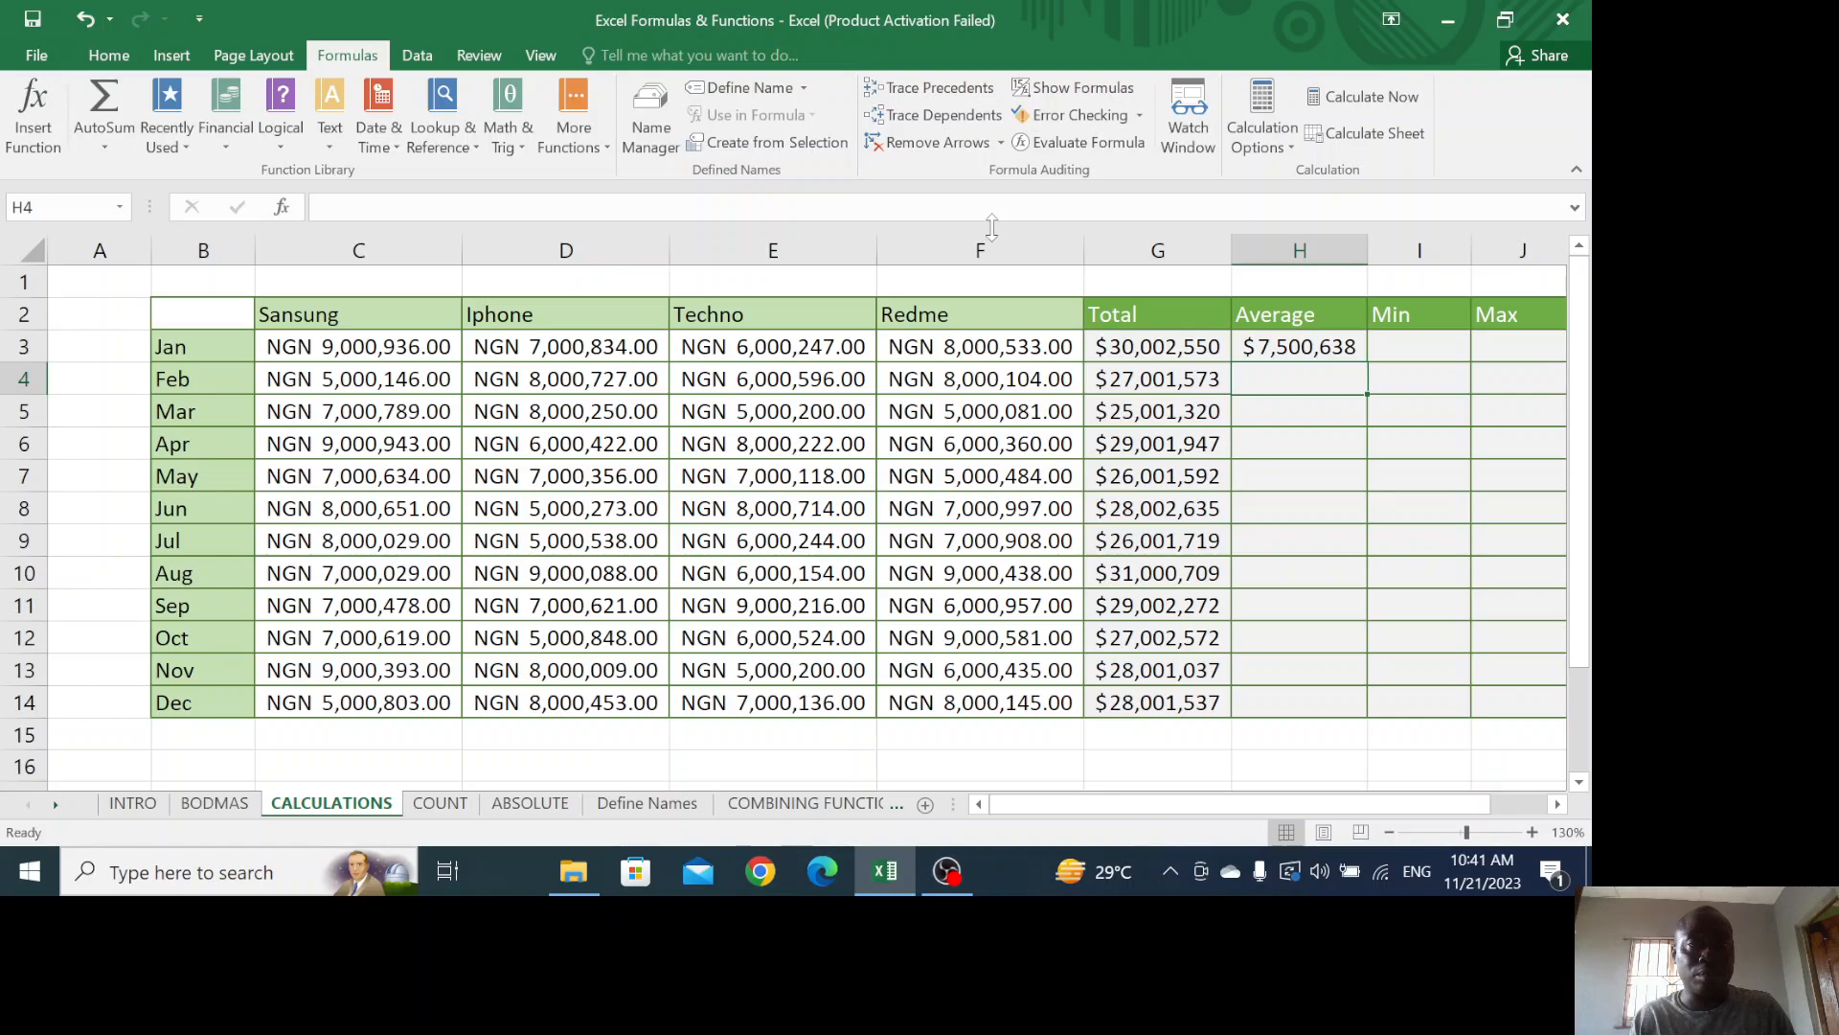
# Fill the average formula from H3 down through December and go over January's four brand values in C3 to F3
pyautogui.click(1354, 348)
pyautogui.doubleClick(1367, 361)
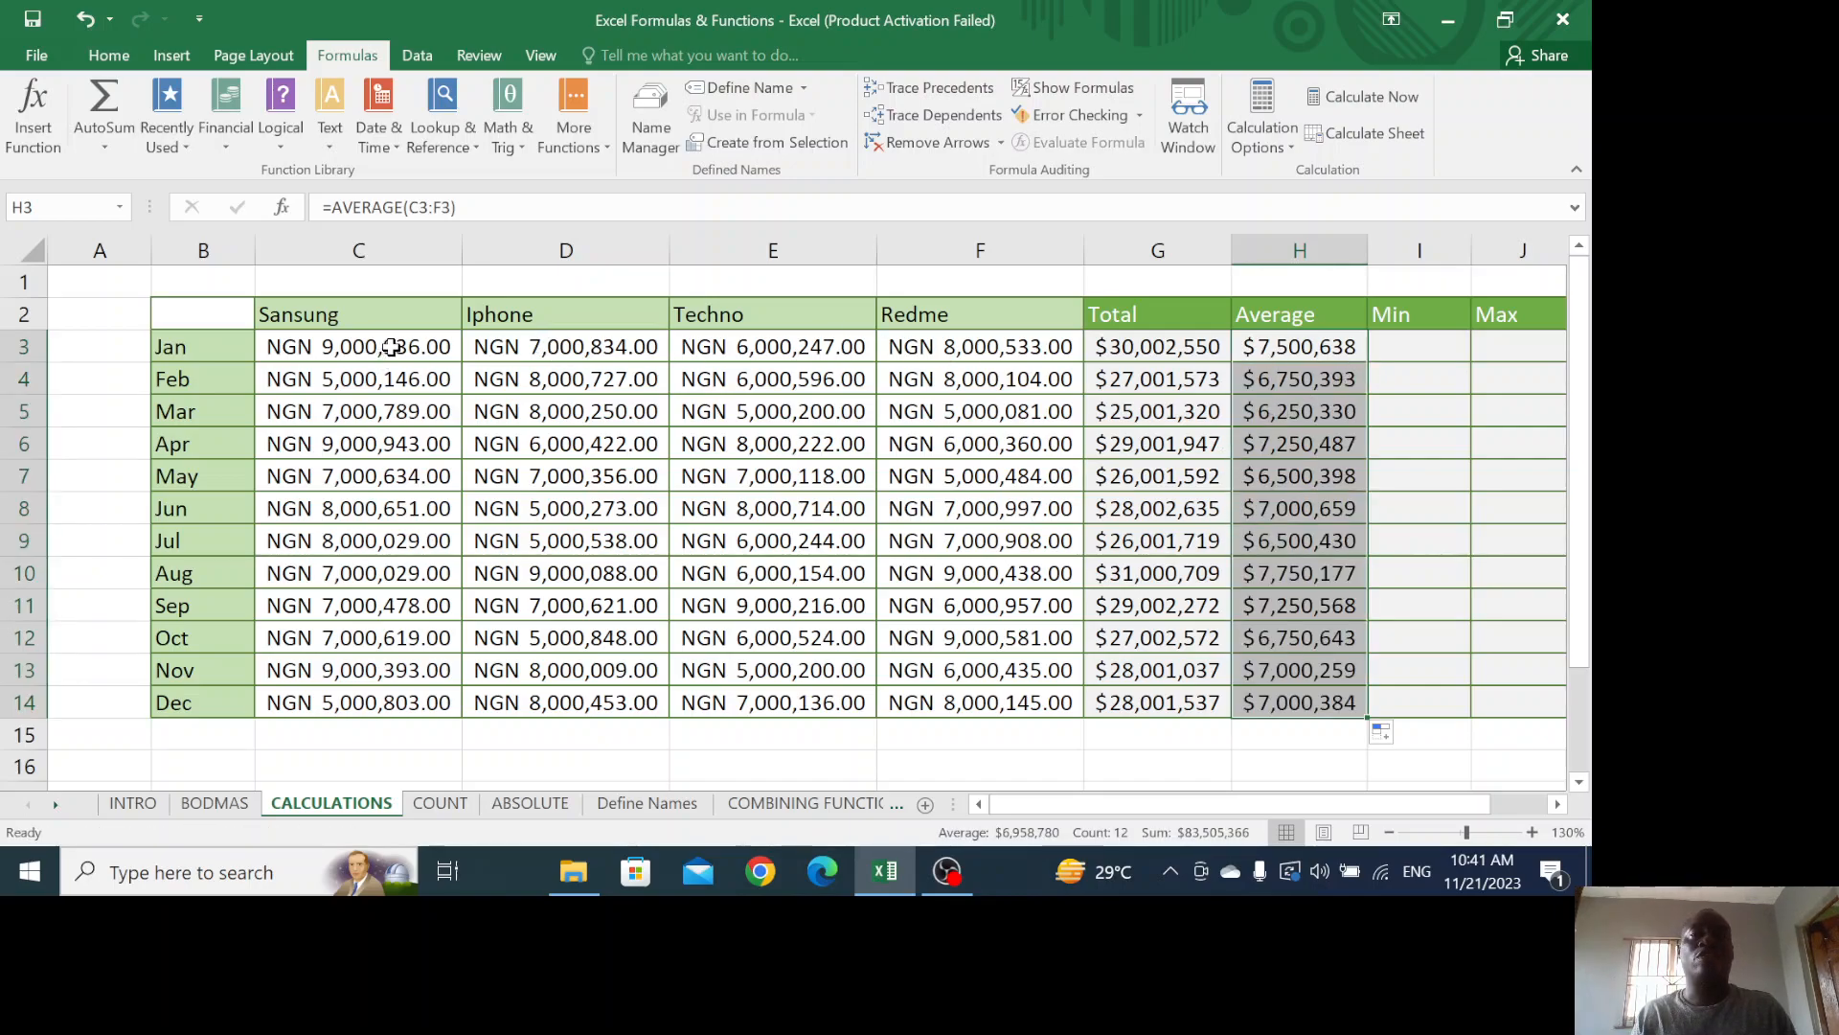
pyautogui.click(440, 349)
pyautogui.click(539, 347)
pyautogui.click(733, 340)
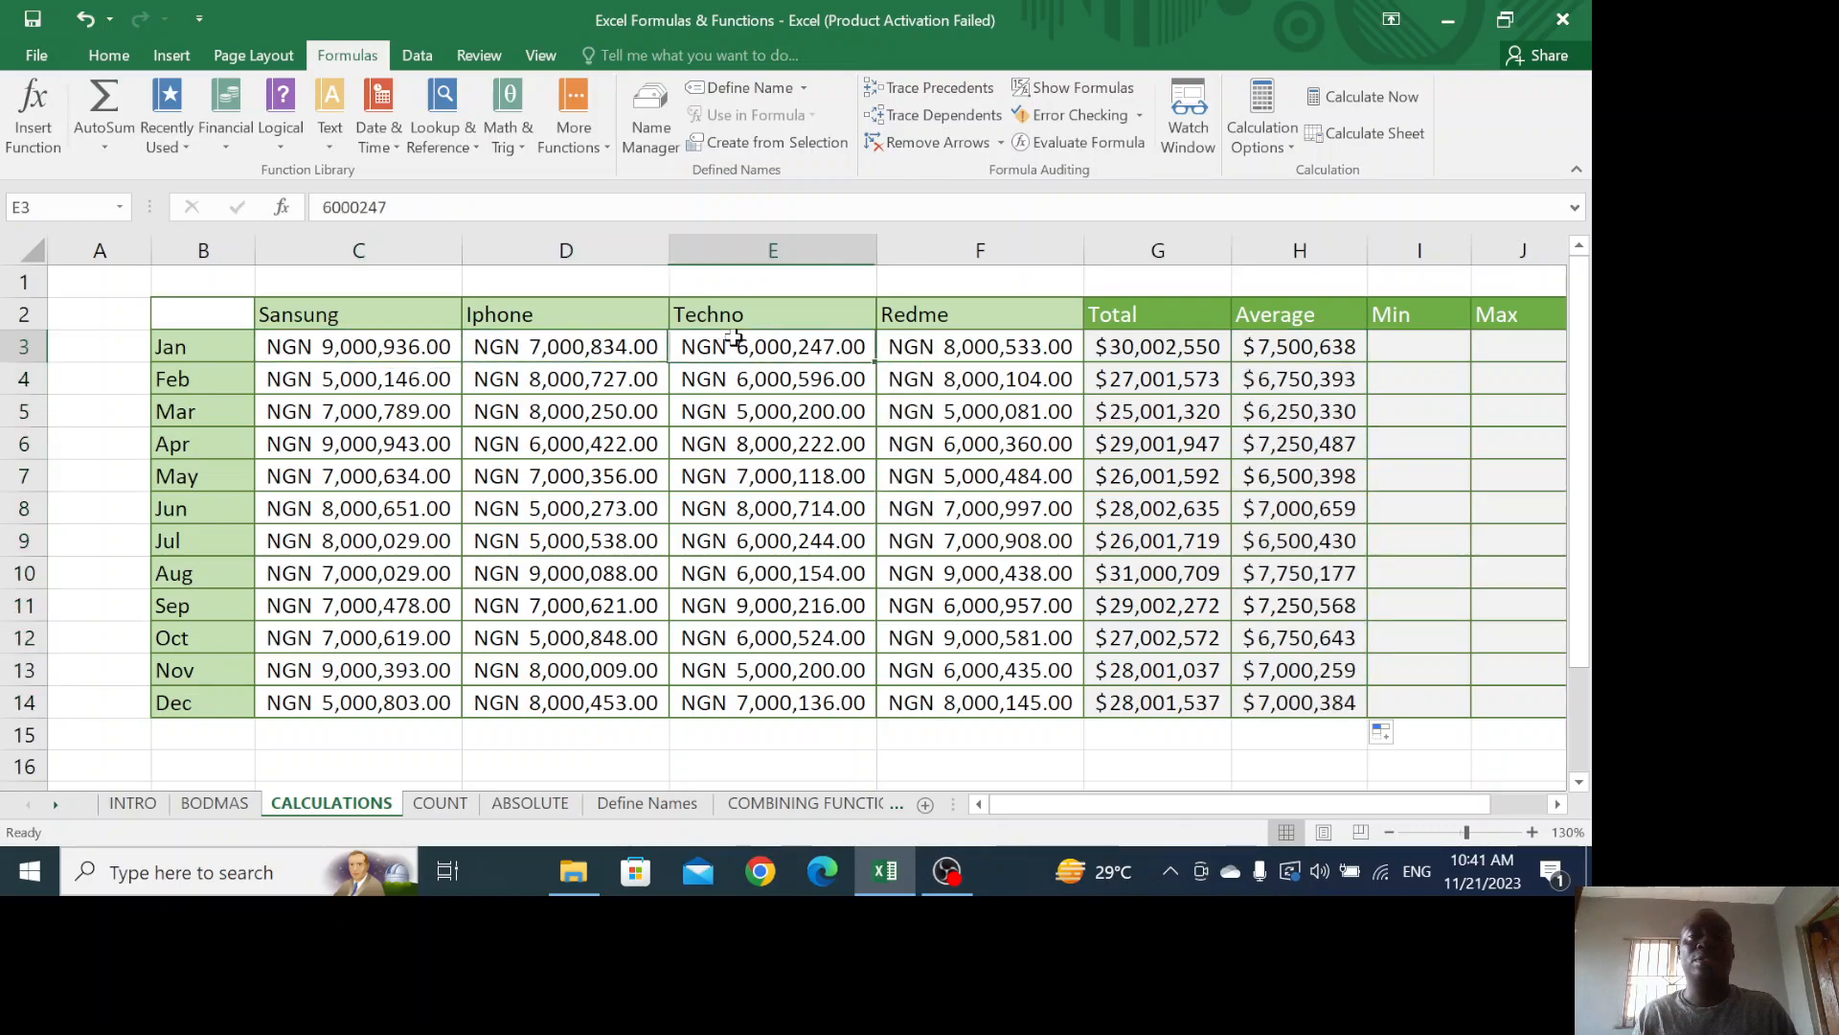
pyautogui.click(951, 344)
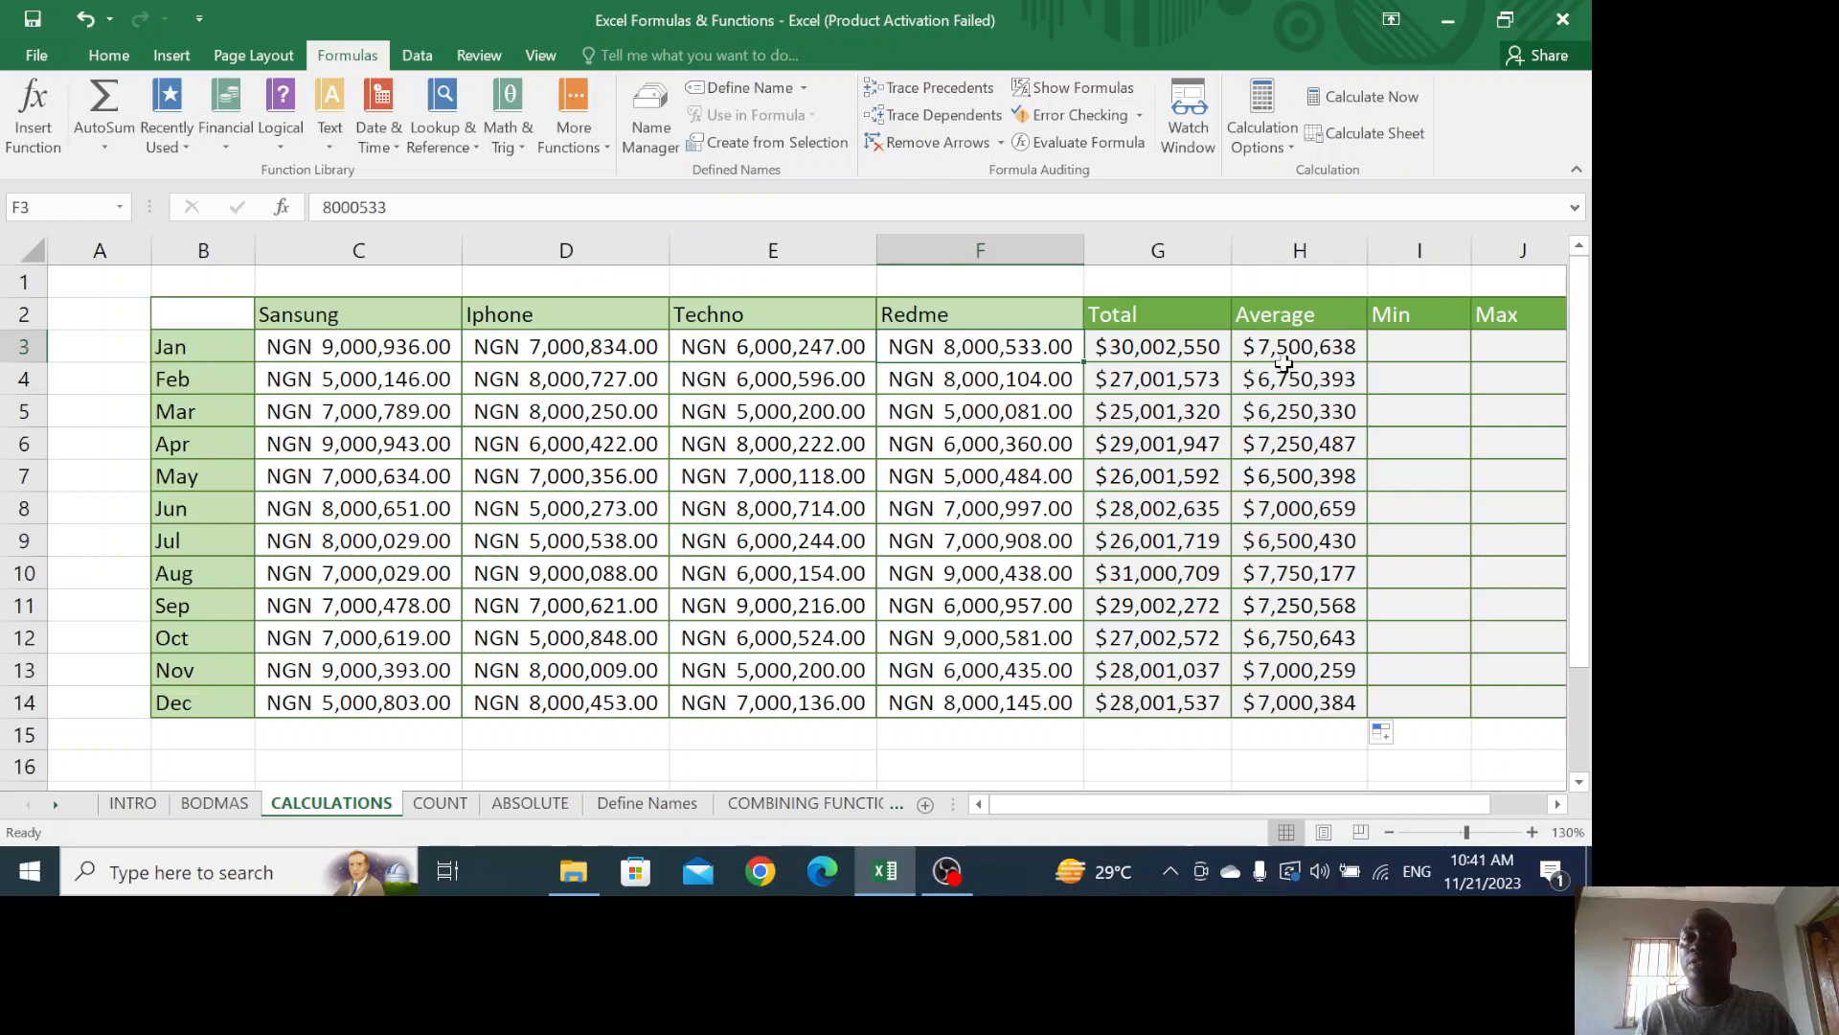
# Enter the formula =MIN(C3:F3) in I3 to find January's lowest sales value
pyautogui.click(1386, 353)
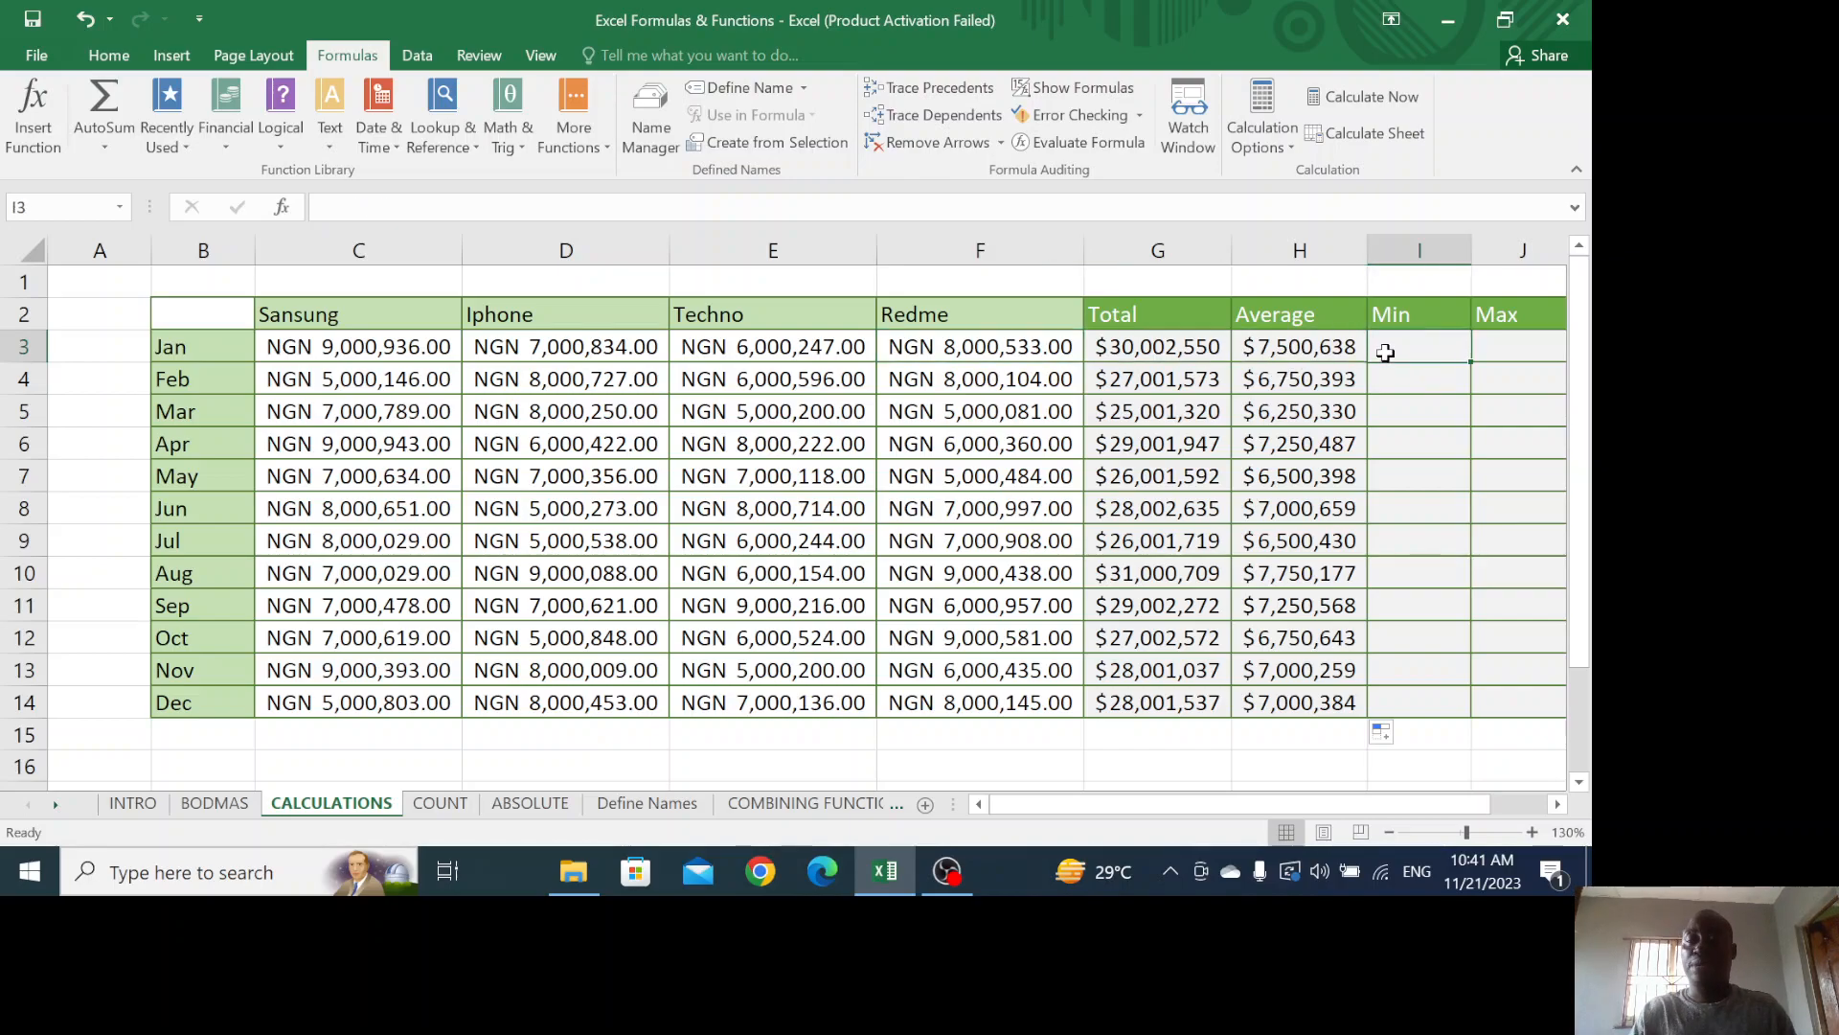
pyautogui.write('=')
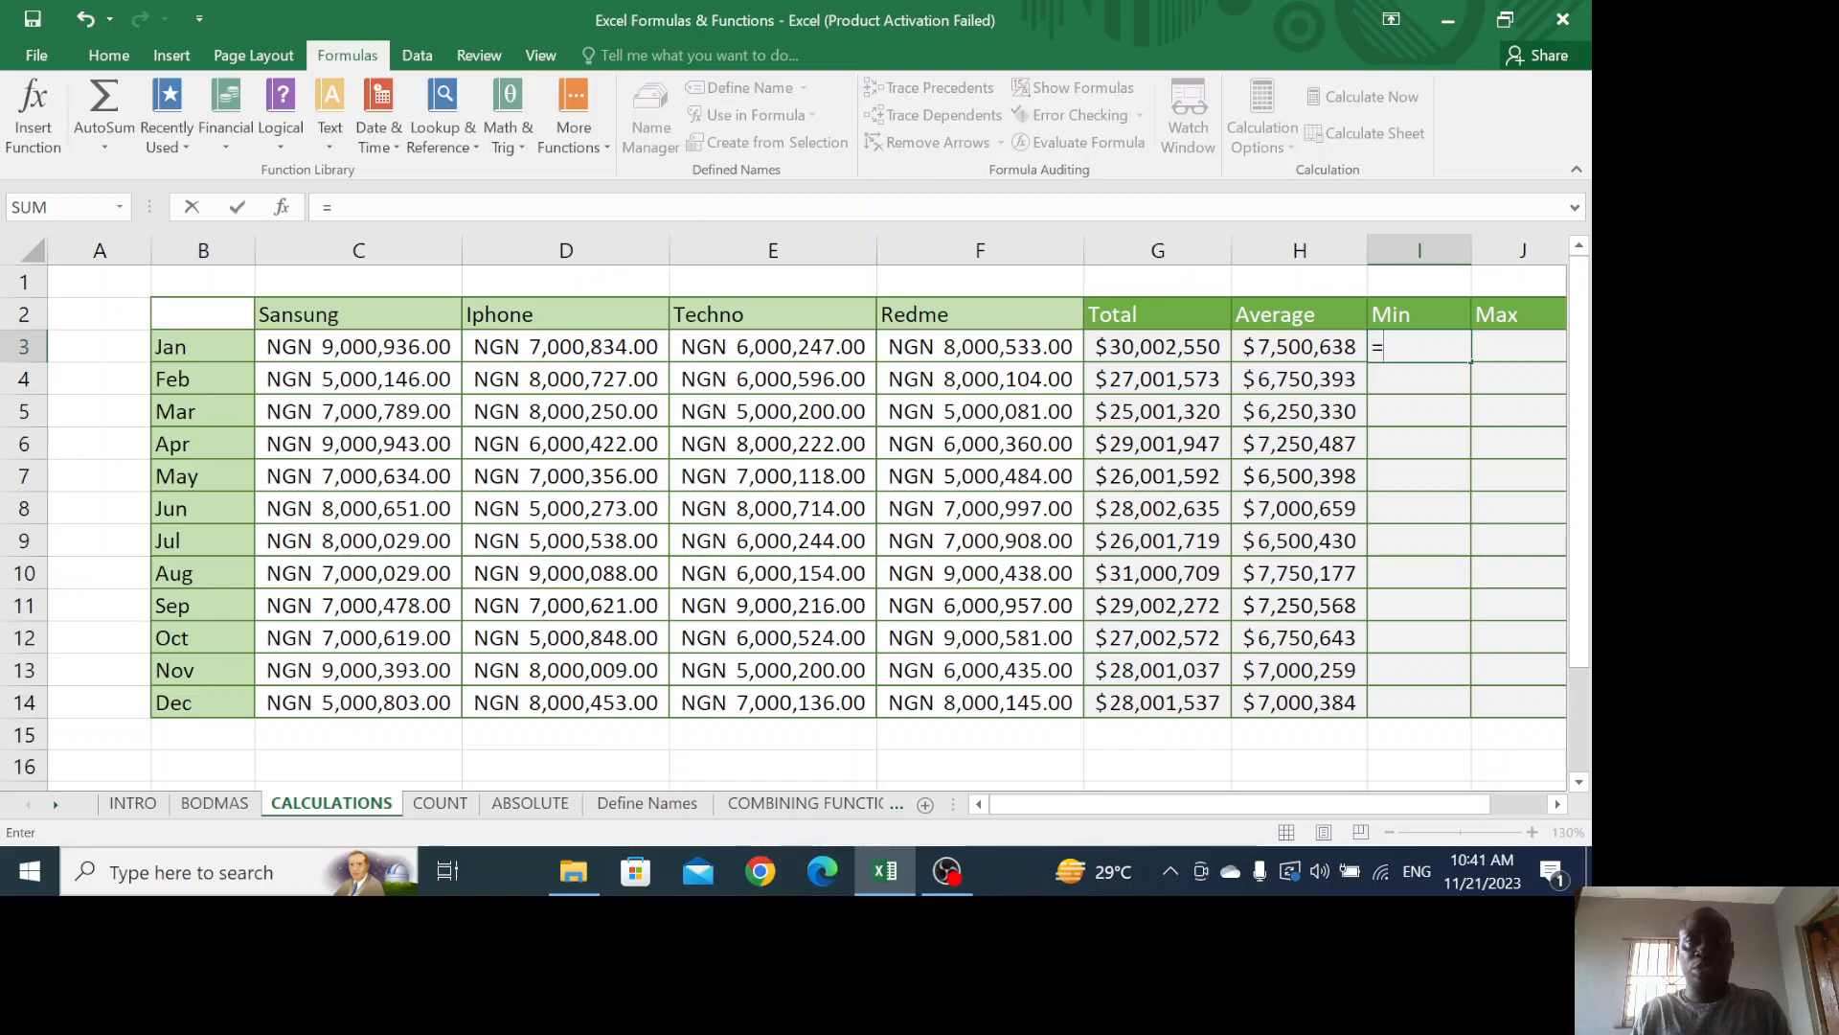
pyautogui.write('min(')
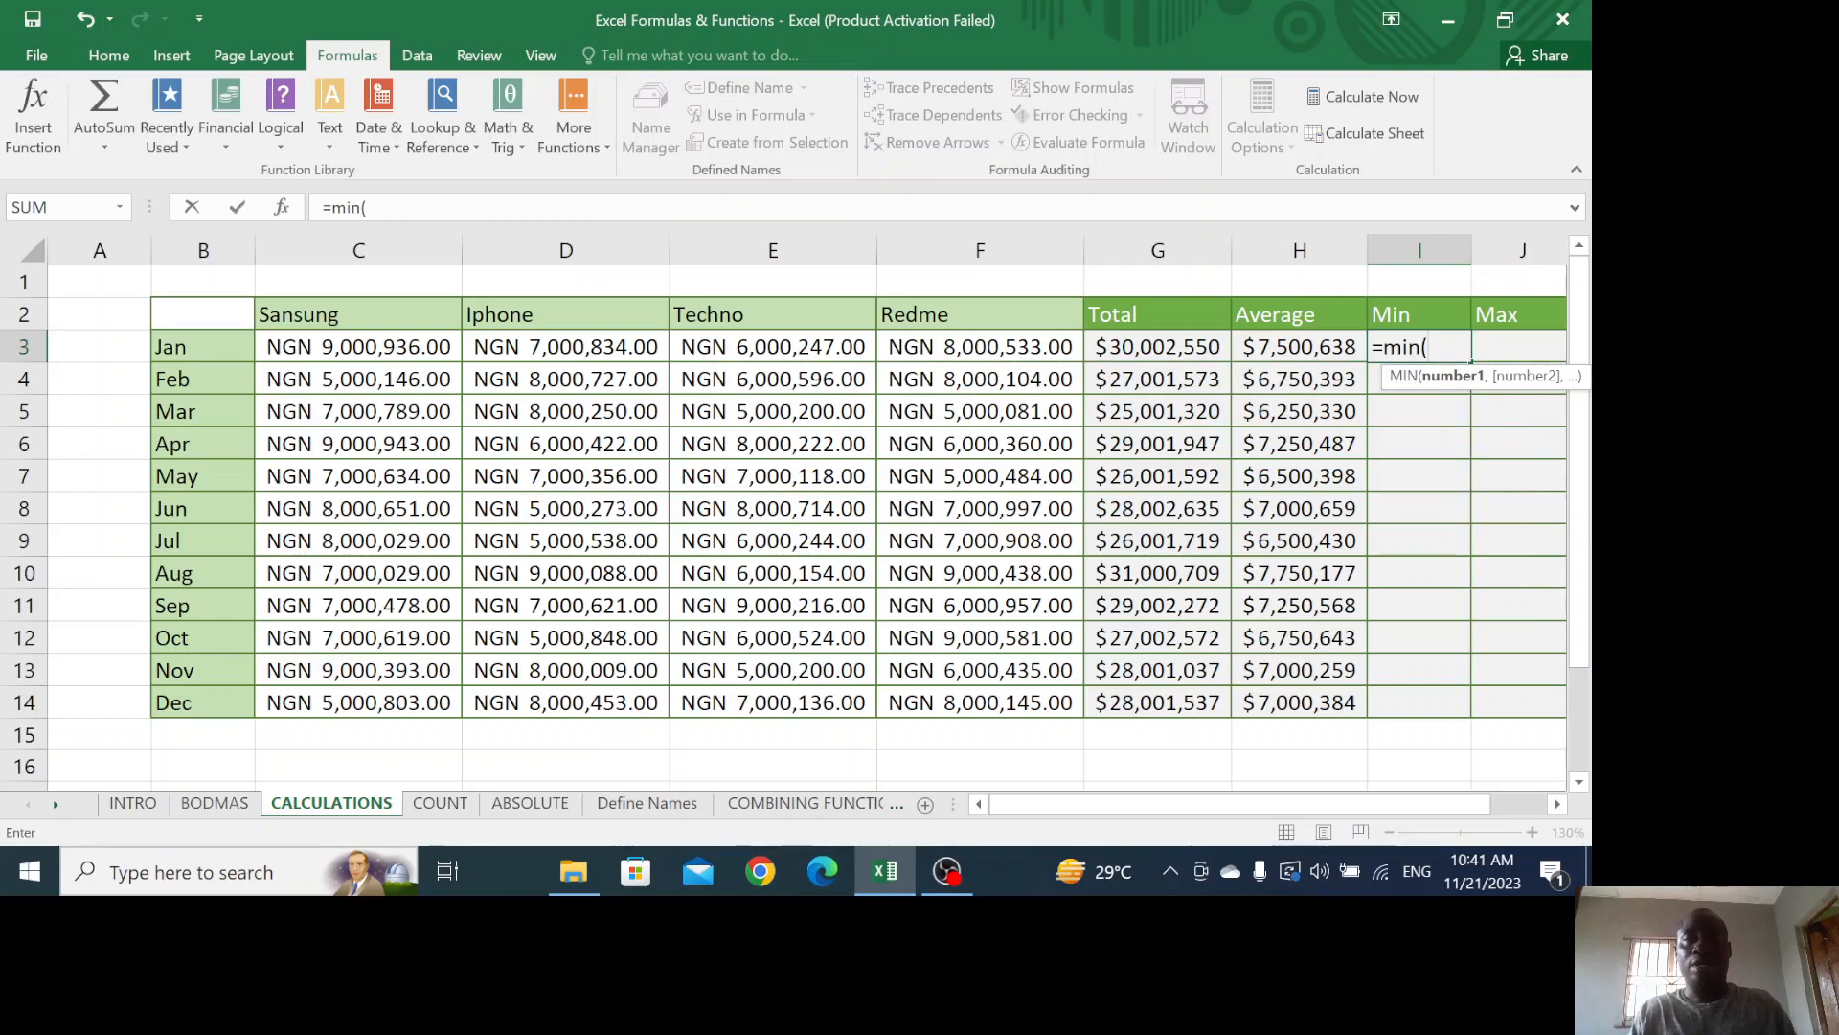
pyautogui.click(305, 350)
pyautogui.moveTo(381, 354); pyautogui.dragTo(956, 347)
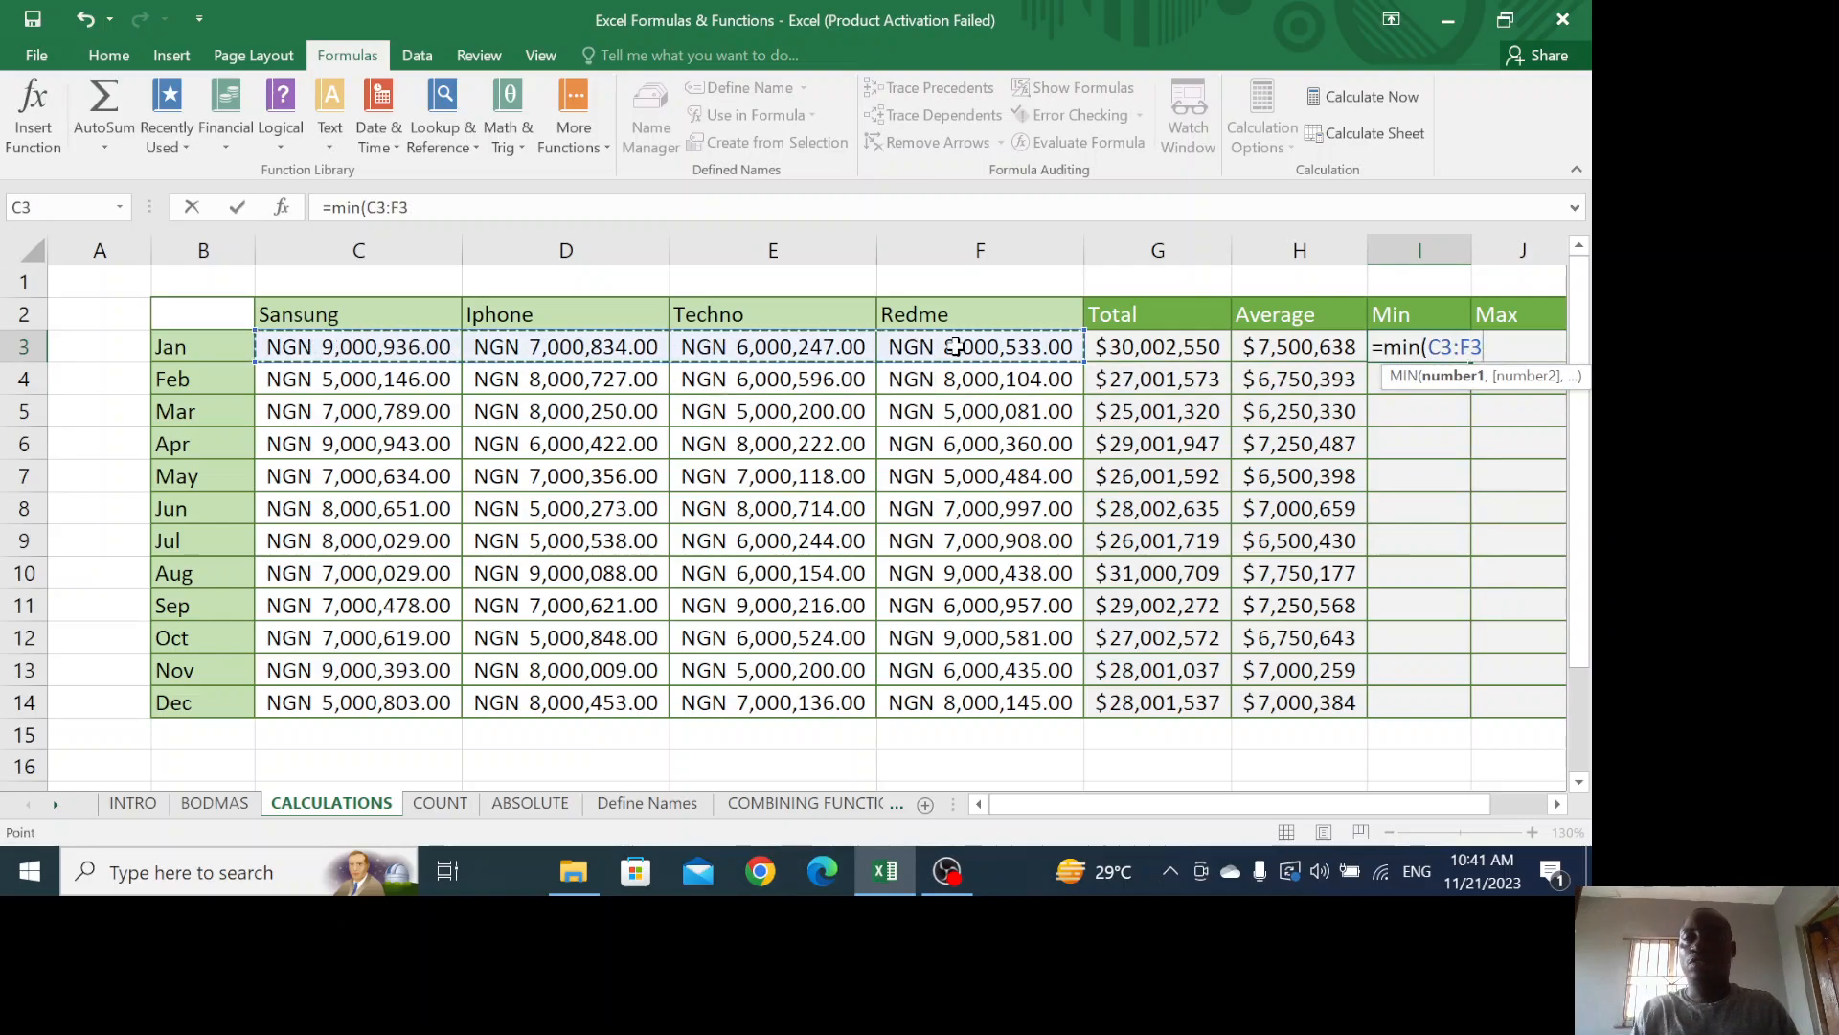
pyautogui.write(')')
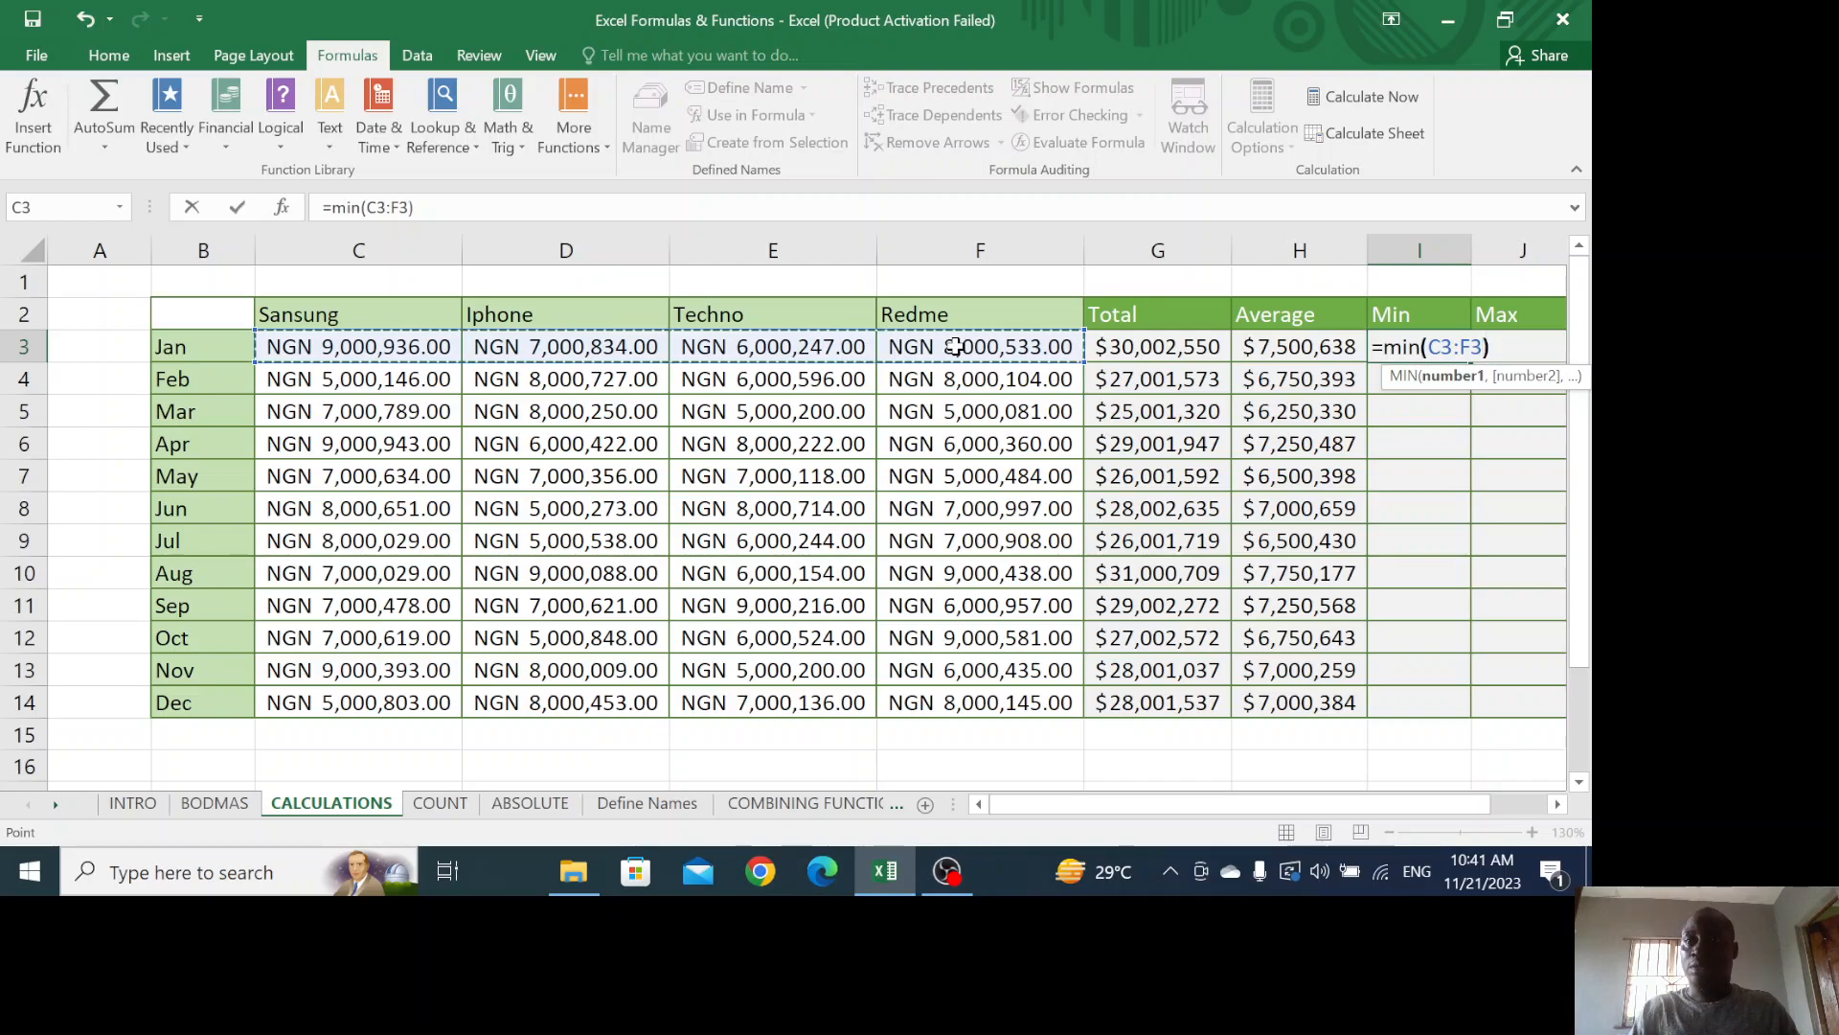
pyautogui.press('Return')
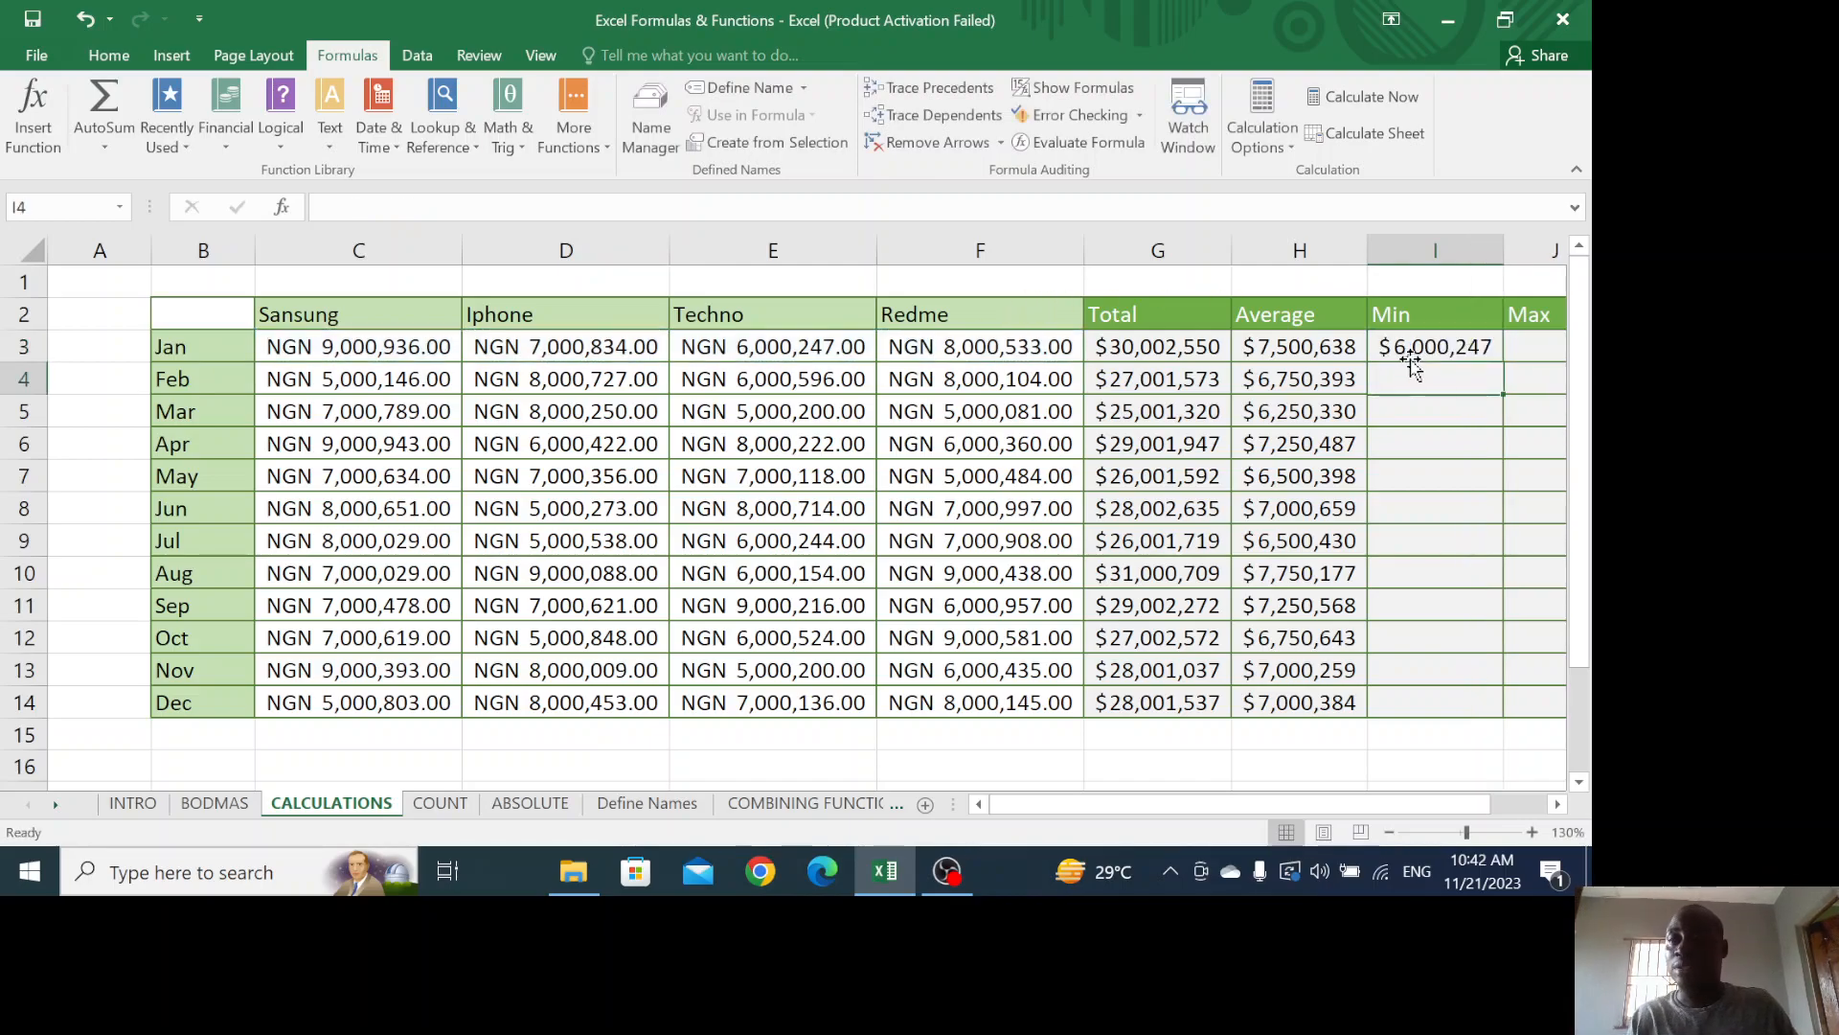
# Compare January's minimum with the Techno value in E3 and fill the MIN formula from I3 down through December
pyautogui.click(1558, 805)
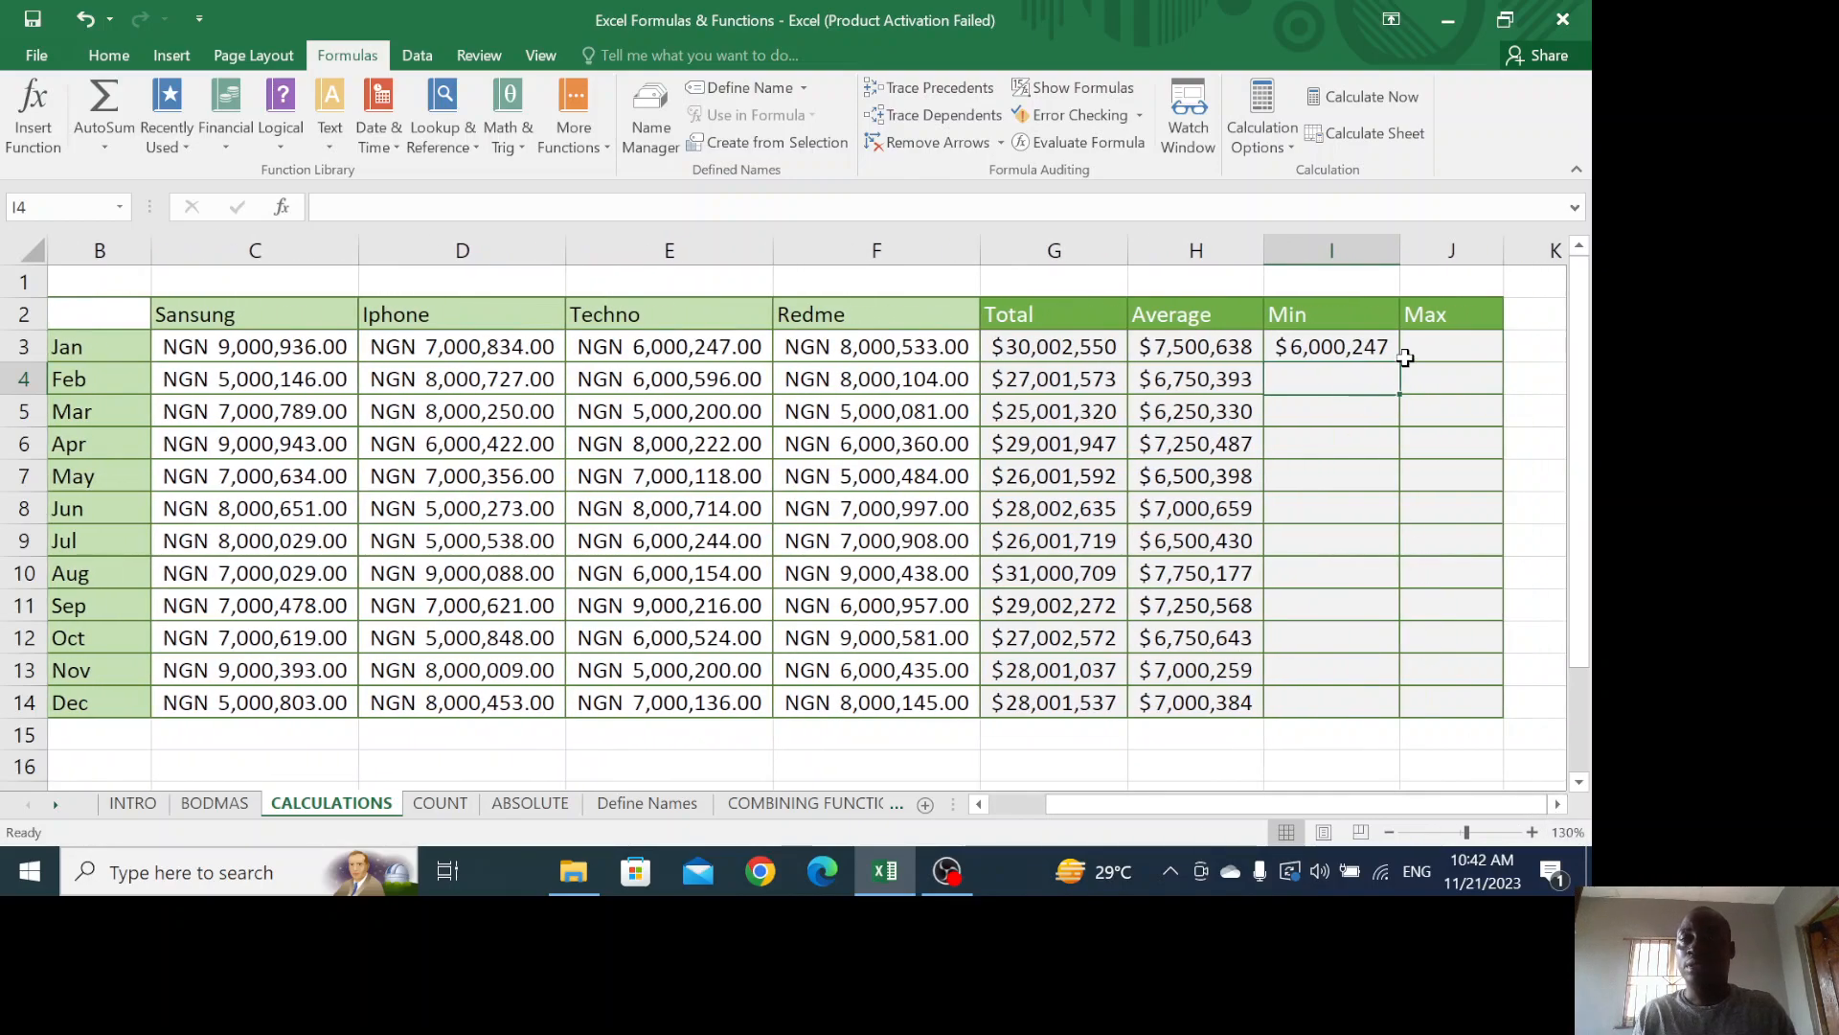
pyautogui.click(721, 346)
pyautogui.click(1370, 347)
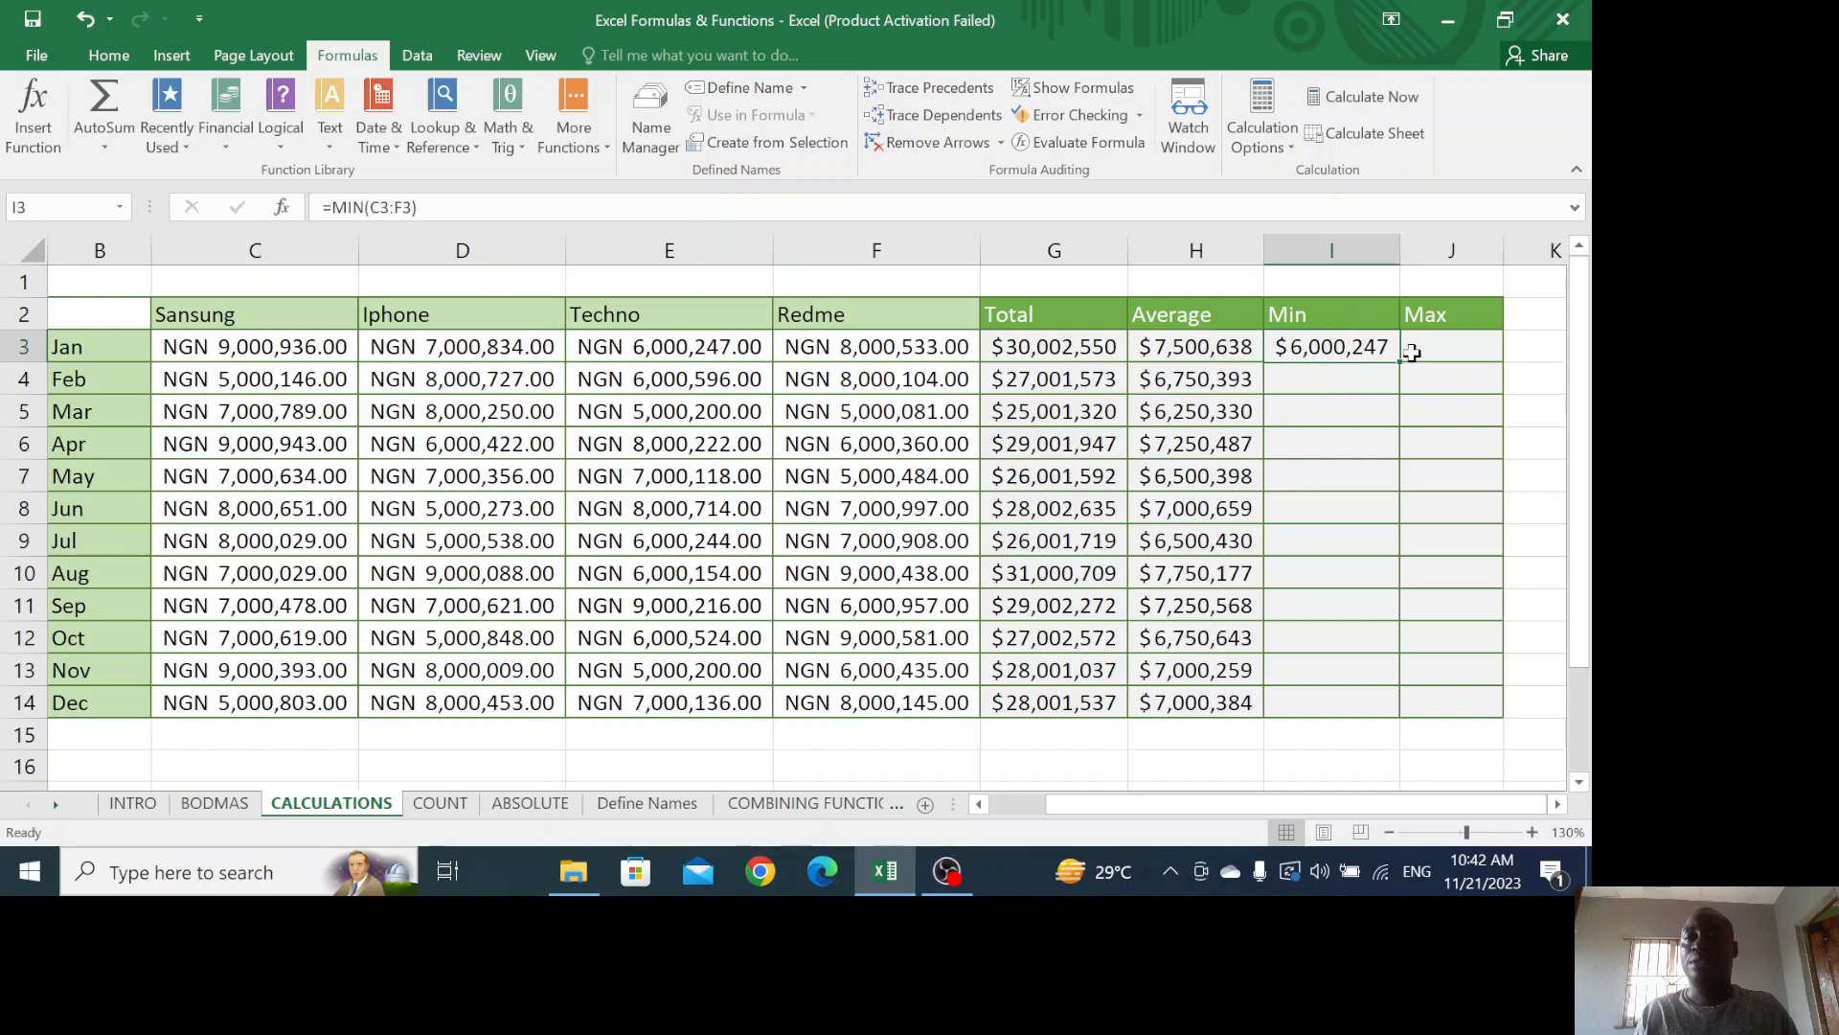
pyautogui.doubleClick(1399, 360)
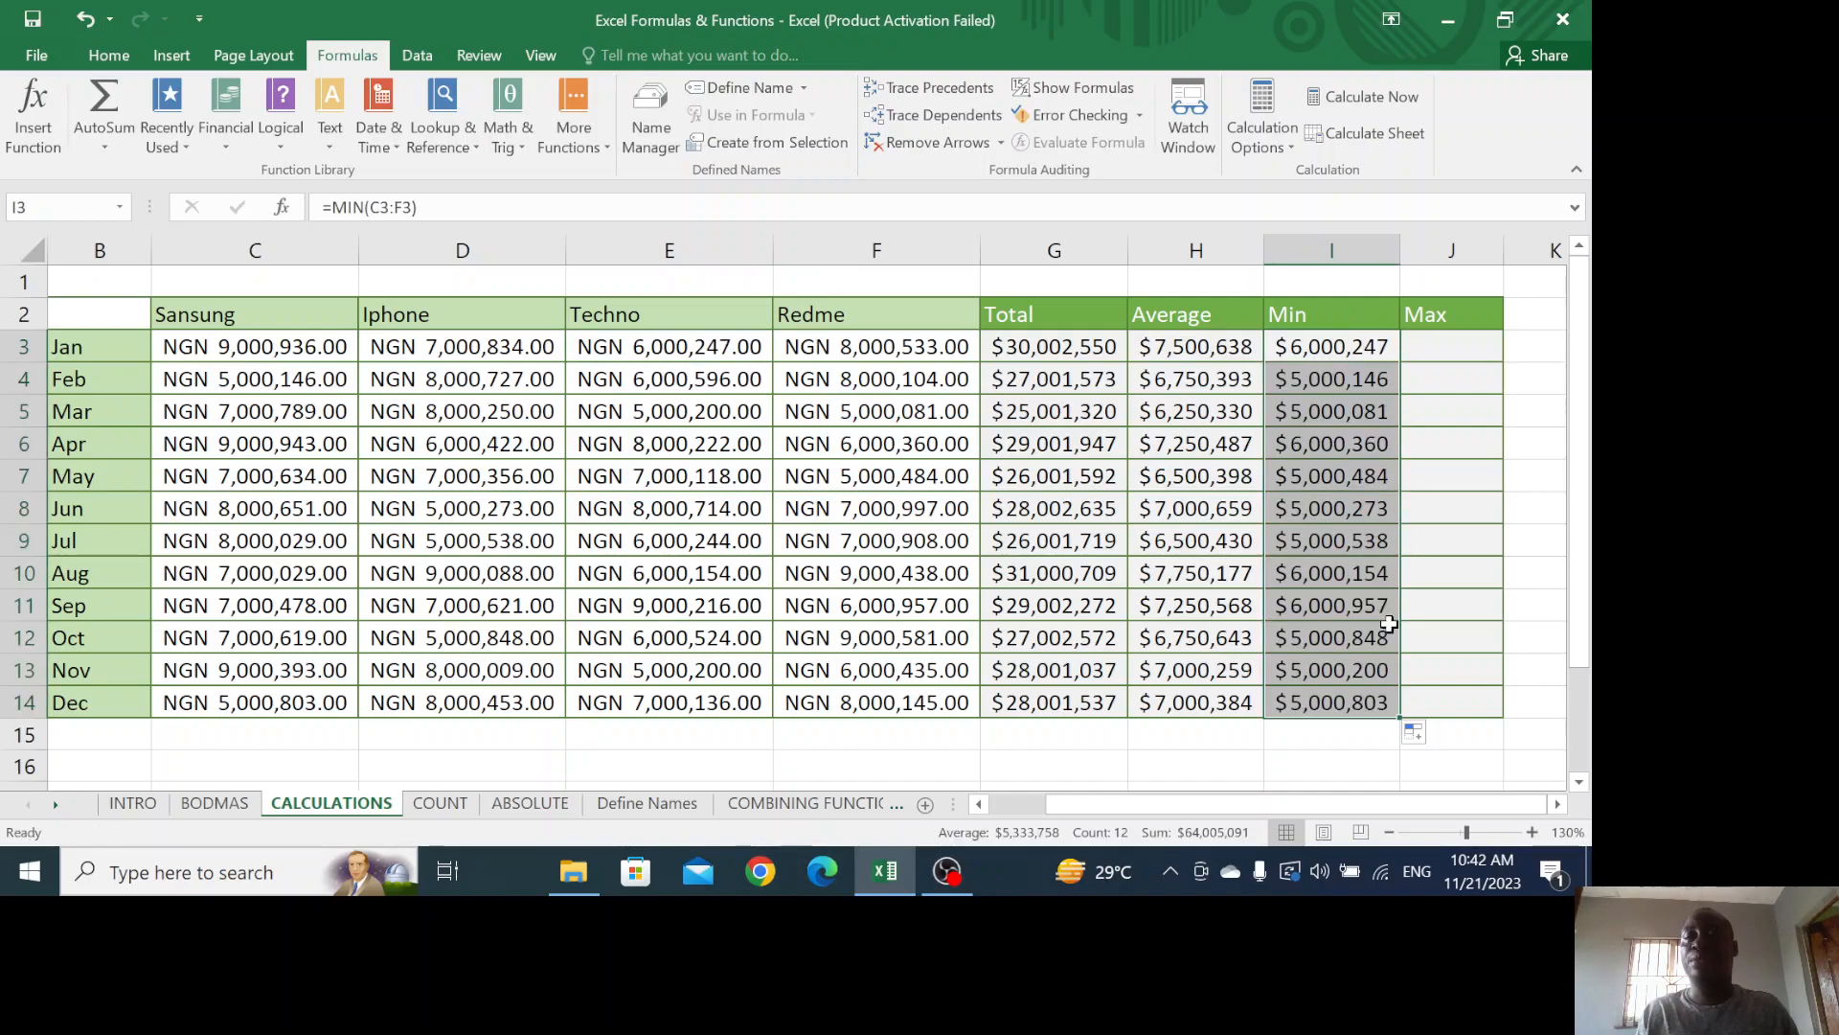
pyautogui.click(1452, 337)
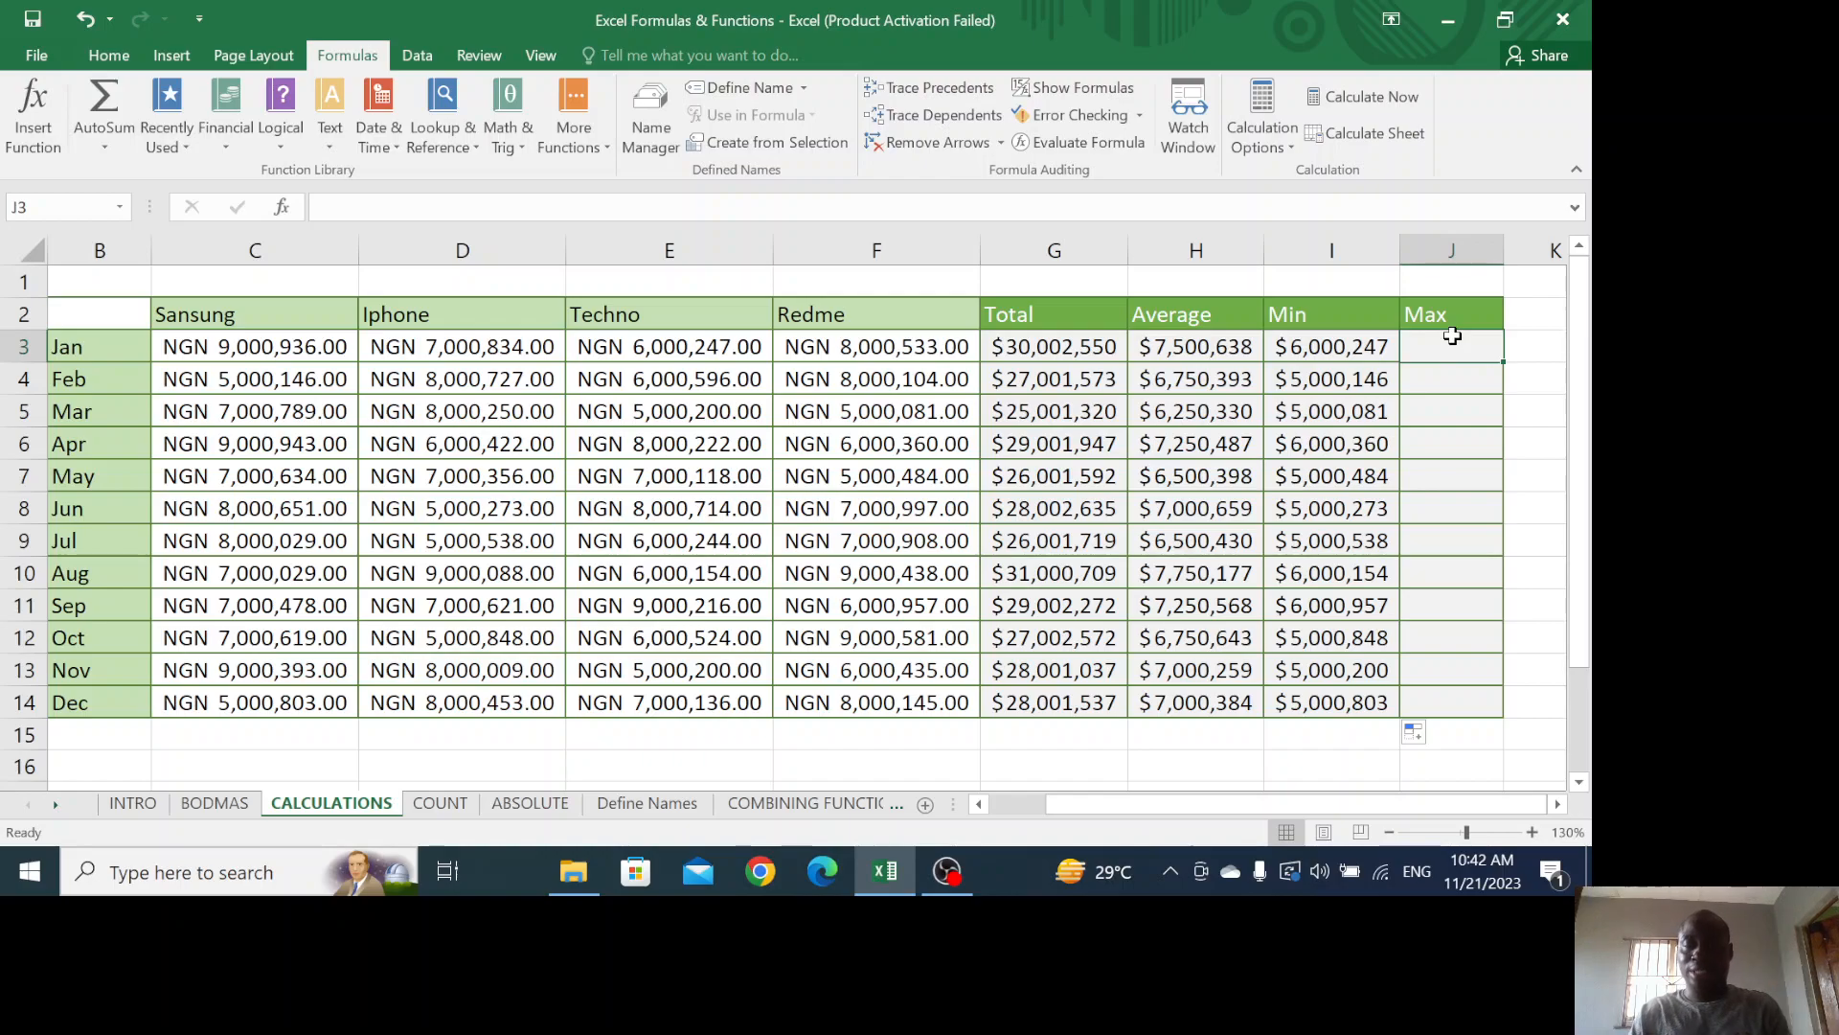
pyautogui.write('=')
pyautogui.press('BackSpace')
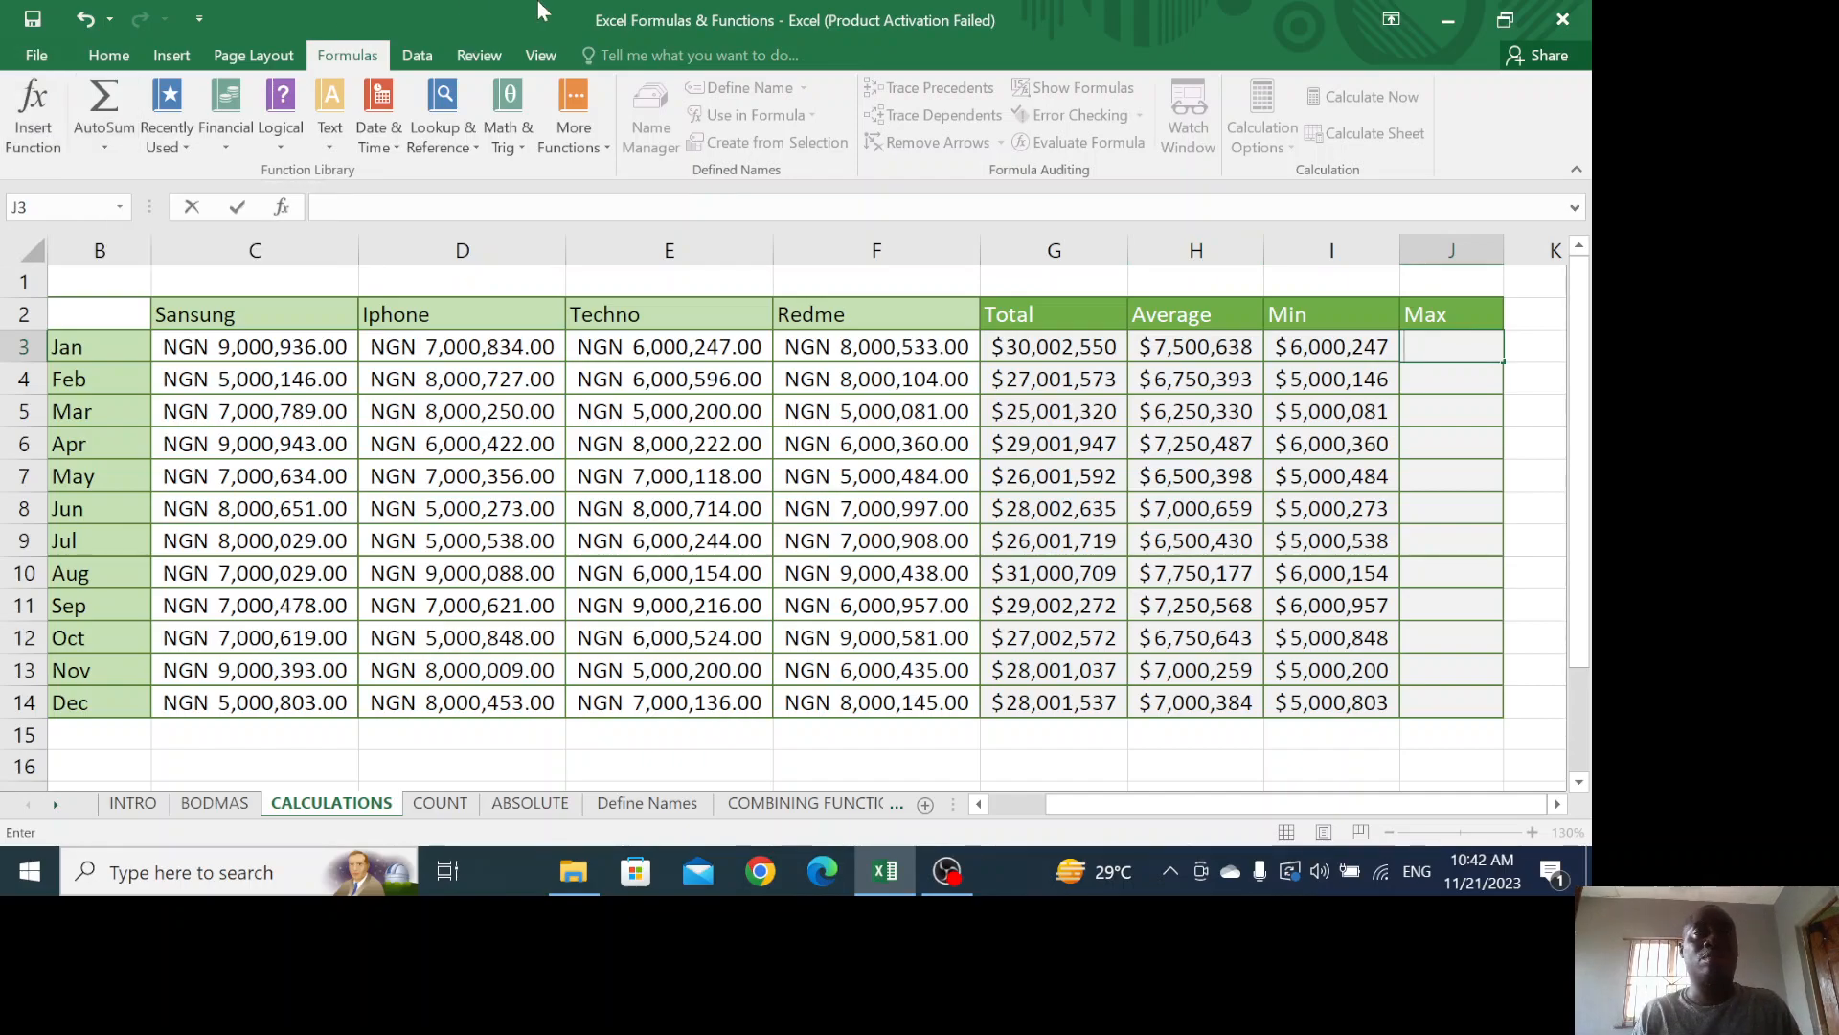
pyautogui.click(105, 151)
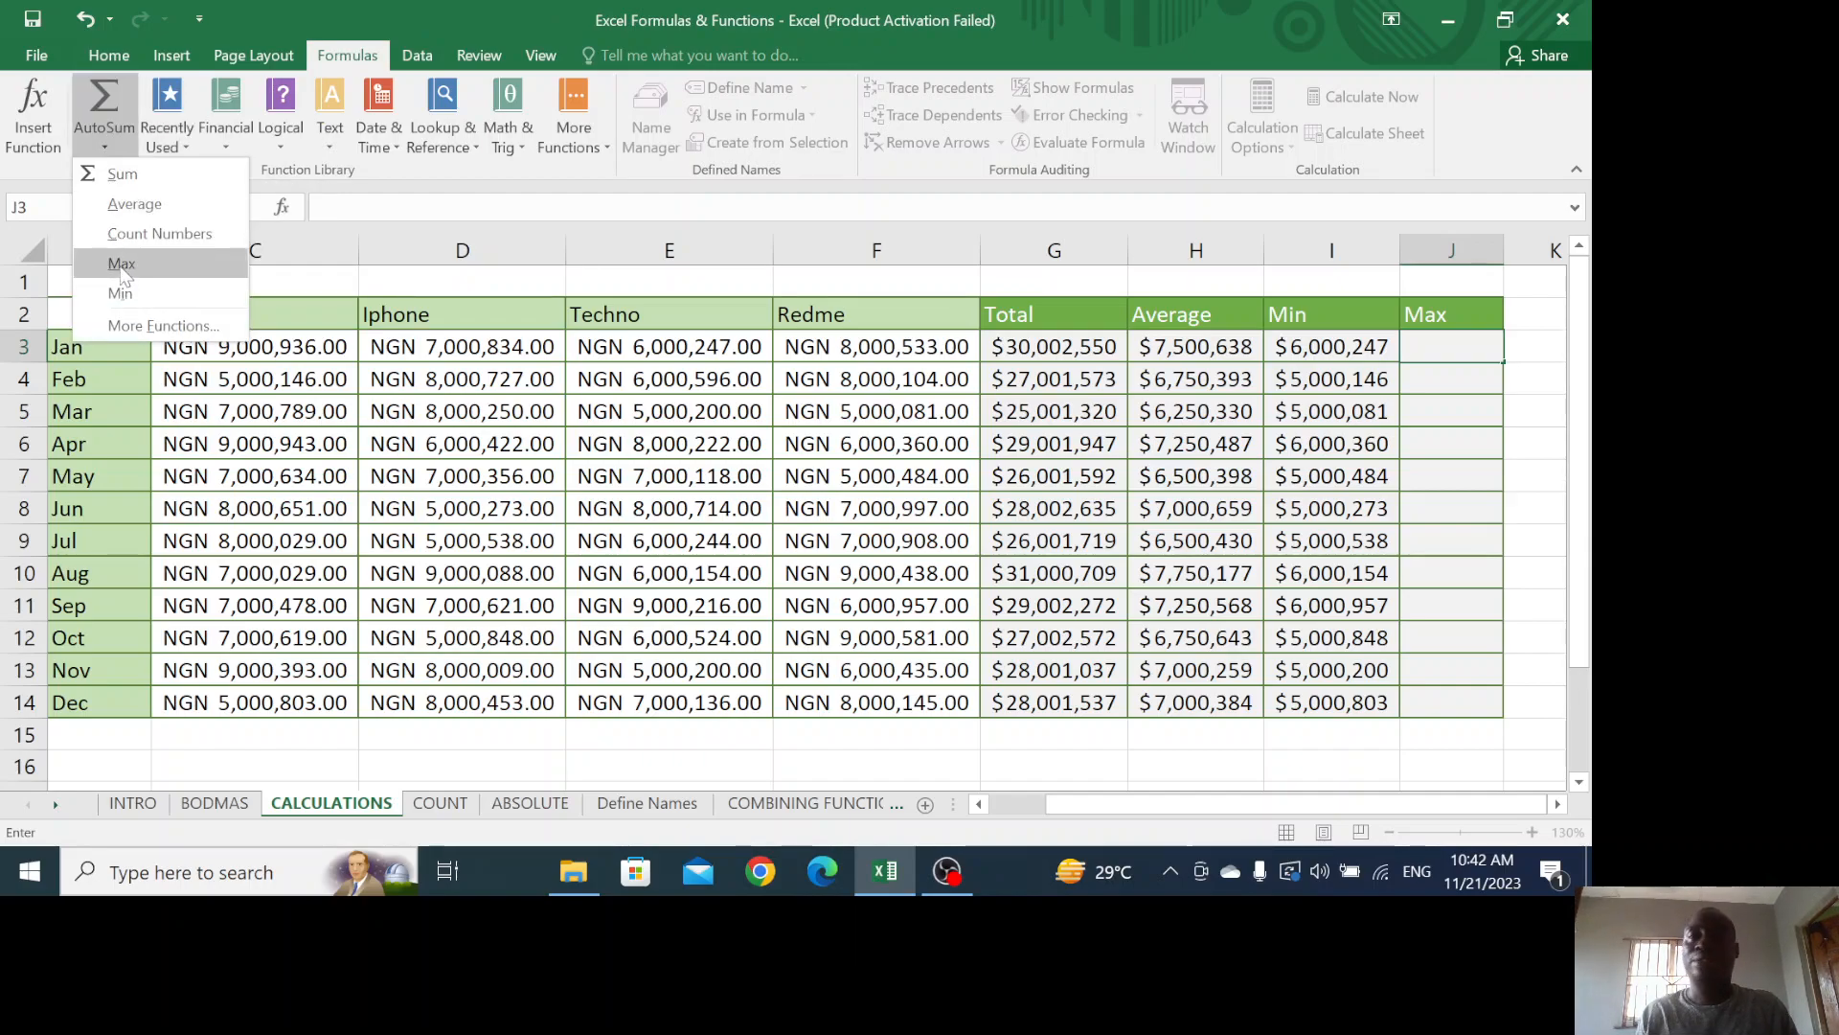
pyautogui.press('Escape')
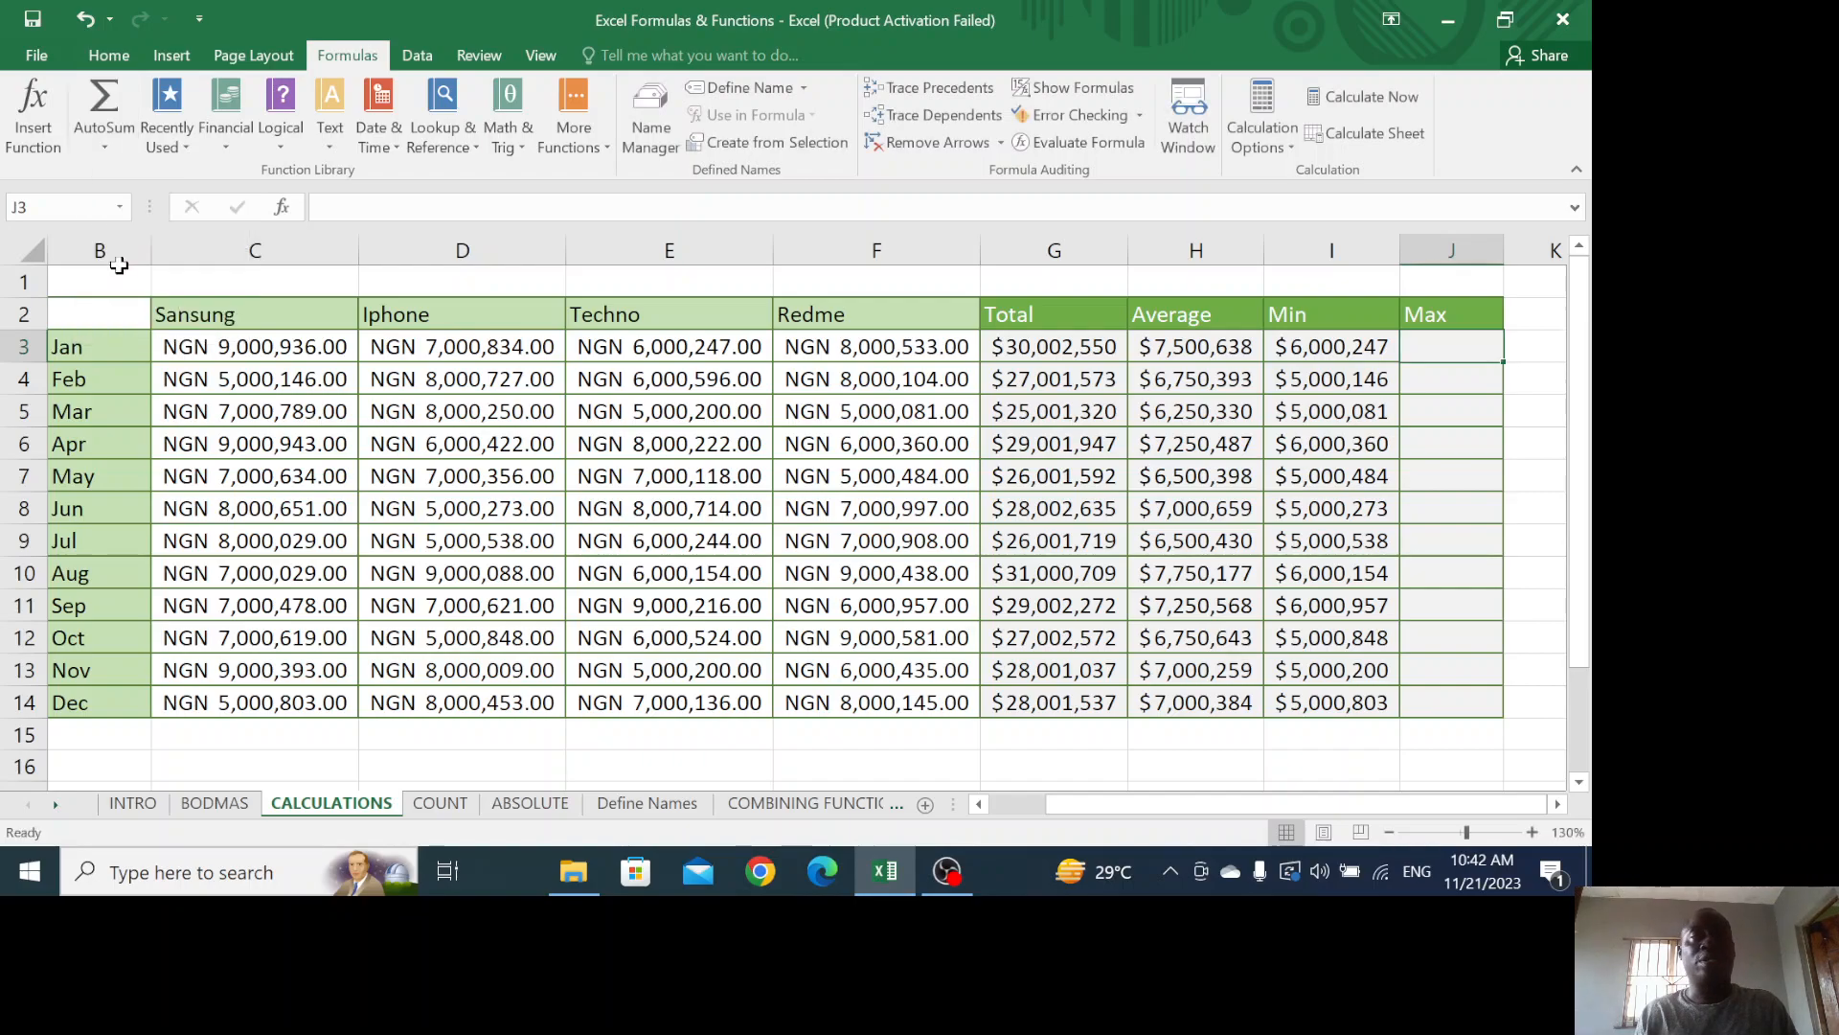
# Enter the formula =MAX(C3:F3) in J3 to find January's highest sales value
pyautogui.click(106, 147)
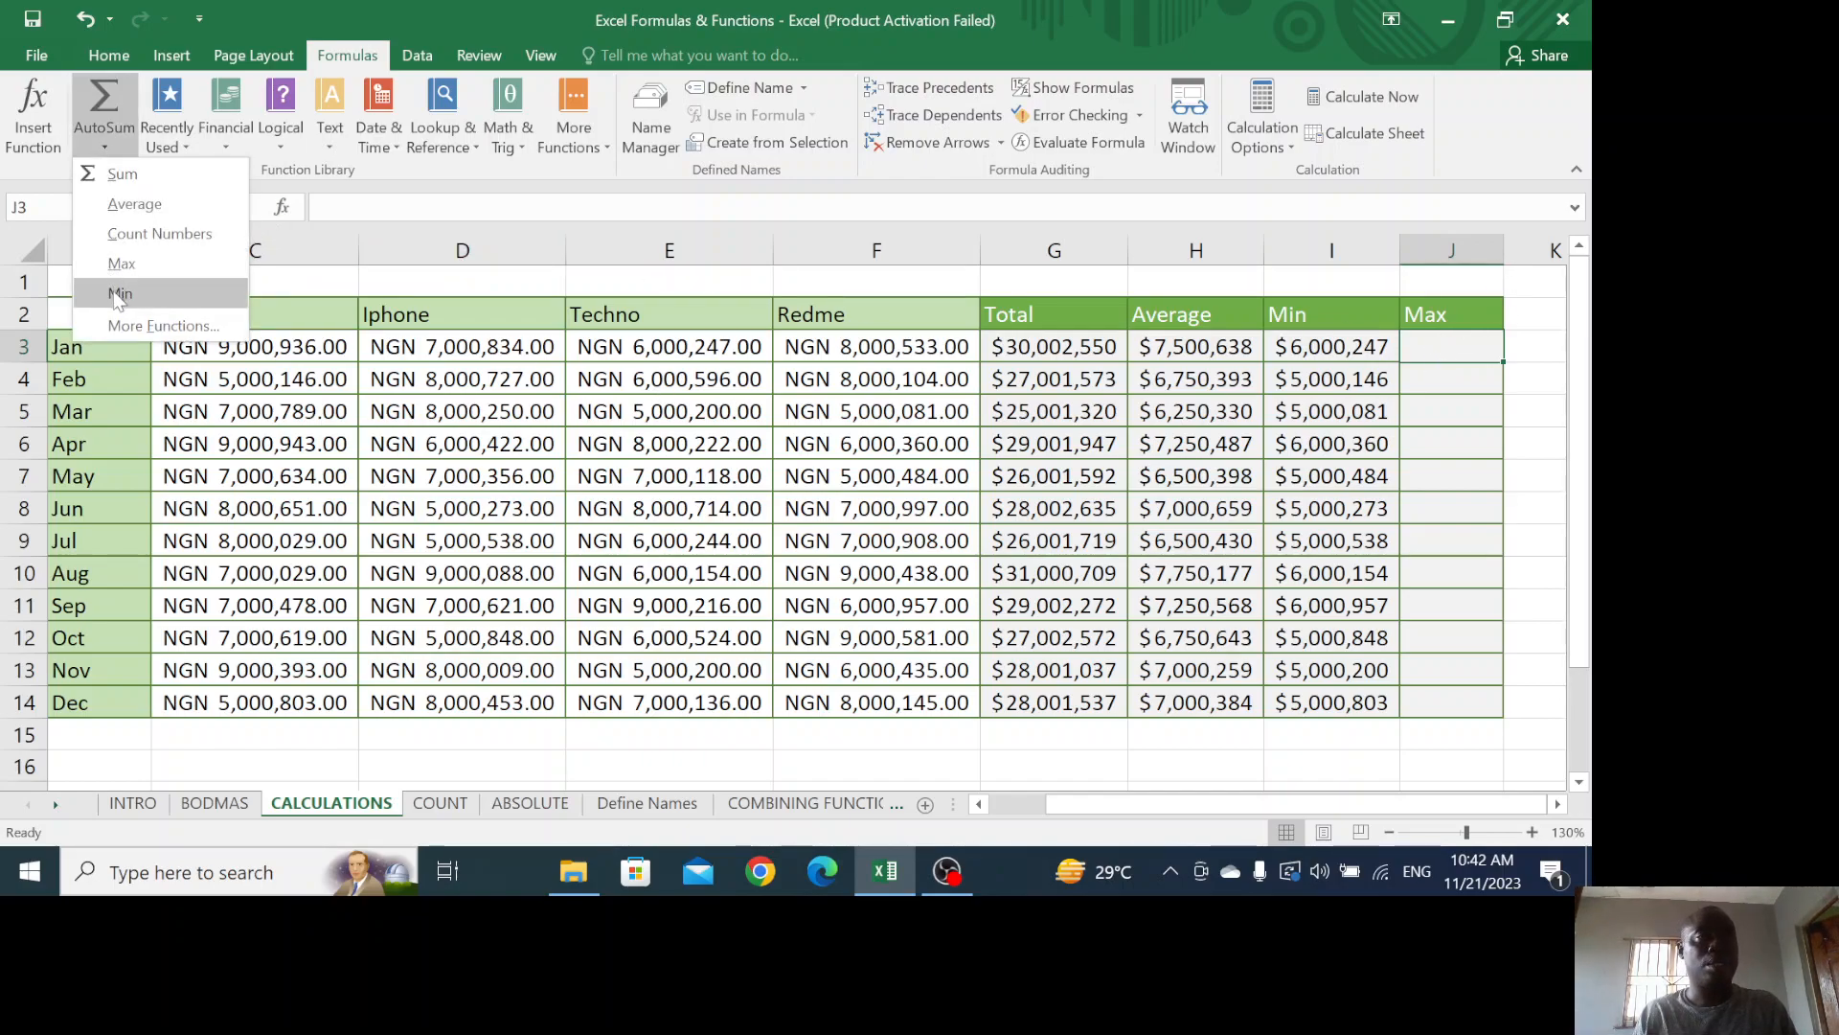
pyautogui.click(119, 264)
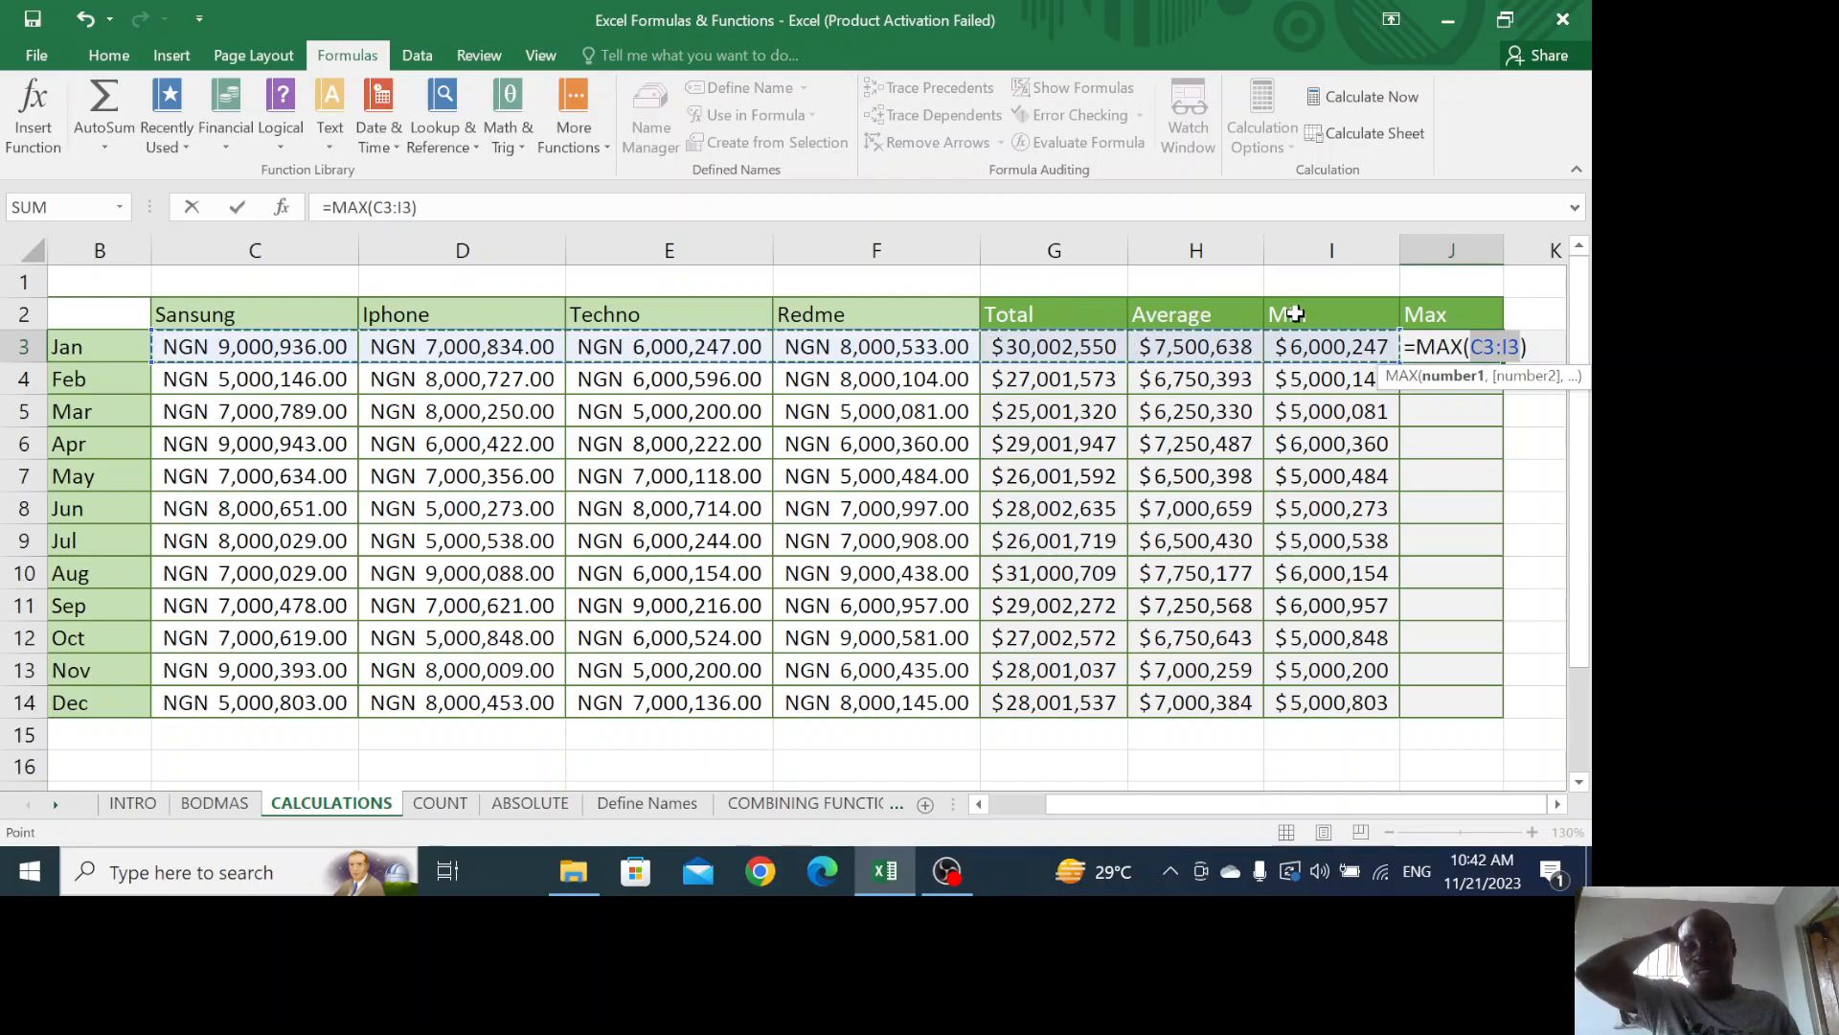
pyautogui.press('F2')
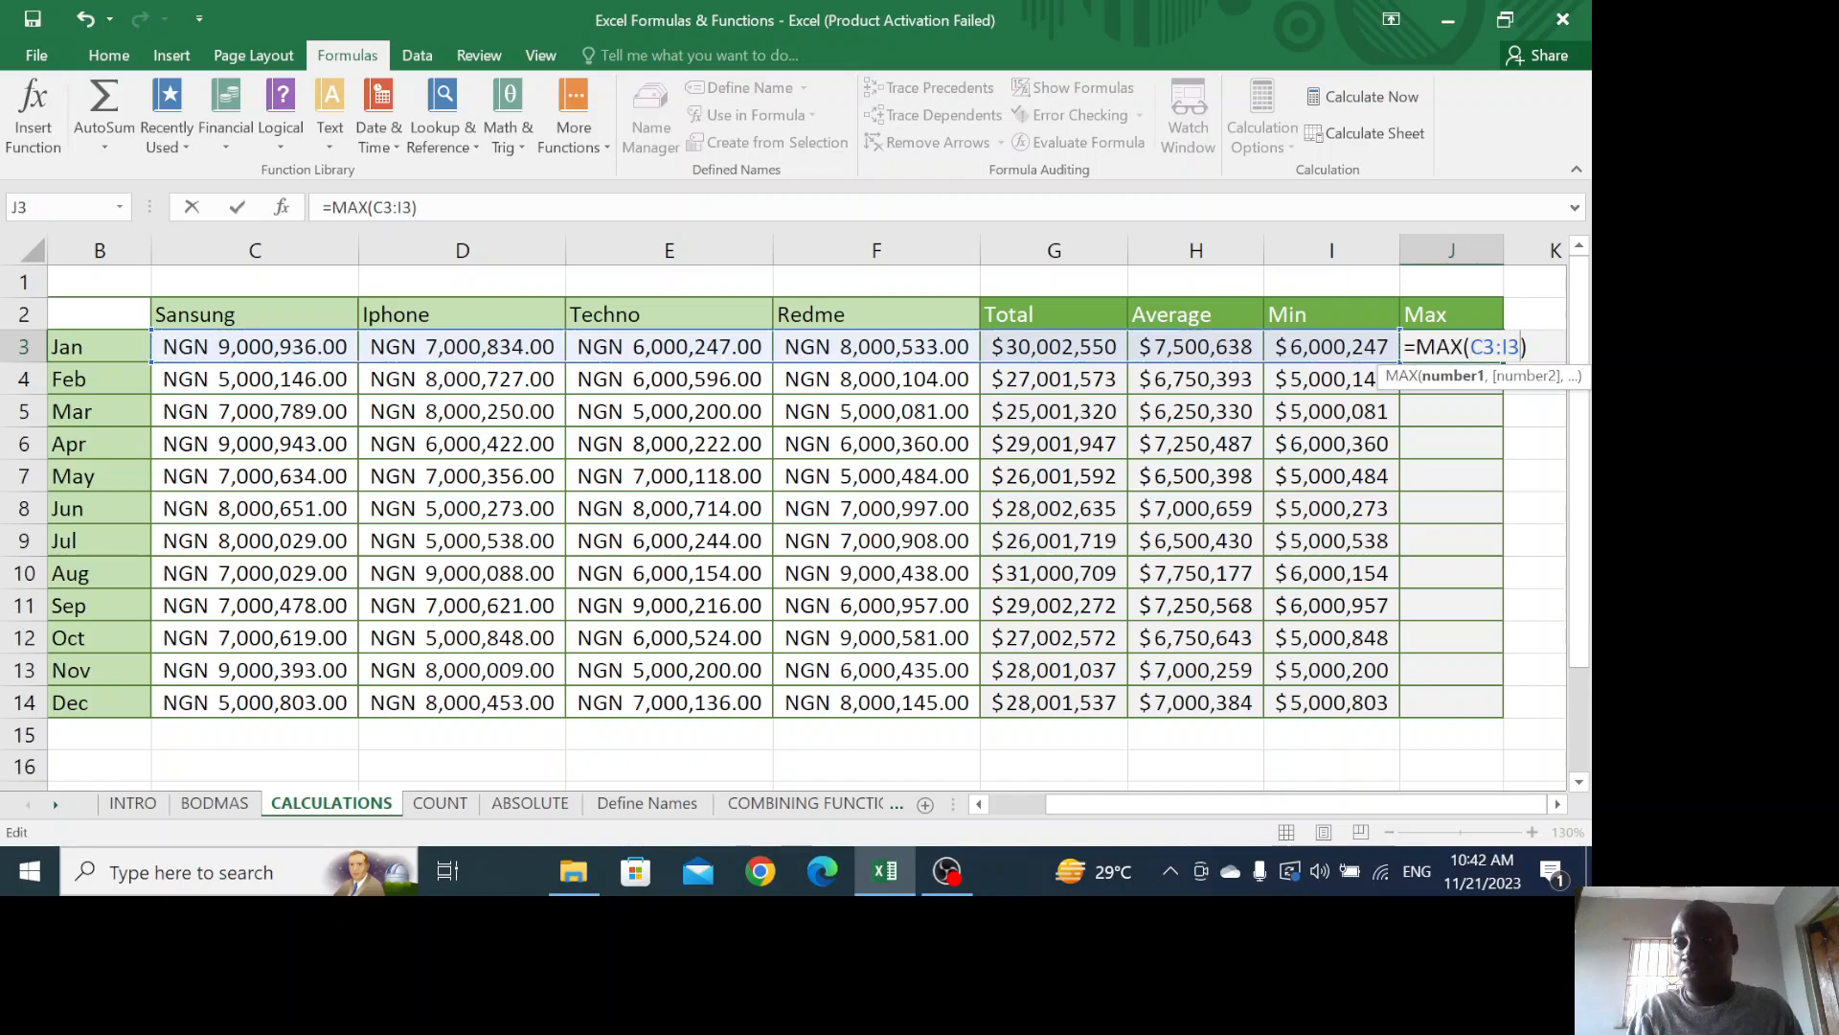
pyautogui.press('BackSpace')
pyautogui.press('BackSpace')
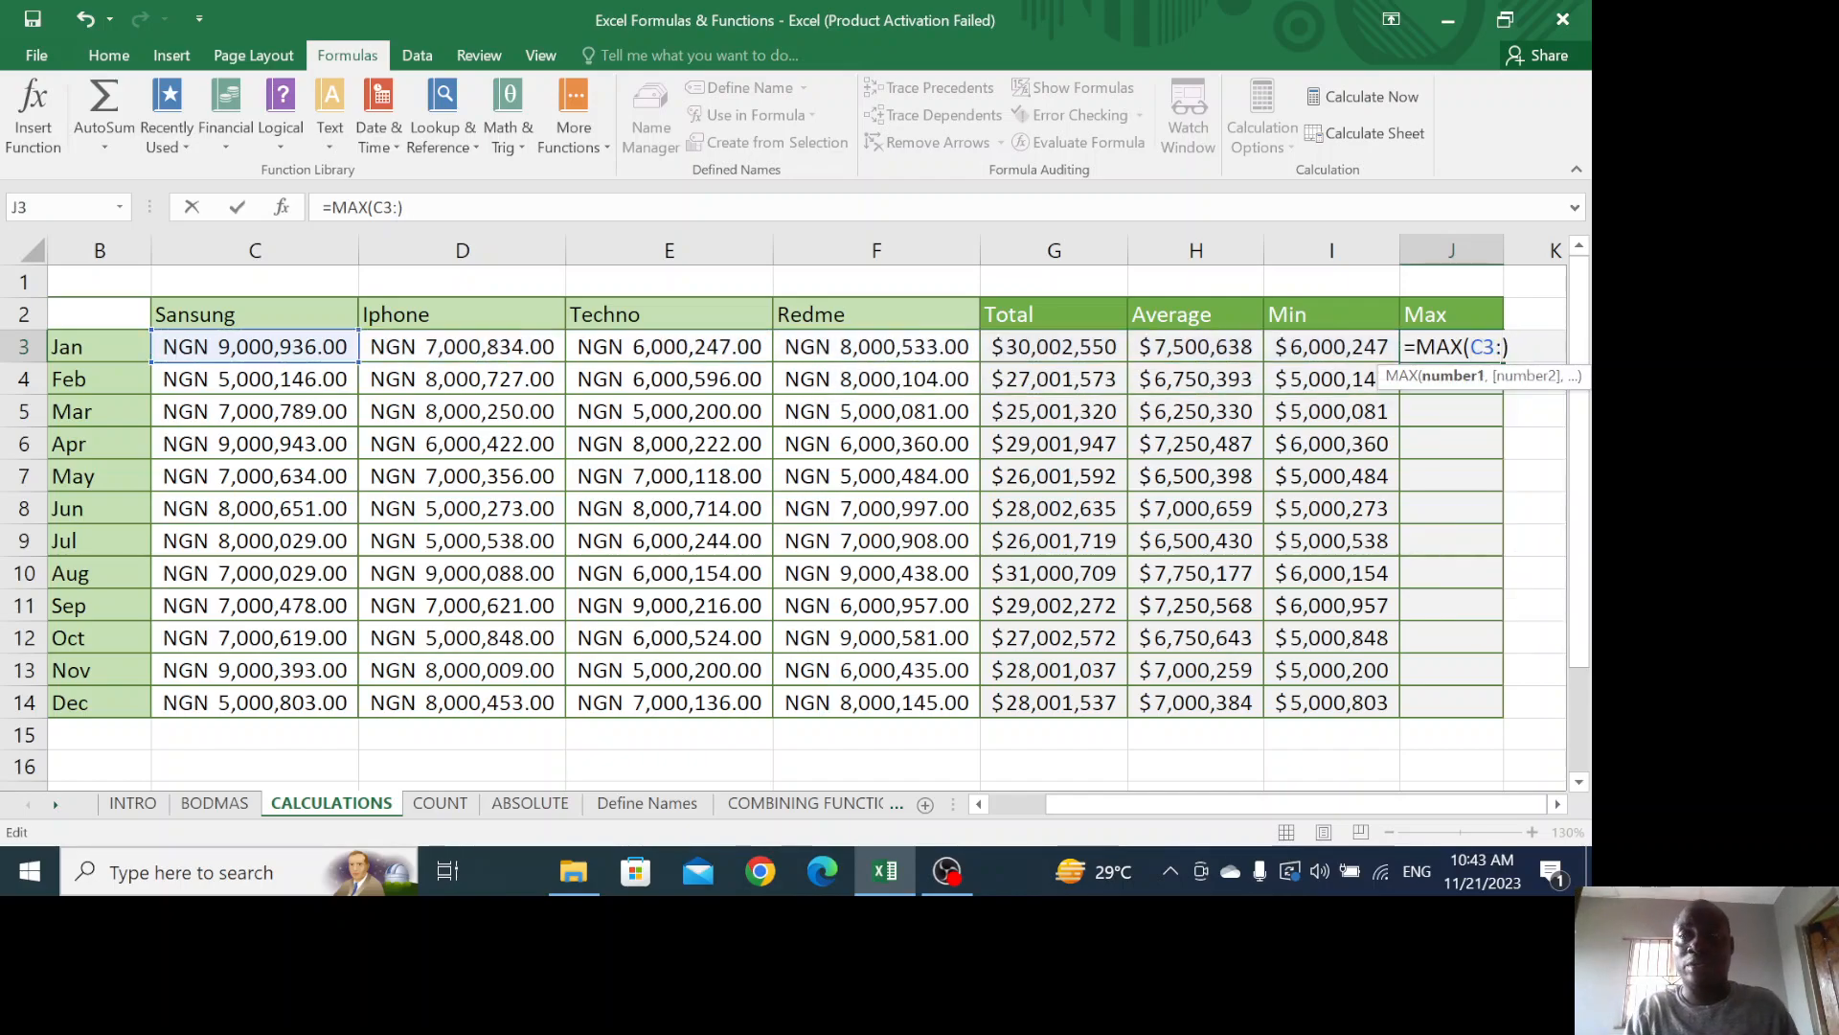
pyautogui.write('f3')
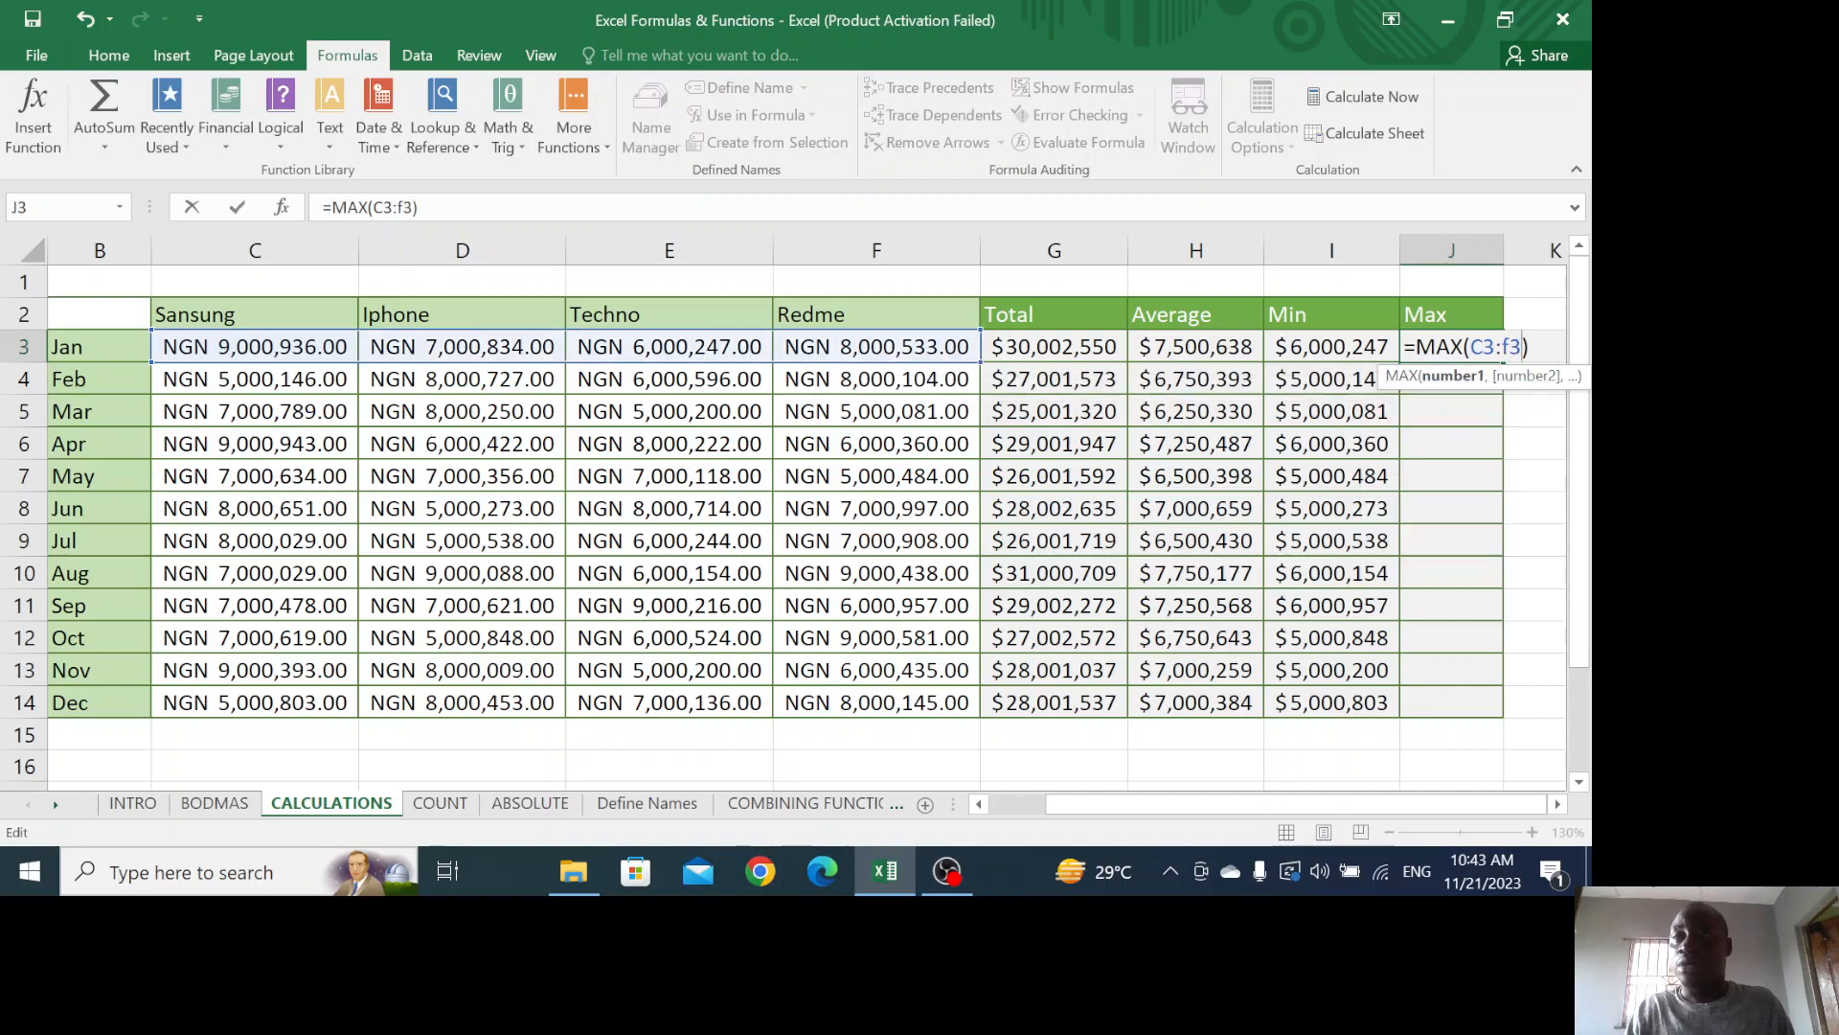
pyautogui.press('Return')
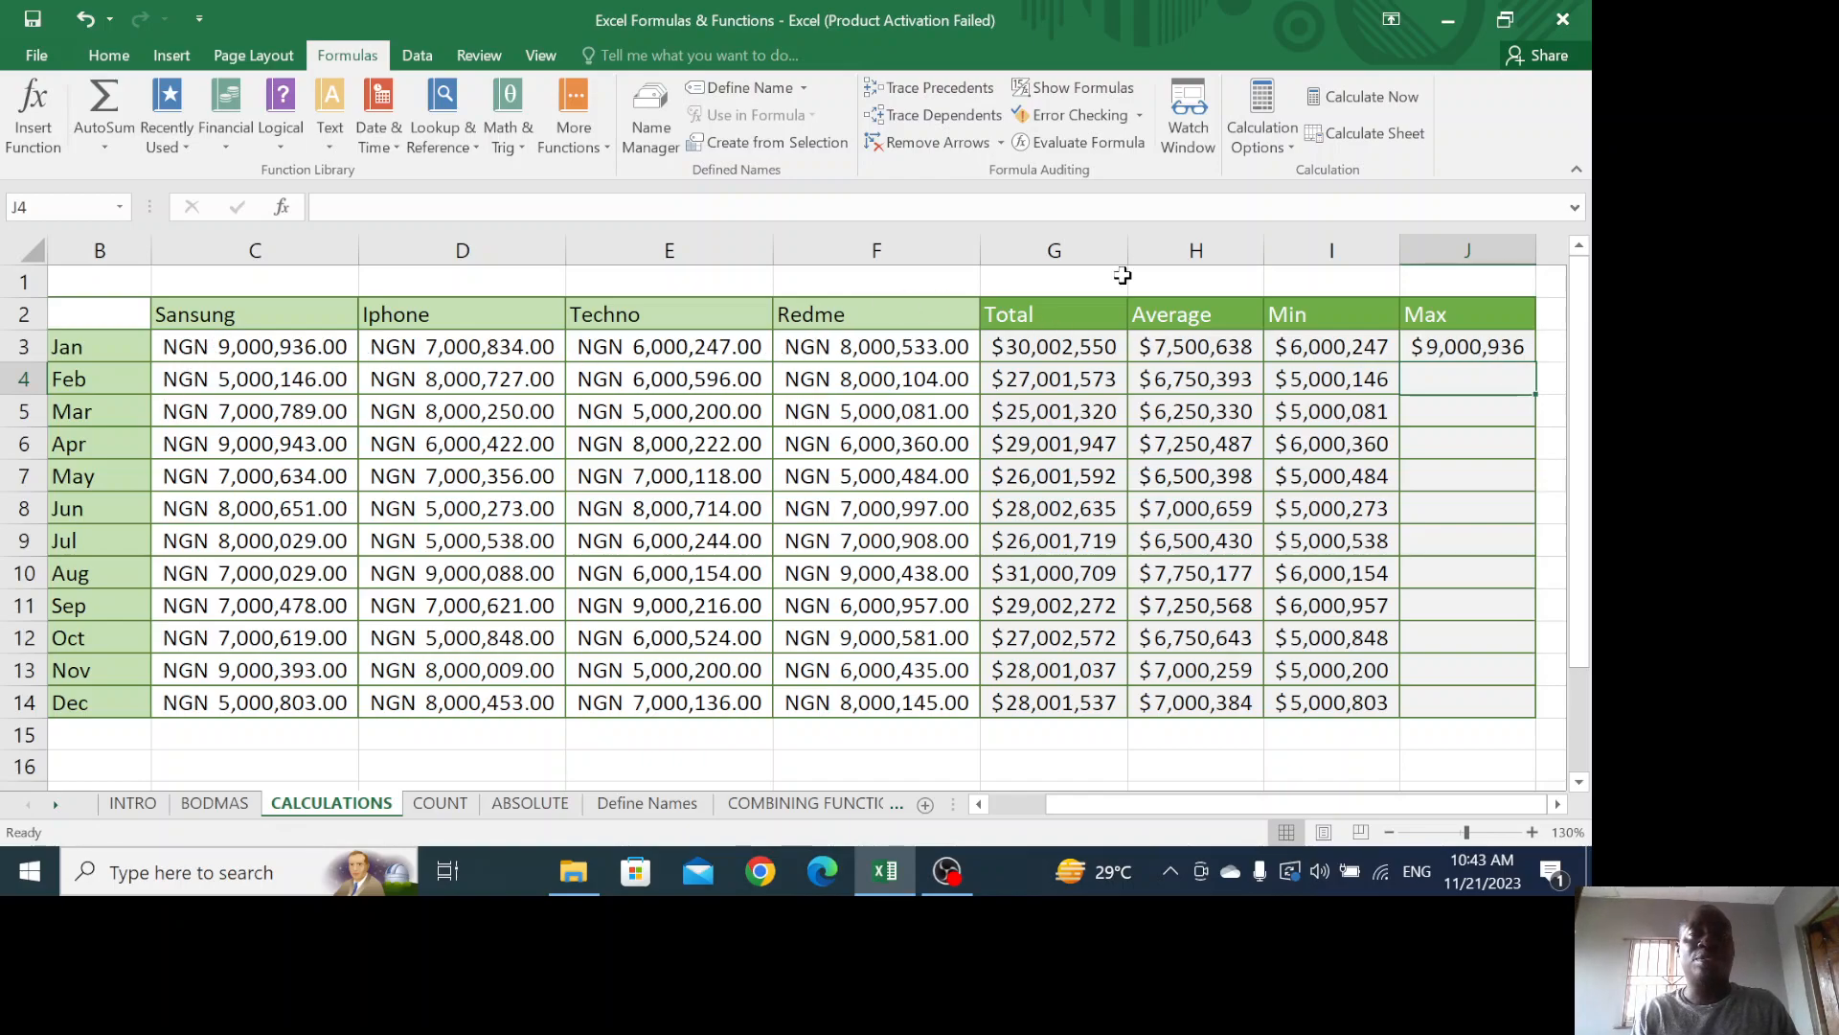
# Fill the MAX formula from J3 down through December
pyautogui.click(1516, 354)
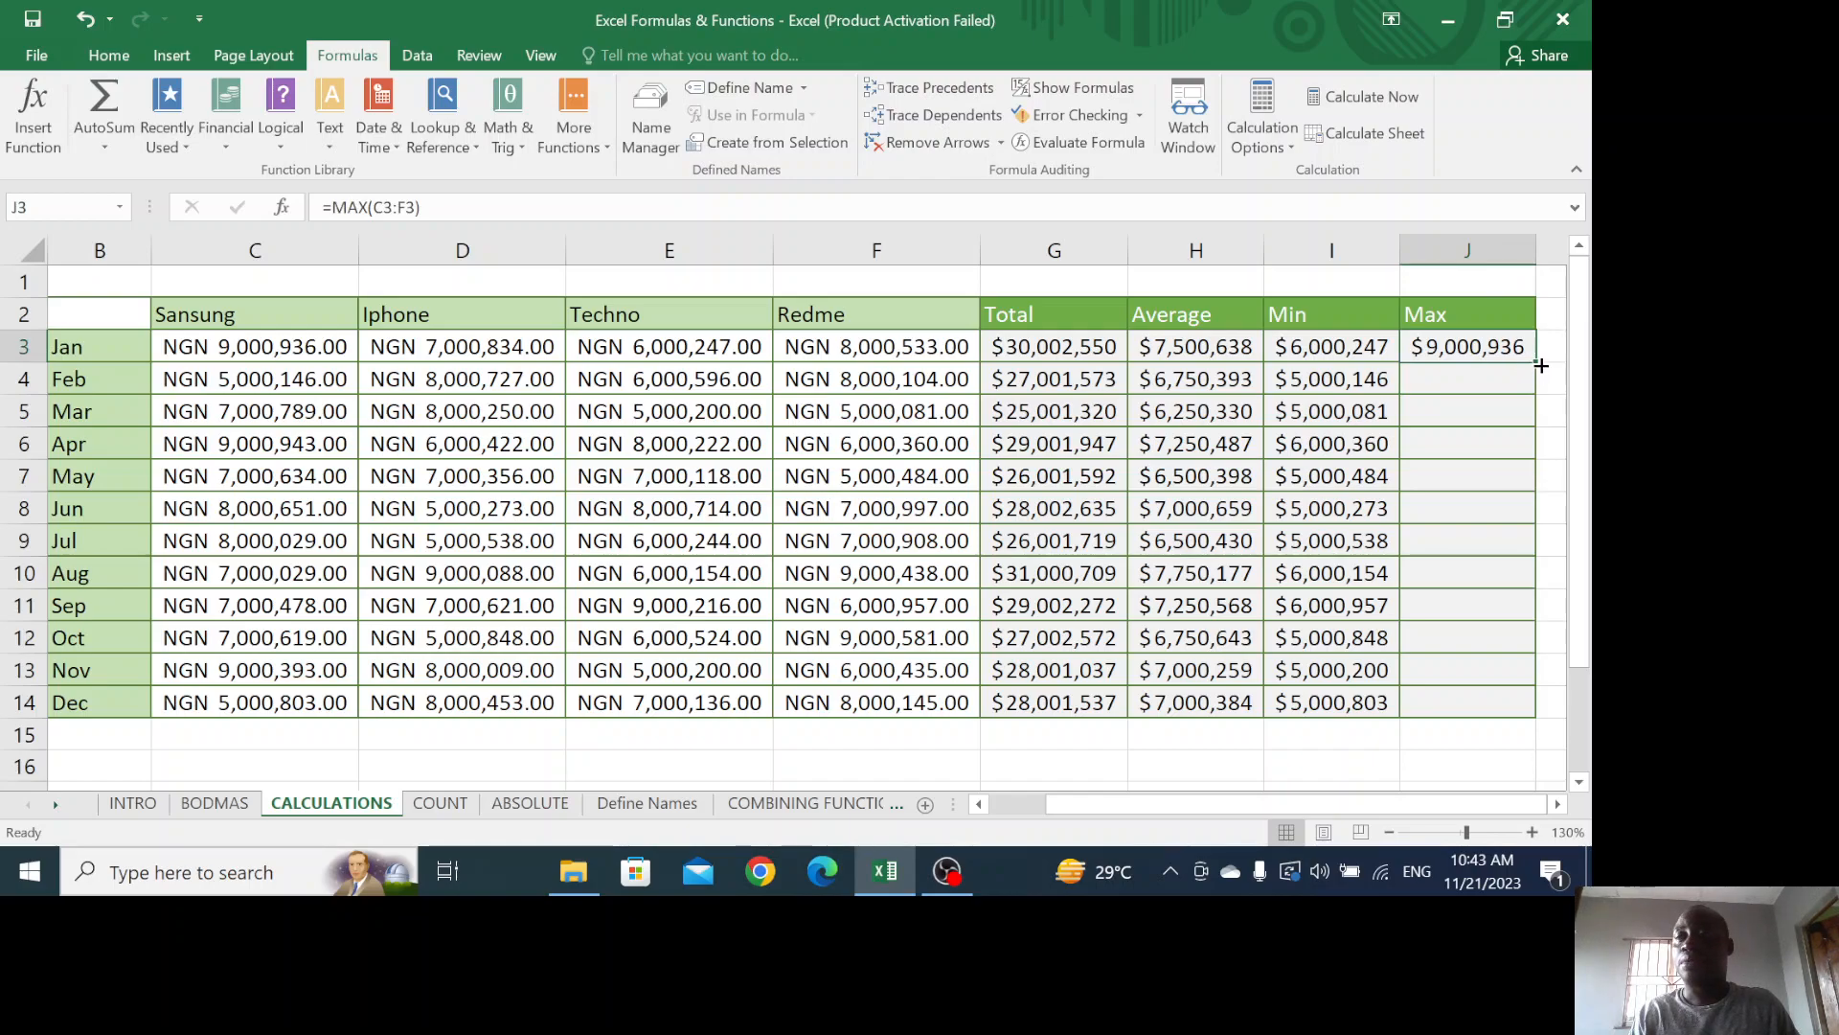
pyautogui.doubleClick(1539, 364)
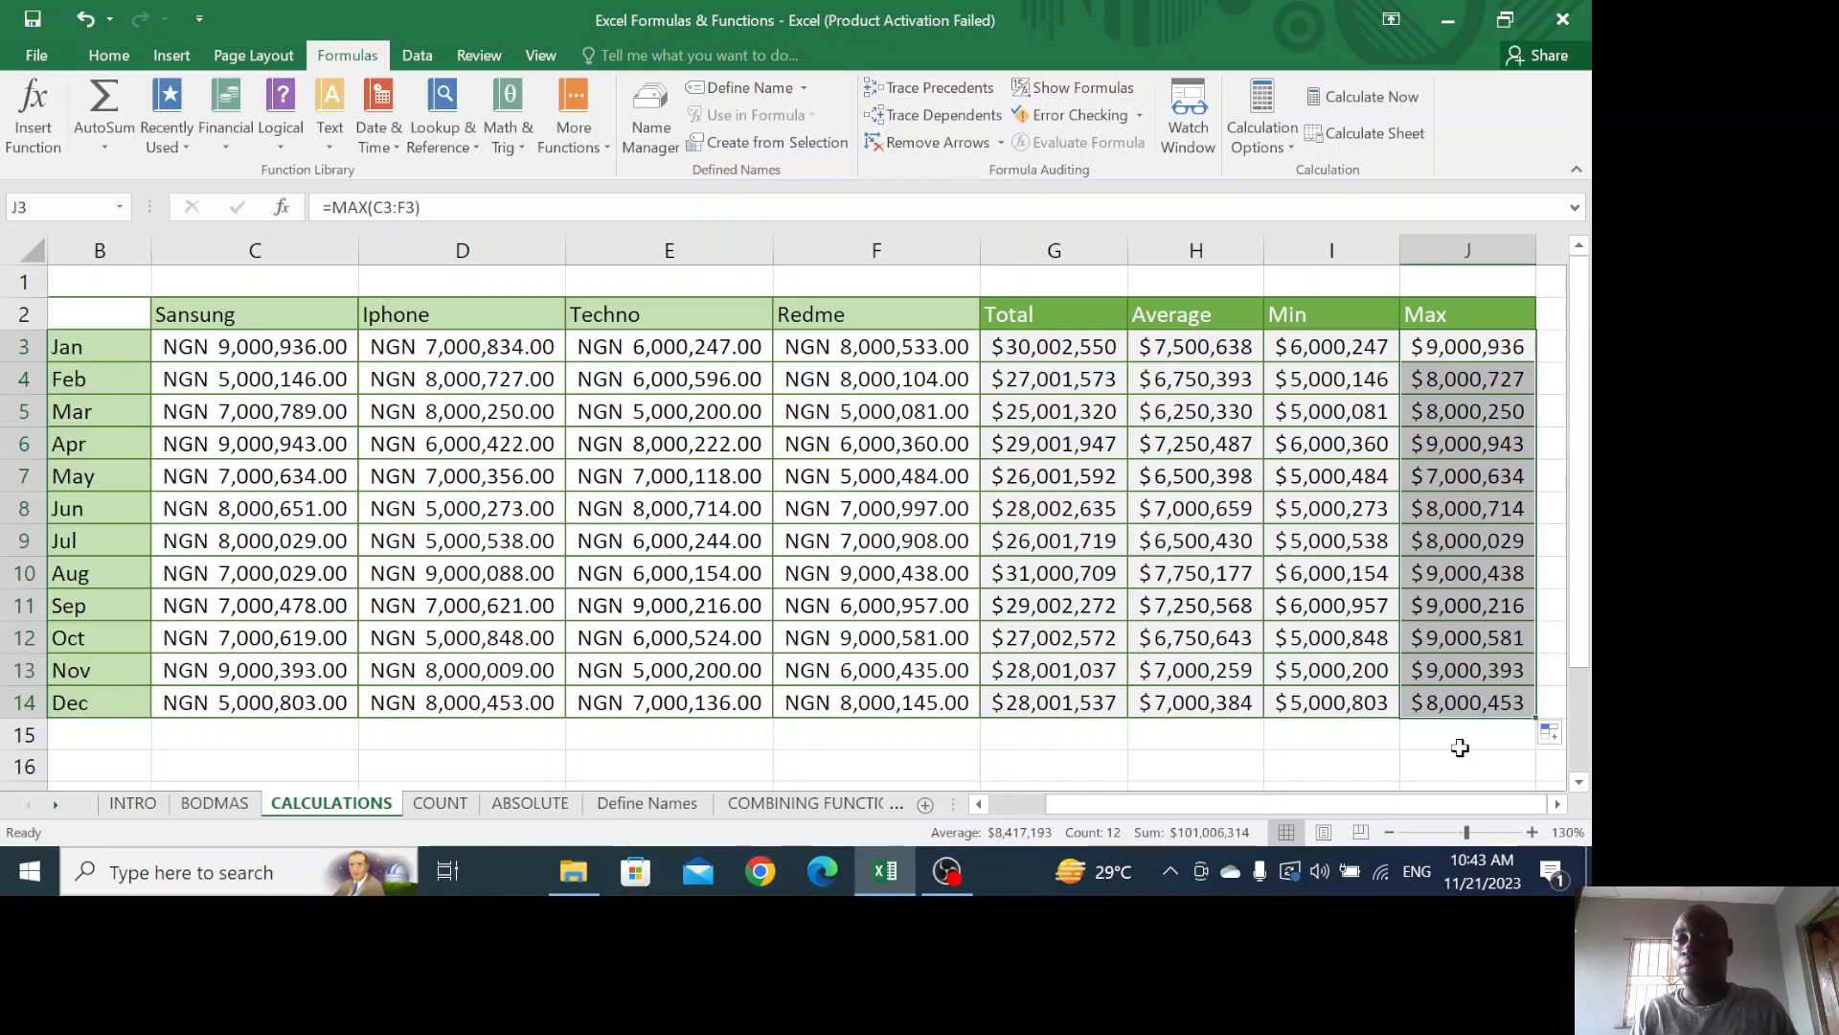
pyautogui.click(1457, 739)
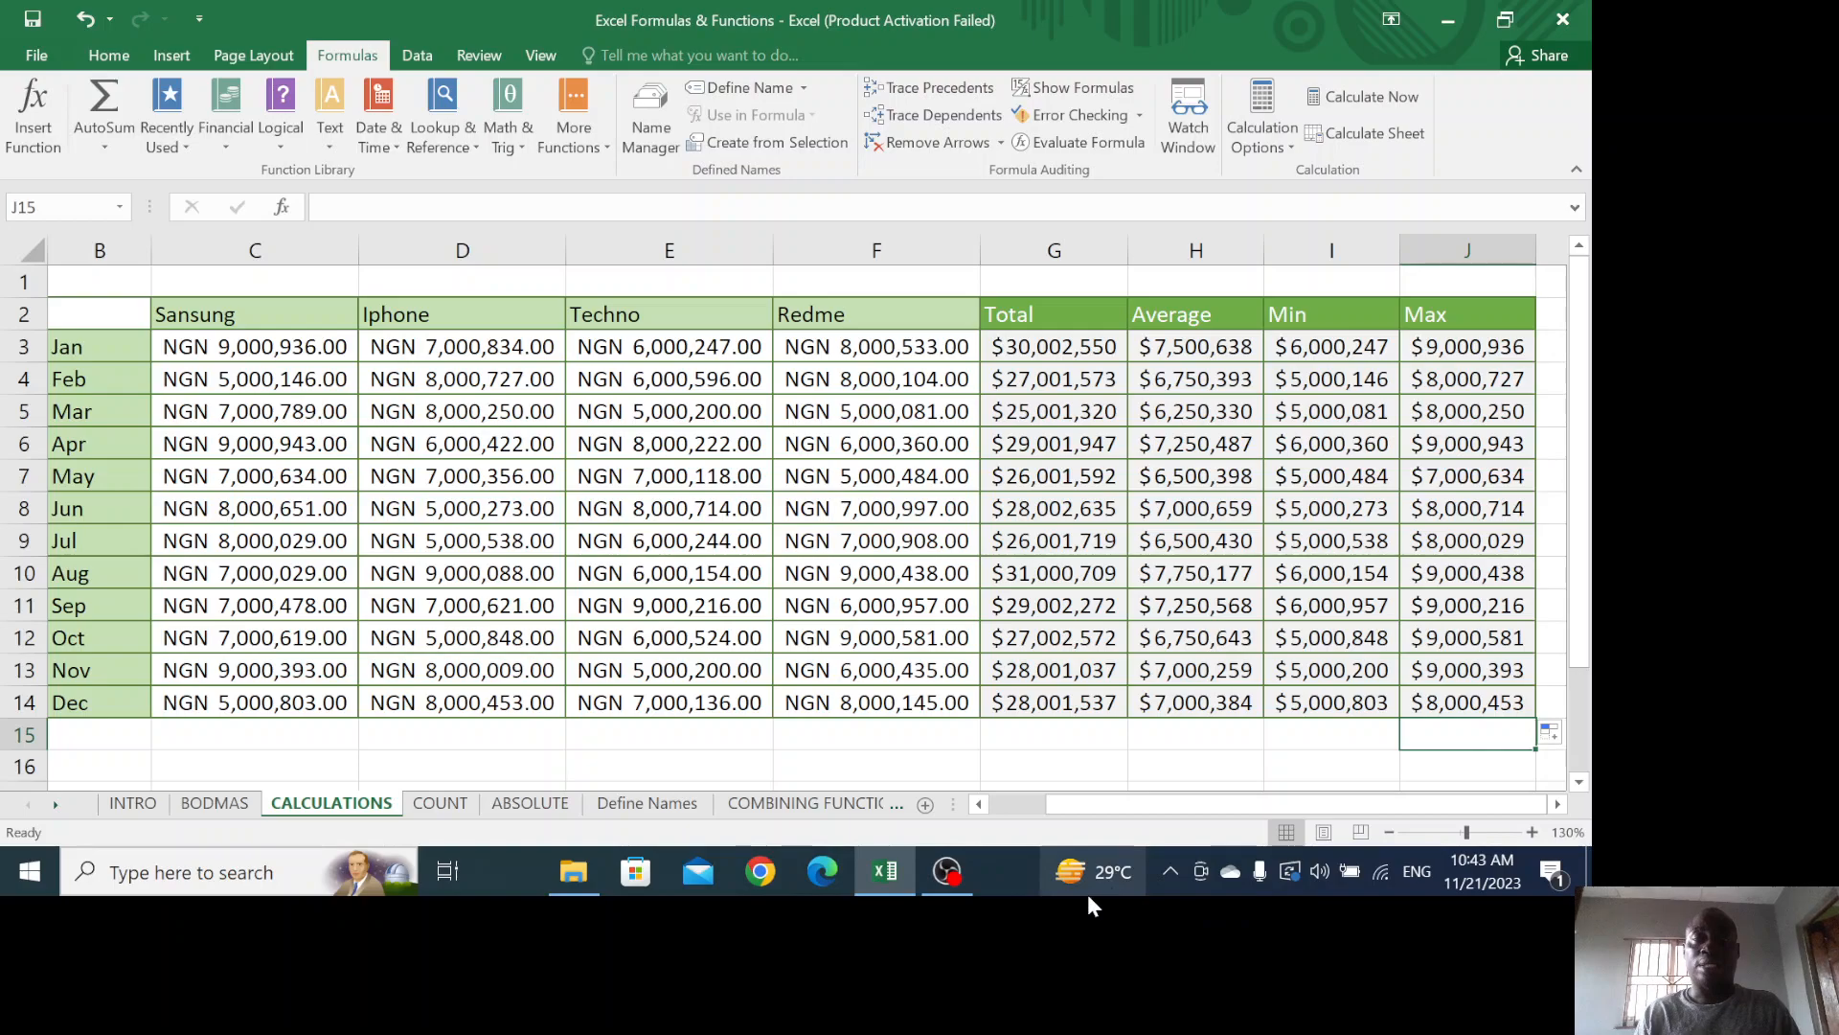
# Switch to the COUNT sheet and look through the table of names and test scores
pyautogui.click(439, 805)
pyautogui.scroll(3, 528, 498)
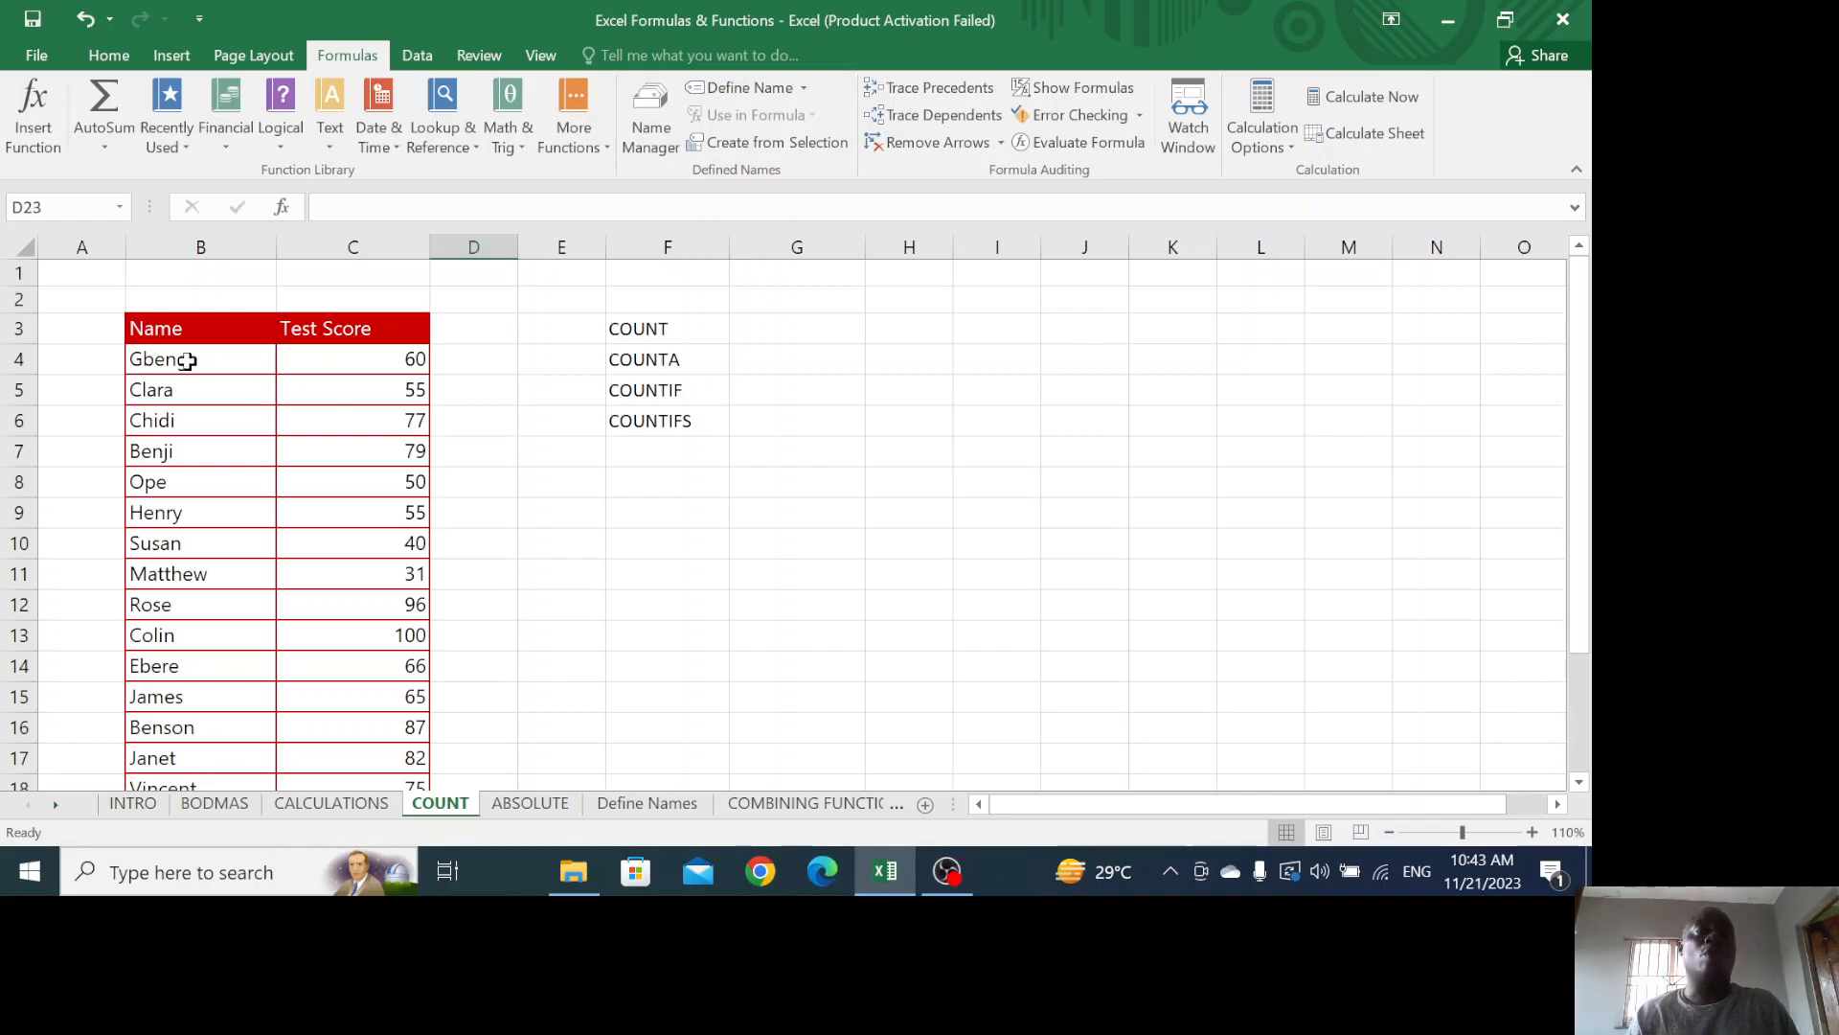
pyautogui.click(372, 362)
pyautogui.moveTo(372, 362); pyautogui.dragTo(362, 723)
pyautogui.scroll(-2, 362, 723)
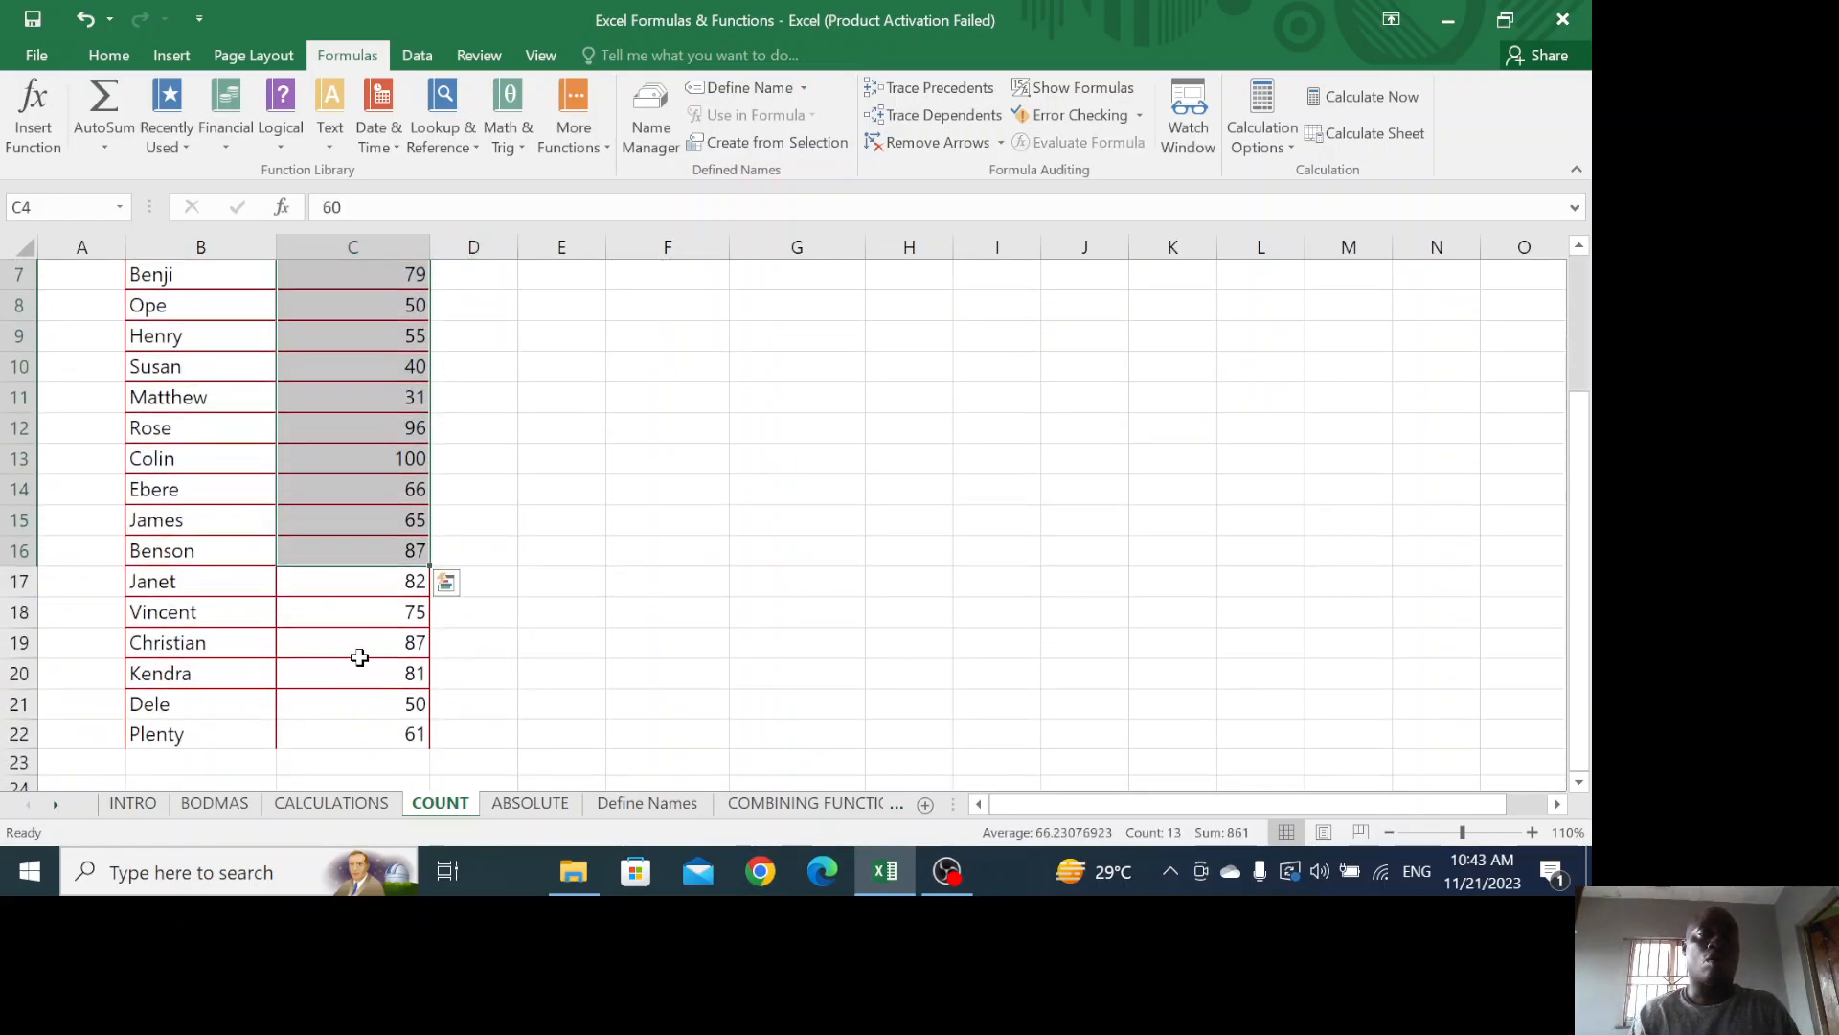
pyautogui.scroll(-2, 370, 595)
pyautogui.scroll(4, 369, 611)
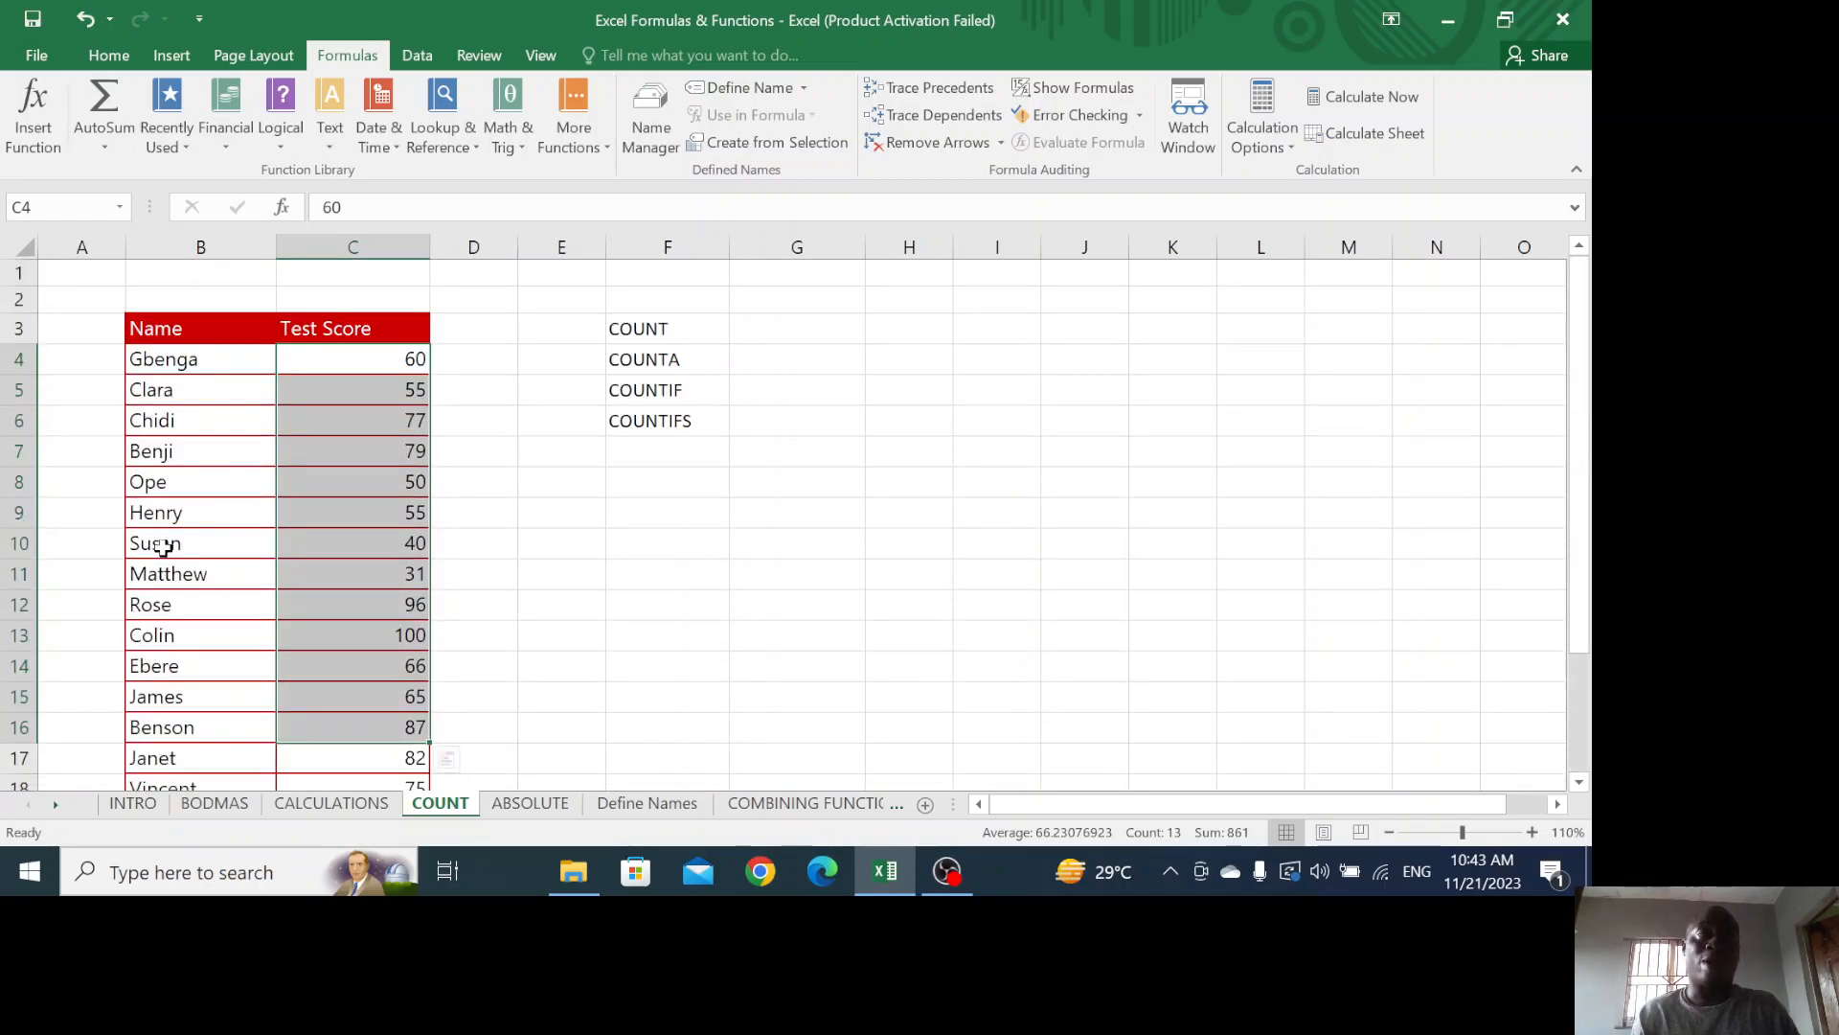
pyautogui.click(404, 543)
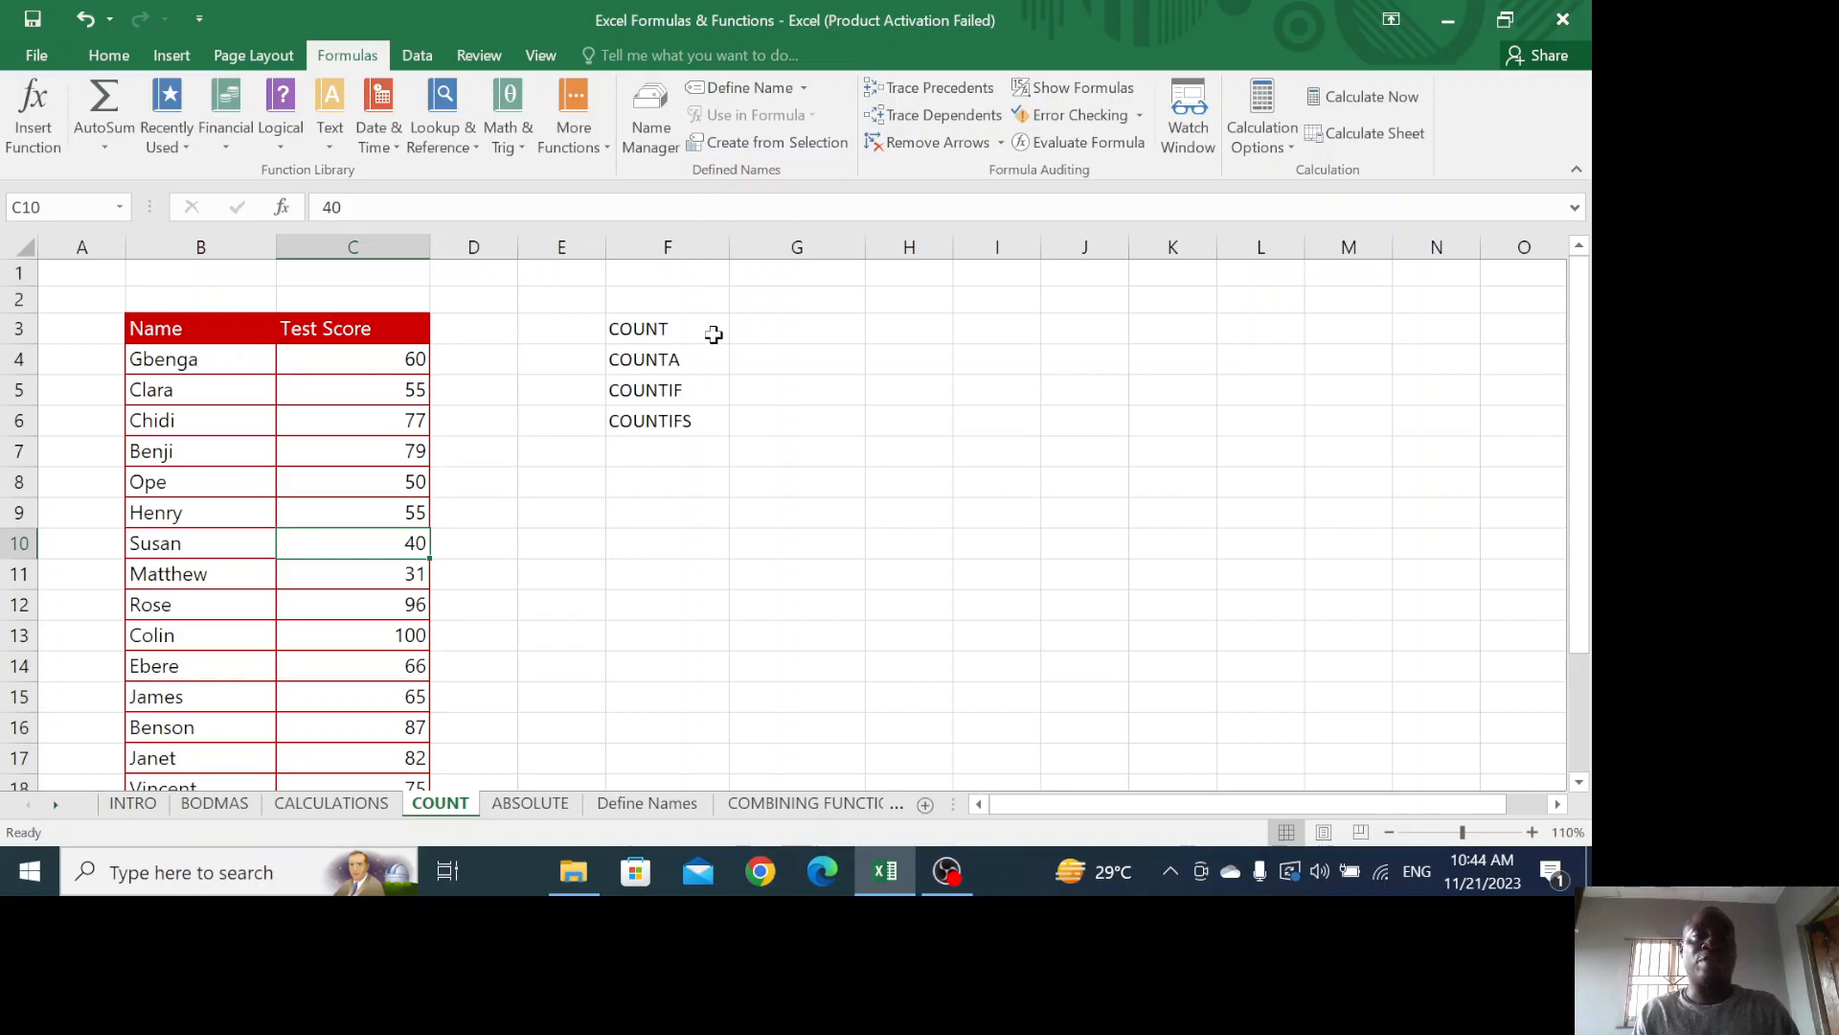
# Enter the formula =COUNT(B4:C22) in G3 to count the numeric cells, and check which range it covers
pyautogui.click(782, 326)
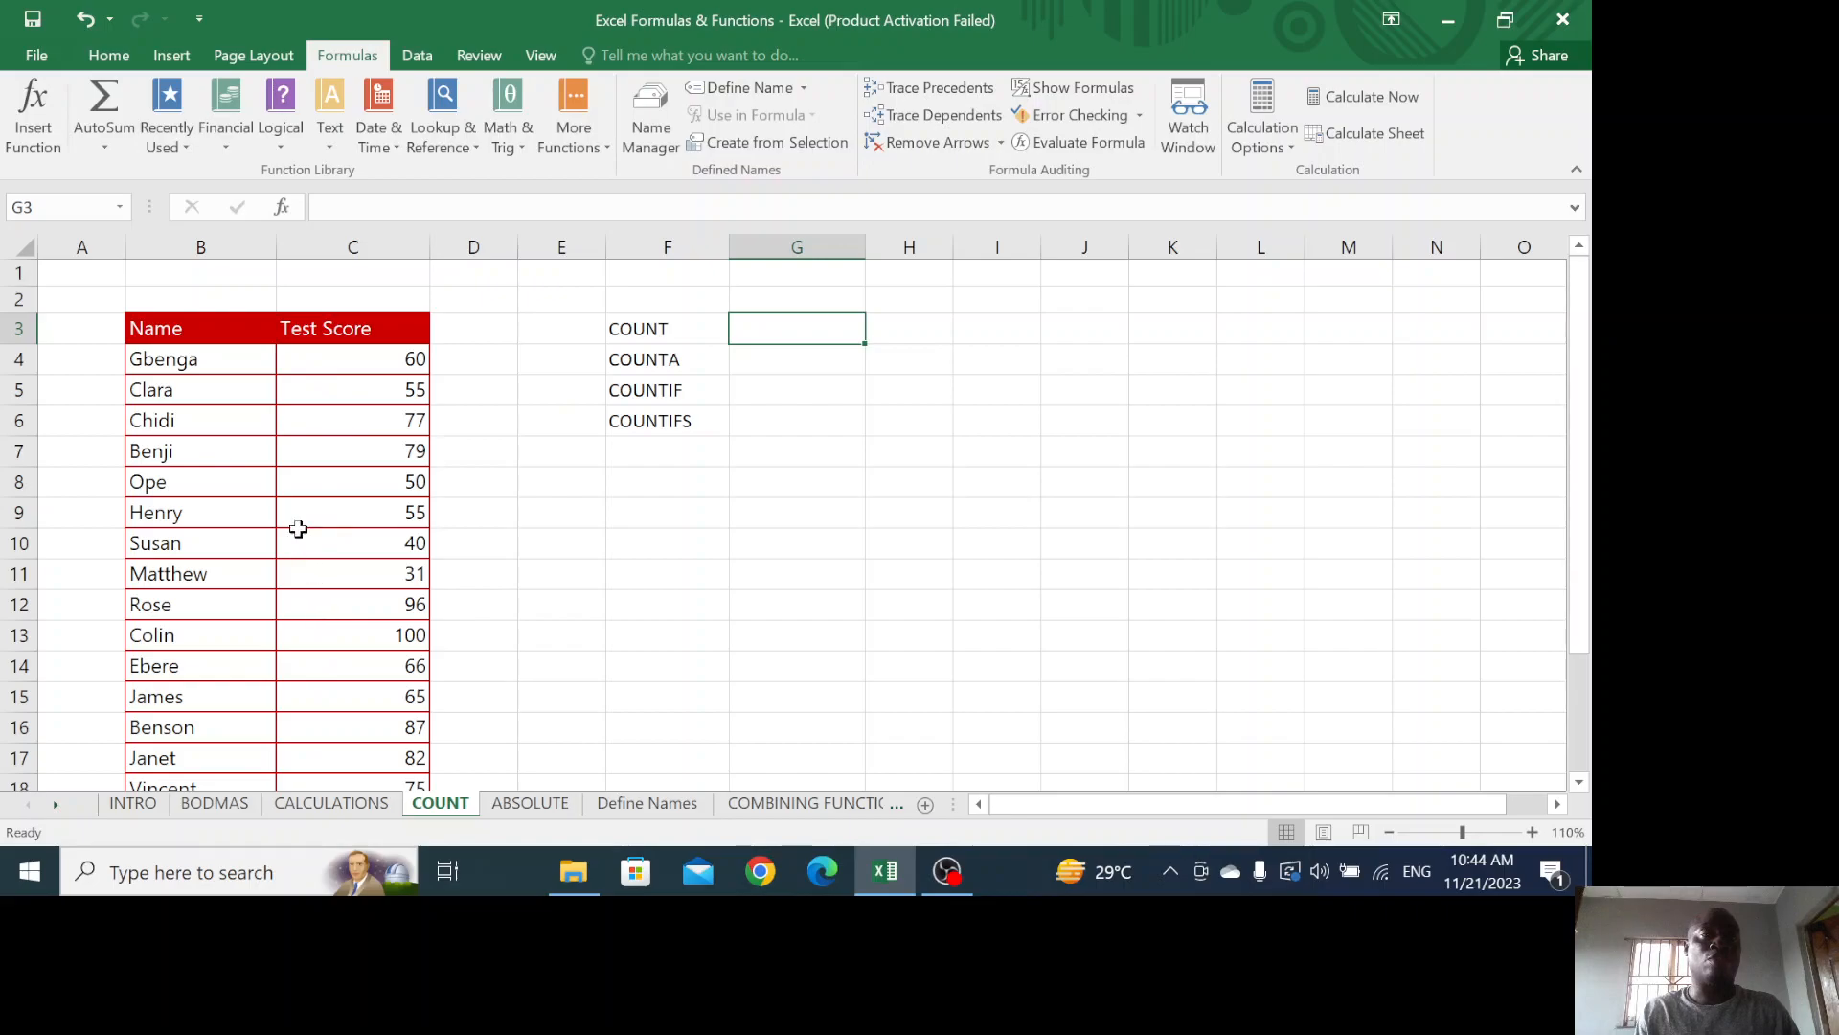
pyautogui.write('=count')
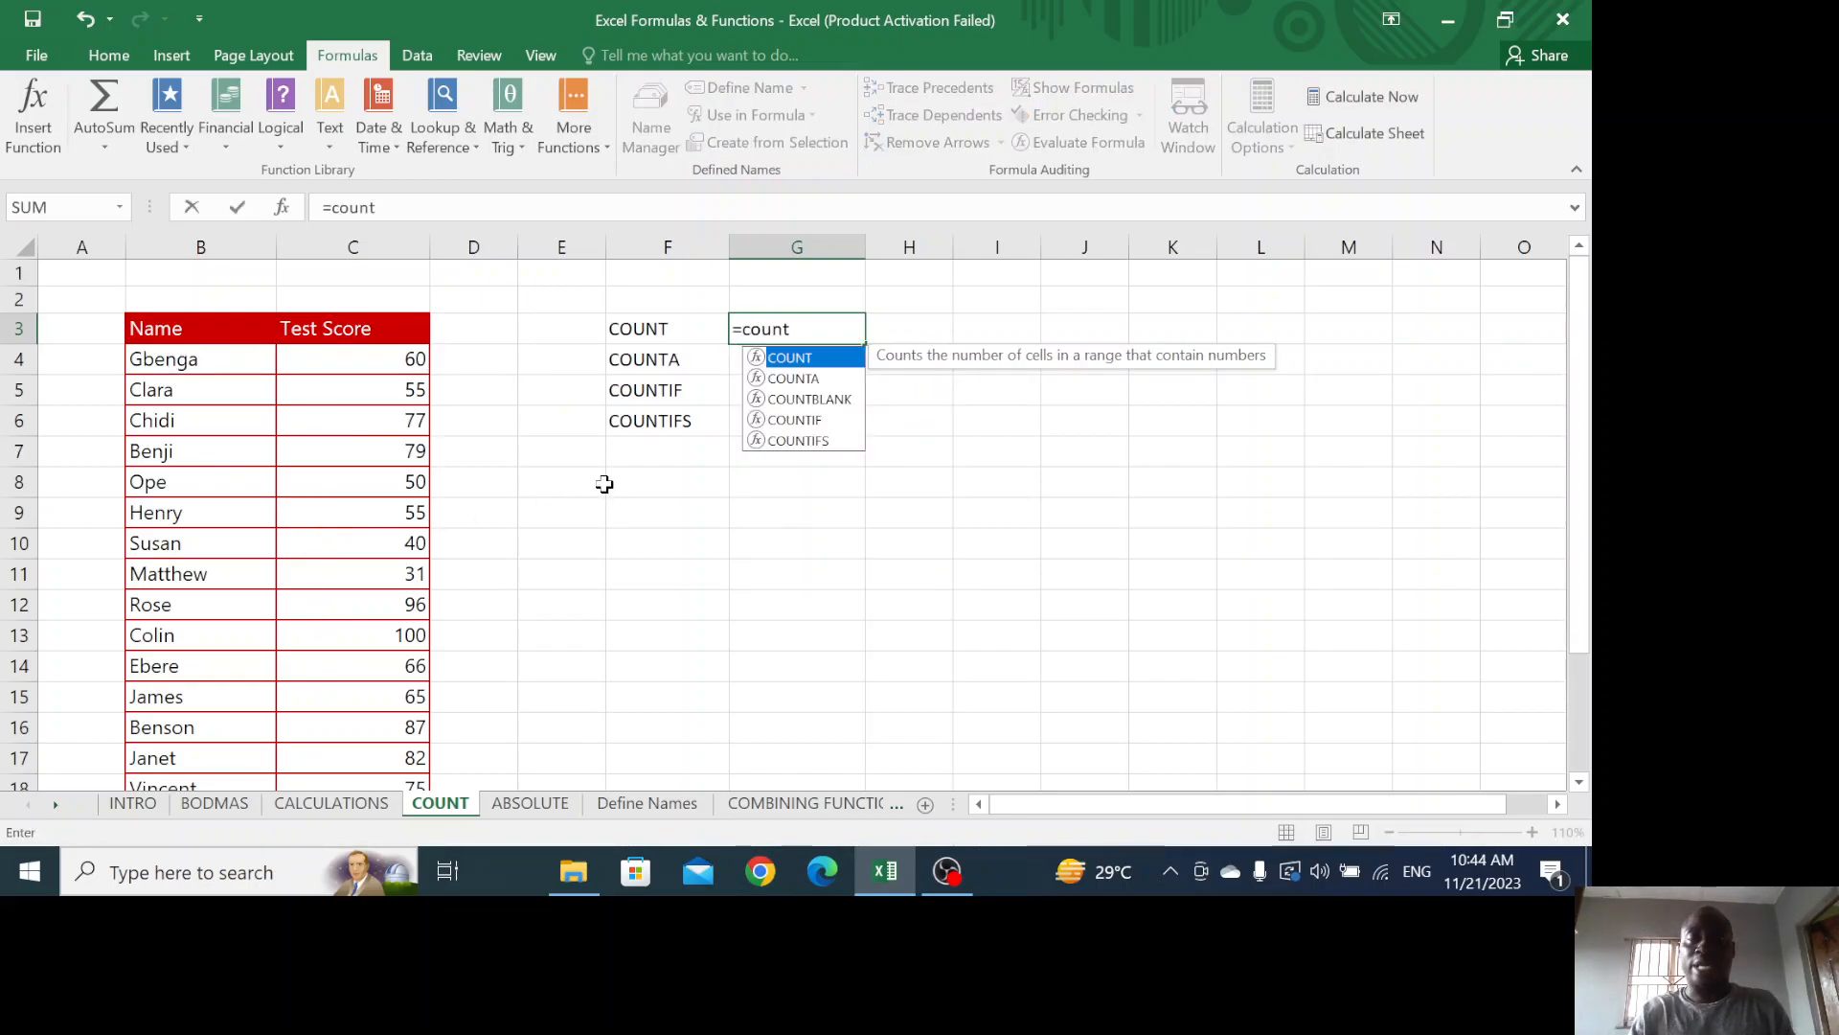
pyautogui.write('(')
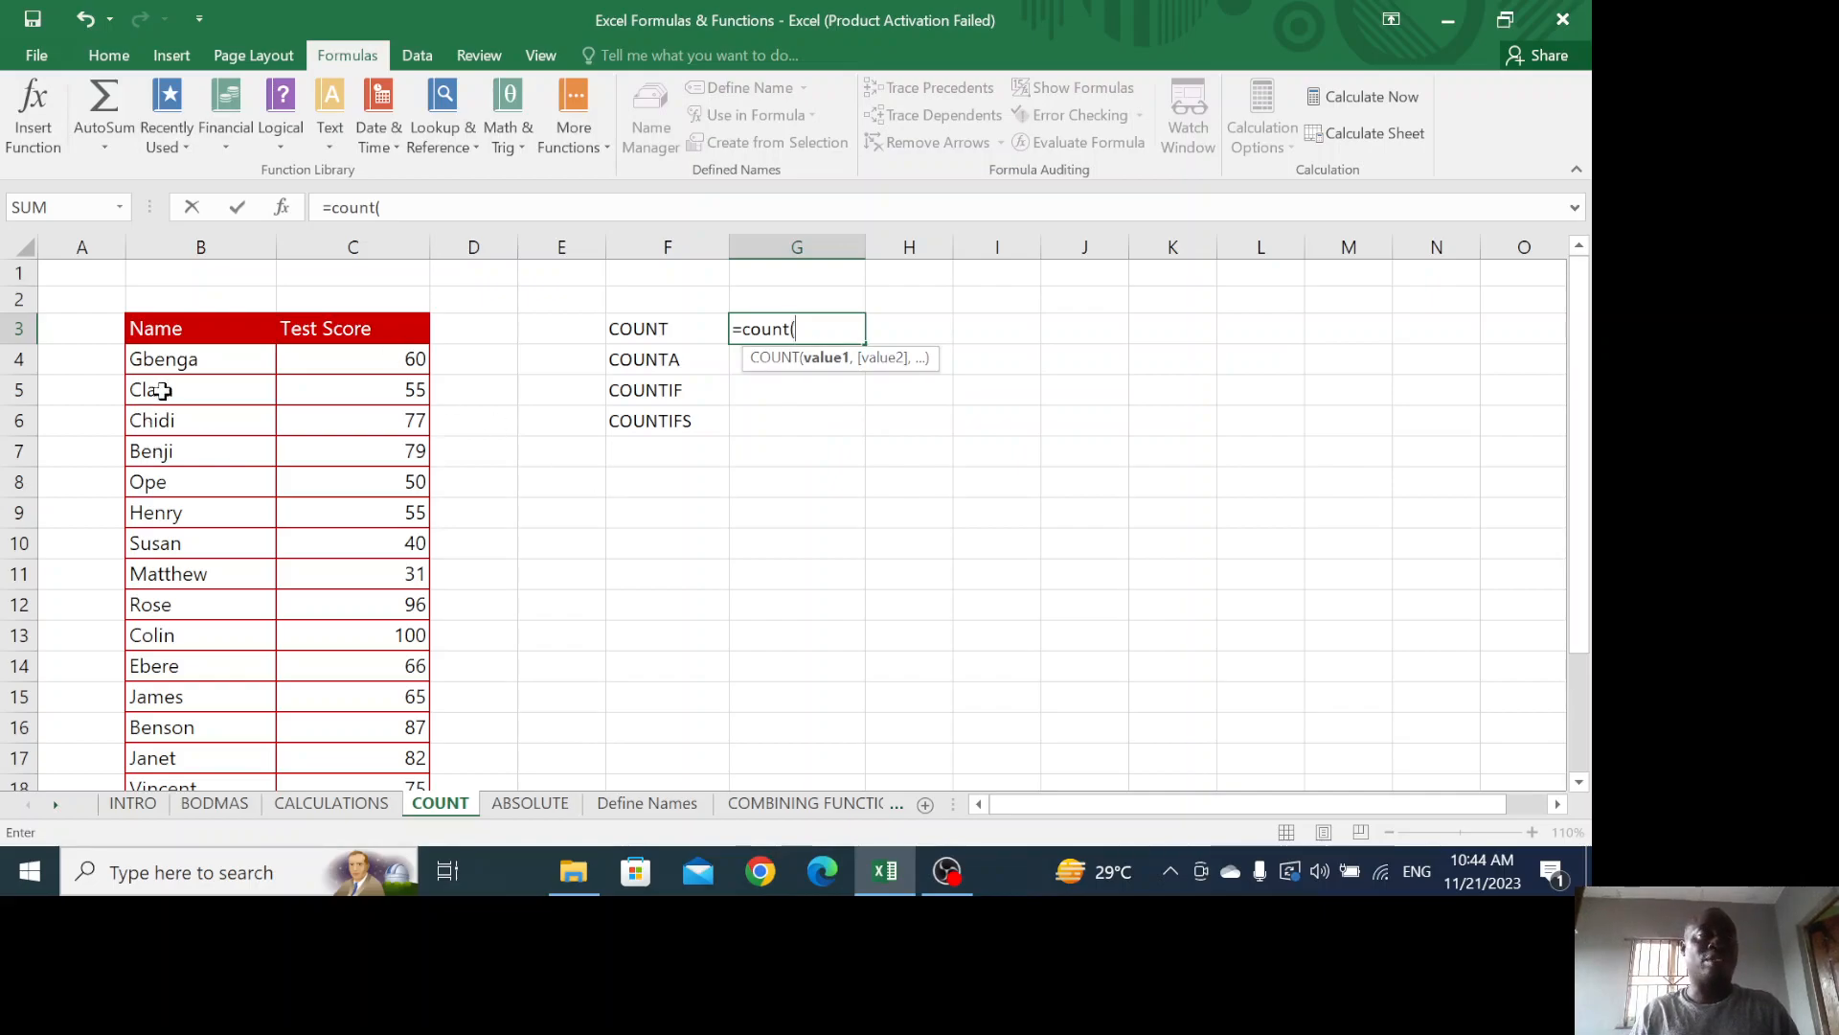
pyautogui.moveTo(151, 359); pyautogui.dragTo(314, 731)
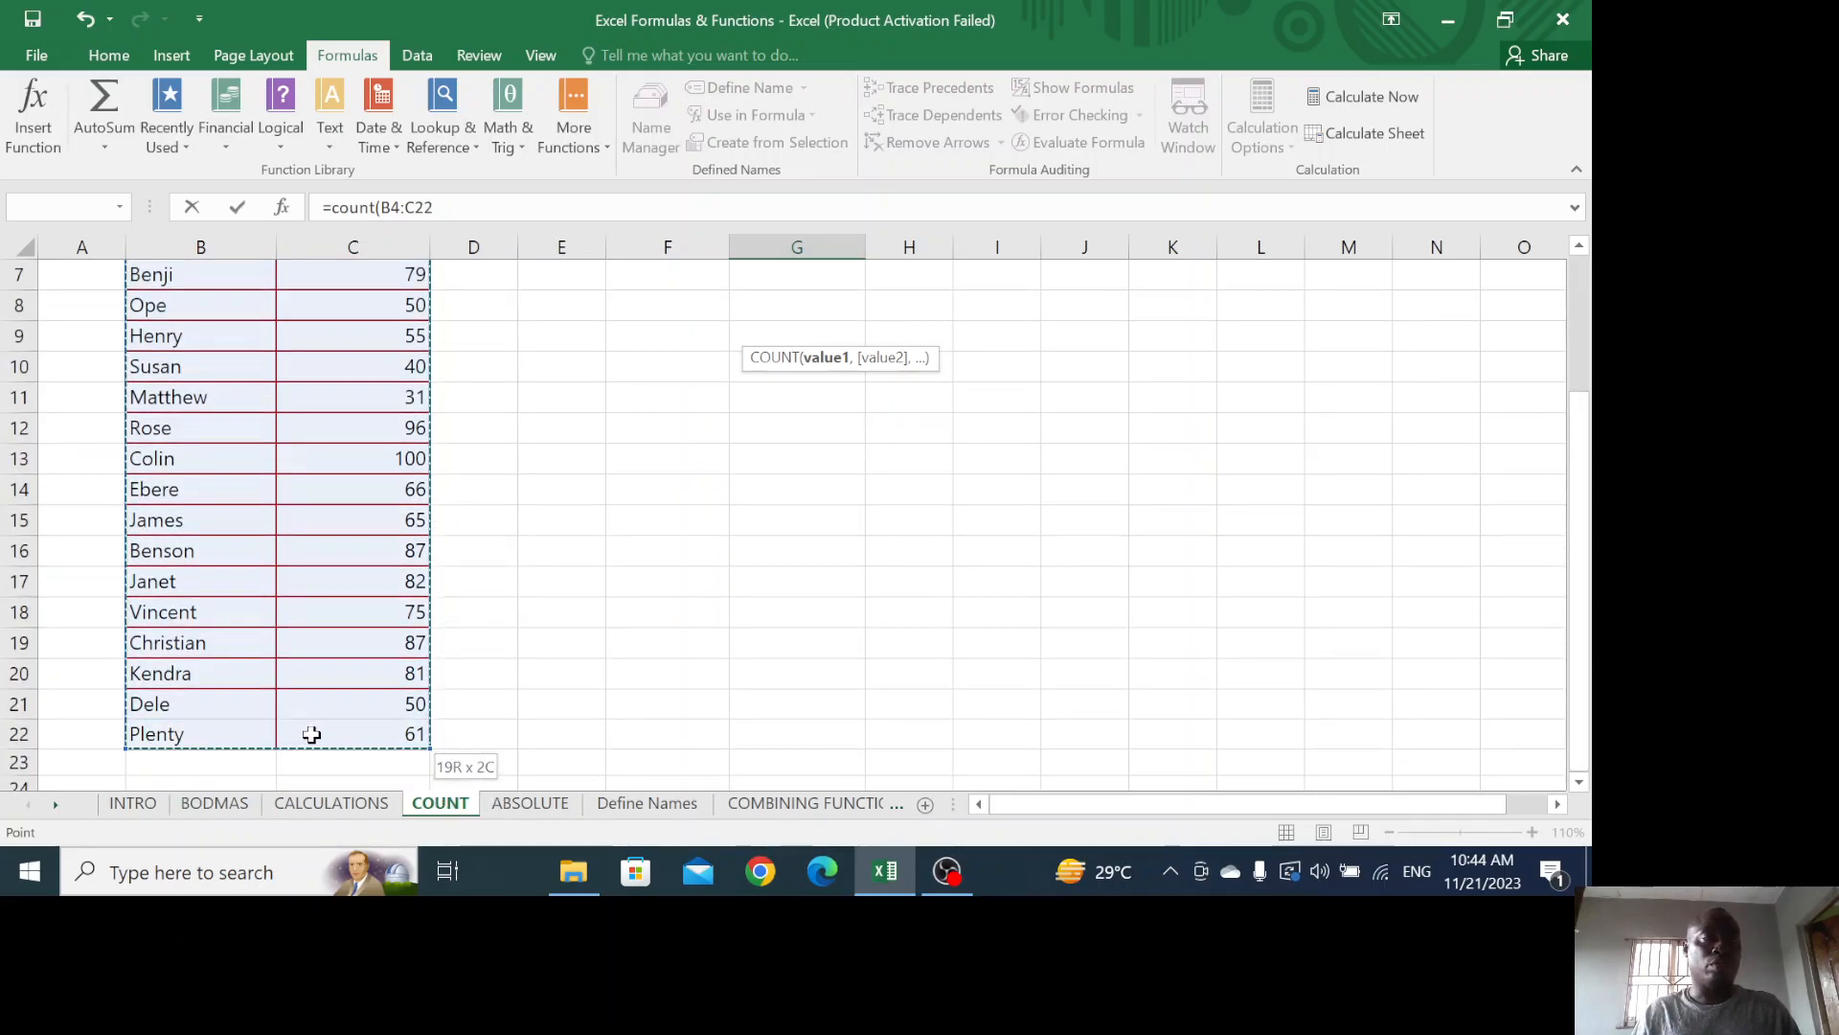
pyautogui.moveTo(312, 734); pyautogui.dragTo(404, 737)
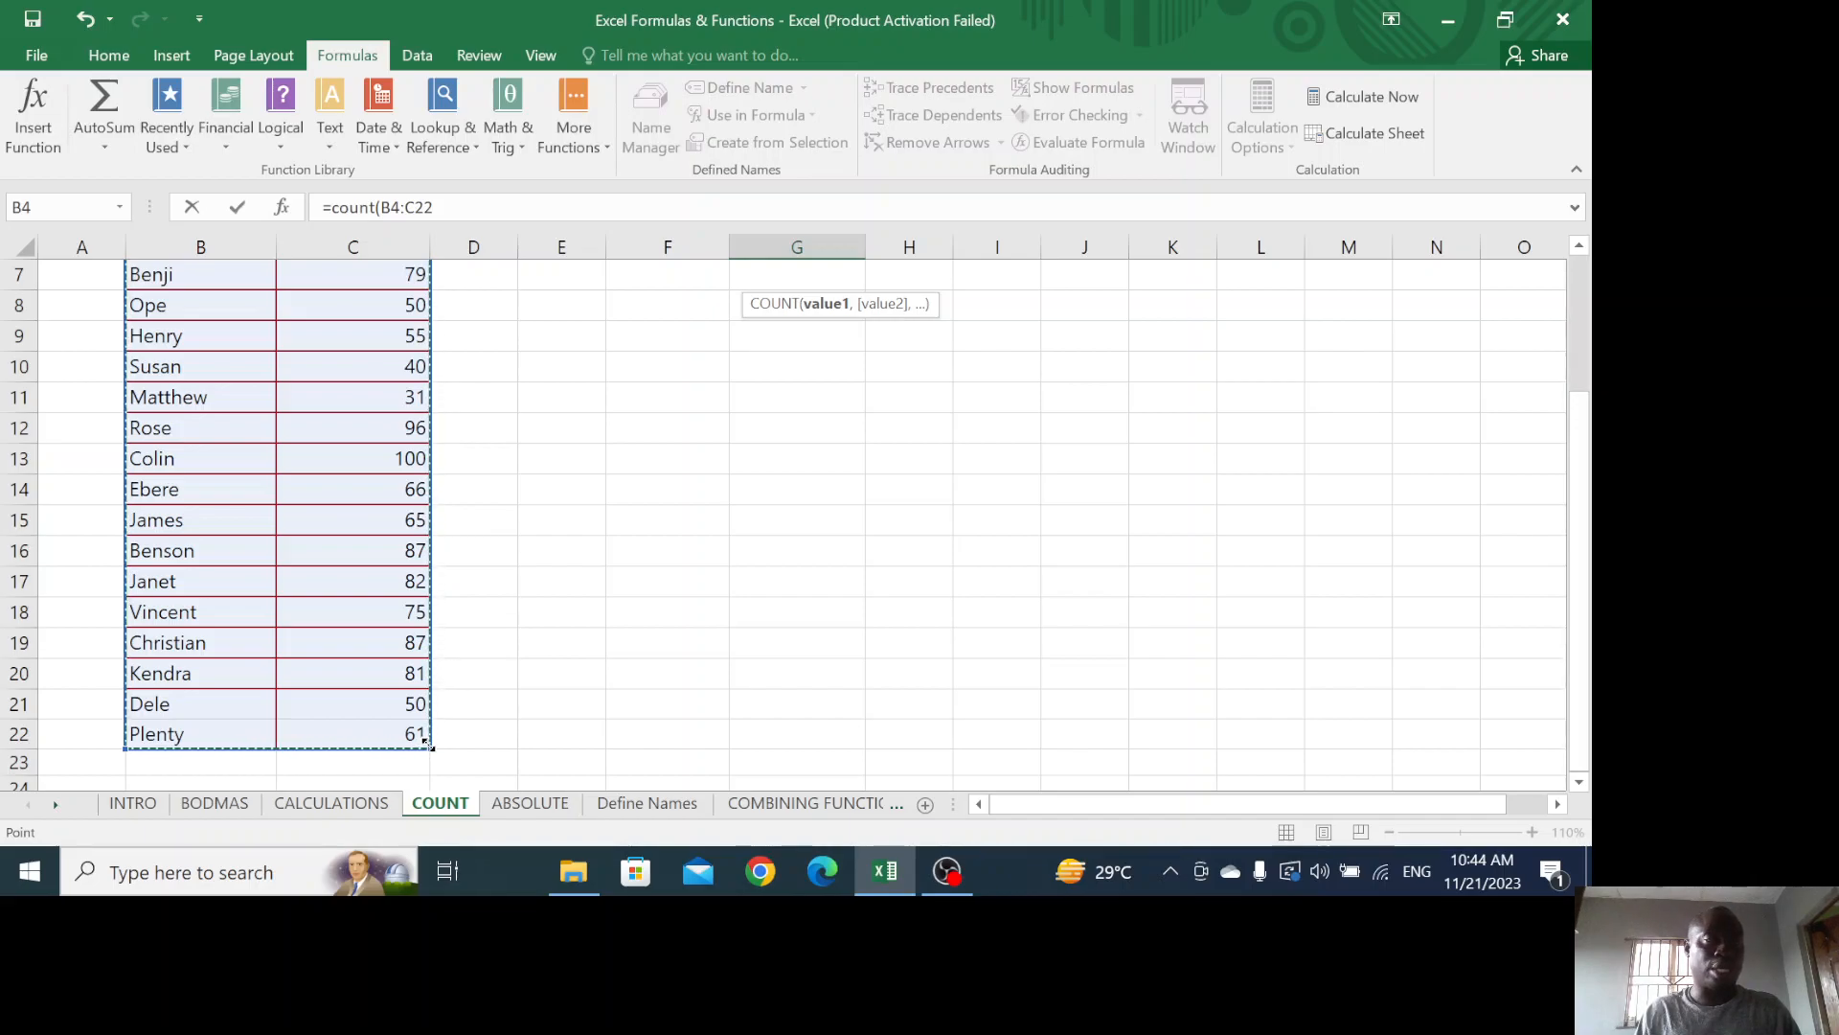
pyautogui.press('Return')
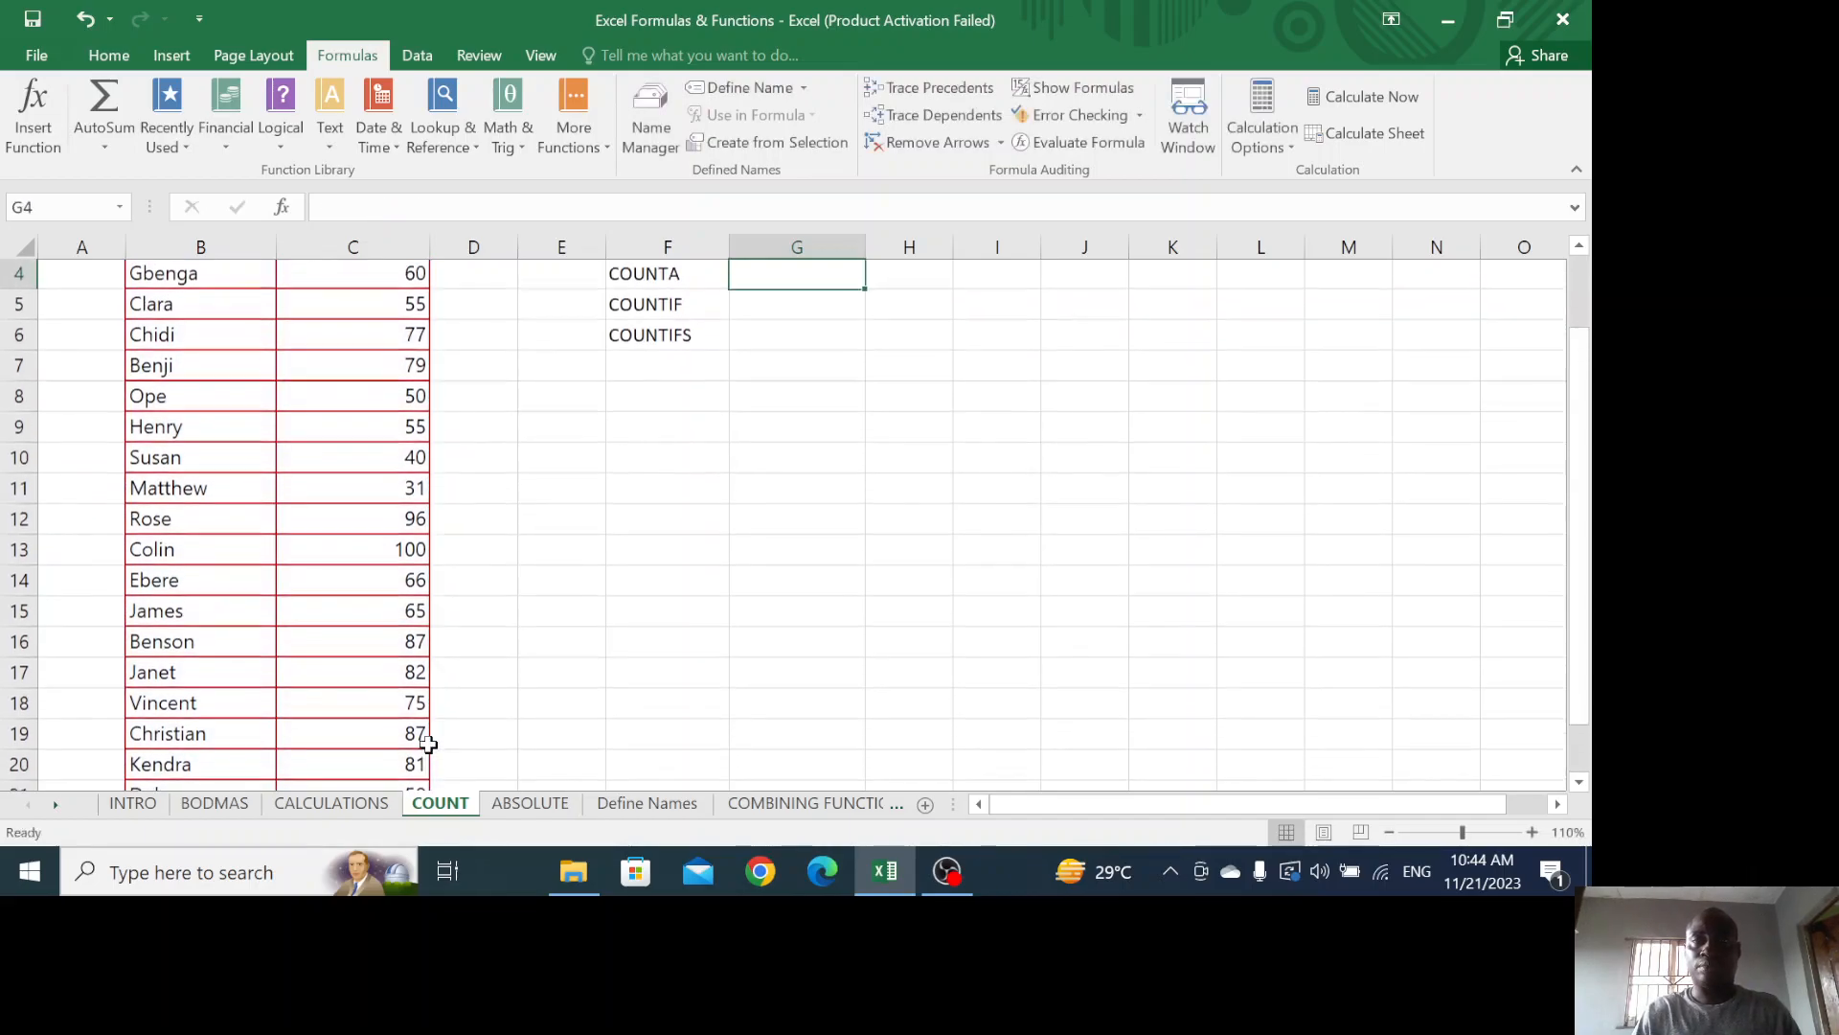
pyautogui.scroll(1, 649, 560)
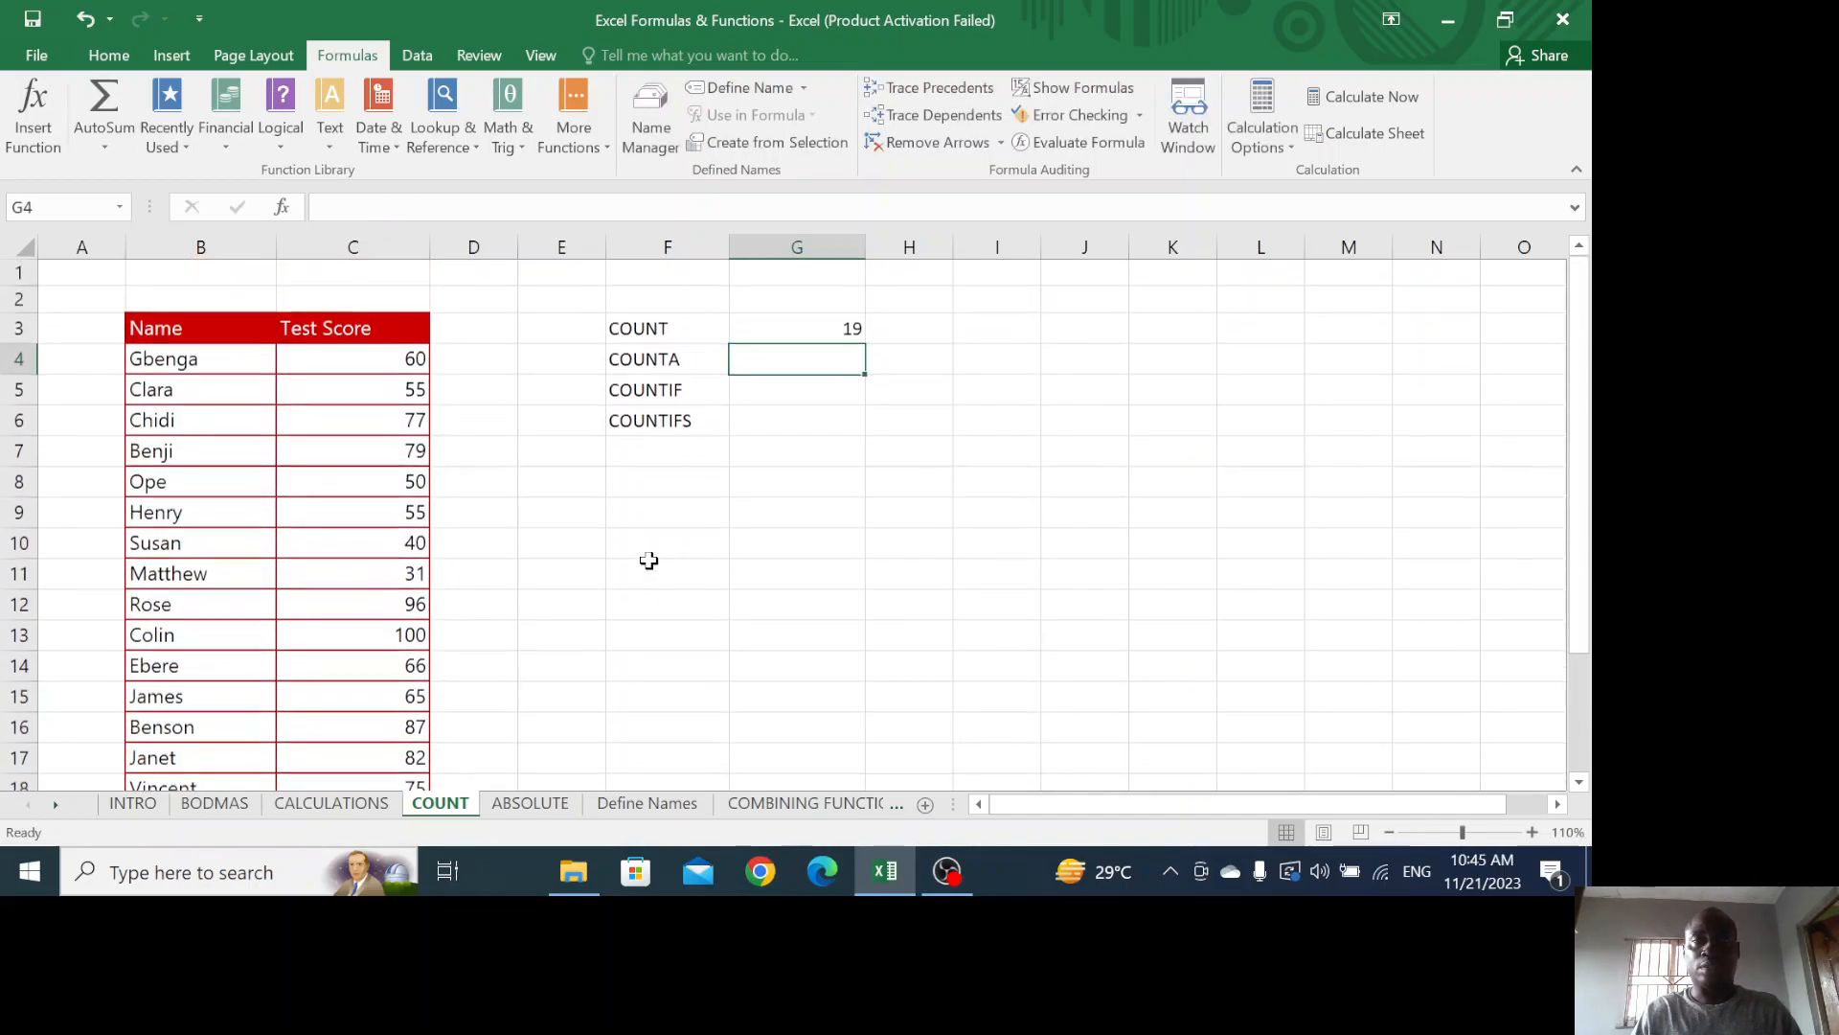
pyautogui.click(778, 334)
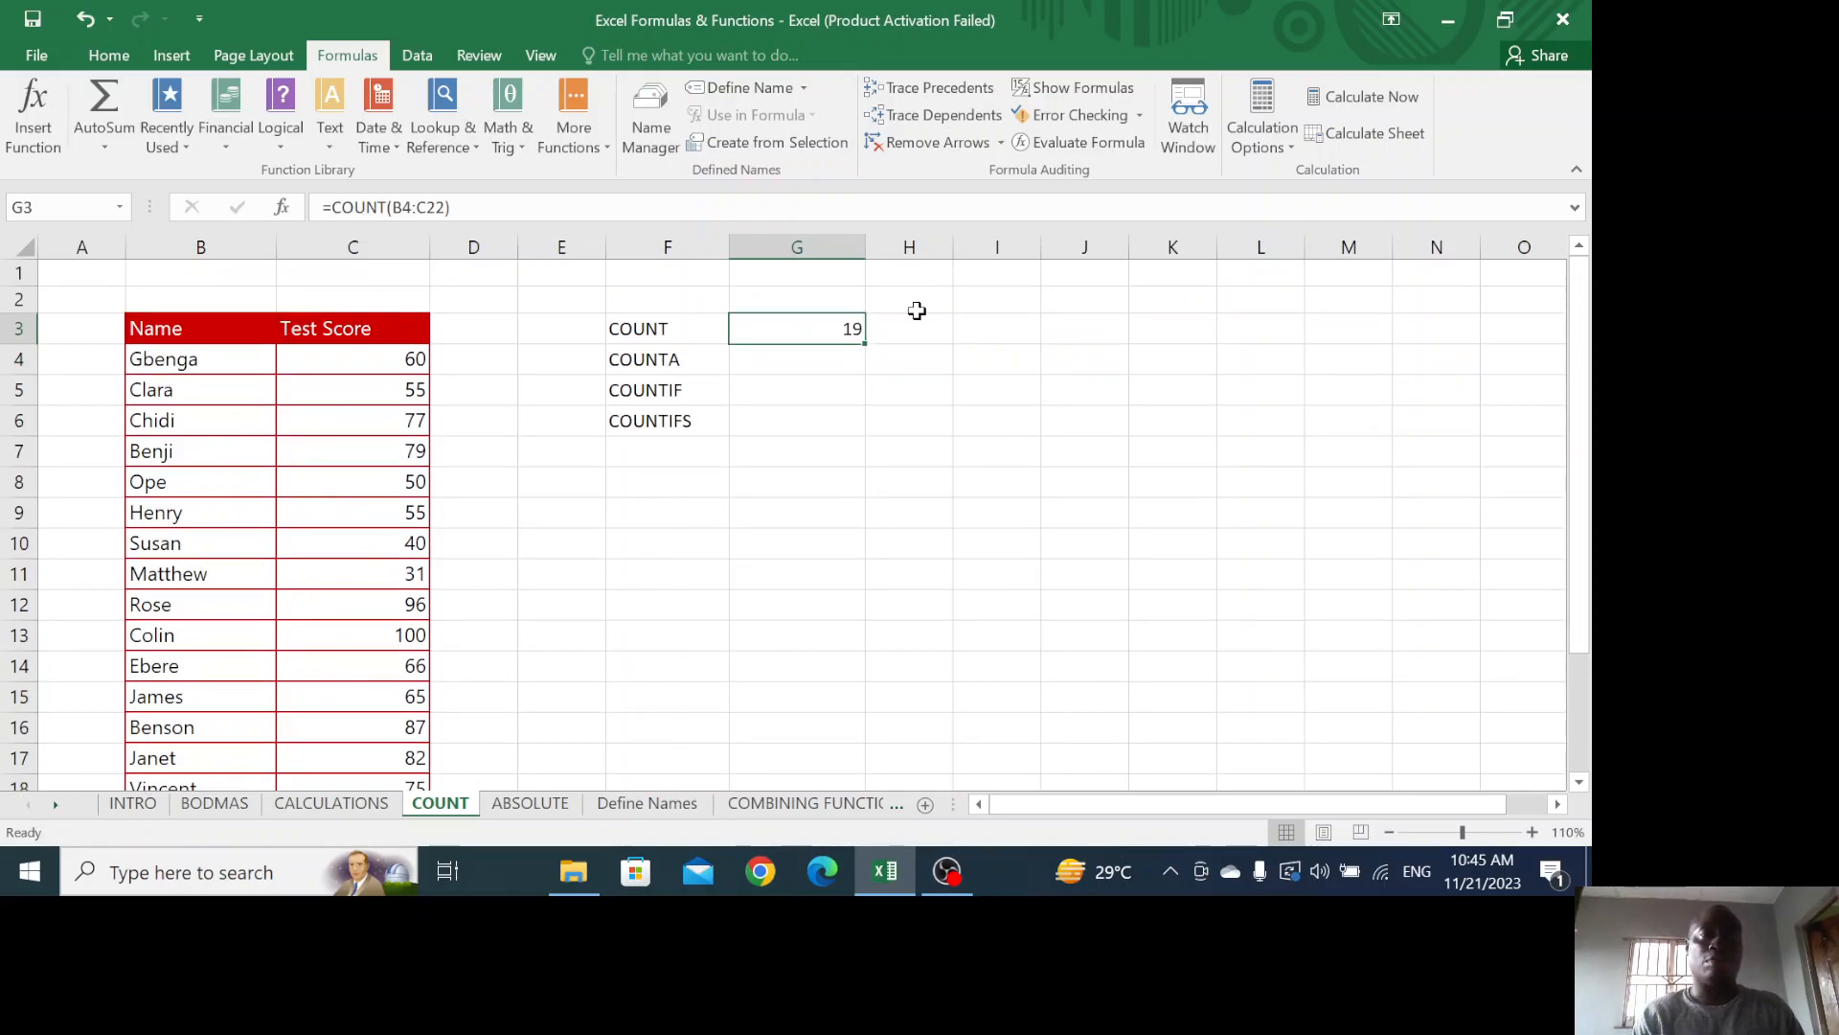
pyautogui.doubleClick(808, 325)
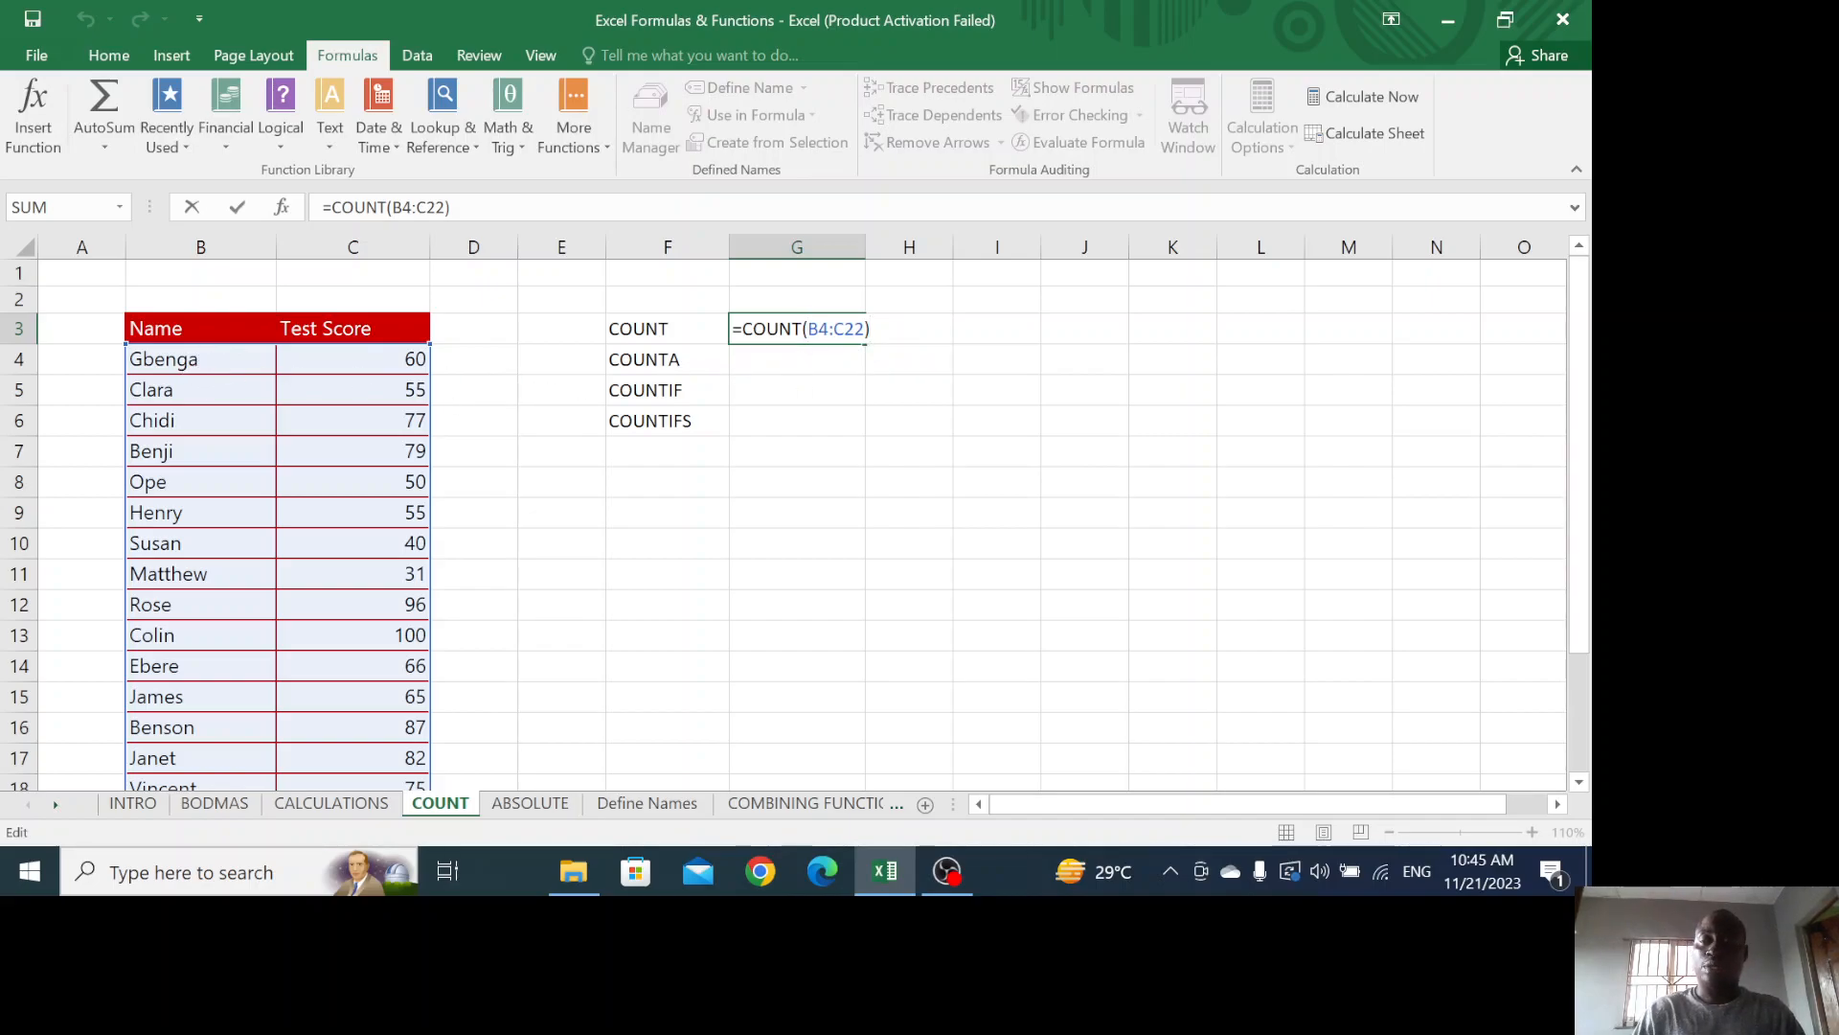
pyautogui.press('Return')
pyautogui.click(806, 332)
# Enter the formula =COUNTA(B4:C22) in G4 to count all non-empty cells in the name and score table
pyautogui.click(789, 360)
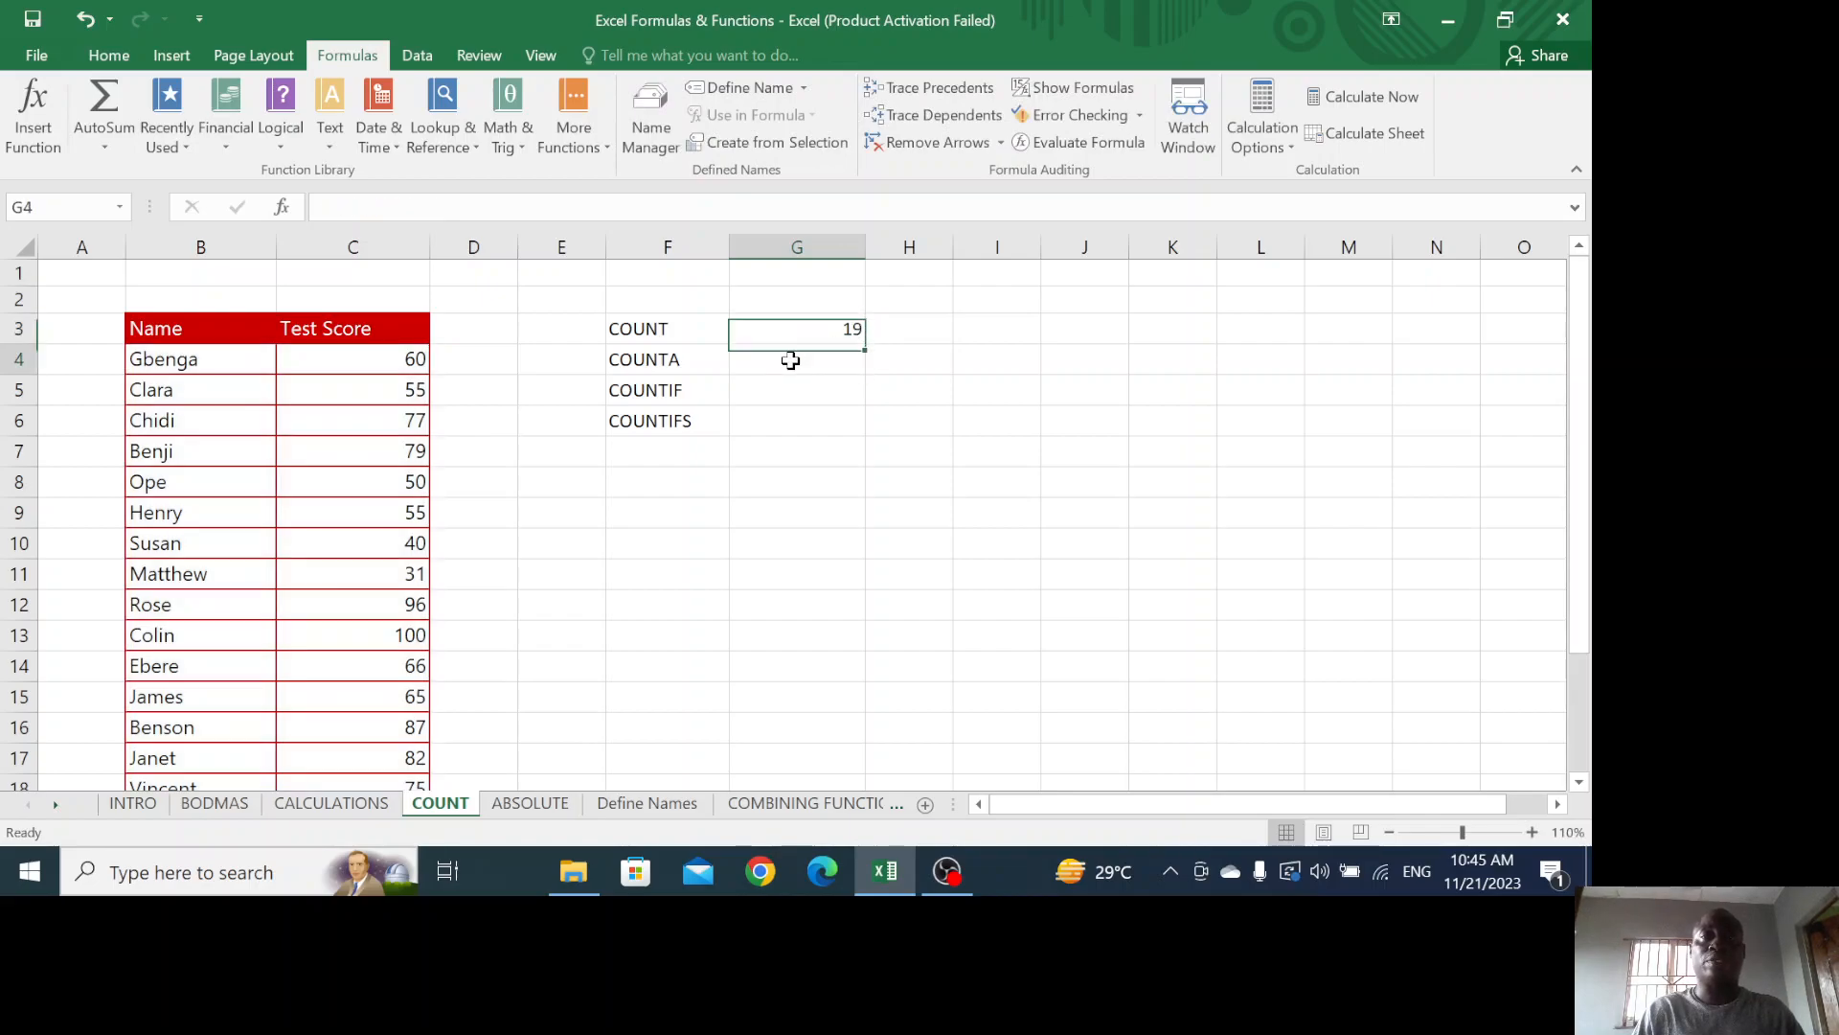
pyautogui.write('=')
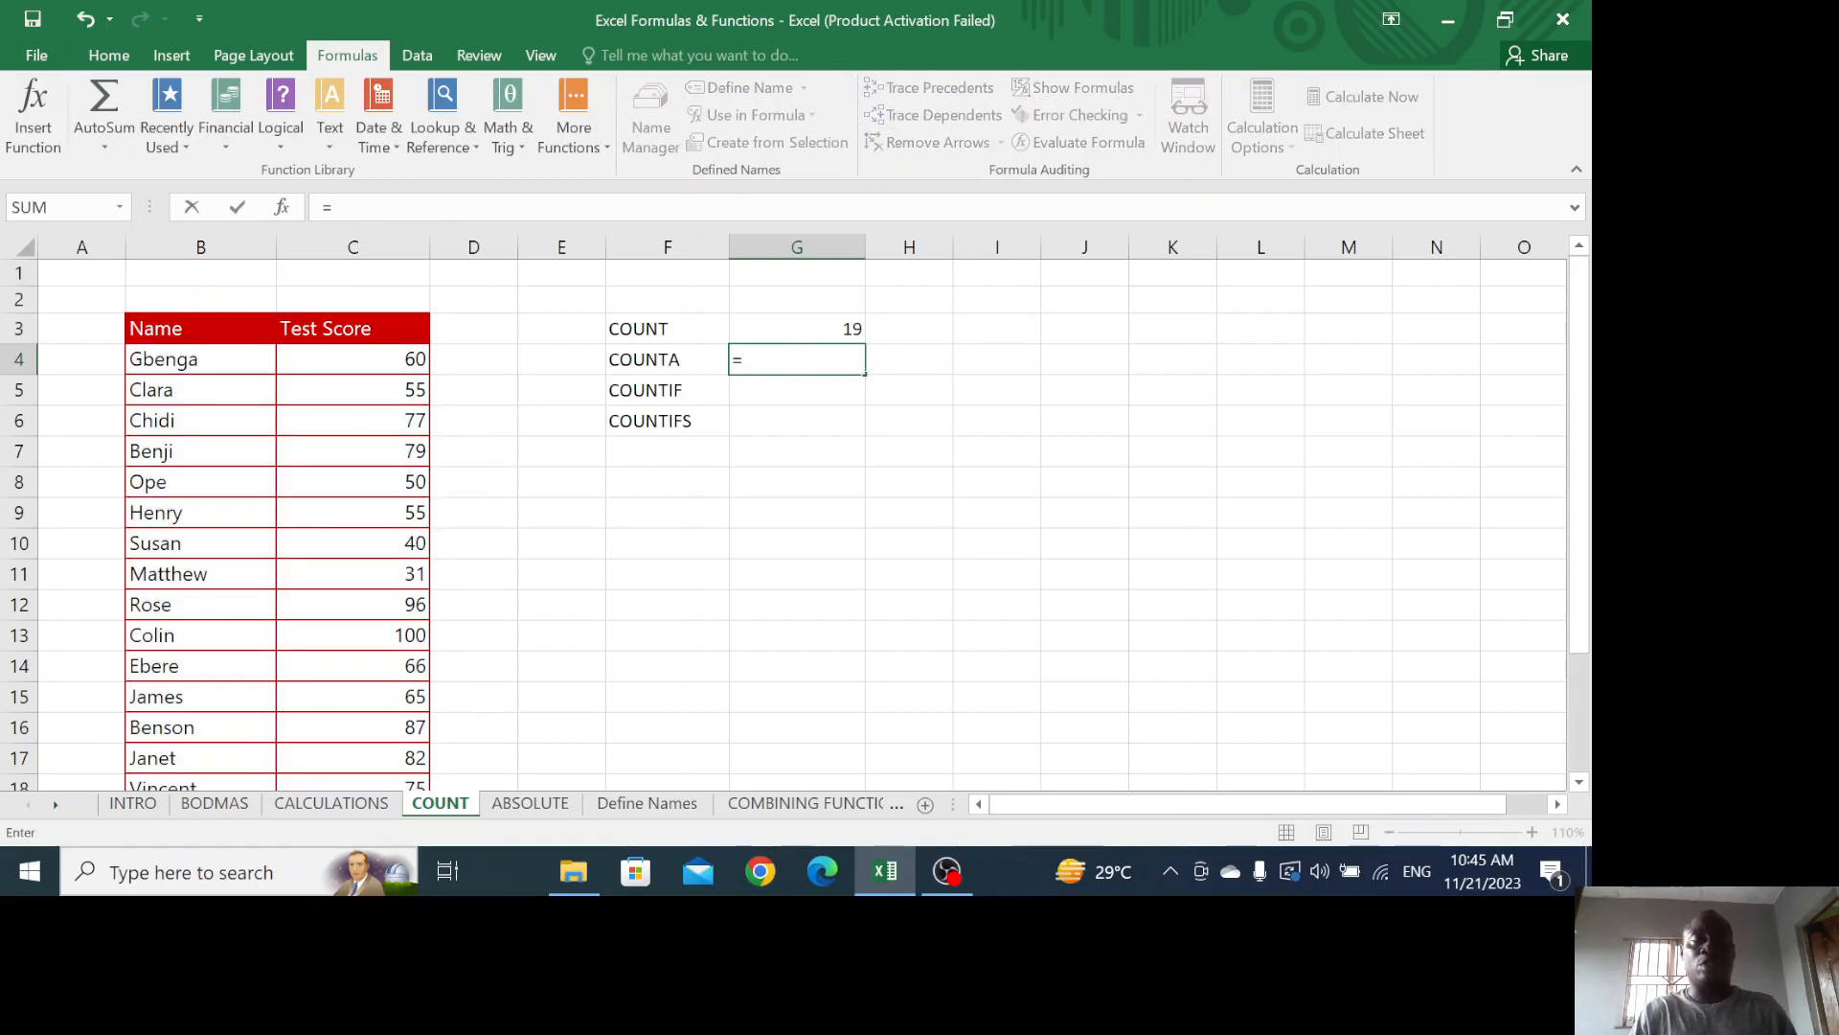
pyautogui.write('count')
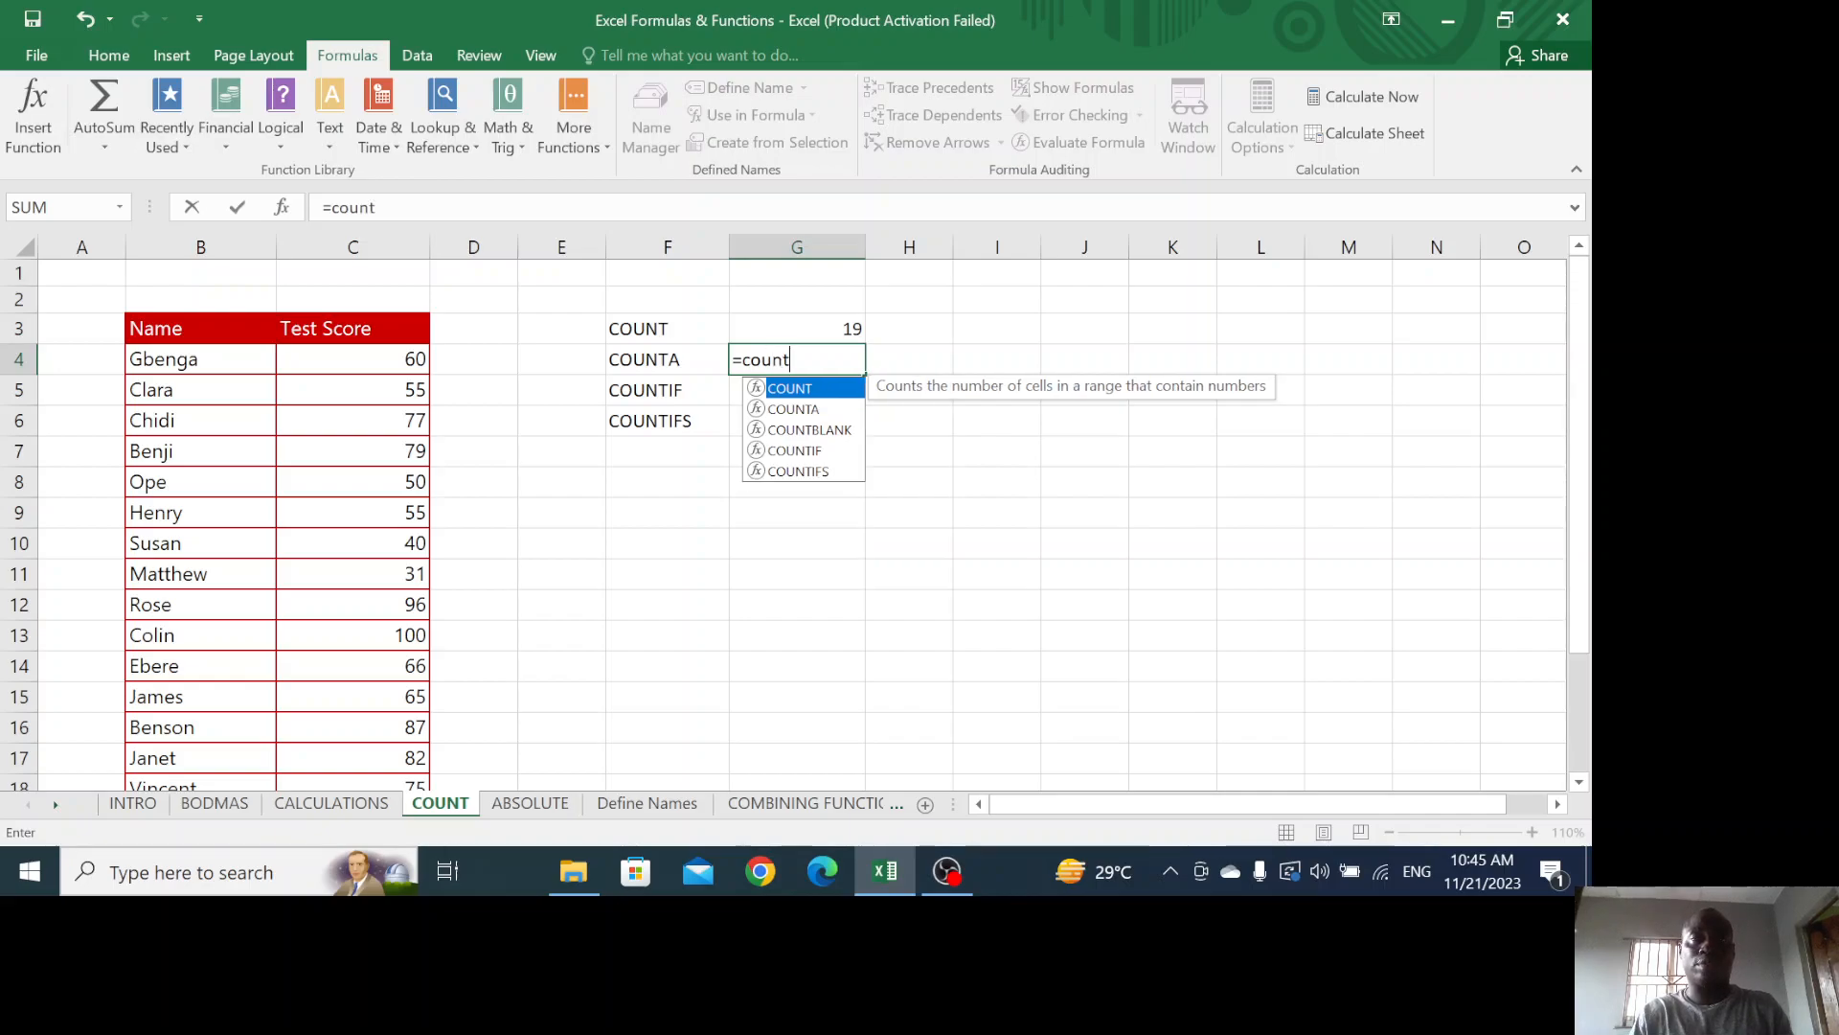
pyautogui.write('a(')
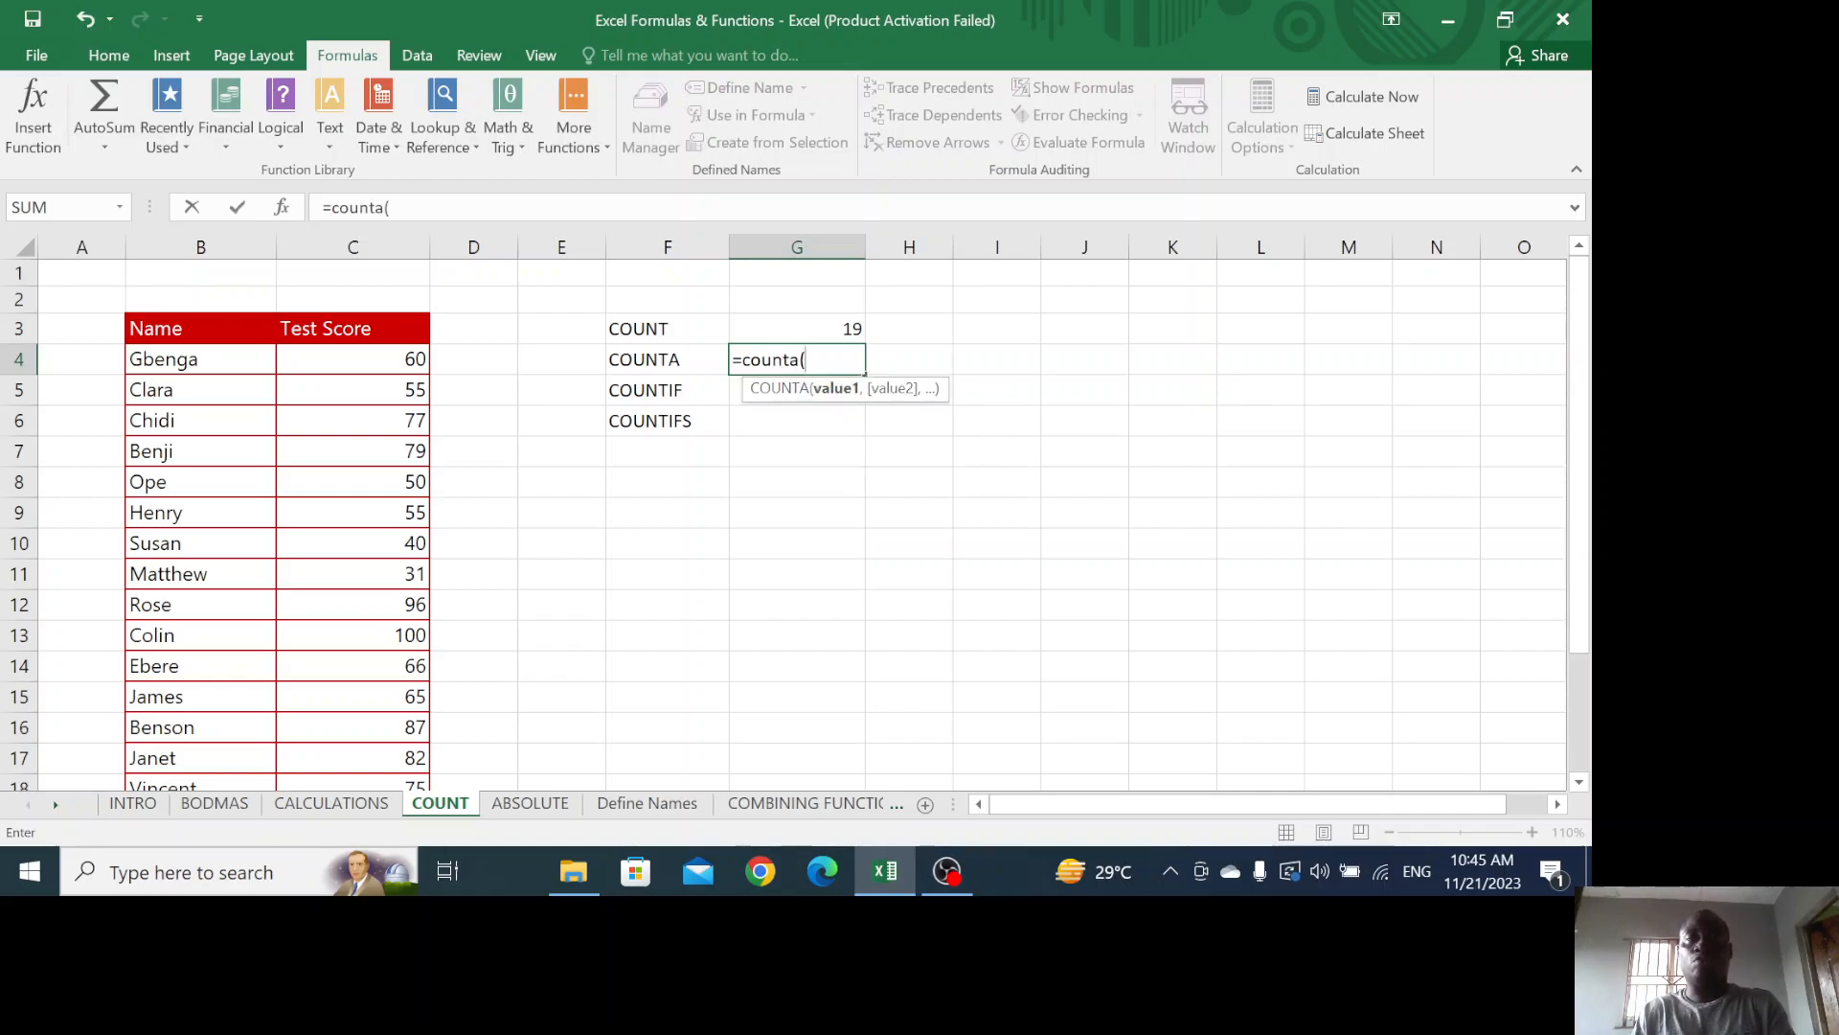
pyautogui.moveTo(181, 359); pyautogui.dragTo(307, 677)
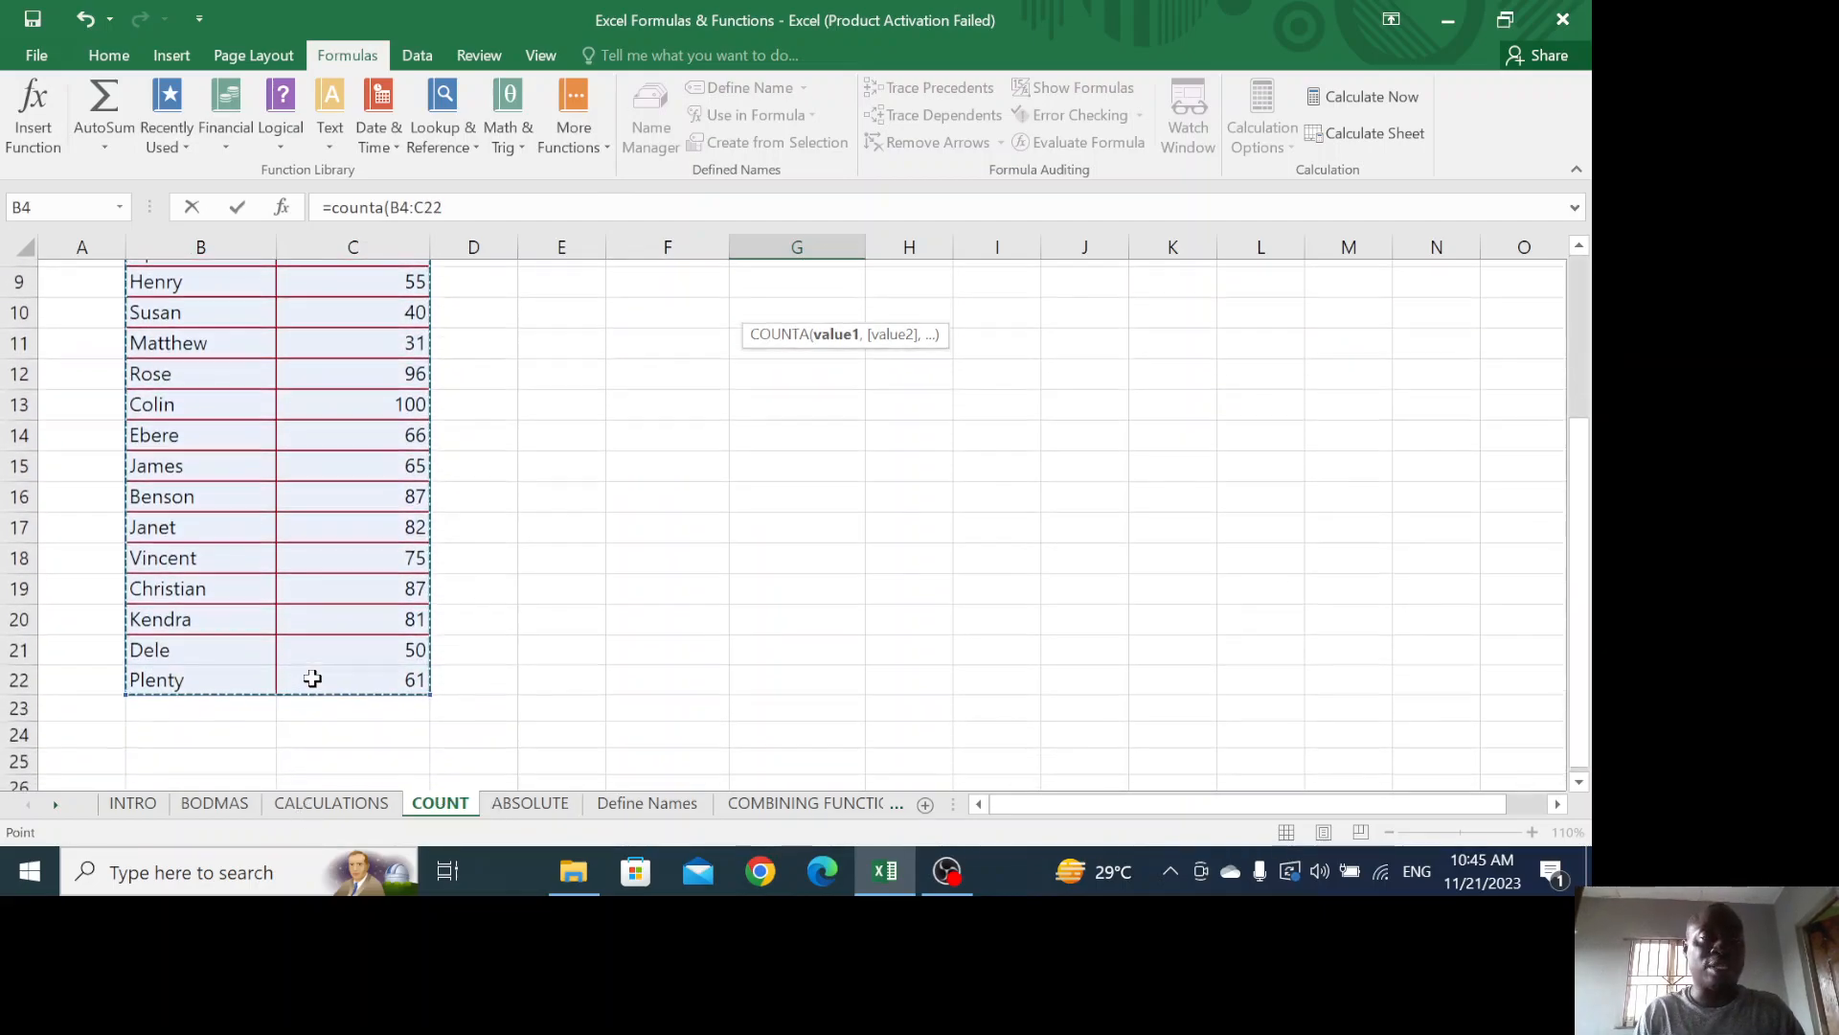
pyautogui.press('Return')
pyautogui.scroll(2, 690, 501)
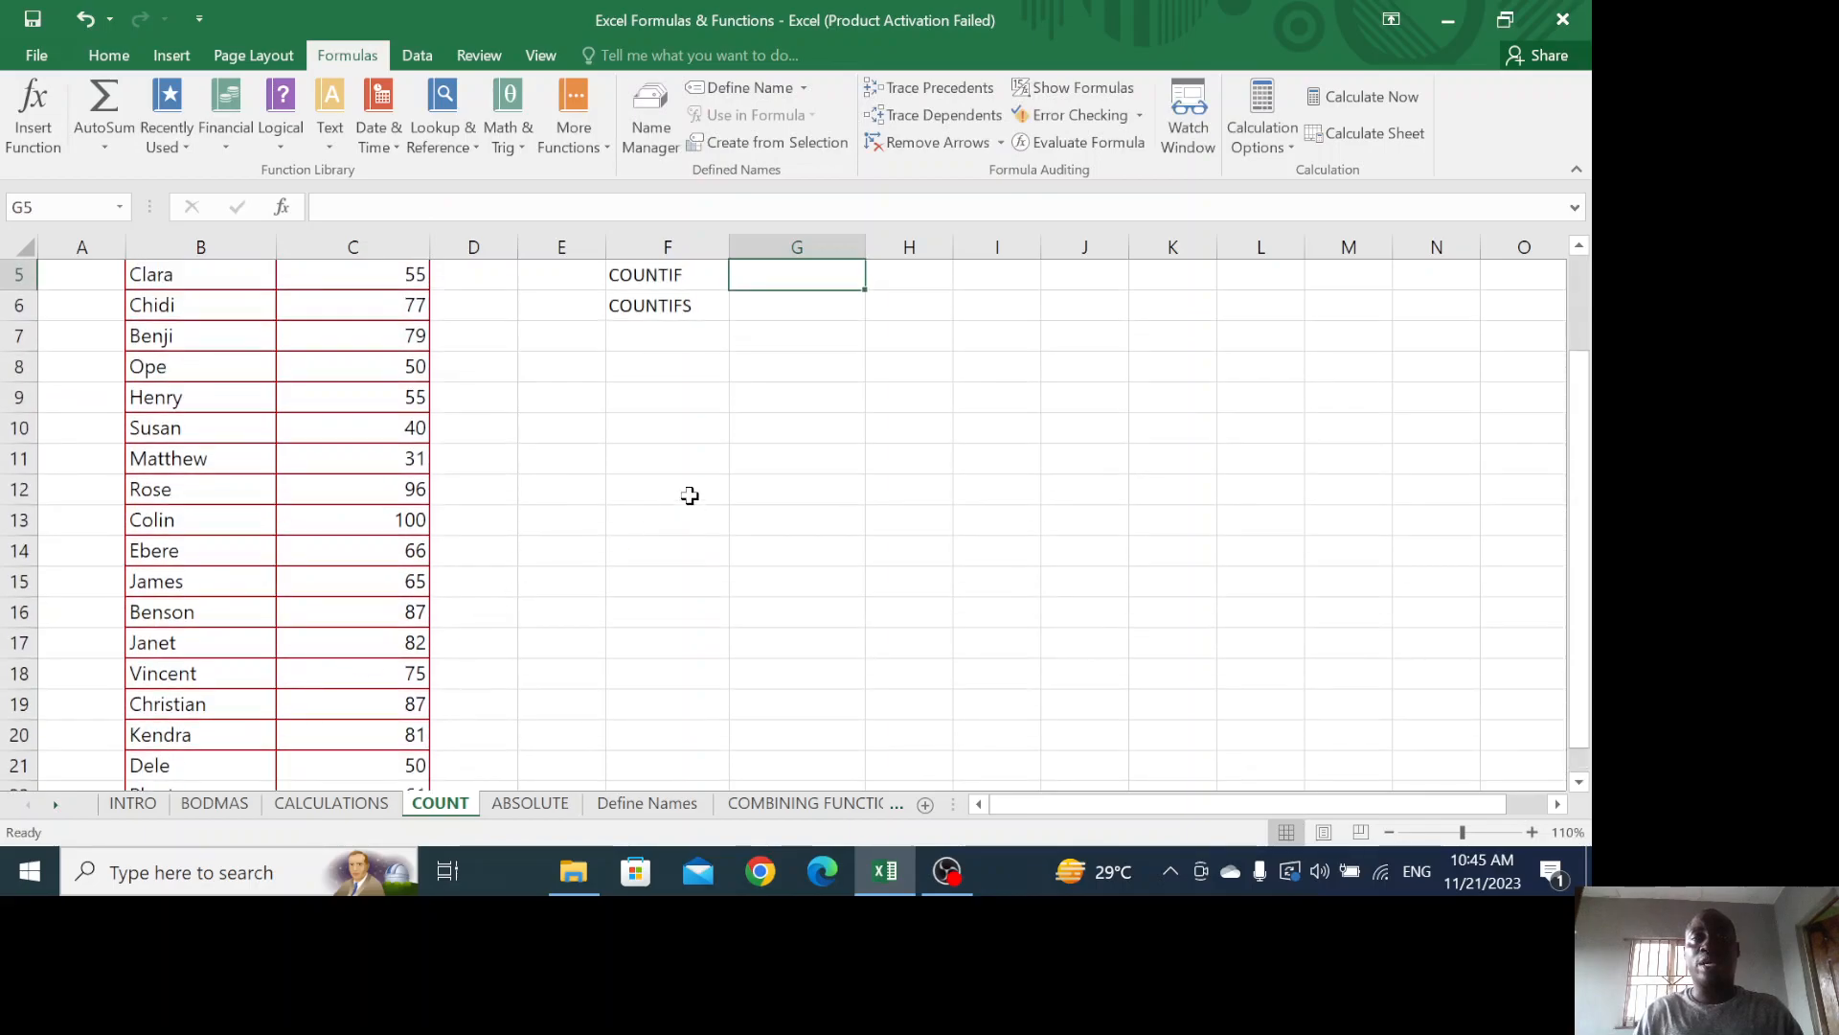
pyautogui.click(822, 362)
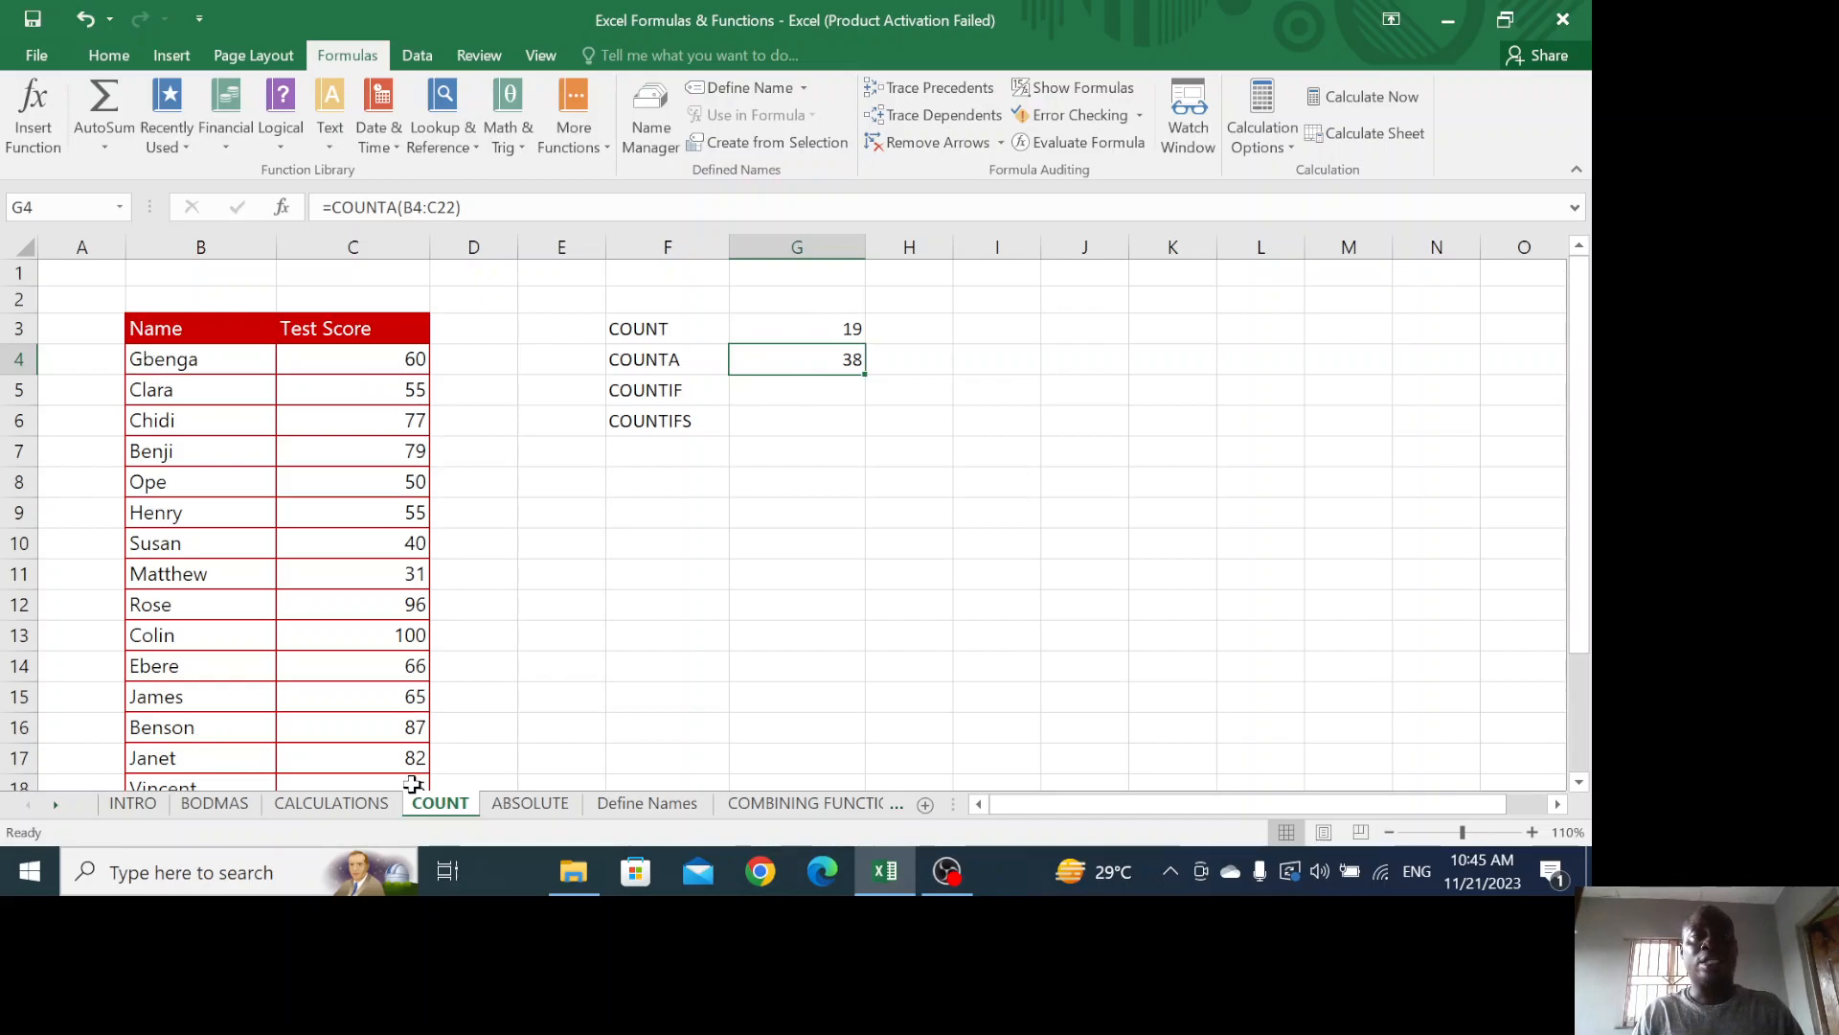
pyautogui.click(764, 383)
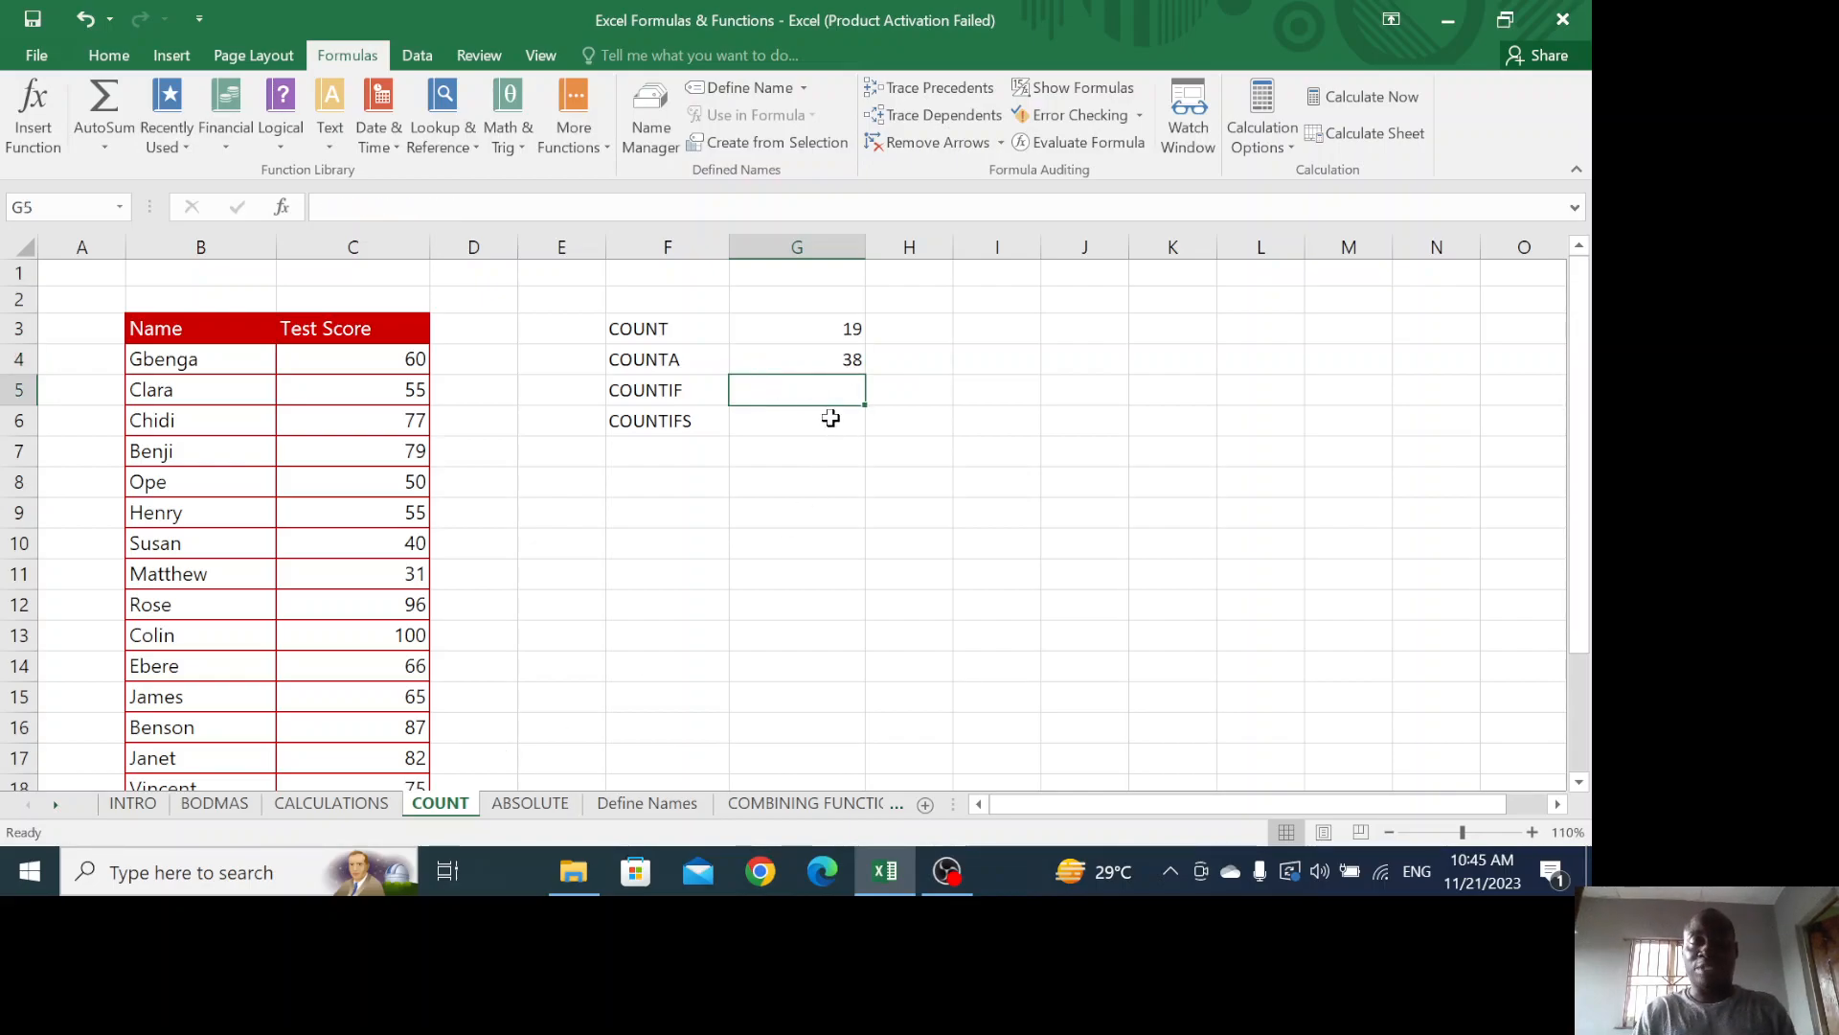
pyautogui.write('countif')
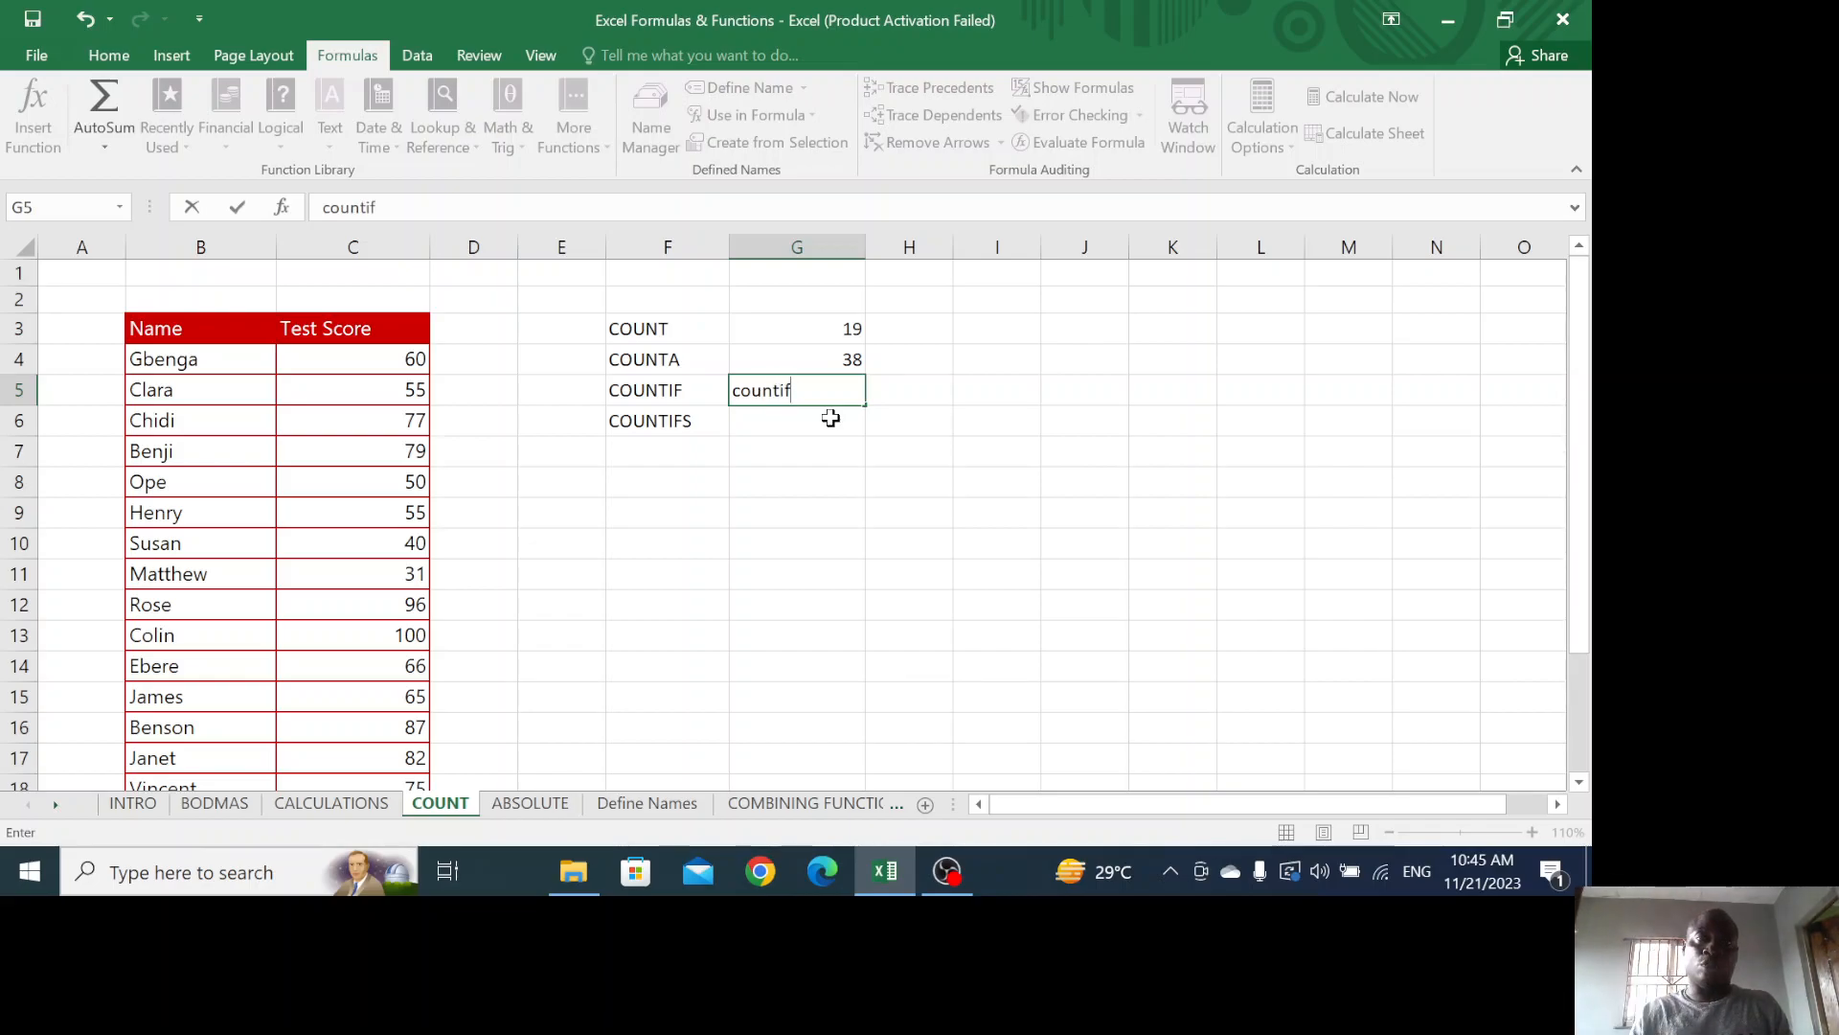
pyautogui.press('BackSpace')
pyautogui.press('BackSpace')
pyautogui.press('BackSpace')
pyautogui.press('BackSpace')
pyautogui.press('BackSpace')
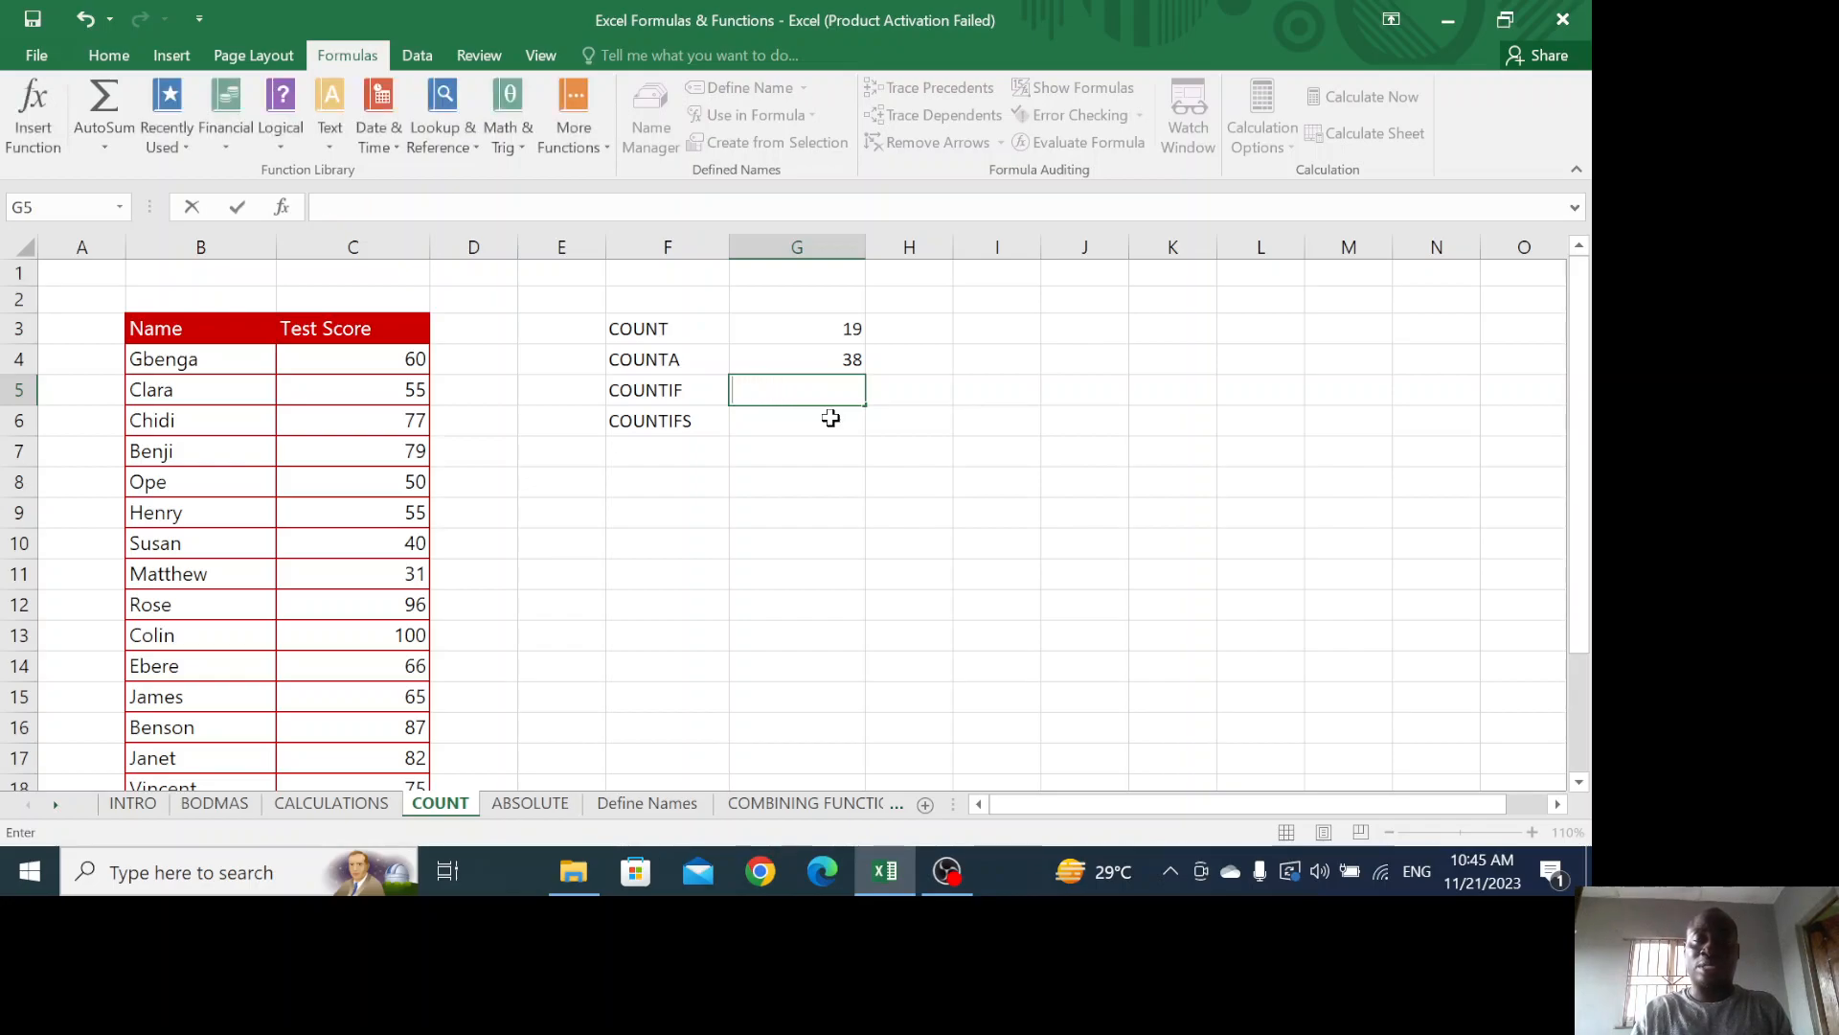
# Enter the formula =COUNTIF(C4:C22, ">55") in G5 to count the scores above 55, and review it
pyautogui.write('=co')
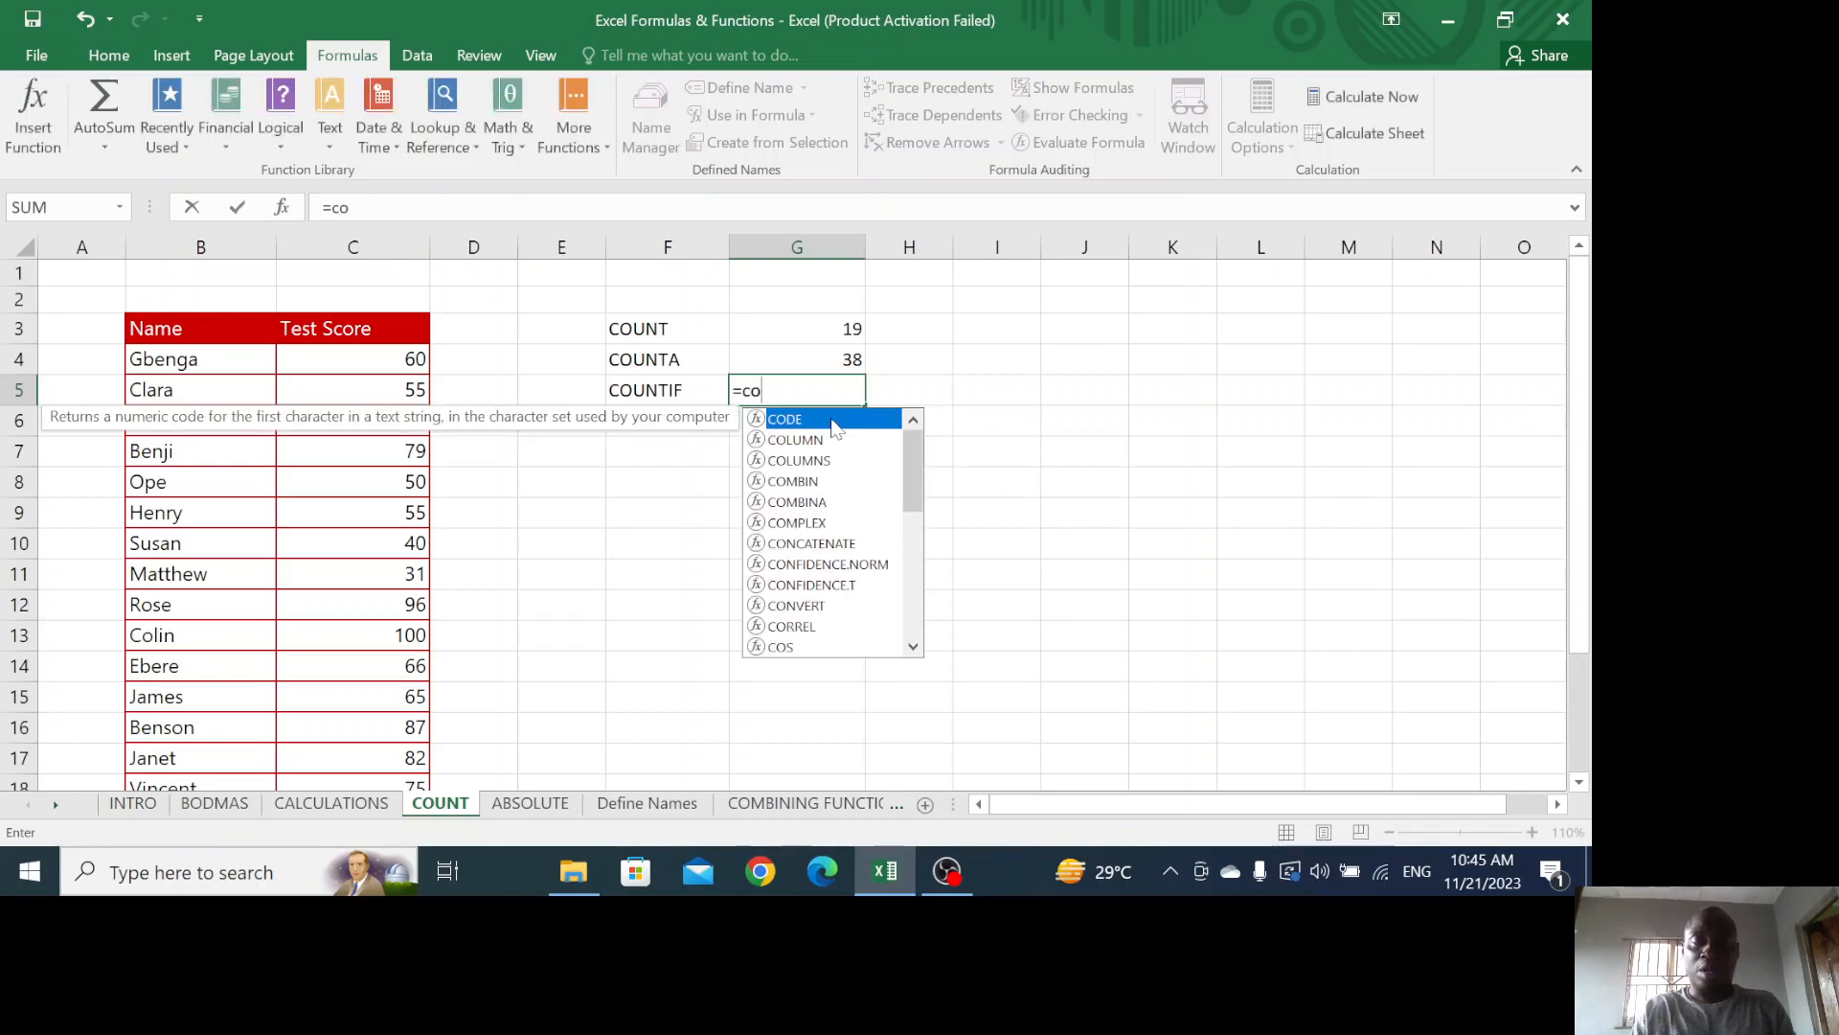
pyautogui.write('untif')
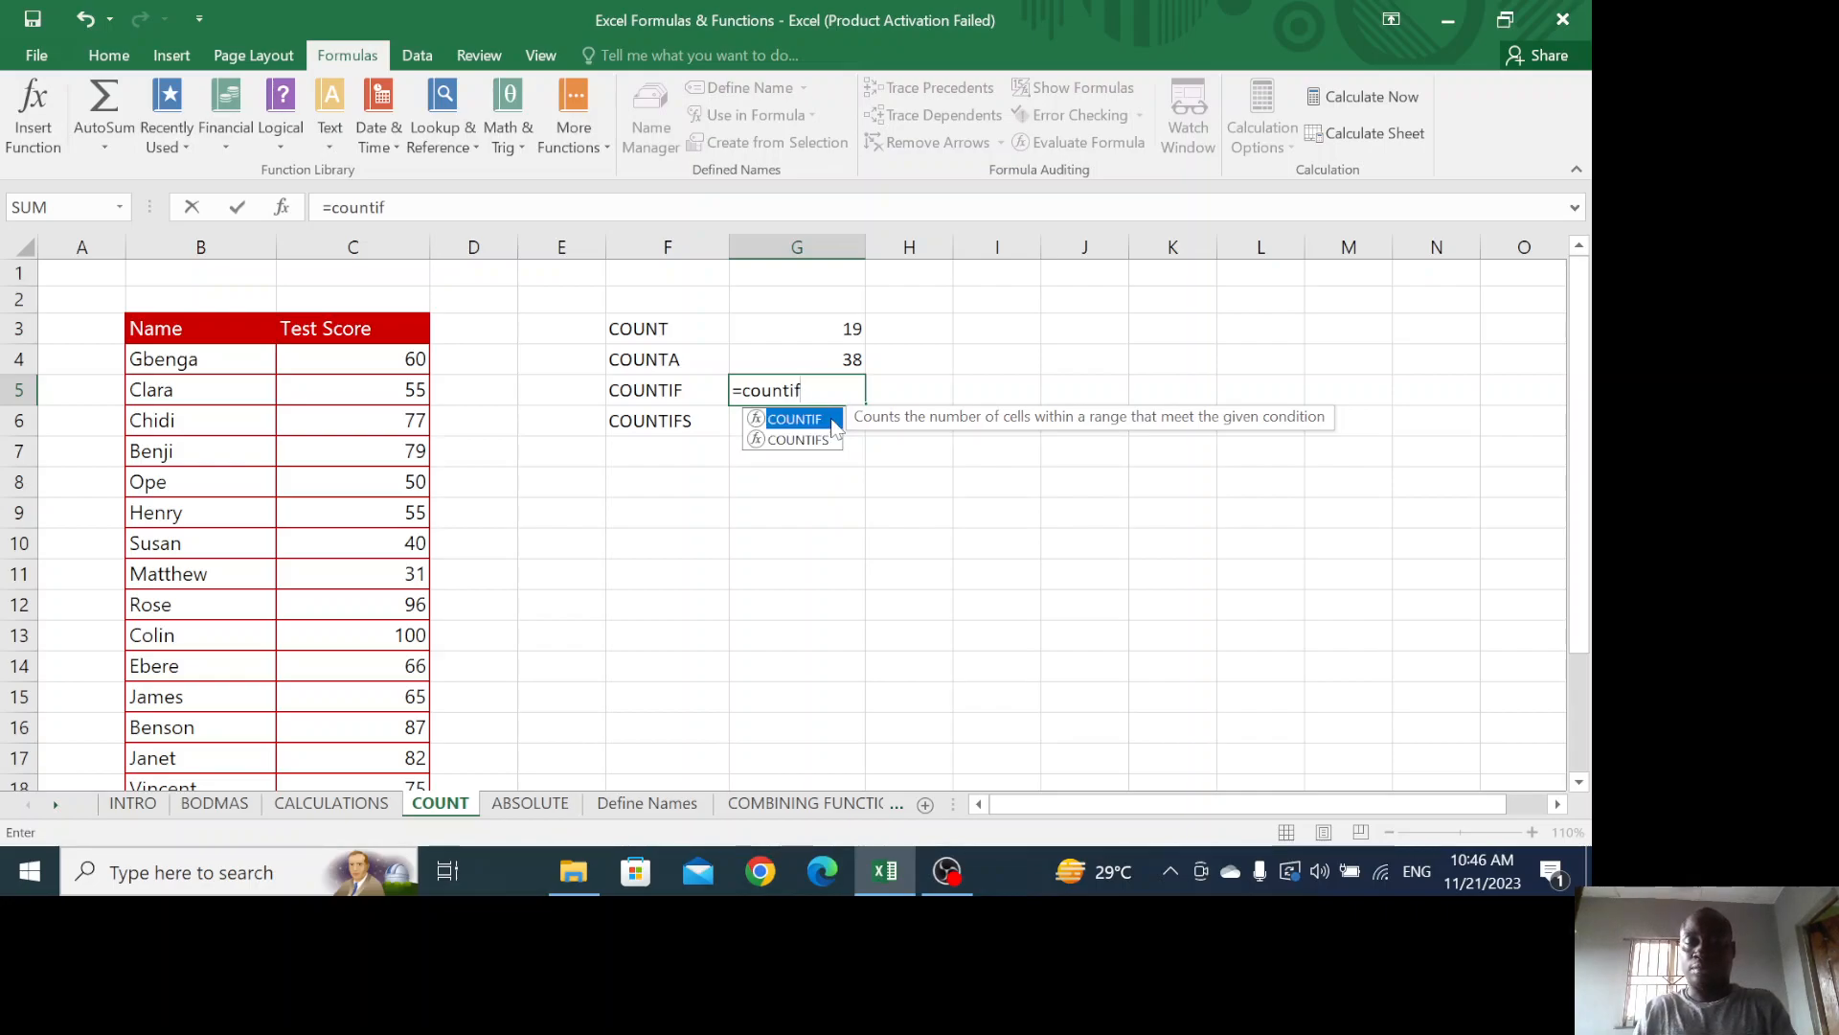
pyautogui.write('(')
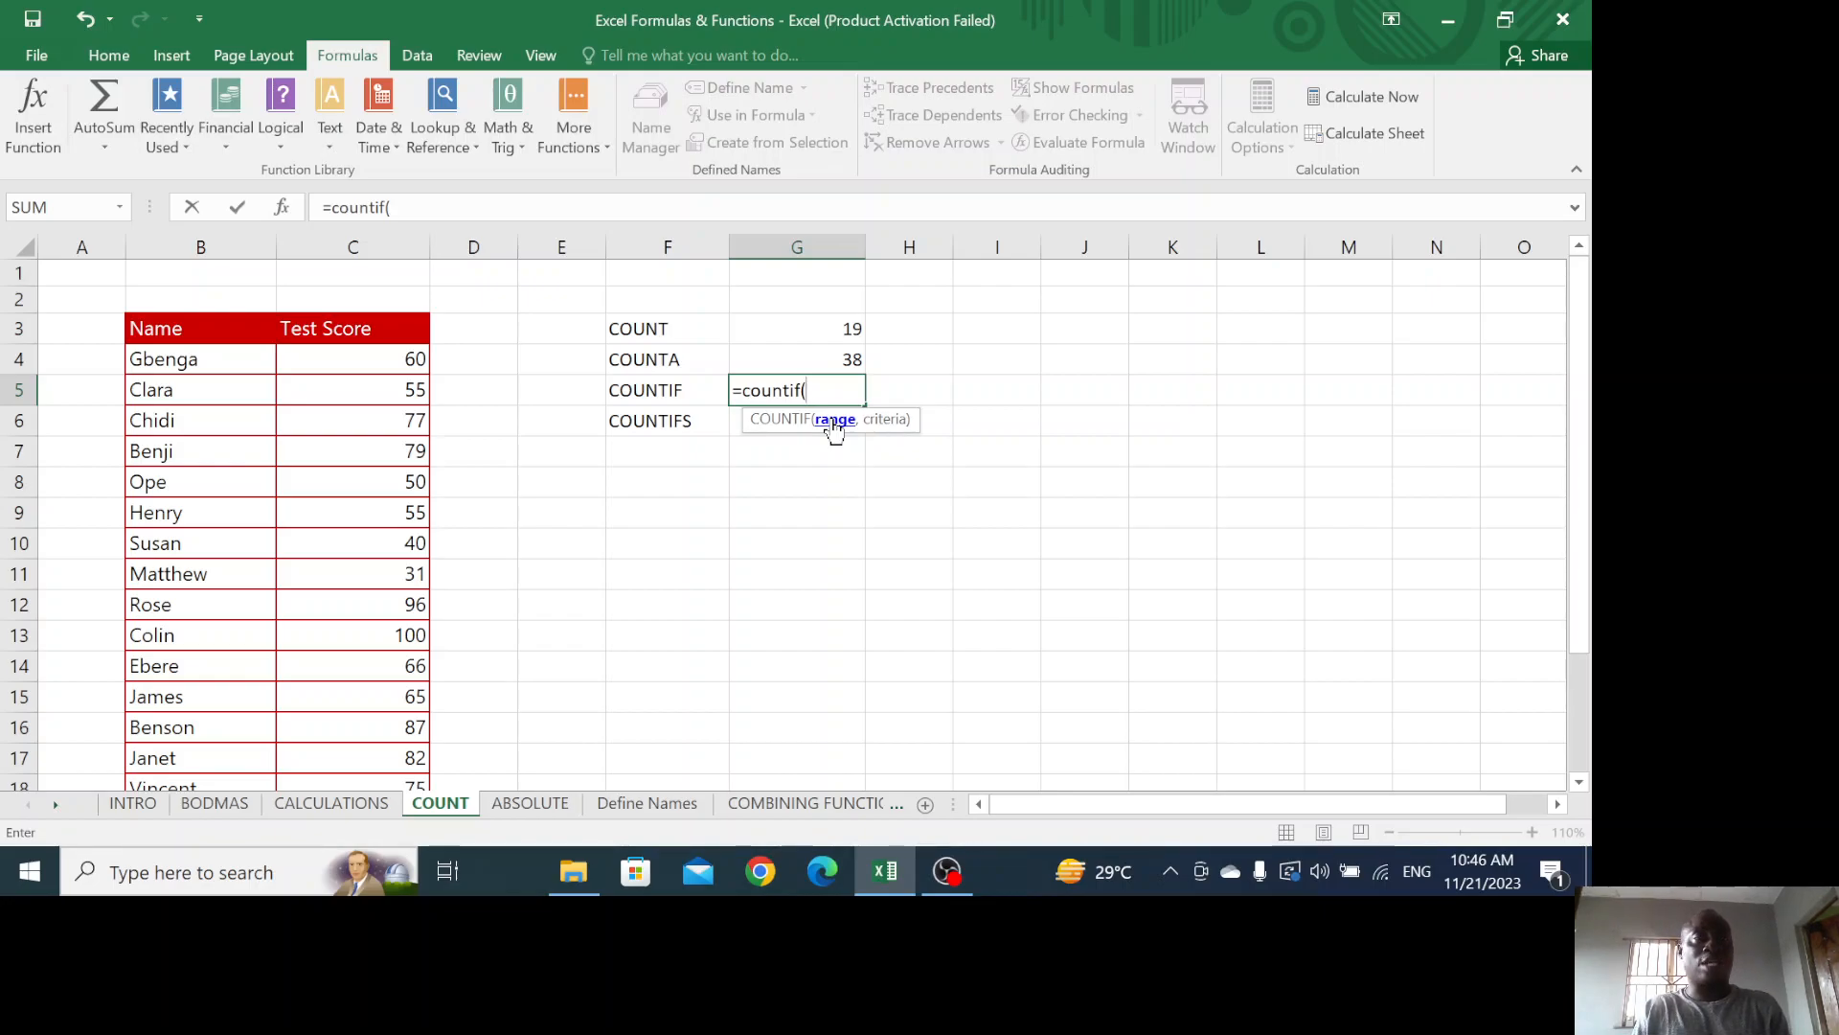
pyautogui.write('c')
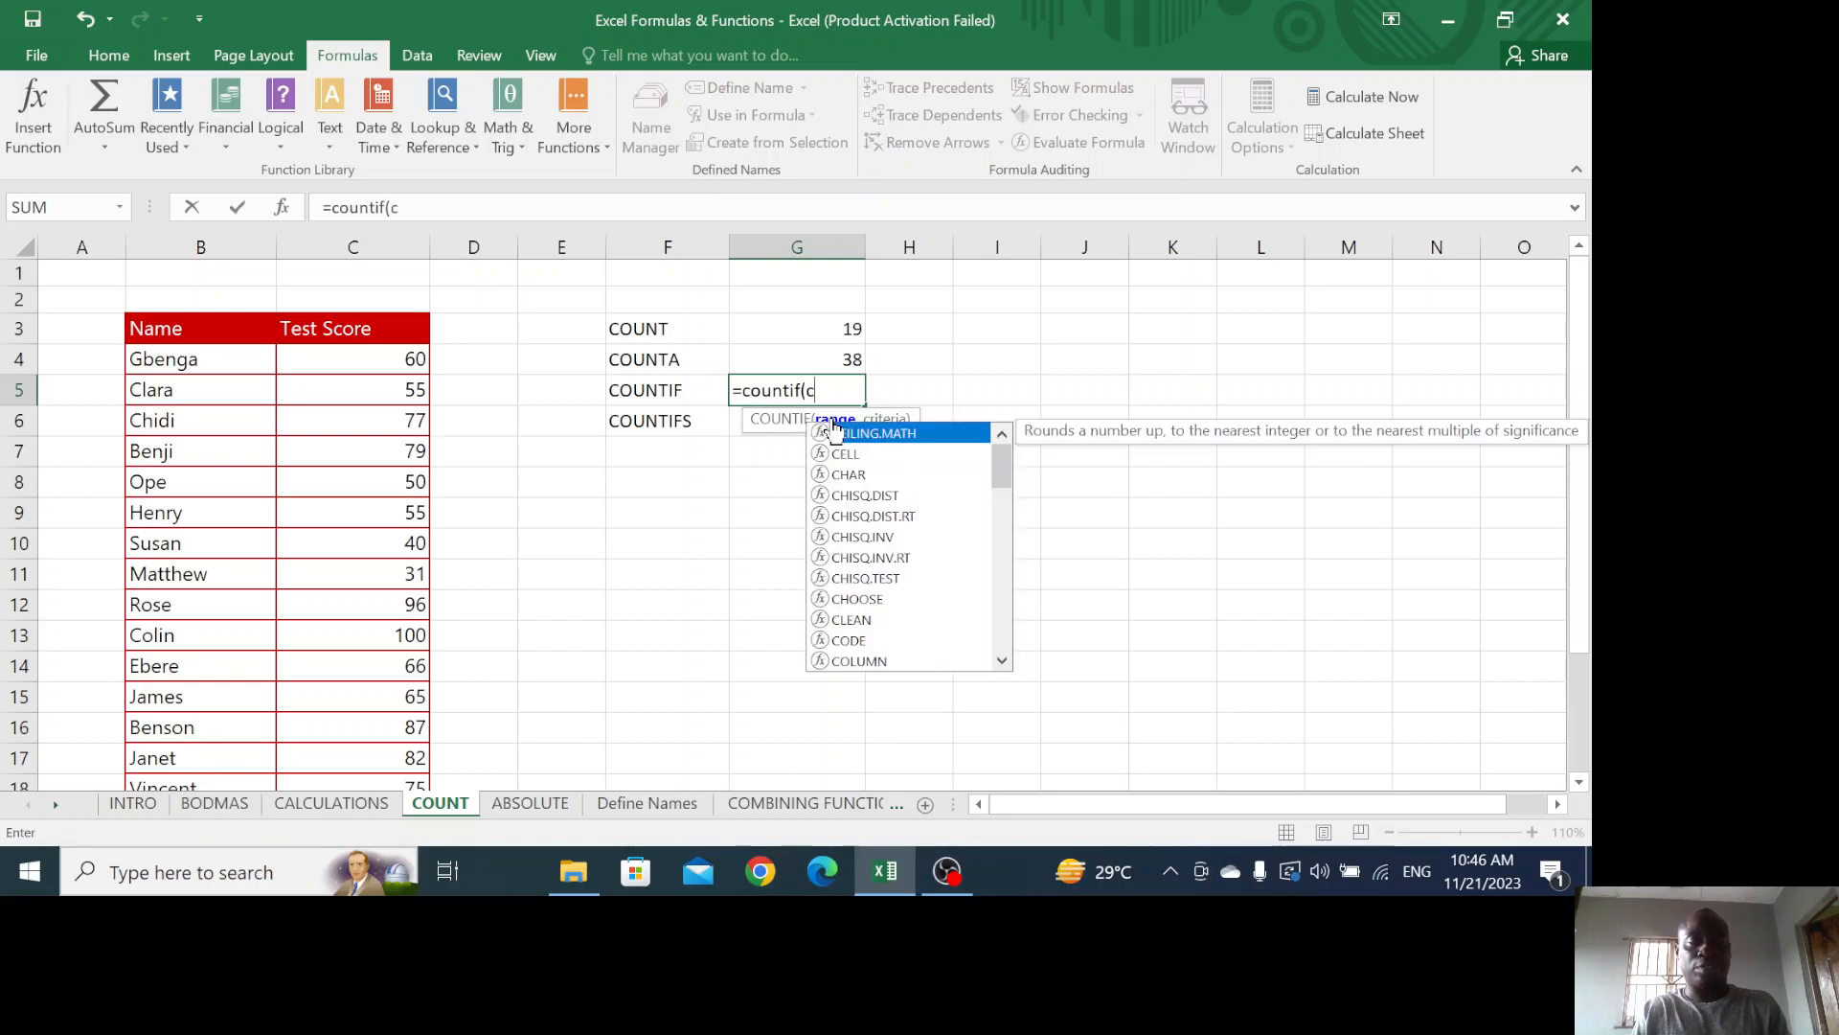
pyautogui.write('4:c')
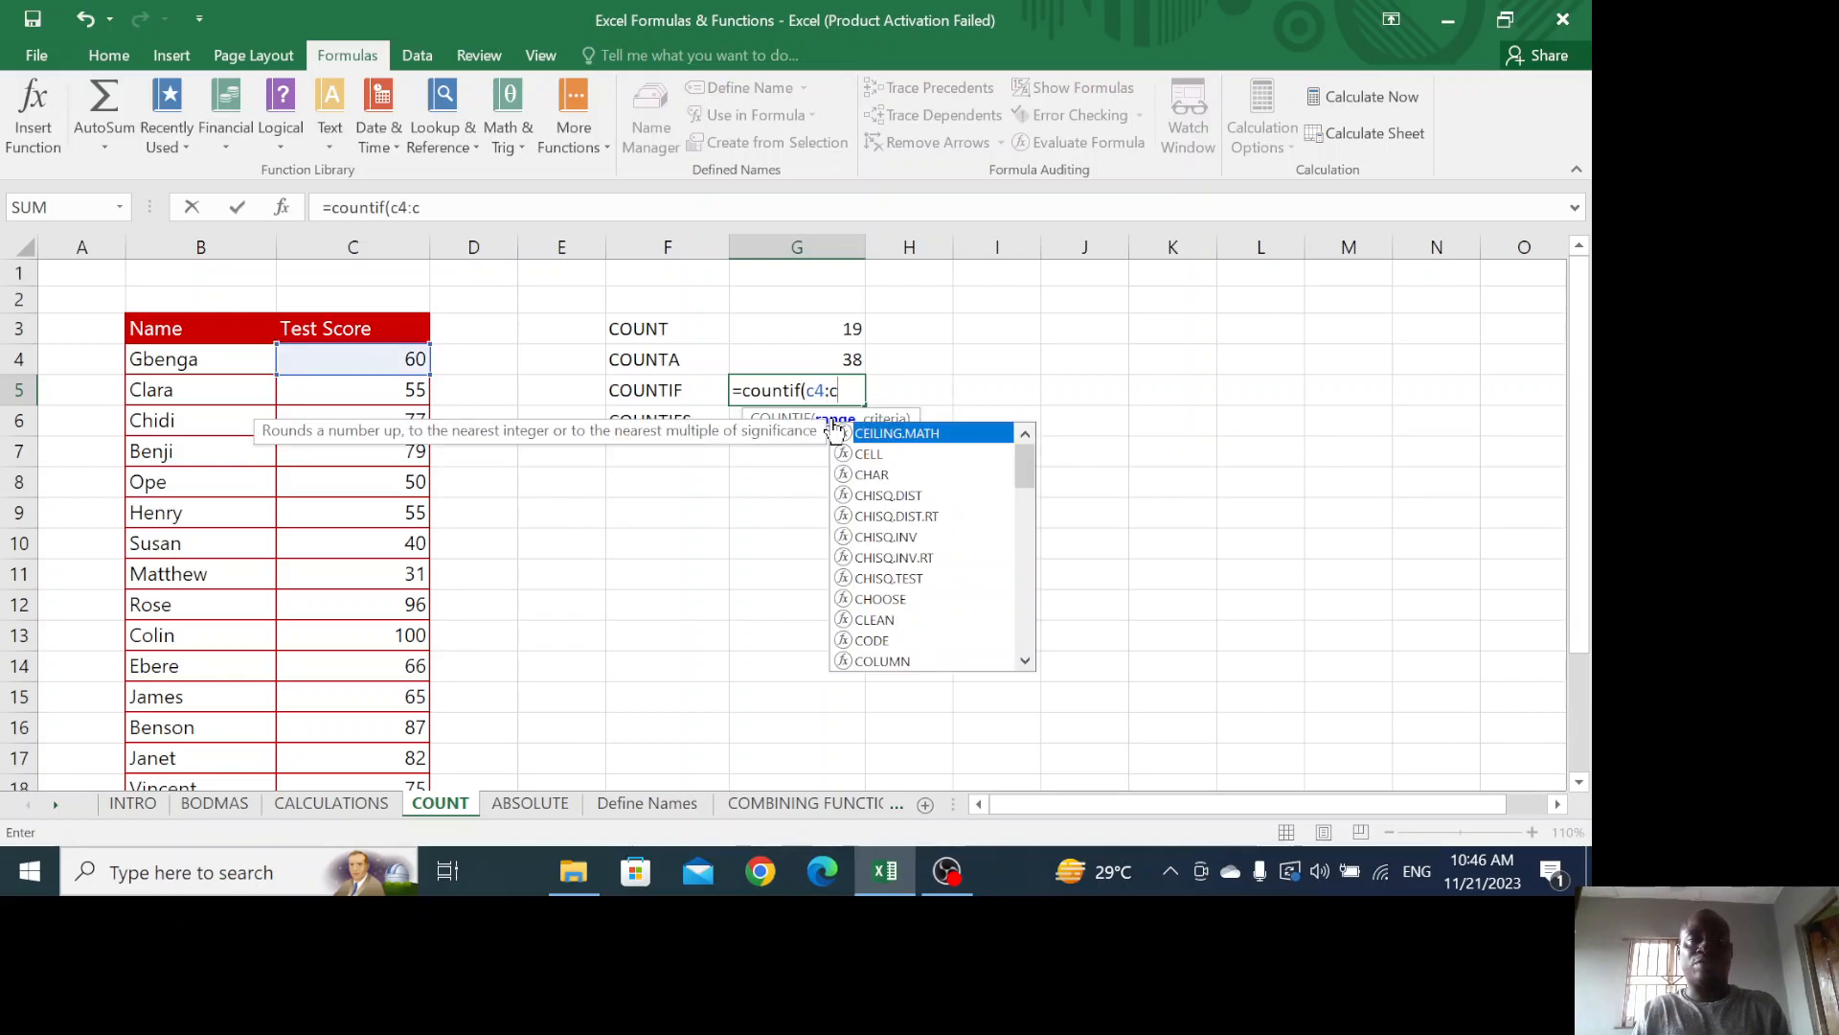
pyautogui.write('22')
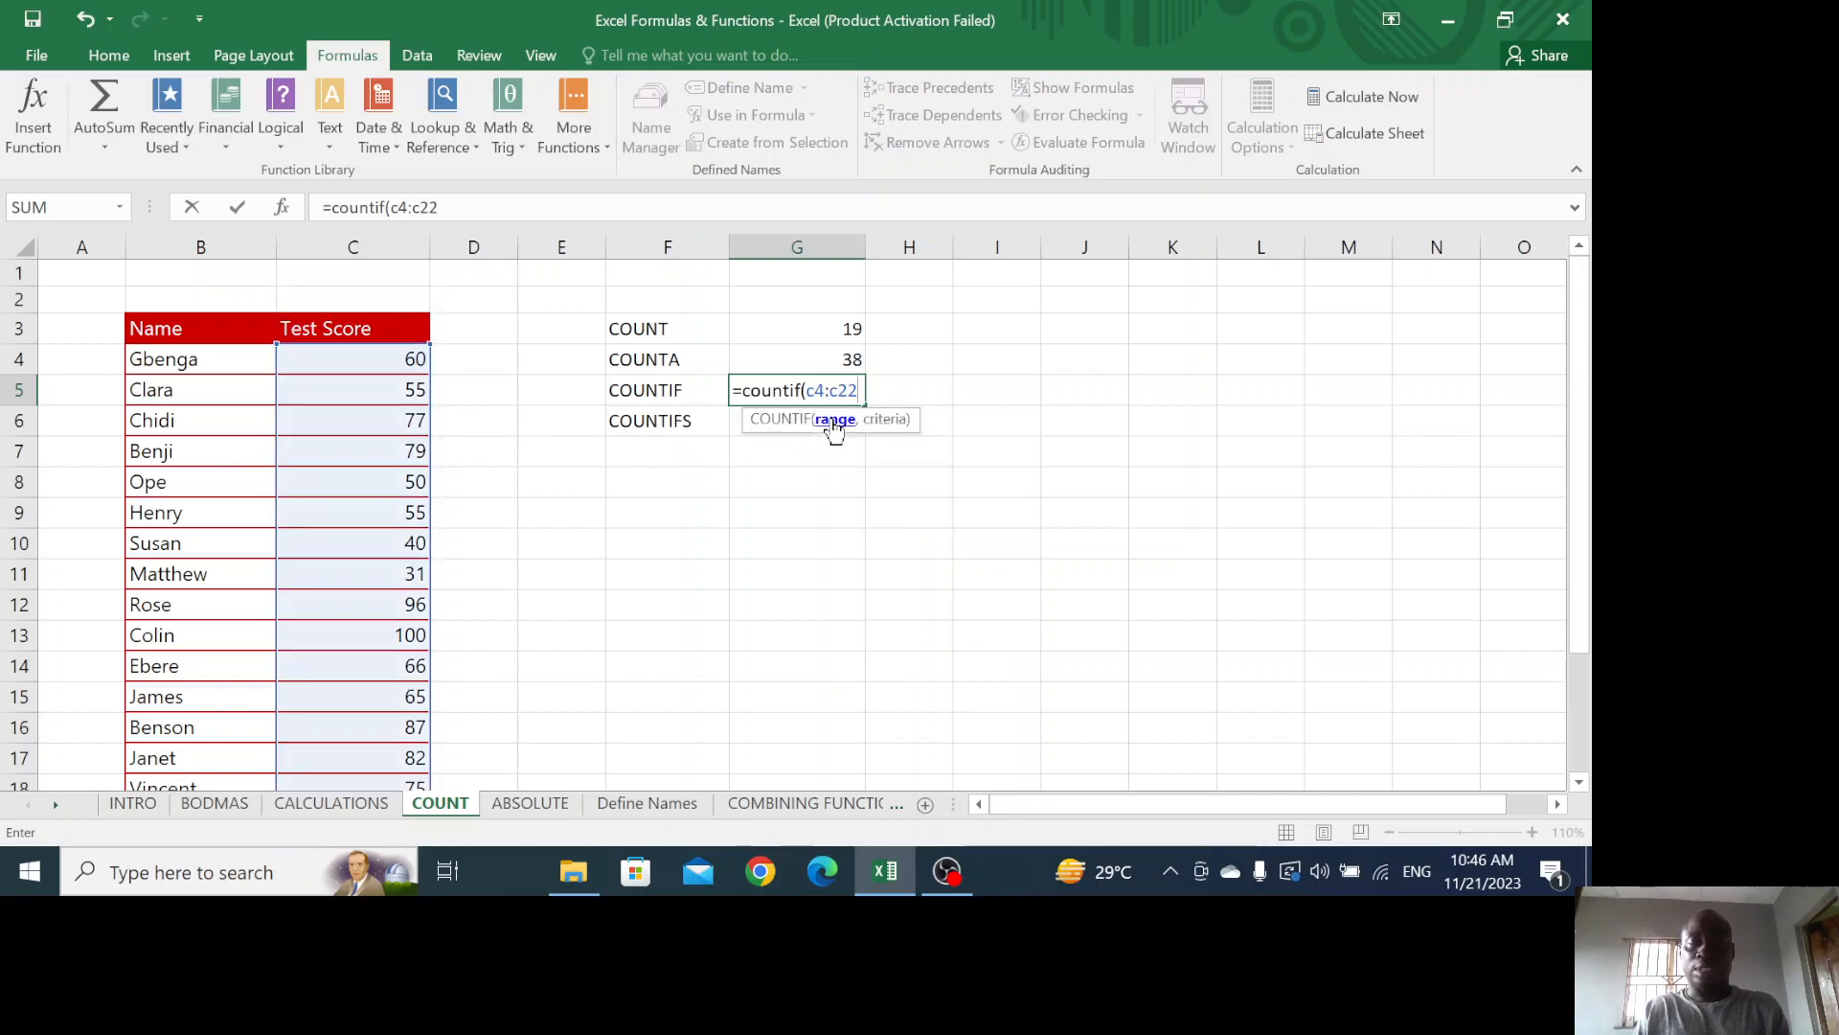
pyautogui.write(', ">55')
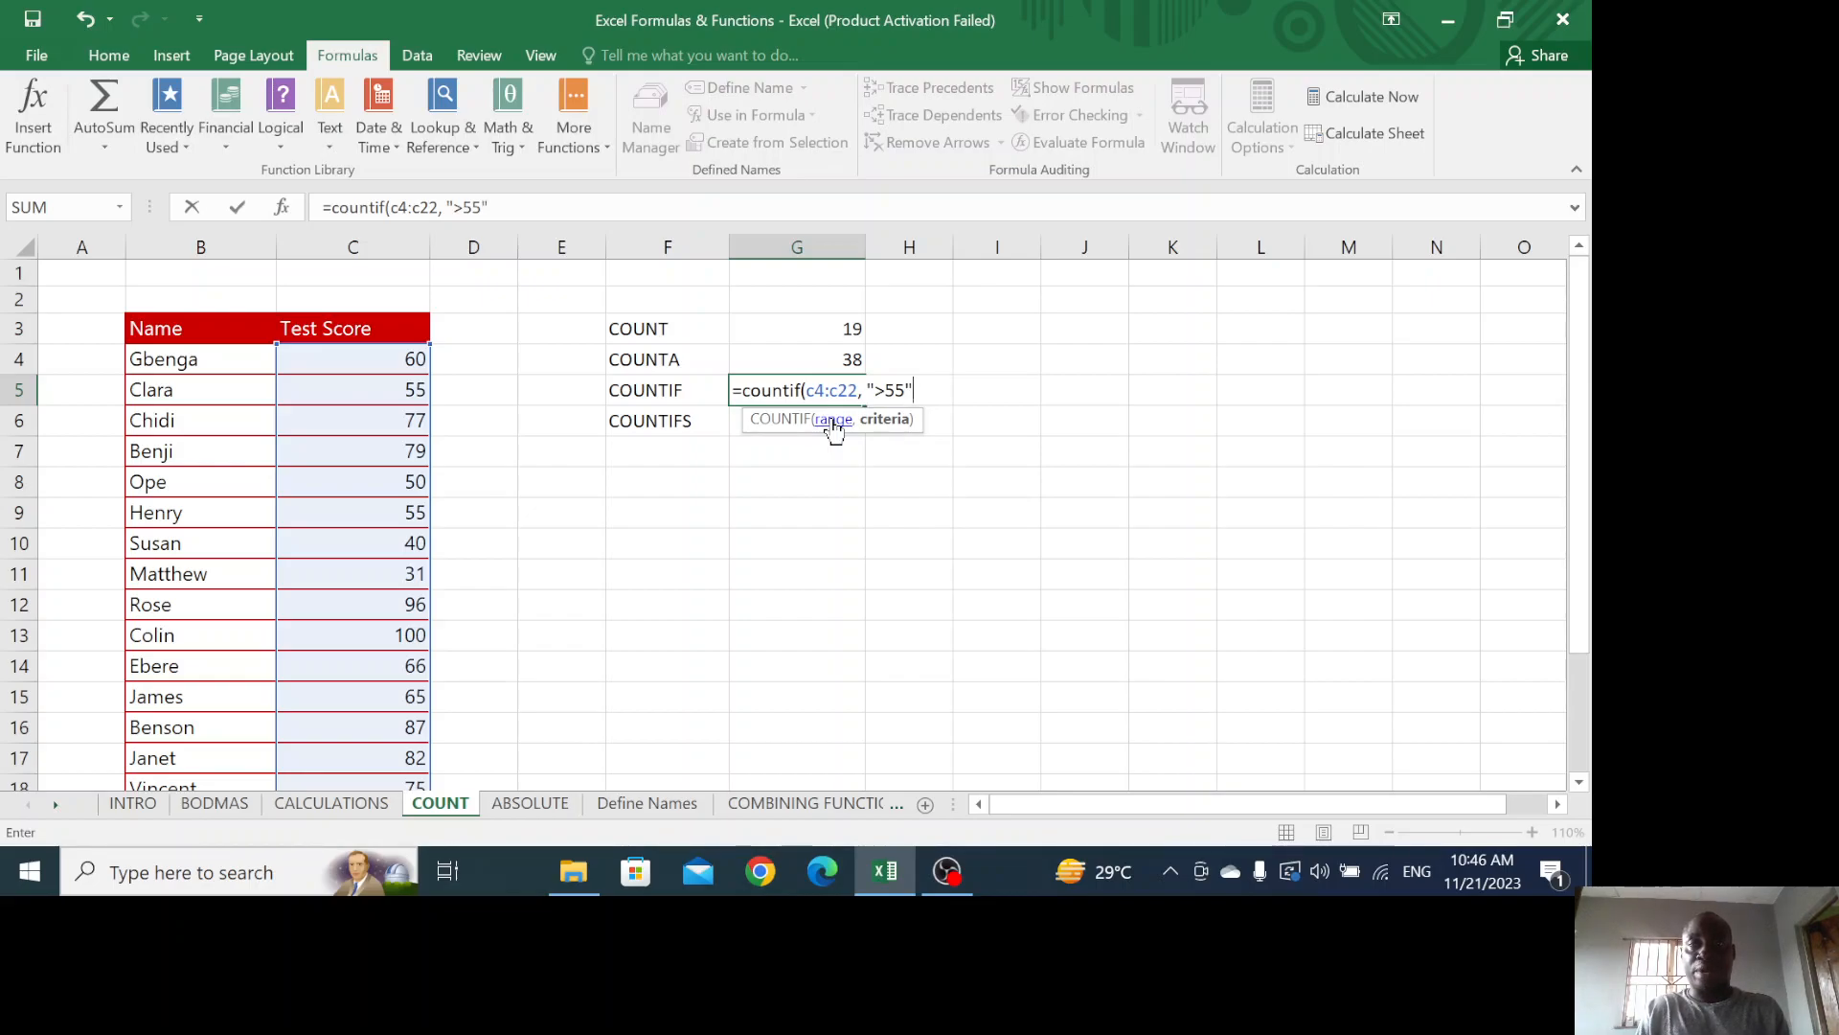
pyautogui.write(')')
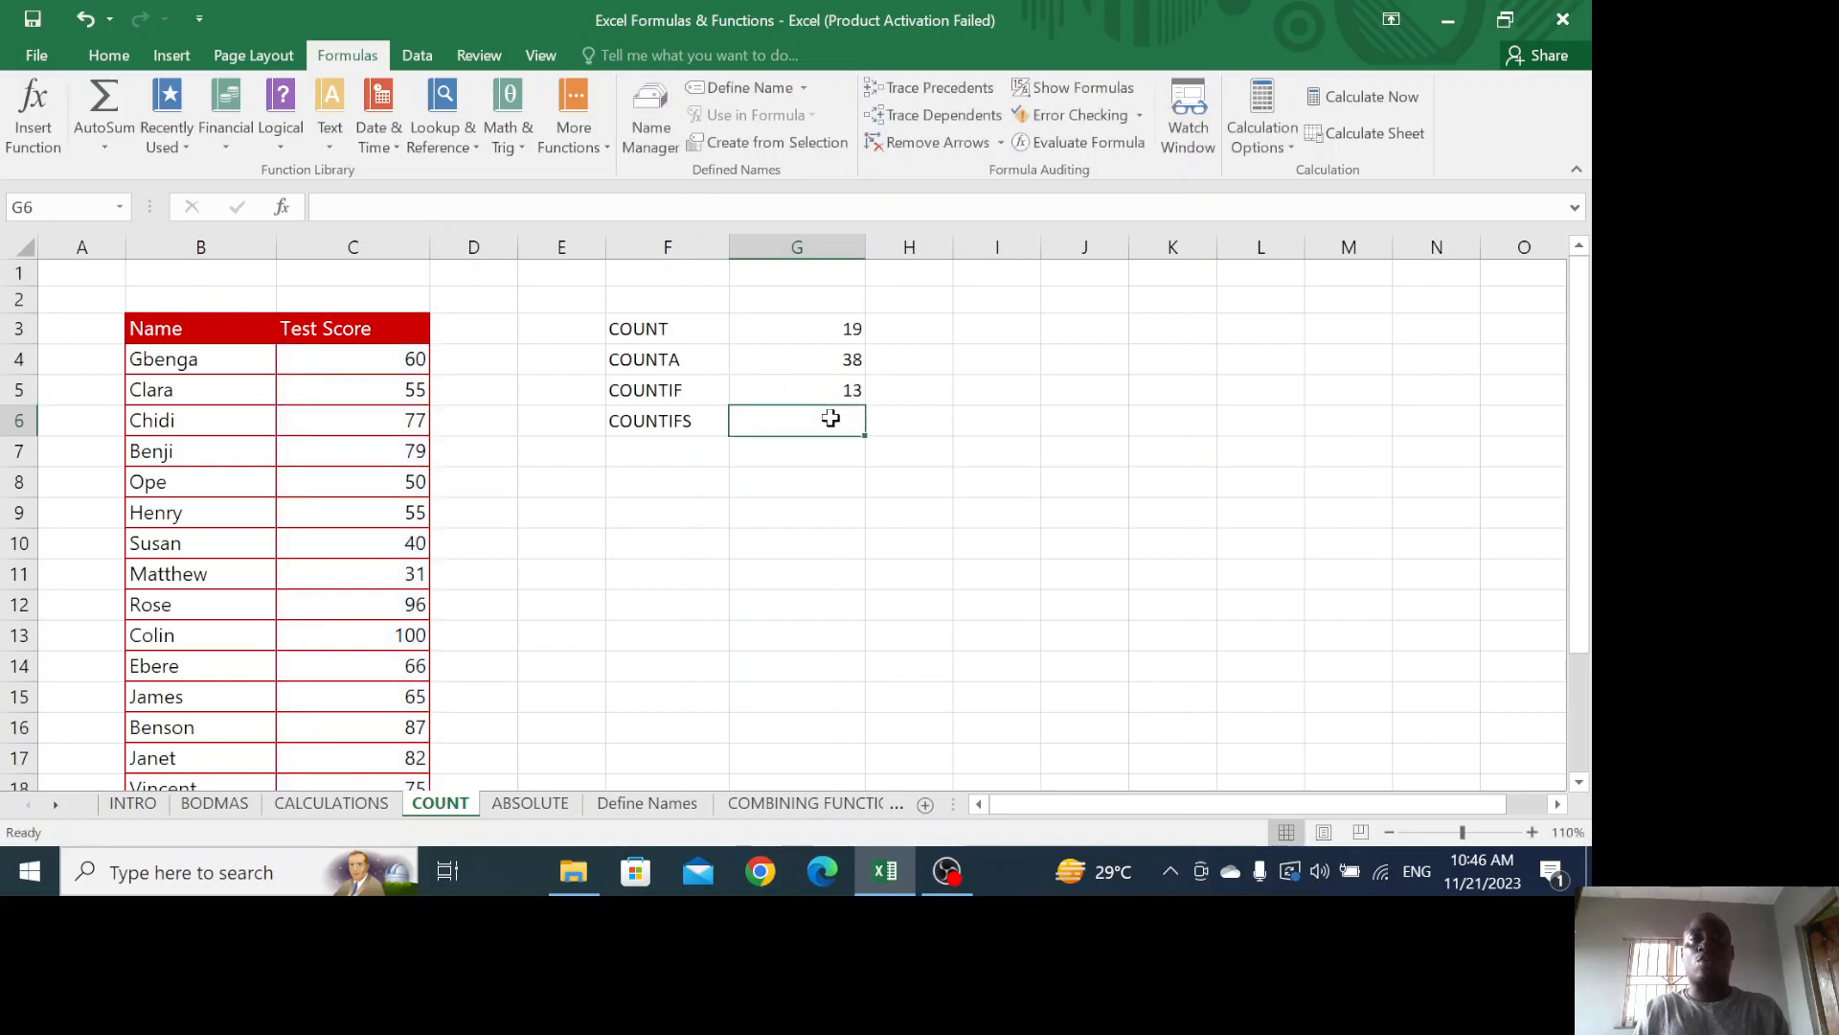
pyautogui.click(842, 392)
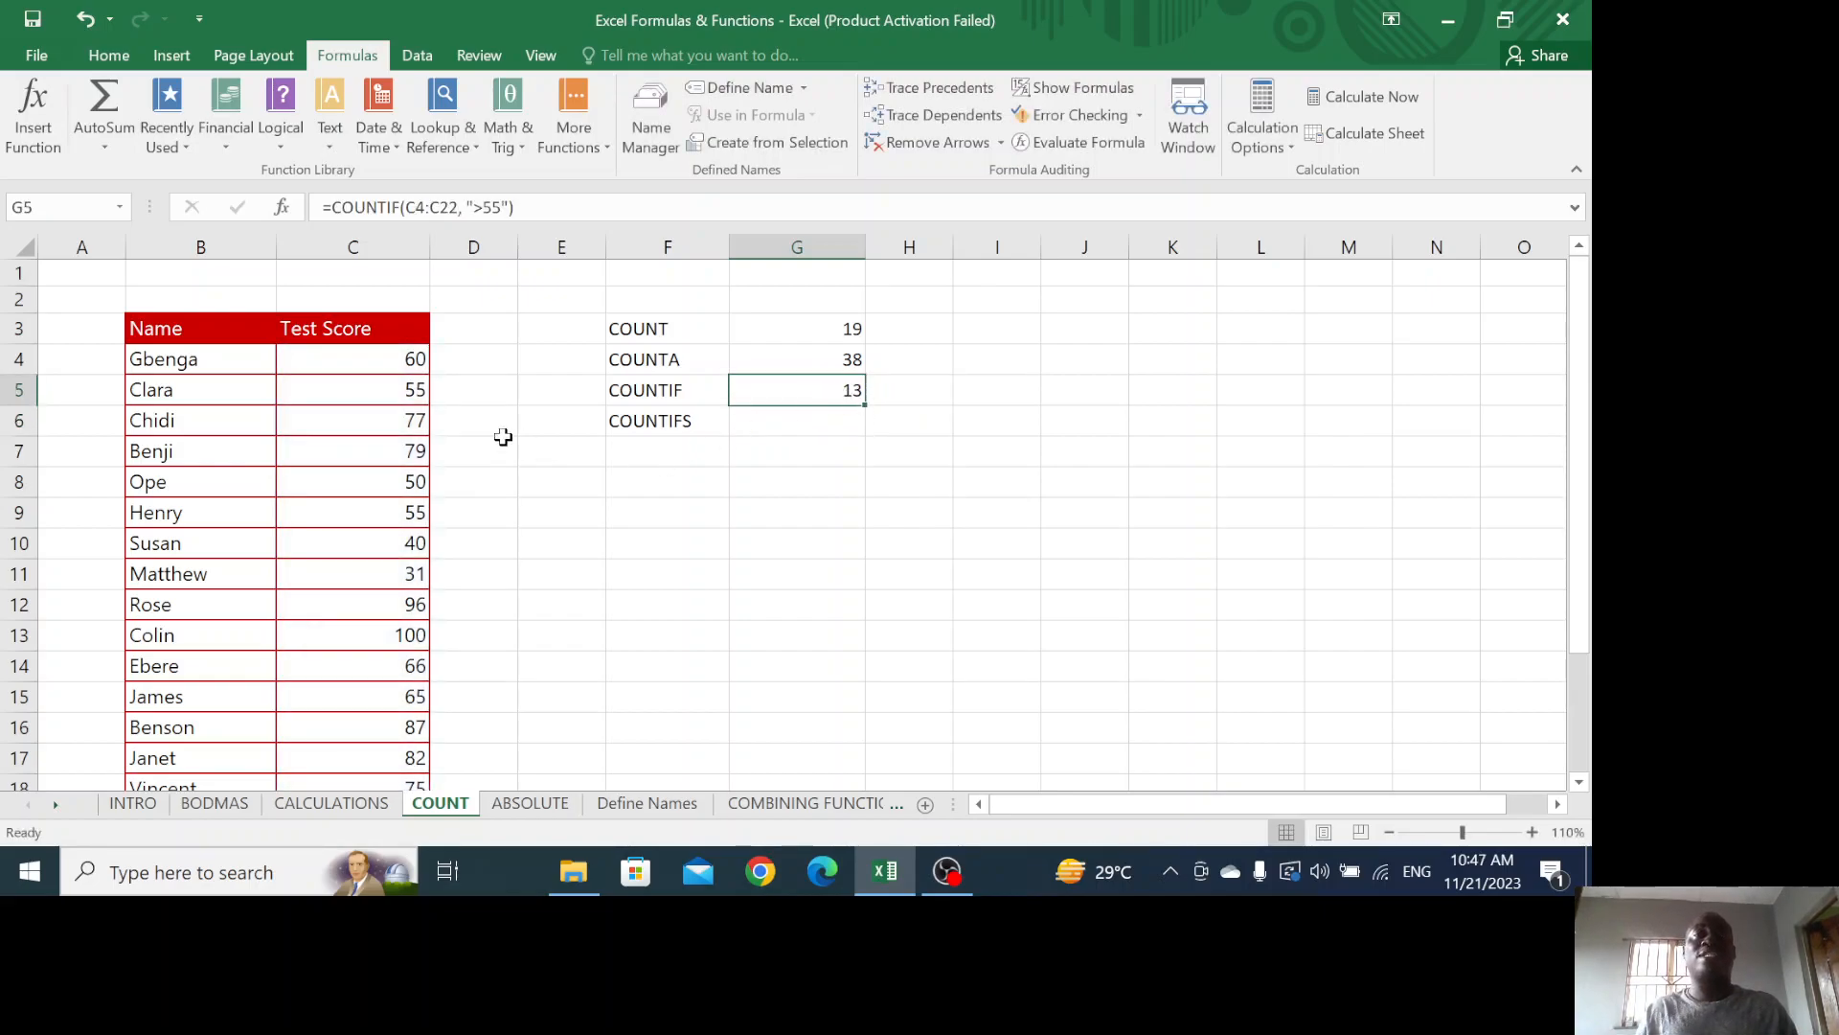
# Go through the Test Score column and point out each score of 55 or below that the COUNTIF formula excludes
pyautogui.click(410, 392)
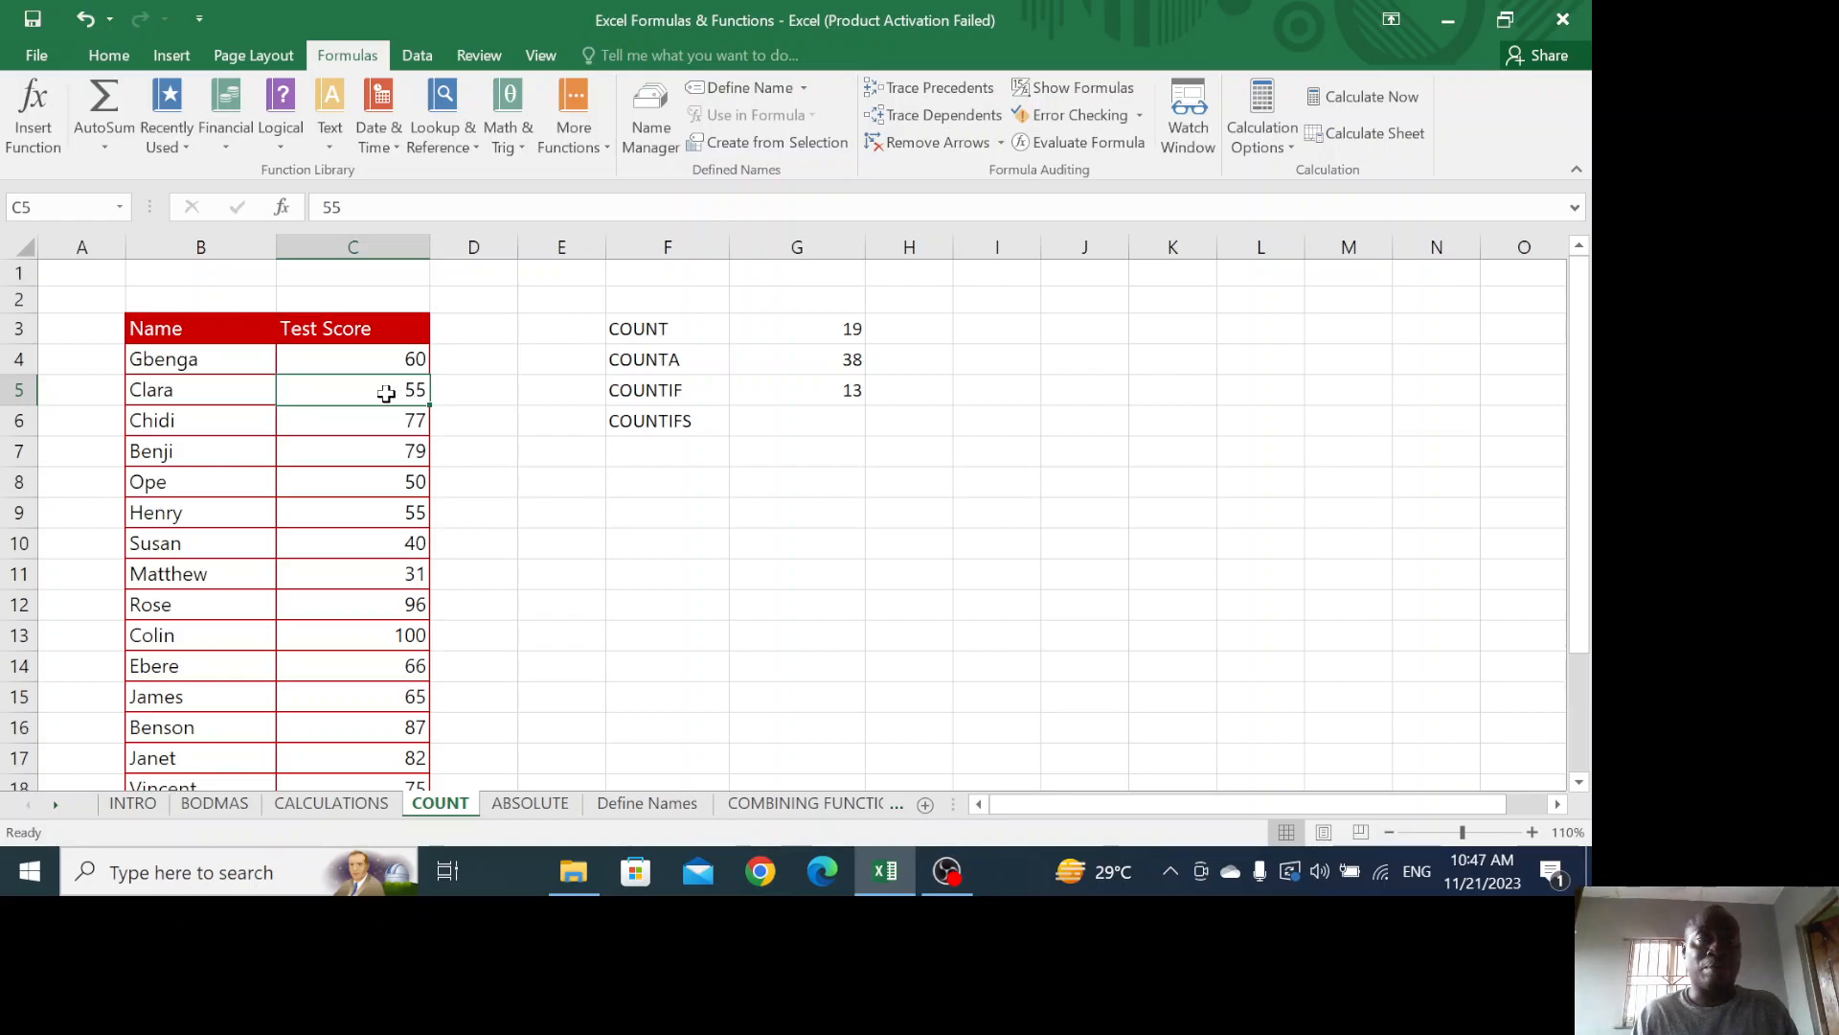
pyautogui.click(404, 480)
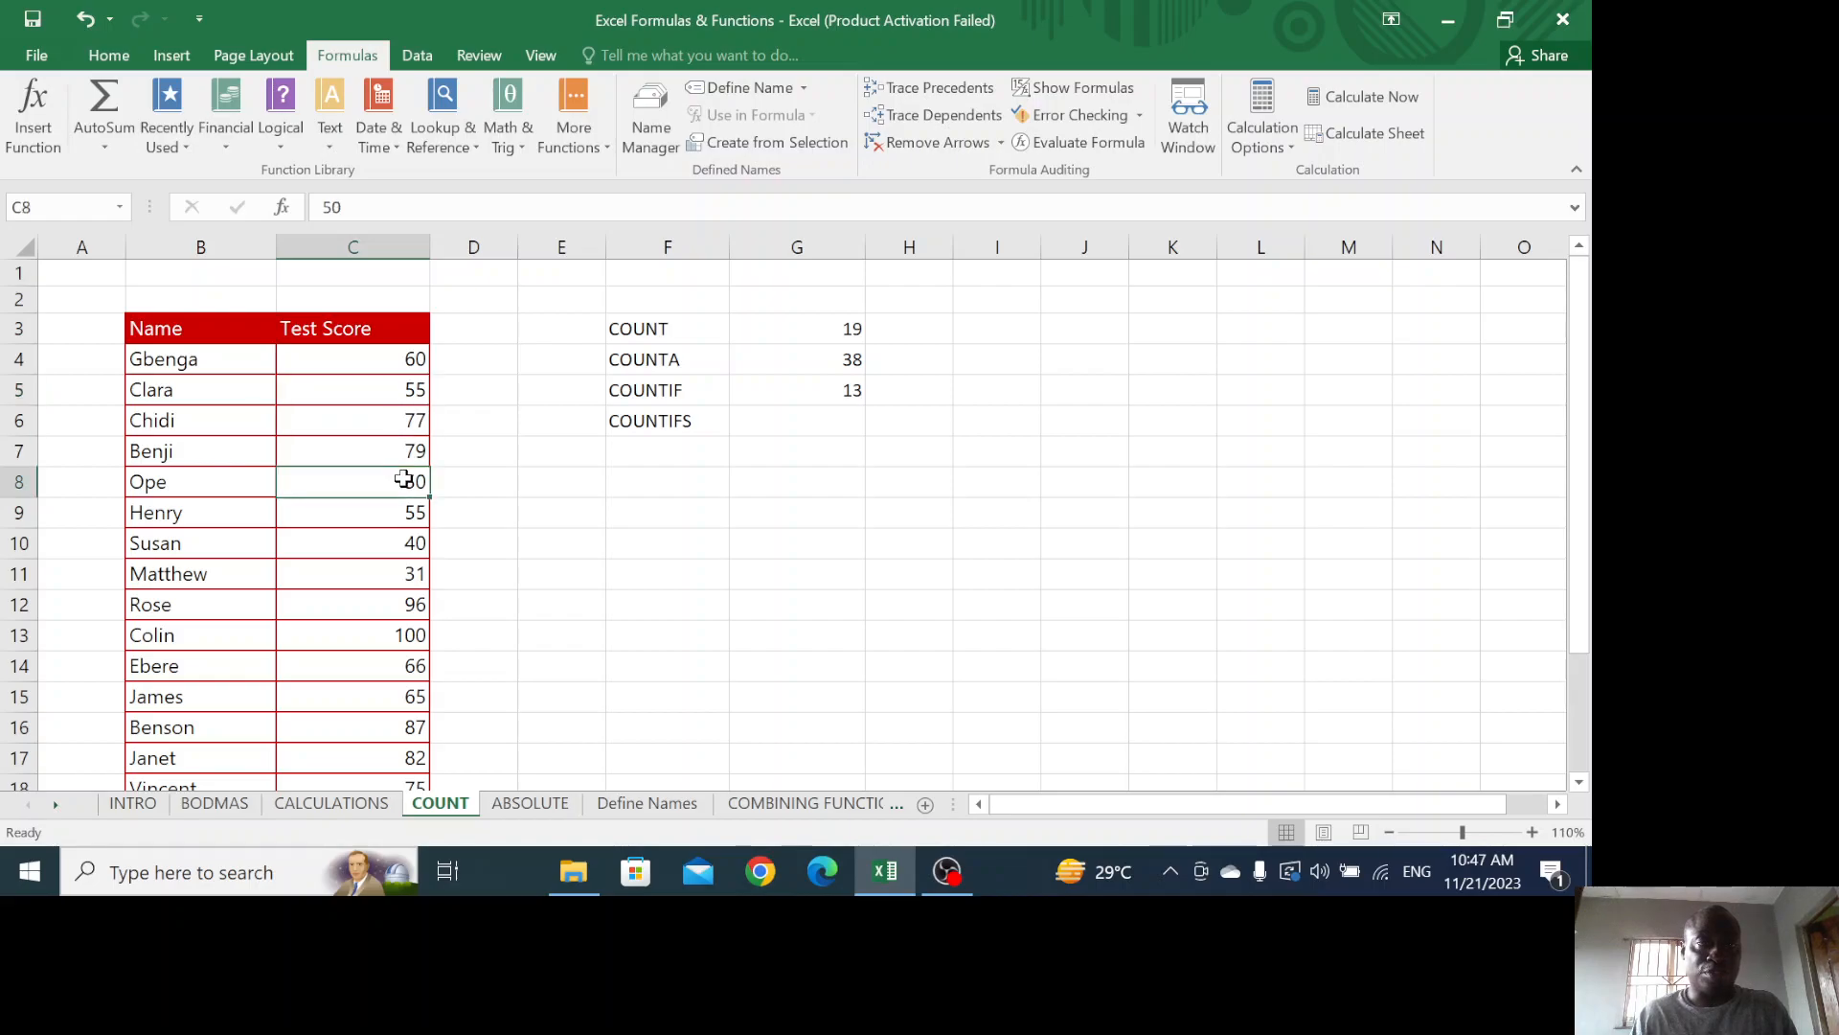
pyautogui.click(404, 512)
pyautogui.click(406, 542)
pyautogui.click(406, 575)
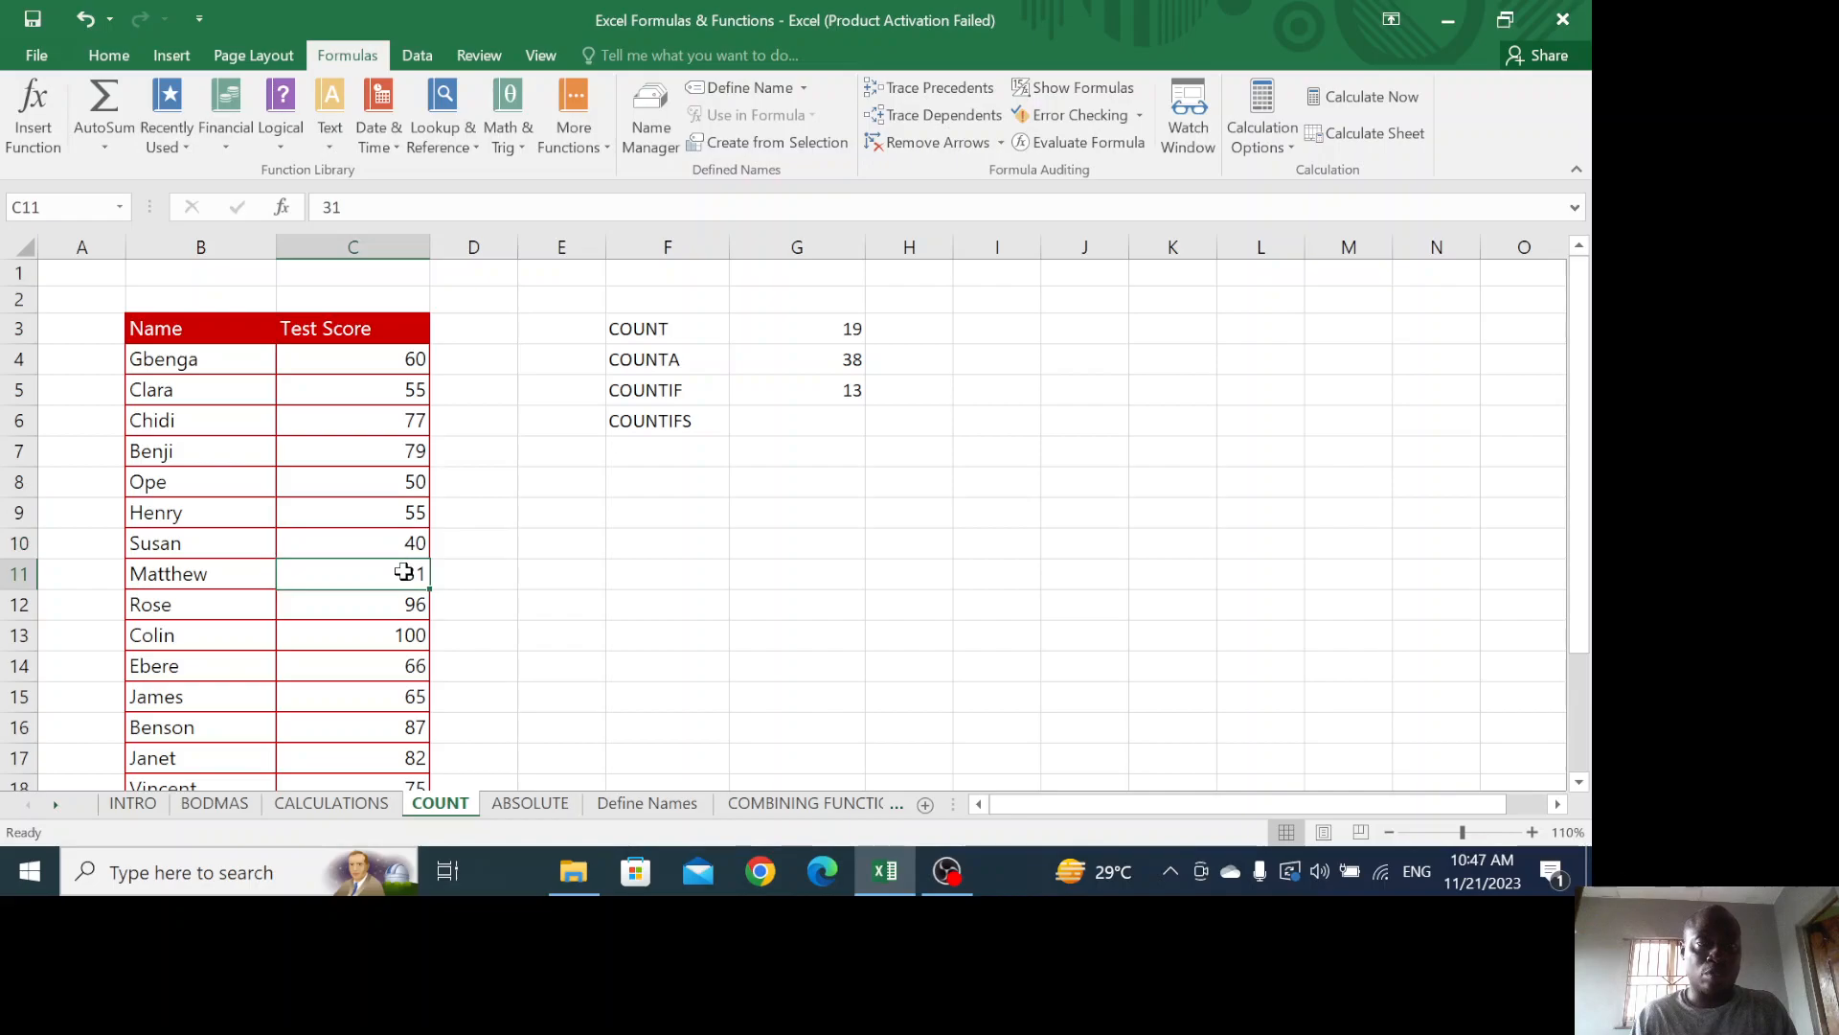
pyautogui.click(404, 539)
pyautogui.click(402, 513)
pyautogui.click(393, 479)
pyautogui.click(396, 388)
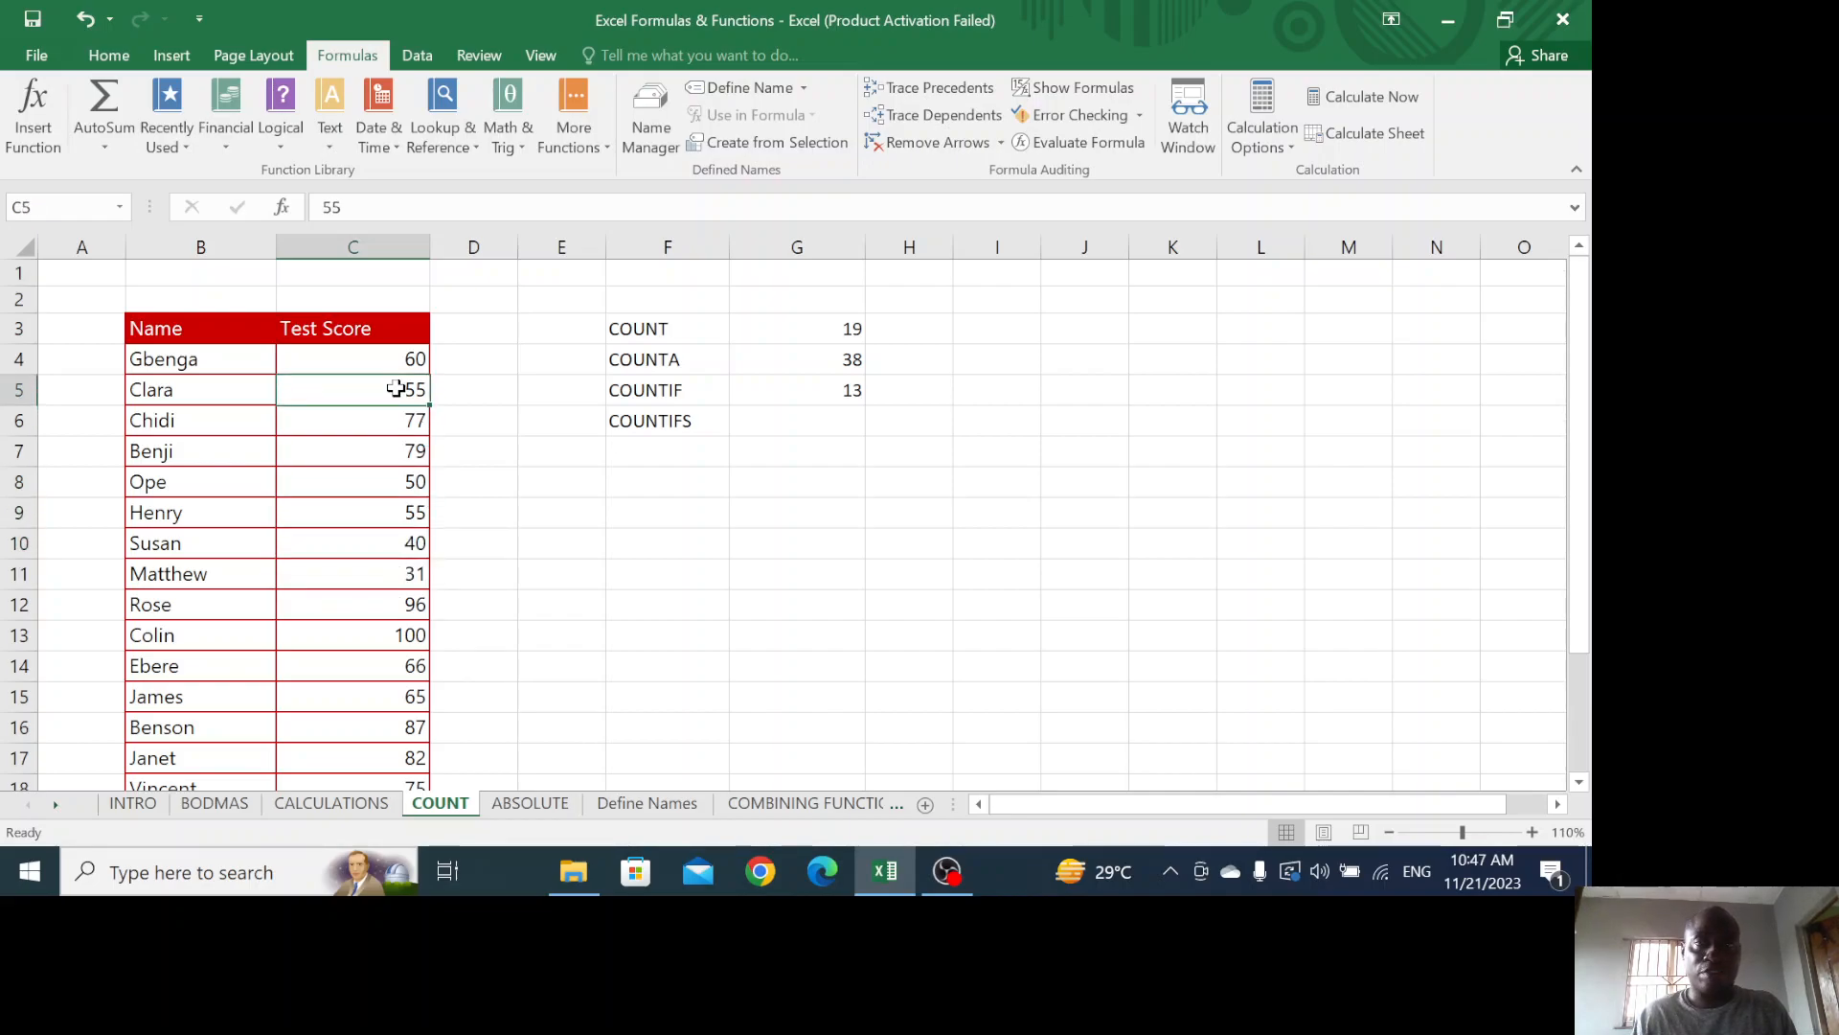
pyautogui.scroll(-2, 403, 574)
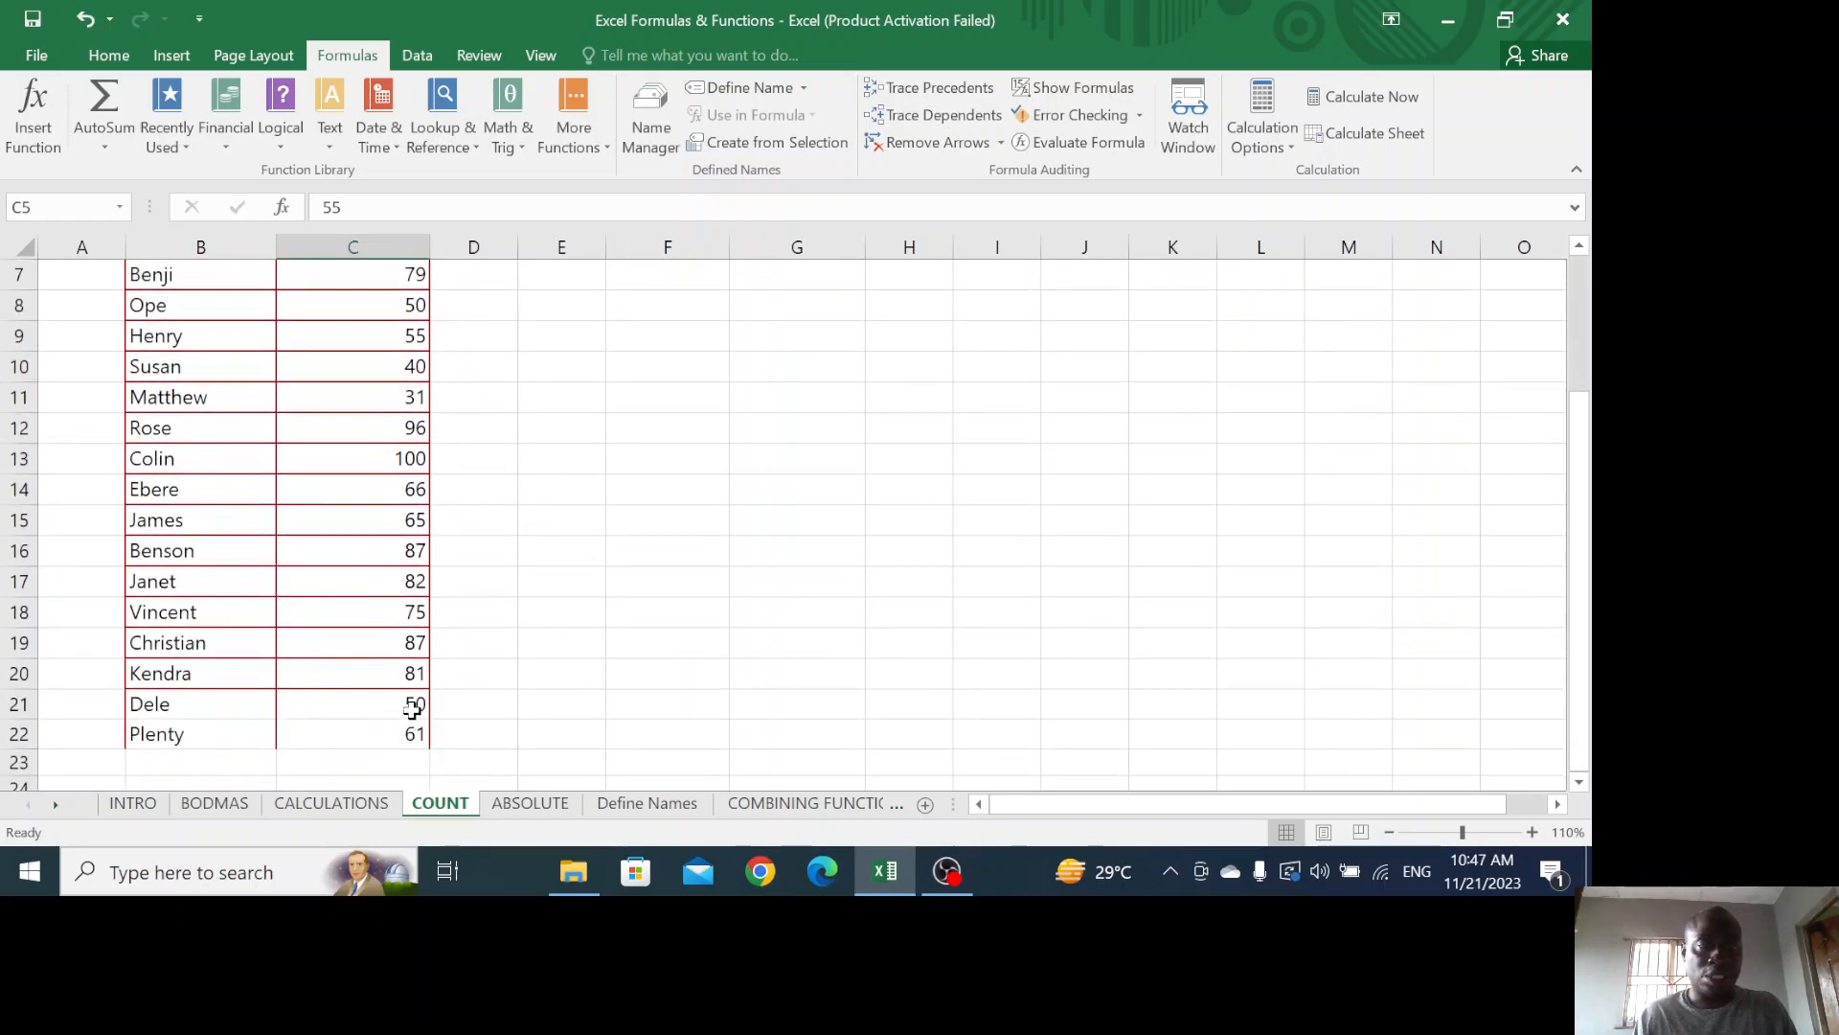
pyautogui.click(414, 702)
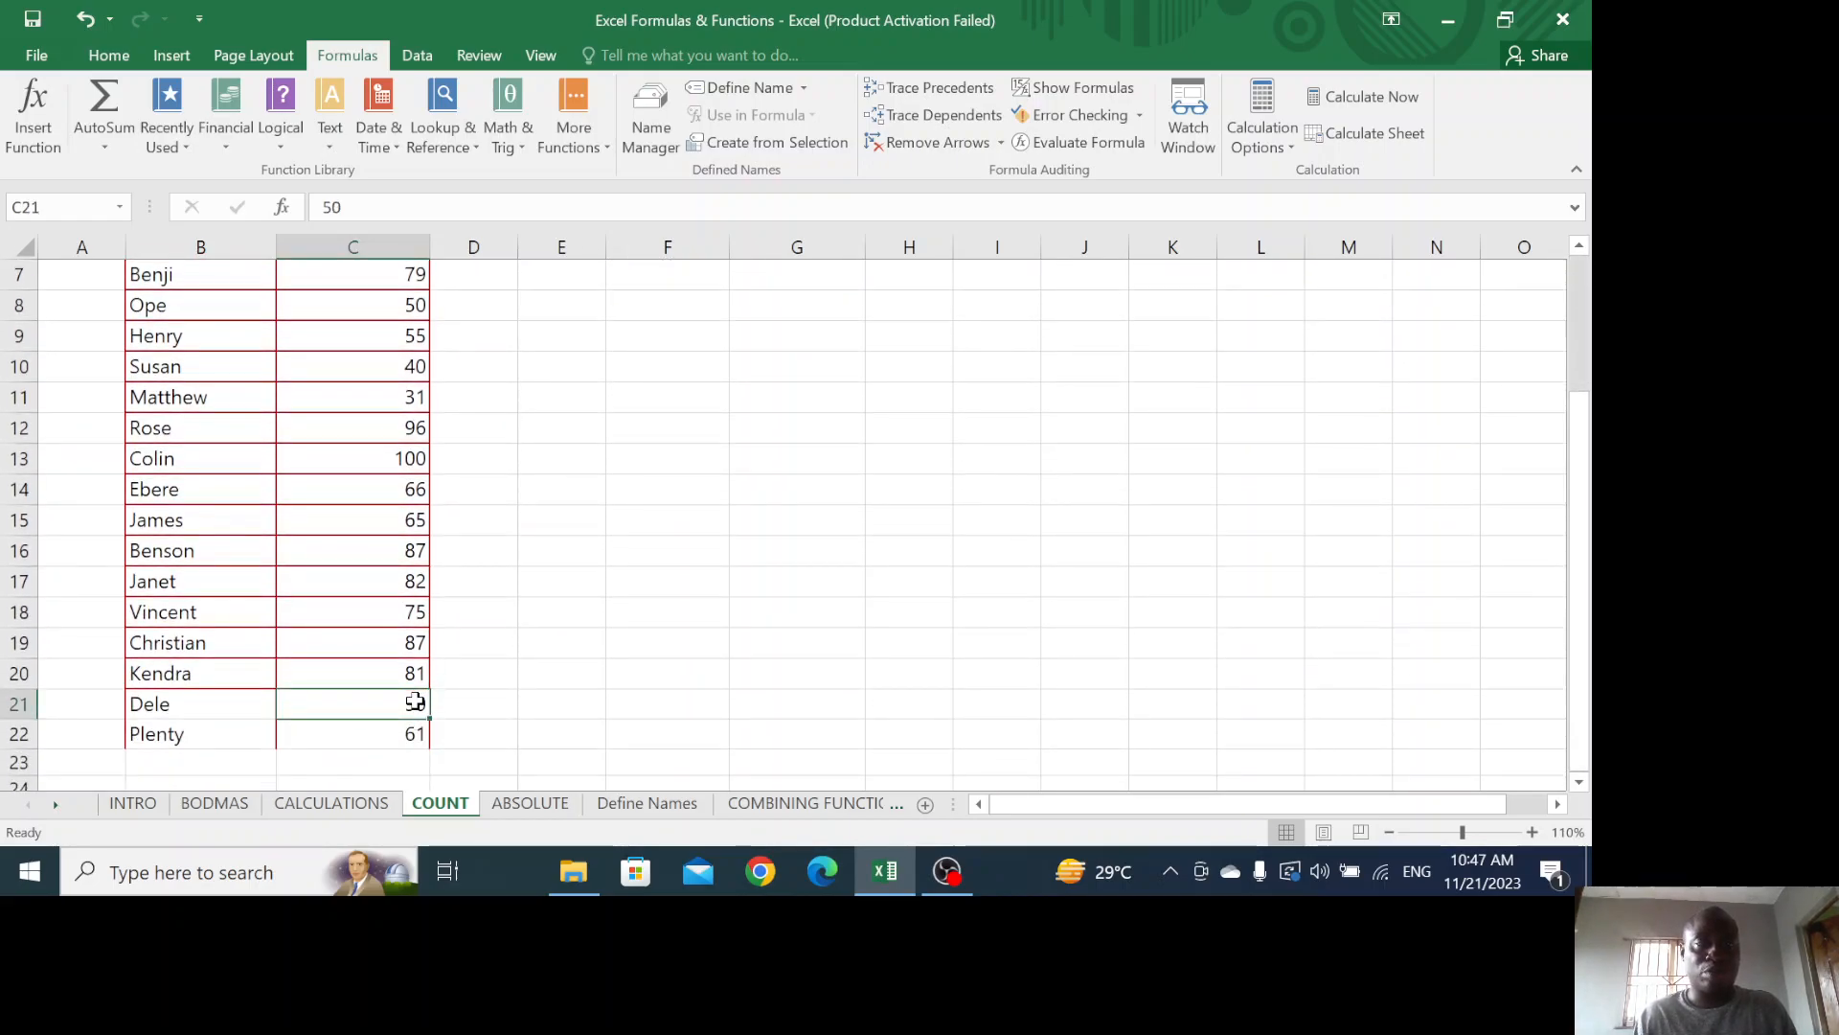
pyautogui.scroll(2, 517, 660)
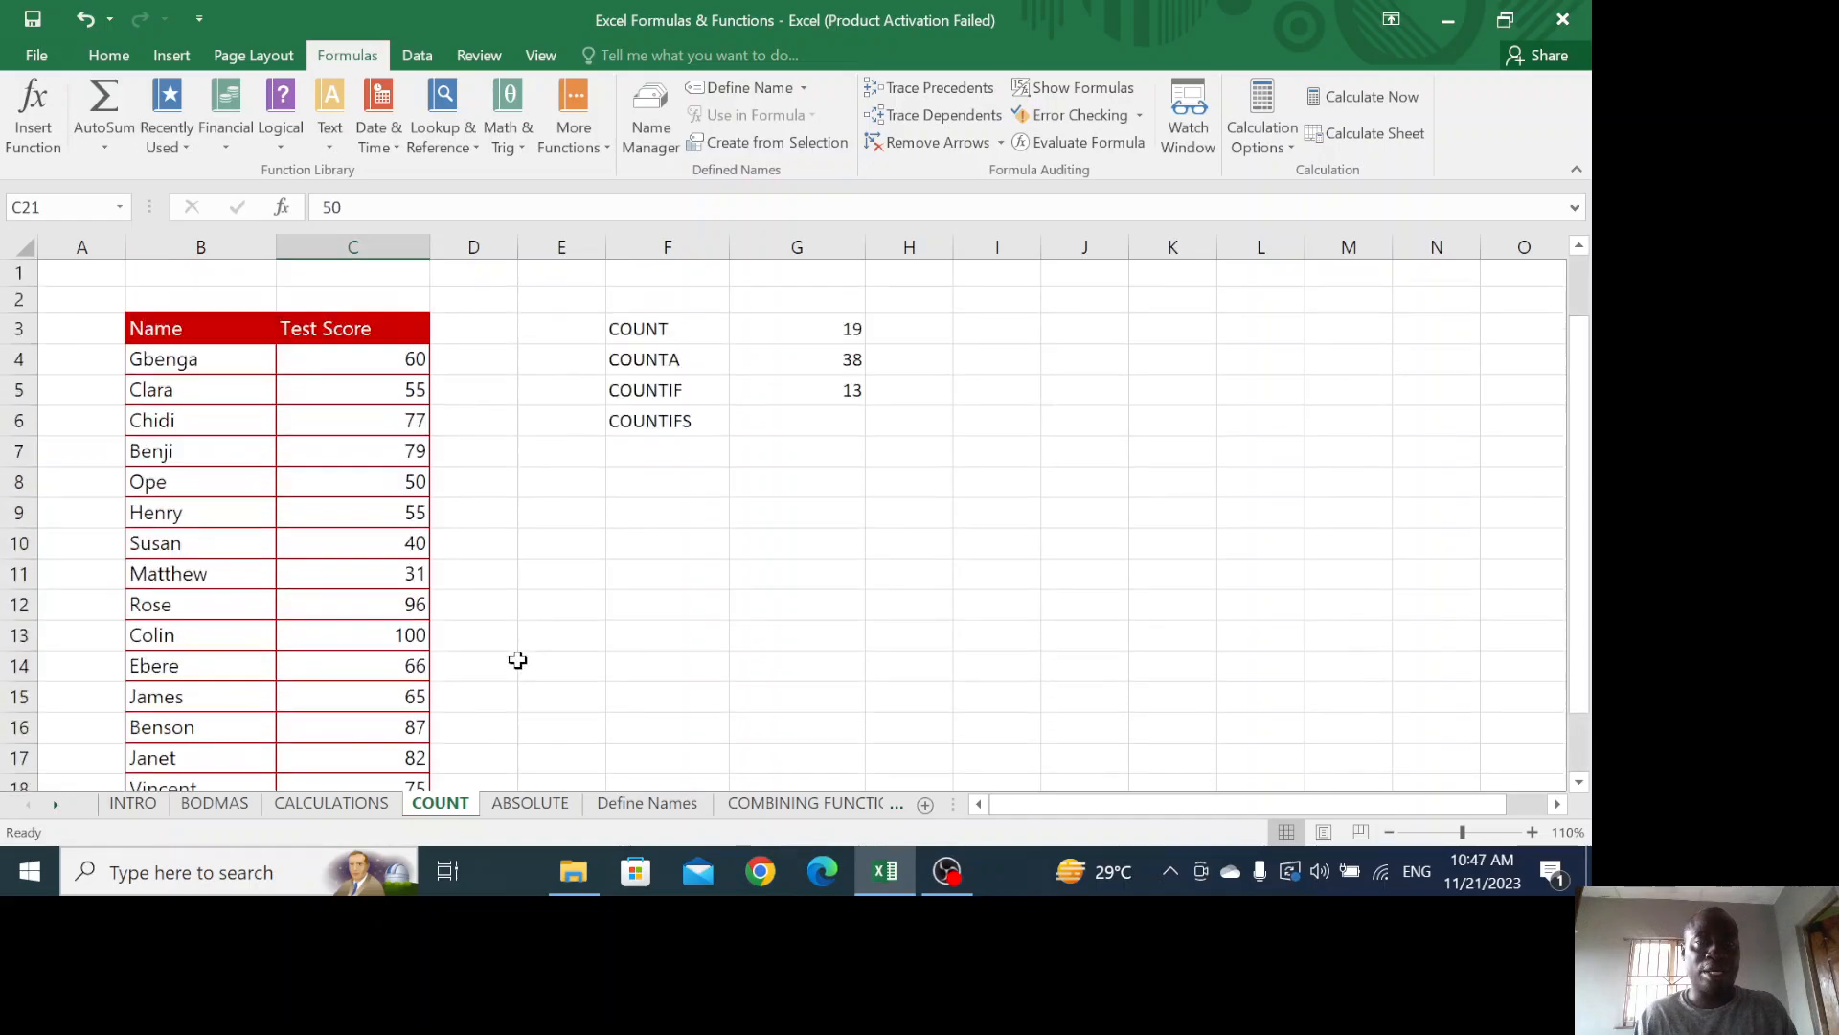
# Enter the formula =COUNTIF(C4:C22, "<=55") in H5 to count the scores of 55 or less, and review it
pyautogui.click(893, 386)
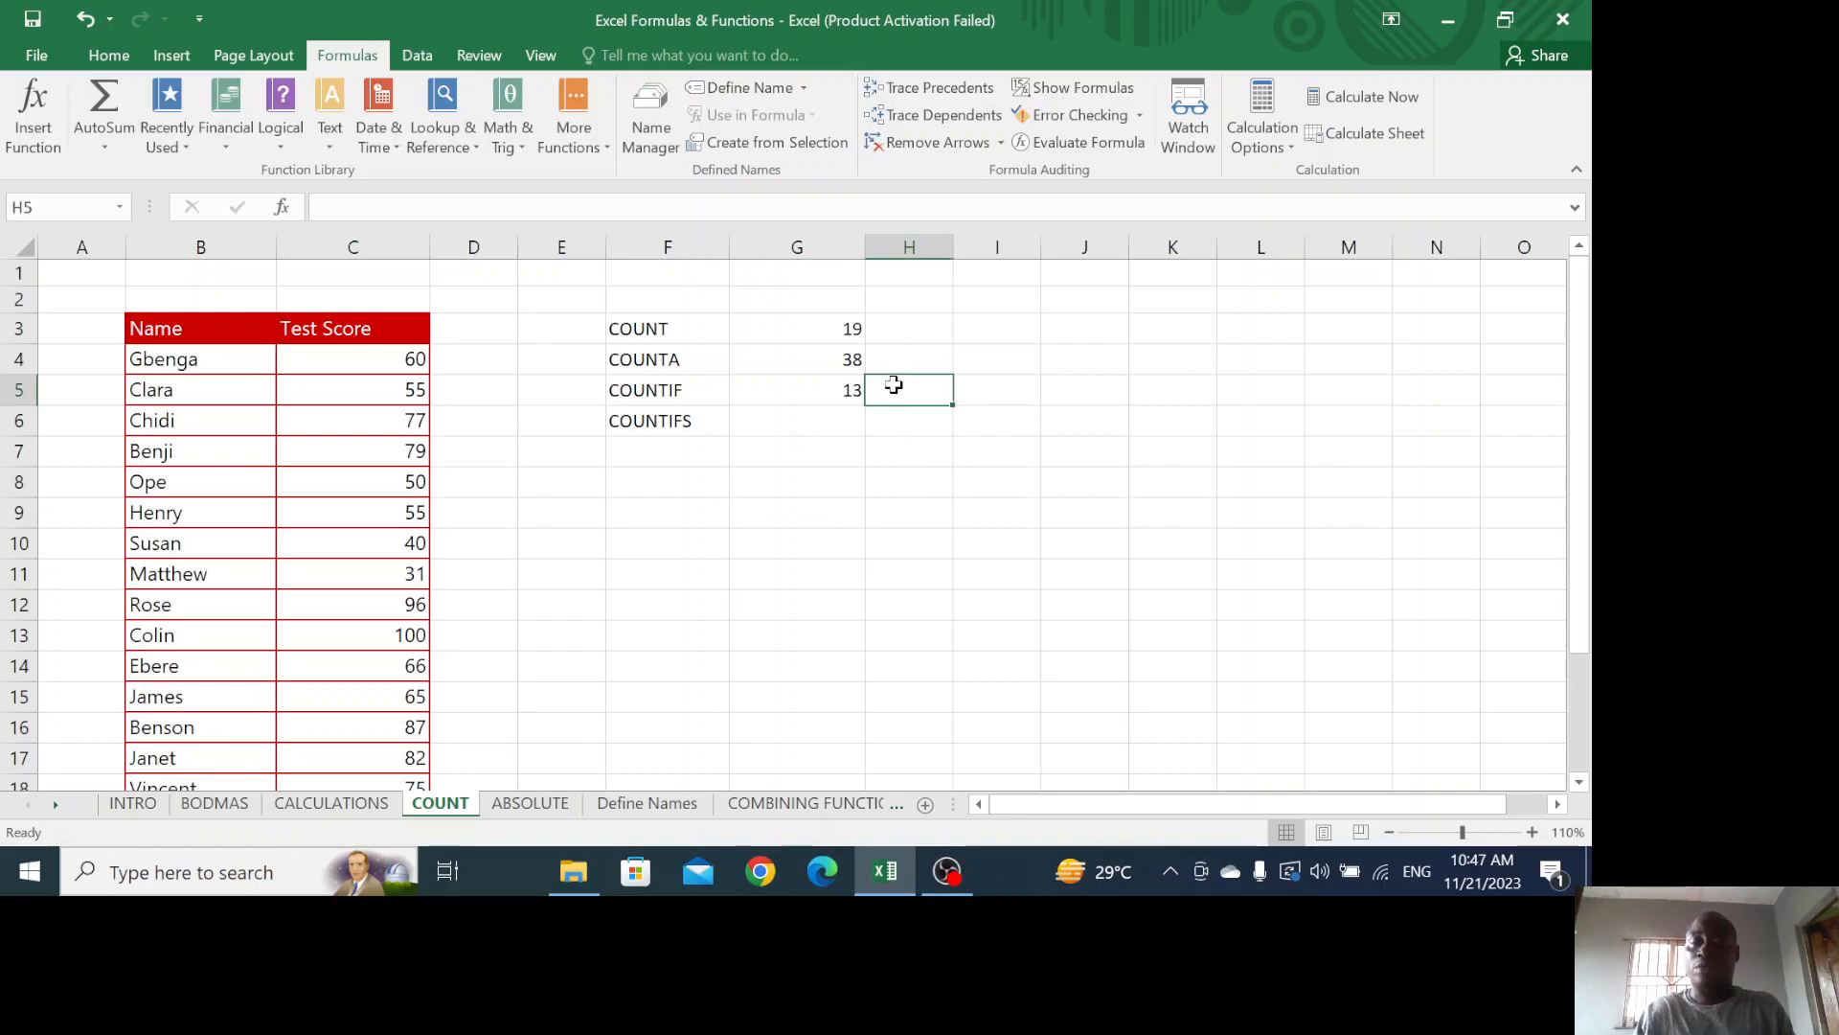
pyautogui.write('=cou')
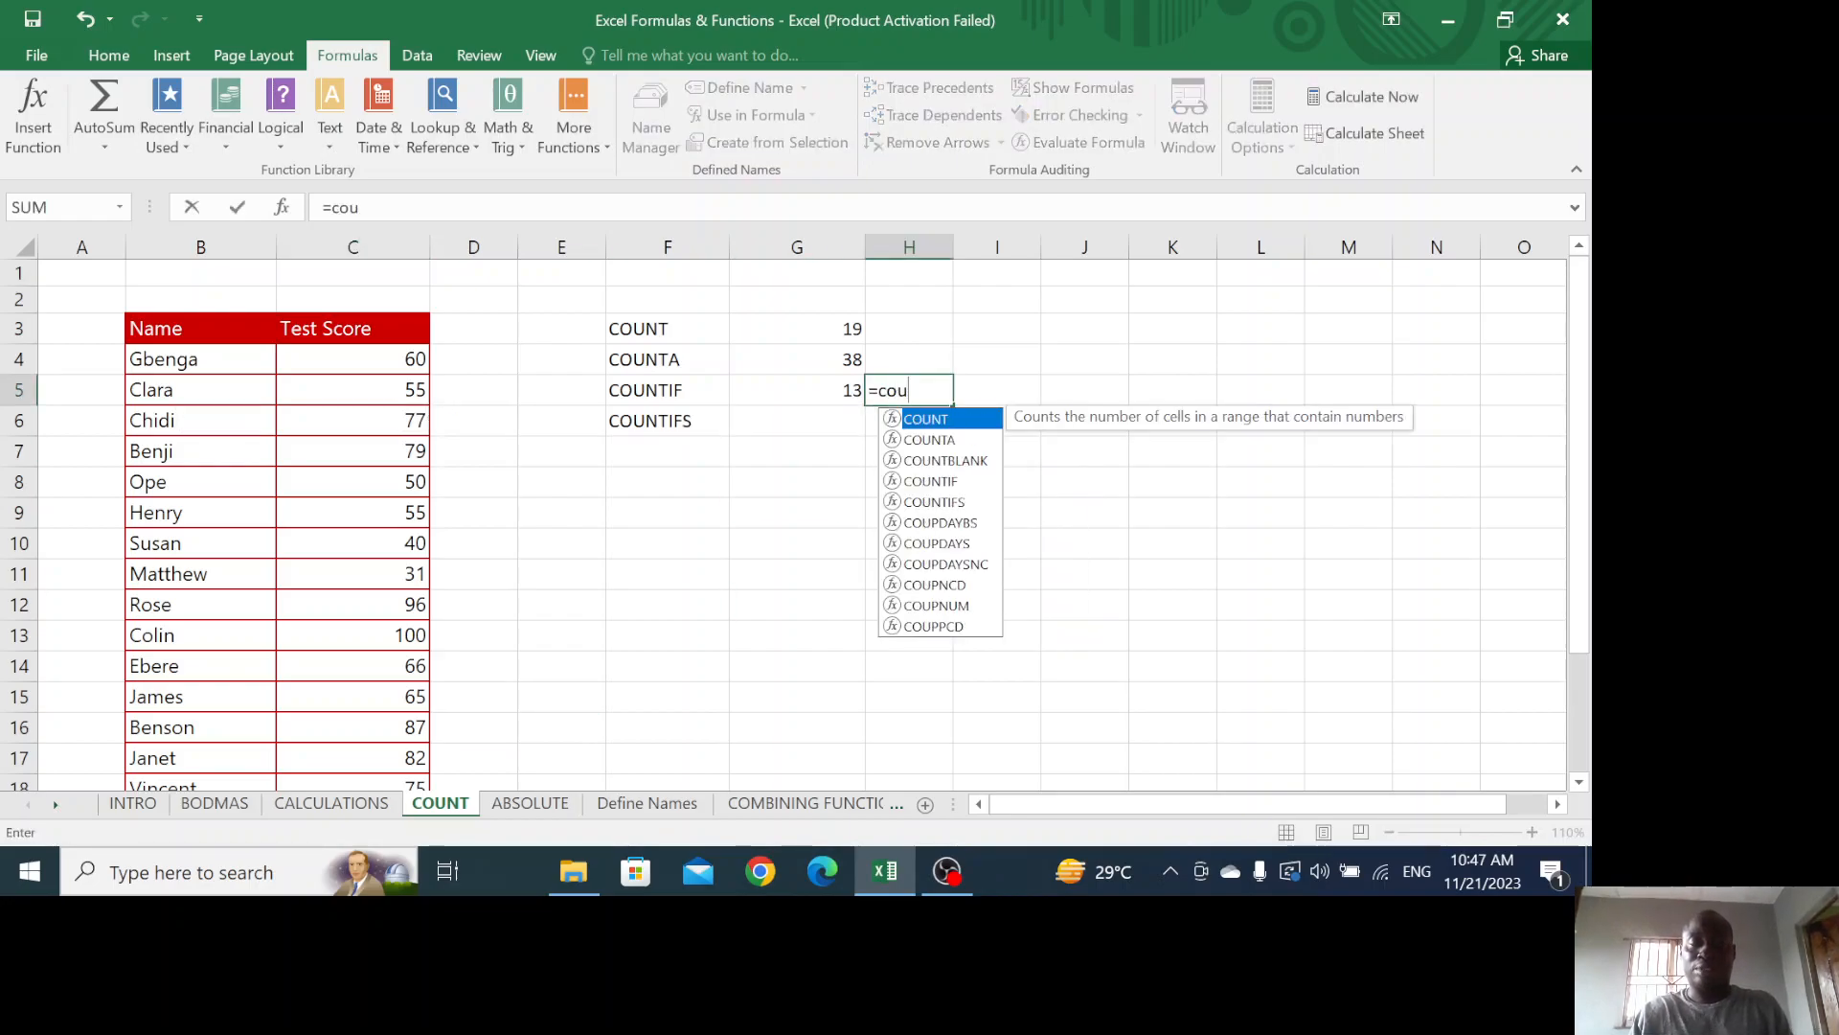
pyautogui.write('nt')
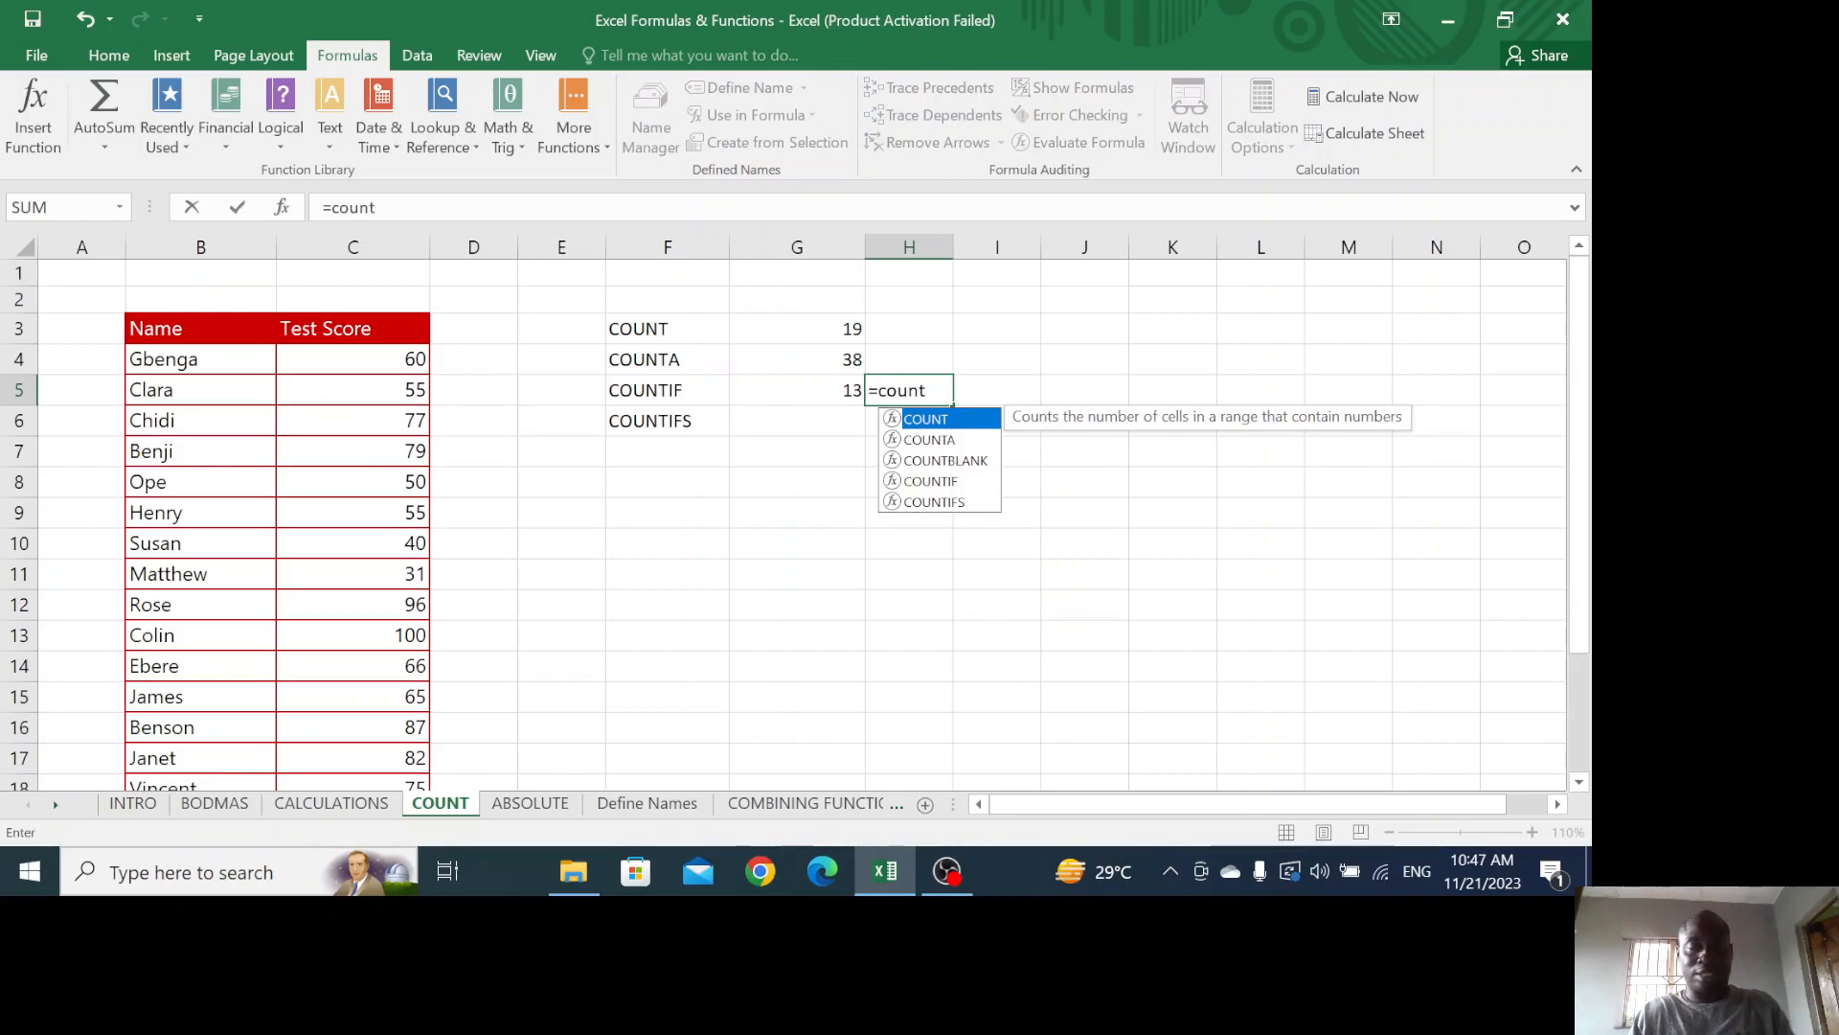
pyautogui.write('if')
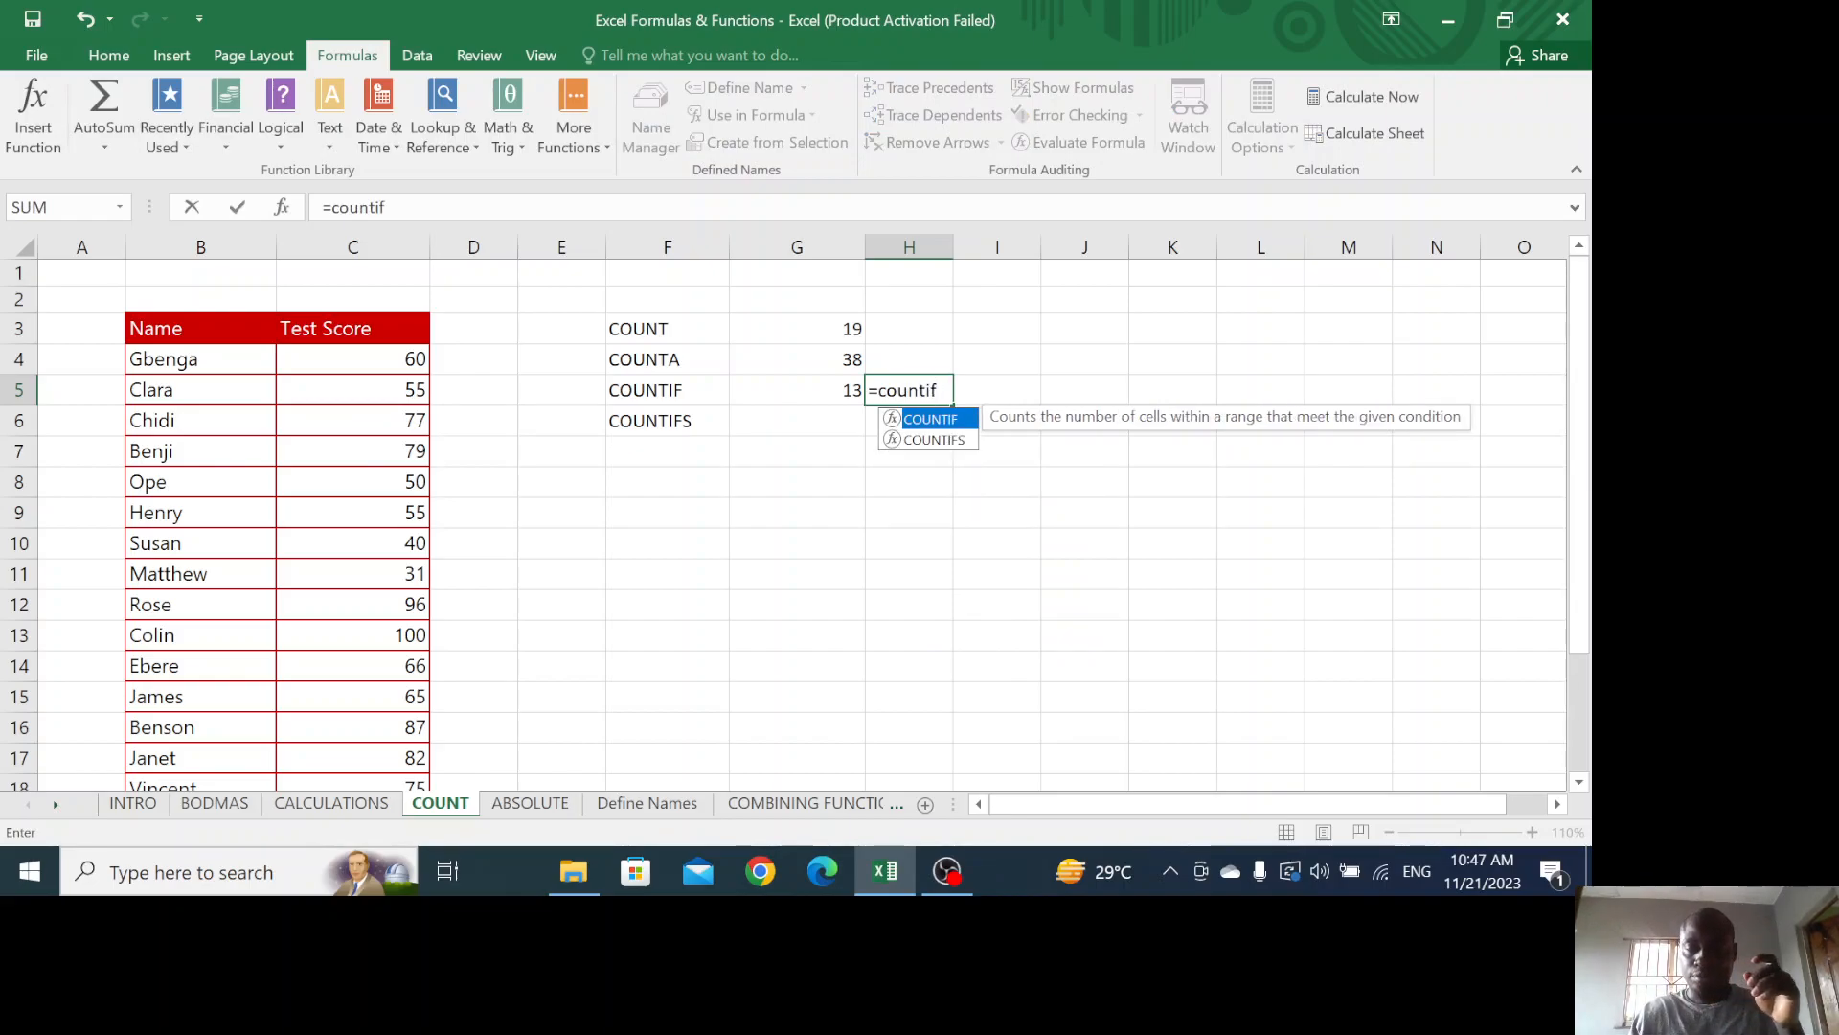
pyautogui.write('(')
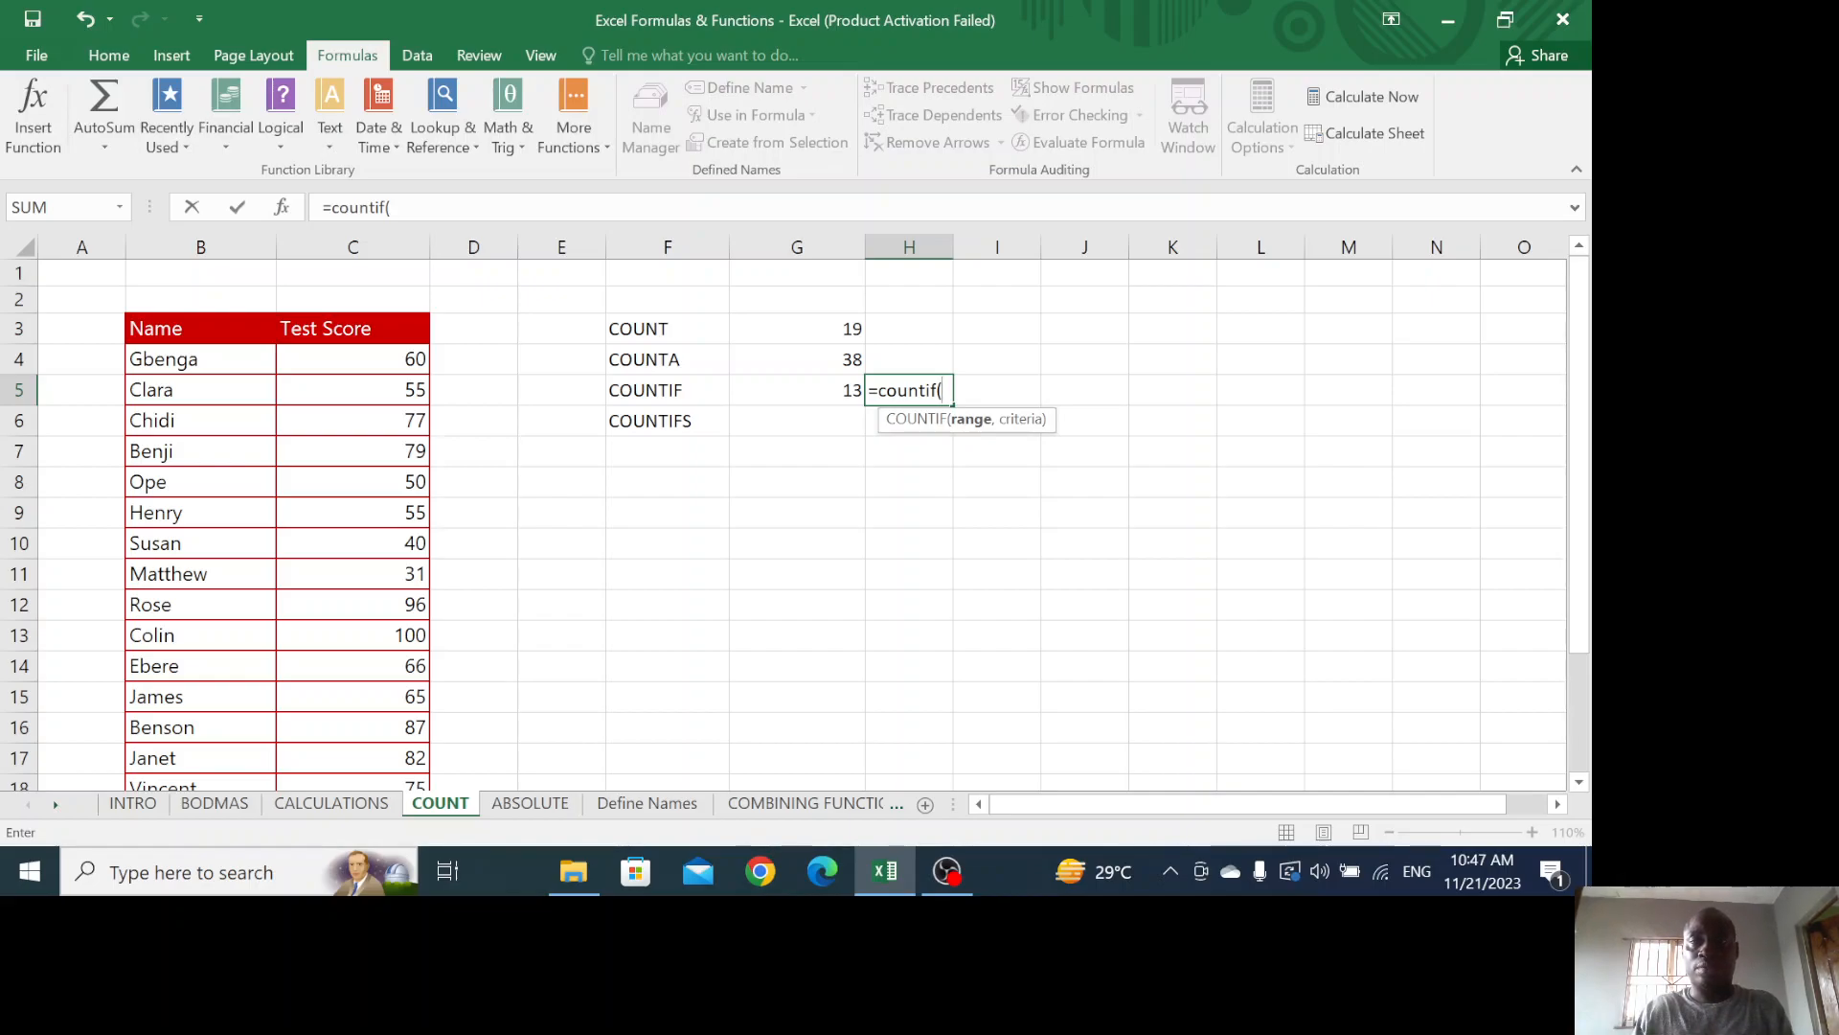
pyautogui.write('c4')
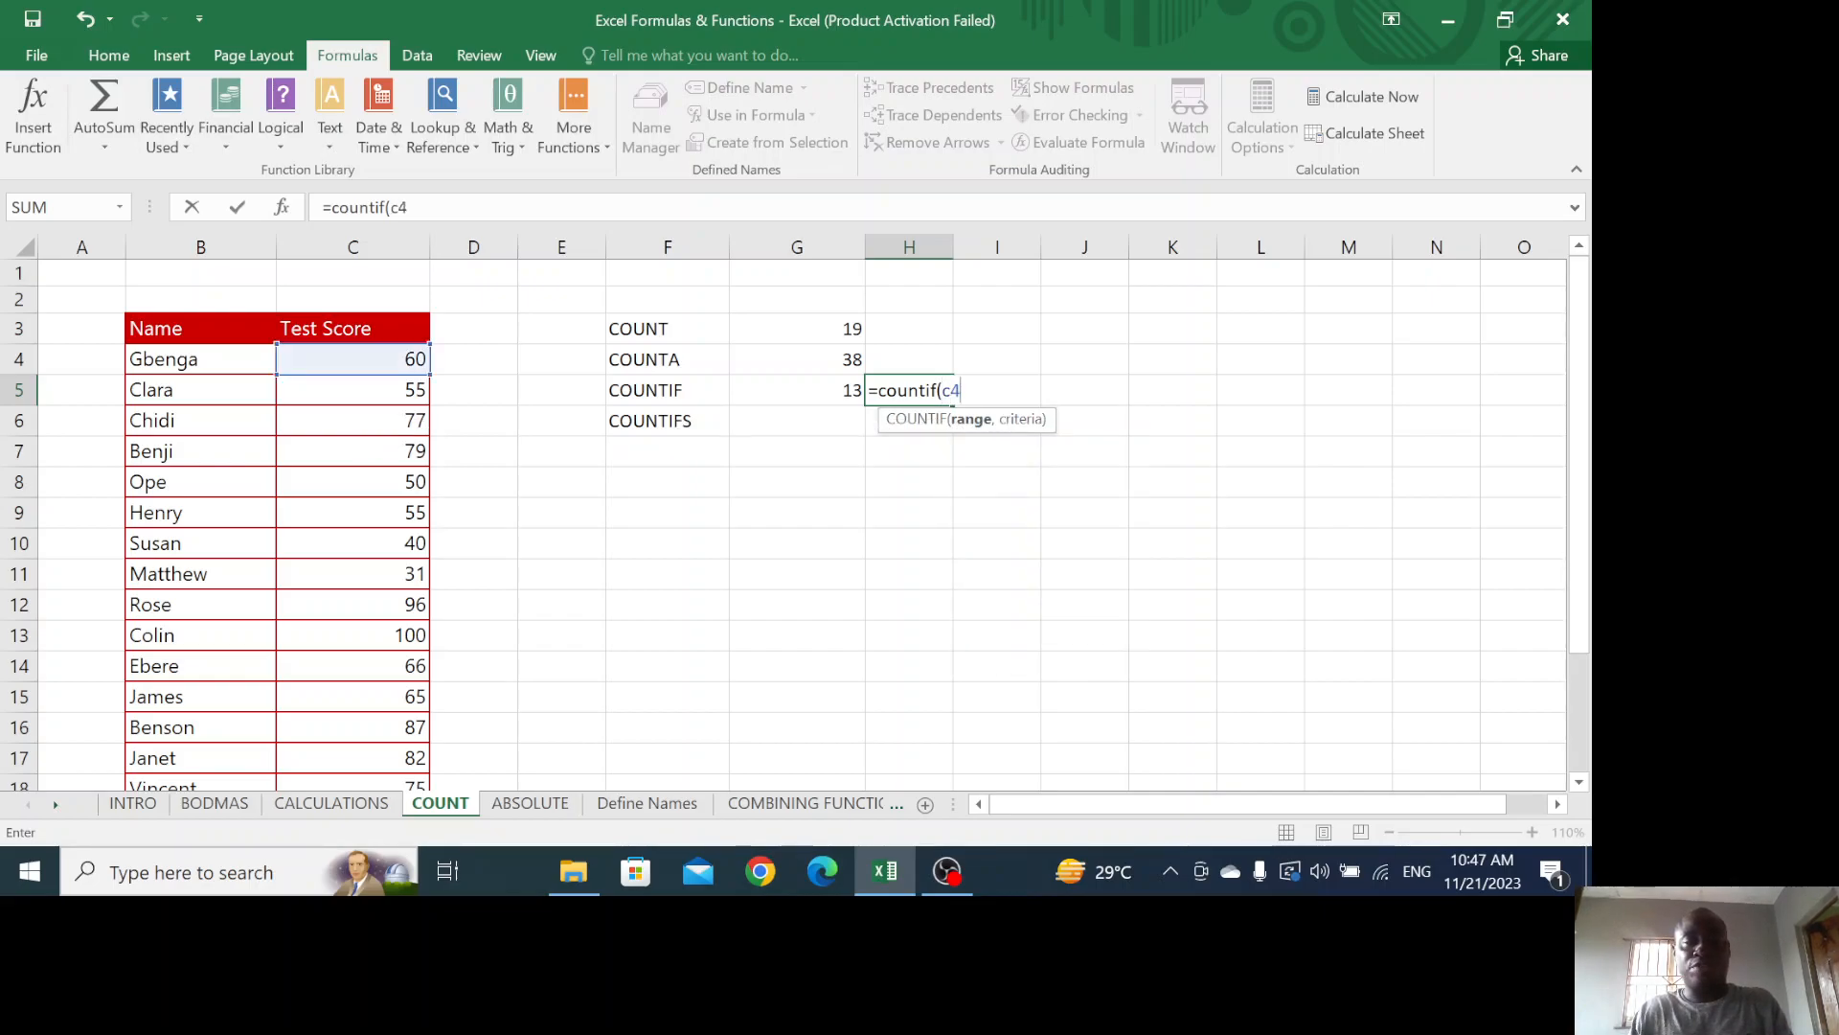
pyautogui.write(':')
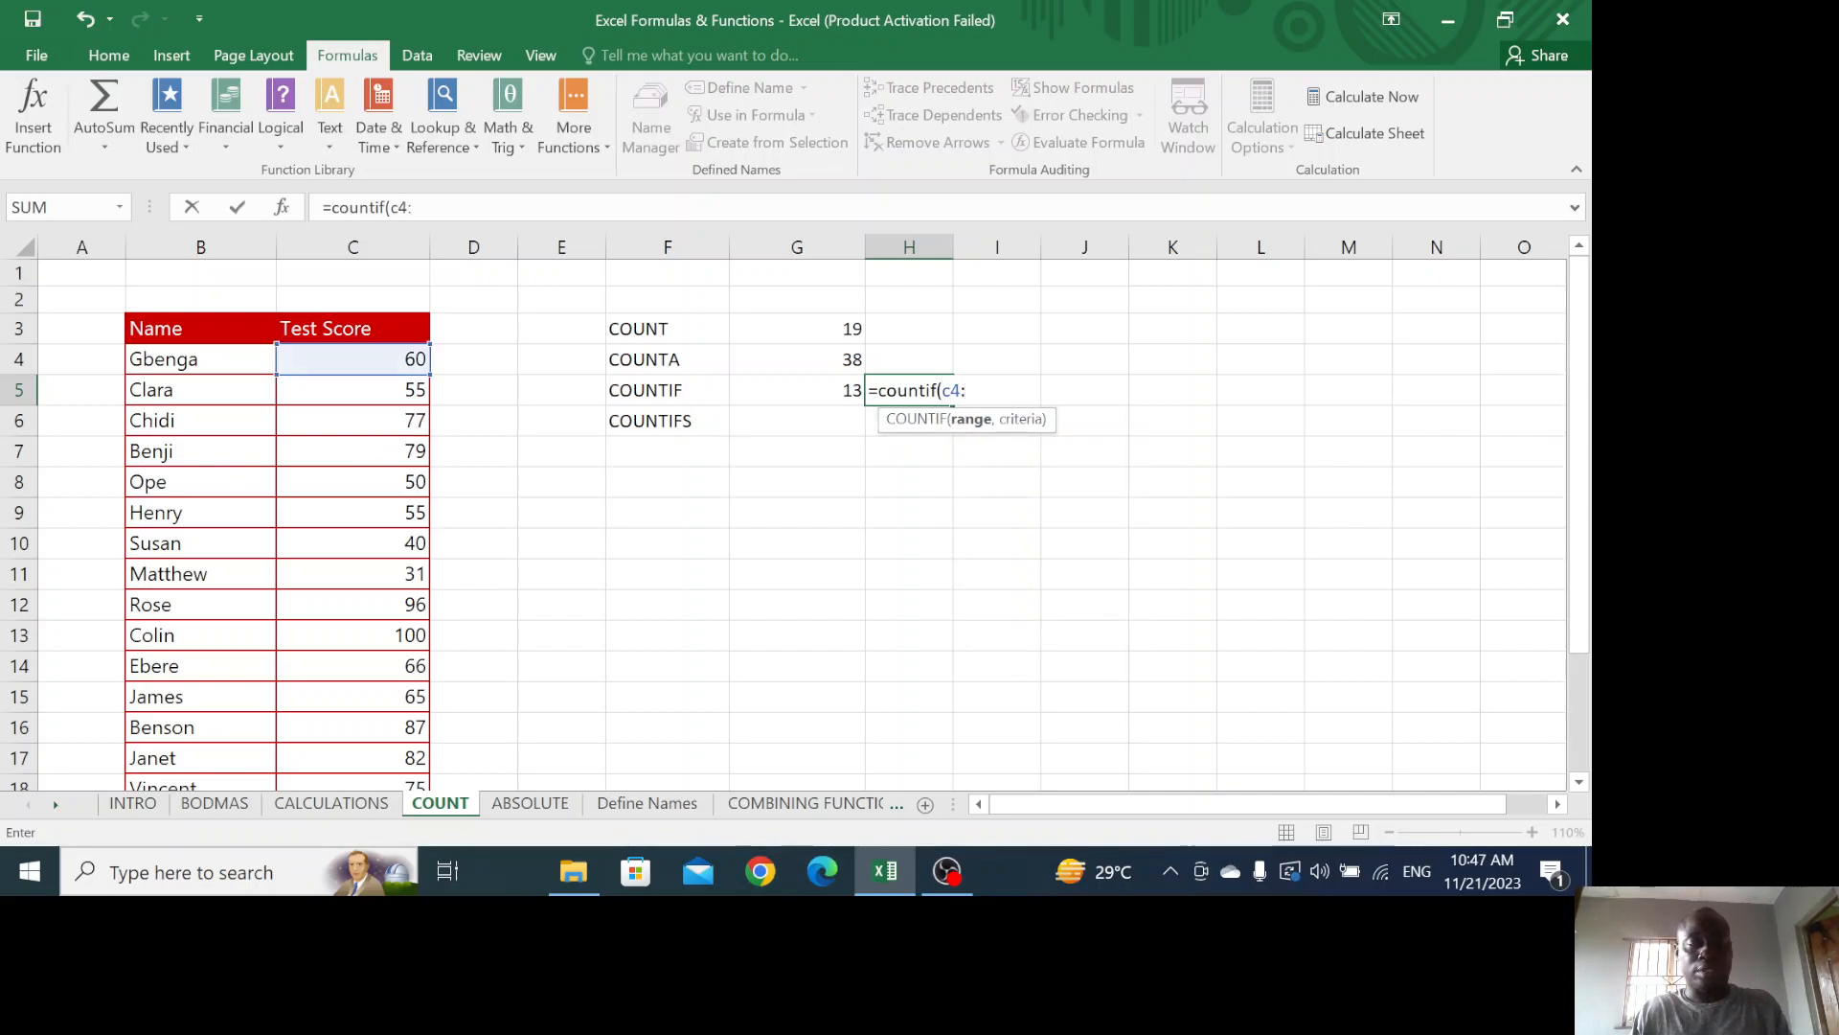
pyautogui.write('c22,')
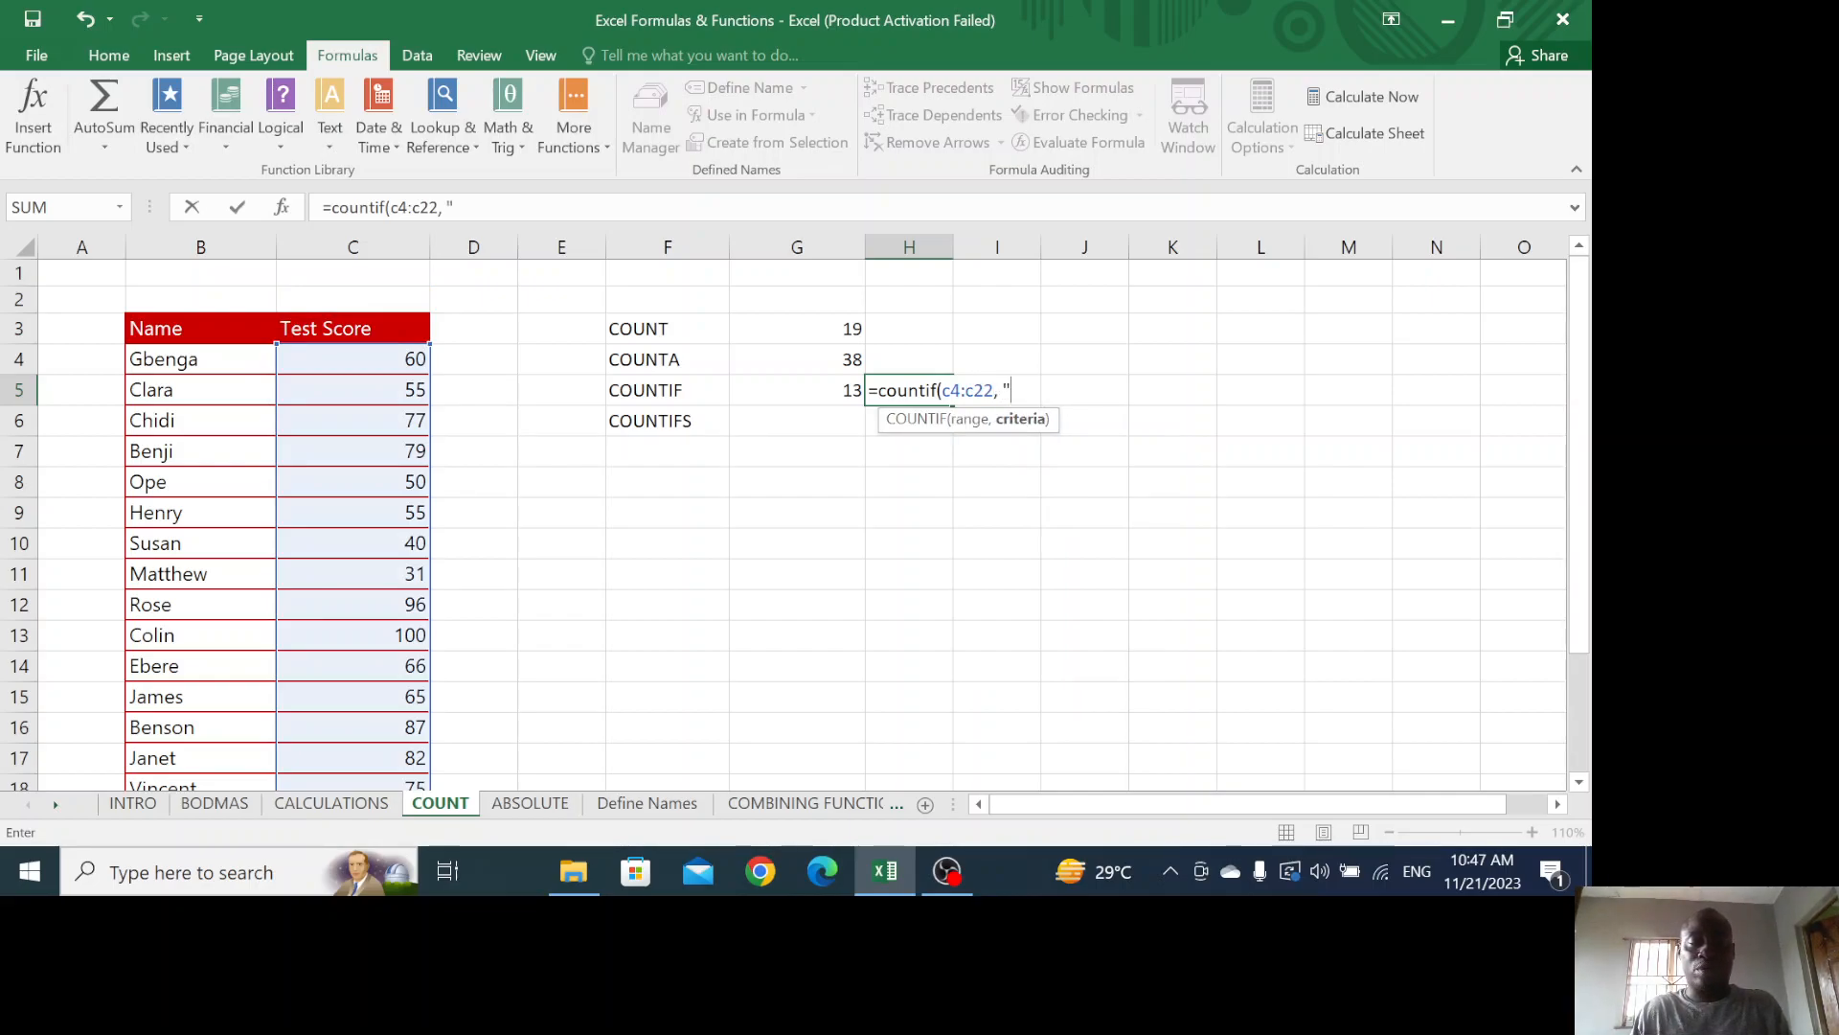
pyautogui.write('"')
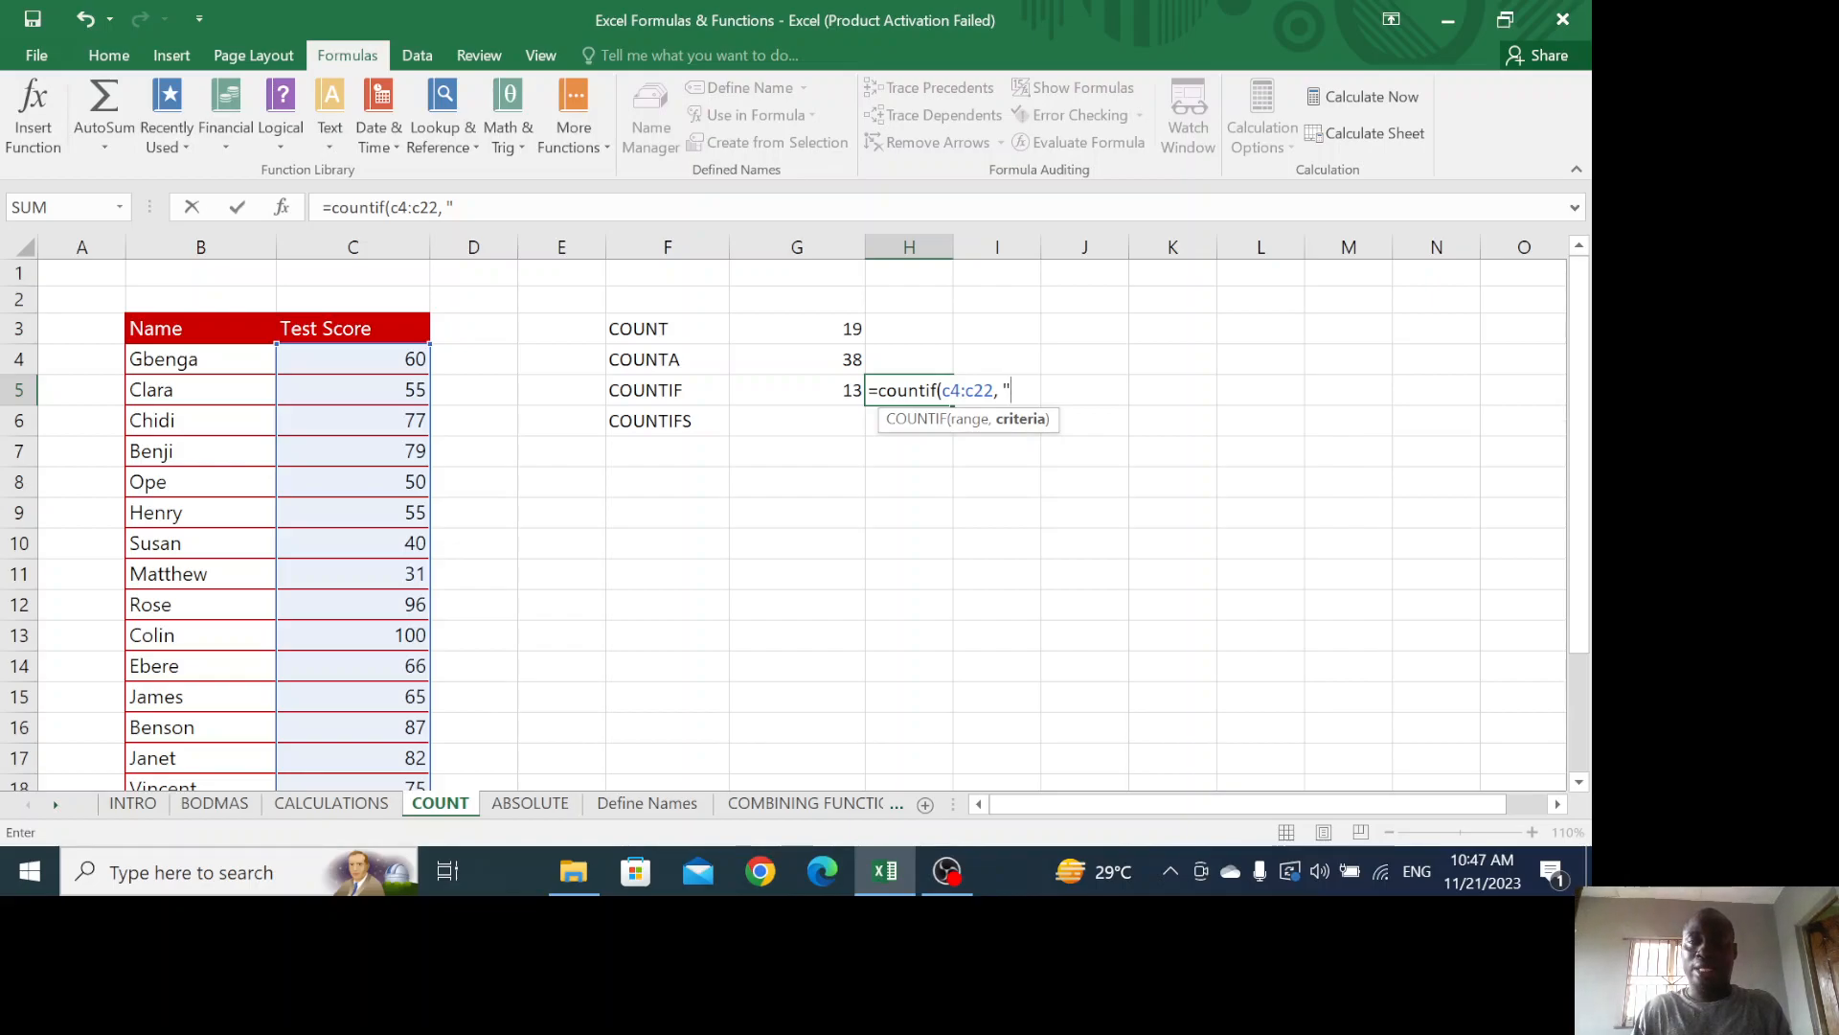
pyautogui.write(',')
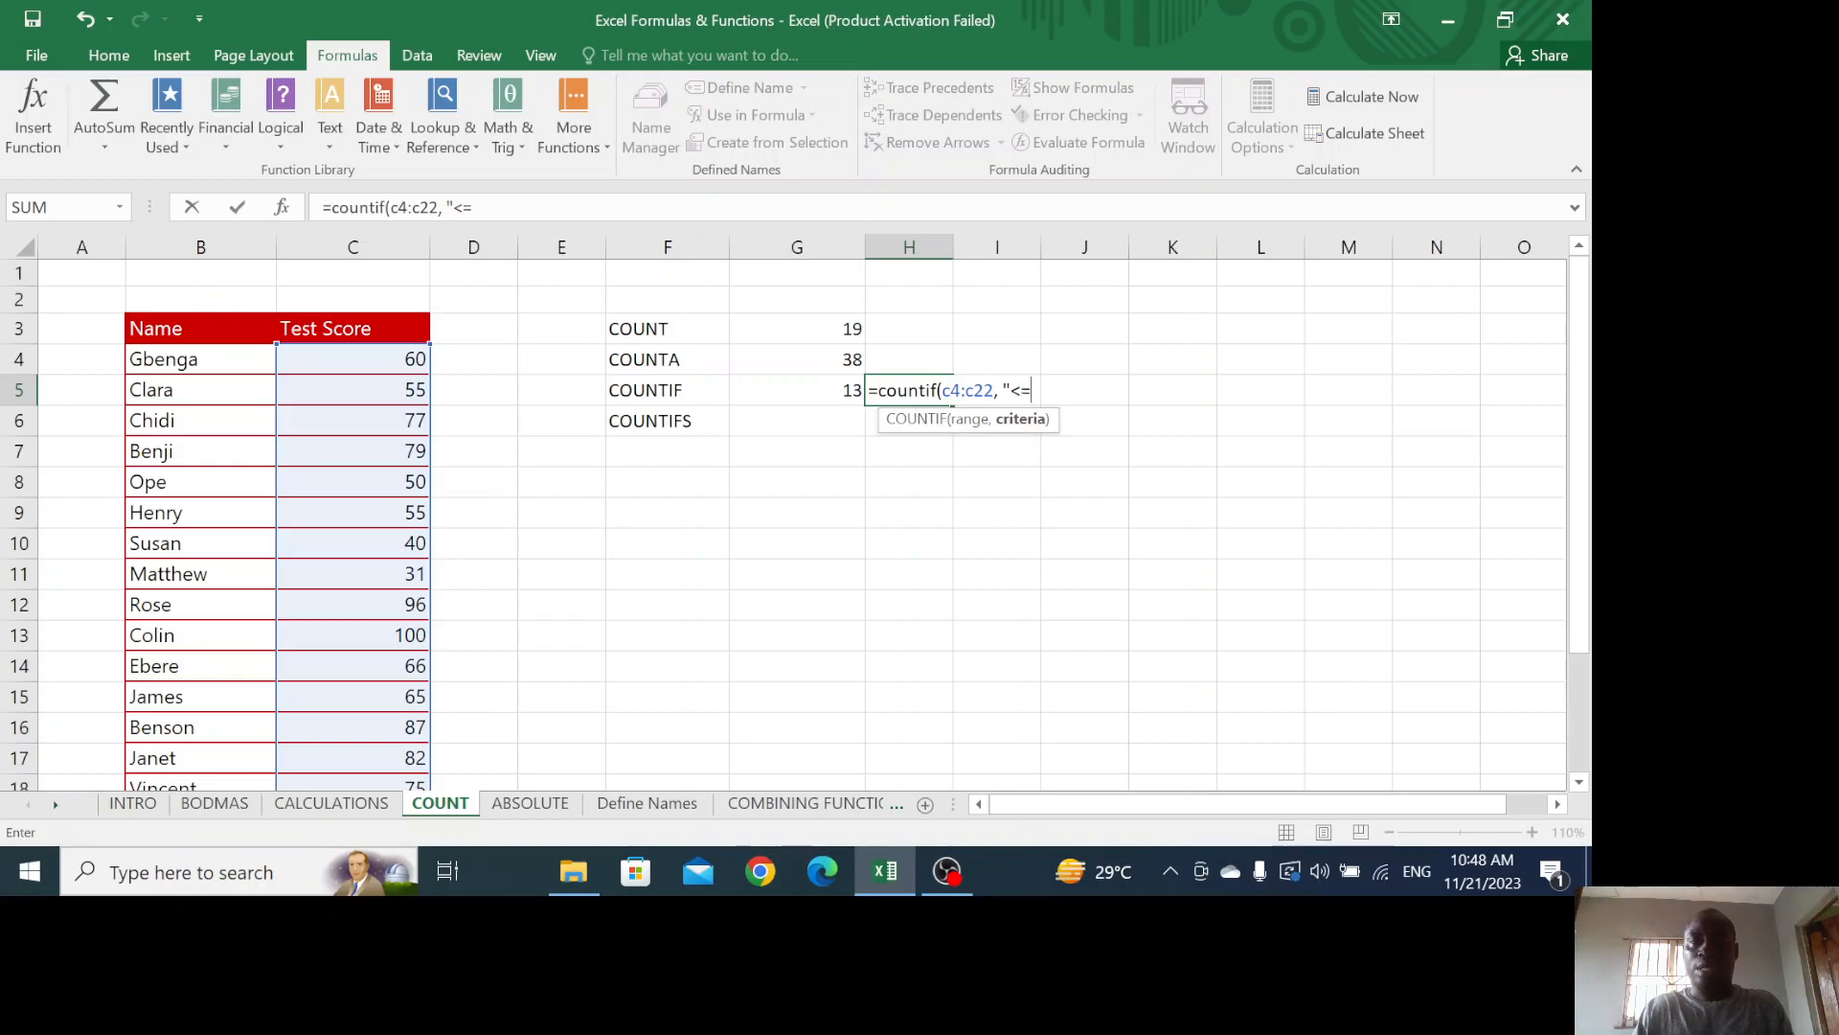
pyautogui.write('<=55')
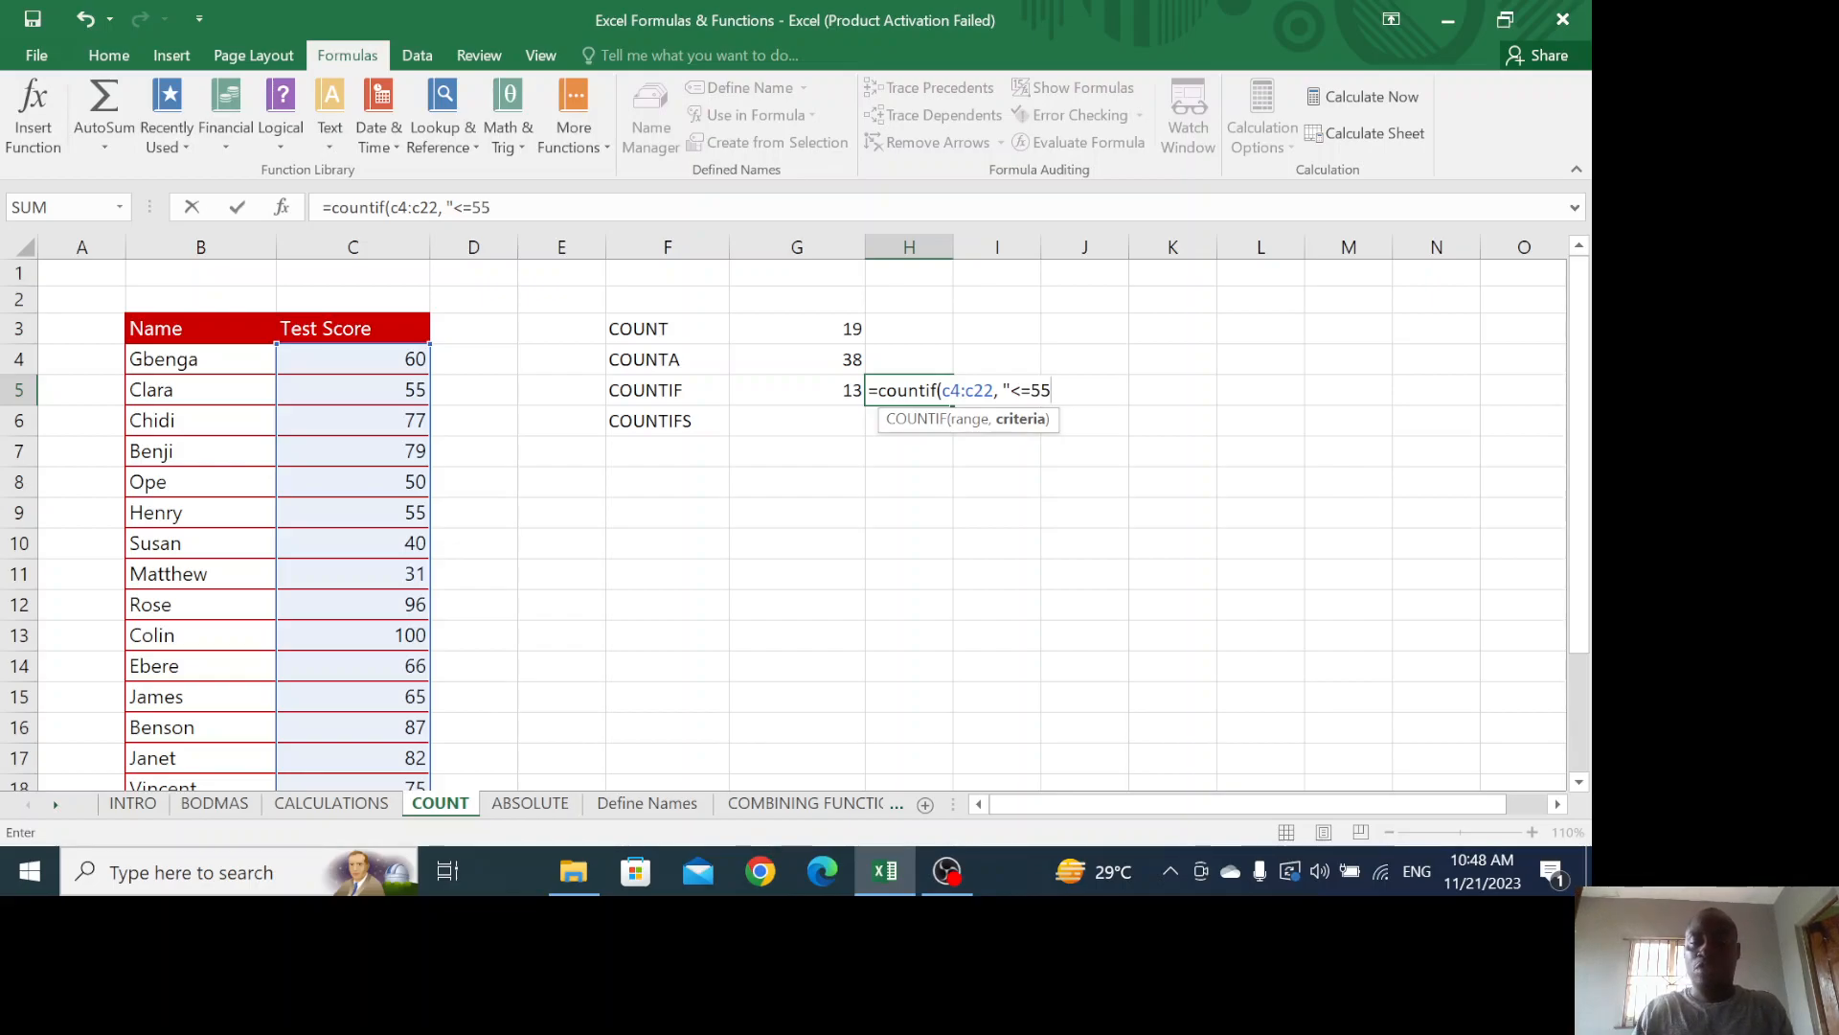
pyautogui.write('")')
pyautogui.press('Return')
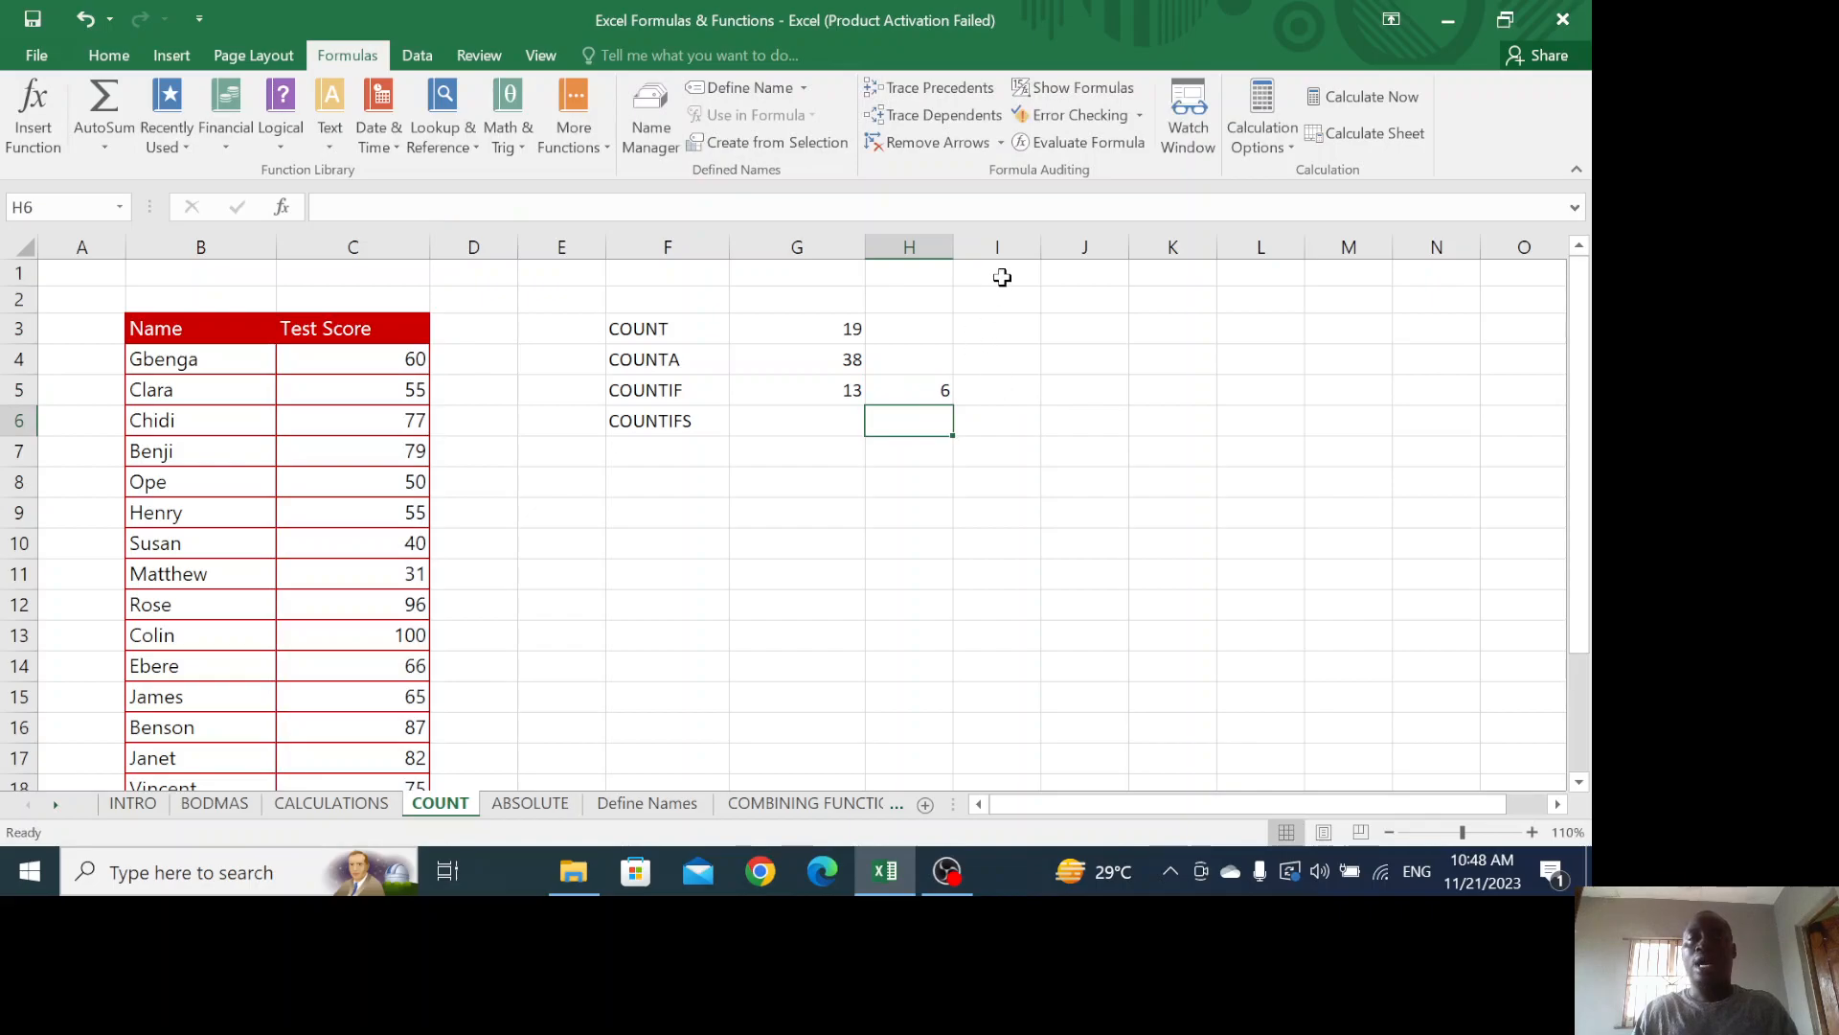
pyautogui.click(896, 389)
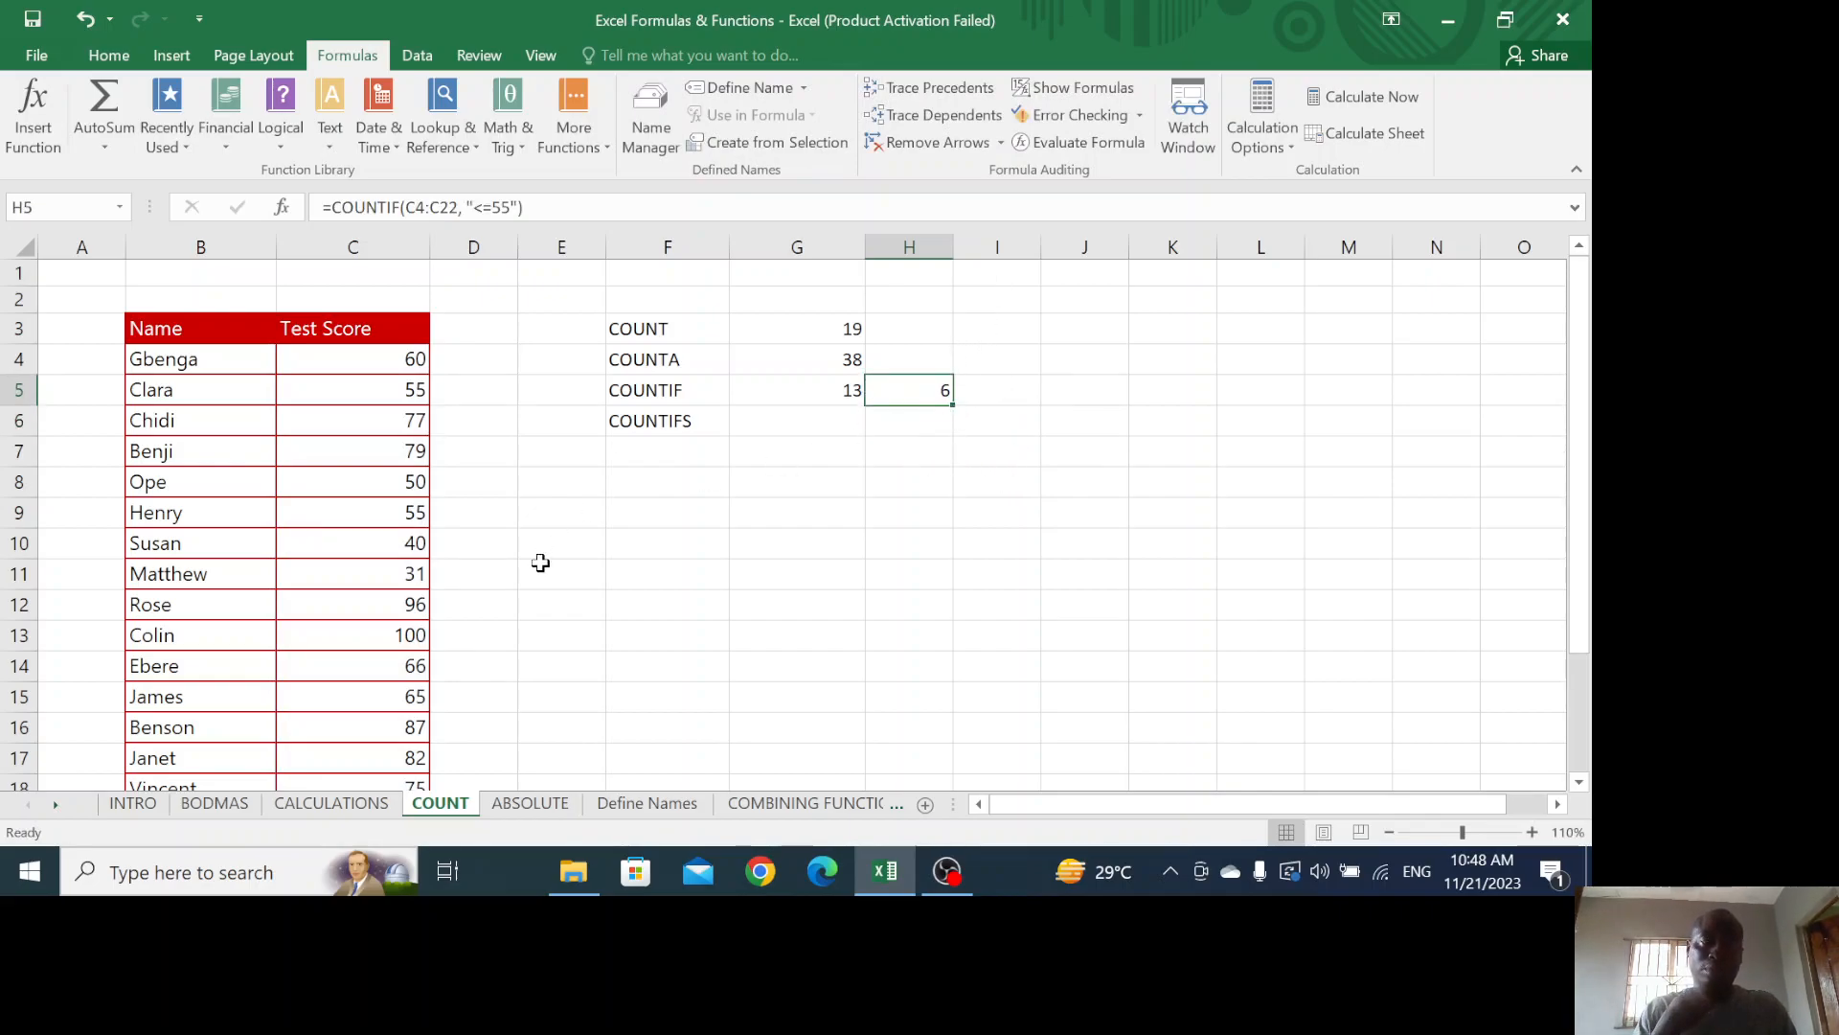
# Switch to the ABSOLUTE sheet and select E2, the first empty cell of the Bonus column
pyautogui.click(515, 805)
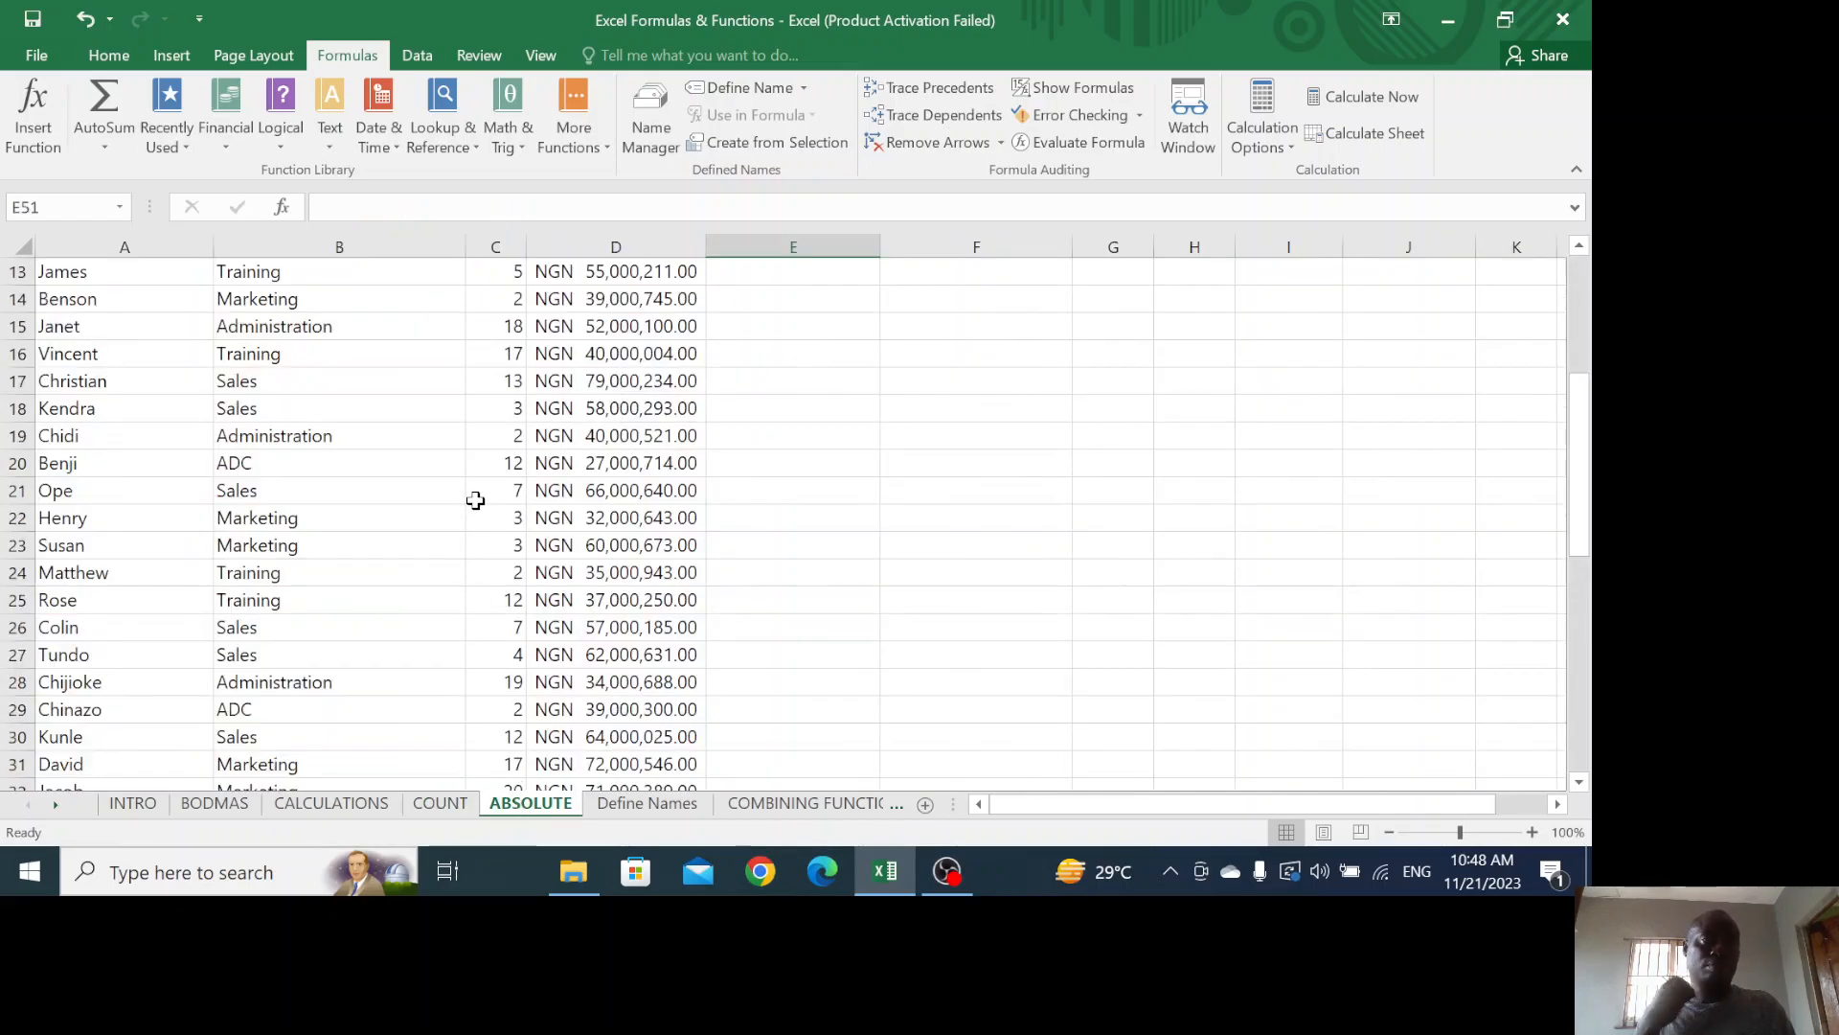
pyautogui.scroll(4, 475, 500)
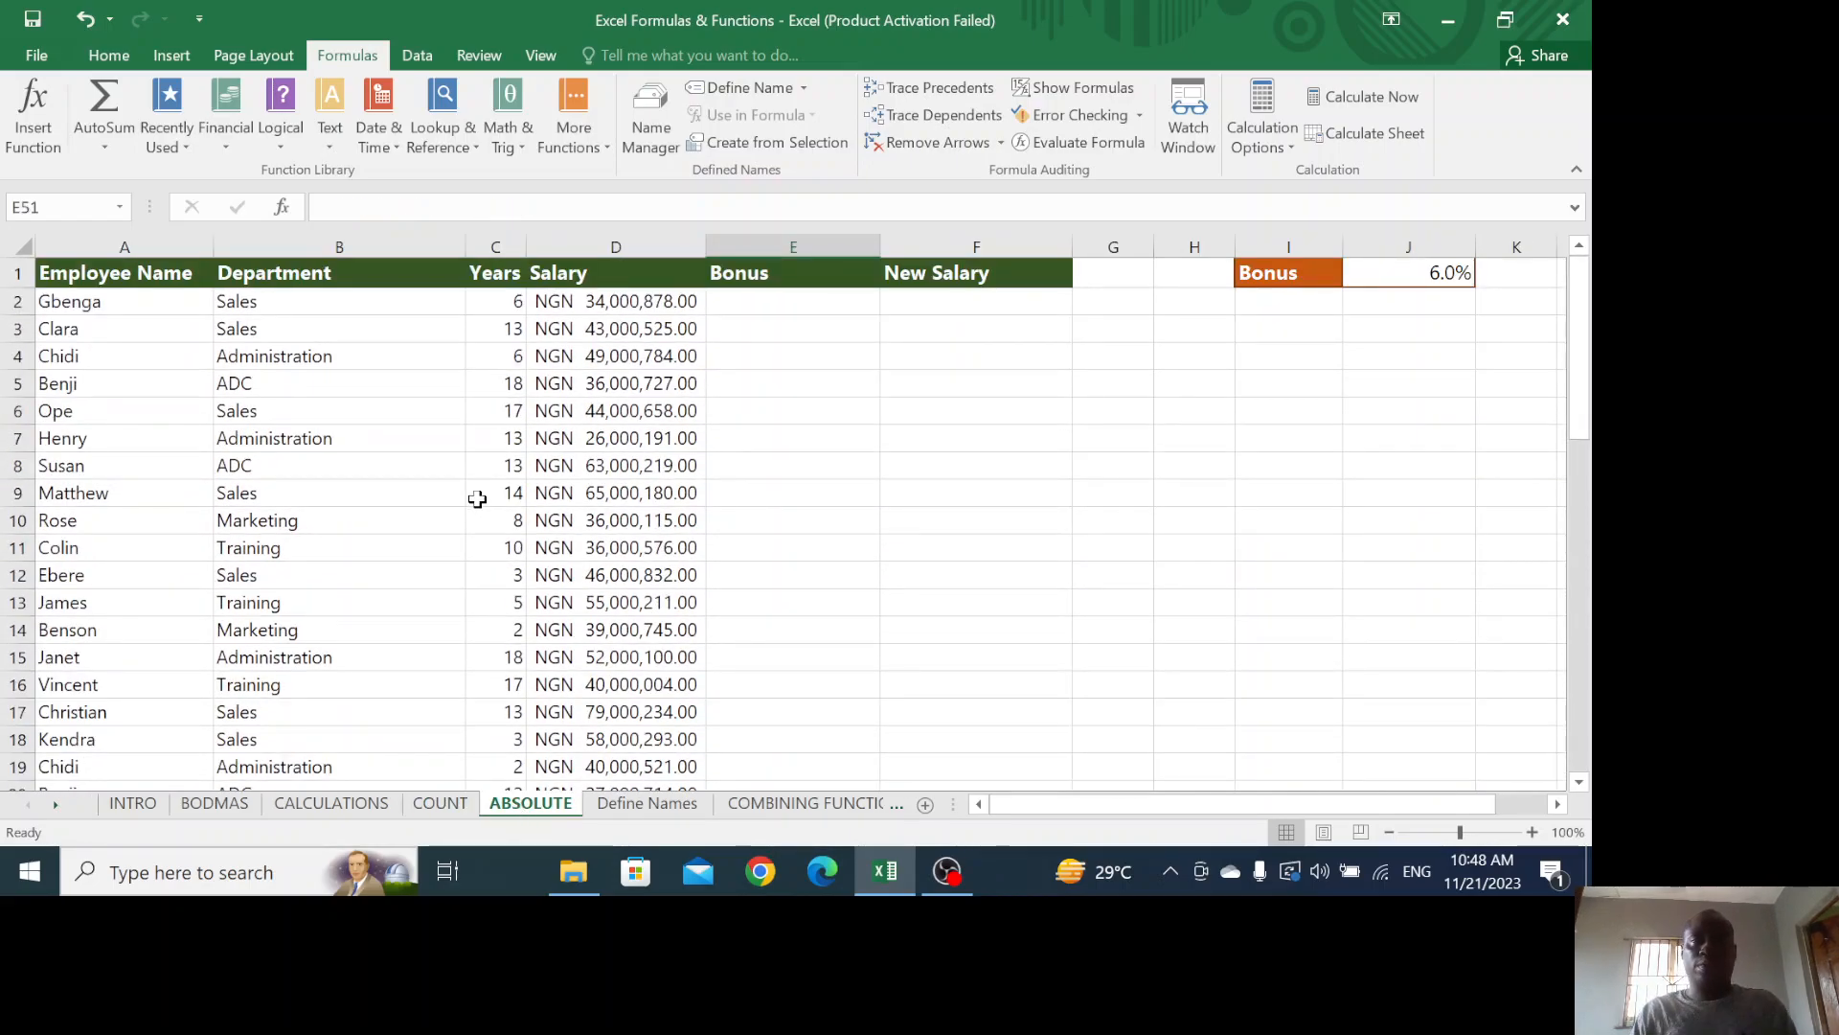
pyautogui.click(779, 307)
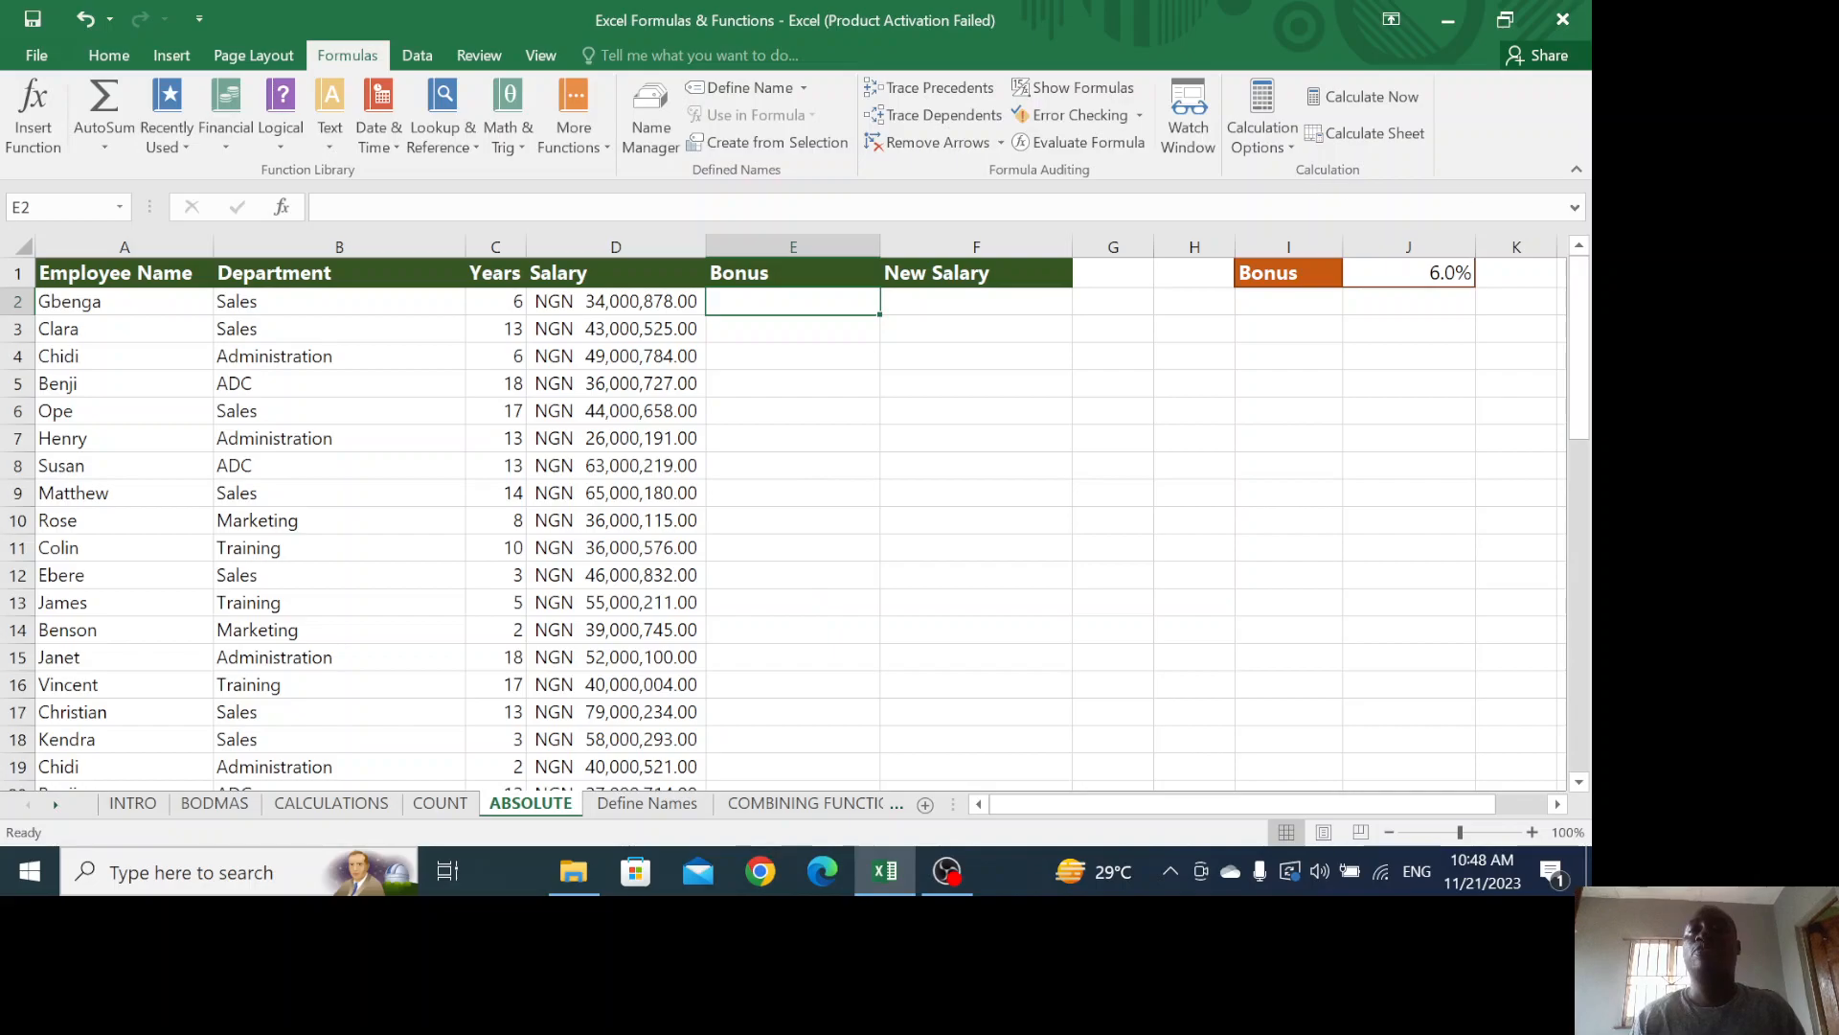
# Point out the bonus rate in J1 and enter the formula =D2*J1 in E2 to calculate the first employee's bonus
pyautogui.click(1415, 273)
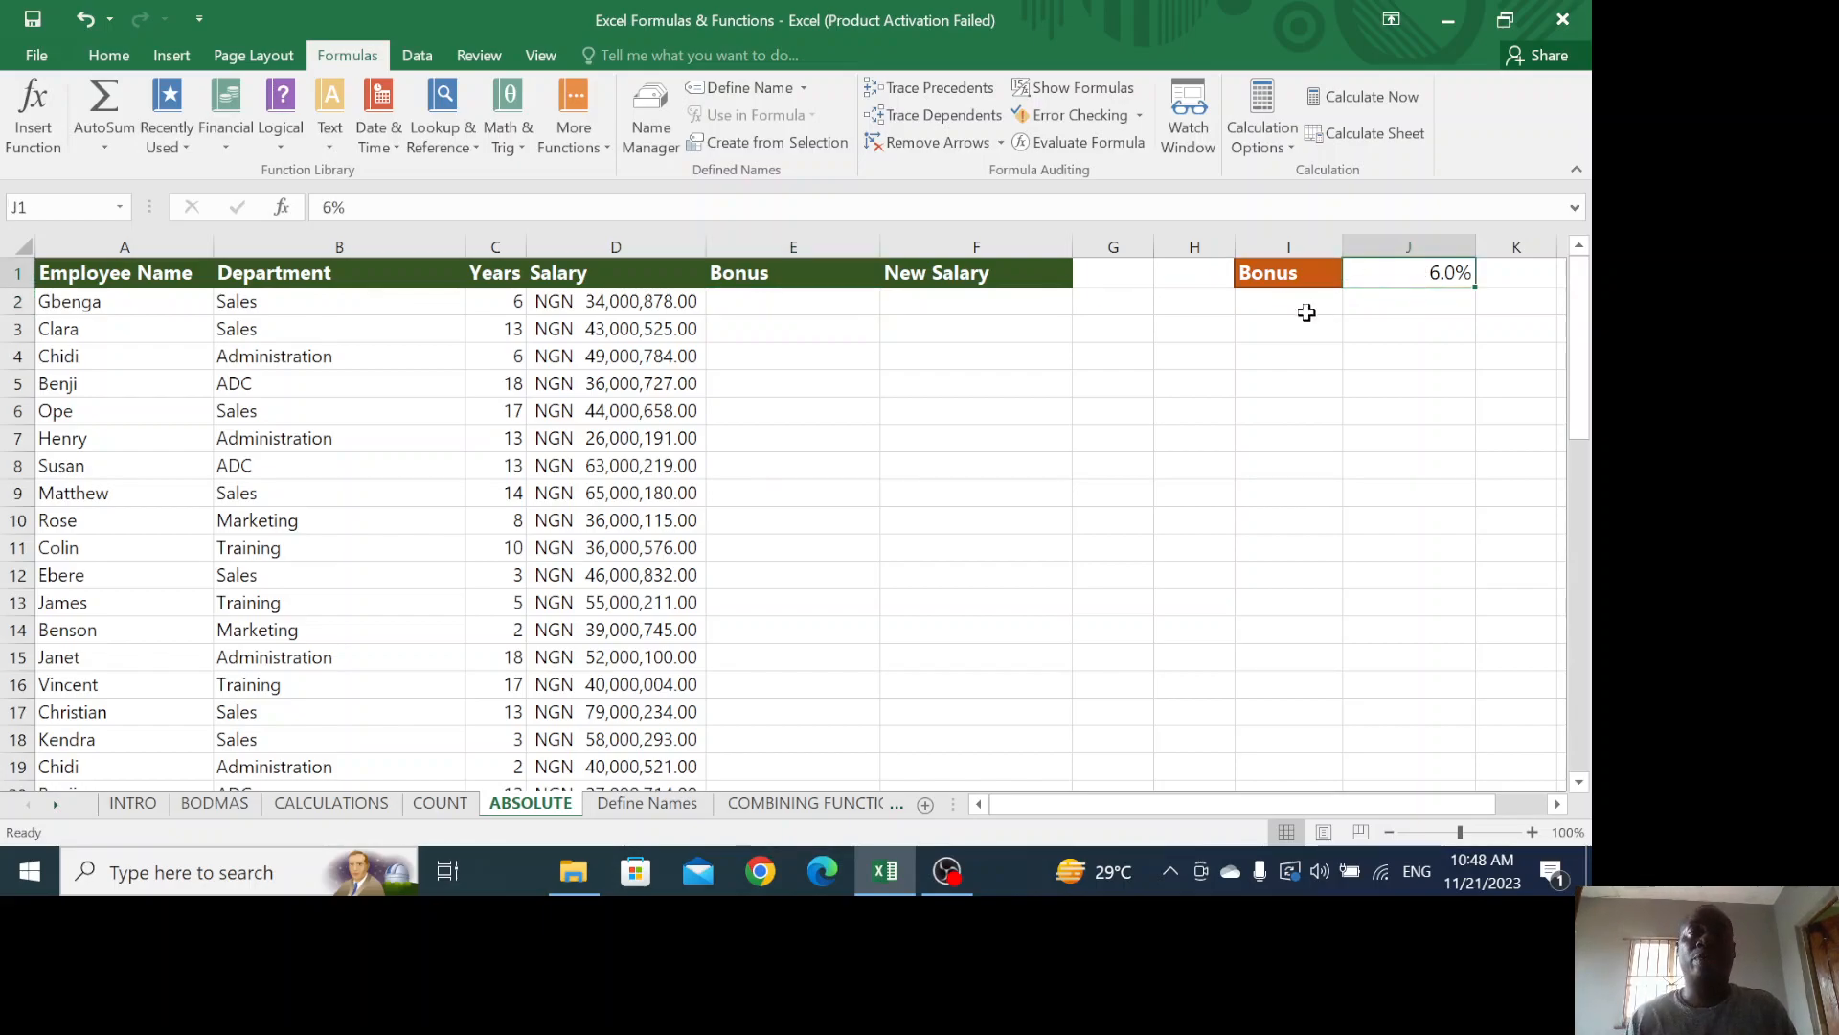
pyautogui.moveTo(793, 301); pyautogui.dragTo(805, 501)
pyautogui.click(804, 305)
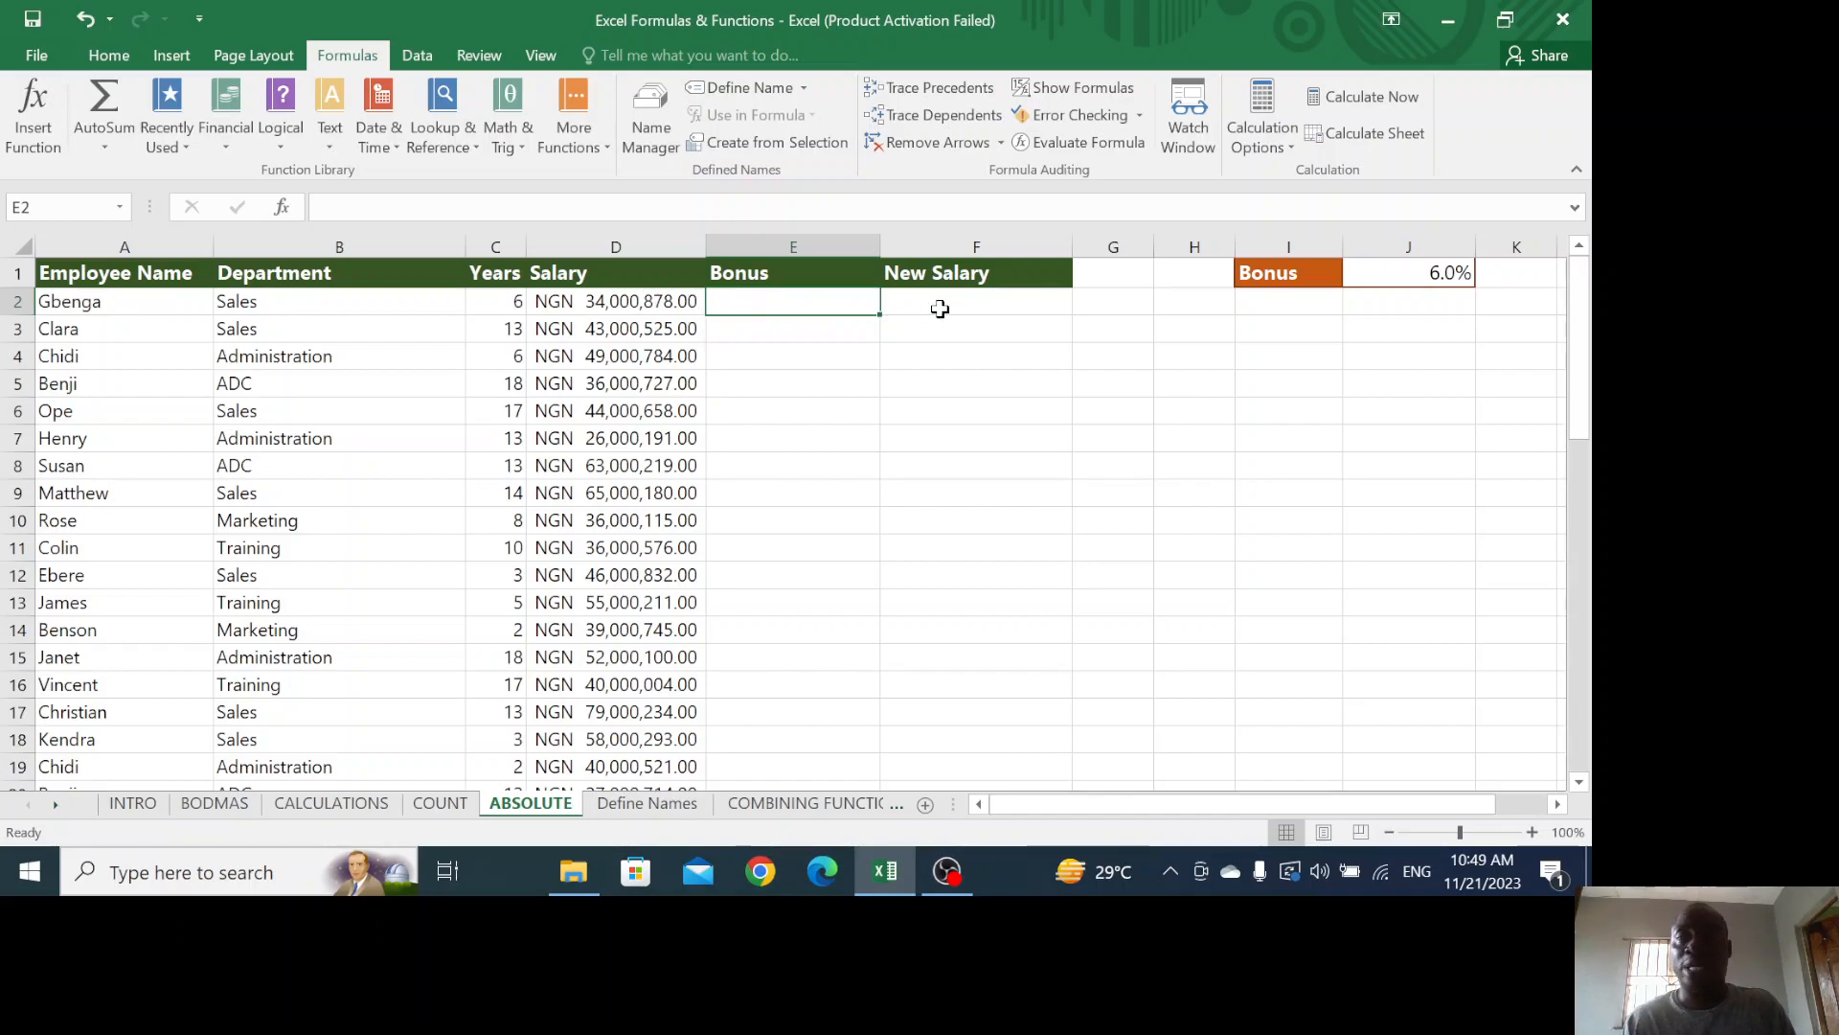
pyautogui.click(1434, 275)
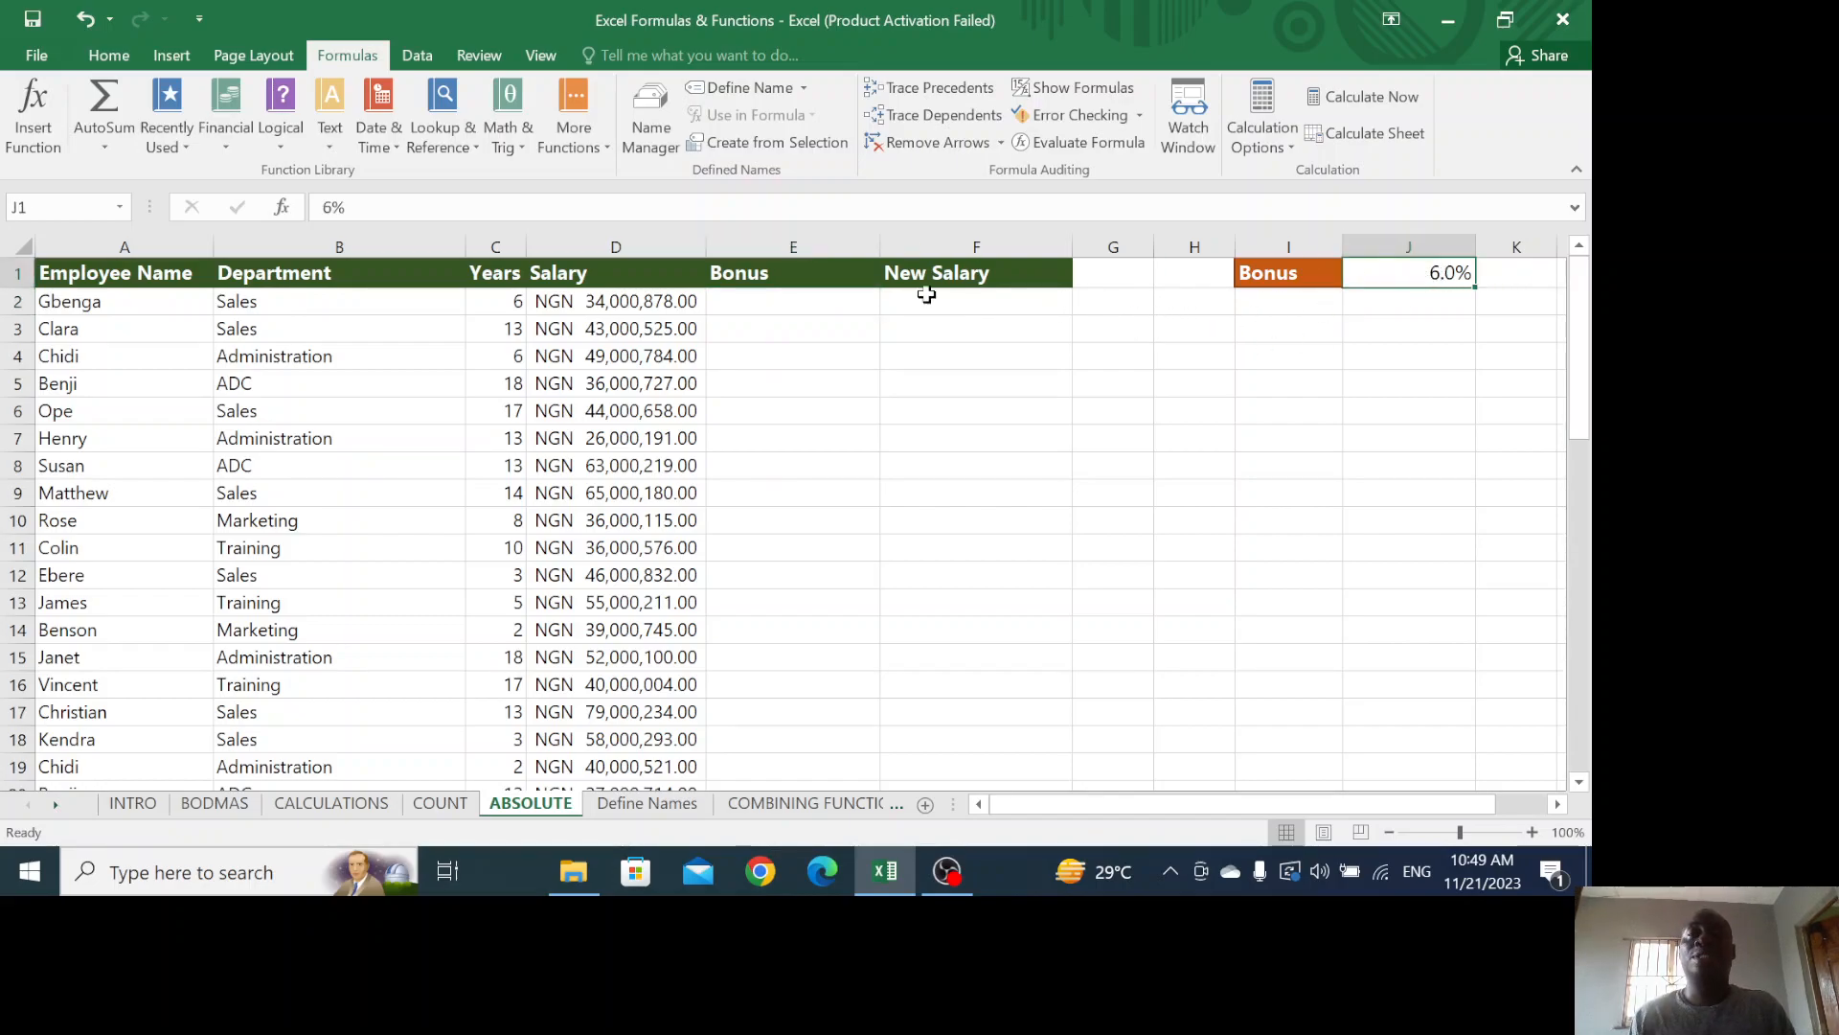
pyautogui.click(843, 302)
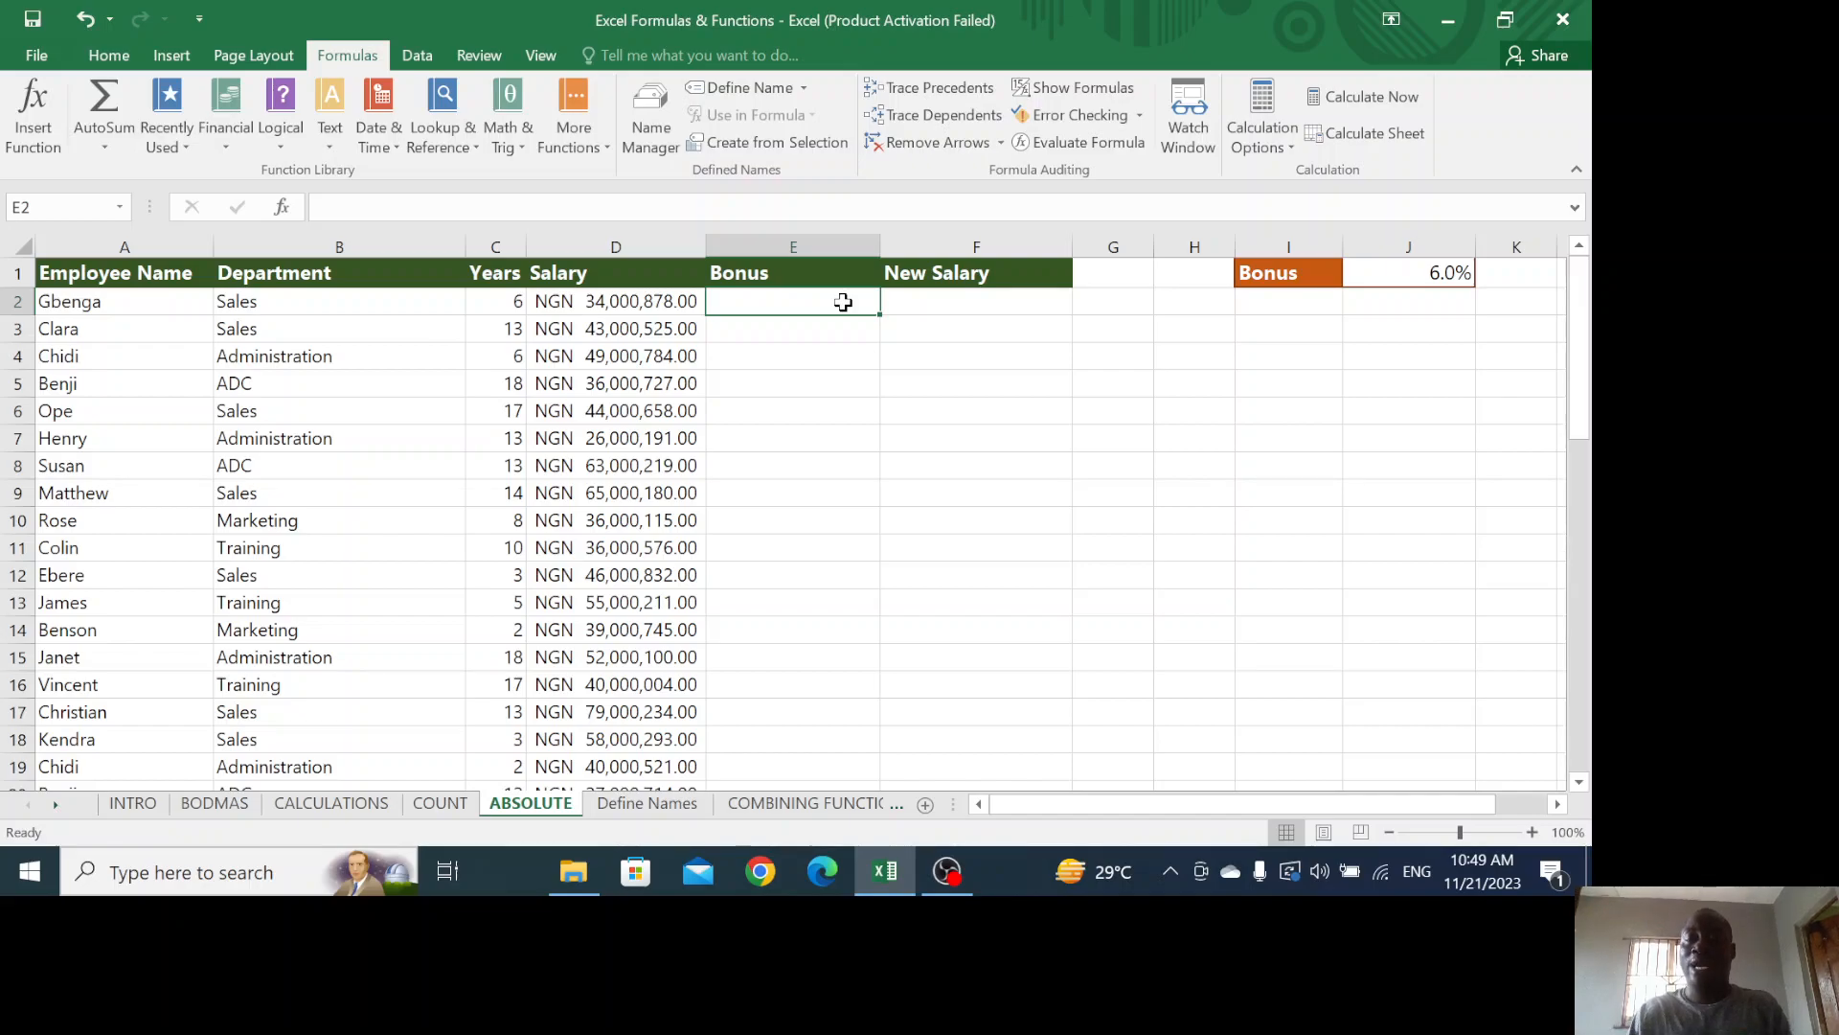
pyautogui.write('=')
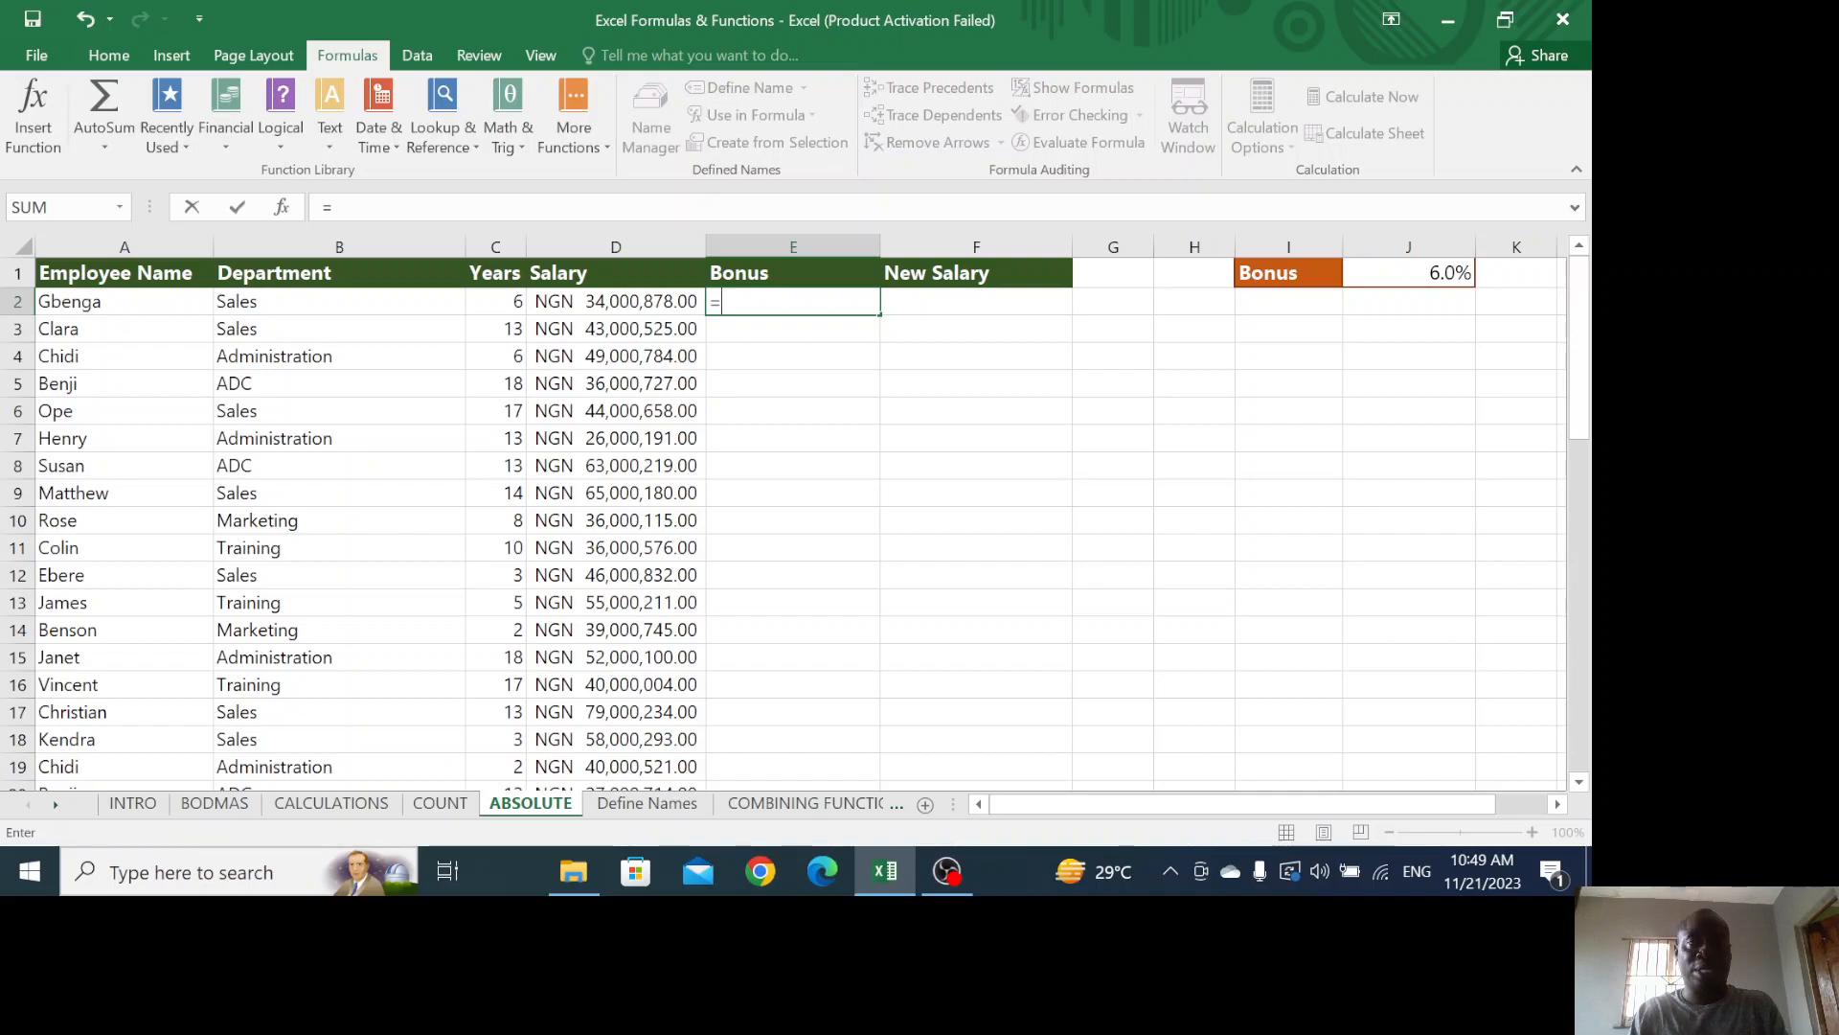
pyautogui.write('d')
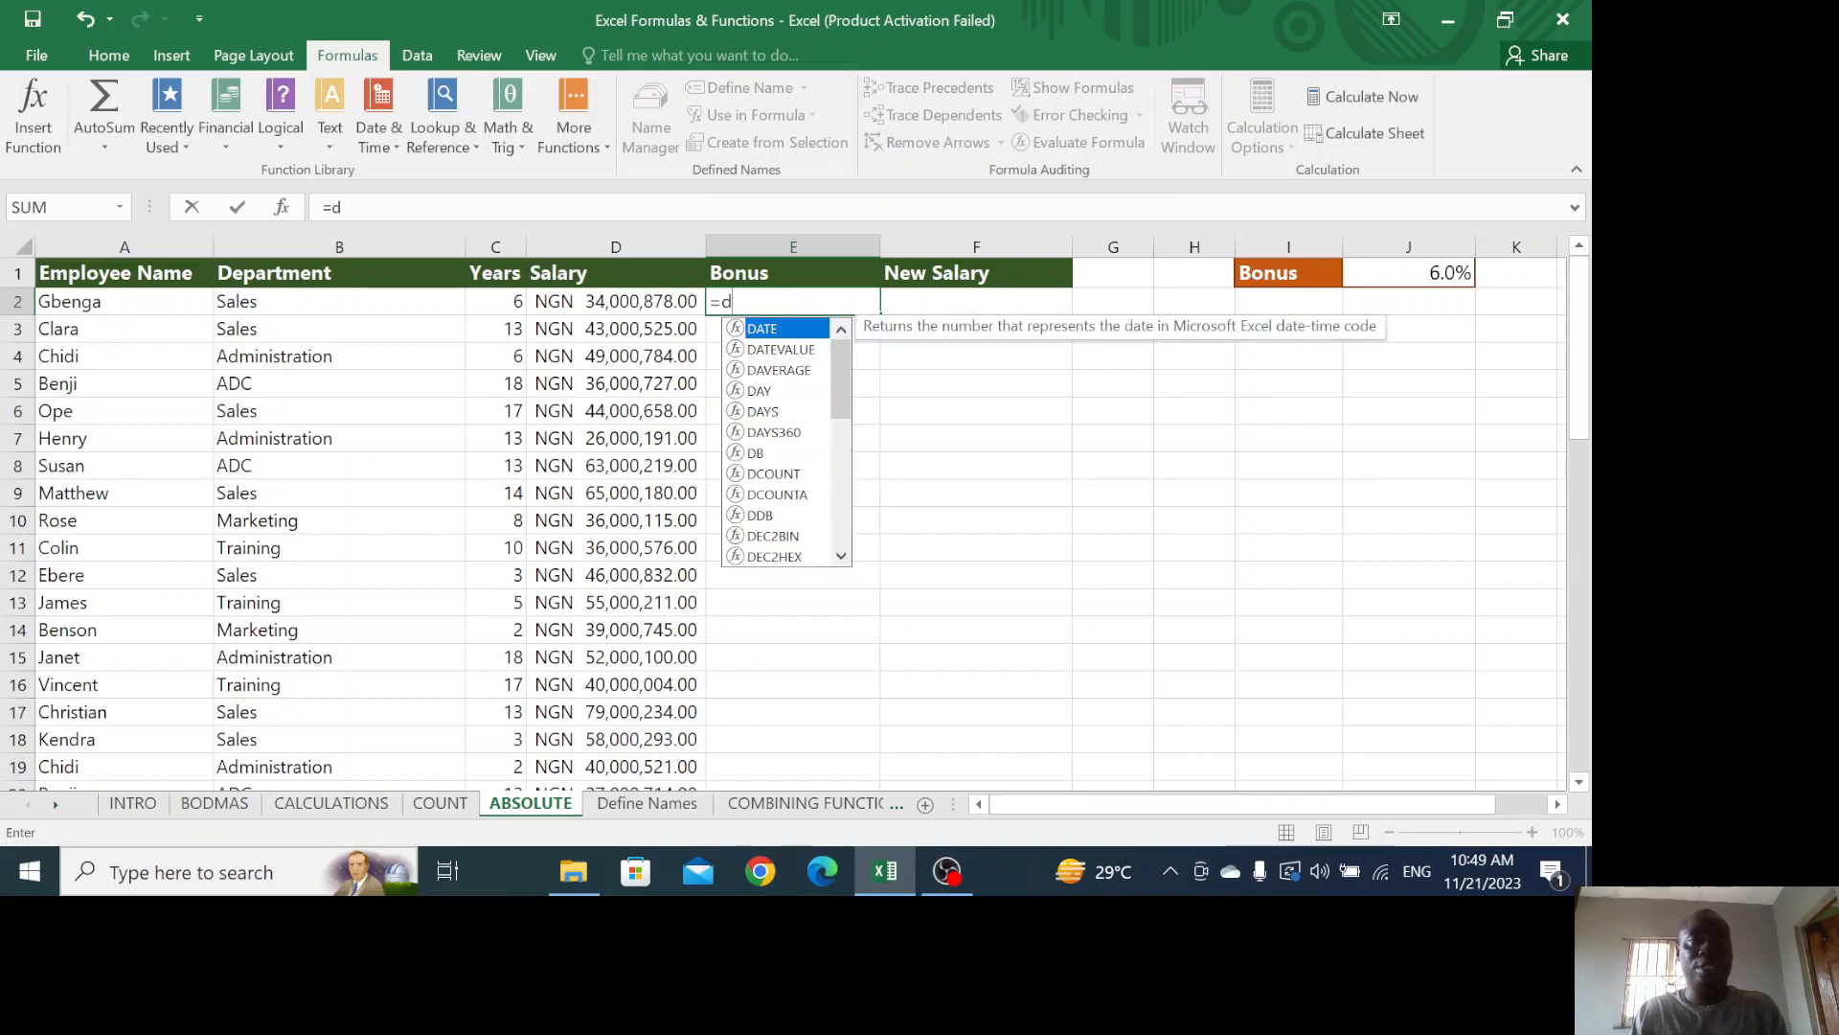
pyautogui.write('2')
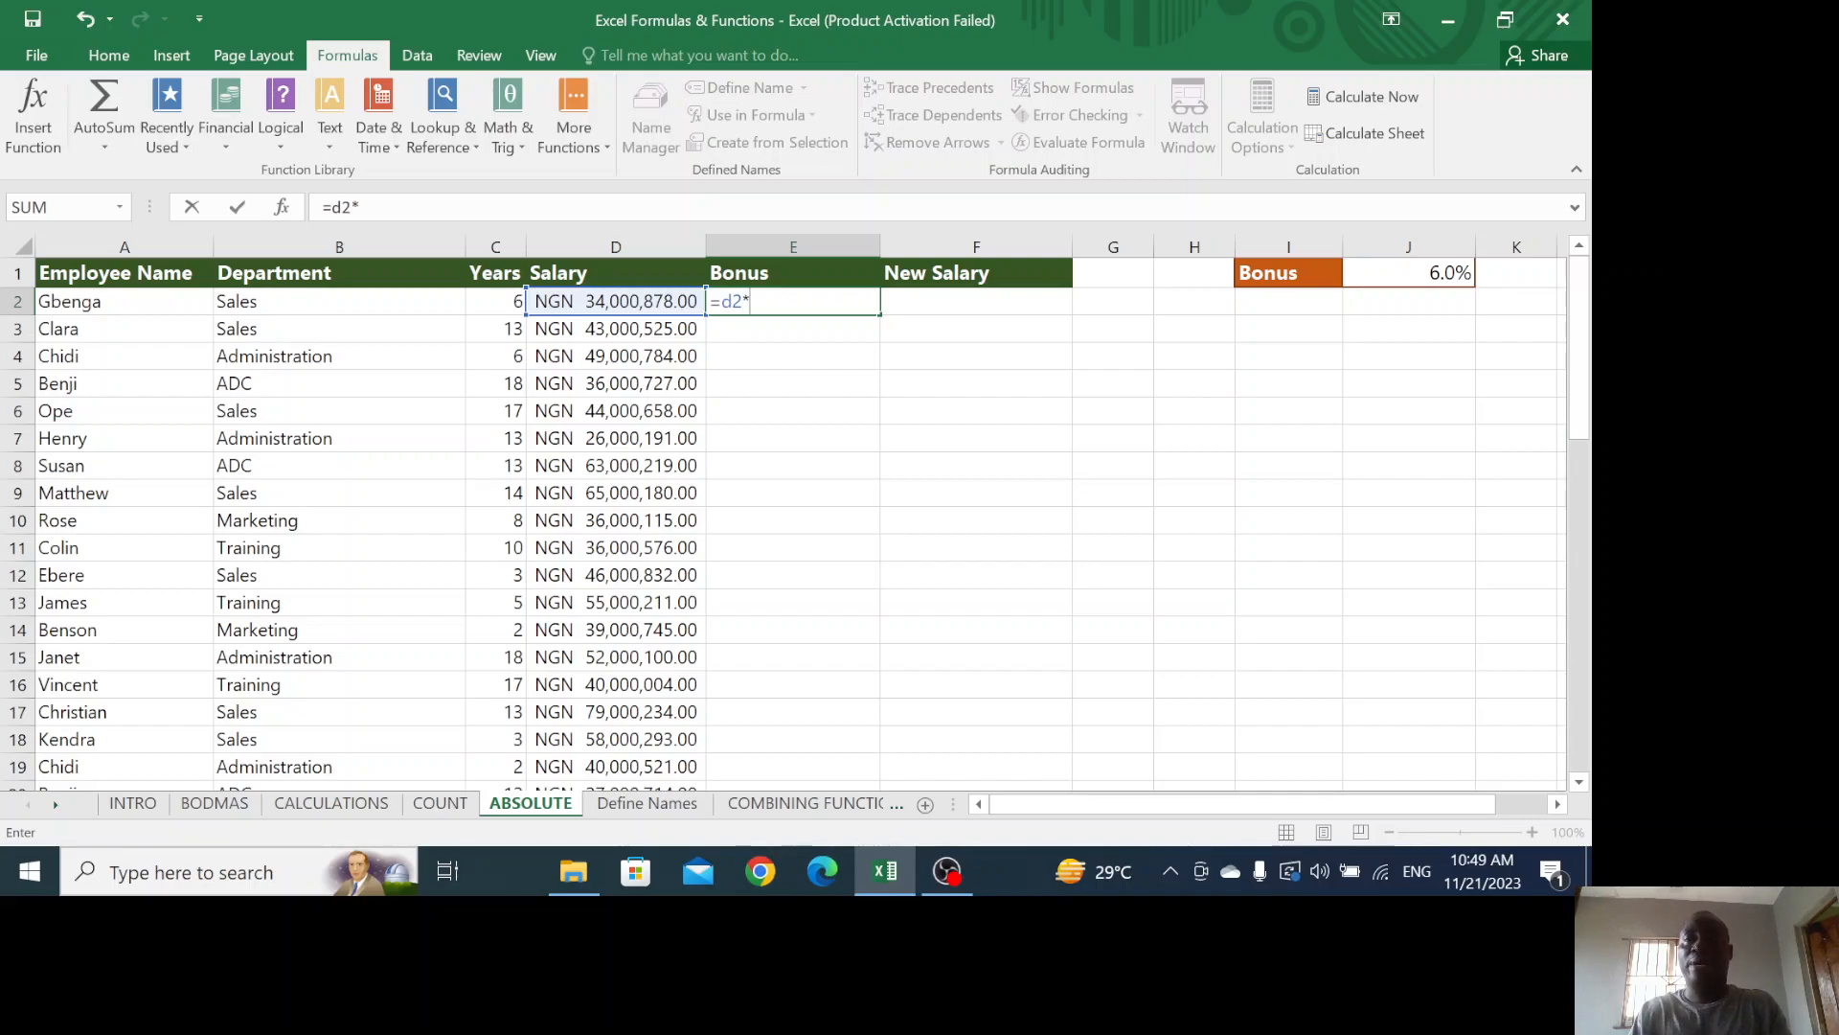
pyautogui.write('*j1')
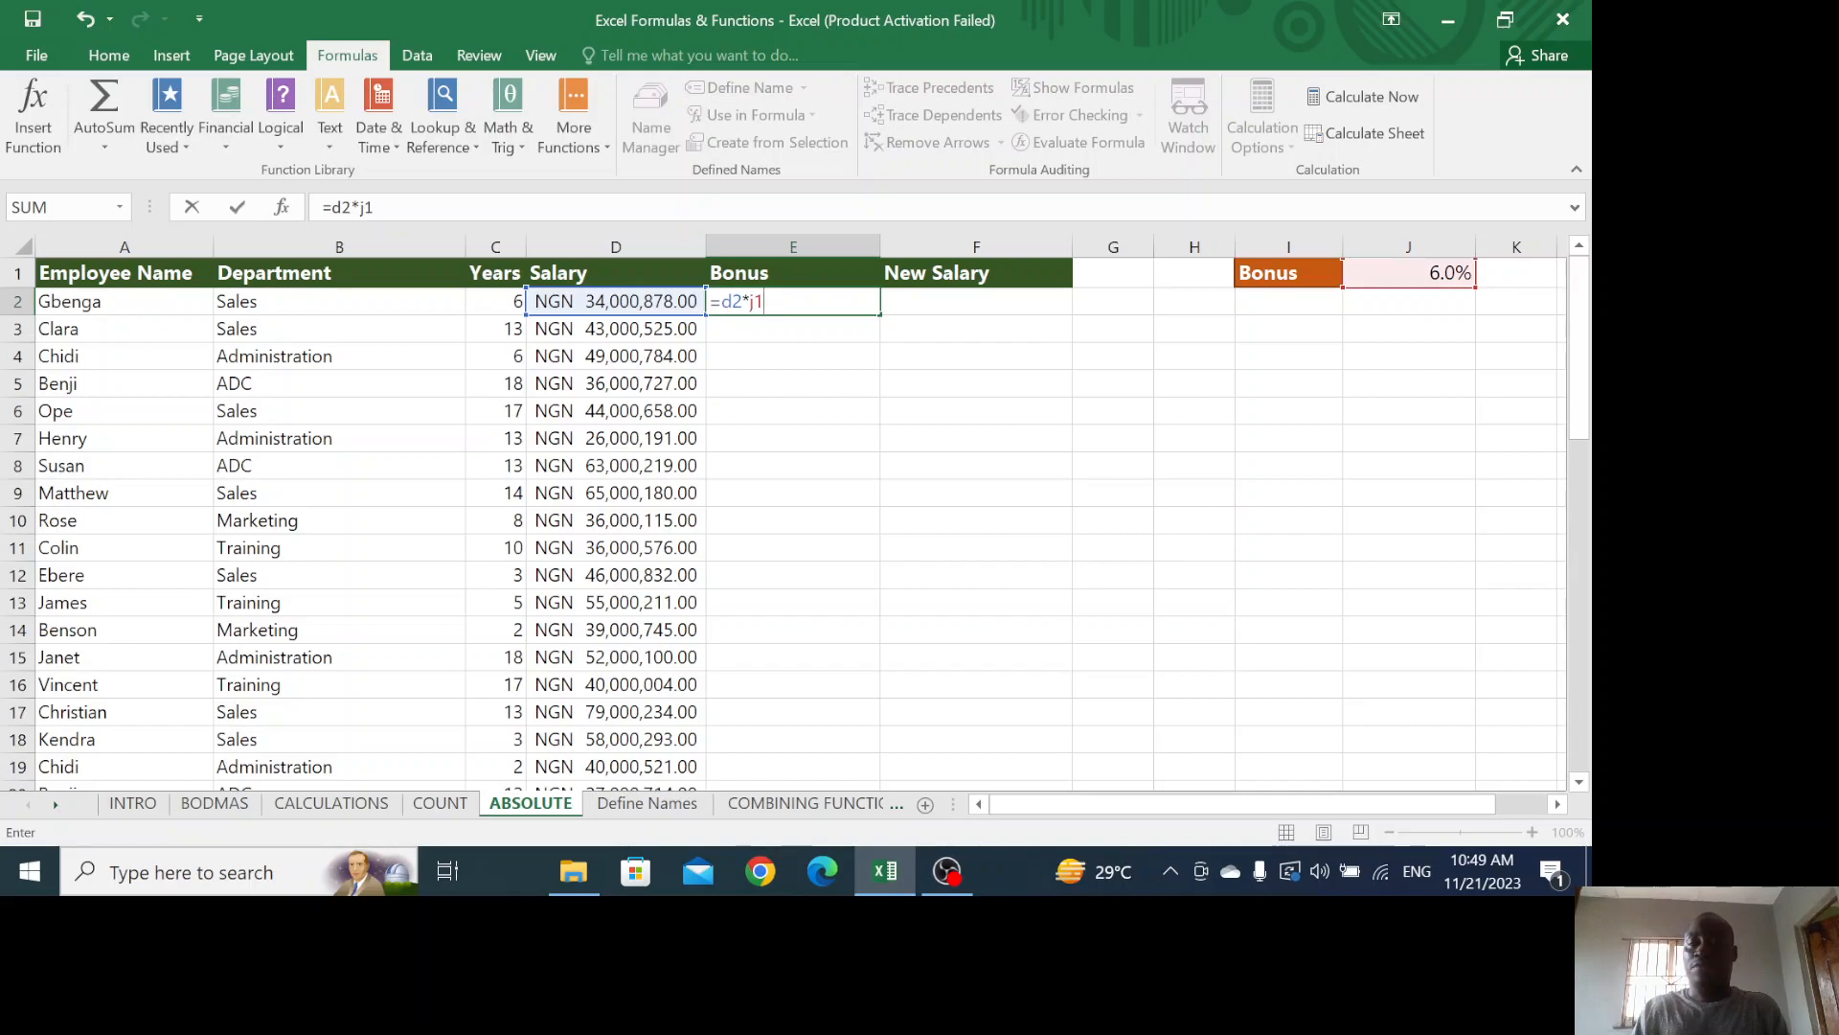
pyautogui.press('Return')
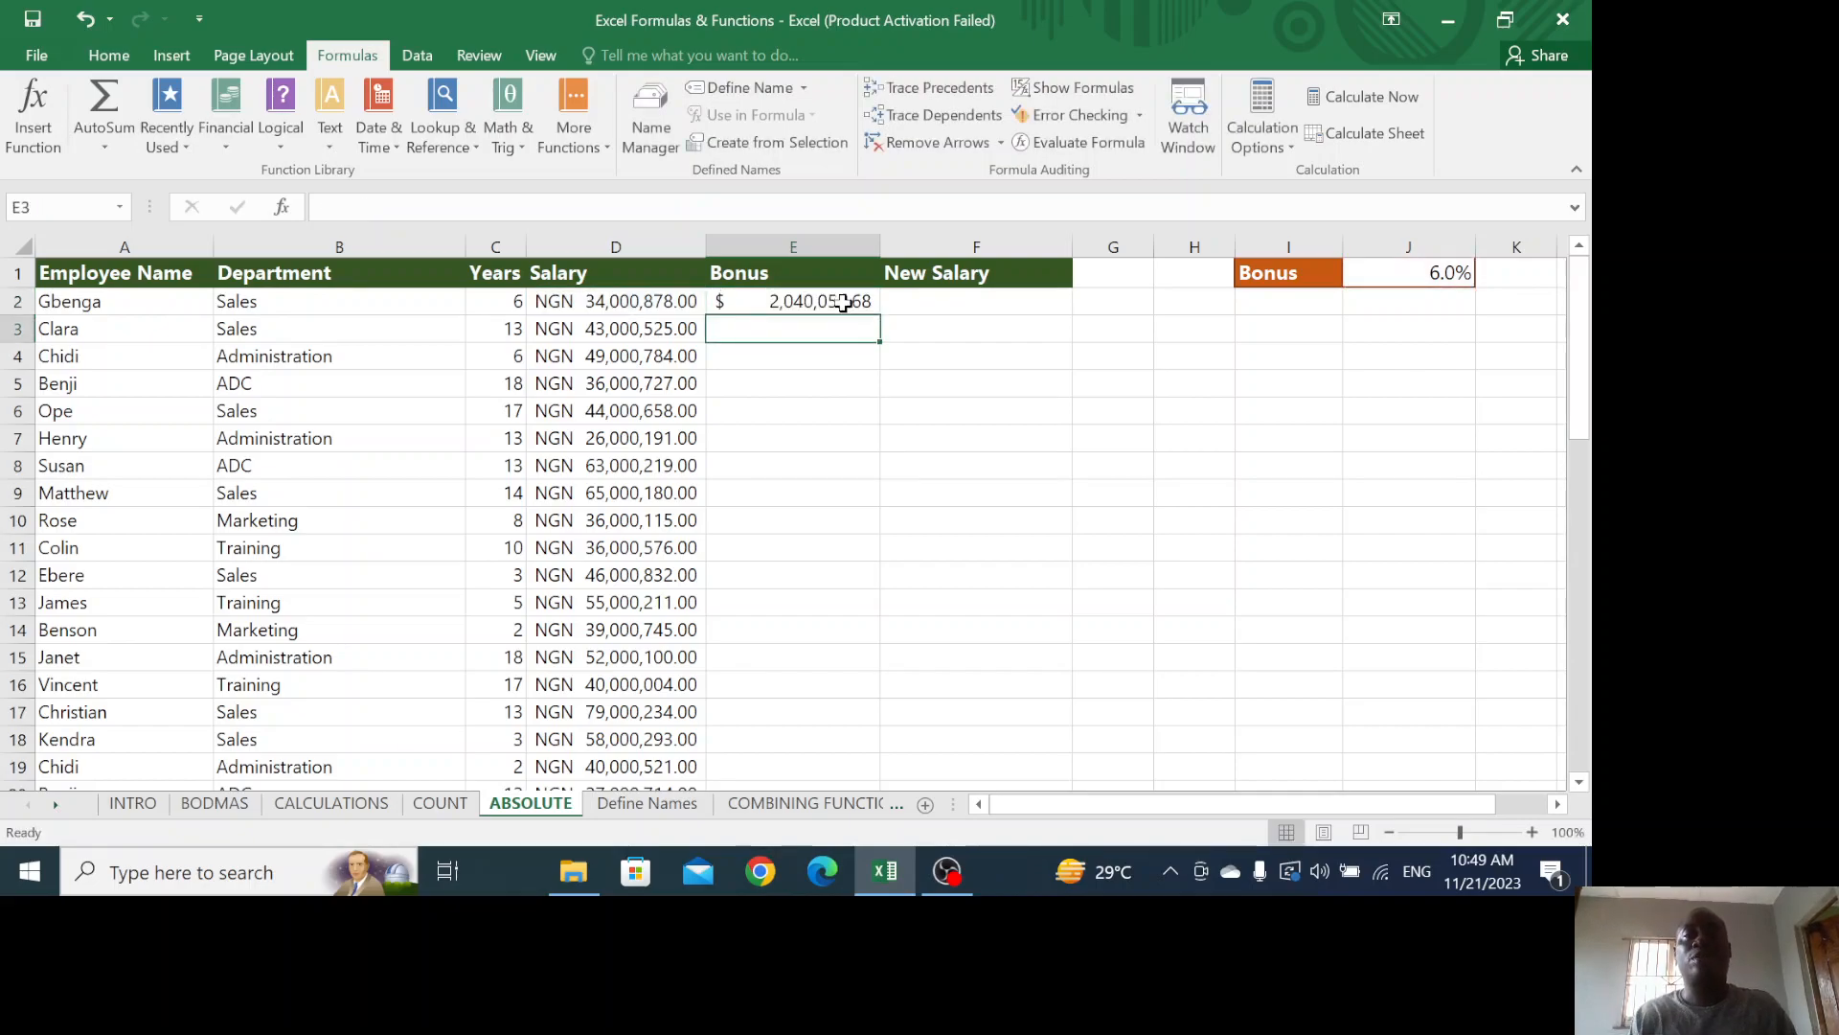
# Try filling the bonus formula from E2 down to E7 with its relative references
pyautogui.click(778, 302)
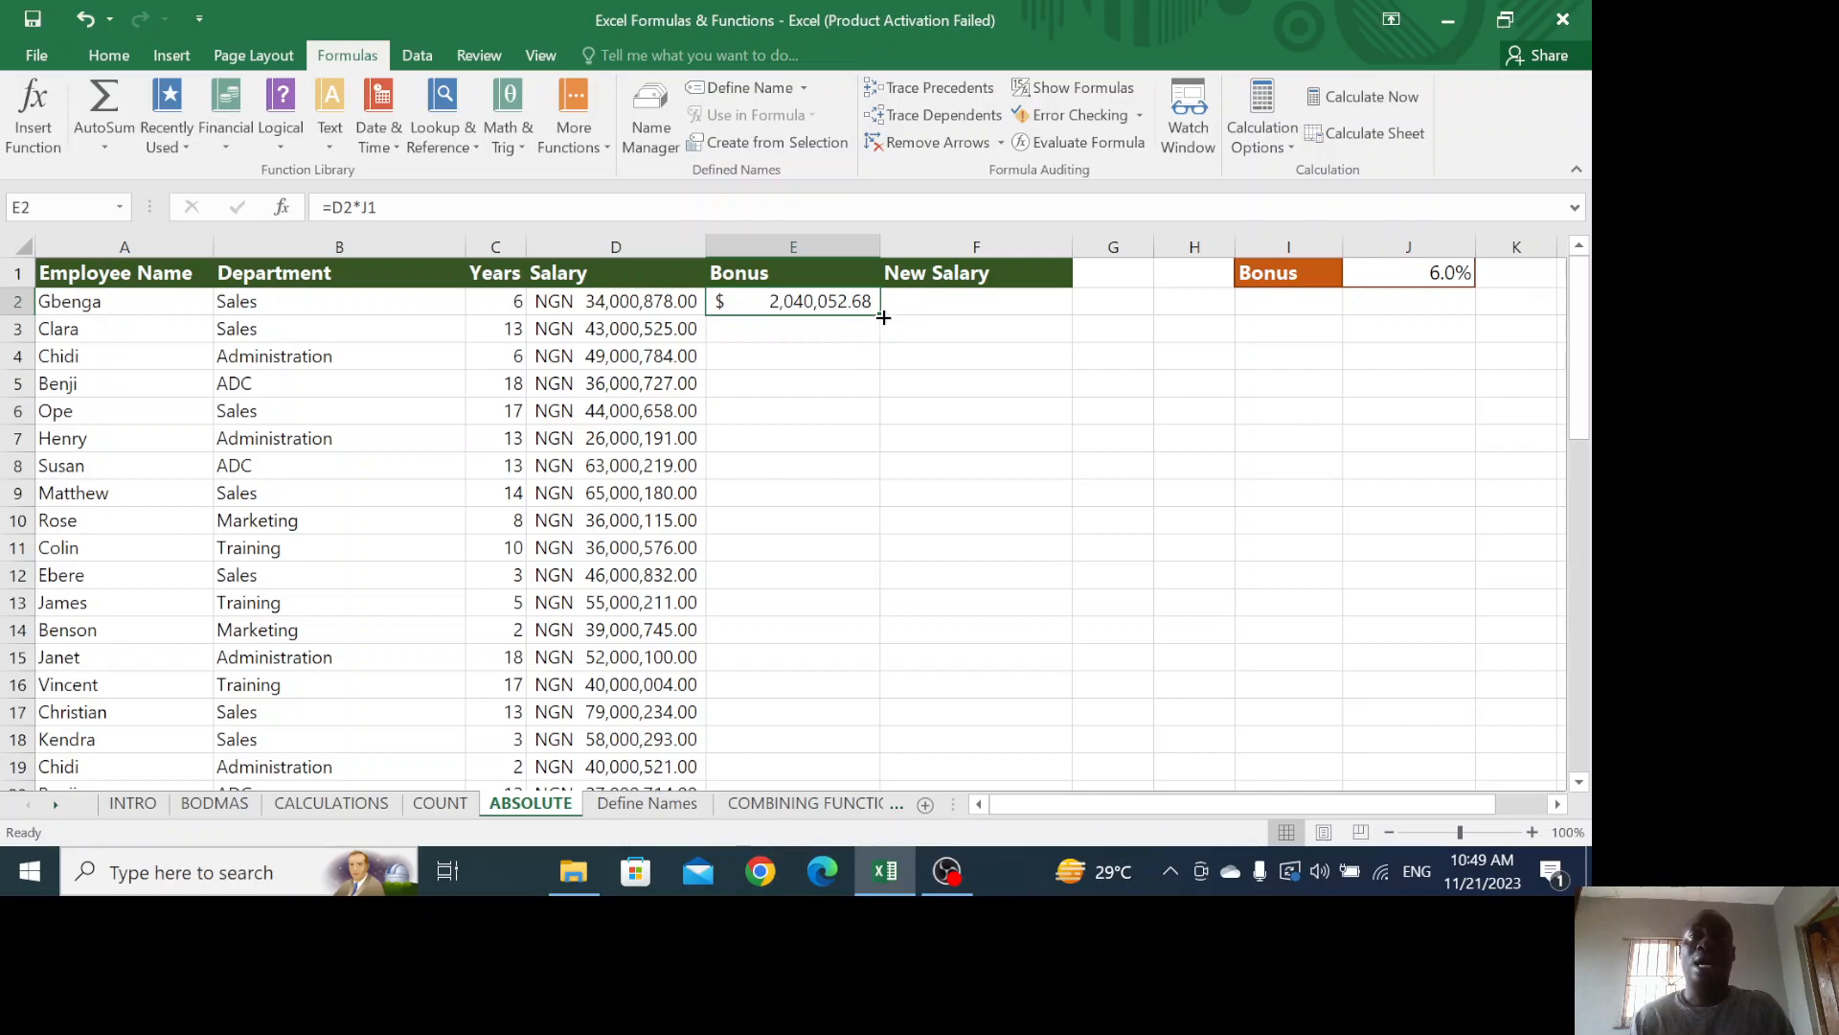
pyautogui.moveTo(882, 316); pyautogui.dragTo(846, 443)
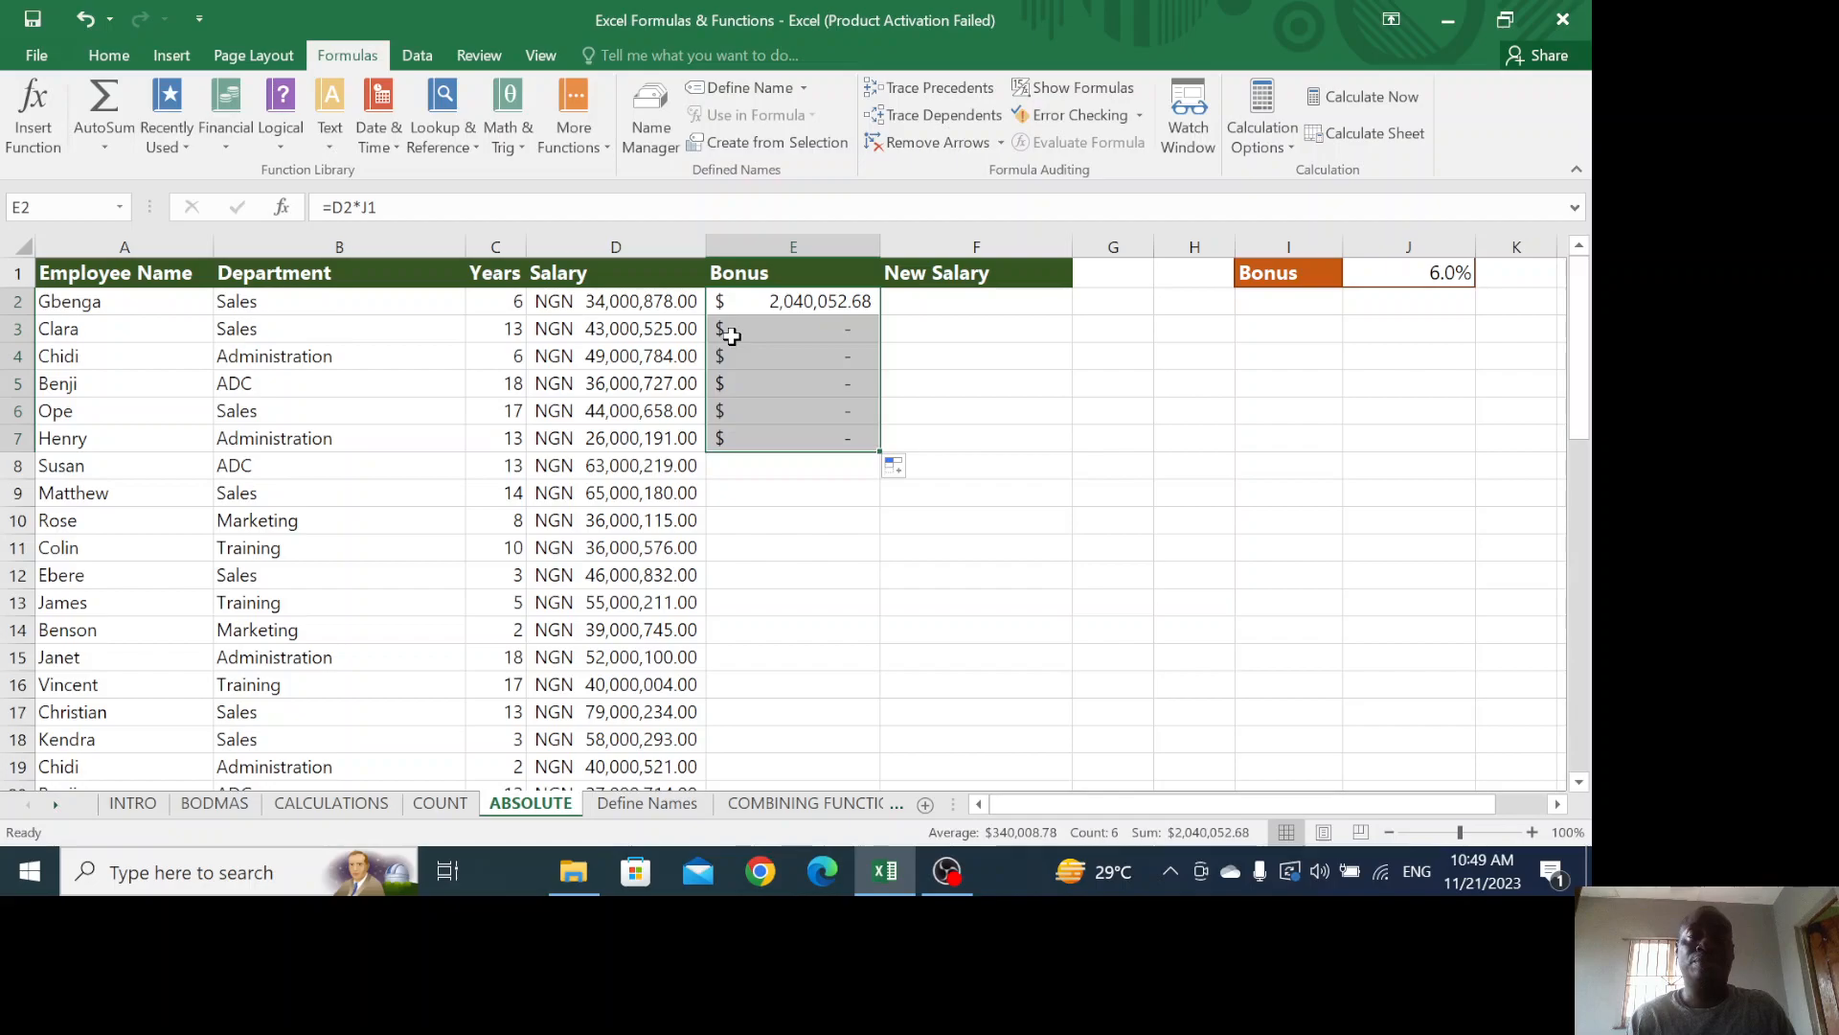
# Clear the copied bonus formulas from E3 to E7, keeping only the formula in E2
pyautogui.moveTo(732, 335); pyautogui.dragTo(737, 437)
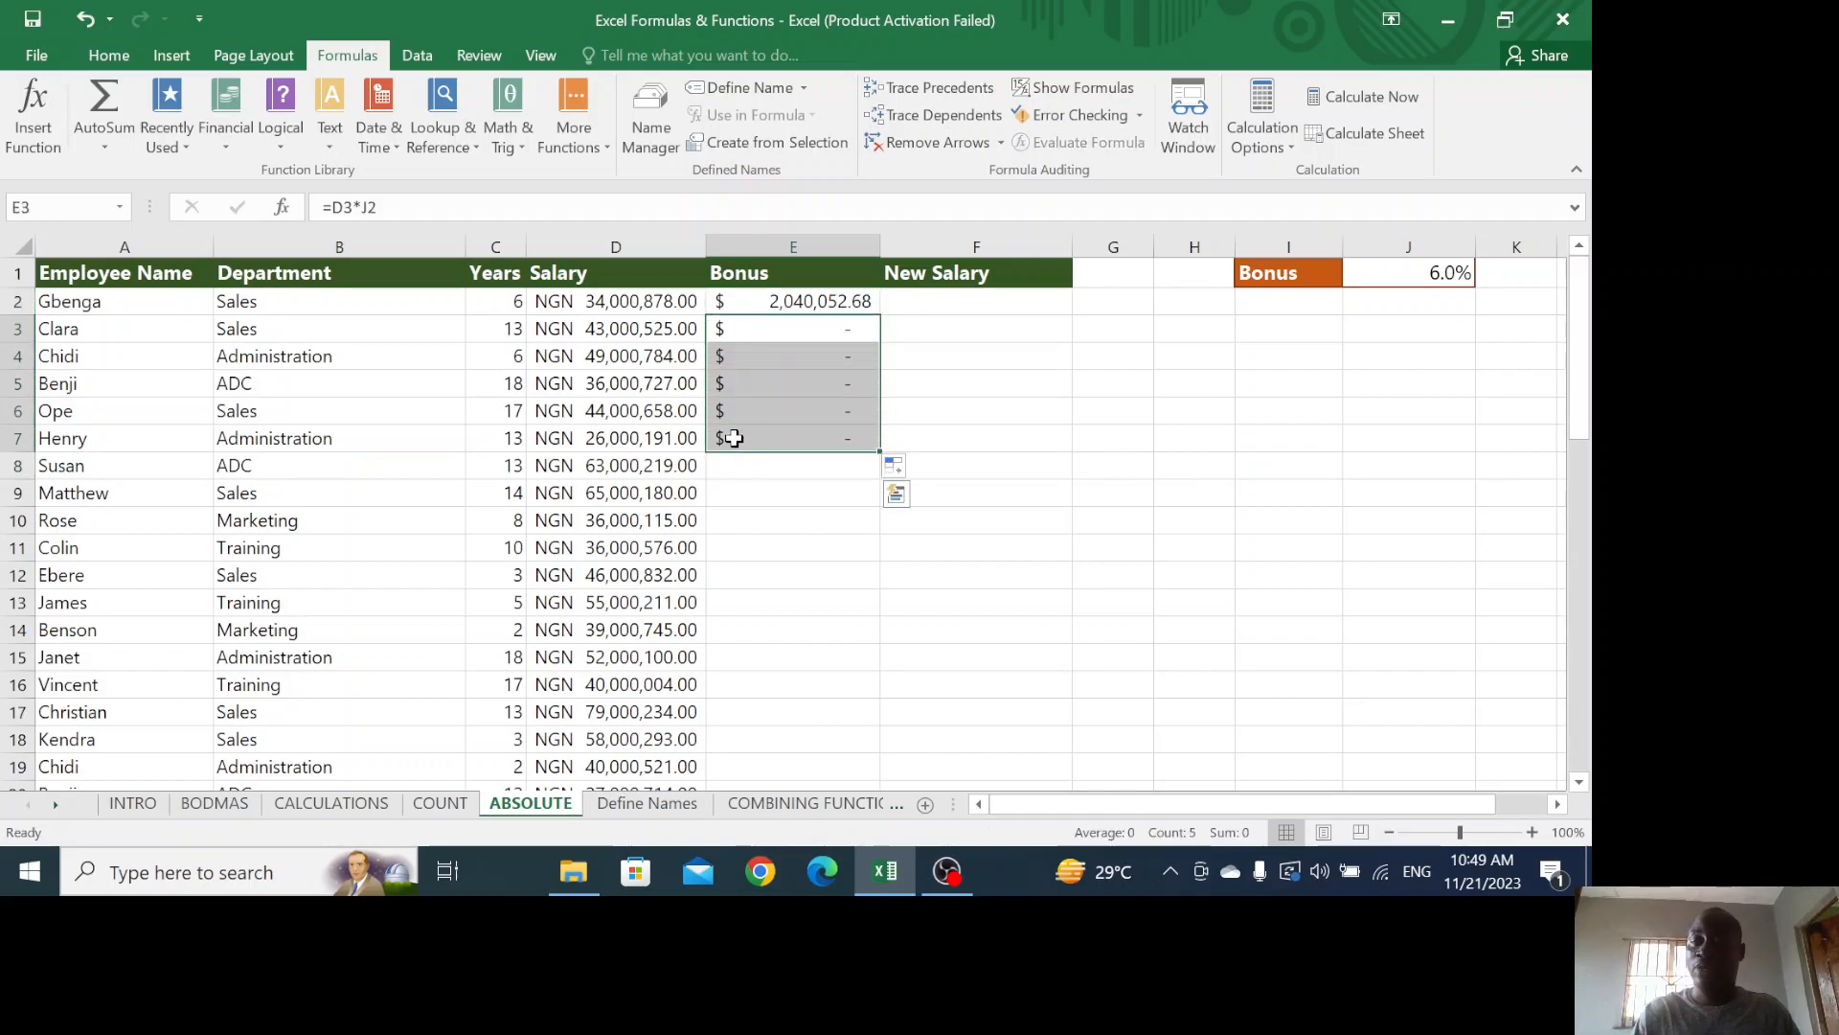
pyautogui.press('BackSpace')
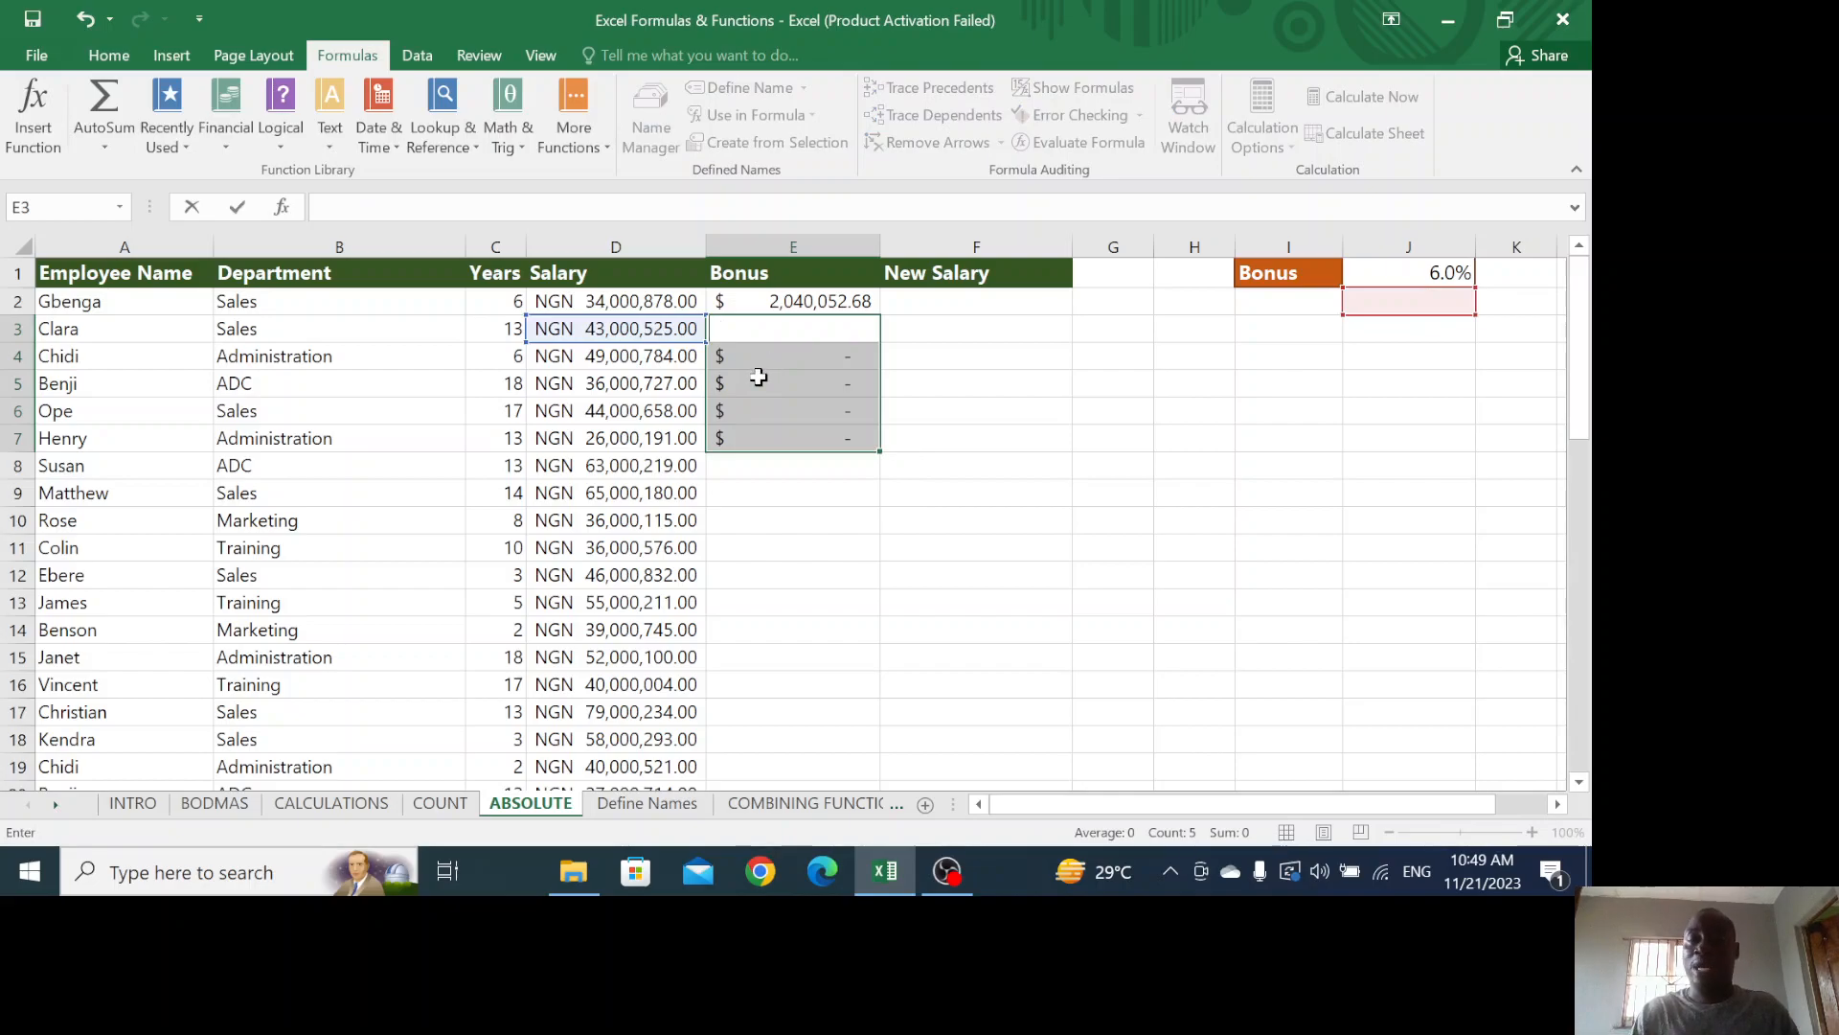
pyautogui.click(754, 433)
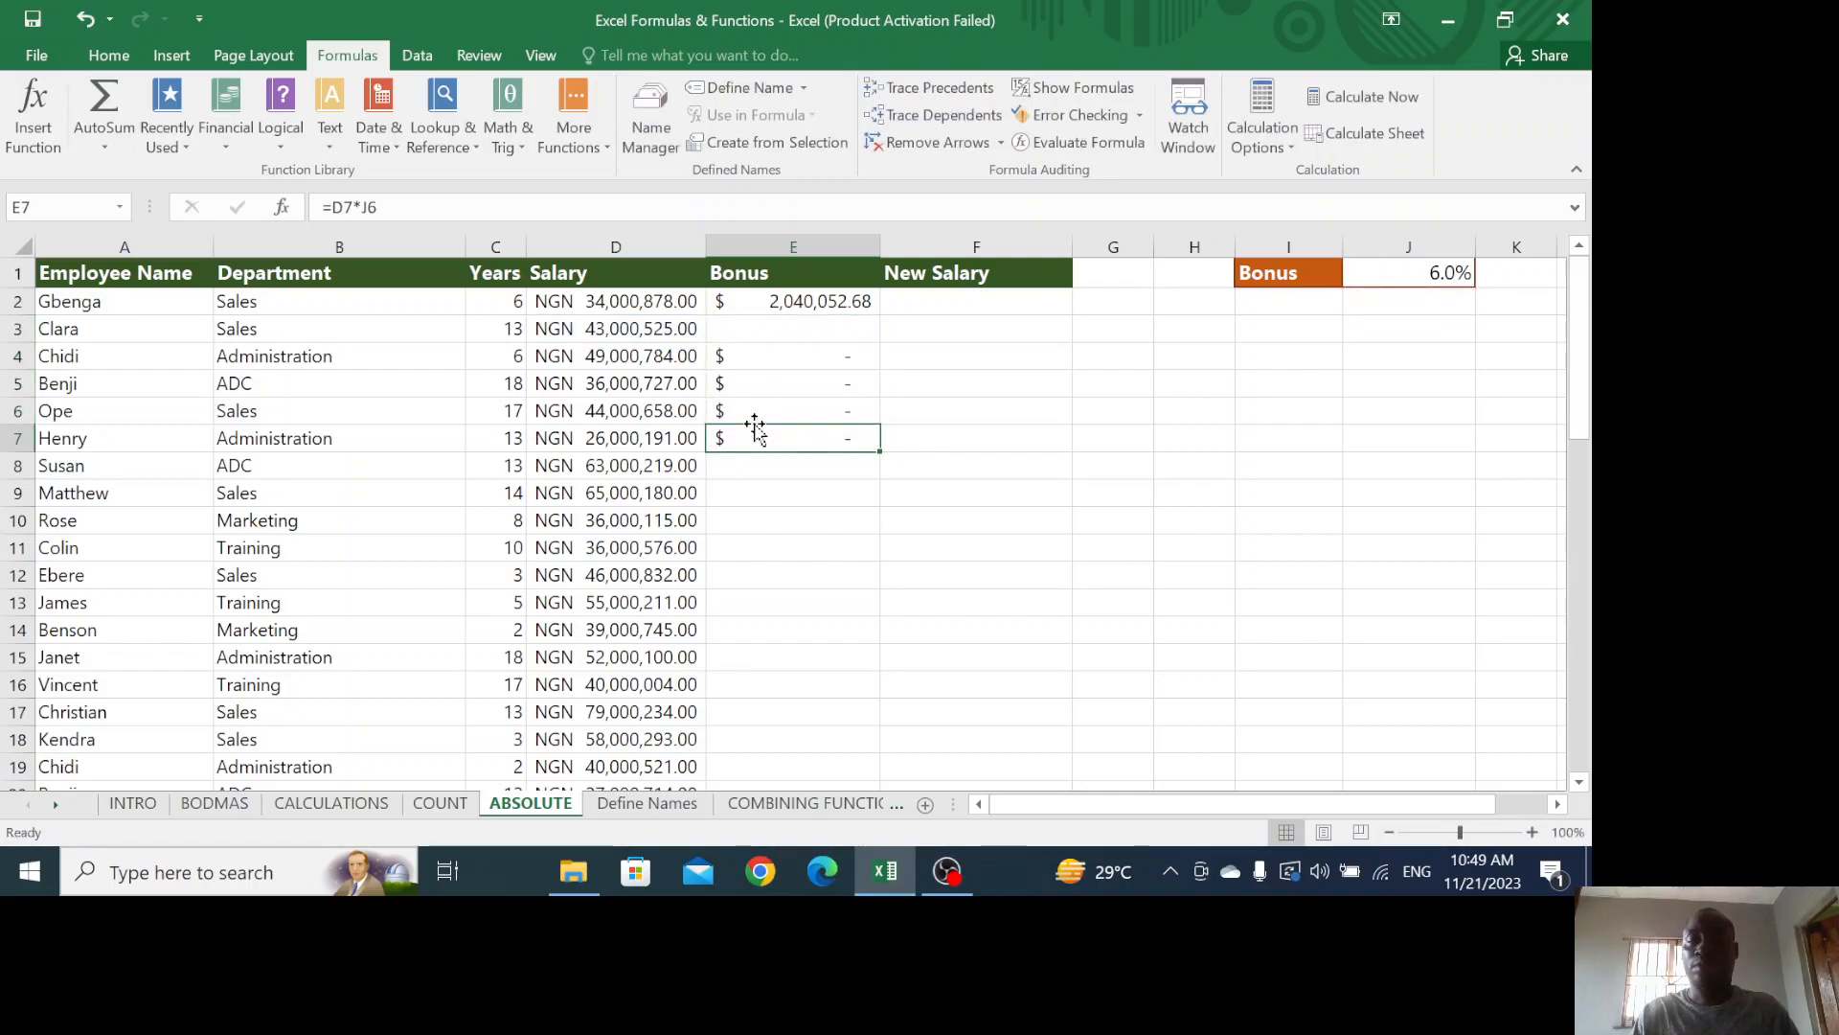
pyautogui.press('Delete')
pyautogui.click(760, 411)
pyautogui.press('Delete')
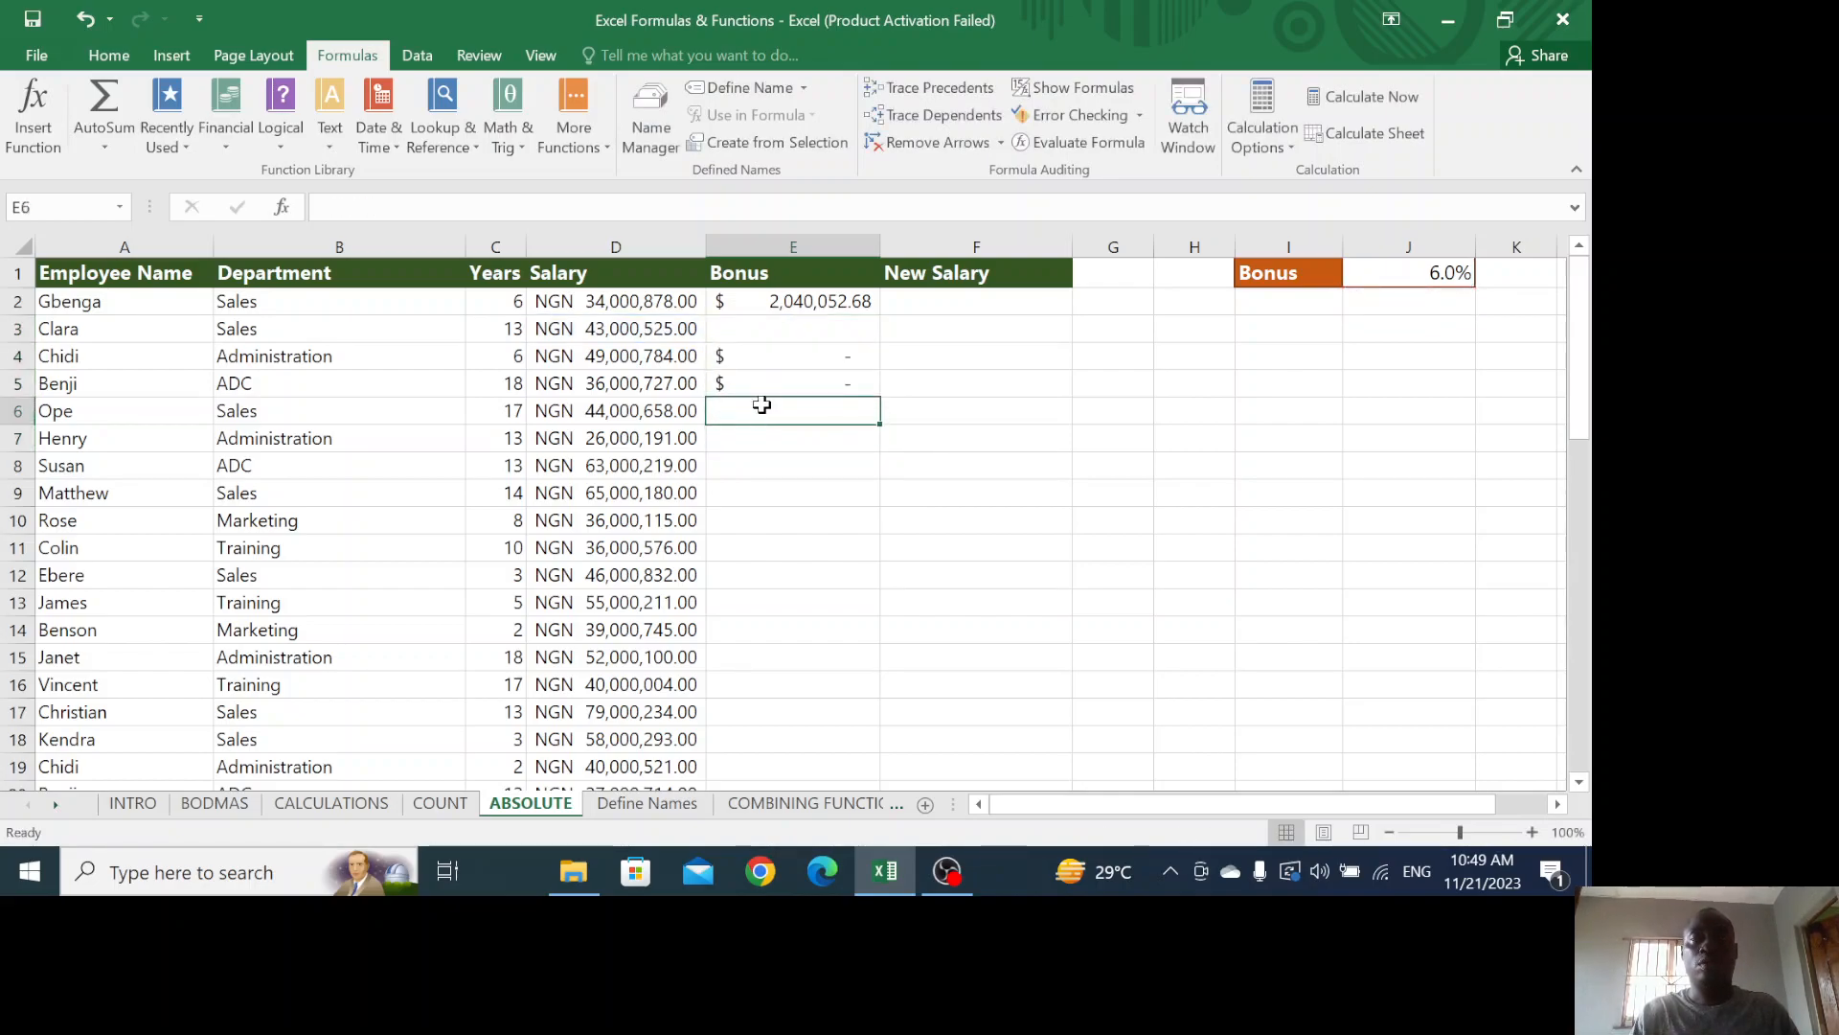
pyautogui.click(759, 382)
pyautogui.press('Delete')
pyautogui.click(763, 355)
pyautogui.press('Delete')
pyautogui.click(757, 329)
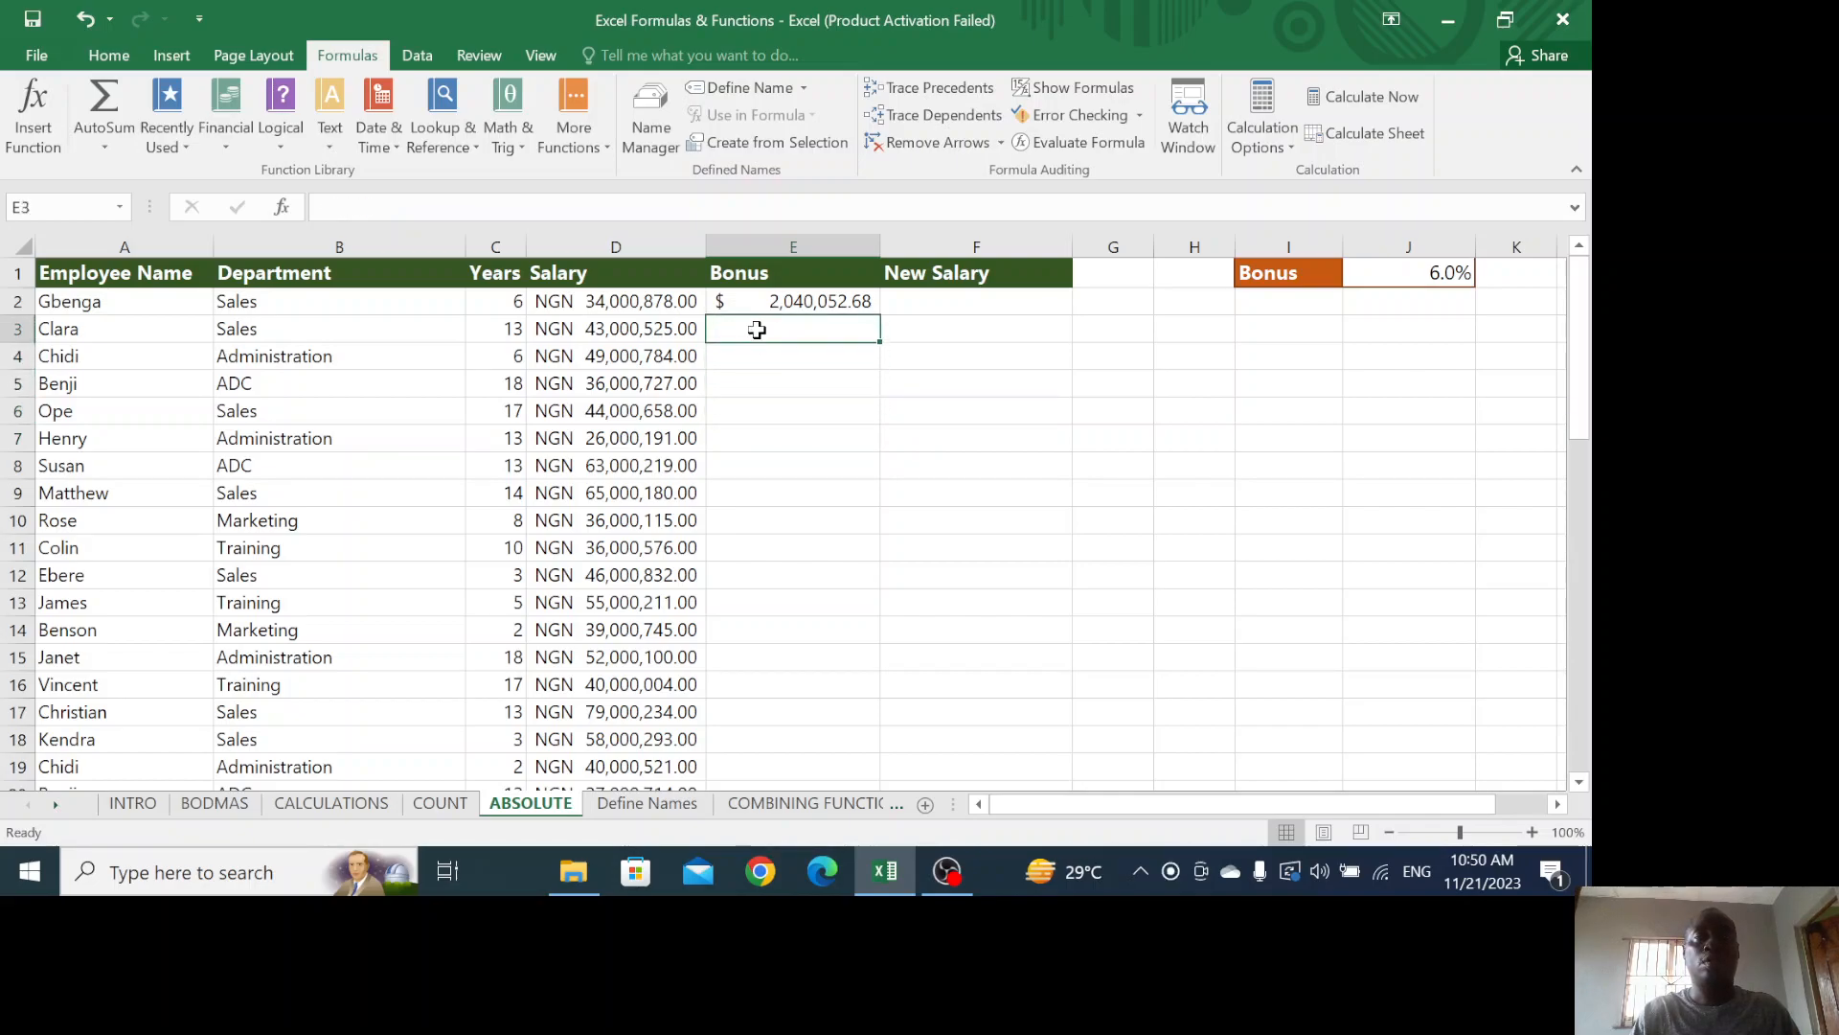
# Fill the bonus formula from E2 down to E4 and compare the formulas in E2 and E3
pyautogui.click(824, 302)
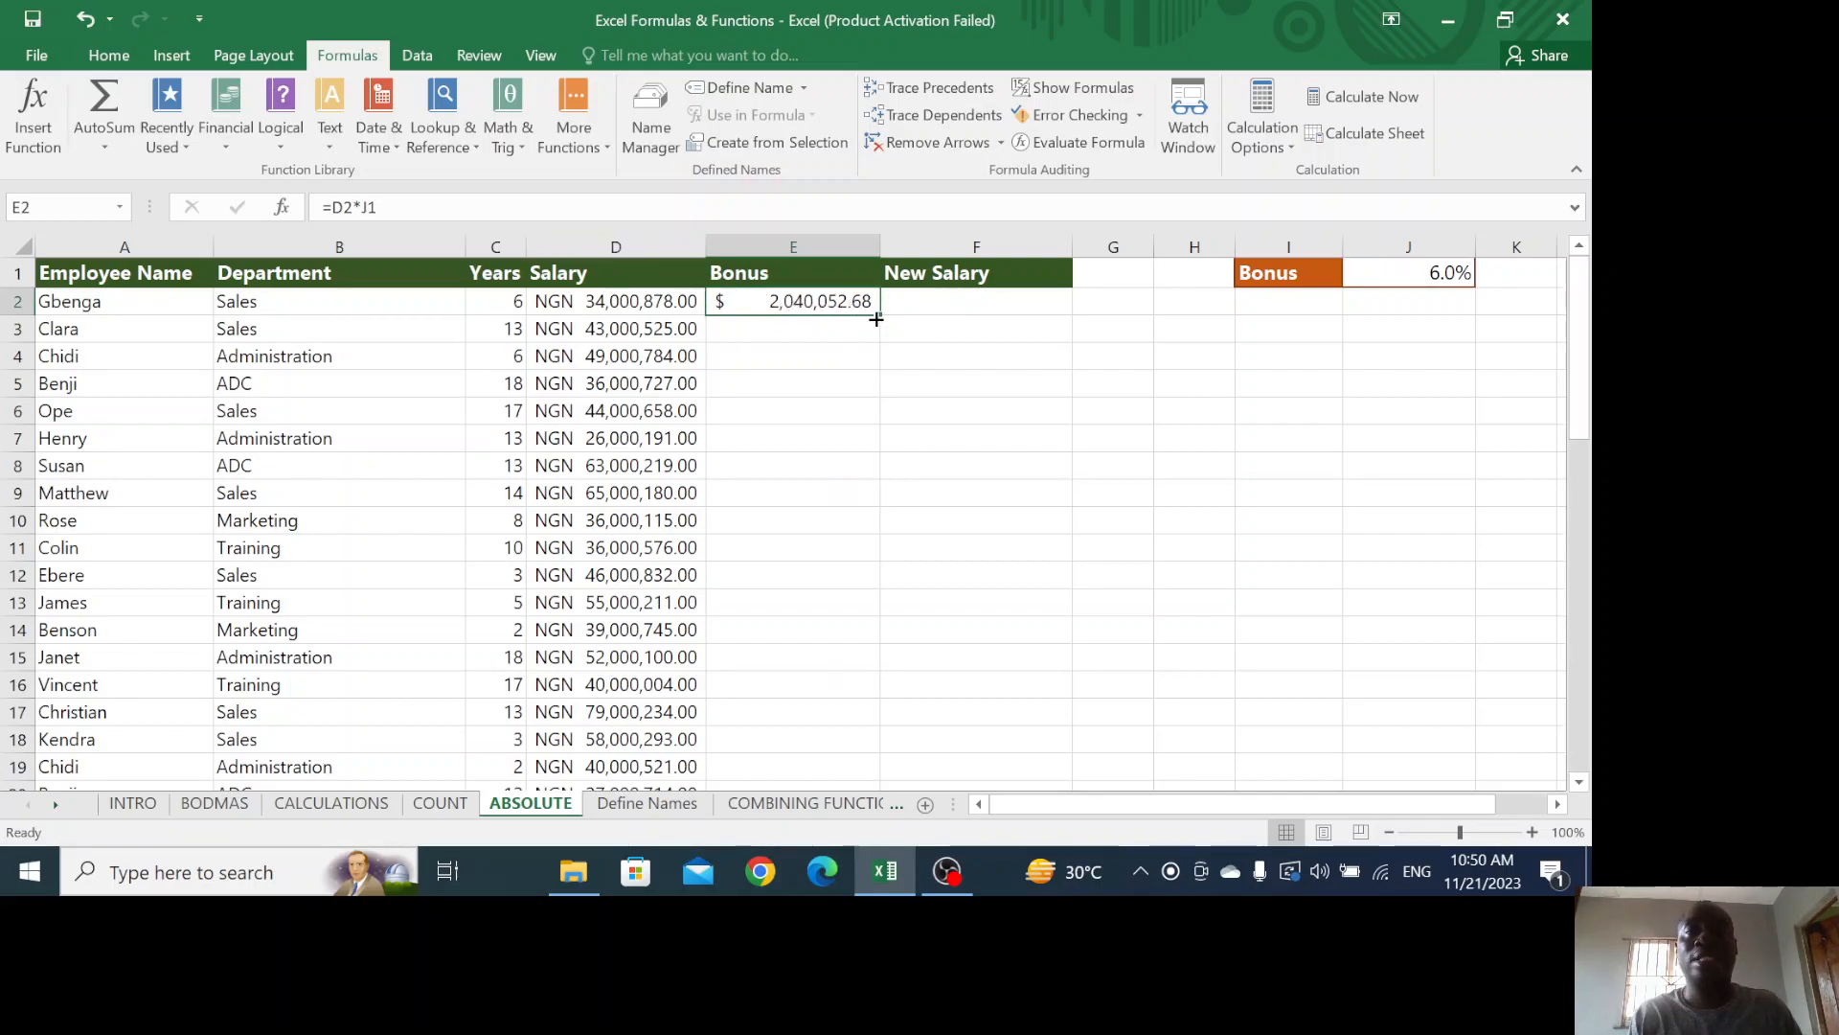
pyautogui.moveTo(876, 318); pyautogui.dragTo(875, 369)
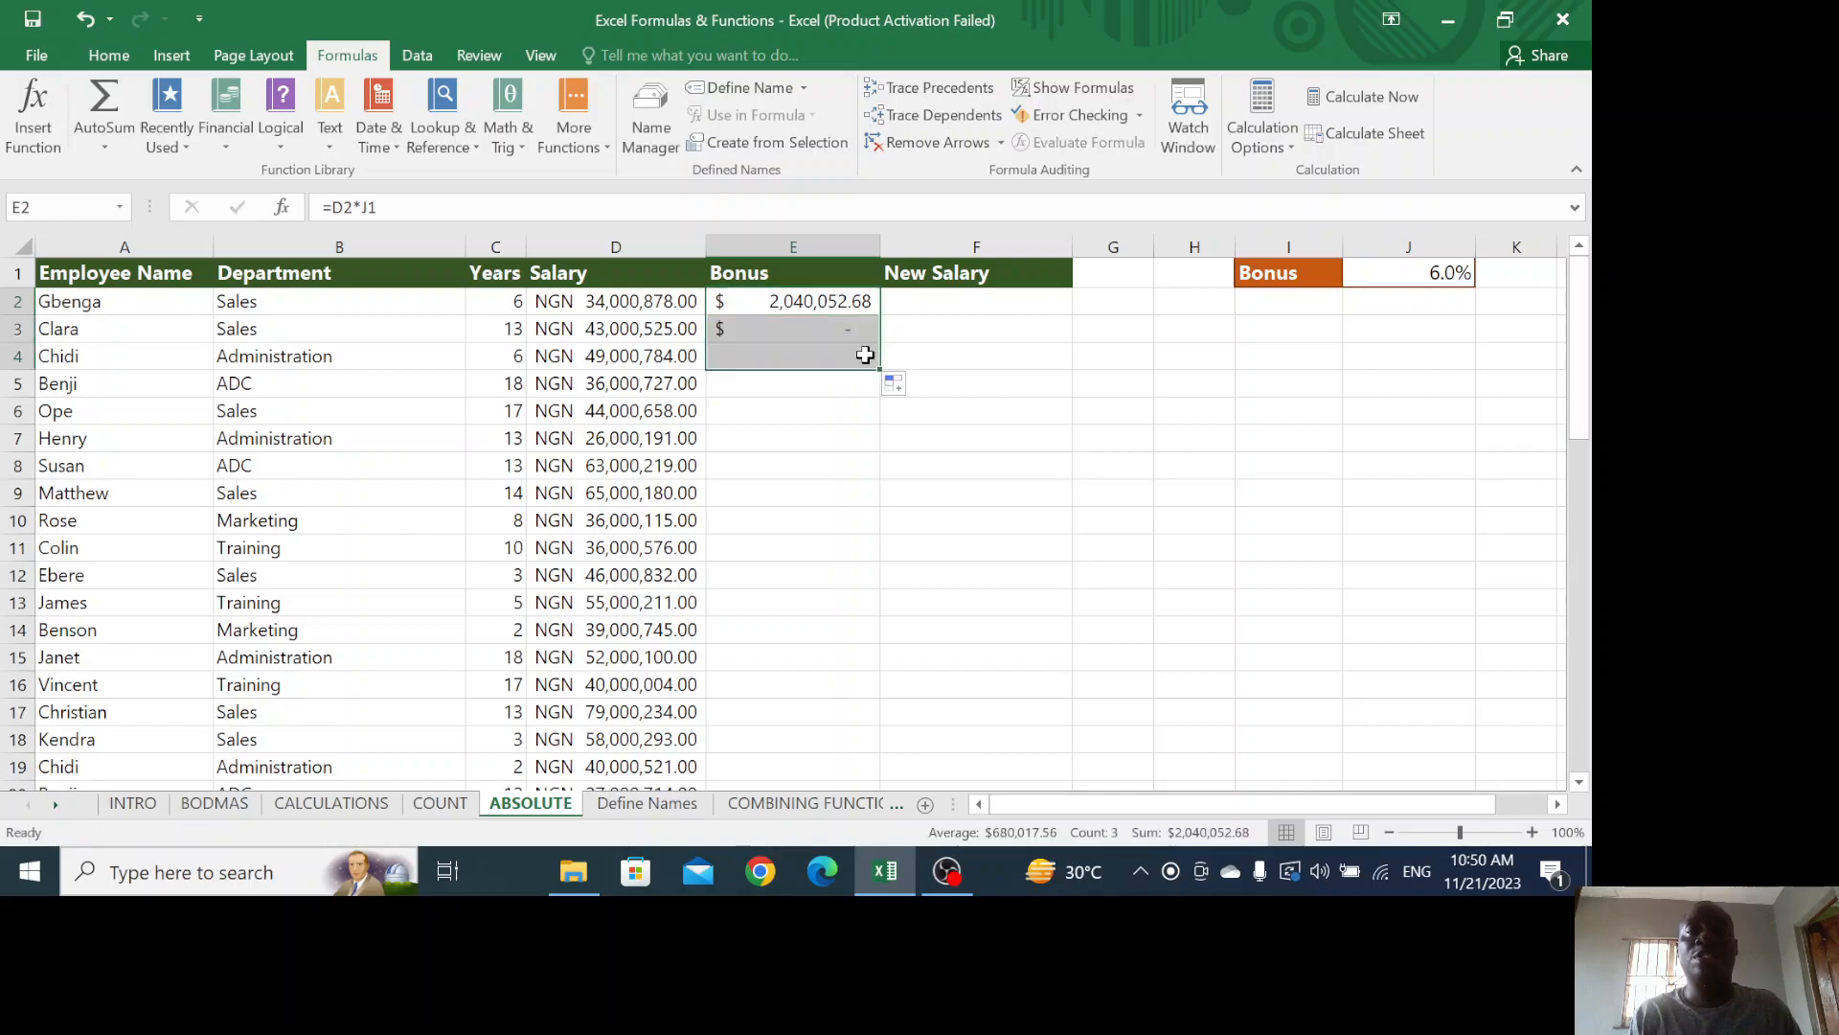
pyautogui.click(809, 305)
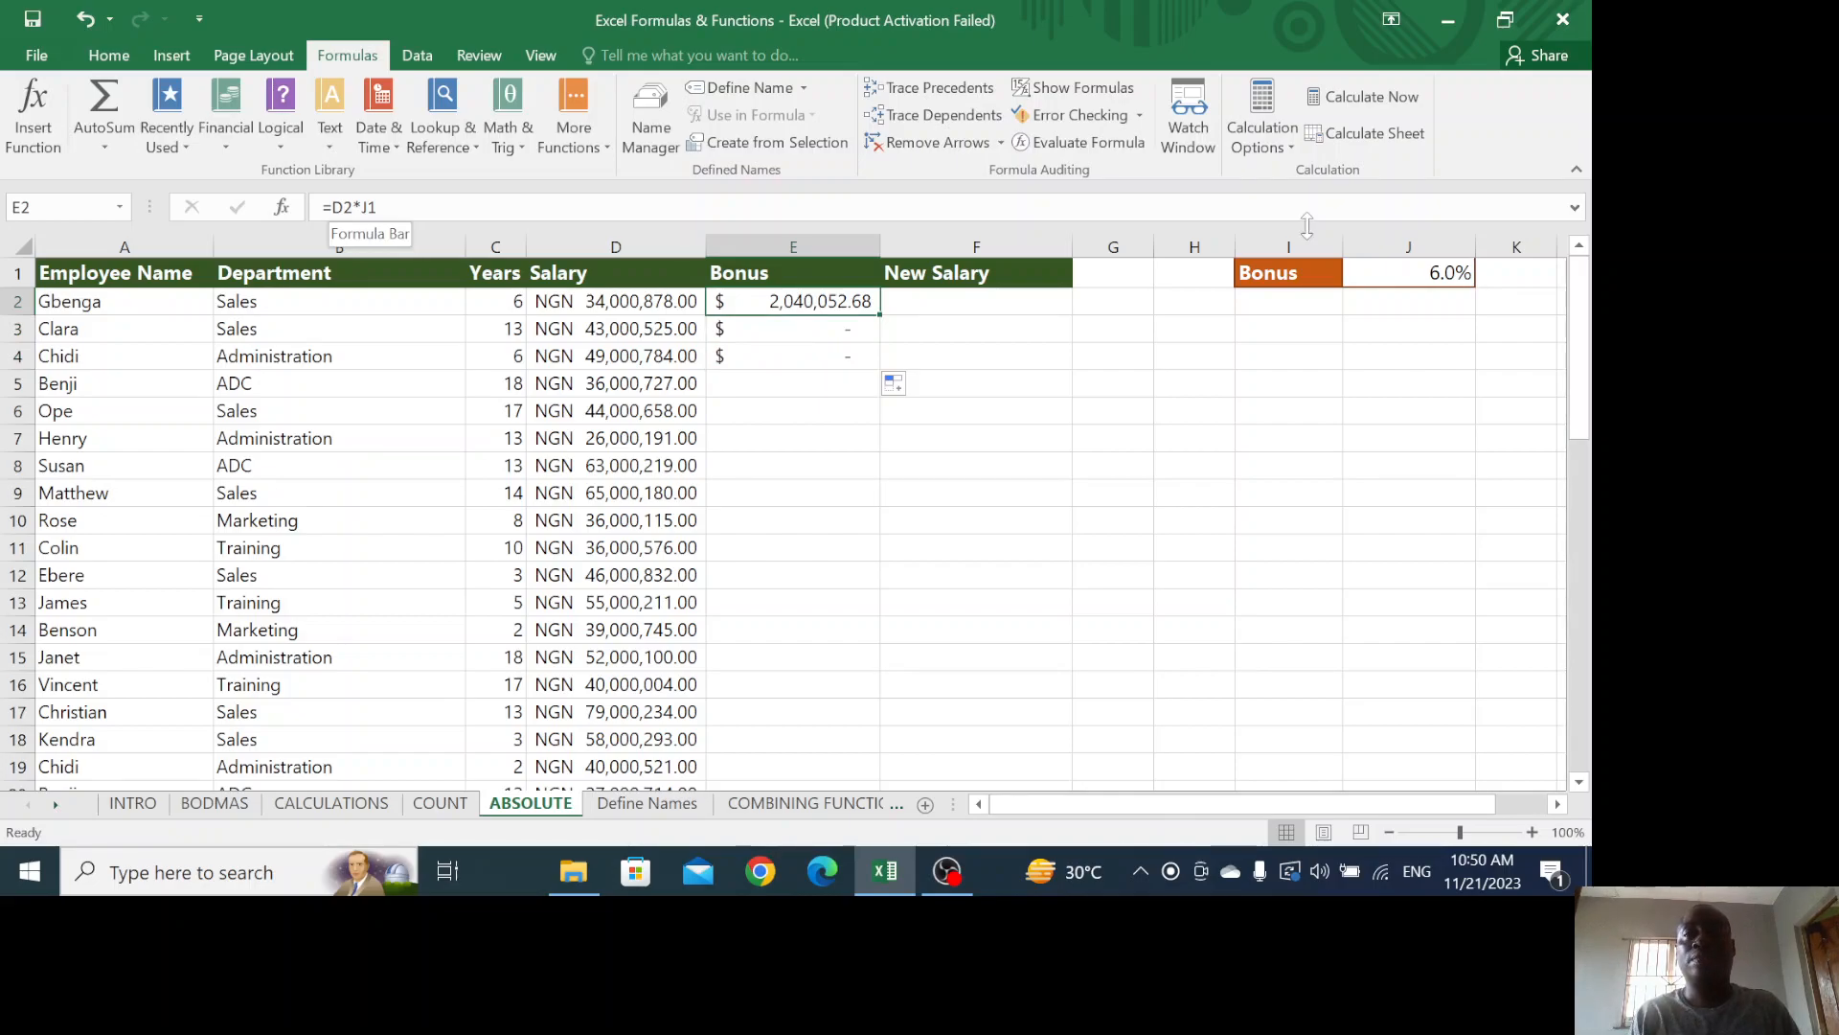
pyautogui.click(767, 328)
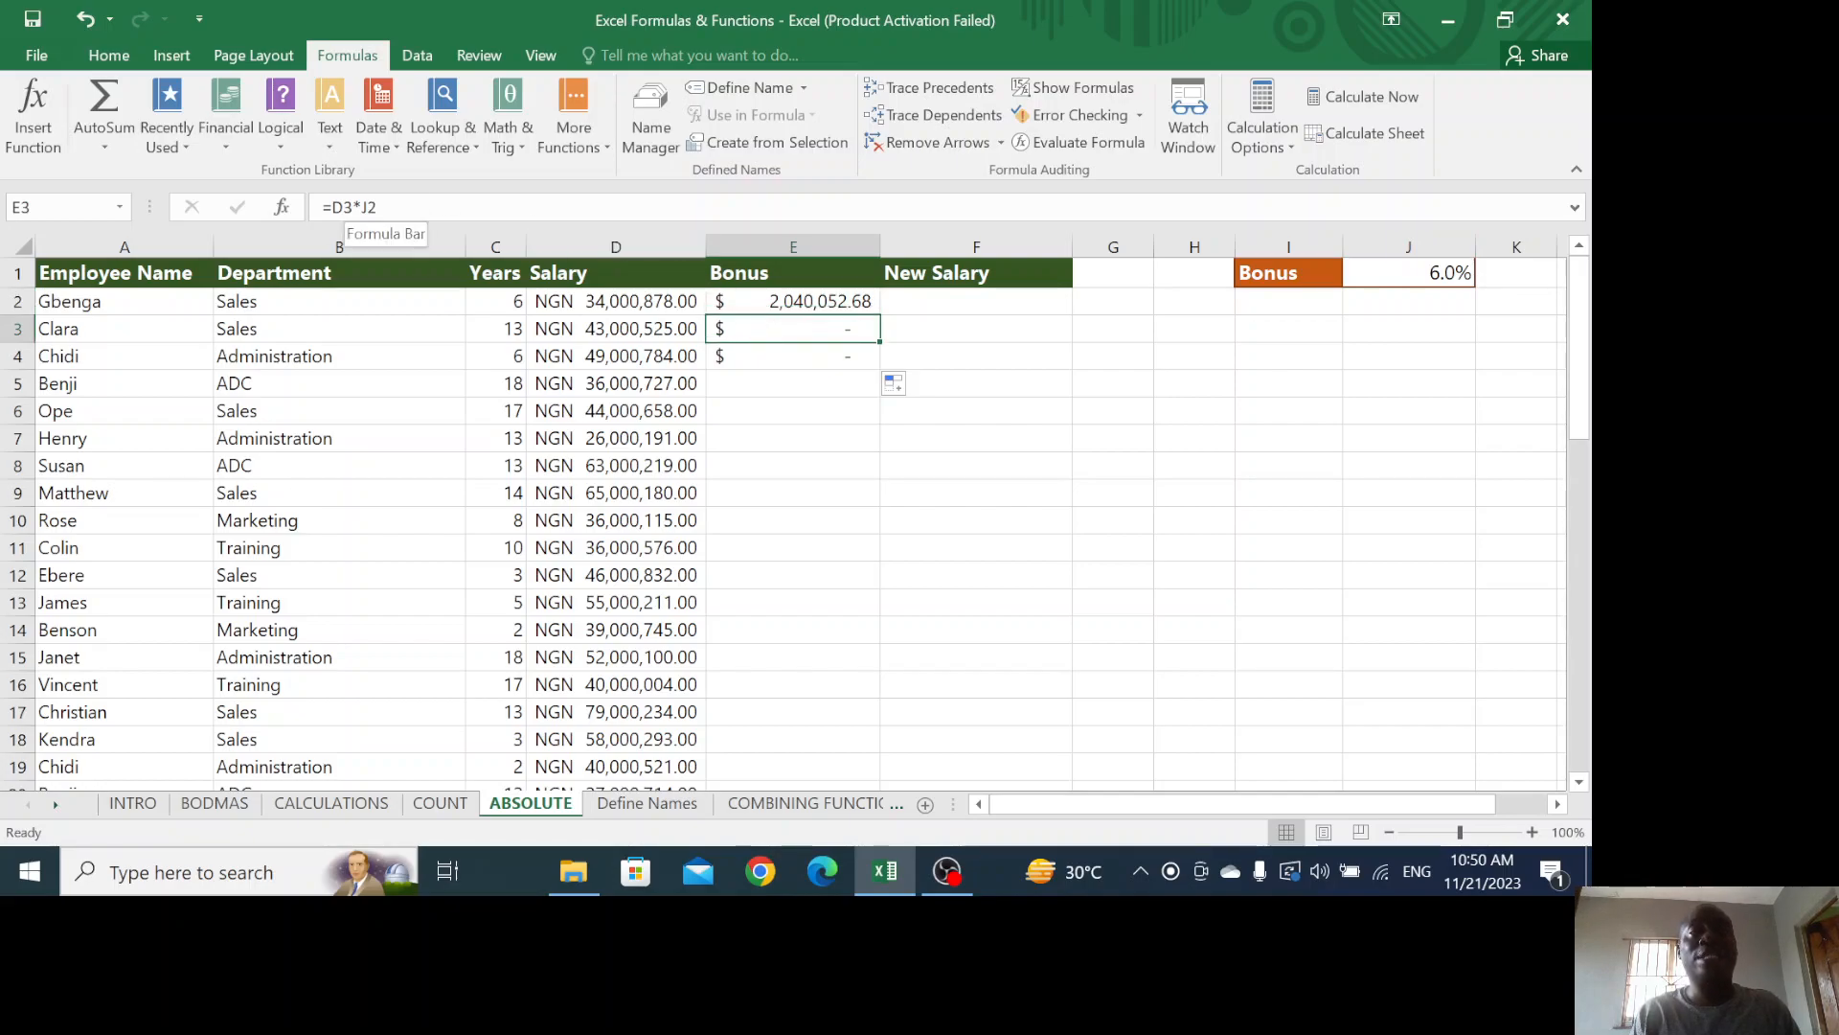
# Examine which cells the E3 and E4 formulas refer to, checking J2 and J3 below the bonus rate
pyautogui.click(1436, 299)
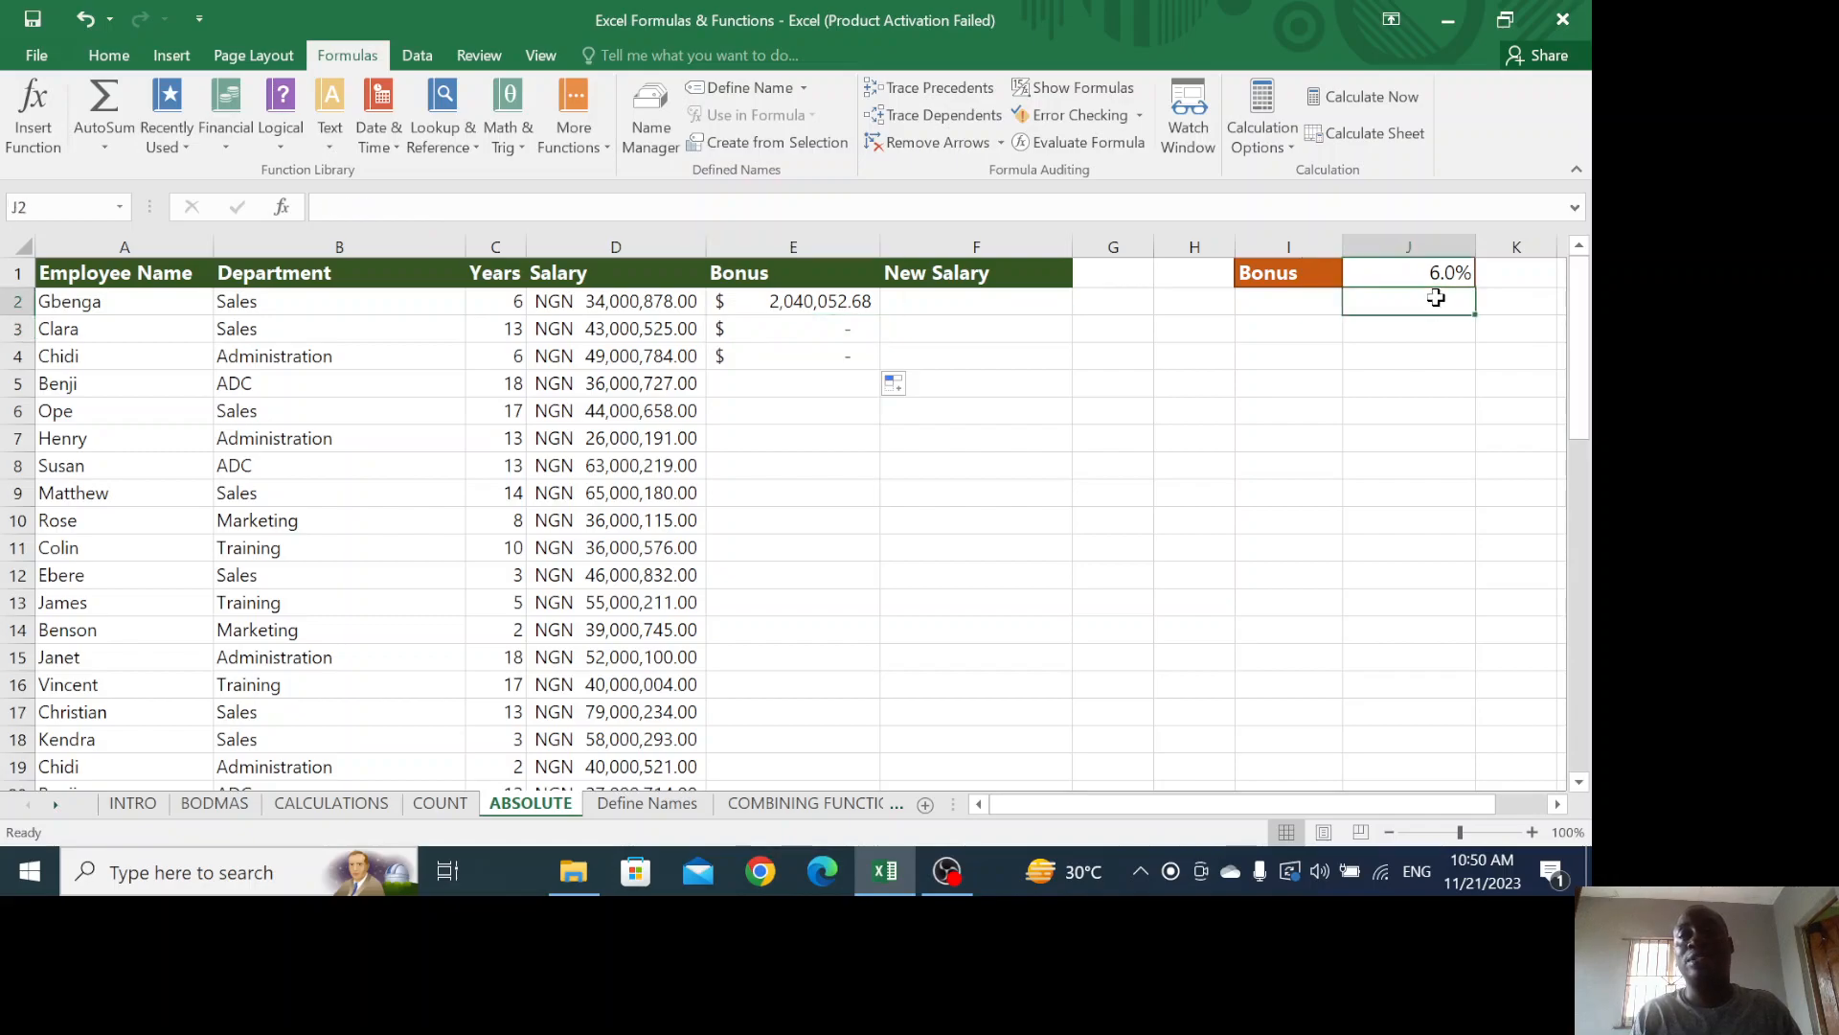
pyautogui.click(821, 329)
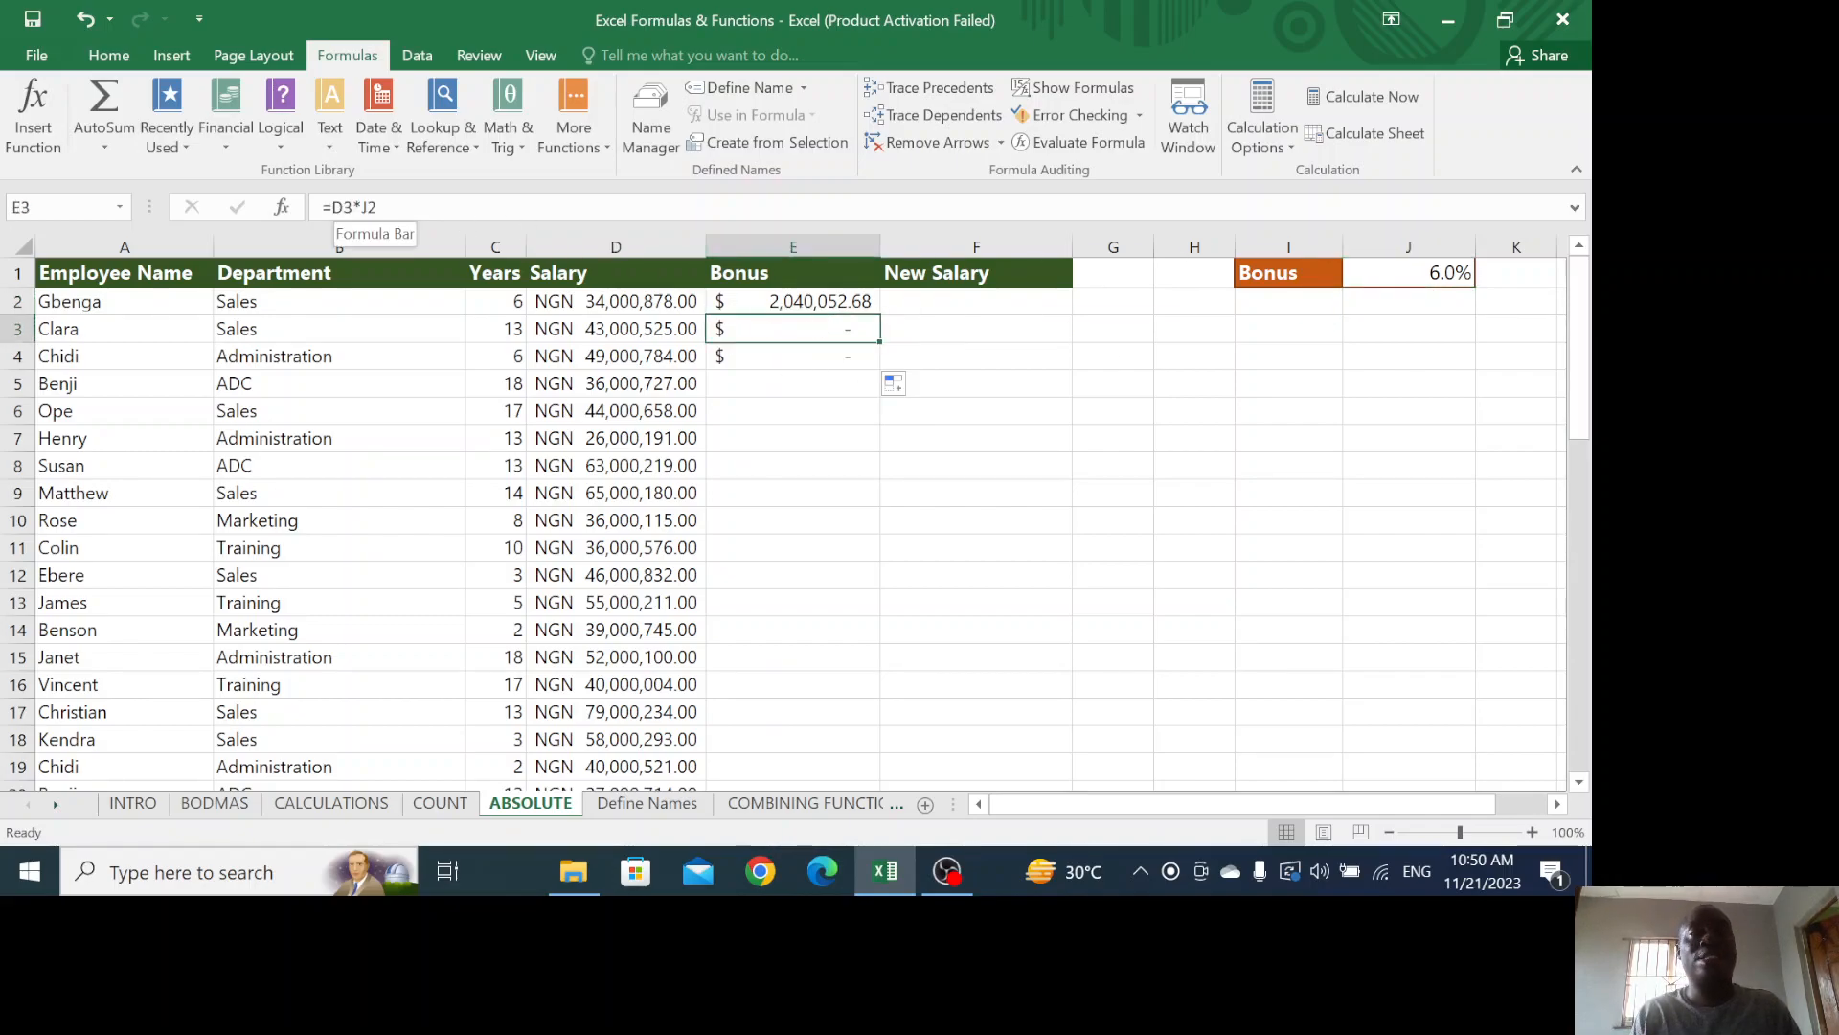
pyautogui.click(1406, 300)
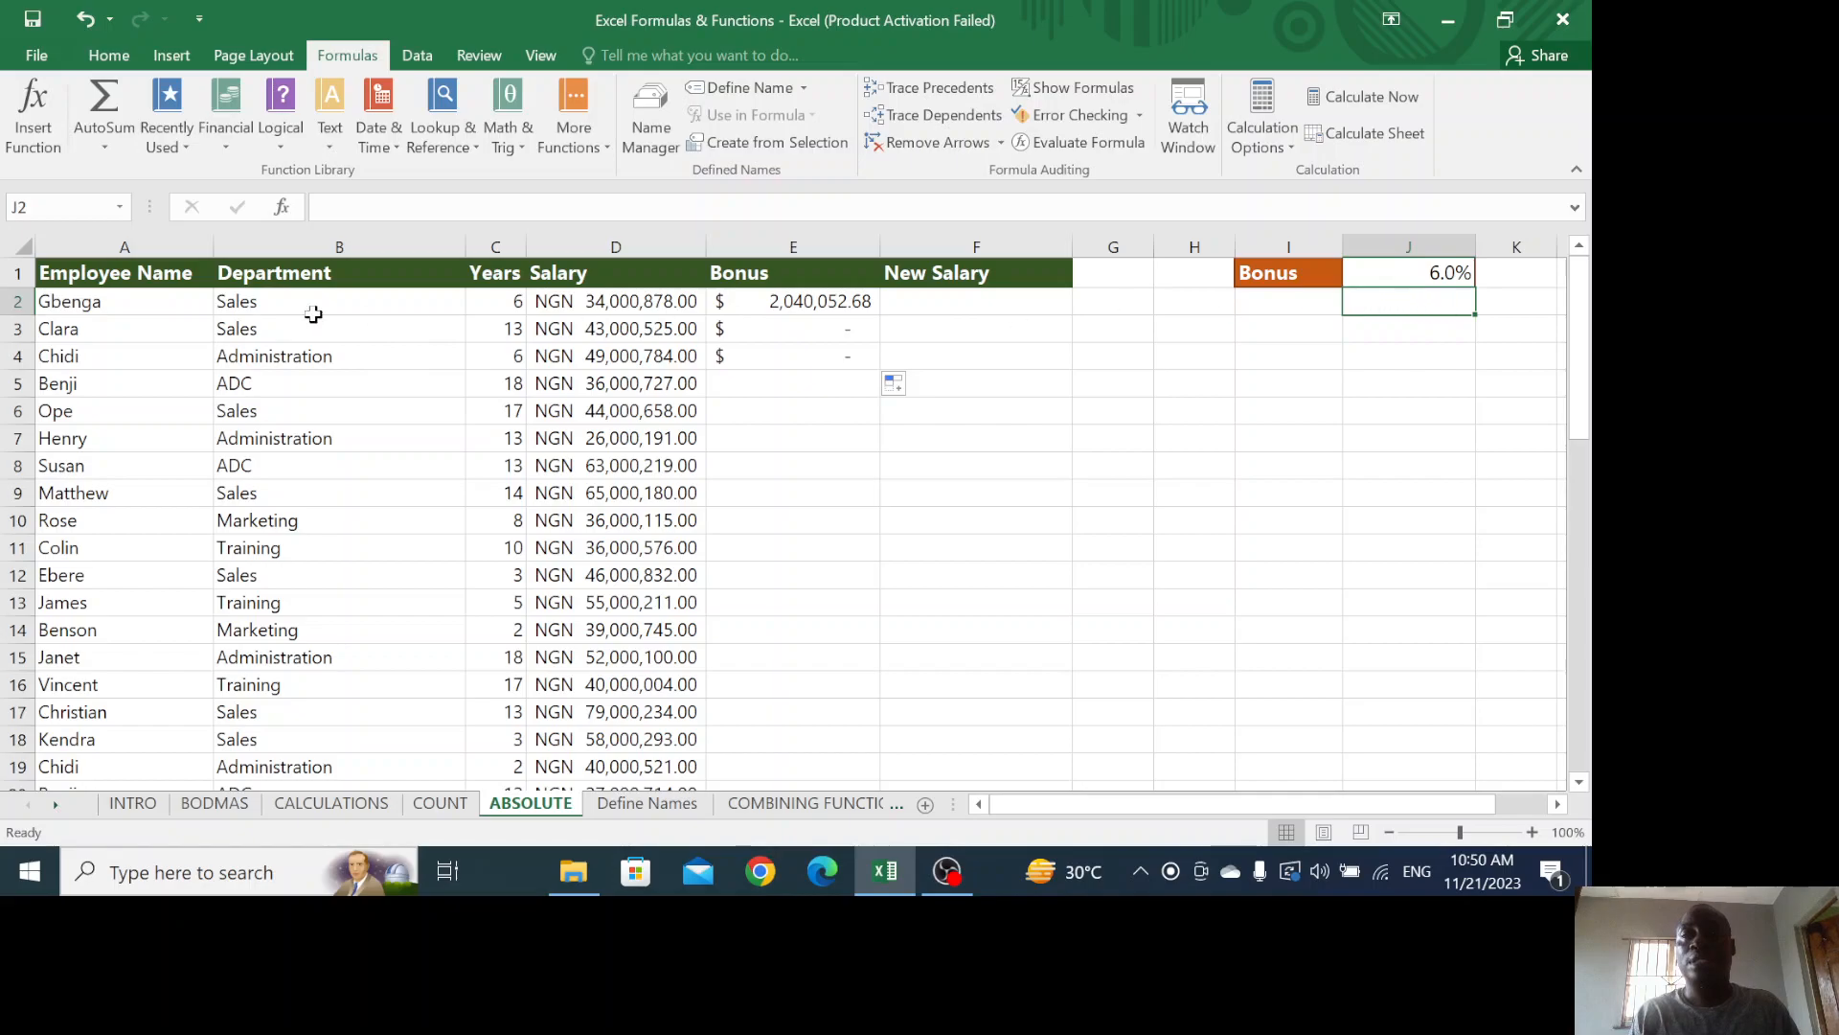
pyautogui.click(10, 305)
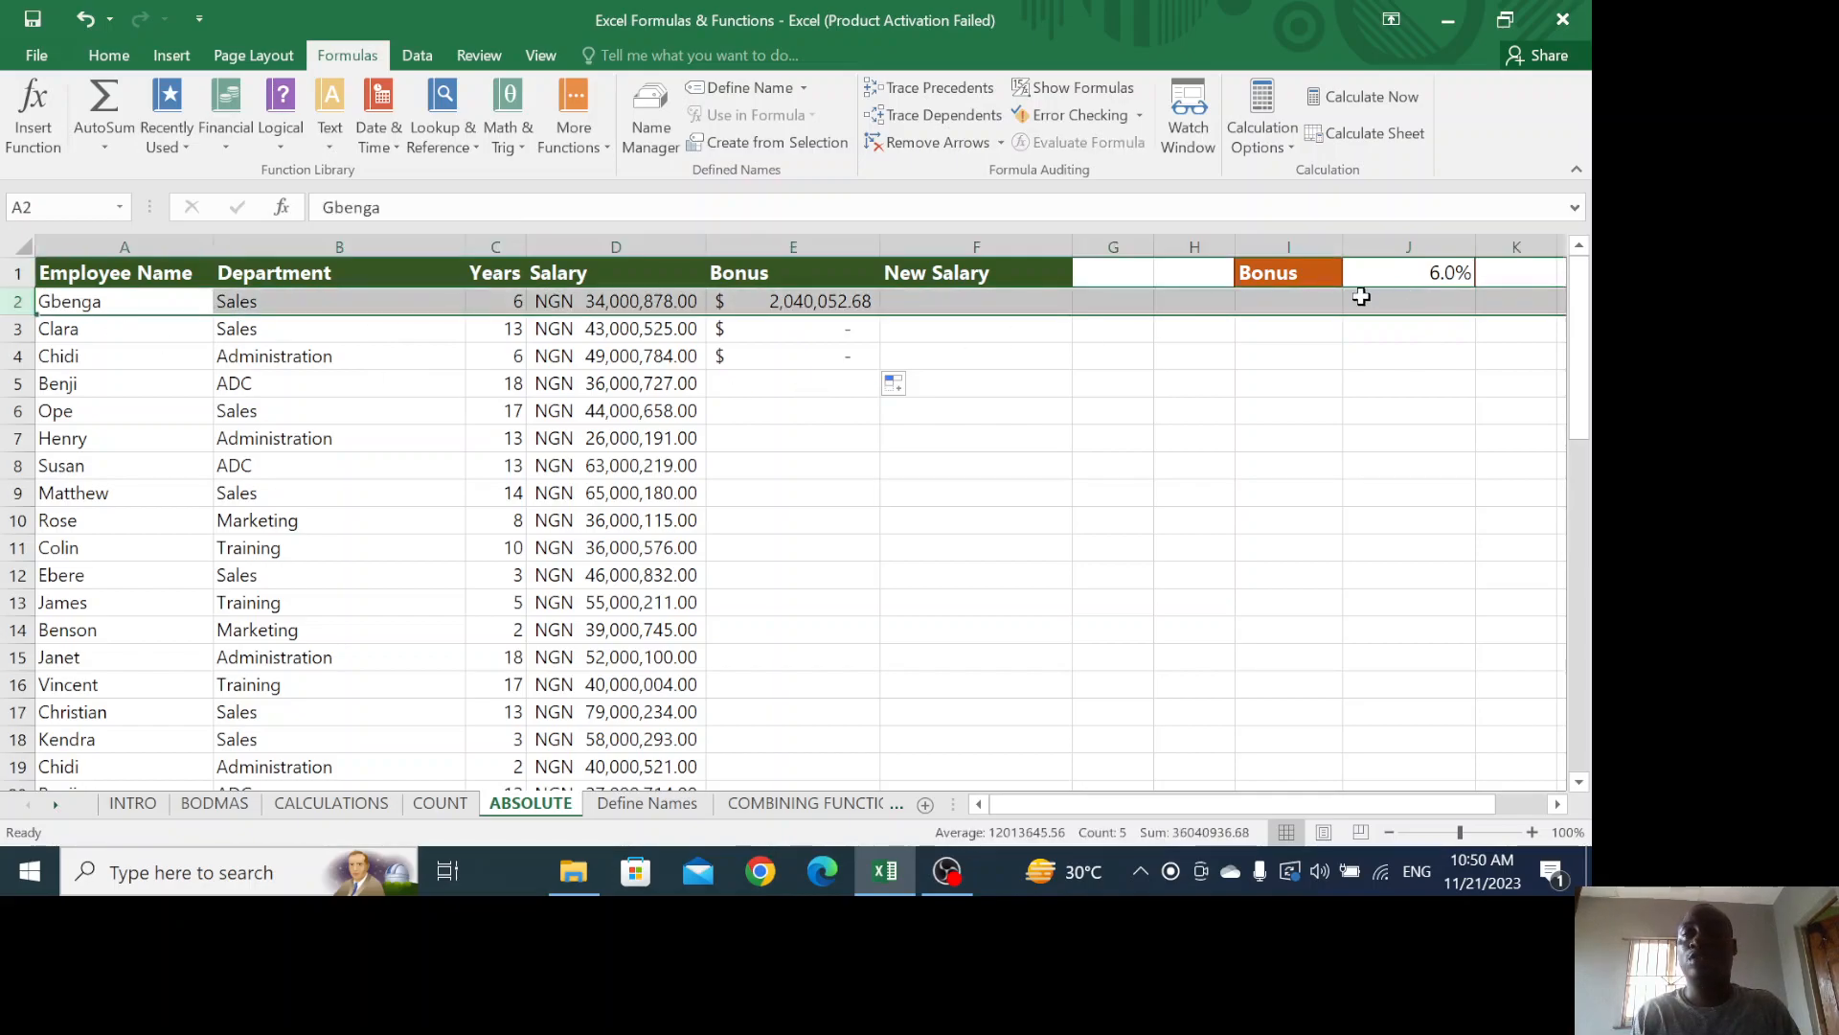
pyautogui.click(1453, 301)
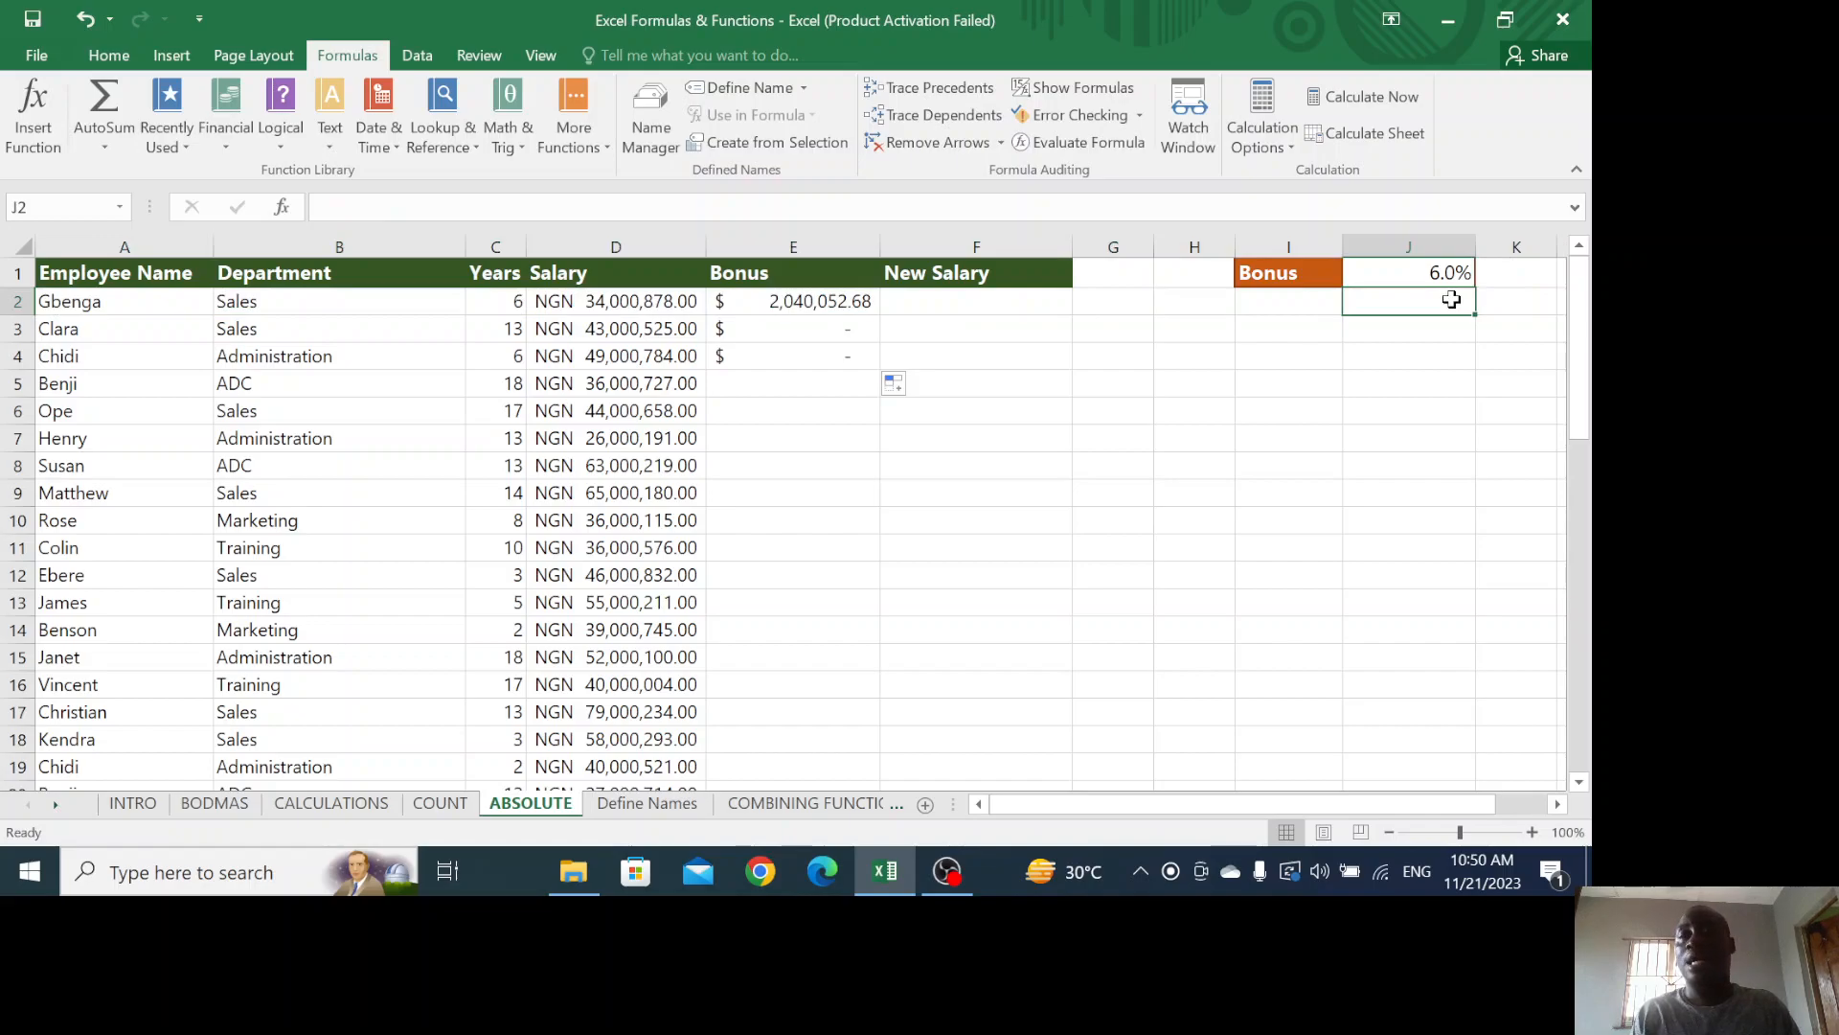
pyautogui.click(846, 329)
pyautogui.click(840, 357)
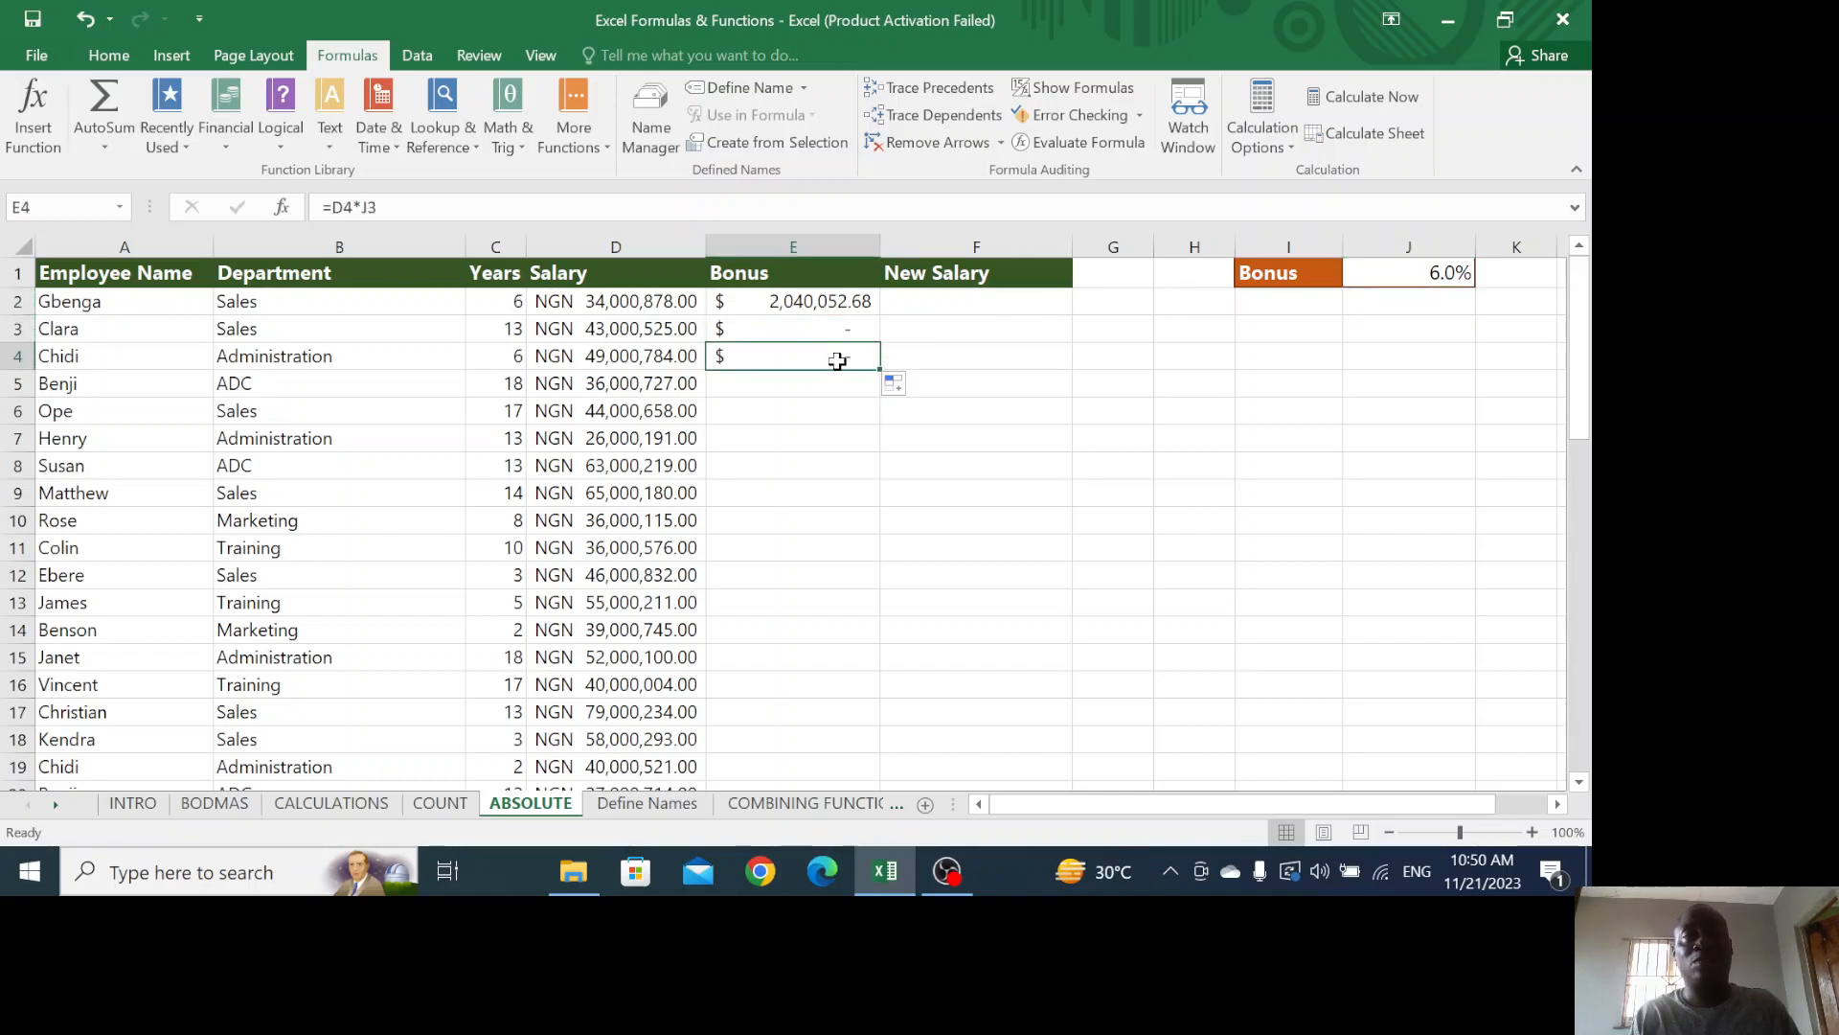
pyautogui.click(349, 207)
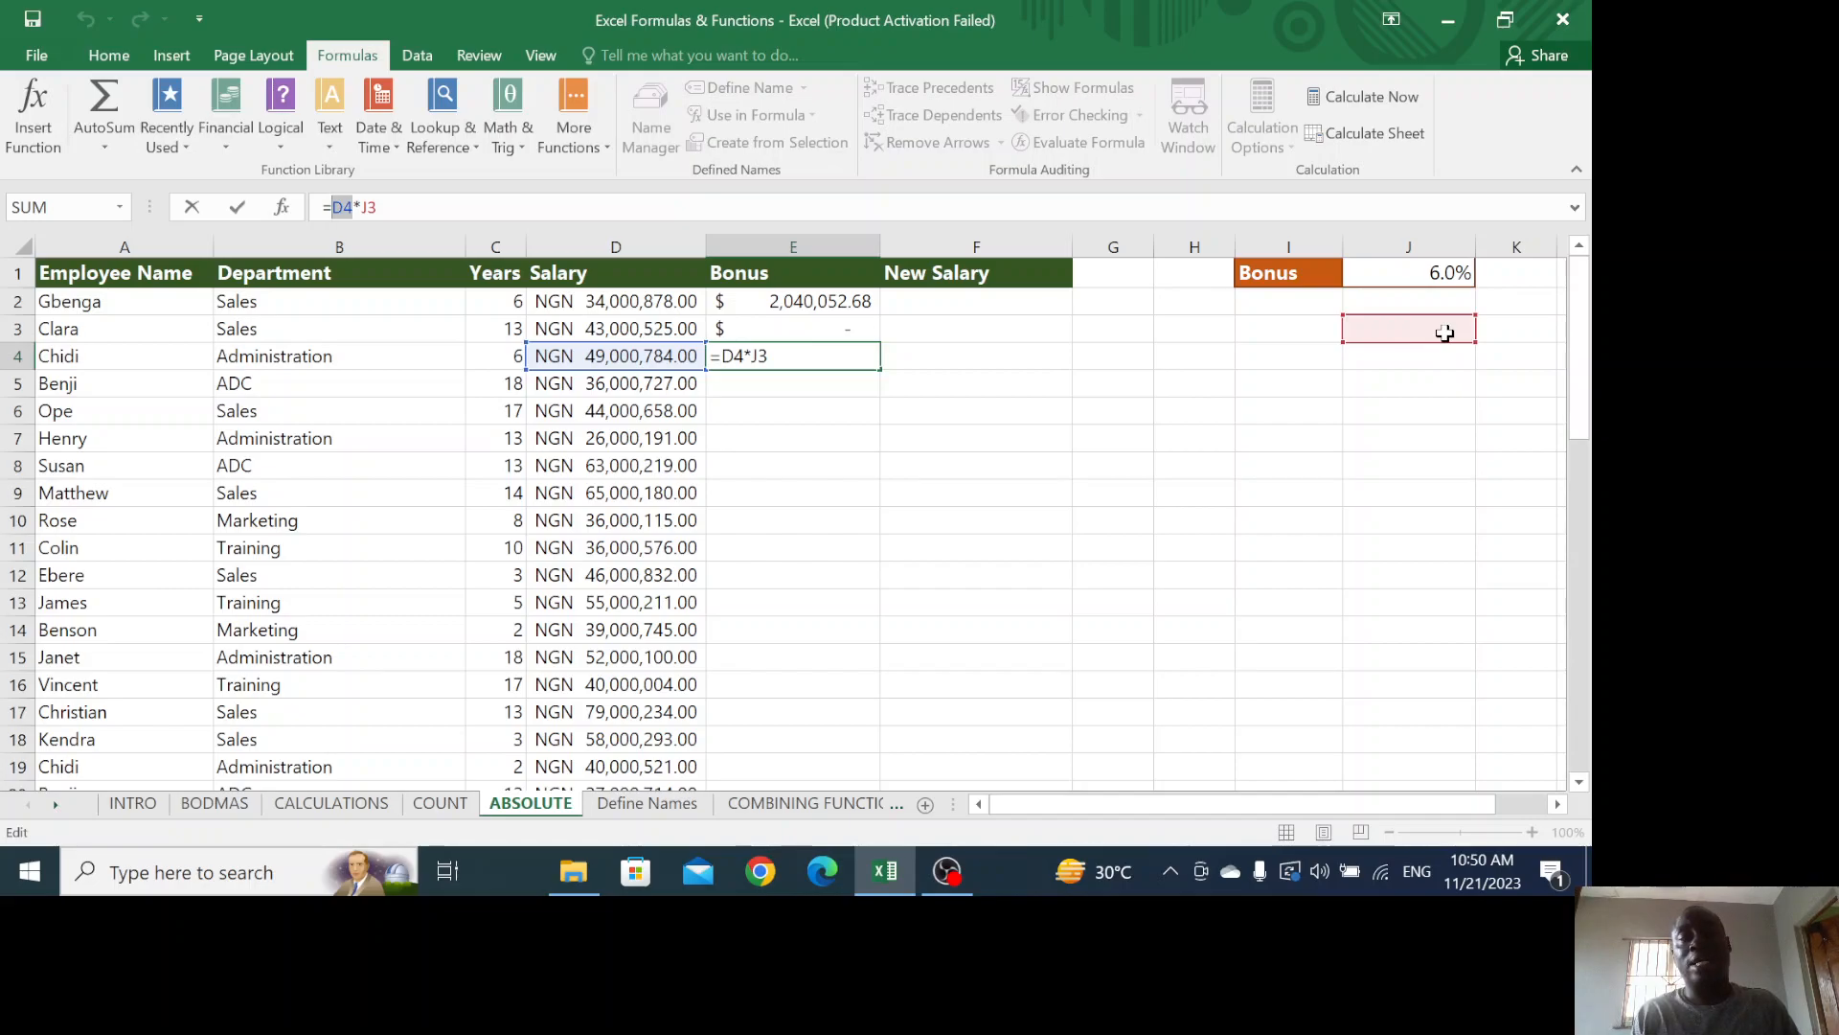
pyautogui.click(829, 387)
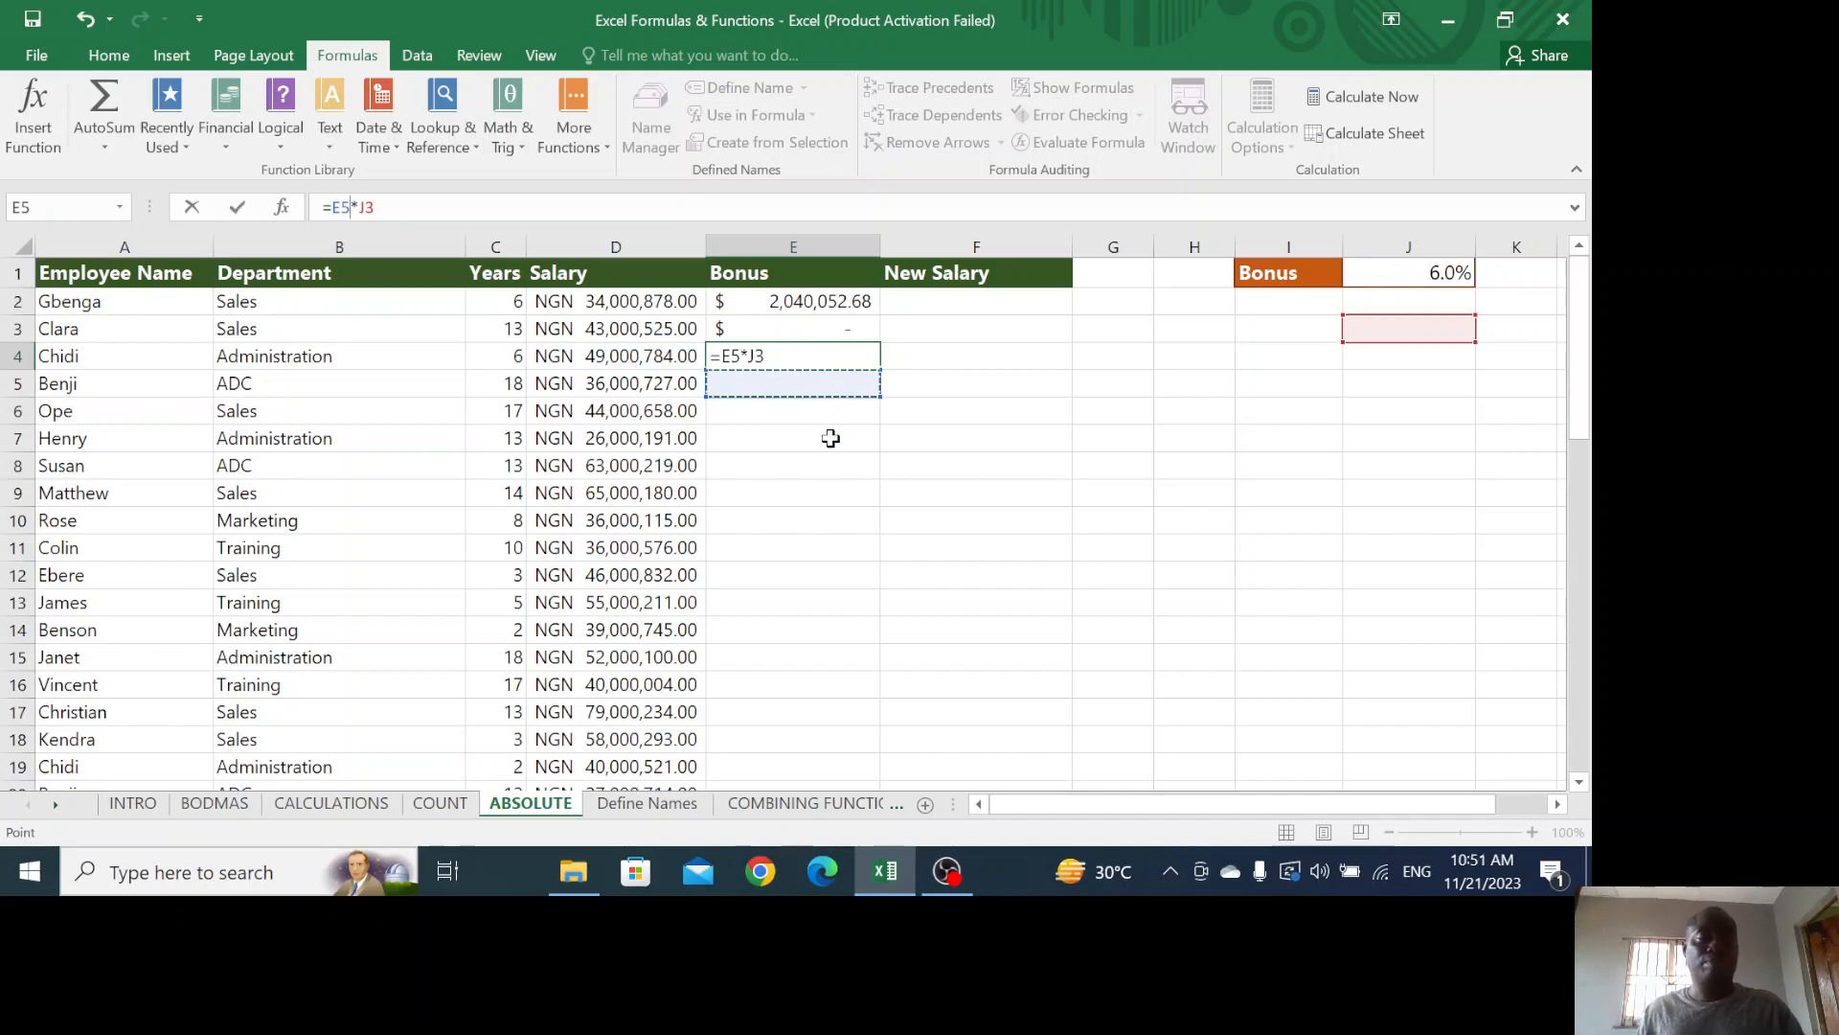
pyautogui.press('Escape')
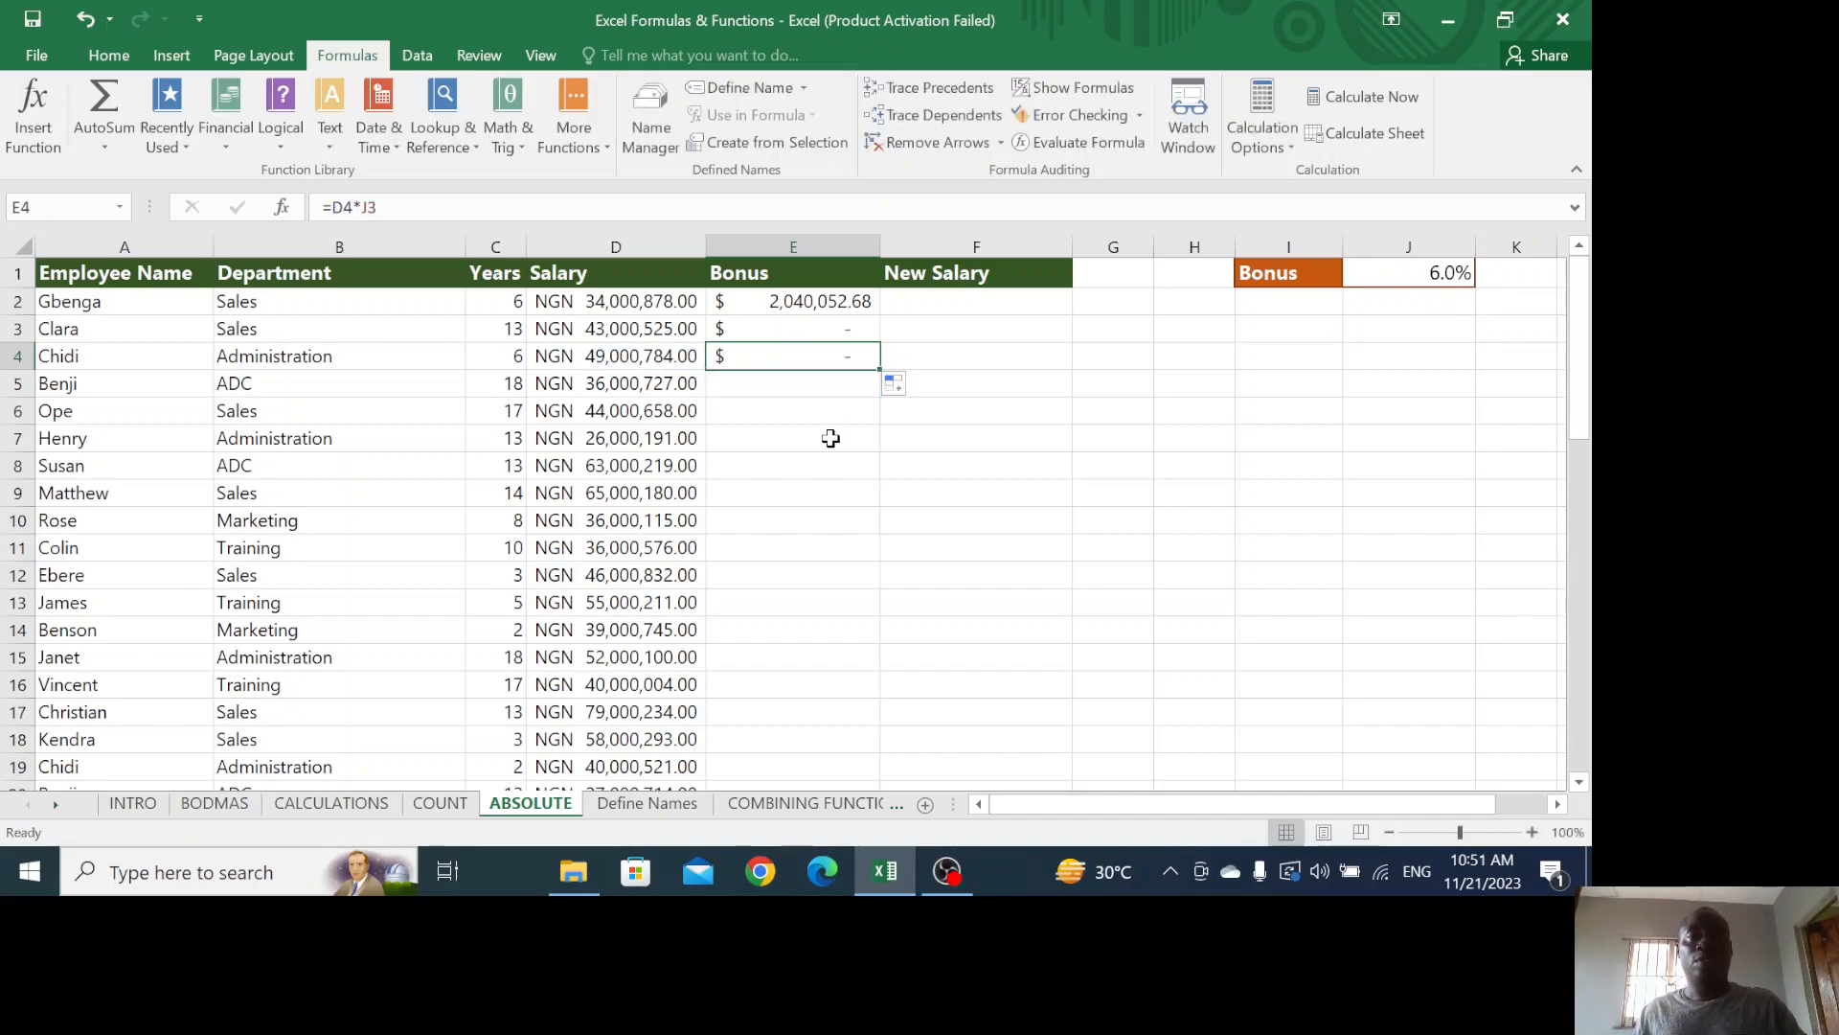
# Clear the copied bonus formulas from E4 and E3
pyautogui.press('Delete')
pyautogui.click(756, 328)
pyautogui.press('Delete')
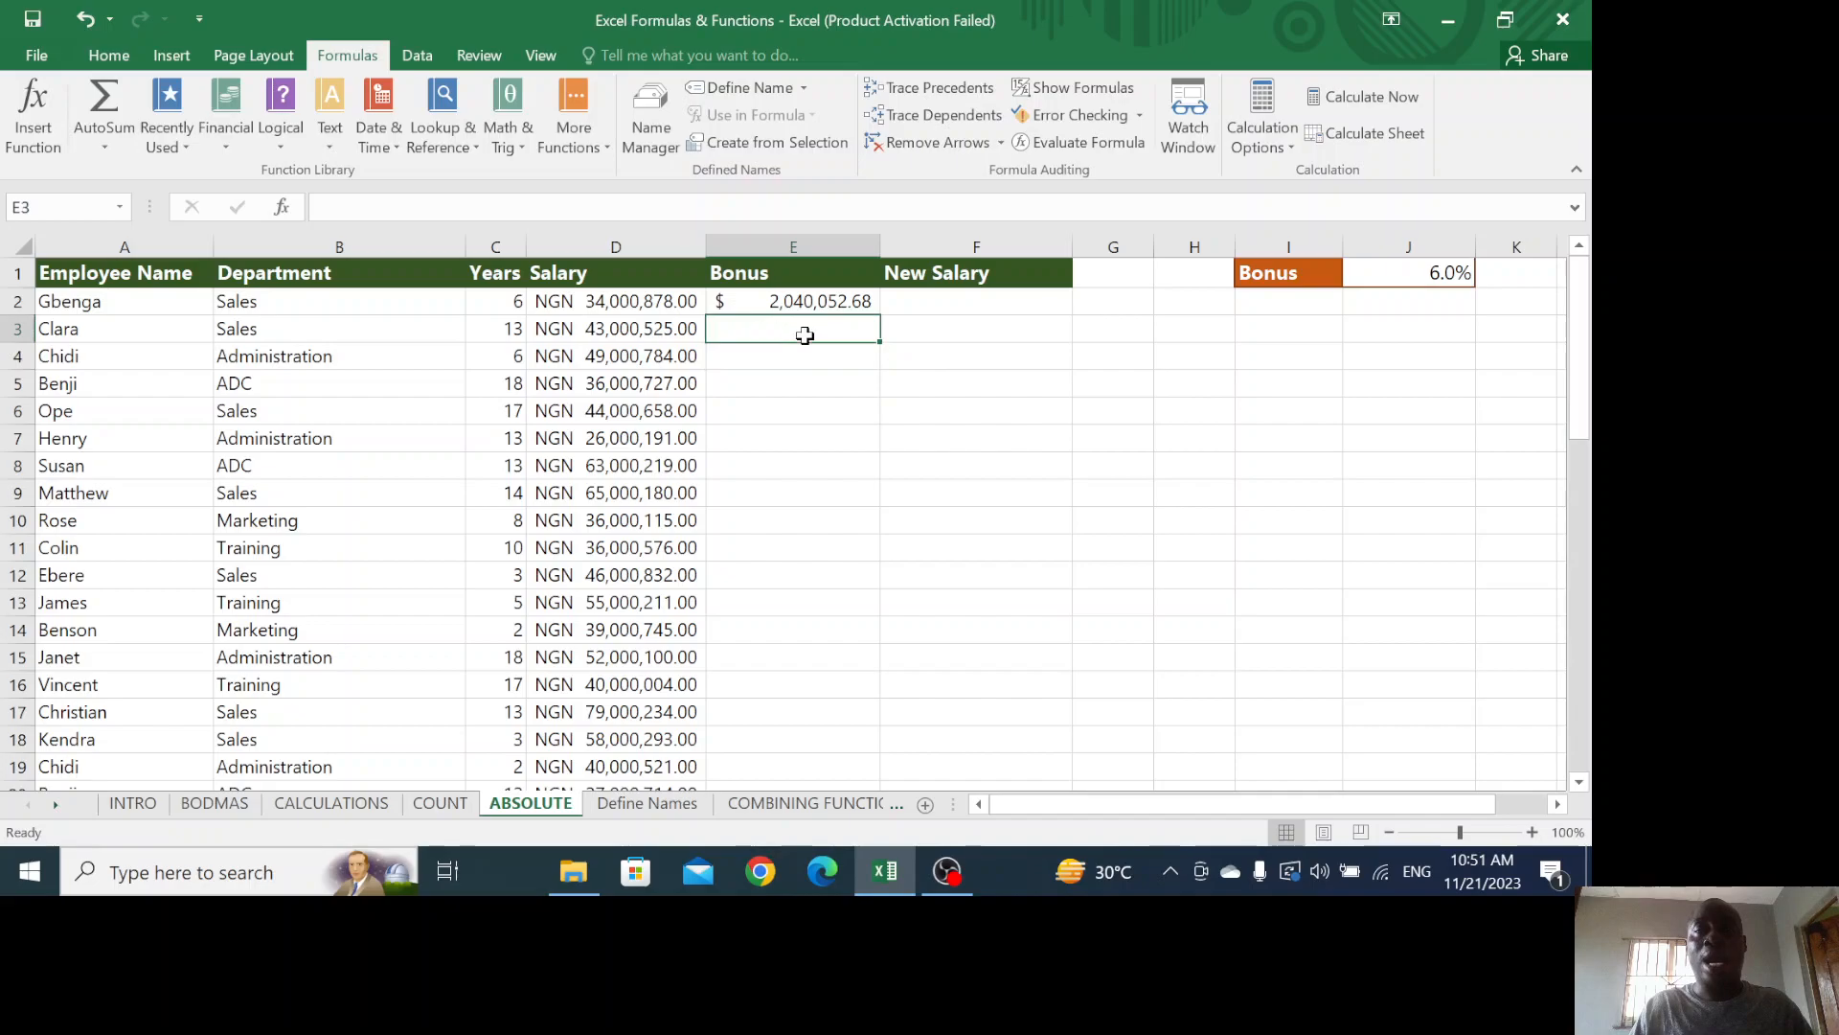
# Copy the 6.0% bonus rate from J1 down to J8
pyautogui.click(1453, 274)
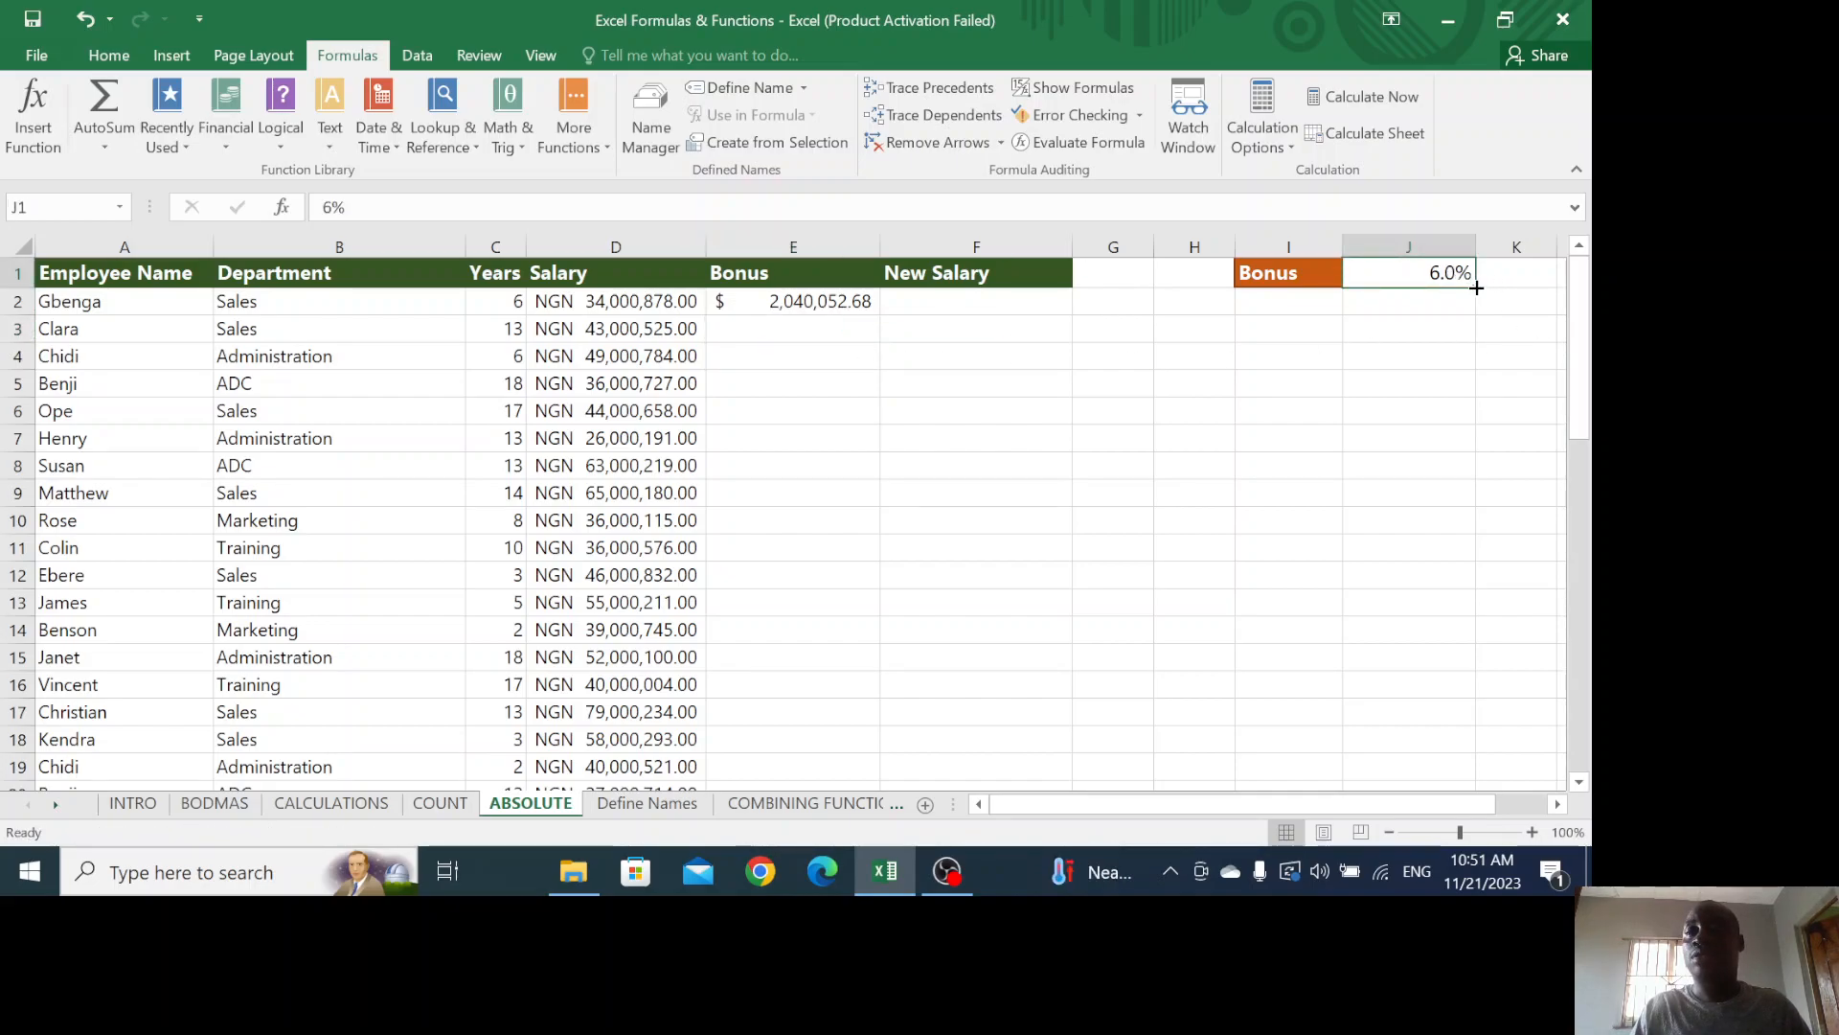
pyautogui.moveTo(1476, 287); pyautogui.dragTo(1454, 474)
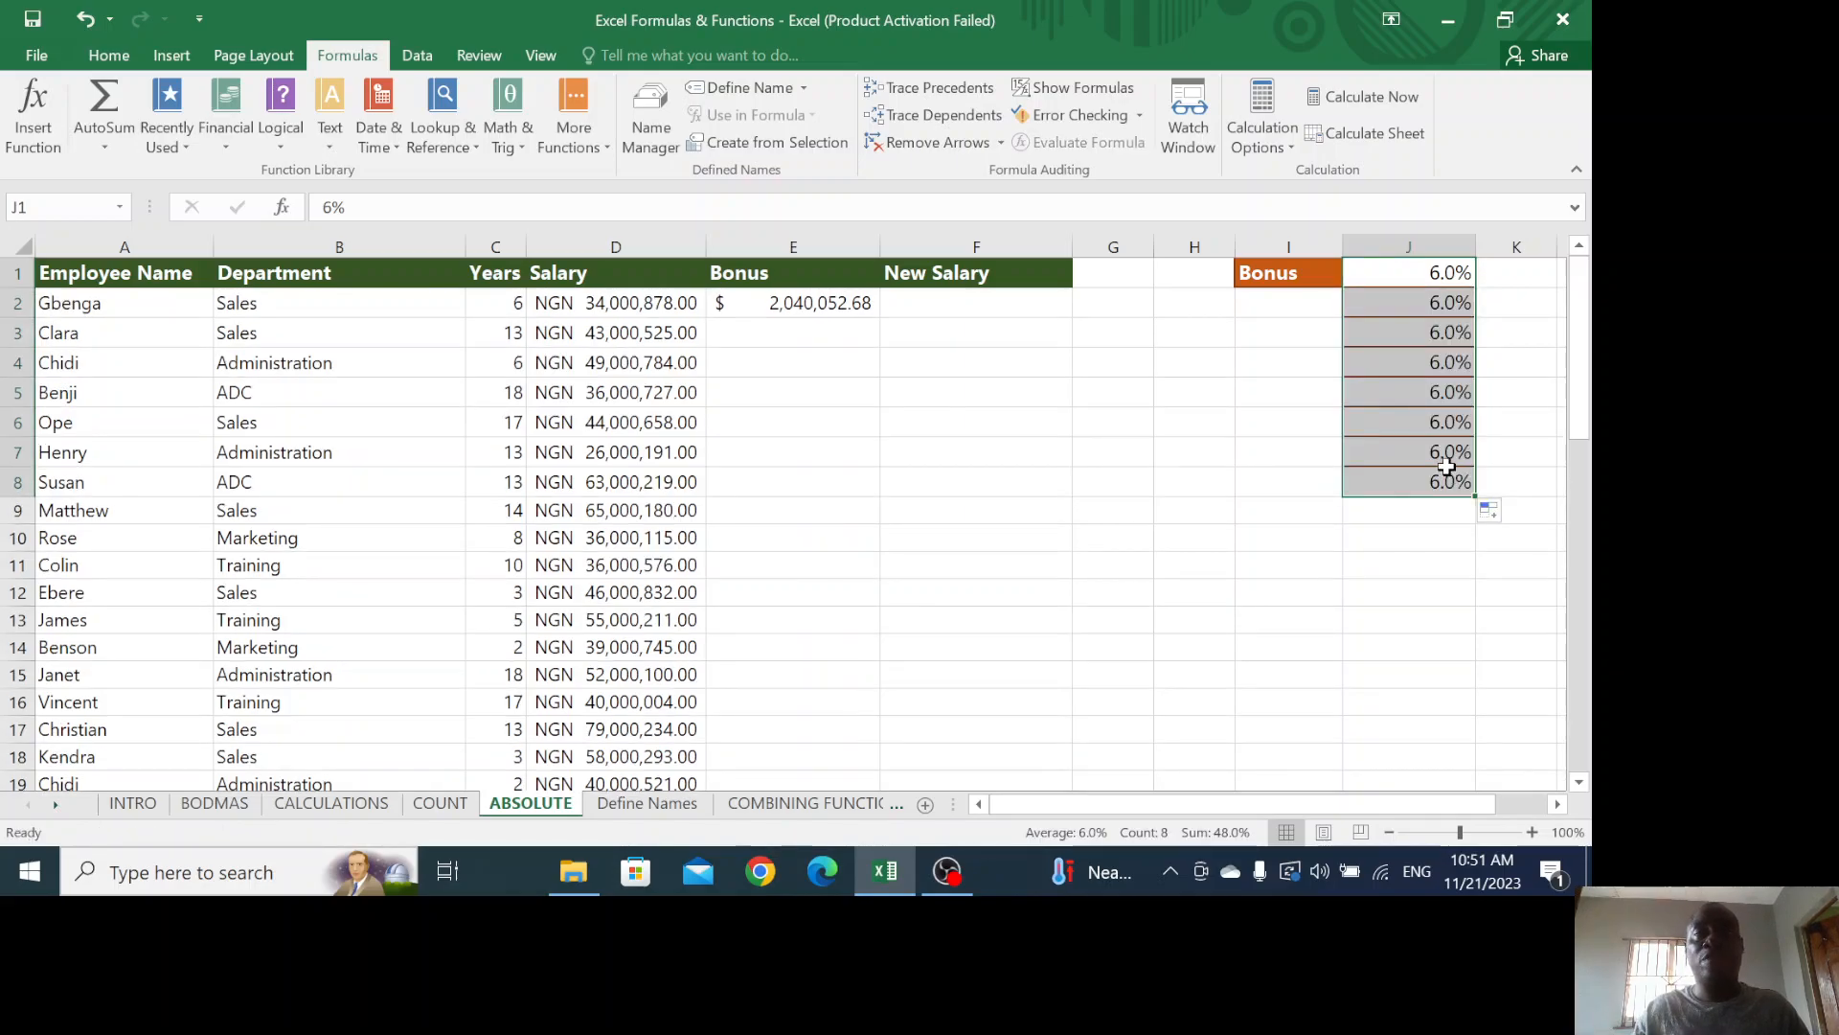
# Fill the bonus formula from E2 down to E10, one row past the copied bonus rates
pyautogui.click(788, 305)
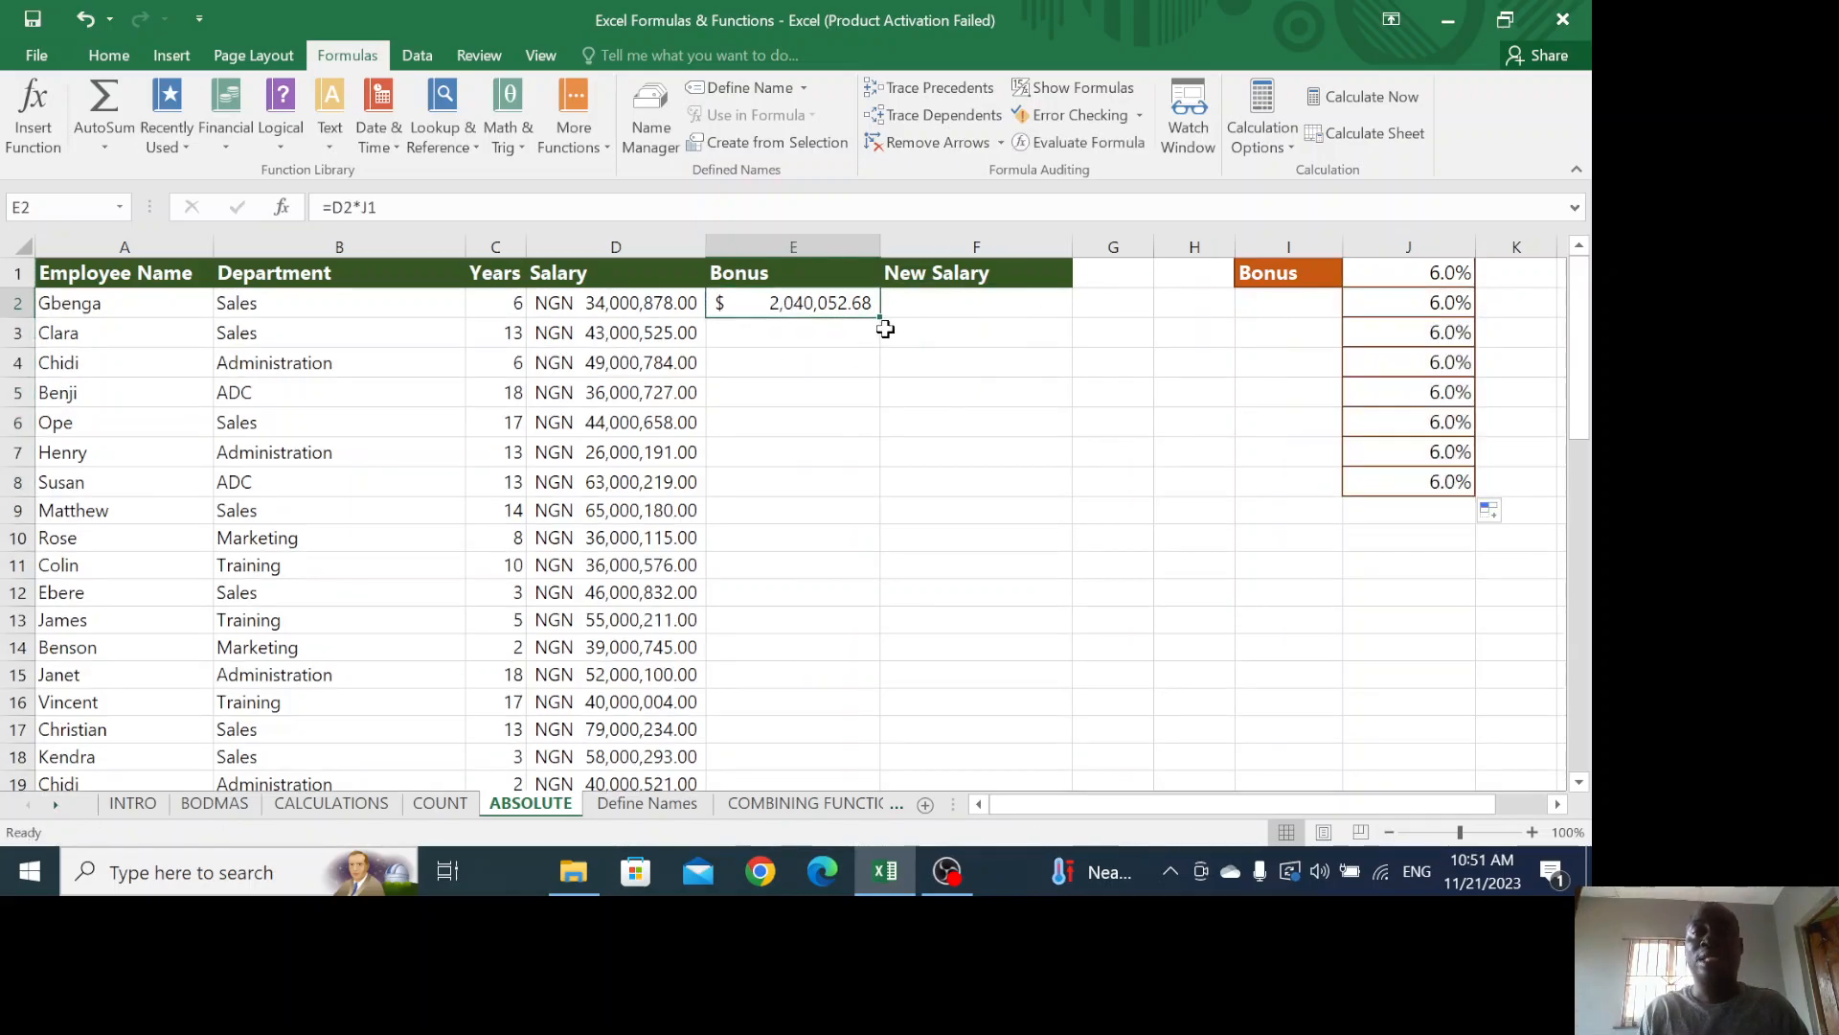
pyautogui.moveTo(885, 329); pyautogui.dragTo(882, 517)
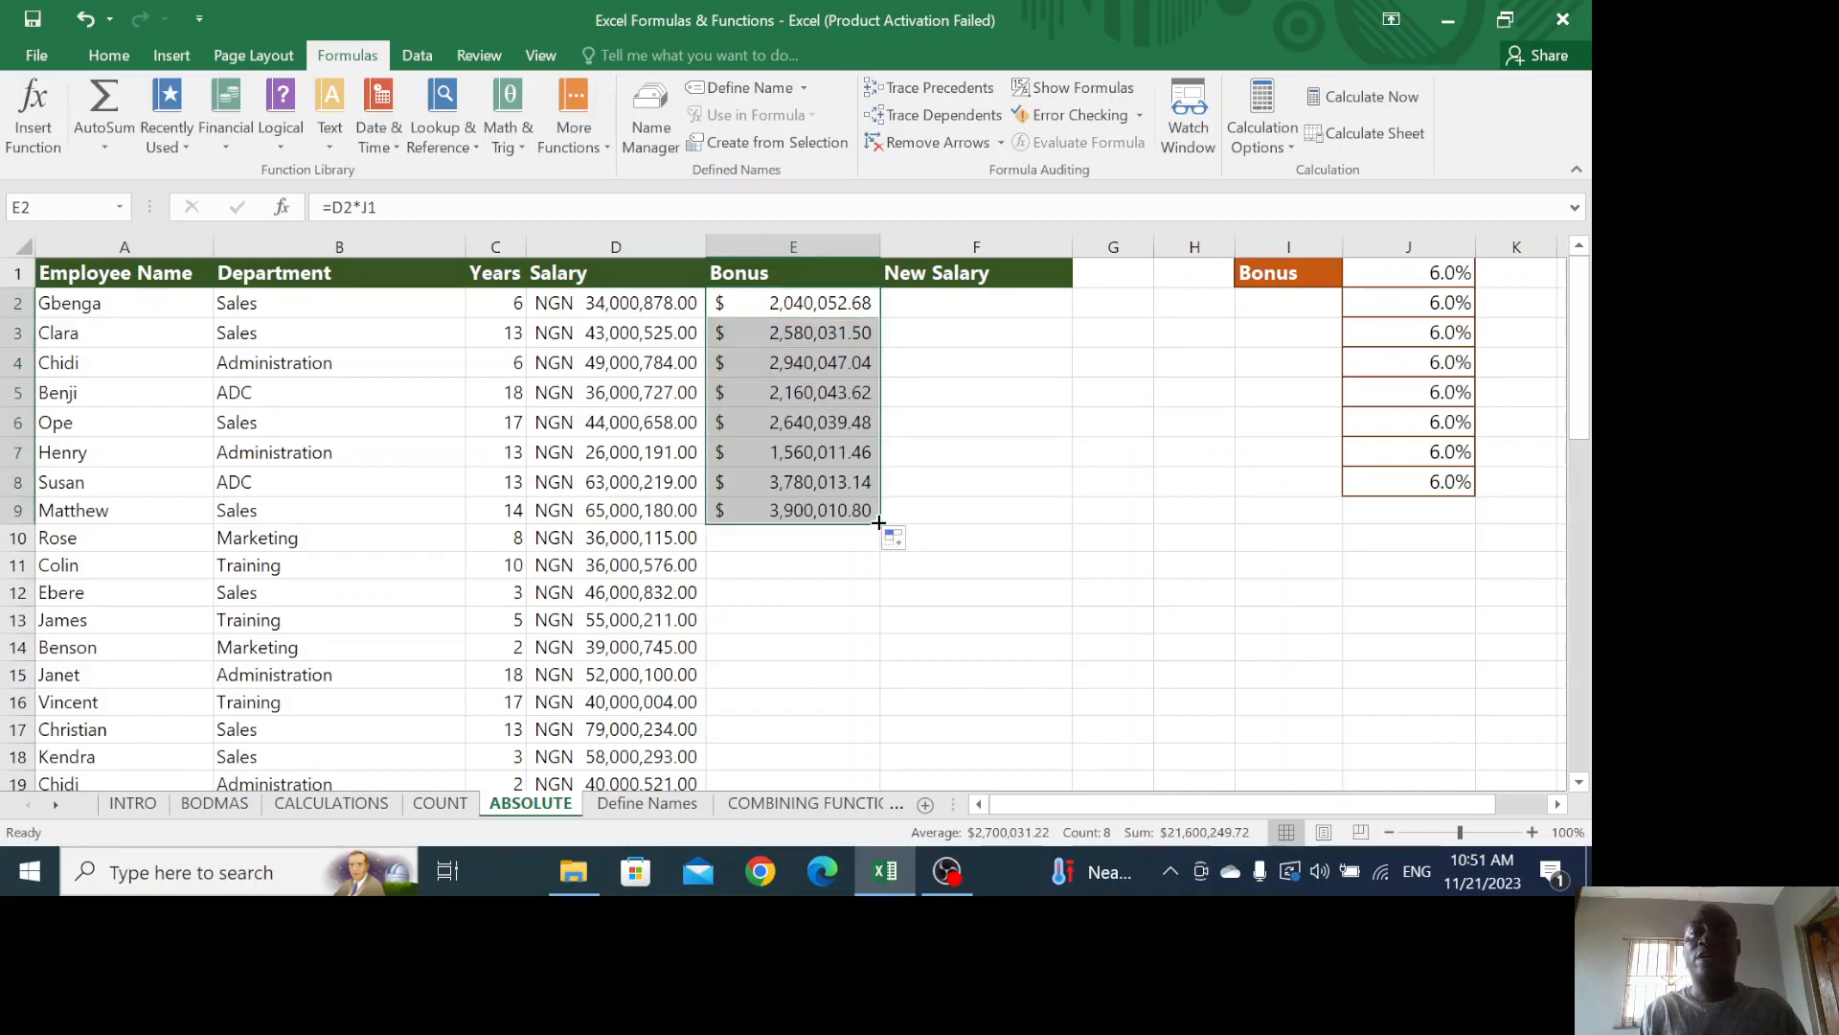
pyautogui.moveTo(882, 522); pyautogui.dragTo(886, 544)
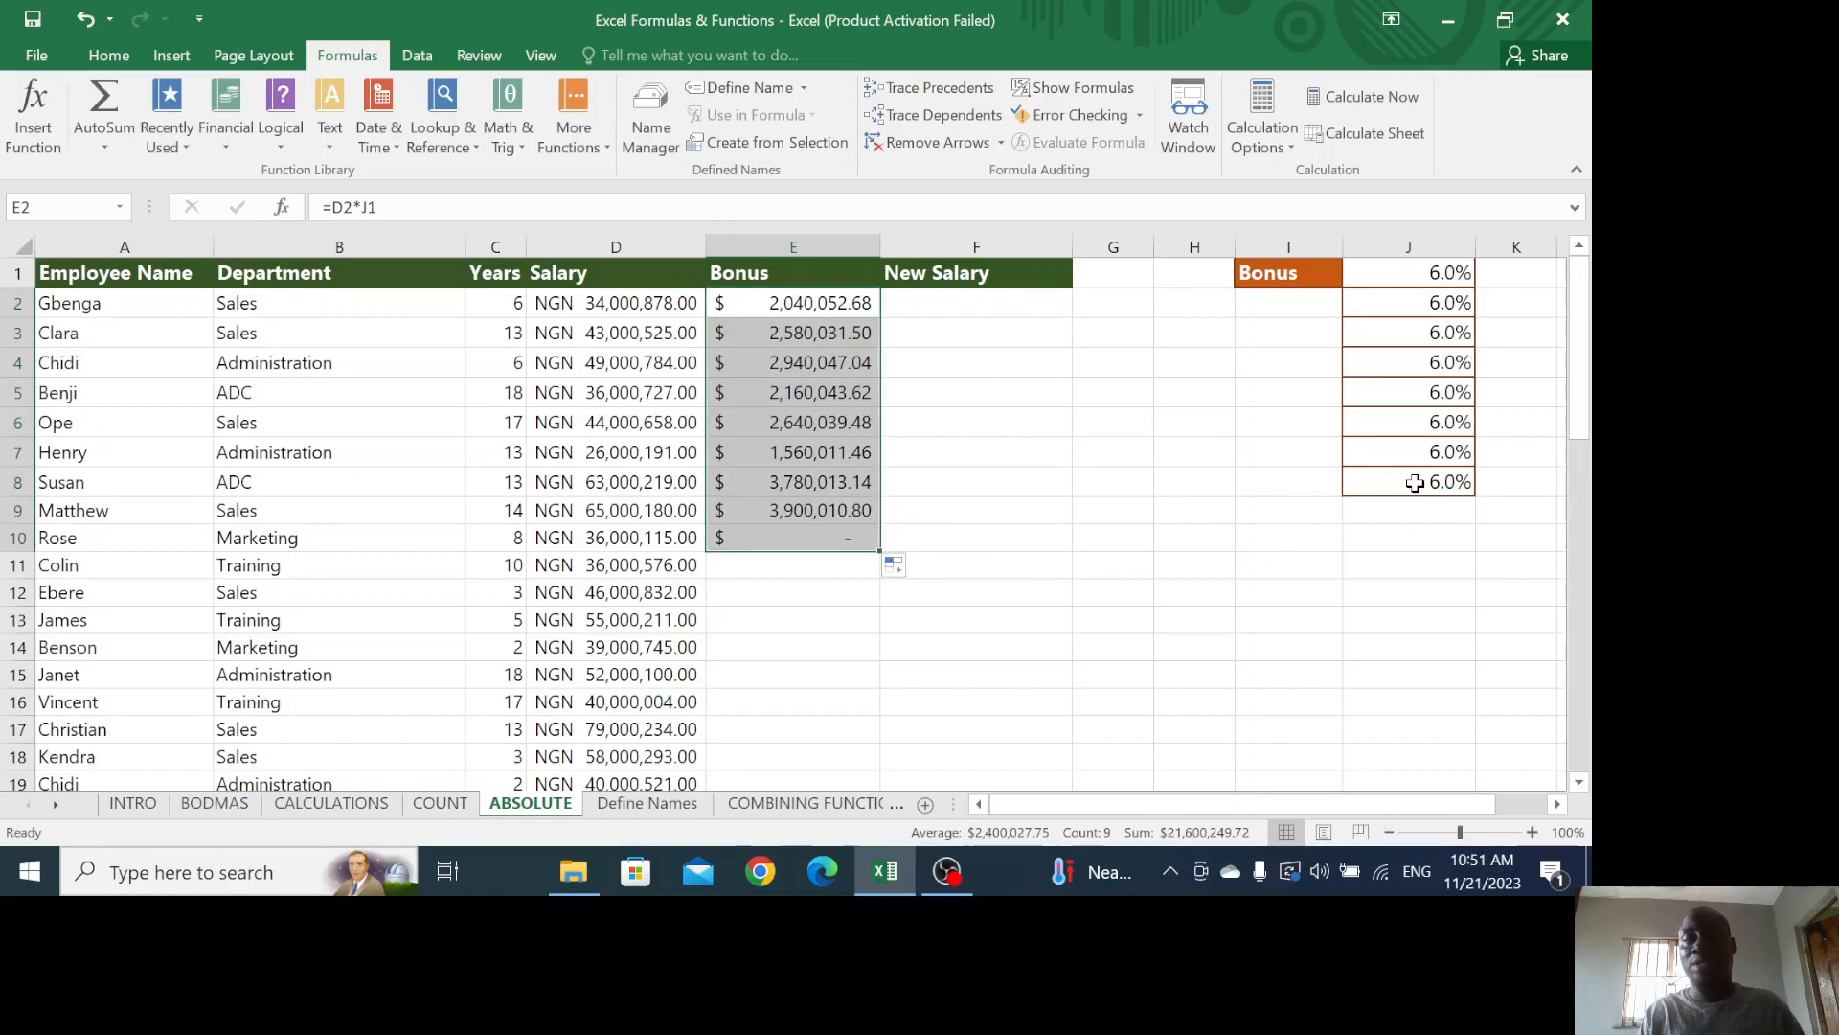
# Check J9 and the E10 formula, and undo the bonus formula fill and the bonus rates copied below J1
pyautogui.click(1415, 517)
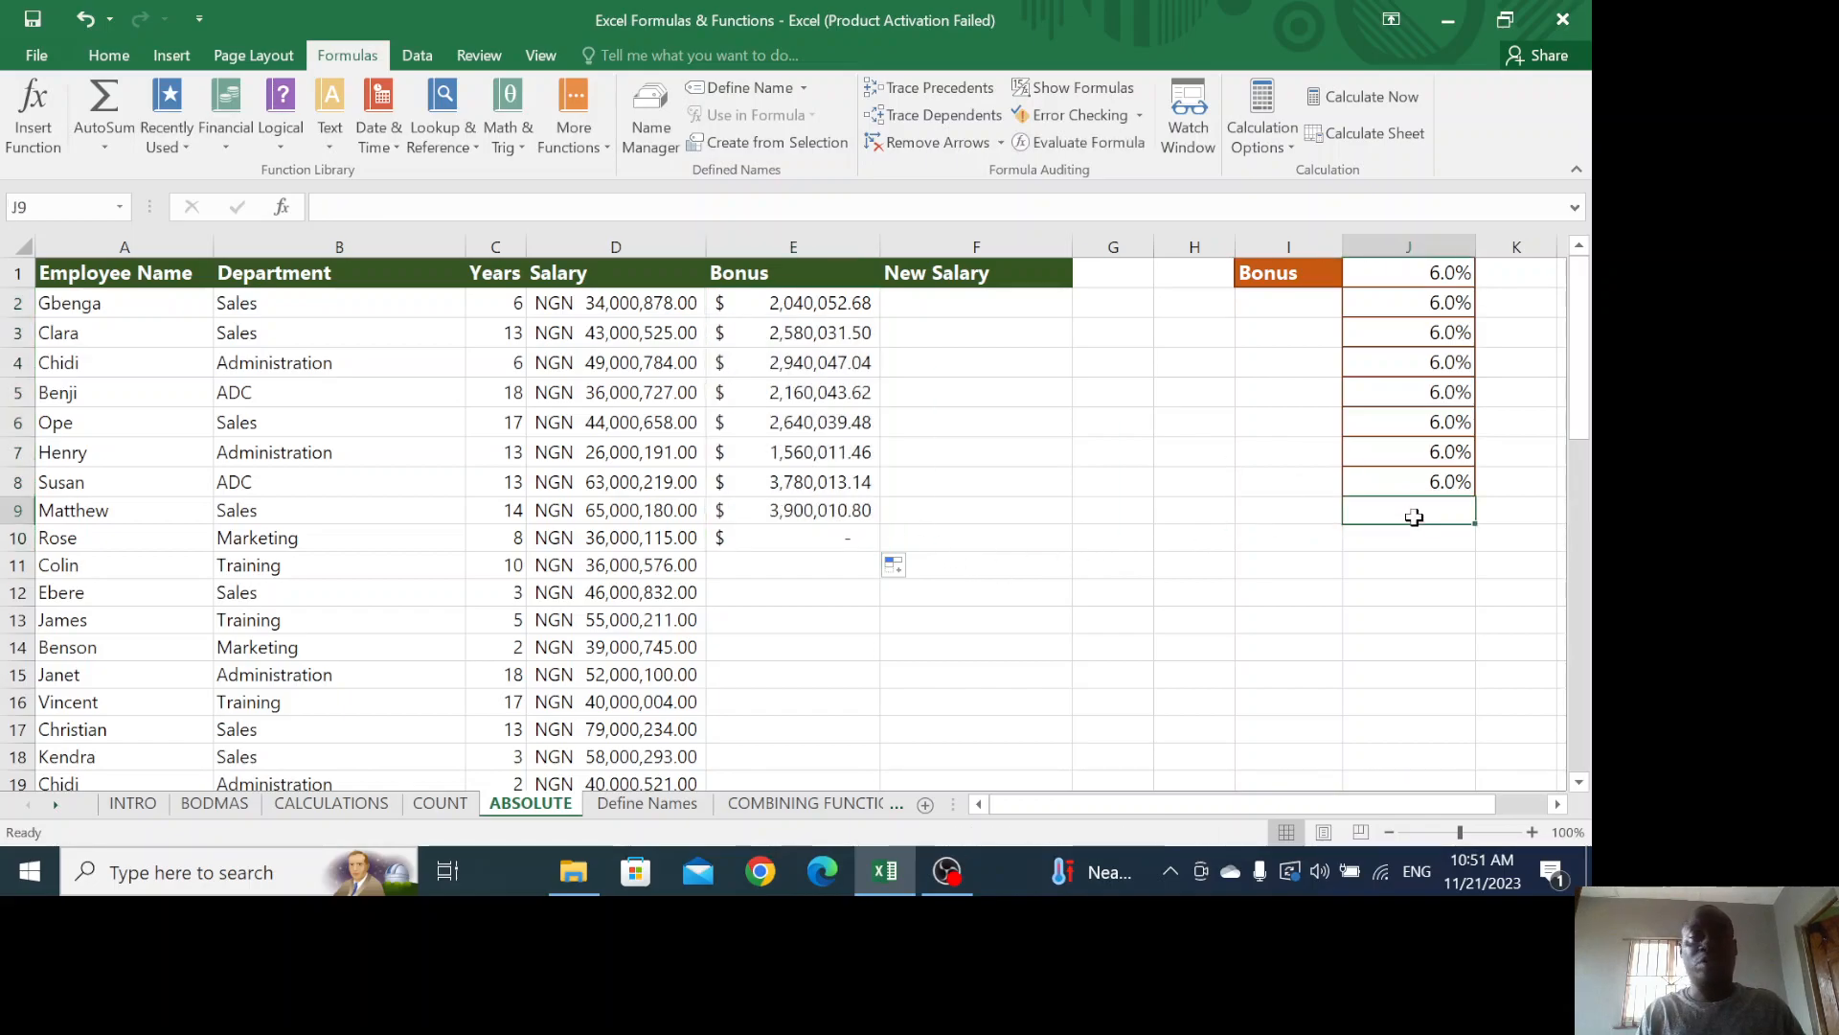
pyautogui.click(833, 535)
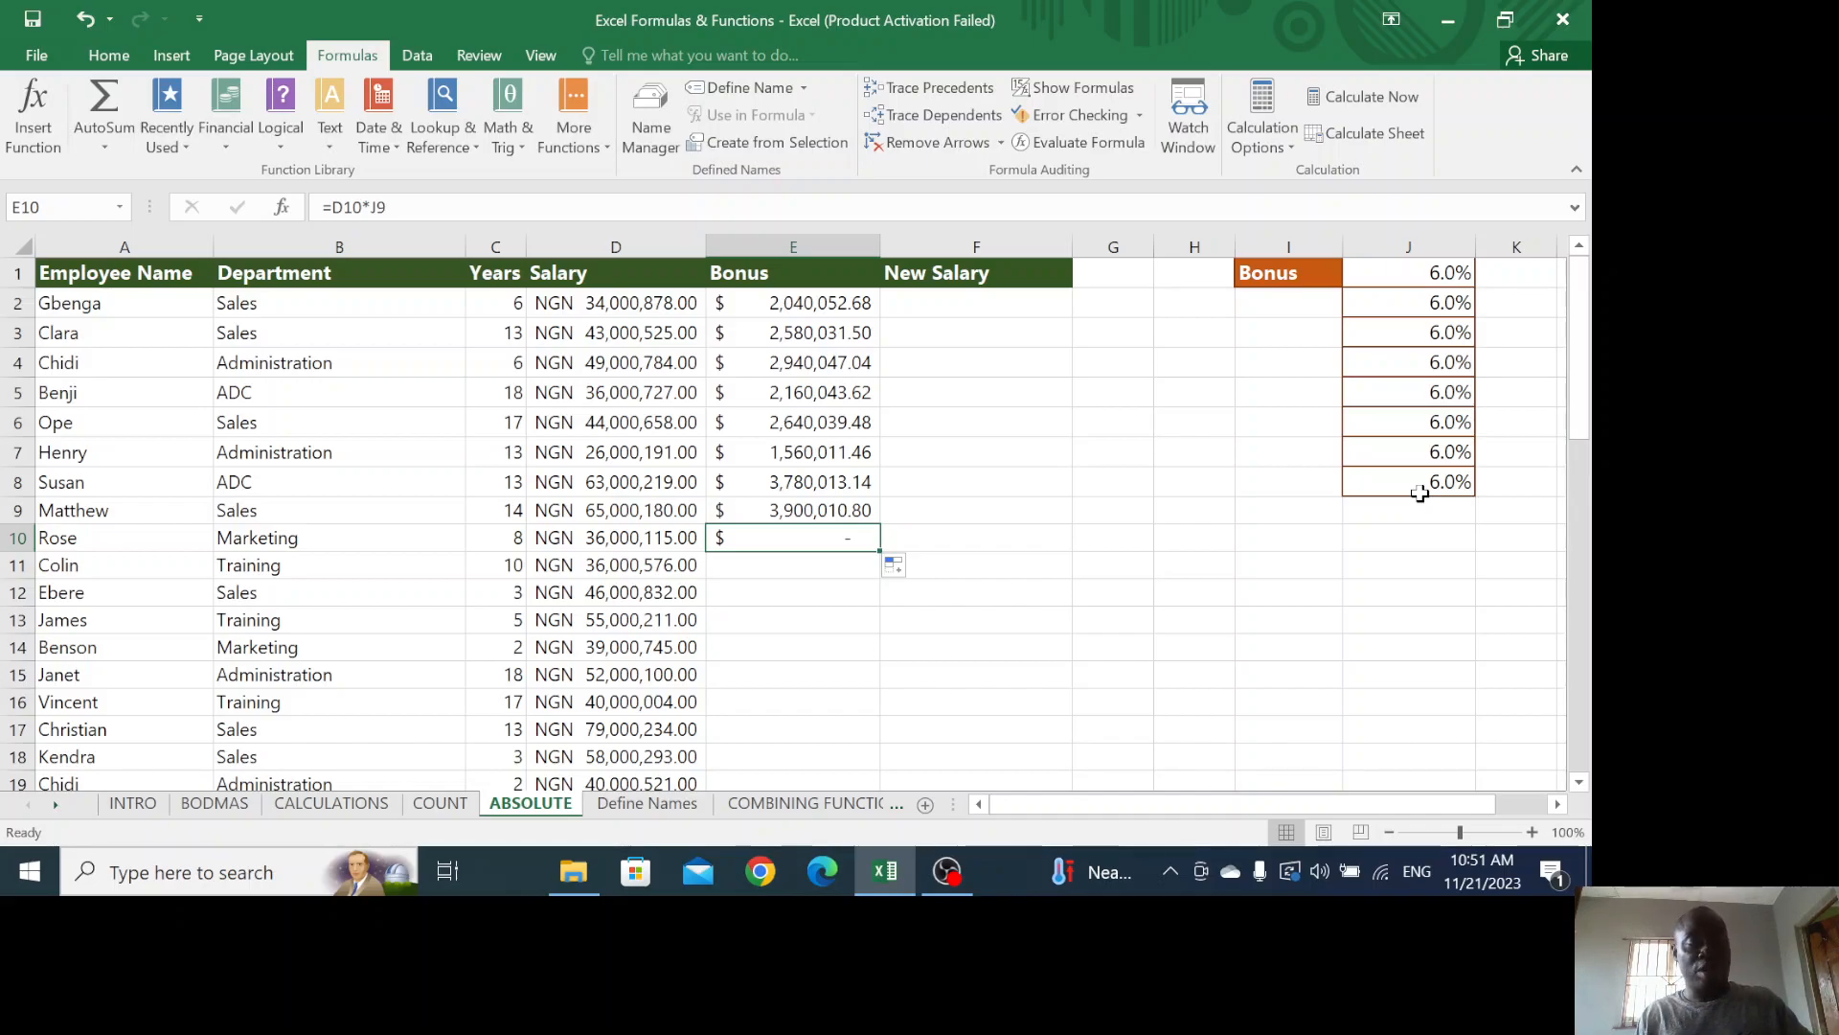
pyautogui.hotkey('ctrl', 'z')
pyautogui.hotkey('ctrl', 'z')
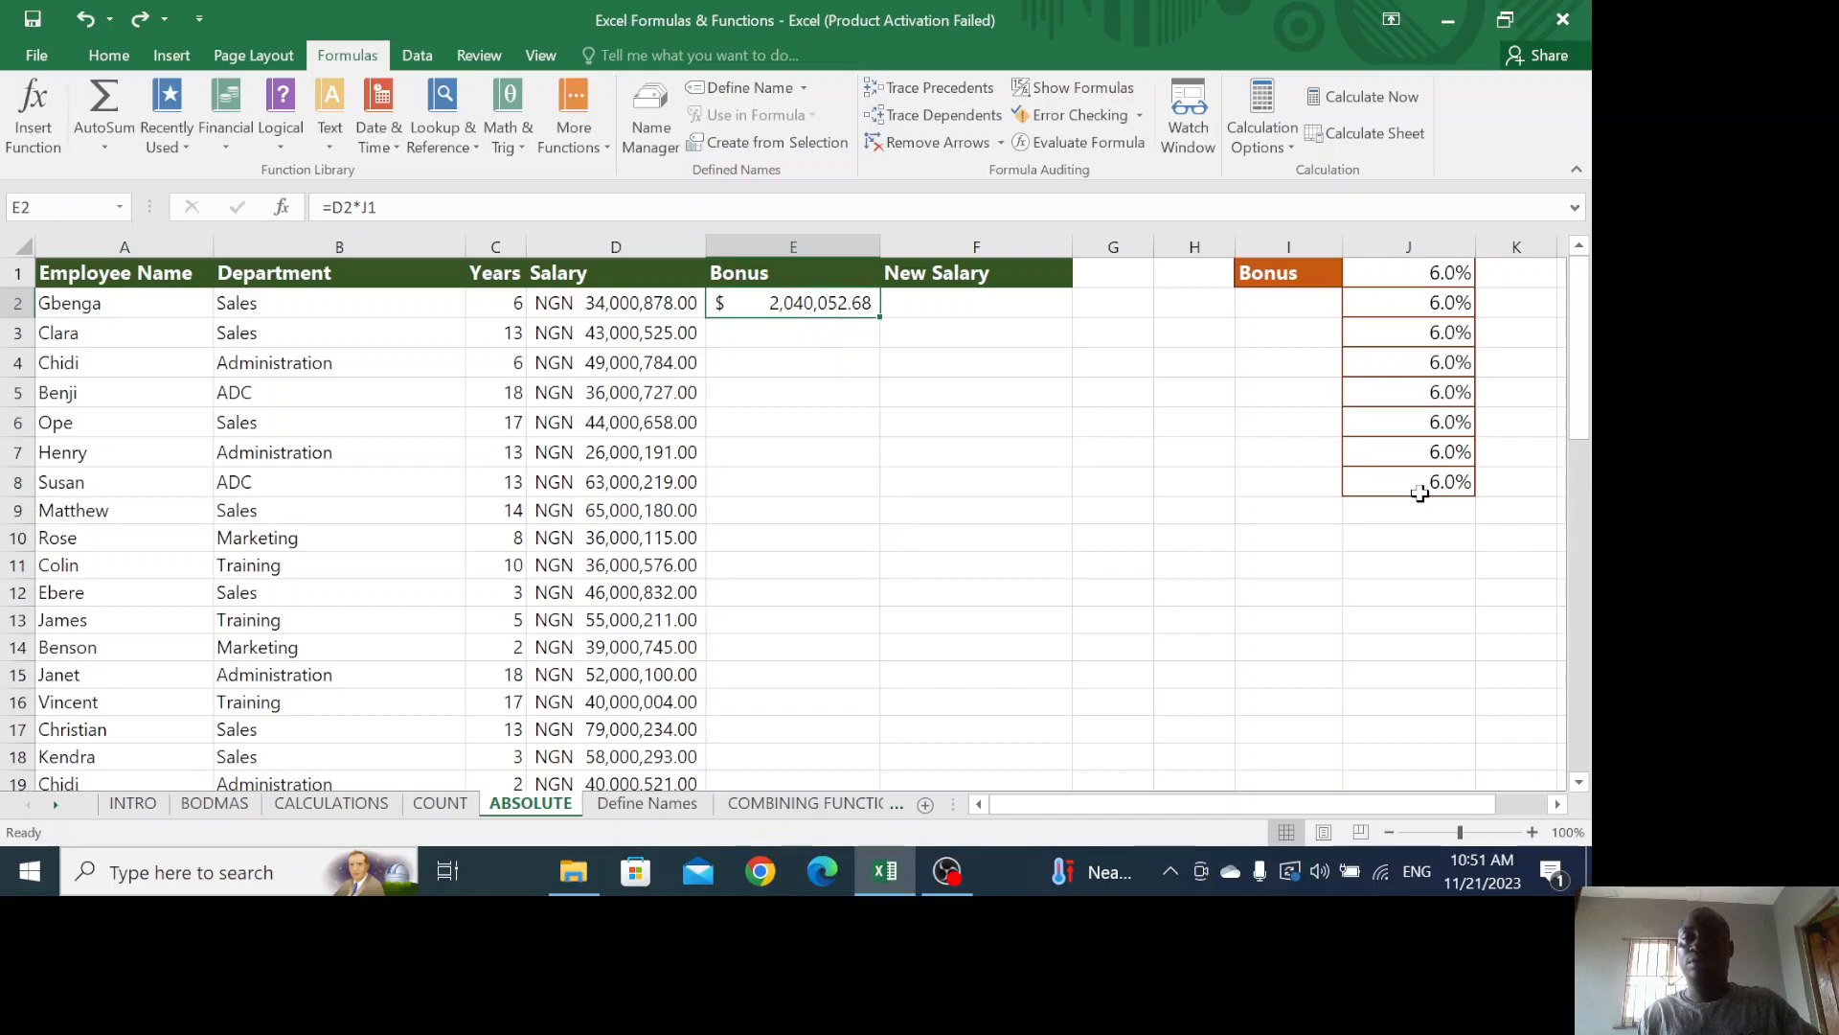
pyautogui.hotkey('ctrl', 'z')
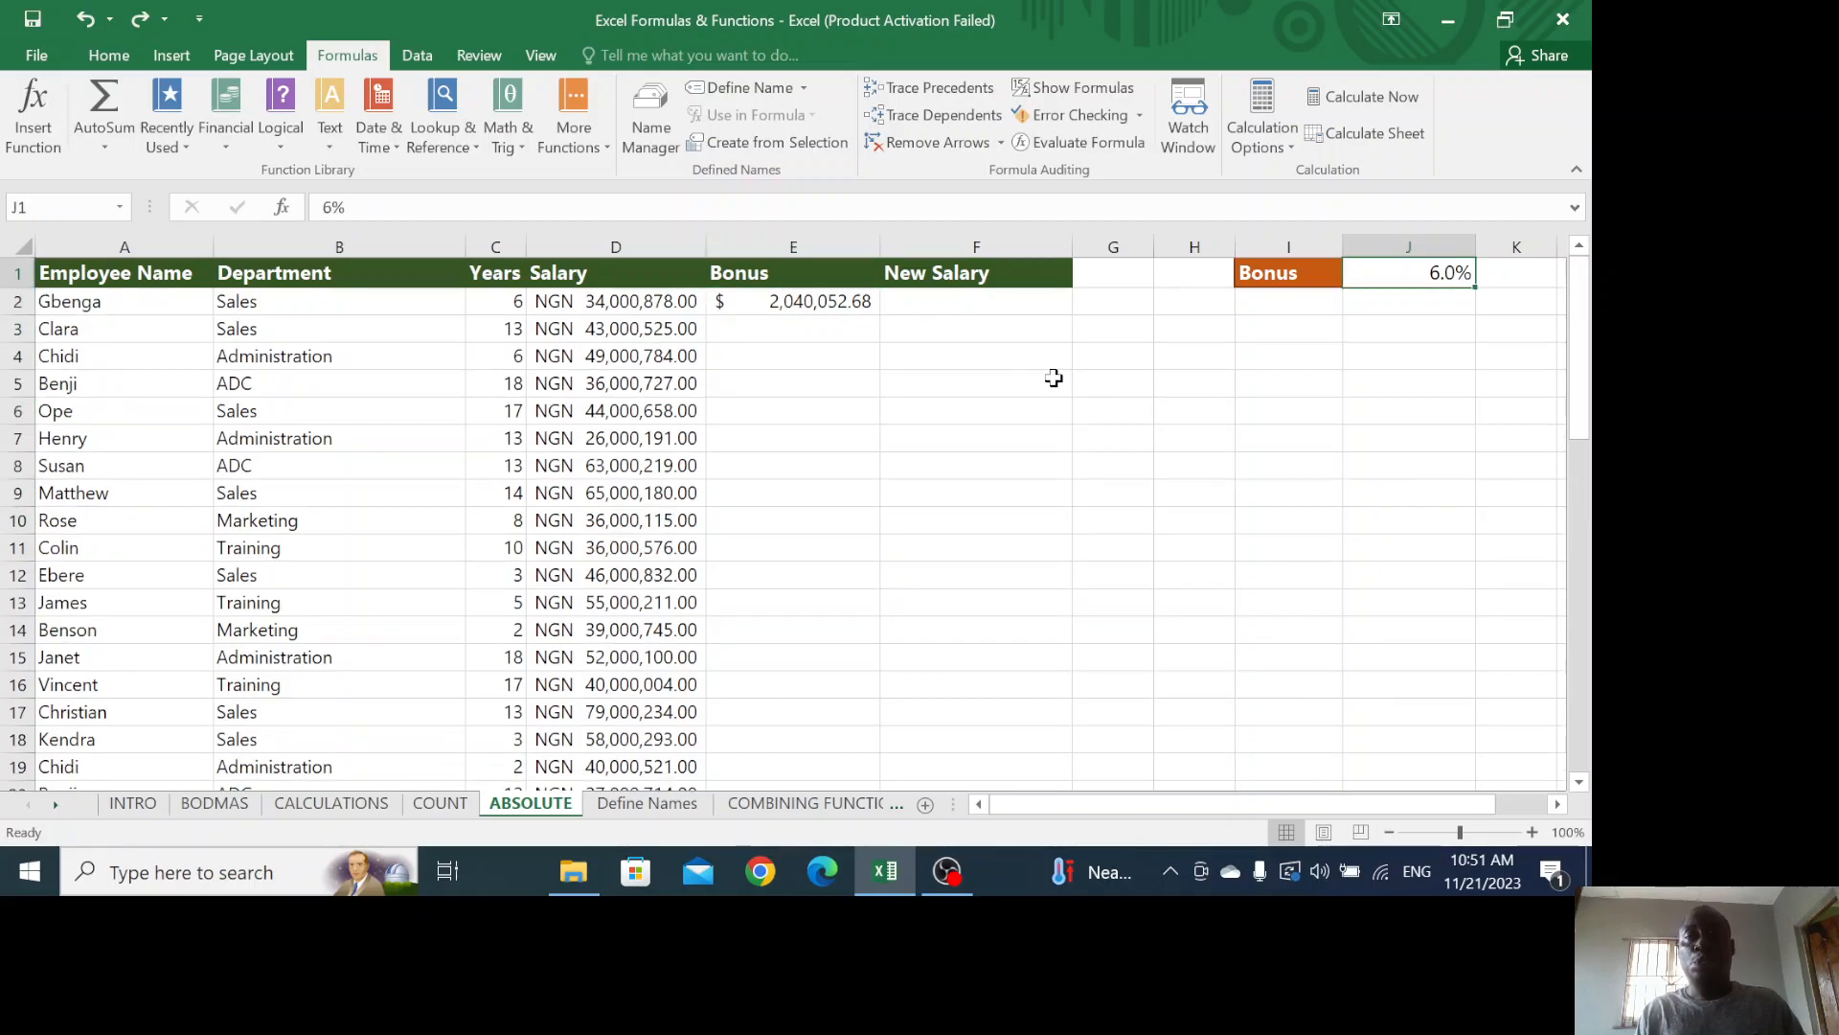
# Replace the bonus formula in E2 with =D2*$J$1, locking the bonus rate as an absolute reference
pyautogui.click(861, 300)
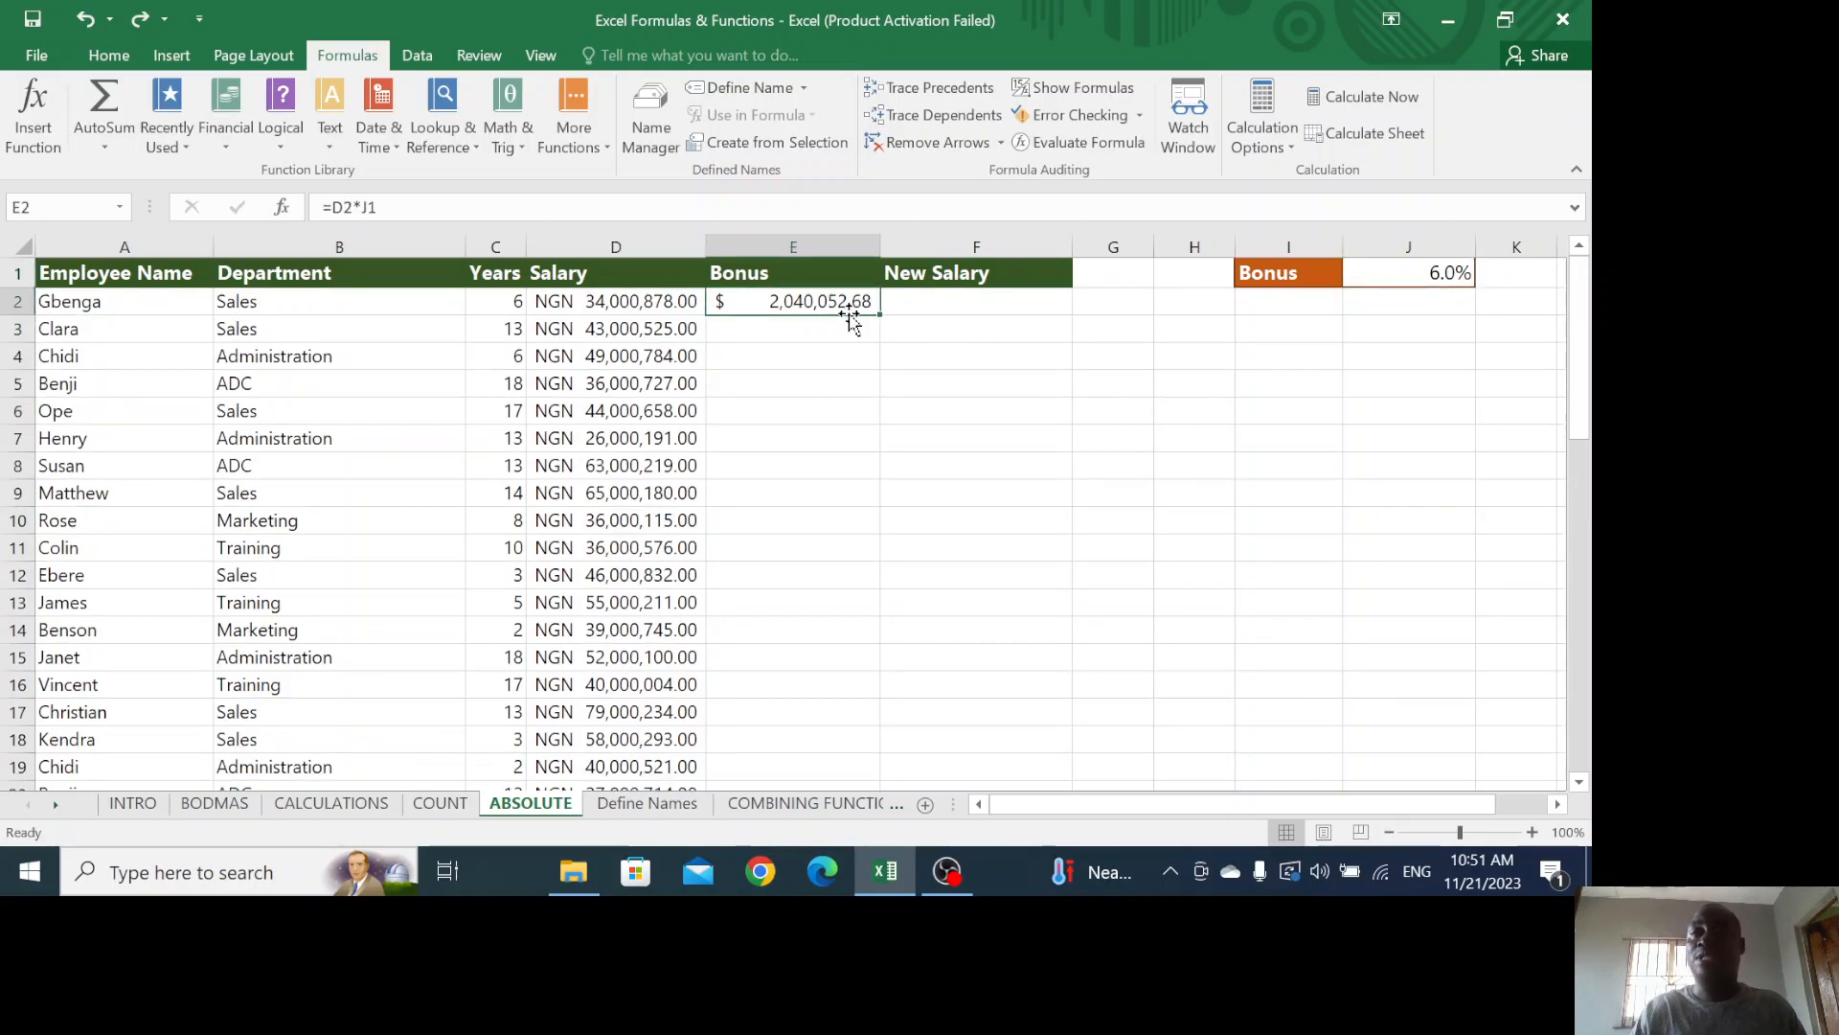
pyautogui.press('Delete')
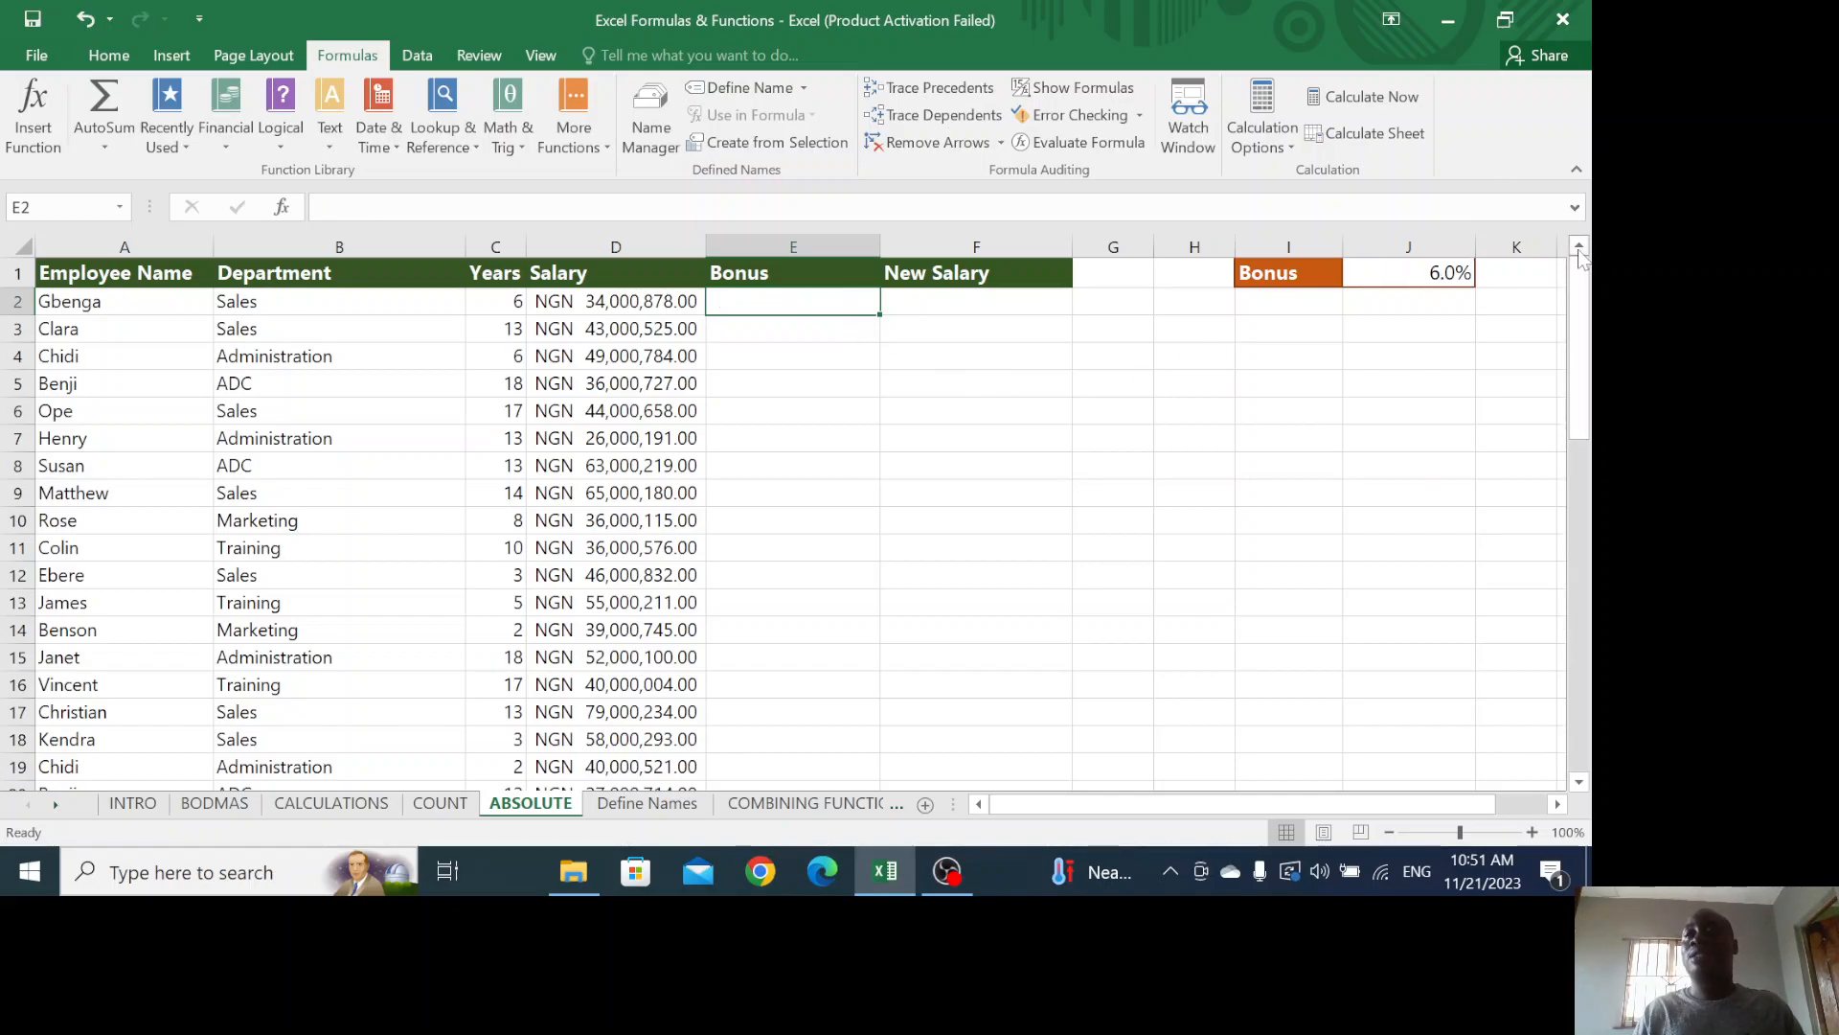
pyautogui.click(1428, 273)
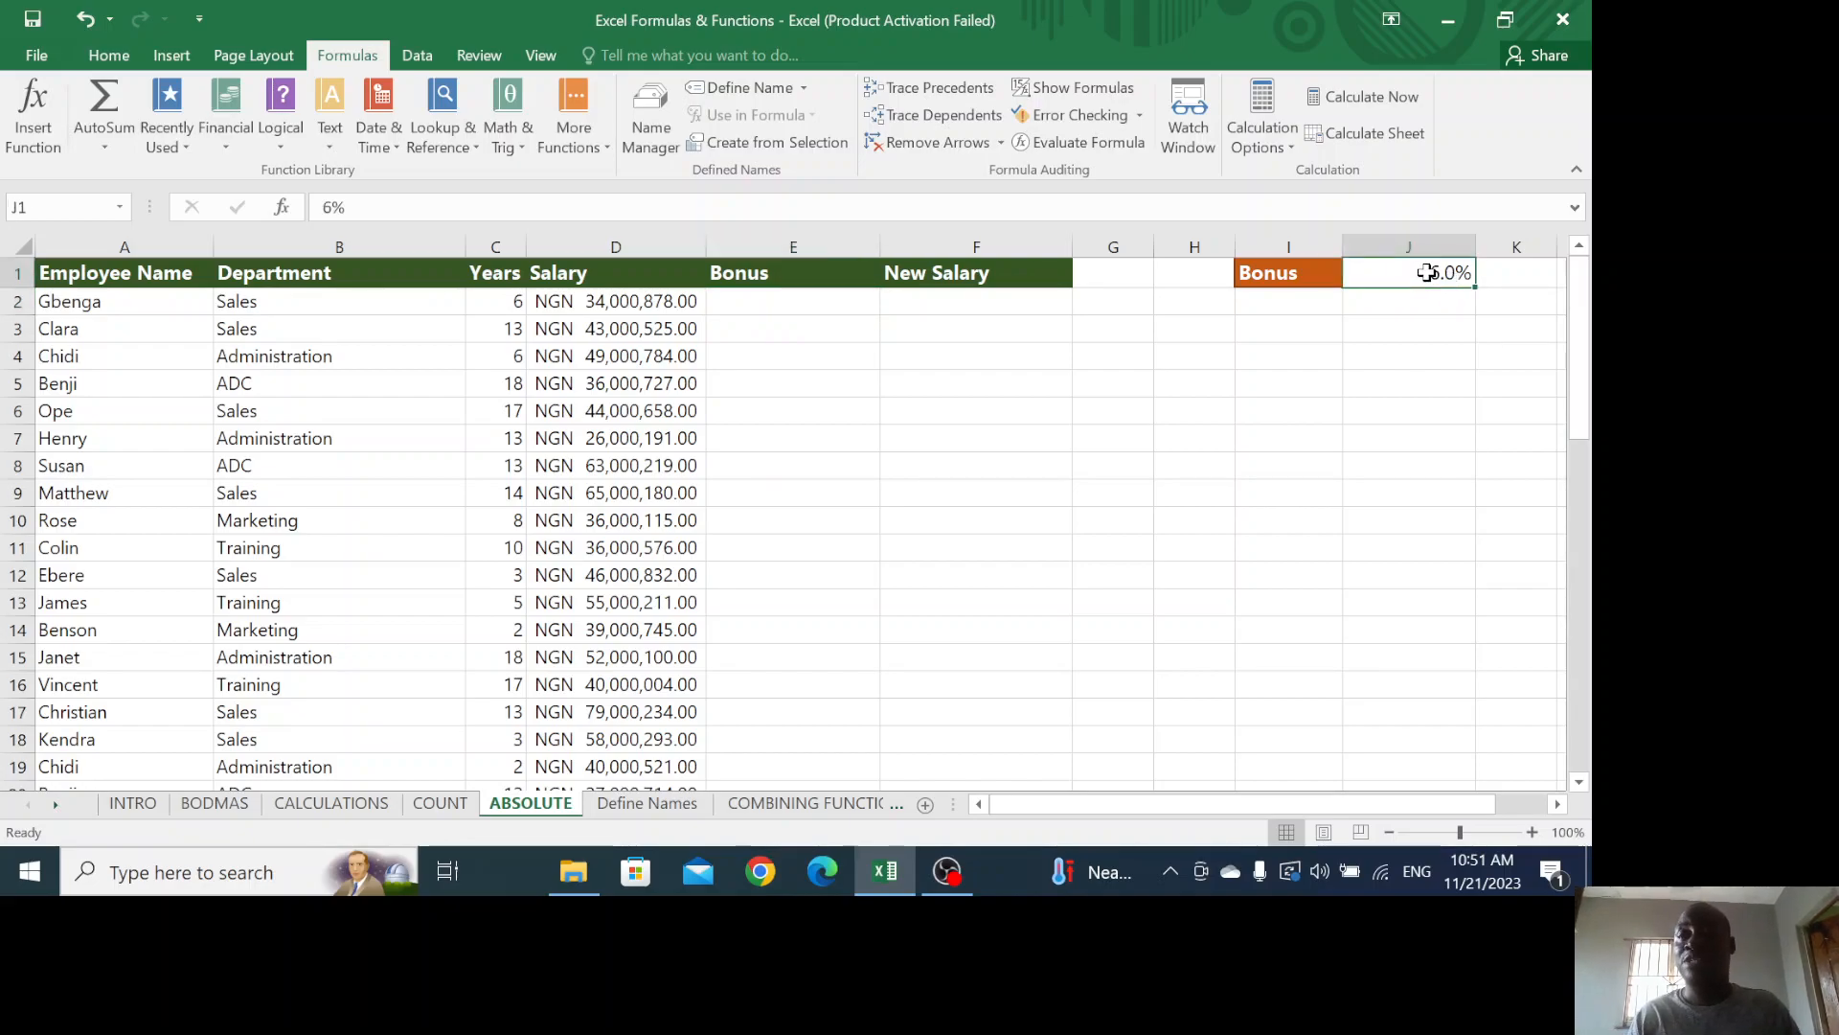
pyautogui.click(852, 301)
pyautogui.write('=')
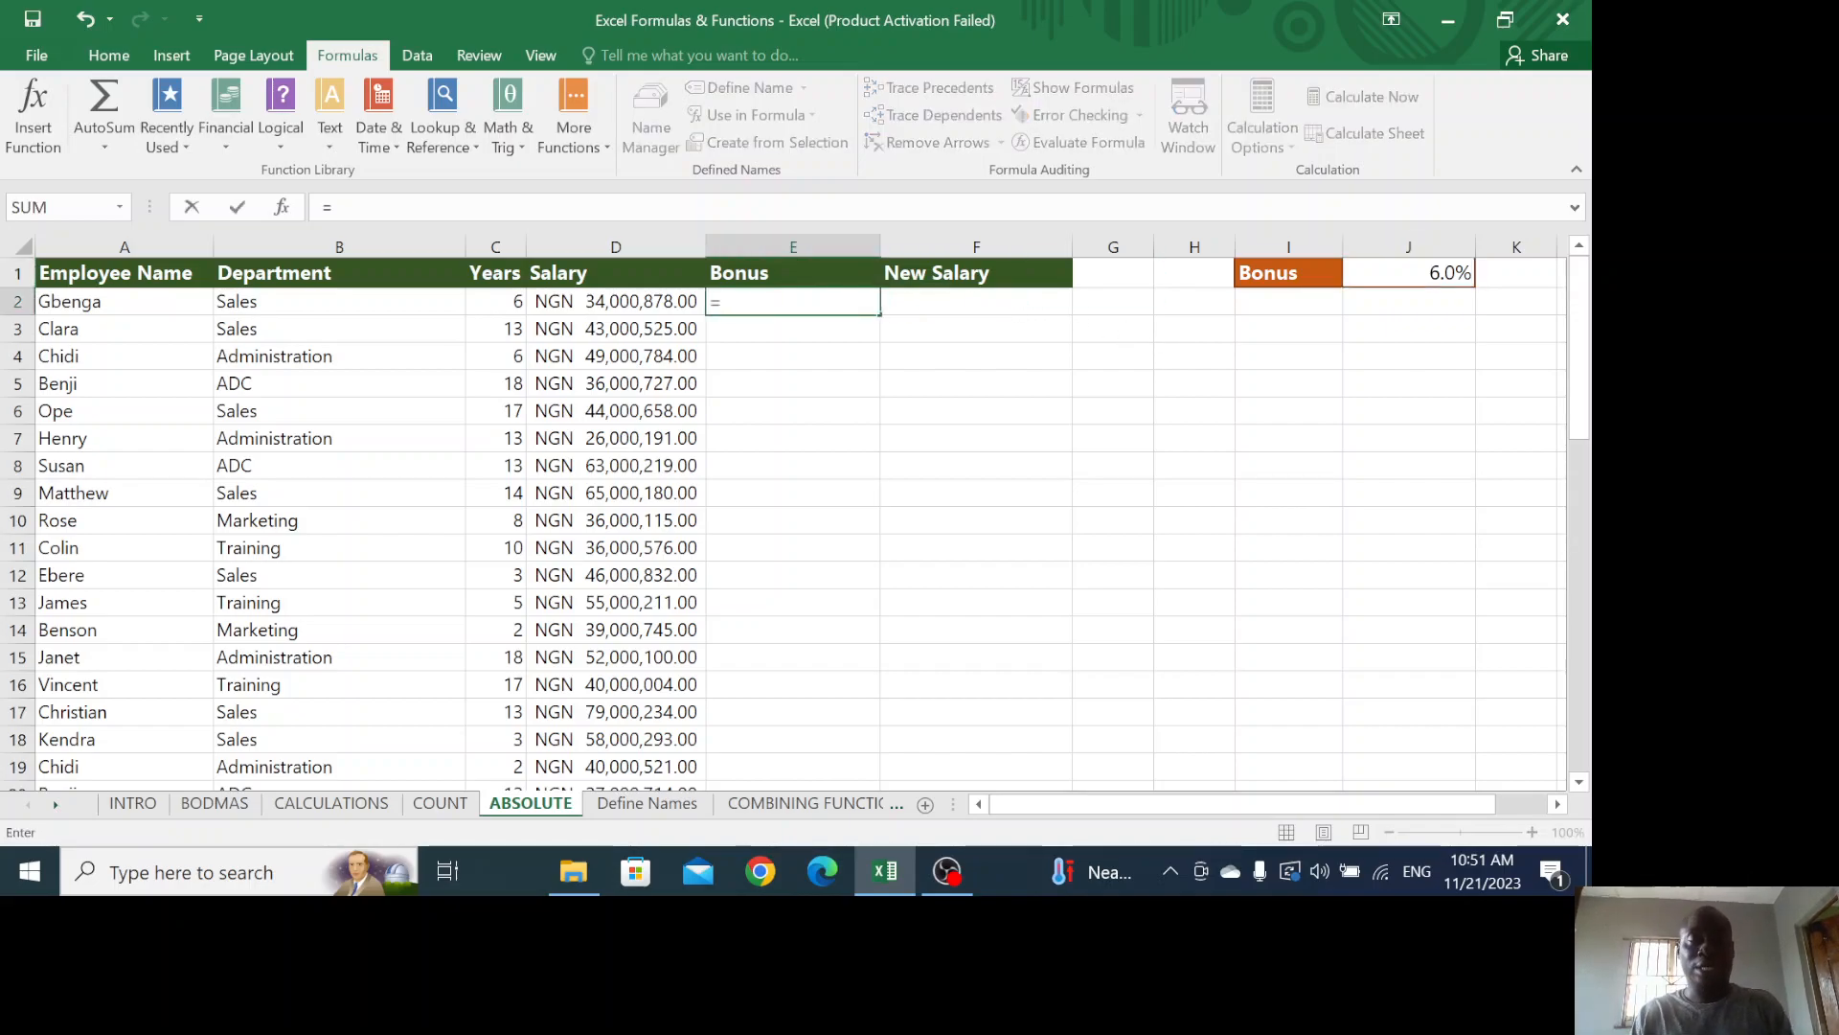
pyautogui.write('d2')
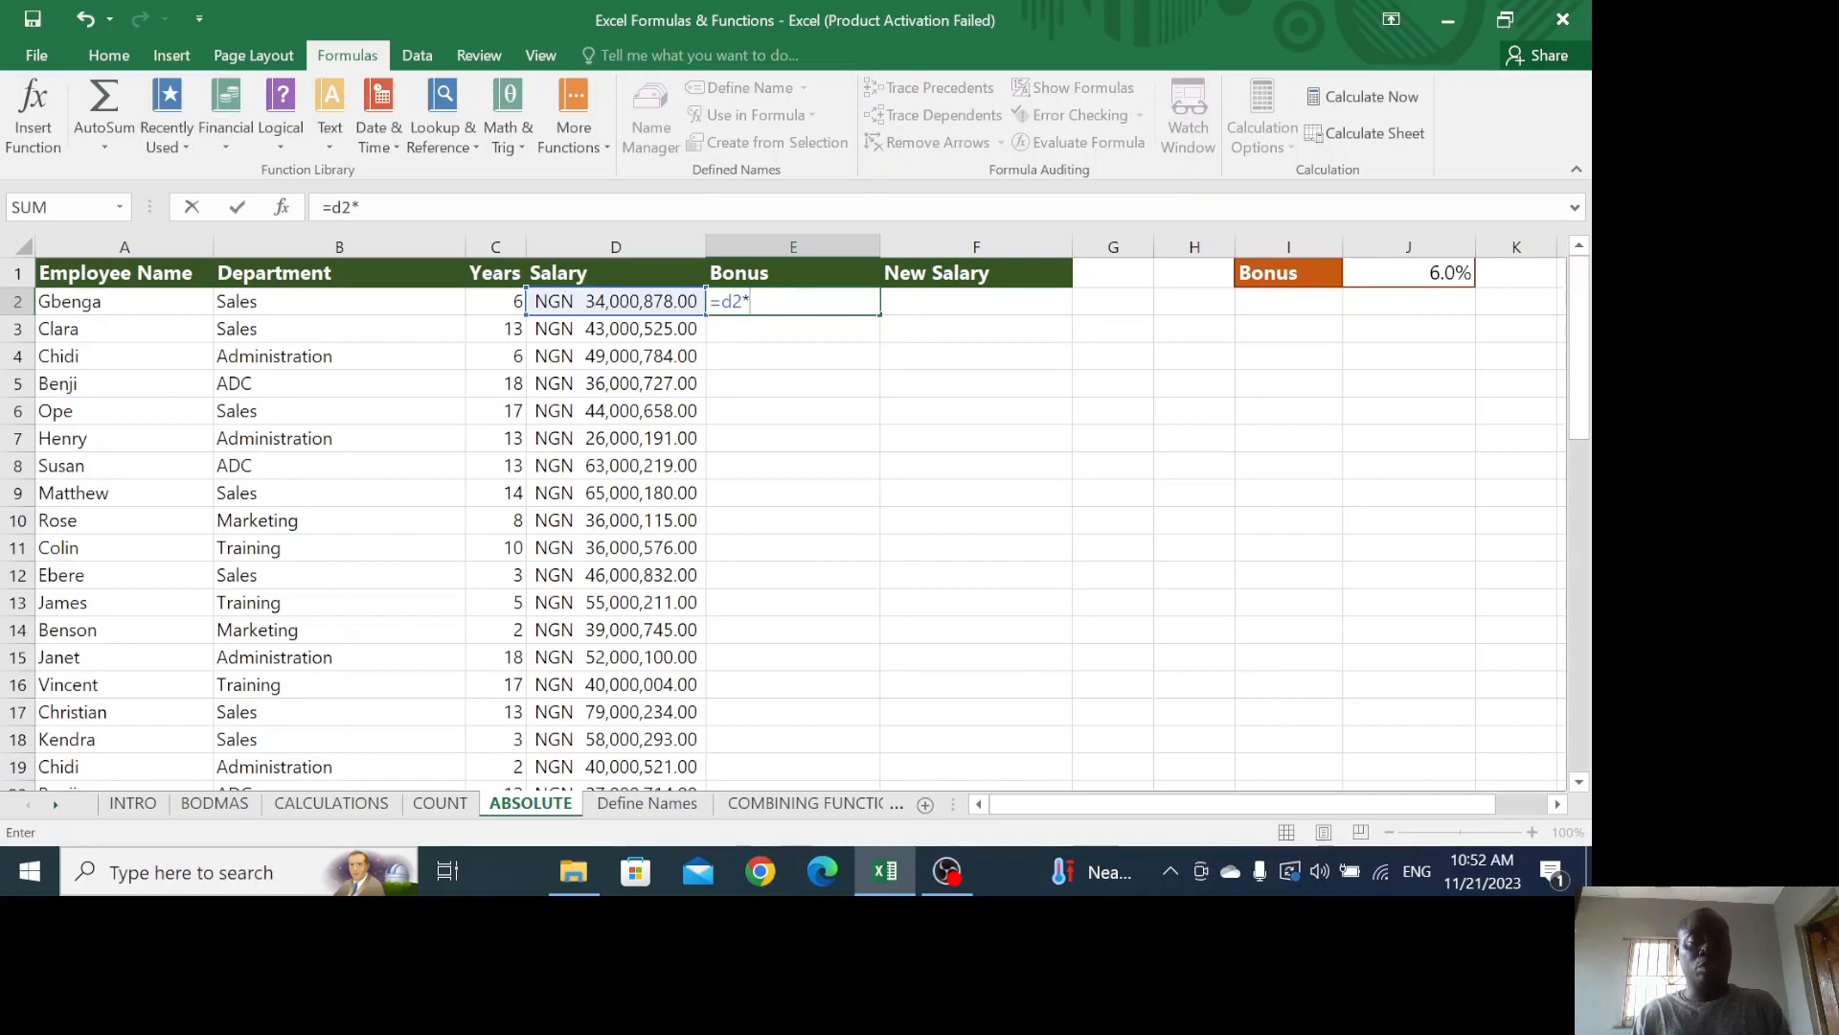
pyautogui.write('*$j$')
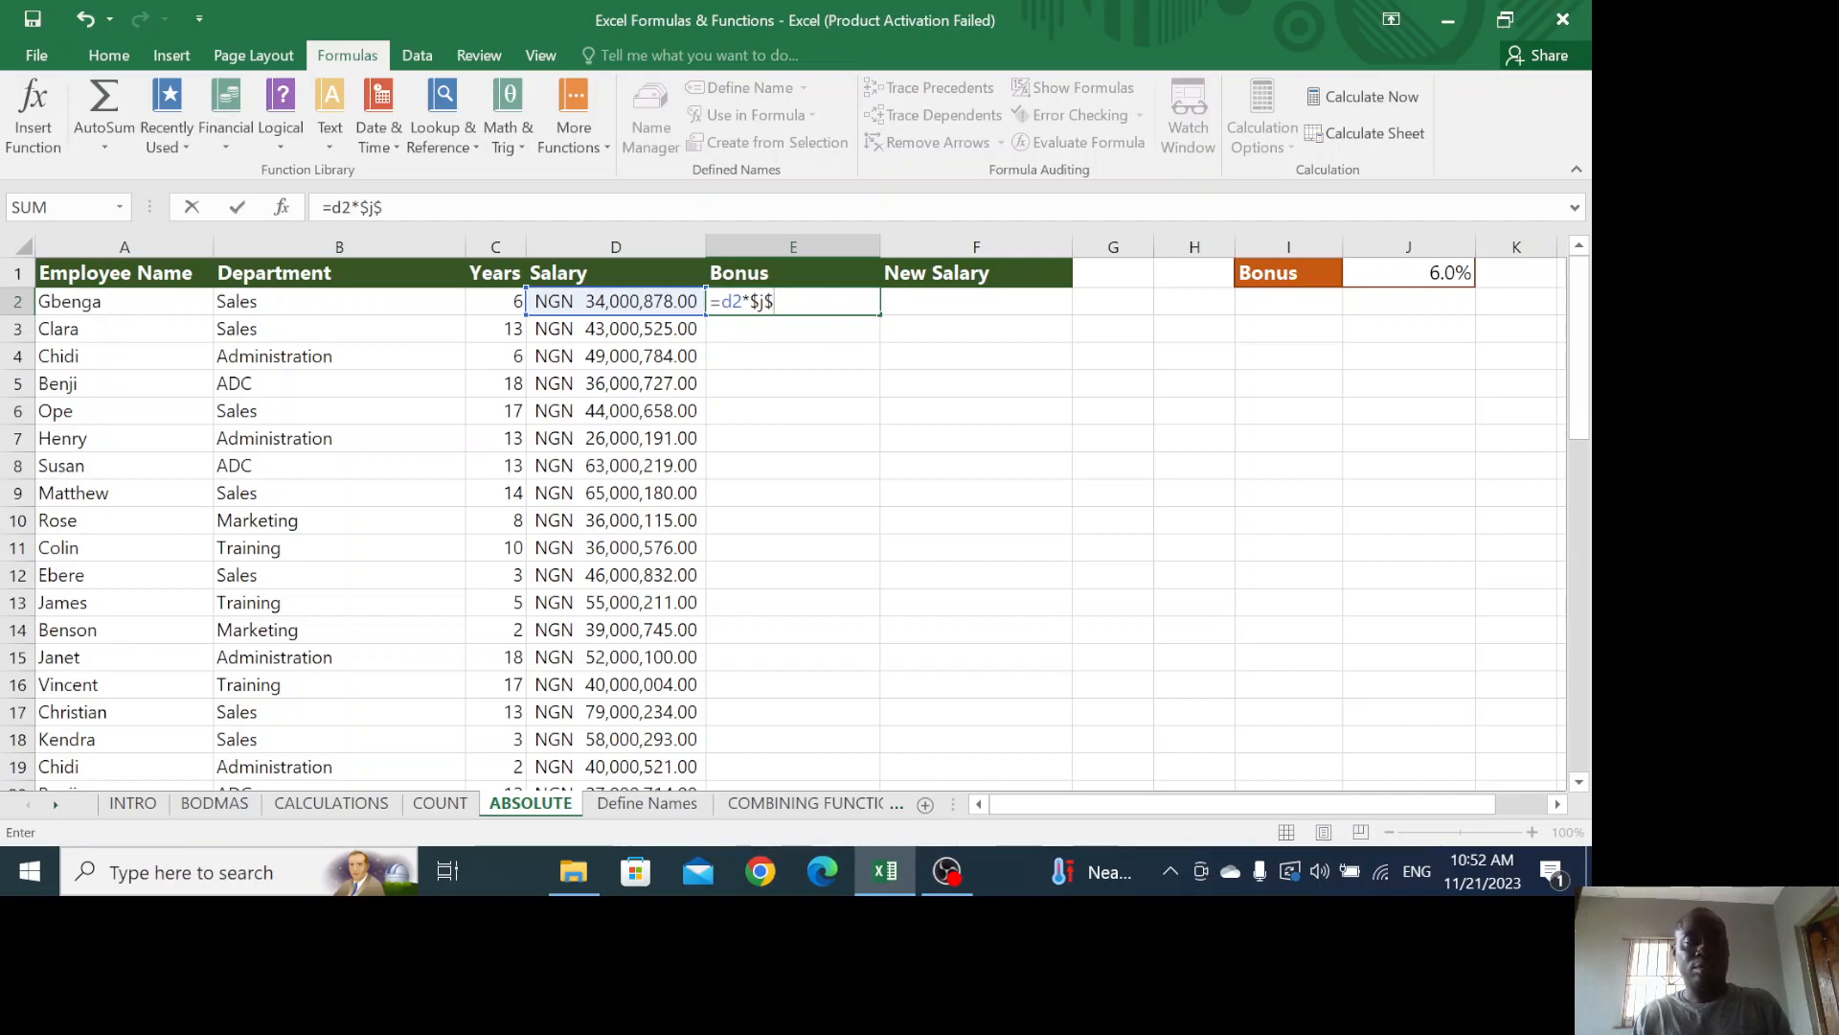
pyautogui.write('1')
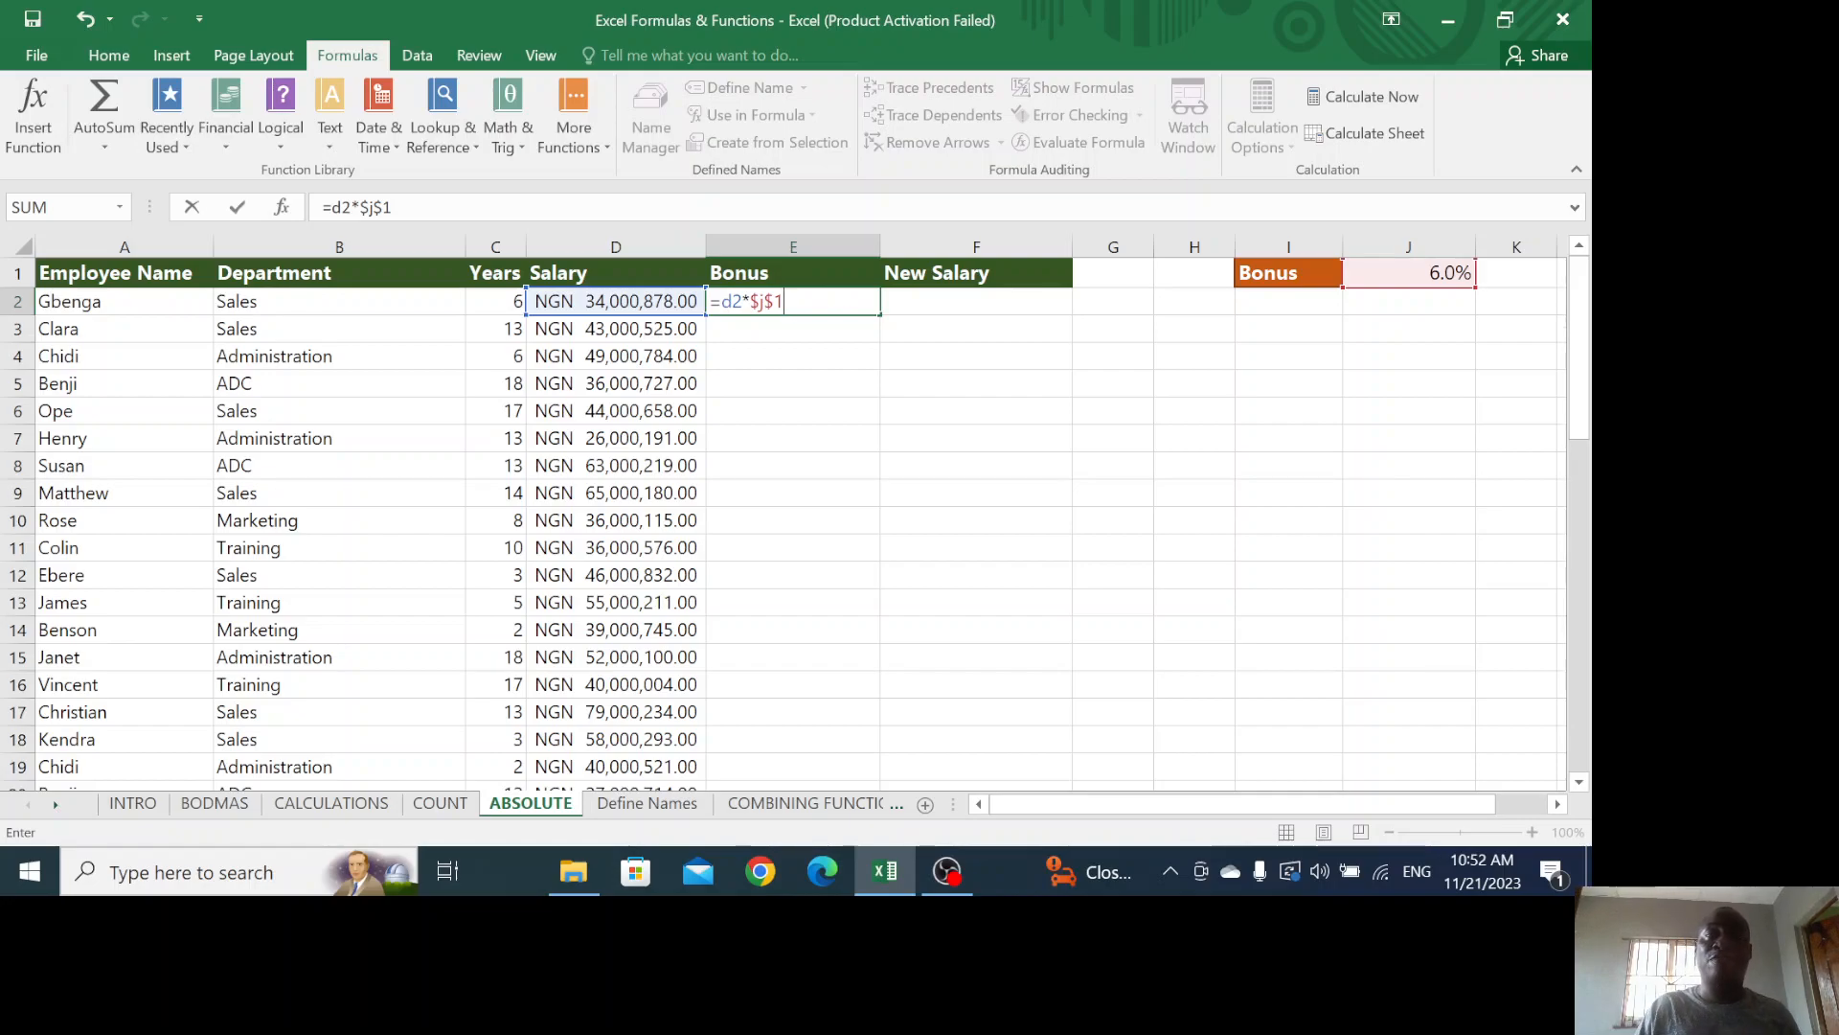
pyautogui.press('Return')
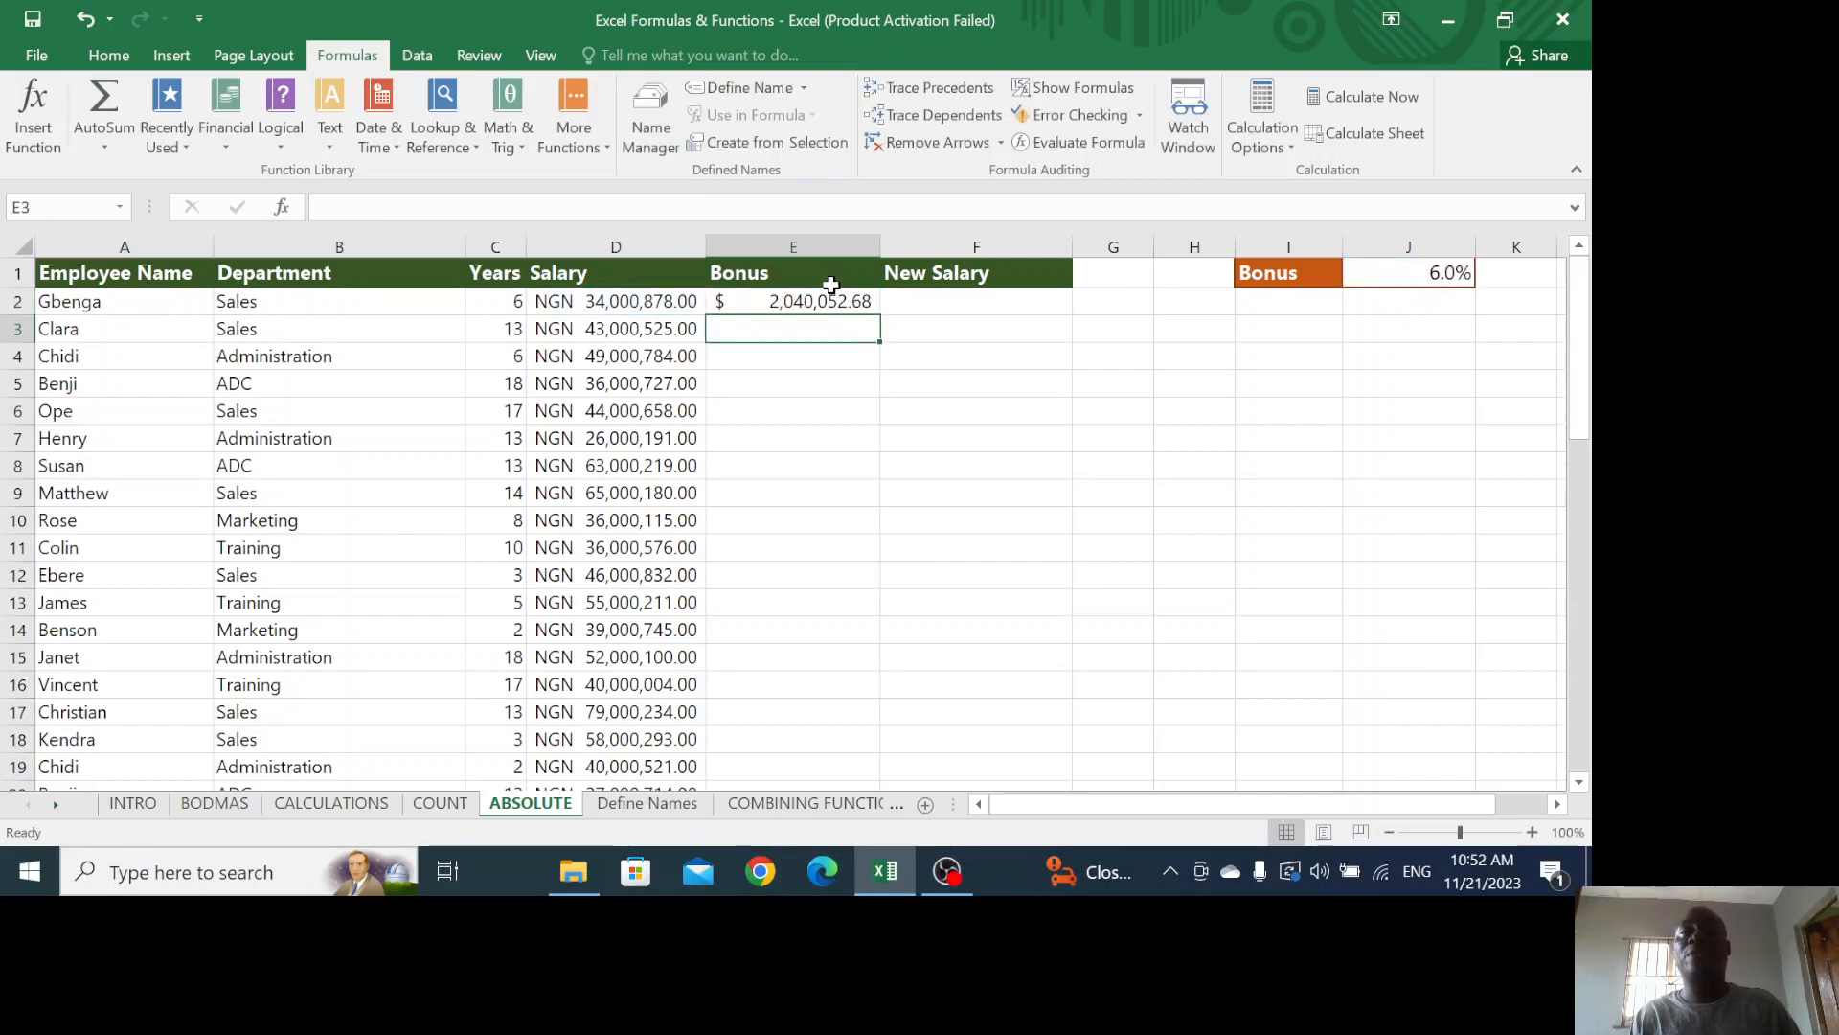
# Fill the absolute-reference bonus formula from E2 down to E53 and check the column to its last row
pyautogui.click(830, 305)
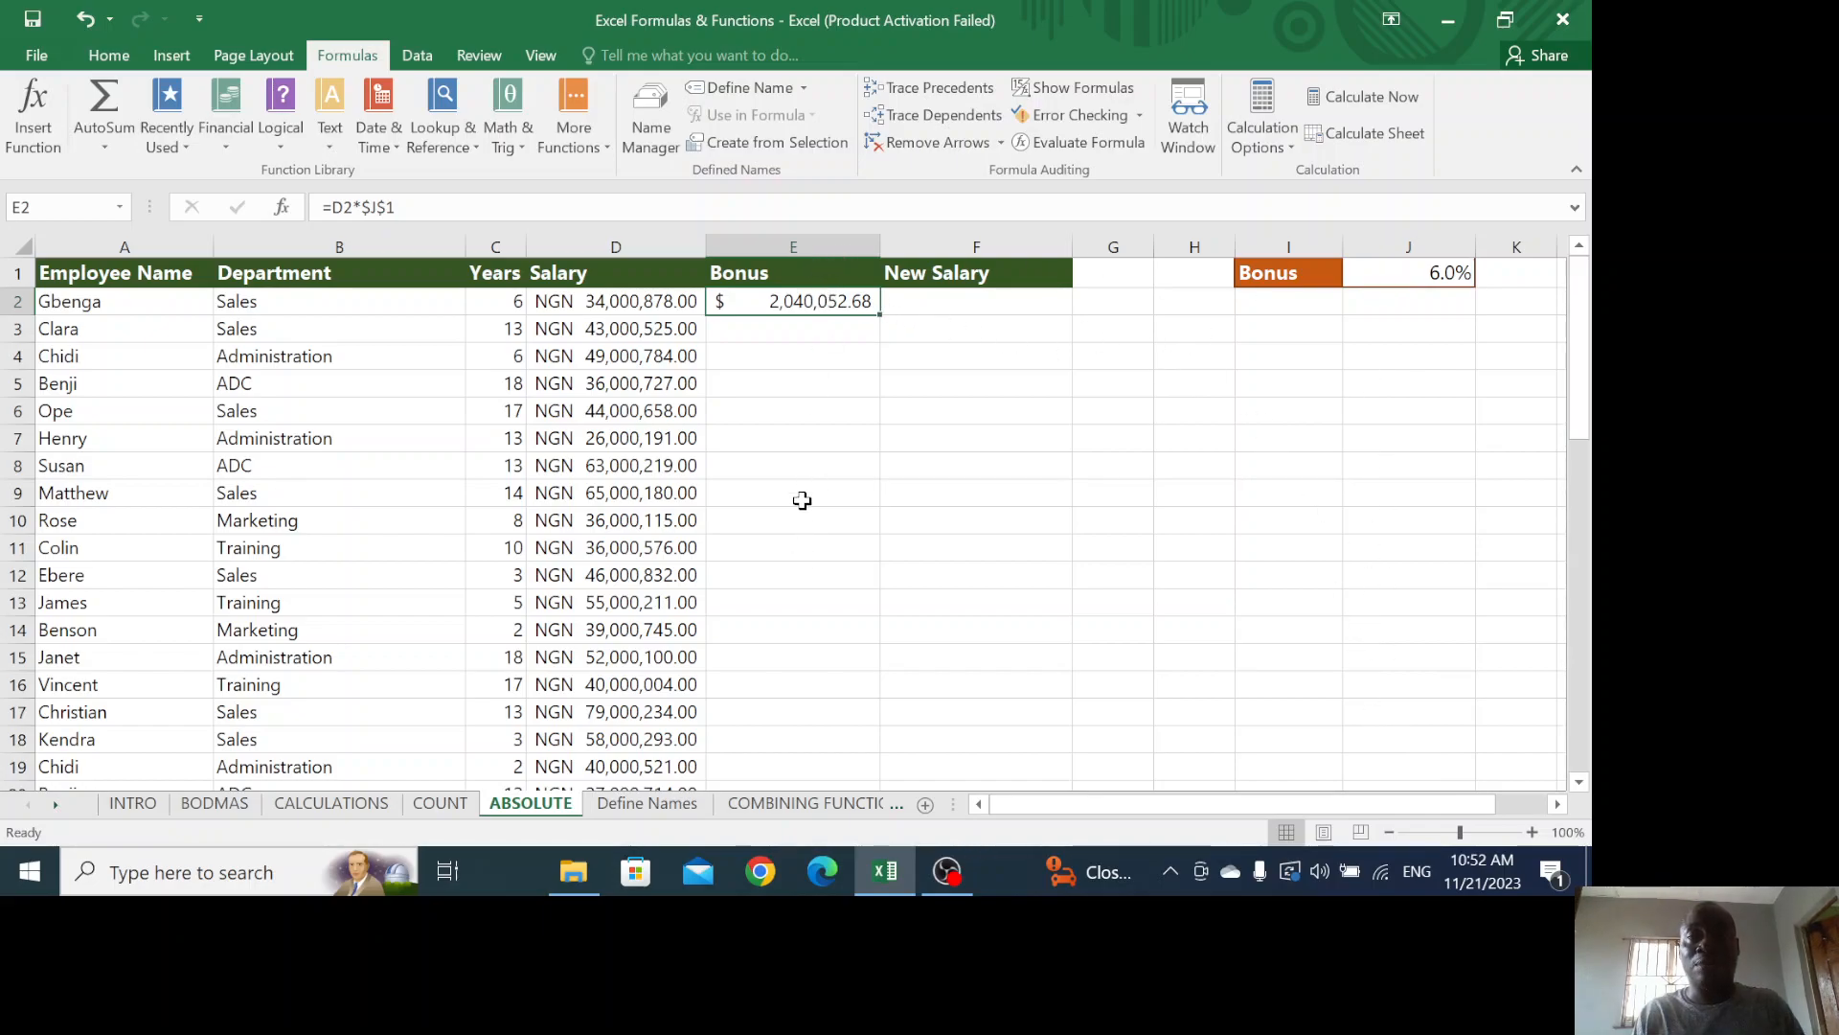
pyautogui.doubleClick(882, 315)
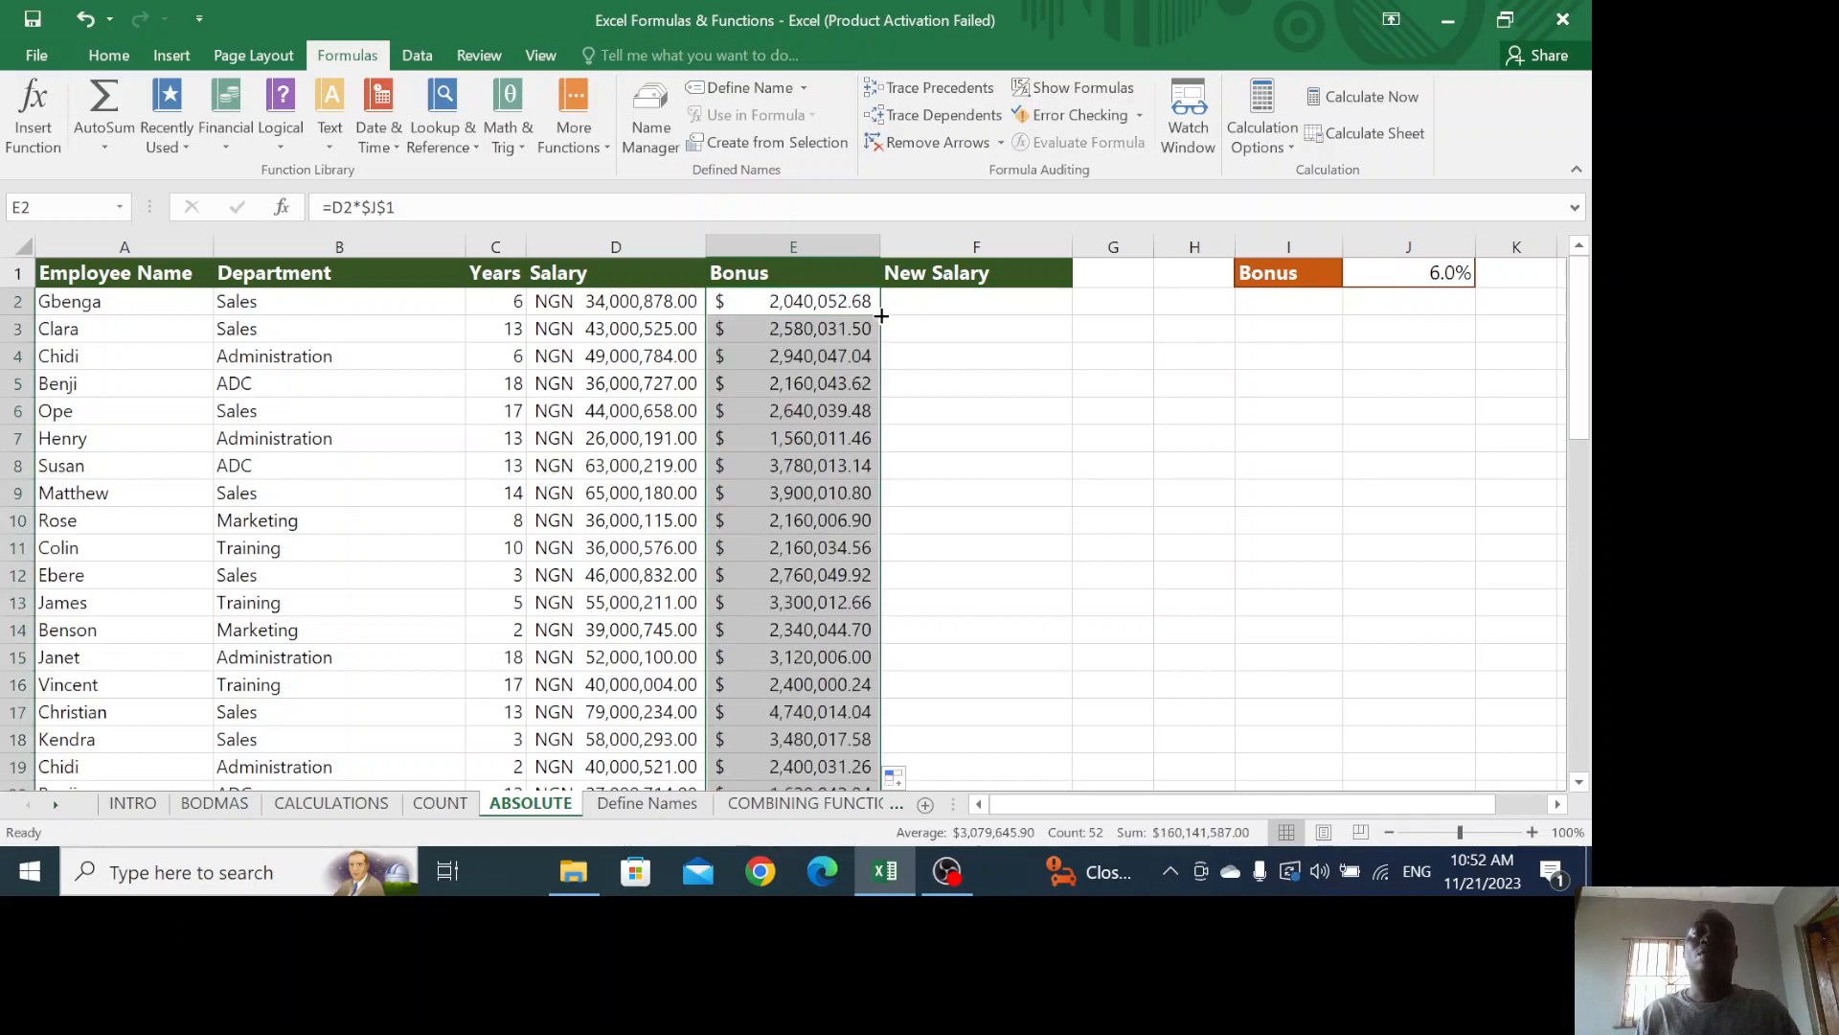
pyautogui.scroll(-4, 860, 328)
pyautogui.scroll(-9, 860, 327)
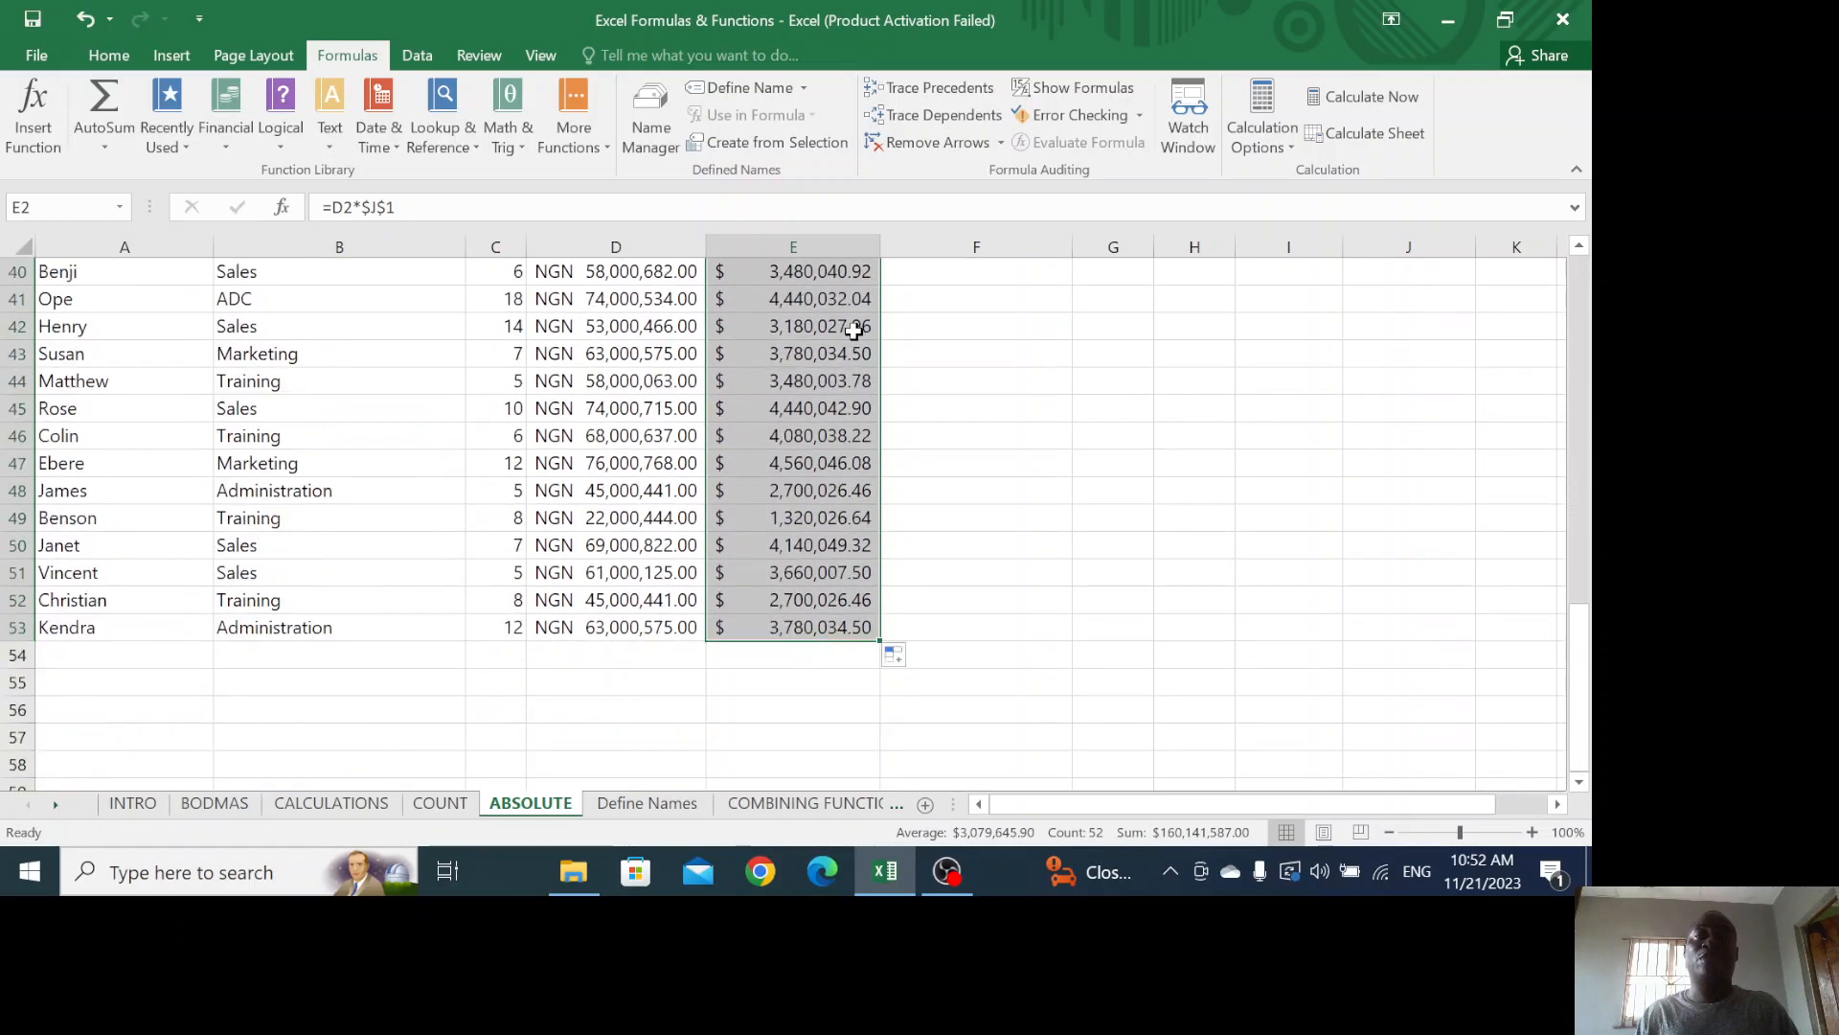
pyautogui.scroll(7, 854, 330)
pyautogui.scroll(6, 854, 331)
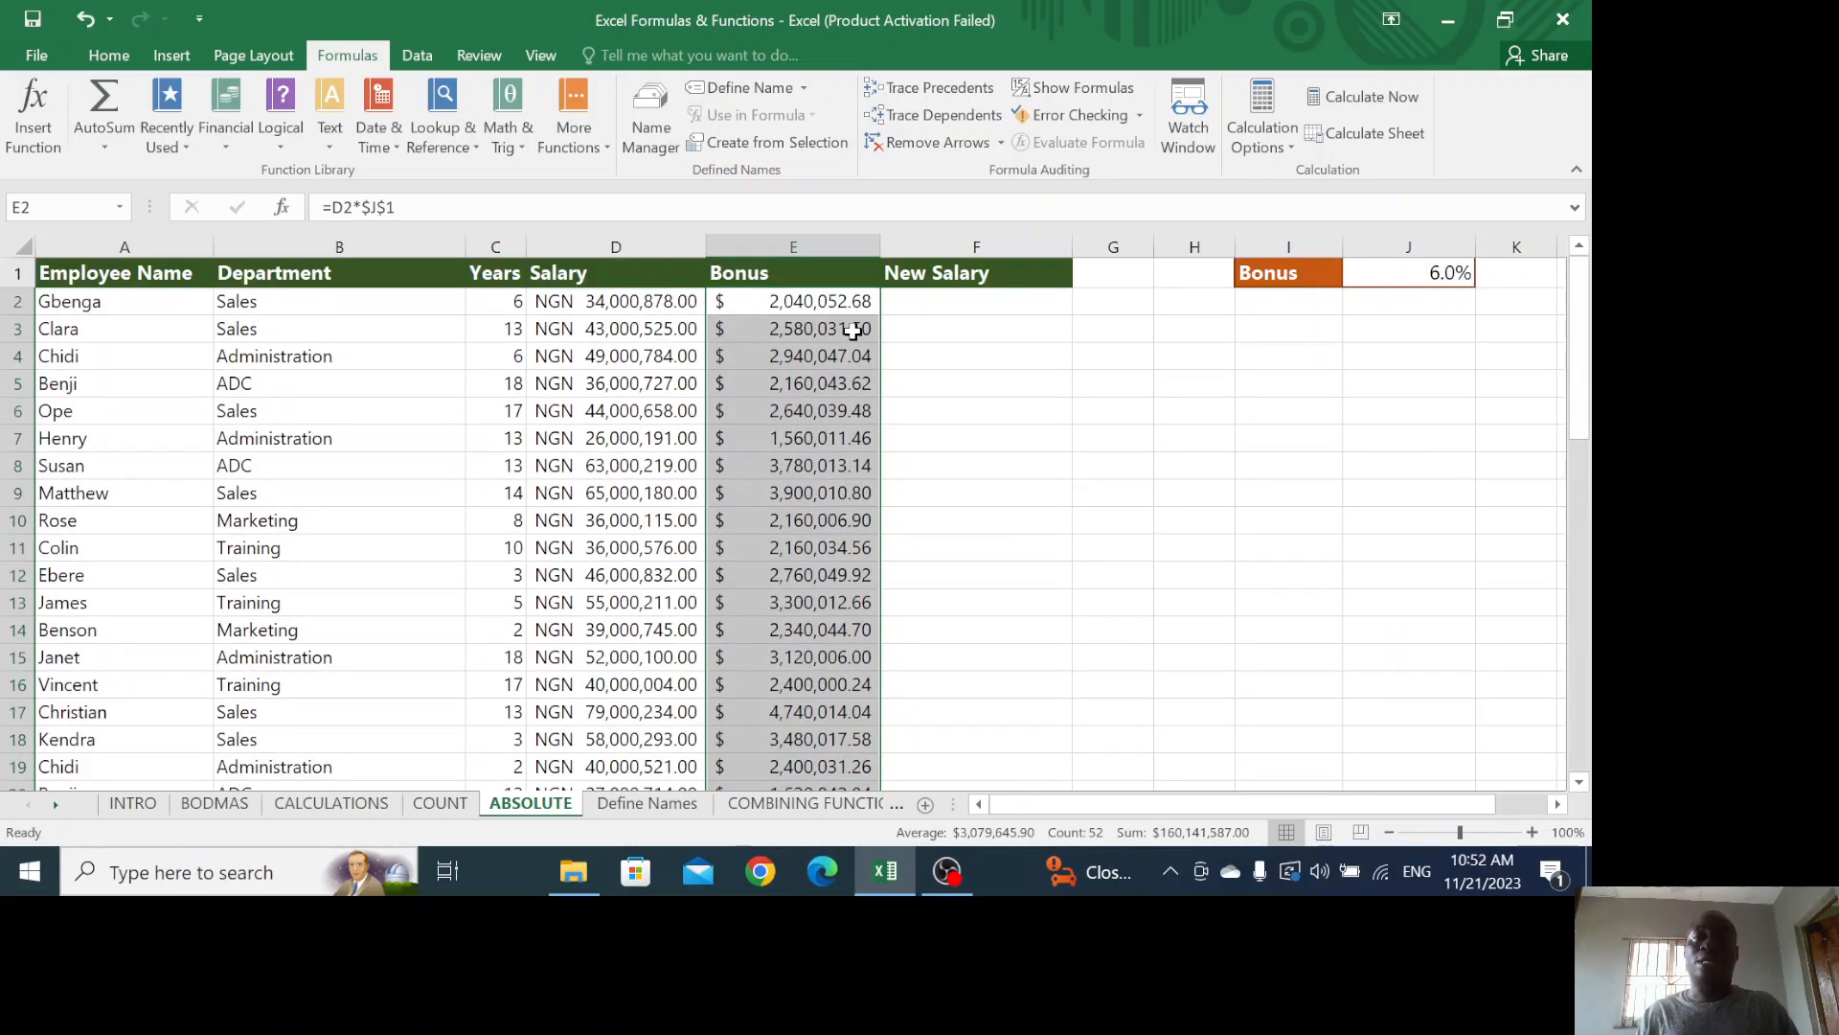
# Calculate the first employee's new salary in F2 with the formula =D2+E2
pyautogui.click(918, 302)
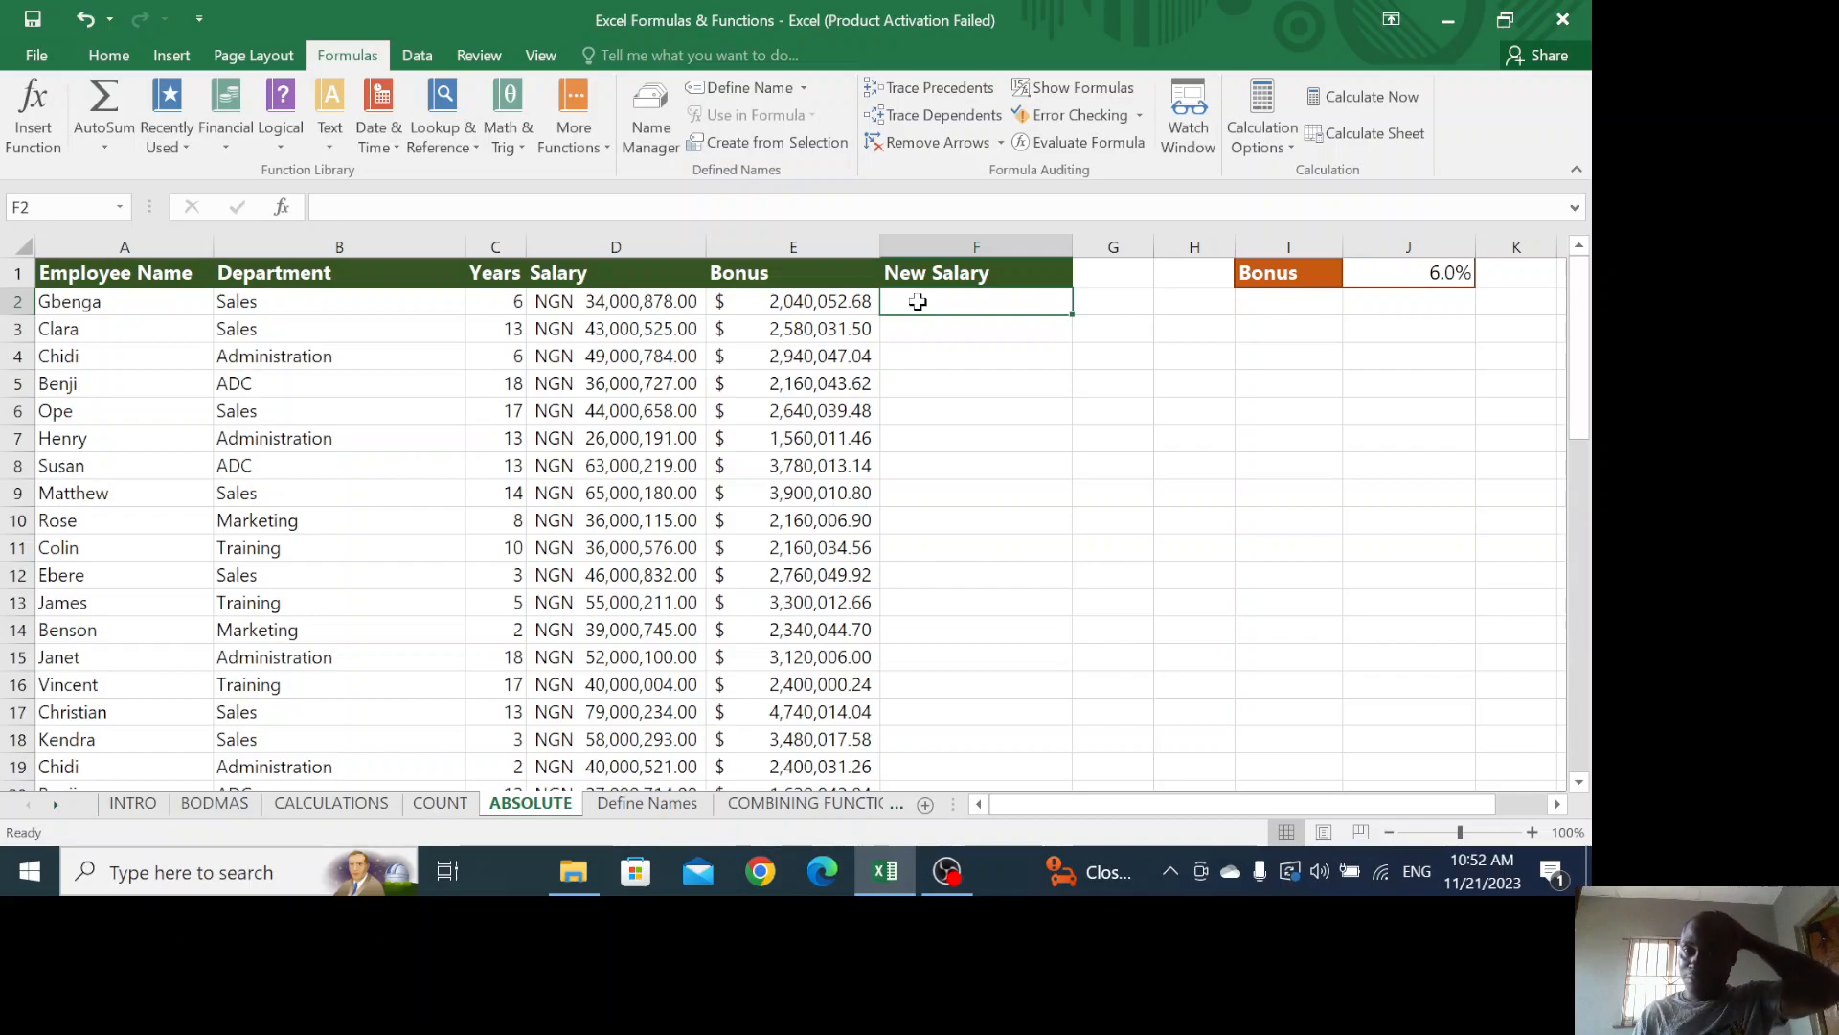
pyautogui.write('=')
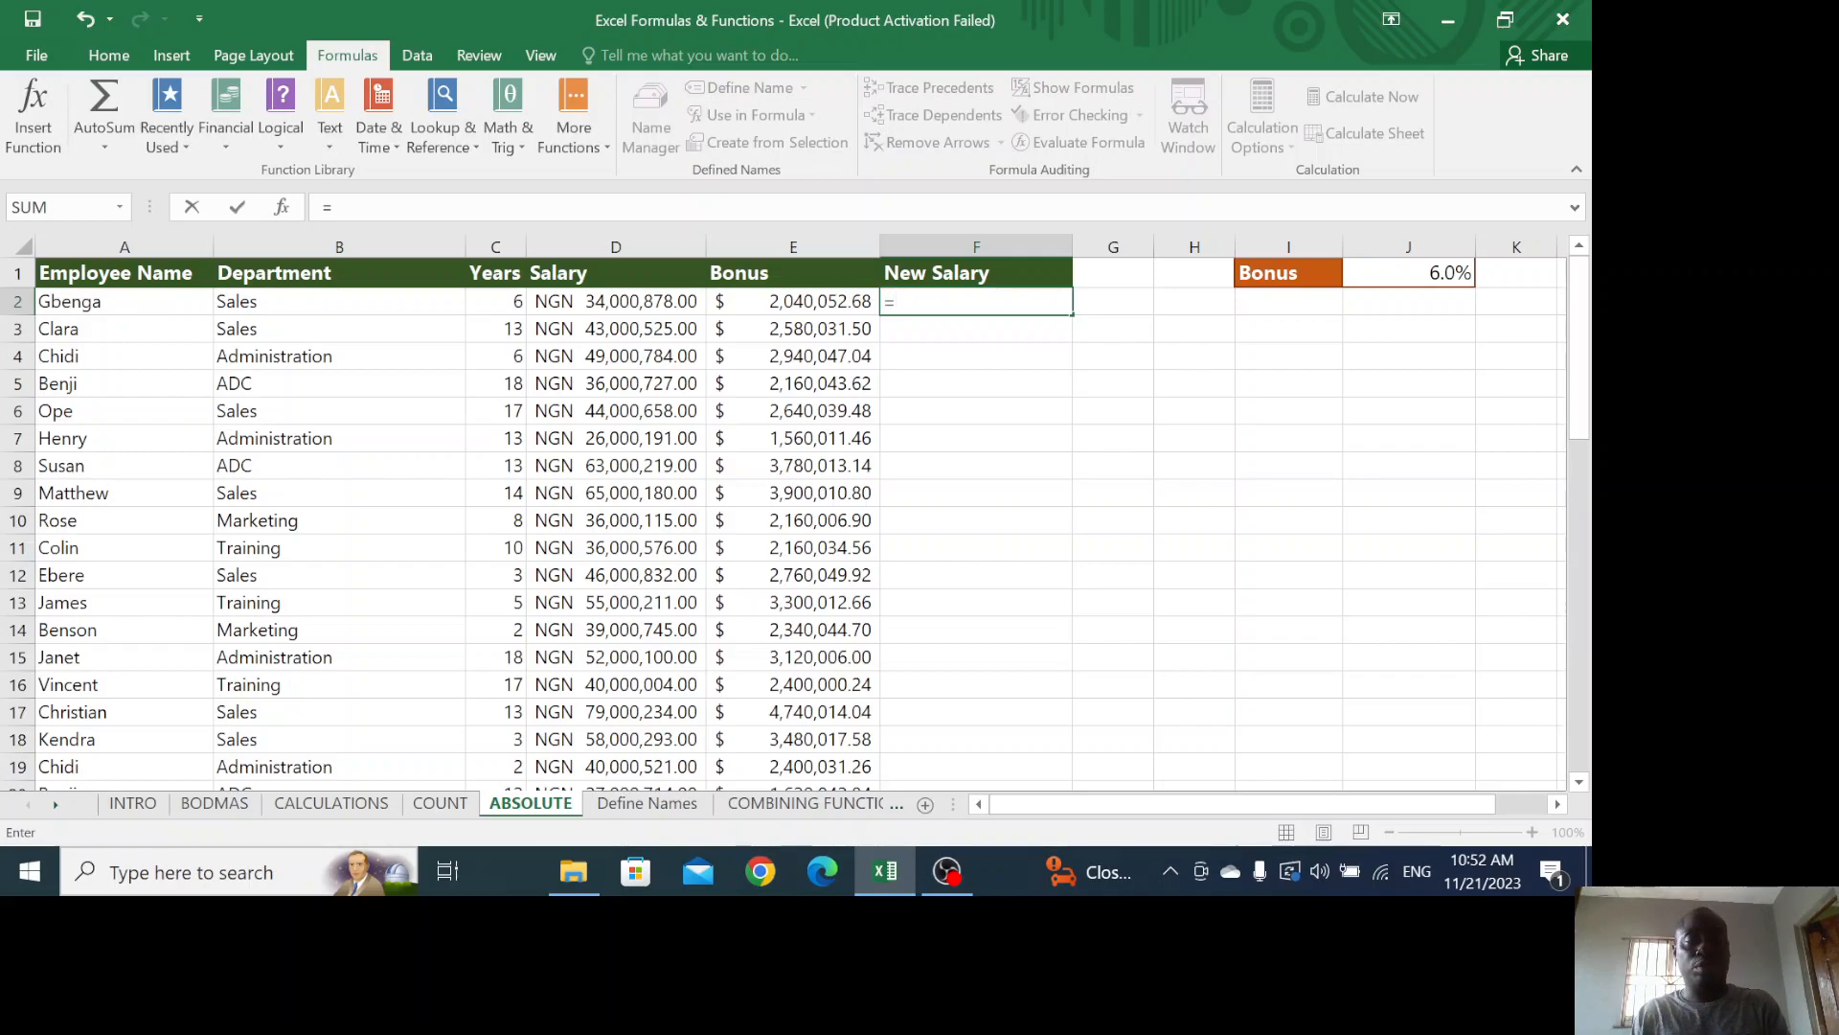
pyautogui.write('d')
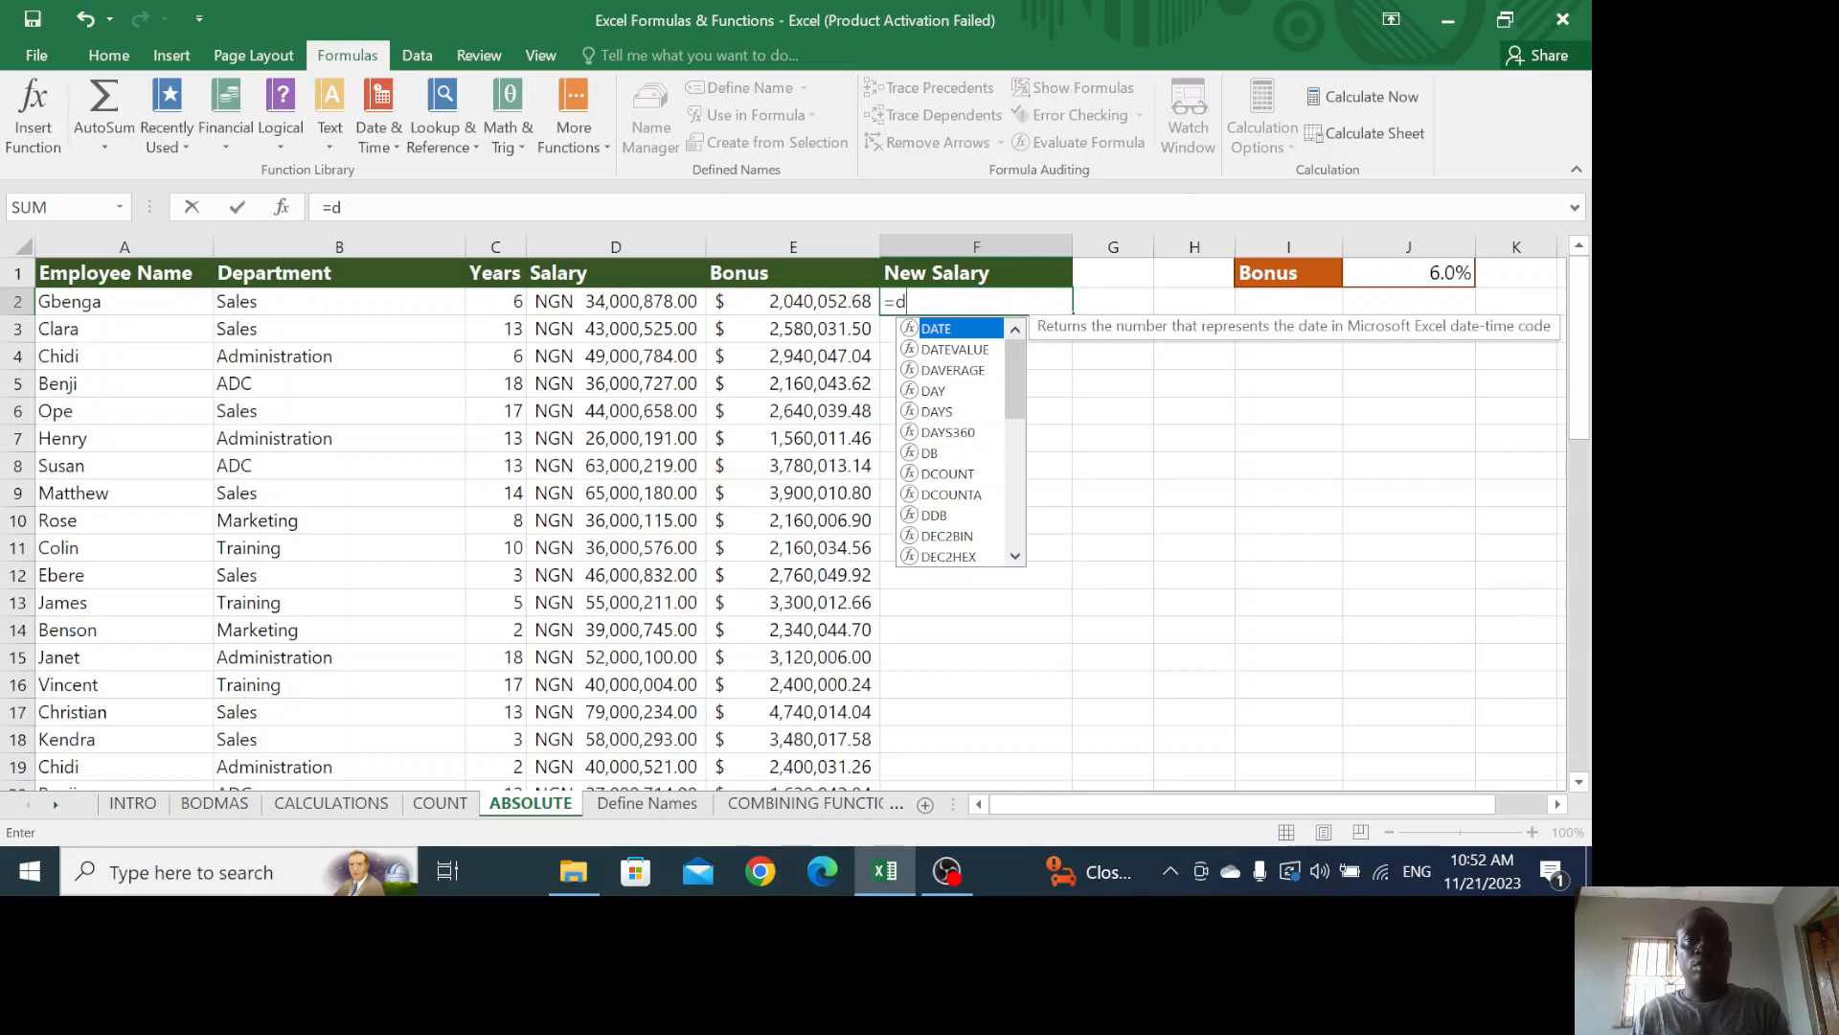
pyautogui.write('2')
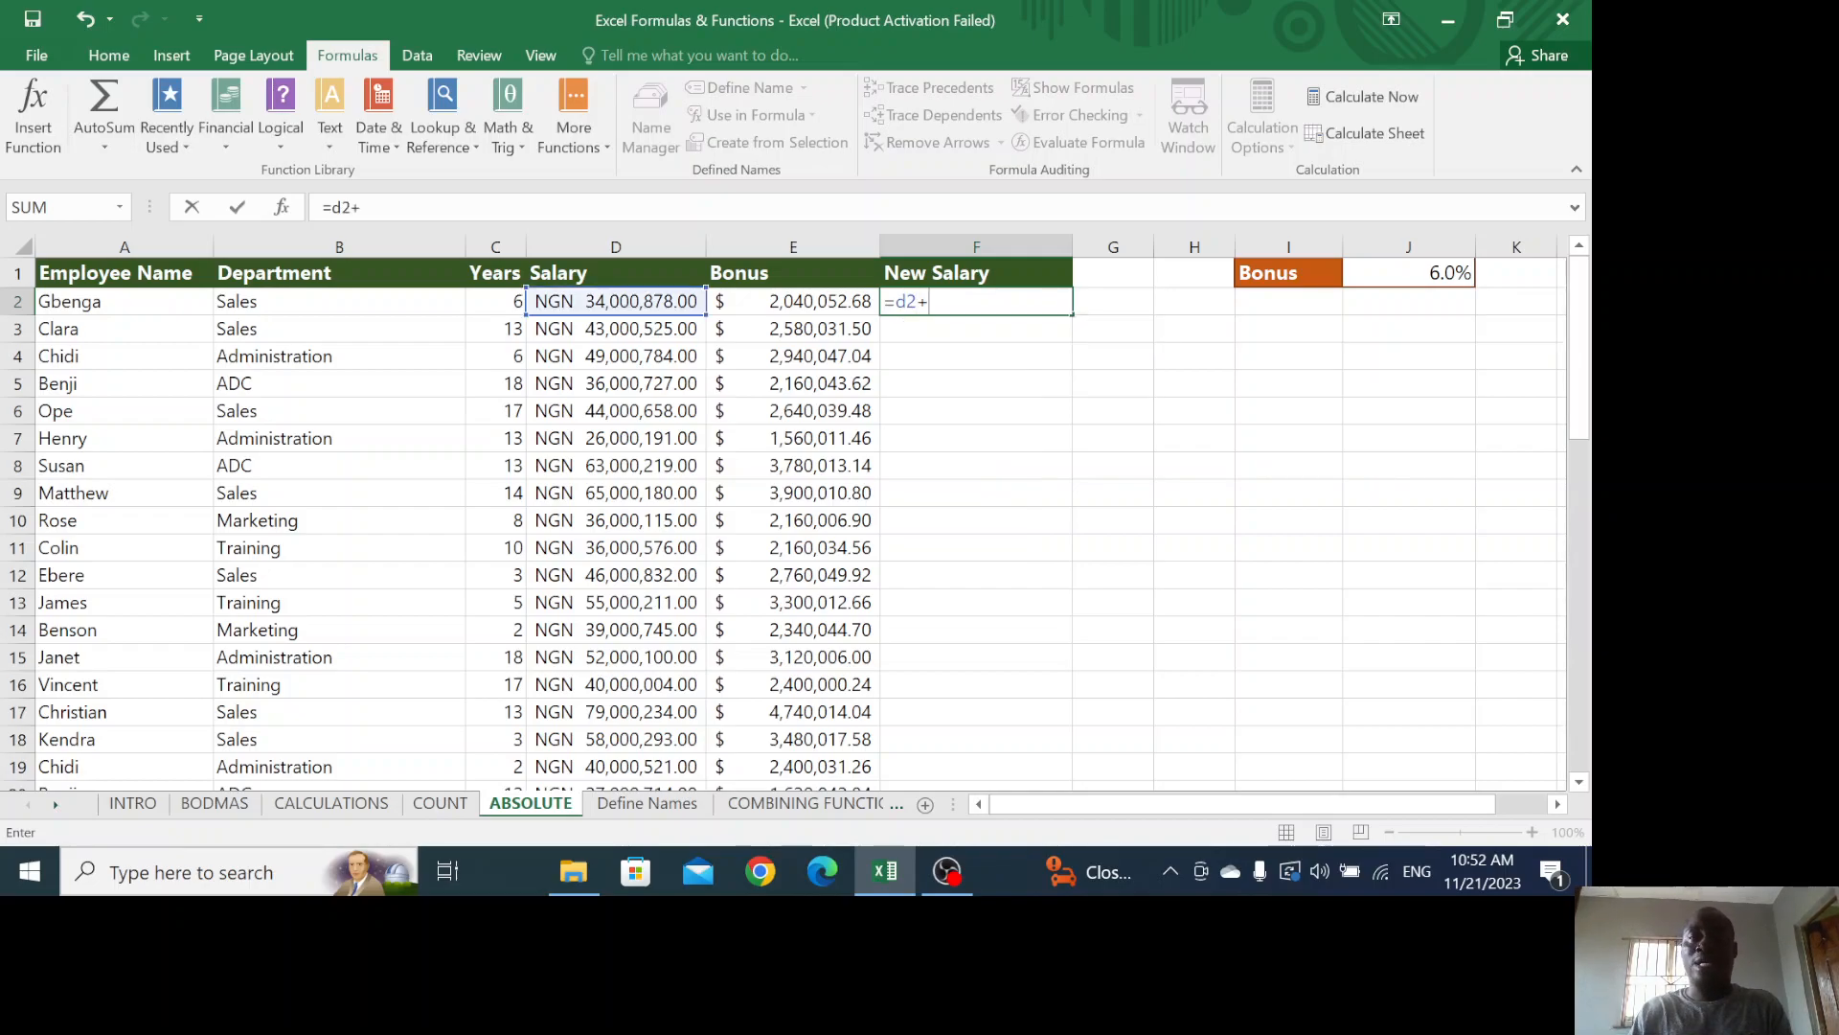
pyautogui.write('+e')
pyautogui.write('2')
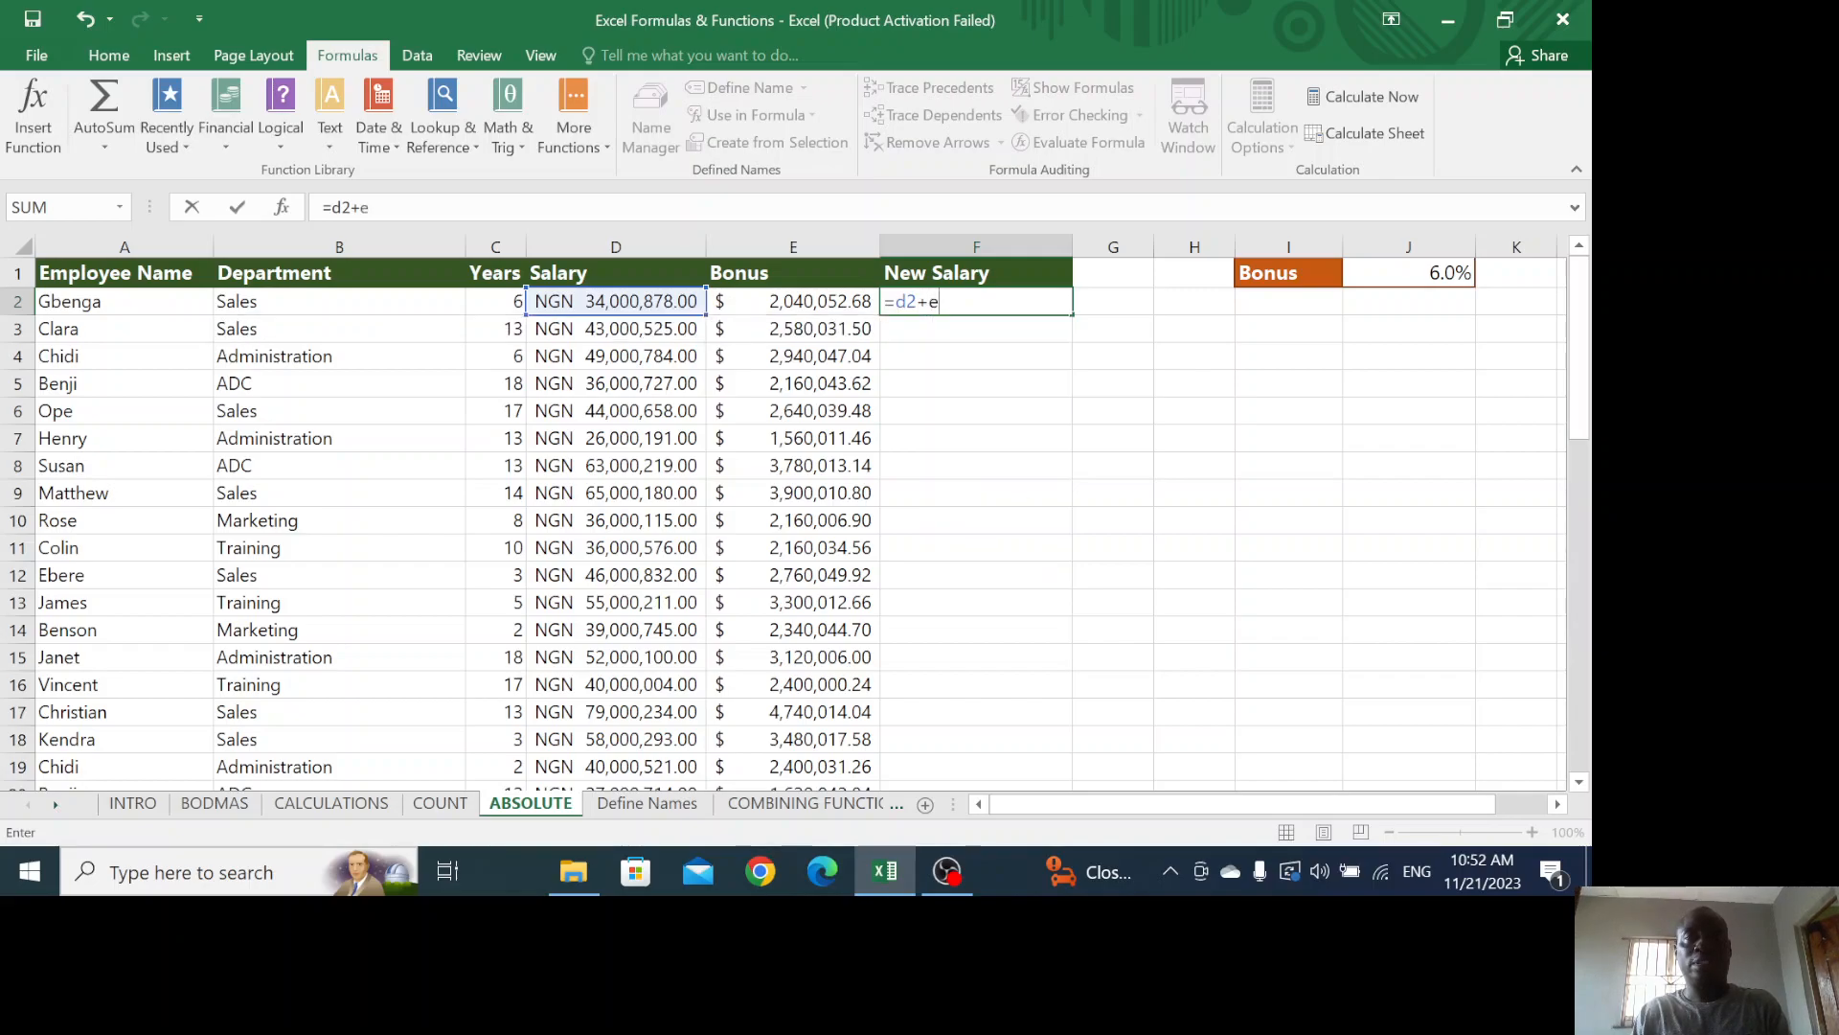
pyautogui.press('Return')
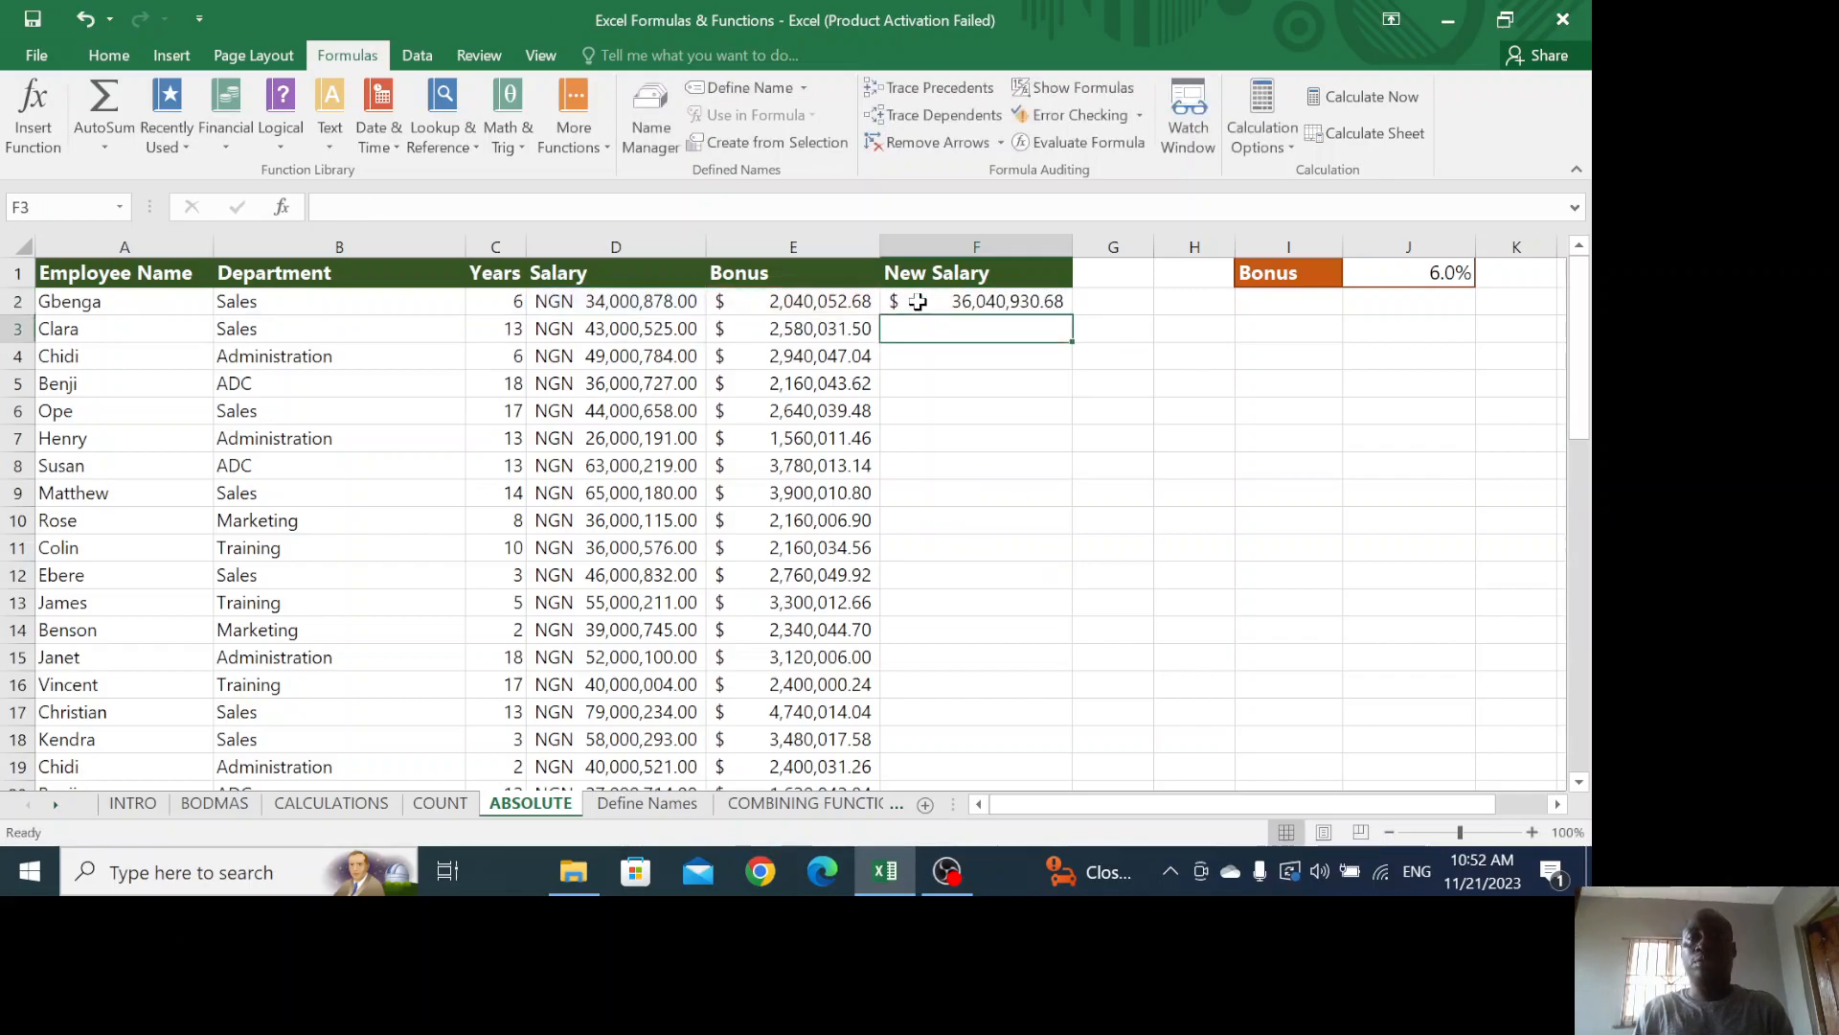
# Fill the new salary formula from F2 down to F53 and check the column to its last row
pyautogui.click(953, 300)
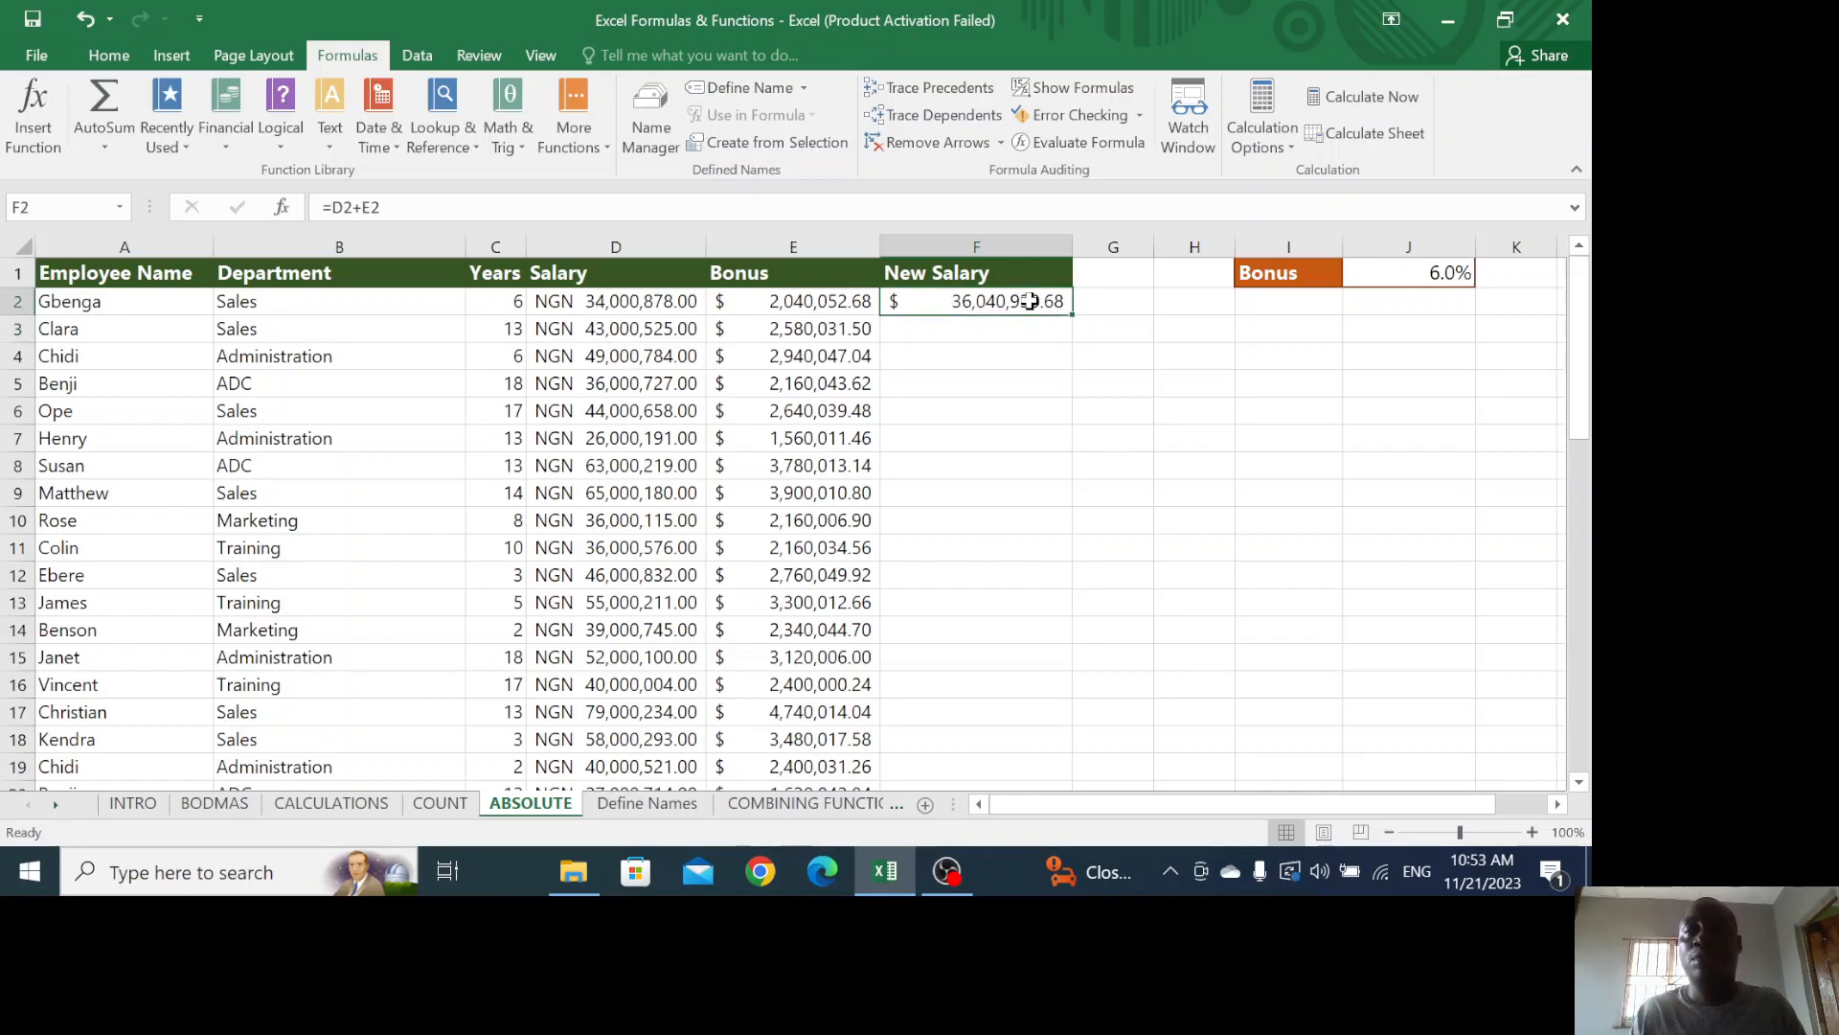
pyautogui.doubleClick(1073, 313)
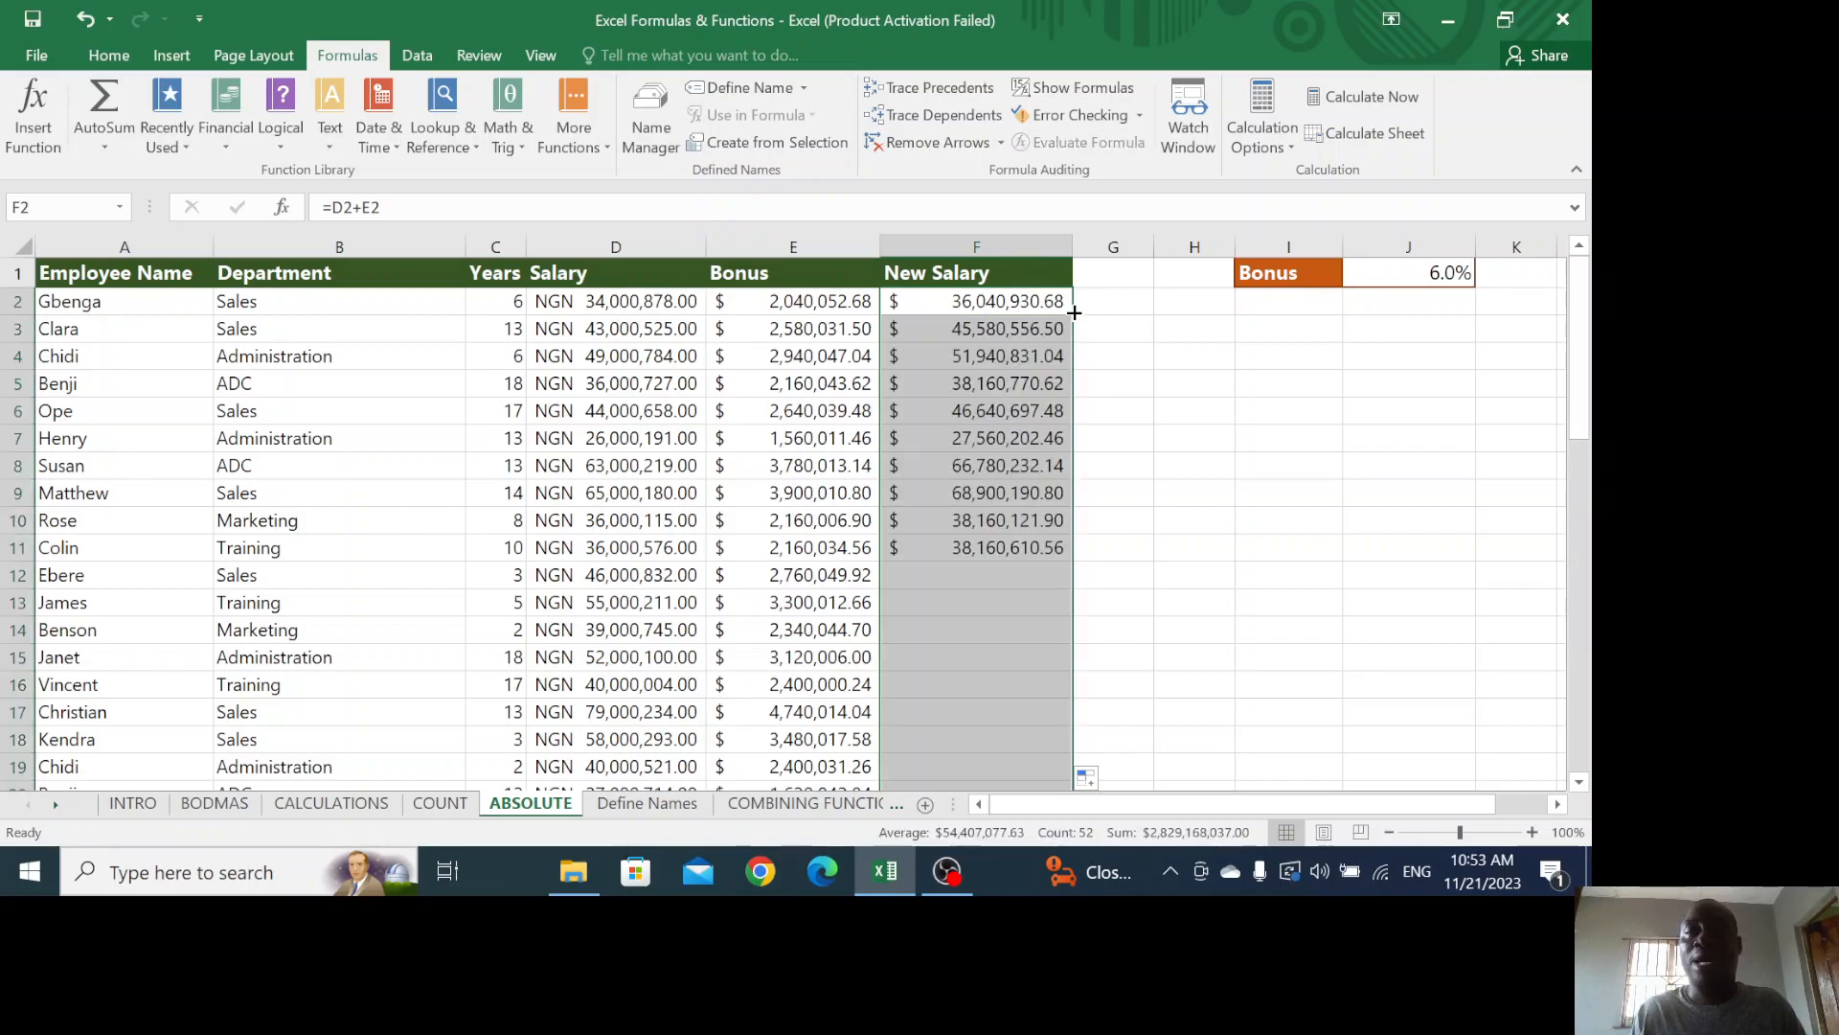
pyautogui.scroll(-9, 1047, 370)
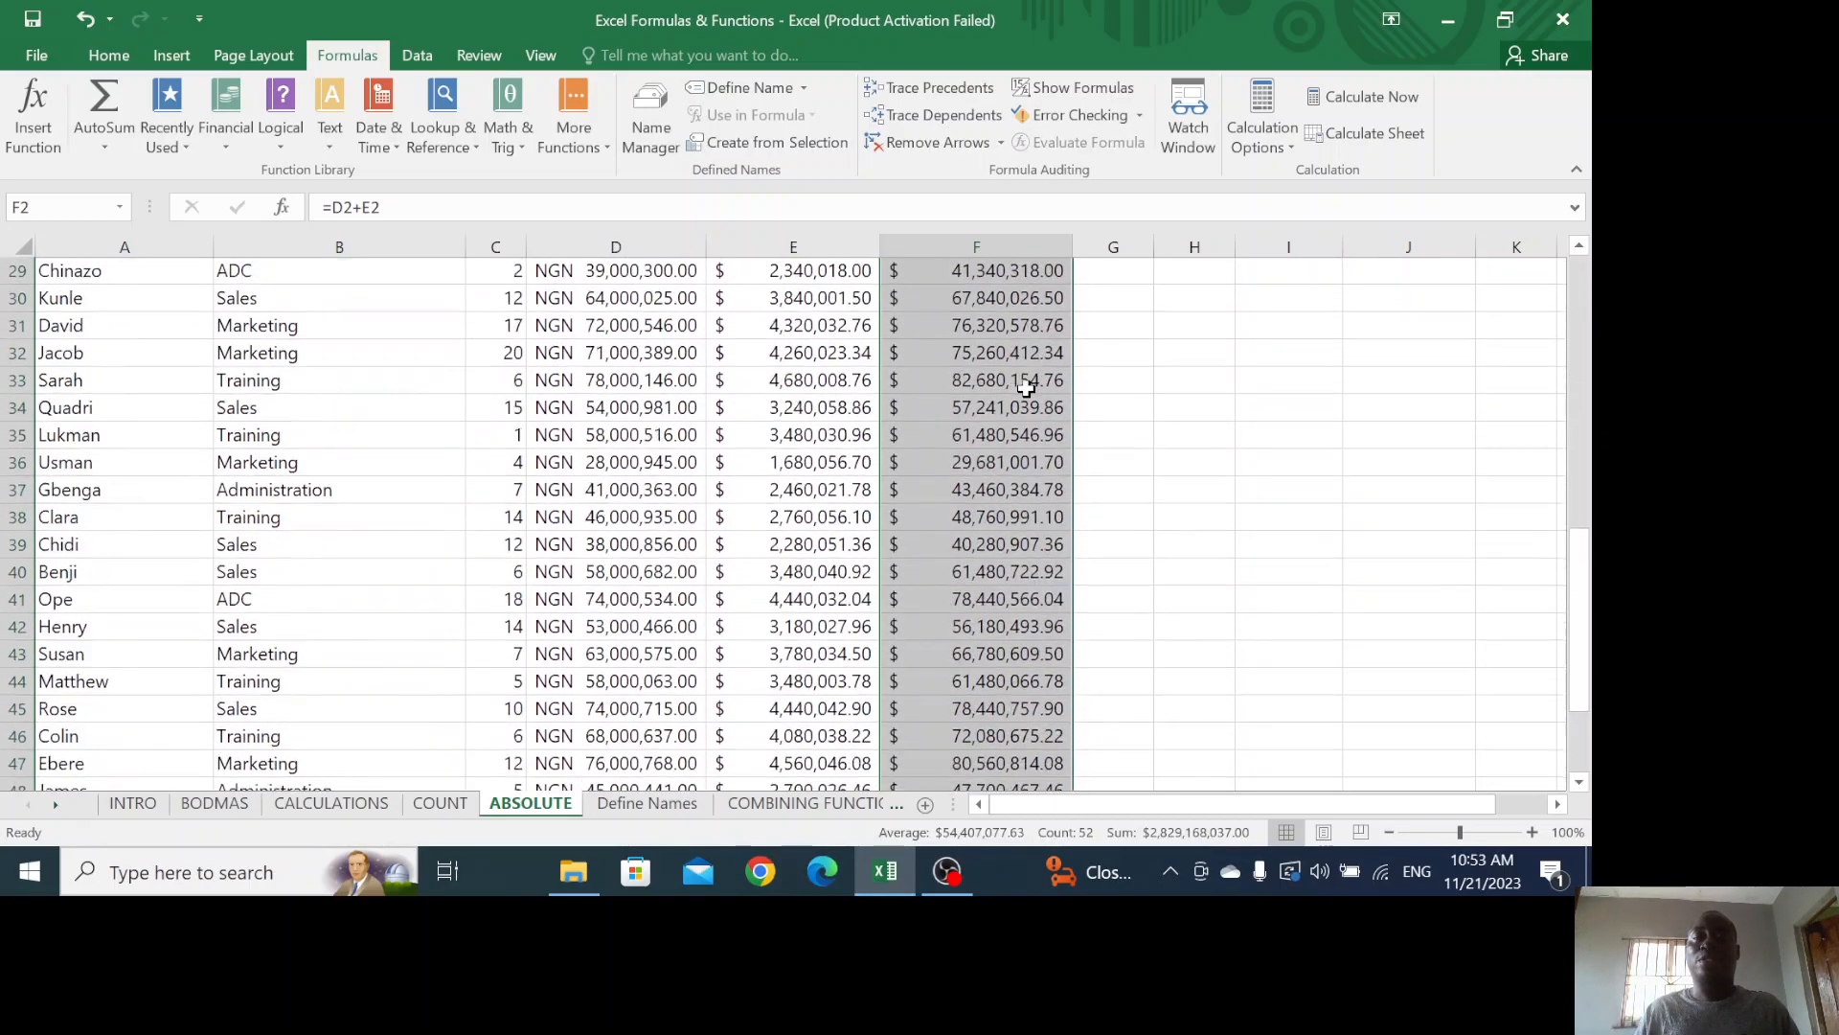
pyautogui.scroll(-4, 1027, 389)
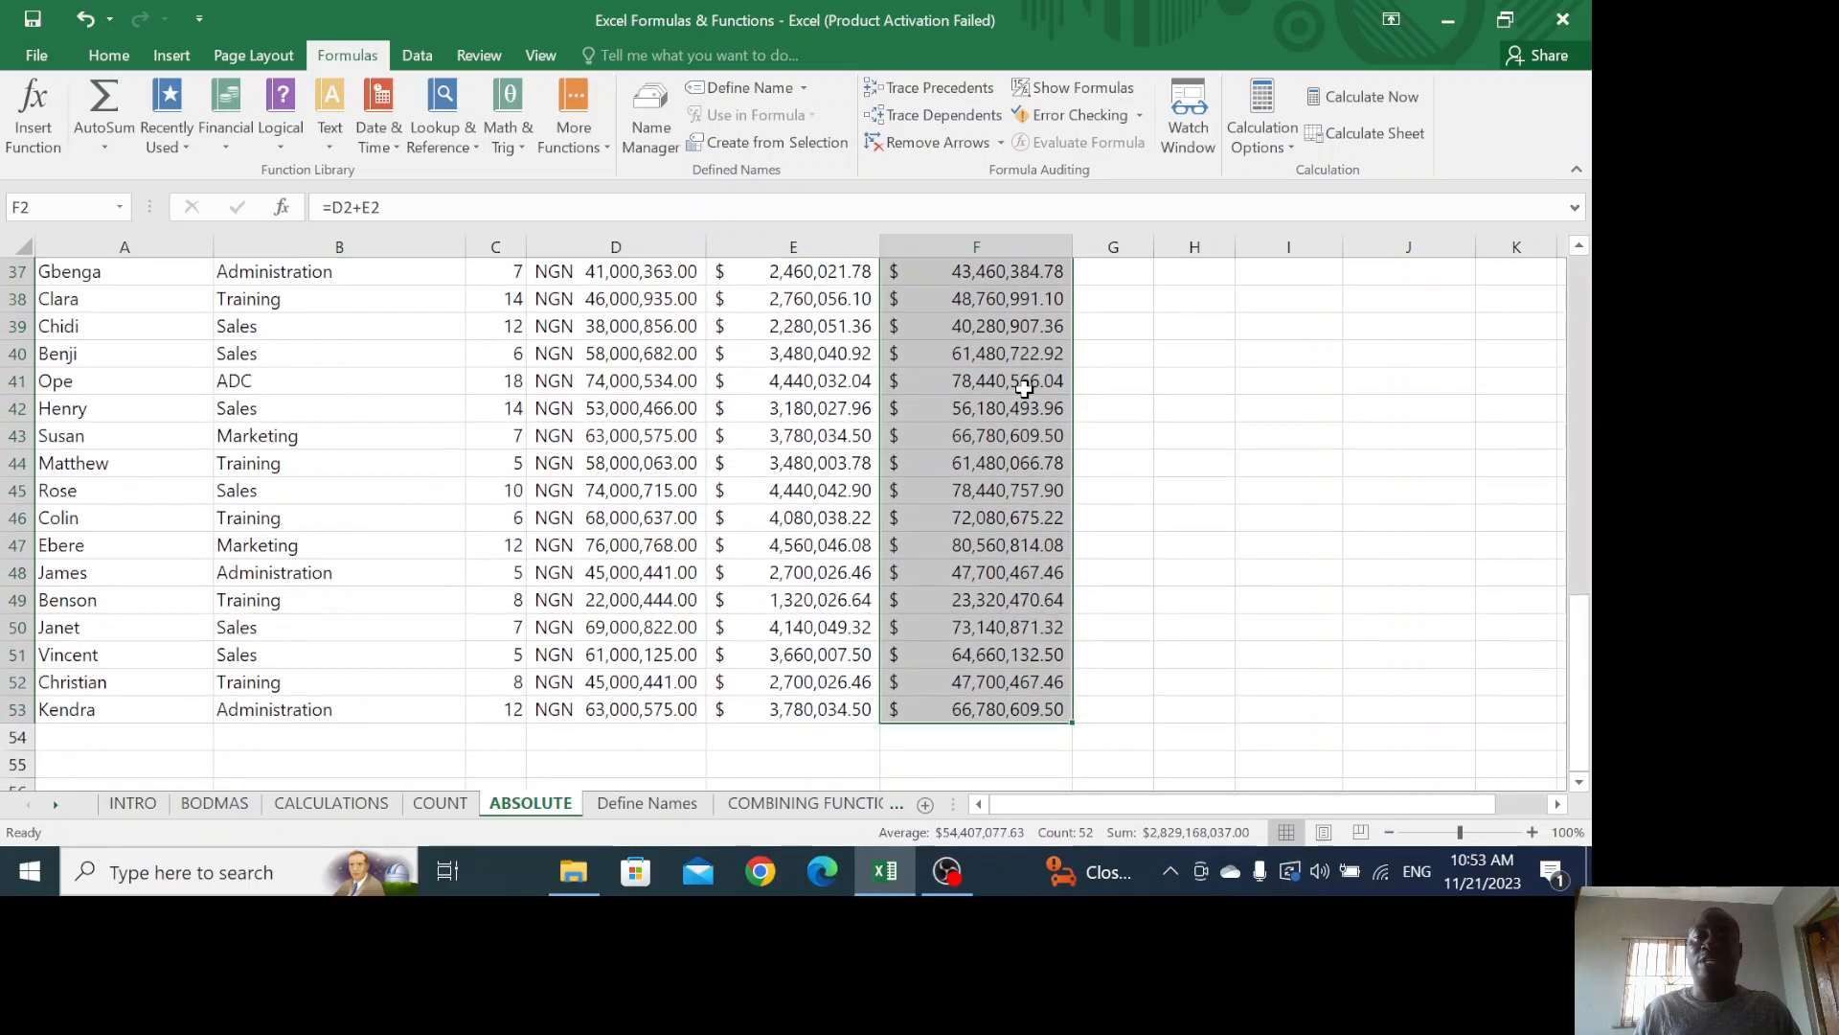
# Open the Define Names sheet and inspect the cell reference in the Name Box, ending on cell E12
pyautogui.click(642, 805)
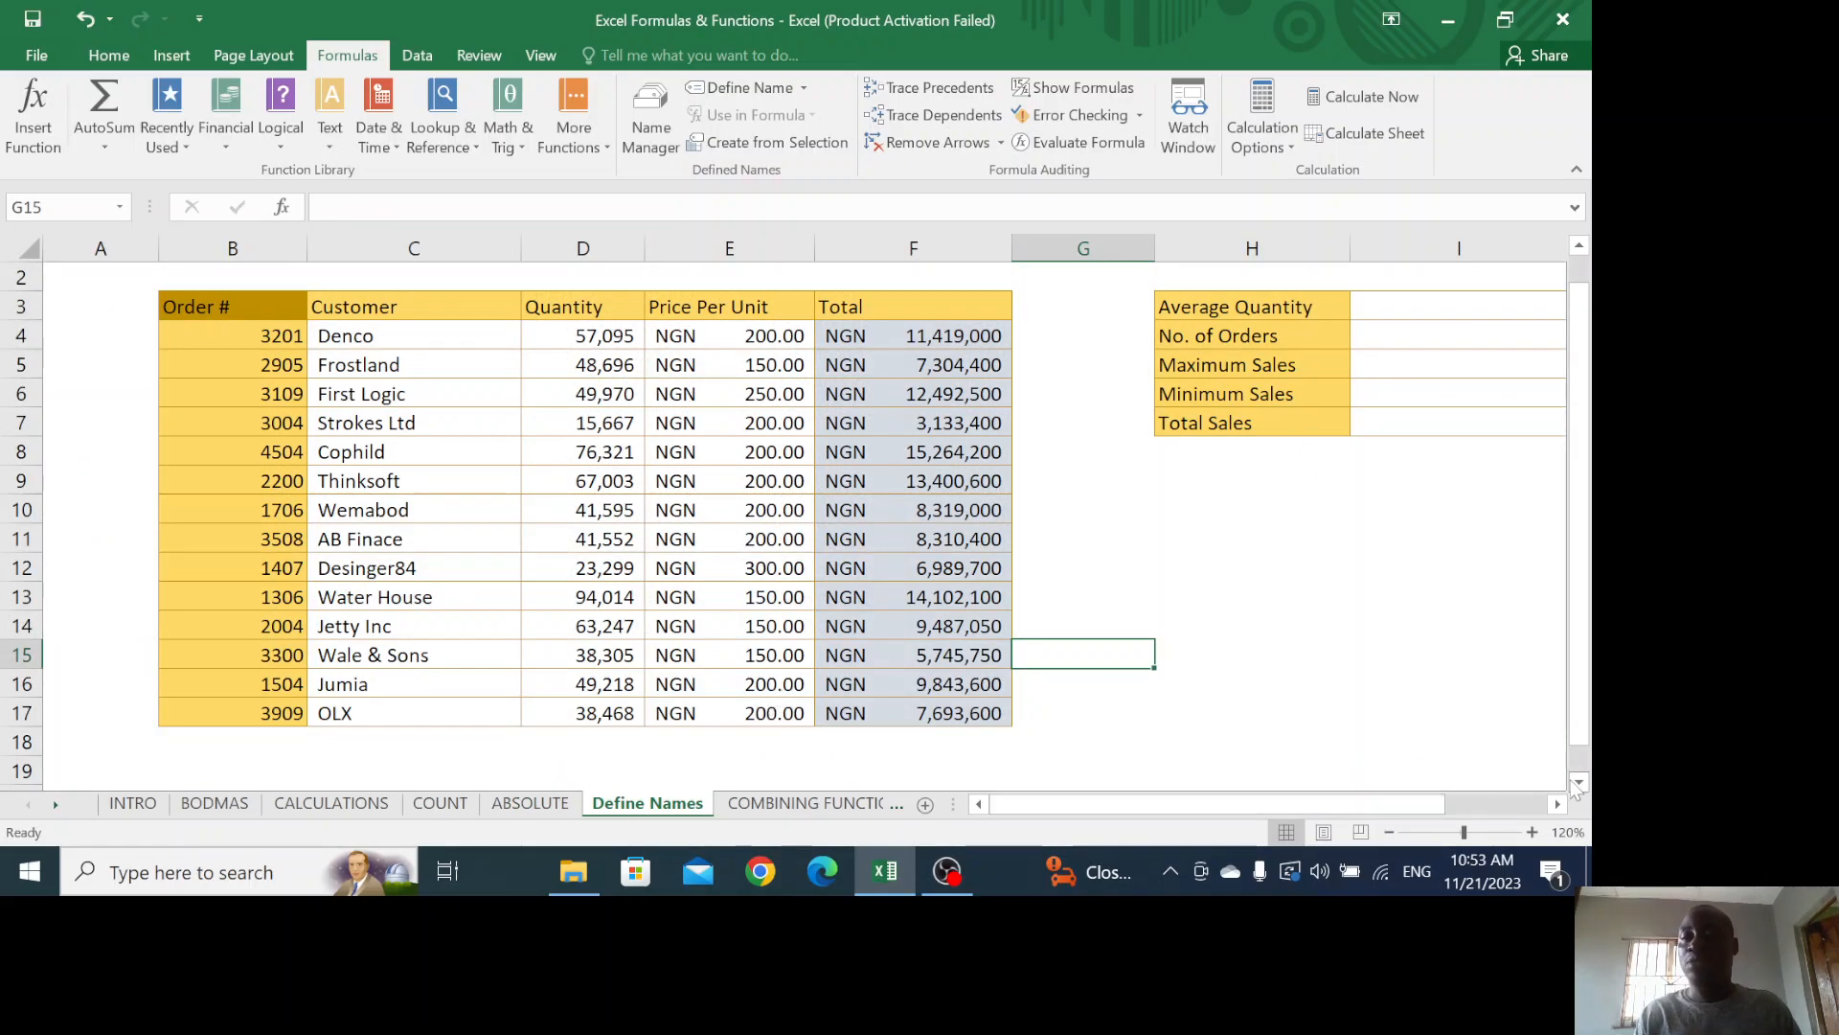
pyautogui.hscroll(2, 1408, 706)
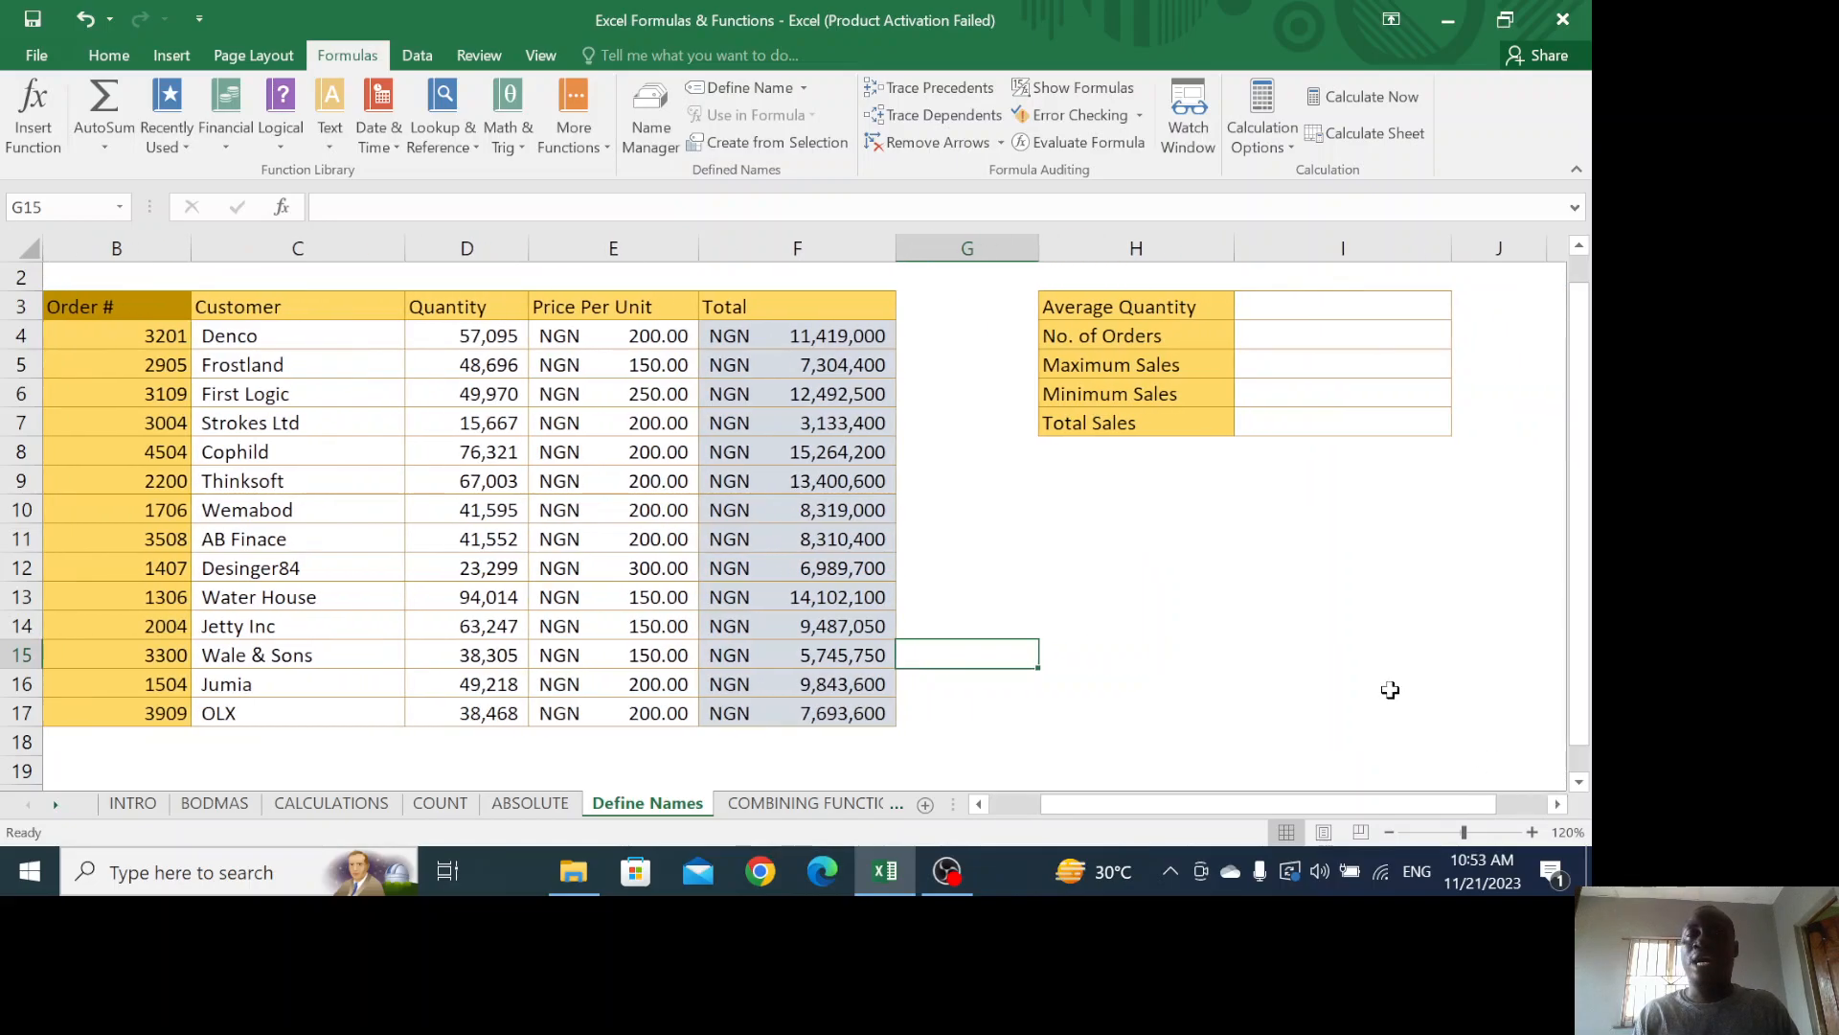
pyautogui.click(57, 207)
pyautogui.click(119, 207)
pyautogui.click(119, 207)
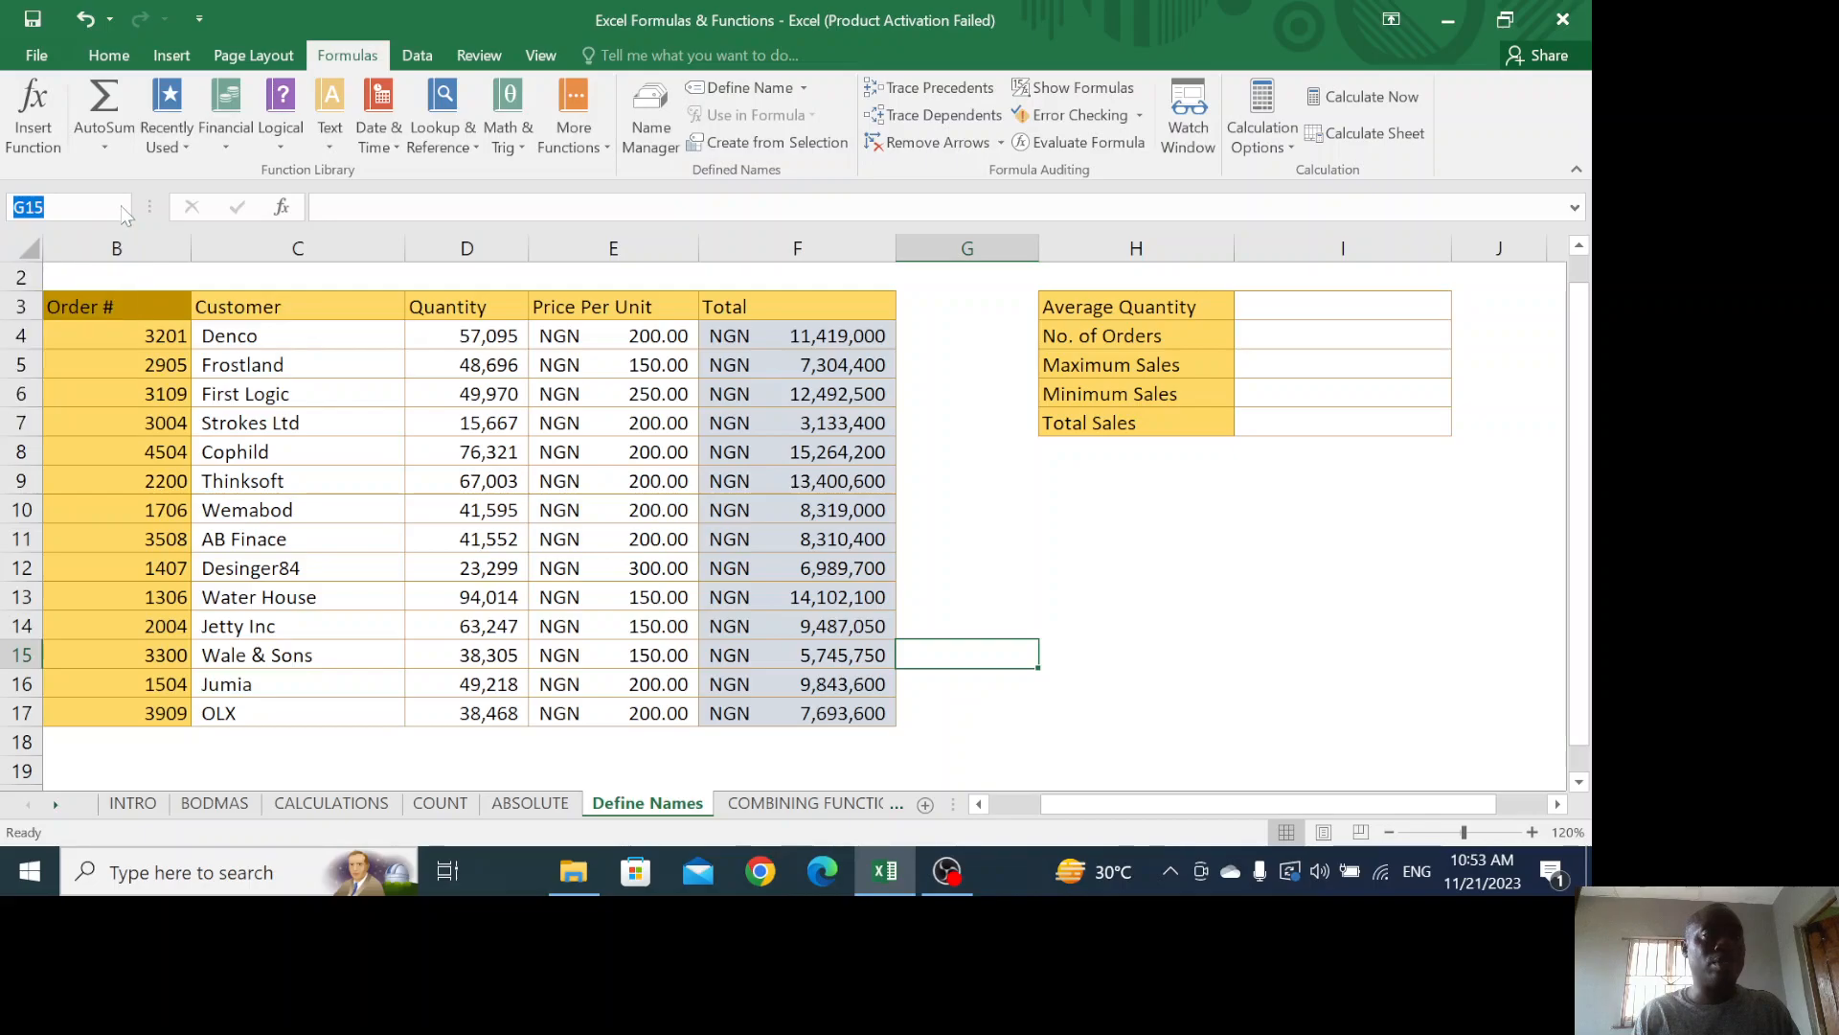
pyautogui.click(626, 567)
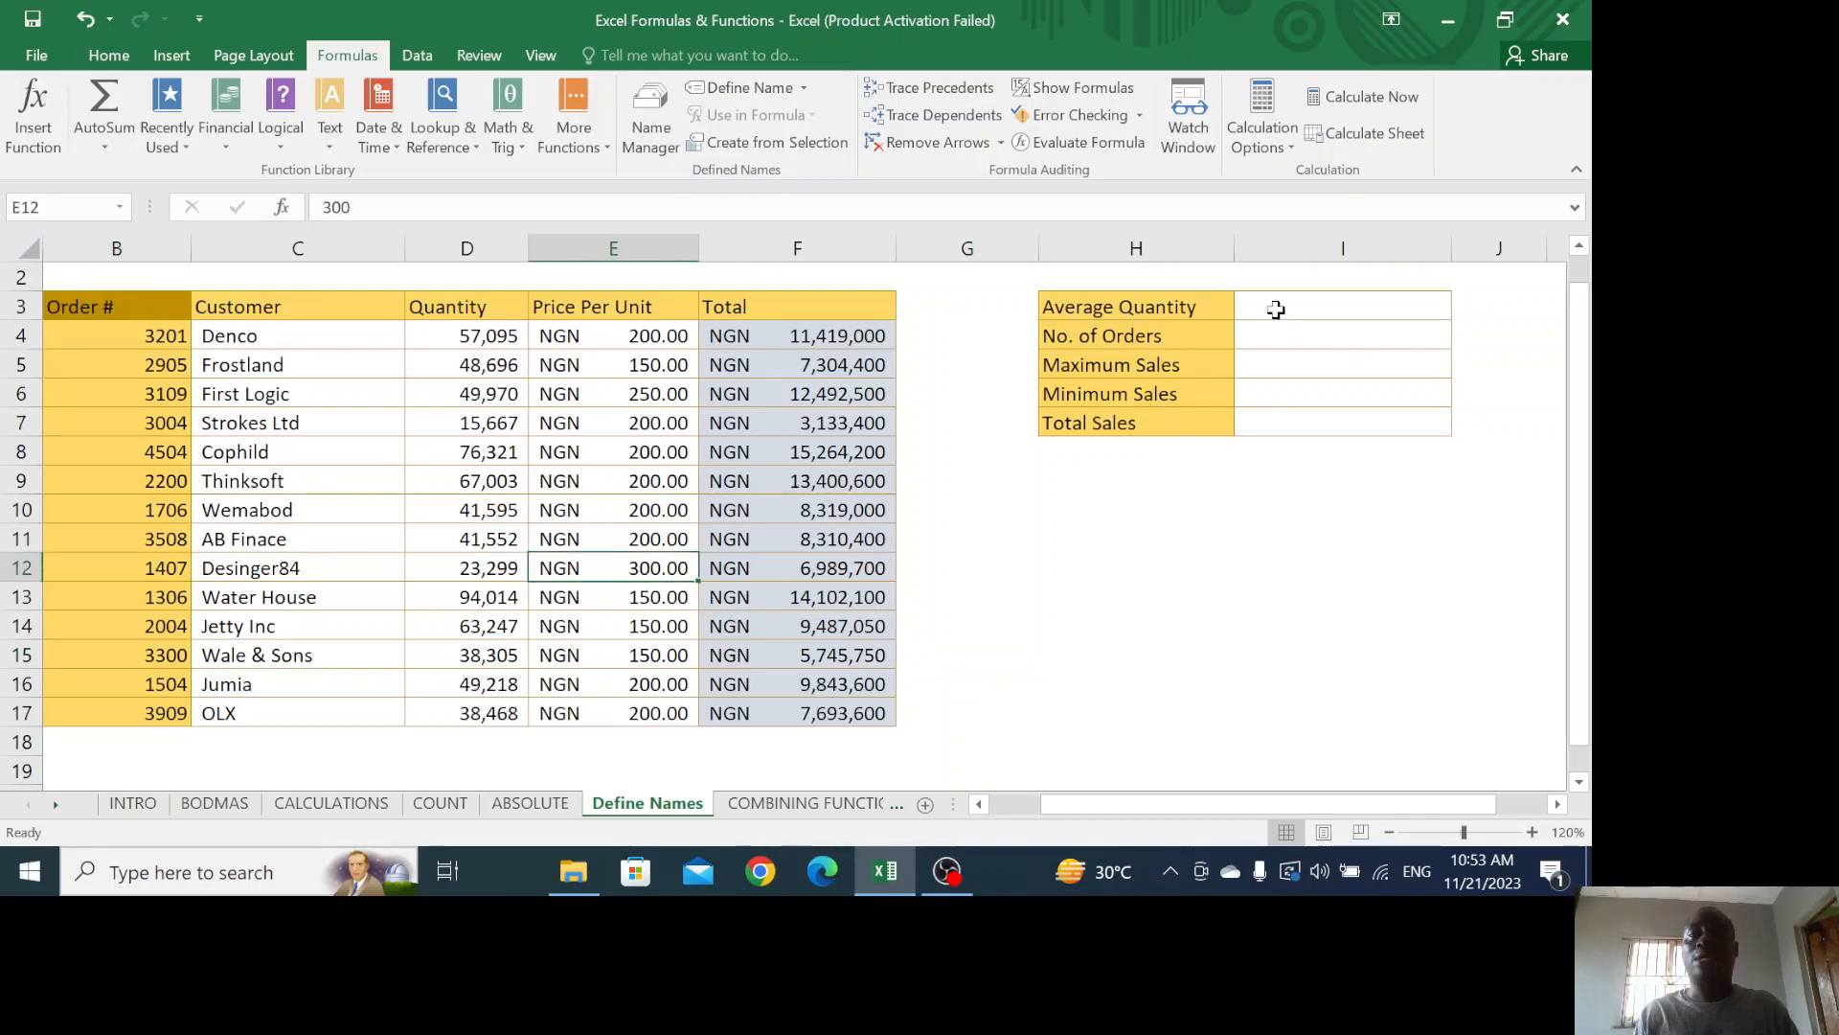
# Review the empty result cells I3:I7 and the summary labels from No. of Orders to Total Sales
pyautogui.click(1294, 309)
pyautogui.moveTo(1294, 310); pyautogui.dragTo(1300, 420)
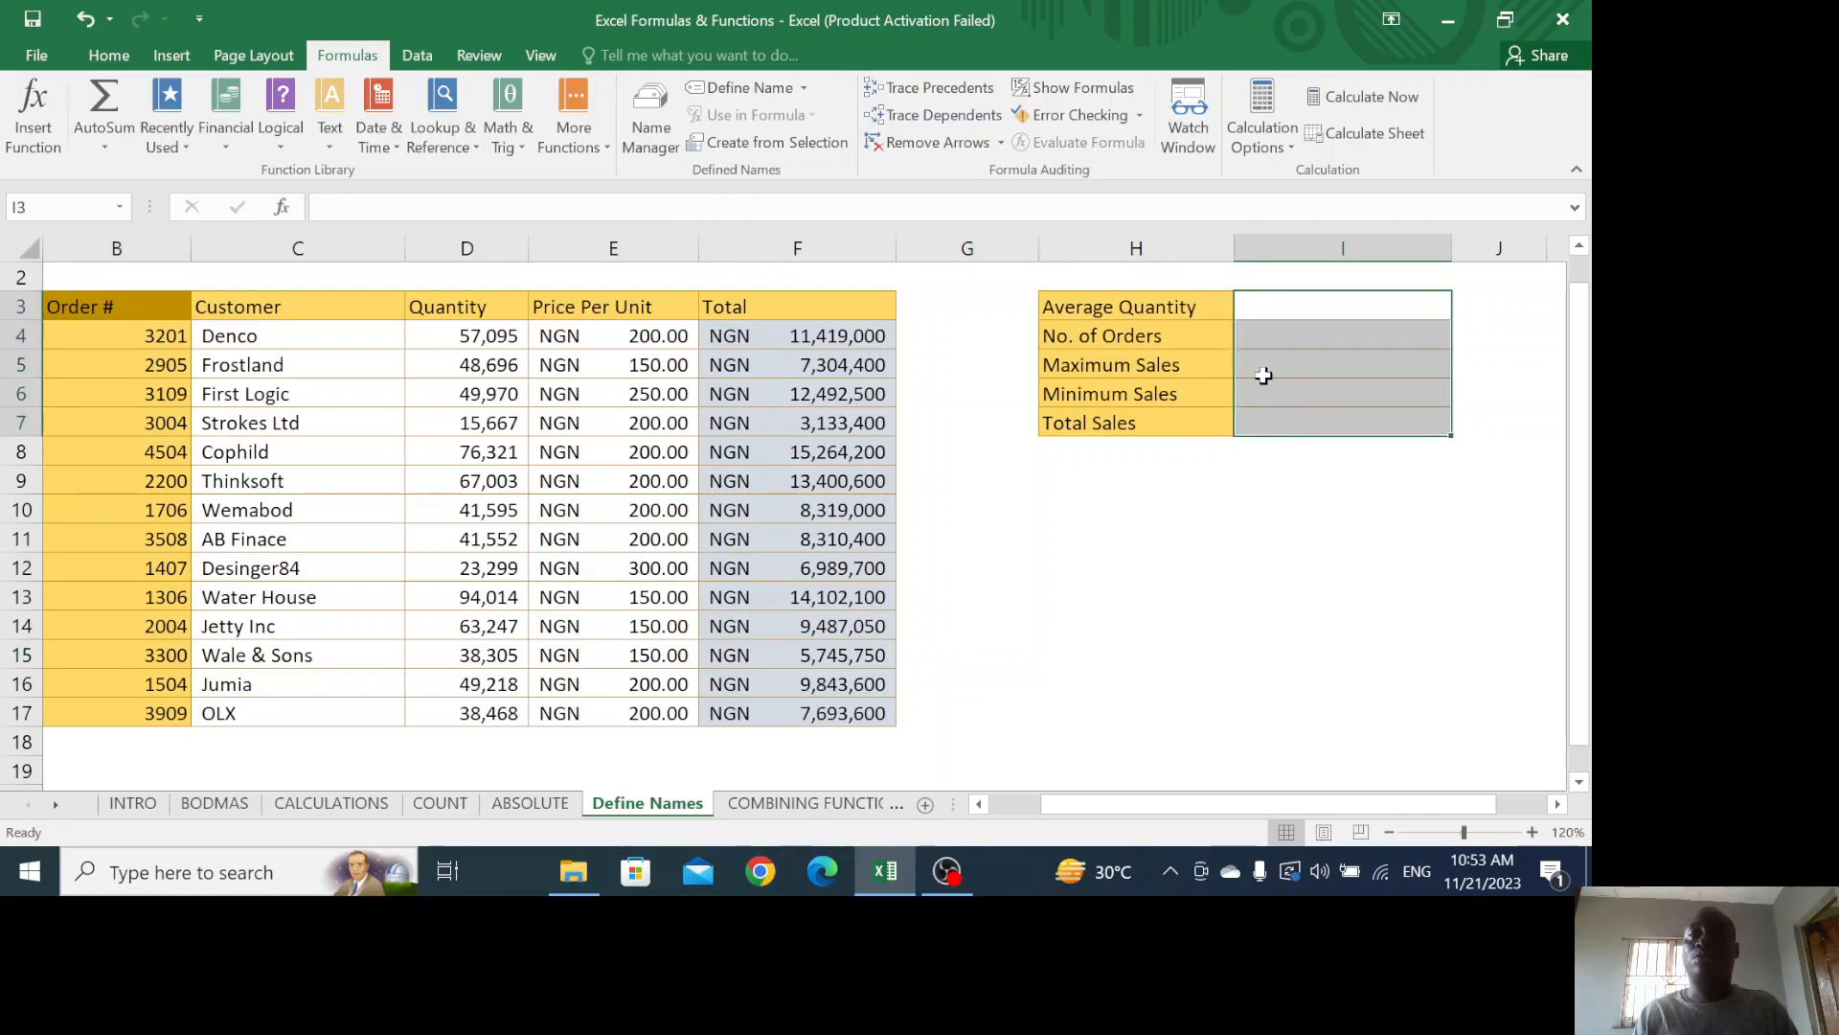
pyautogui.click(1062, 337)
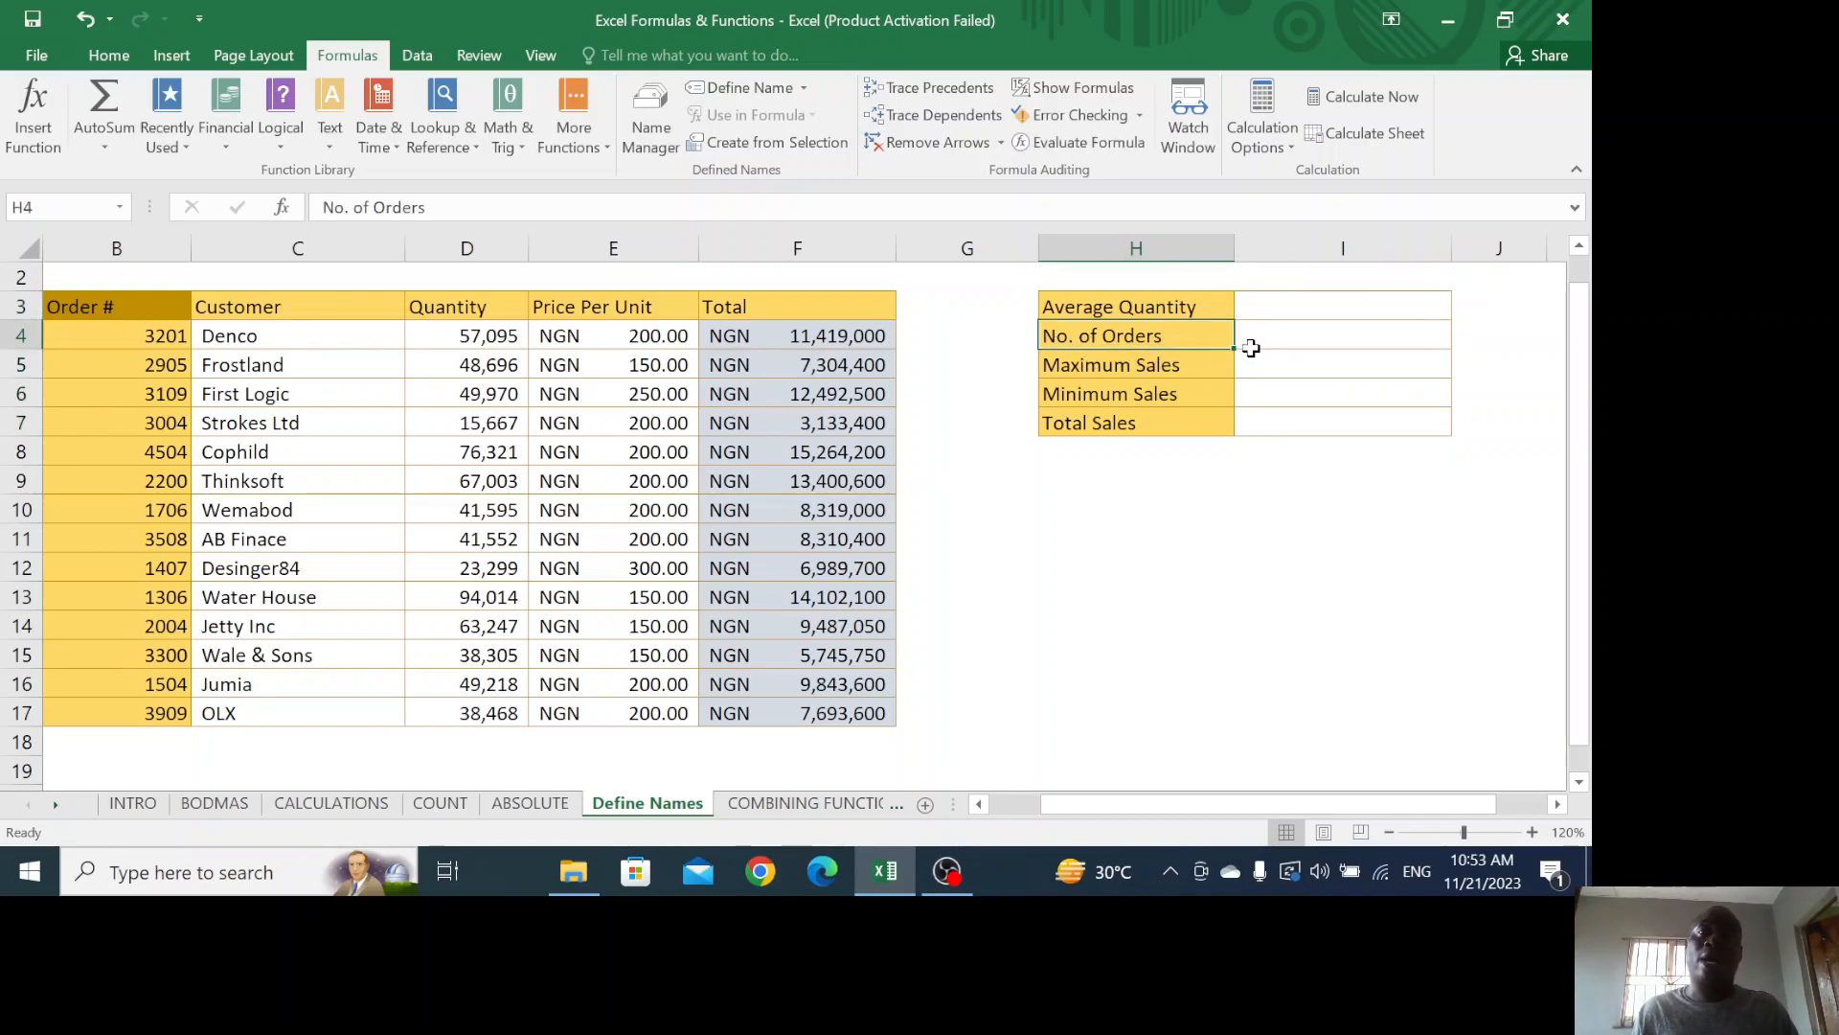
pyautogui.click(1123, 372)
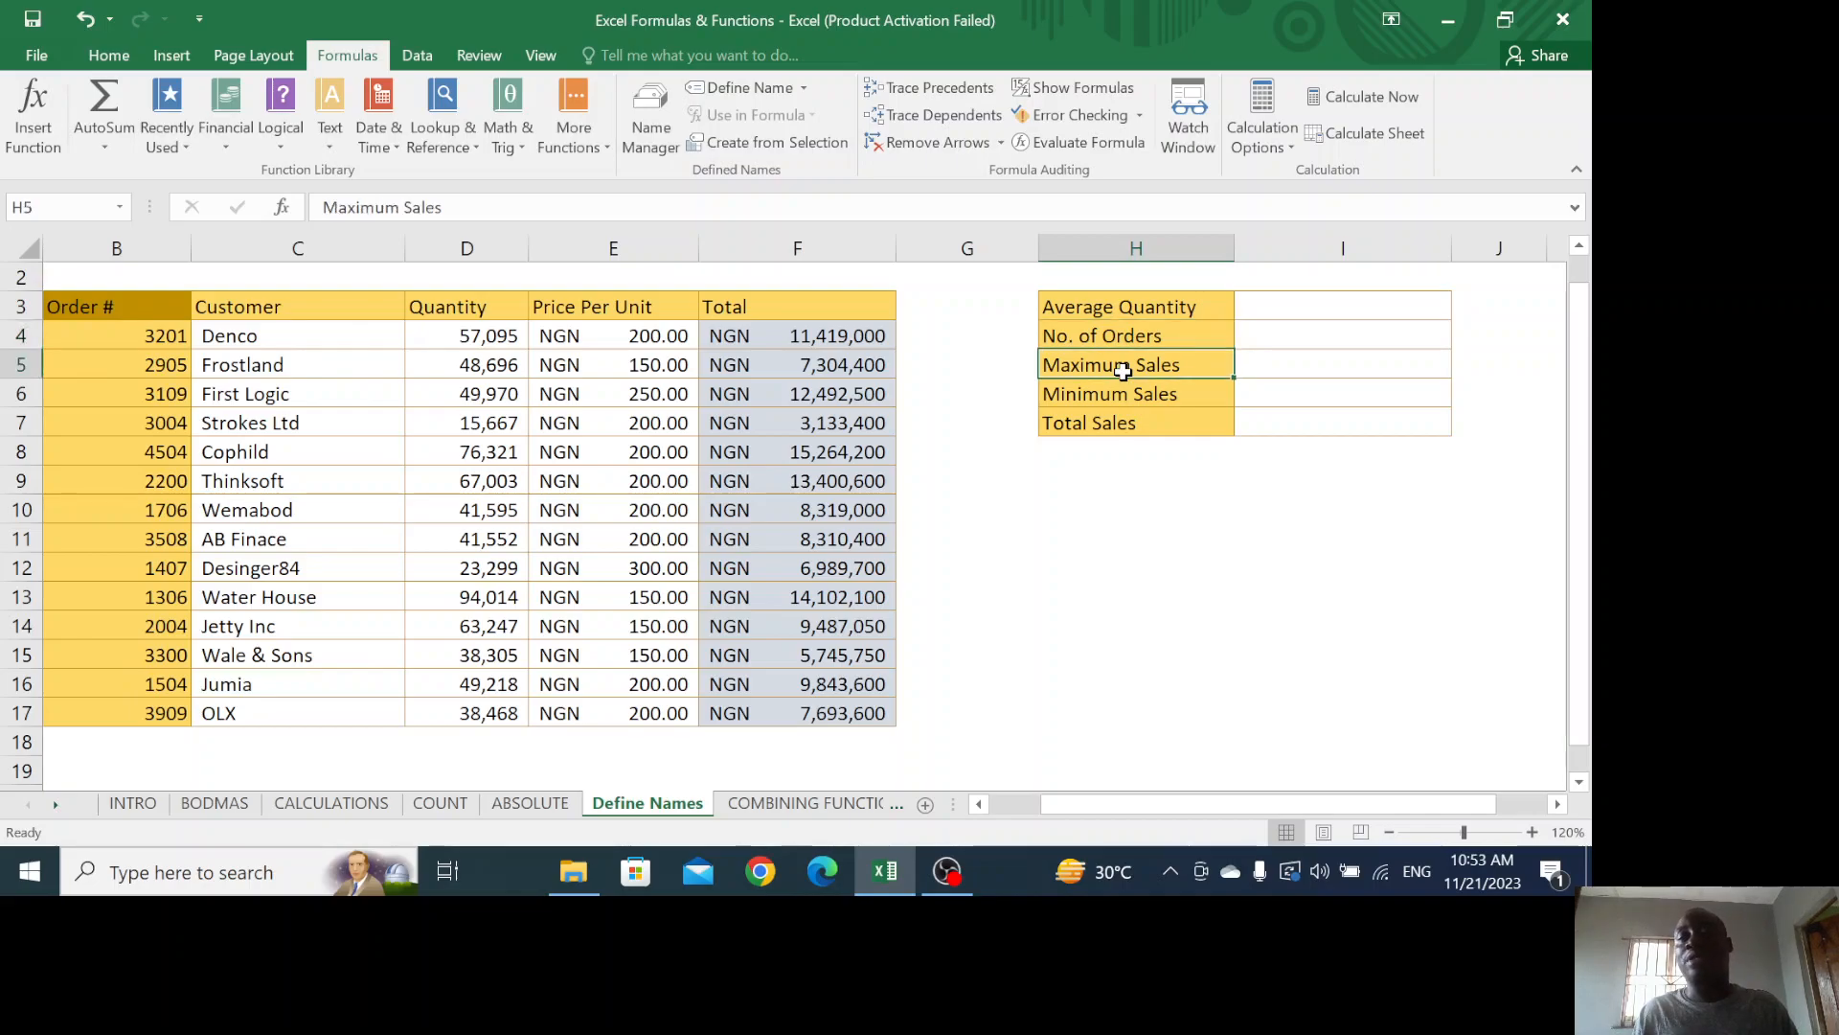
pyautogui.click(1122, 397)
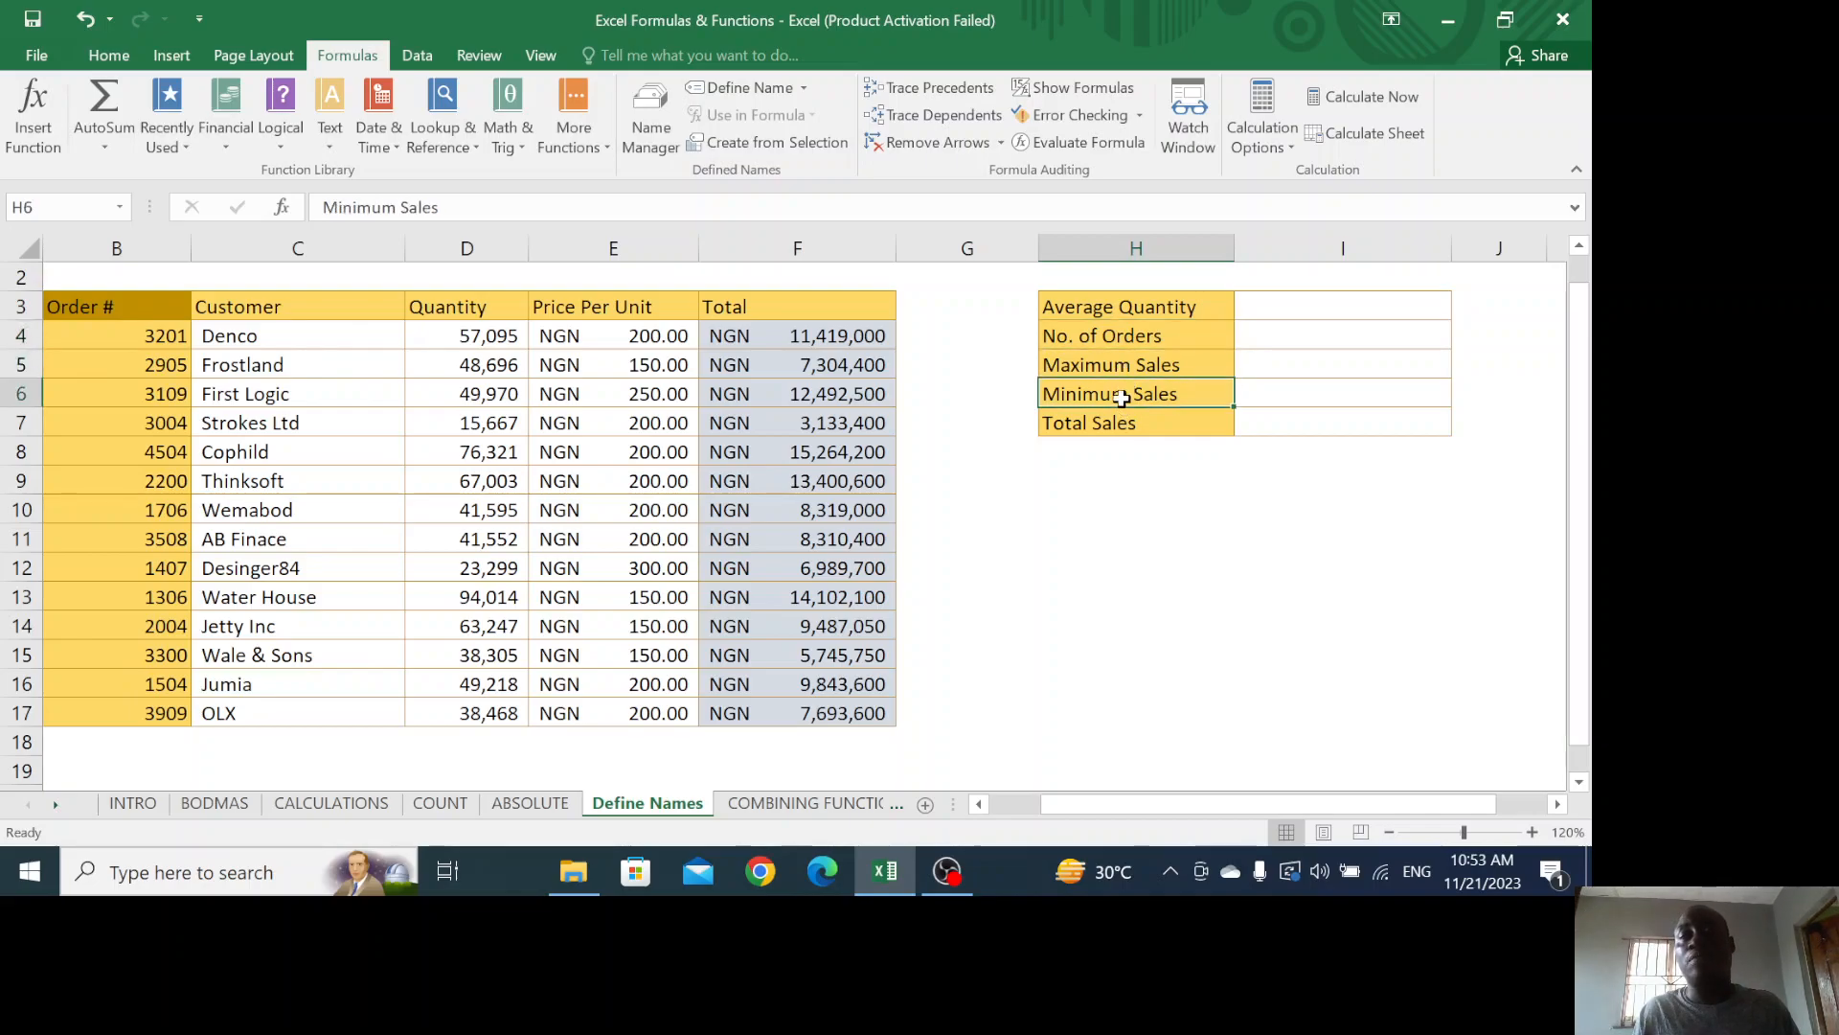
pyautogui.click(1123, 426)
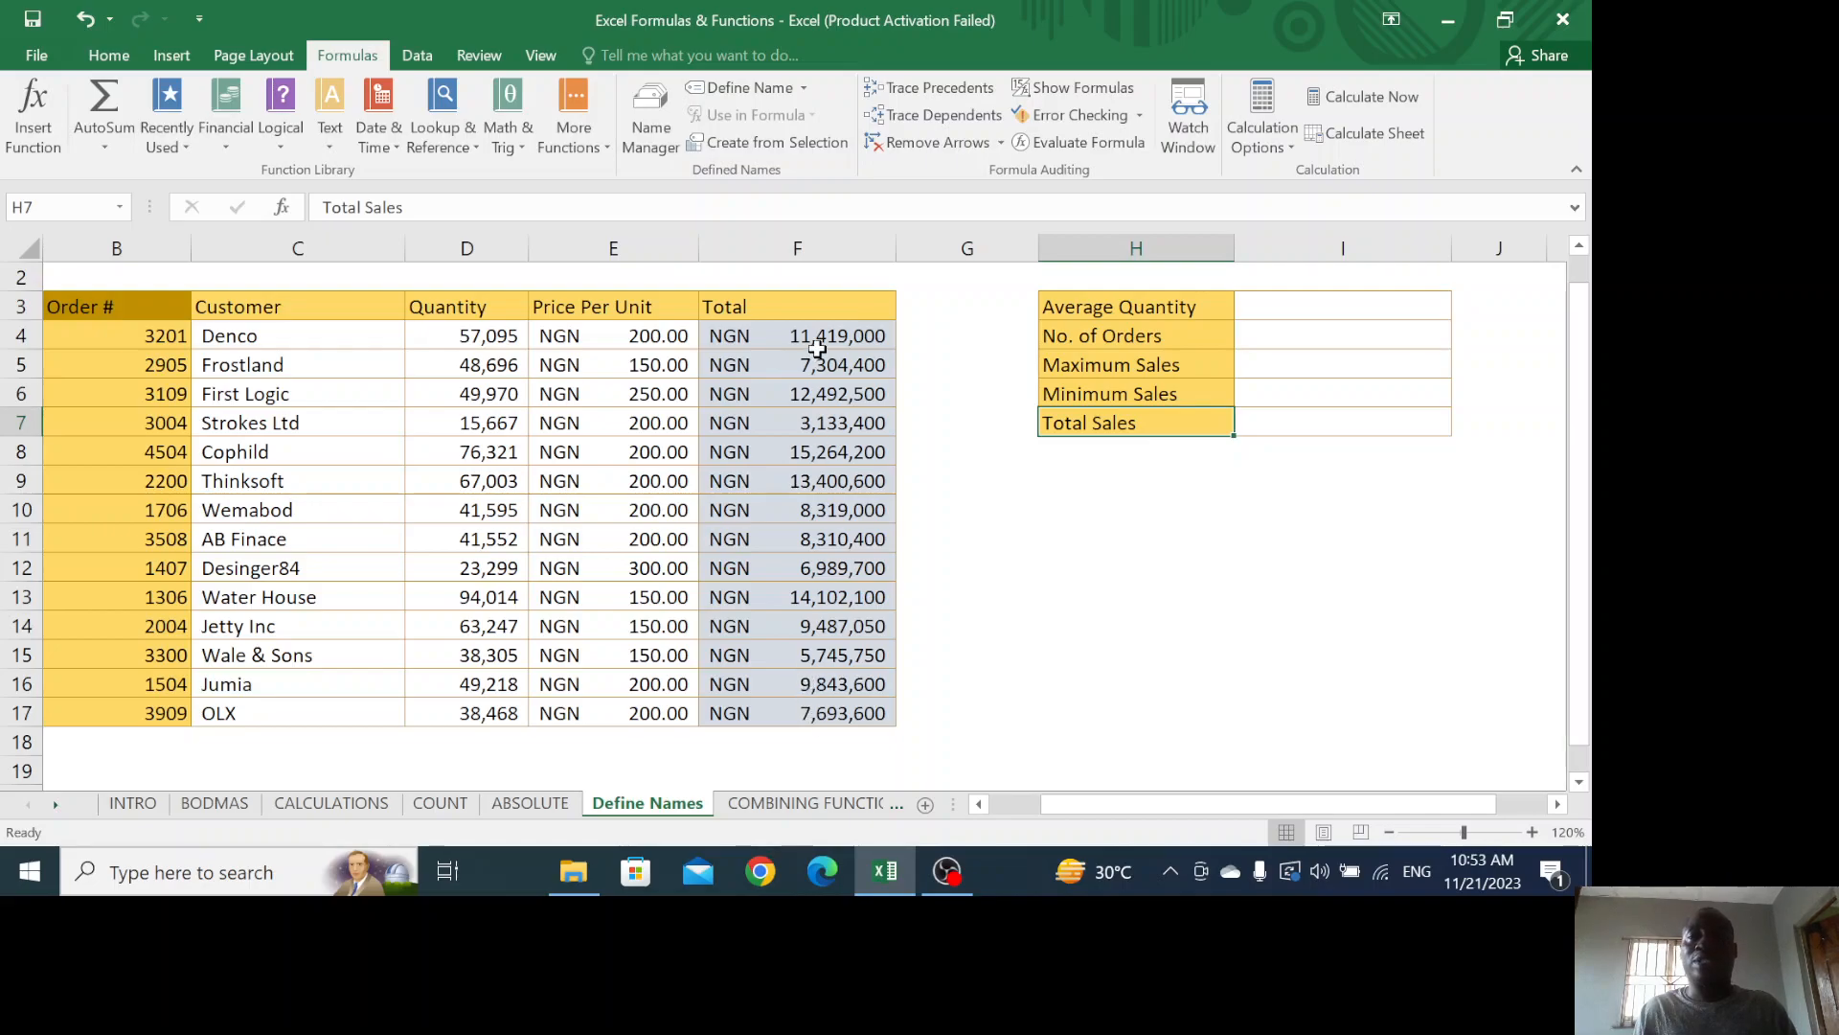
# Calculate the average quantity in I3 with the formula =AVERAGE(D4:D17)
pyautogui.click(1255, 307)
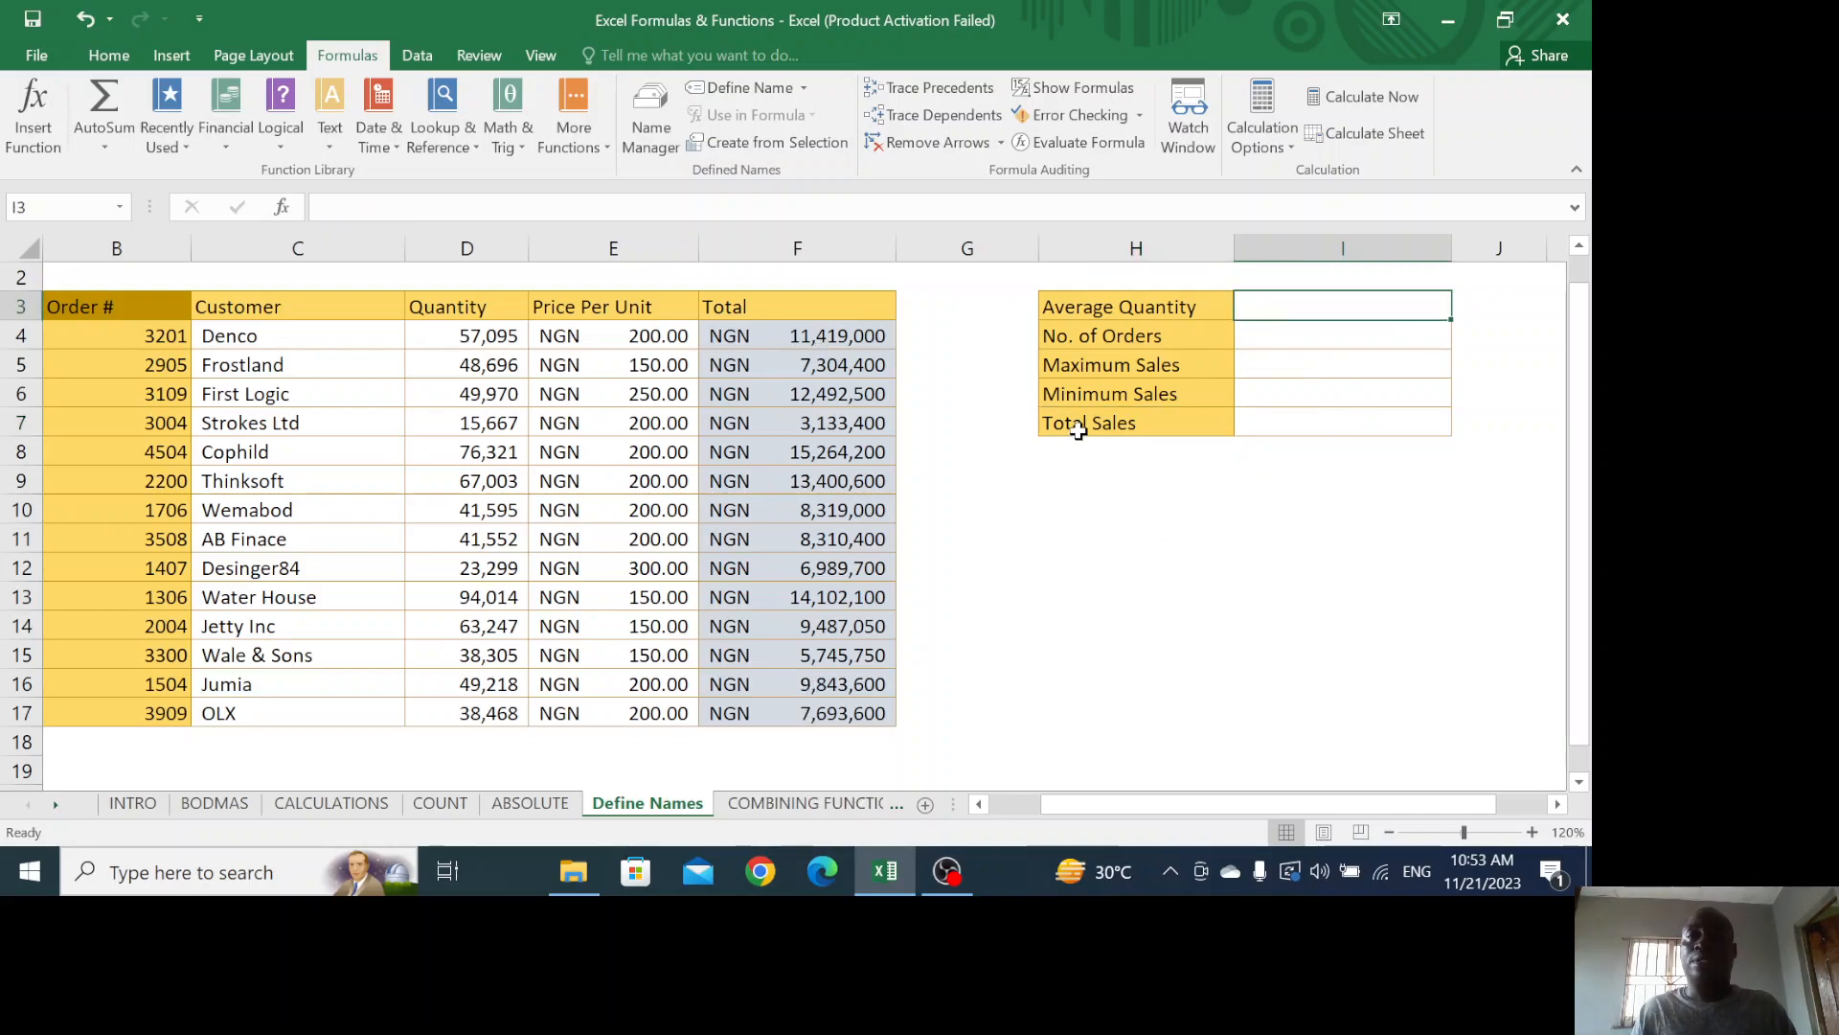
pyautogui.click(1074, 393)
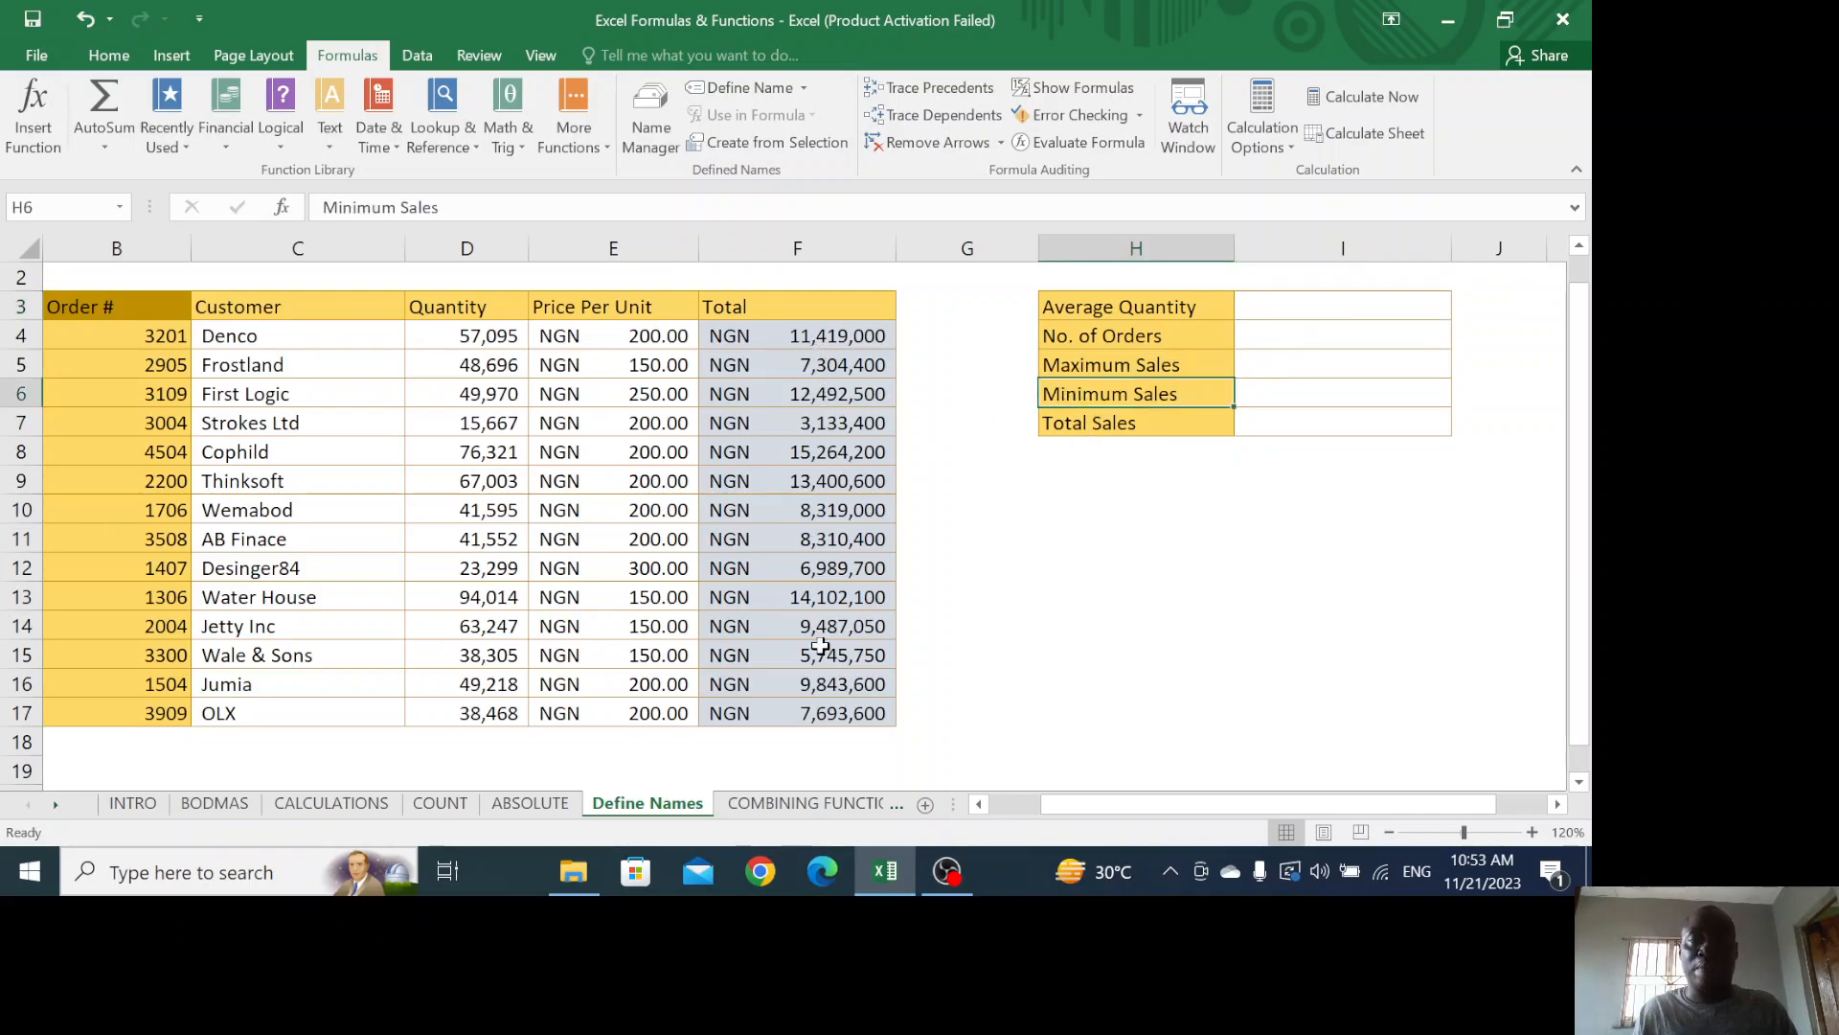
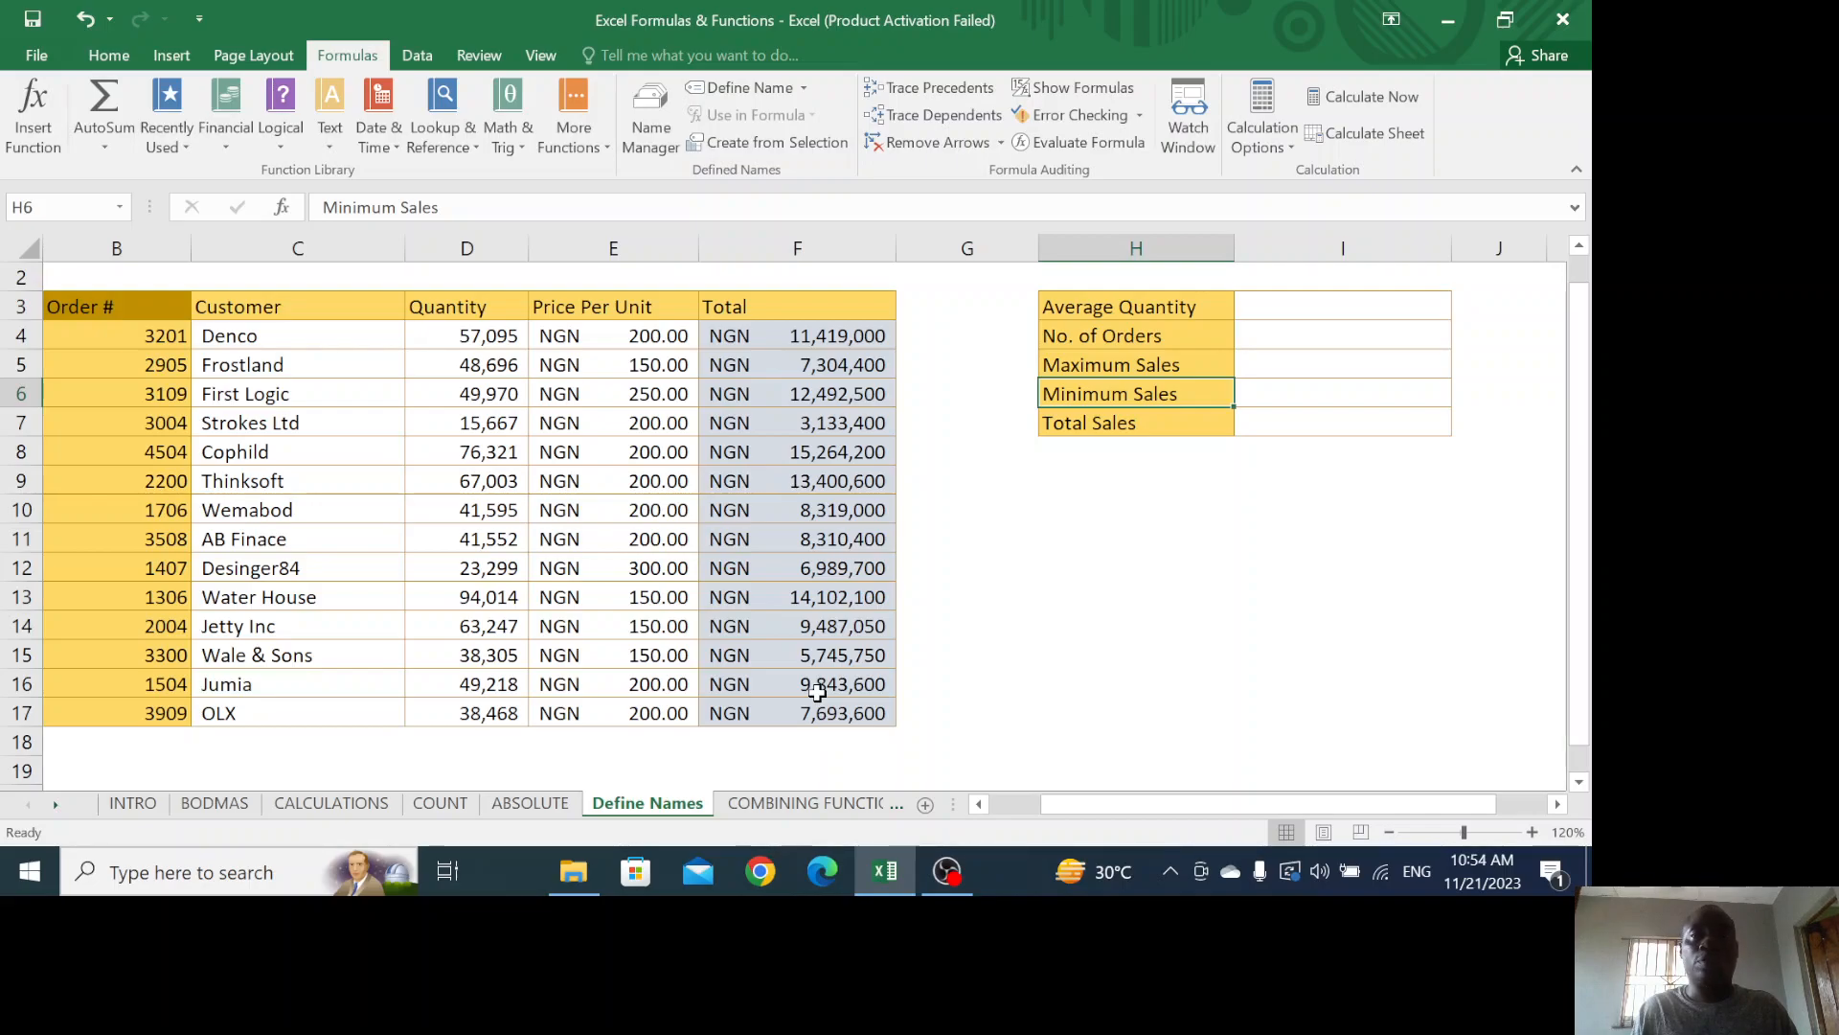
pyautogui.click(1277, 305)
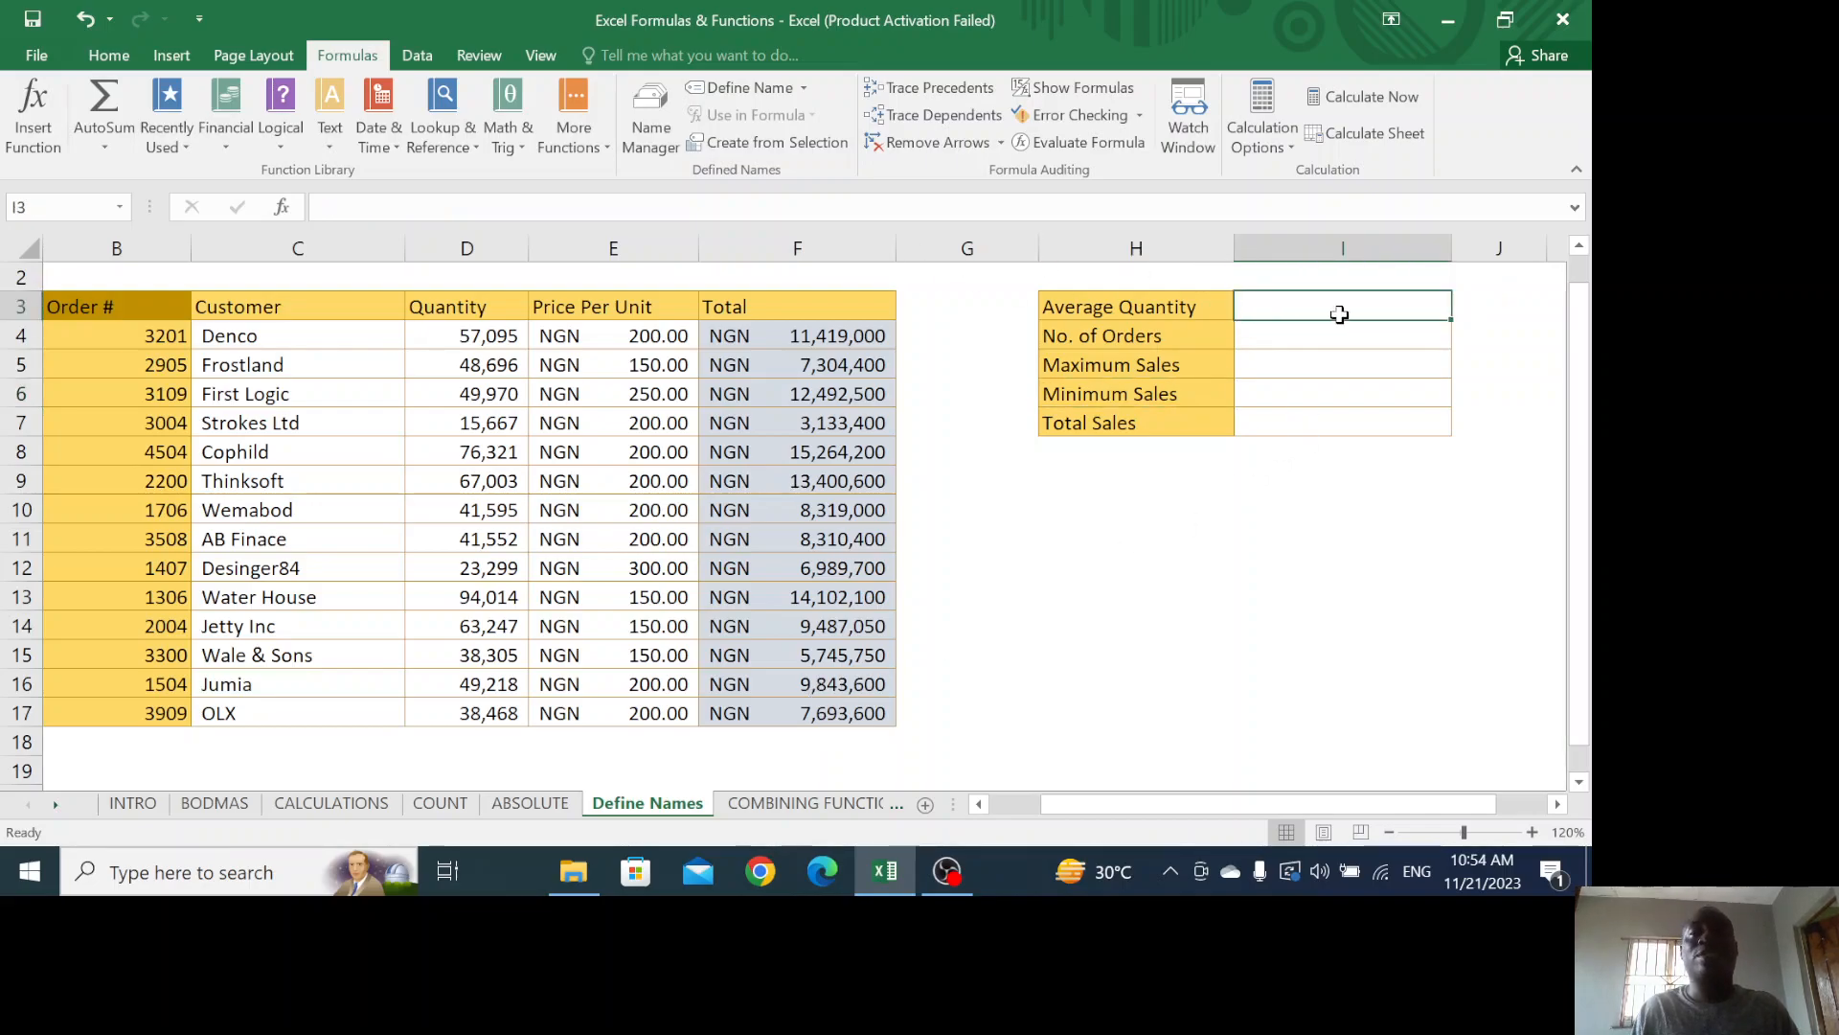
pyautogui.moveTo(468, 323); pyautogui.dragTo(486, 704)
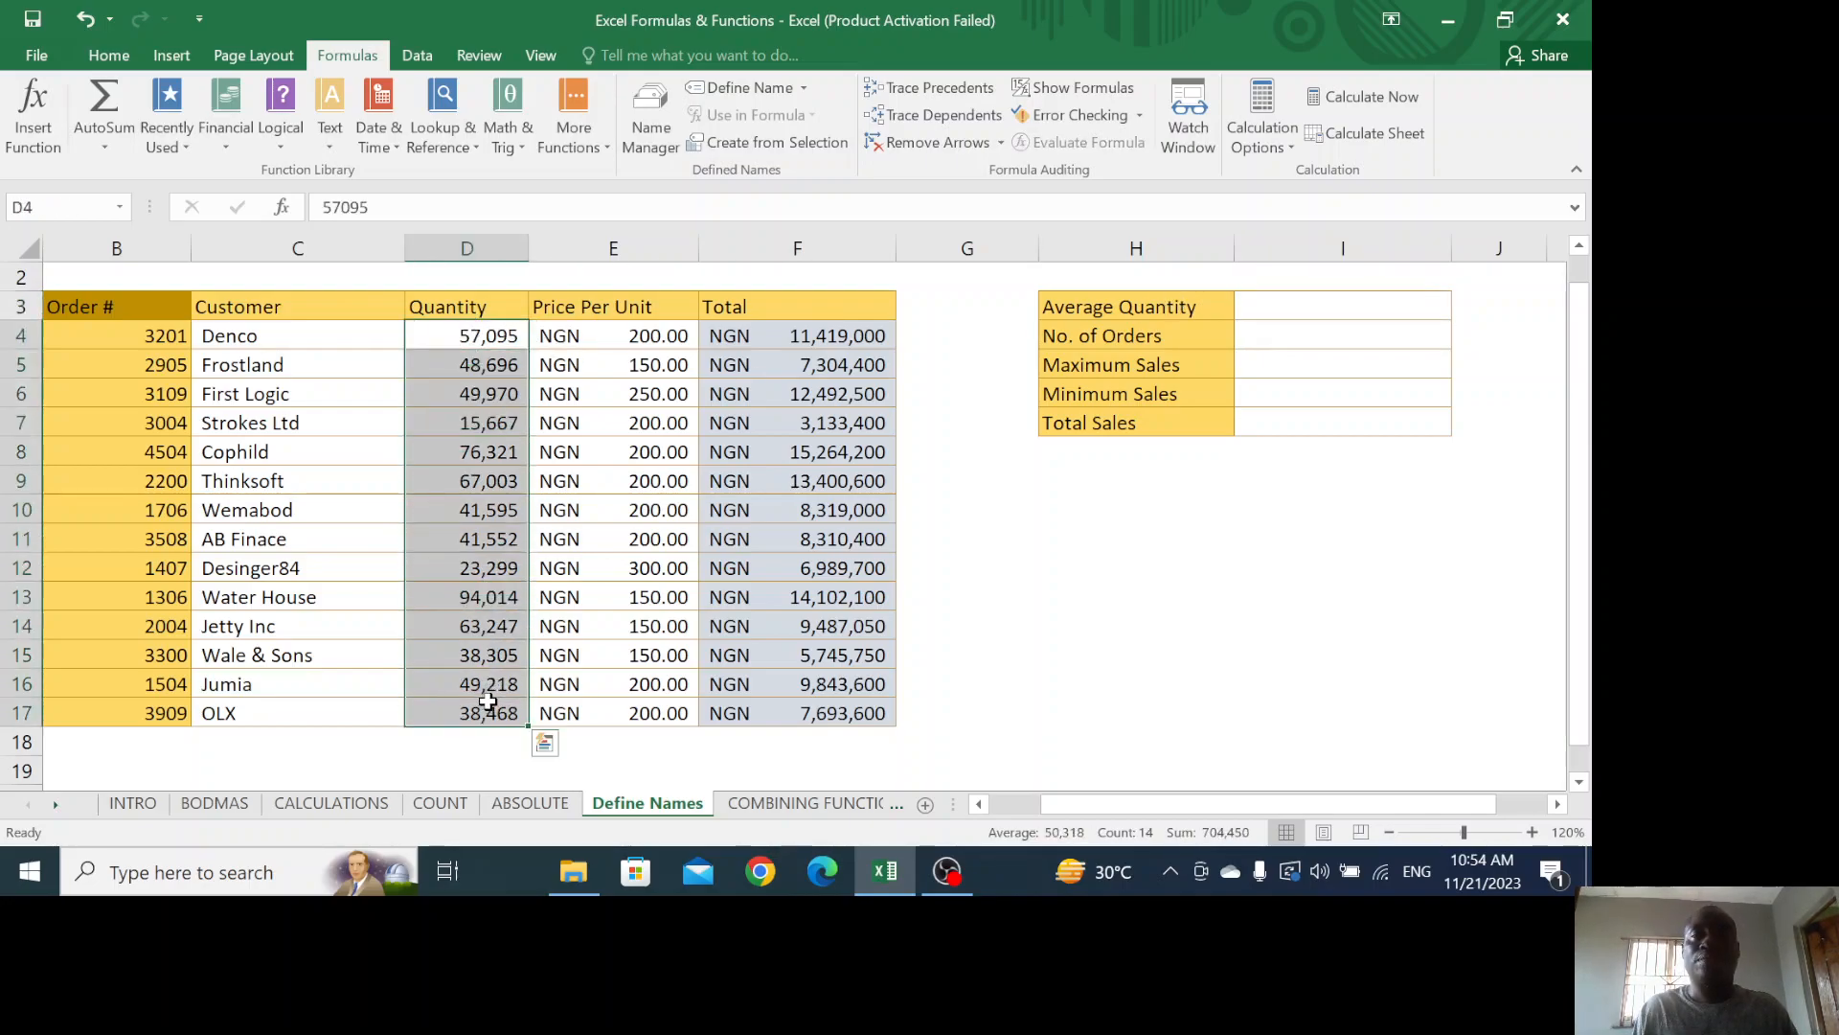
pyautogui.click(1276, 314)
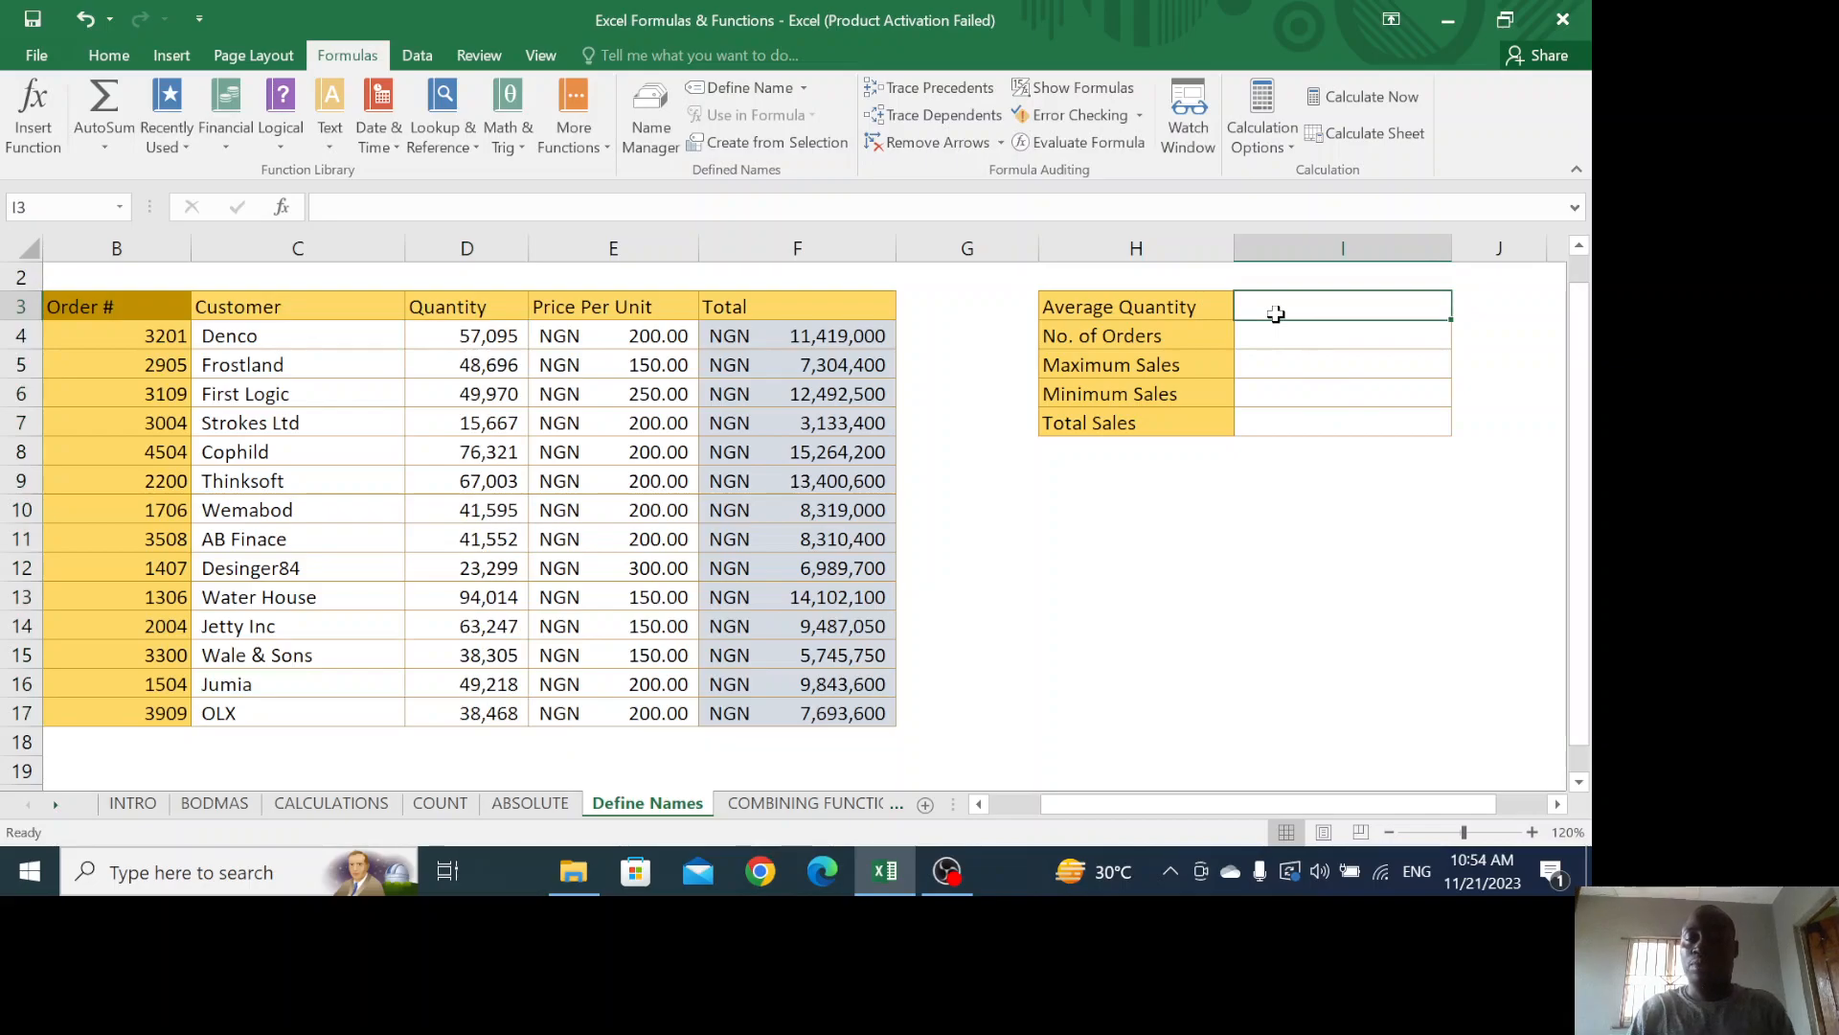
pyautogui.write('=aver')
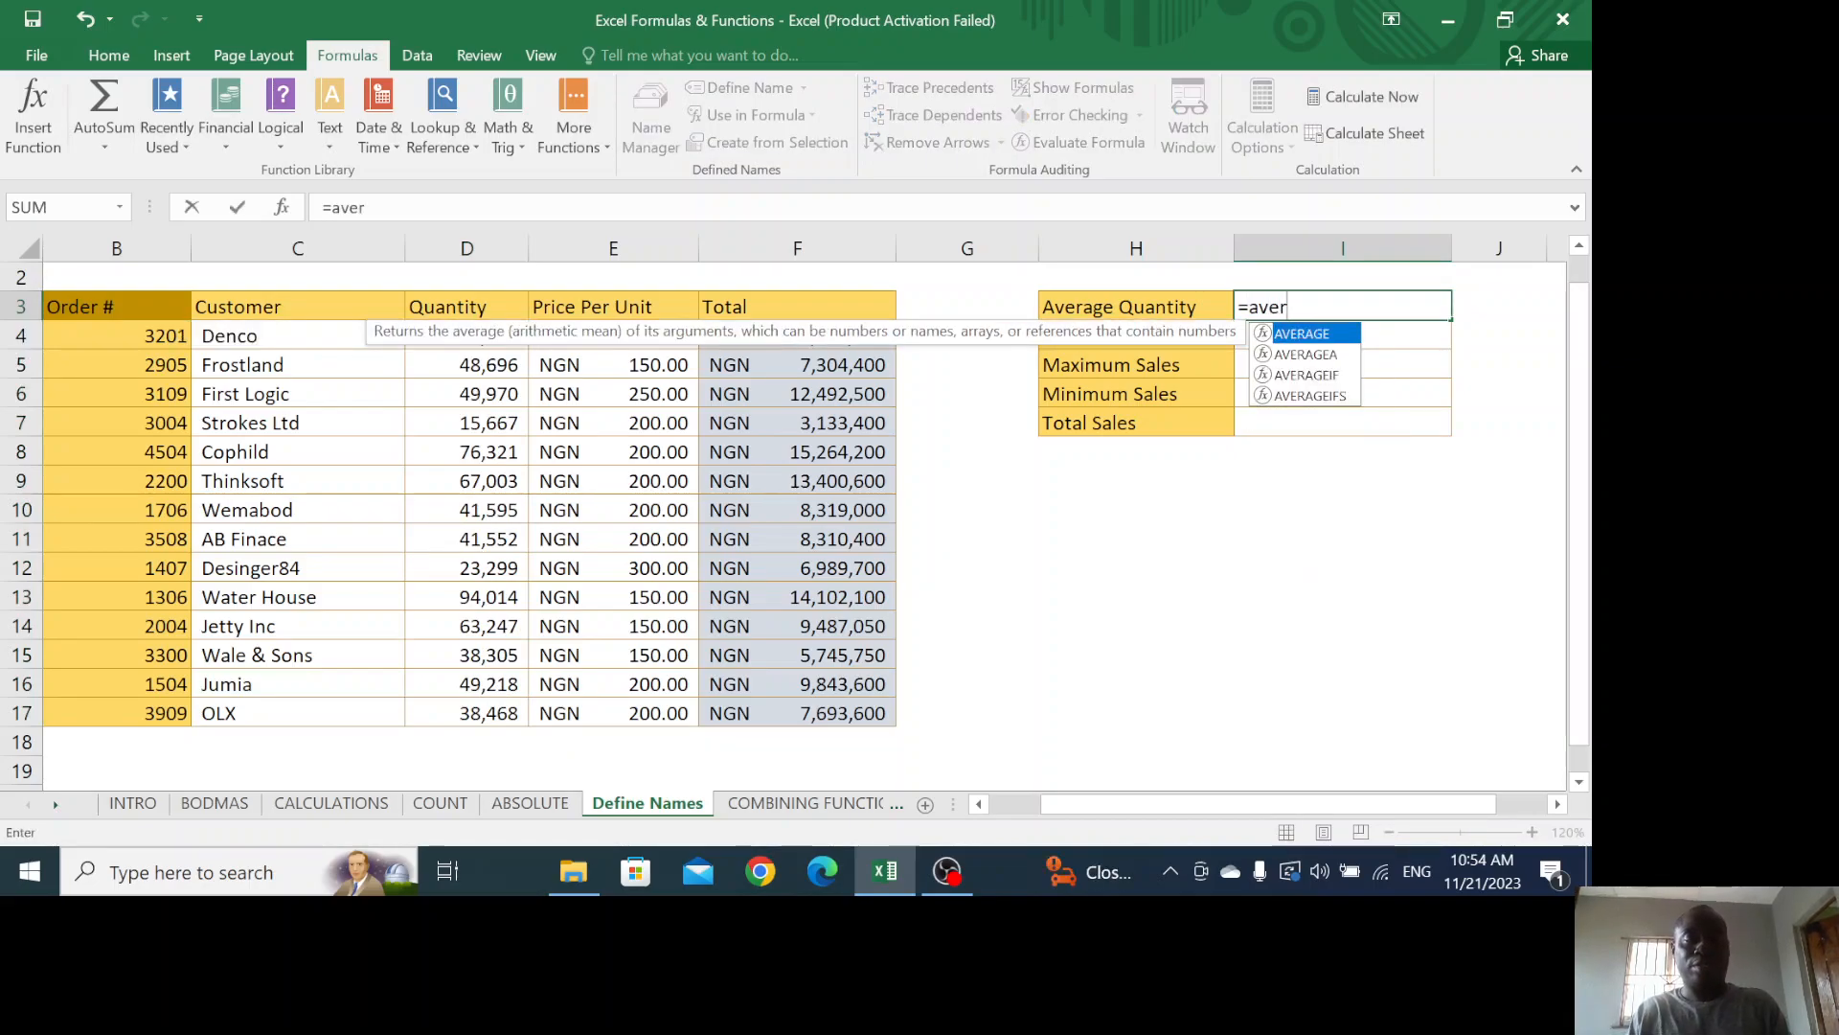
pyautogui.write('age(')
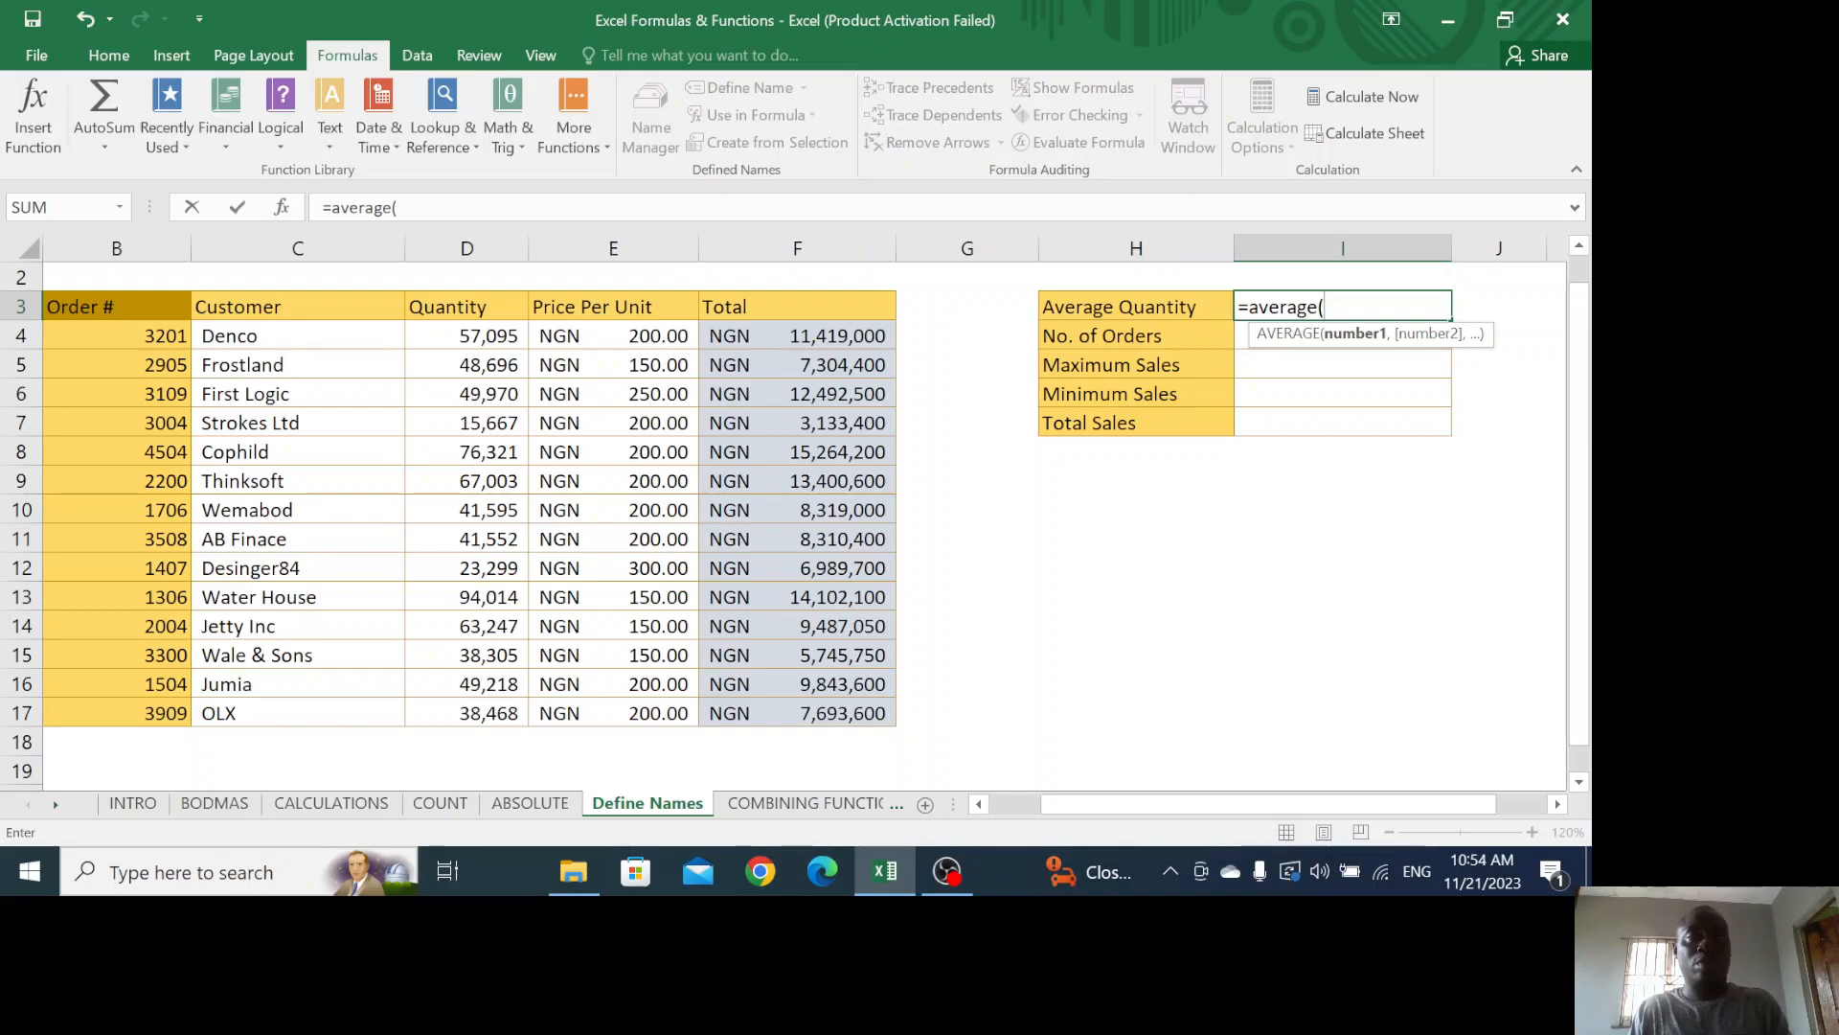
pyautogui.write('d4:')
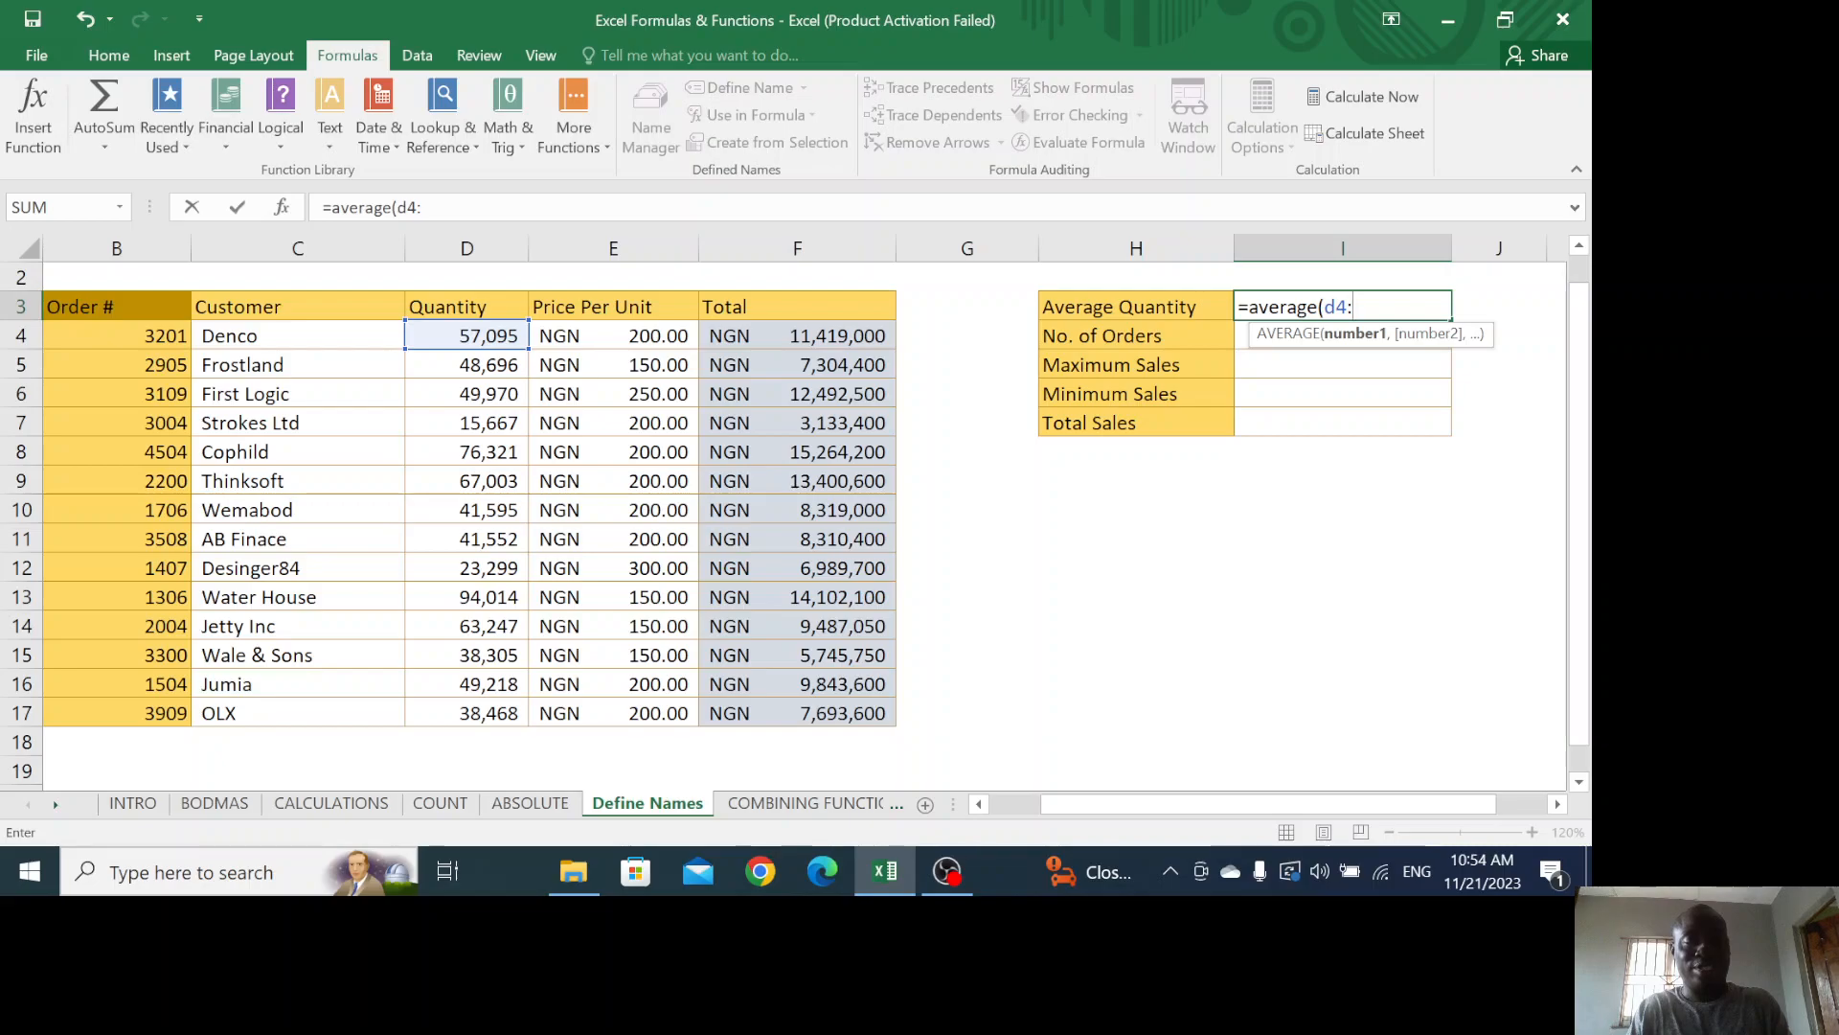
pyautogui.write('d17')
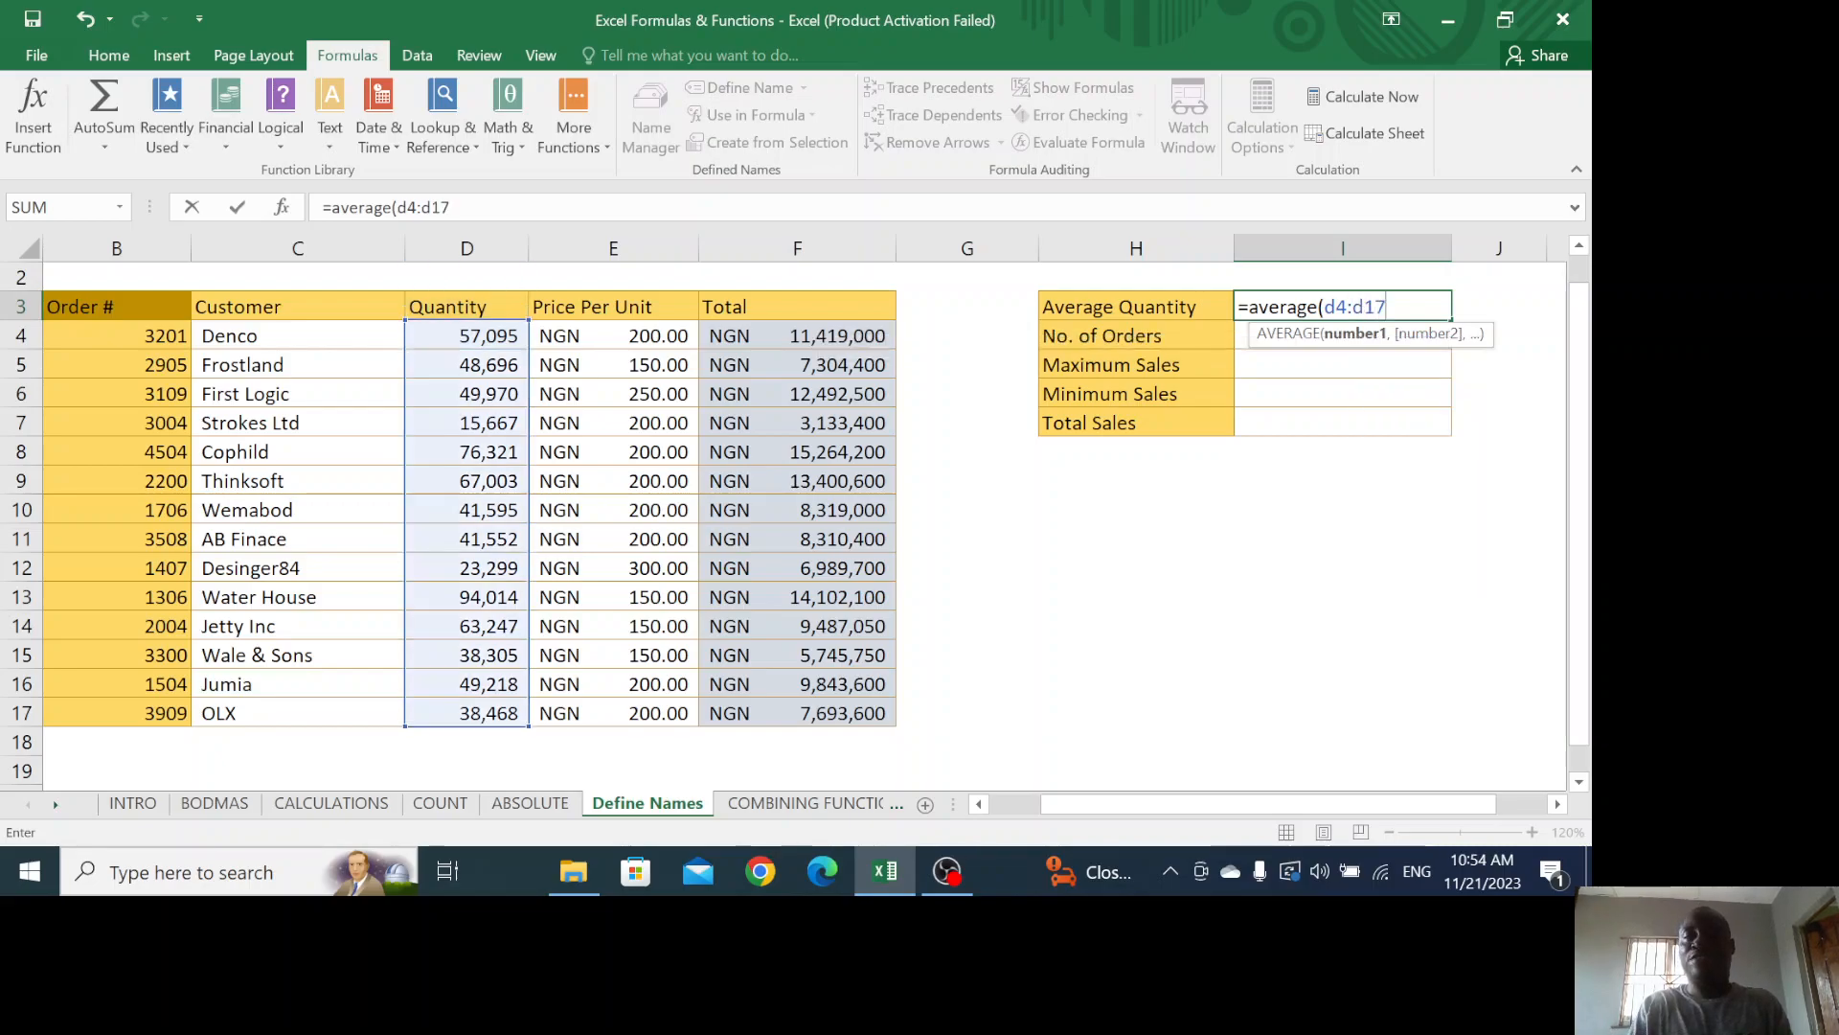
pyautogui.write(')')
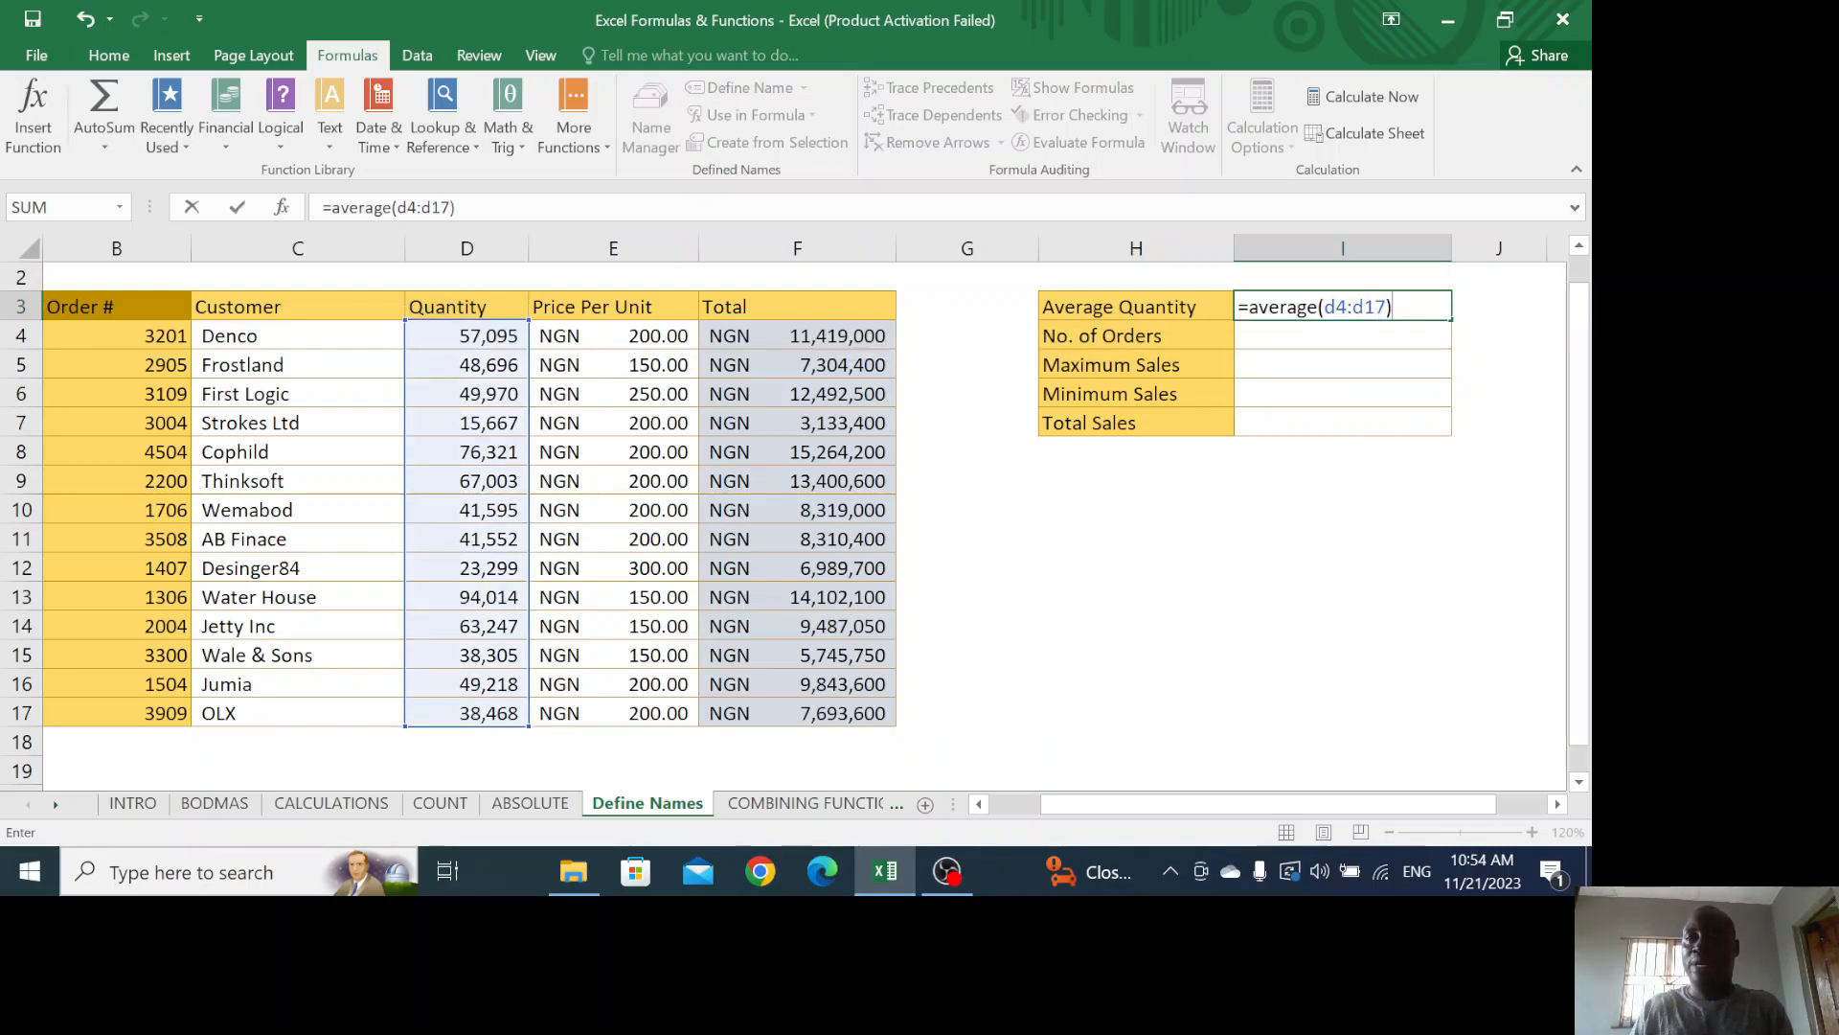
pyautogui.press('Return')
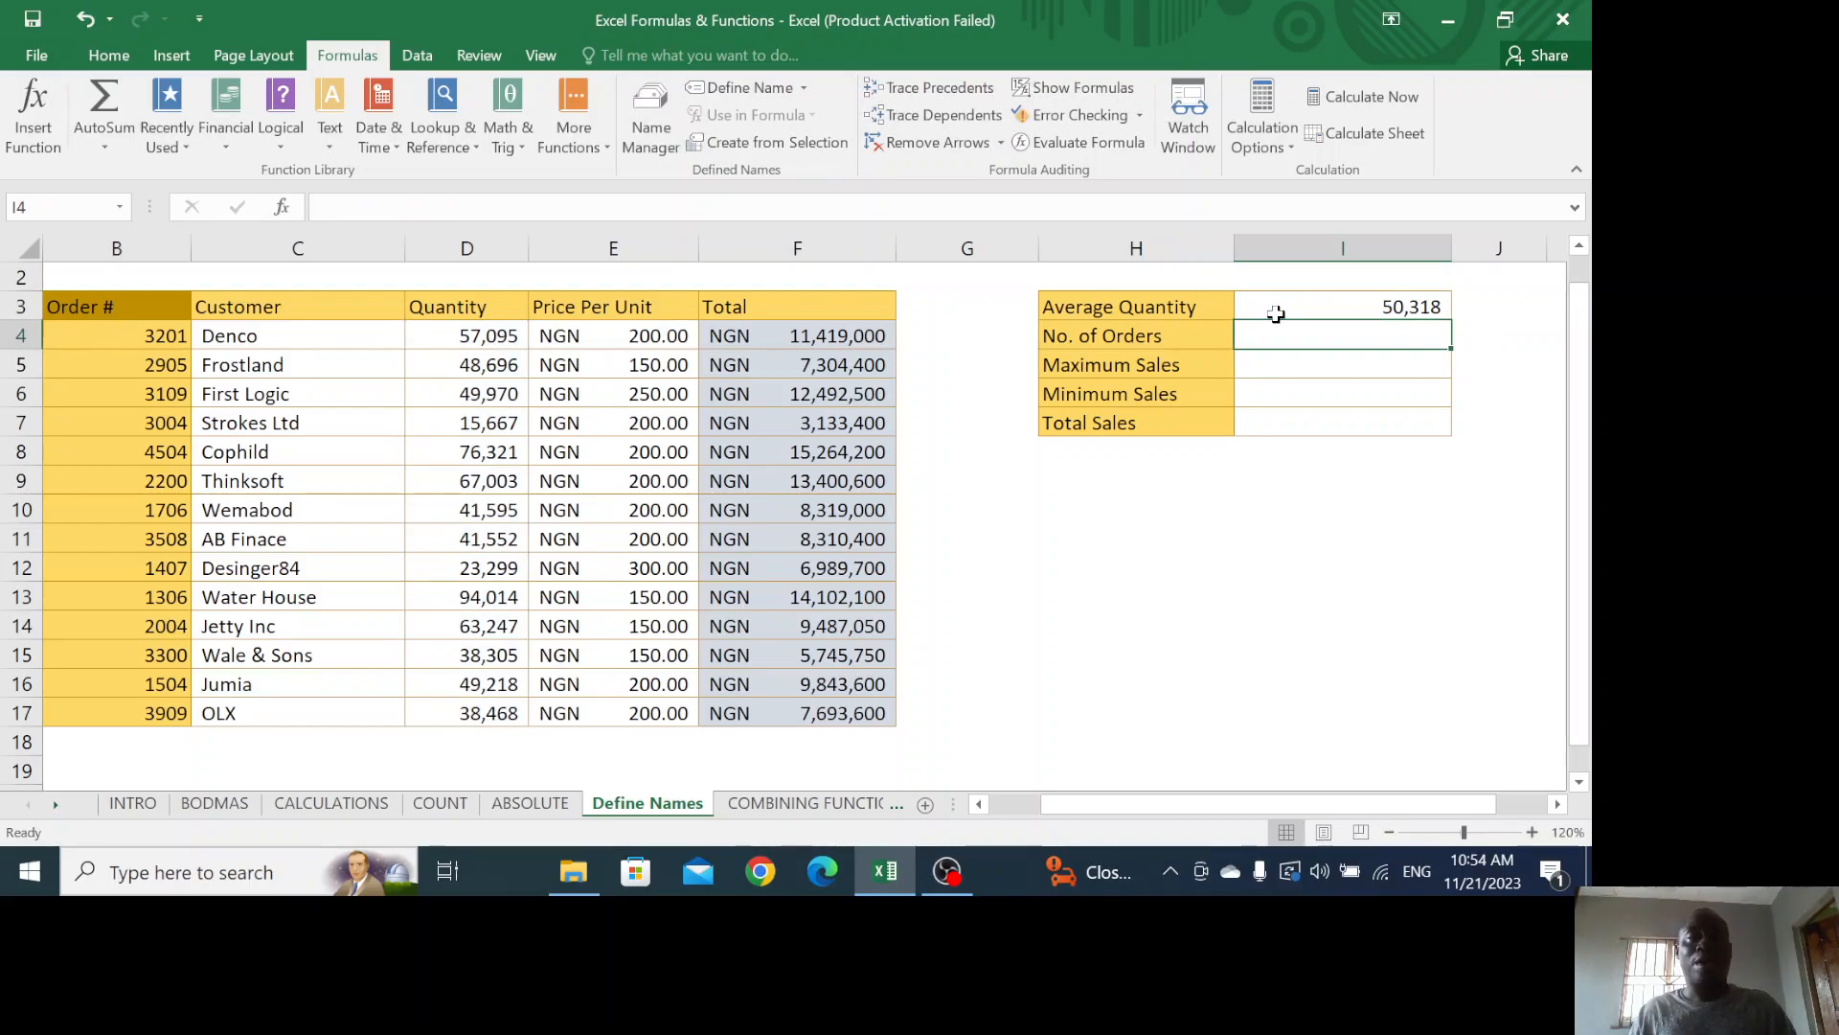
# Examine the average formula in I3, the first Quantity value in D4 and the rows below the sales table
pyautogui.click(1391, 310)
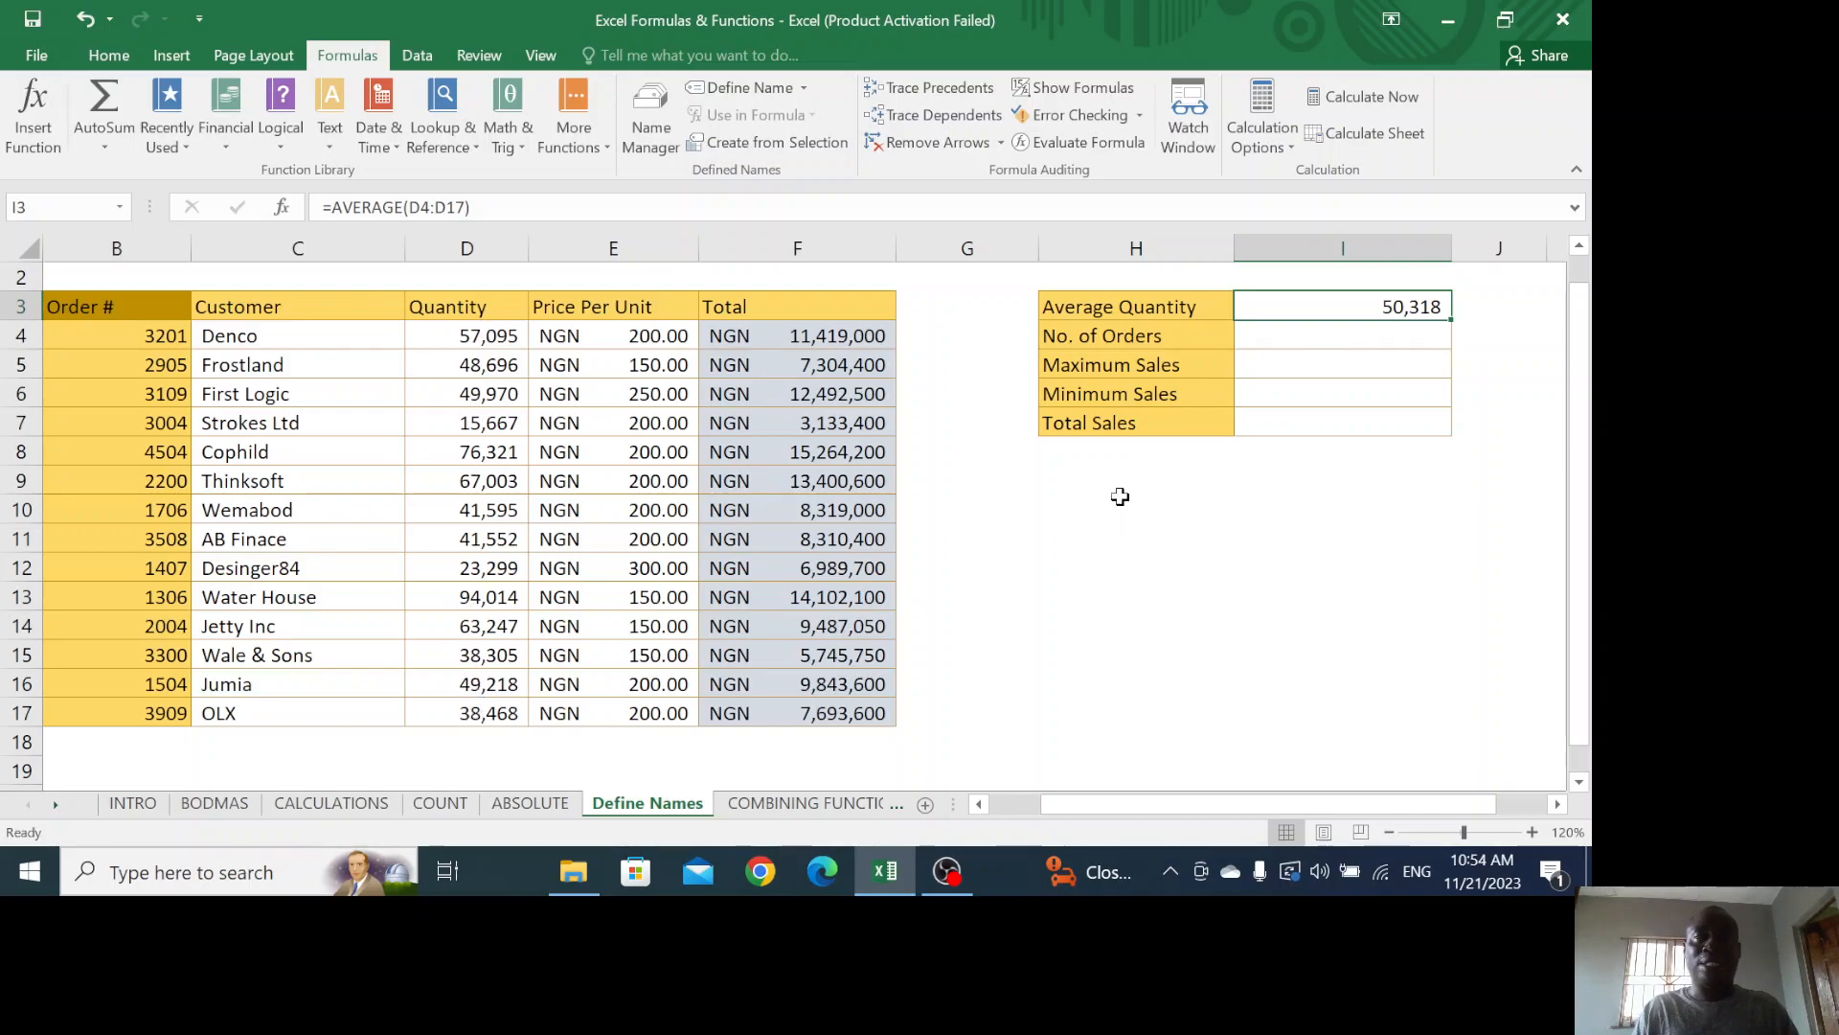
pyautogui.click(470, 337)
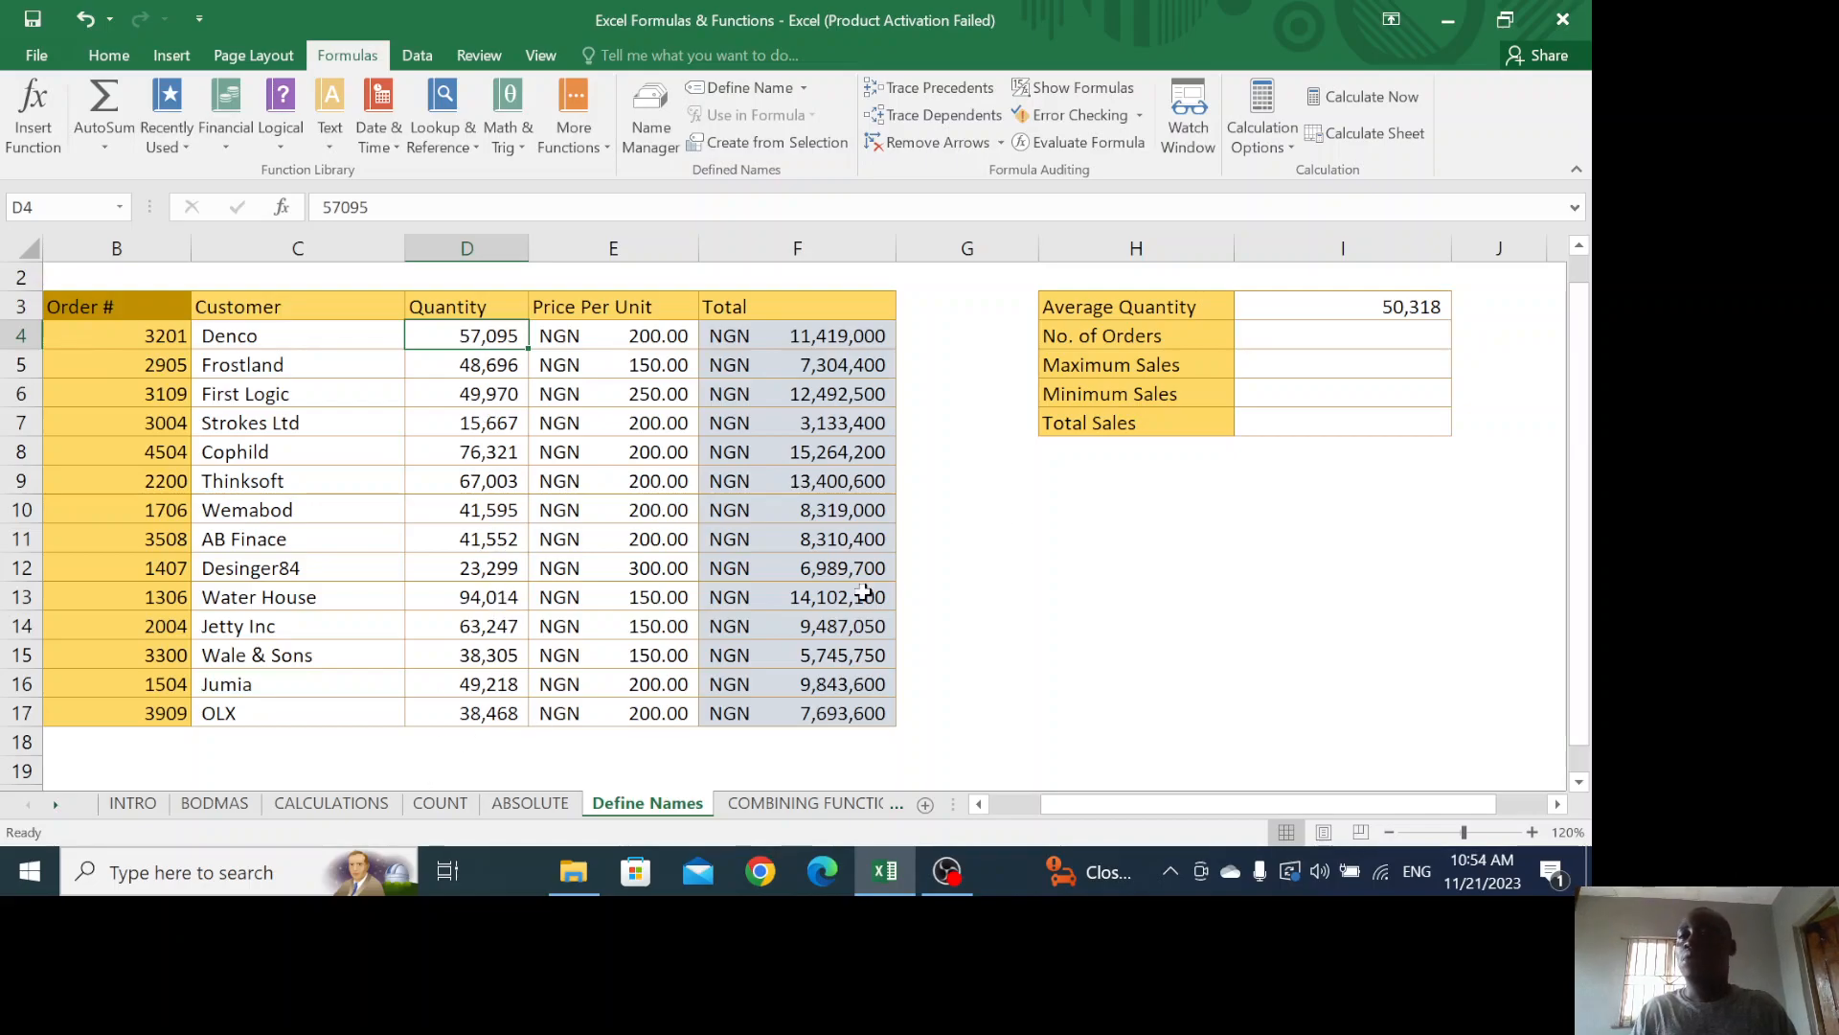
pyautogui.click(1395, 306)
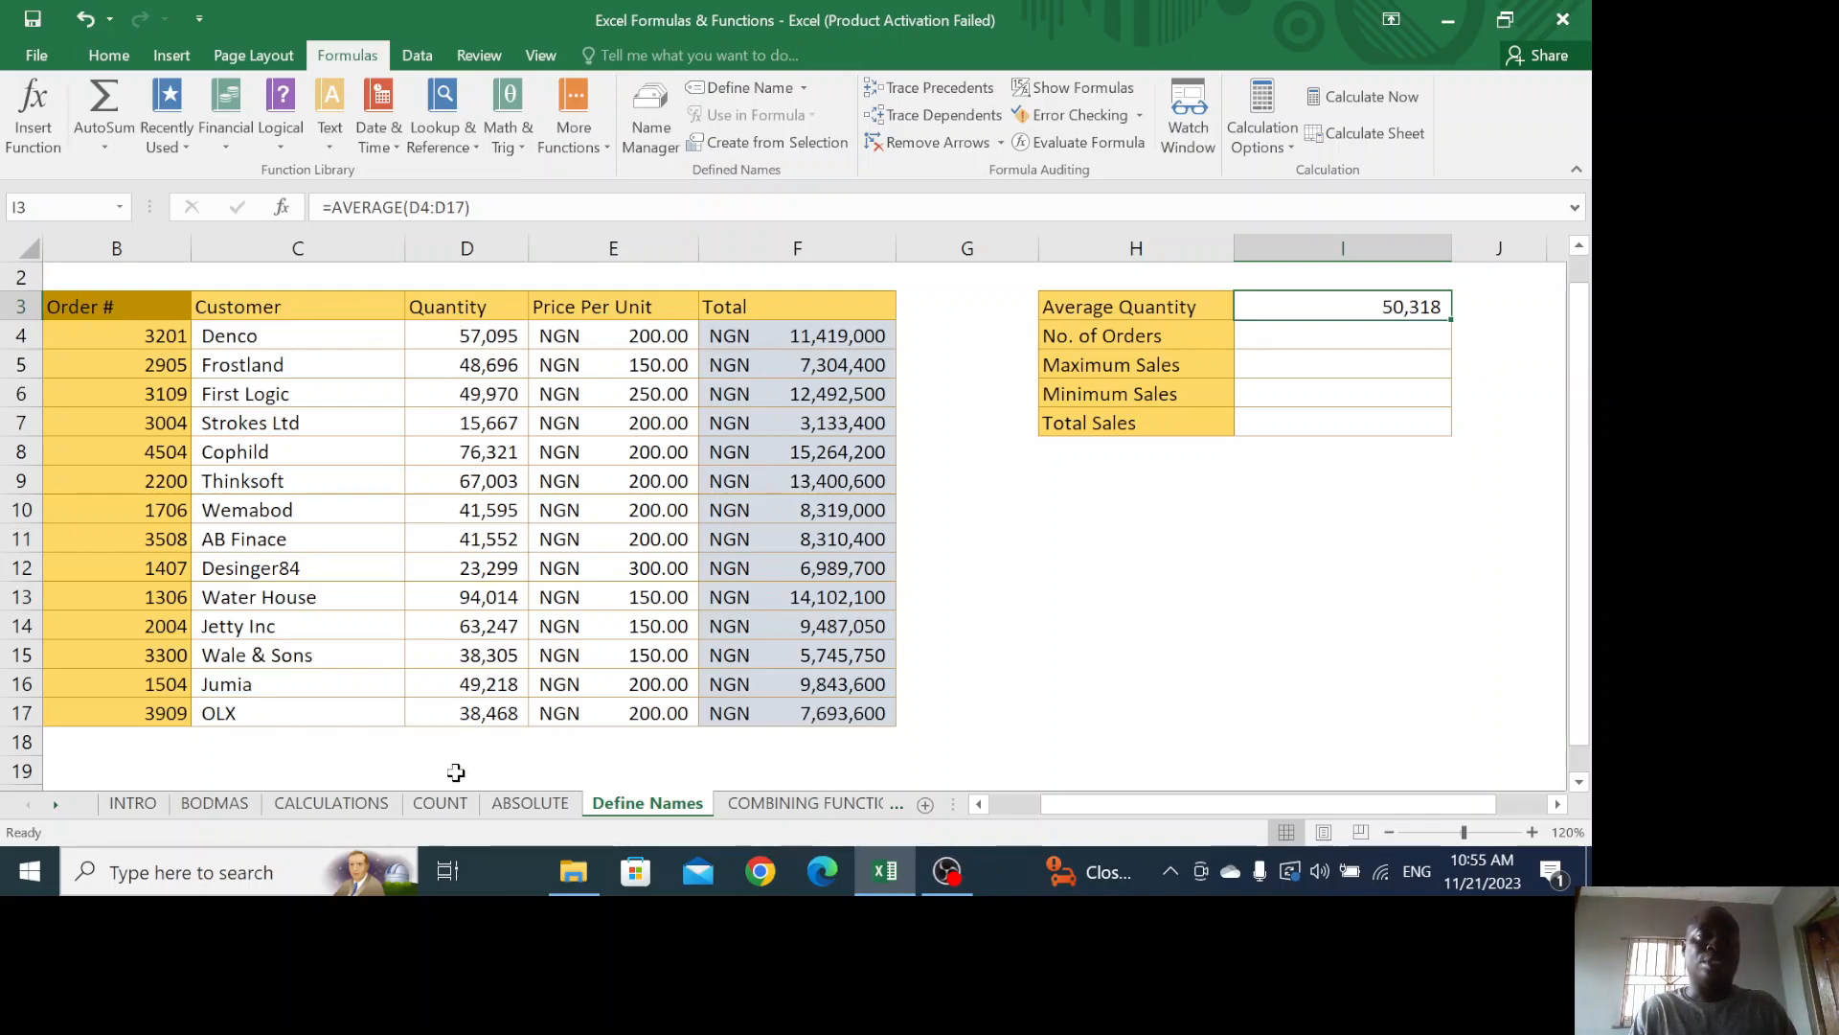
pyautogui.scroll(-18, 497, 584)
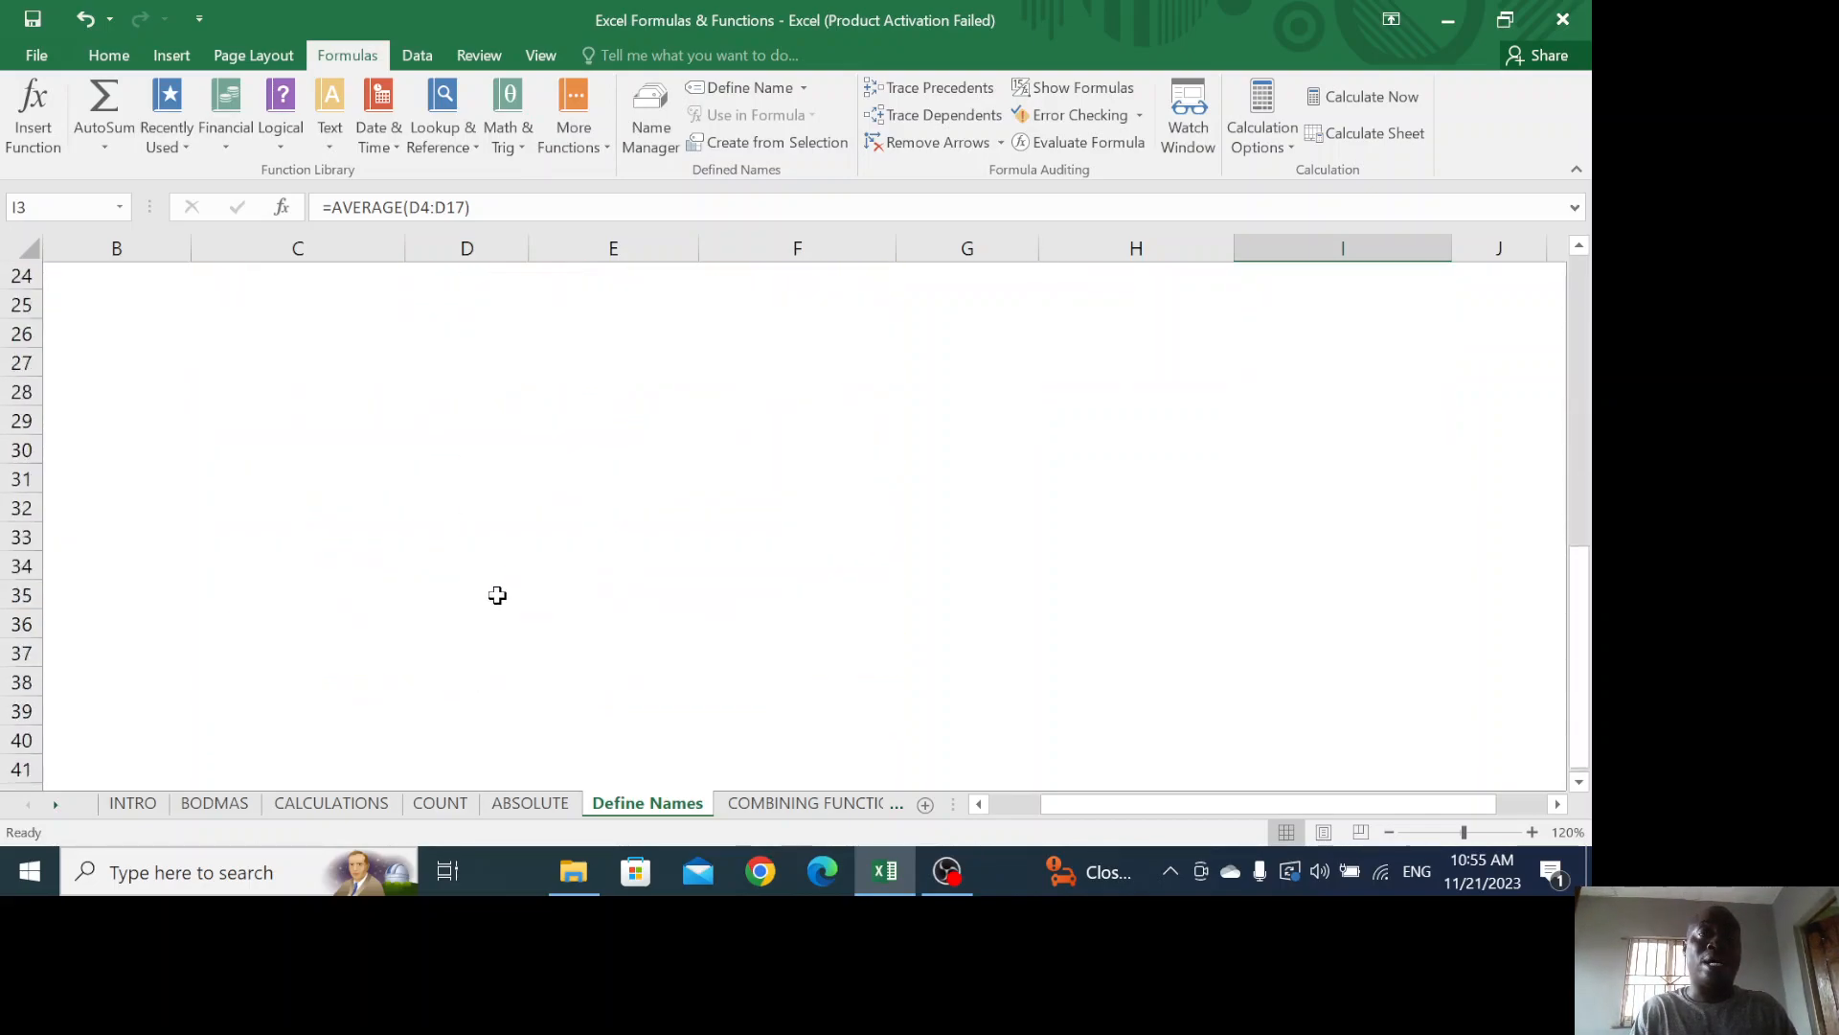
pyautogui.scroll(-19, 497, 596)
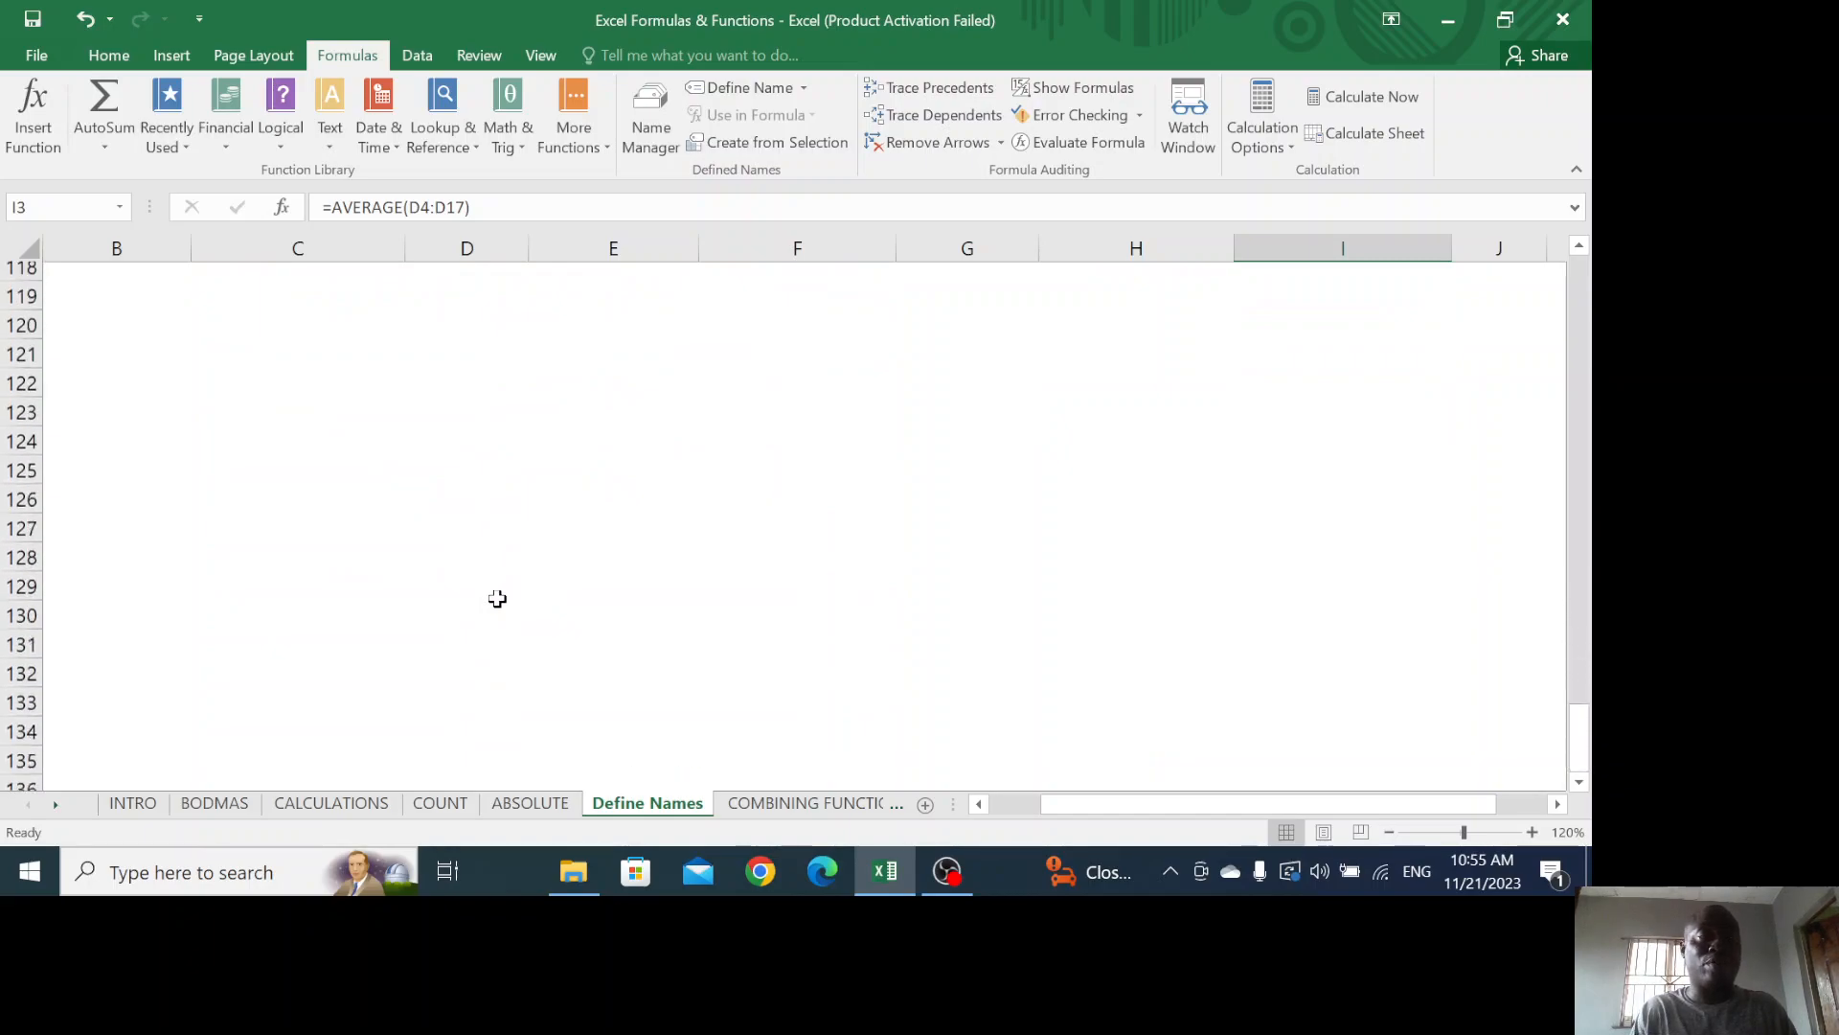
pyautogui.scroll(-4, 497, 598)
pyautogui.scroll(20, 497, 597)
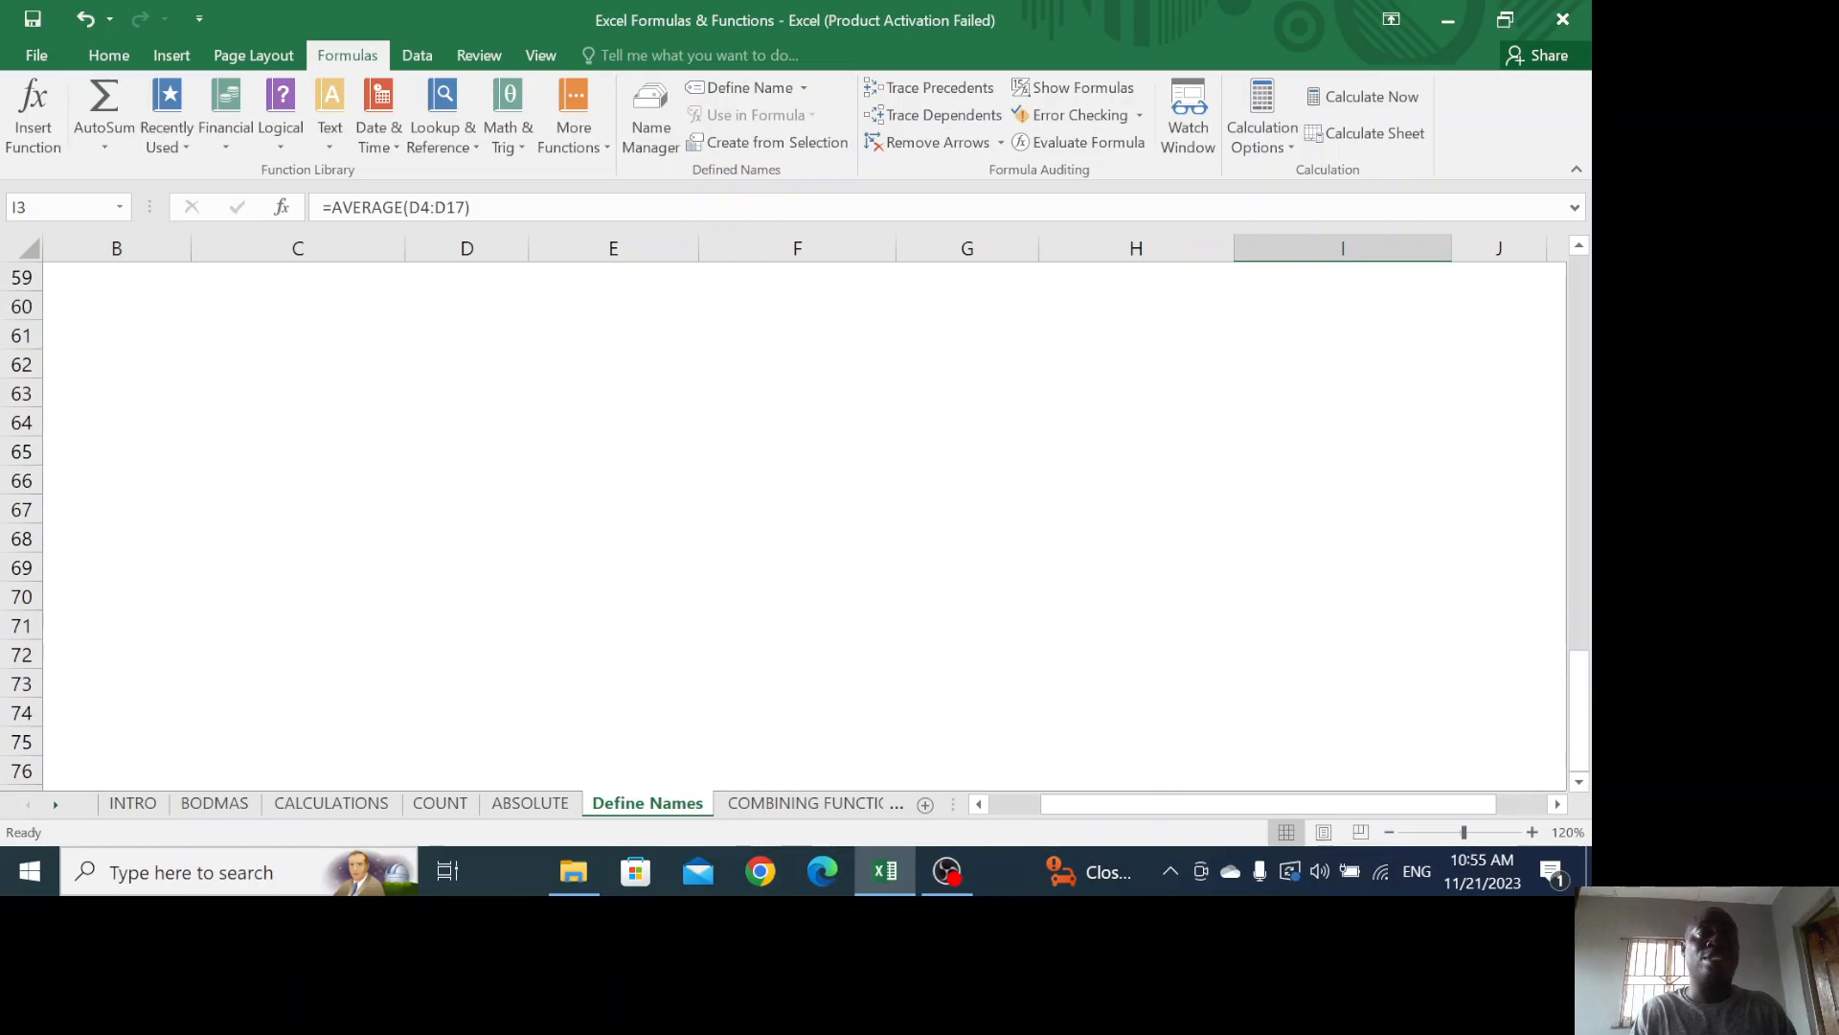
pyautogui.scroll(-4, 442, 451)
pyautogui.scroll(20, 441, 451)
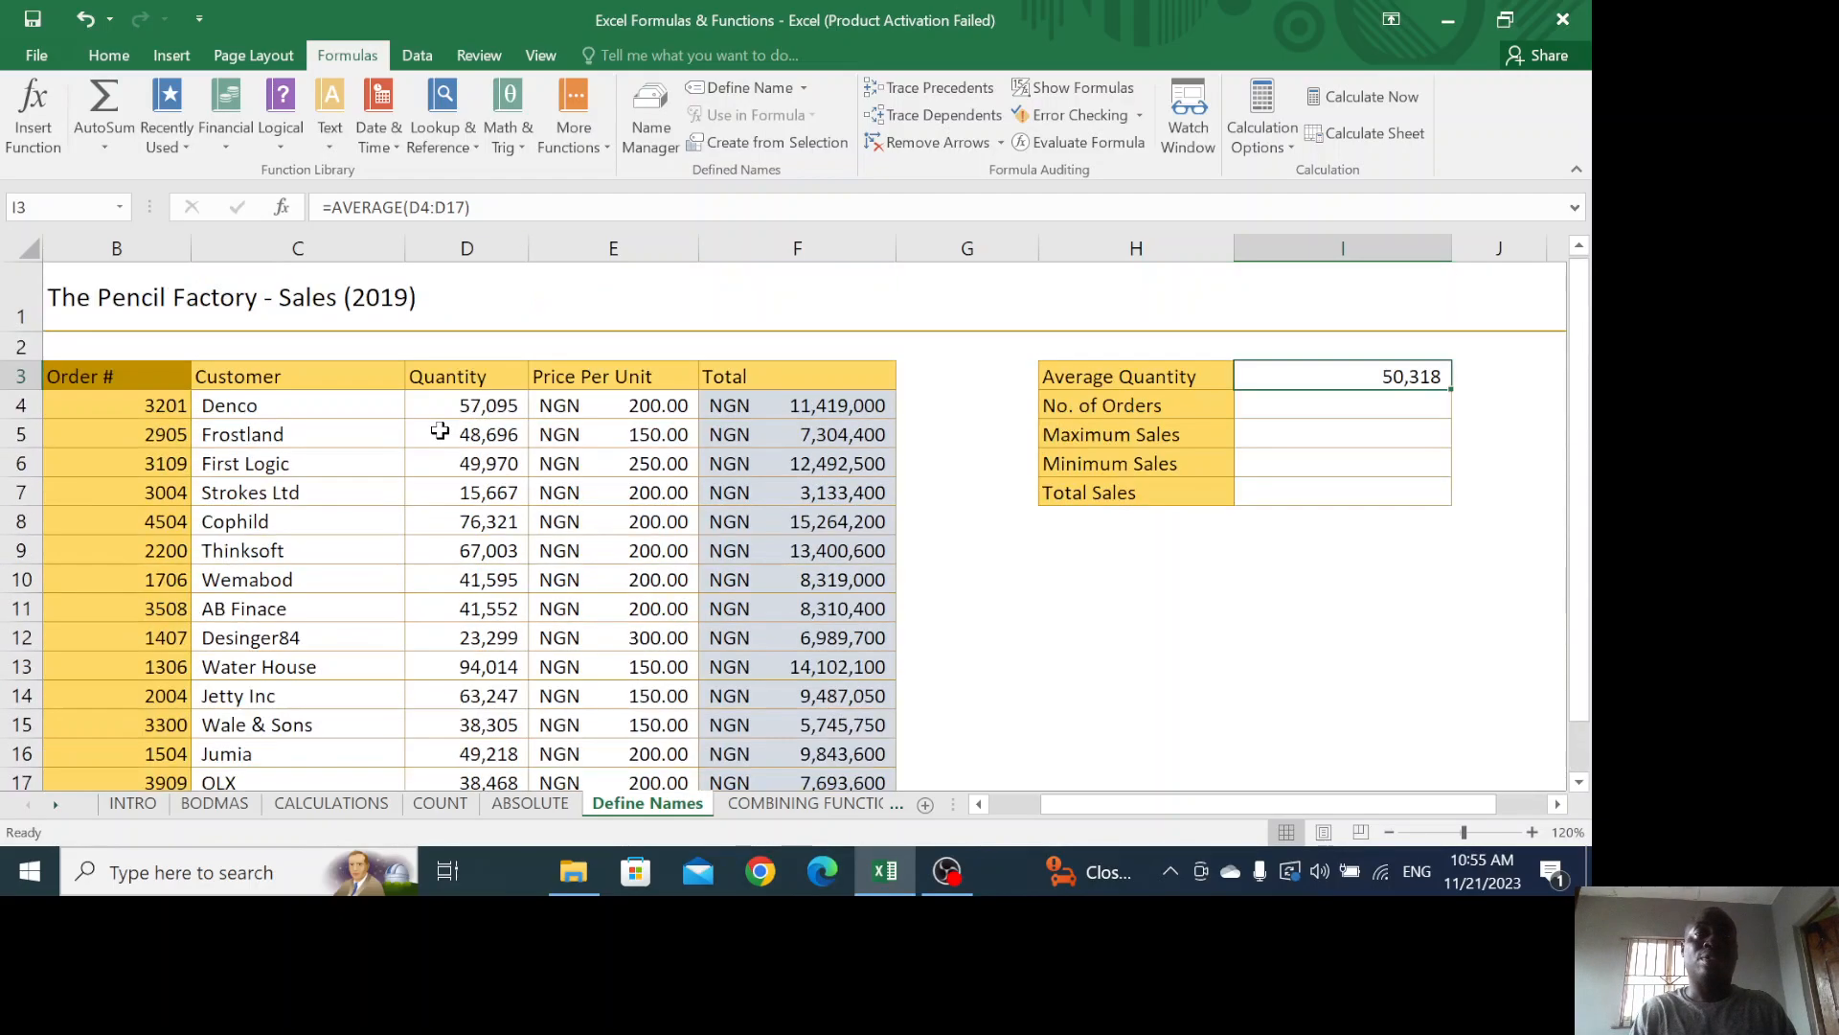
# Clear the formula in I3 and begin entering a new AVERAGE formula for the average quantity
pyautogui.press('Delete')
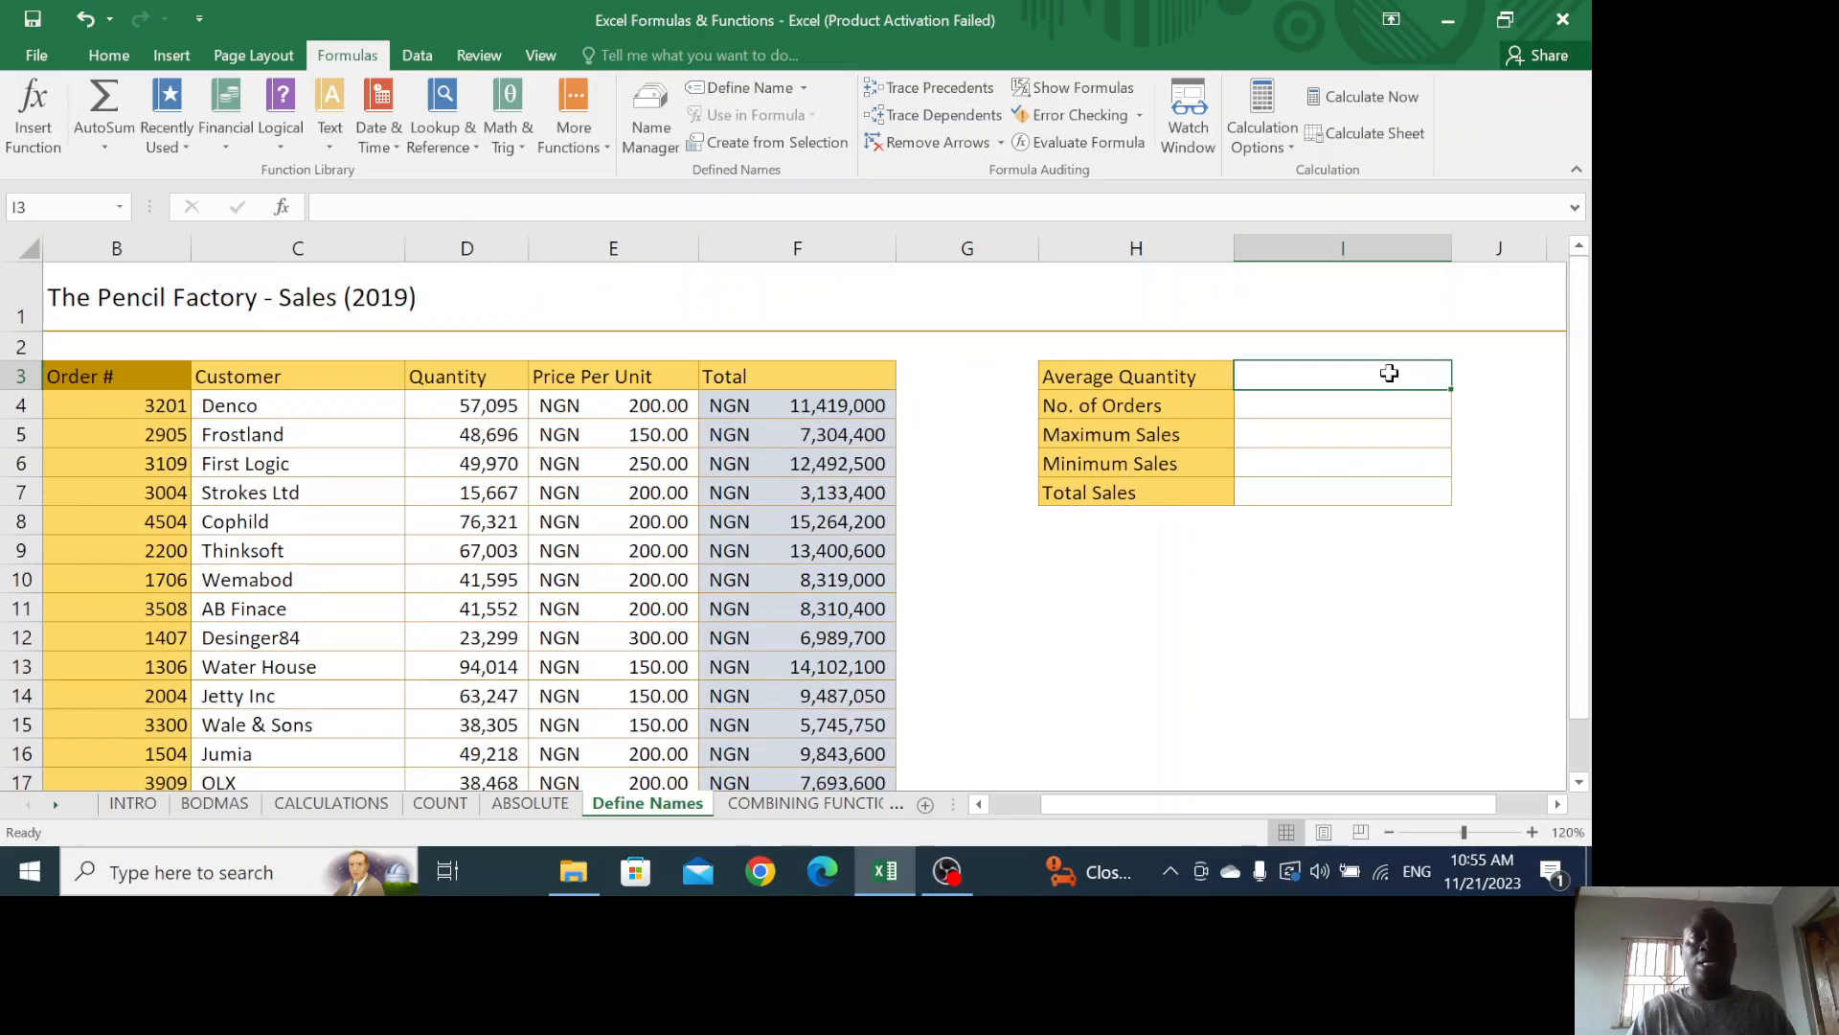
pyautogui.write('=')
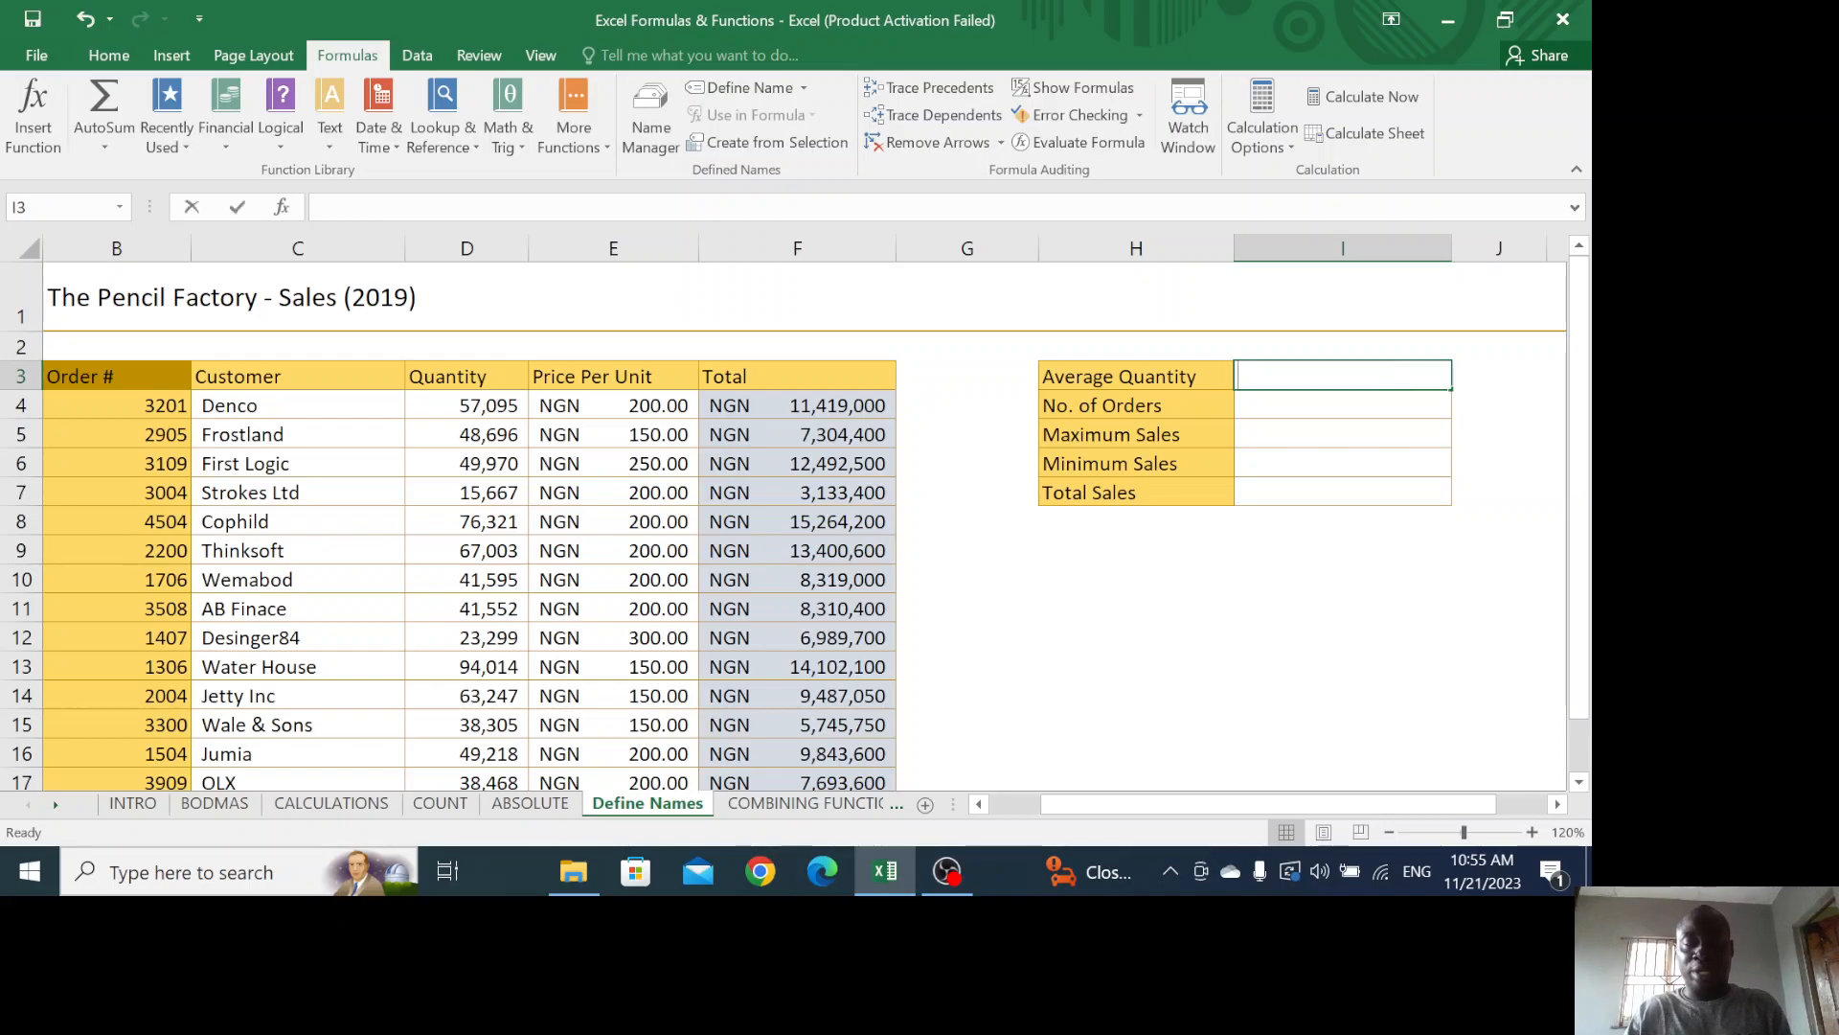
pyautogui.write('=avr')
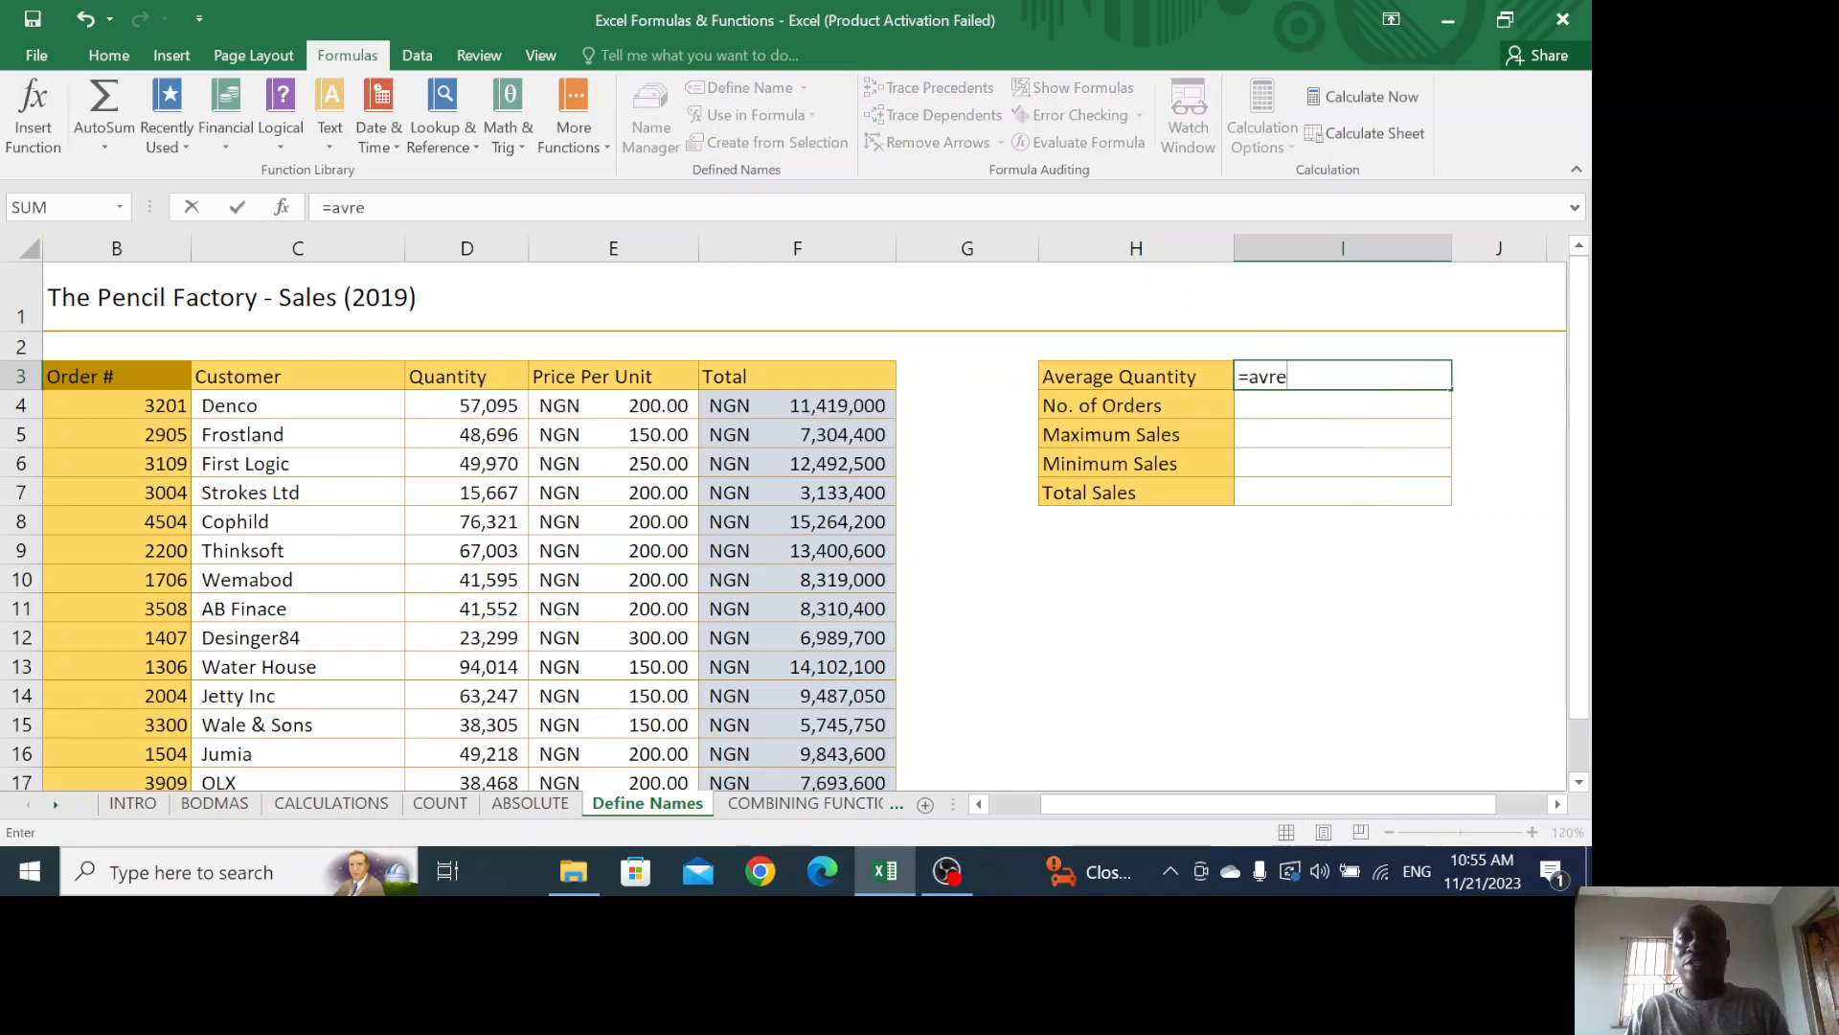
pyautogui.write('e')
pyautogui.press('BackSpace')
pyautogui.press('BackSpace')
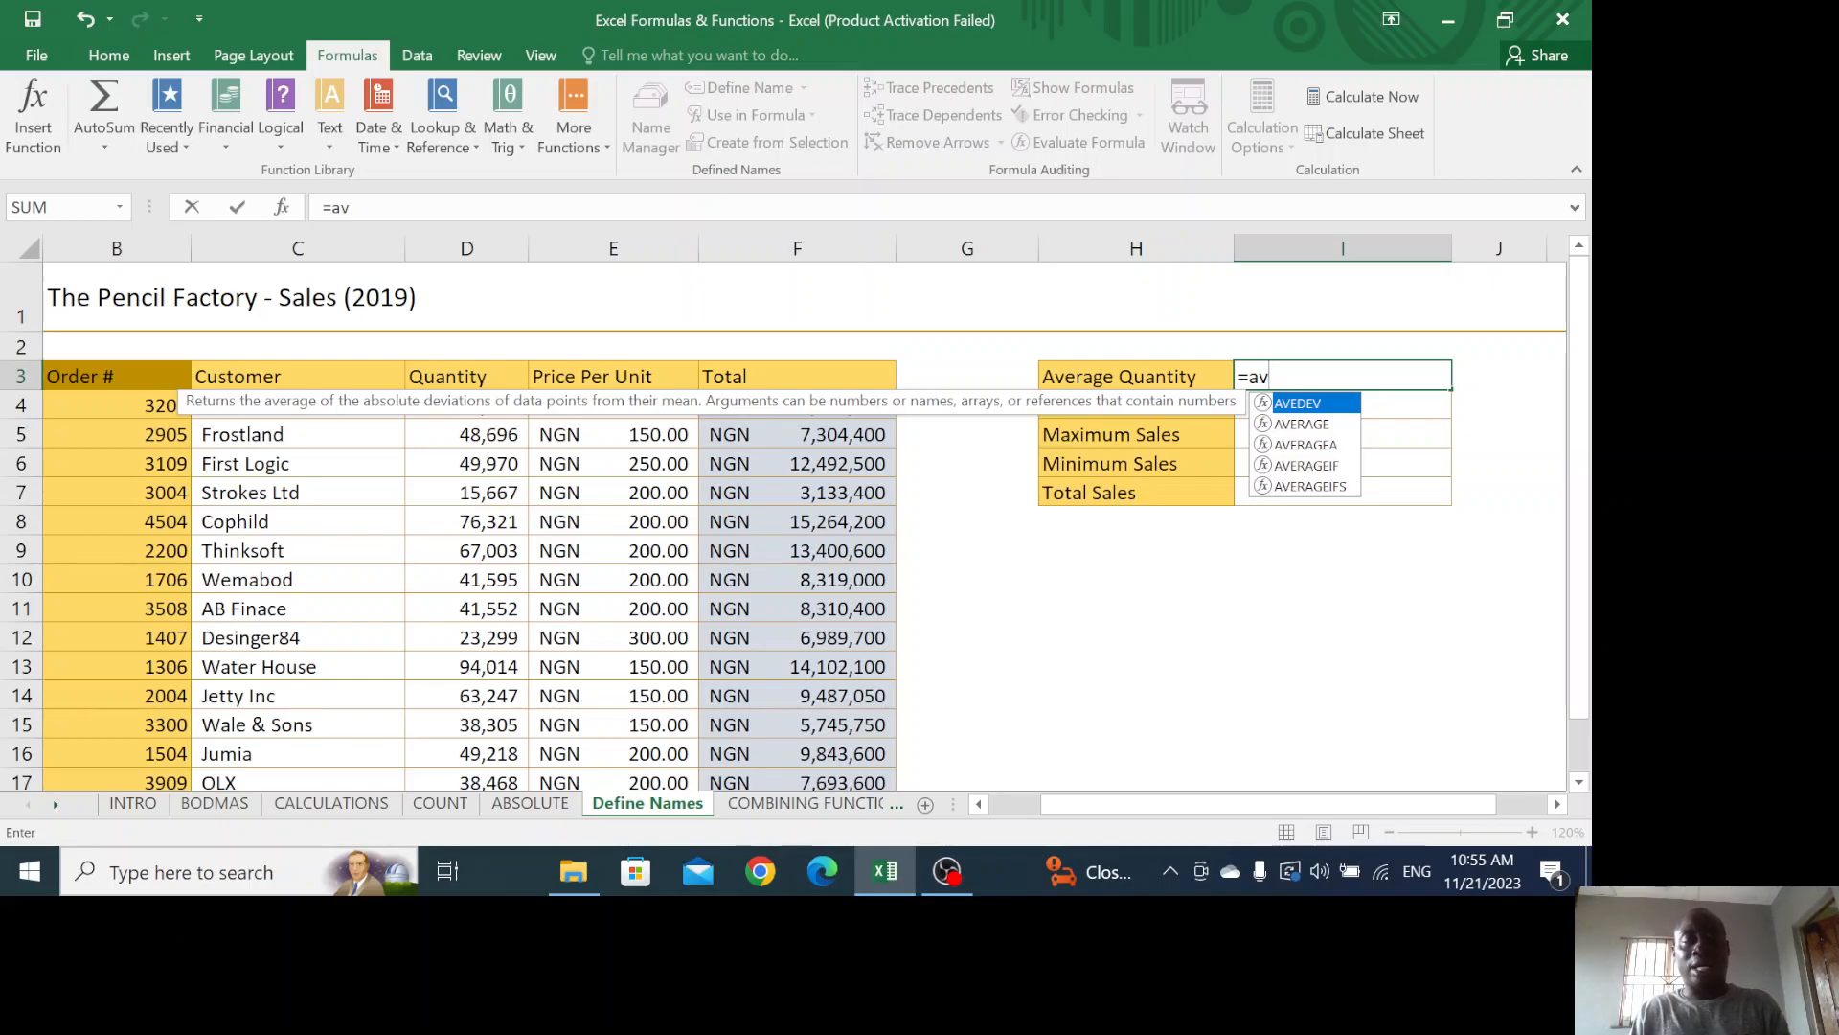
# Try the formula =AVERAGE(quantity) in the Average Quantity cell I3, and clear the cell
pyautogui.write('er')
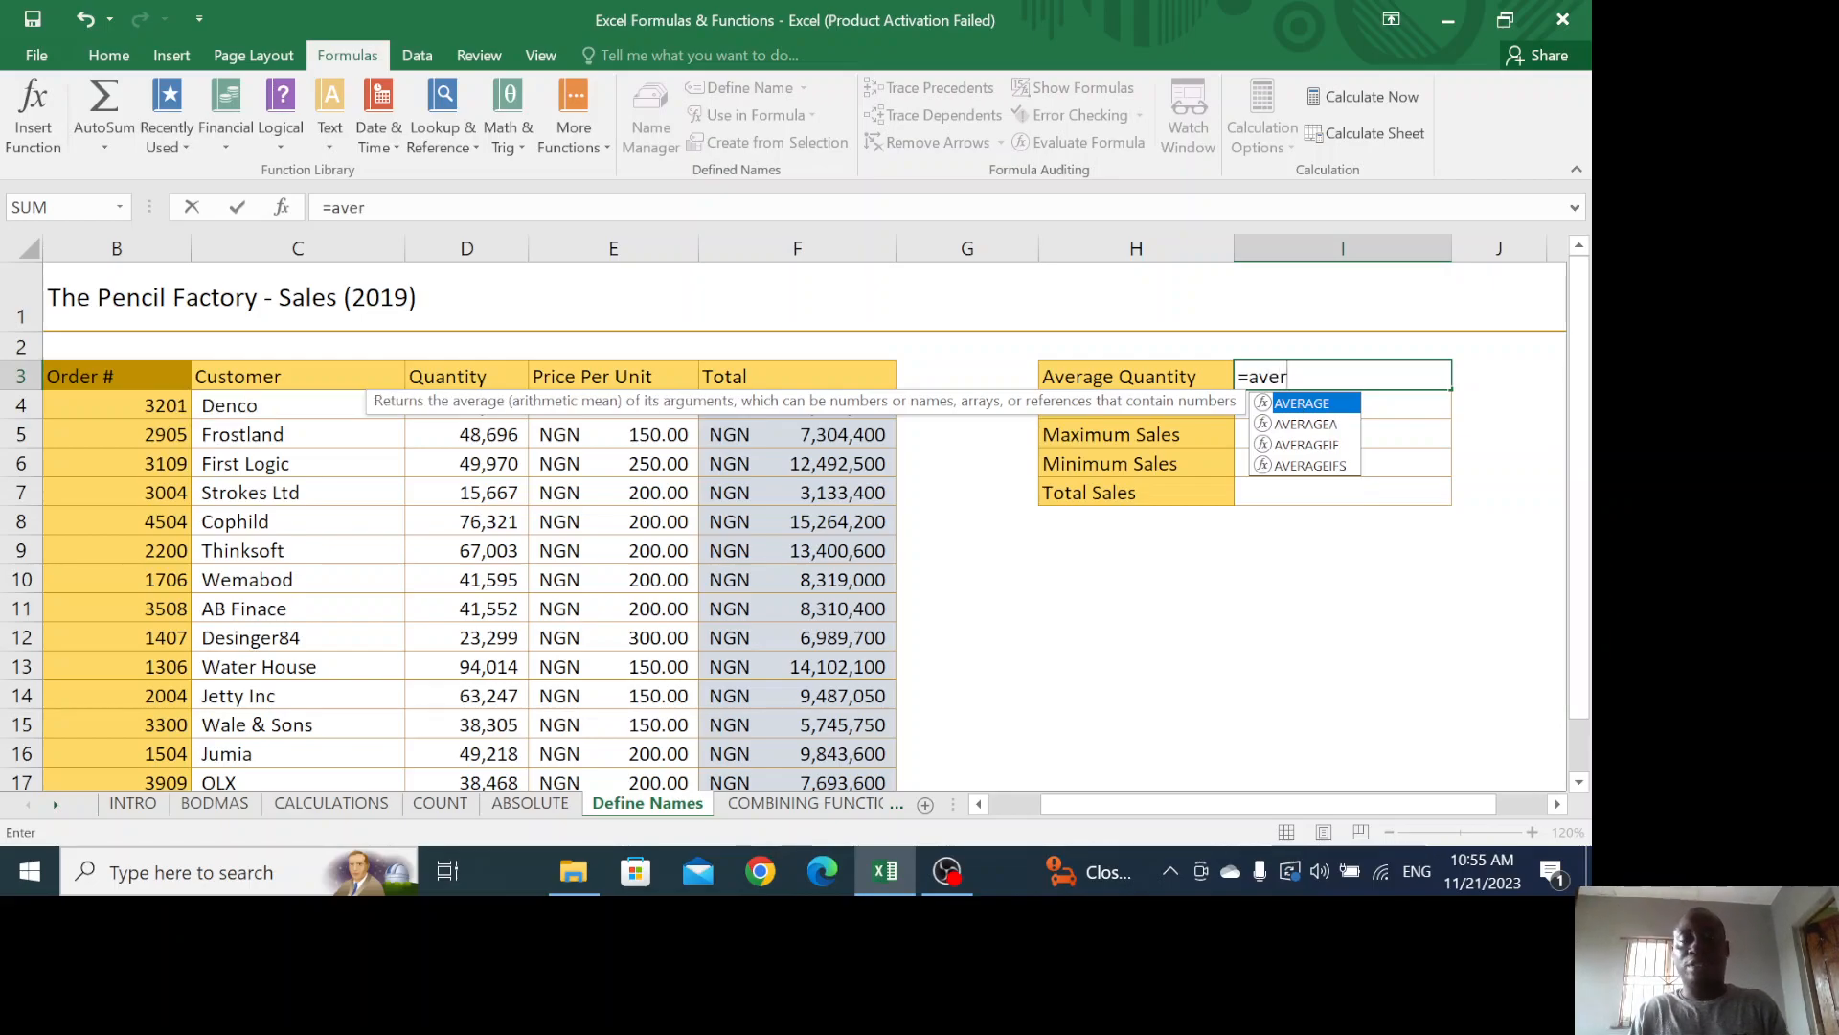
pyautogui.write('age')
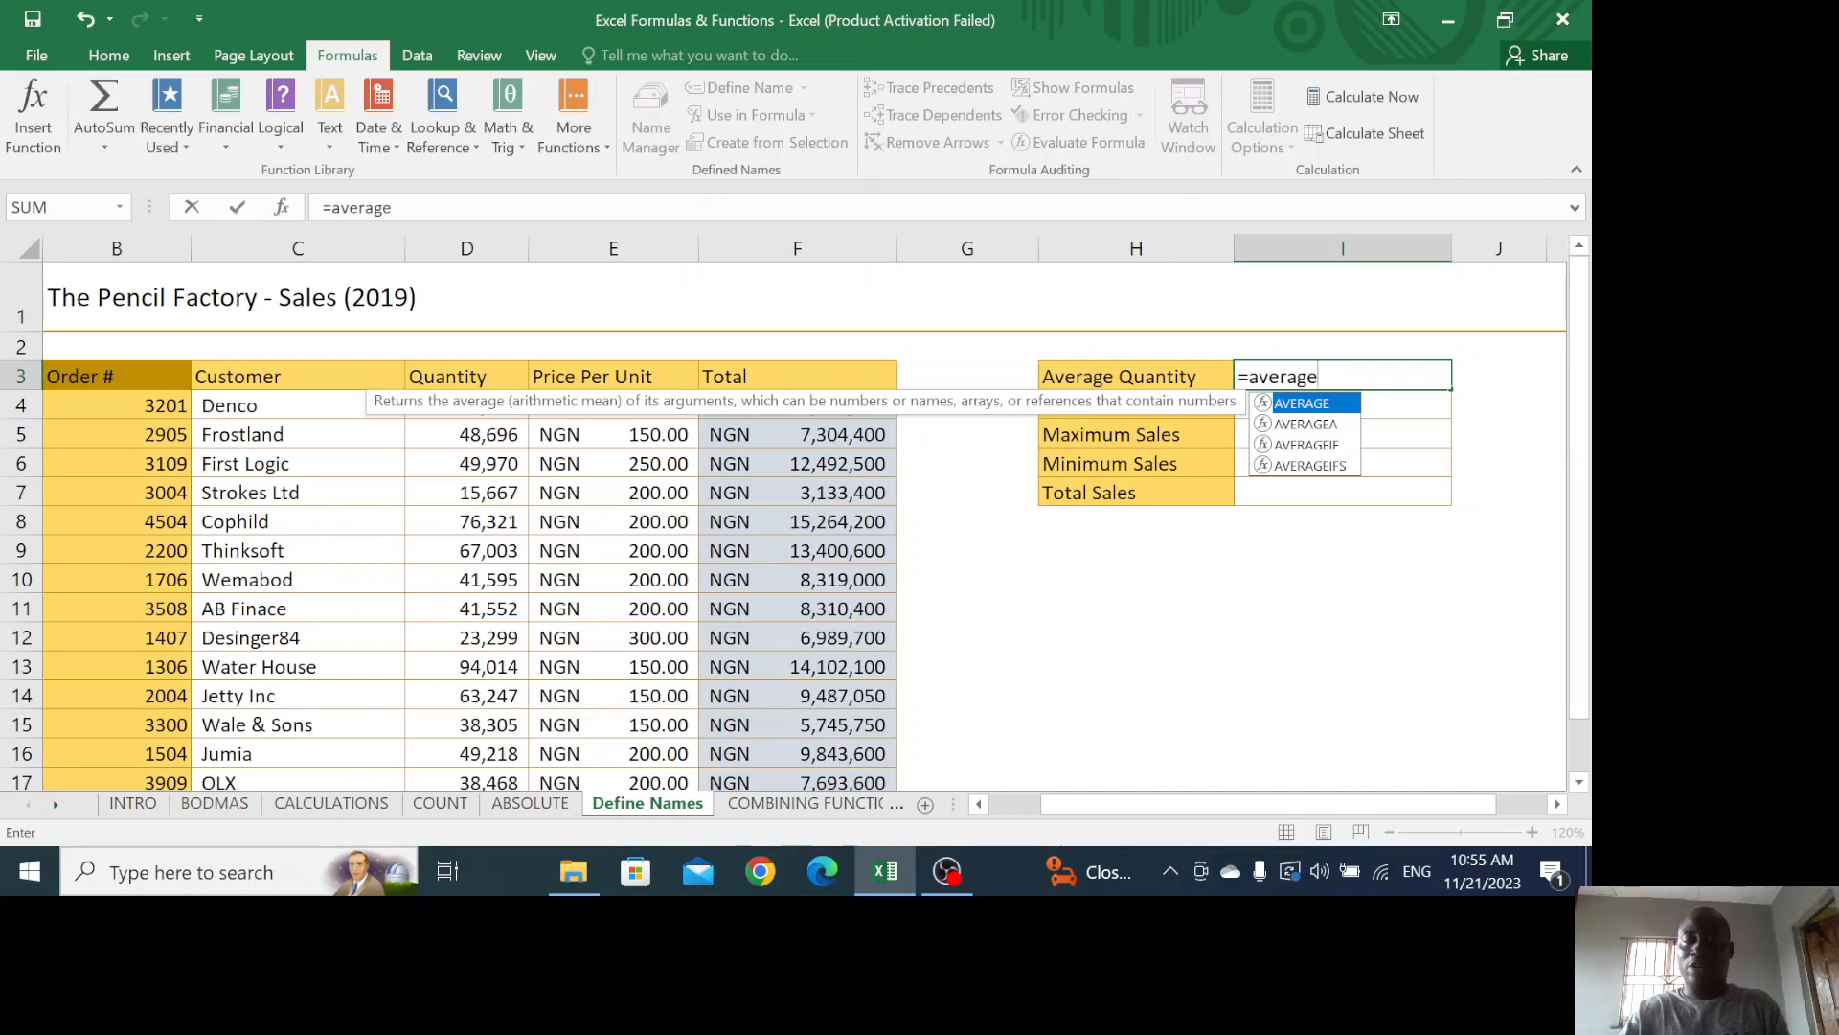
pyautogui.write('(')
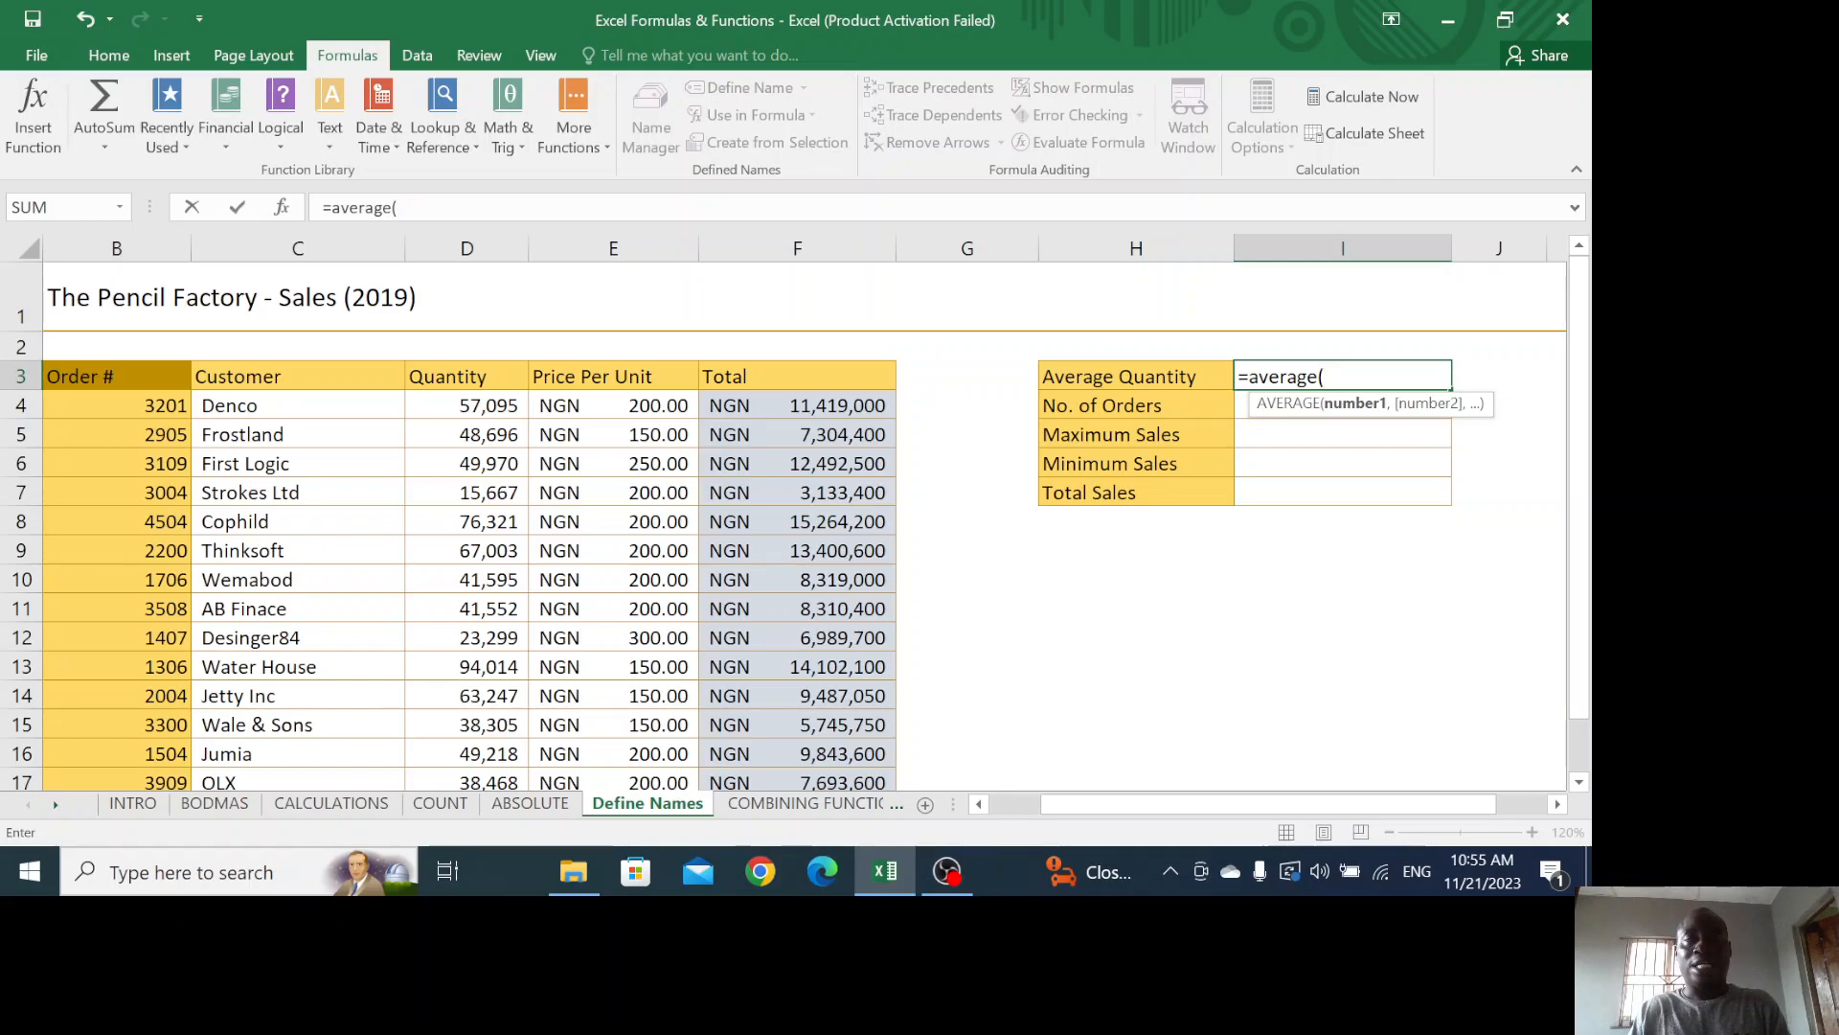
pyautogui.write('qu')
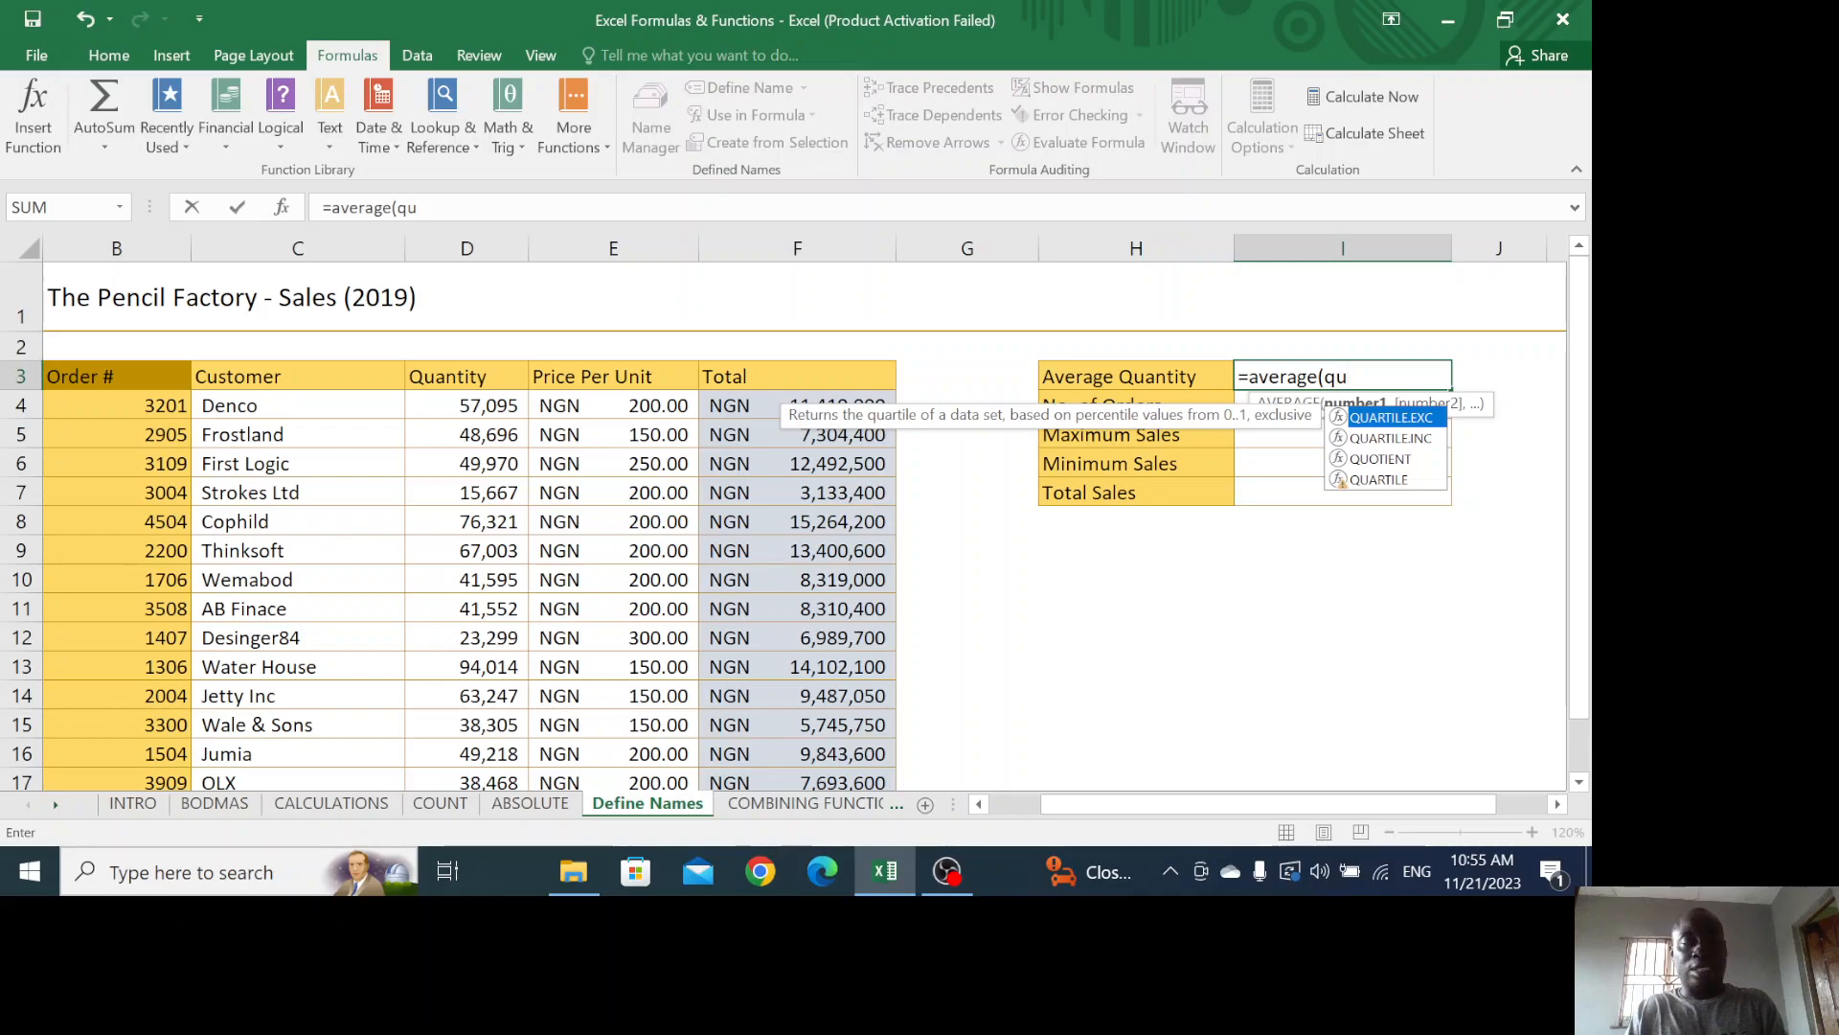
pyautogui.write('an')
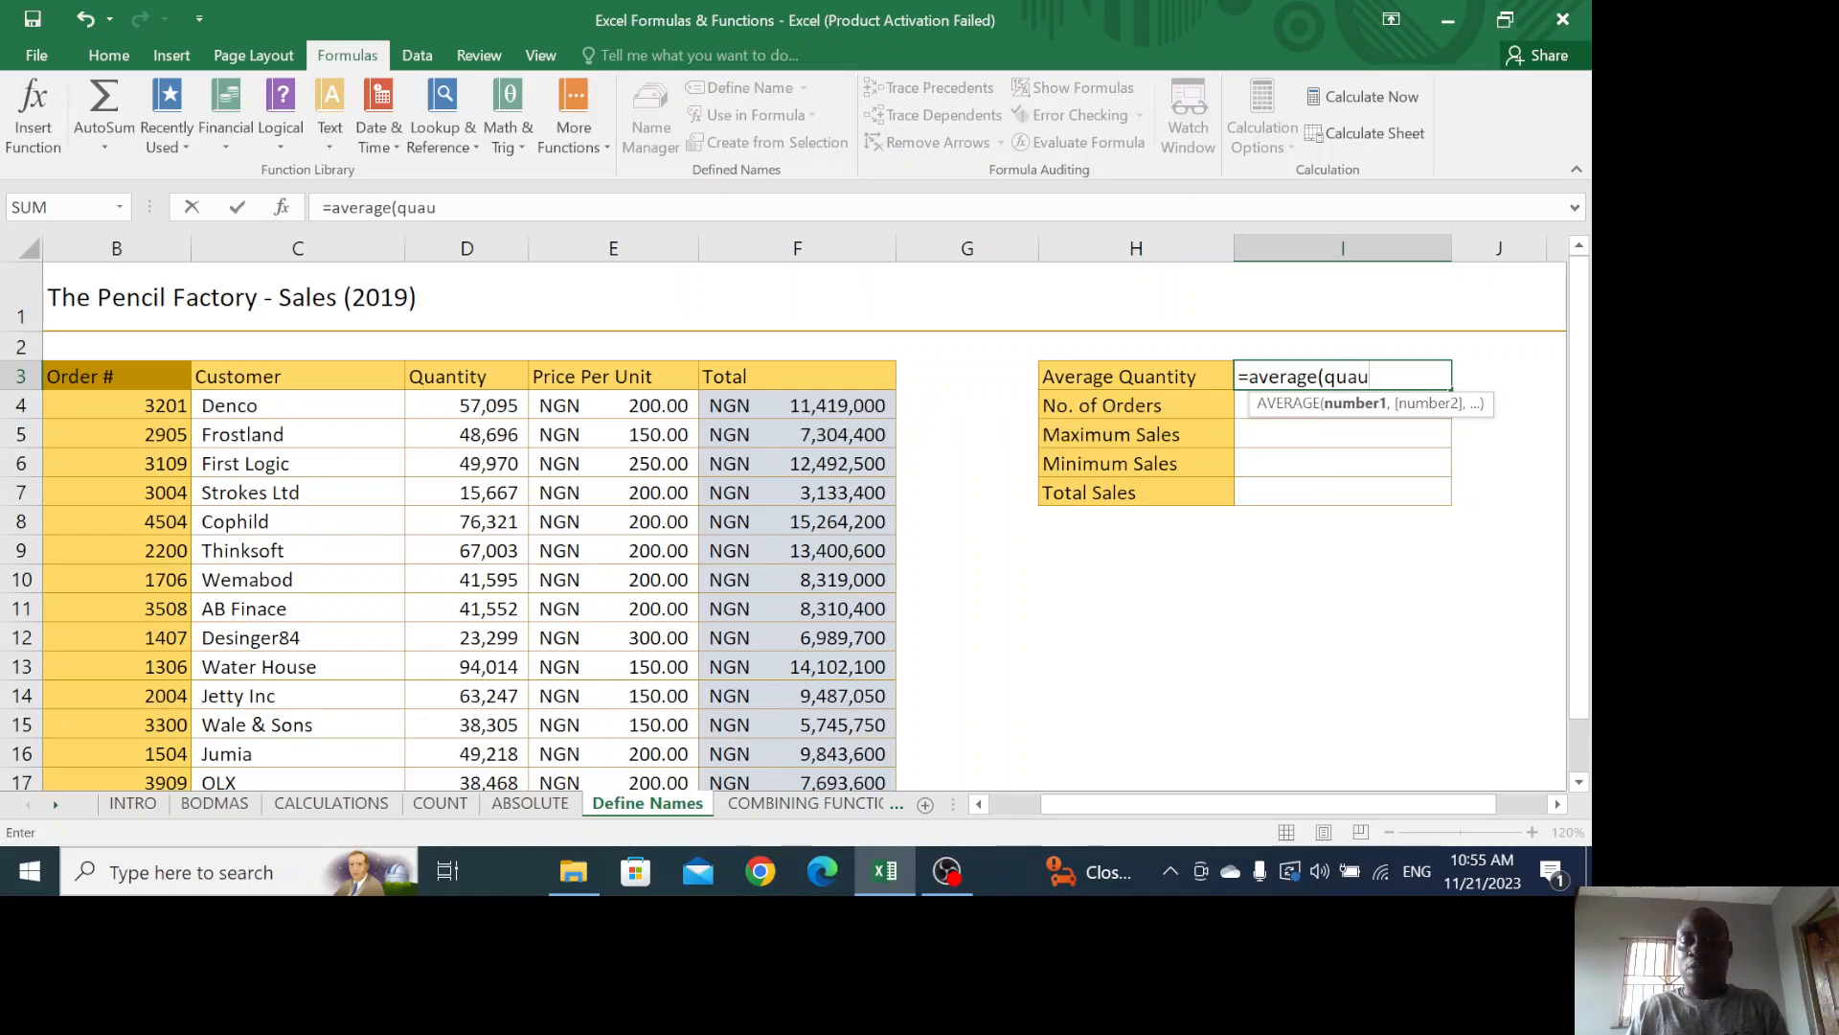
pyautogui.press('BackSpace')
pyautogui.press('BackSpace')
pyautogui.write('an')
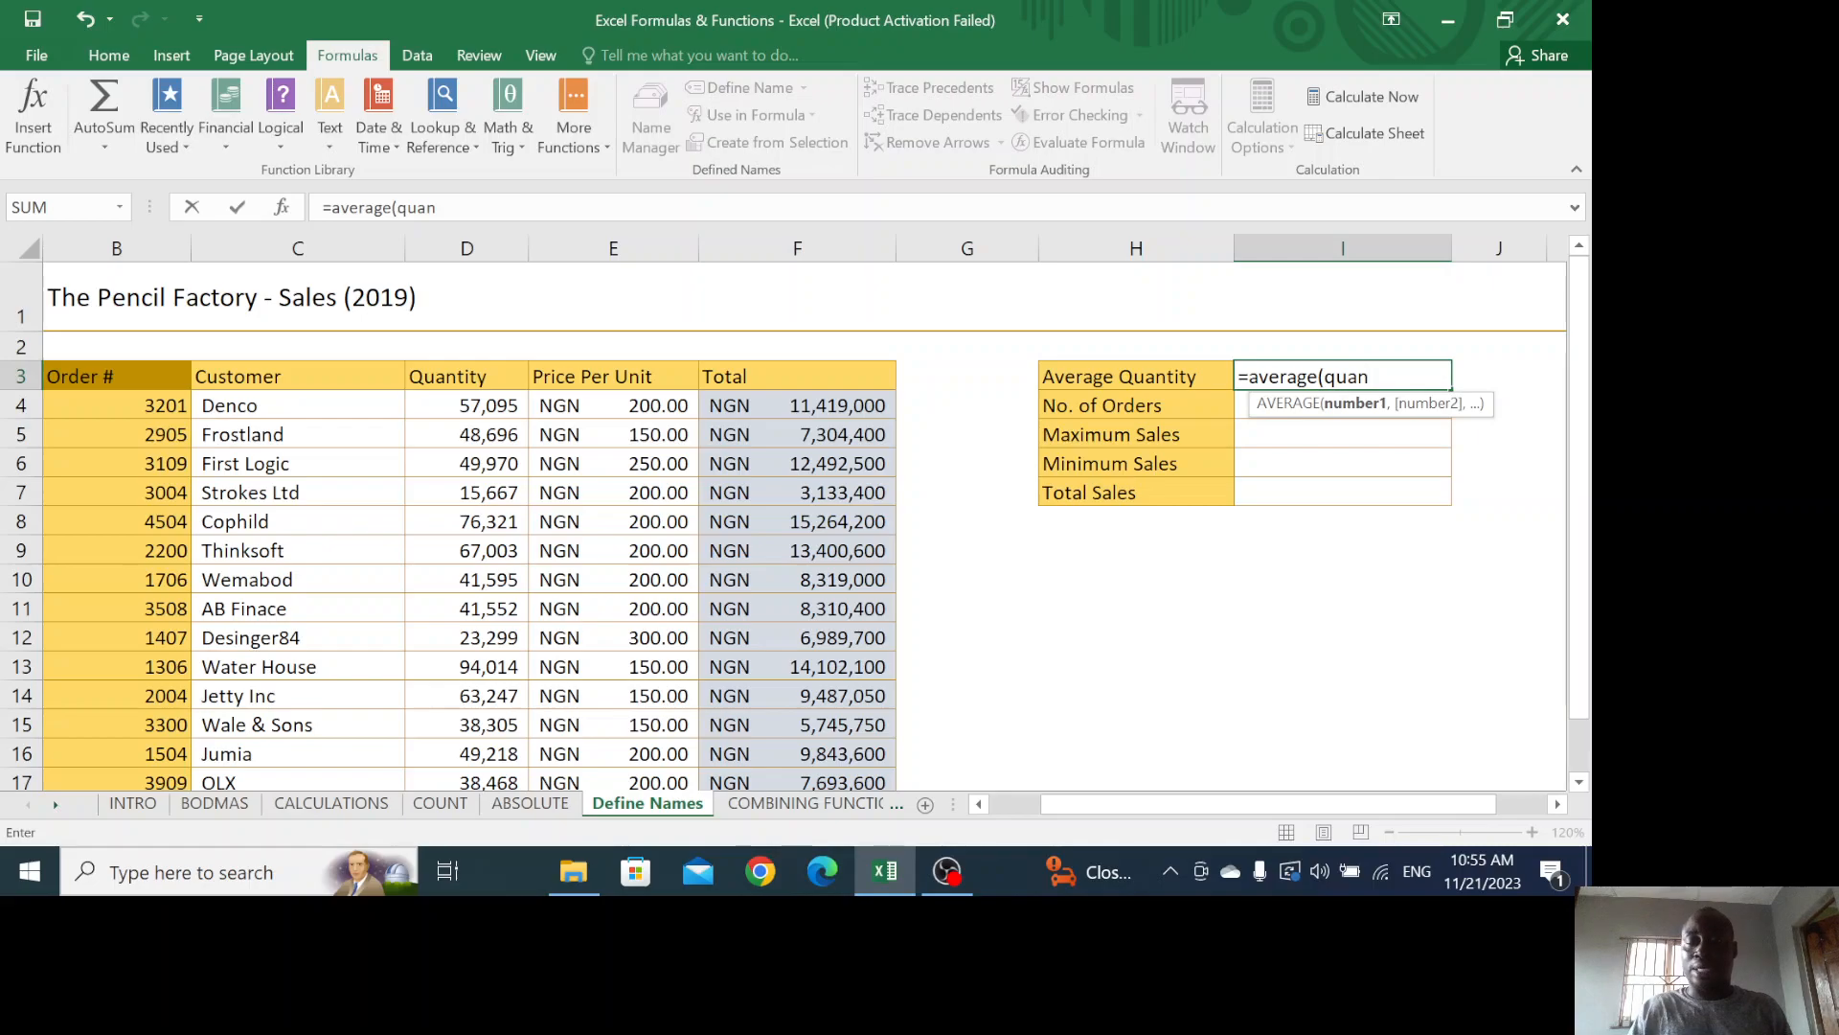
pyautogui.write('tity)')
pyautogui.hotkey('ctrl', 'Return')
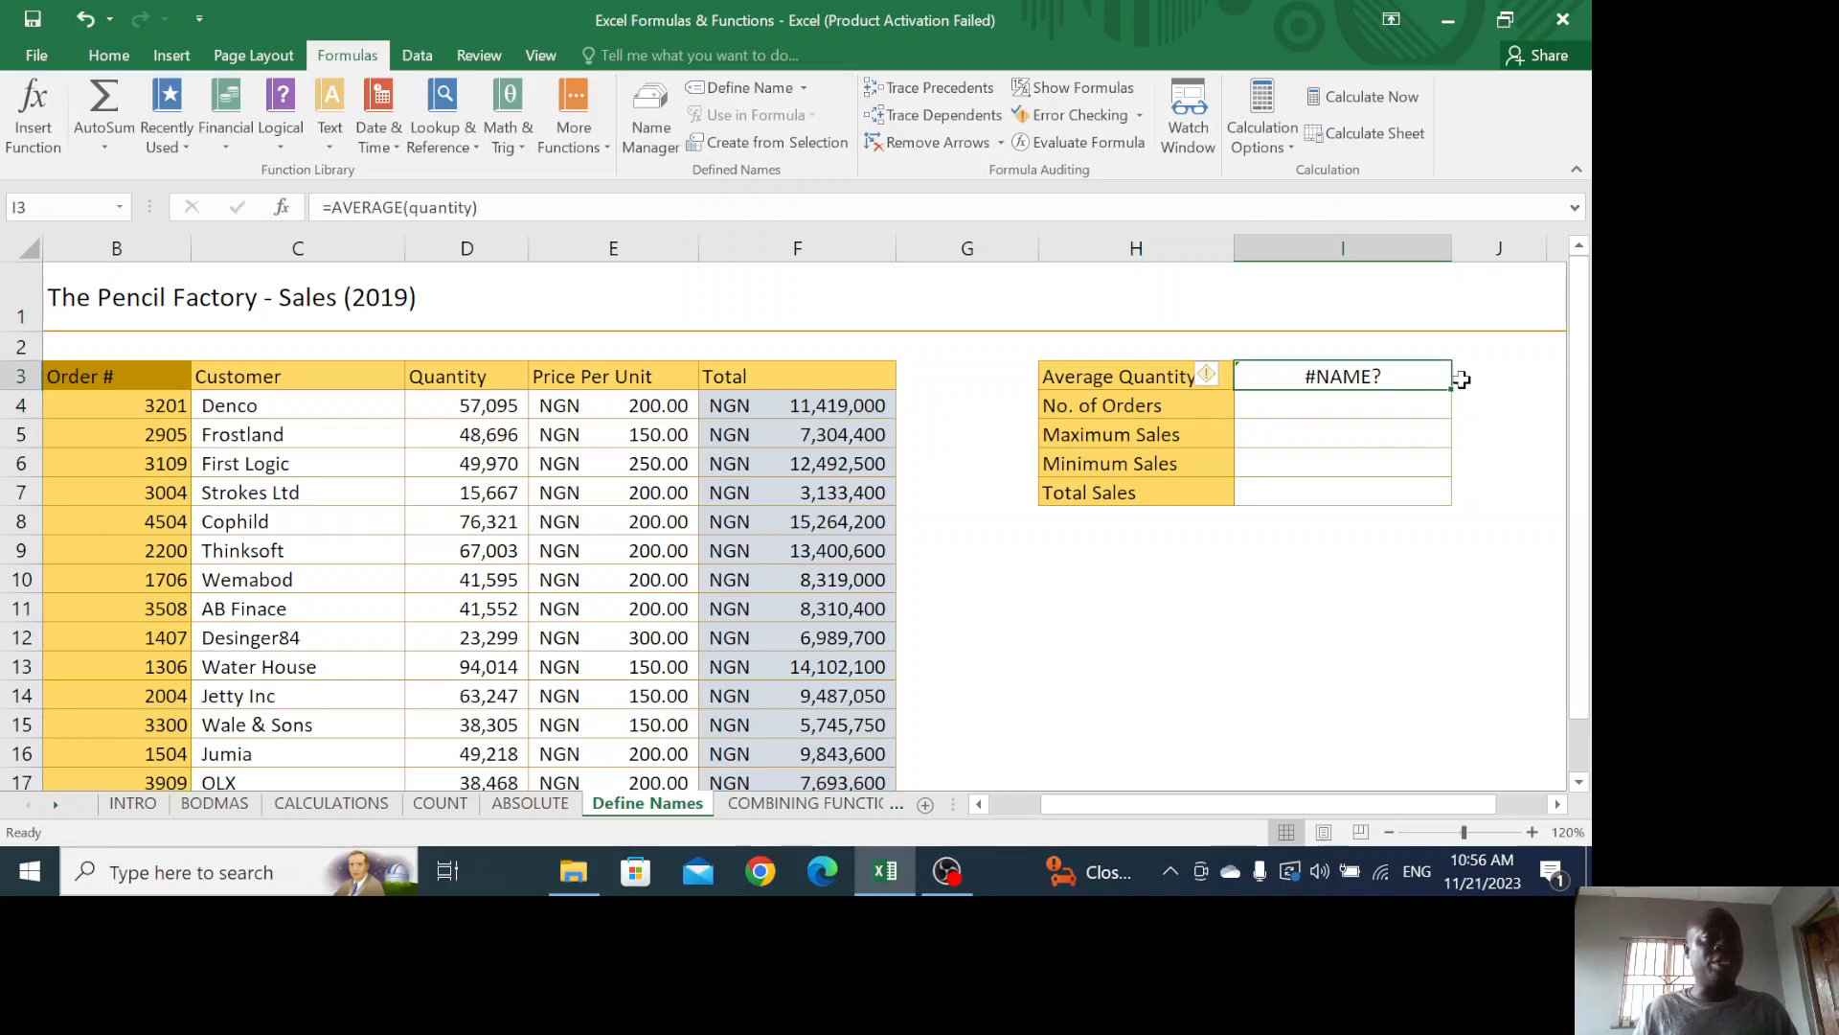
pyautogui.press('Delete')
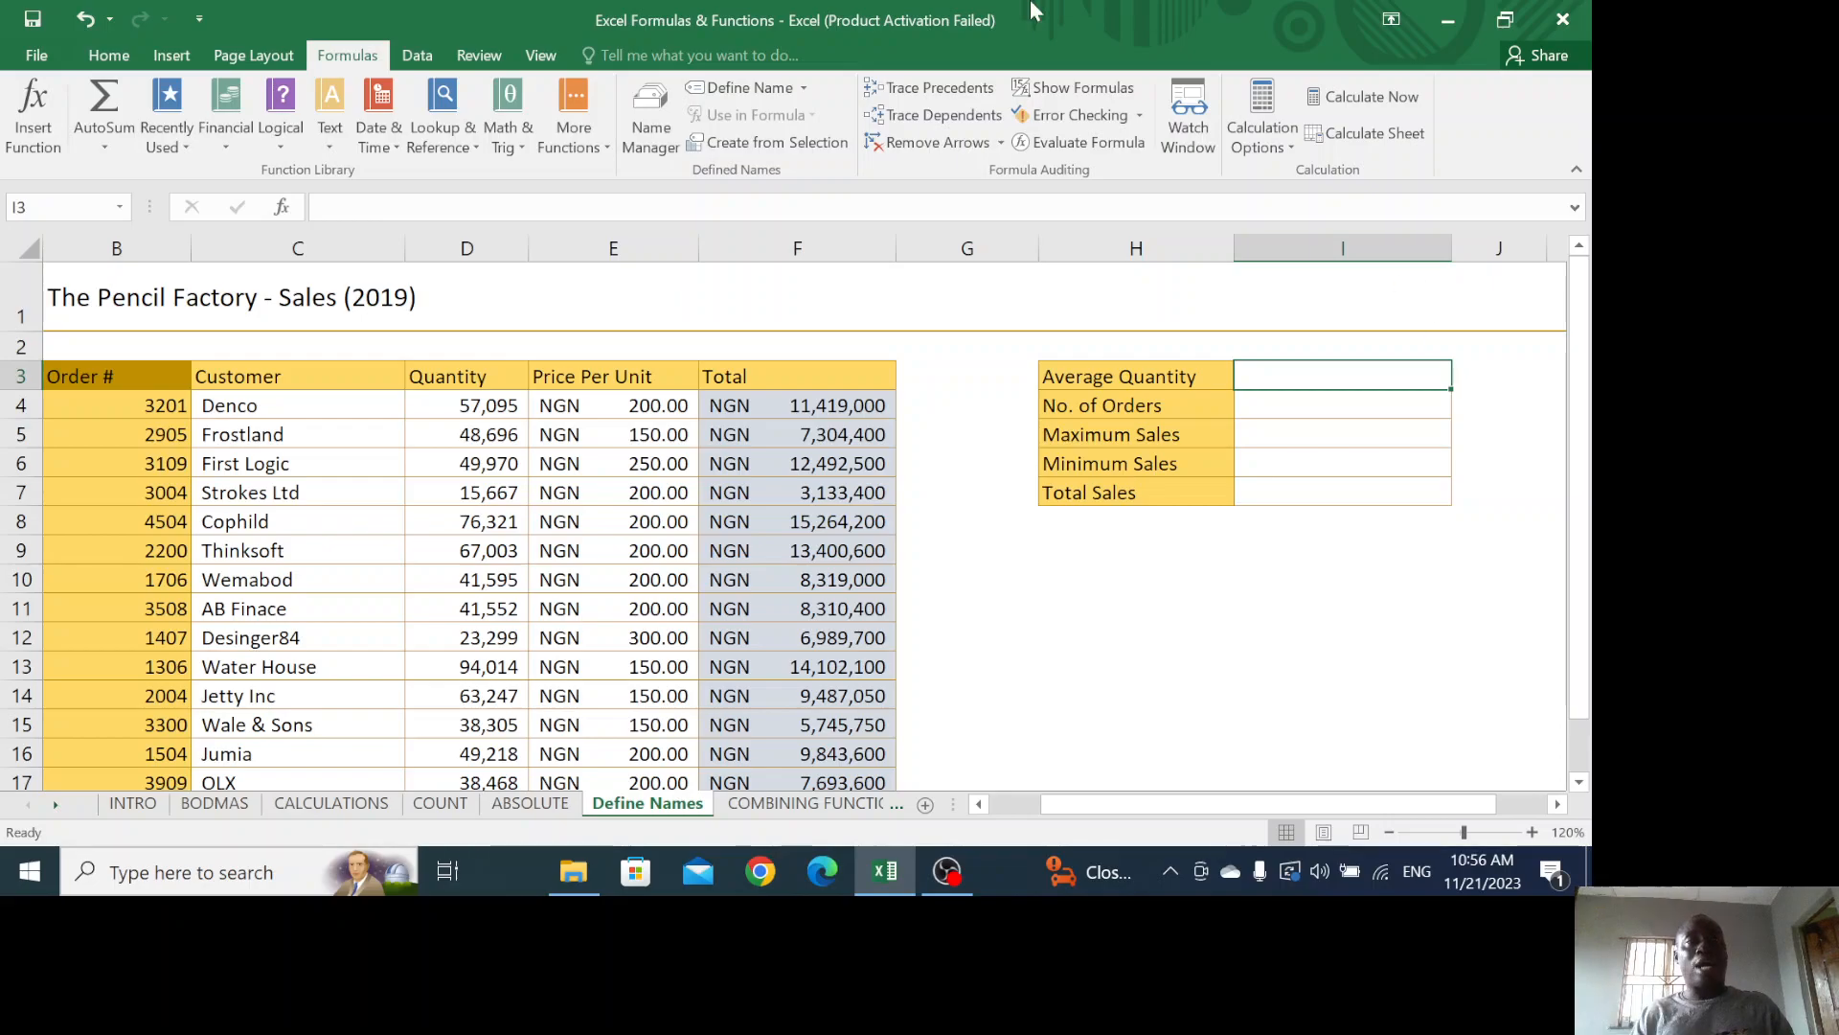
pyautogui.click(135, 53)
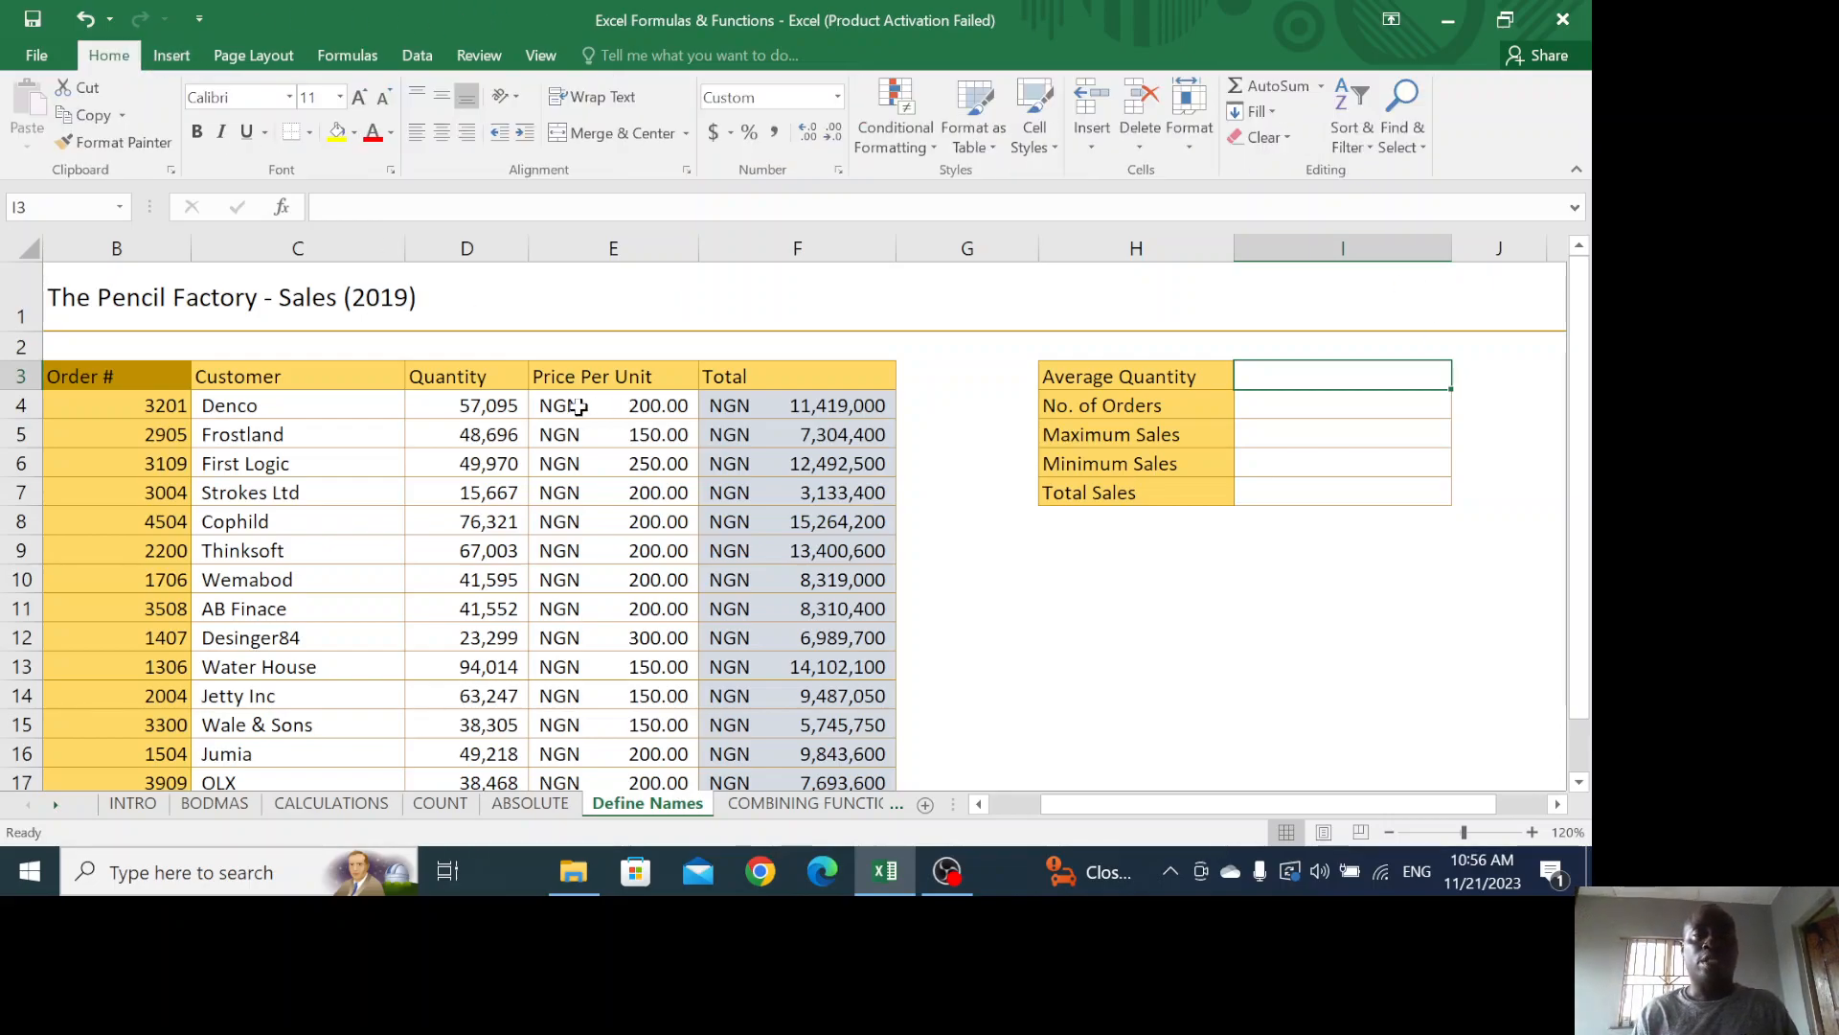
pyautogui.scroll(-1, 433, 379)
pyautogui.scroll(1, 439, 360)
pyautogui.click(440, 373)
pyautogui.moveTo(440, 374); pyautogui.dragTo(459, 745)
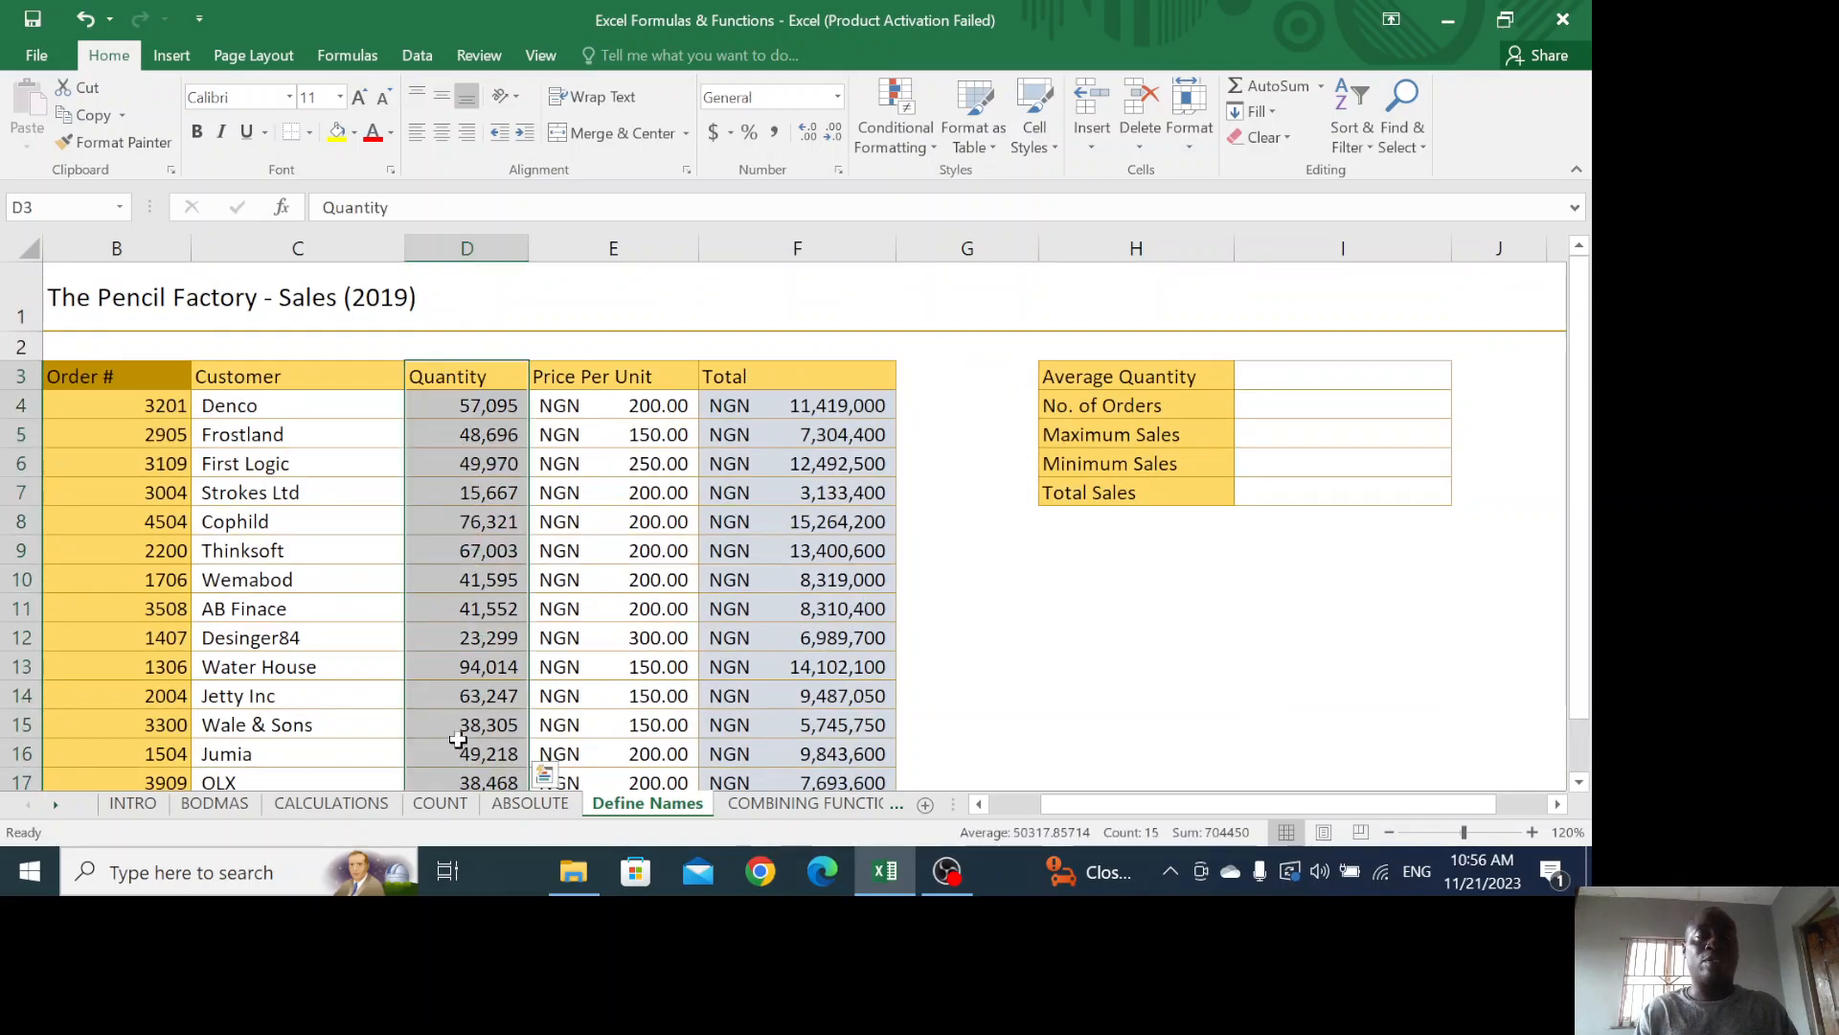
pyautogui.scroll(-1, 458, 728)
pyautogui.scroll(1, 499, 596)
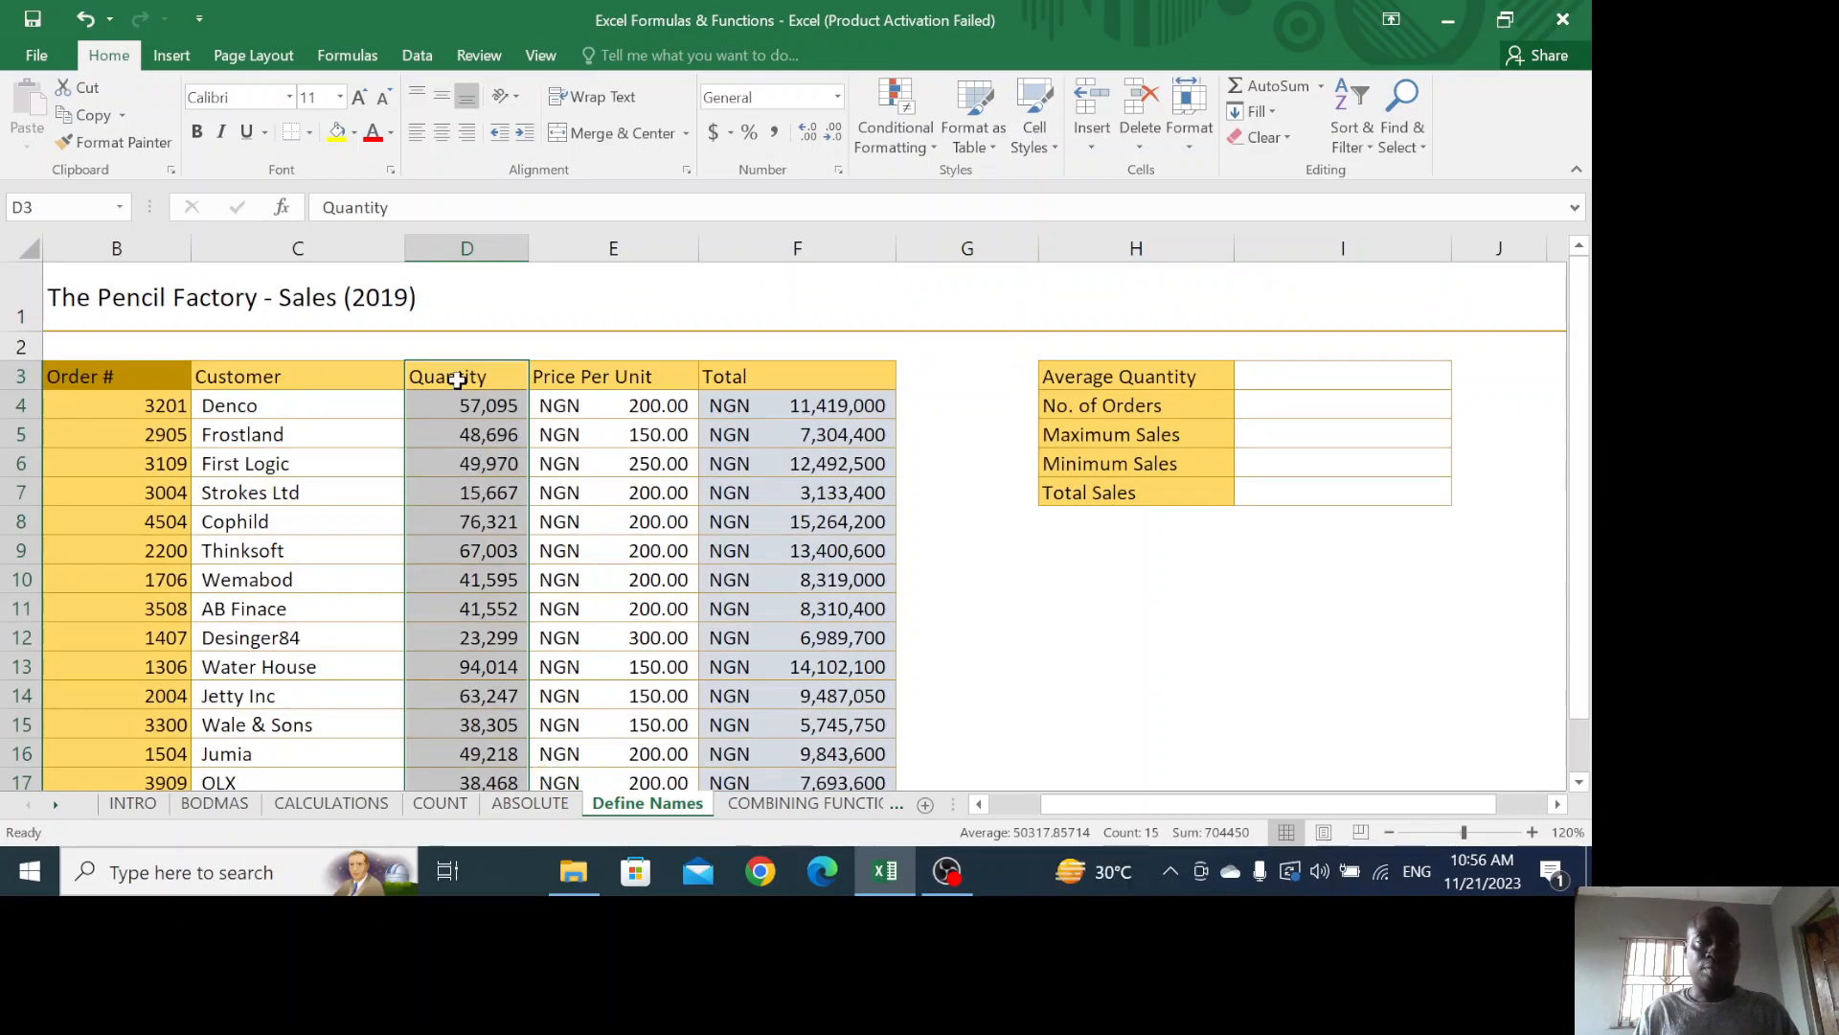
pyautogui.click(458, 378)
pyautogui.doubleClick(528, 396)
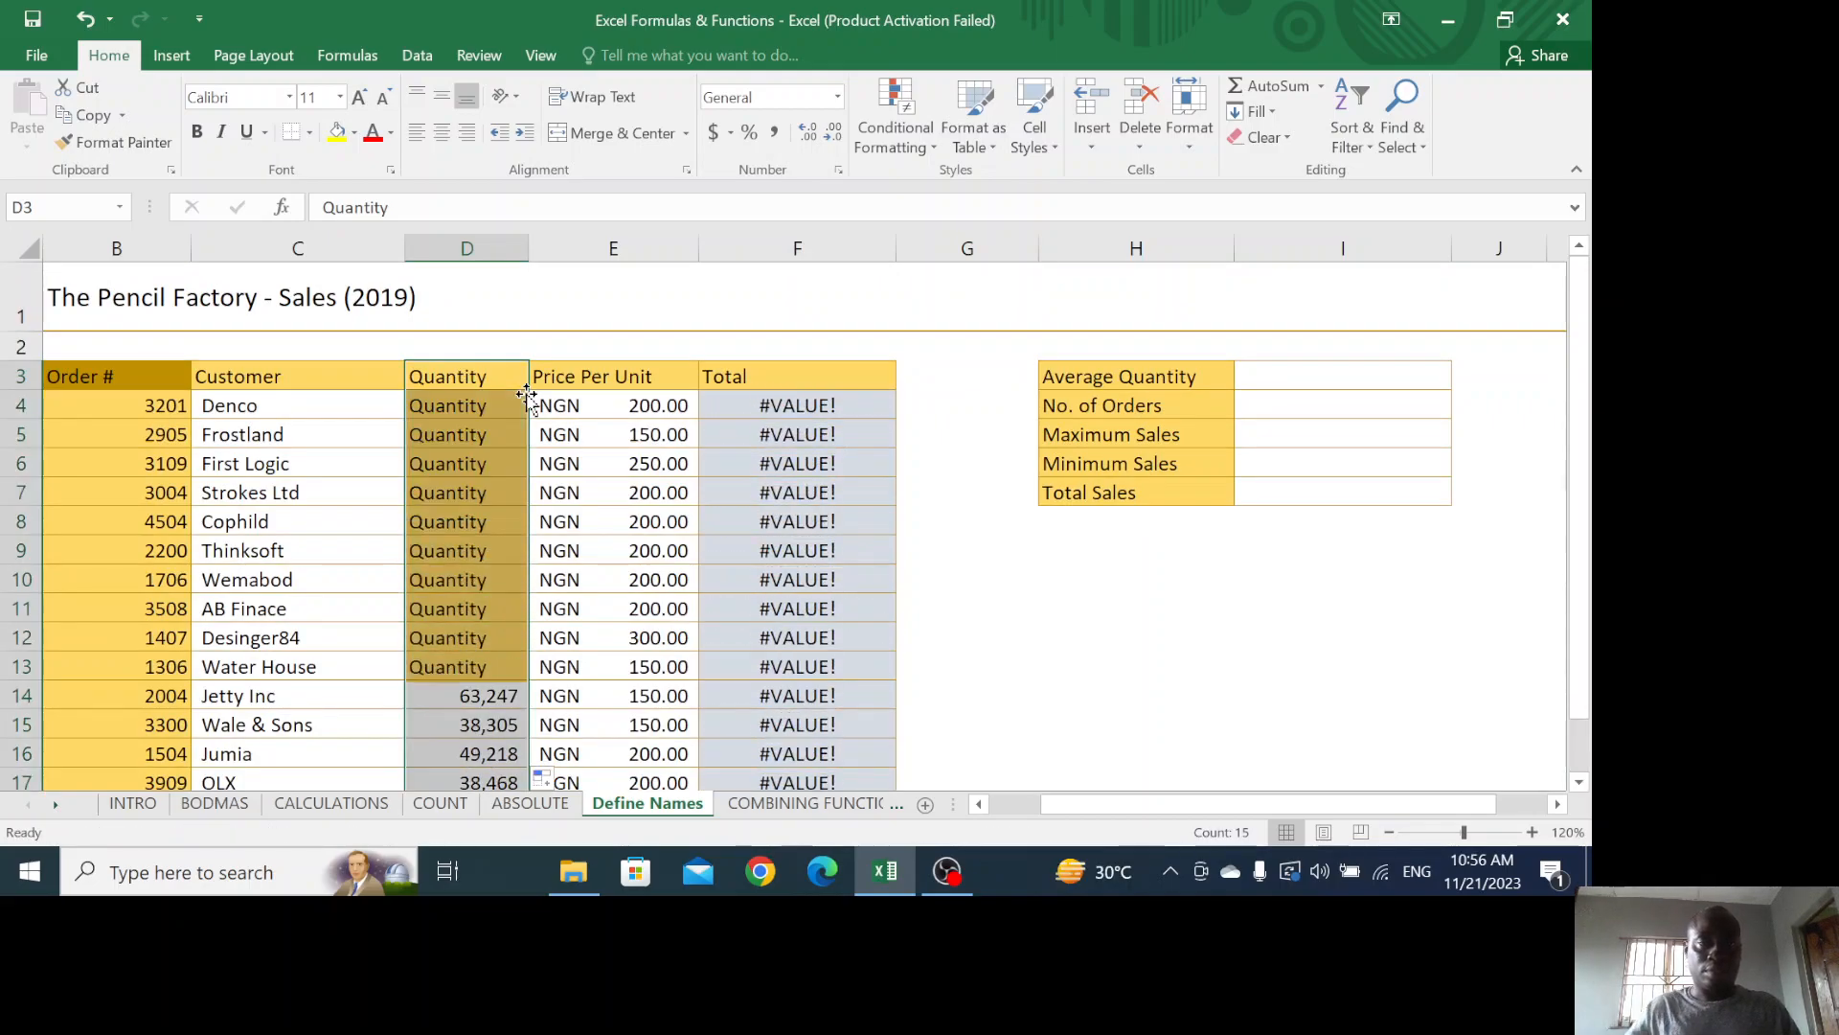
pyautogui.hotkey('ctrl', 'z')
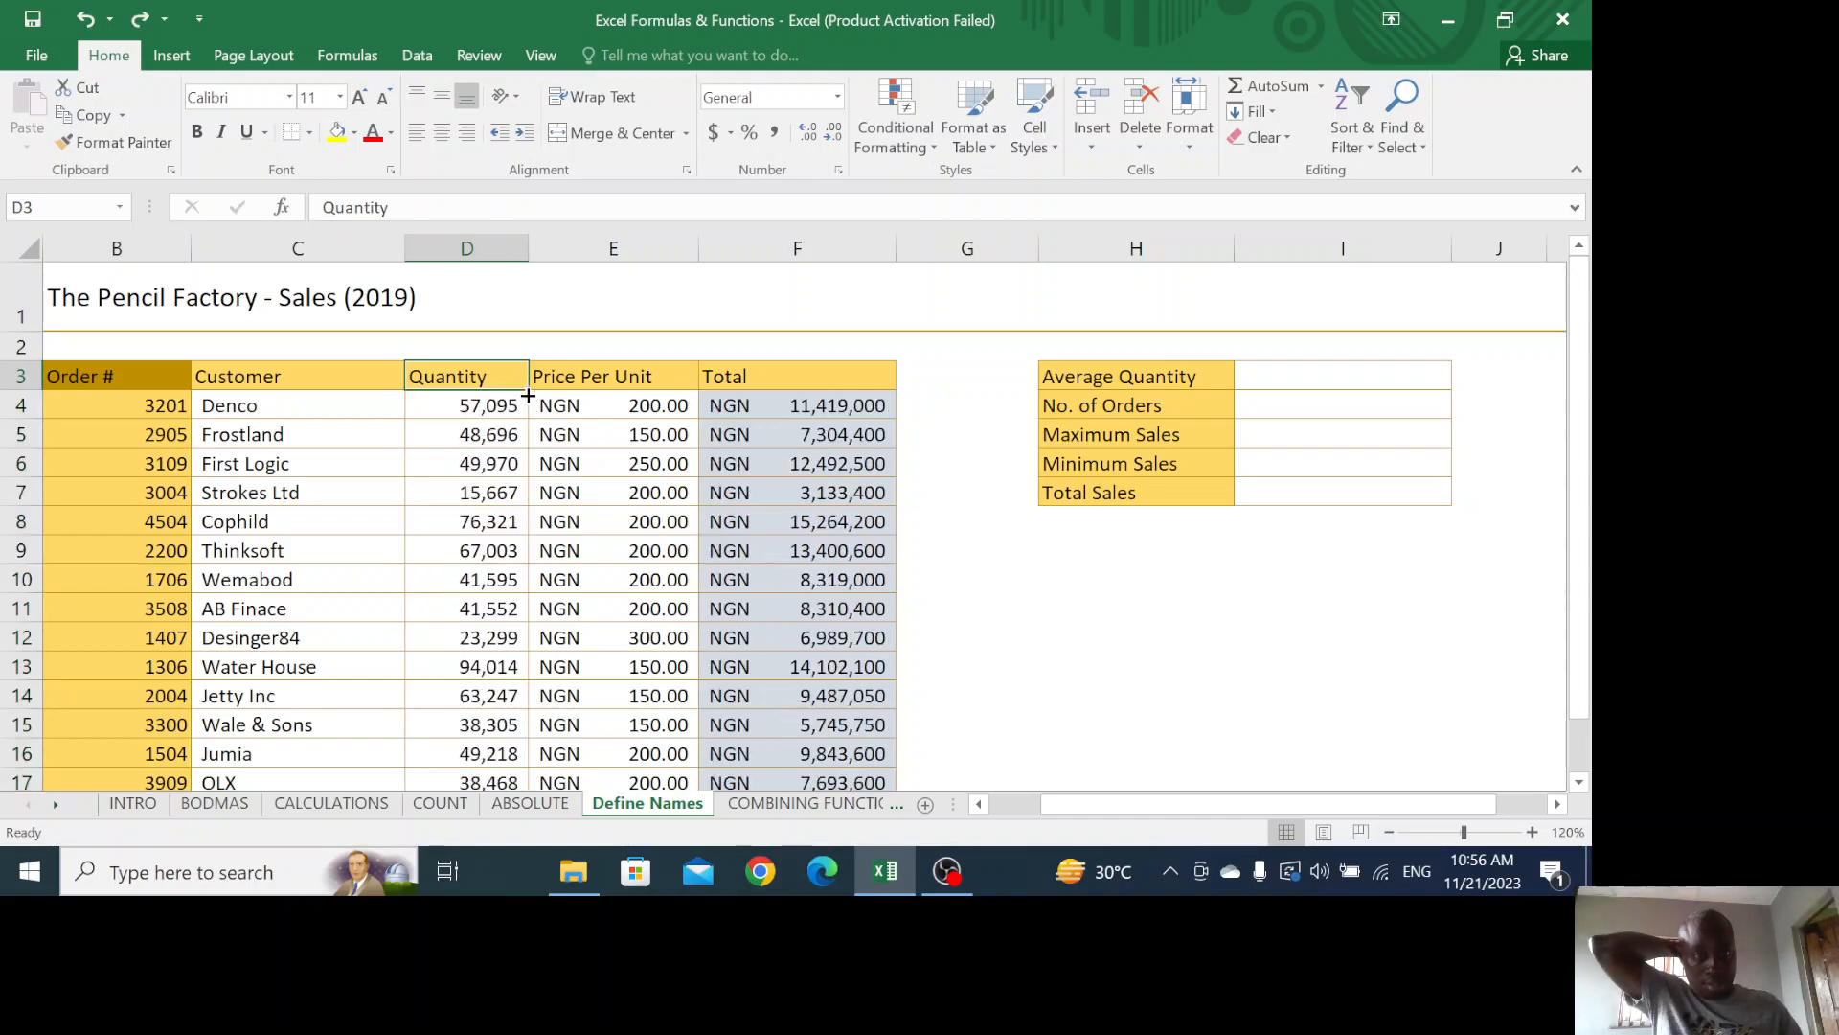
pyautogui.doubleClick(460, 384)
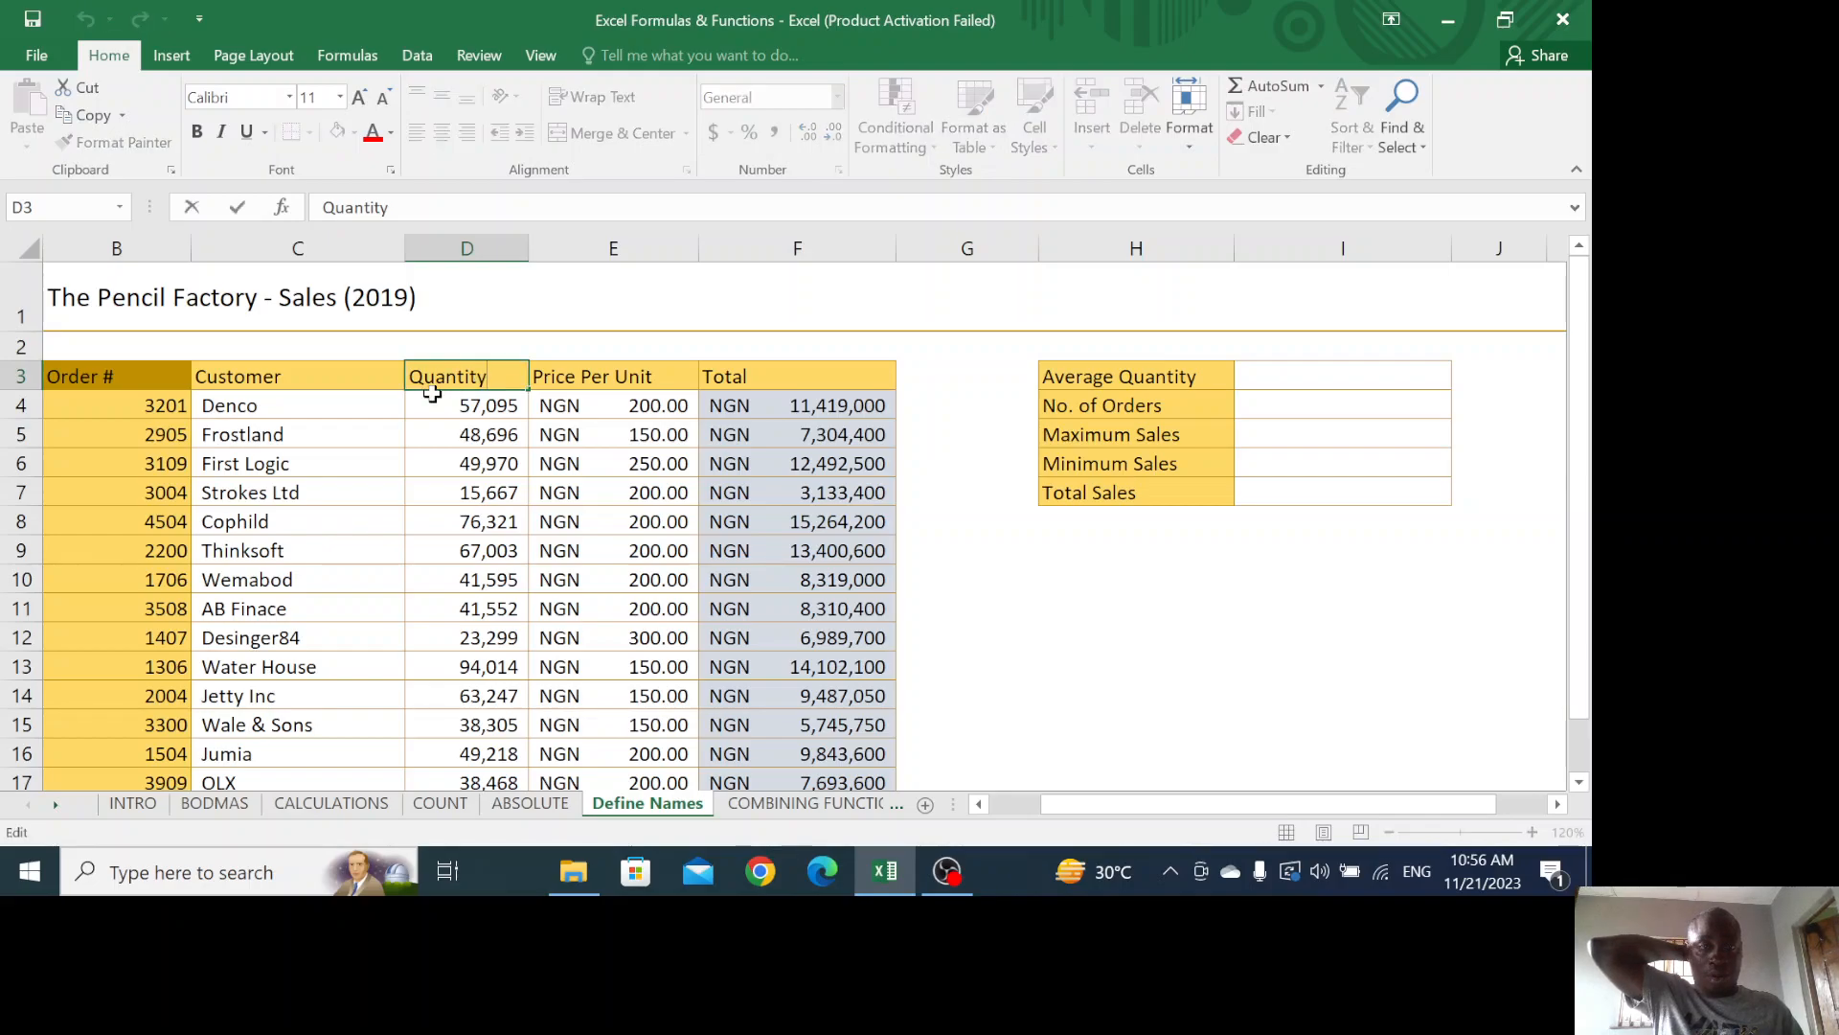
pyautogui.press('Escape')
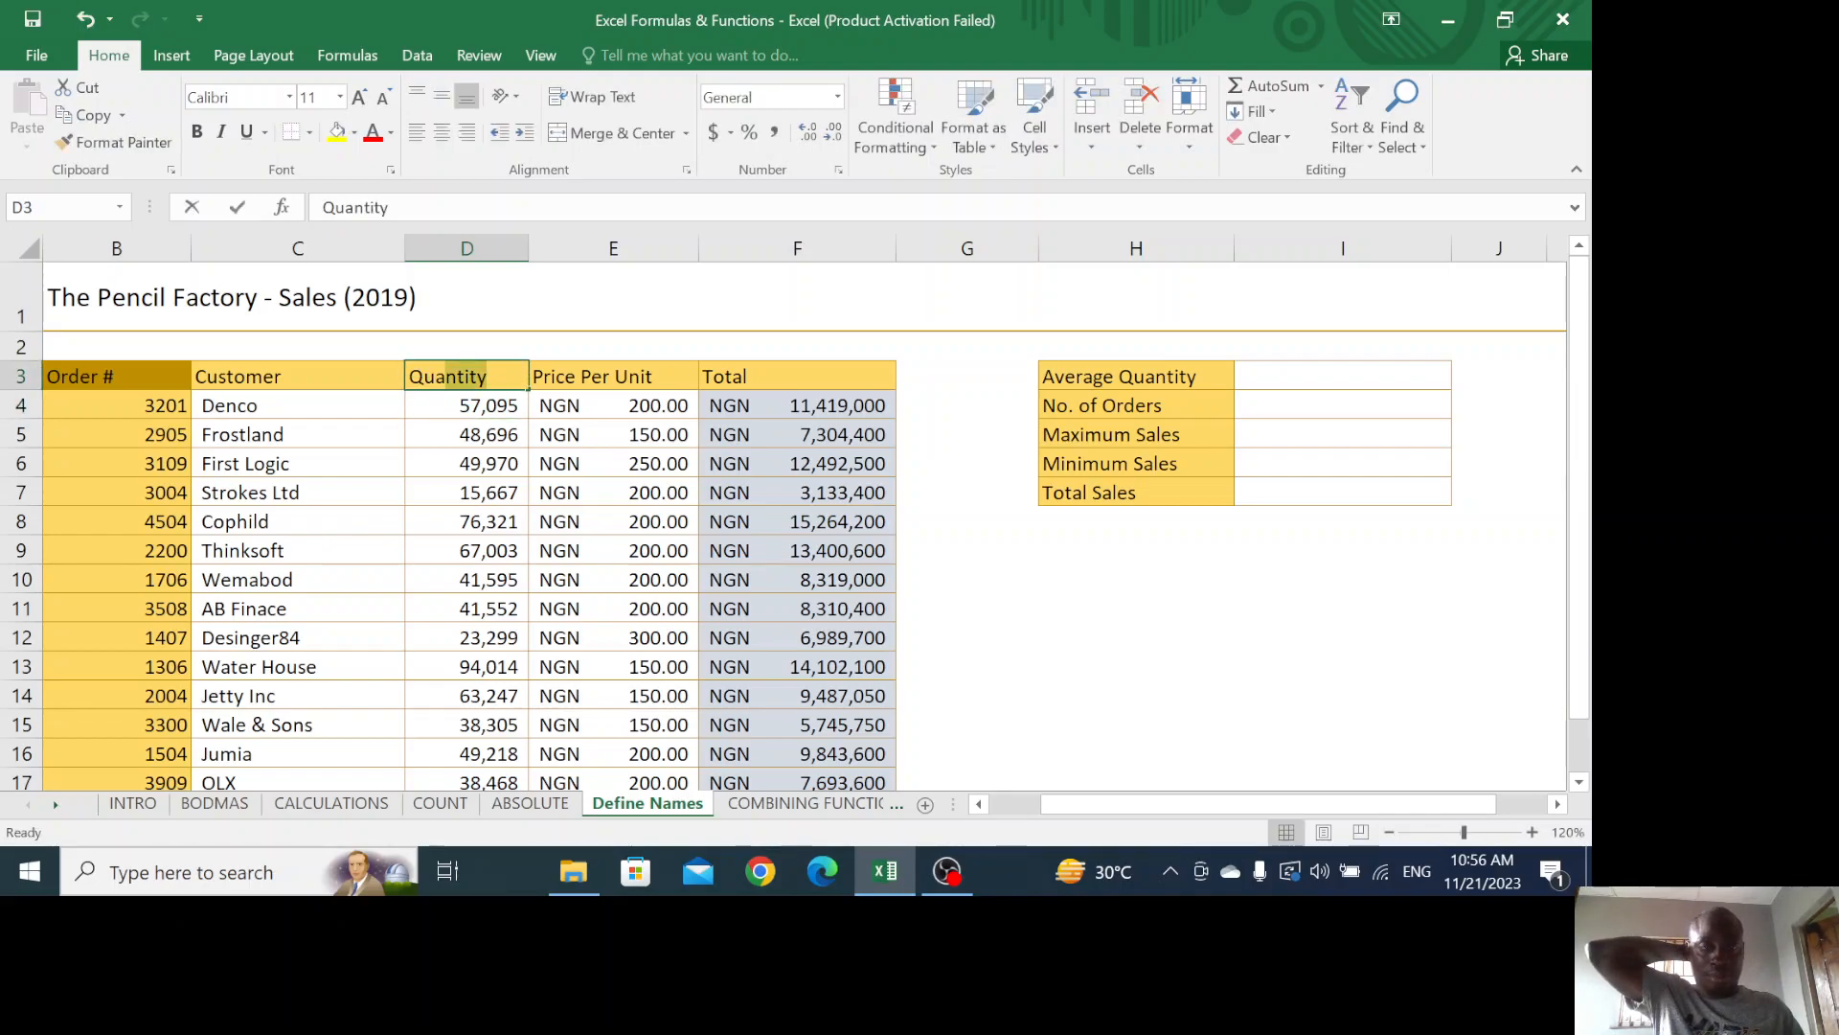
pyautogui.click(428, 458)
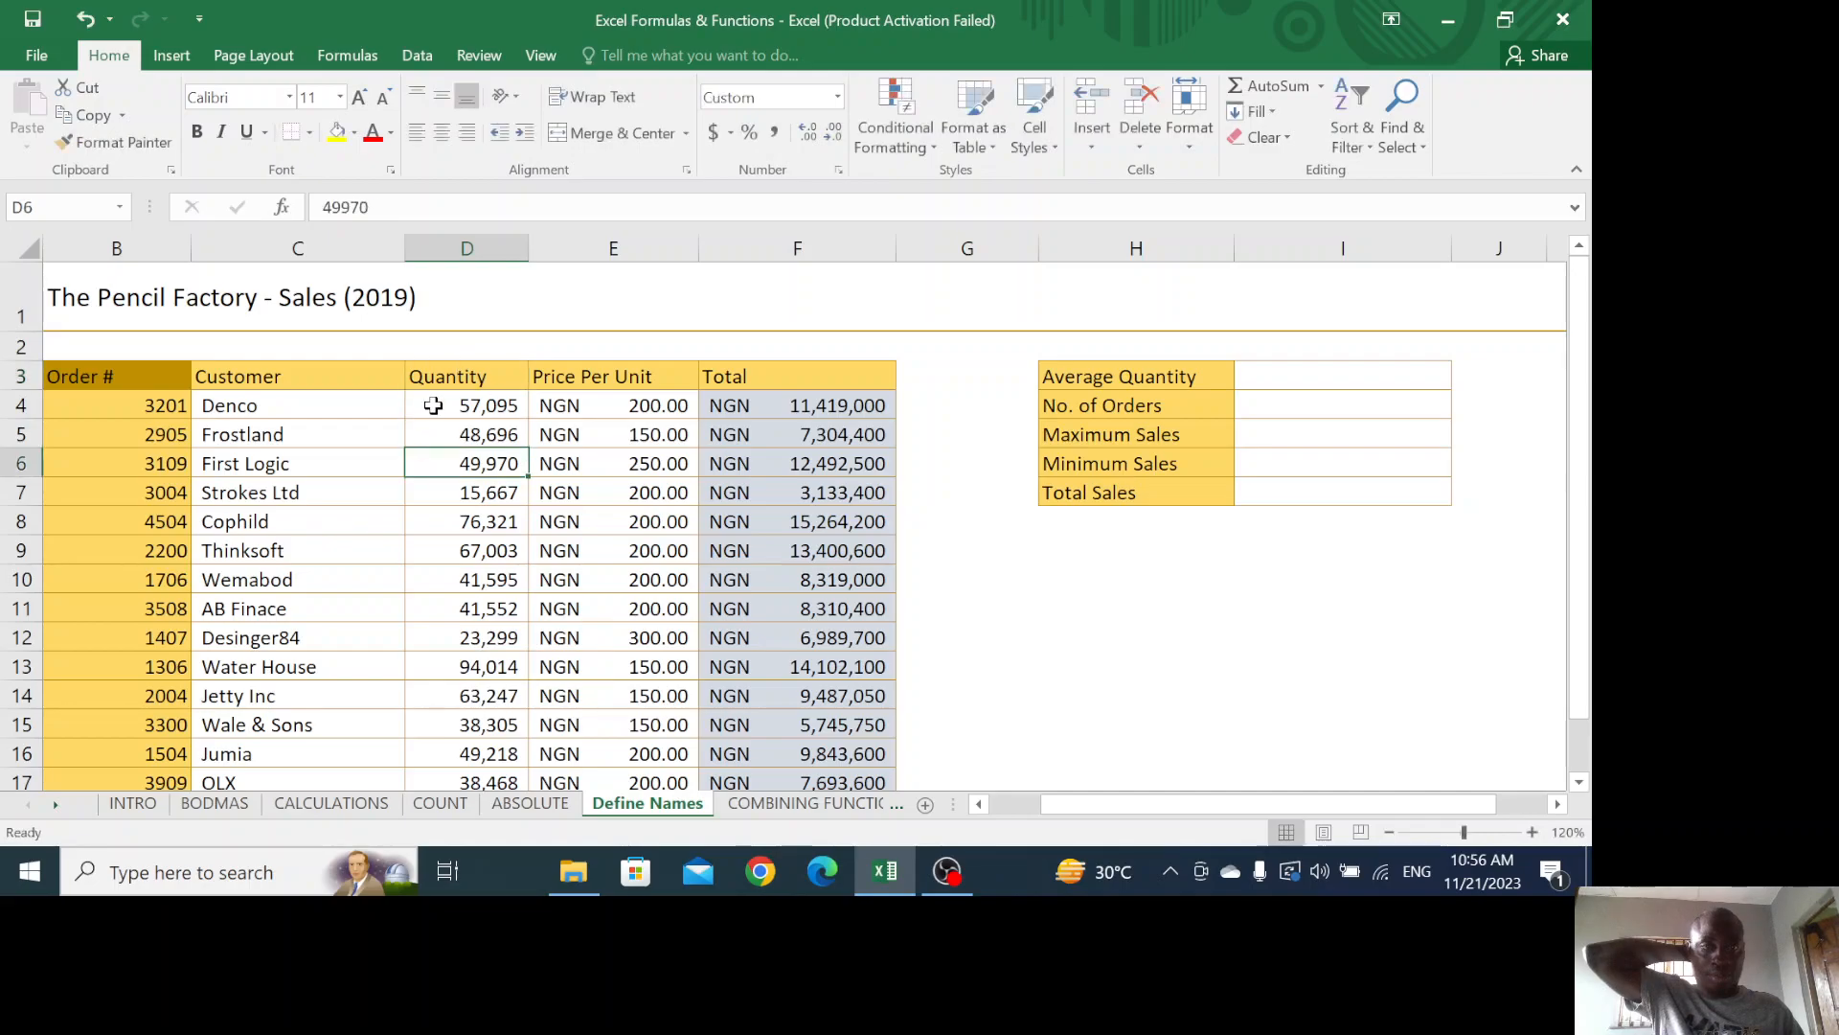
# Create a named range from the Quantity column D3:D17, using its top row as the name
pyautogui.moveTo(427, 375); pyautogui.dragTo(451, 778)
pyautogui.scroll(-2, 447, 719)
pyautogui.scroll(2, 443, 690)
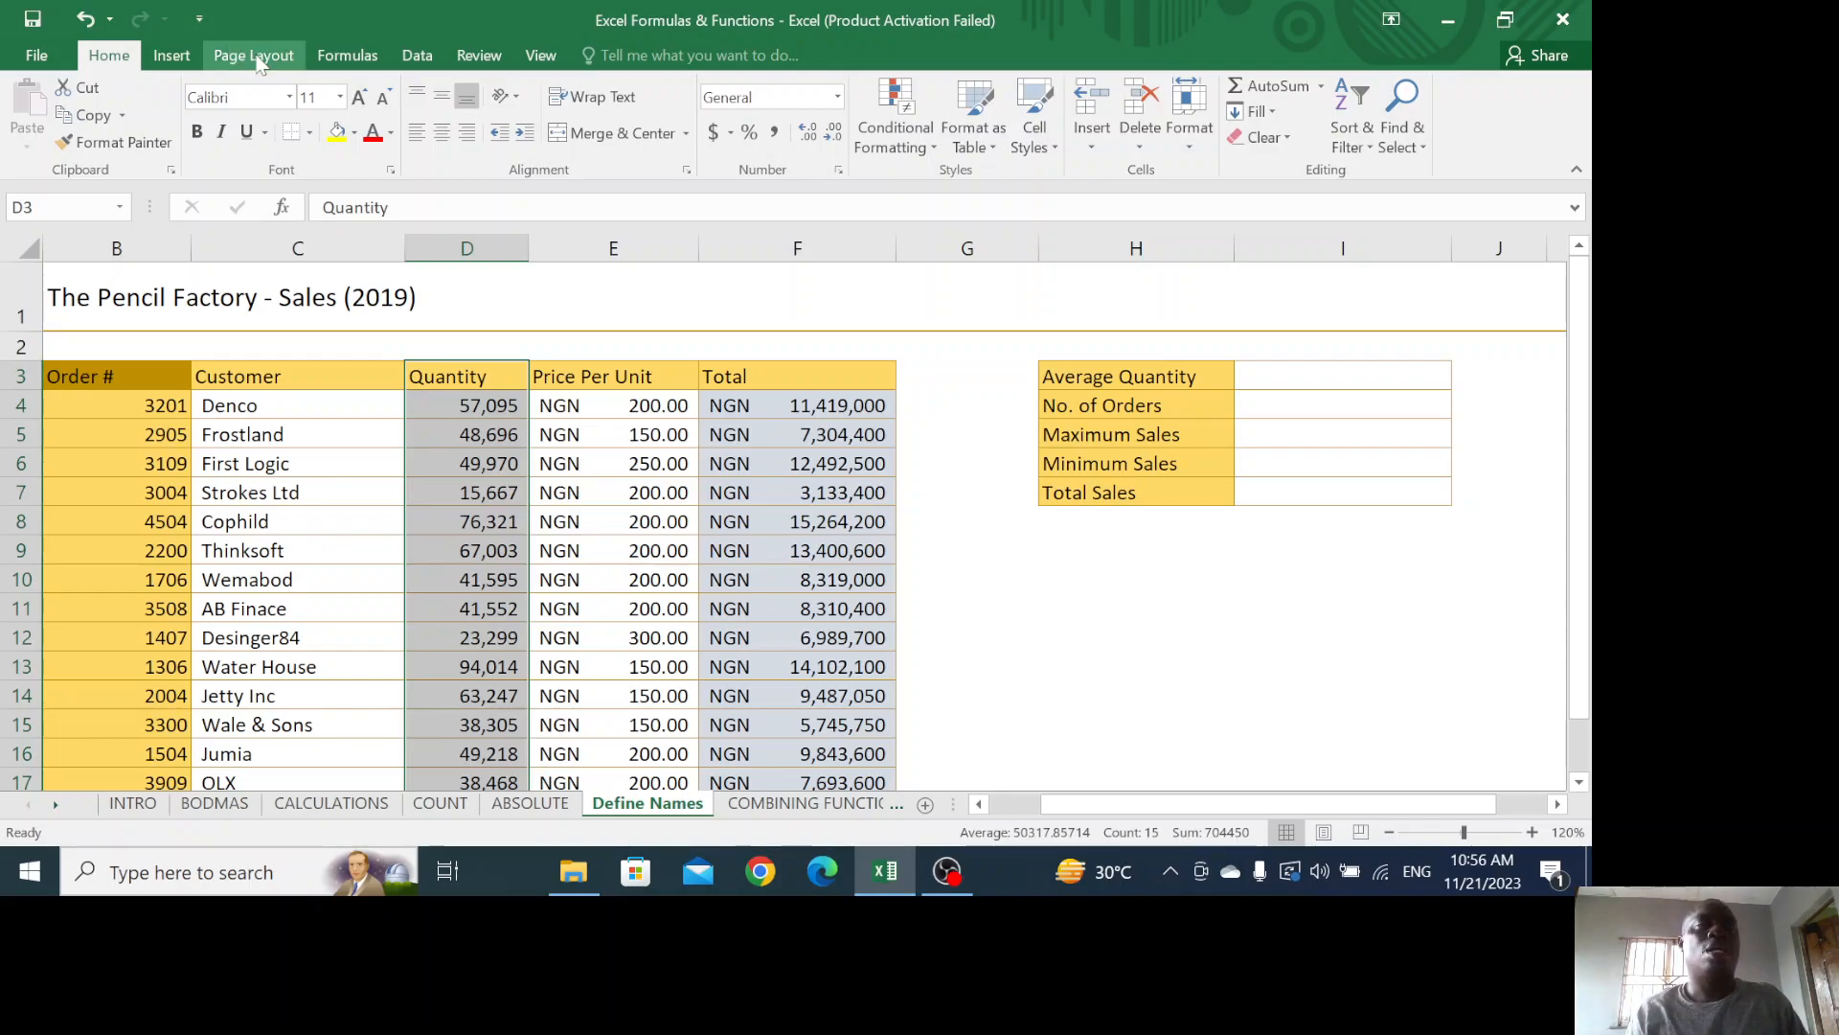
pyautogui.click(340, 54)
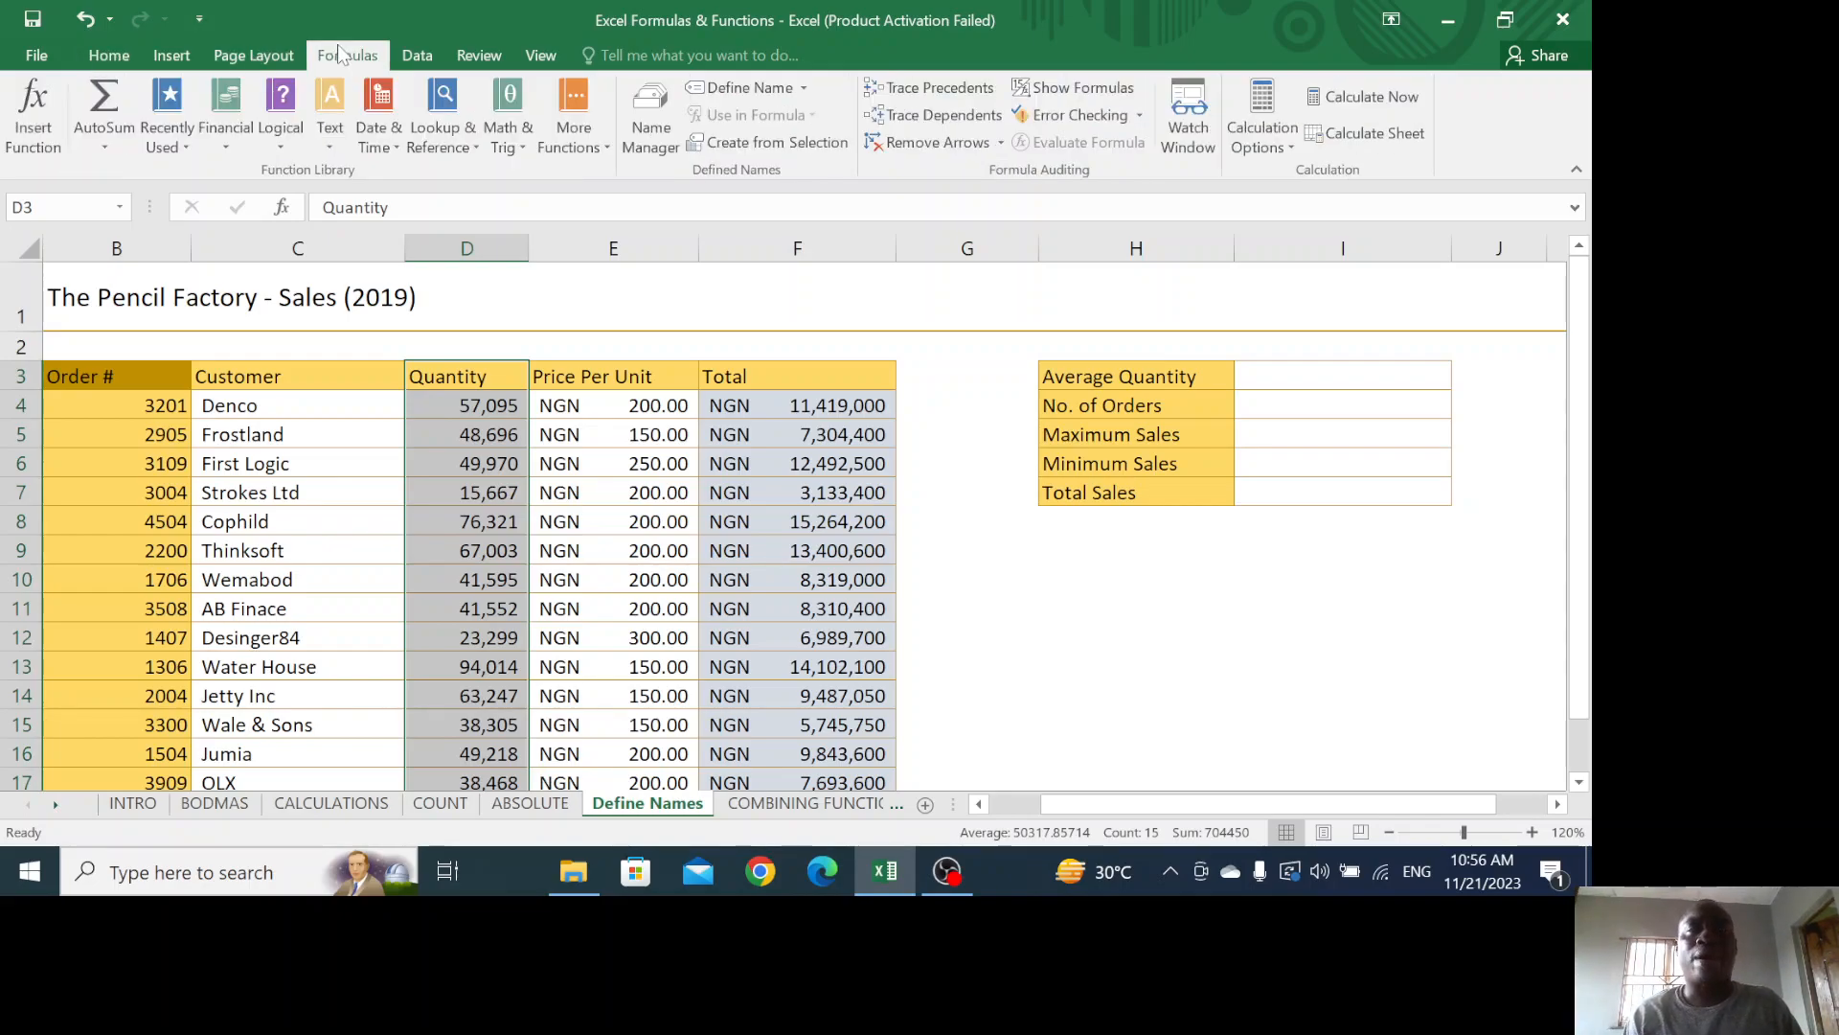
pyautogui.click(736, 142)
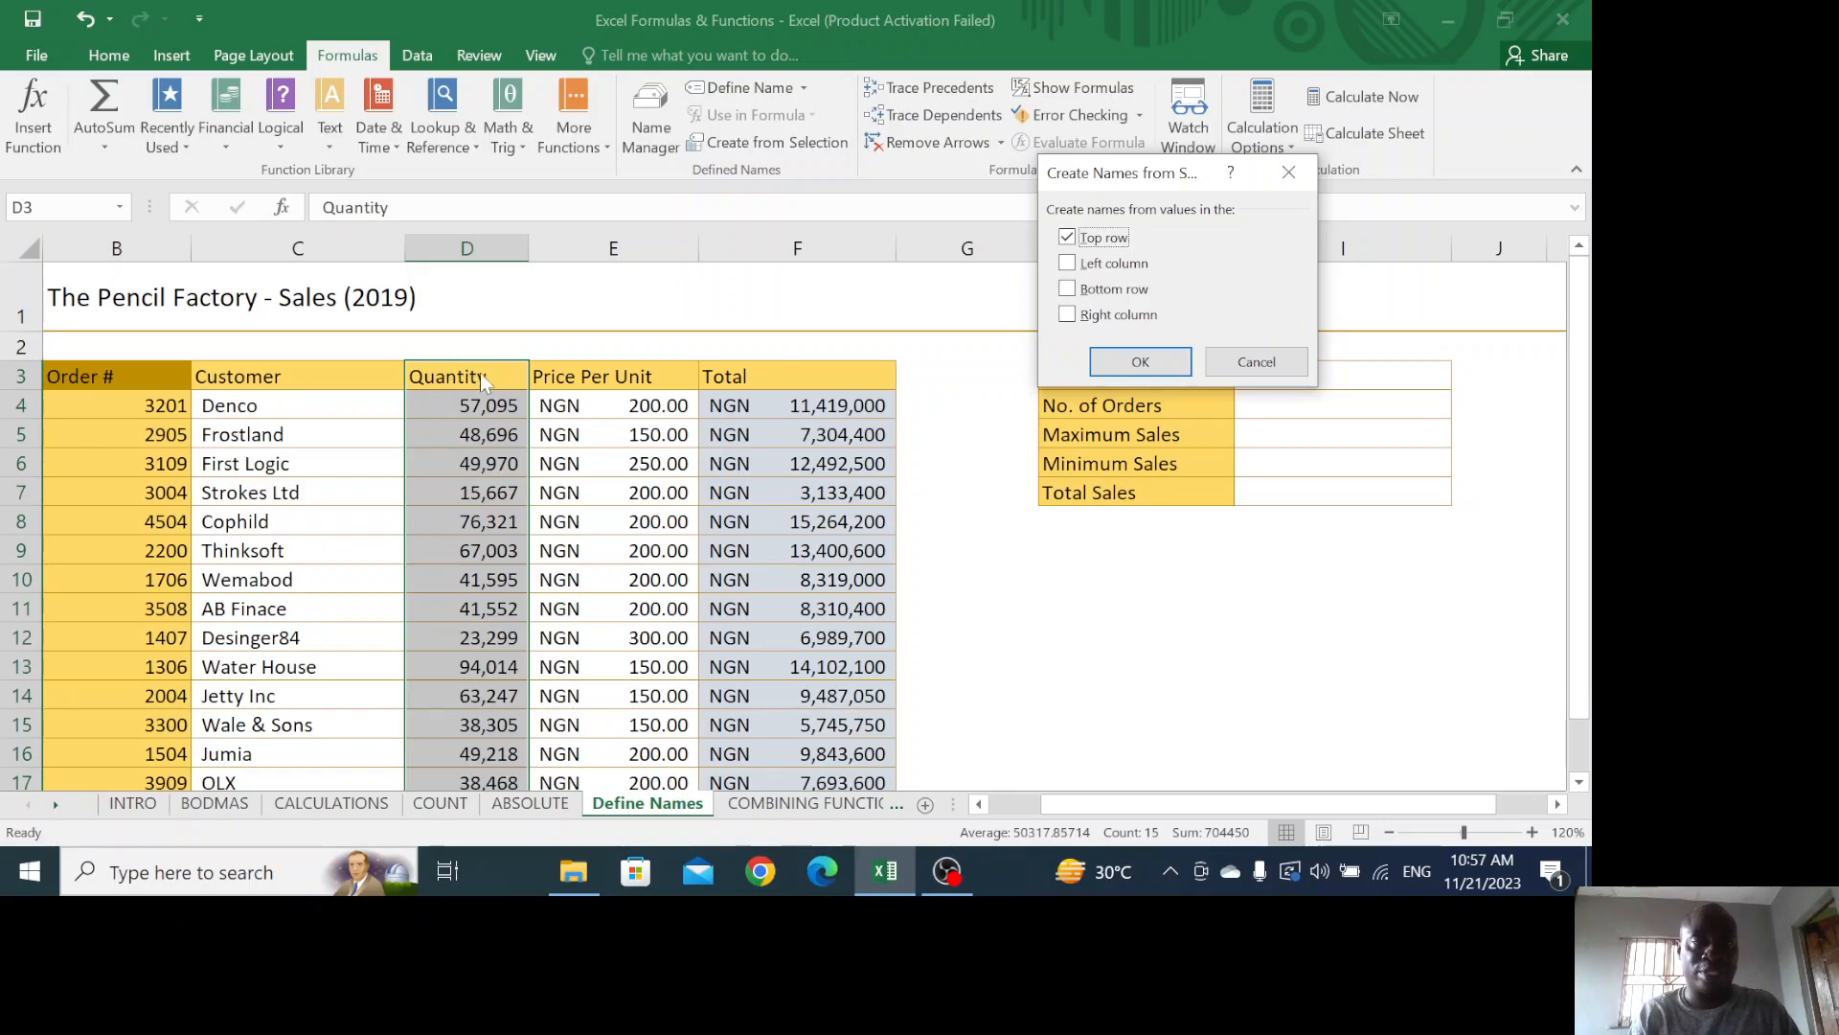
pyautogui.click(1132, 359)
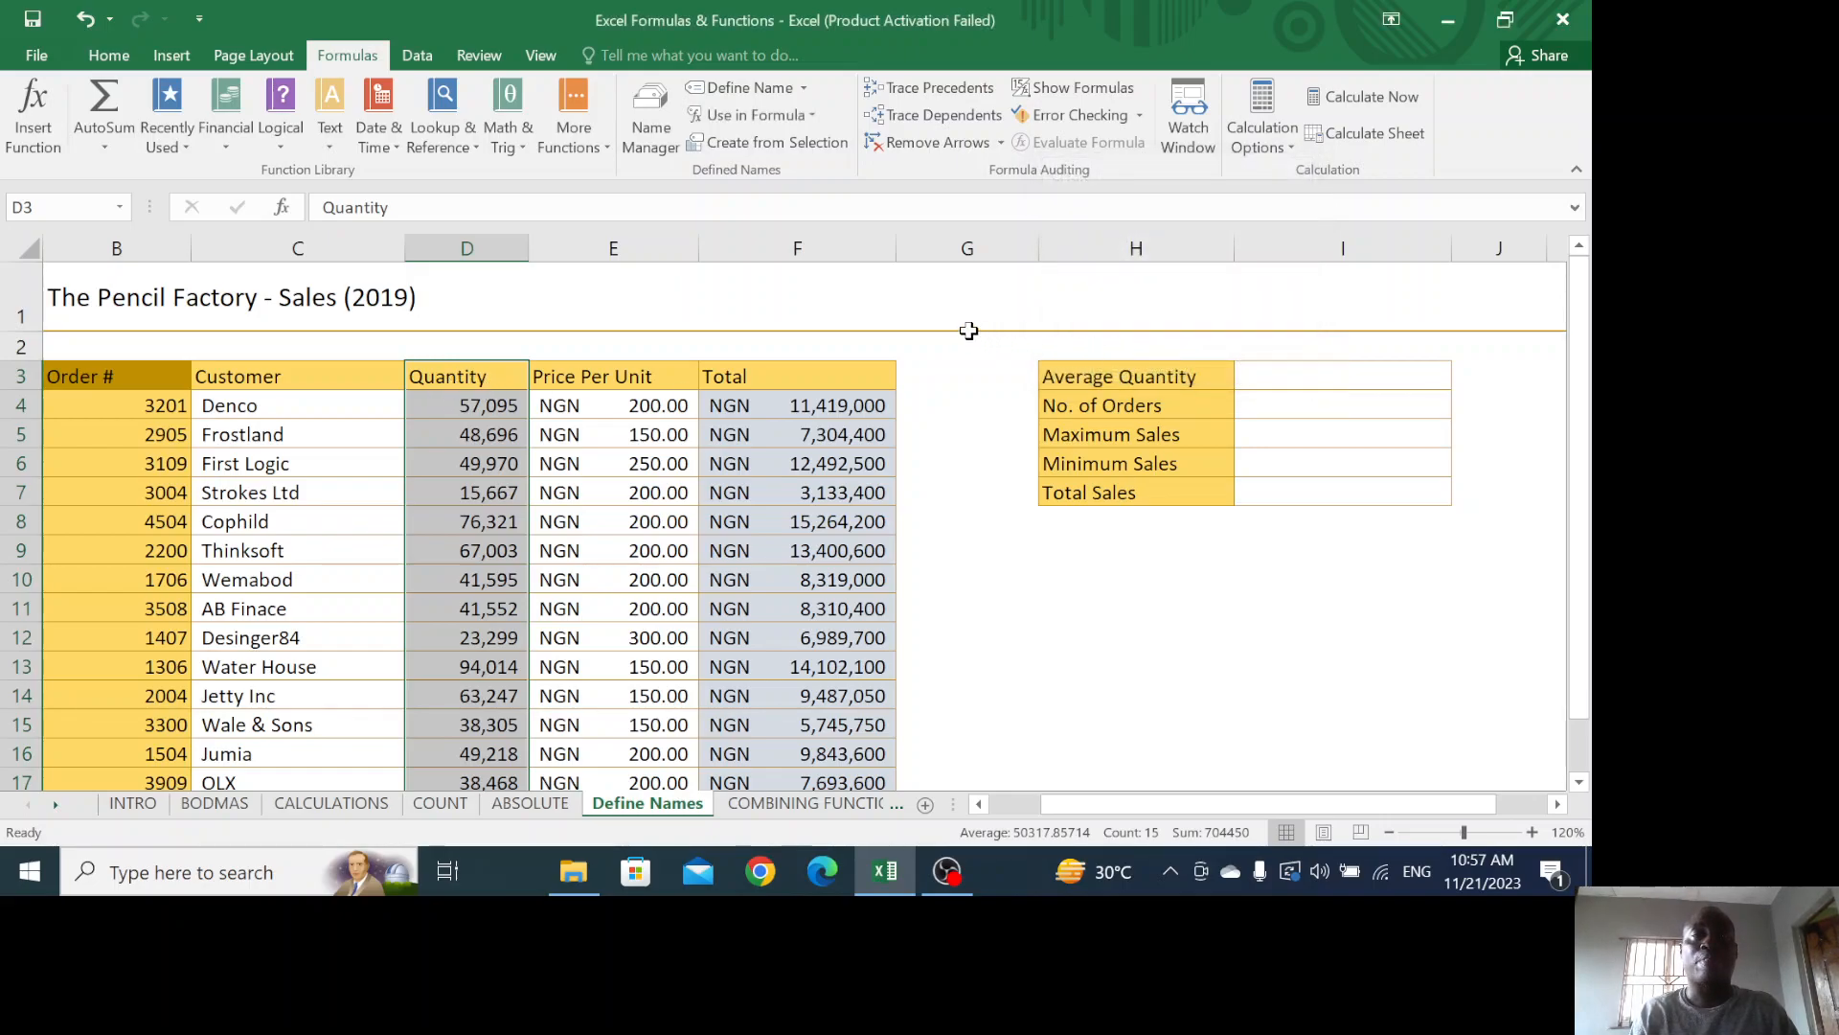
# Enter =AVERAGE(Quantity) in the Average Quantity cell I3, using the defined name as the argument
pyautogui.click(1302, 369)
pyautogui.write('=')
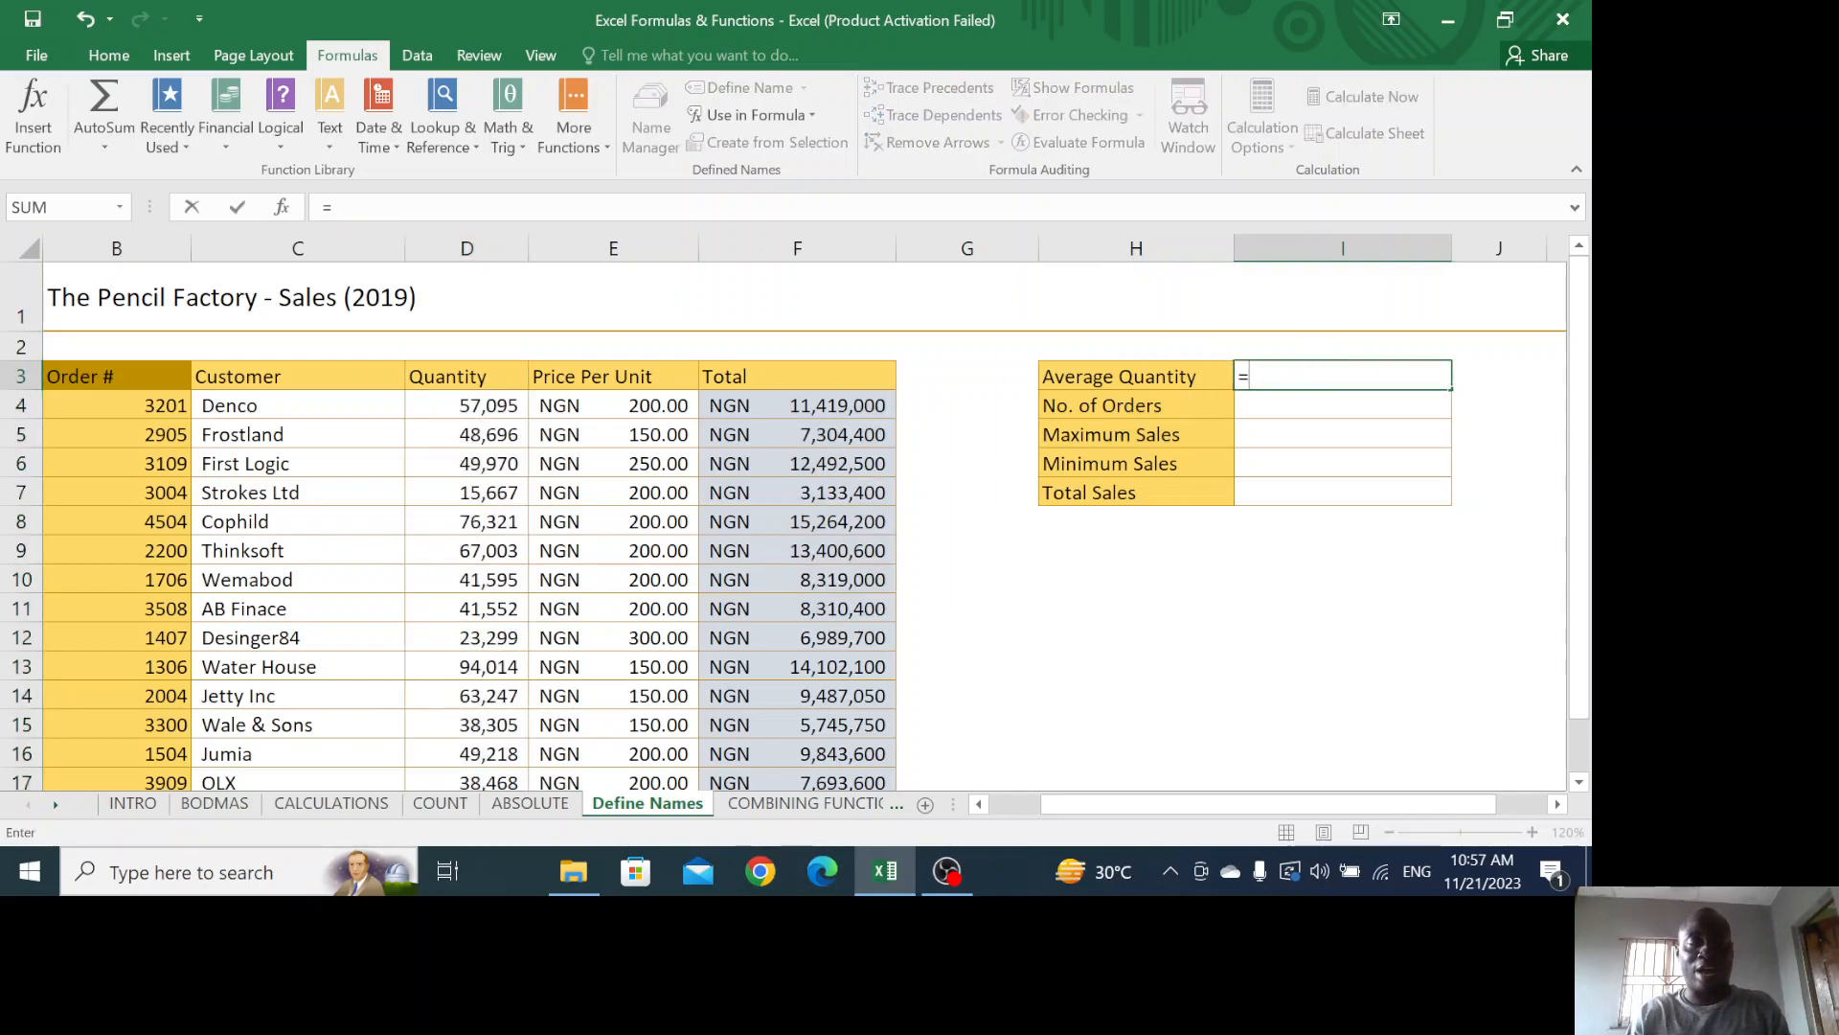
pyautogui.write('average')
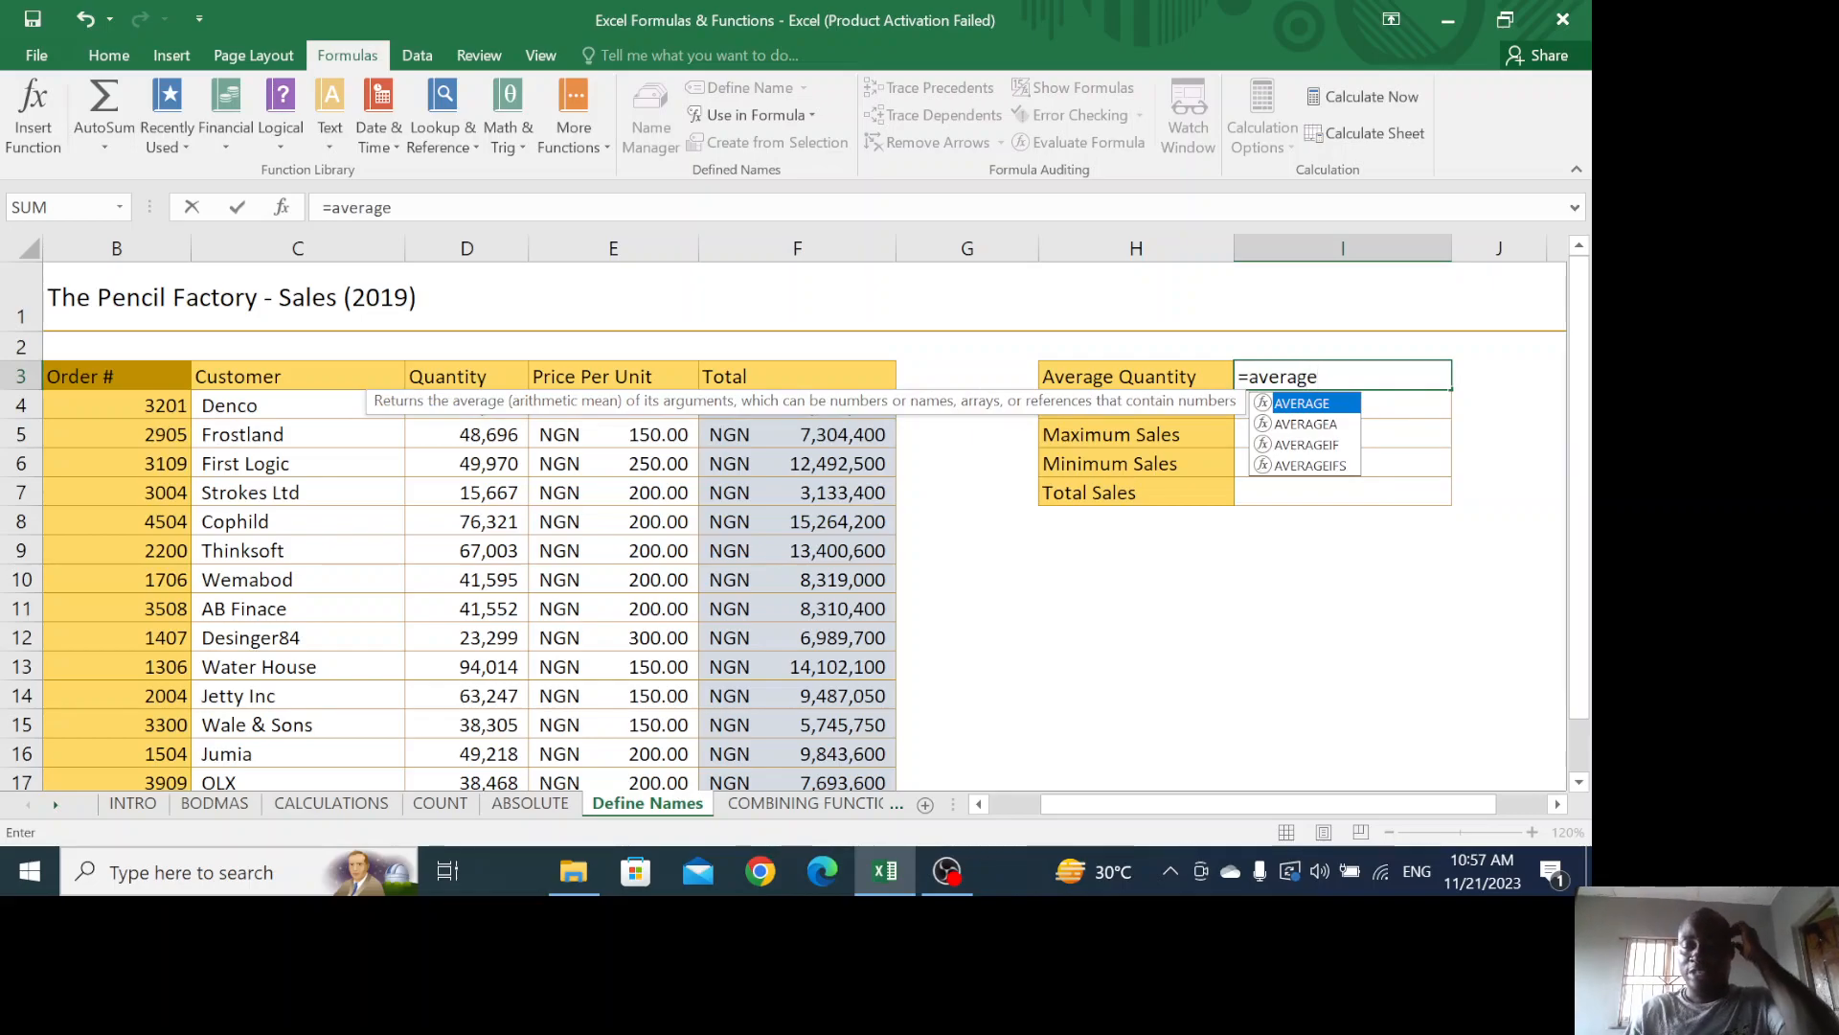
pyautogui.write('(')
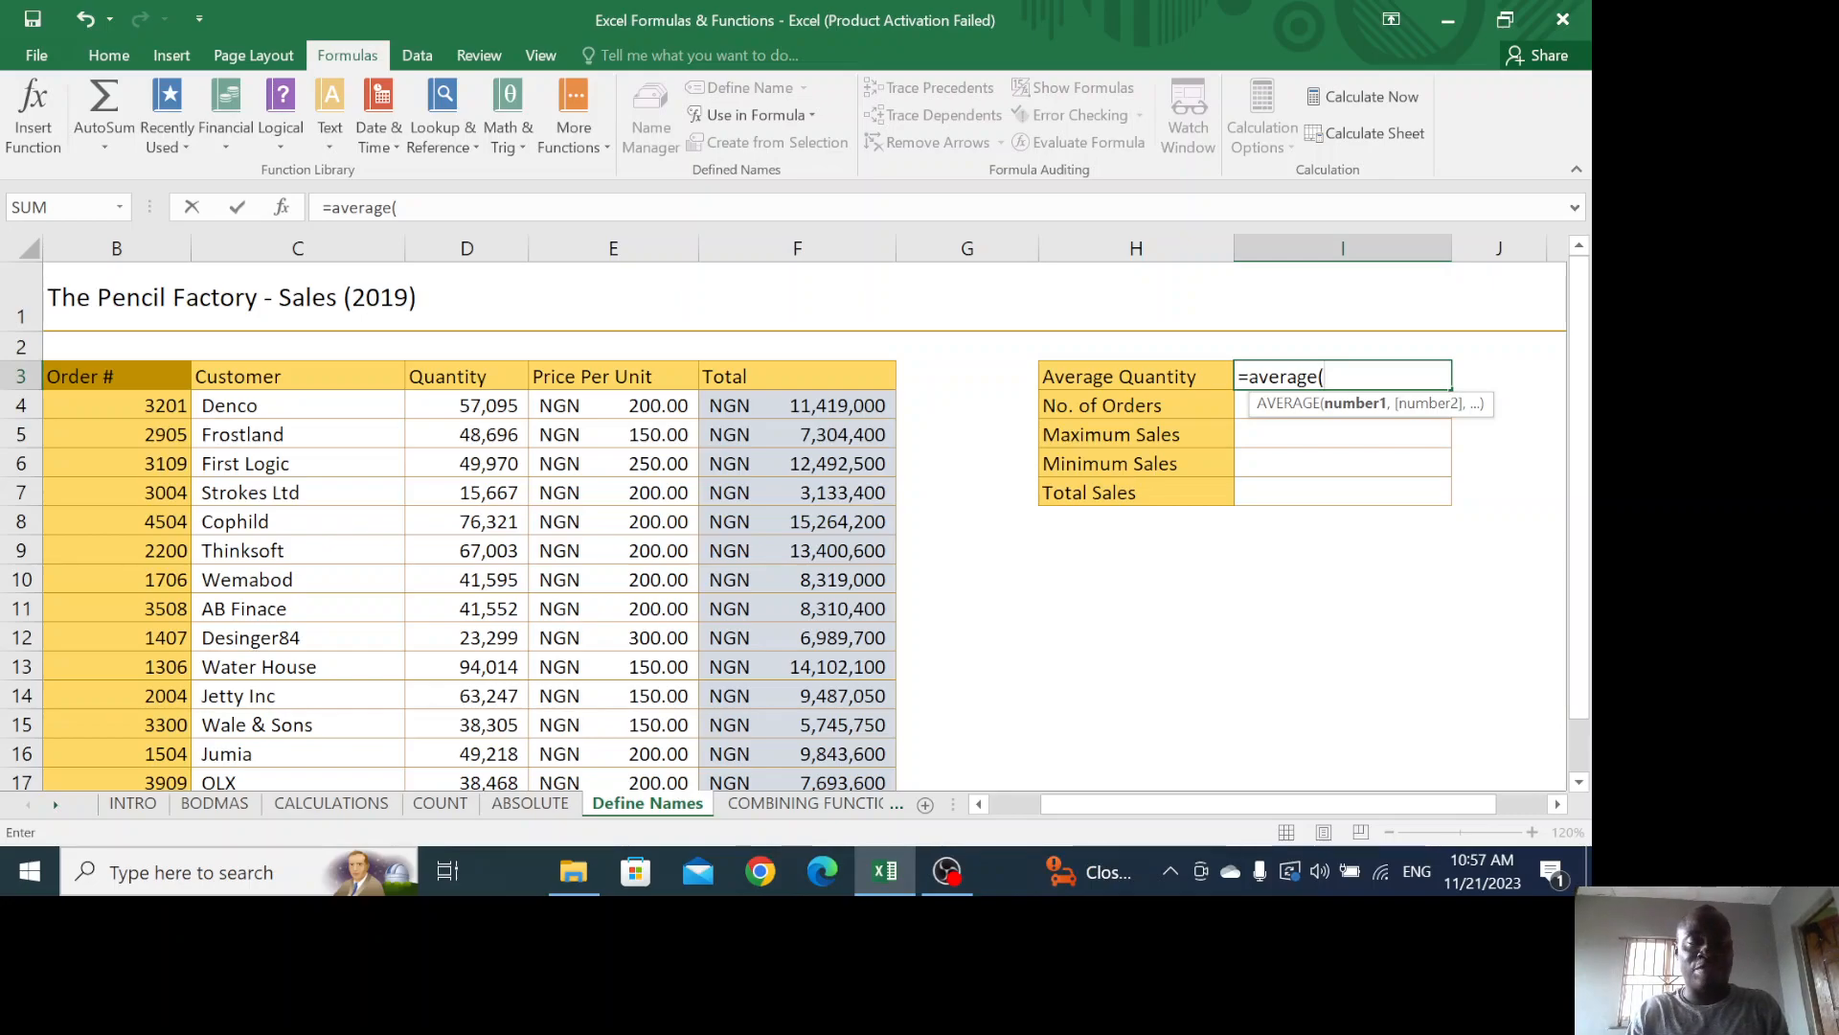
pyautogui.write('quan')
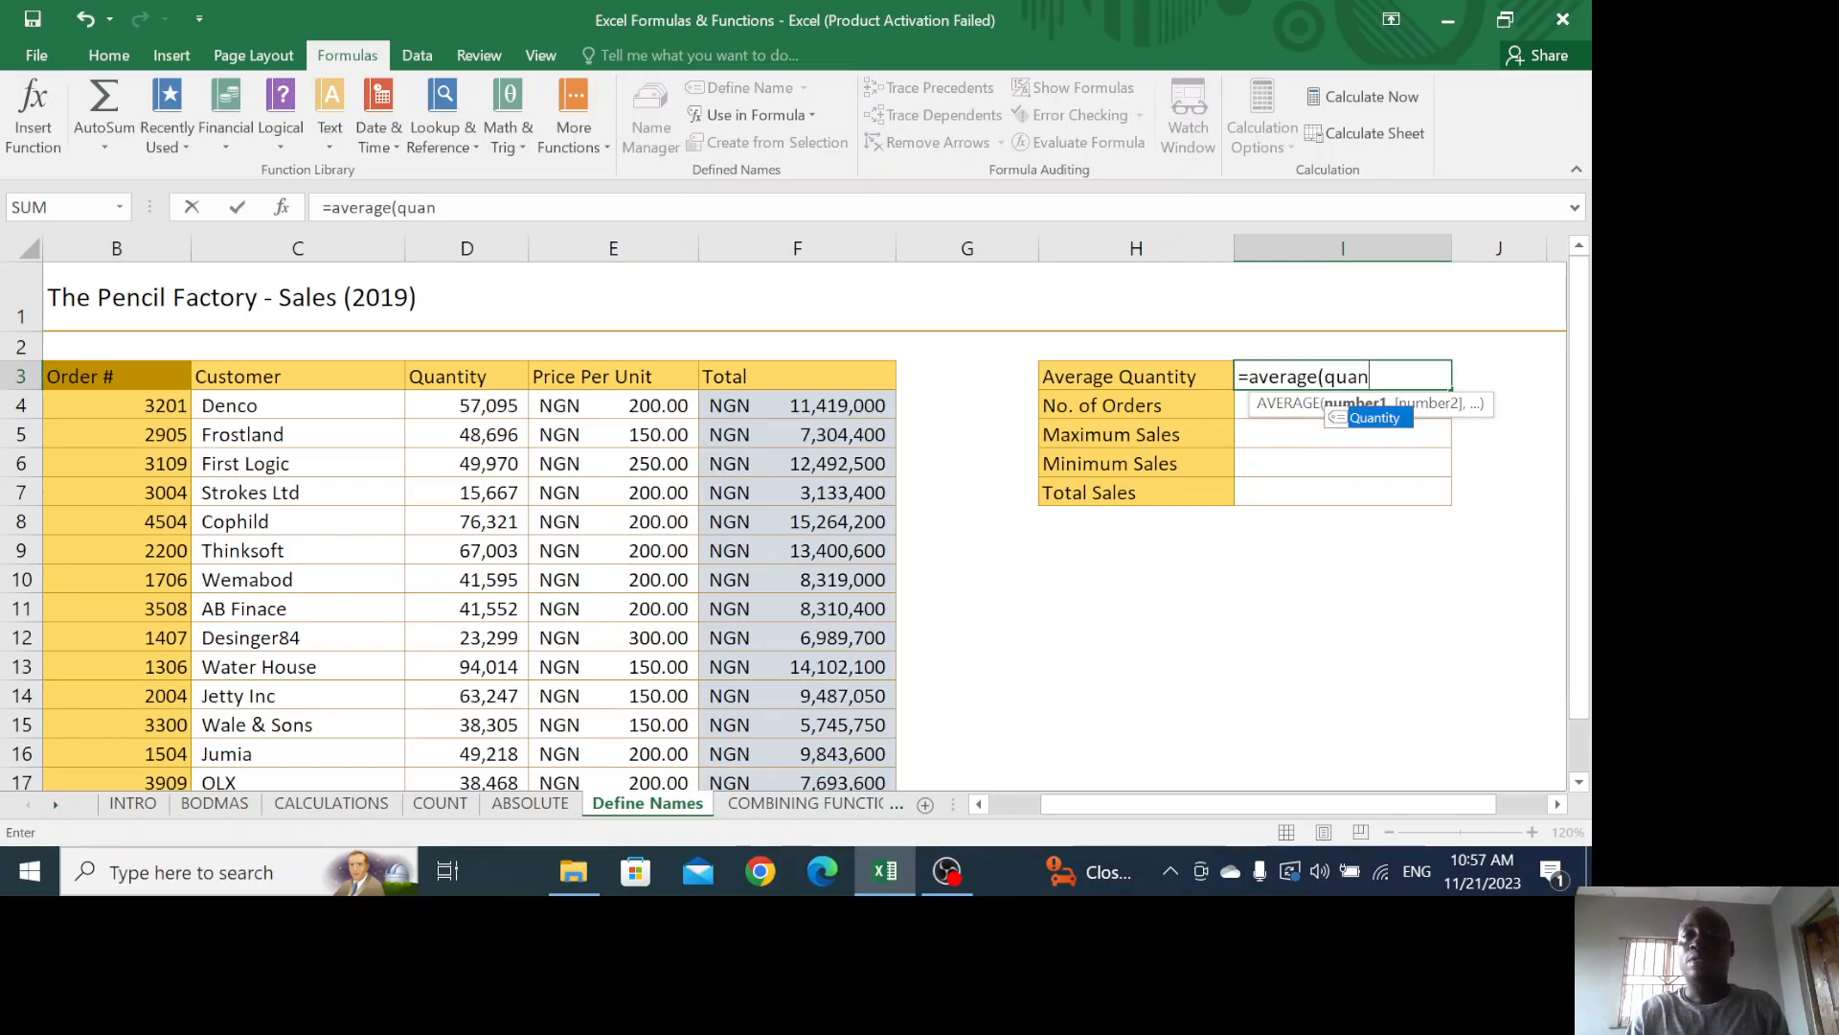
pyautogui.doubleClick(1380, 419)
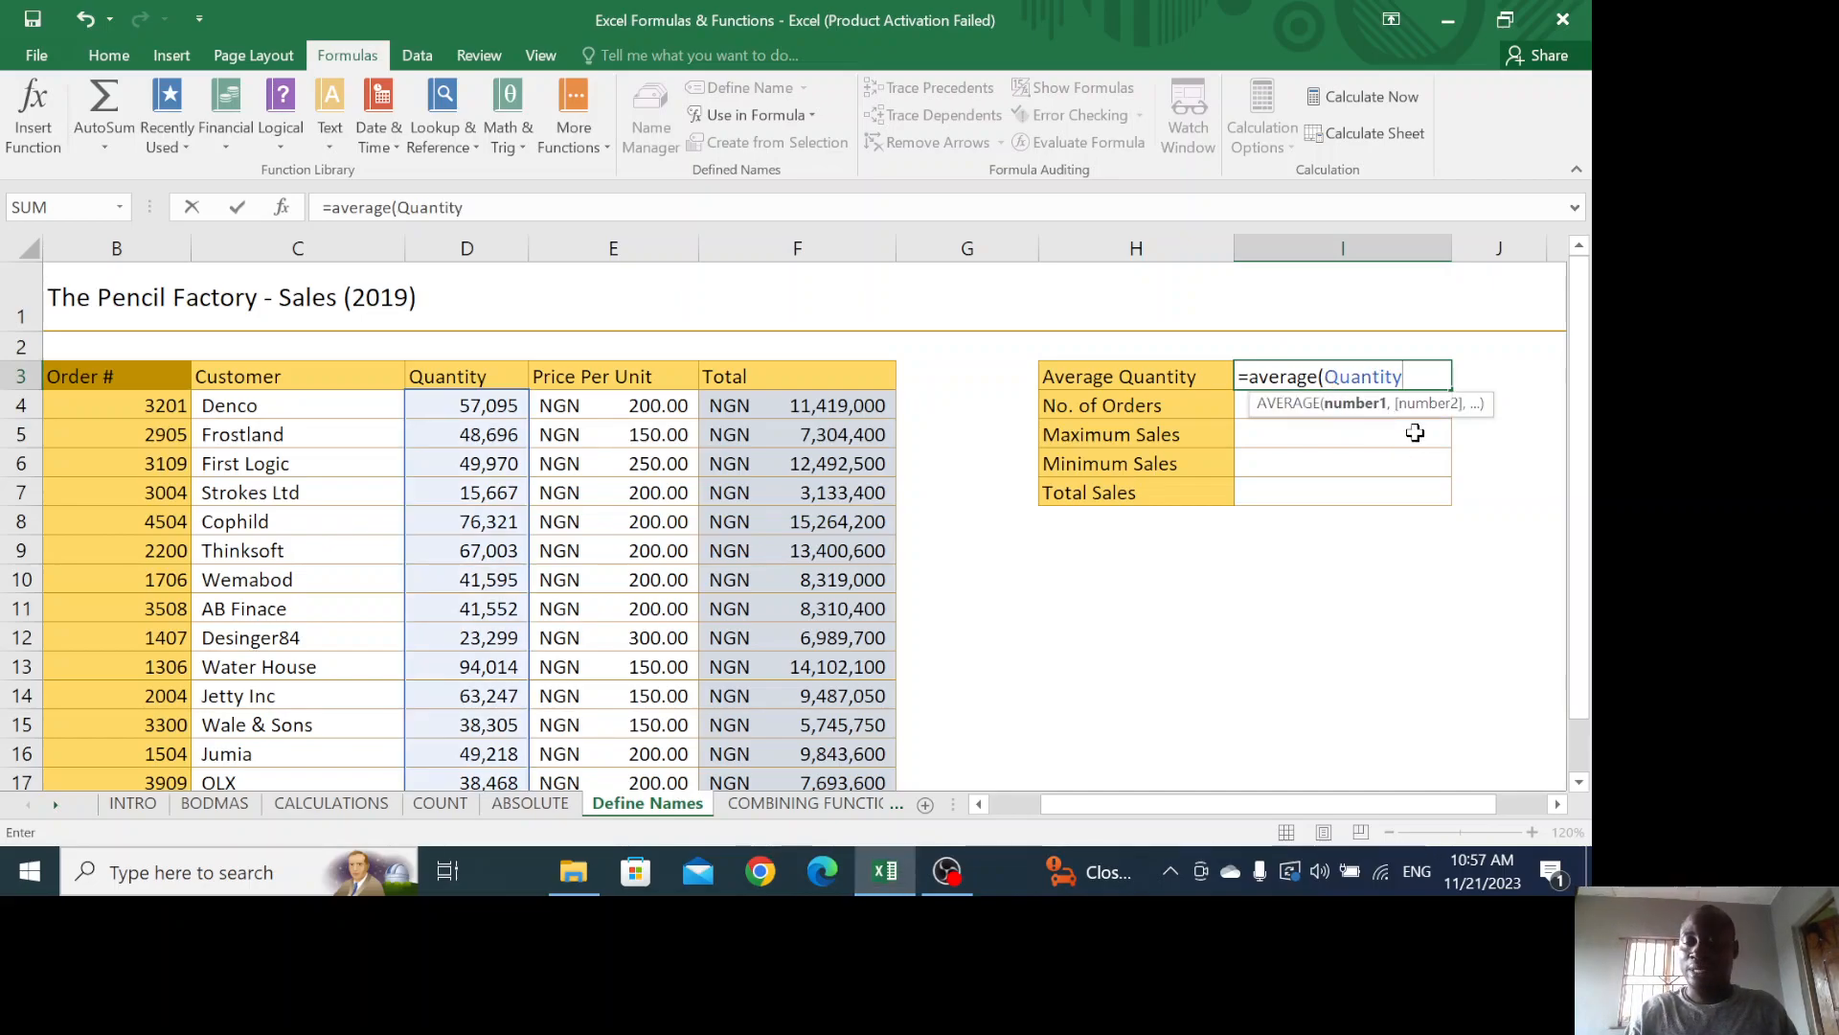
pyautogui.write(')')
pyautogui.press('Return')
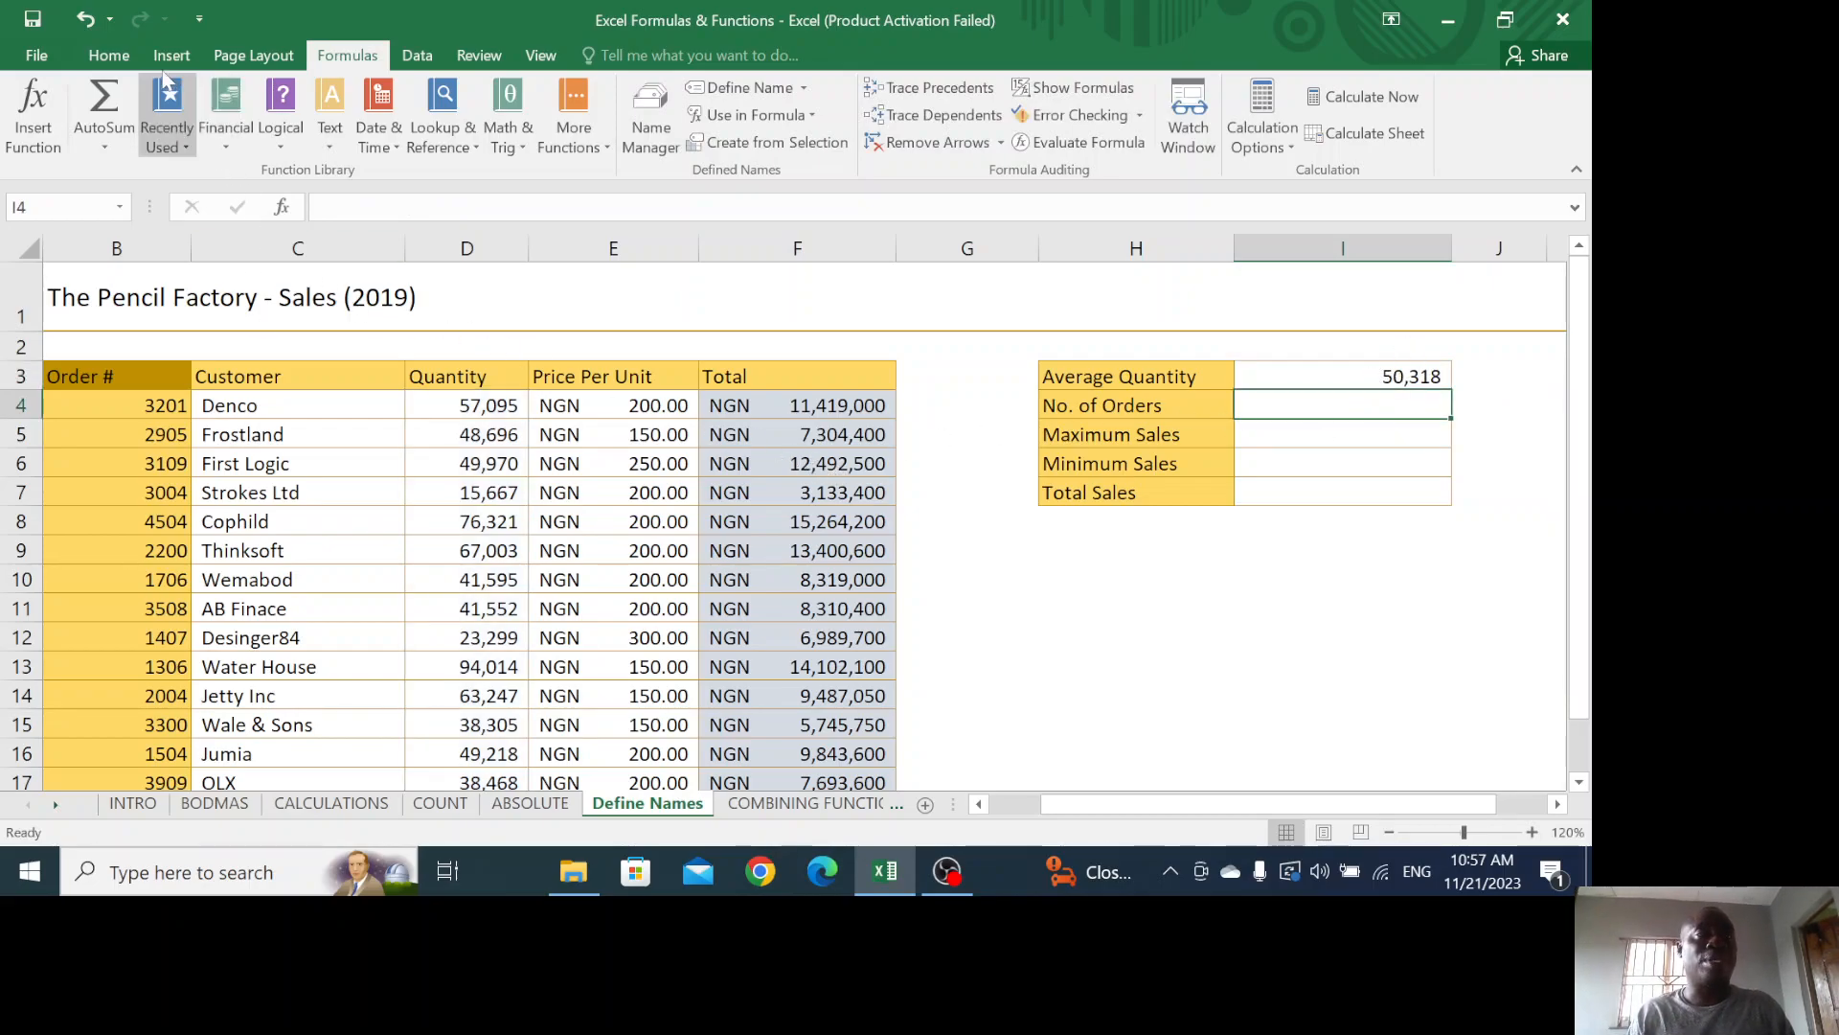
# Check which defined names exist in the workbook
pyautogui.click(108, 54)
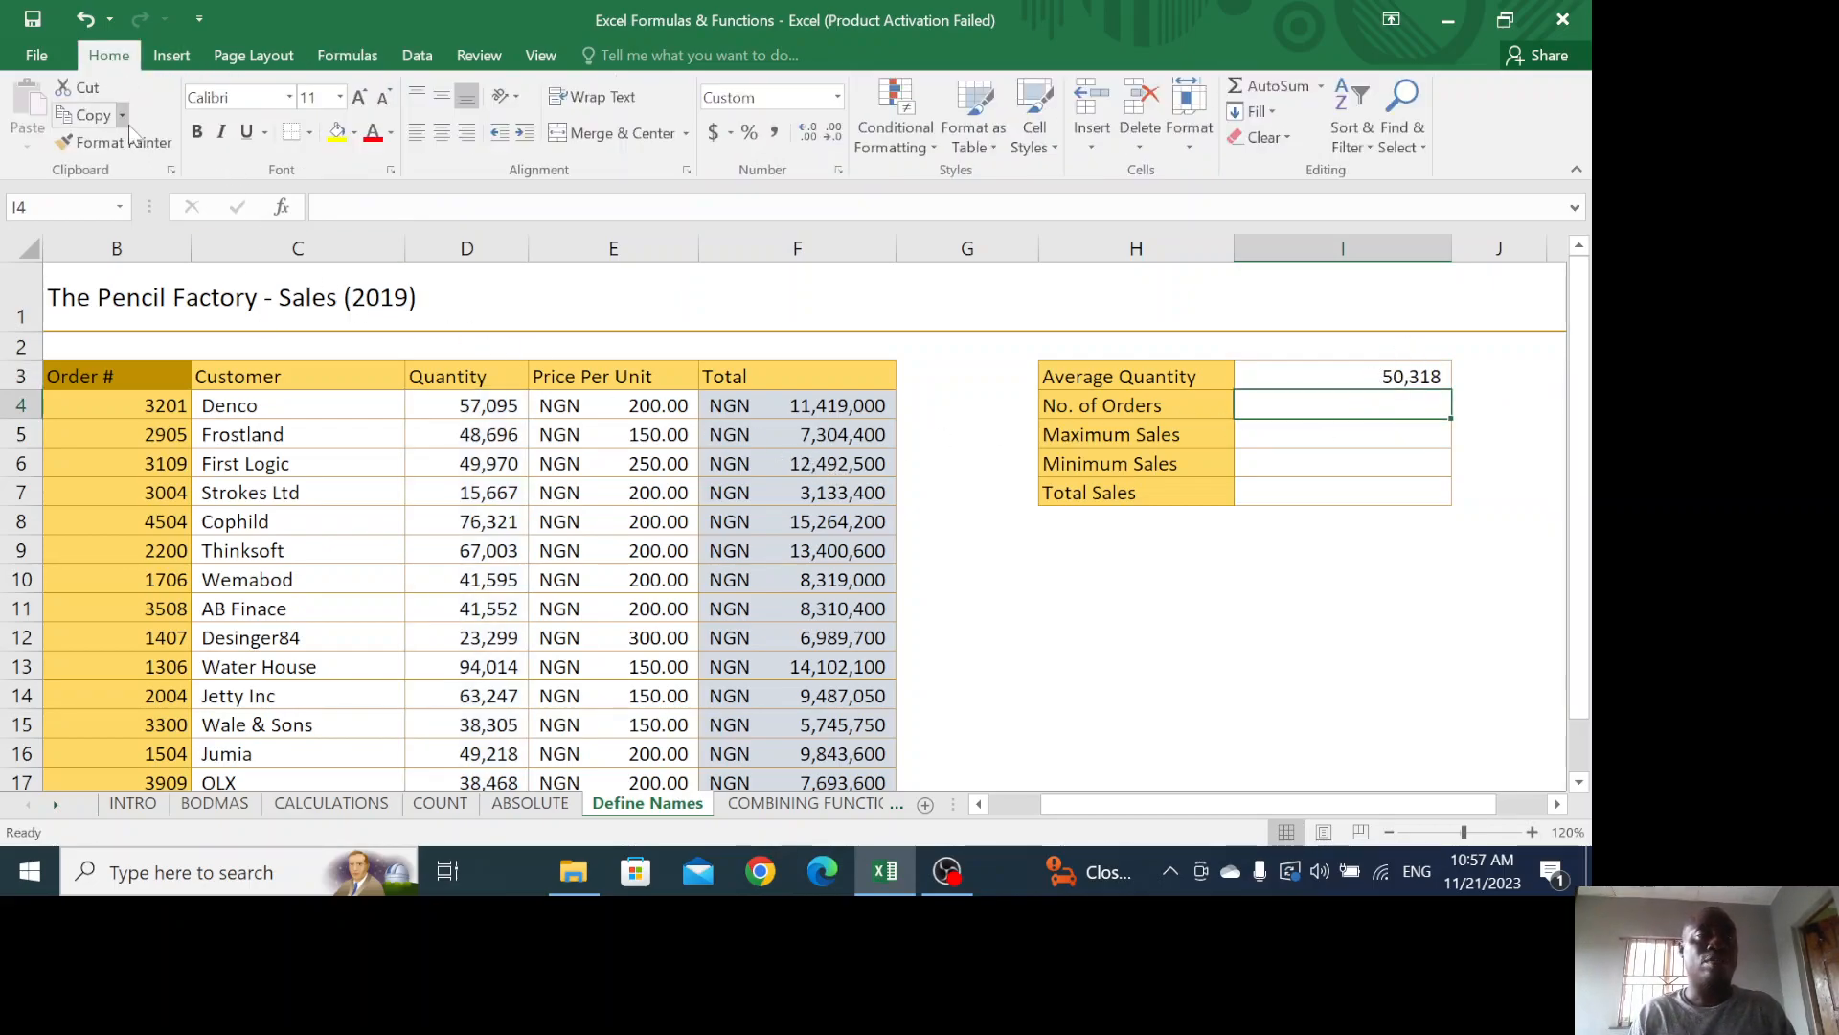
pyautogui.click(121, 209)
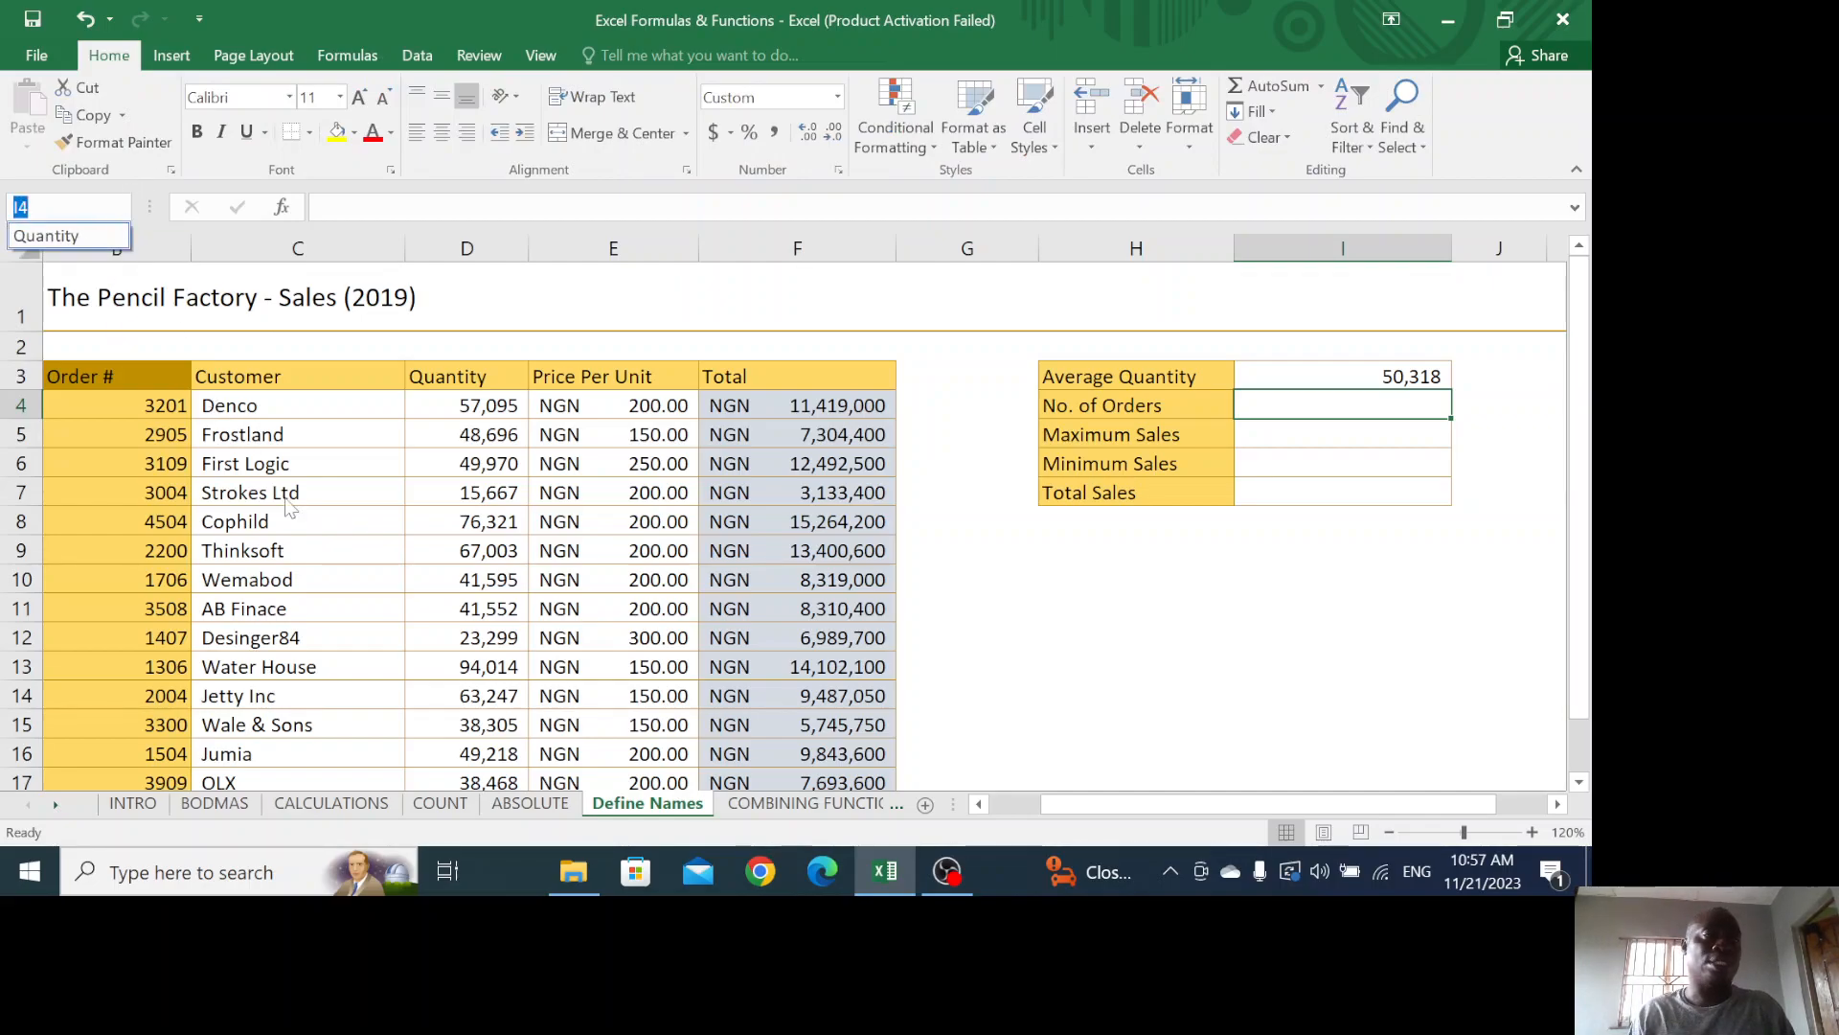
pyautogui.press('Escape')
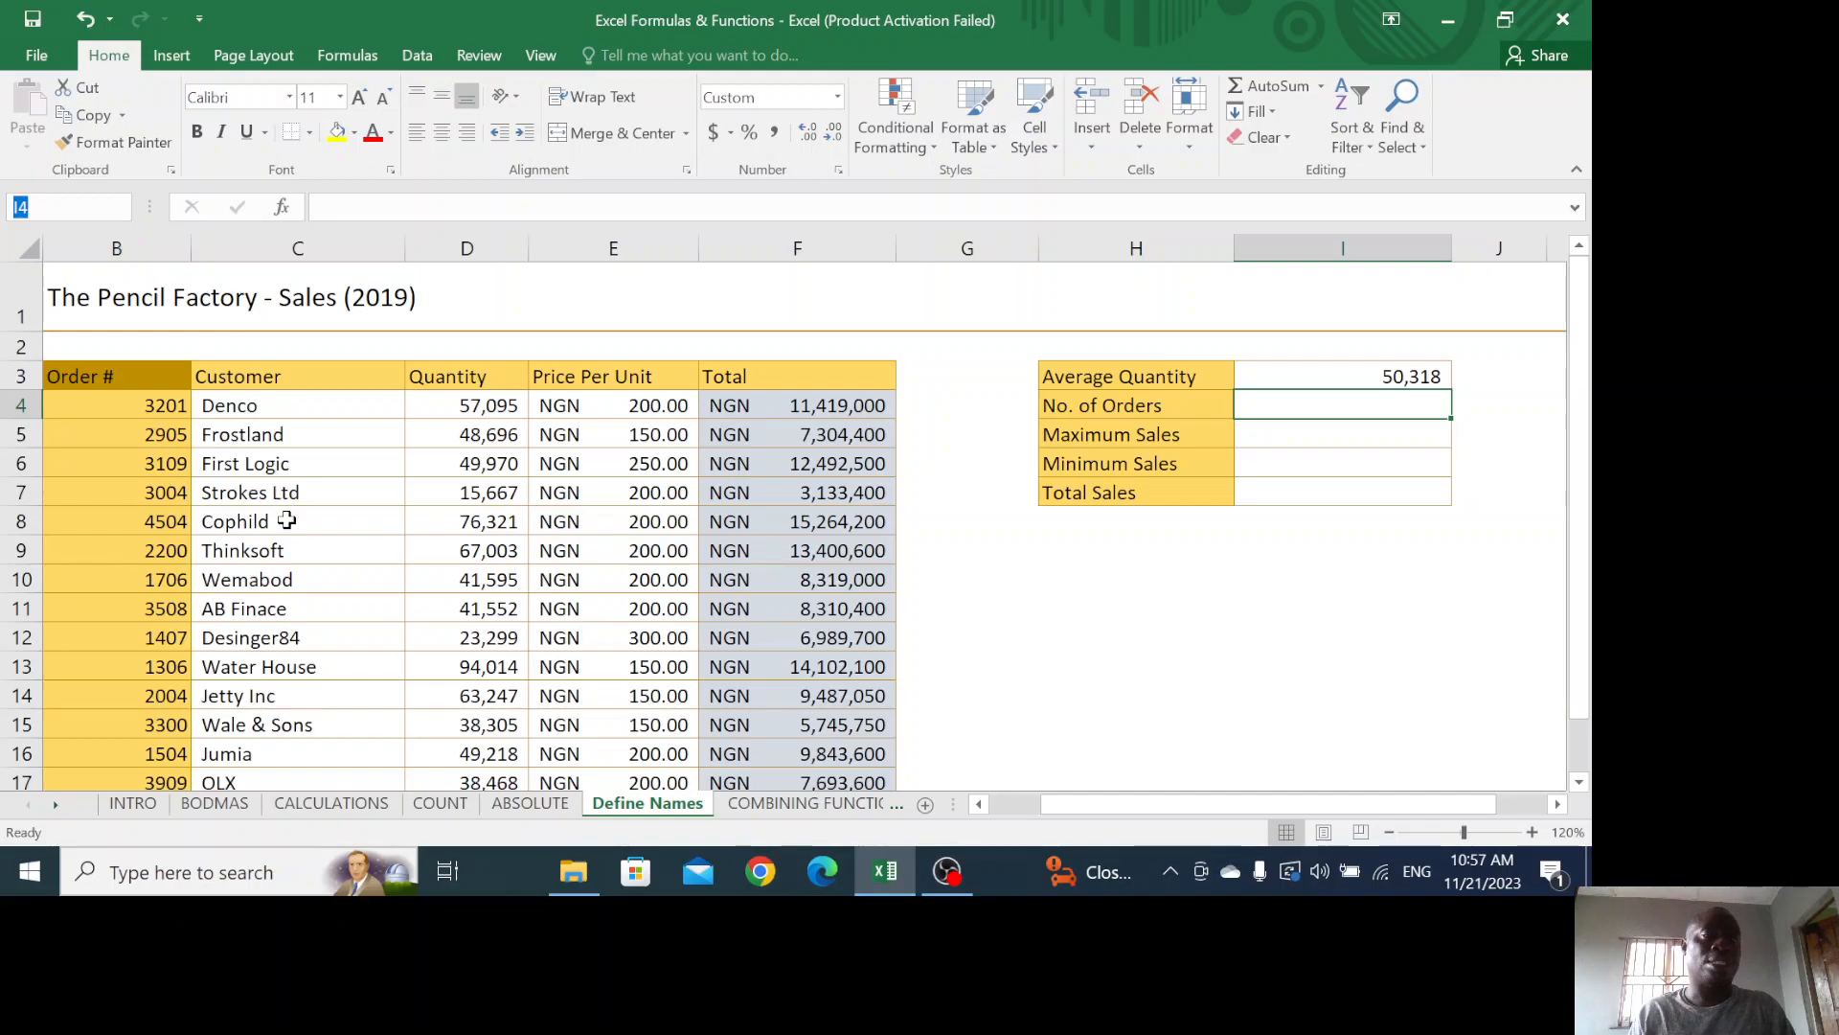
# Create a named range from the Order # column B3:B17, using its top row as the name
pyautogui.click(986, 806)
pyautogui.moveTo(198, 370); pyautogui.dragTo(270, 713)
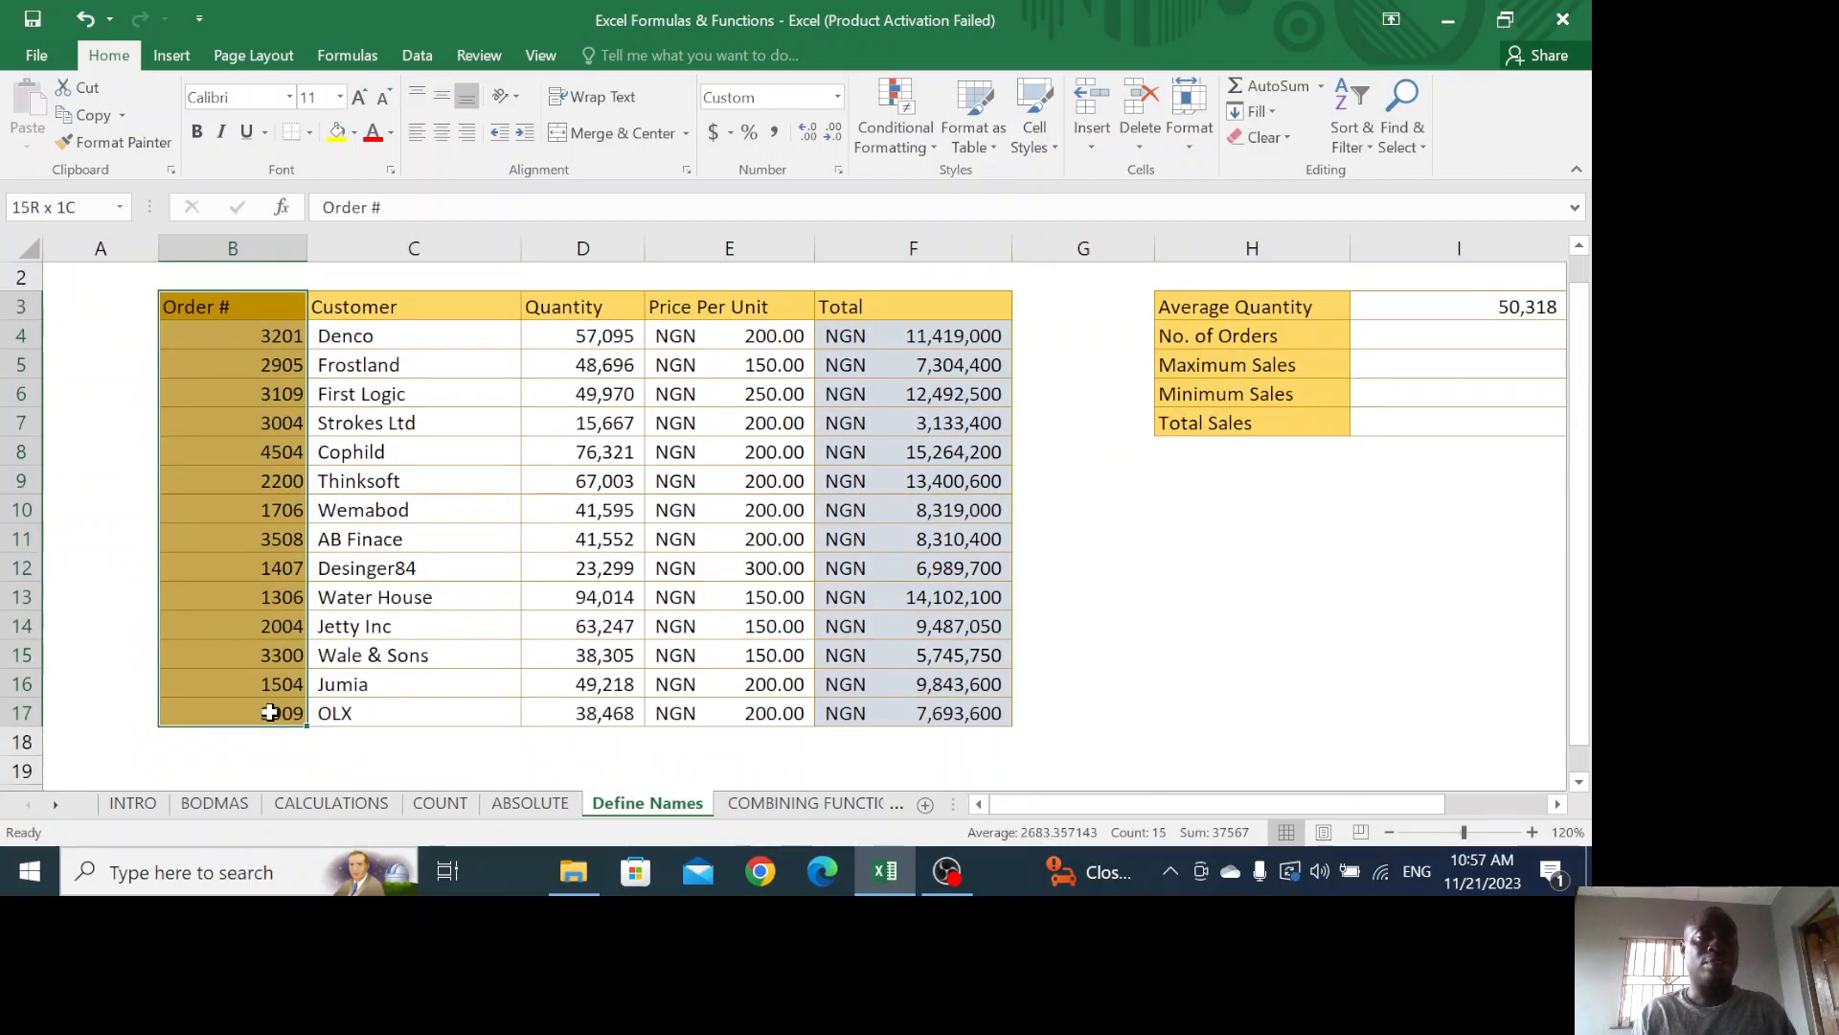
pyautogui.click(330, 57)
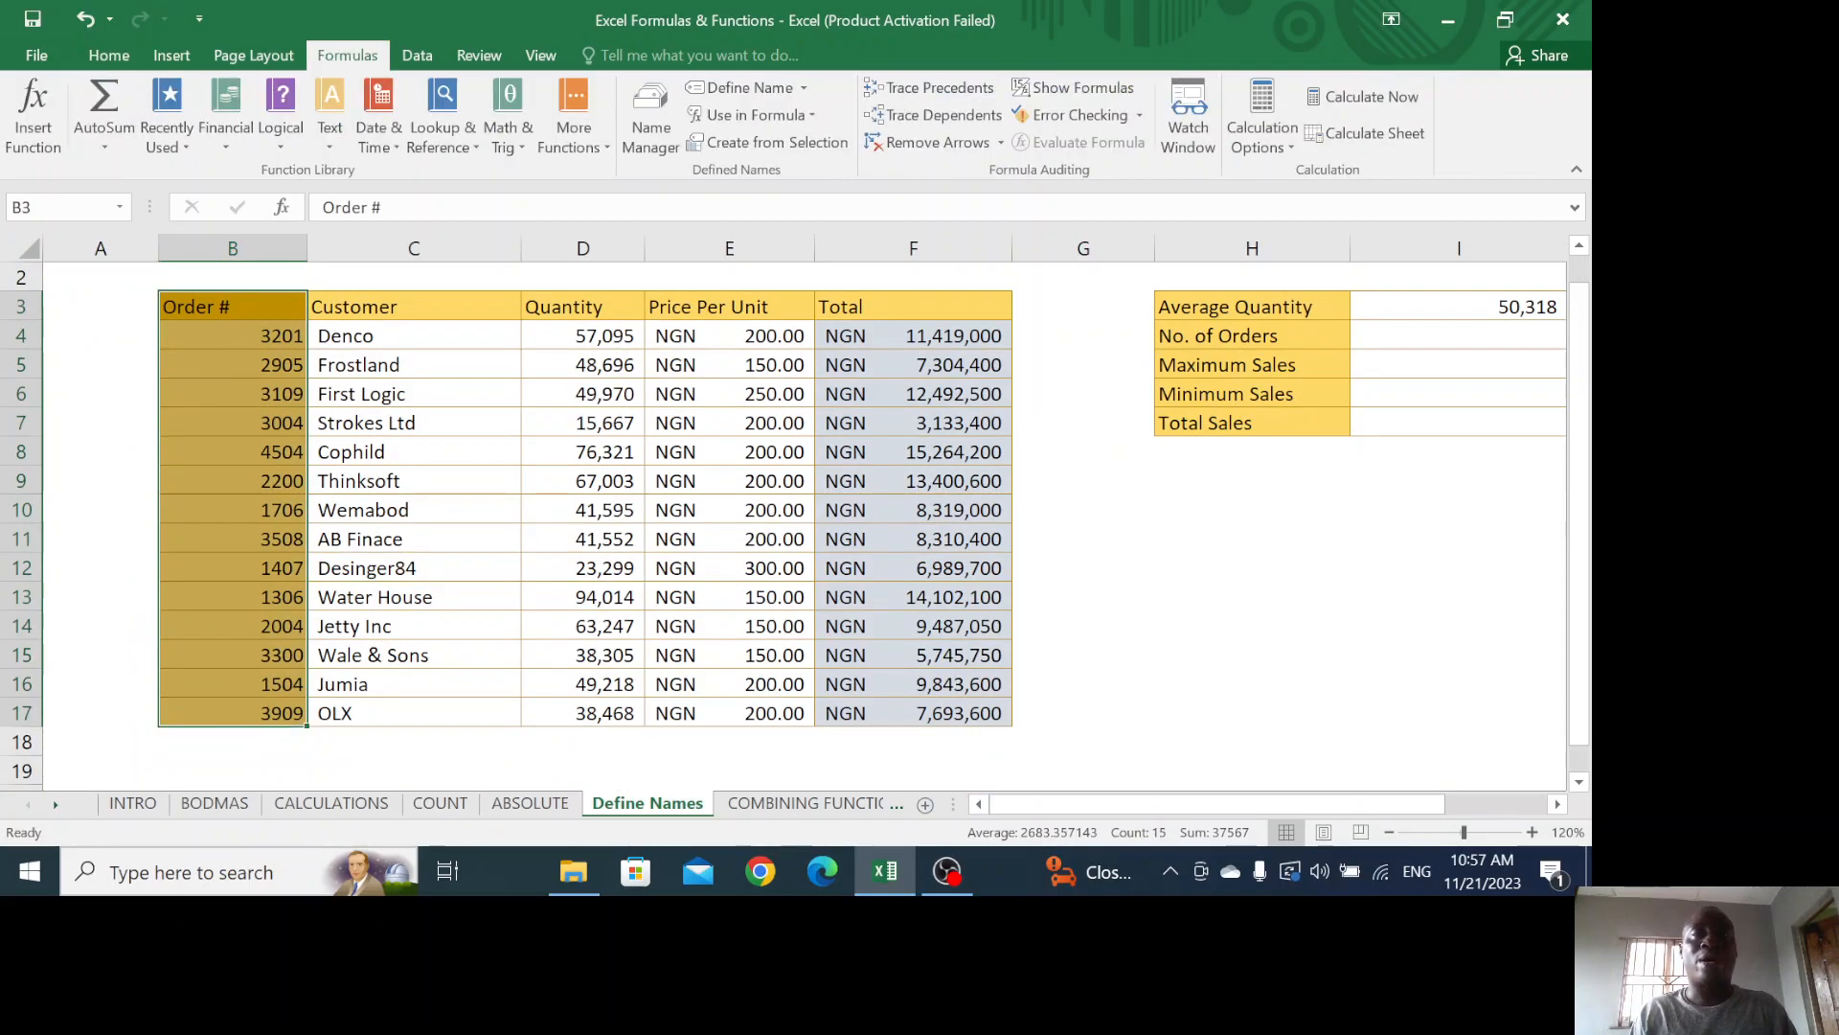
pyautogui.click(739, 138)
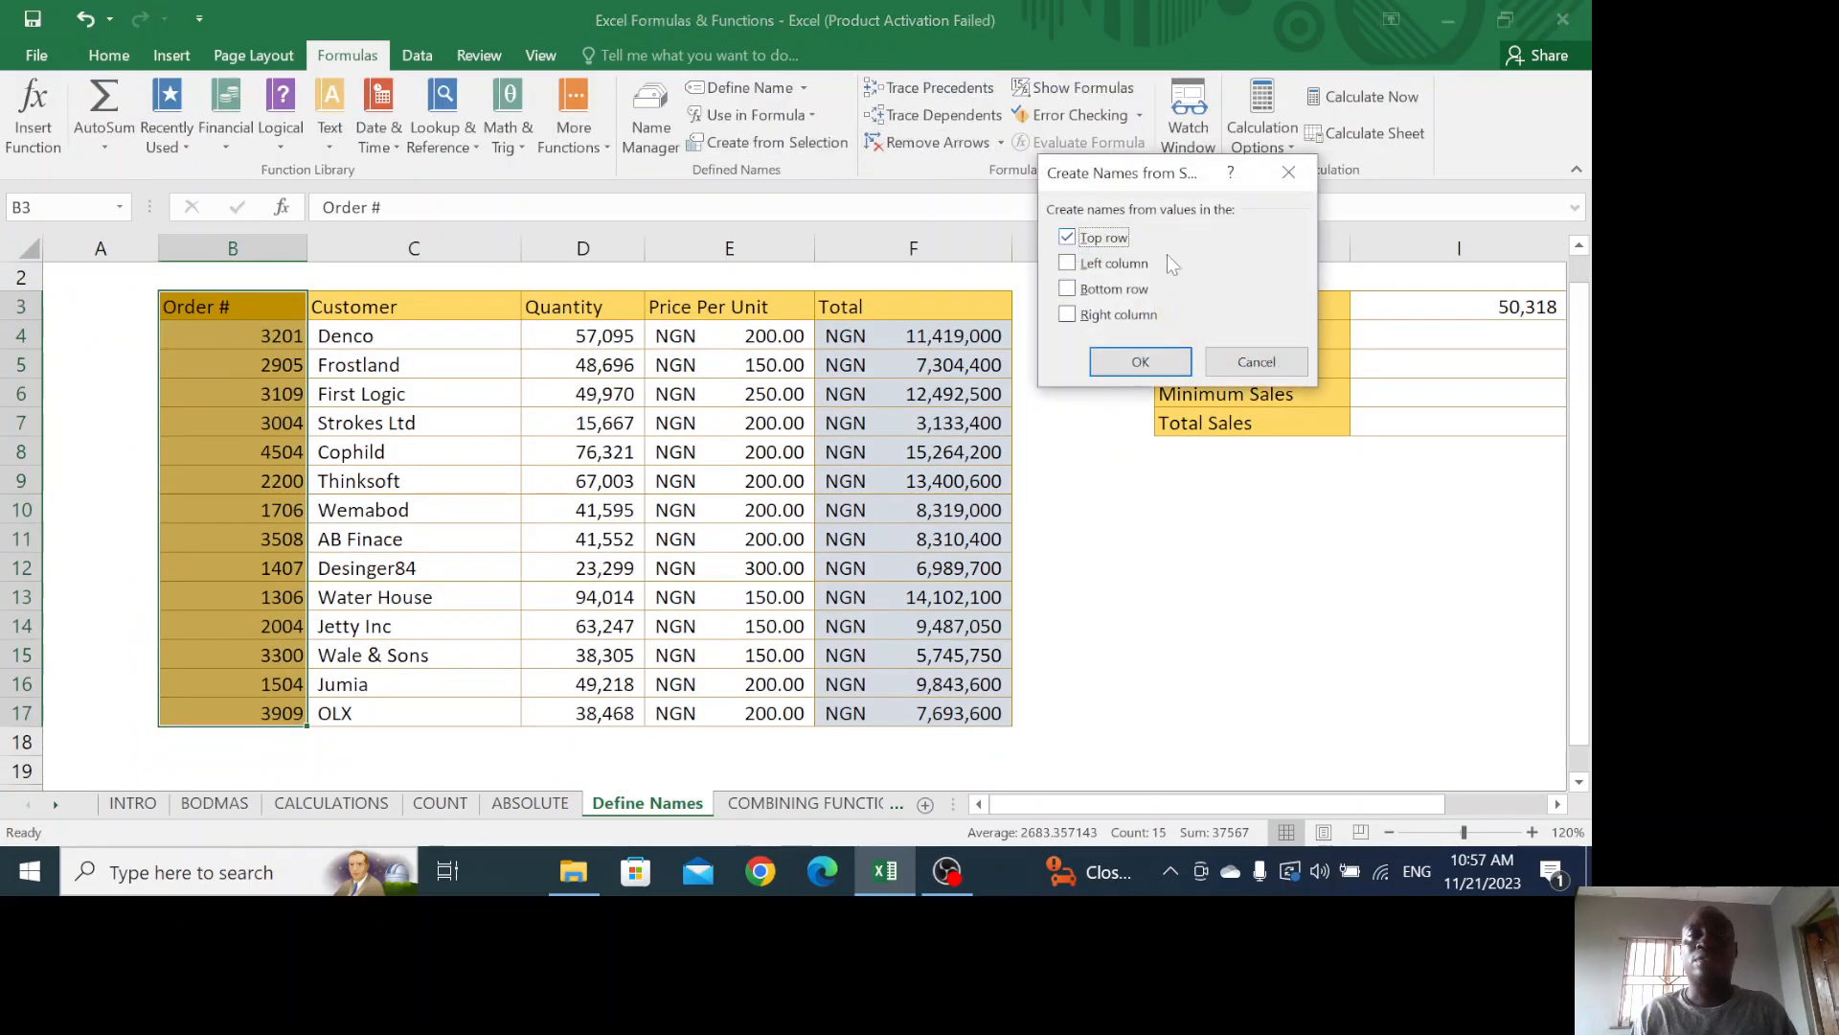
pyautogui.click(1140, 361)
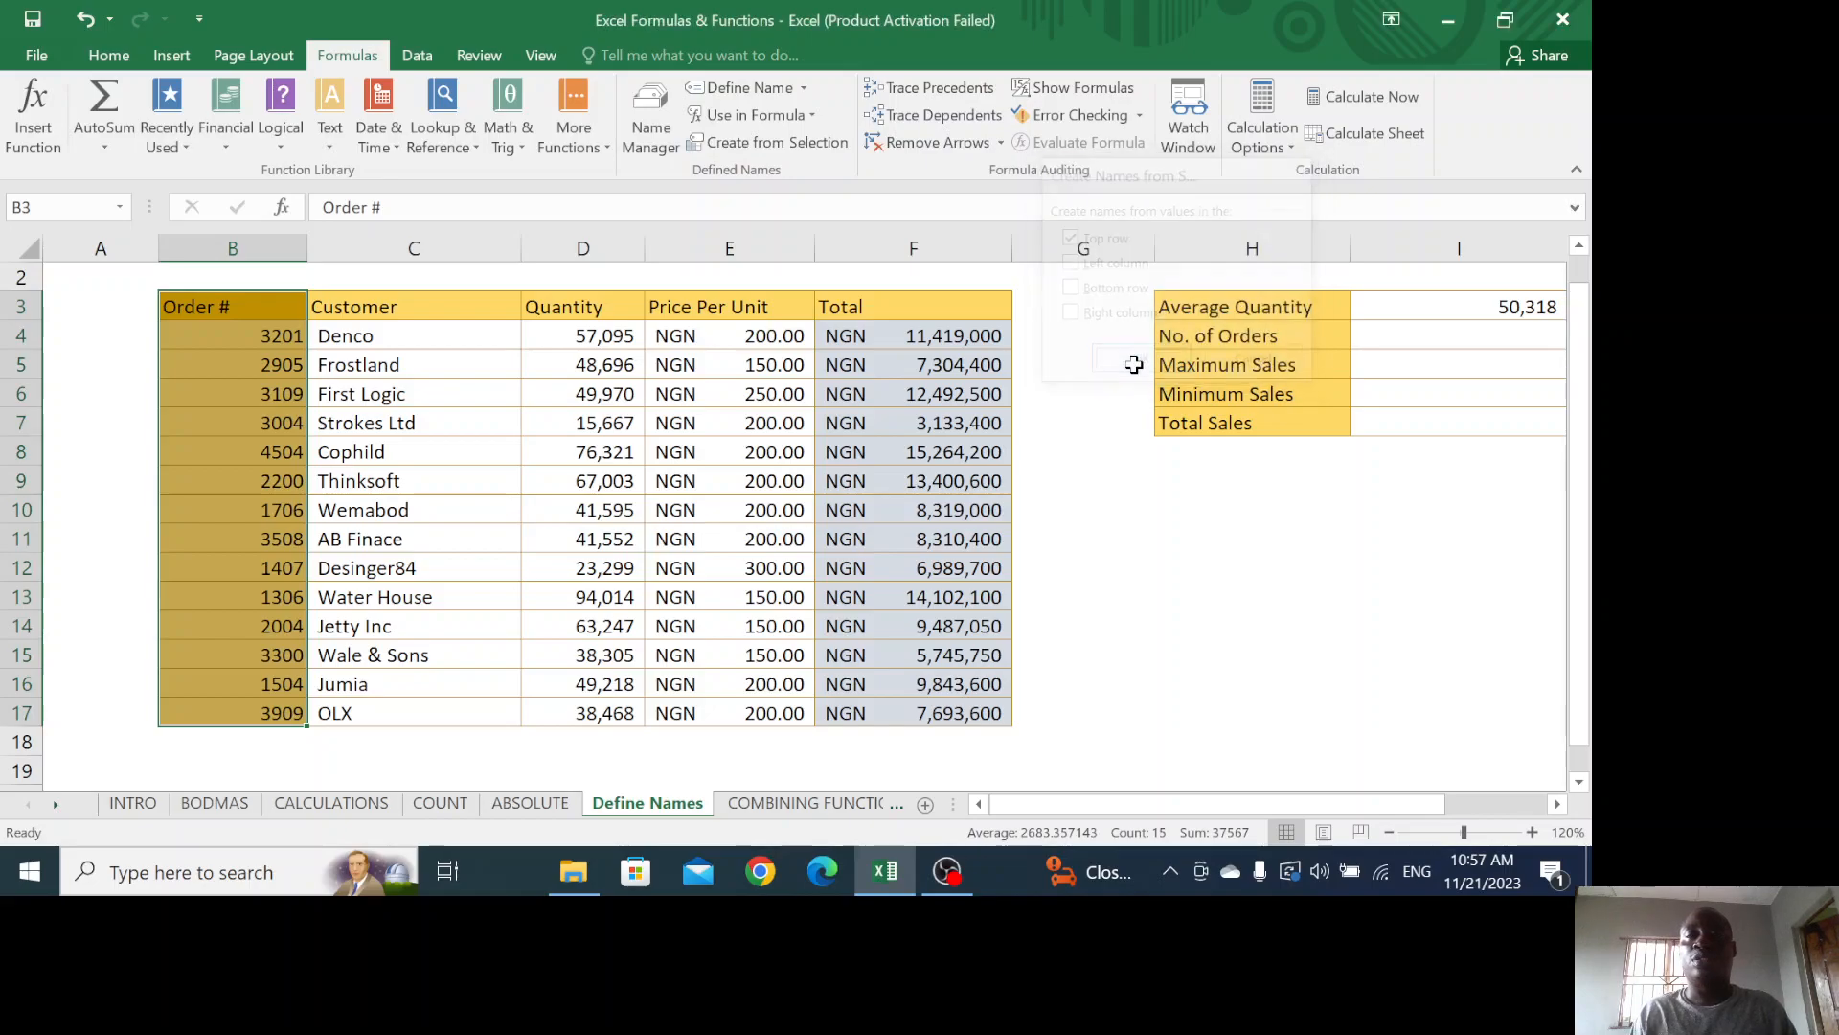
# Enter =COUNT(Order) in the No. of Orders cell I4, using the defined name as the argument
pyautogui.click(1391, 336)
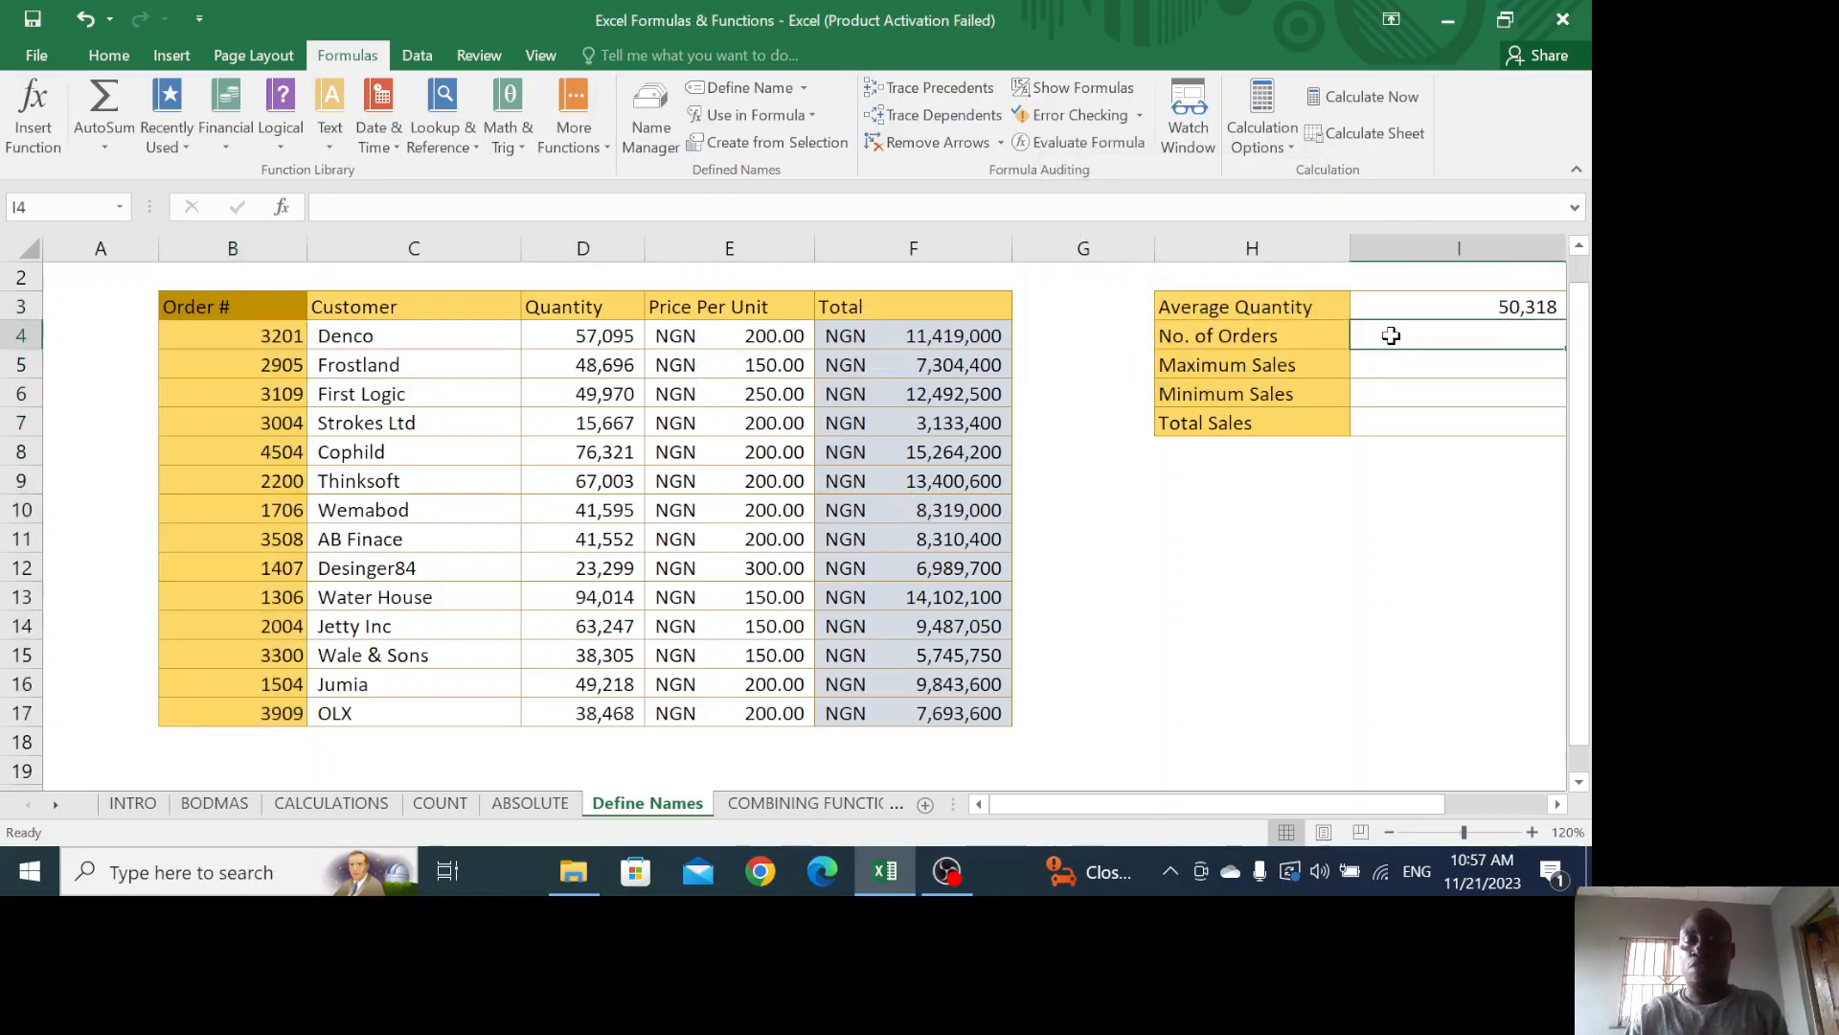
pyautogui.write('=cou')
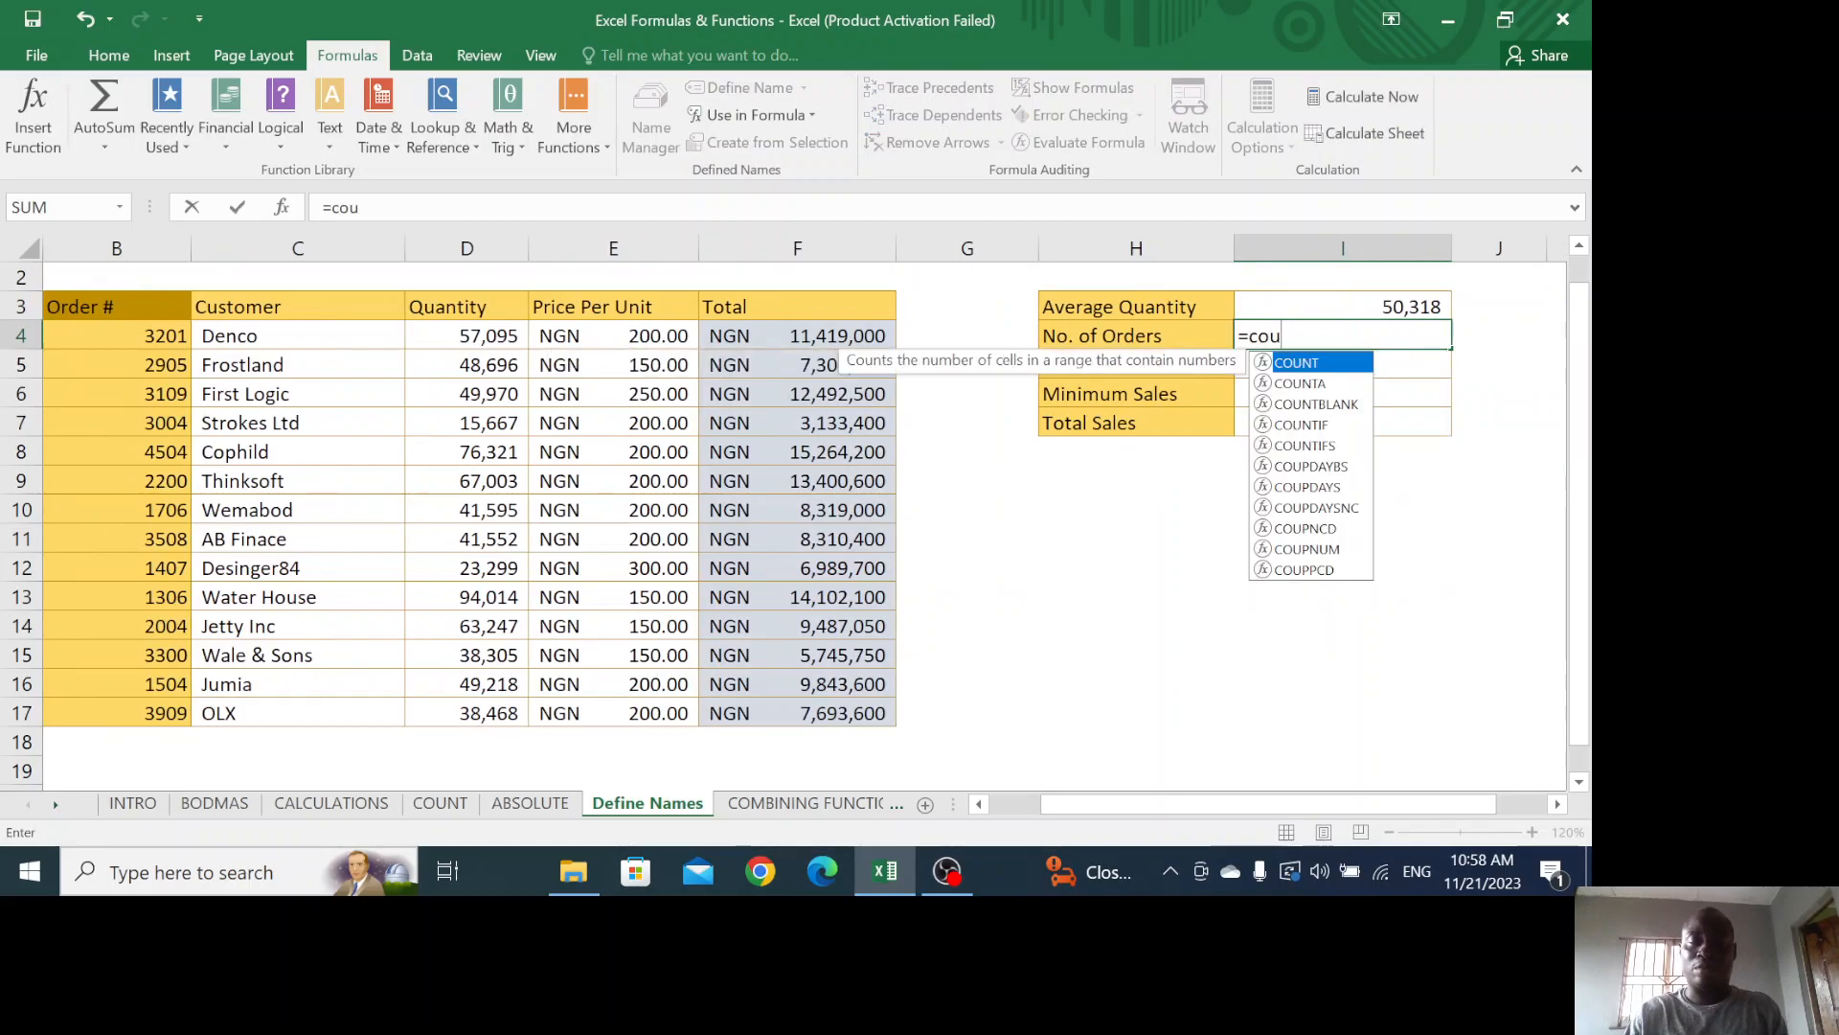
pyautogui.write('nt(')
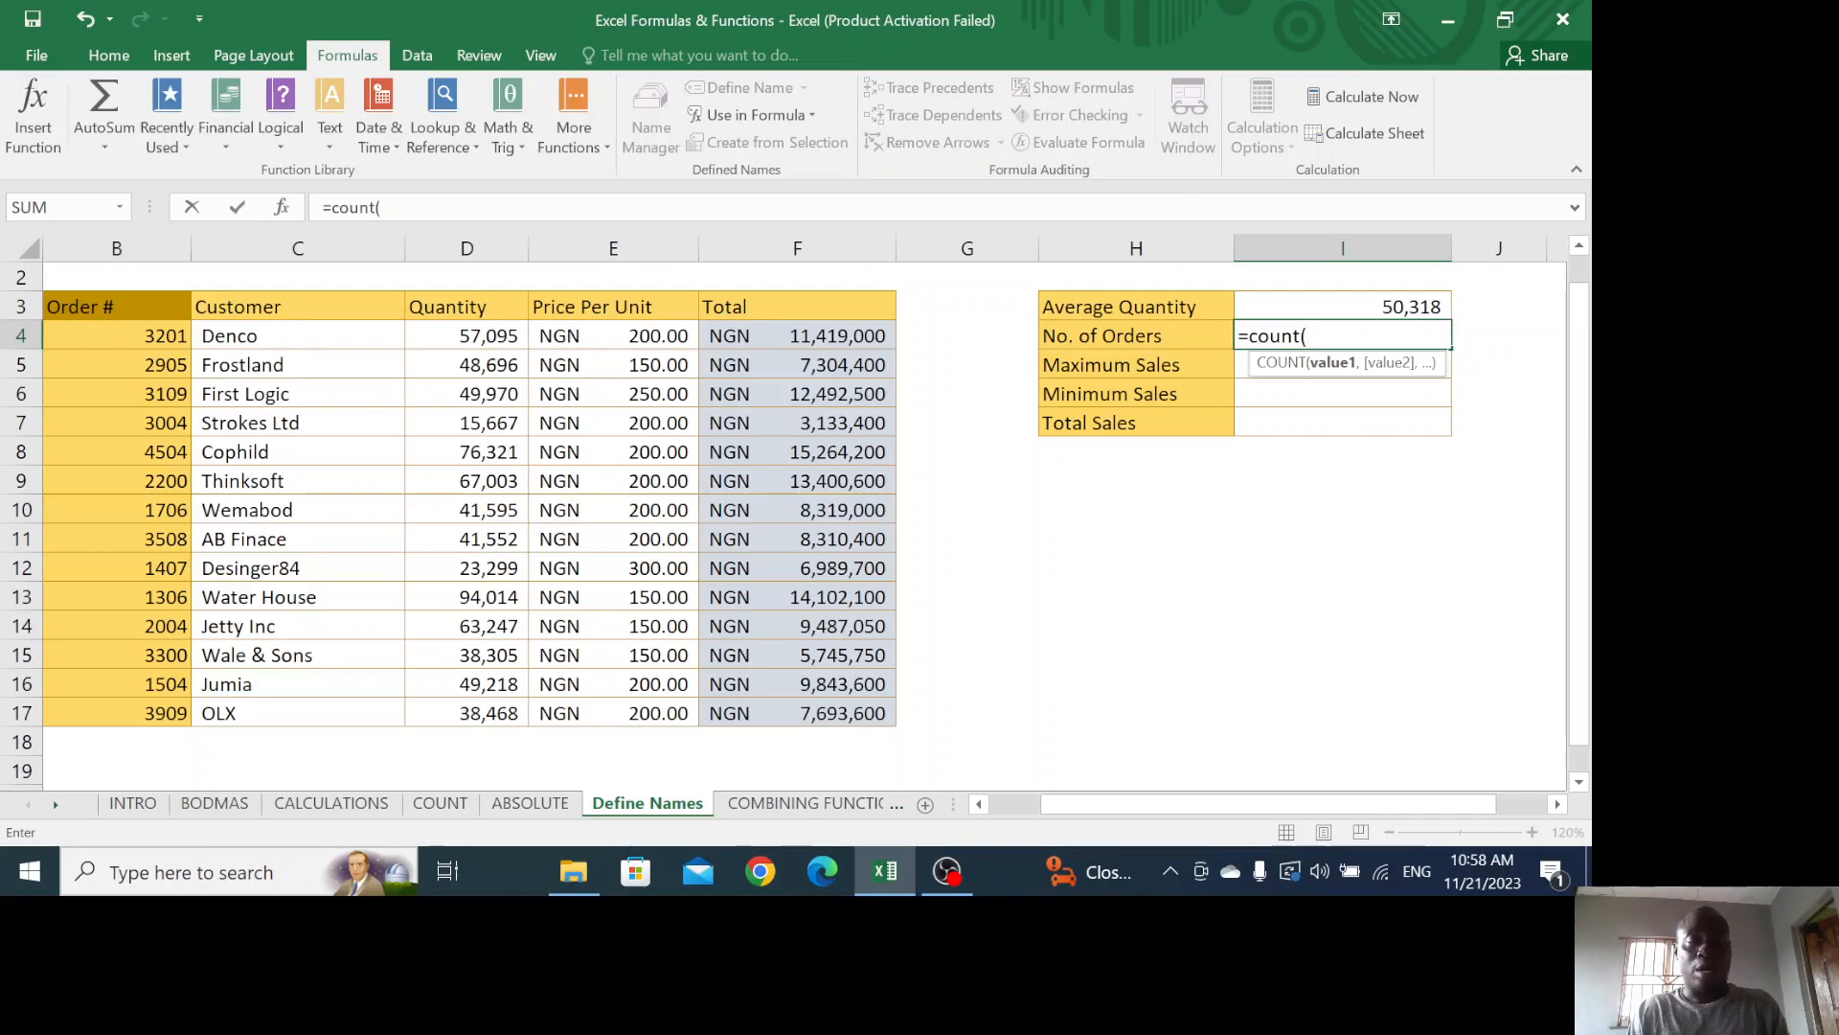
pyautogui.write('or')
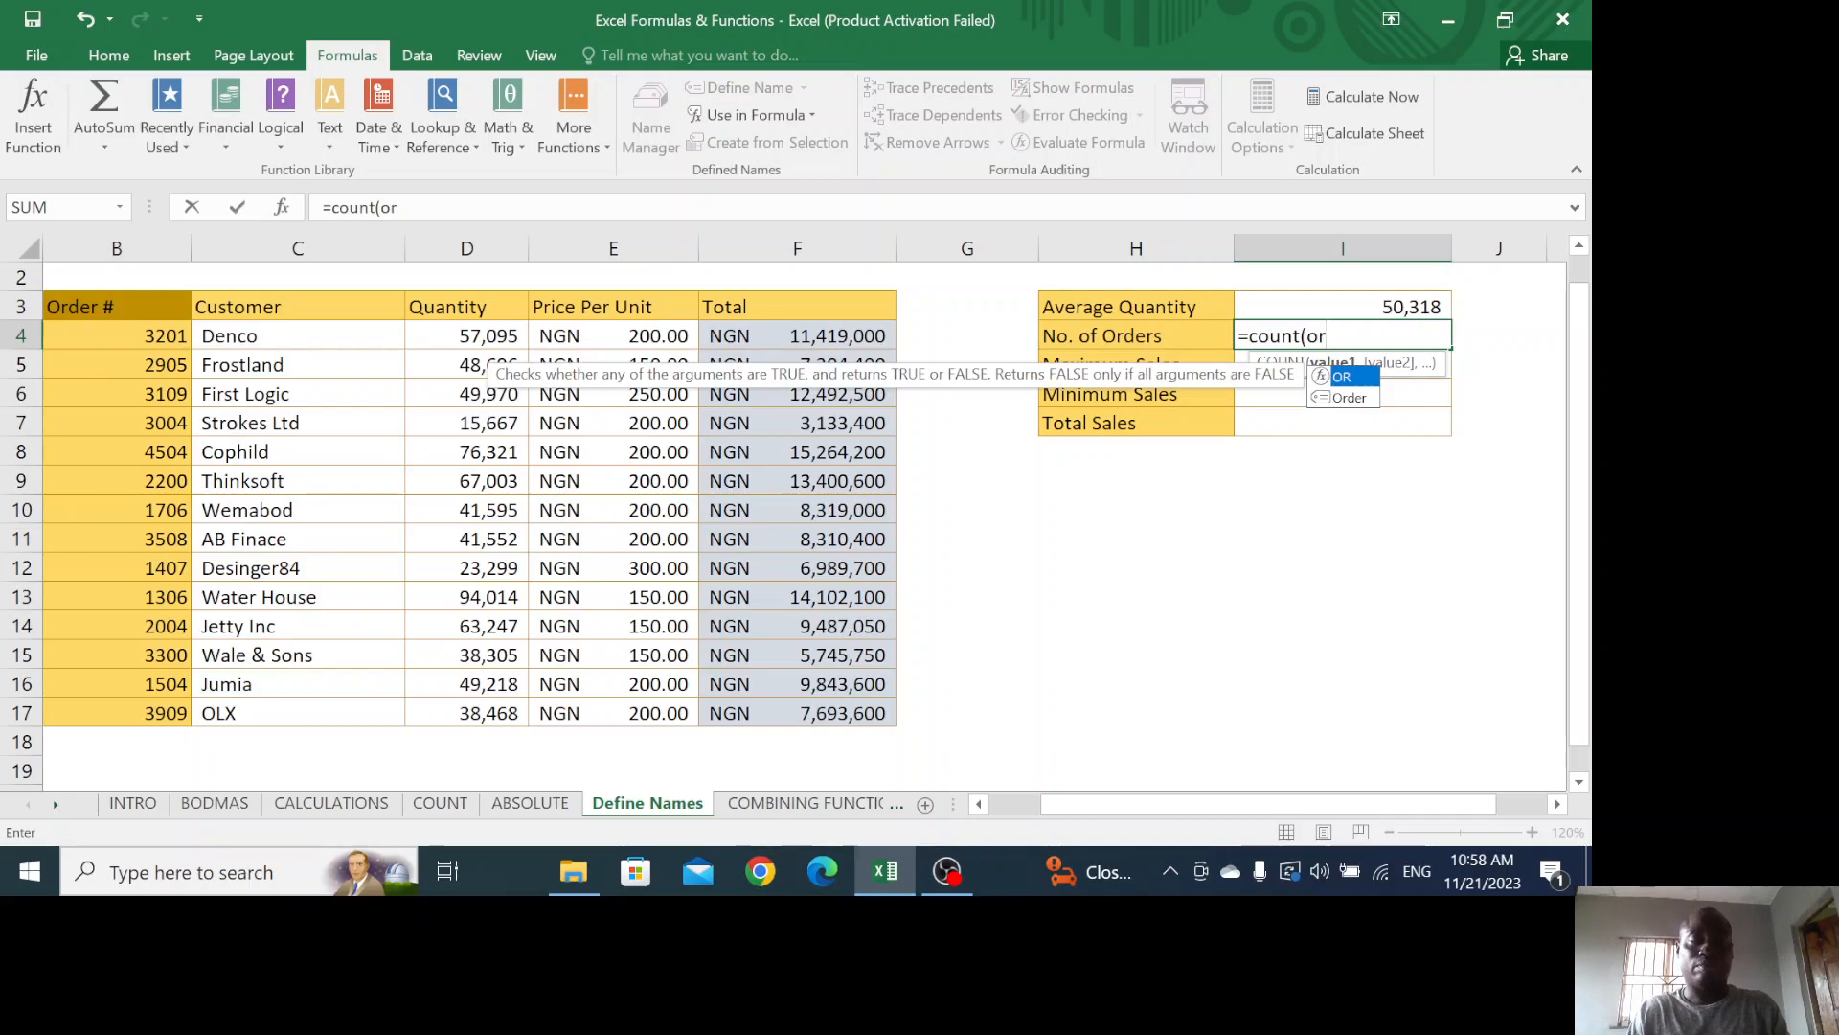
pyautogui.write('de')
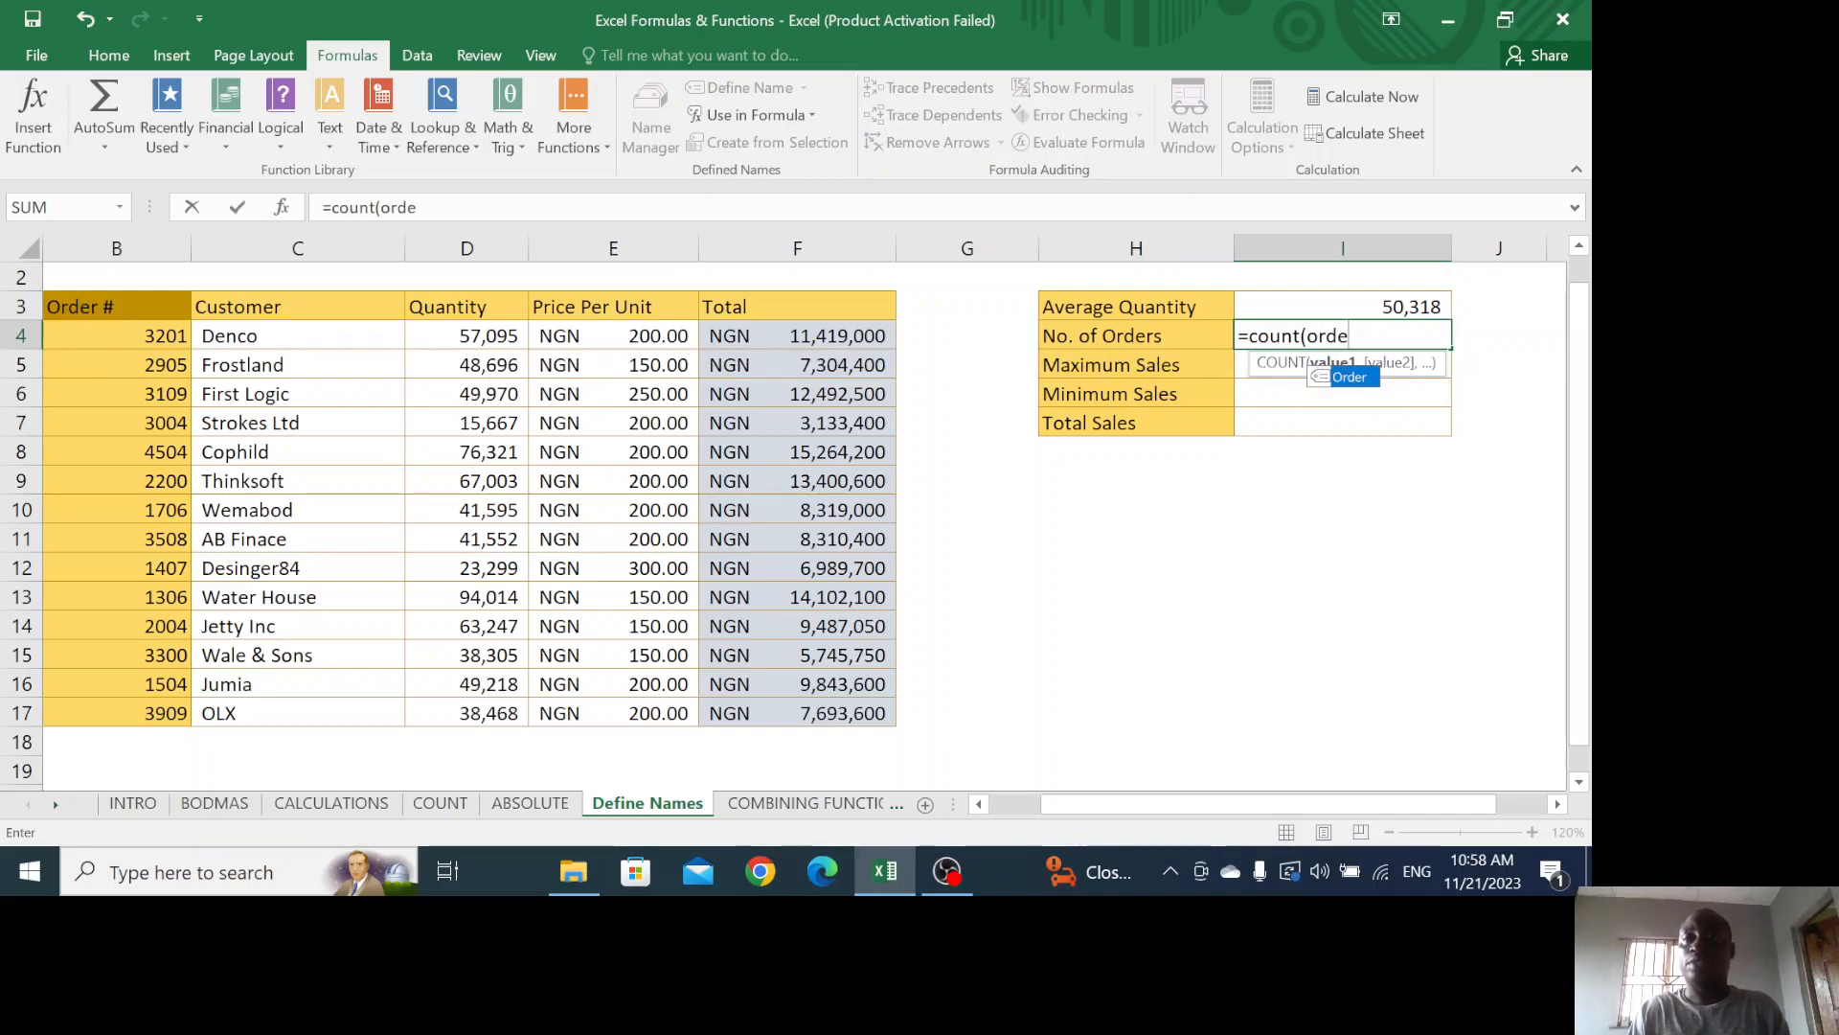
pyautogui.doubleClick(1348, 377)
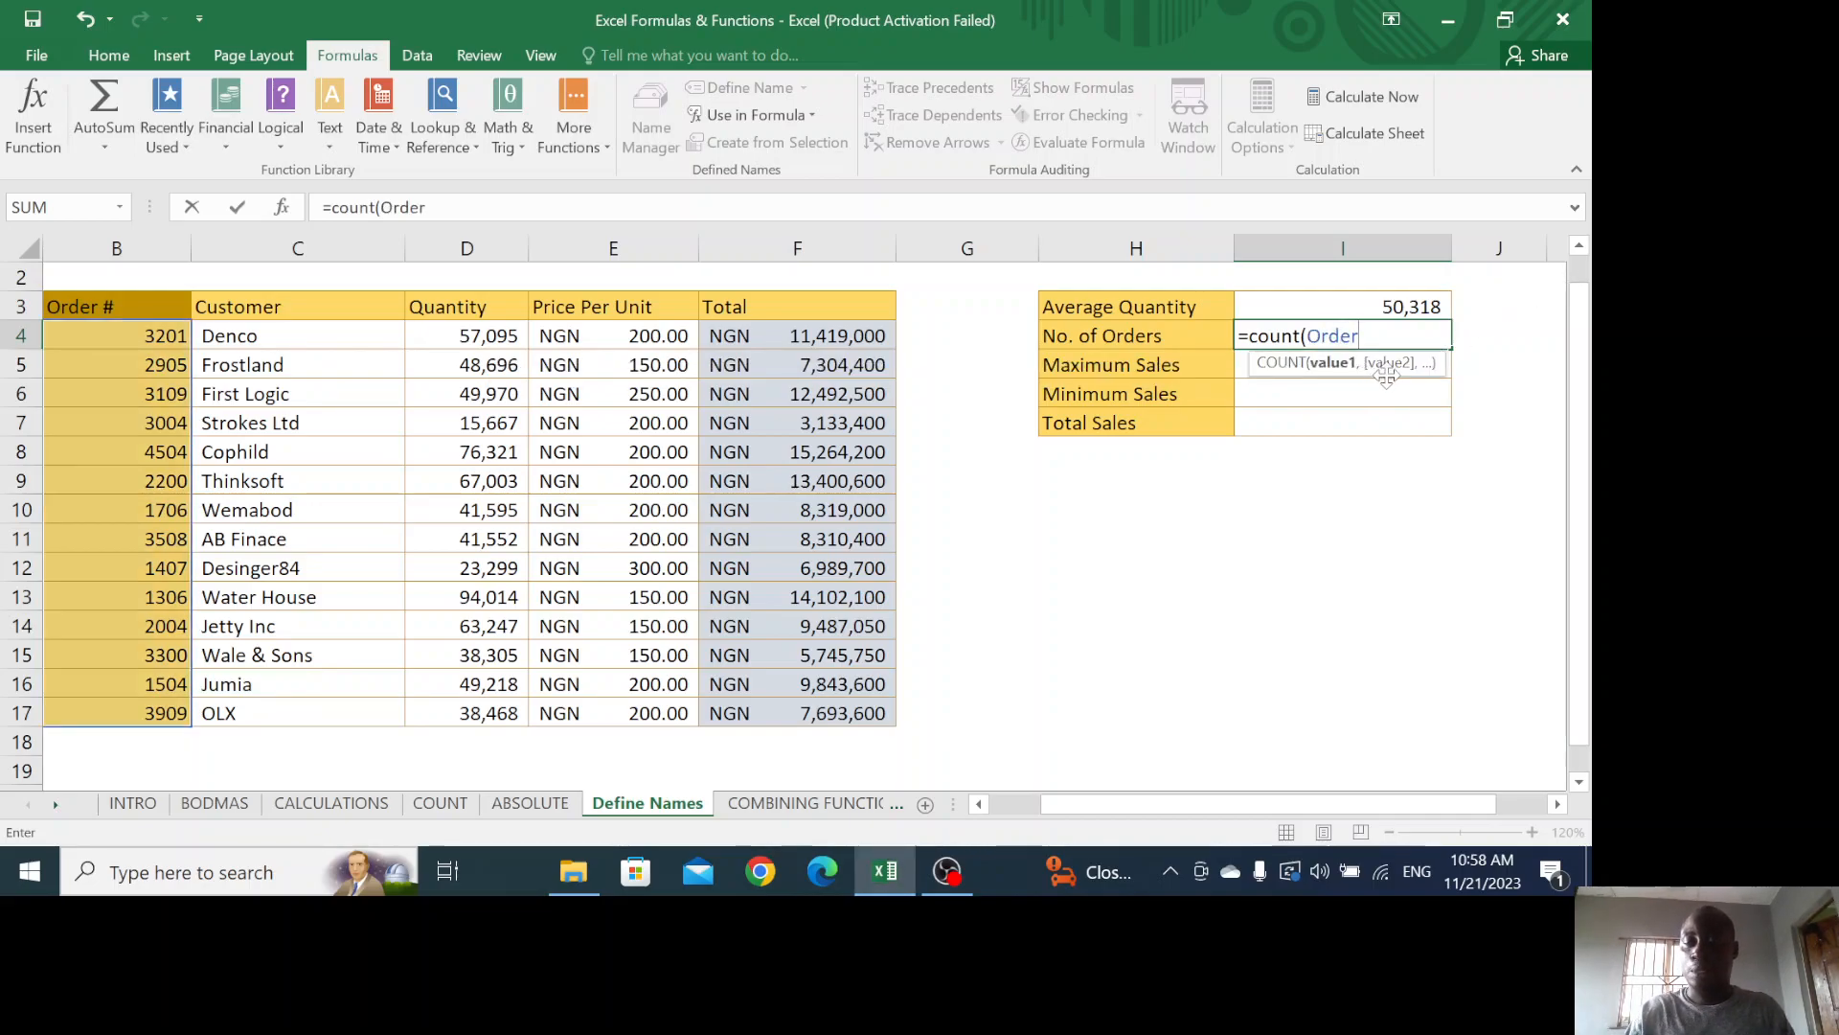
pyautogui.write(')')
pyautogui.press('Return')
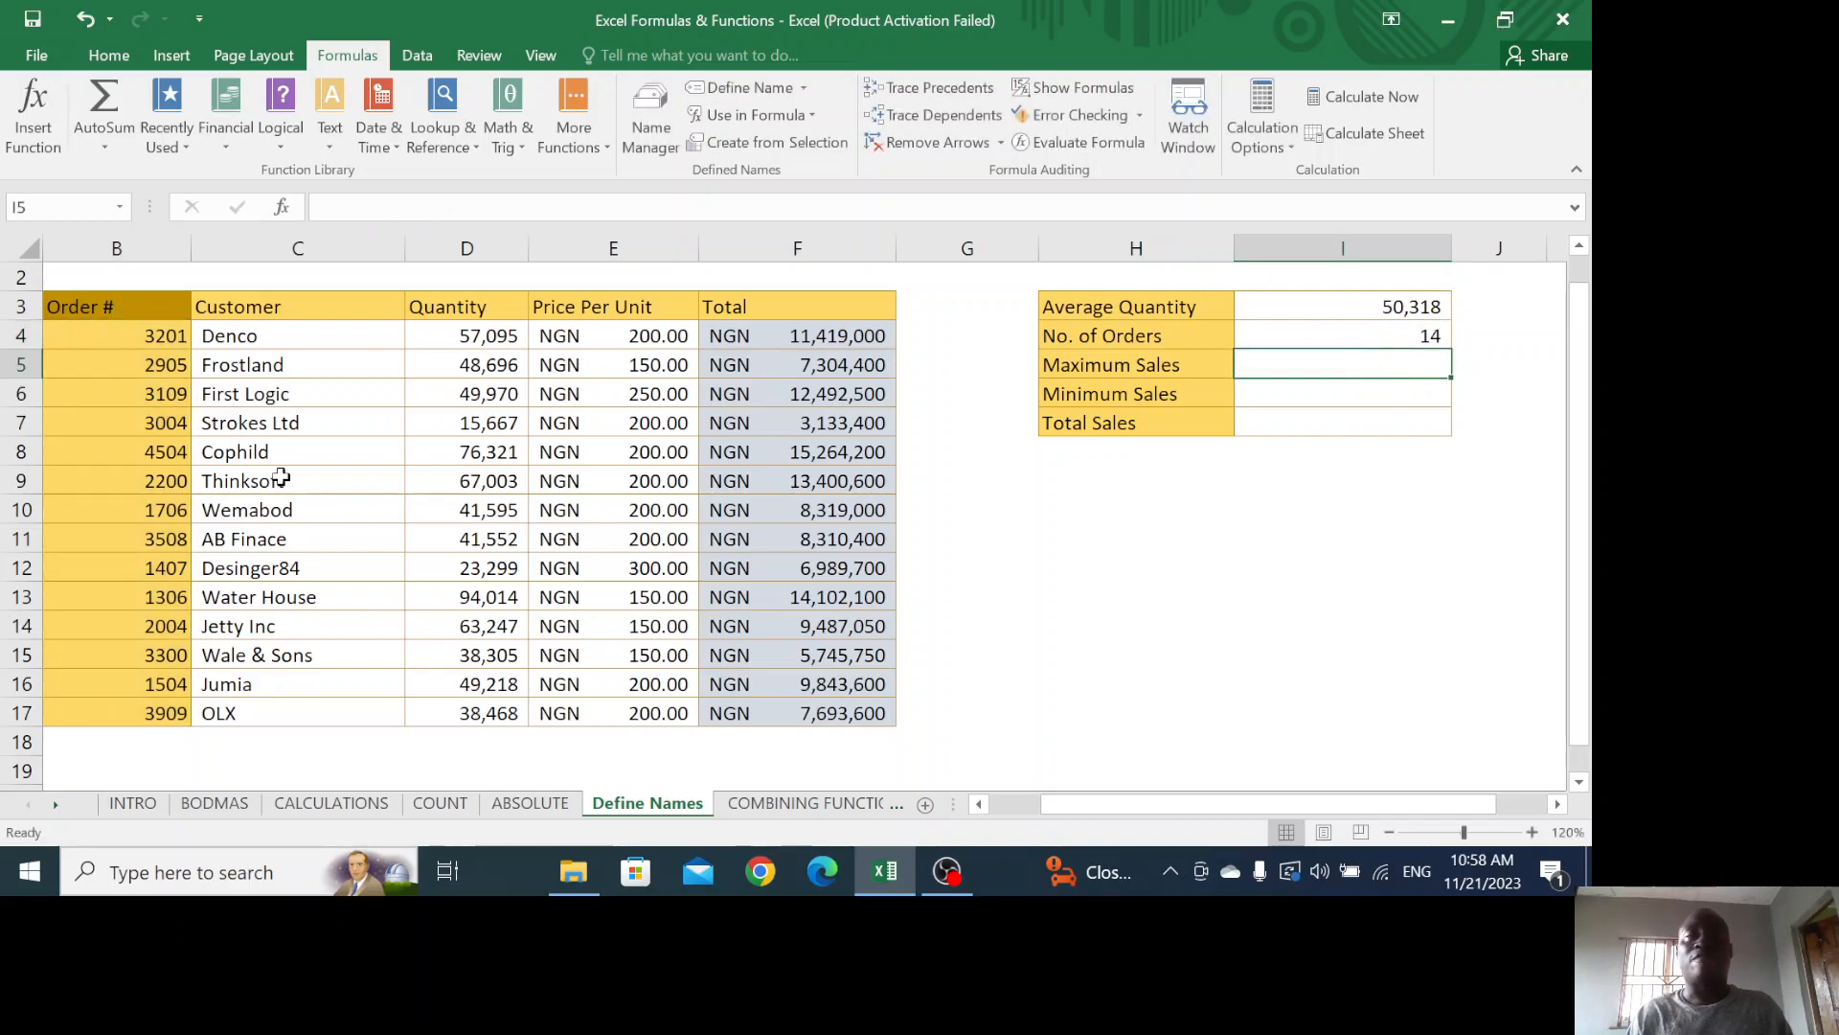
# Create a named range from the Total column F3:F17, using its top row as the name
pyautogui.click(119, 207)
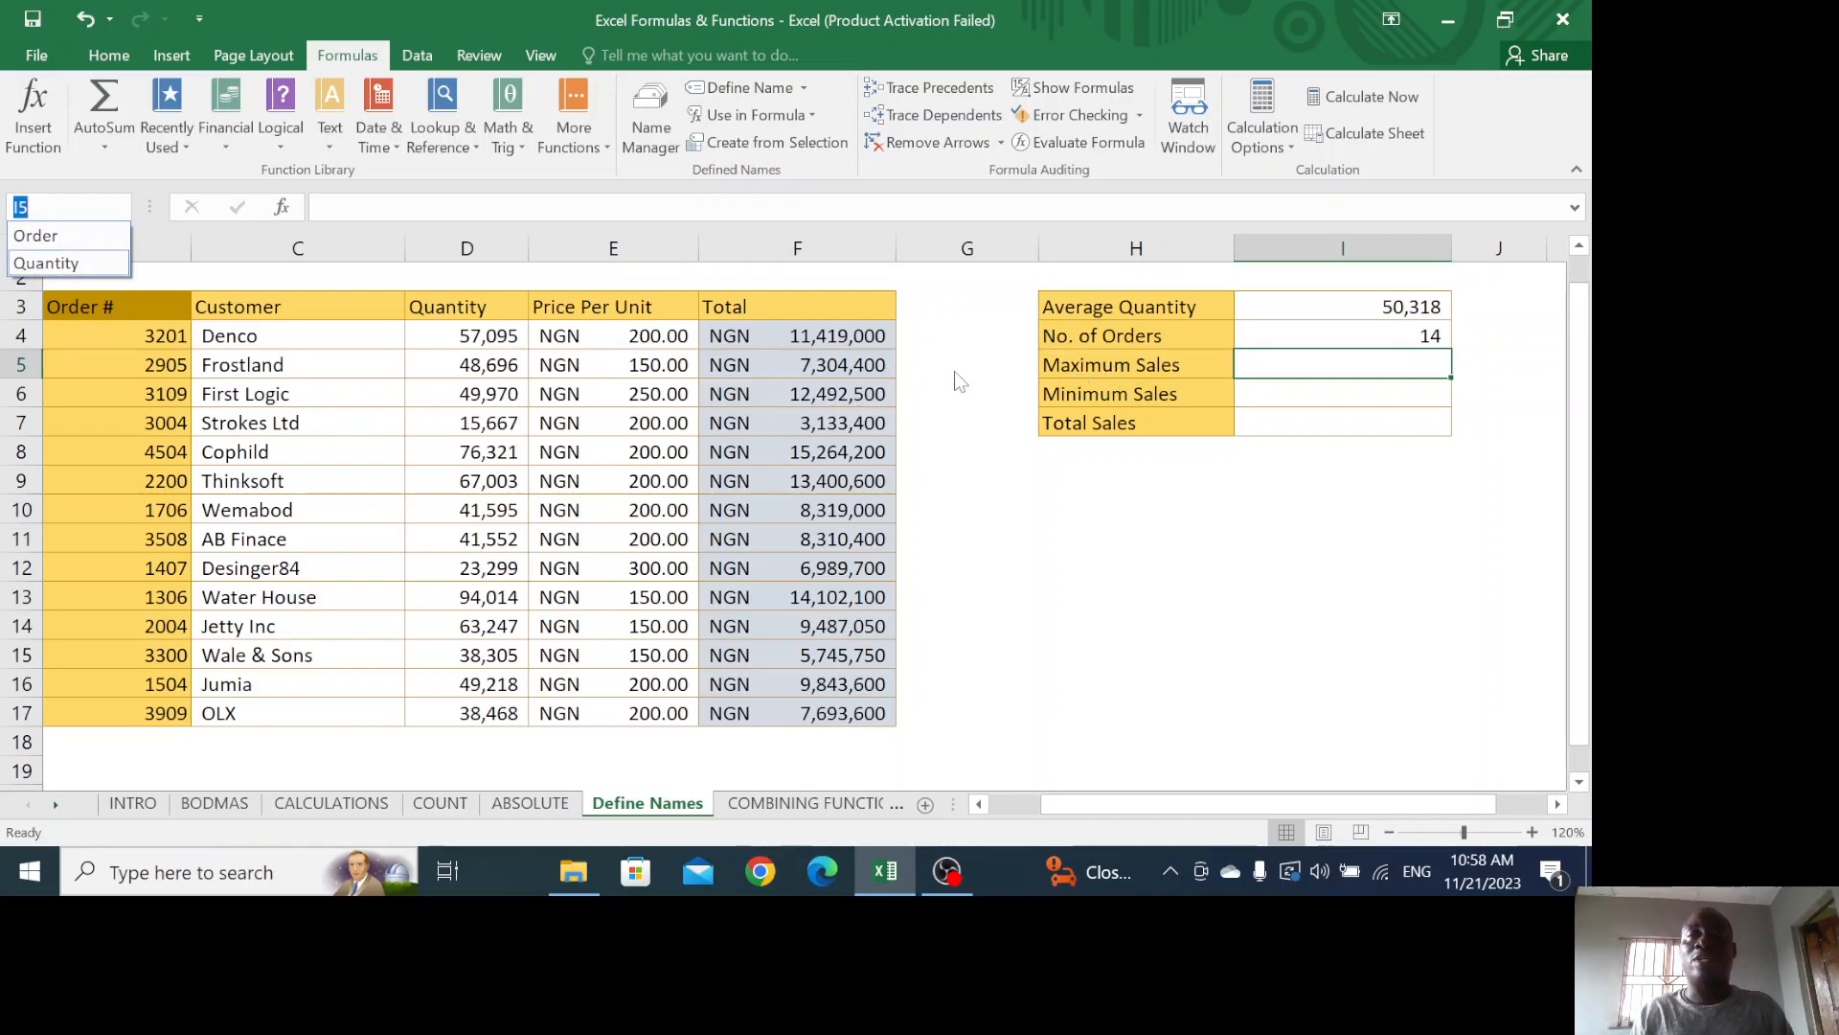
pyautogui.click(733, 296)
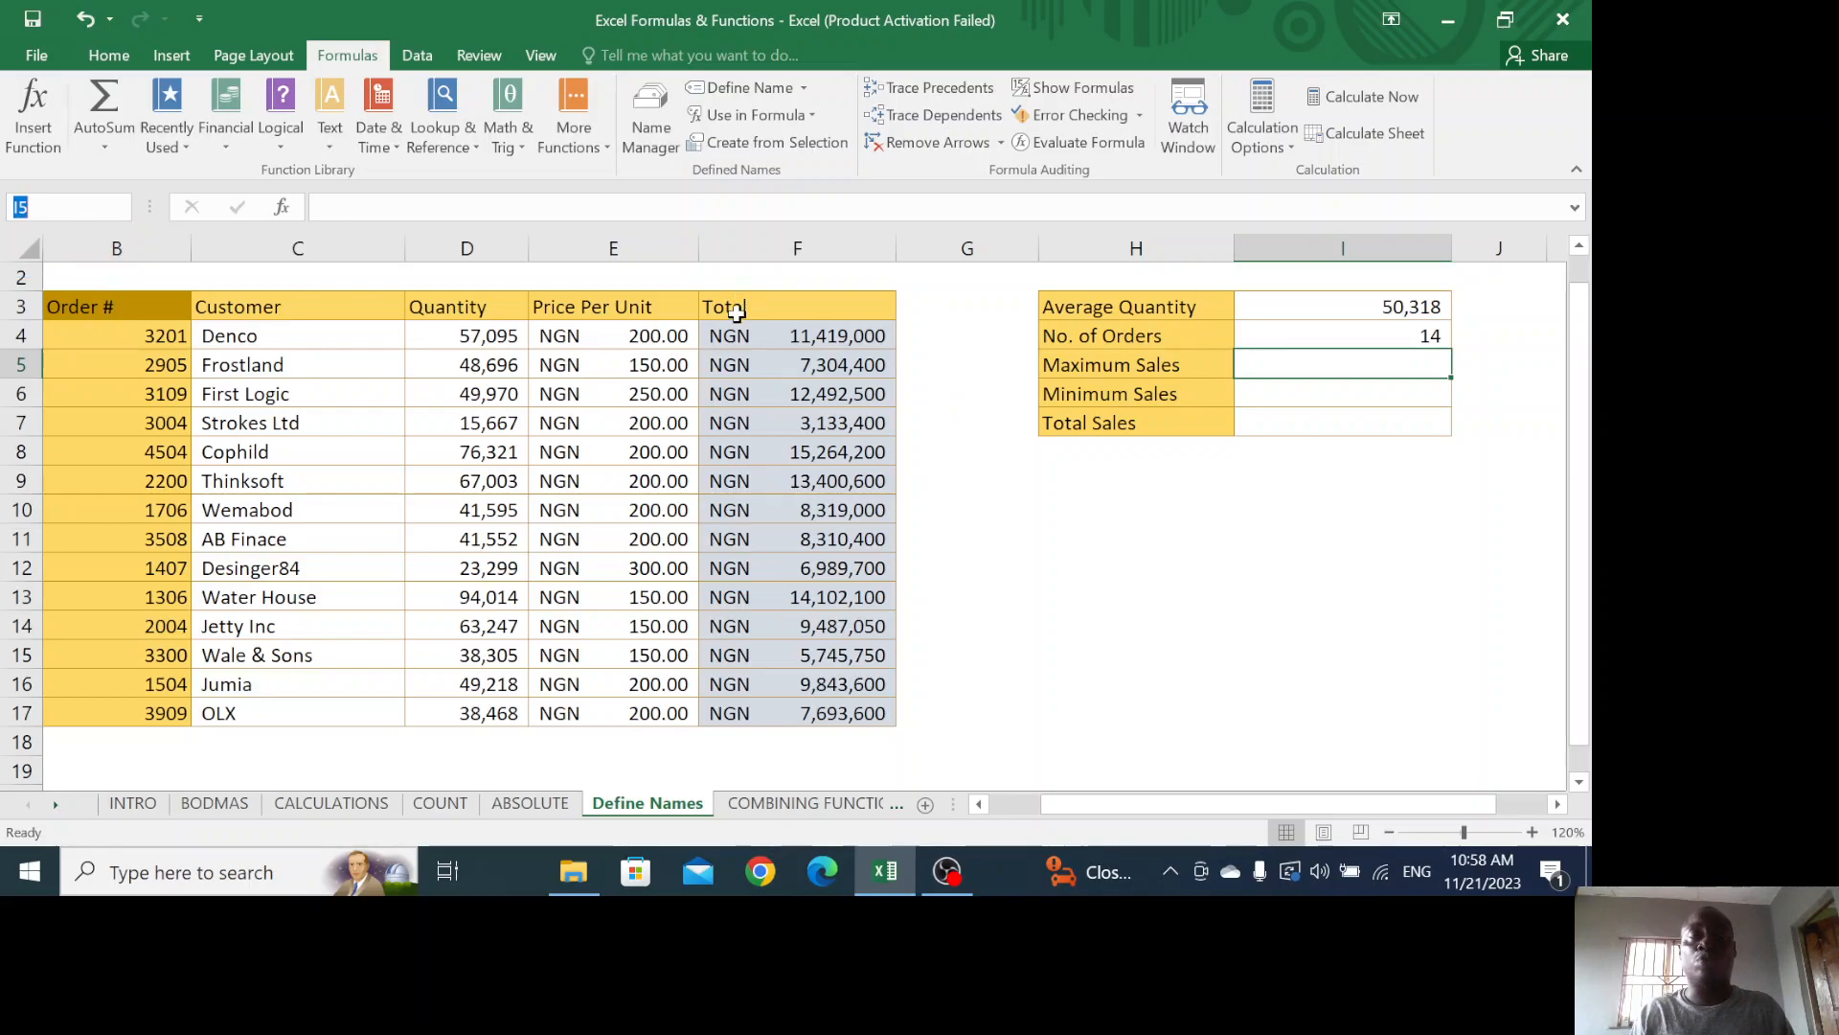
pyautogui.click(816, 386)
pyautogui.moveTo(743, 305); pyautogui.dragTo(773, 714)
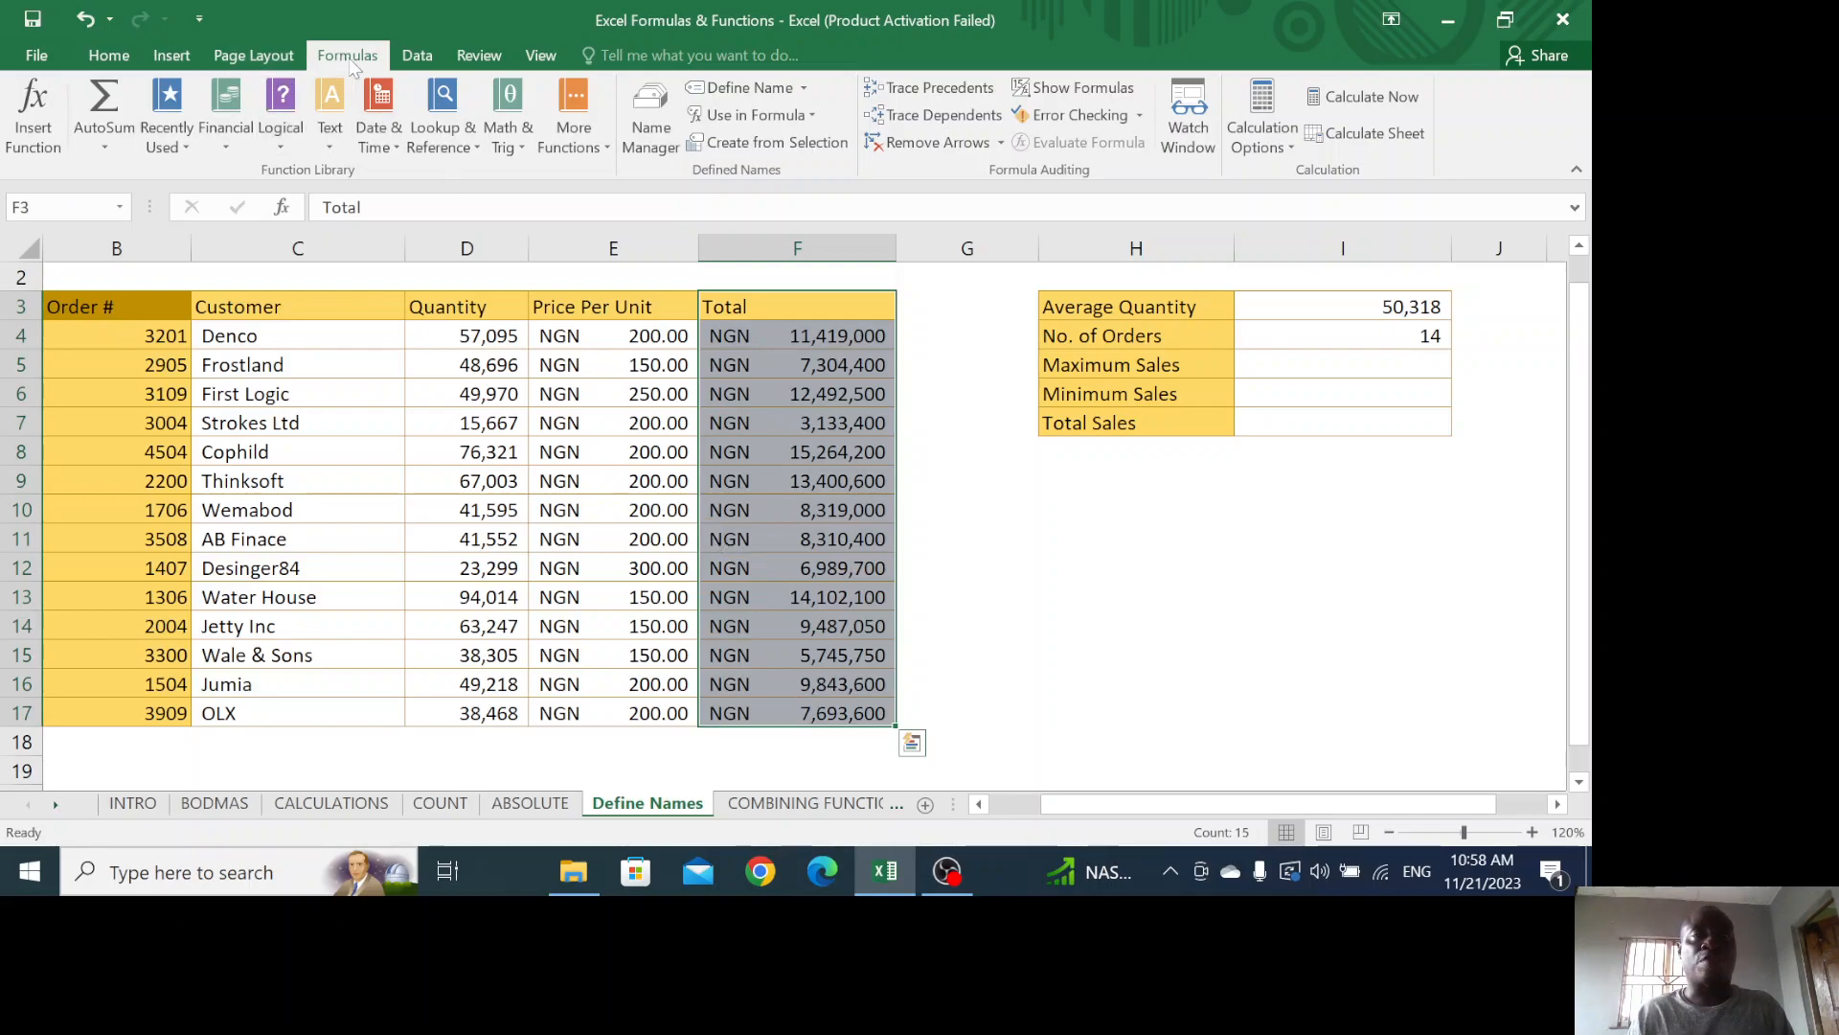
pyautogui.click(762, 148)
pyautogui.click(1177, 362)
# Enter =MAX(Total) in the Maximum Sales cell I5, using the defined name as the argument
pyautogui.click(1373, 363)
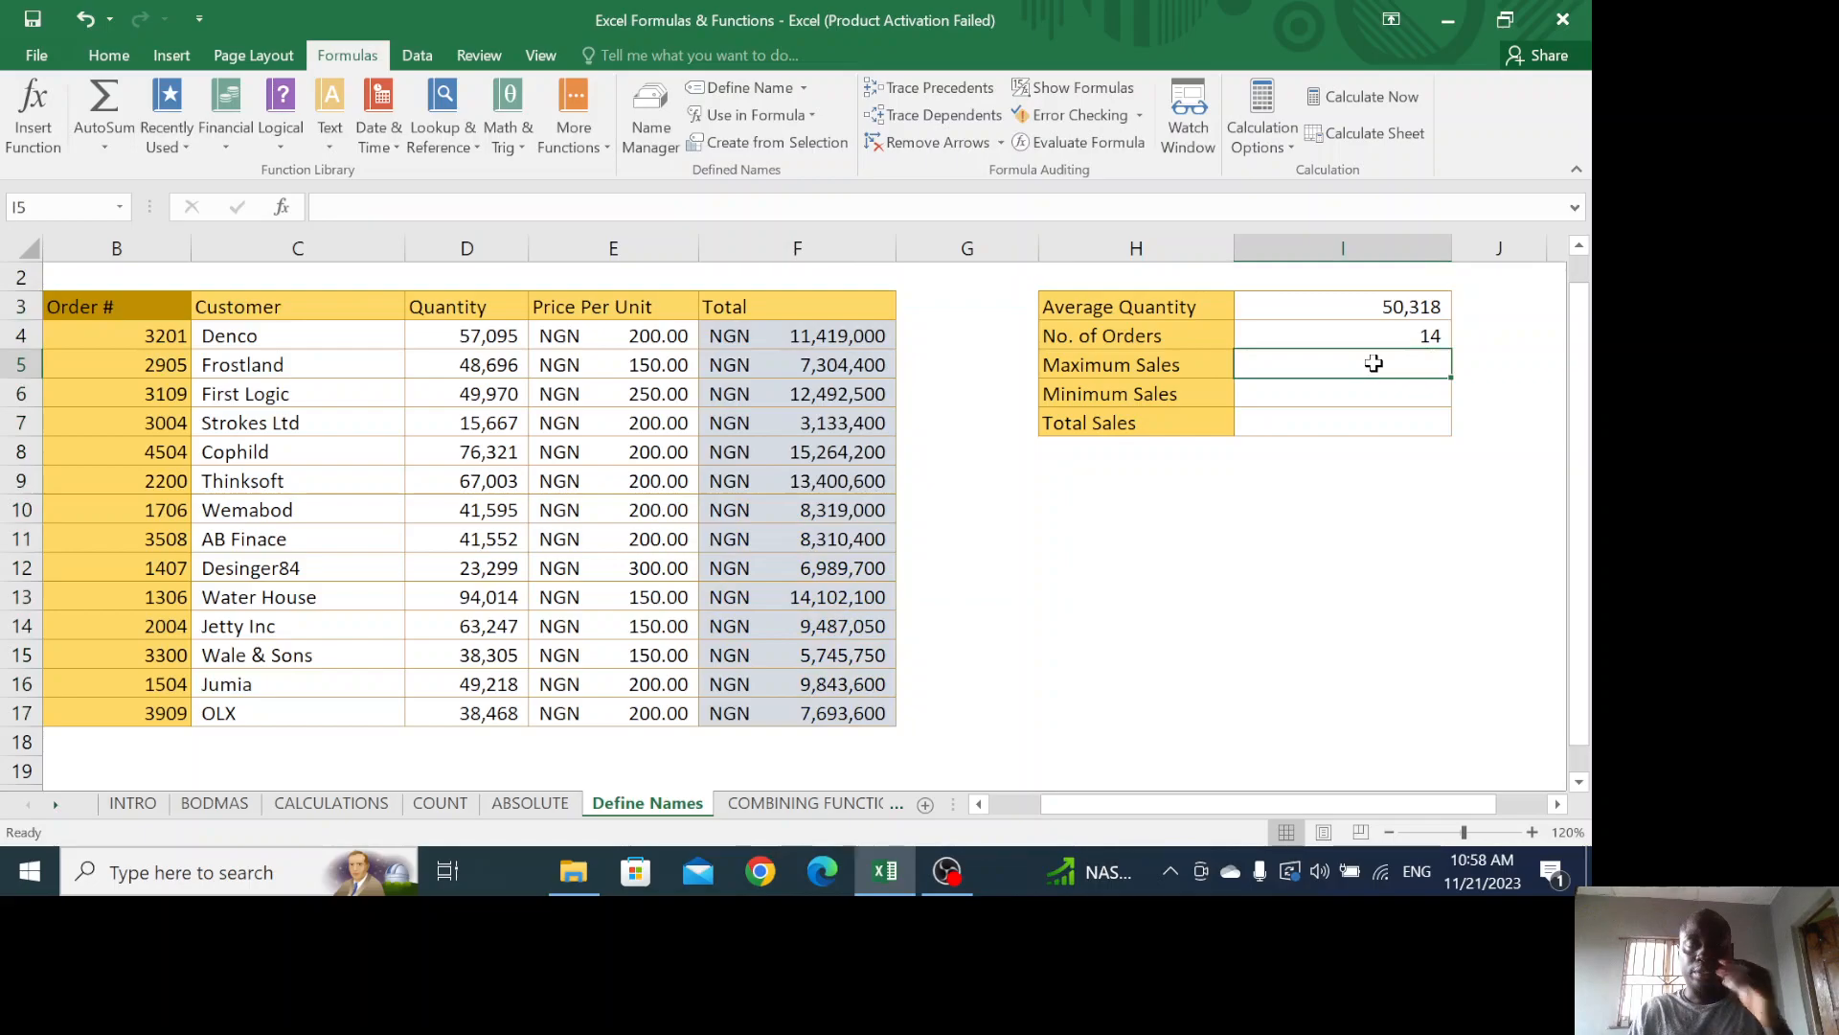
pyautogui.write('=max')
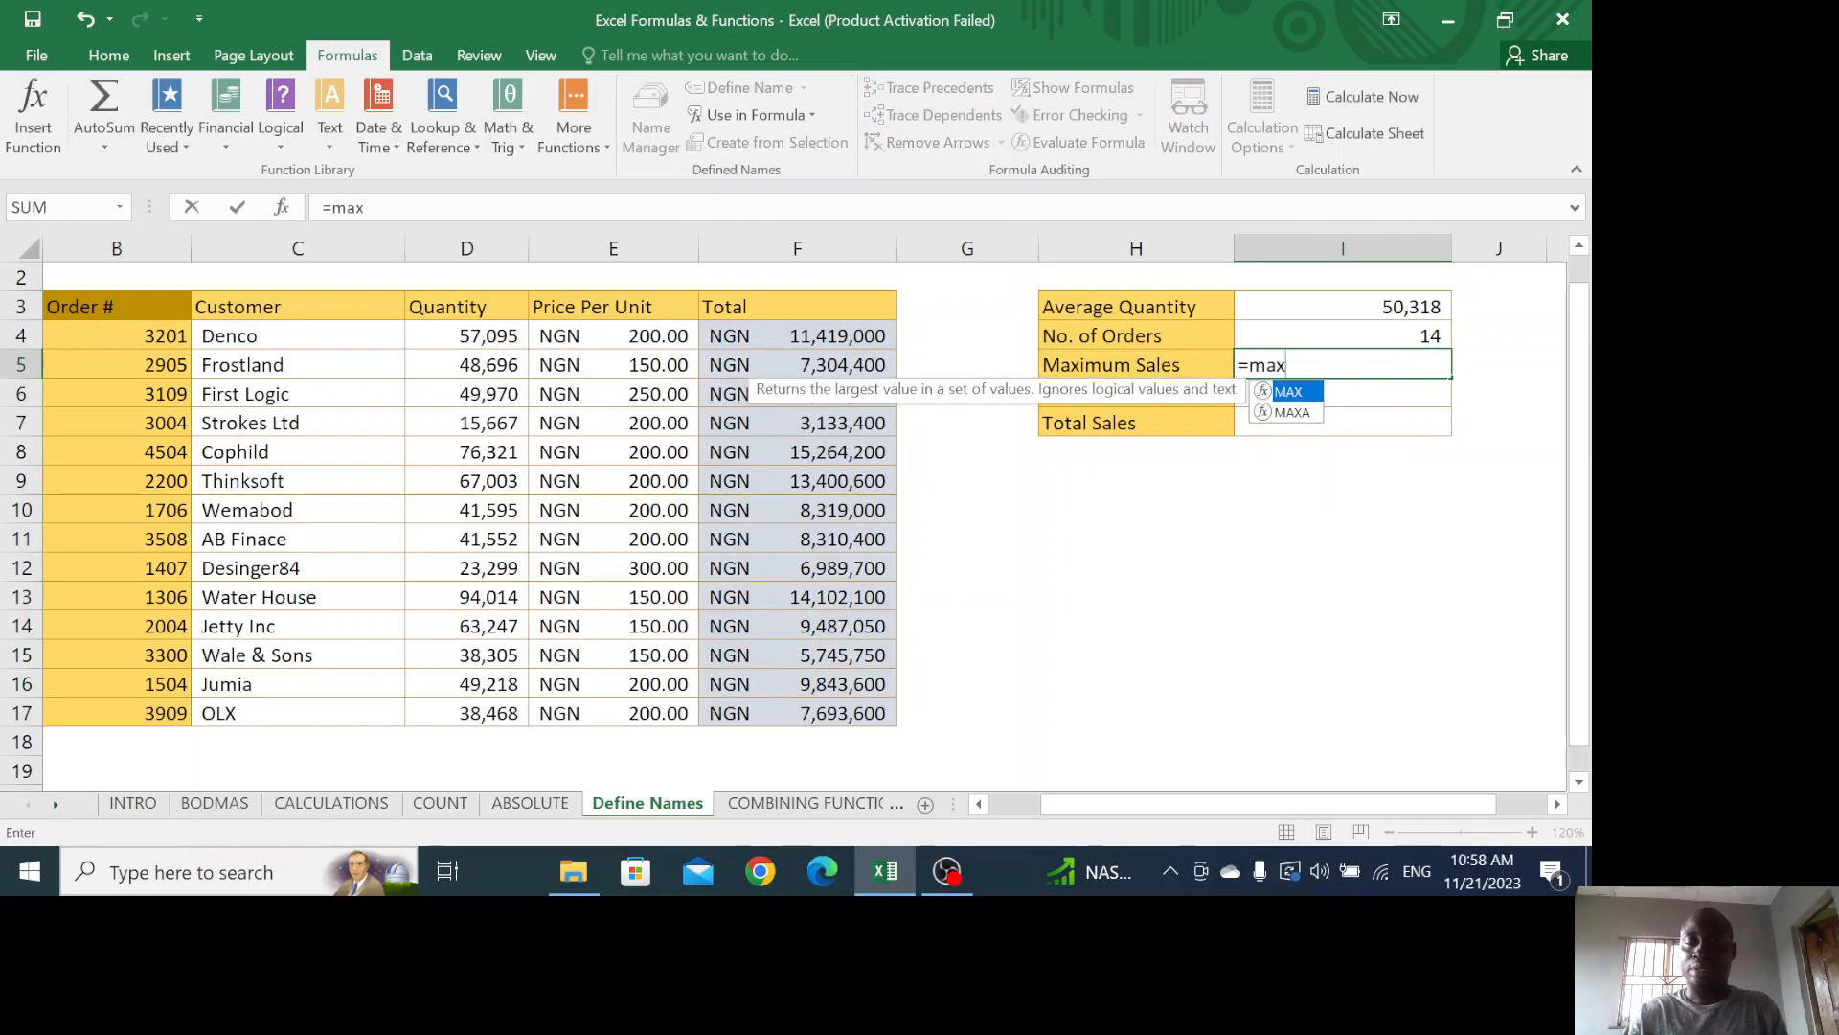
pyautogui.write('(to')
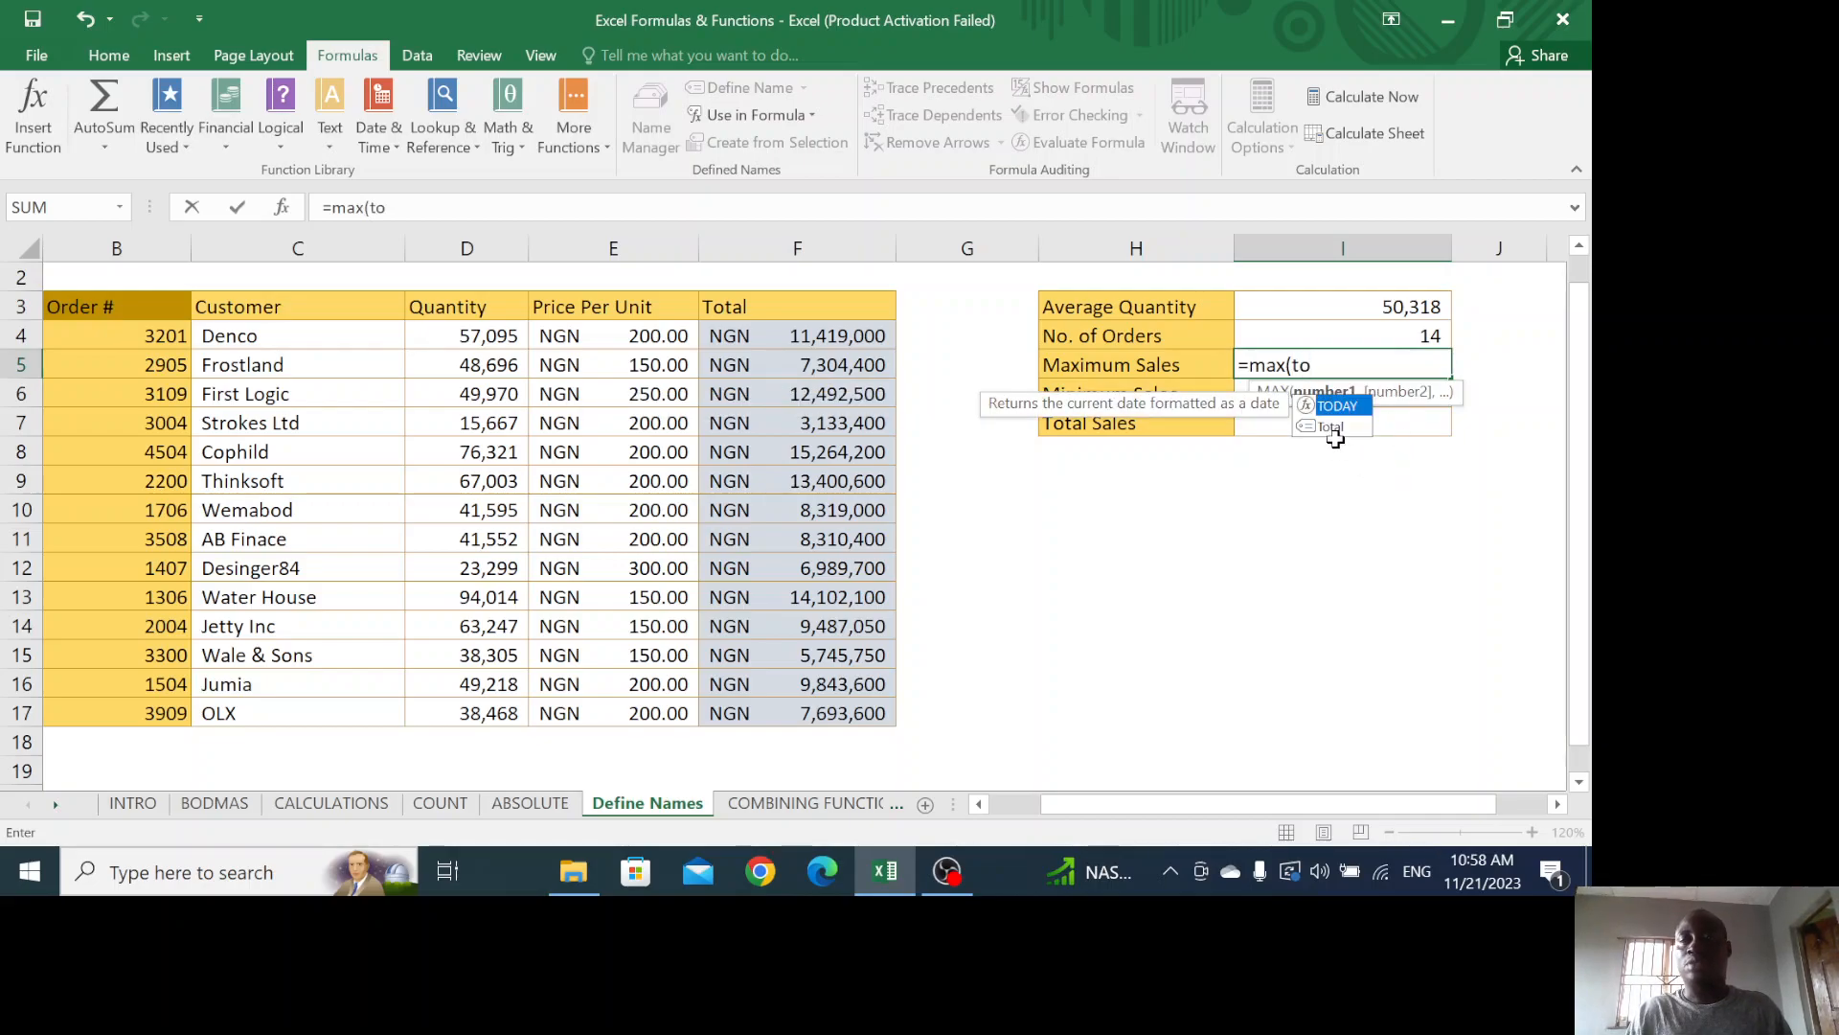
pyautogui.doubleClick(1334, 428)
pyautogui.write(')')
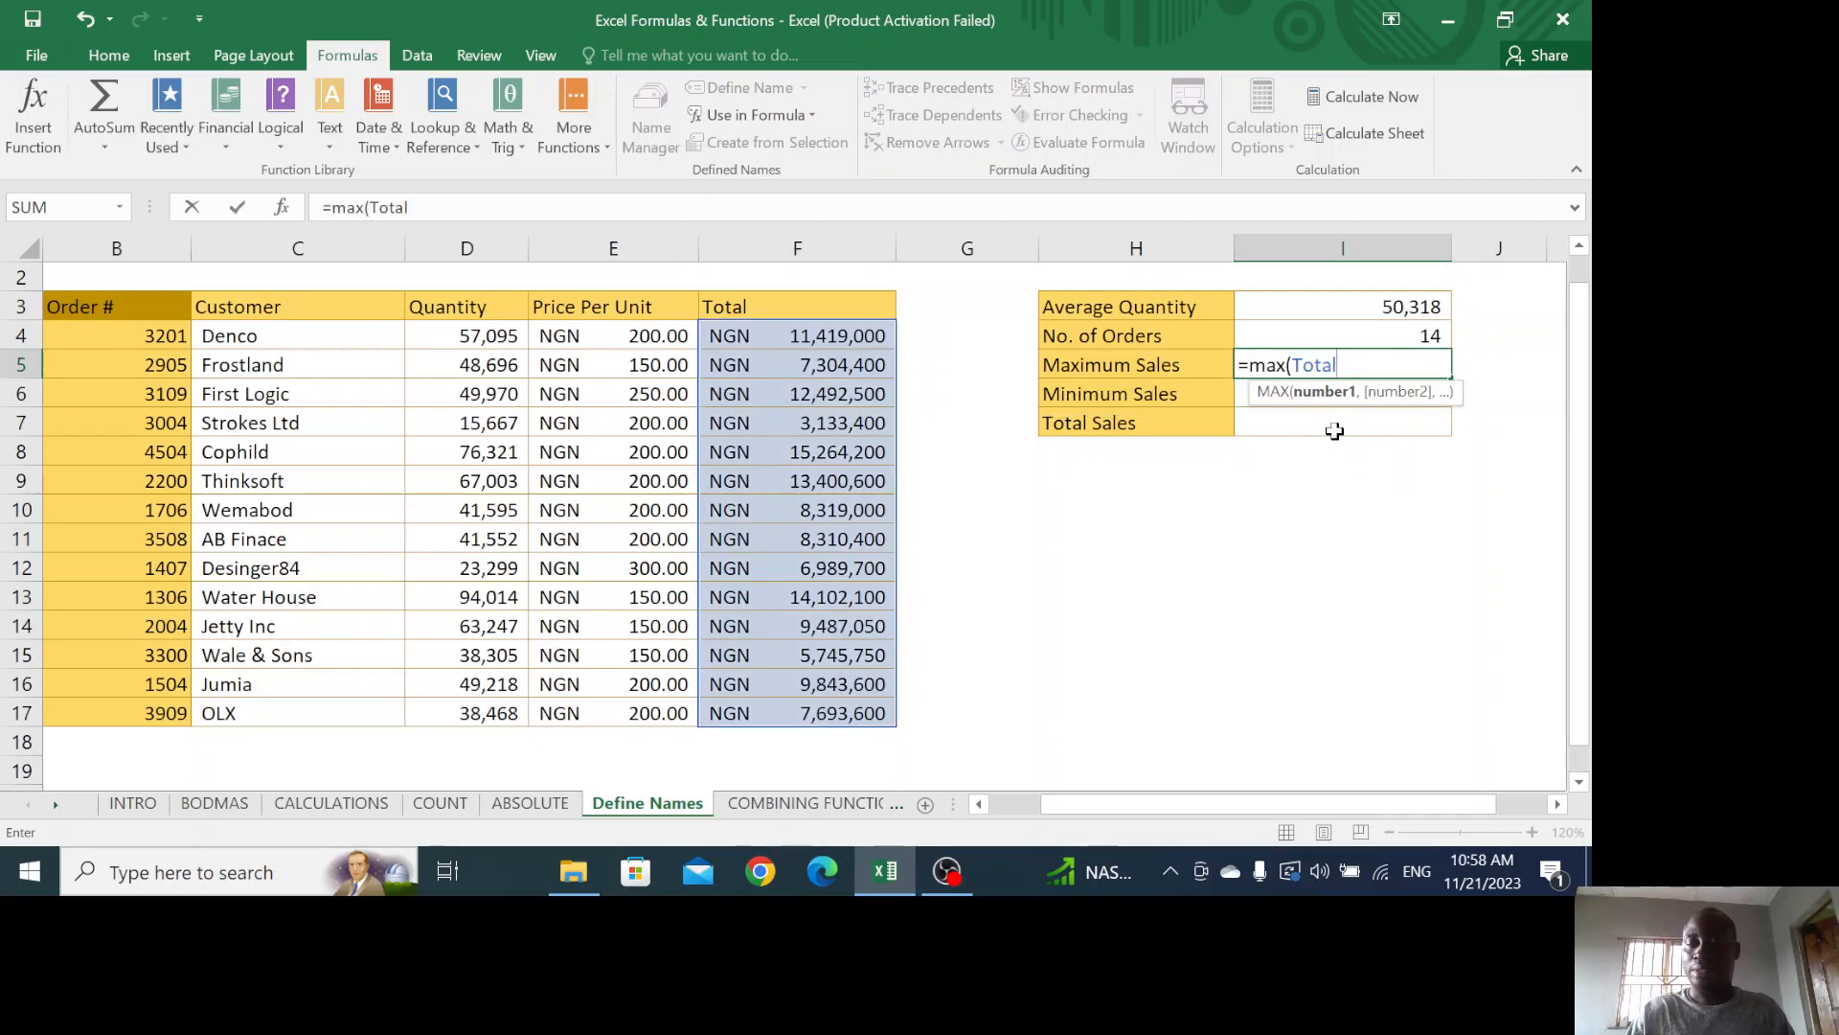
pyautogui.press('Return')
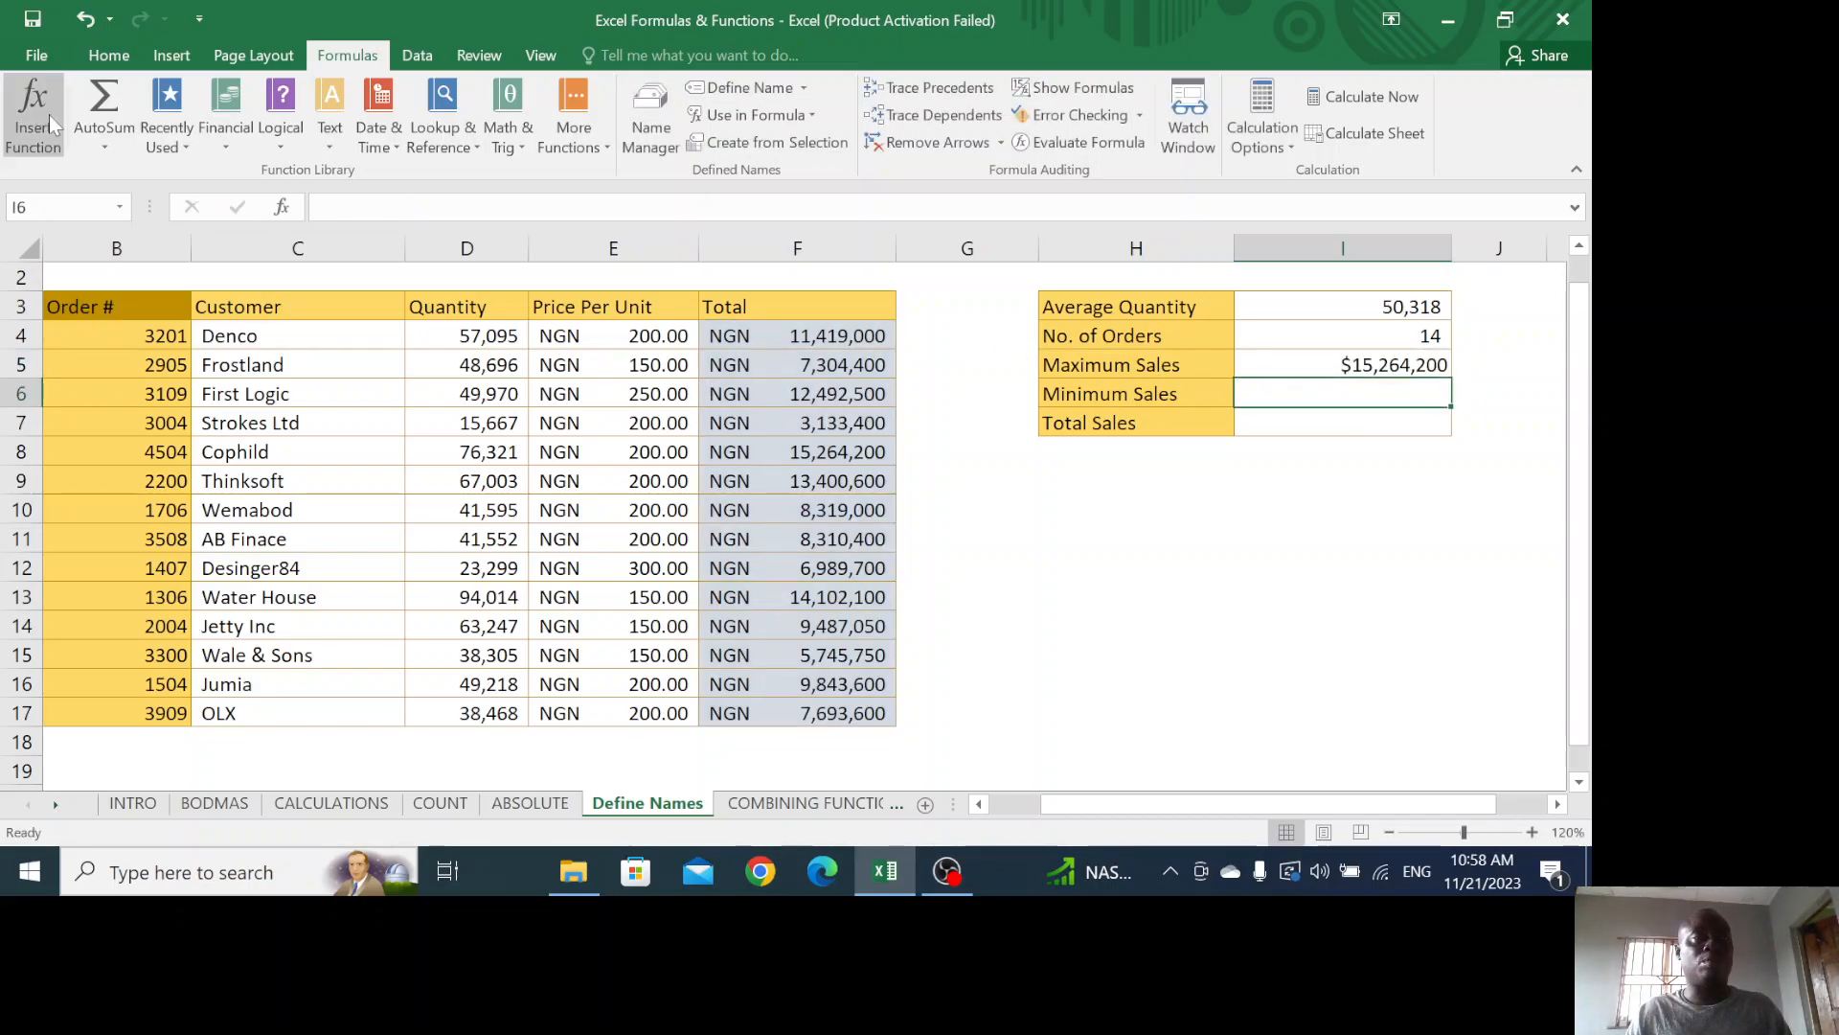
pyautogui.click(117, 209)
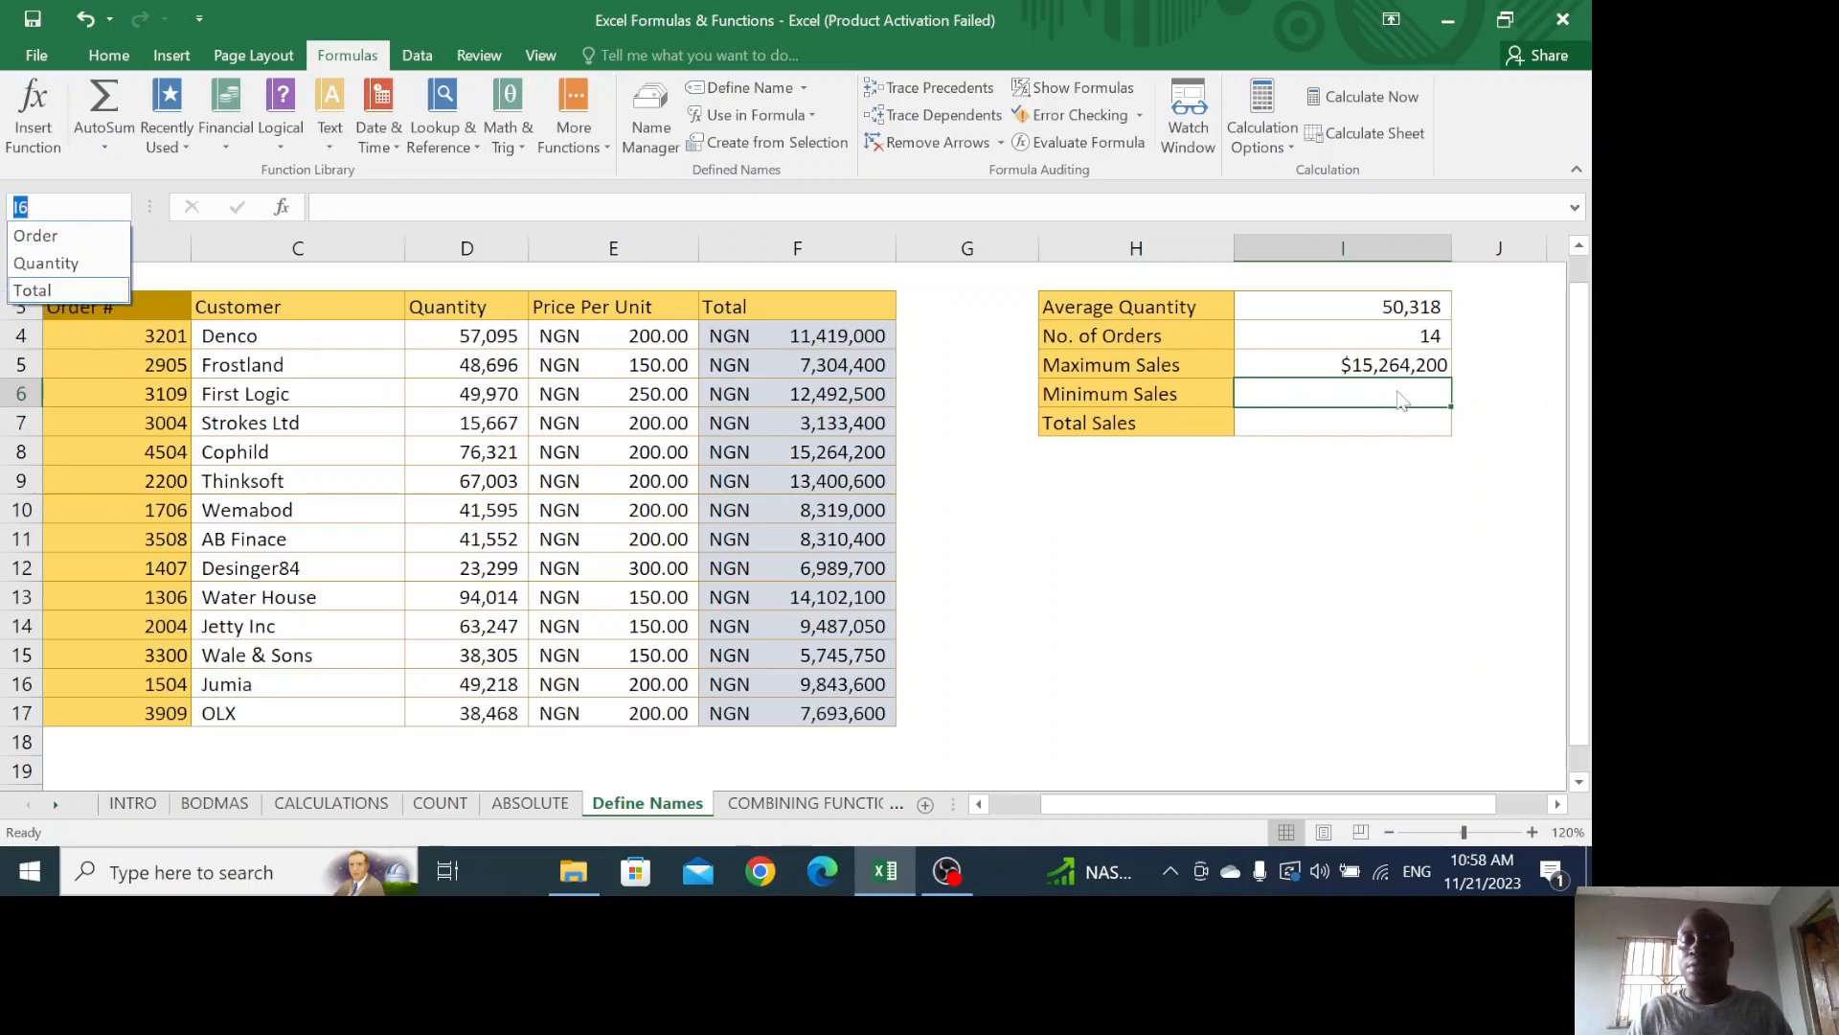
pyautogui.write('=')
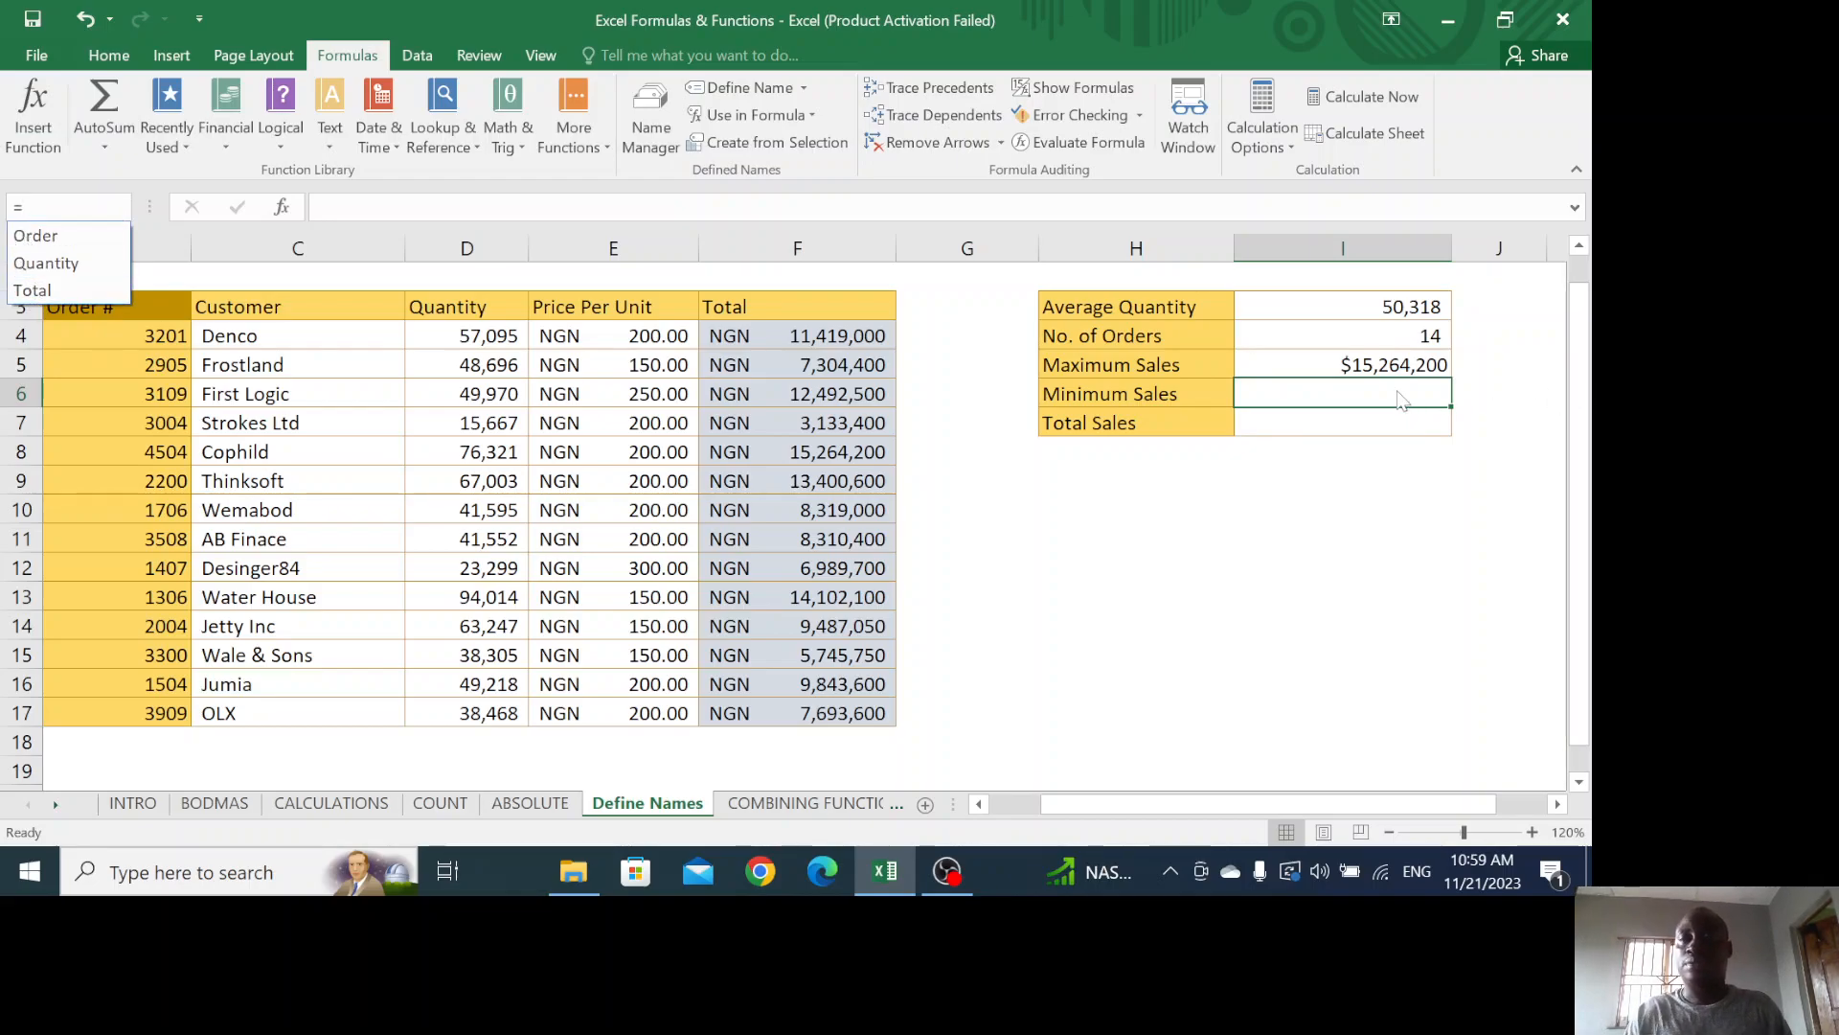
pyautogui.click(1305, 393)
pyautogui.write('==')
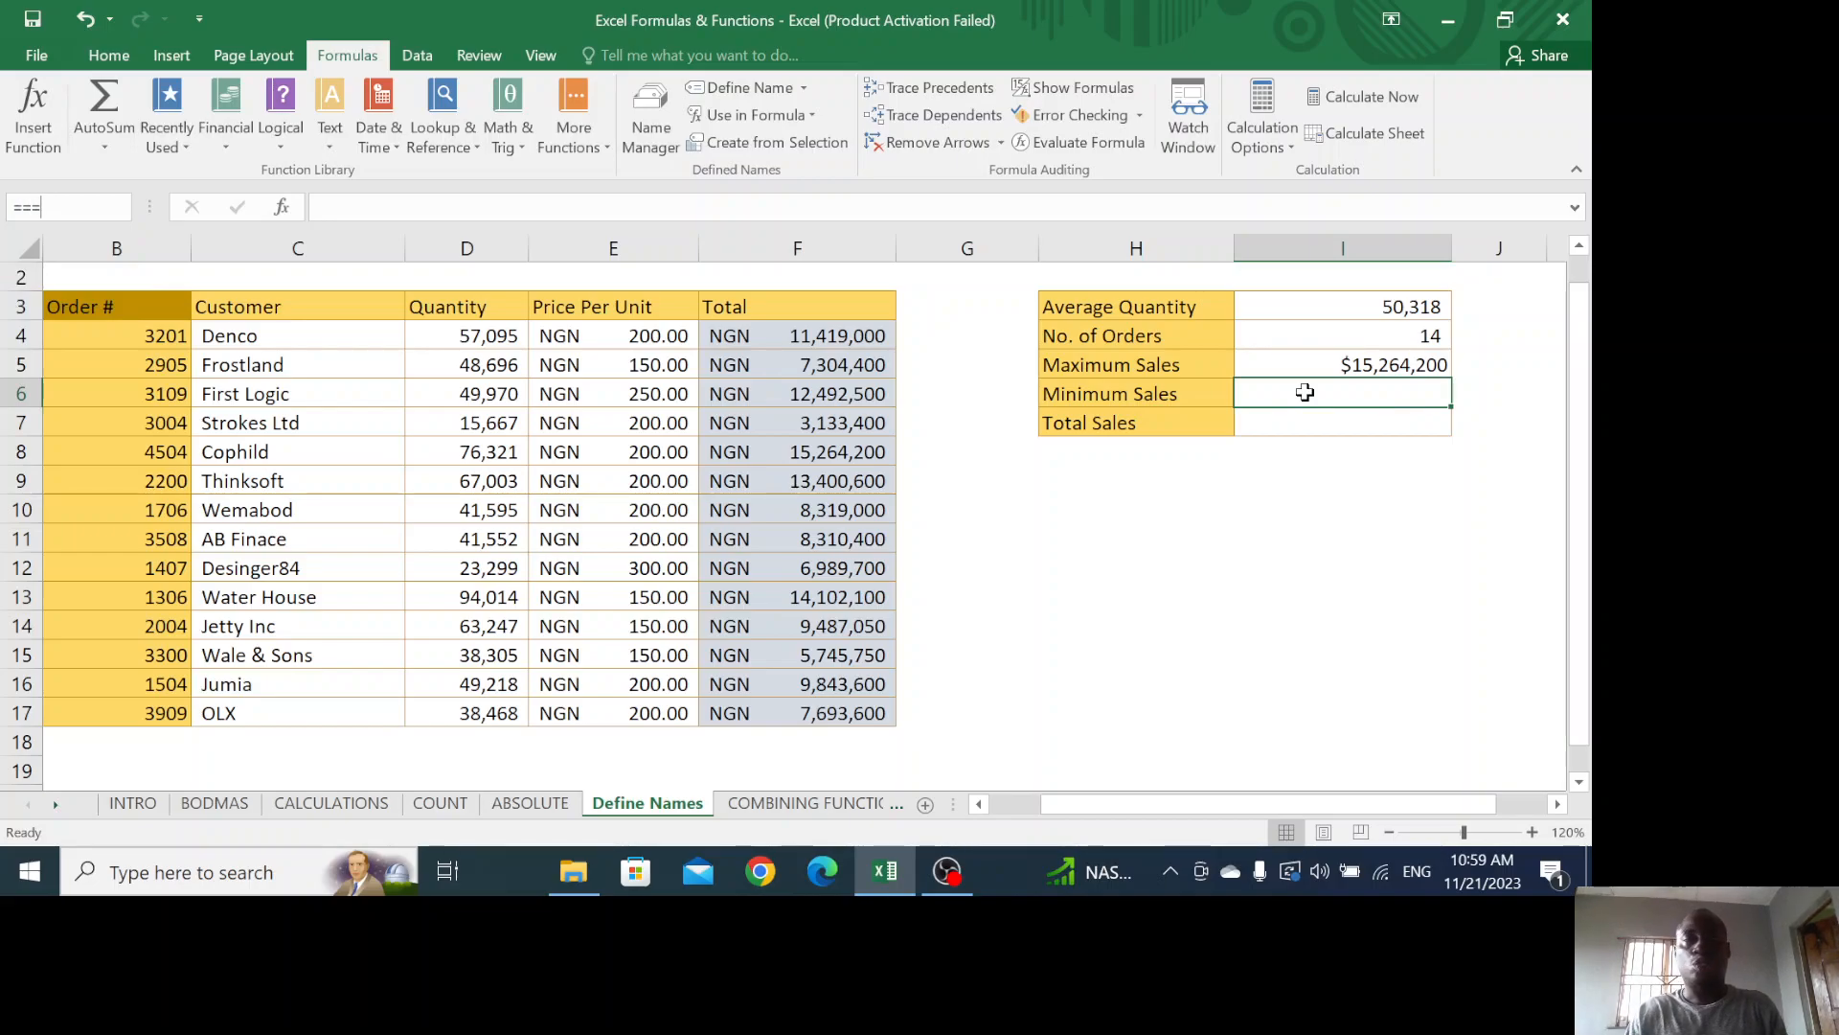
pyautogui.click(1335, 423)
# Enter =MIN(Total) in the Minimum Sales cell I6, using the defined name as the argument
pyautogui.click(1330, 391)
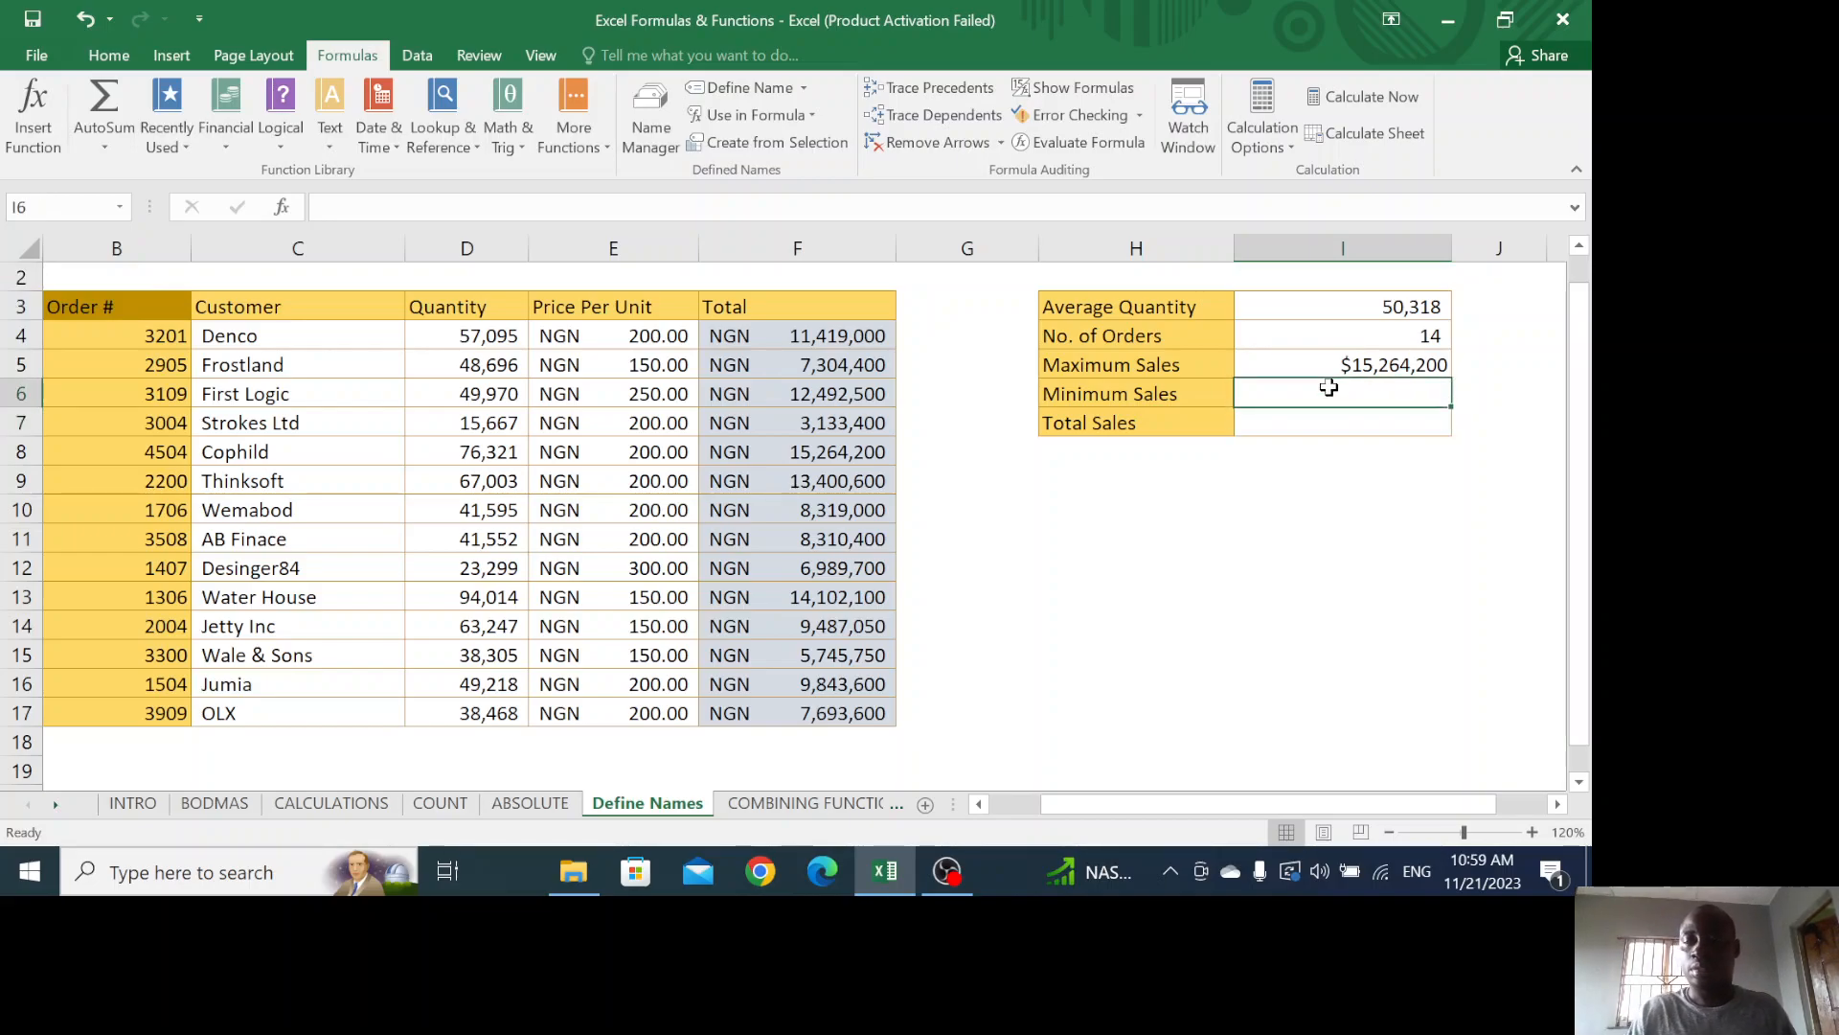
pyautogui.write('=')
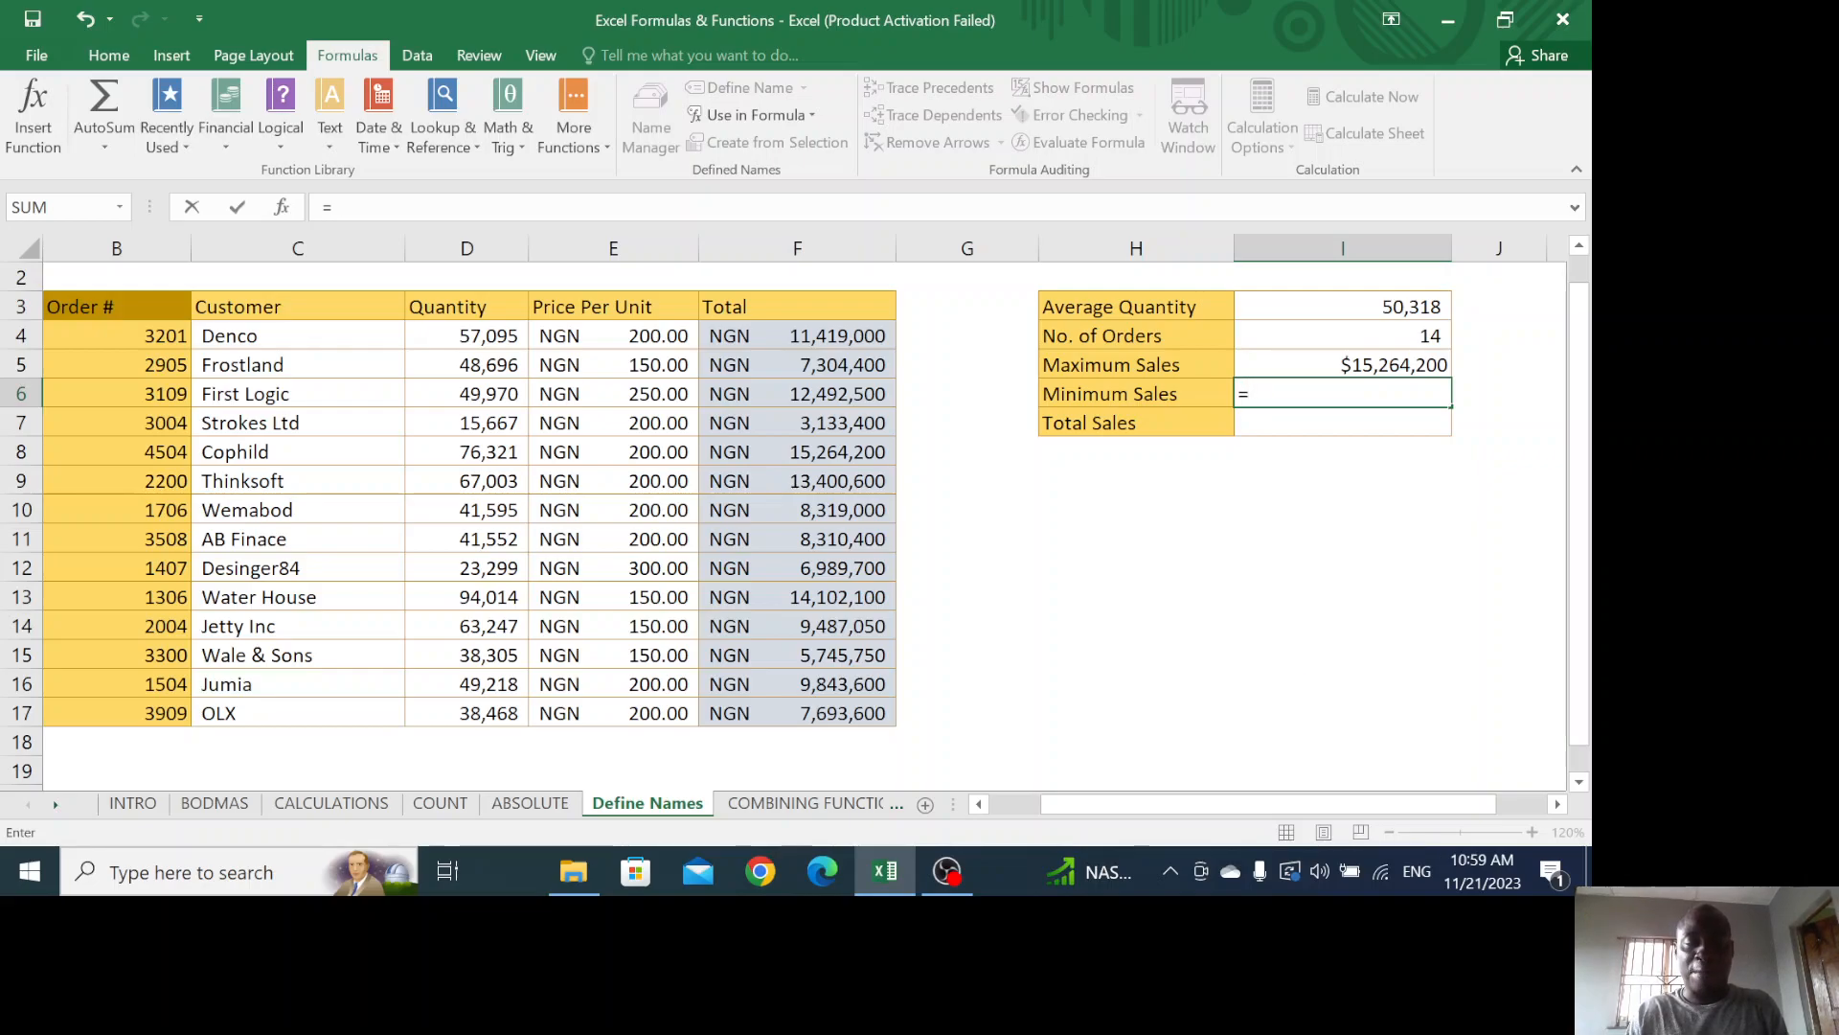
pyautogui.write('min(tot')
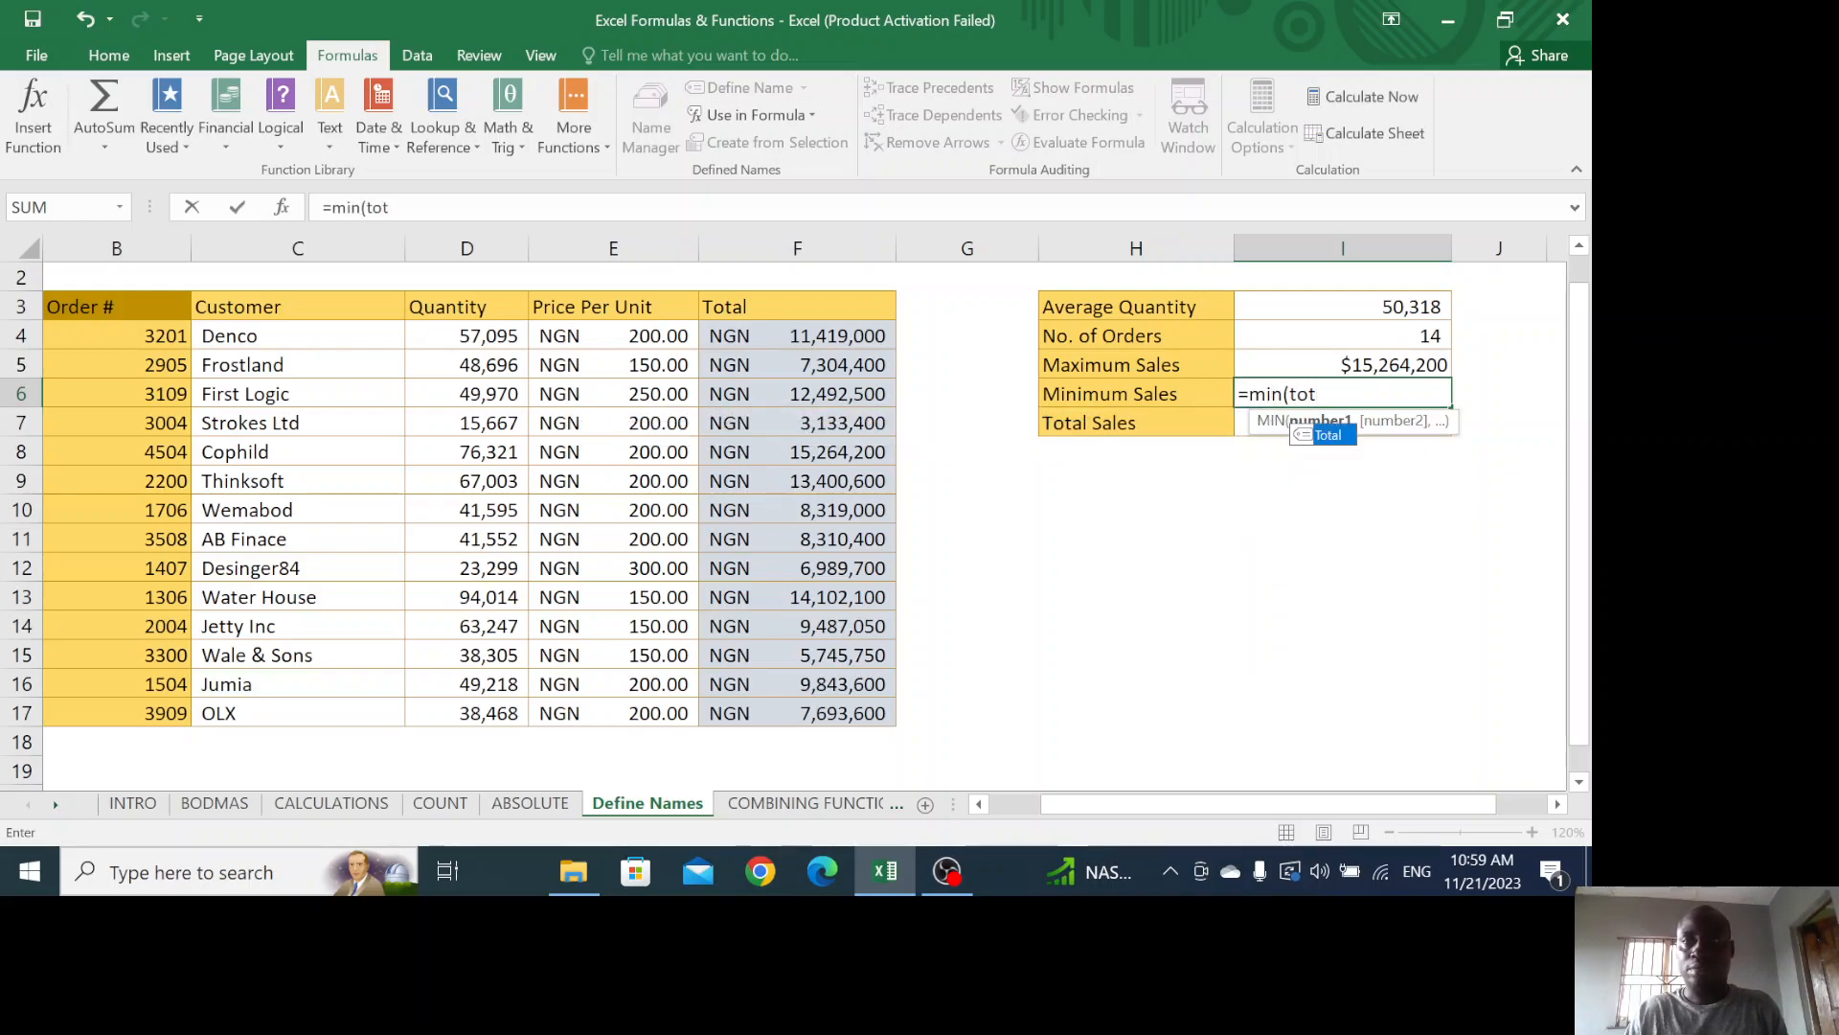
pyautogui.write('al)')
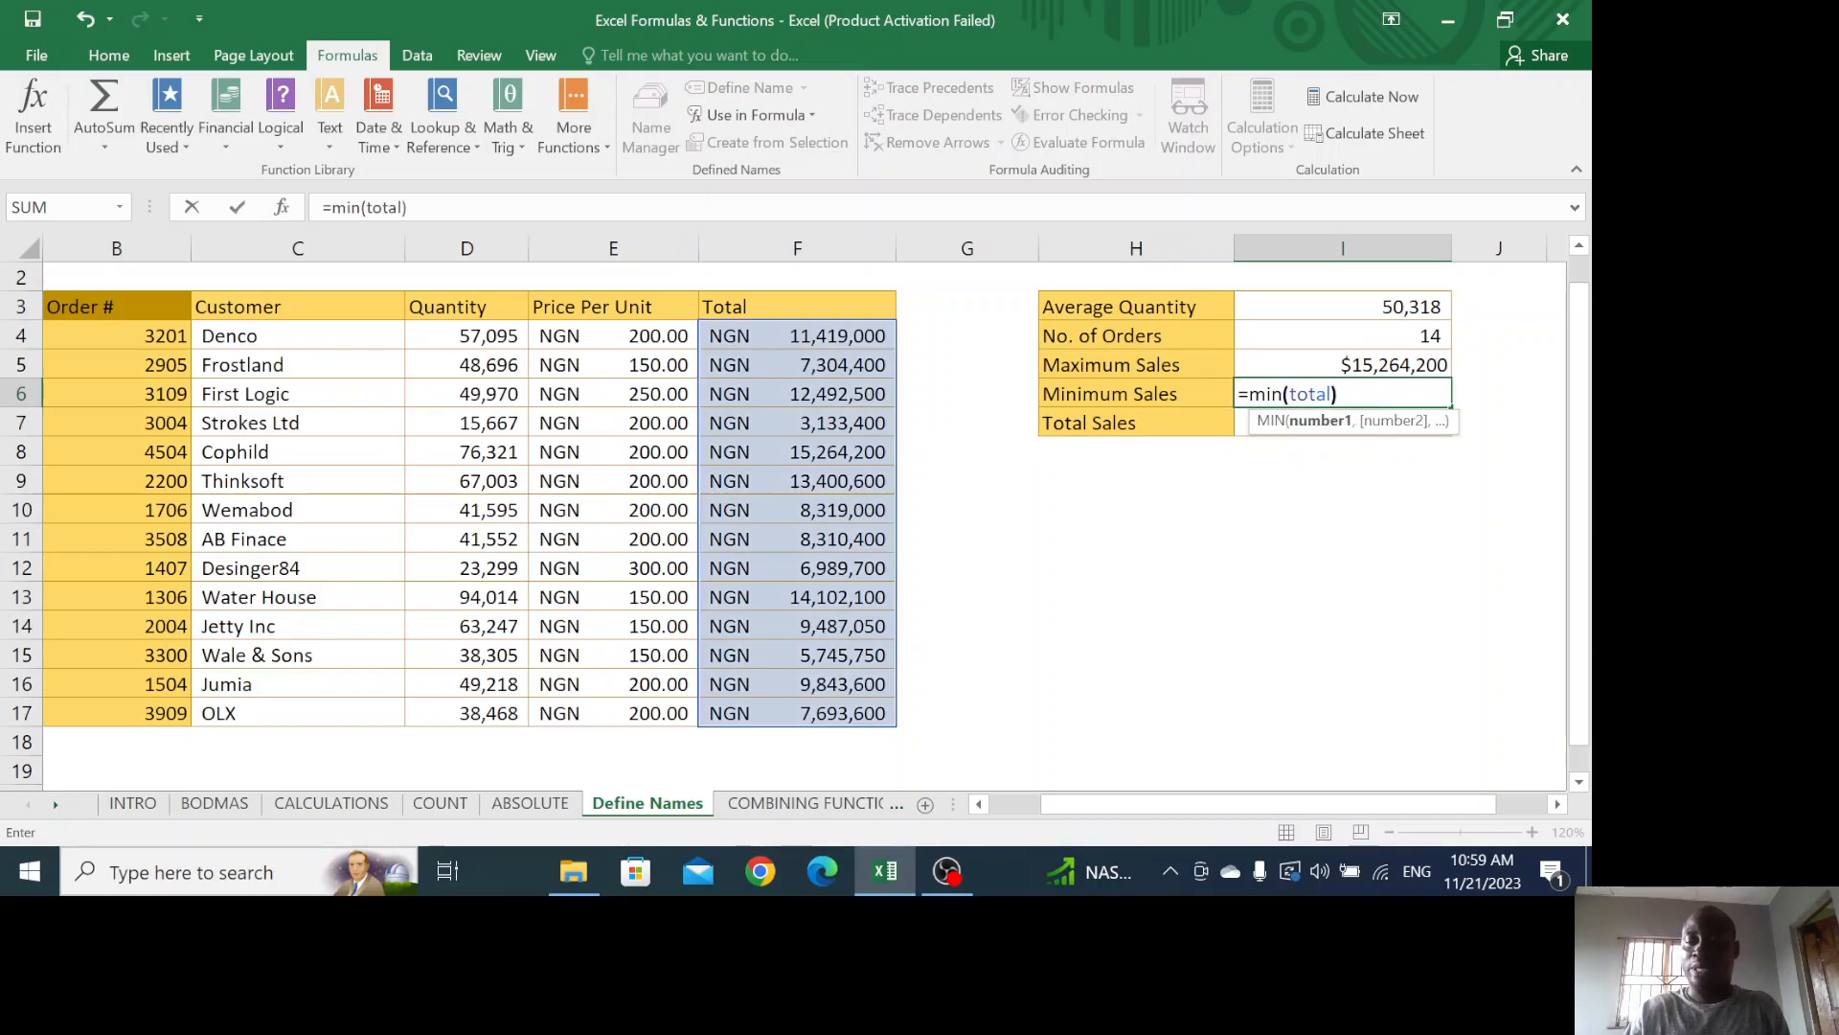
pyautogui.press('Return')
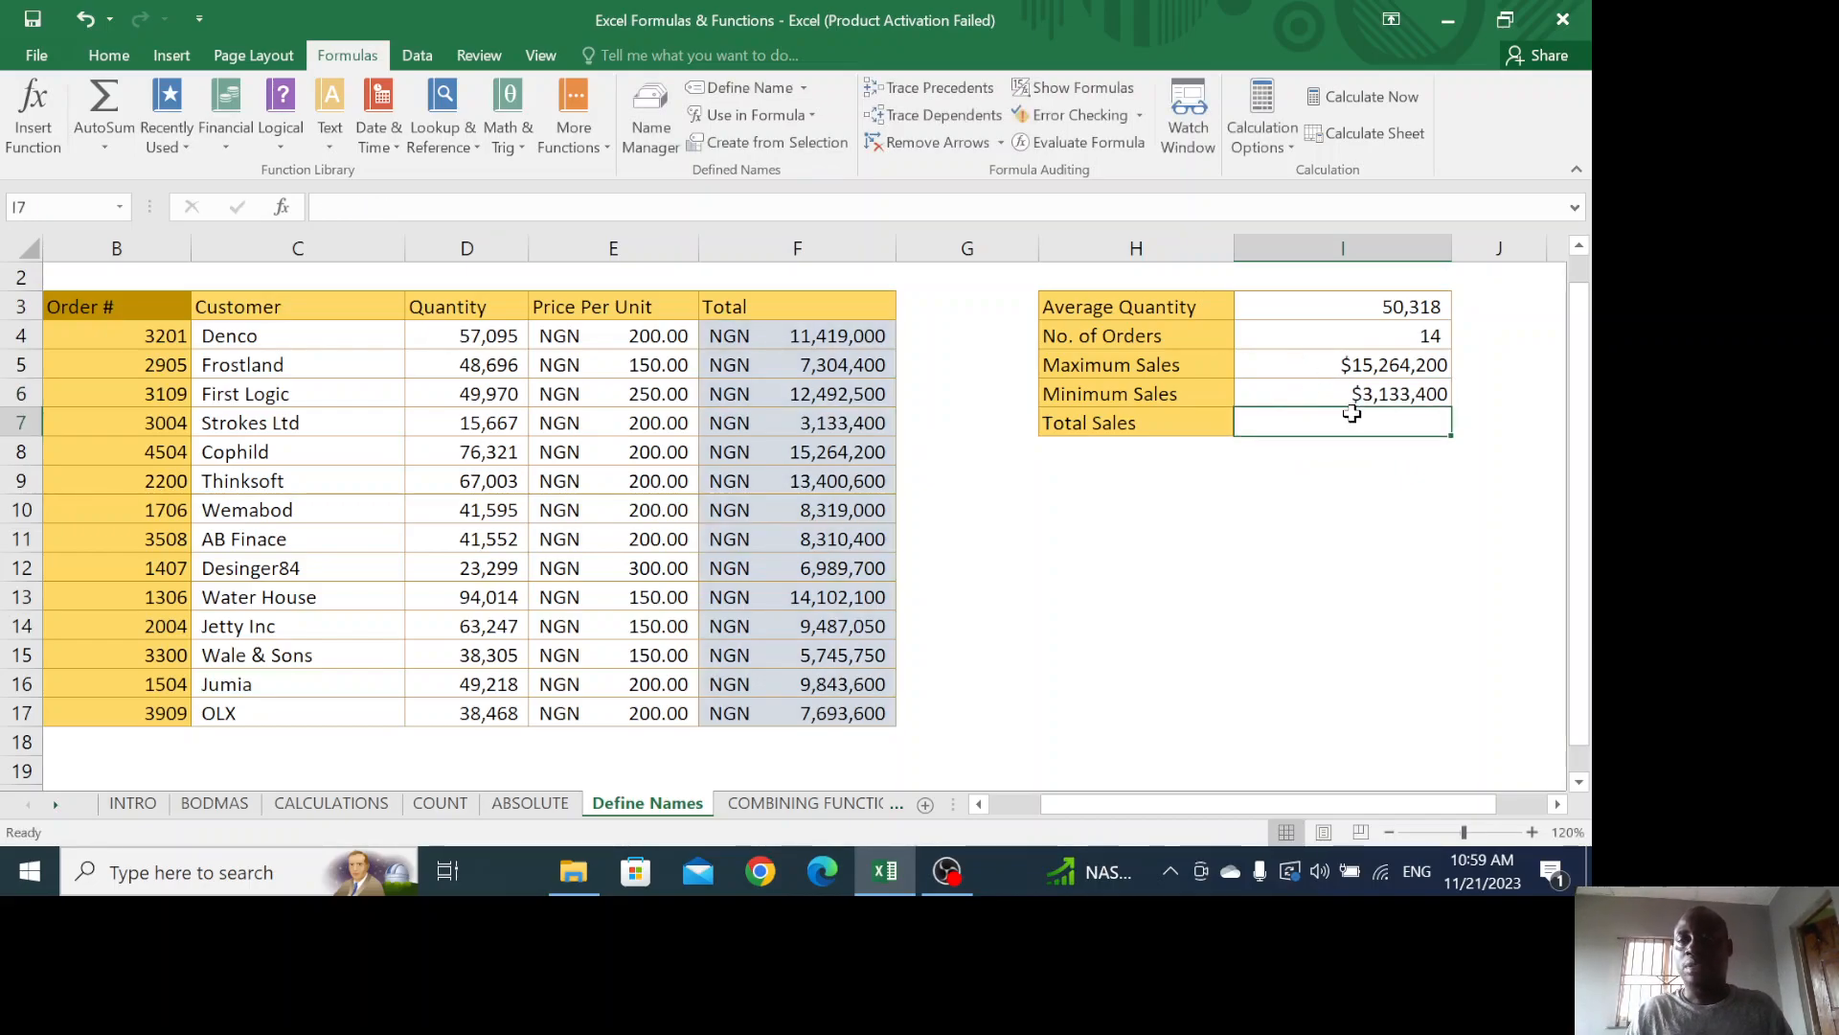
# Enter =SUM(Total) in the Total Sales cell I7, using the defined name as the argument
pyautogui.write('=')
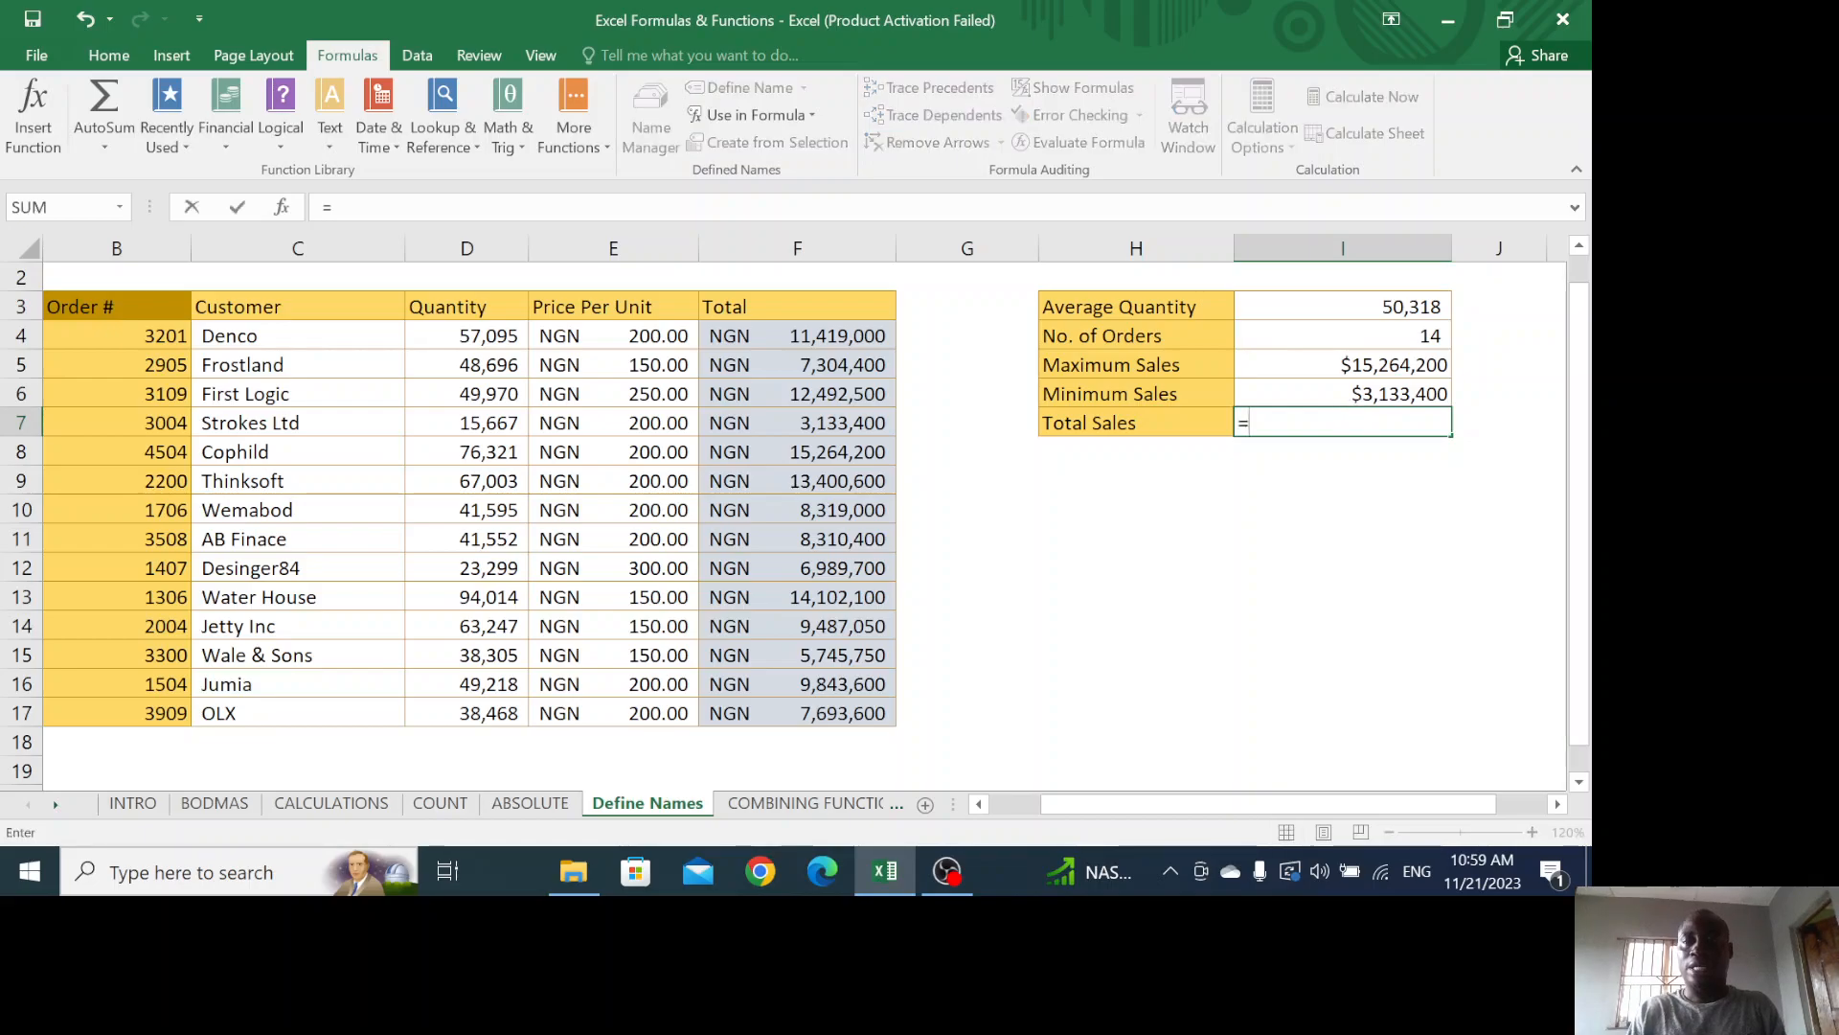
pyautogui.write('sum')
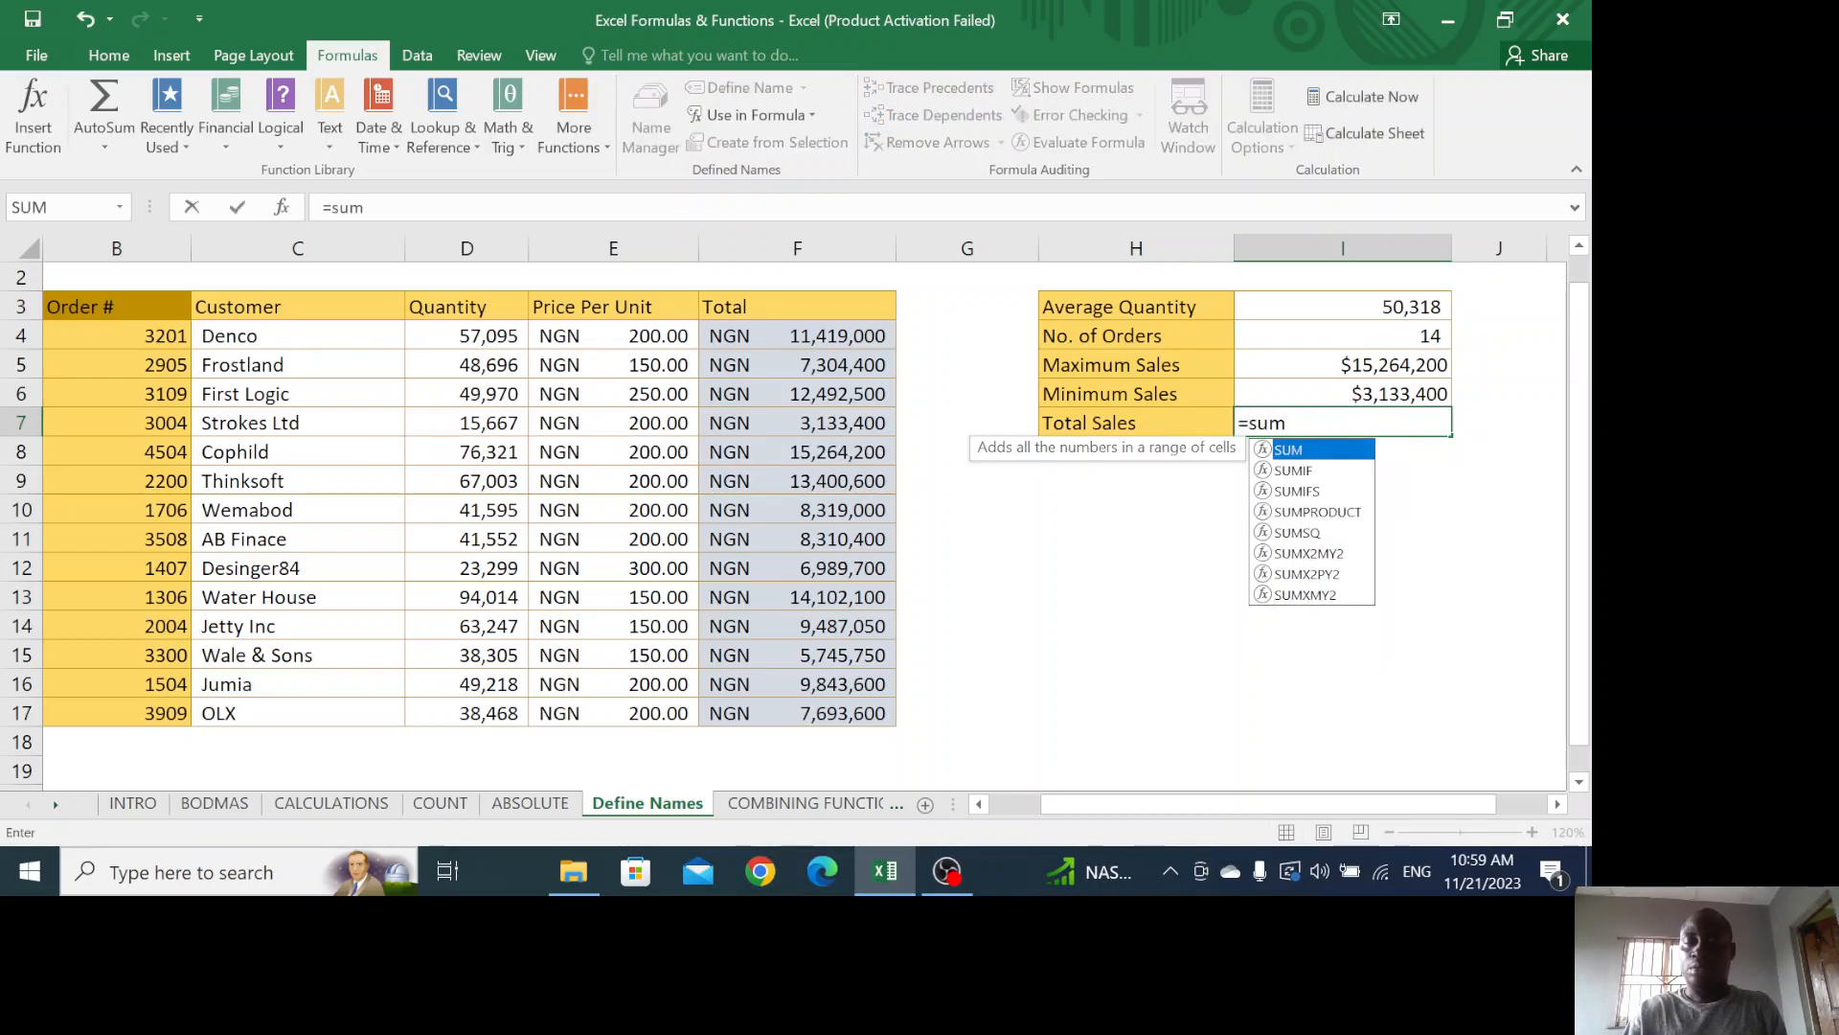
pyautogui.write('(')
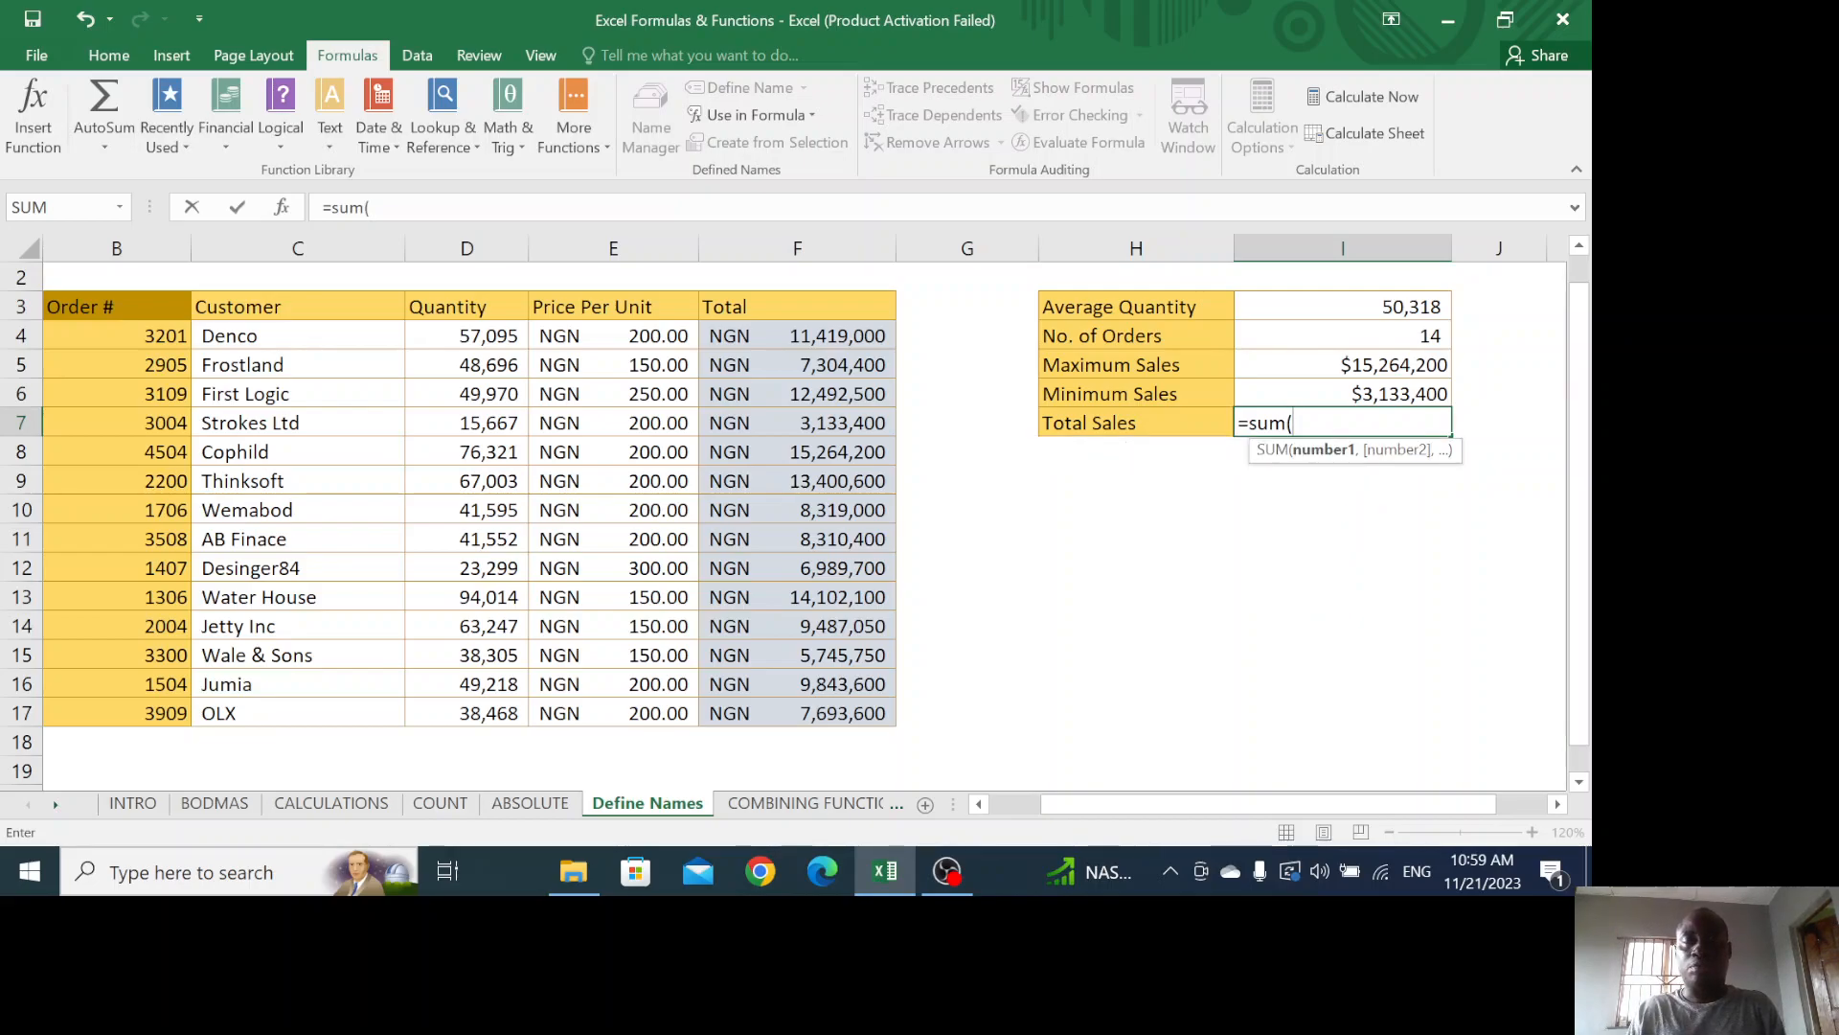
pyautogui.write('tot')
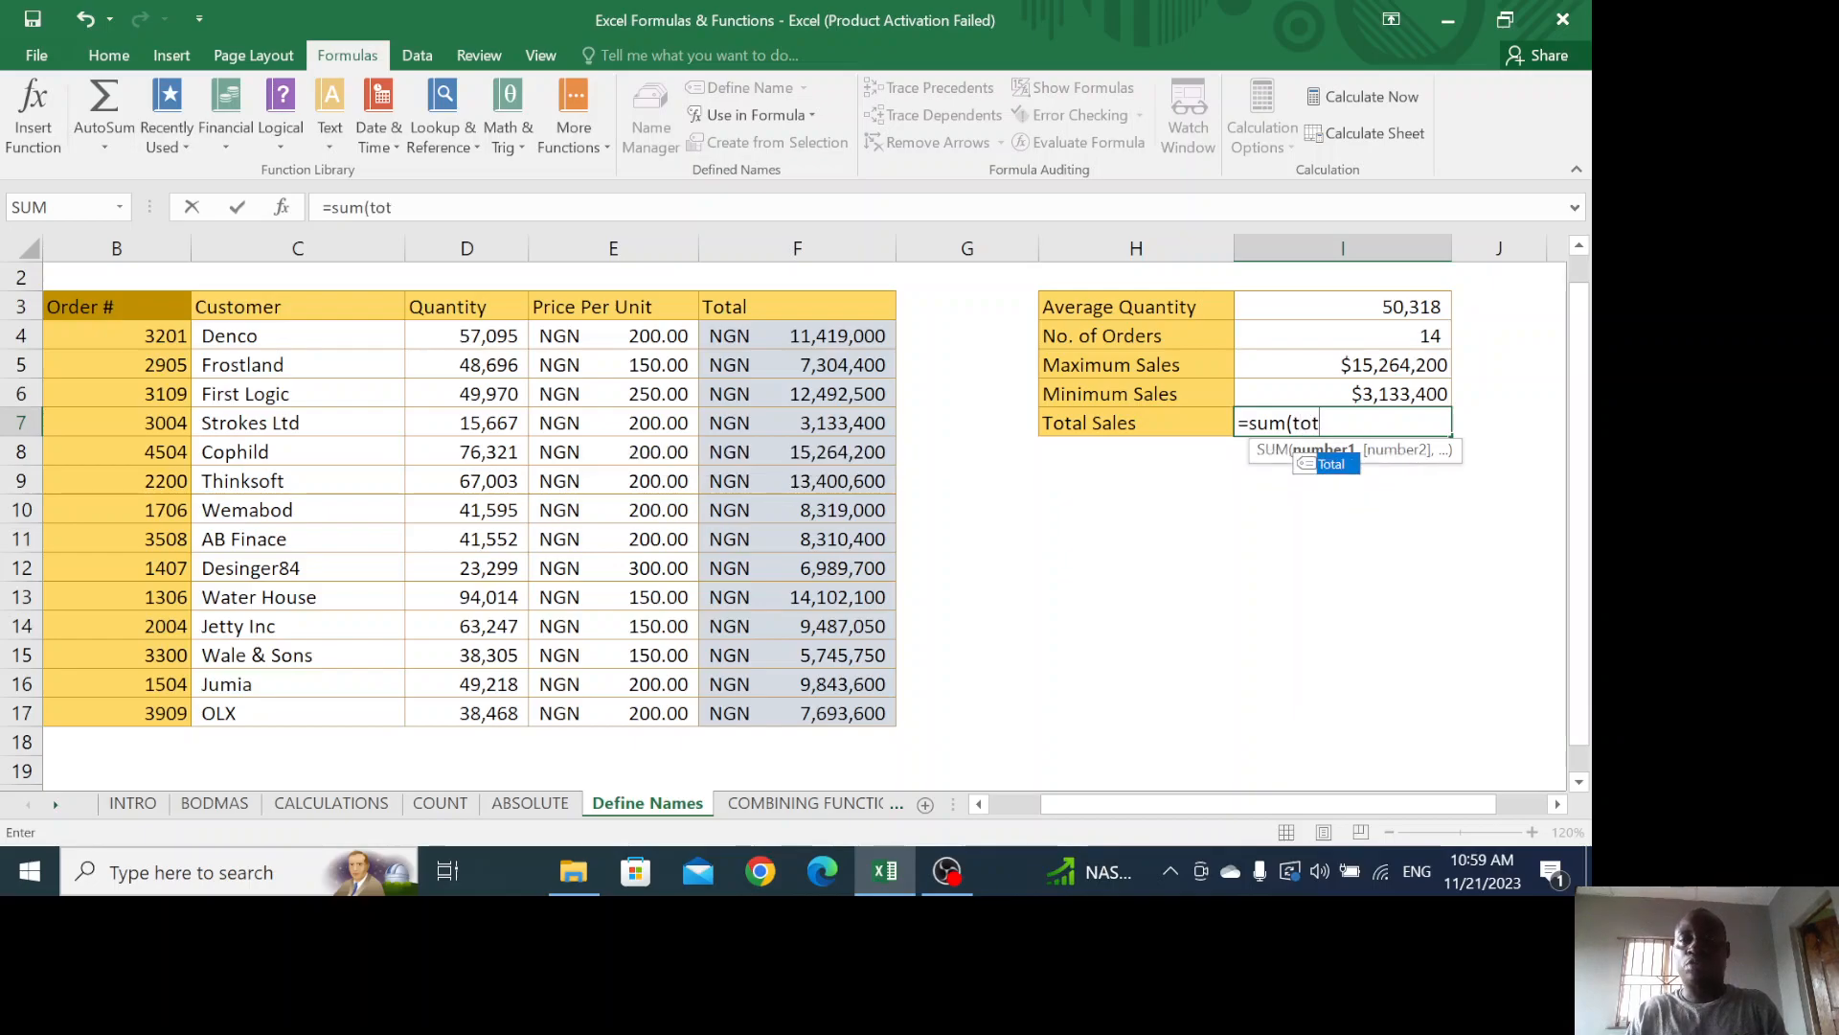
pyautogui.write('al)')
pyautogui.press('Return')
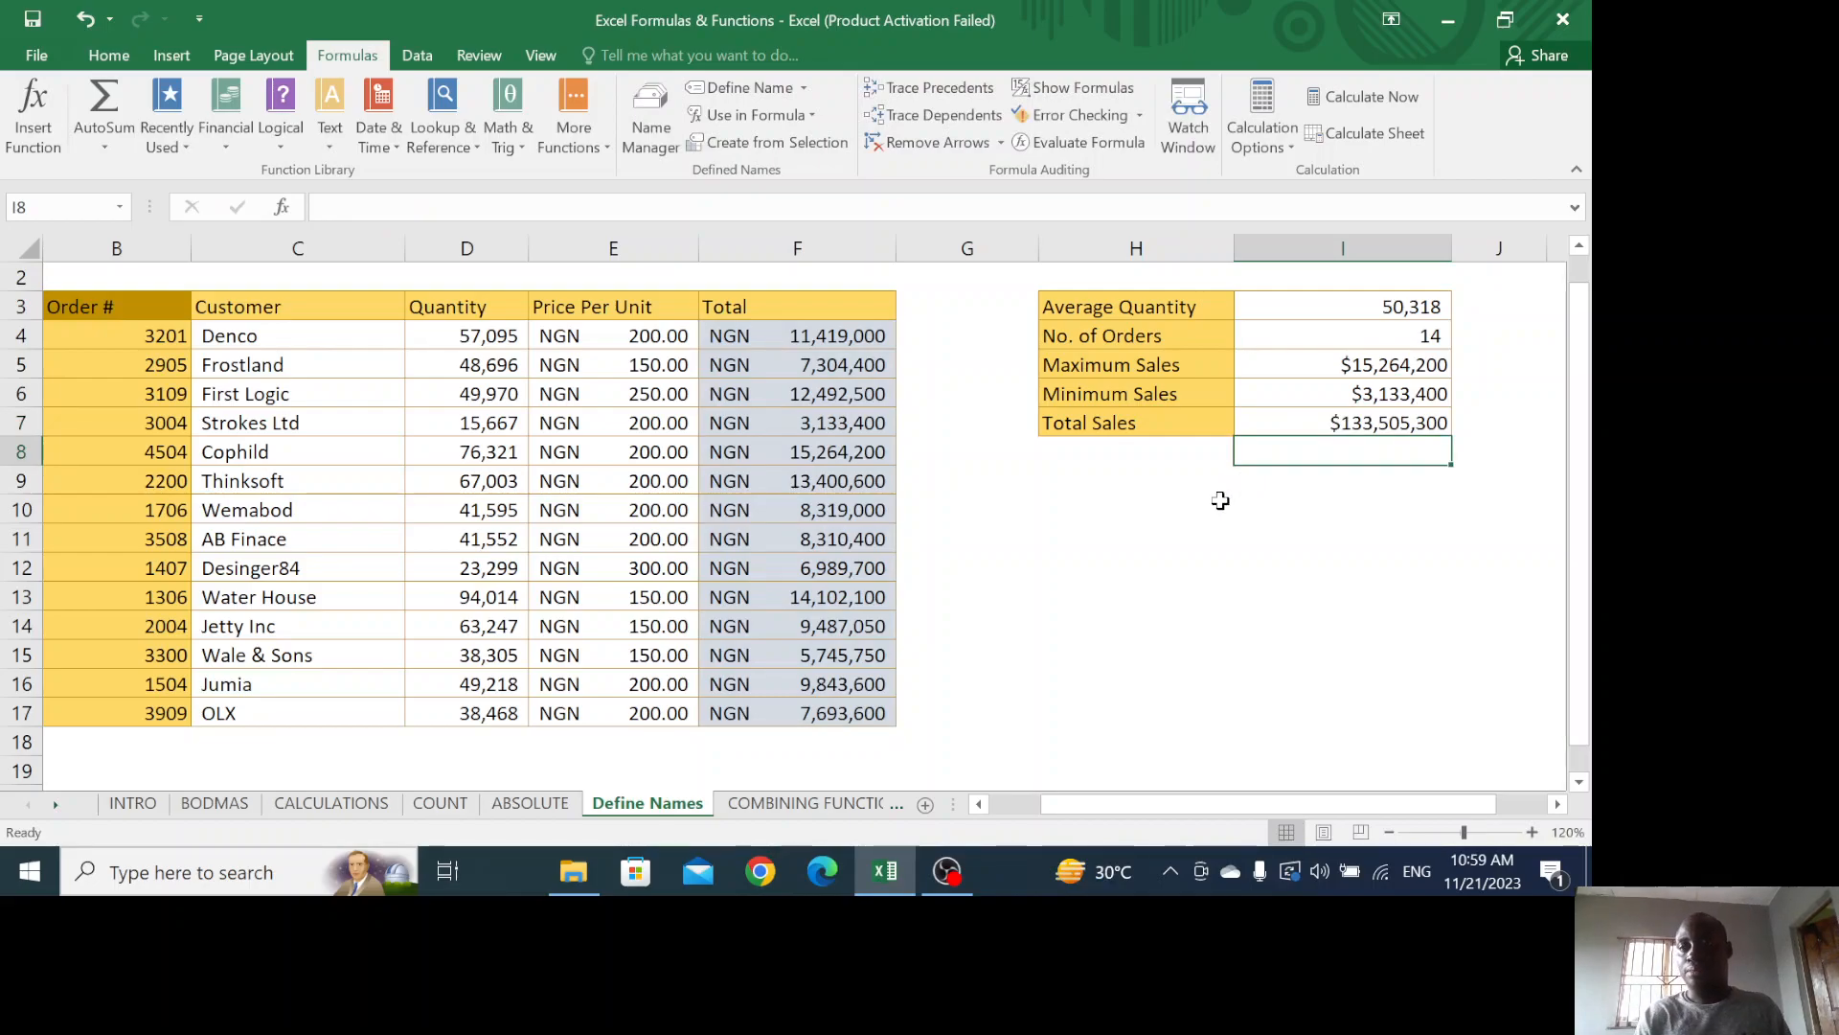
# Switch to the COMBINING FUNCTIONS sheet and examine the phone sales table, especially the Sales Person entries in A4:A15
pyautogui.click(776, 805)
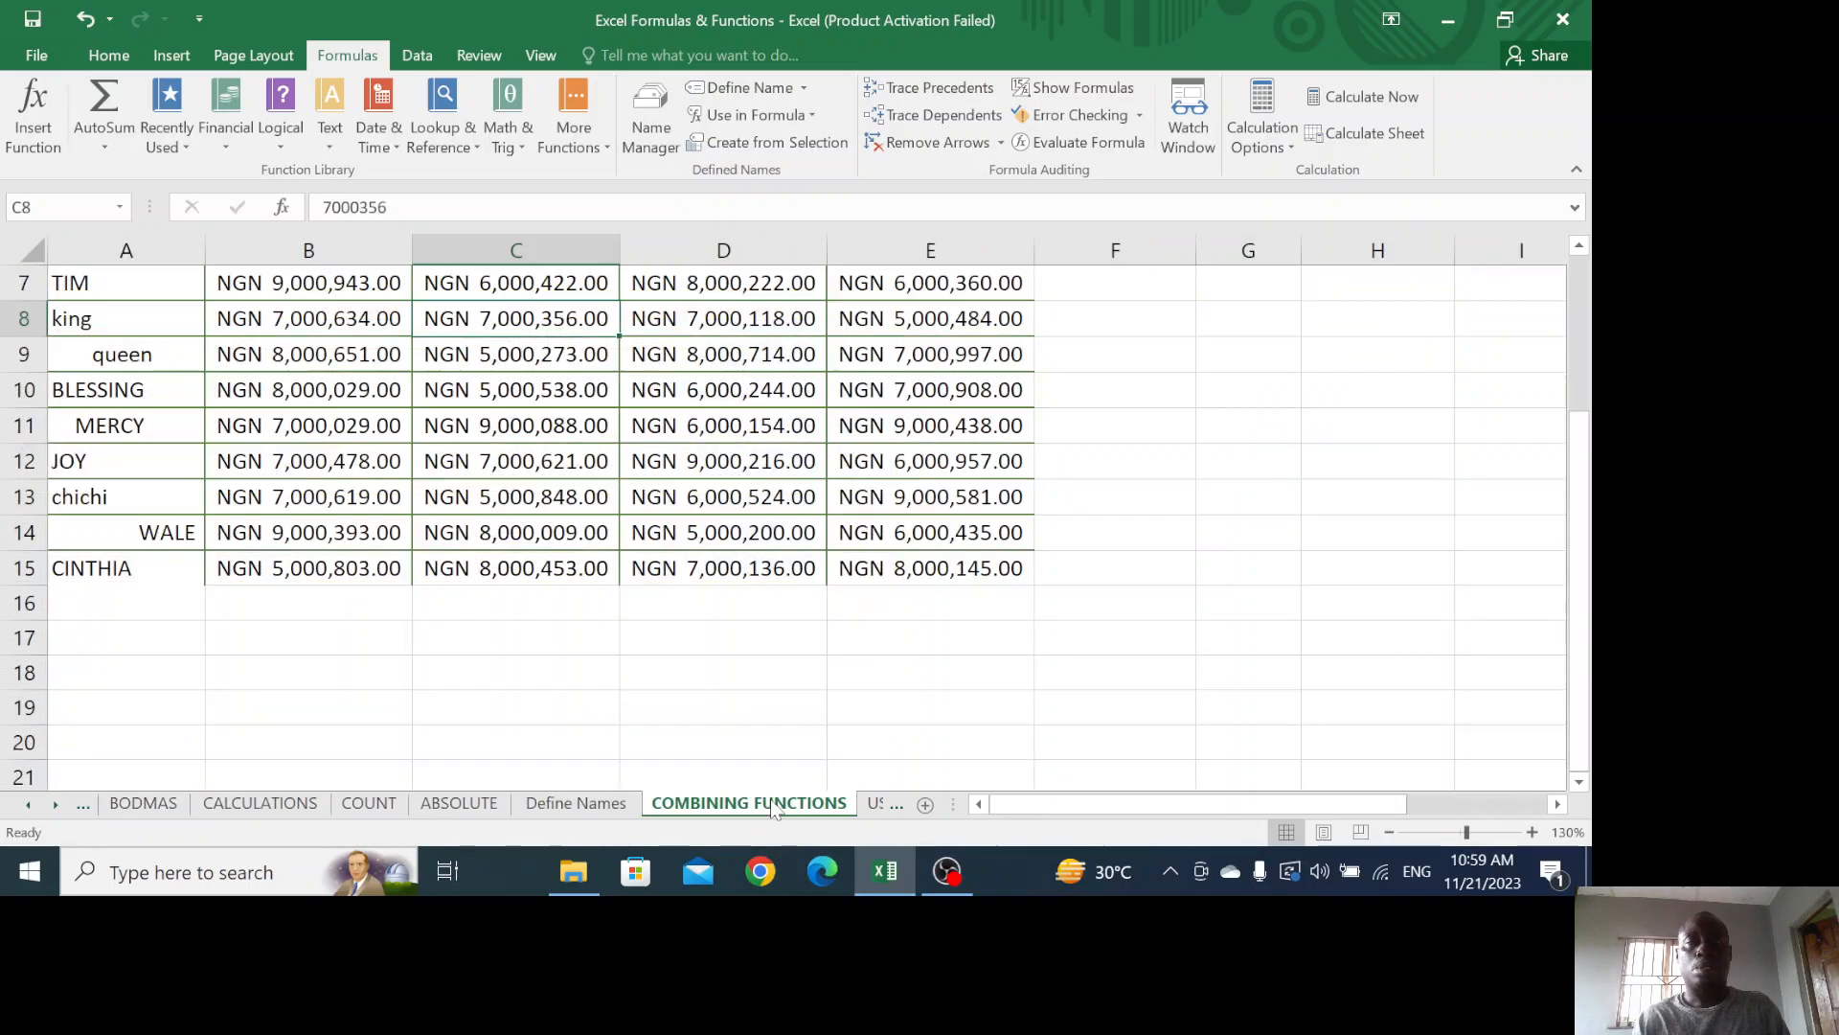
pyautogui.scroll(2, 949, 632)
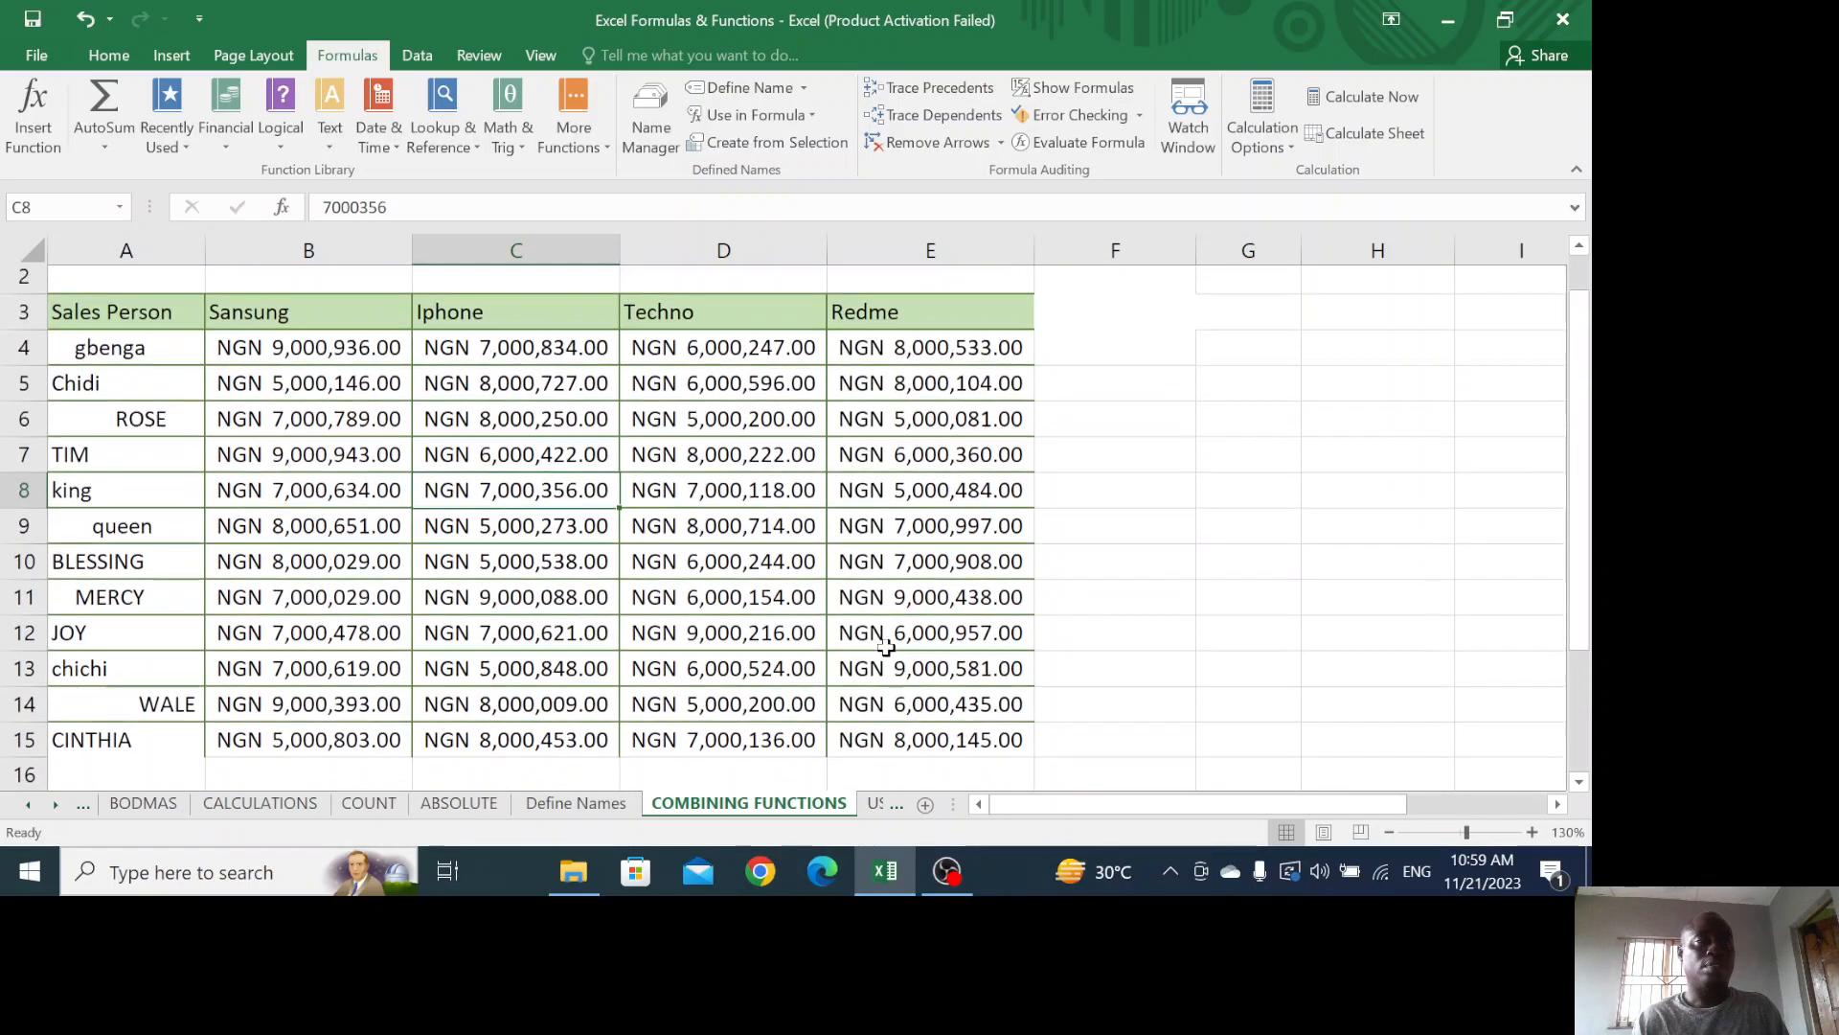
pyautogui.scroll(-2, 872, 633)
pyautogui.scroll(2, 843, 612)
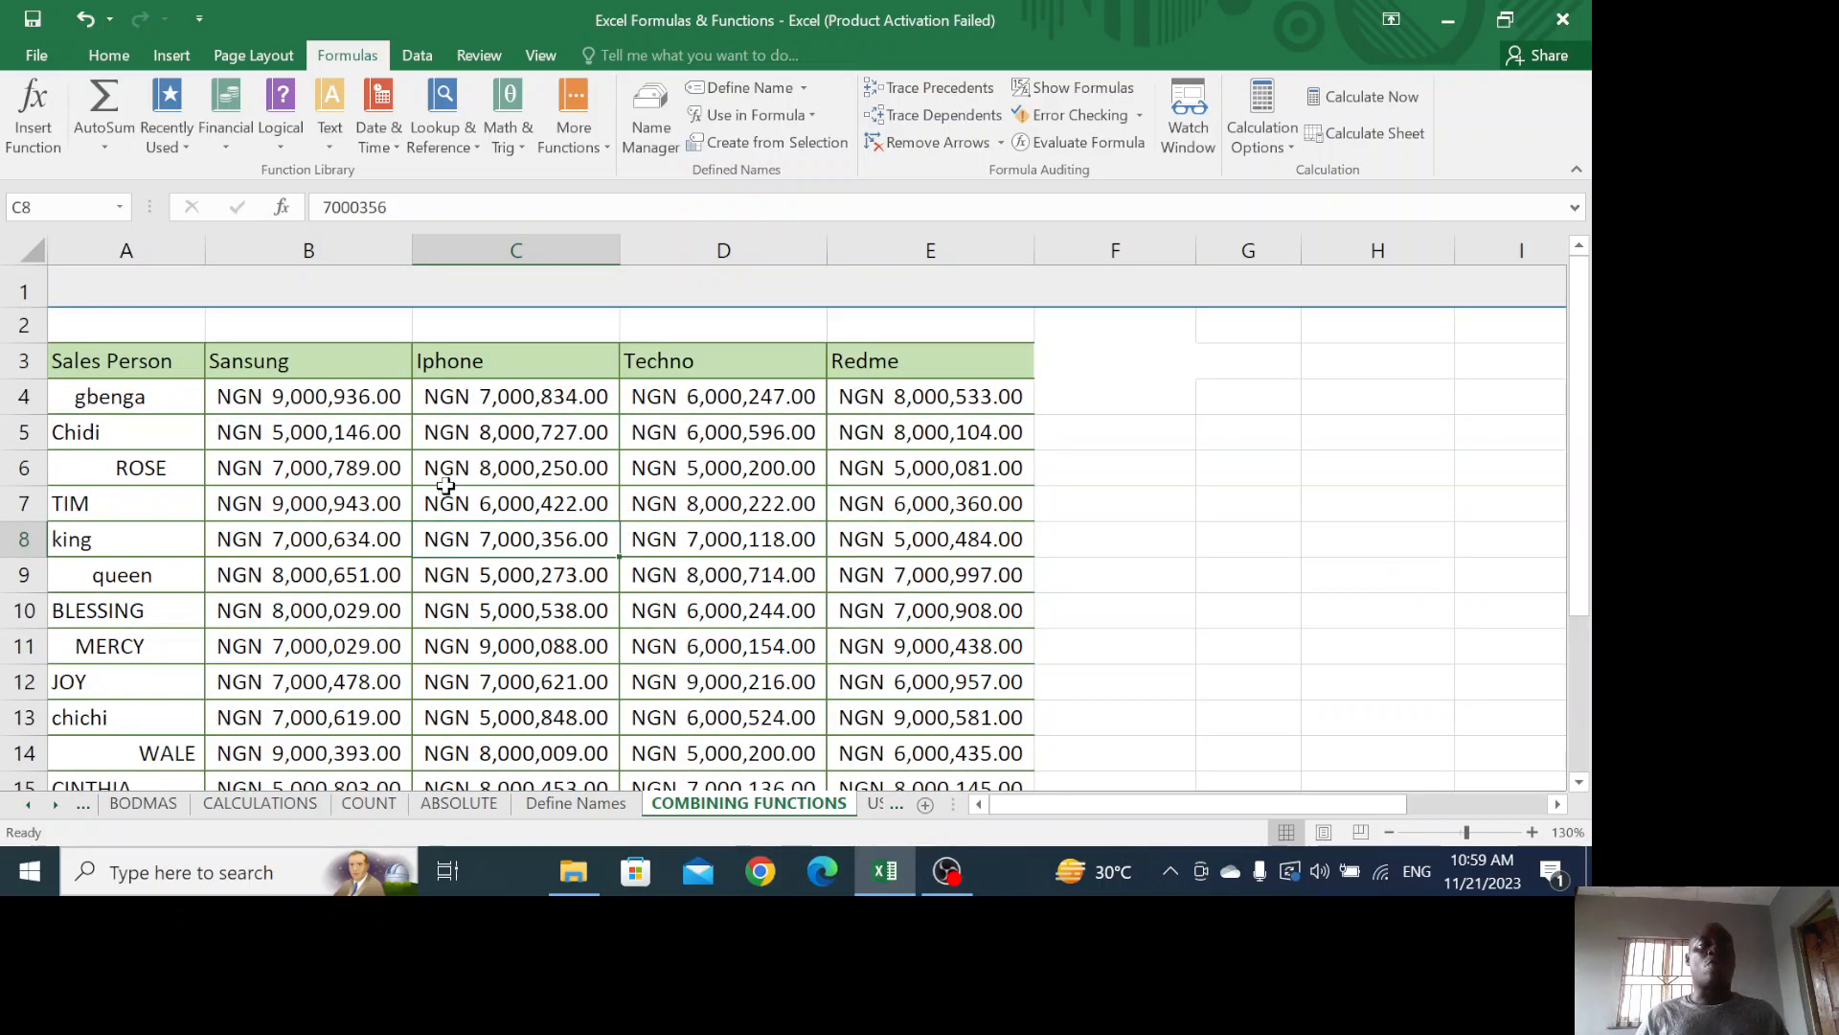
pyautogui.scroll(-3, 431, 479)
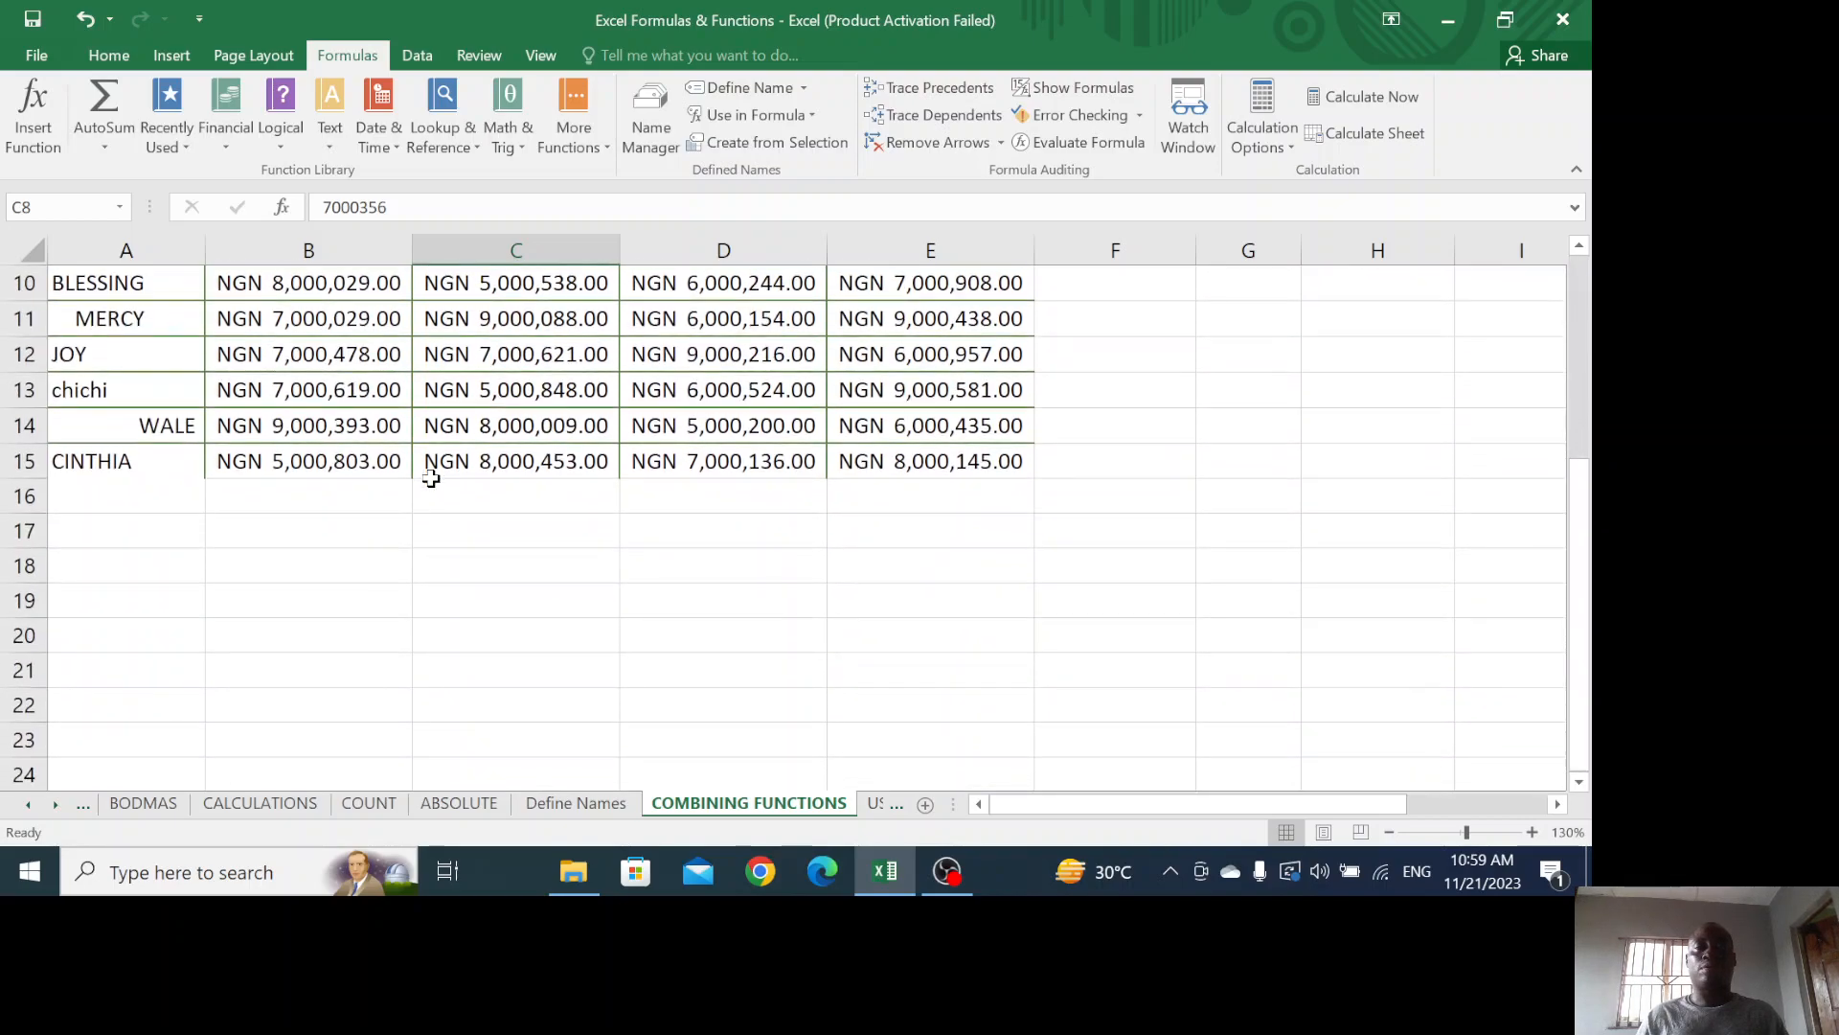
pyautogui.scroll(2, 431, 479)
pyautogui.scroll(1, 422, 472)
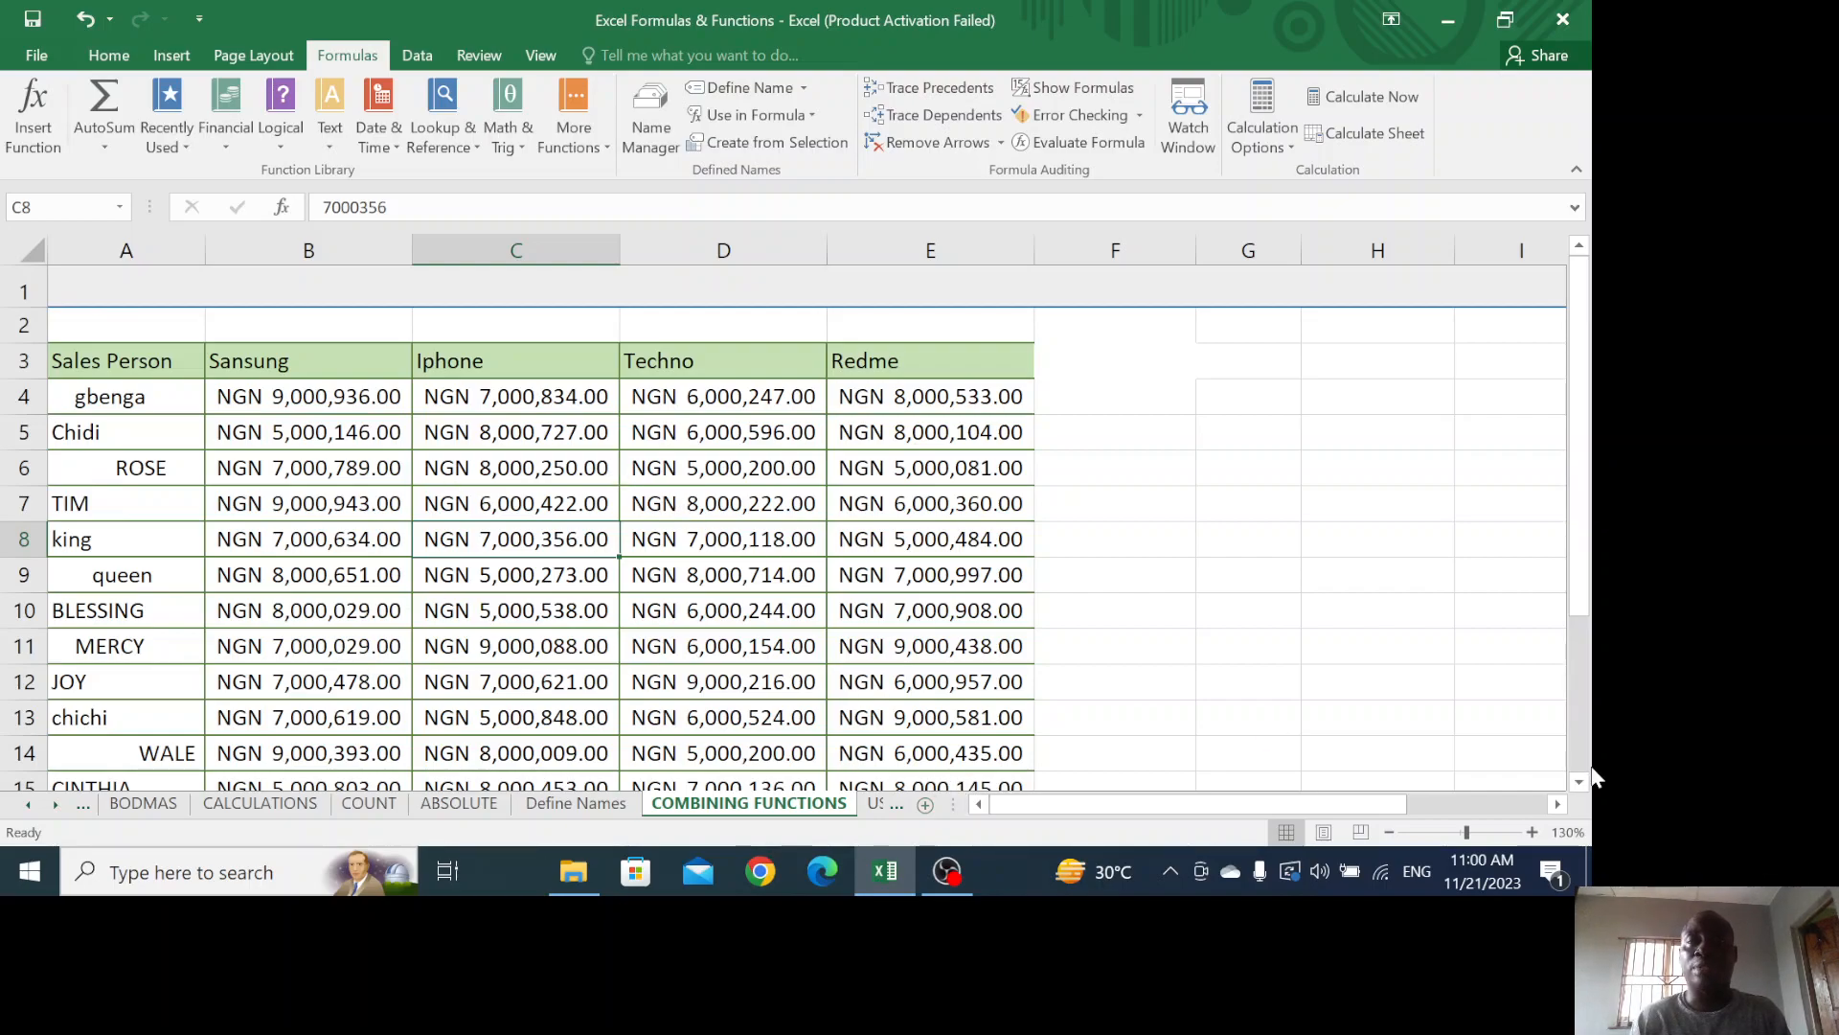
pyautogui.scroll(-1, 1476, 738)
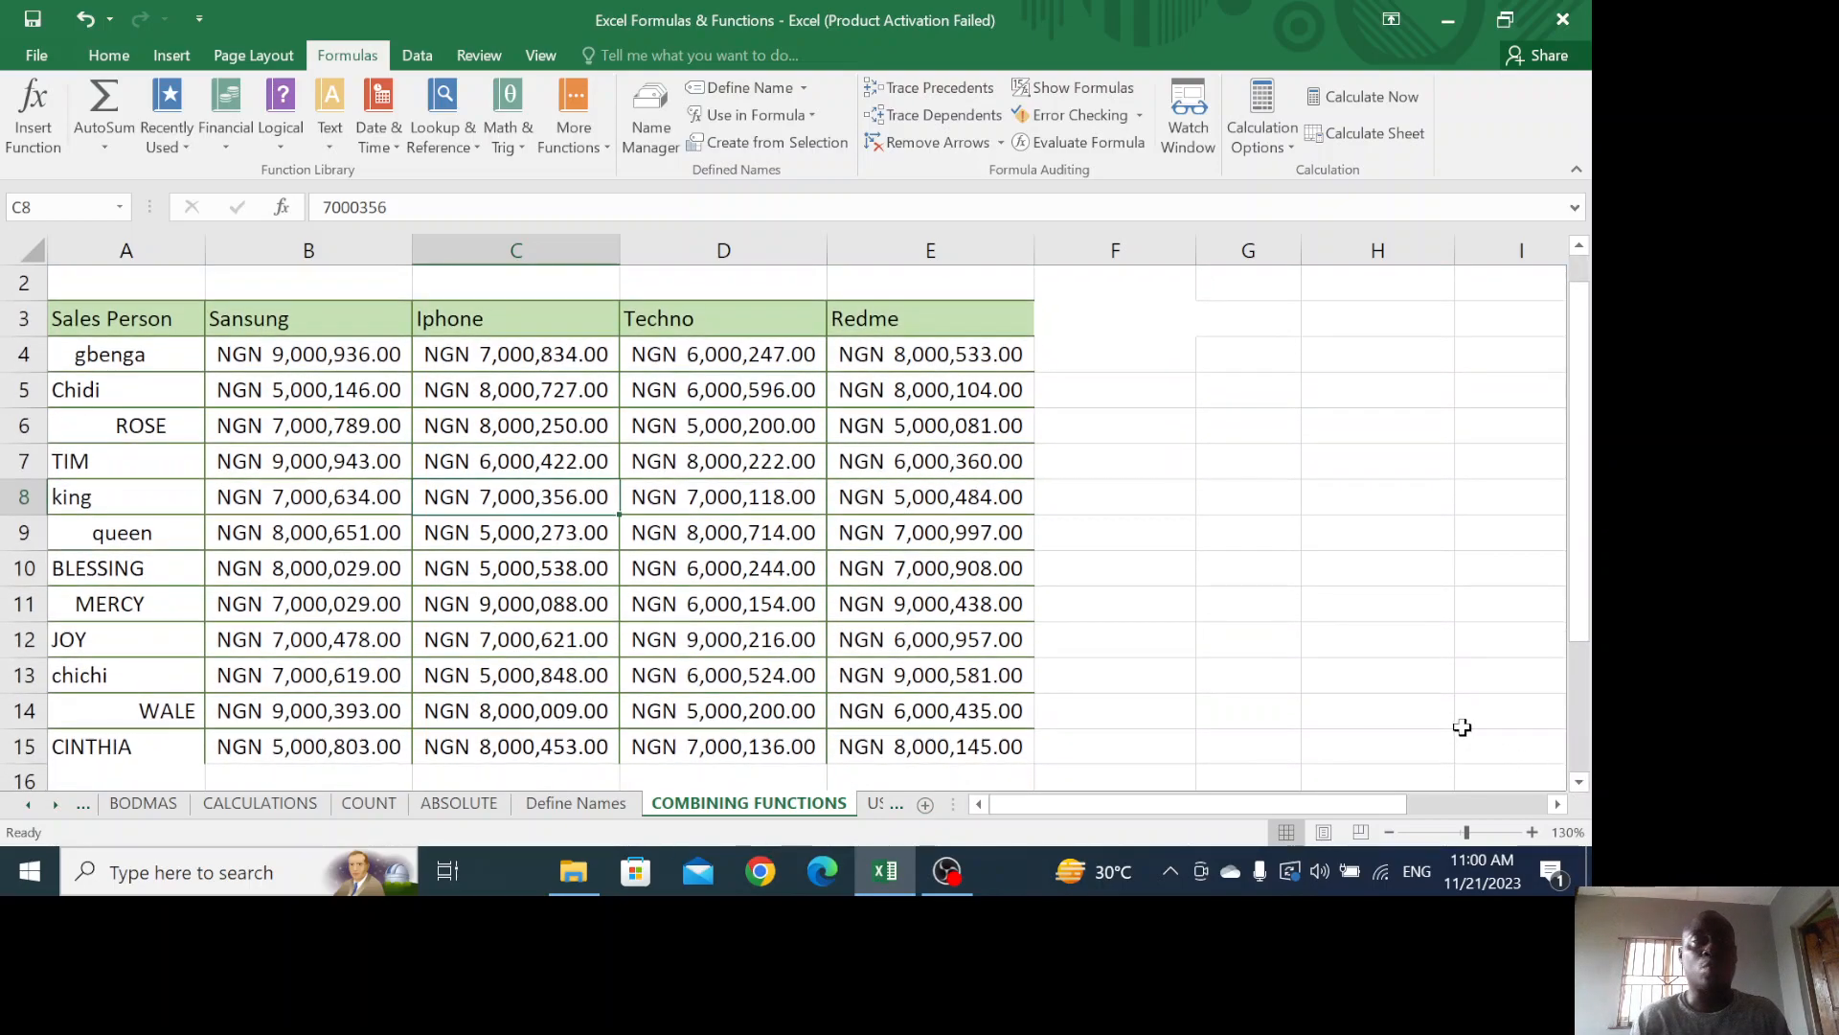
pyautogui.moveTo(111, 355); pyautogui.dragTo(131, 746)
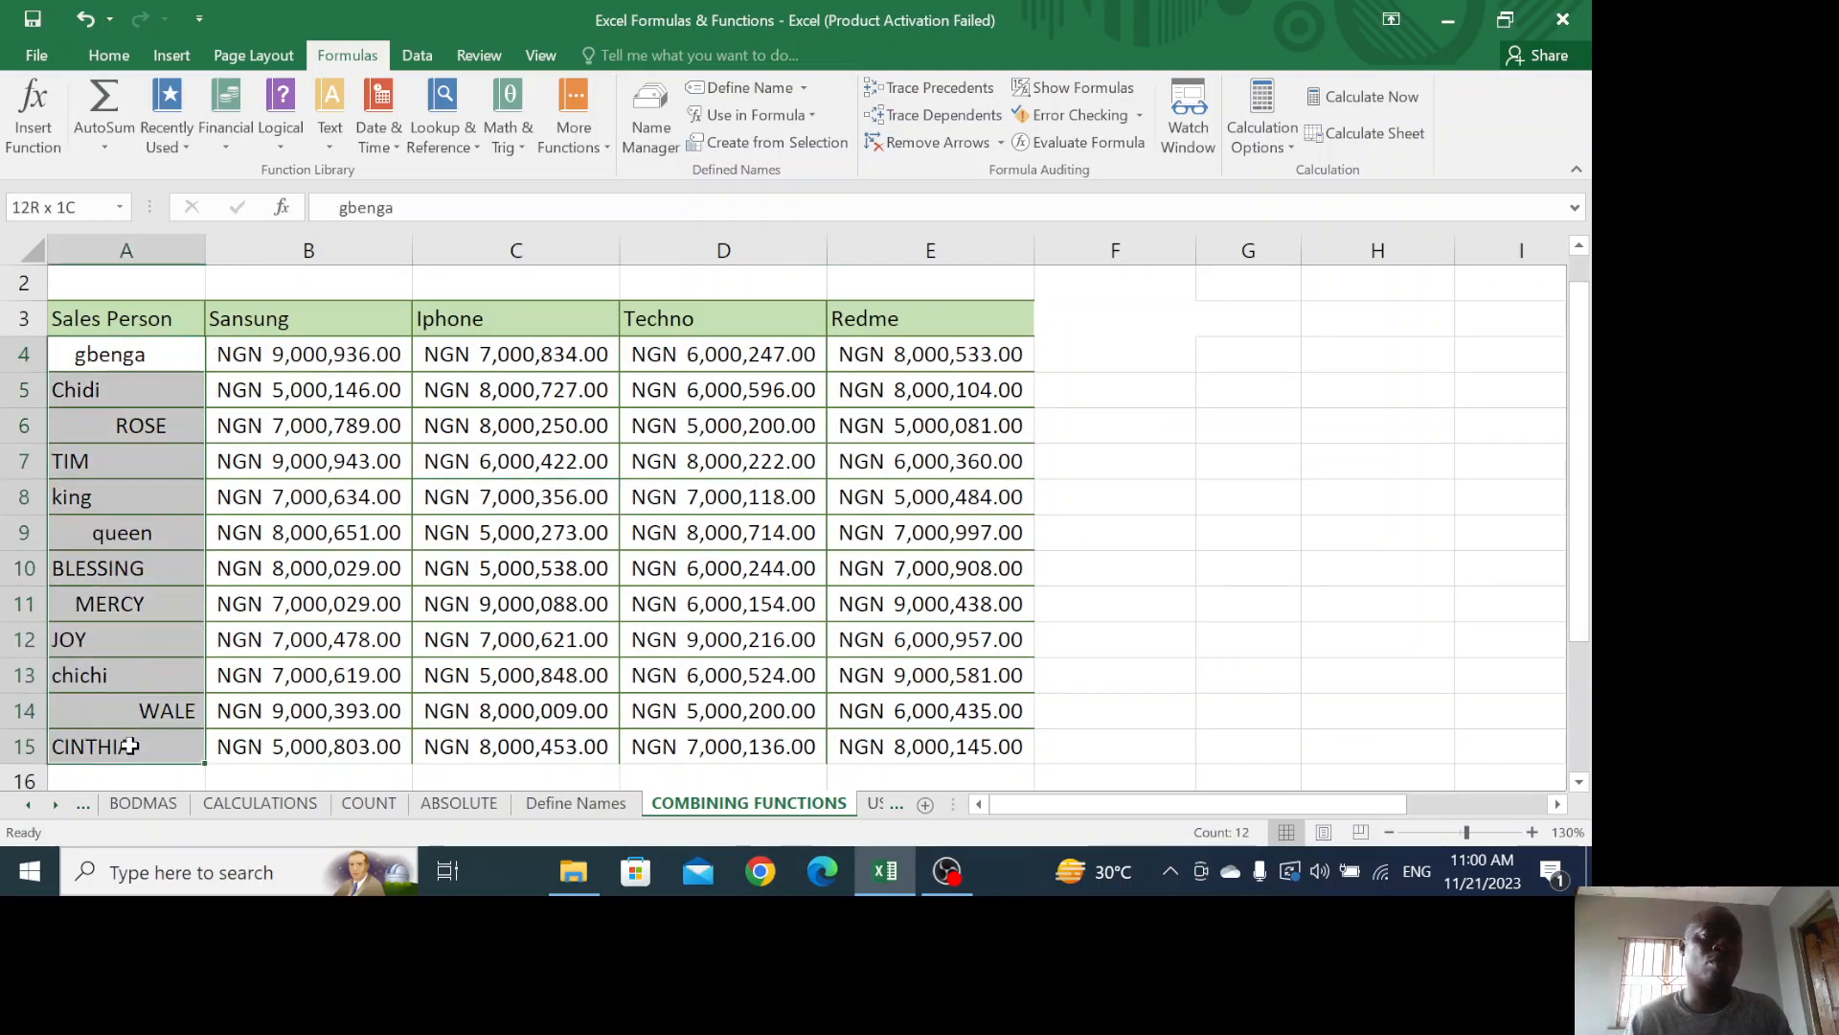
# Examine the inconsistent spacing and letter case of the Sales Person entries in A4:A7
pyautogui.click(115, 467)
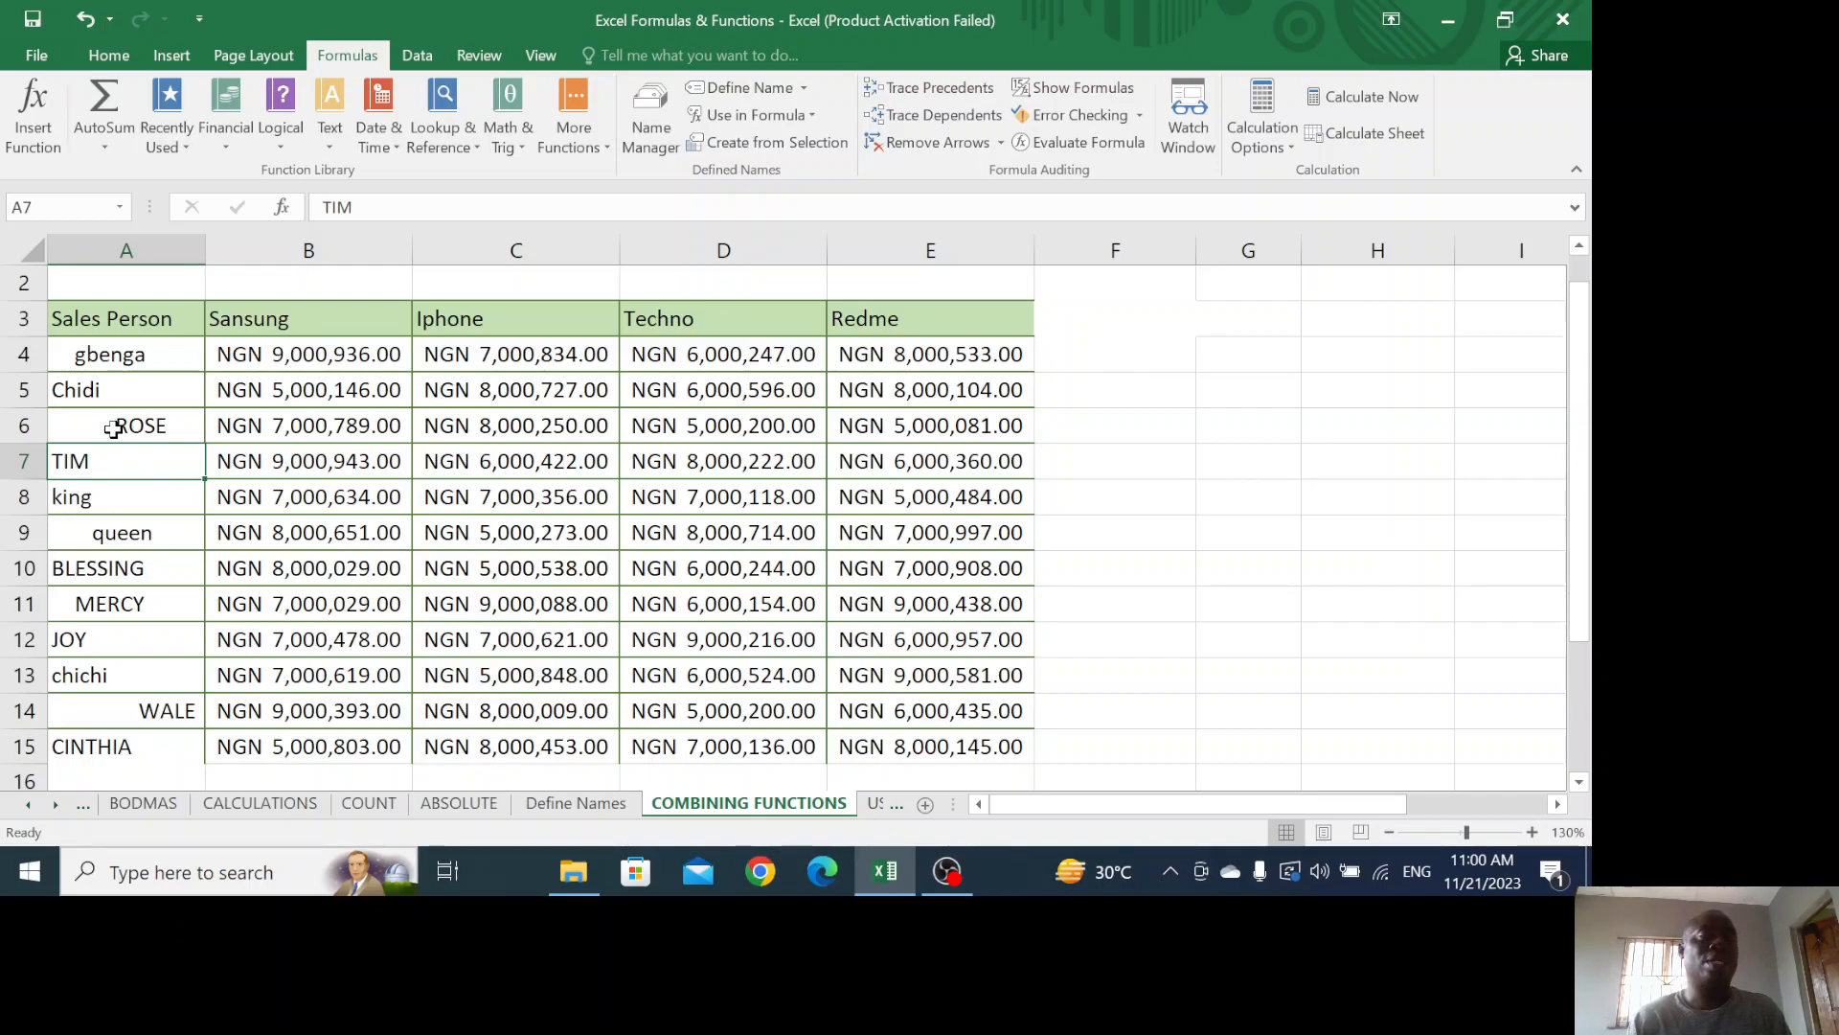
pyautogui.click(91, 356)
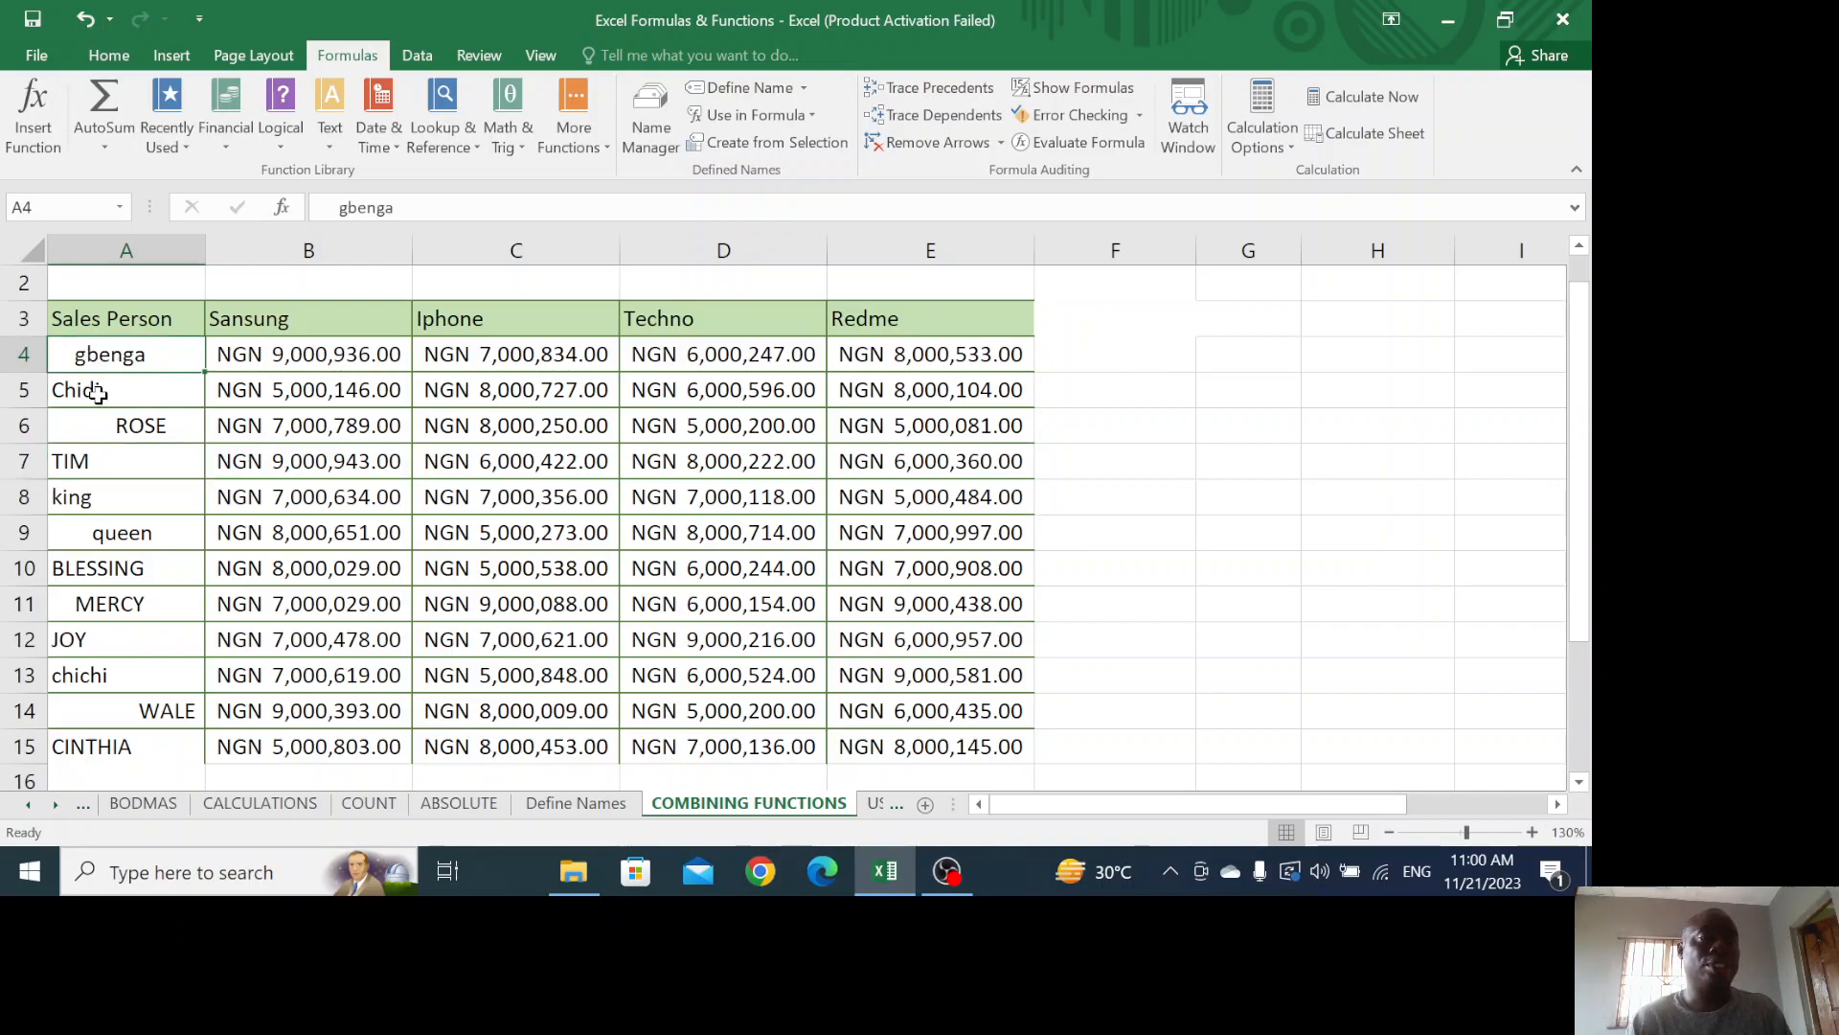
pyautogui.click(97, 392)
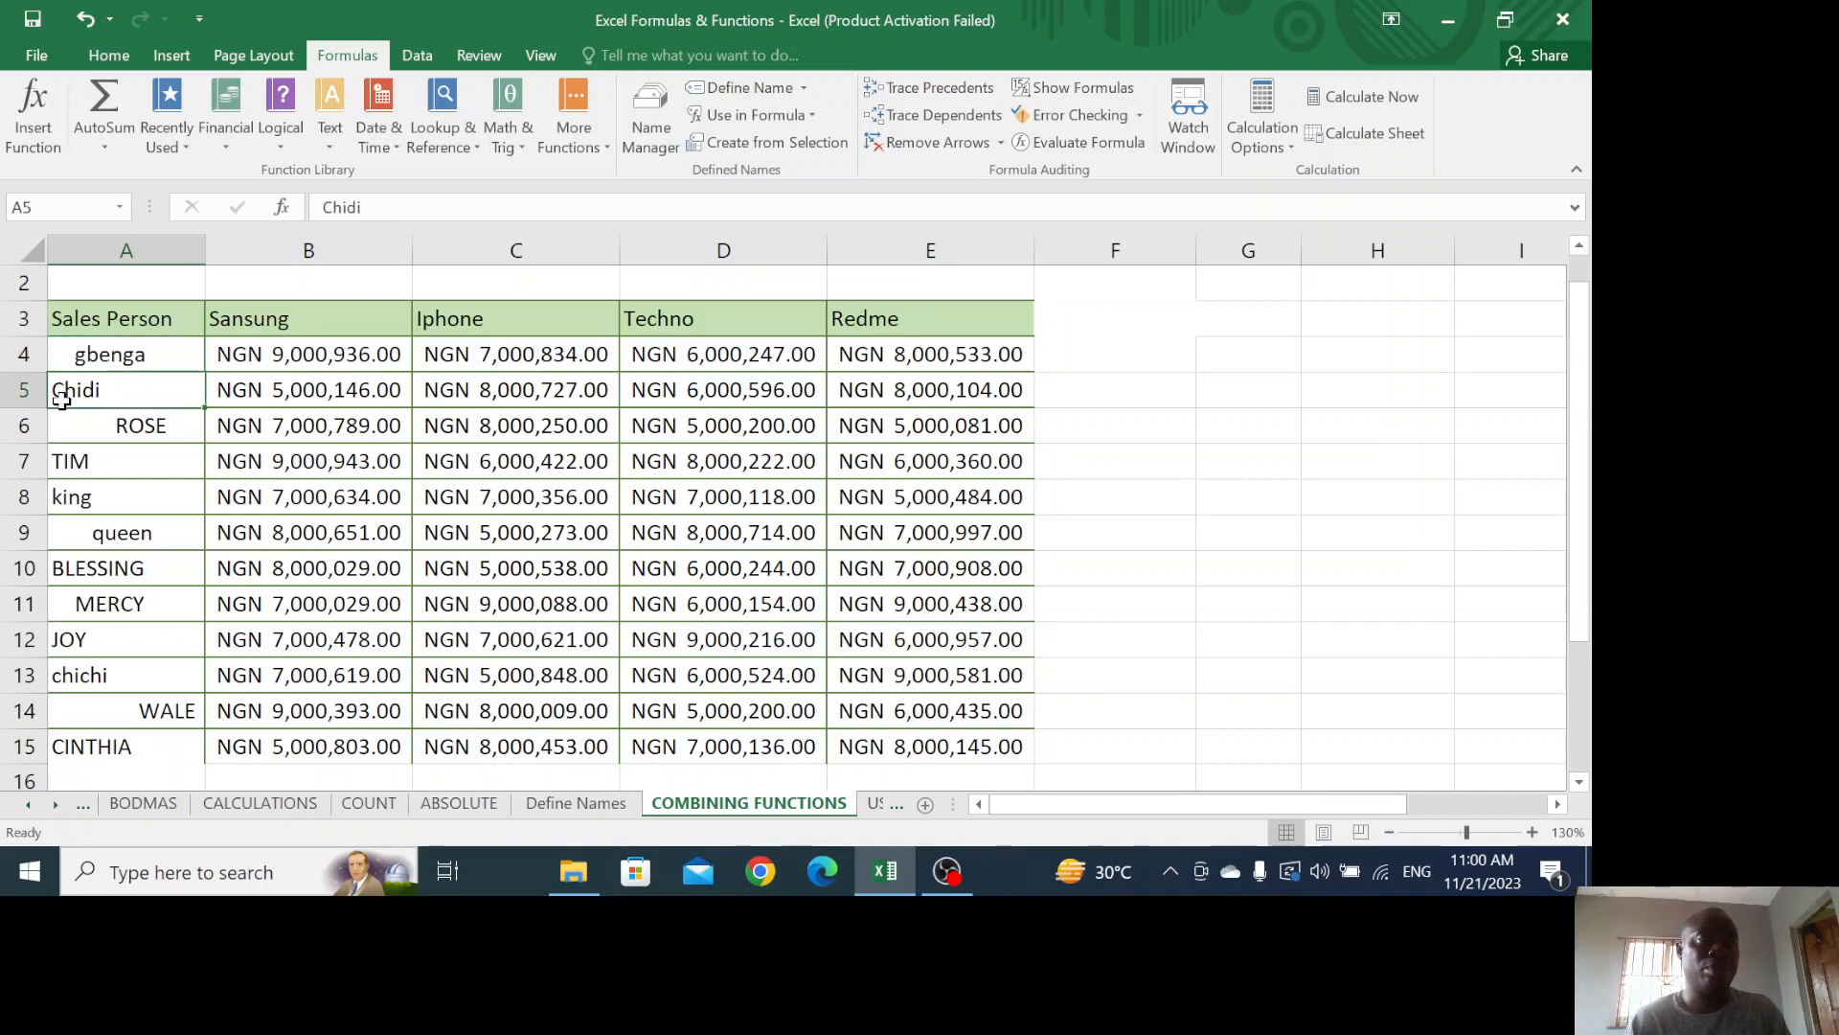
pyautogui.click(131, 425)
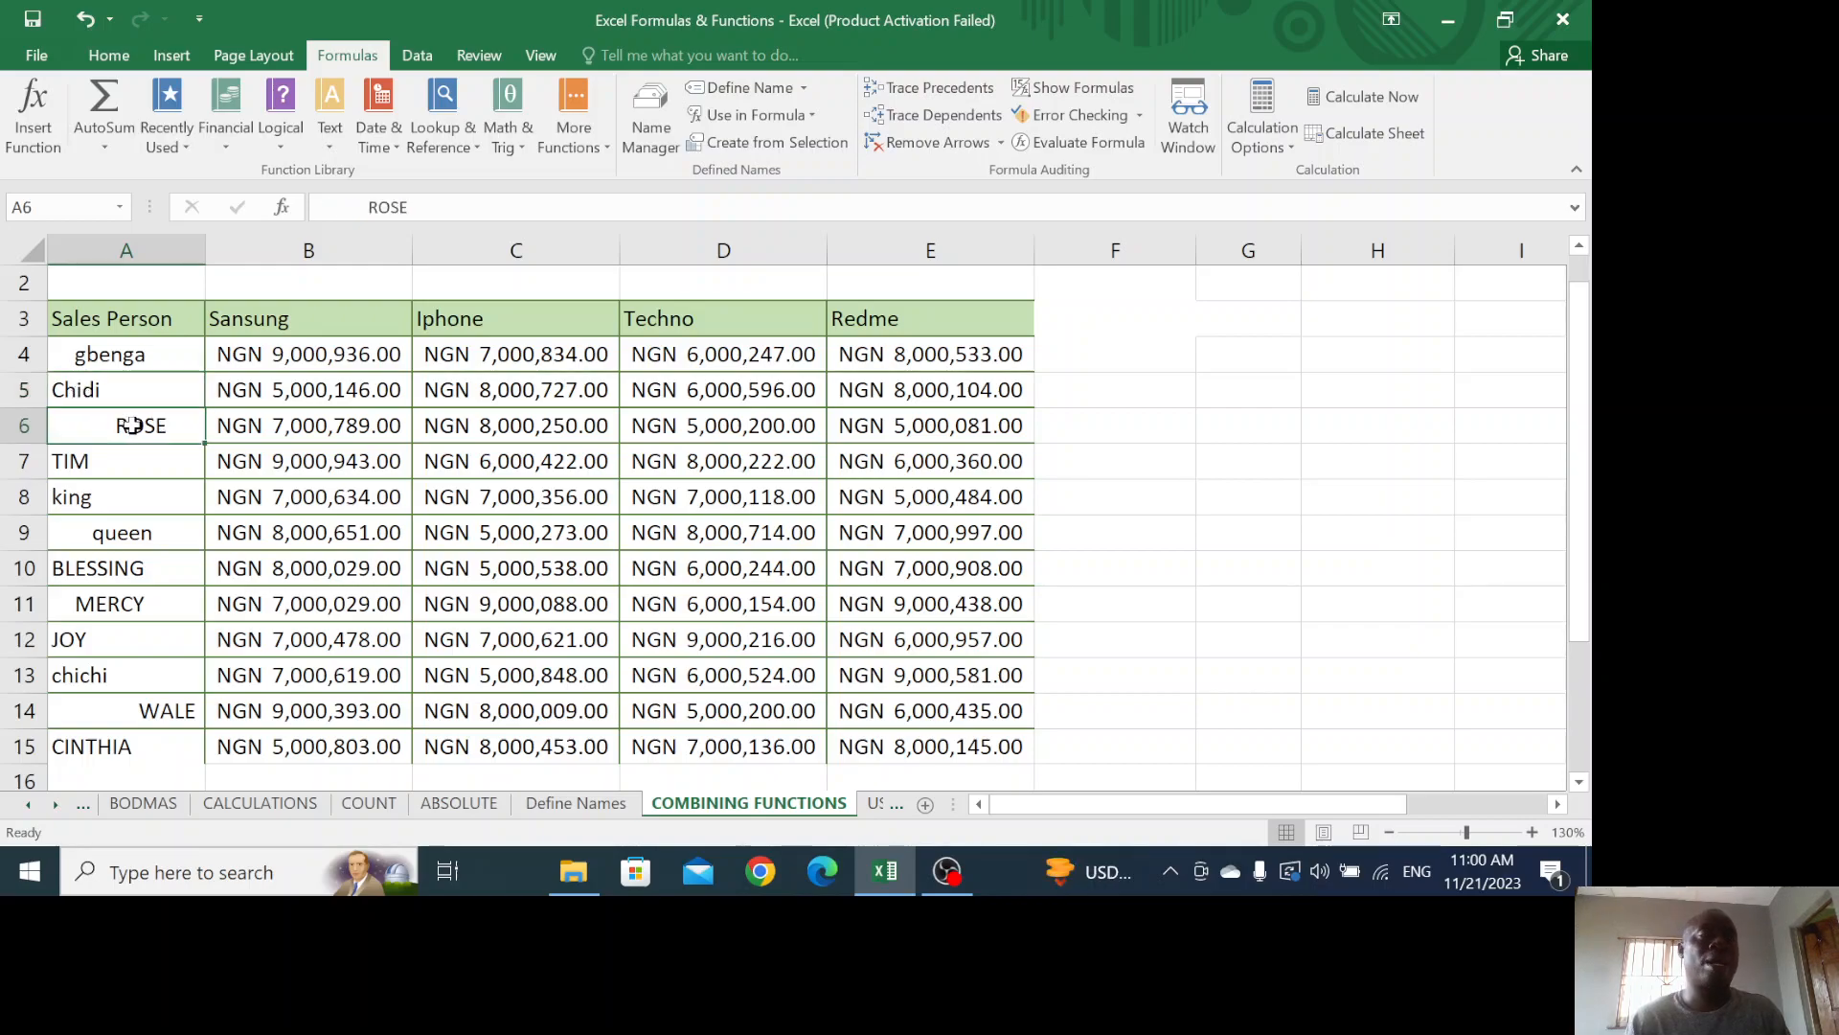
pyautogui.click(87, 357)
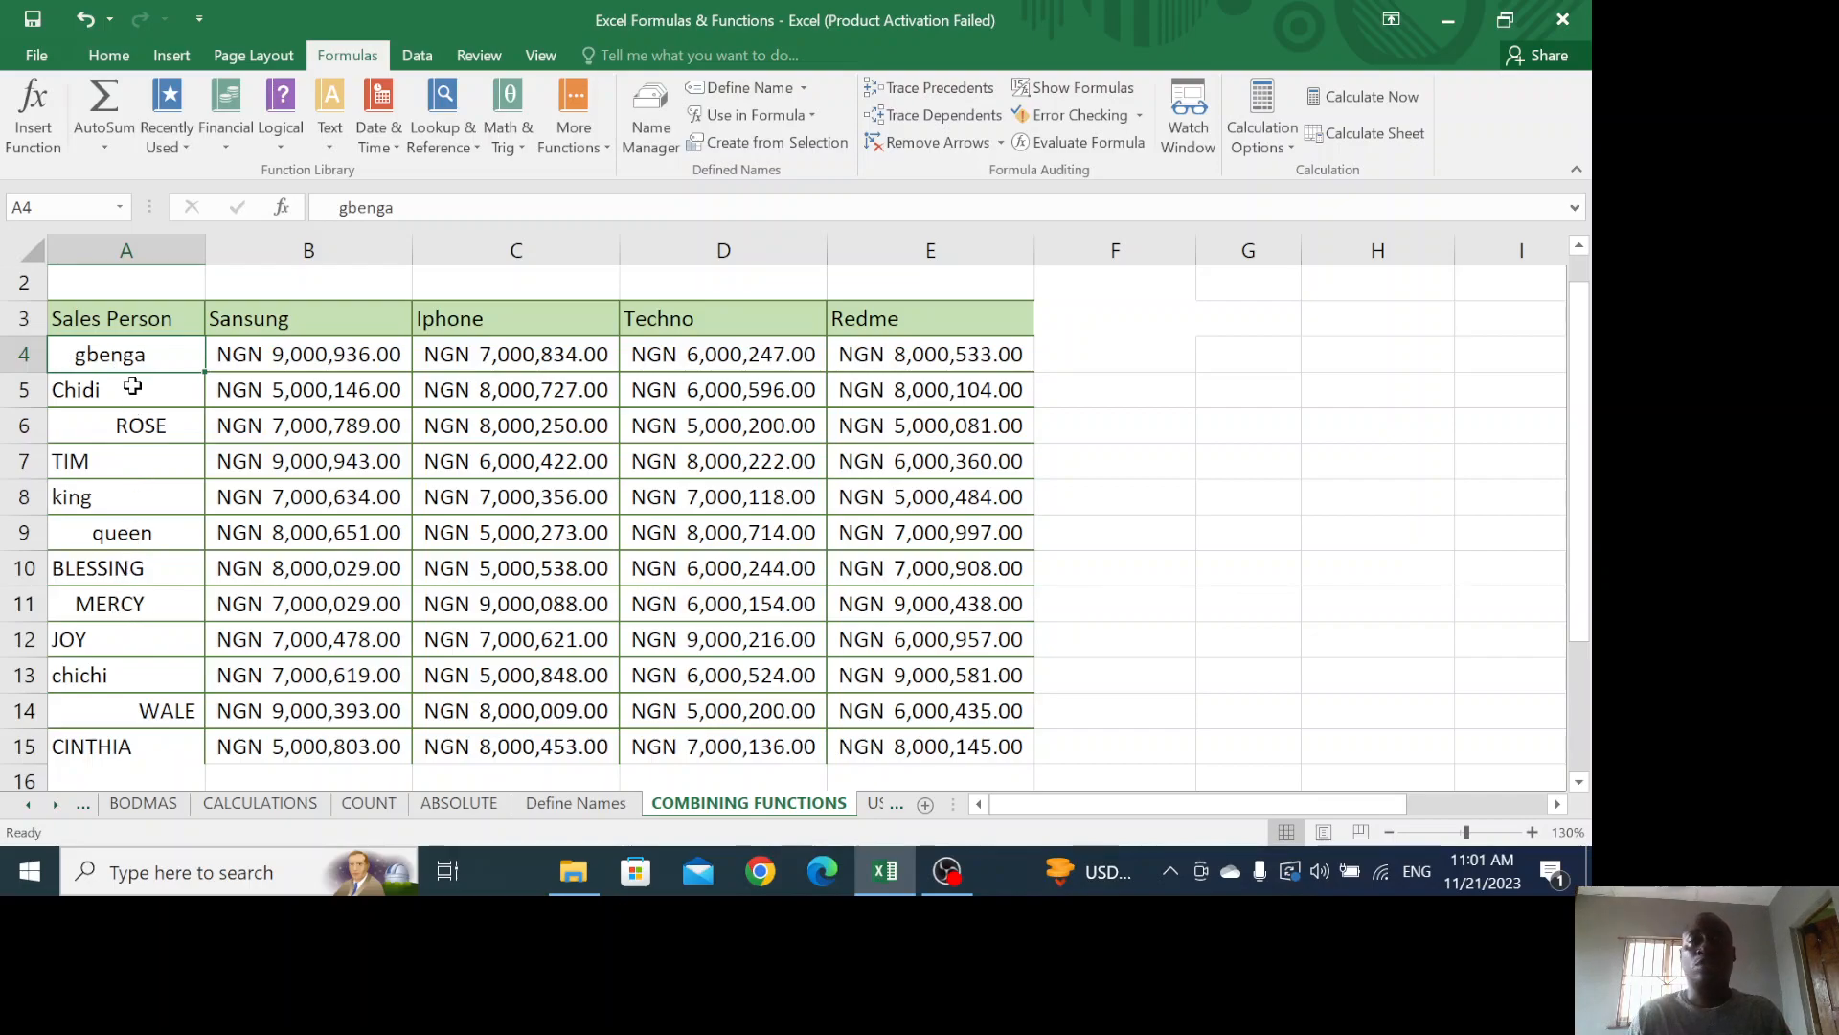
# Insert a blank helper column before the Sales Person column
pyautogui.rightClick(87, 246)
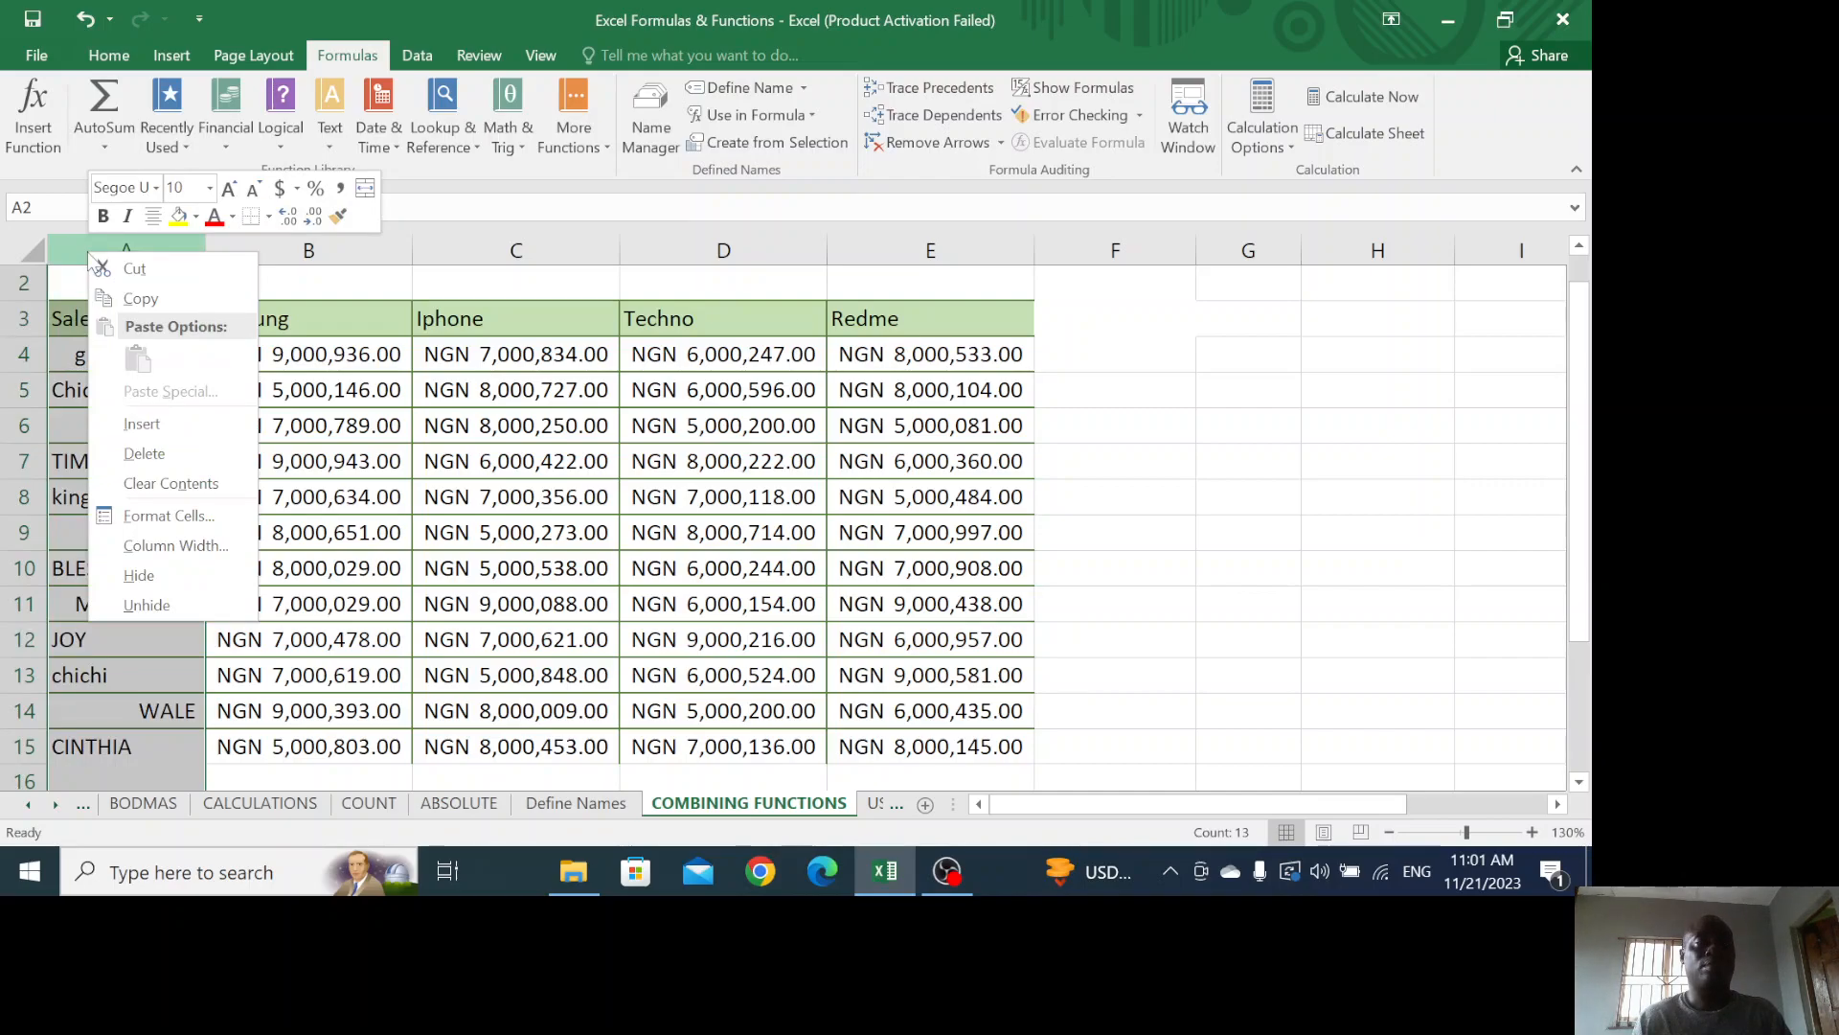
pyautogui.click(138, 425)
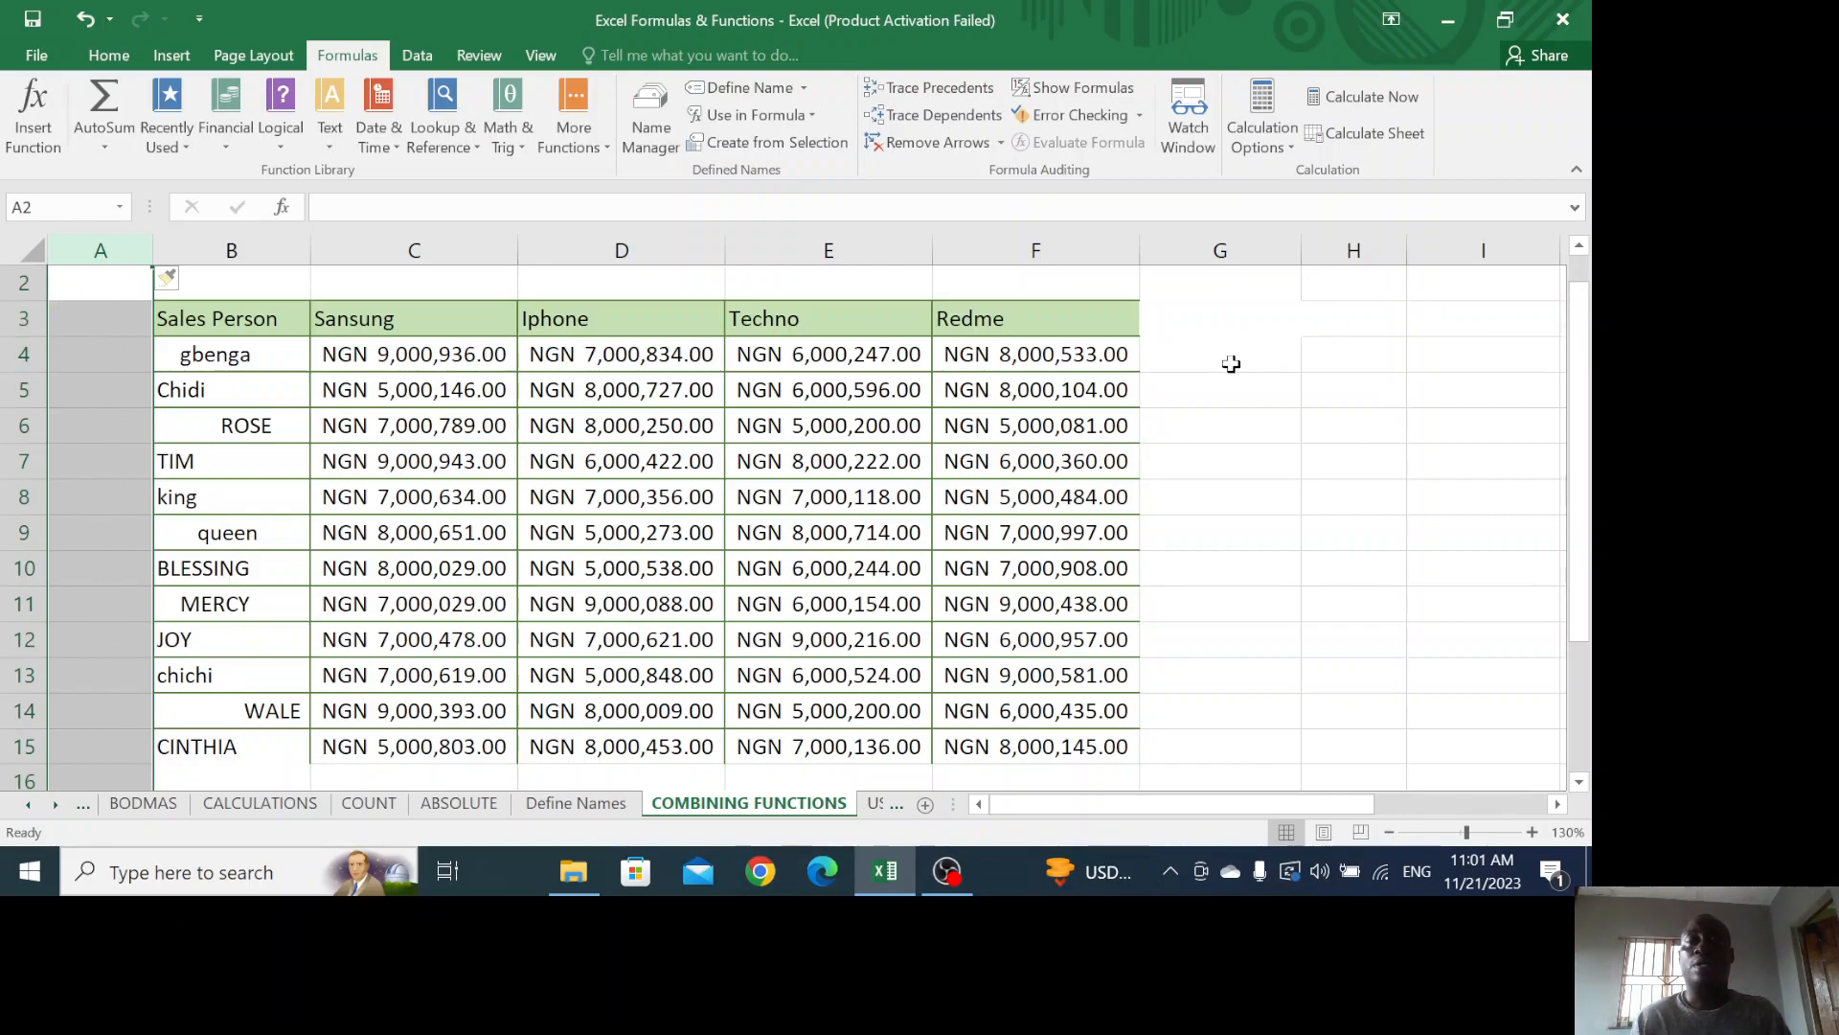
pyautogui.click(1213, 324)
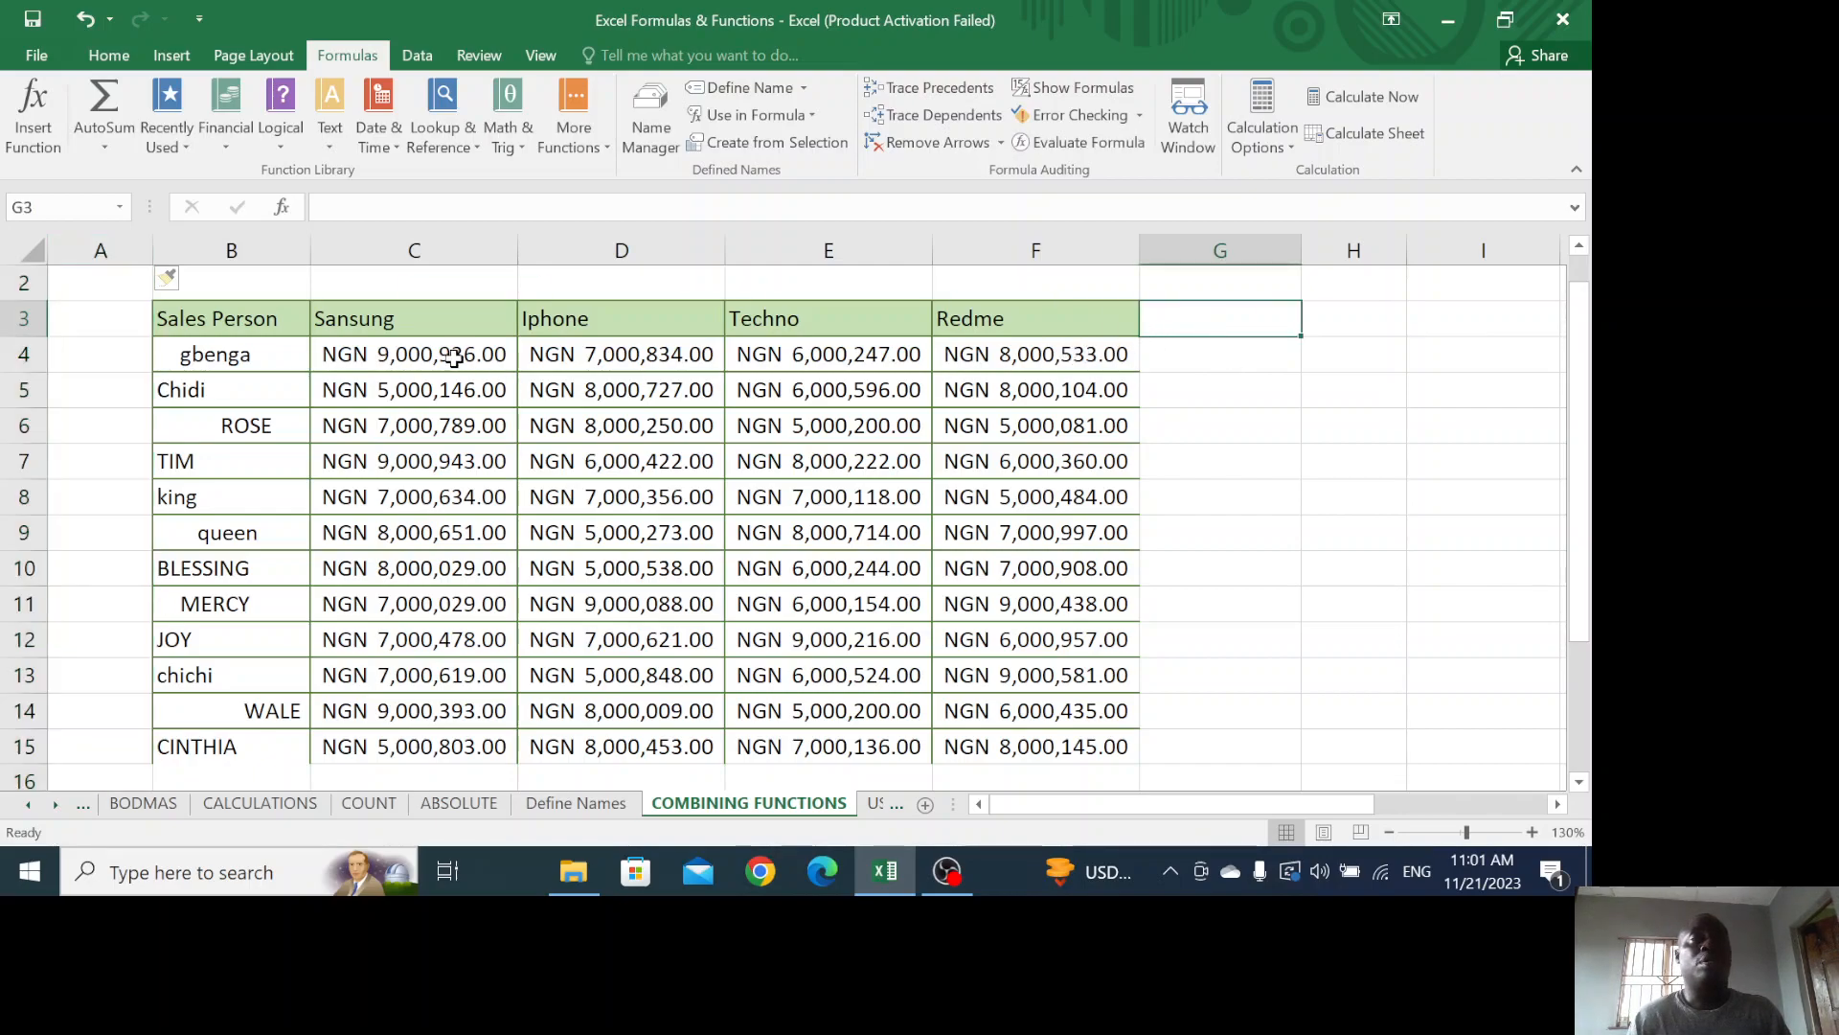
pyautogui.click(126, 323)
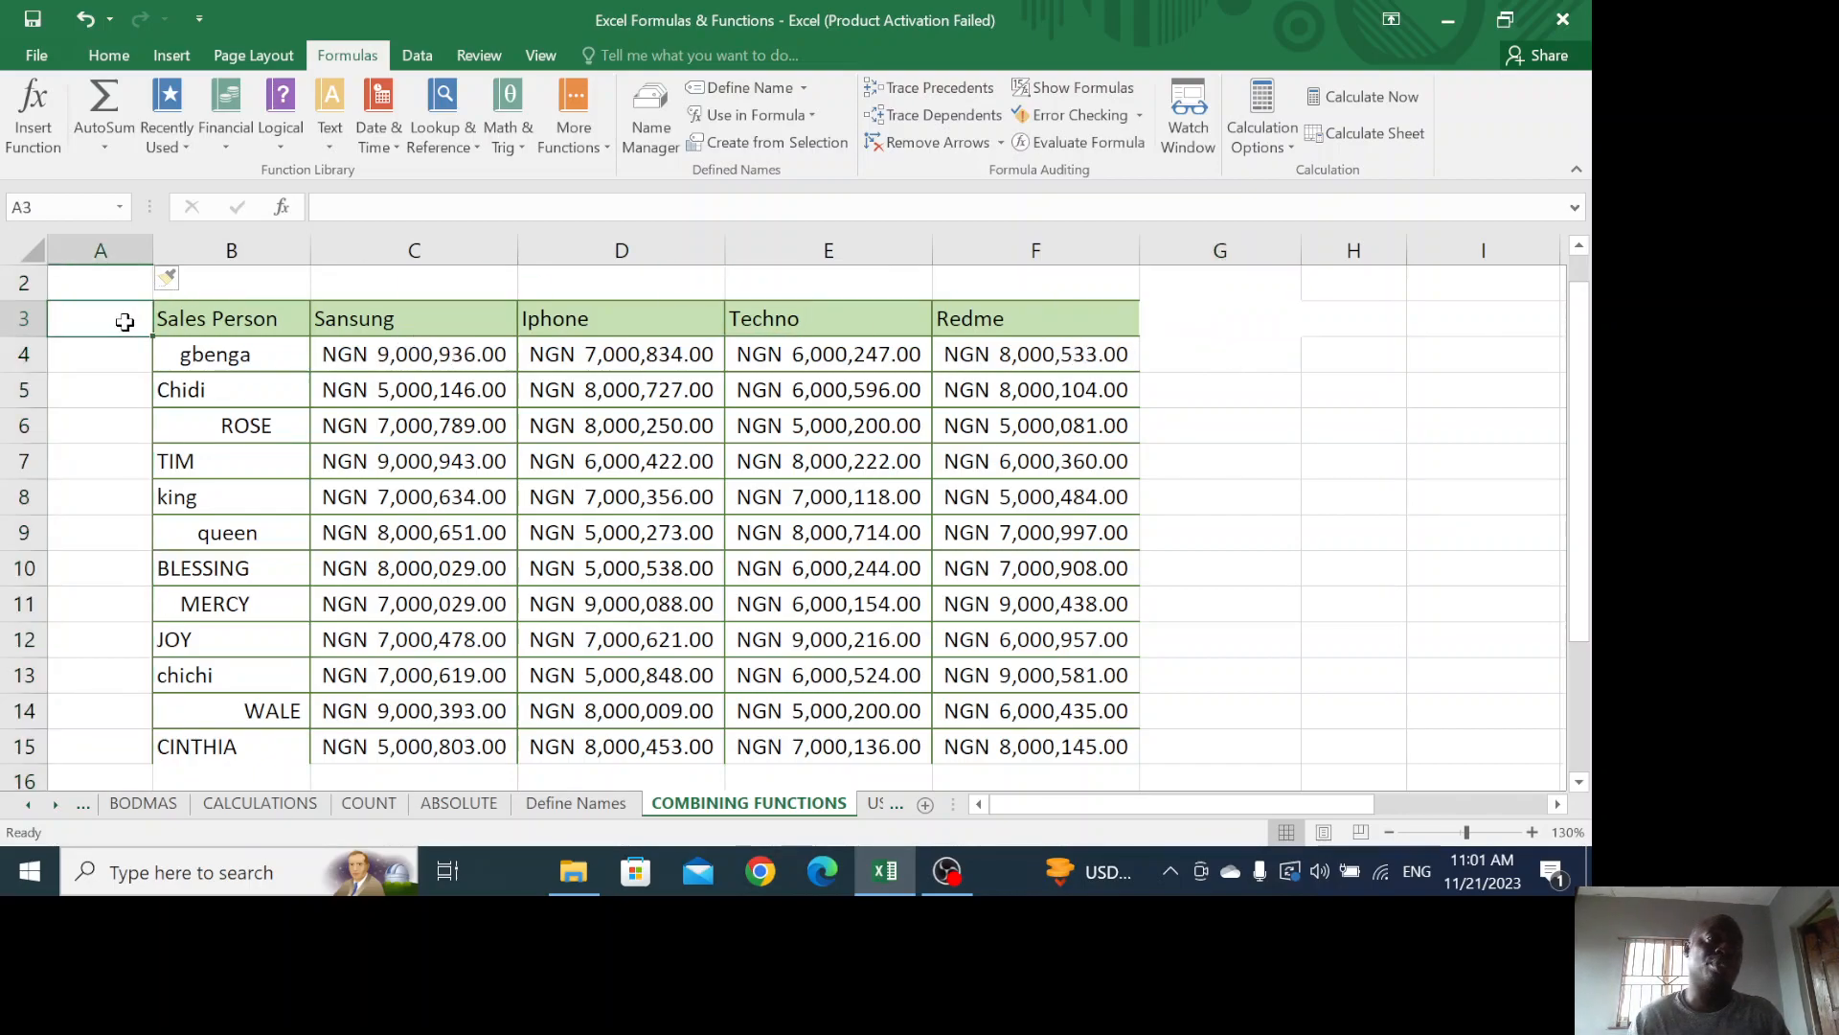
# Enter =TRIM(PROPER(B4)) in cell A4 to clean the first Sales Person entry
pyautogui.click(116, 350)
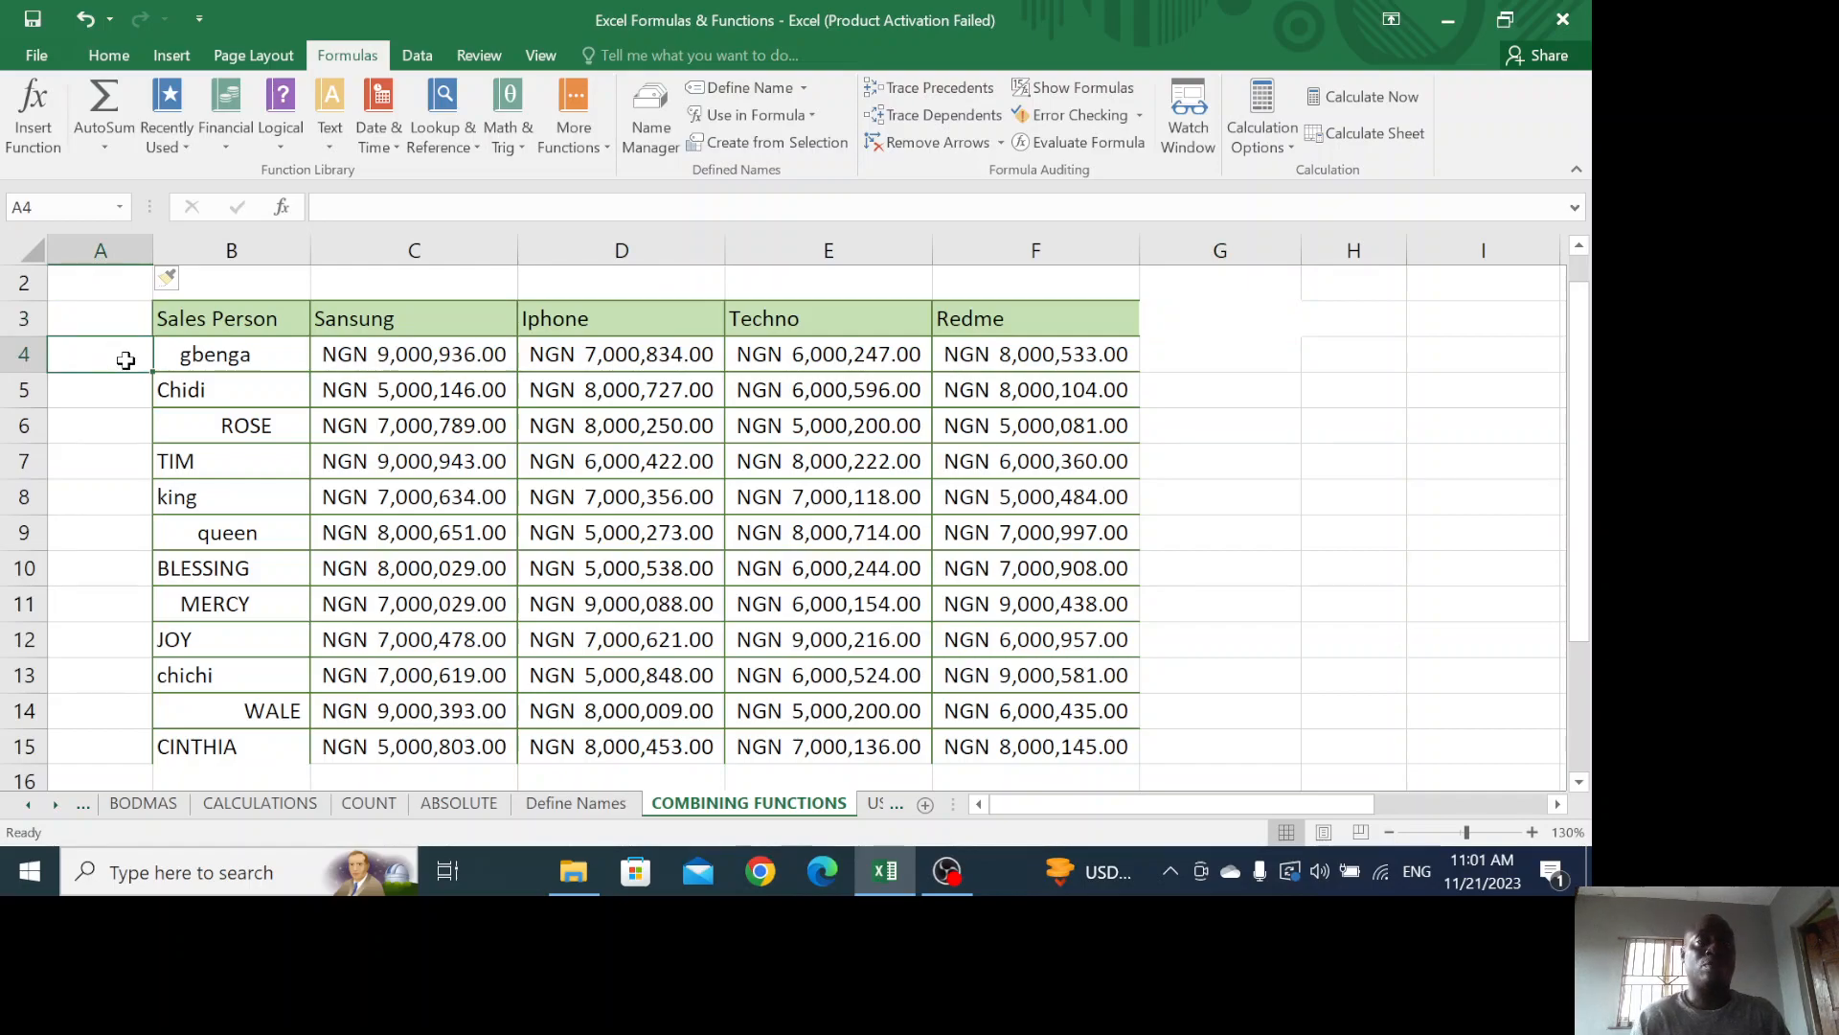
pyautogui.write('=')
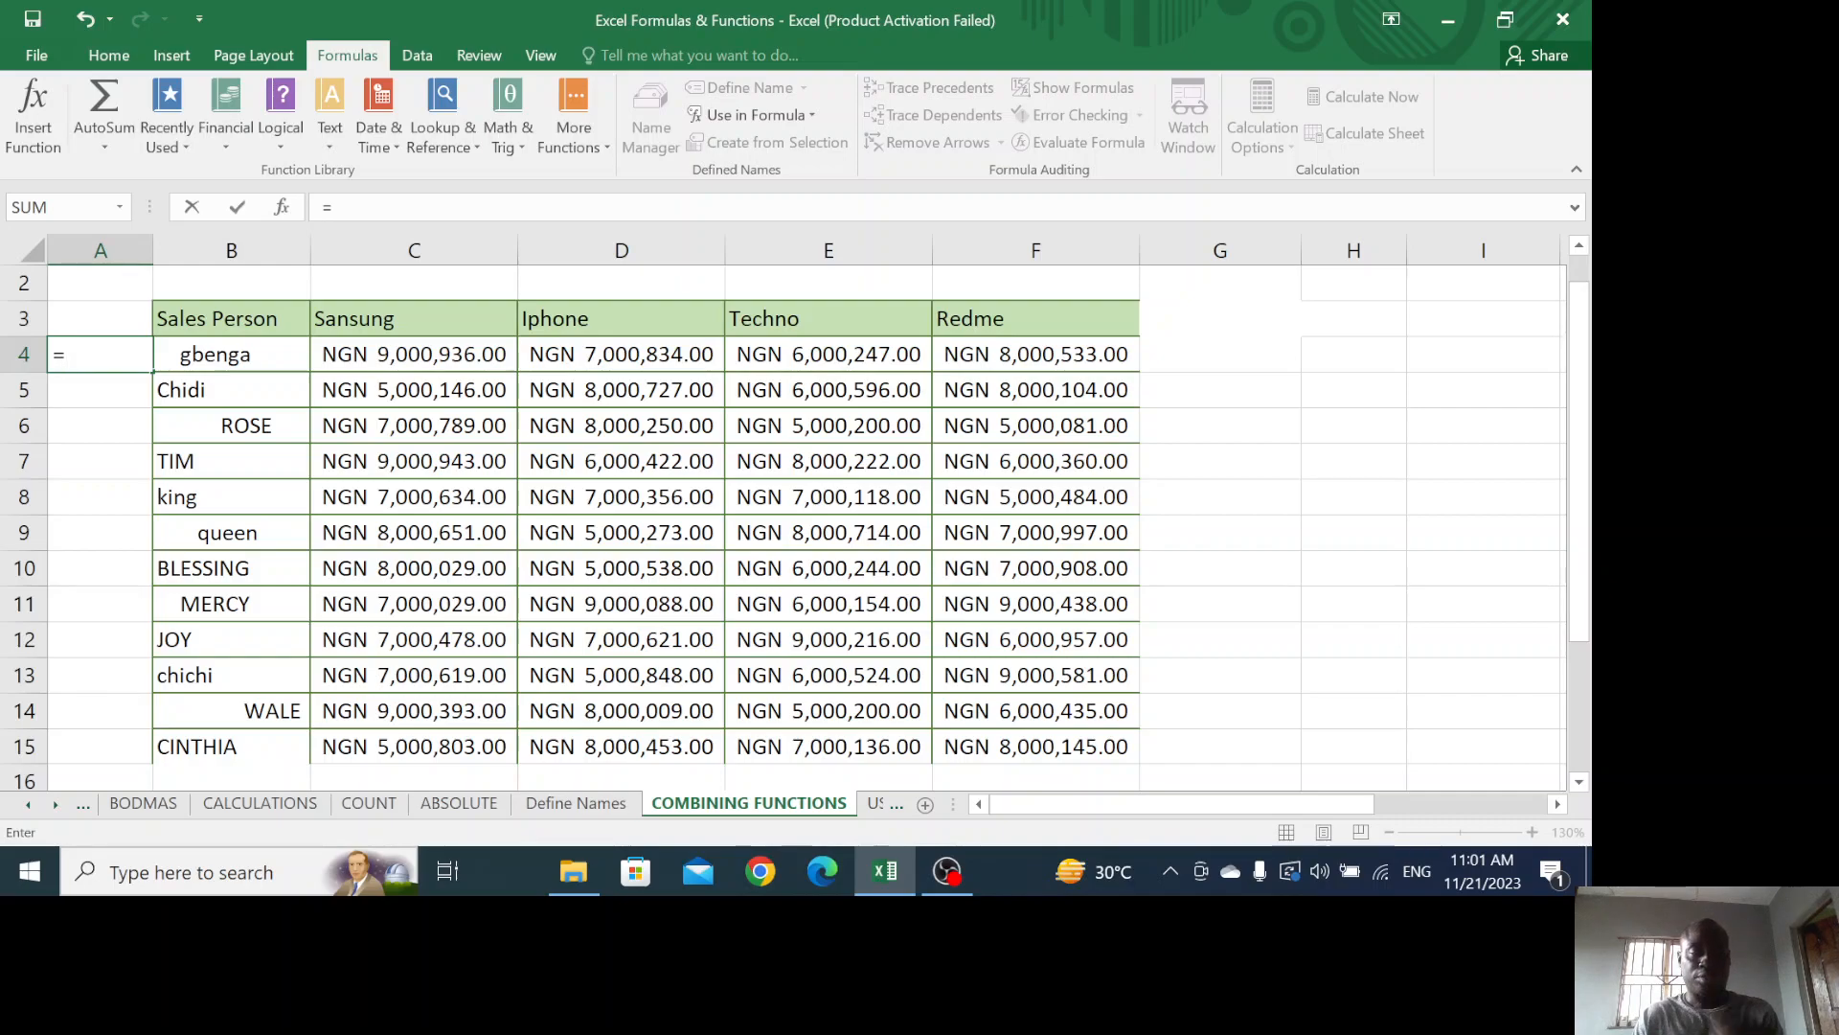
pyautogui.write('trim')
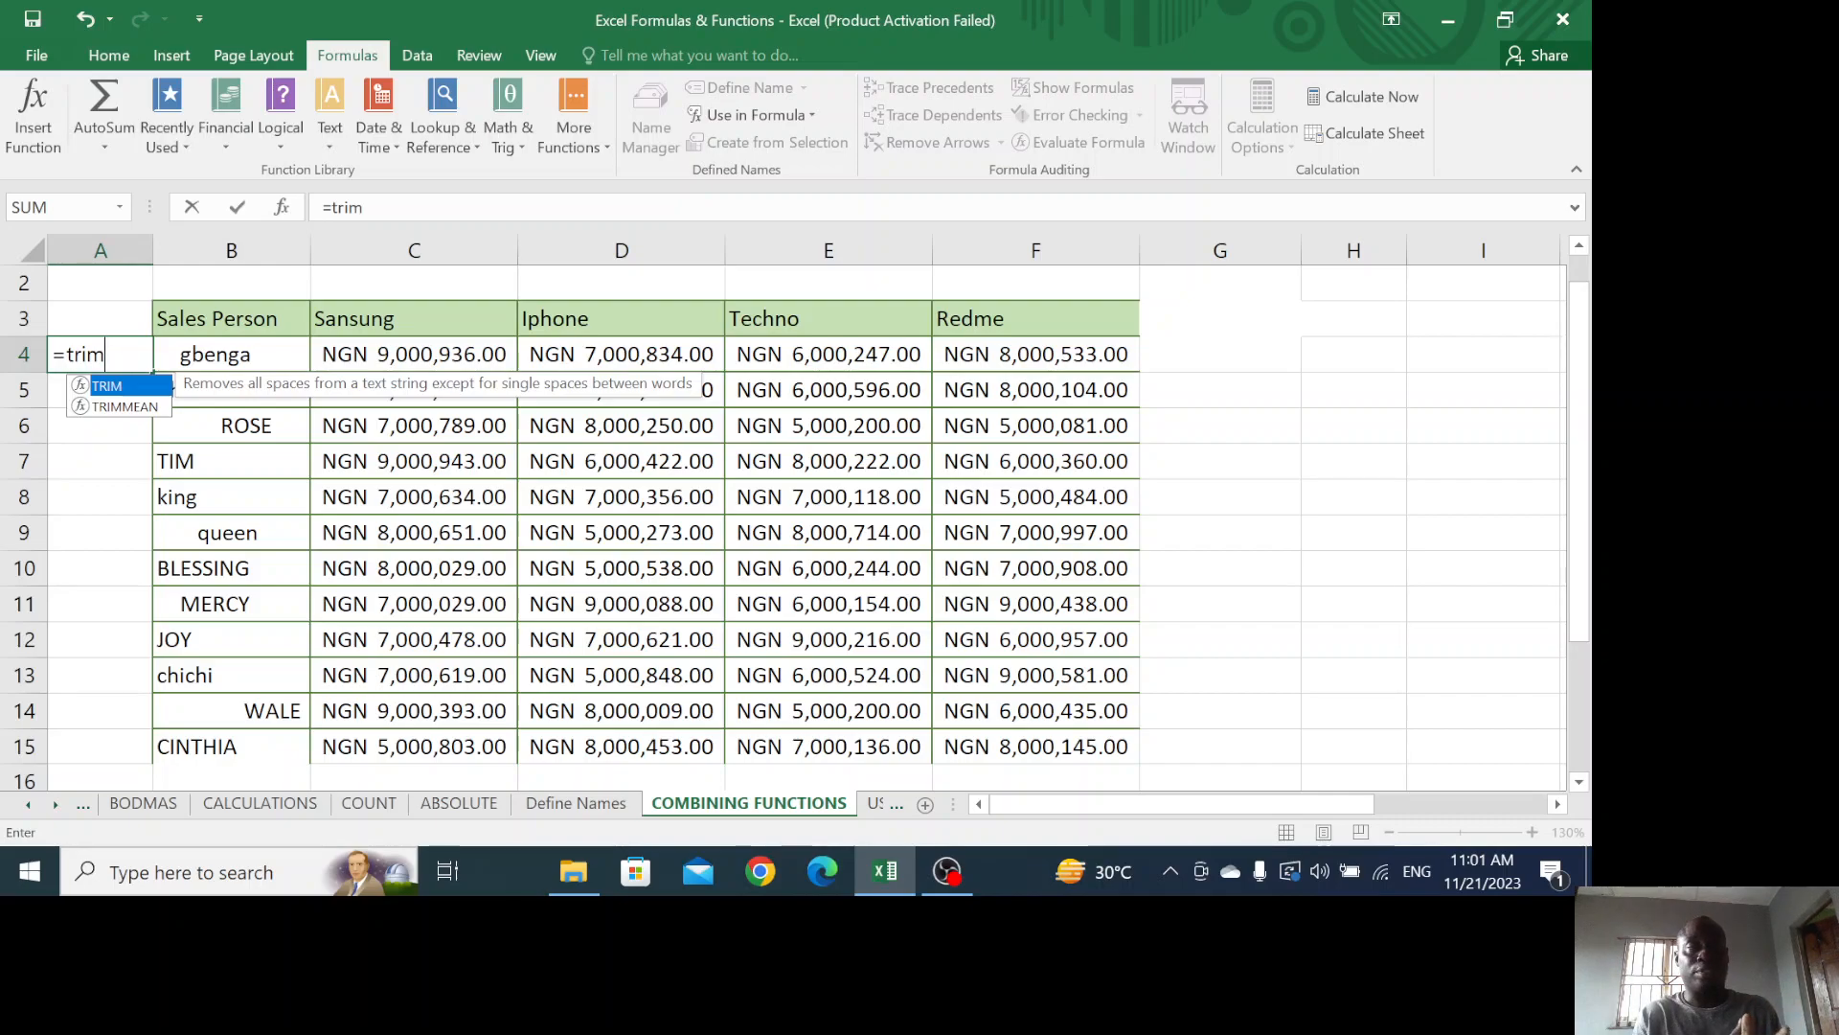
pyautogui.write('(')
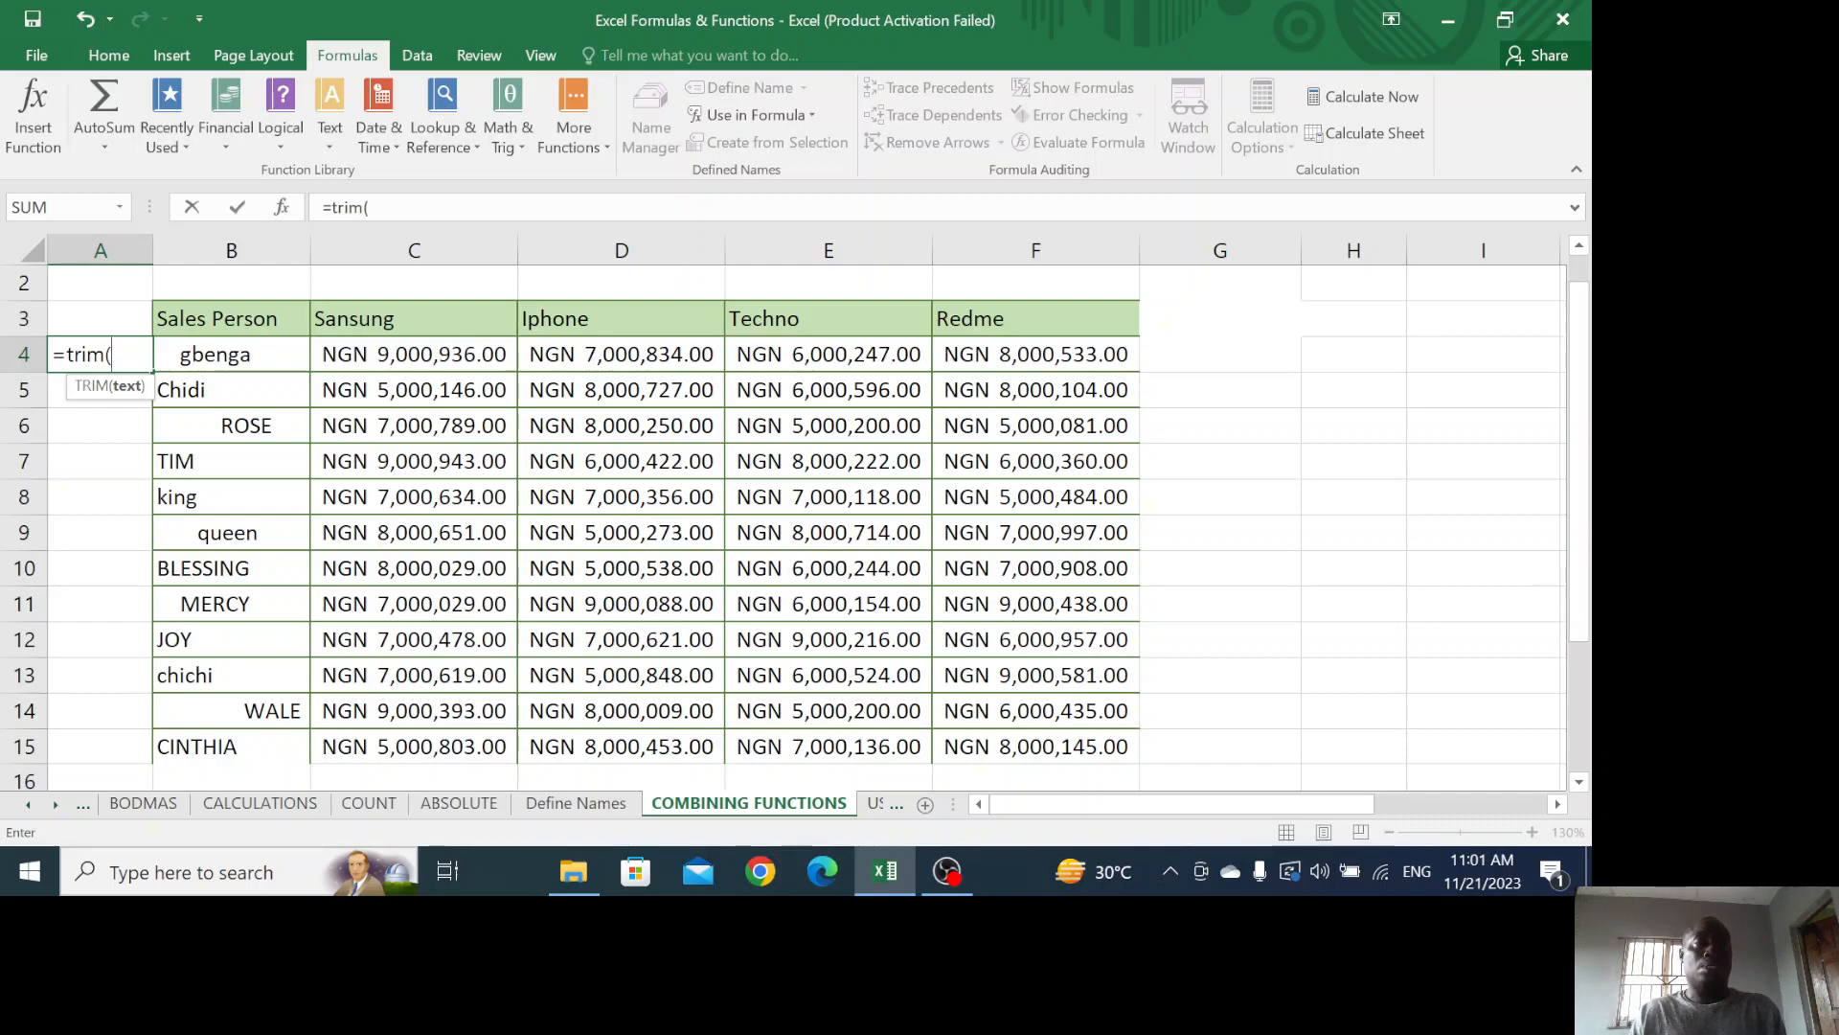
pyautogui.write('prop')
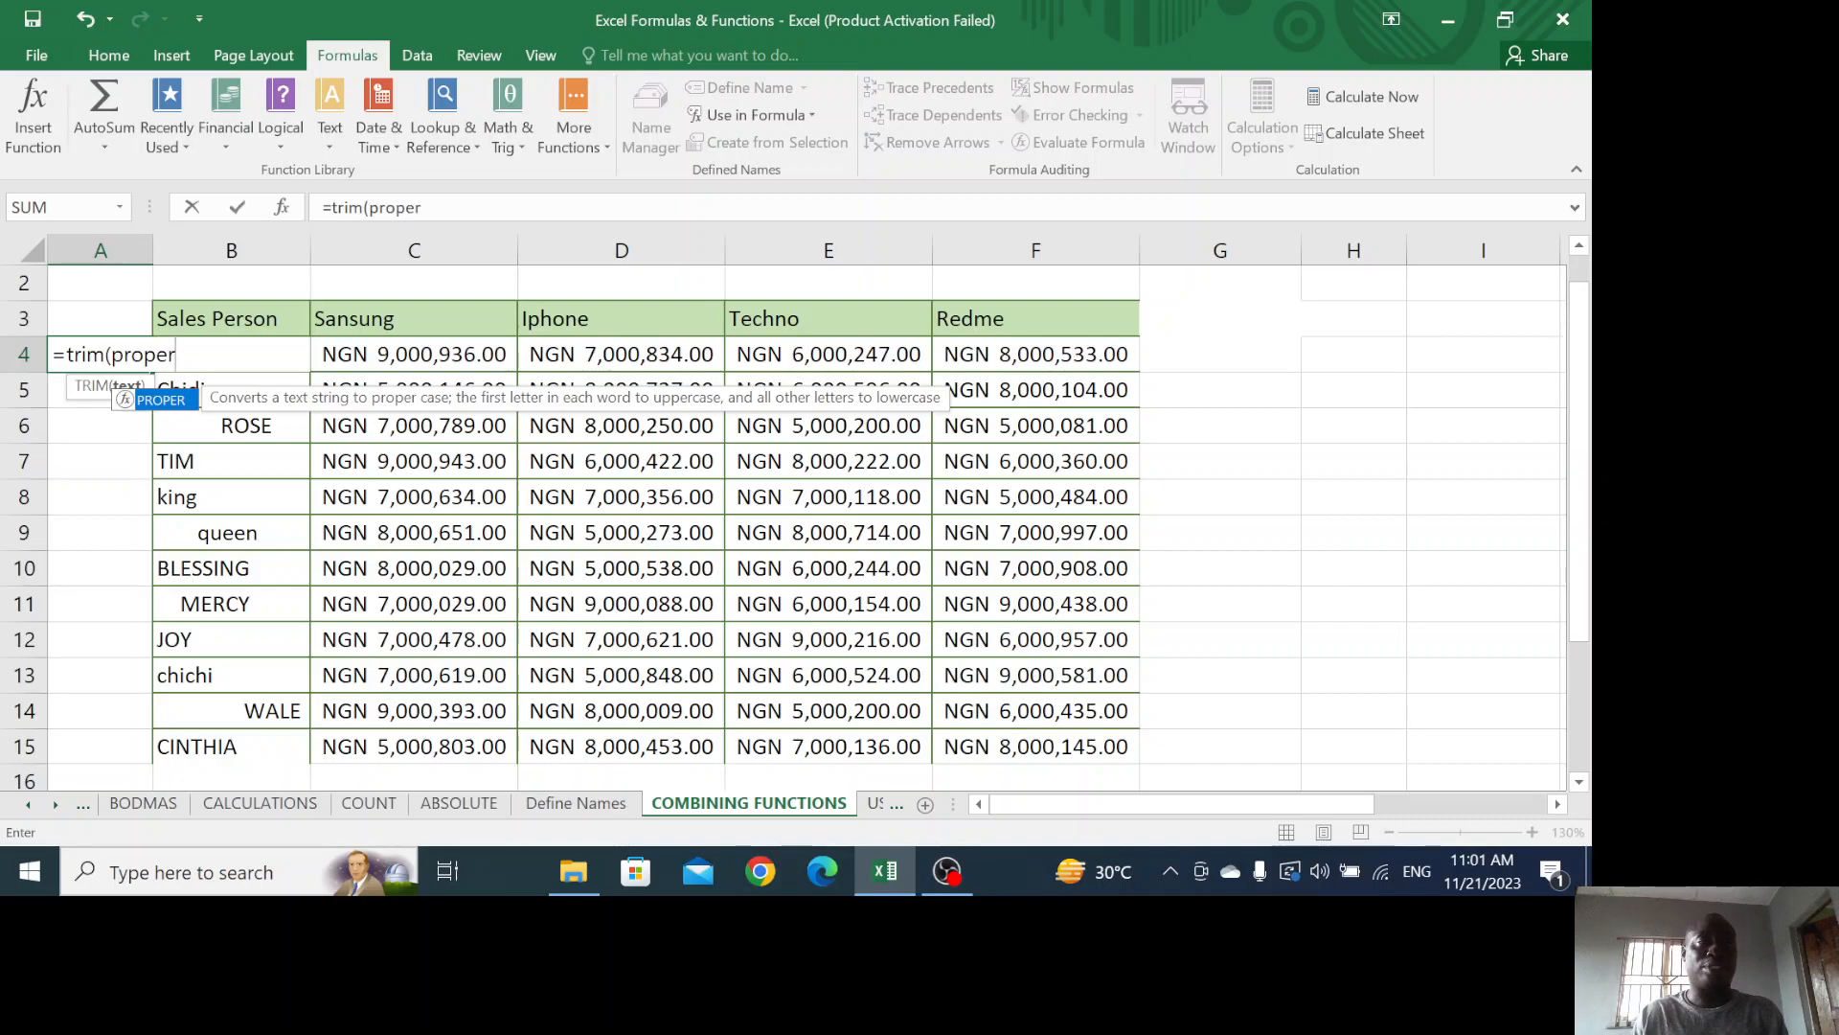
pyautogui.write('er')
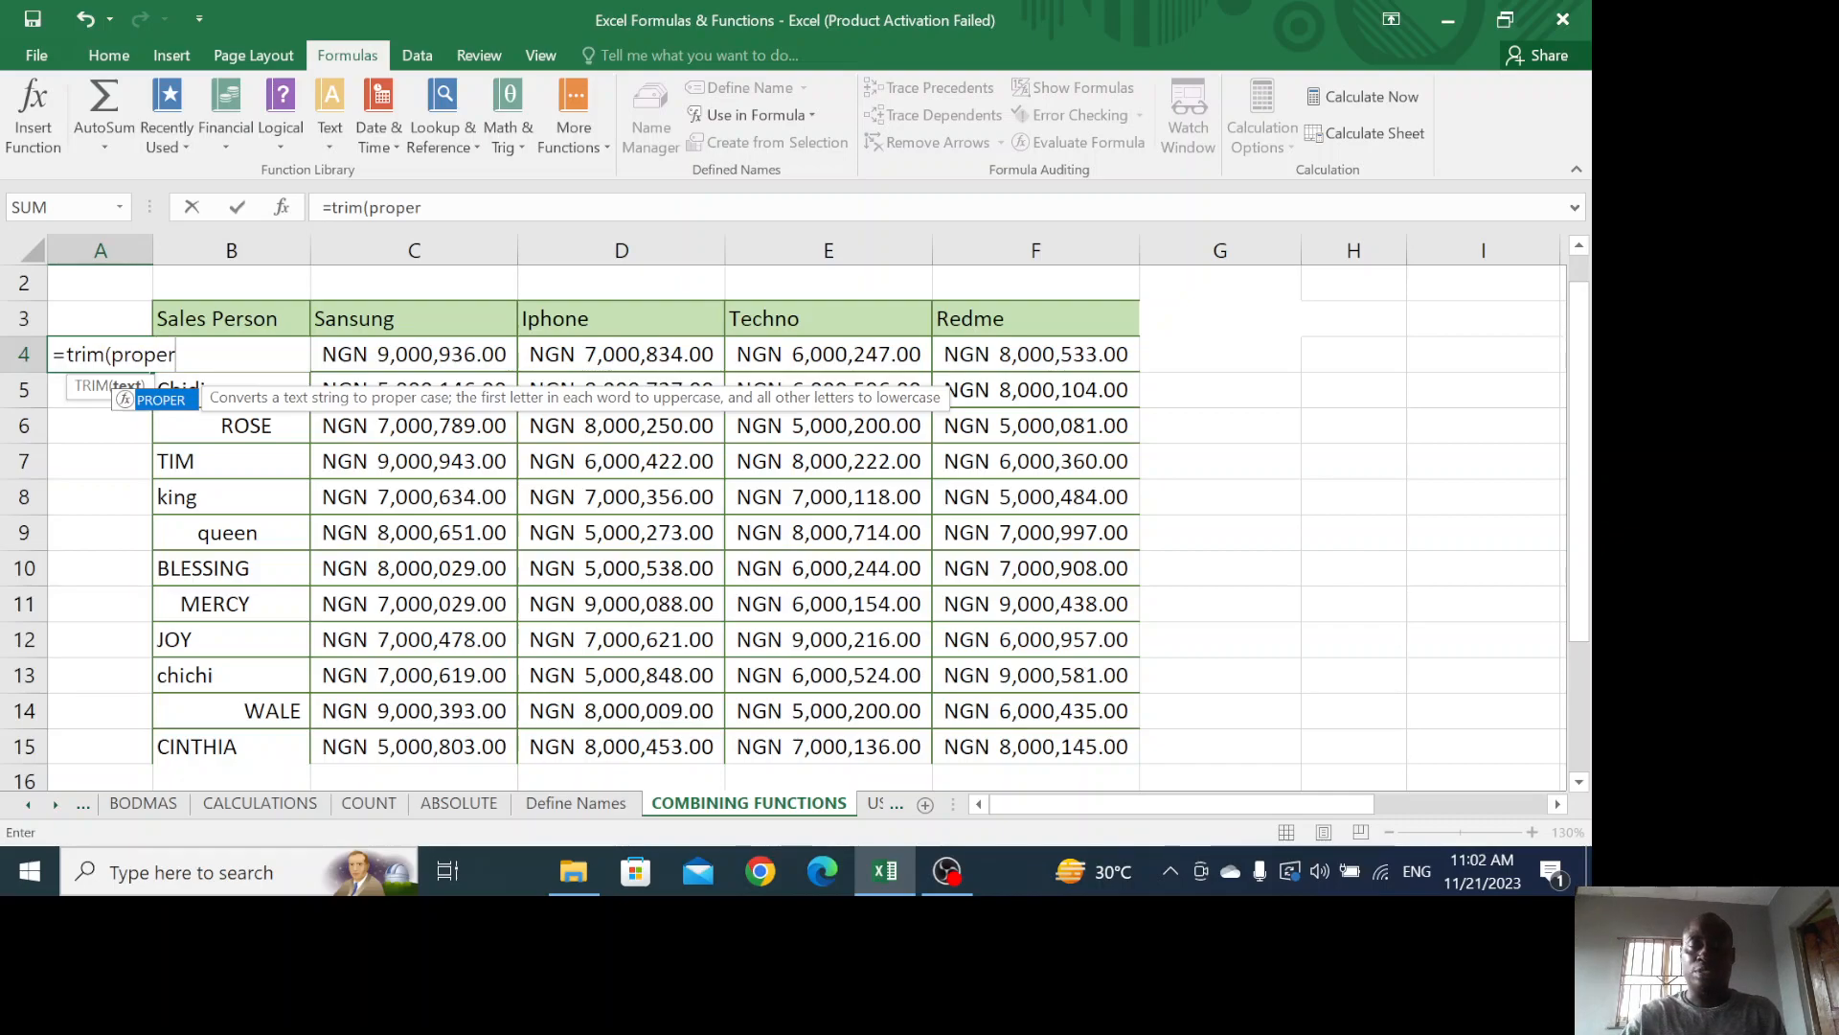
pyautogui.write('(')
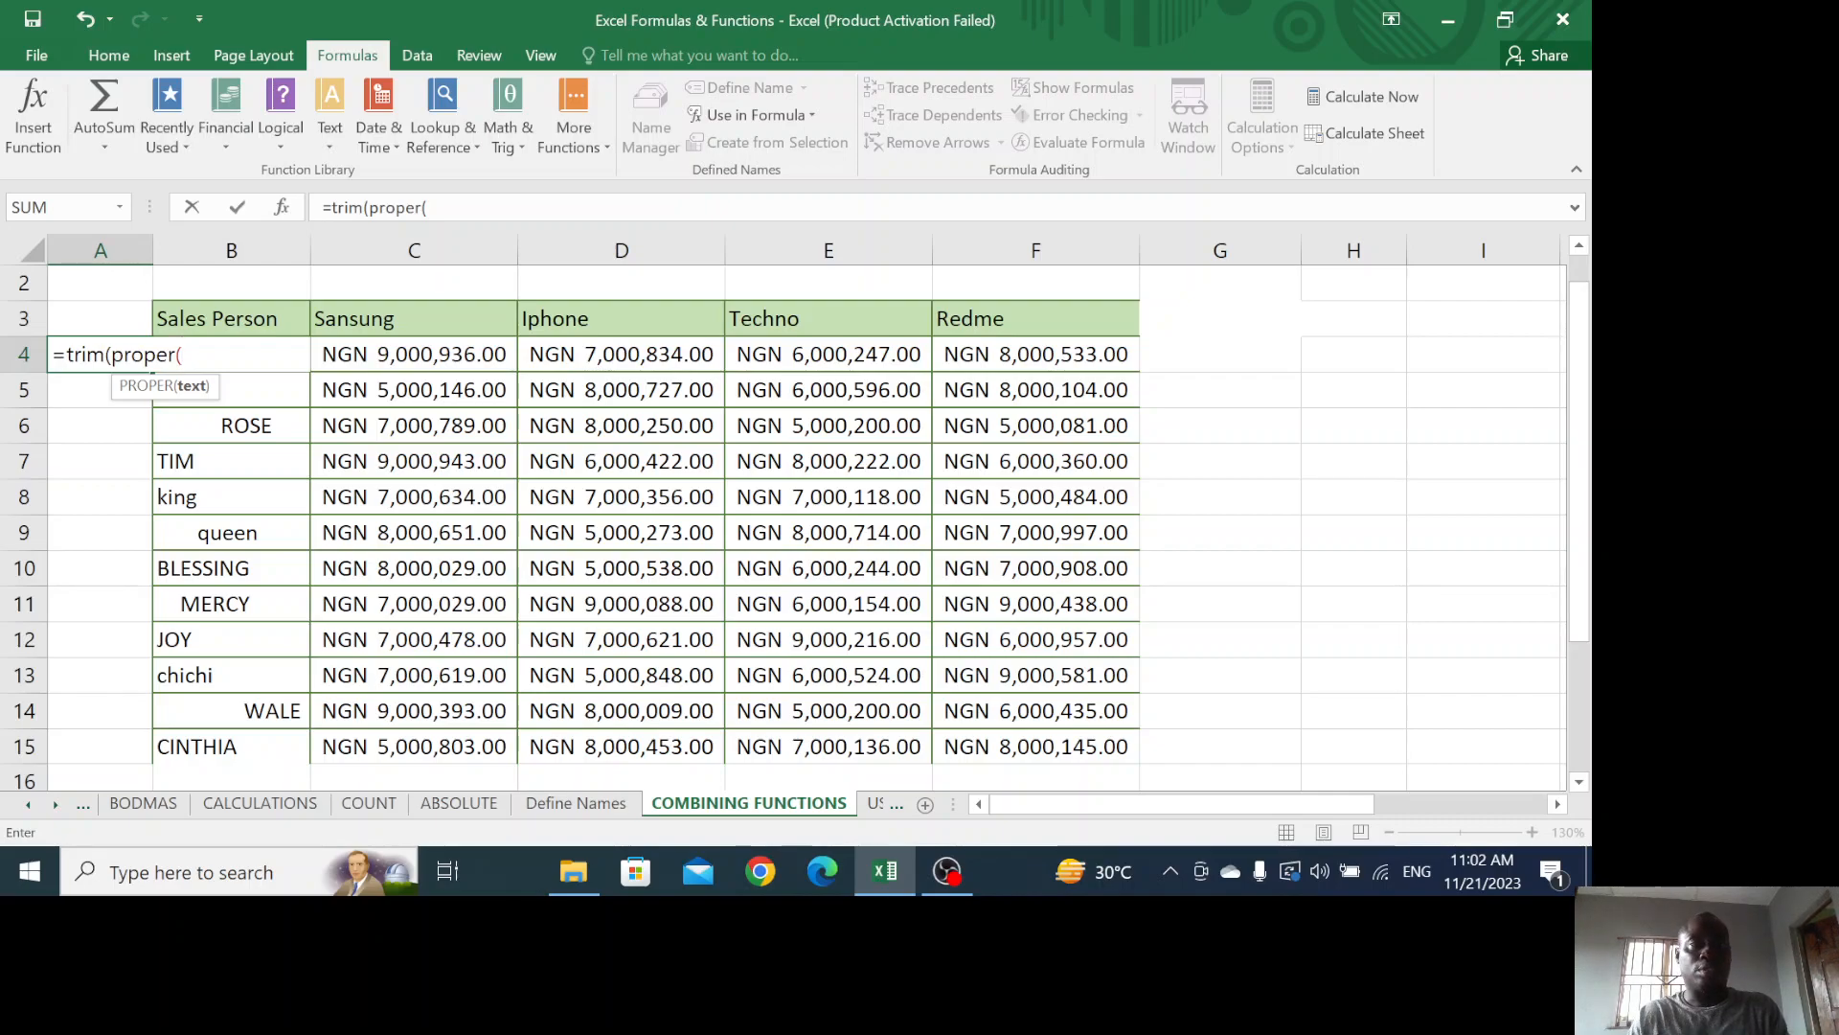
pyautogui.write('b')
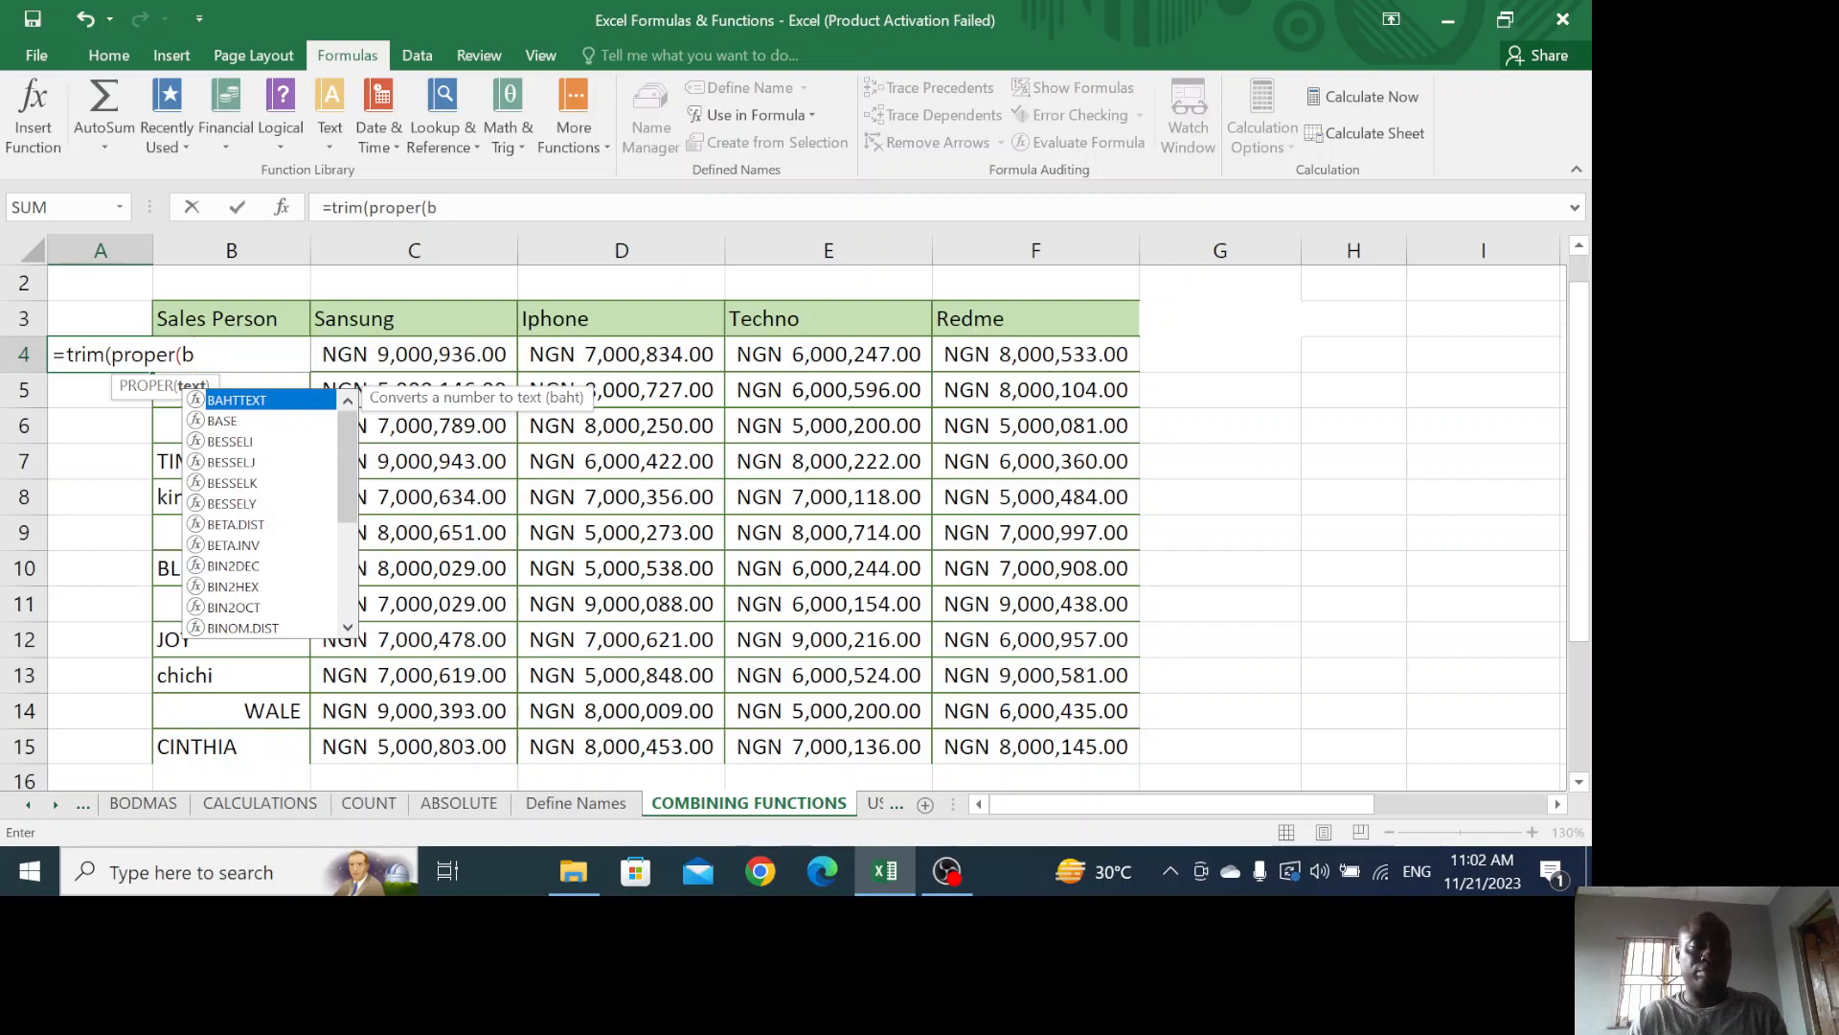
pyautogui.write('4')
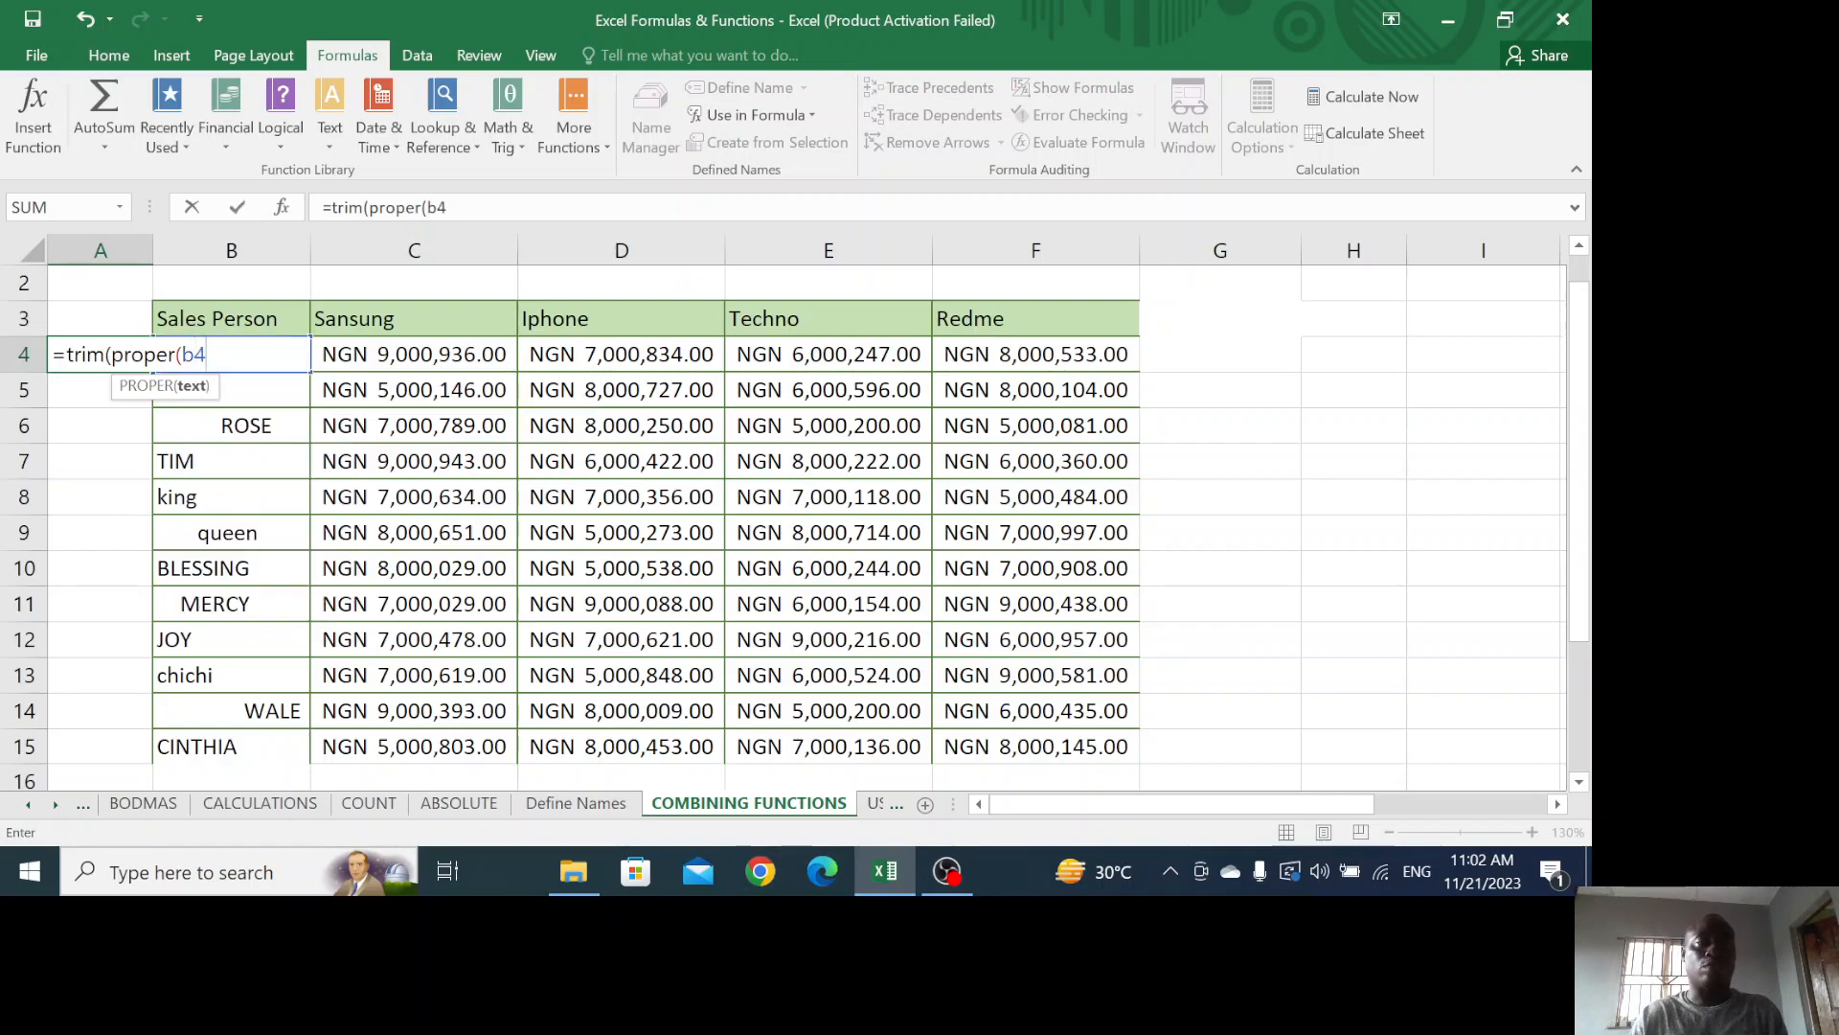
pyautogui.write('))')
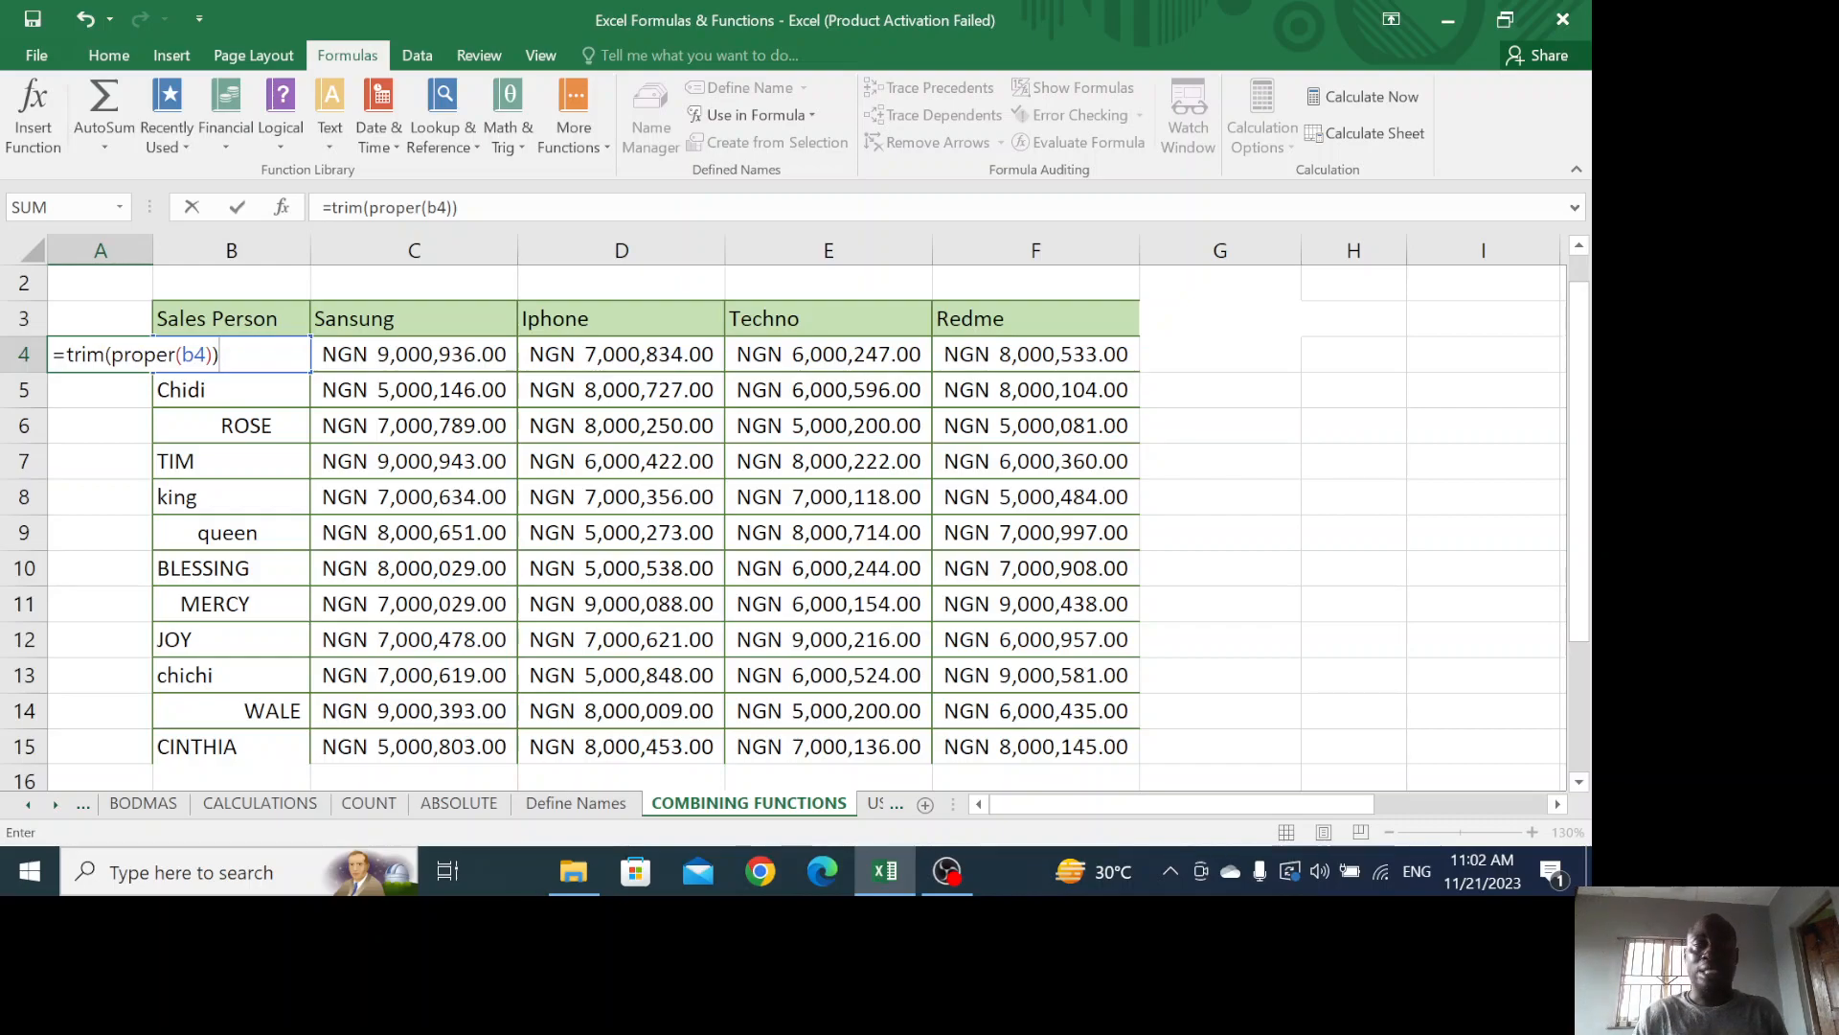
pyautogui.press('Return')
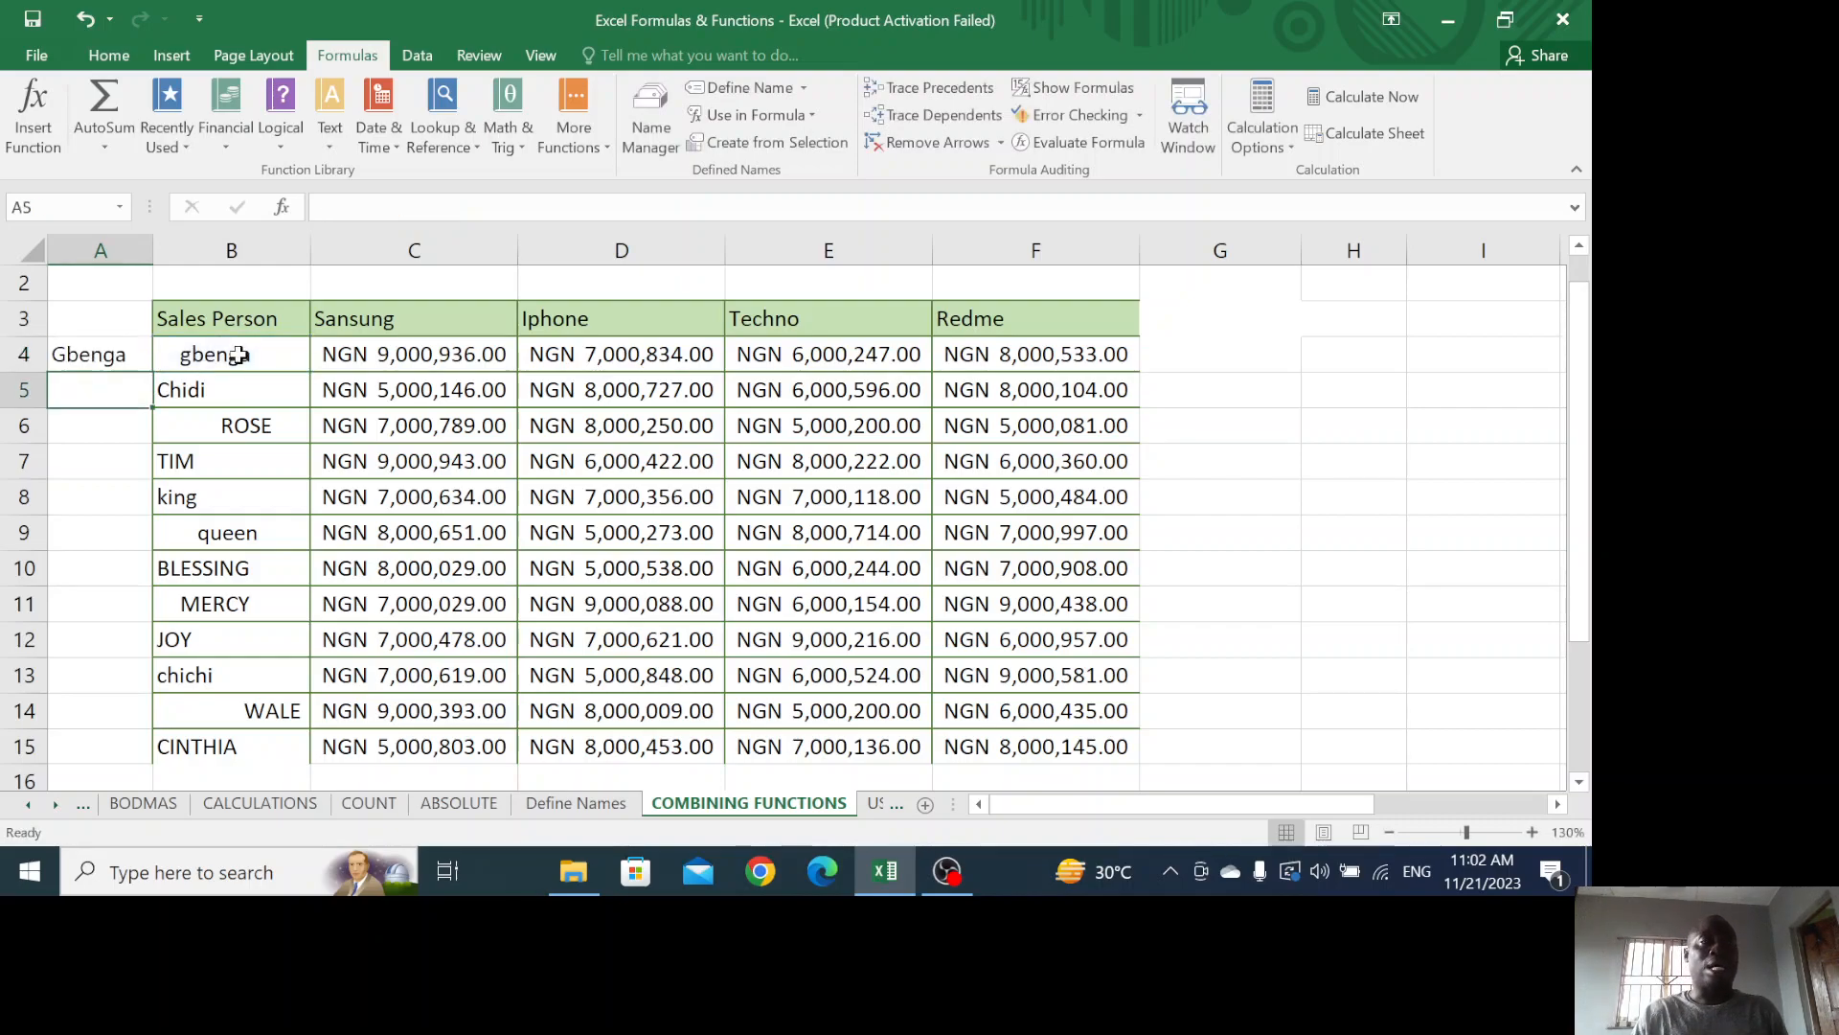
# Fill the TRIM and PROPER formula from A4 down to A15
pyautogui.click(60, 355)
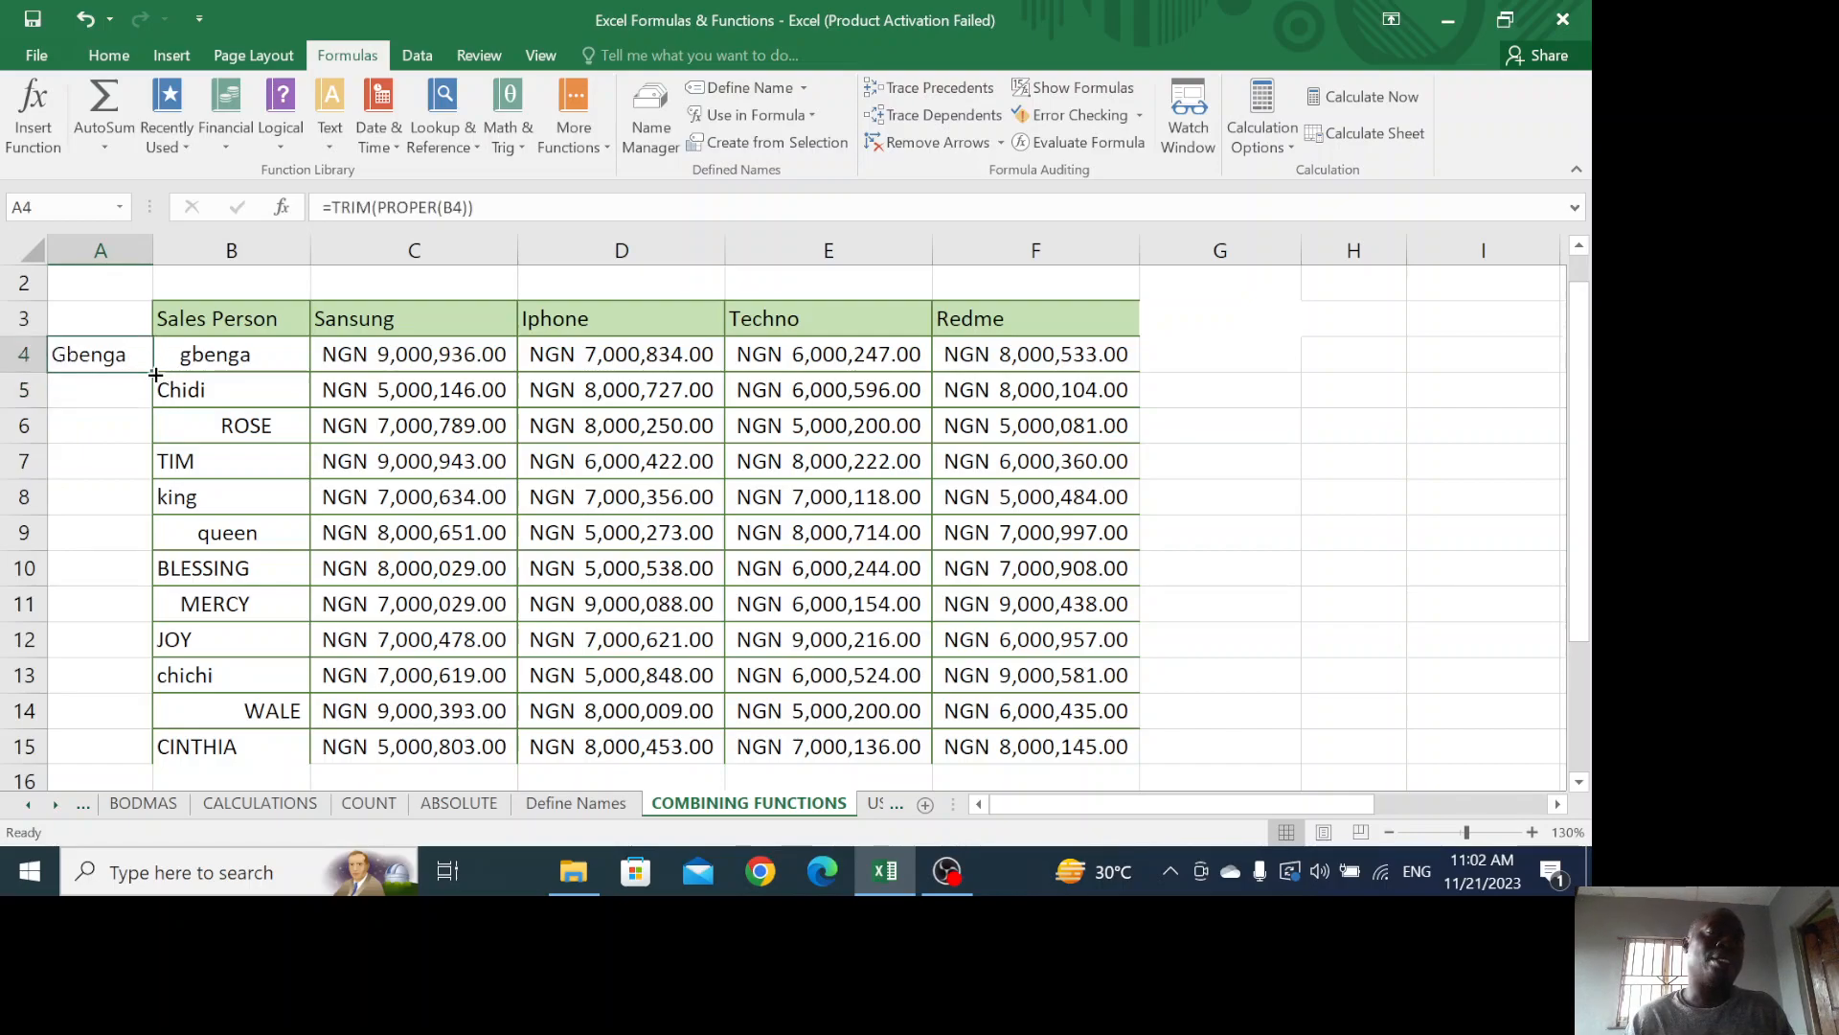
pyautogui.doubleClick(151, 375)
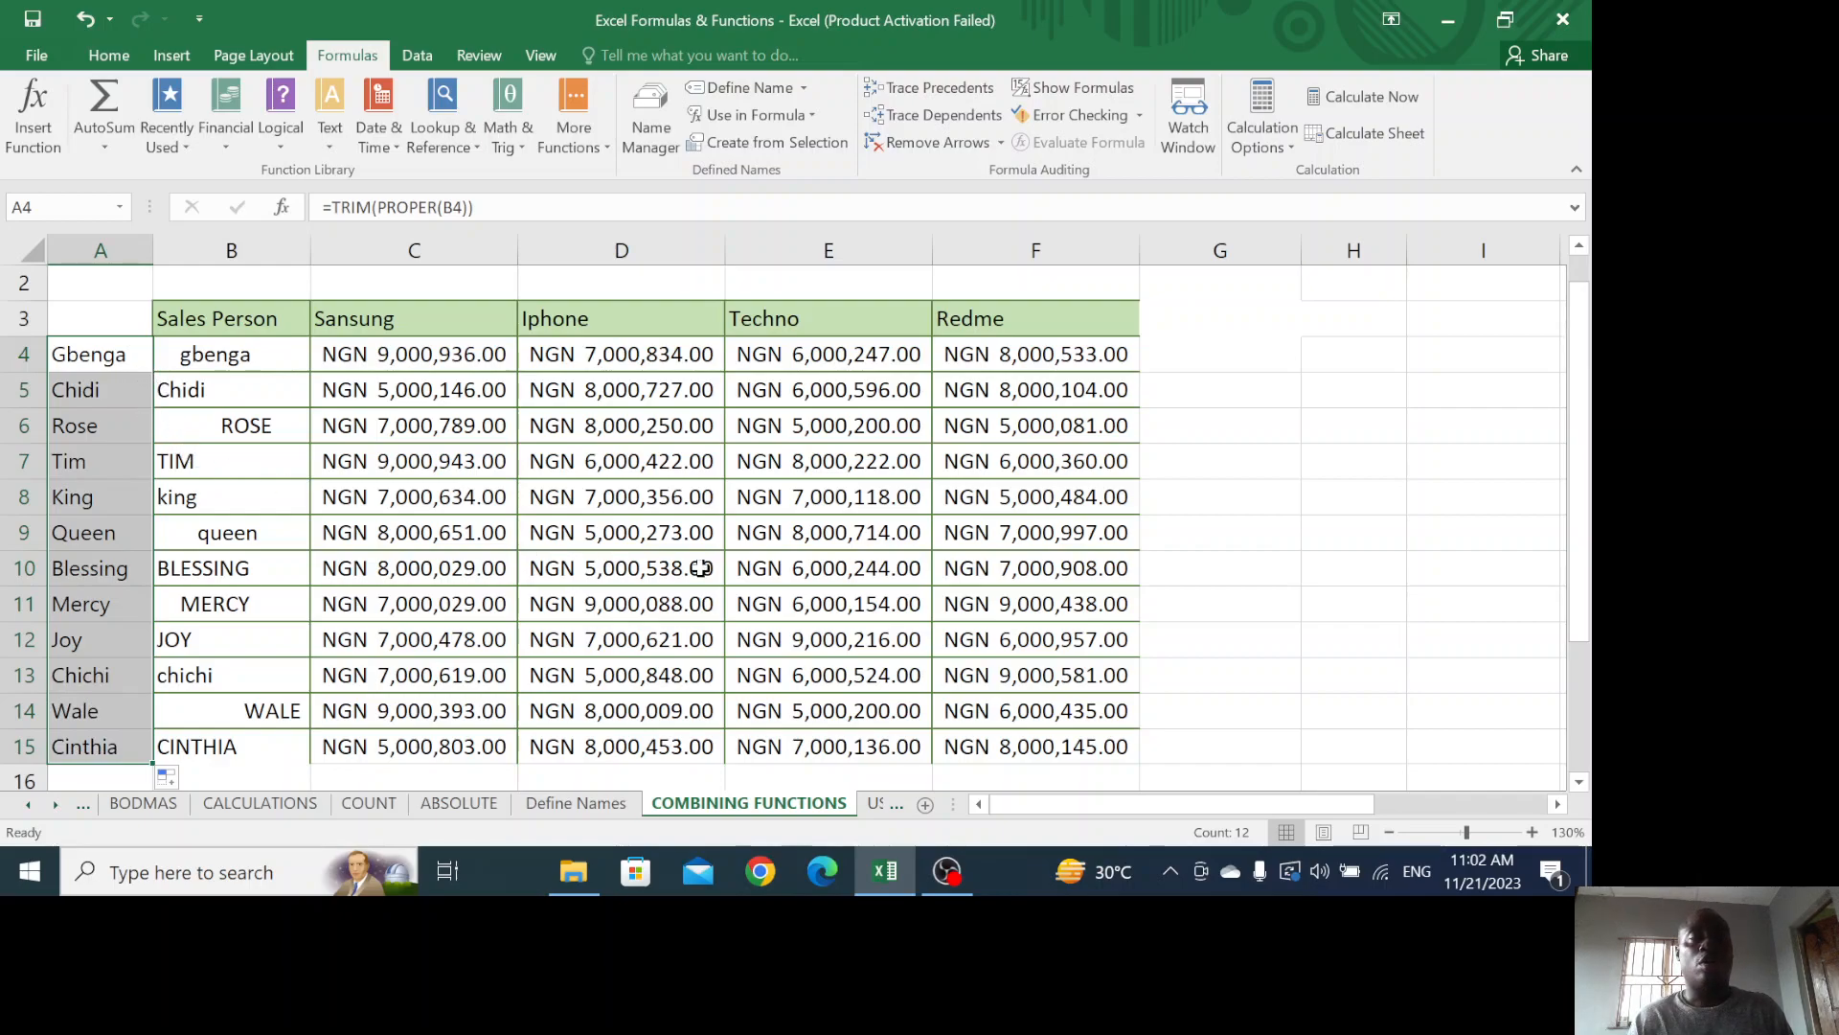
pyautogui.click(1245, 552)
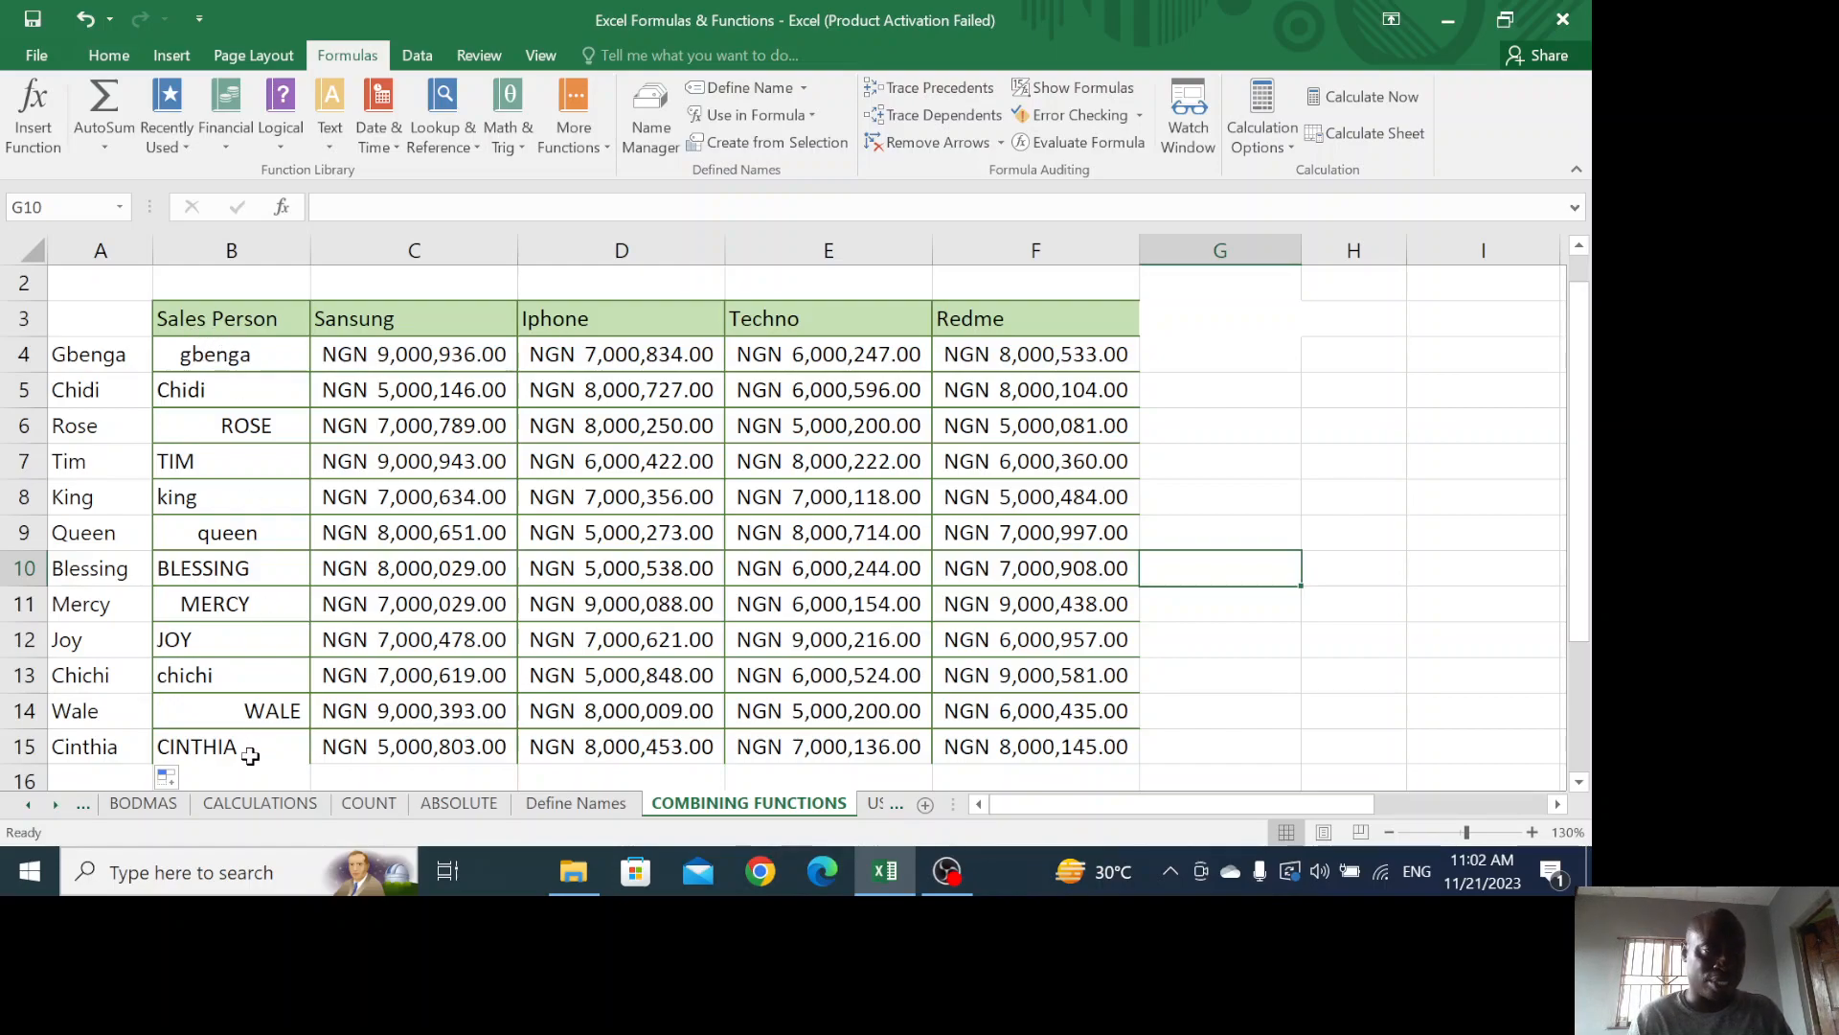
# Copy the cleaned names in A4:A15 and paste them over B4:B15 with the regular paste option, trying the Values option first
pyautogui.moveTo(63, 356); pyautogui.dragTo(84, 757)
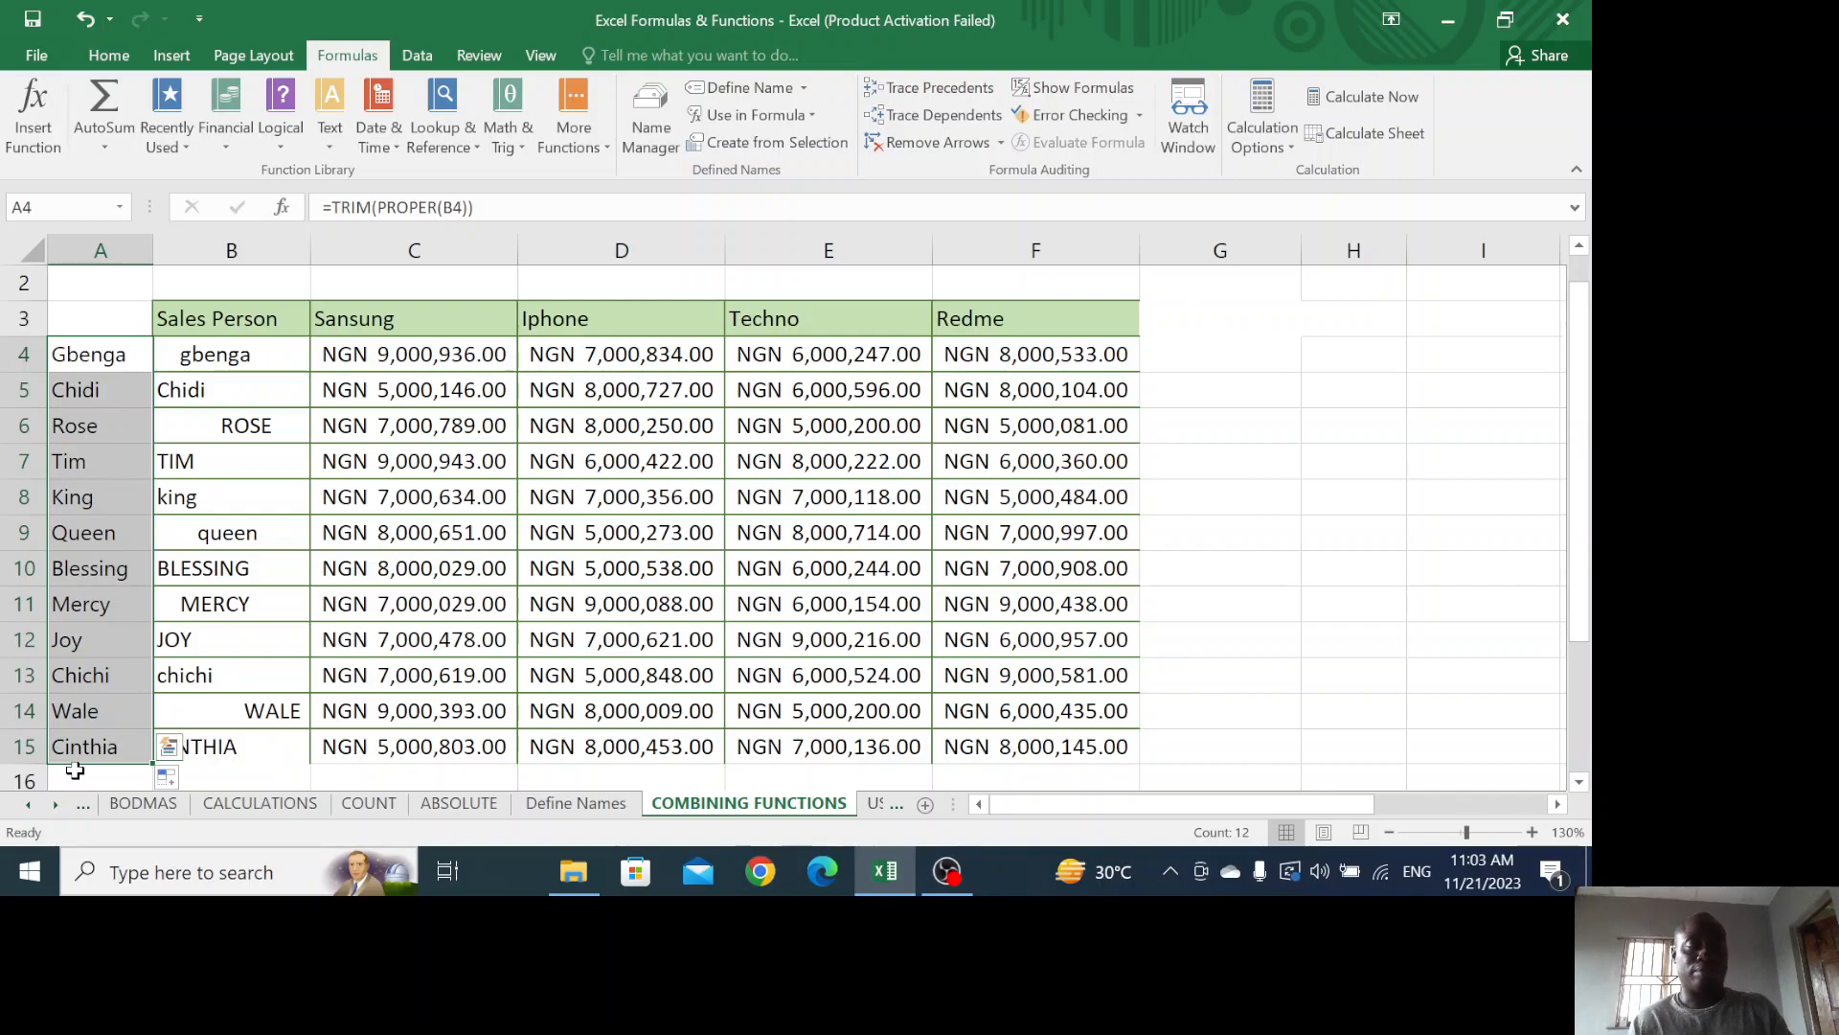
pyautogui.hotkey('ctrl', 'c')
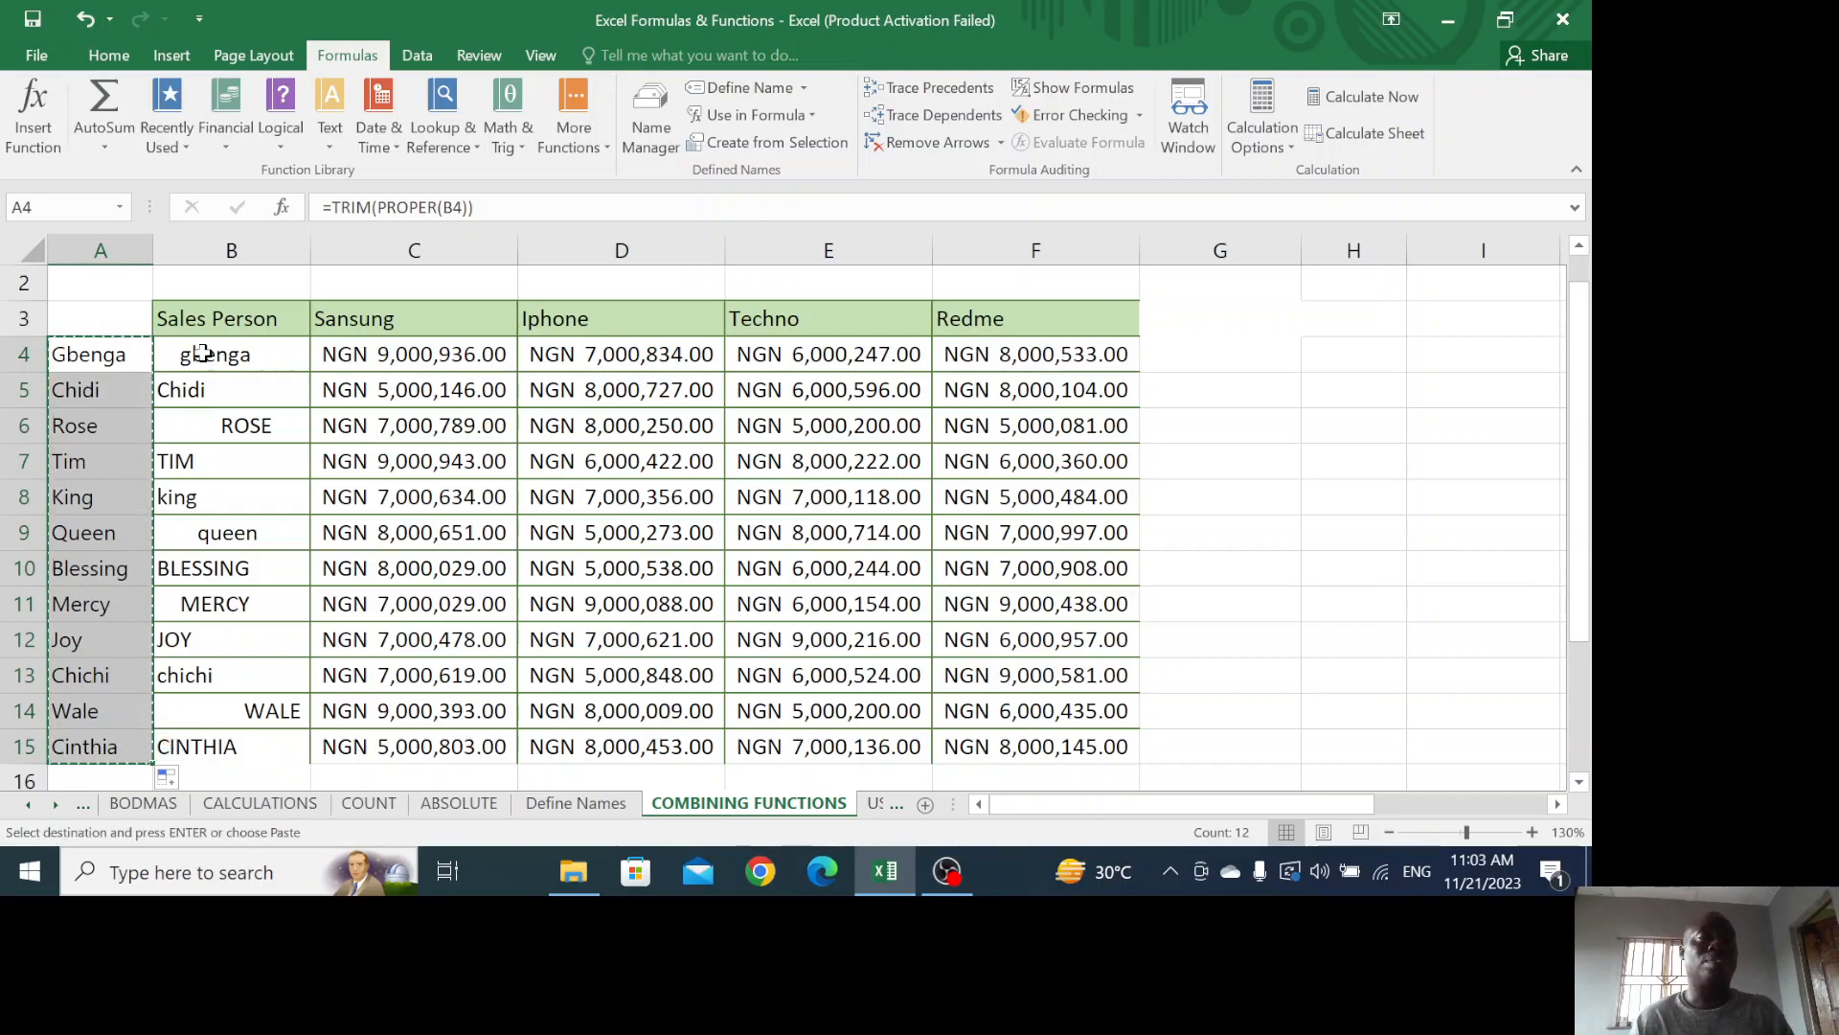
pyautogui.moveTo(204, 353); pyautogui.dragTo(217, 750)
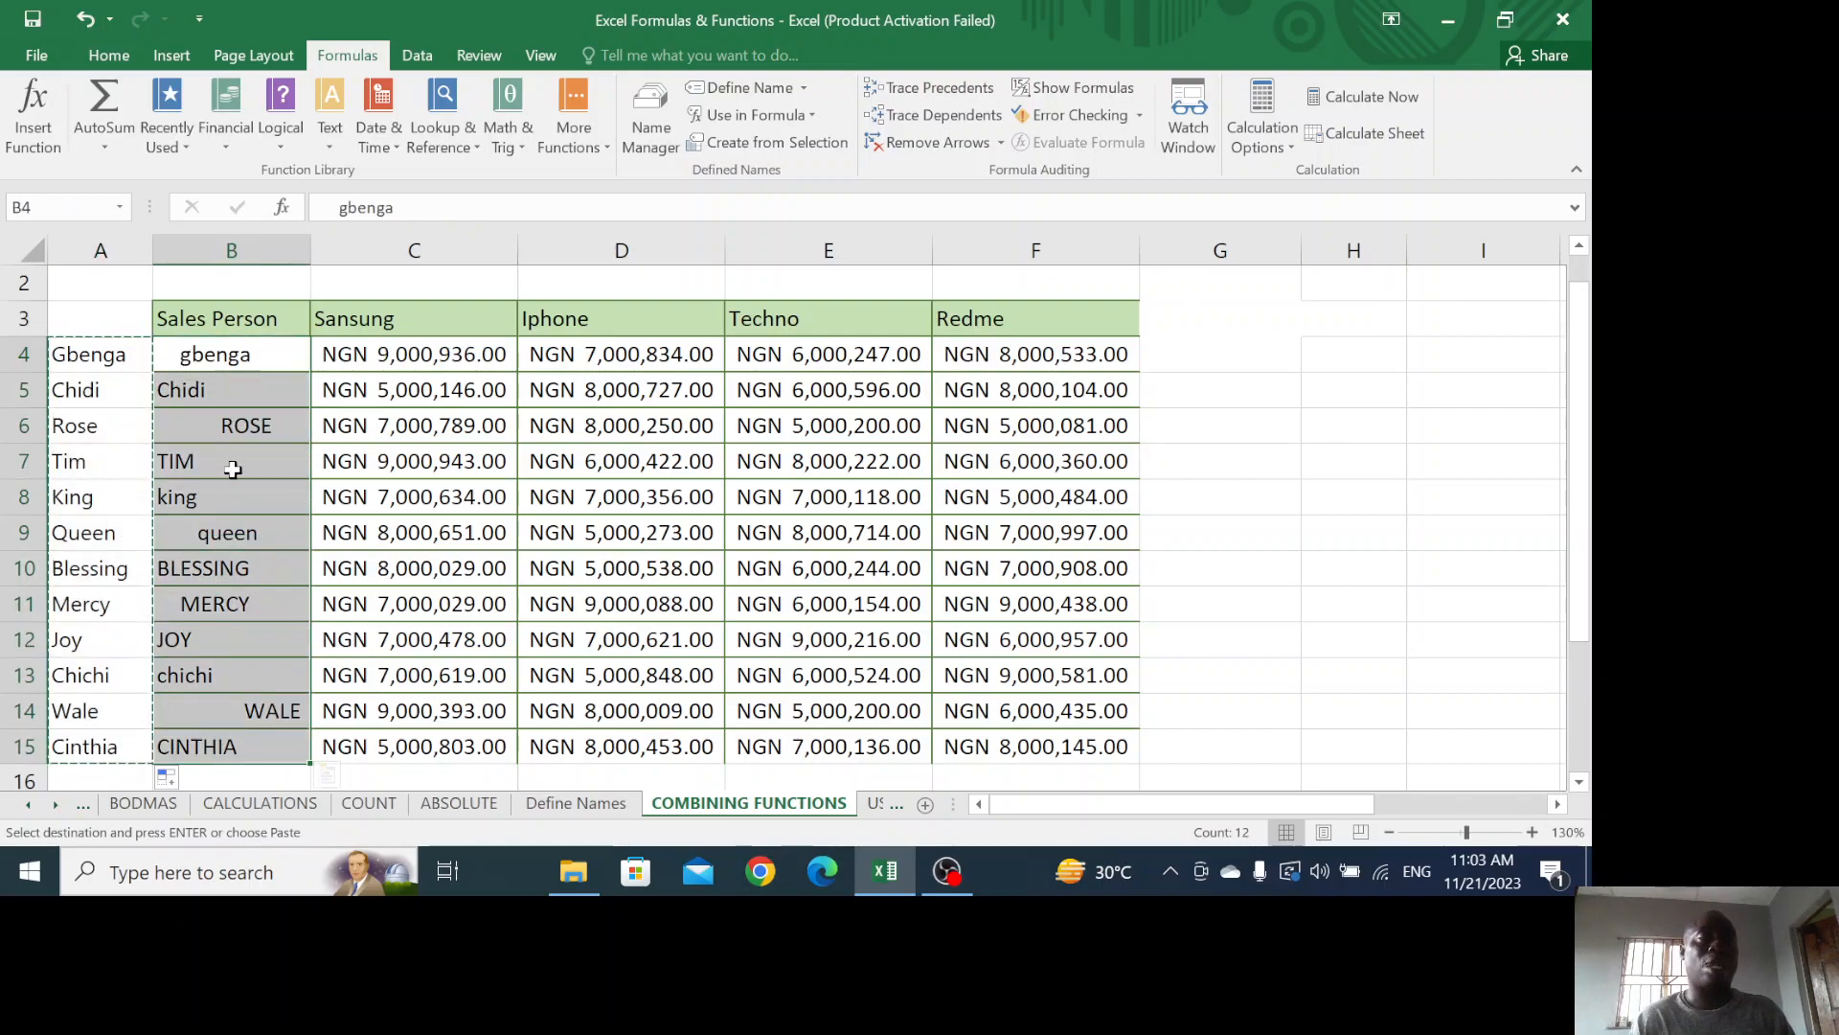
pyautogui.rightClick(230, 422)
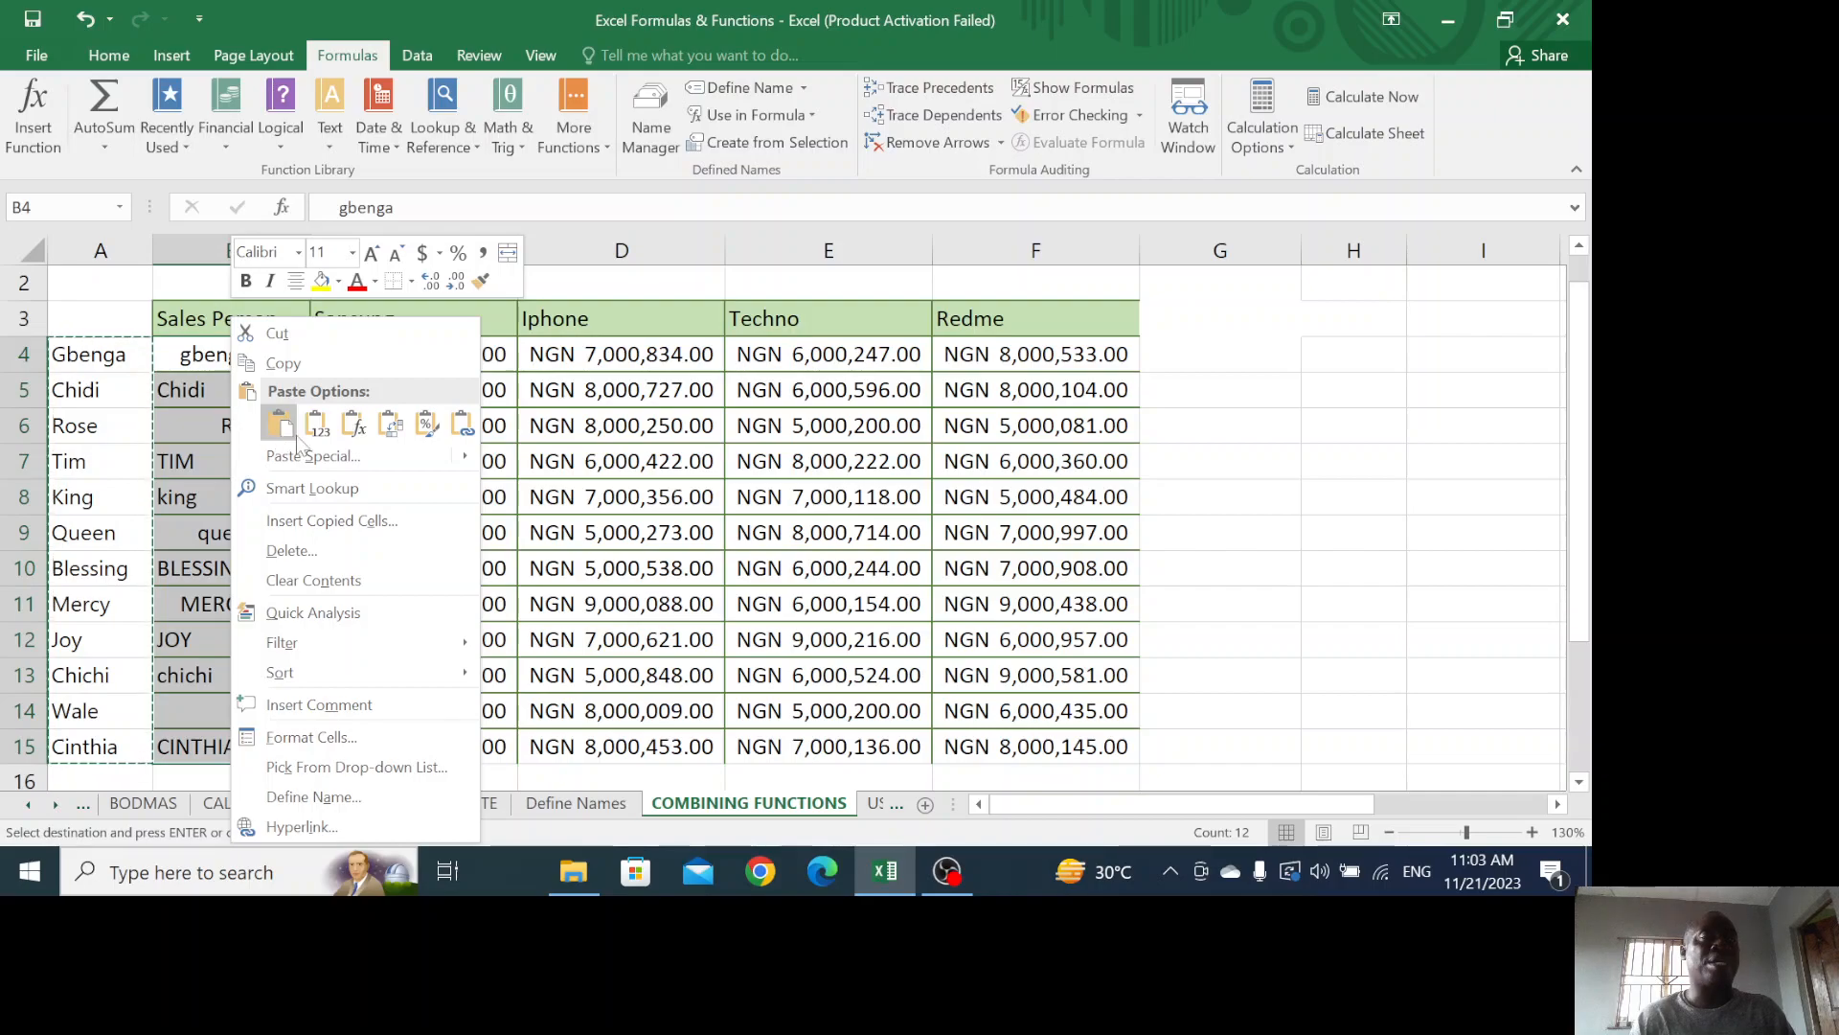
pyautogui.click(310, 431)
pyautogui.hotkey('ctrl', 'z')
pyautogui.rightClick(232, 429)
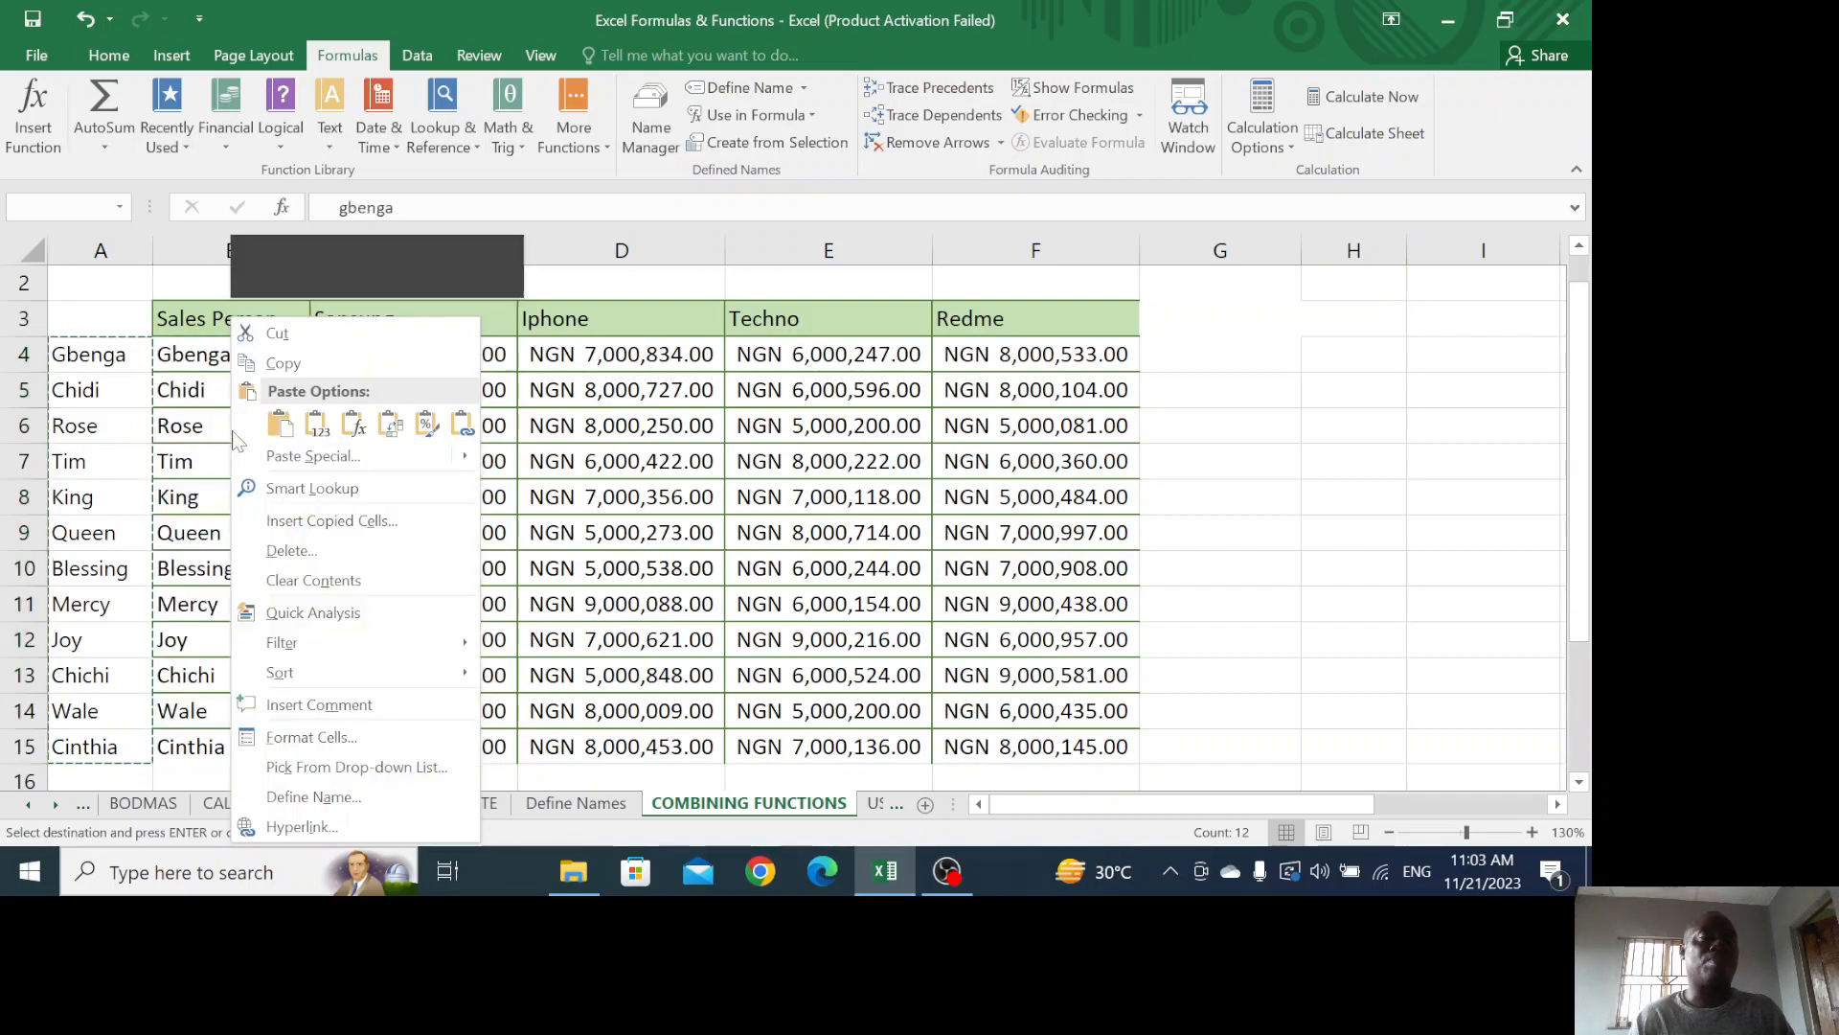
pyautogui.click(314, 431)
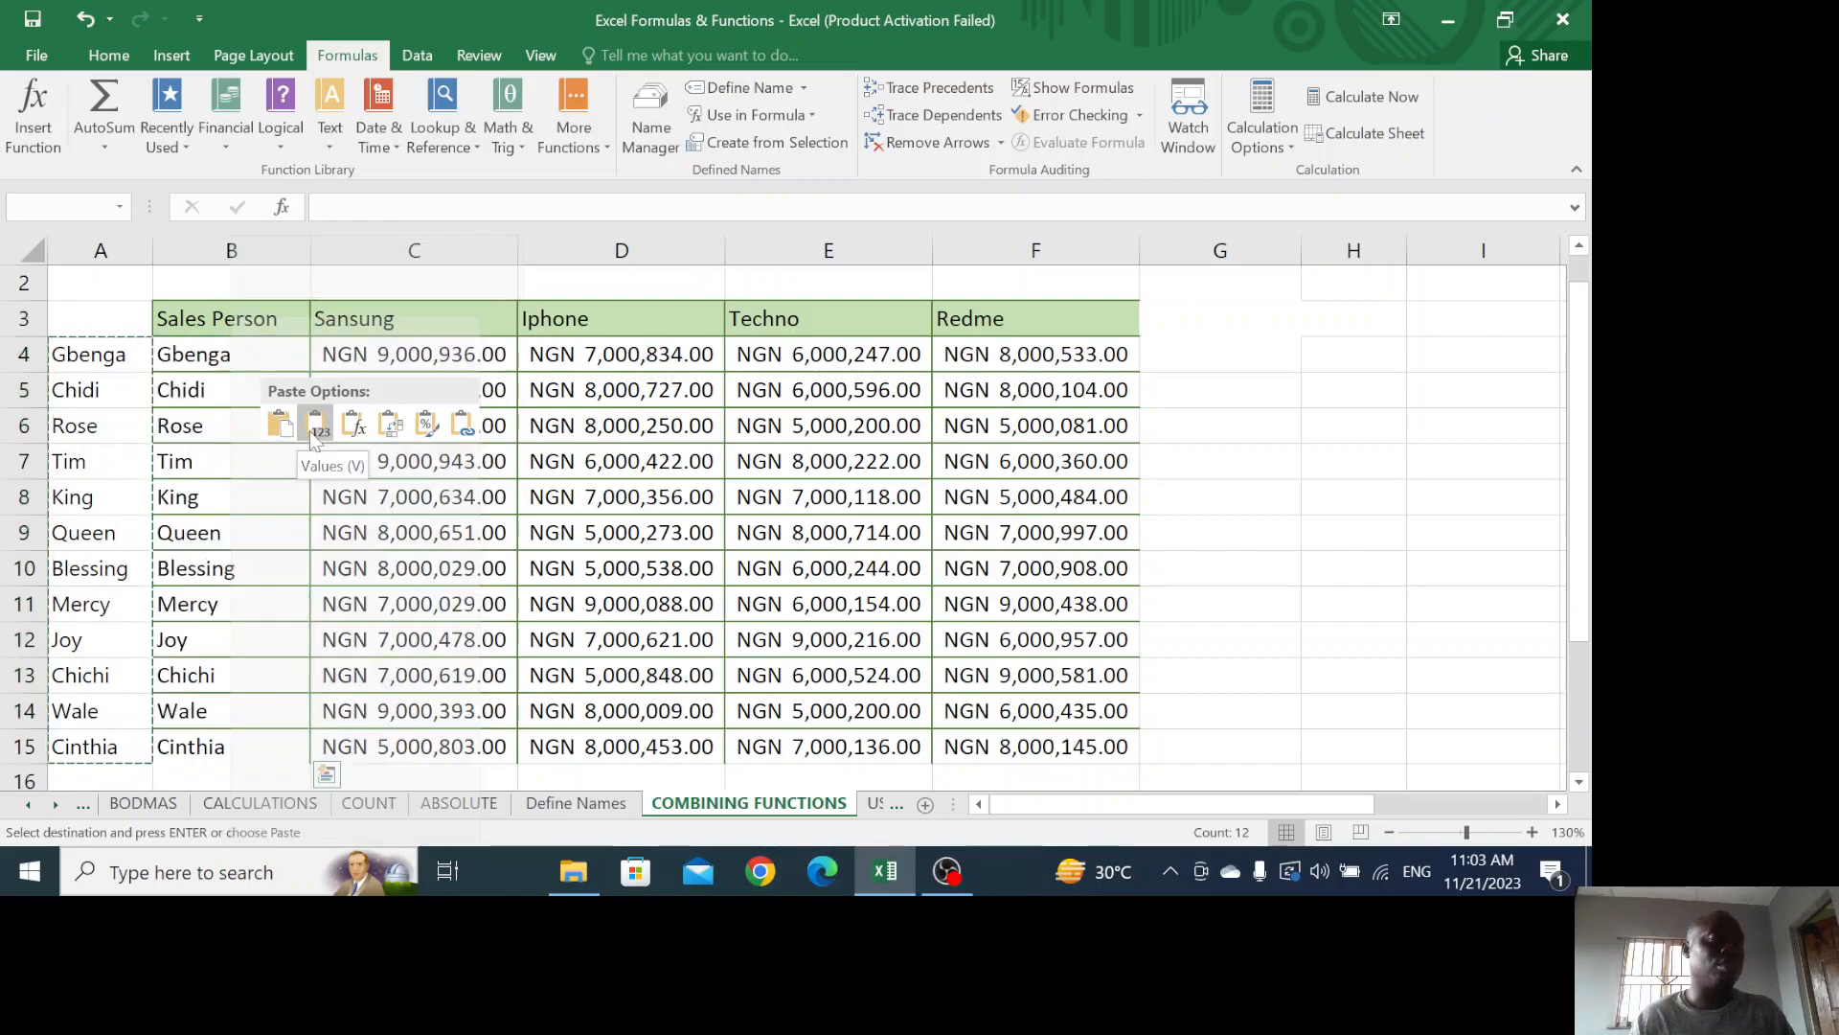
pyautogui.hotkey('ctrl', 'z')
pyautogui.rightClick(203, 418)
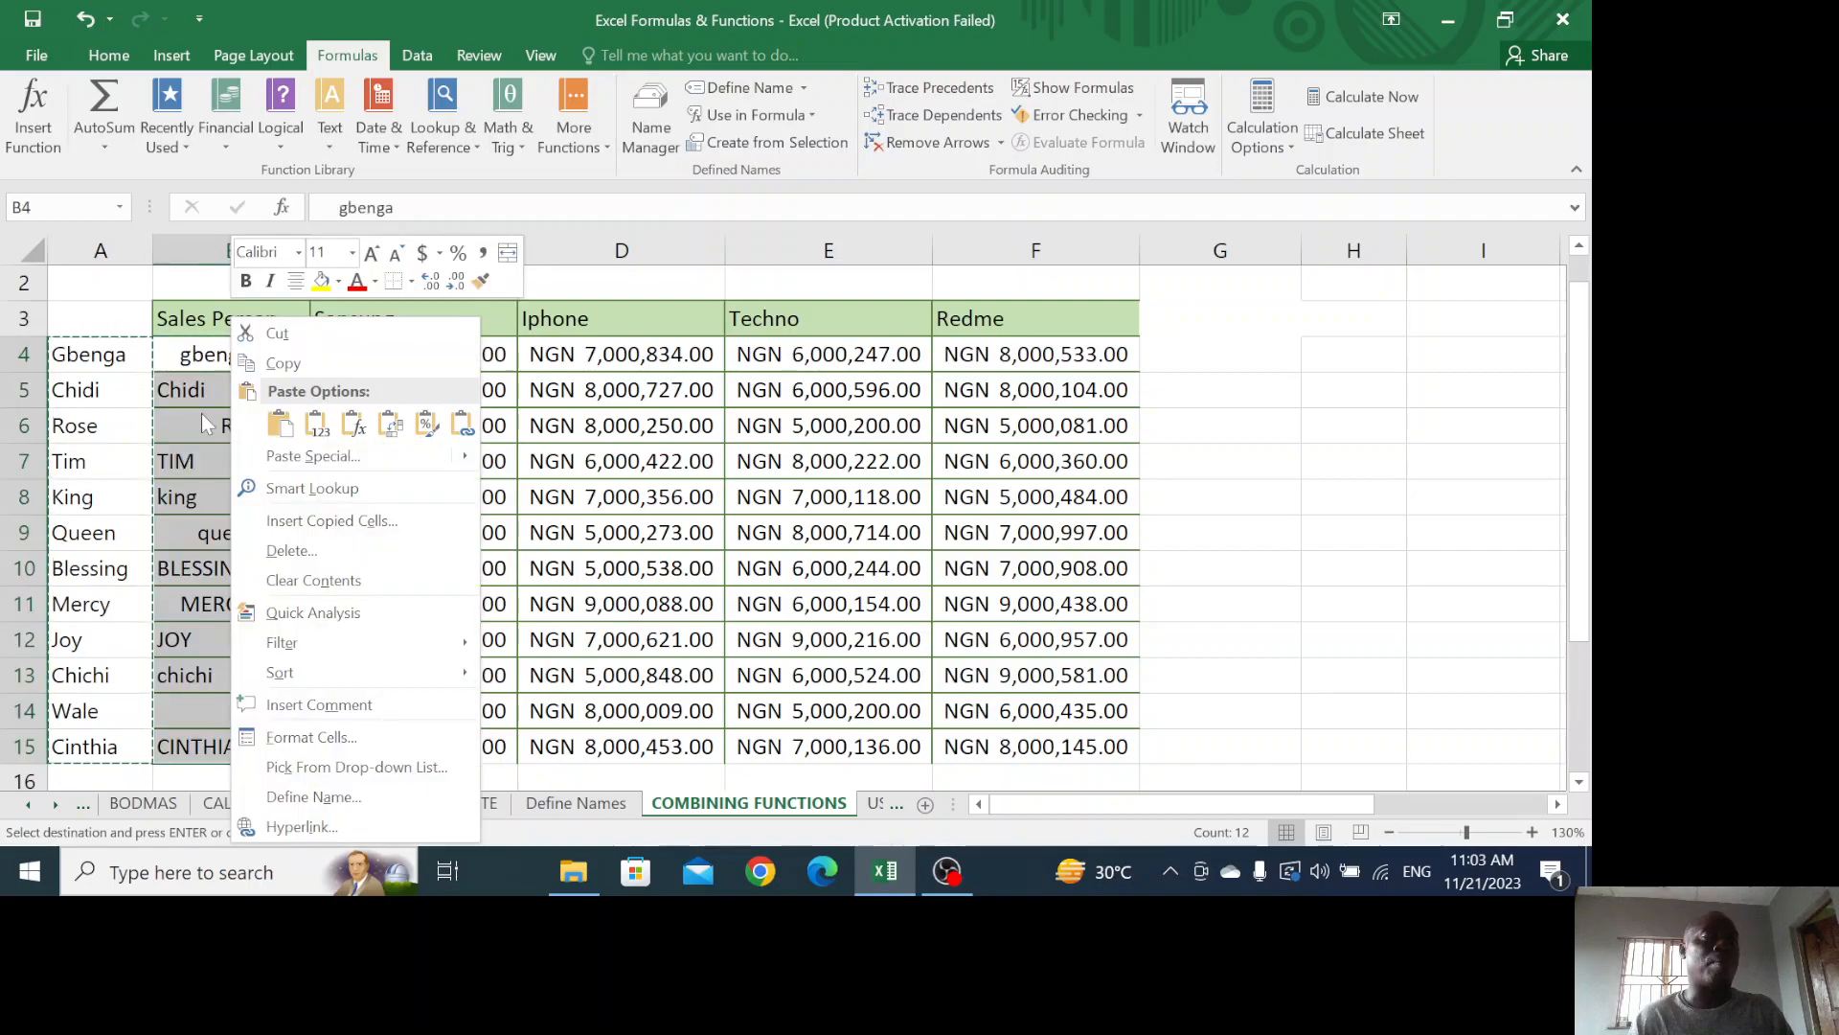
pyautogui.click(279, 422)
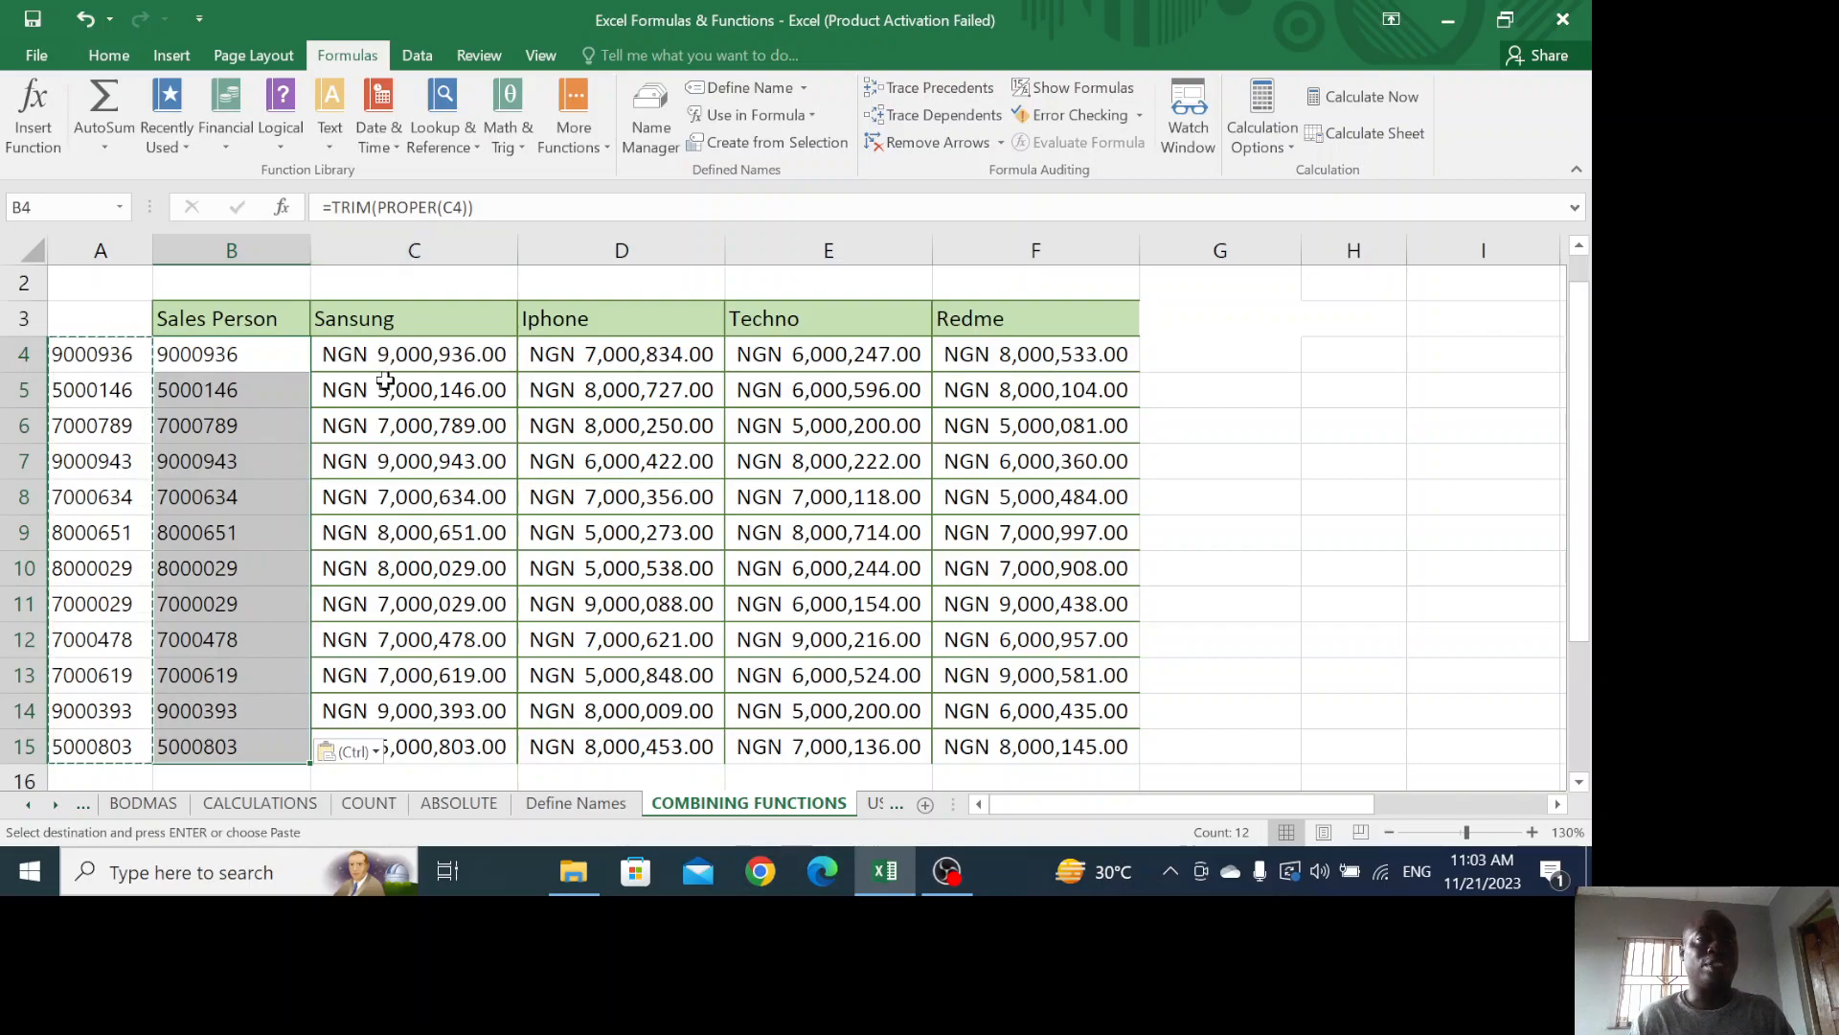
# Examine the cell reference used by the pasted TRIM and PROPER formula in B4
pyautogui.click(244, 412)
pyautogui.click(221, 358)
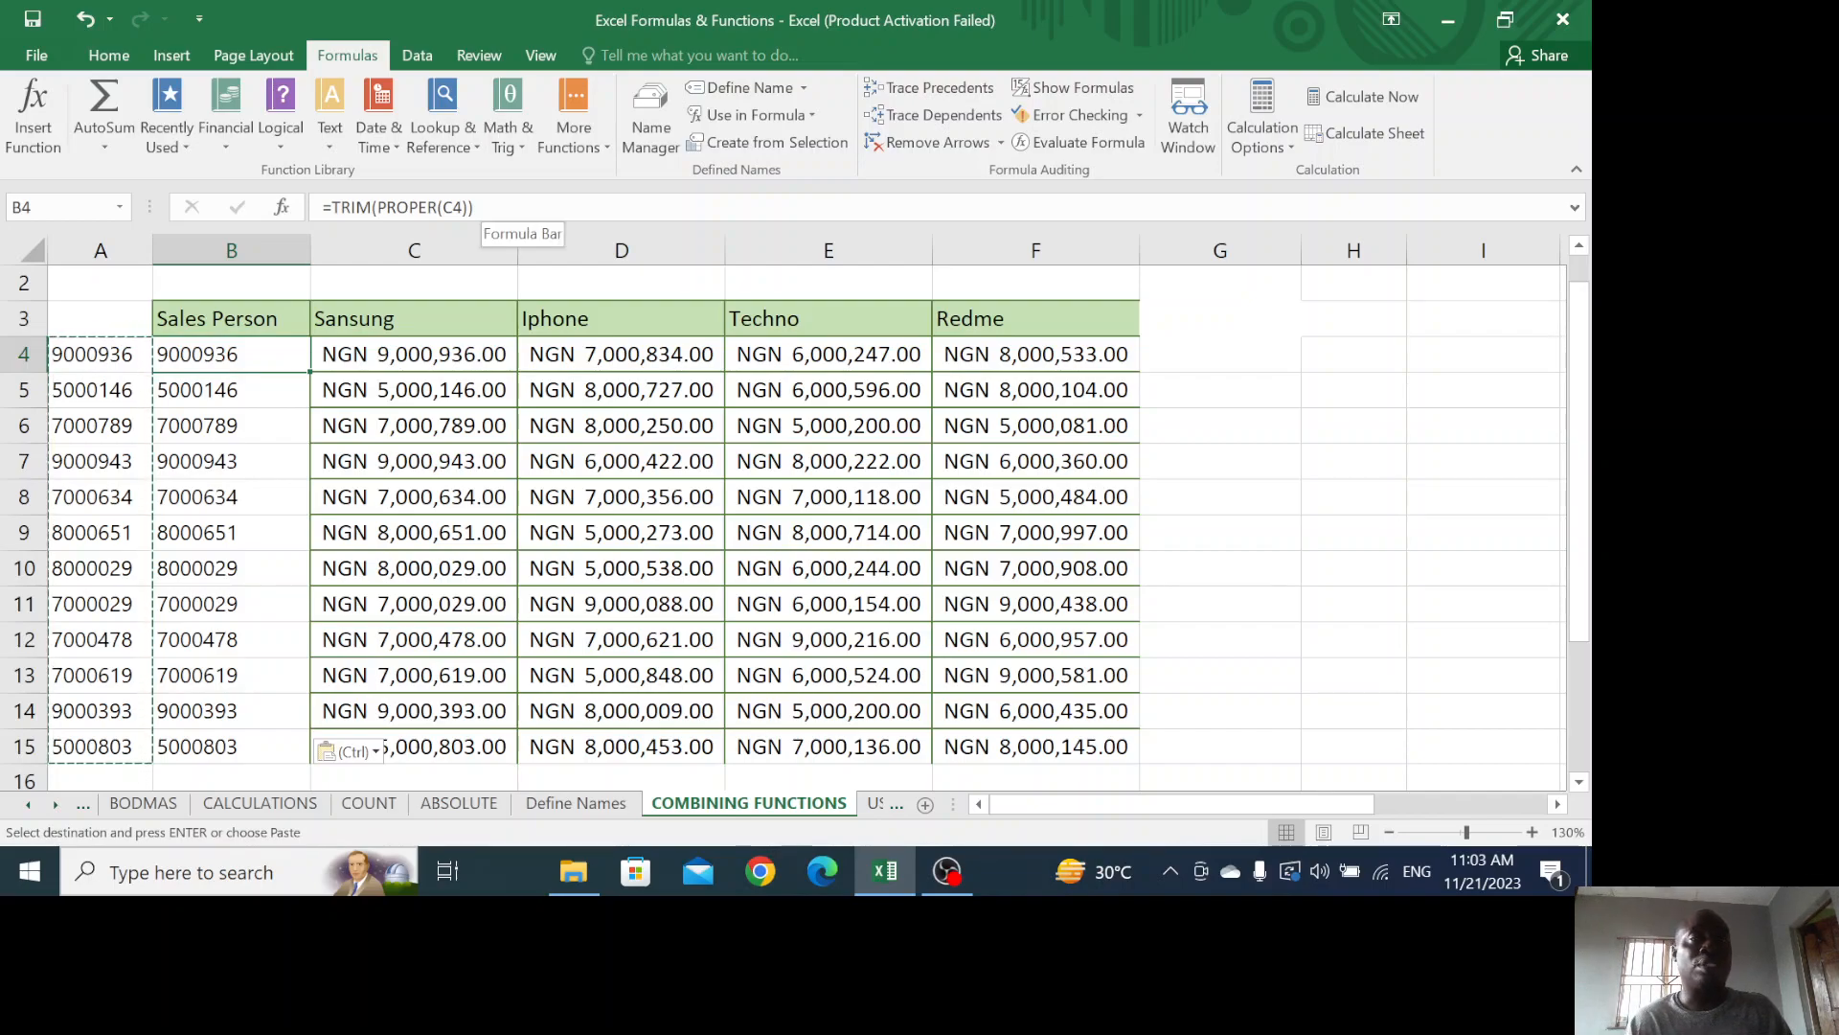
pyautogui.click(447, 207)
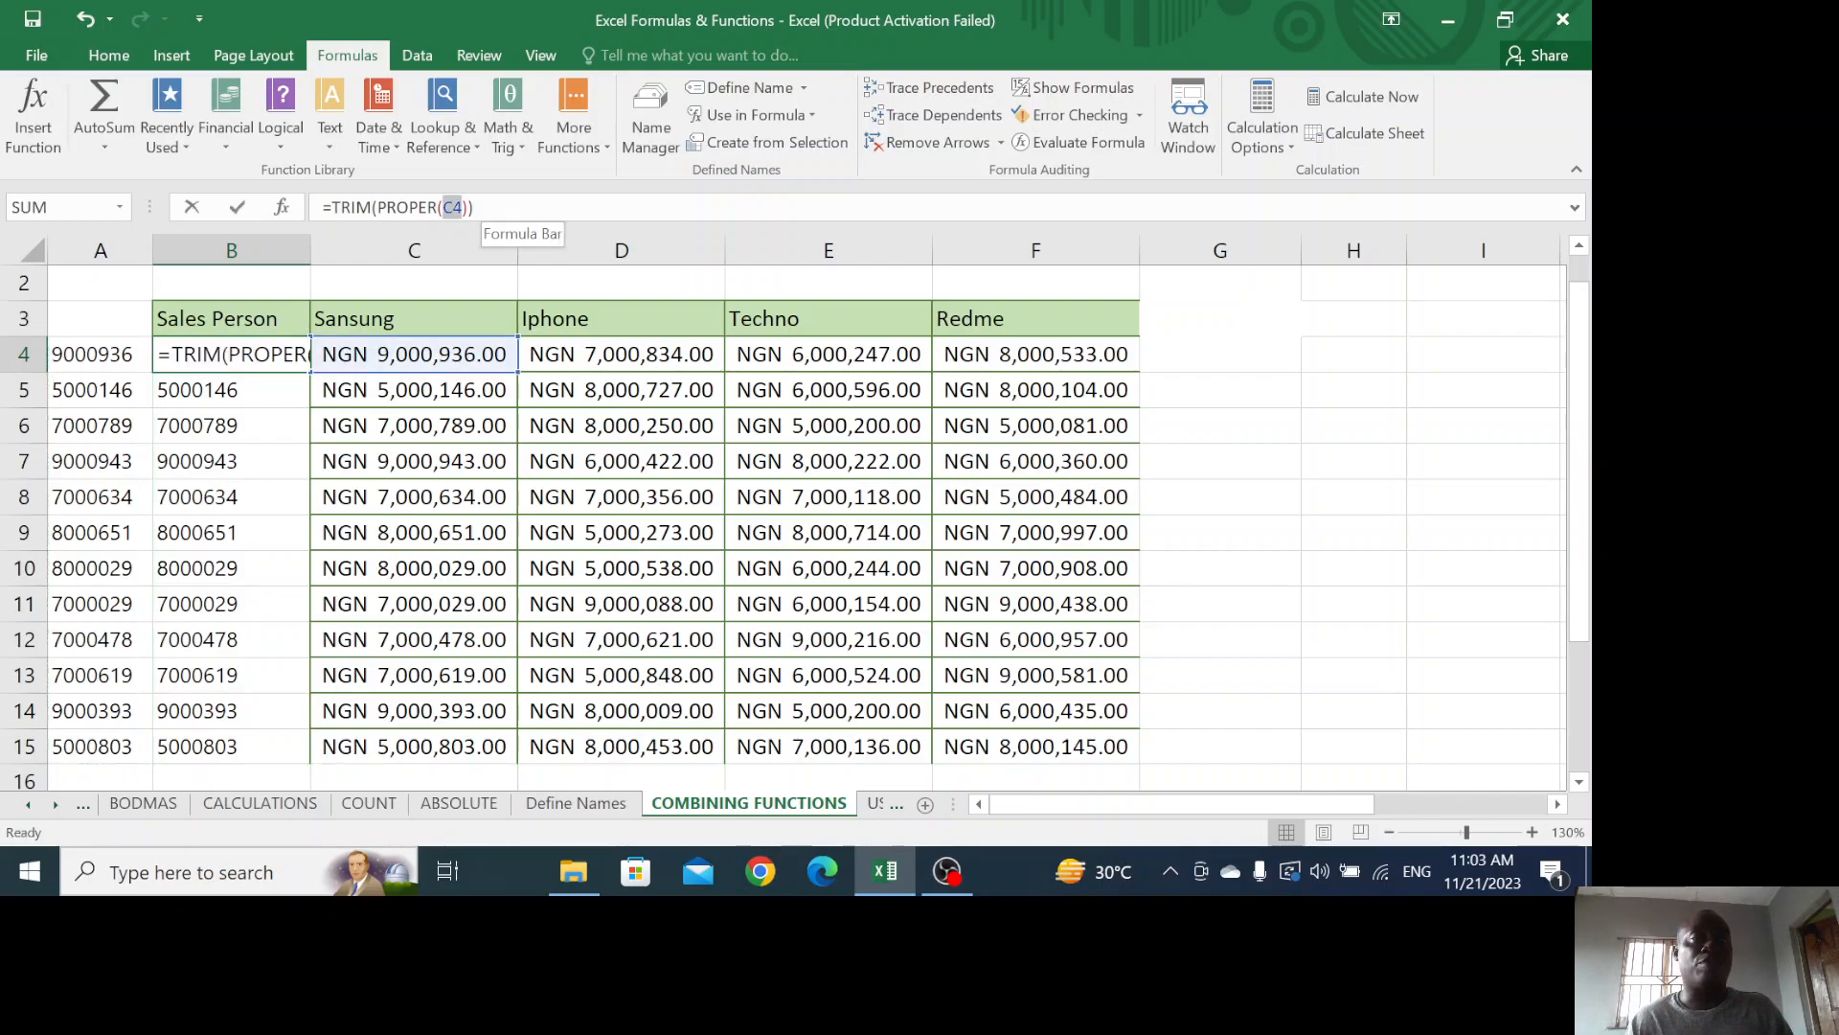
pyautogui.click(463, 207)
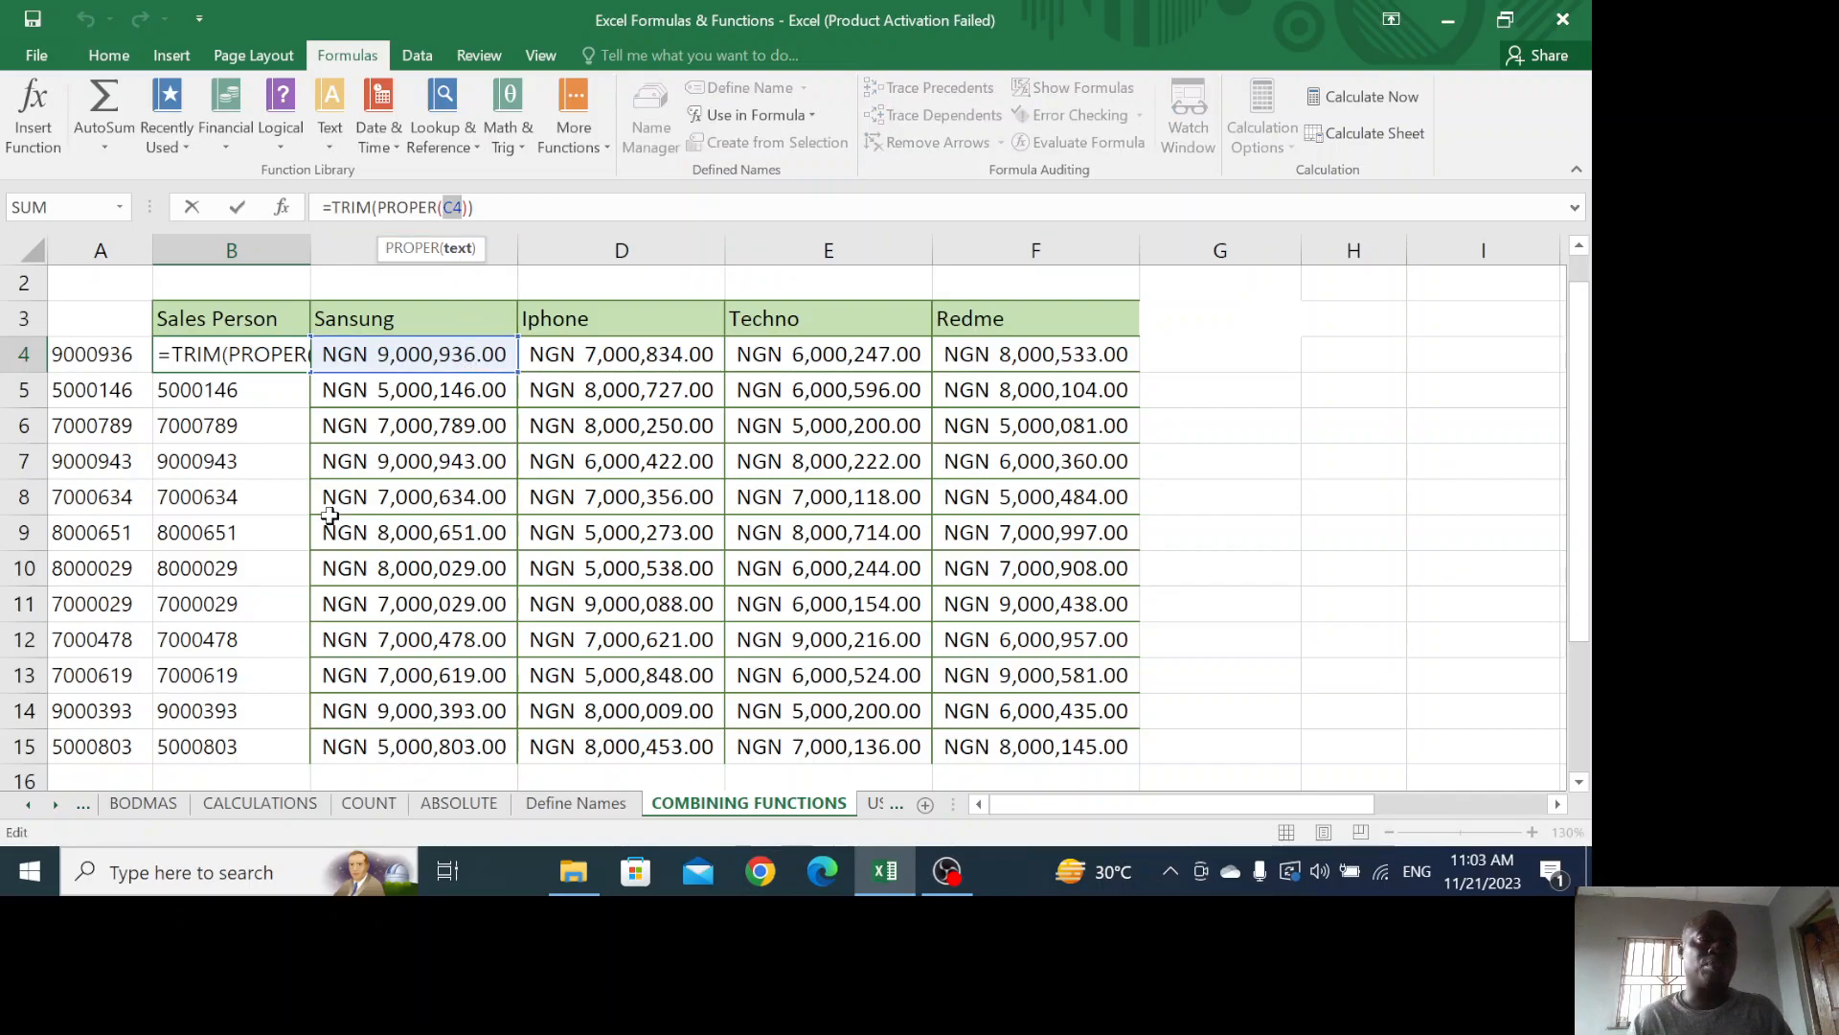
pyautogui.doubleClick(254, 355)
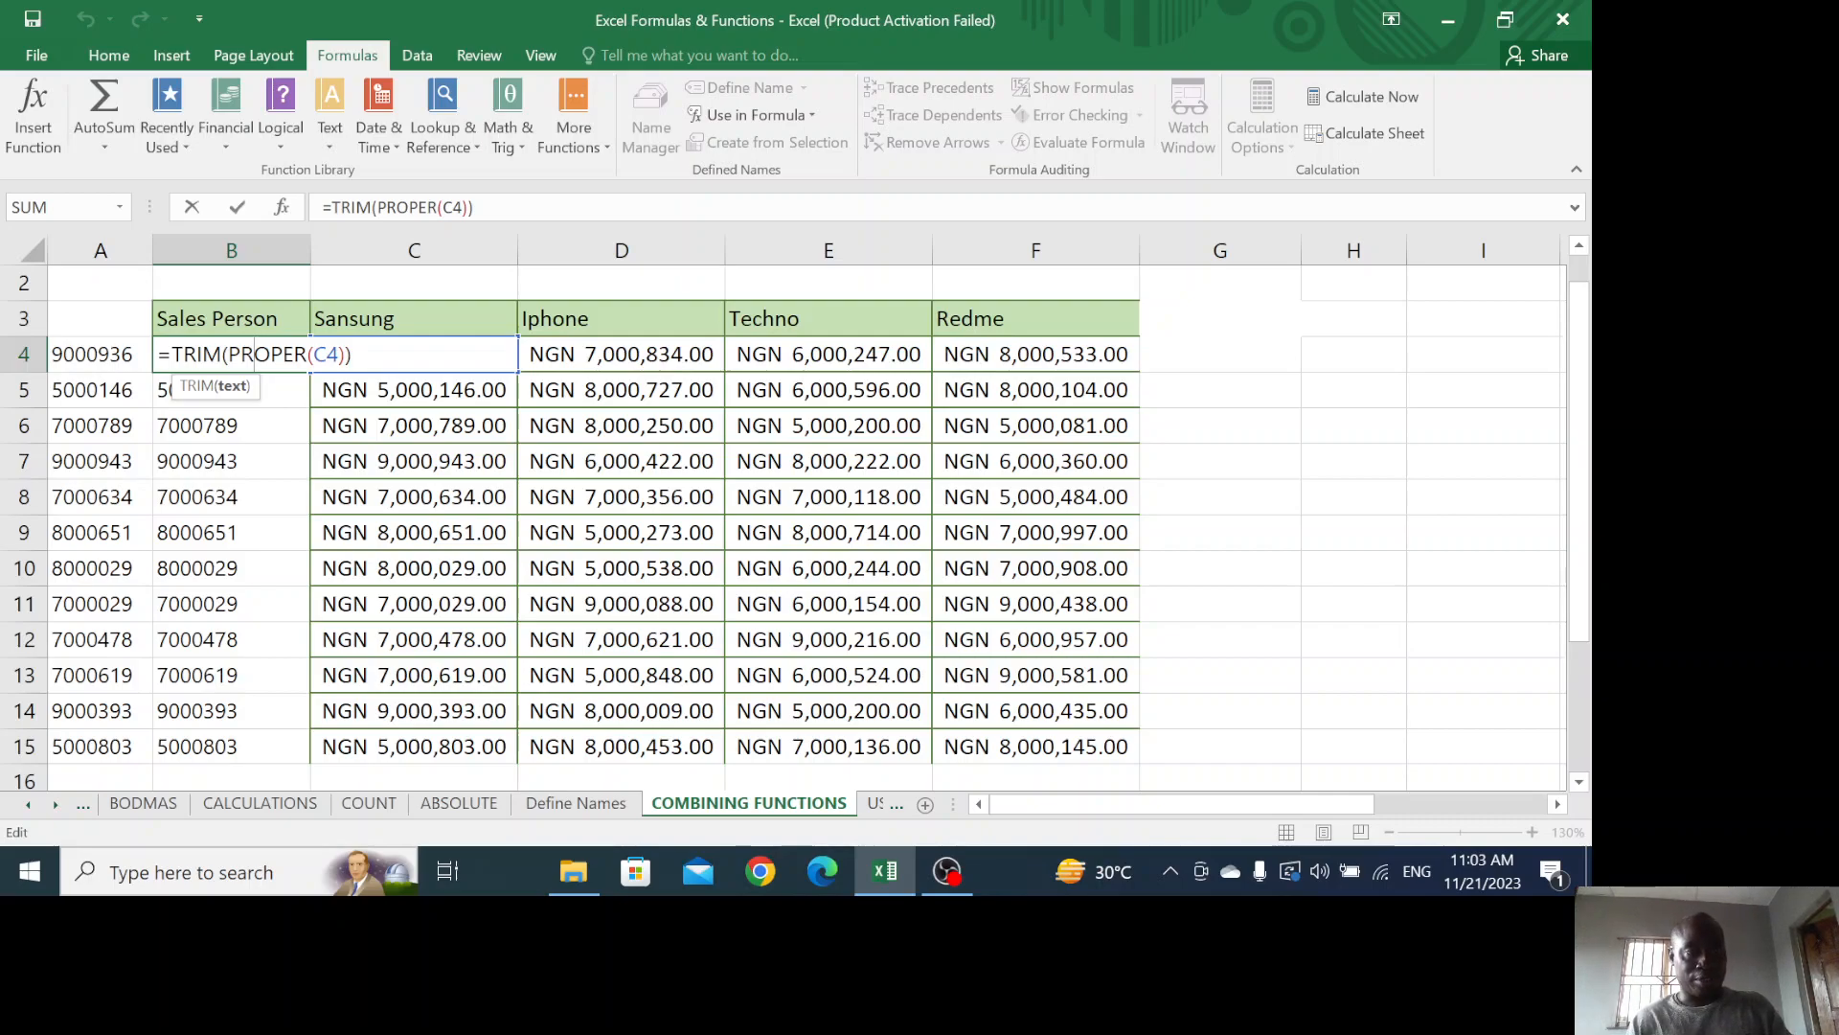
pyautogui.click(251, 454)
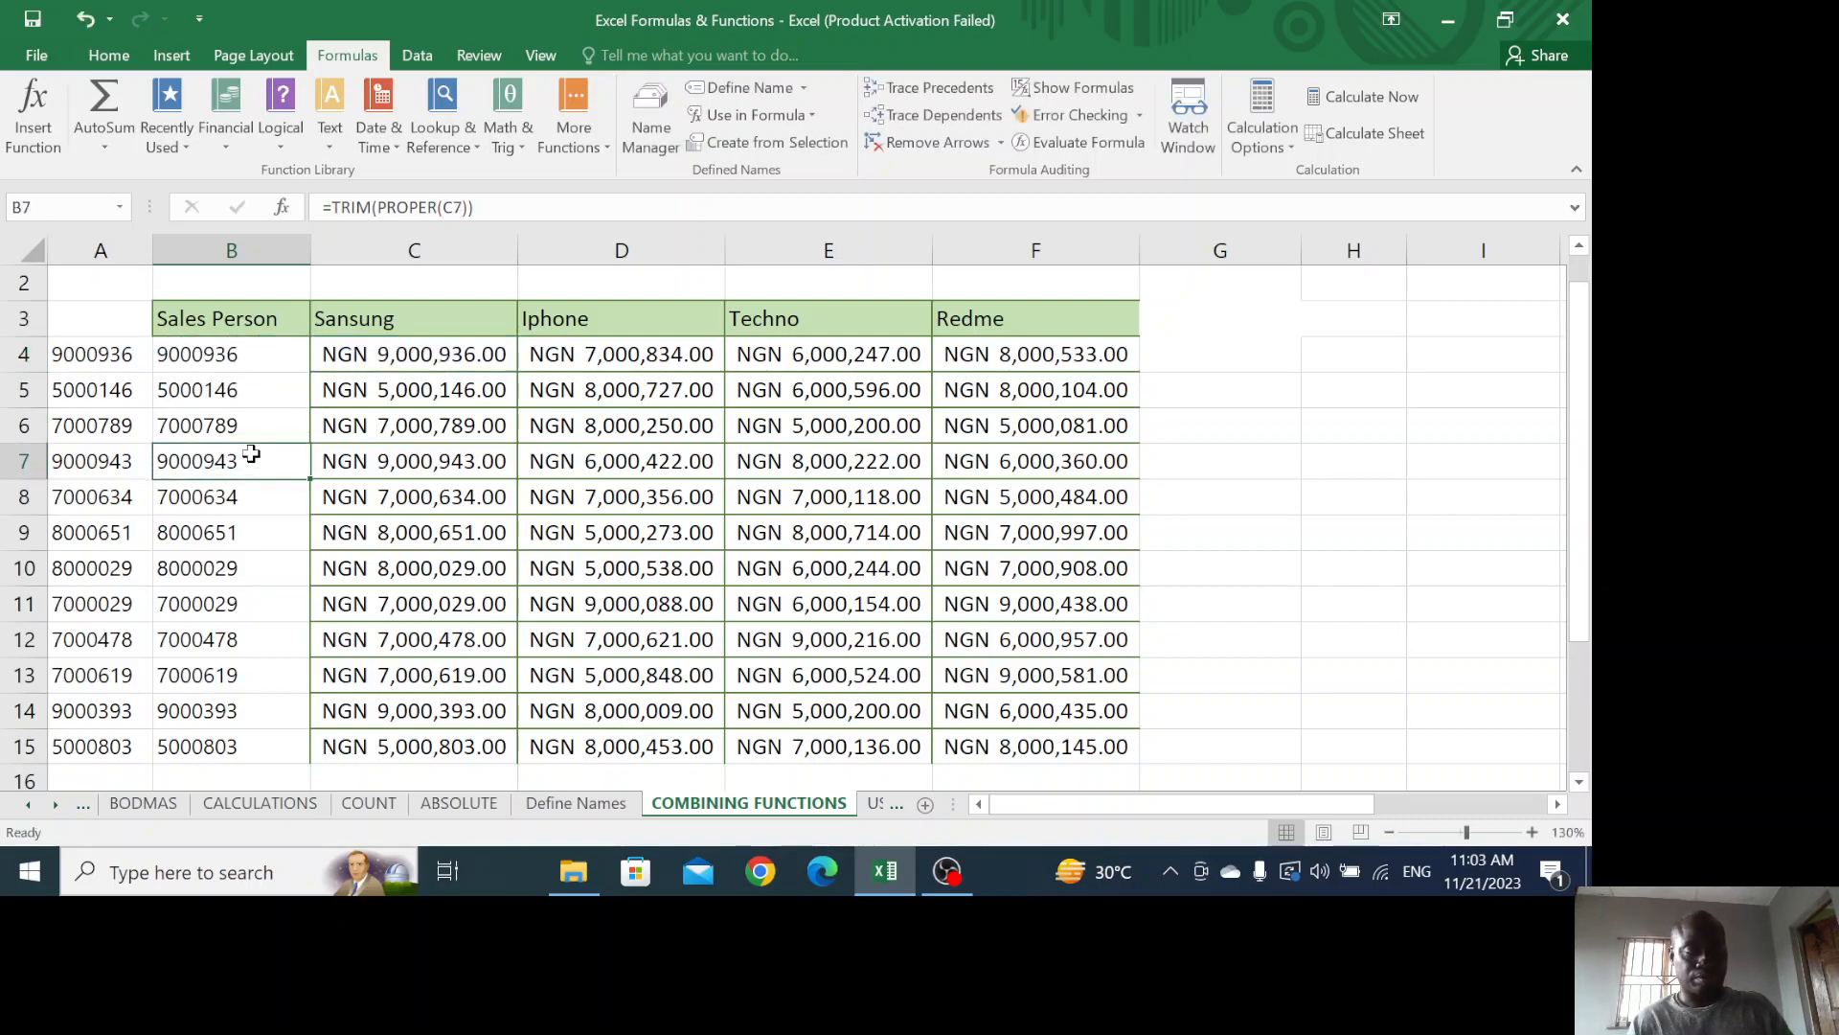
# Undo the regular paste and paste the cleaned names over B4:B15 as values only
pyautogui.hotkey('ctrl', 'z')
pyautogui.hotkey('ctrl', 'z')
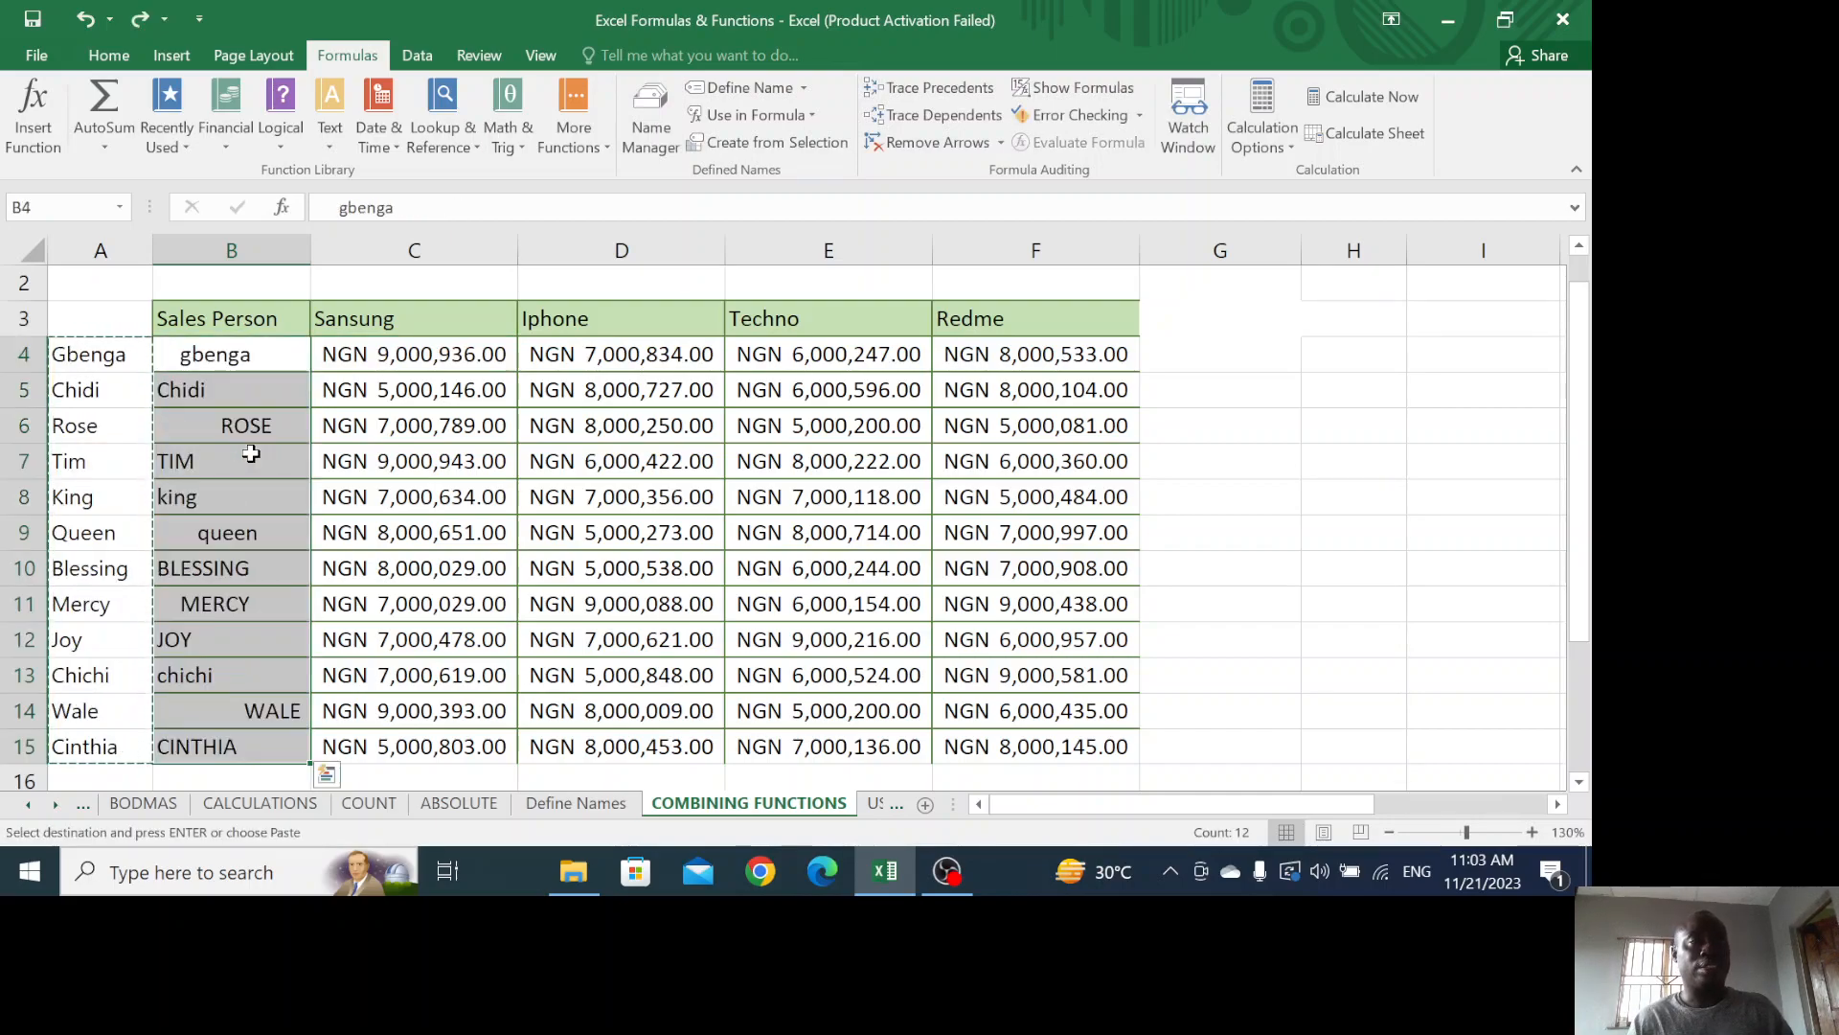
pyautogui.rightClick(242, 362)
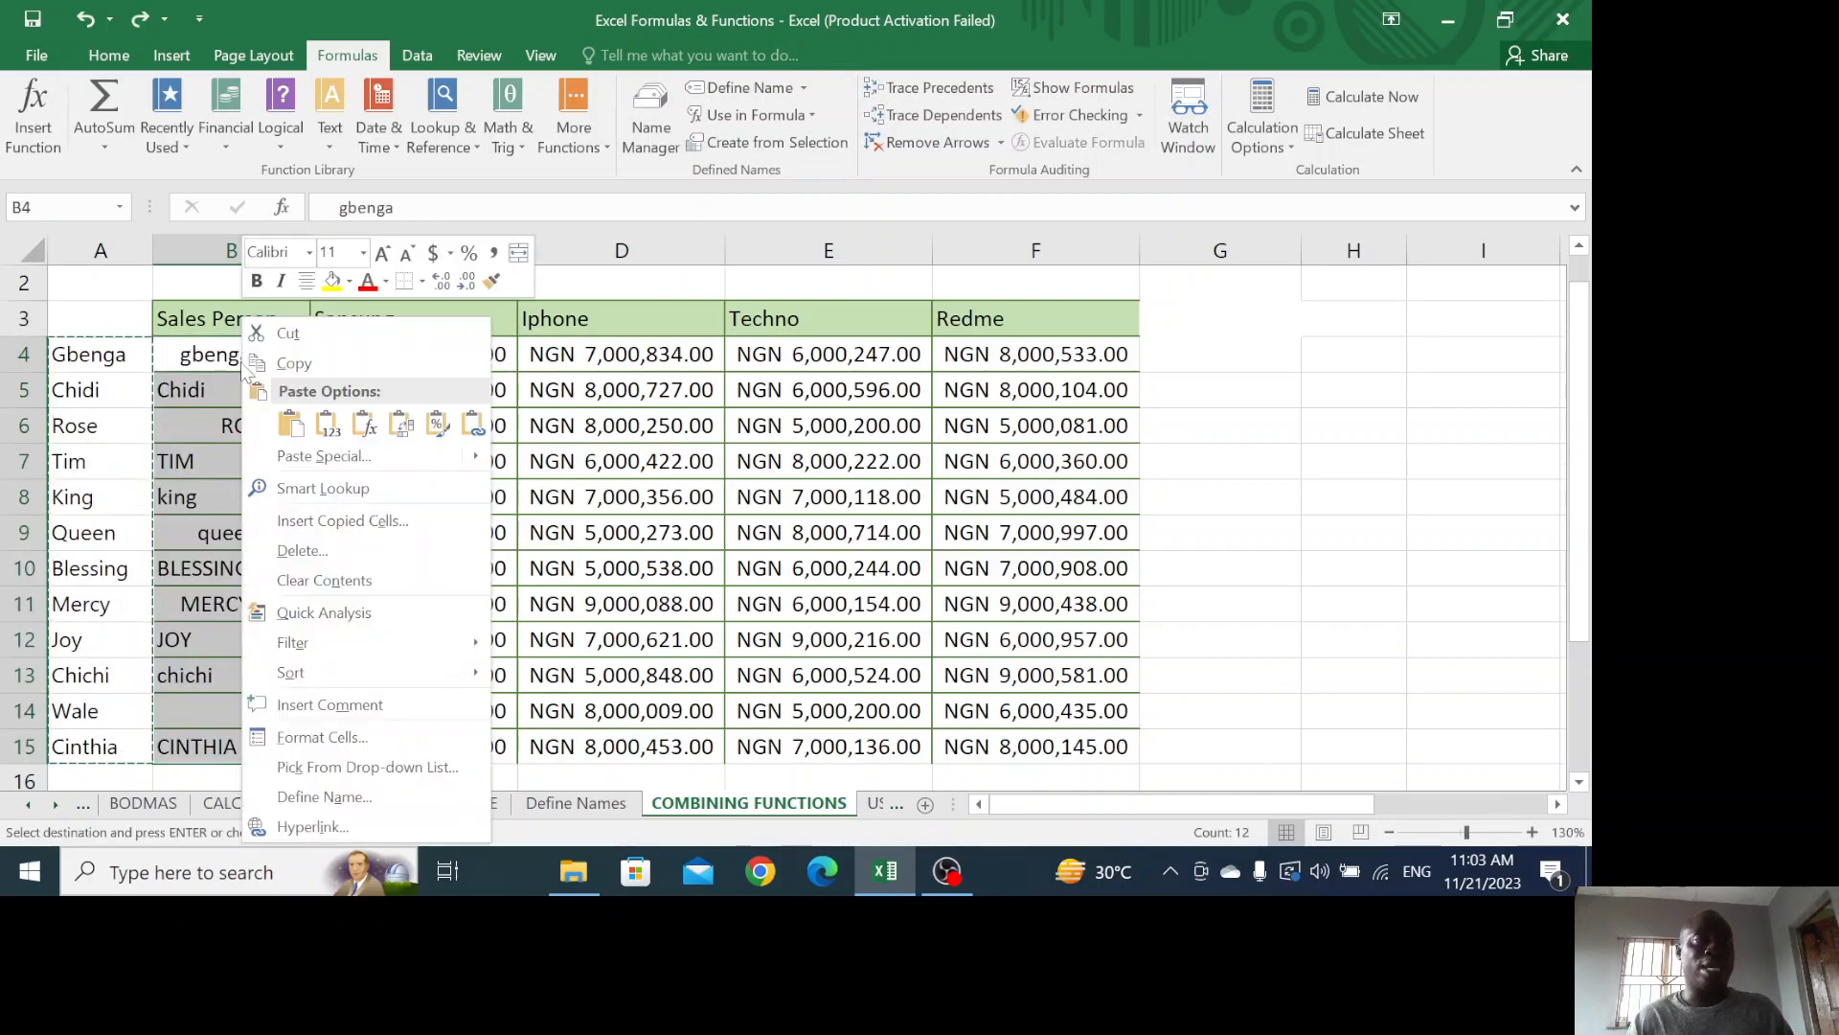
pyautogui.click(325, 425)
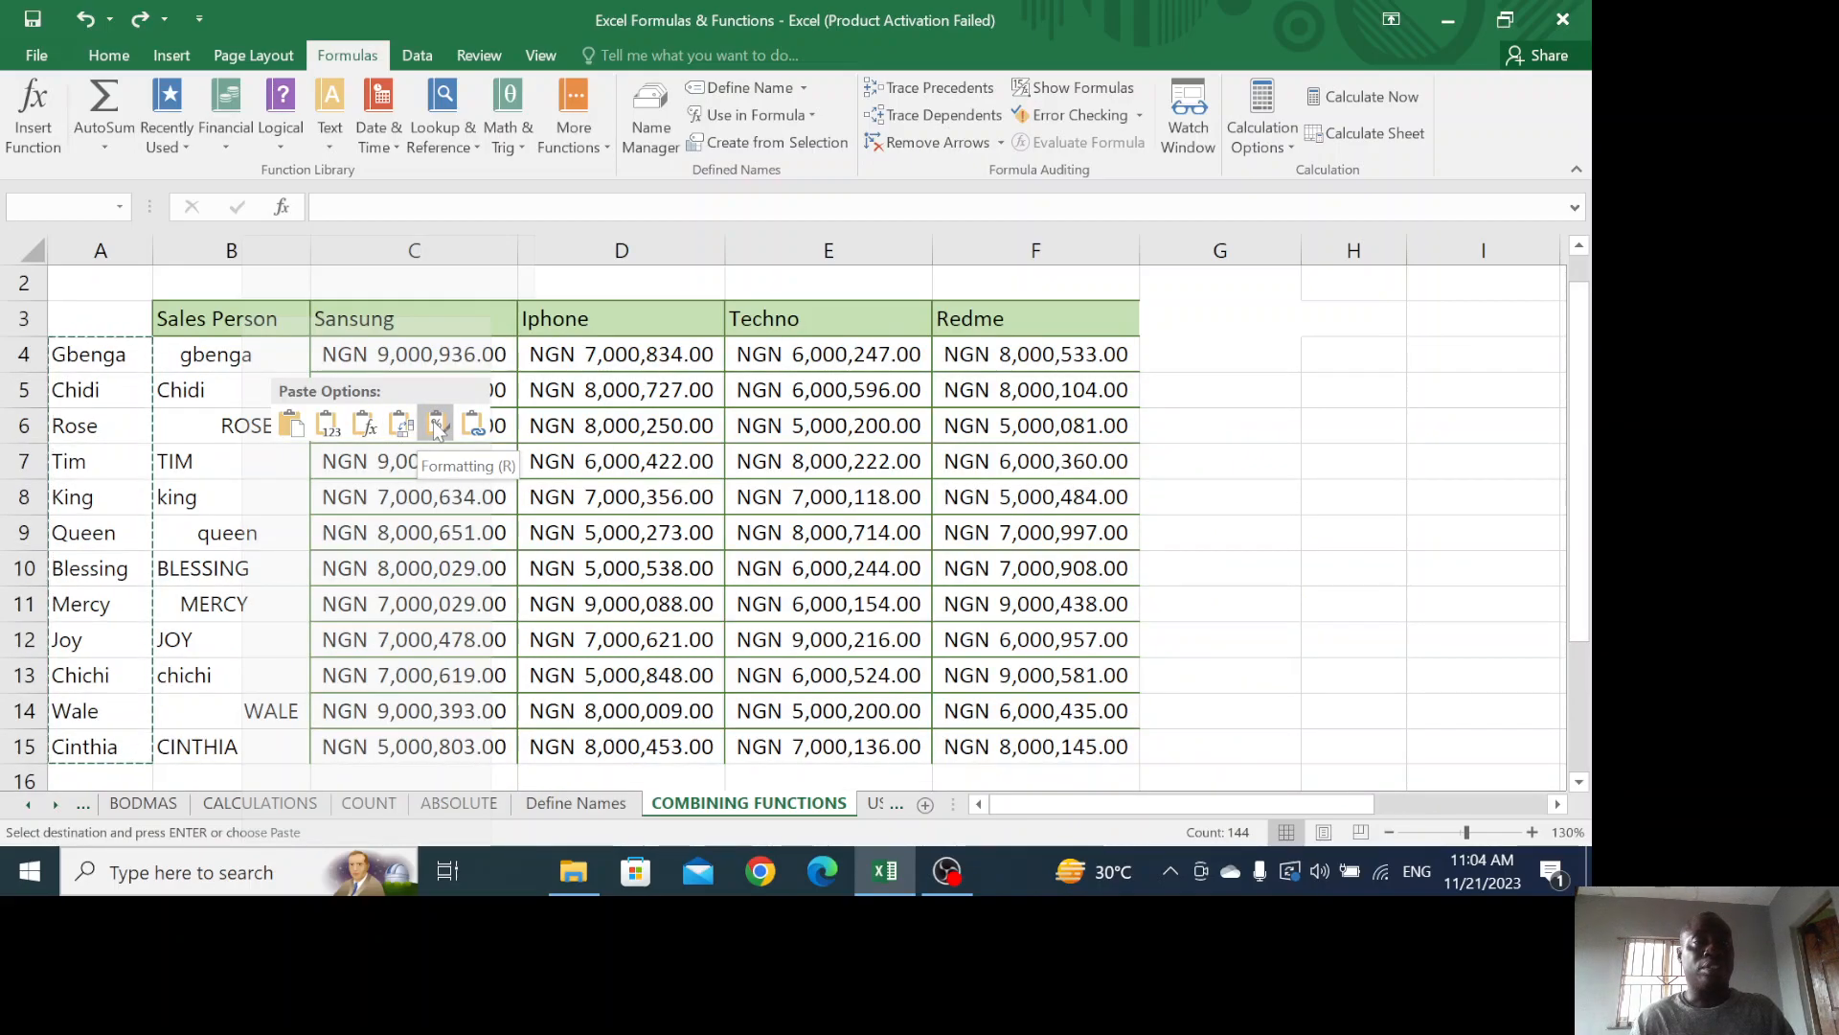
pyautogui.click(326, 426)
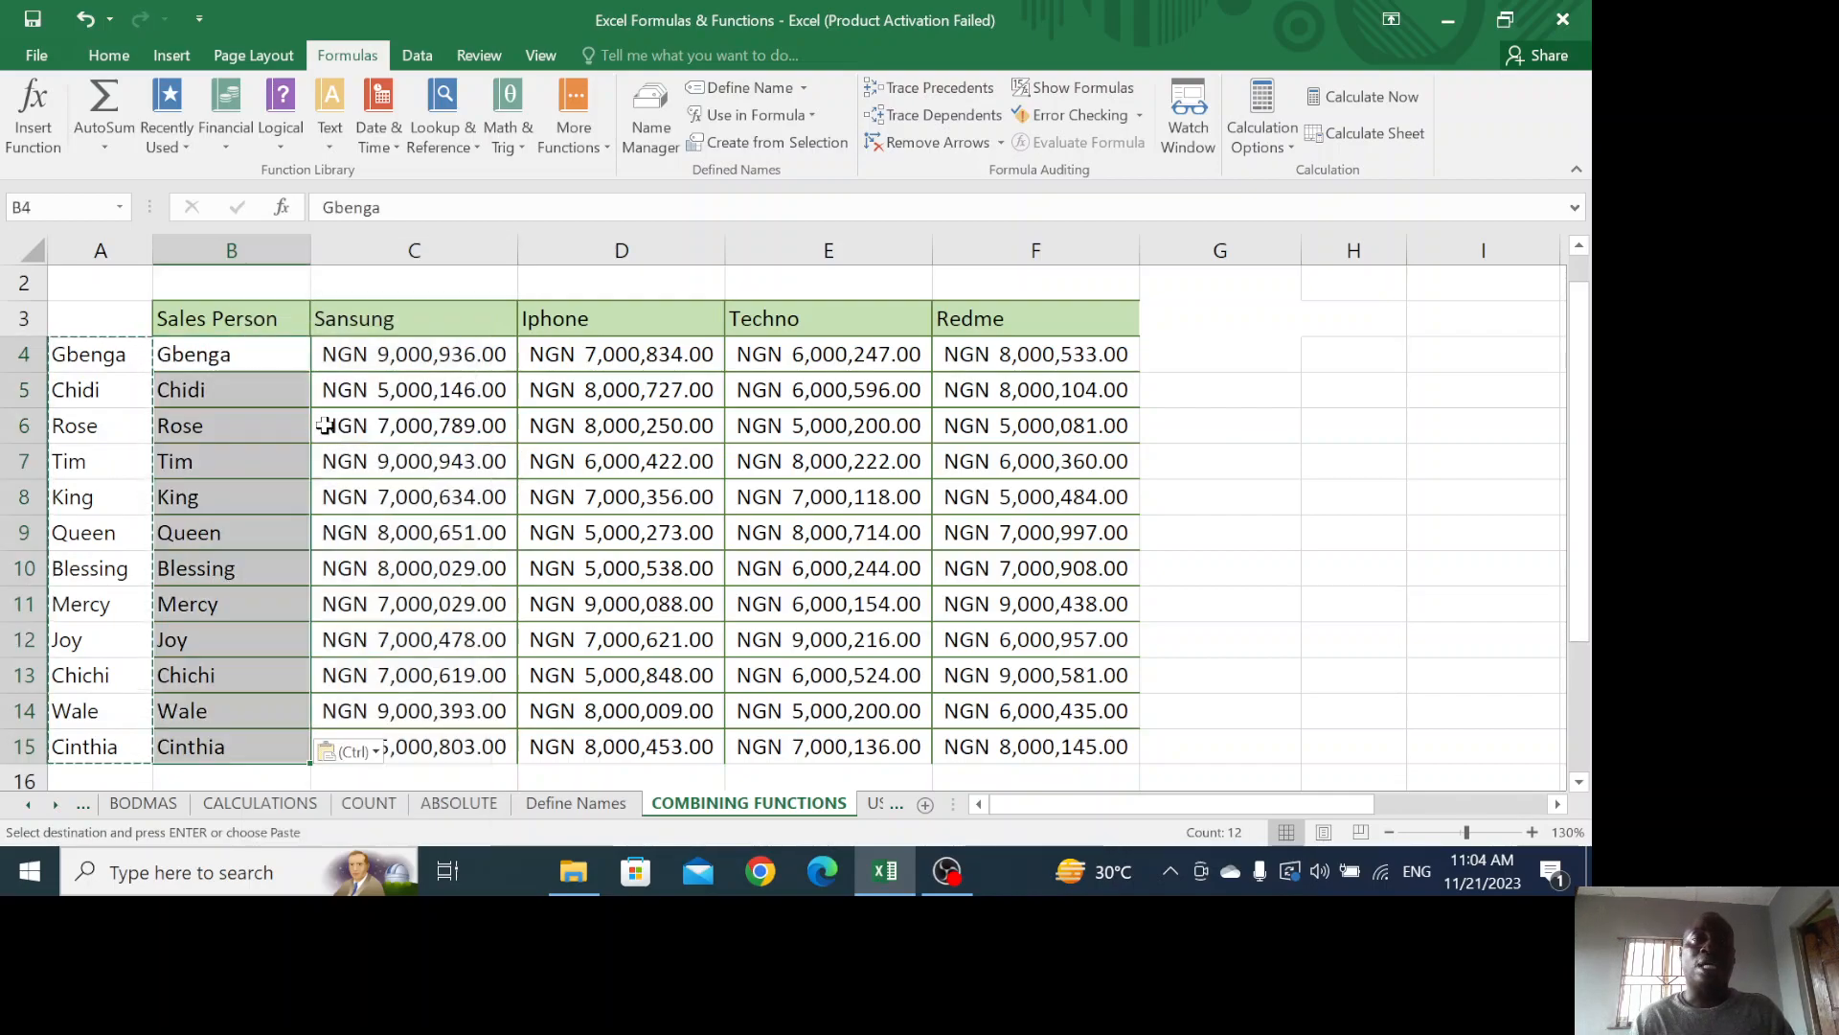
# Delete the helper column A that holds the TRIM and PROPER formulas
pyautogui.click(1236, 495)
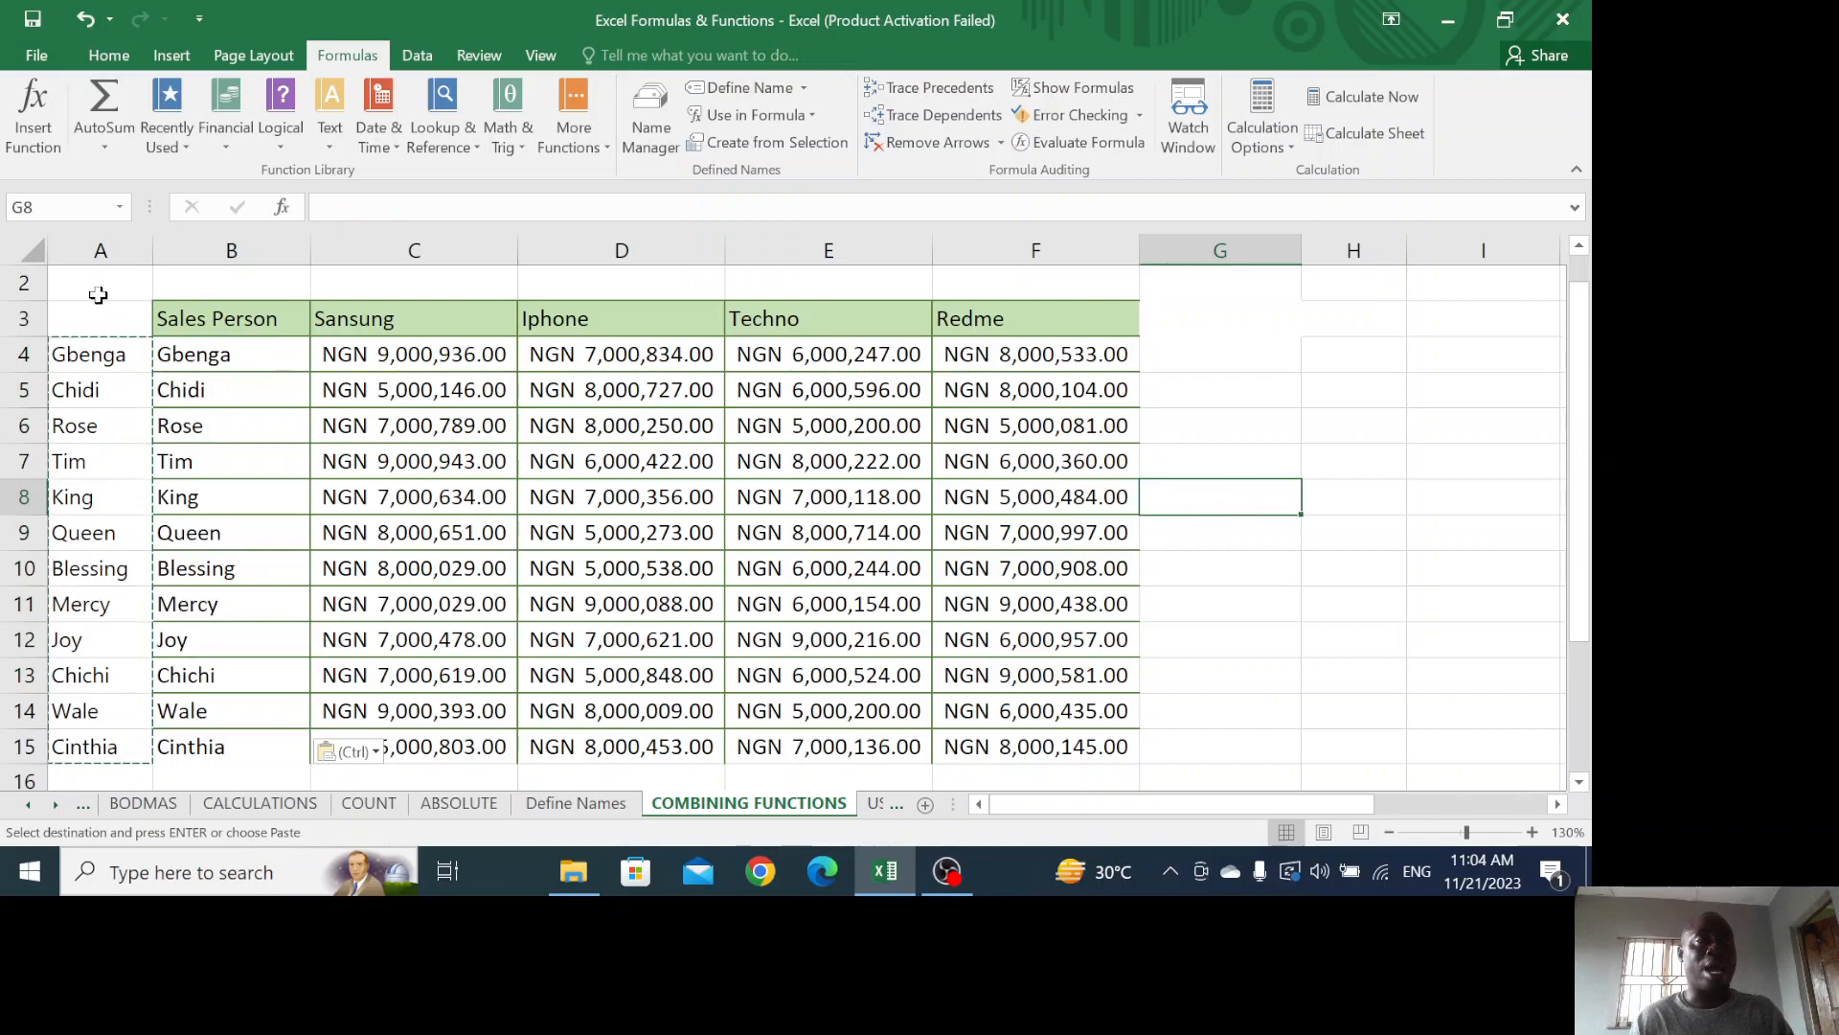
pyautogui.click(101, 246)
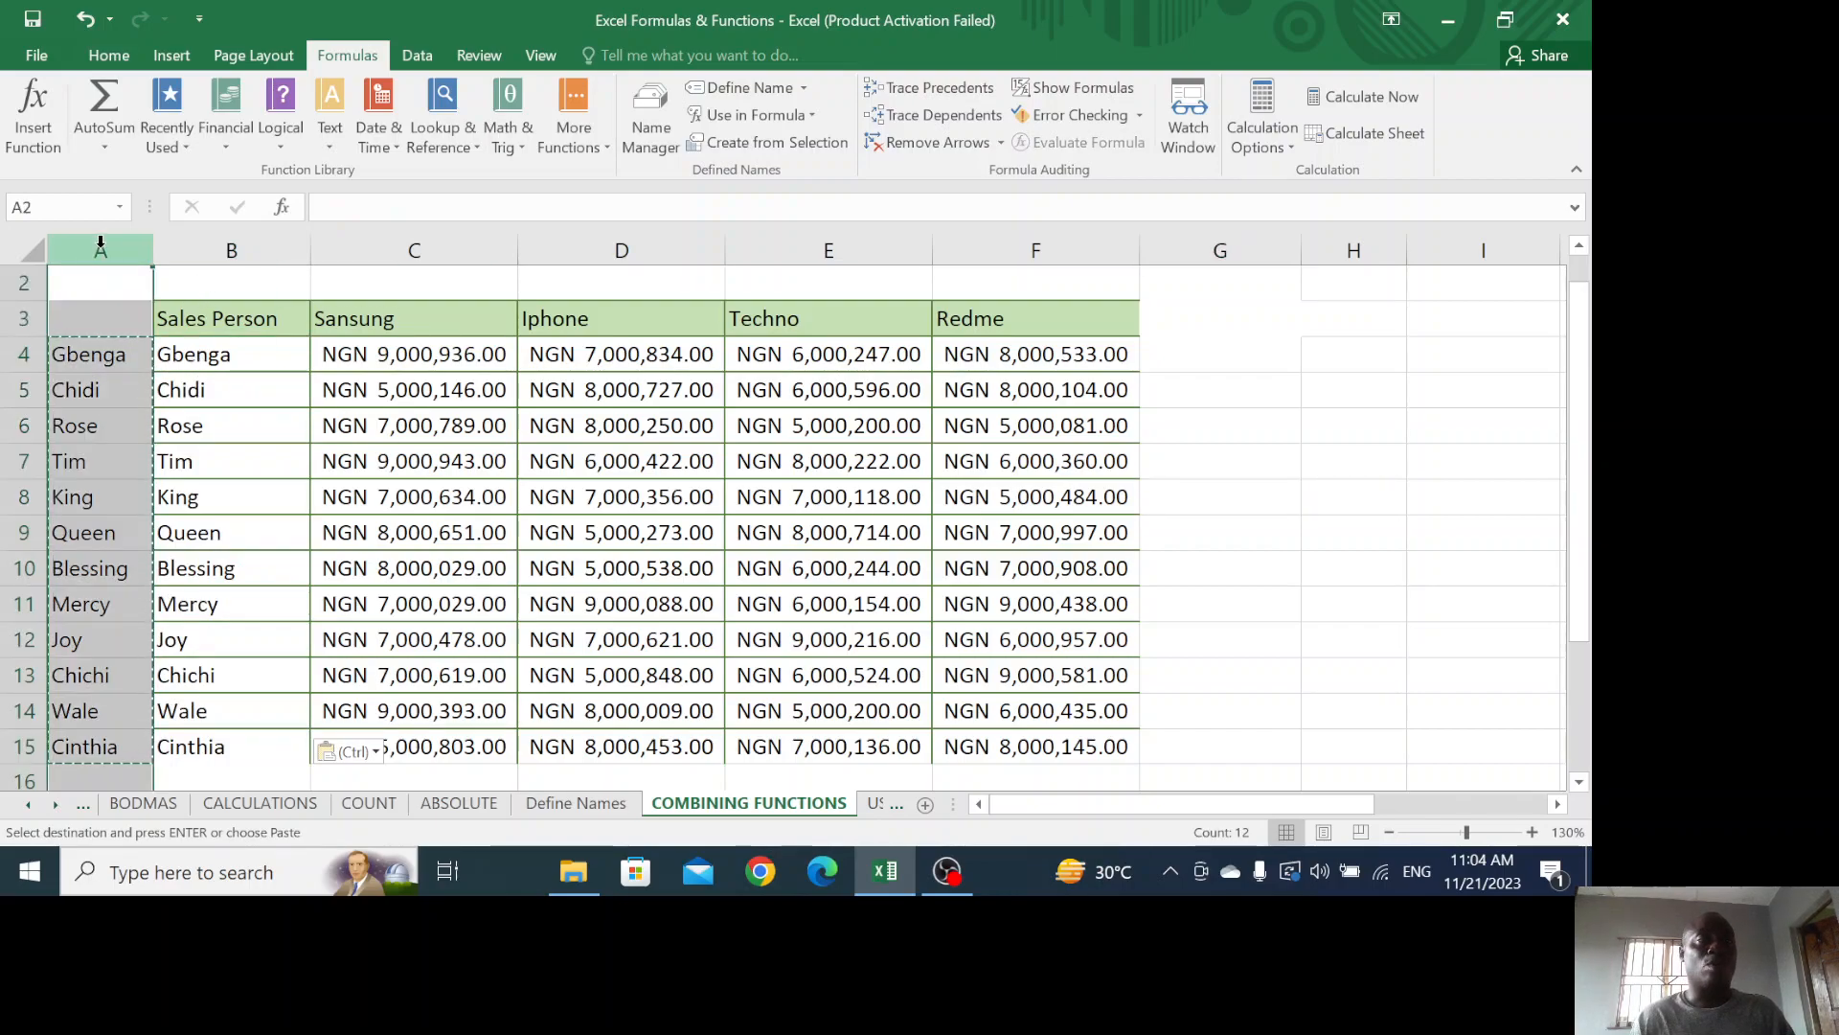
pyautogui.rightClick(100, 251)
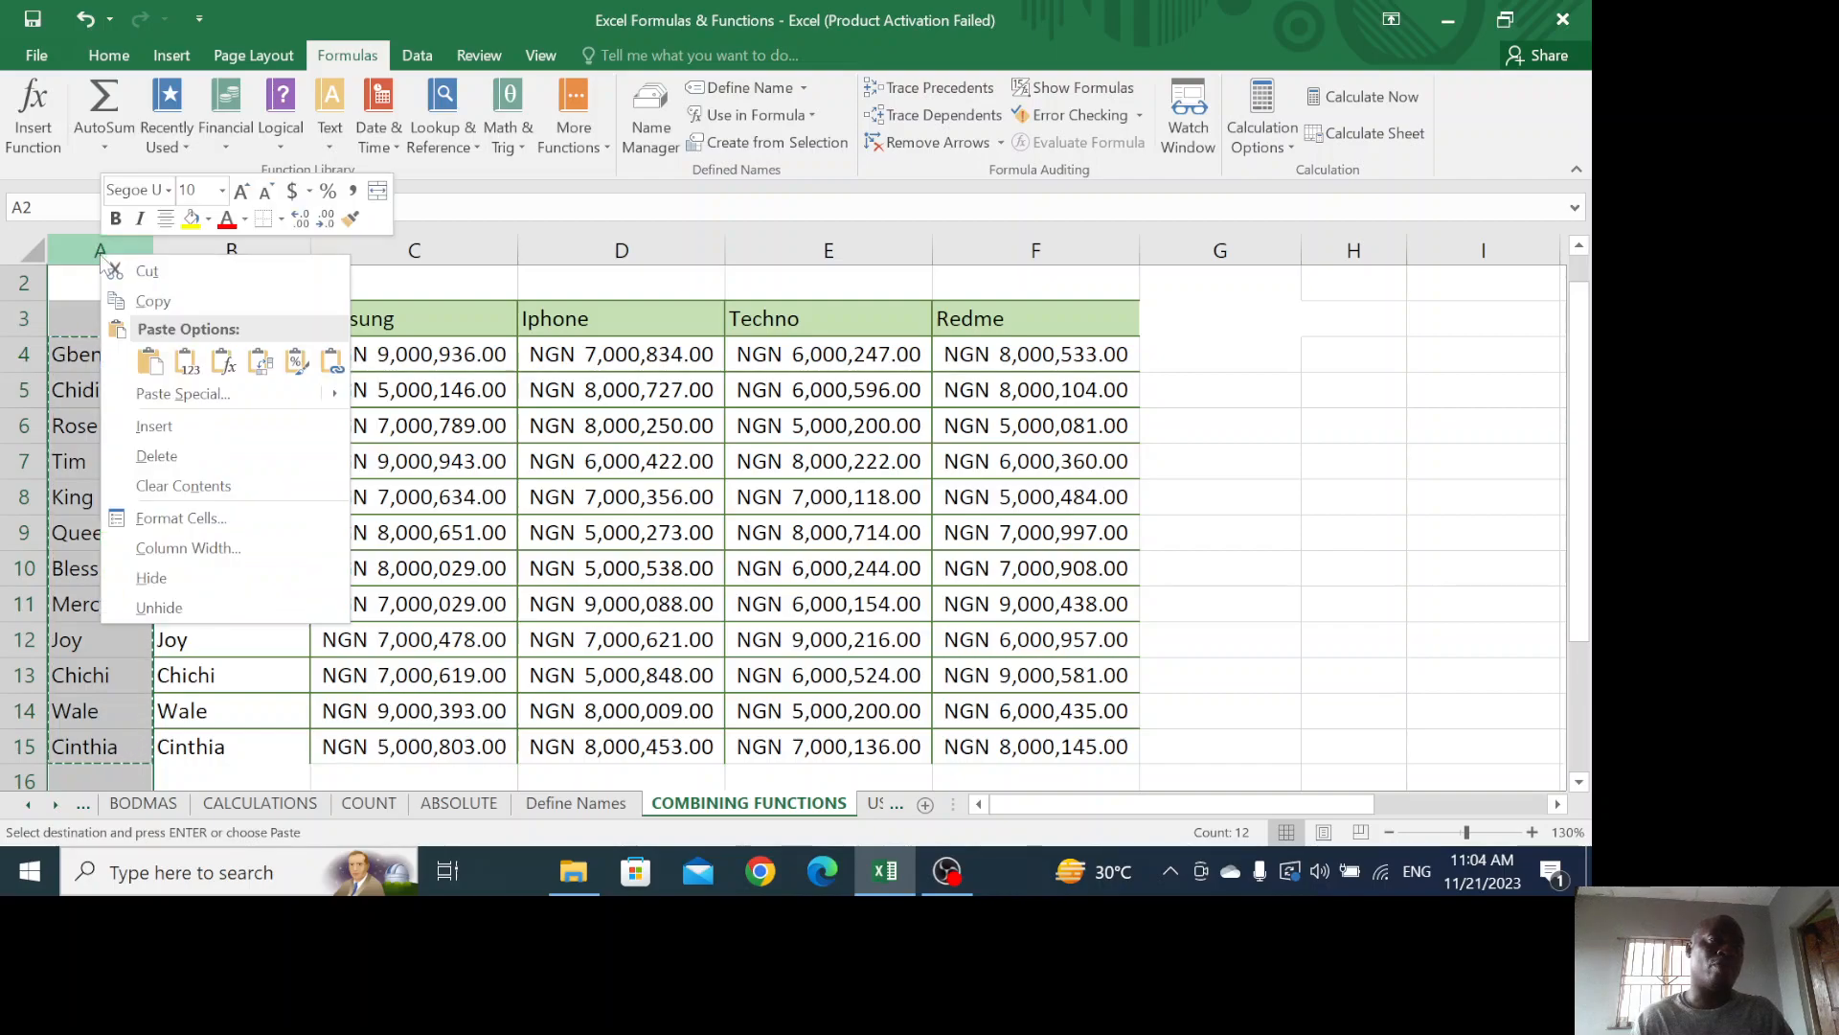
pyautogui.click(144, 455)
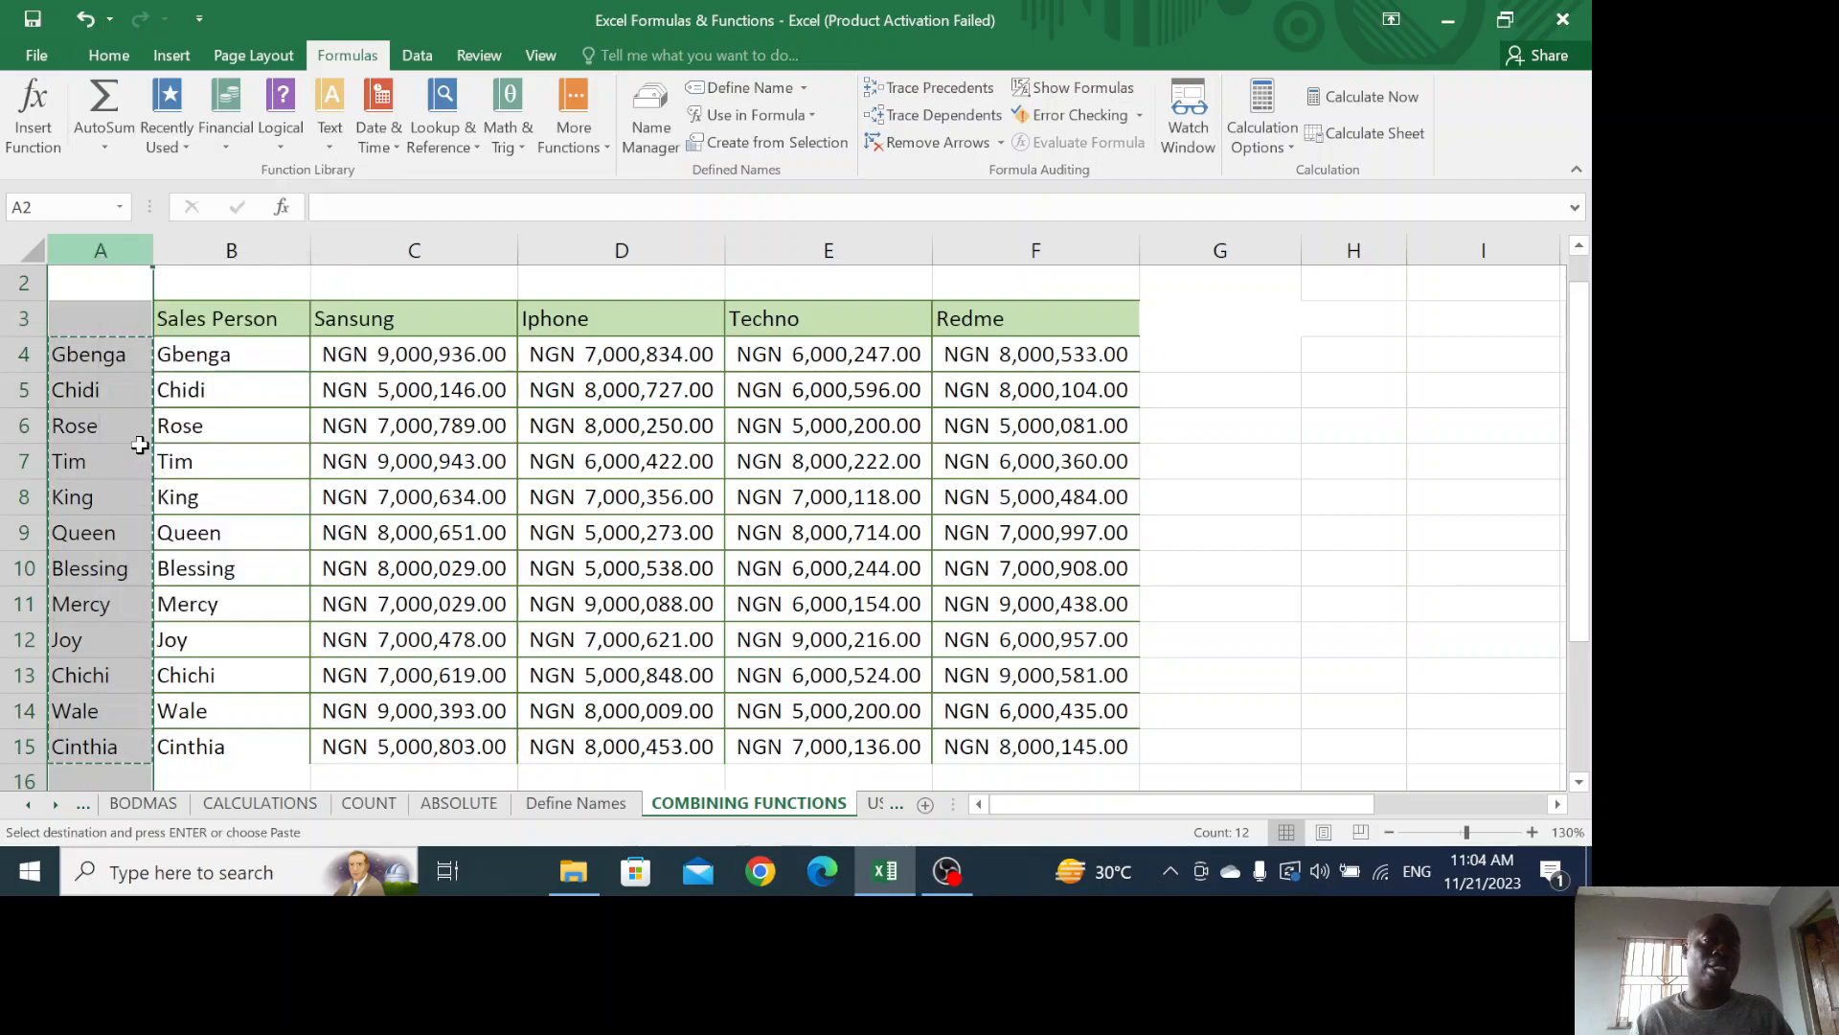
pyautogui.click(1107, 534)
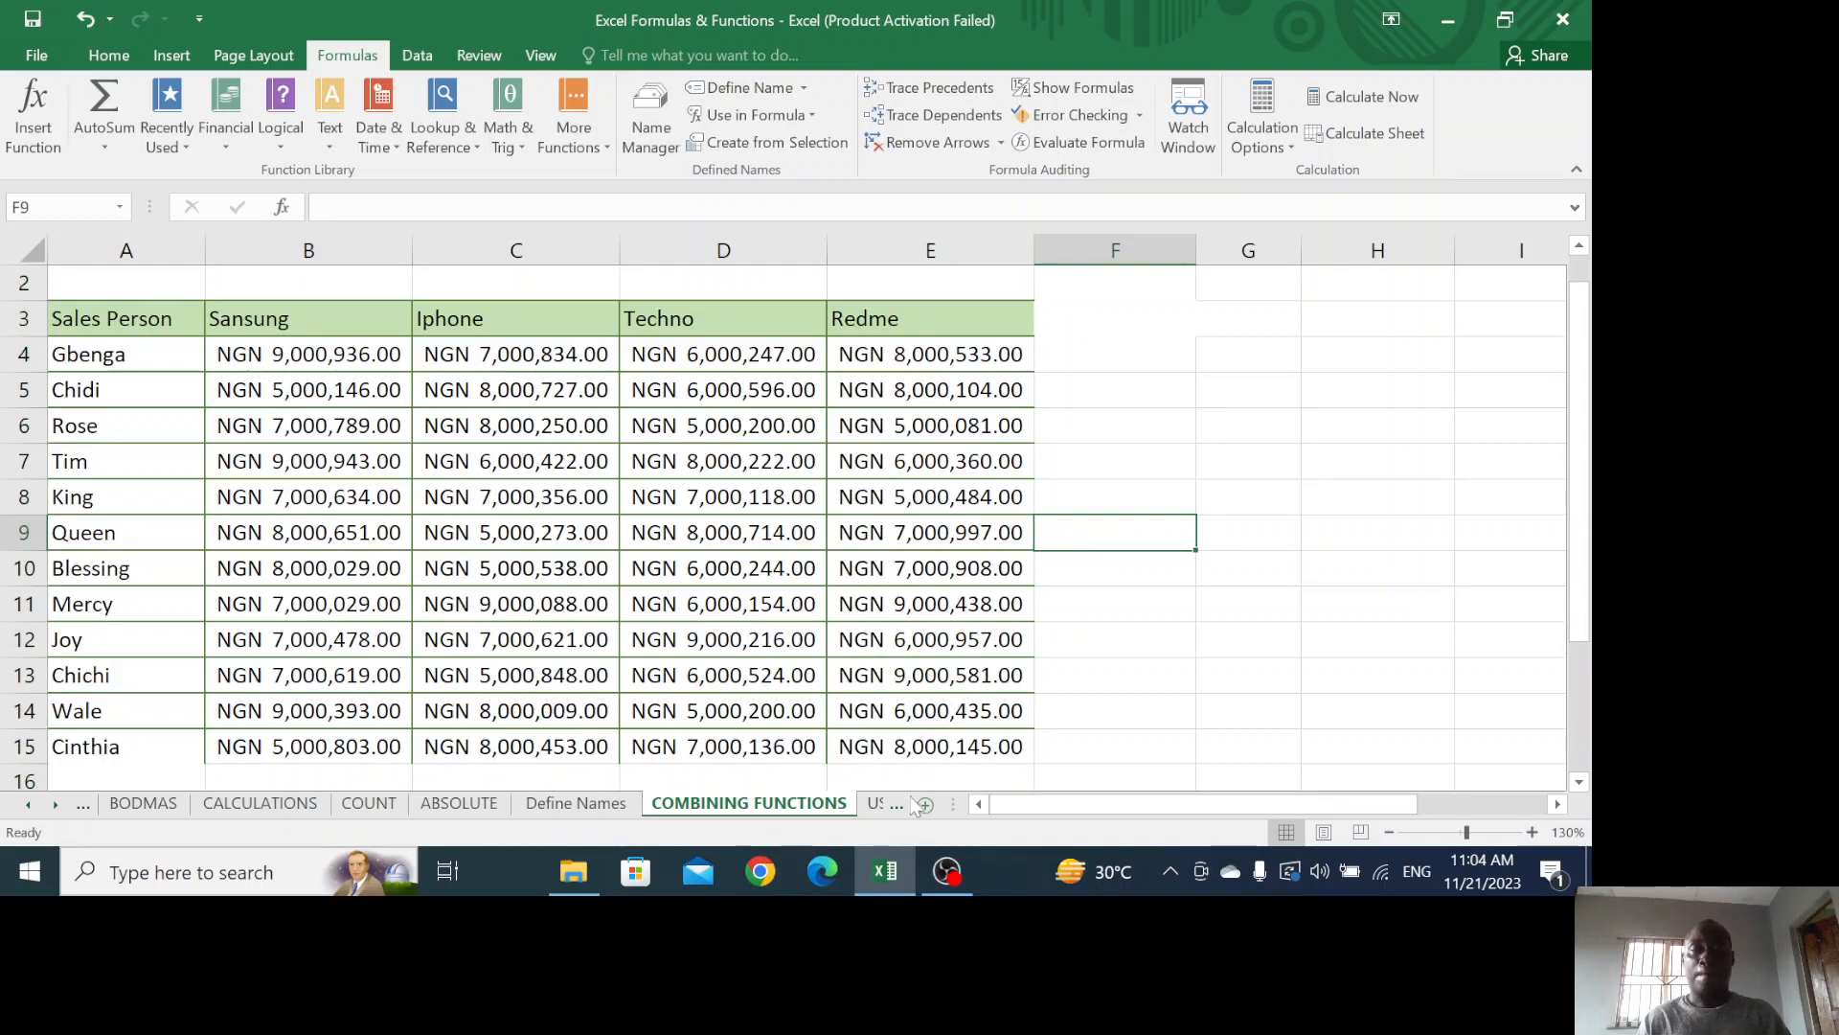
# On the USEFUL sheet, enter =LEN(A4) in cell B4 to count the characters of the code in A4
pyautogui.click(880, 804)
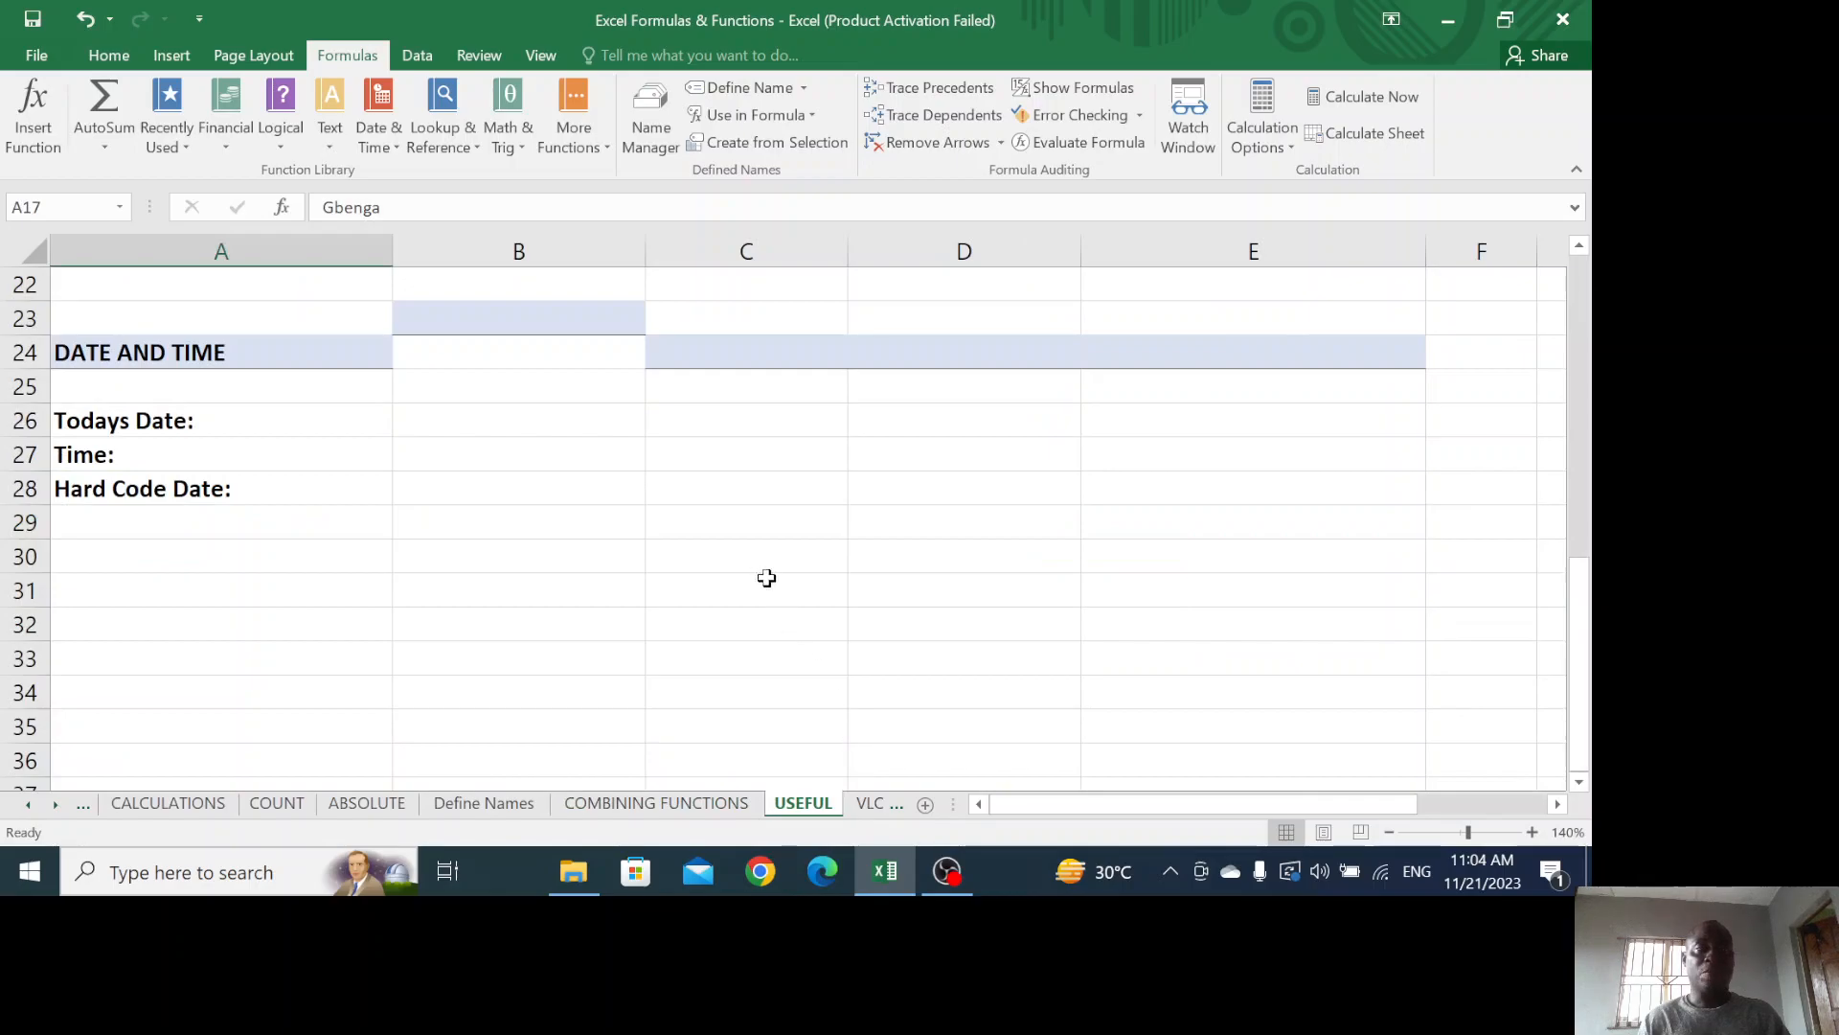
pyautogui.scroll(1, 761, 574)
pyautogui.scroll(6, 761, 574)
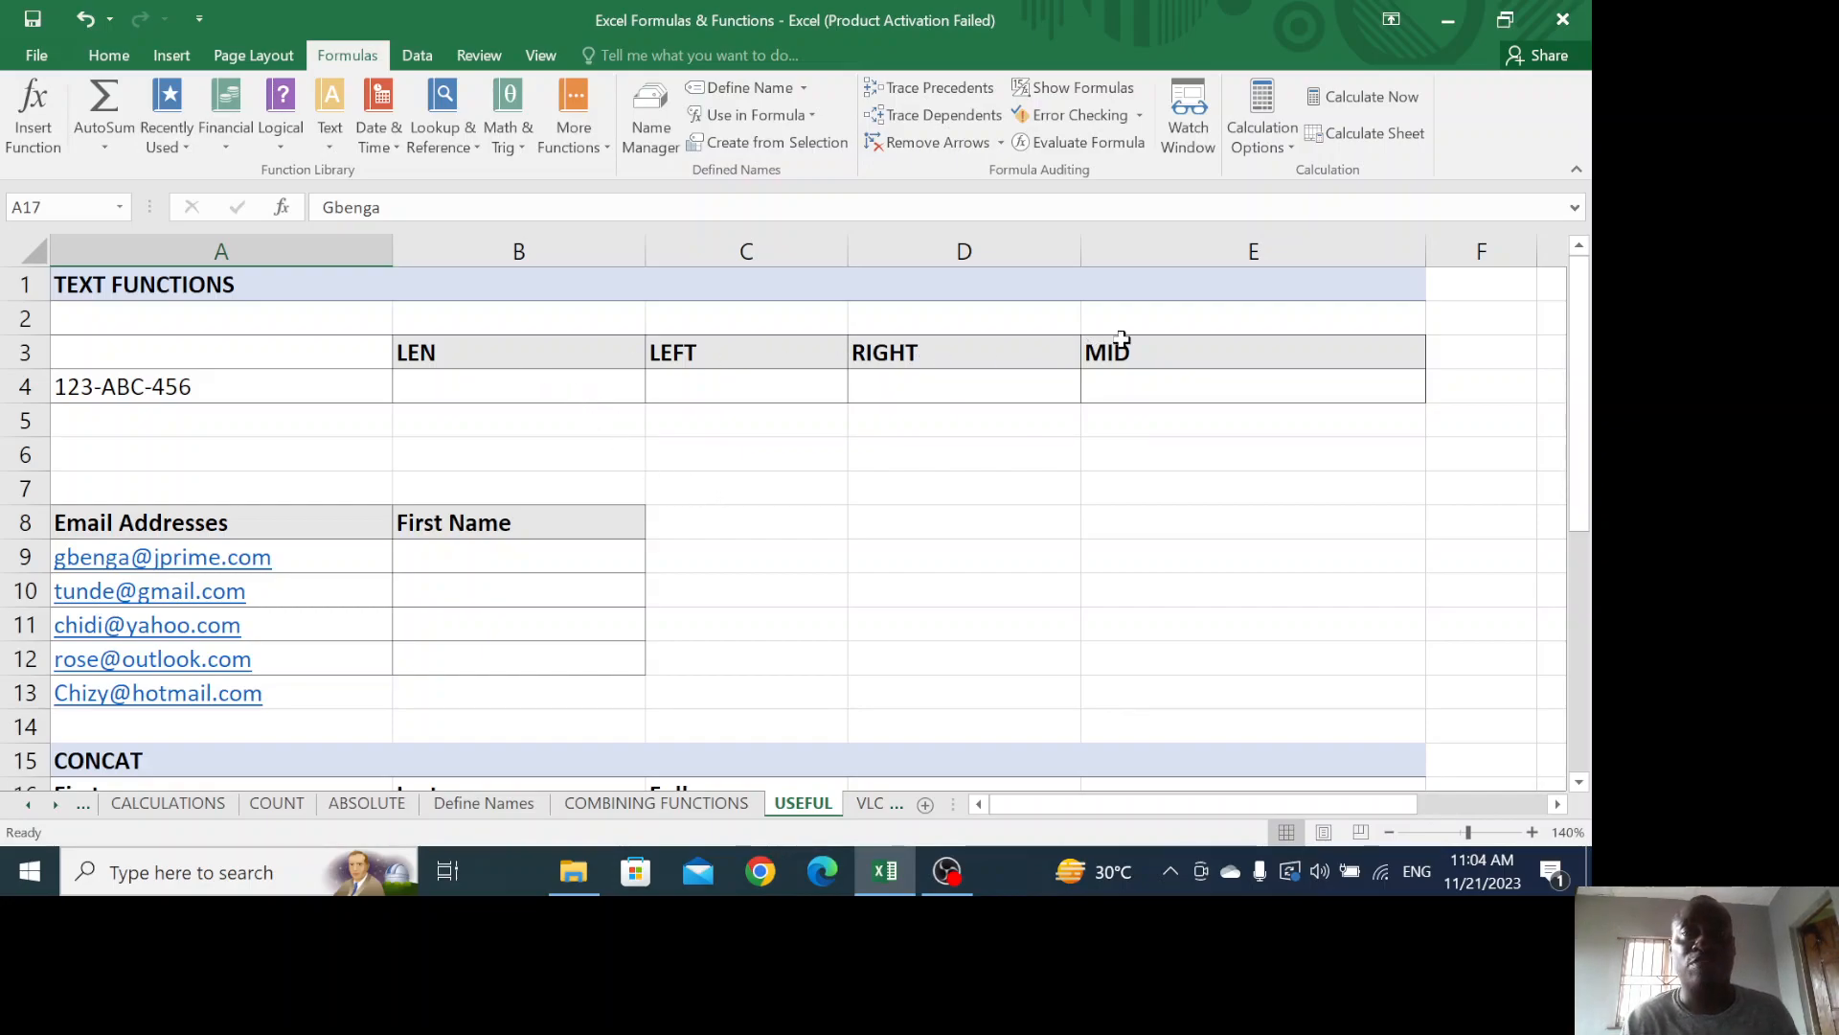
pyautogui.click(422, 382)
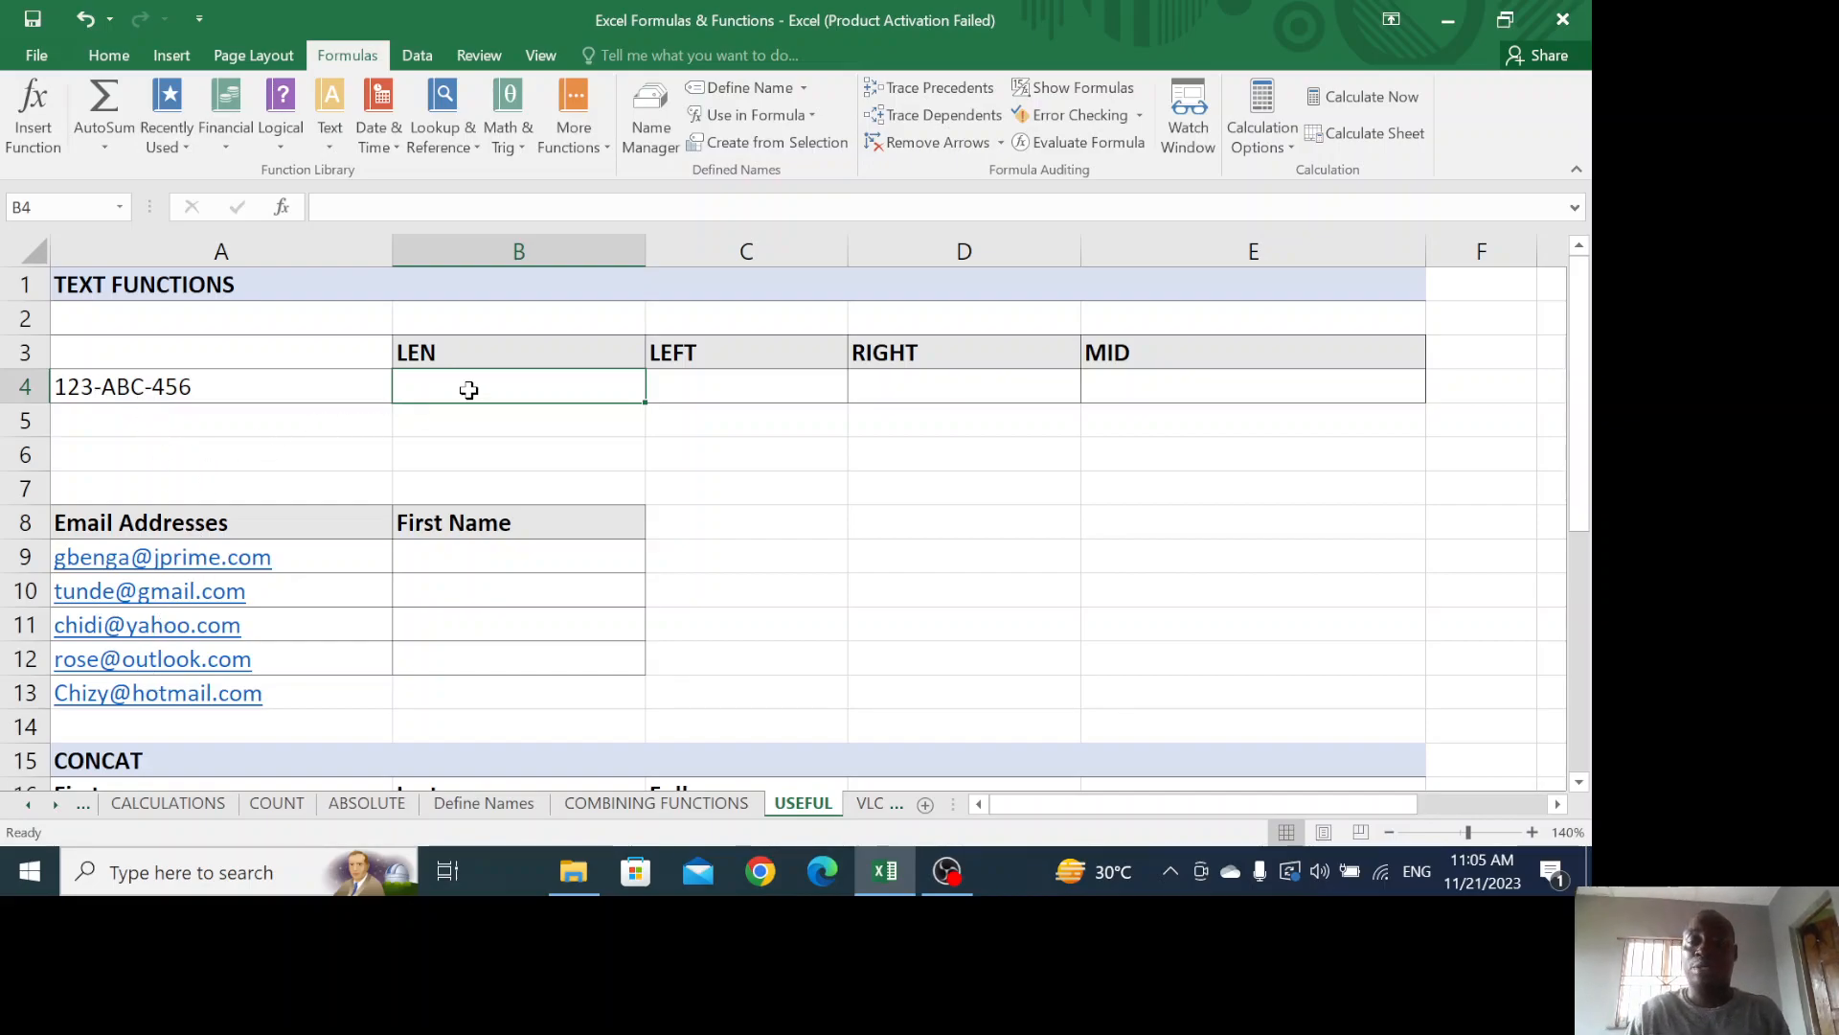
pyautogui.write('=len')
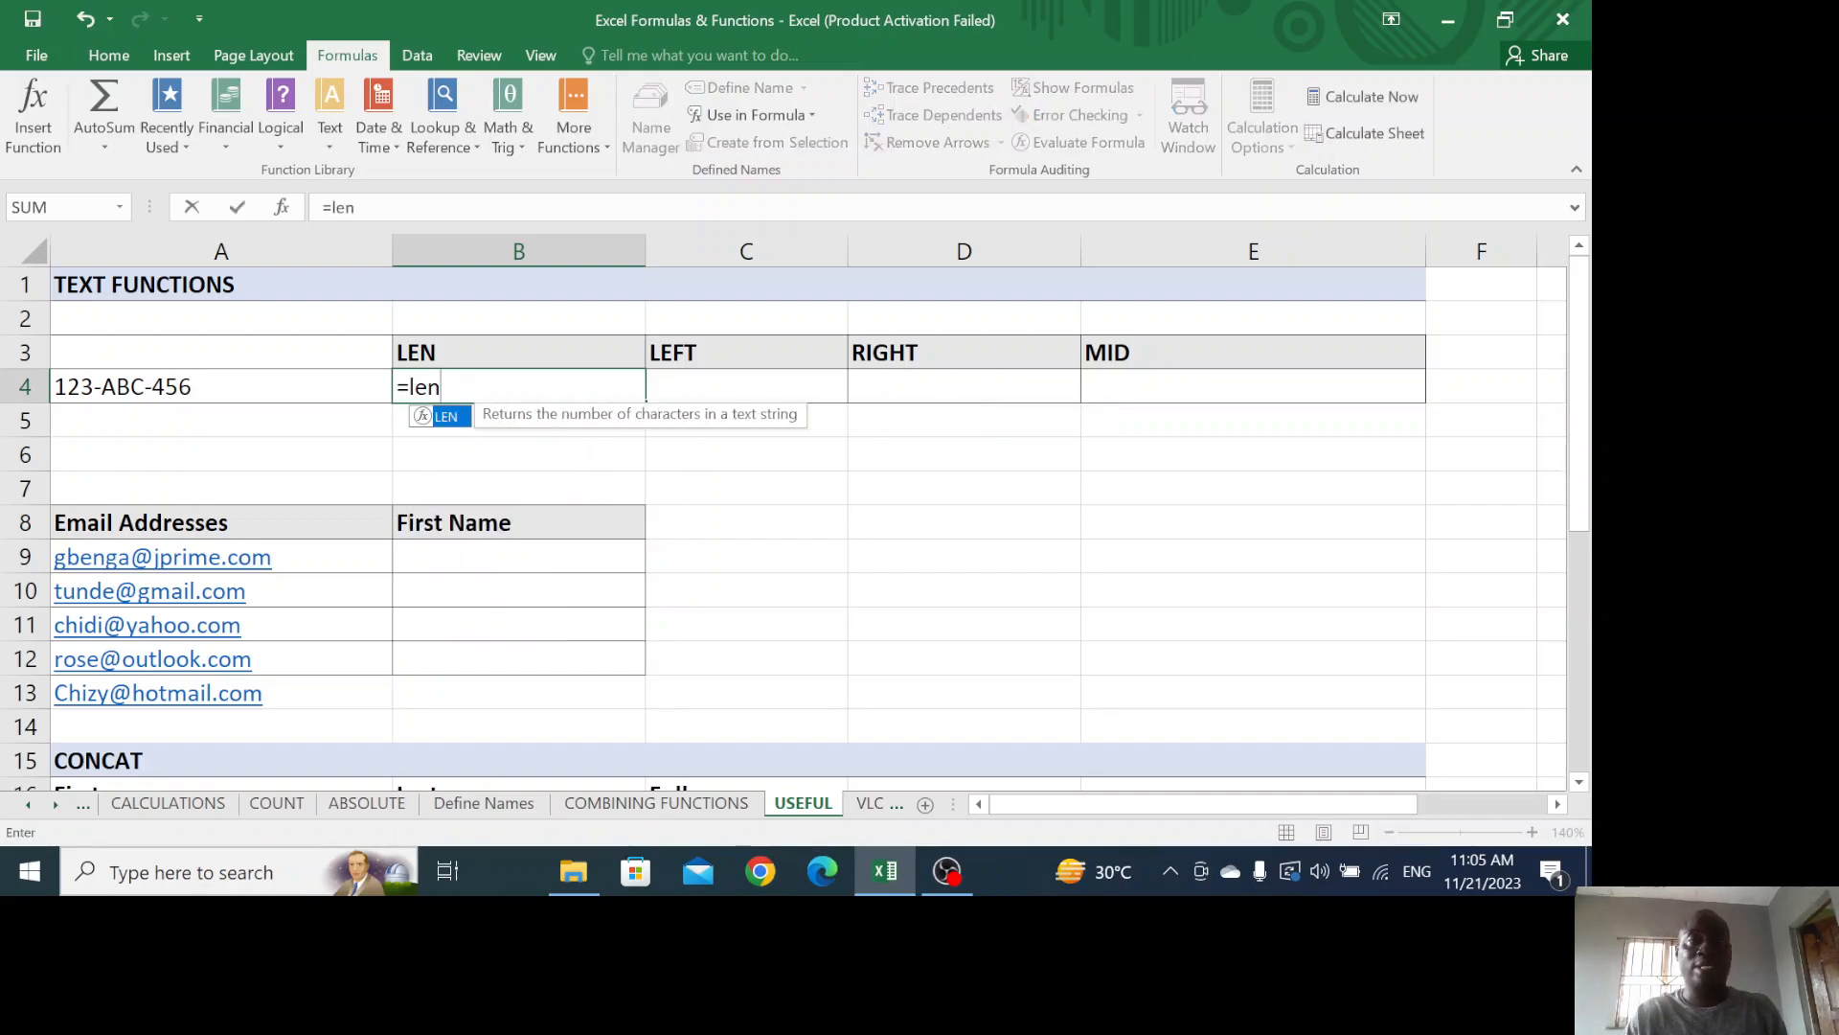
pyautogui.write('(')
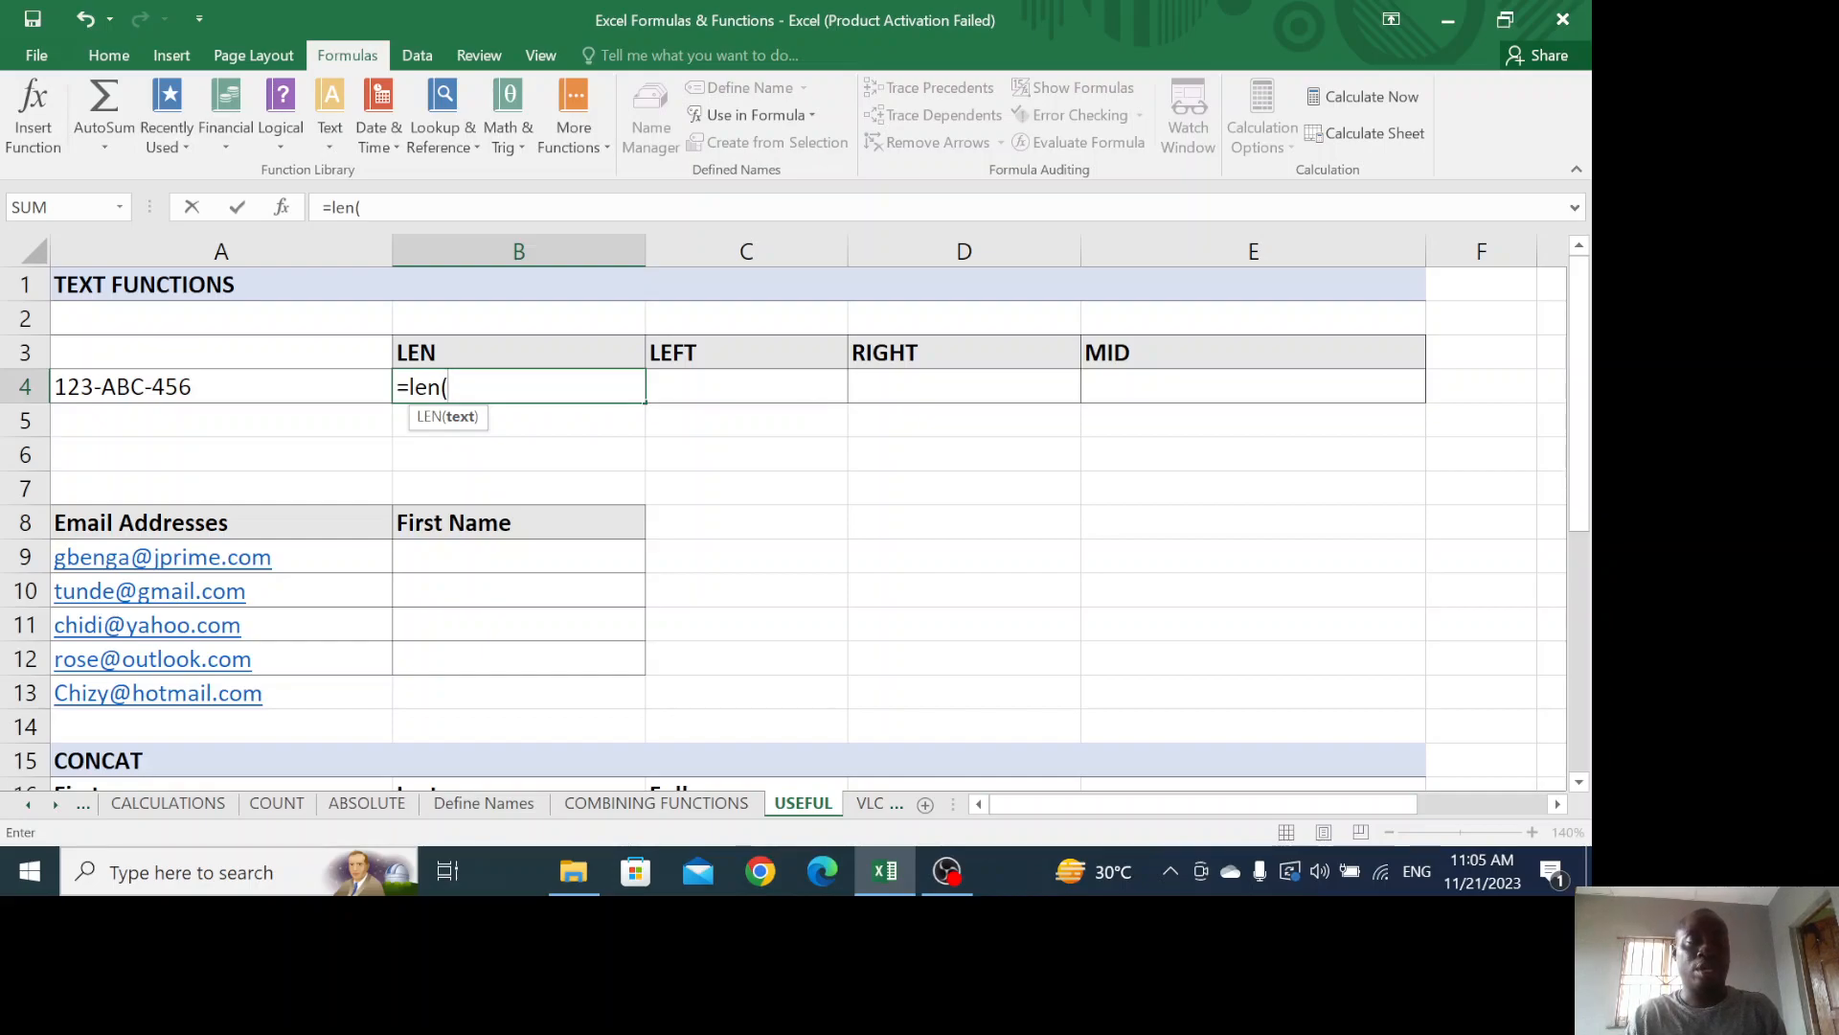
pyautogui.write('a')
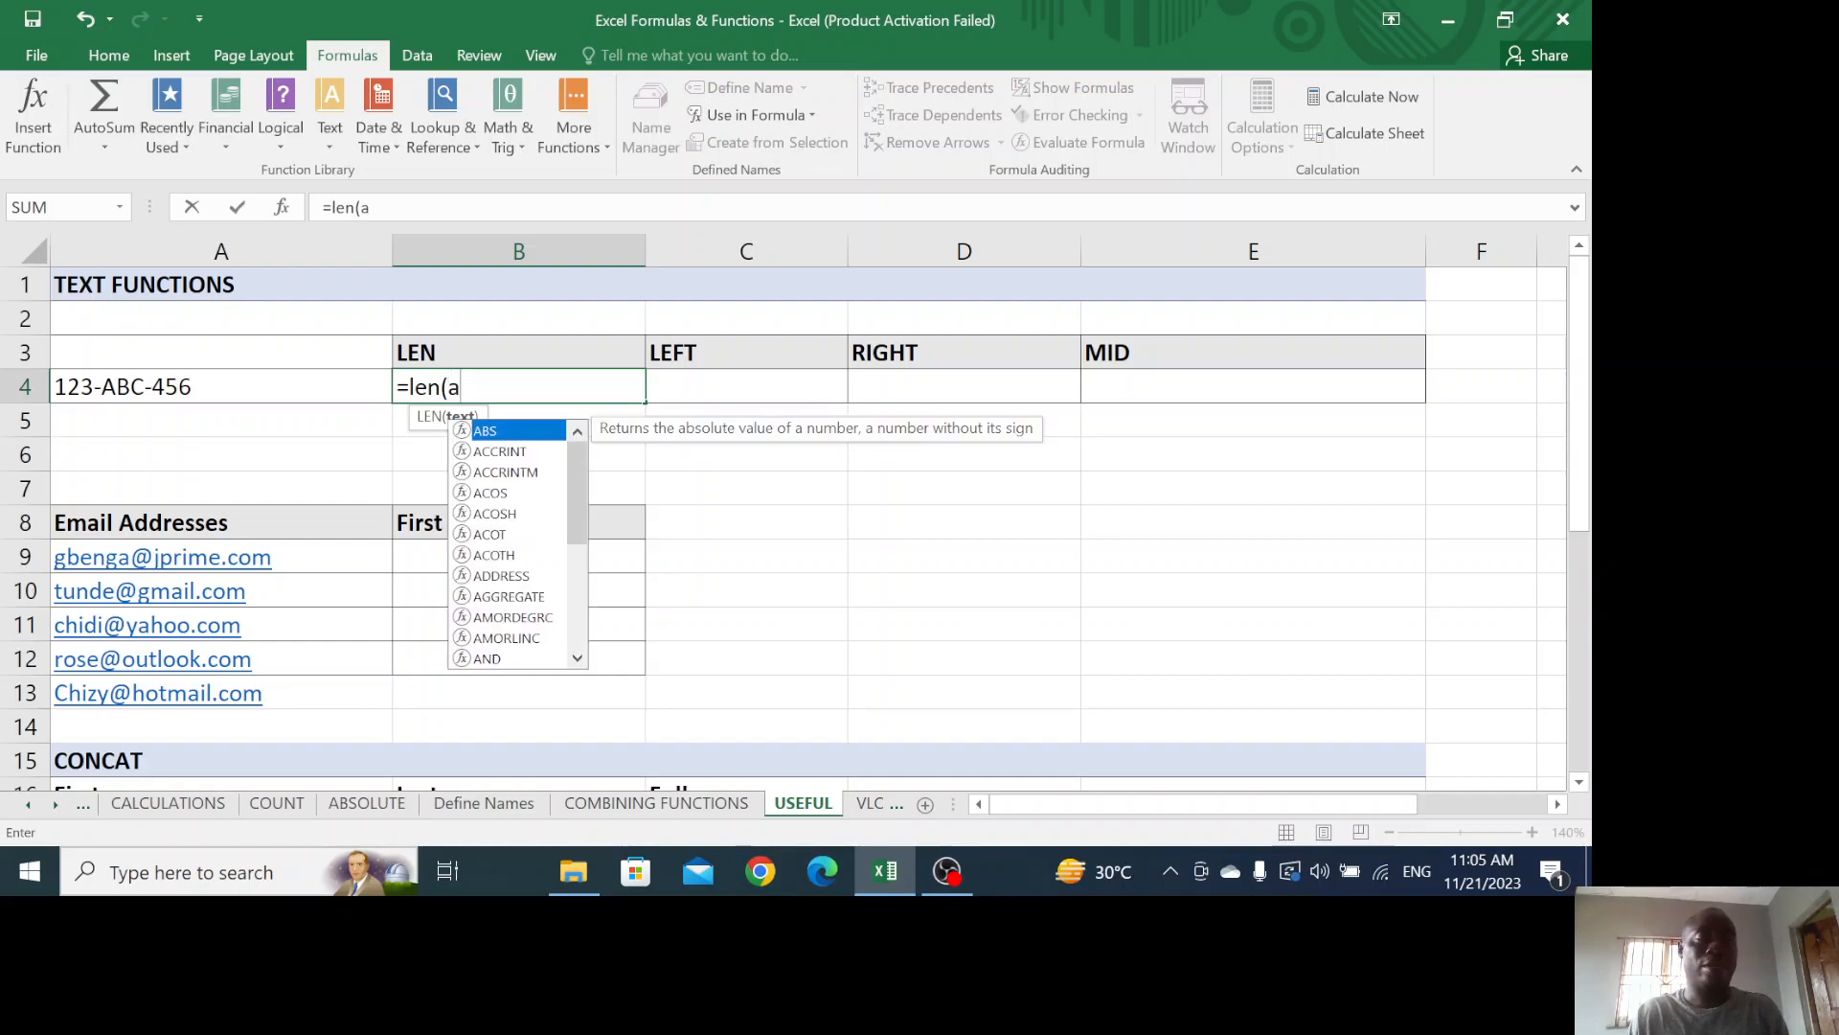
pyautogui.write('4)')
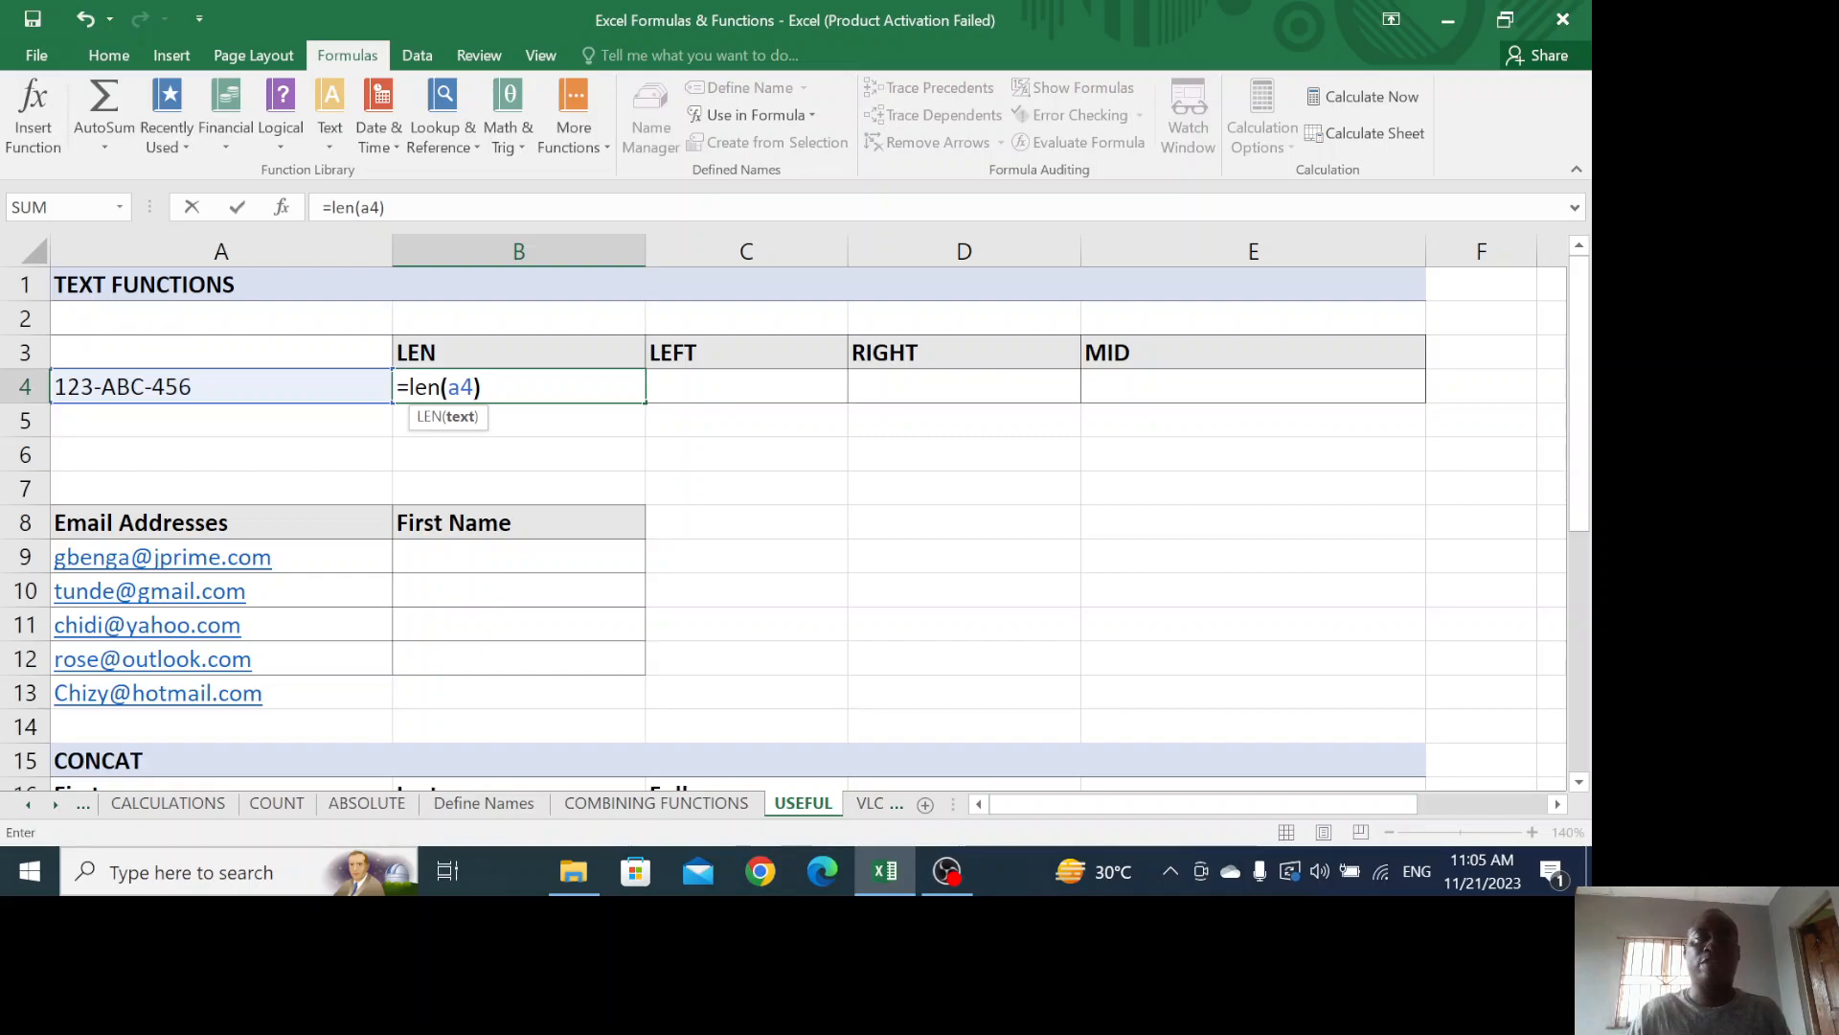
pyautogui.press('Return')
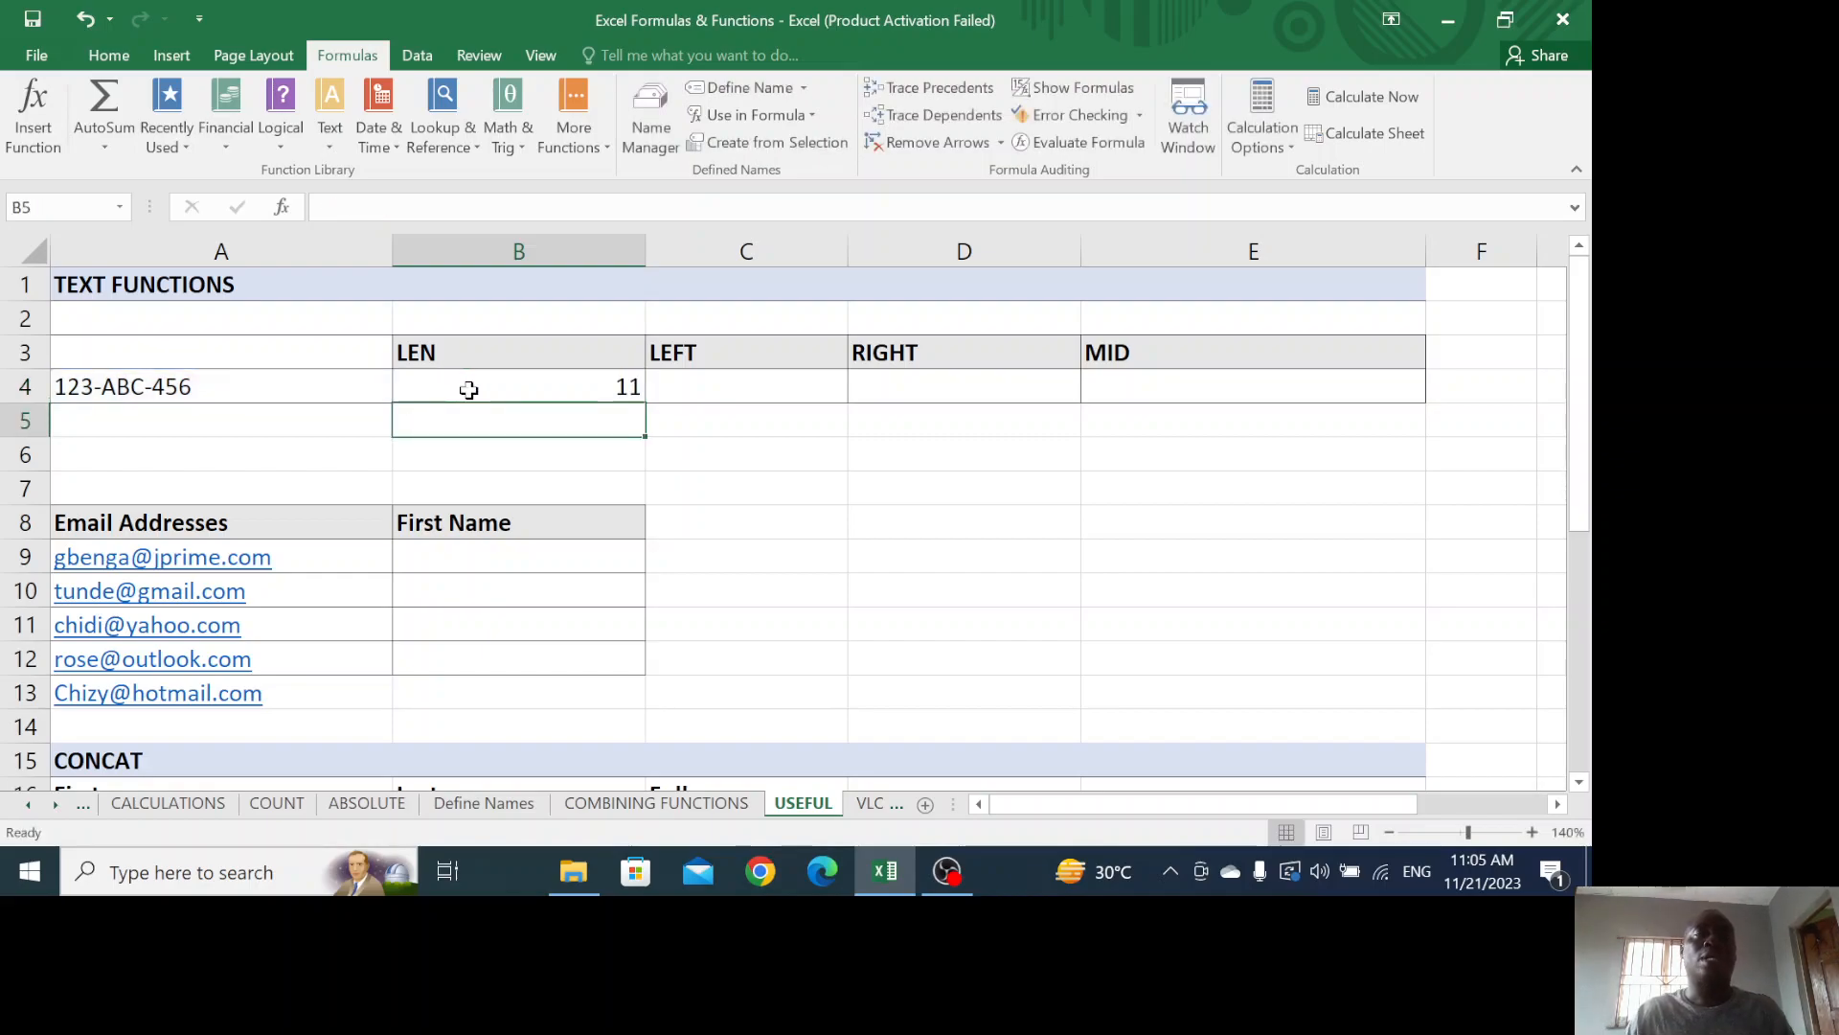
# Test the LEN formula by adding a 2 to the end of the code in A4, and restore it to 123-ABC-456
pyautogui.click(481, 374)
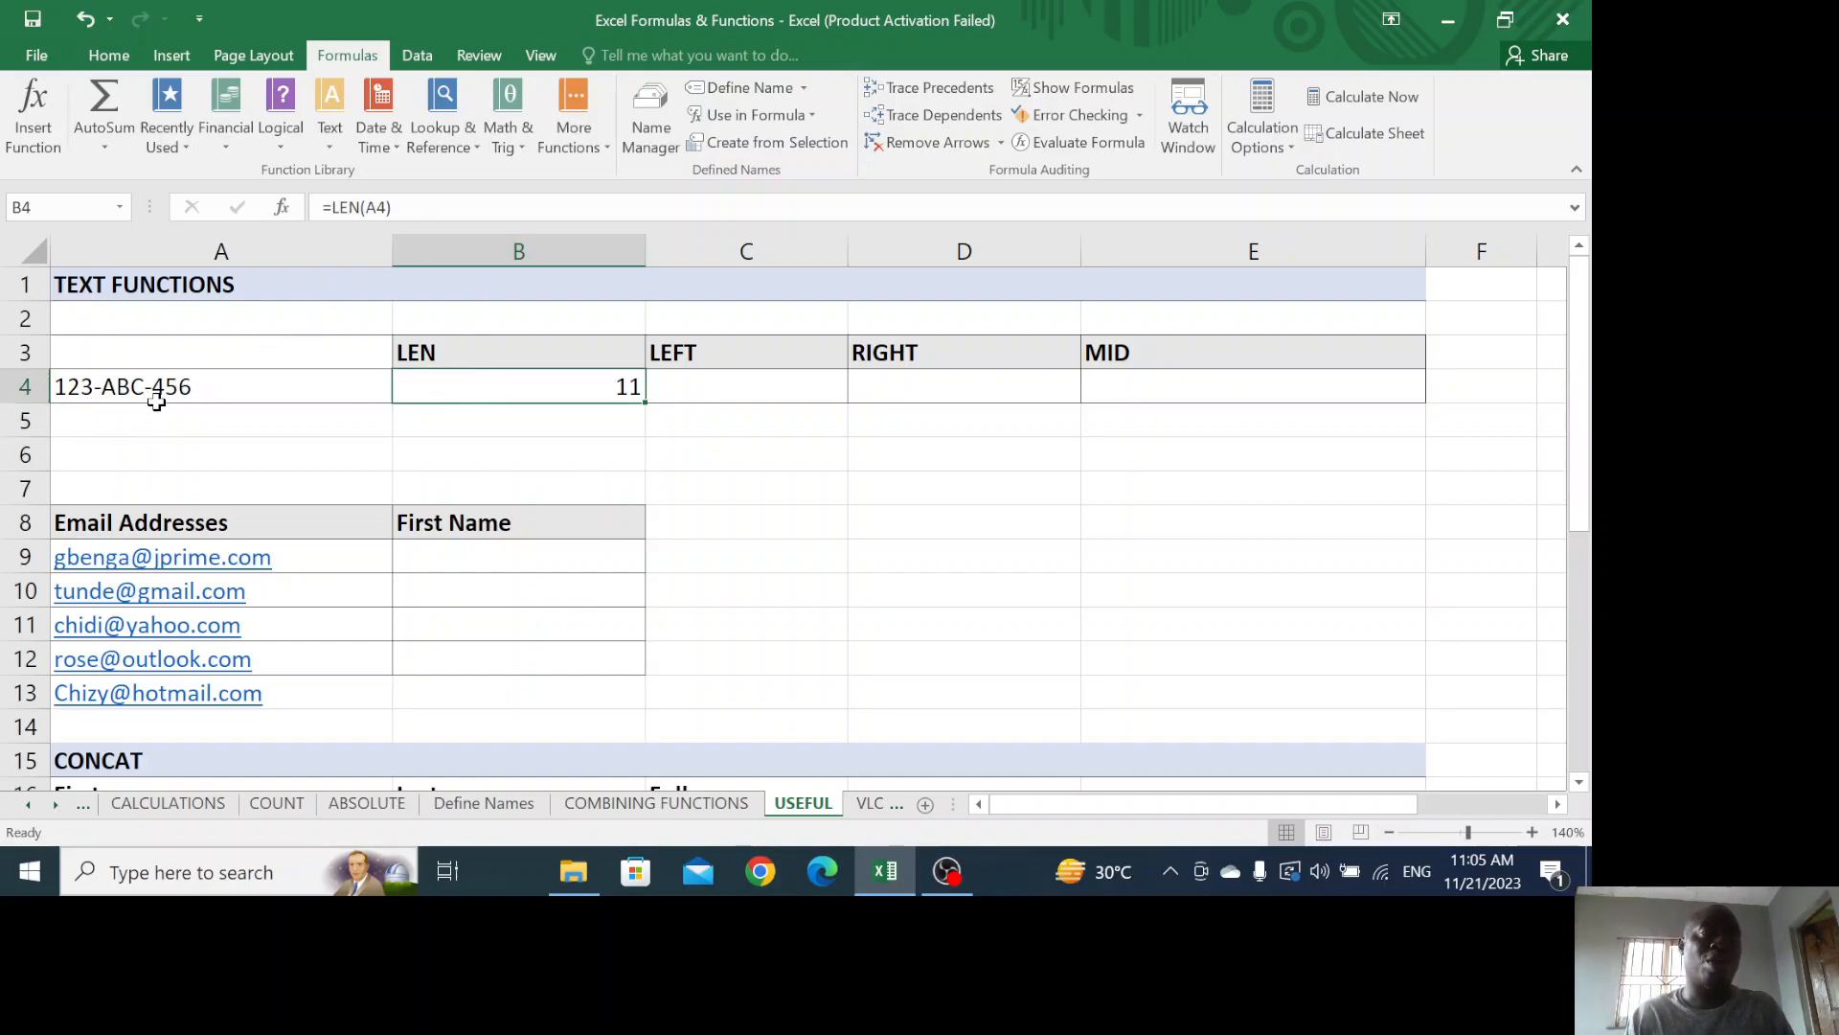
pyautogui.click(210, 387)
pyautogui.press('F2')
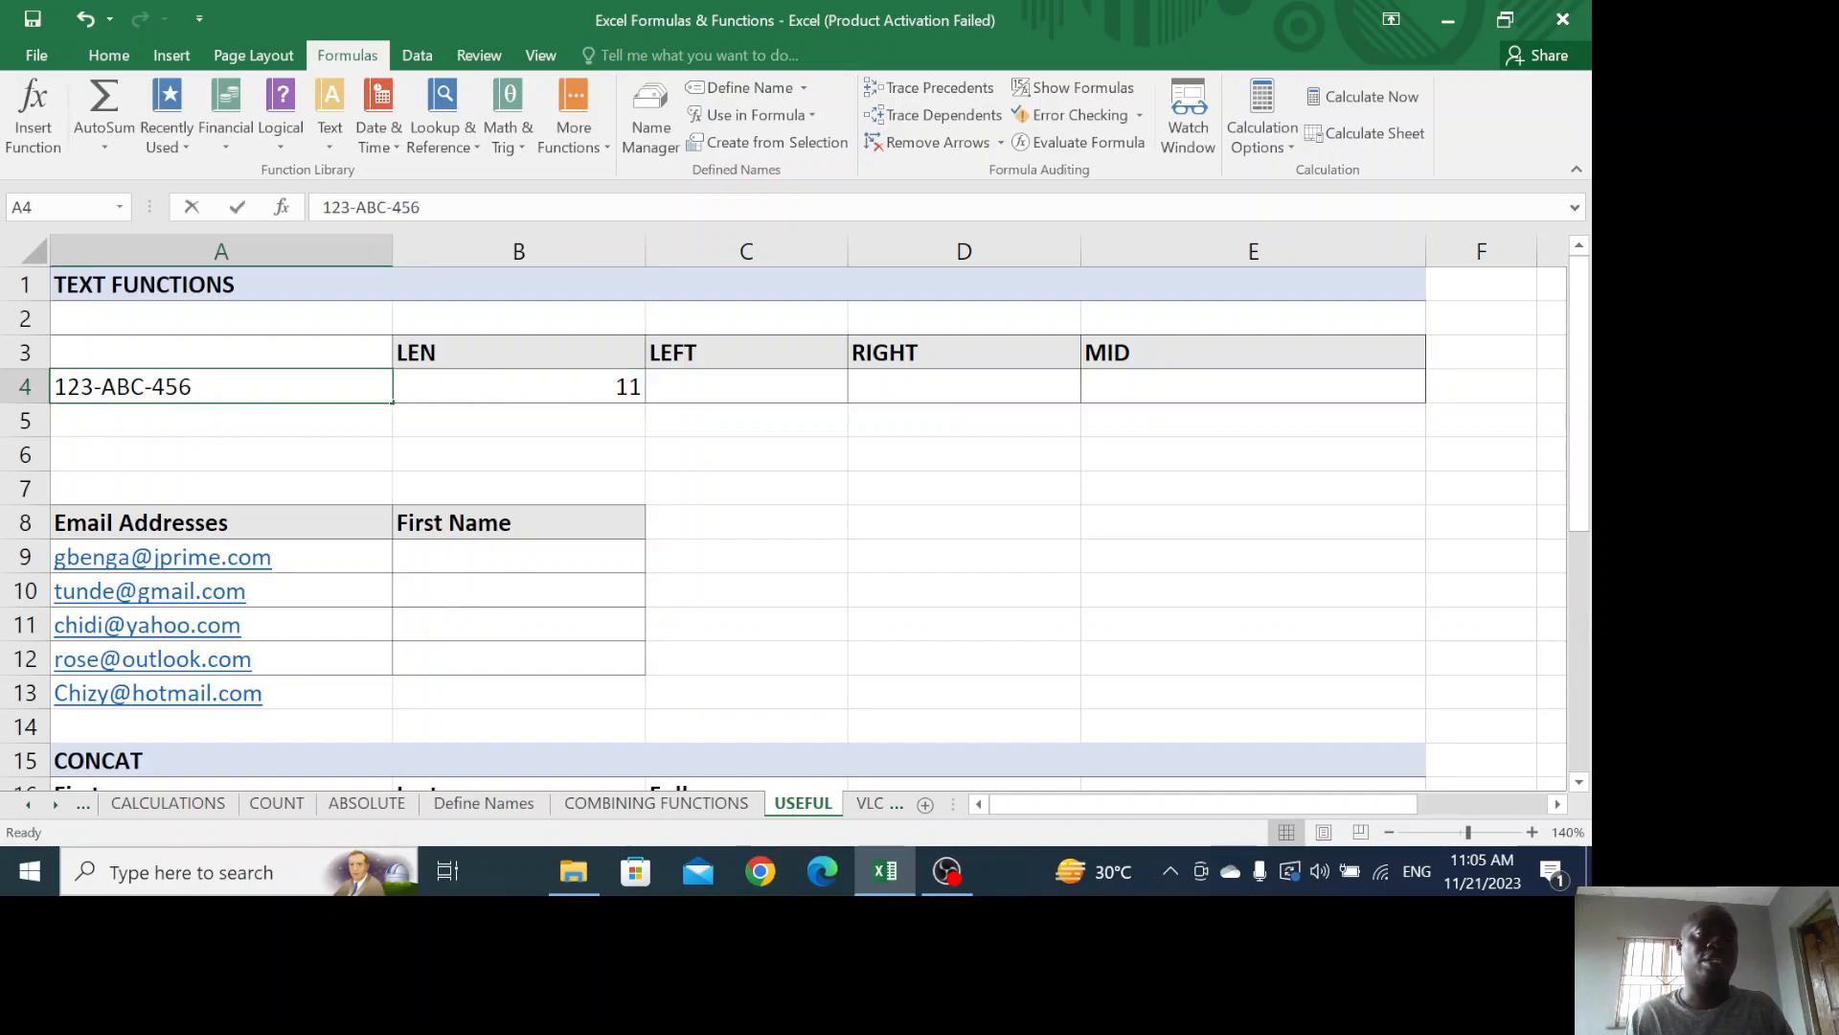
pyautogui.write('2')
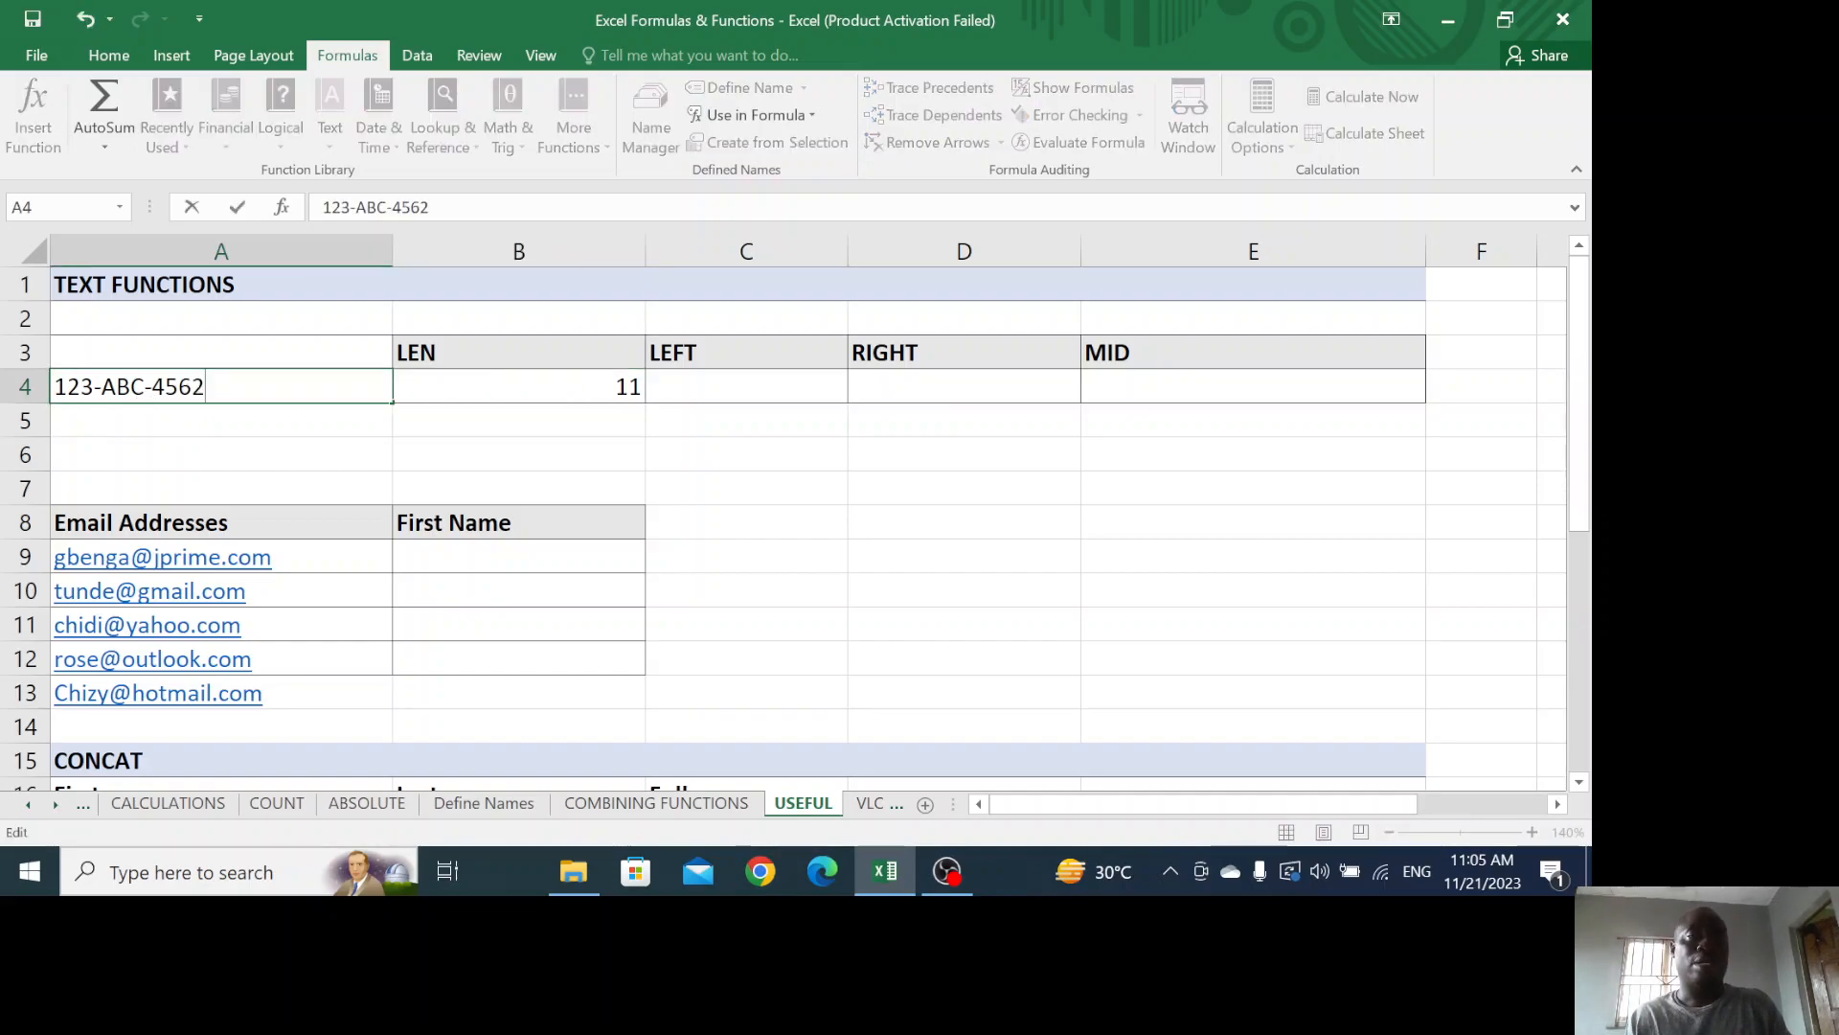
pyautogui.press('Return')
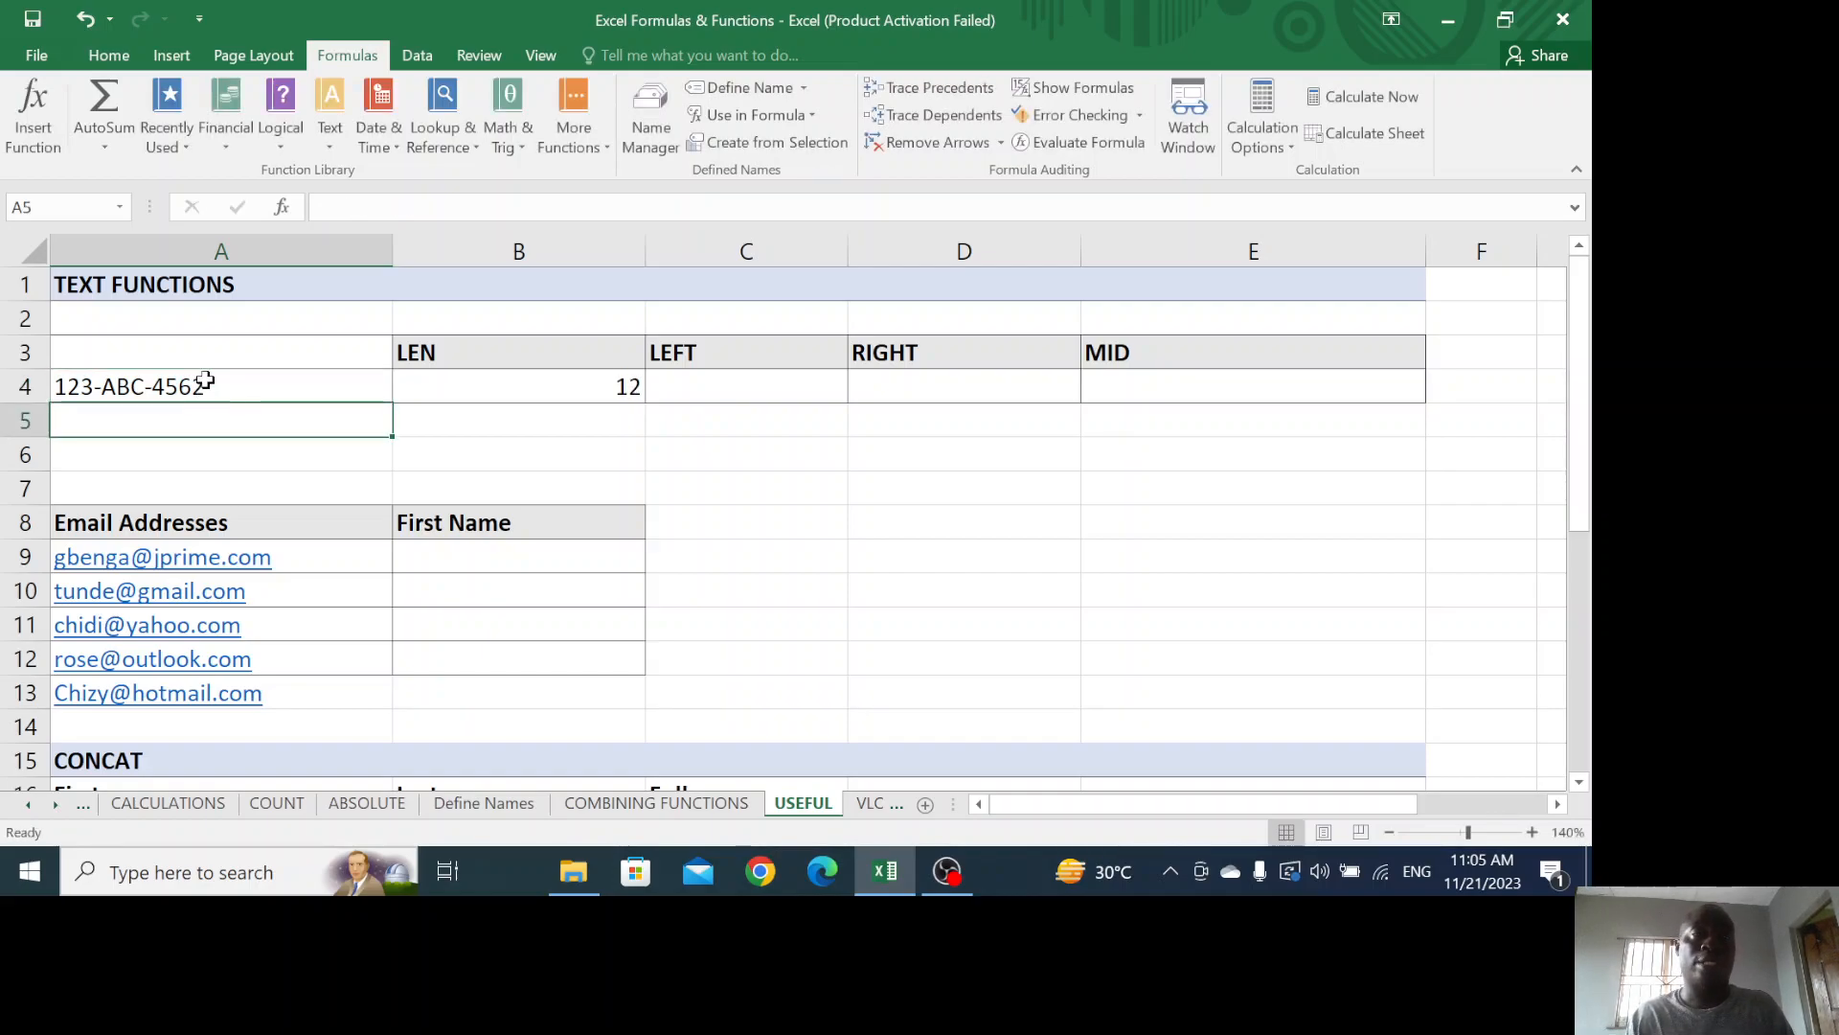
pyautogui.doubleClick(205, 387)
pyautogui.press('BackSpace')
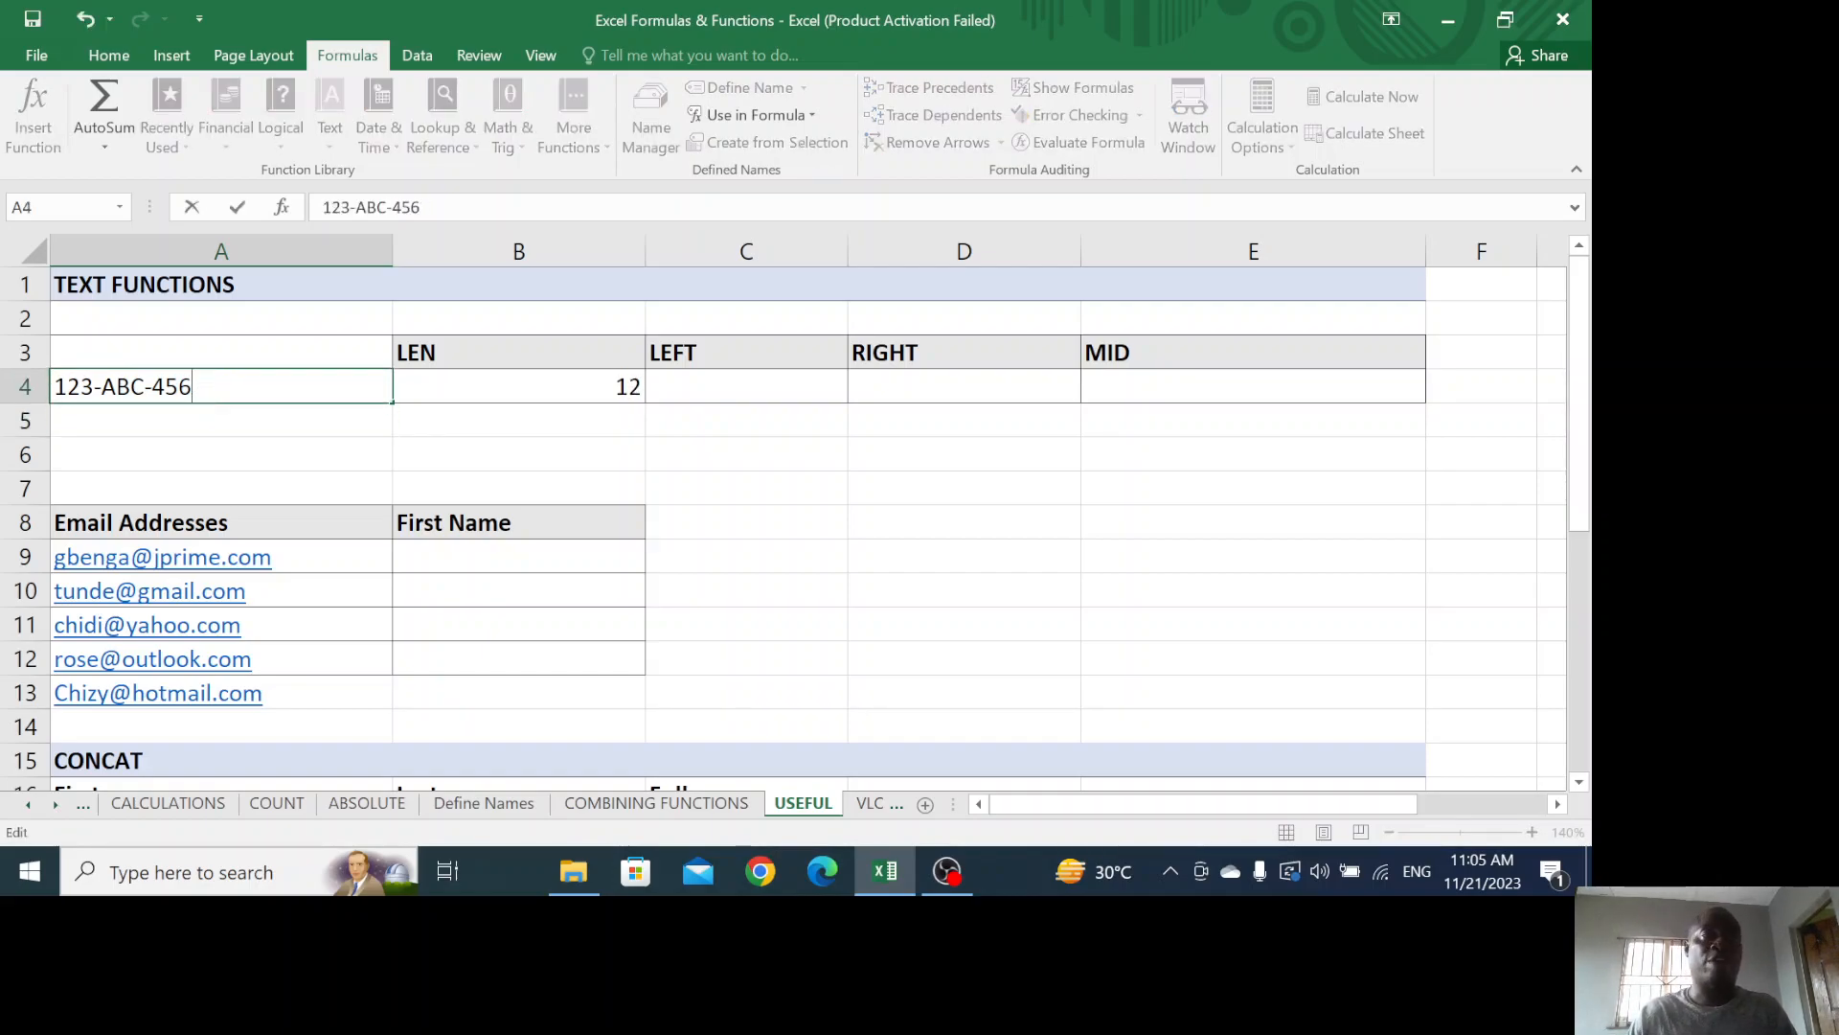
# Enter =LEFT(A4,3) in cell C4 to extract the first three characters of the code in A4
pyautogui.click(702, 385)
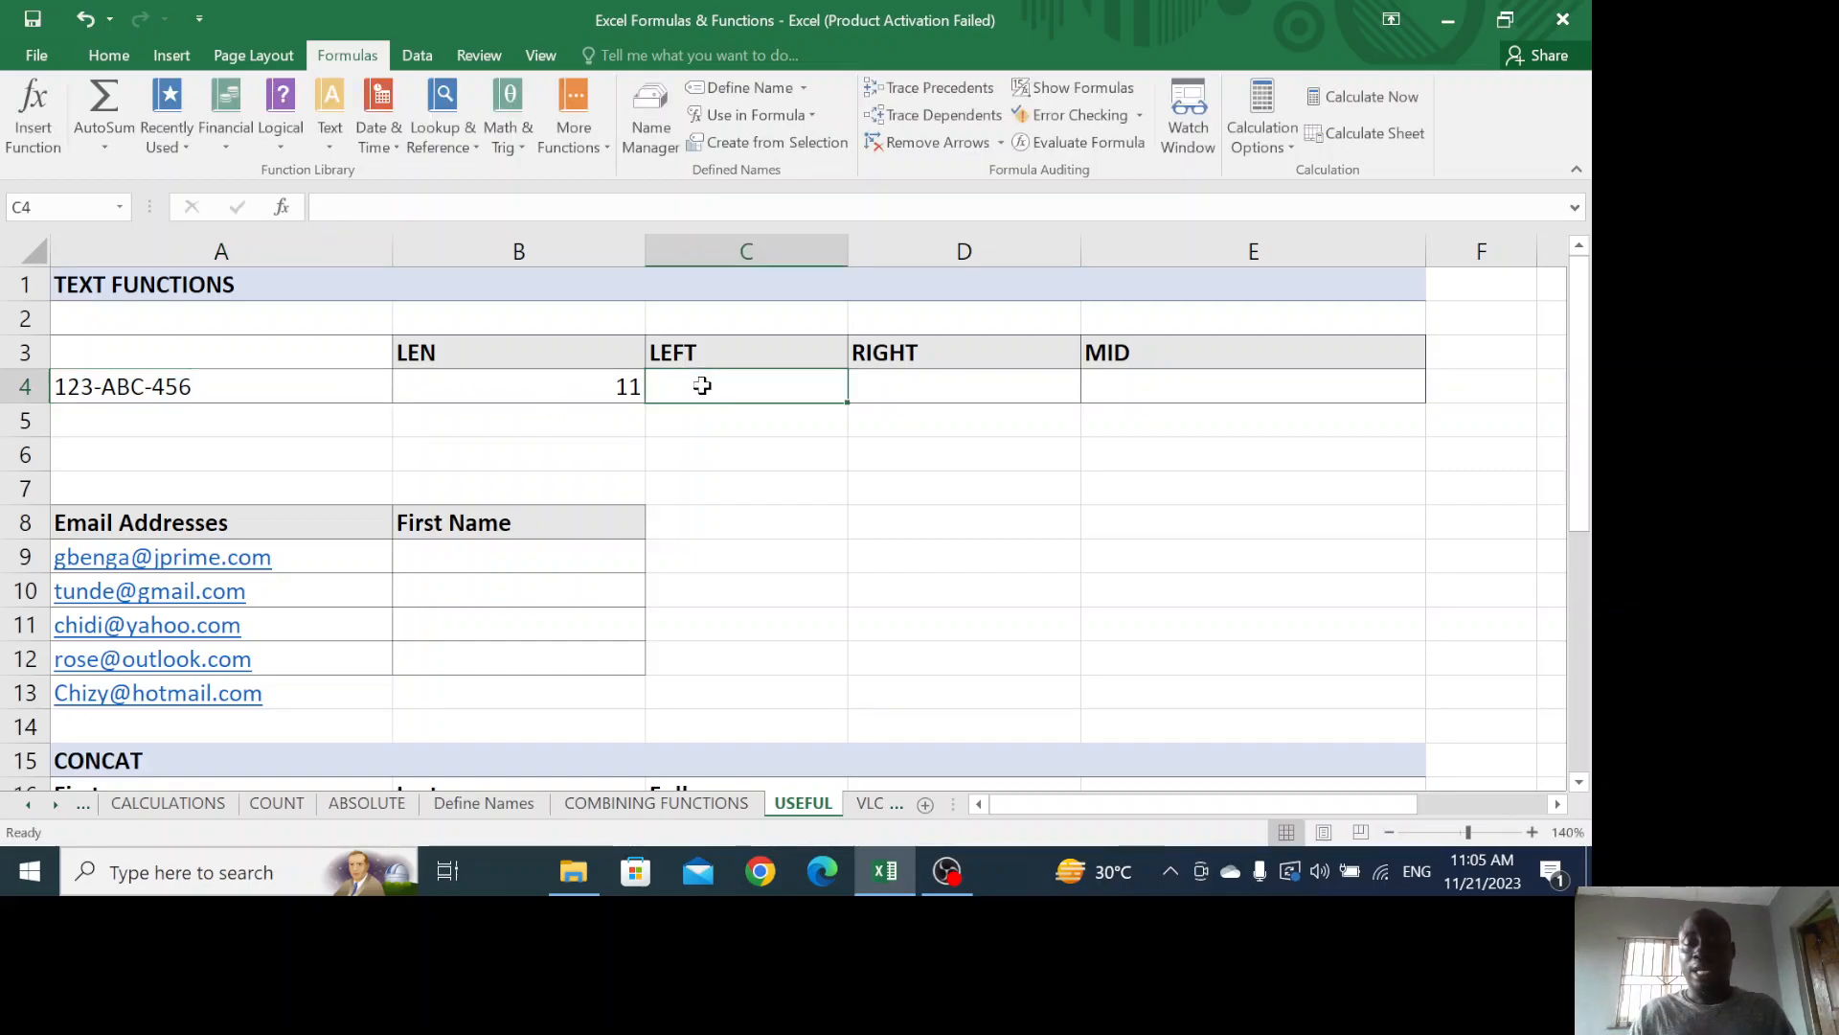
pyautogui.write('=')
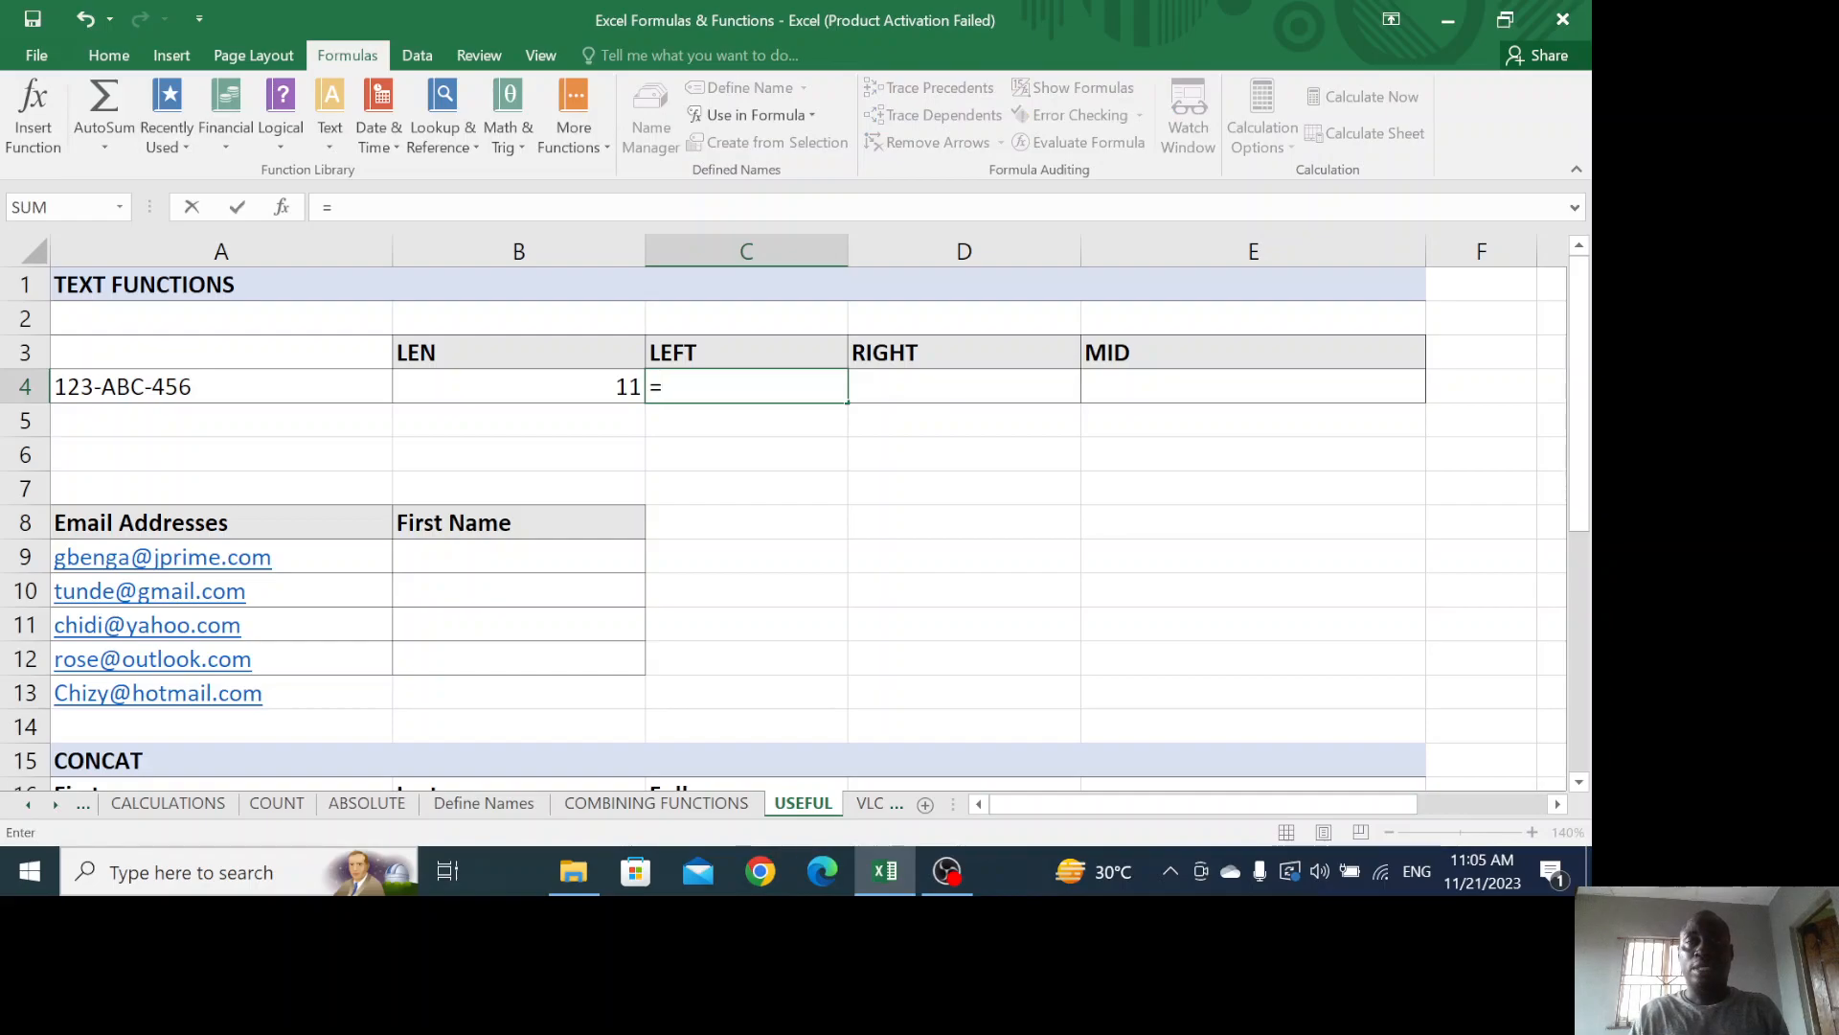
pyautogui.write('left')
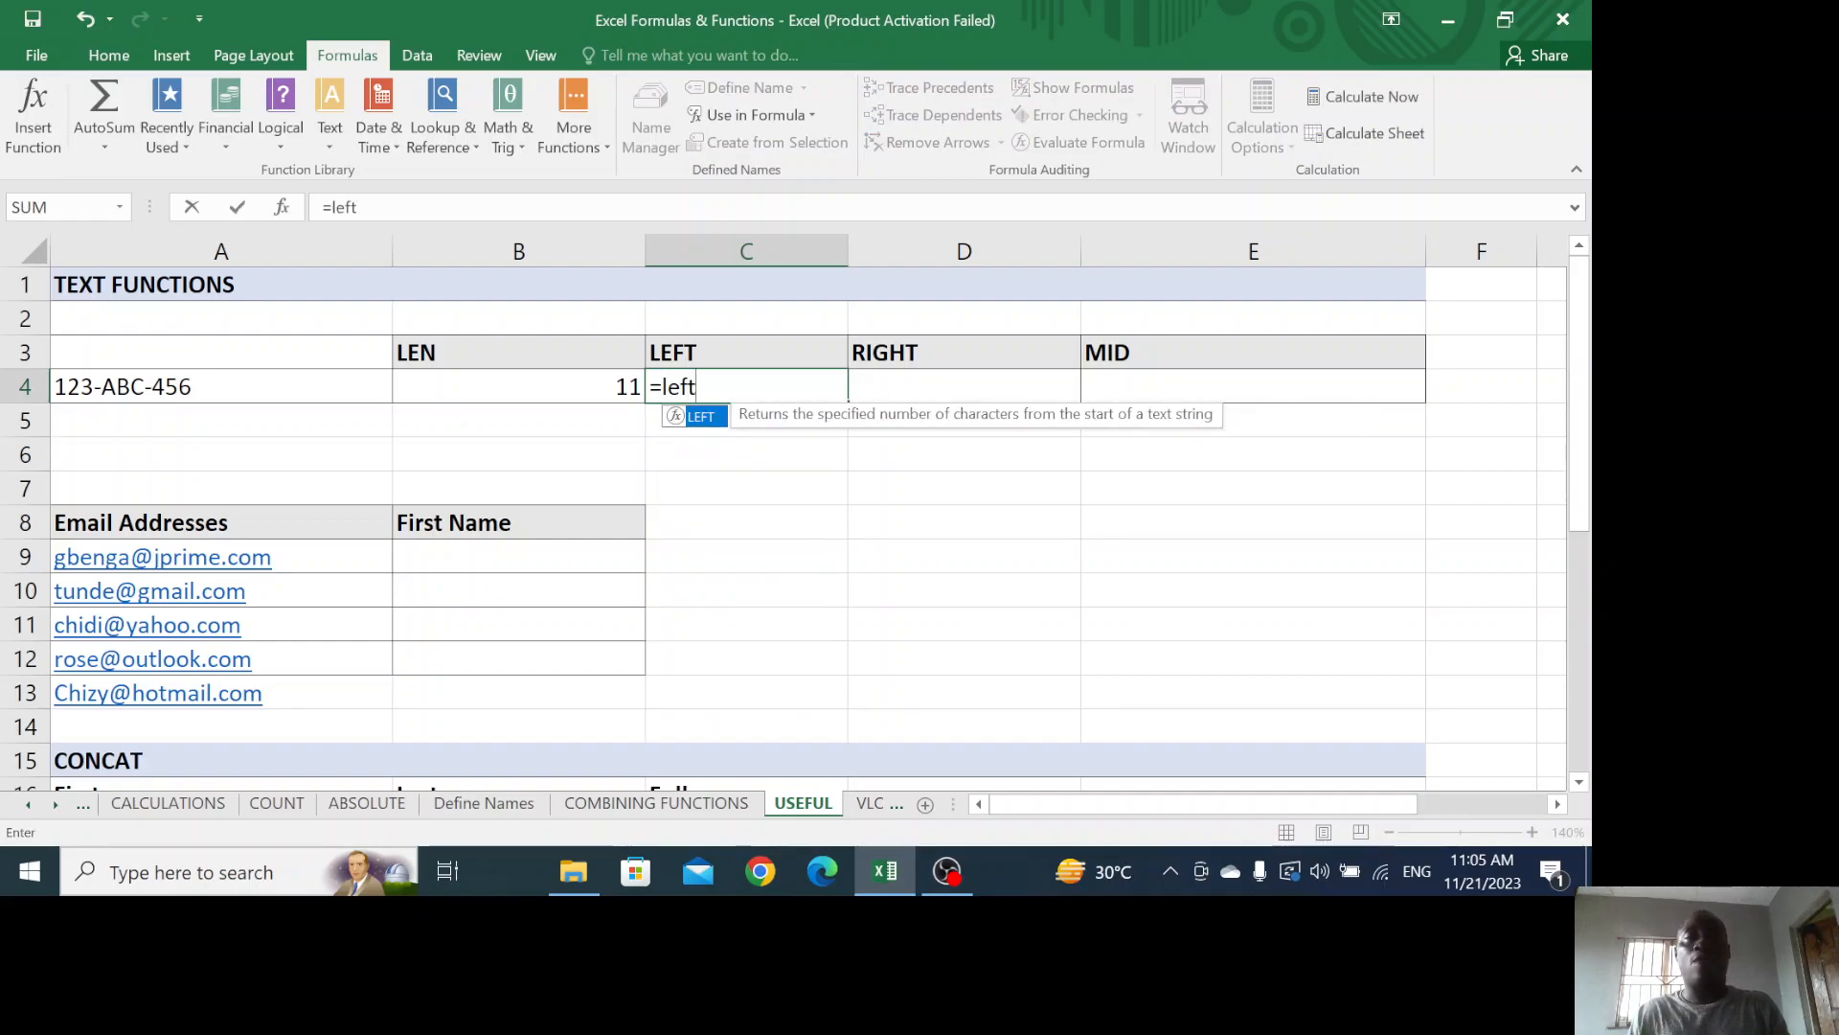
pyautogui.write('(')
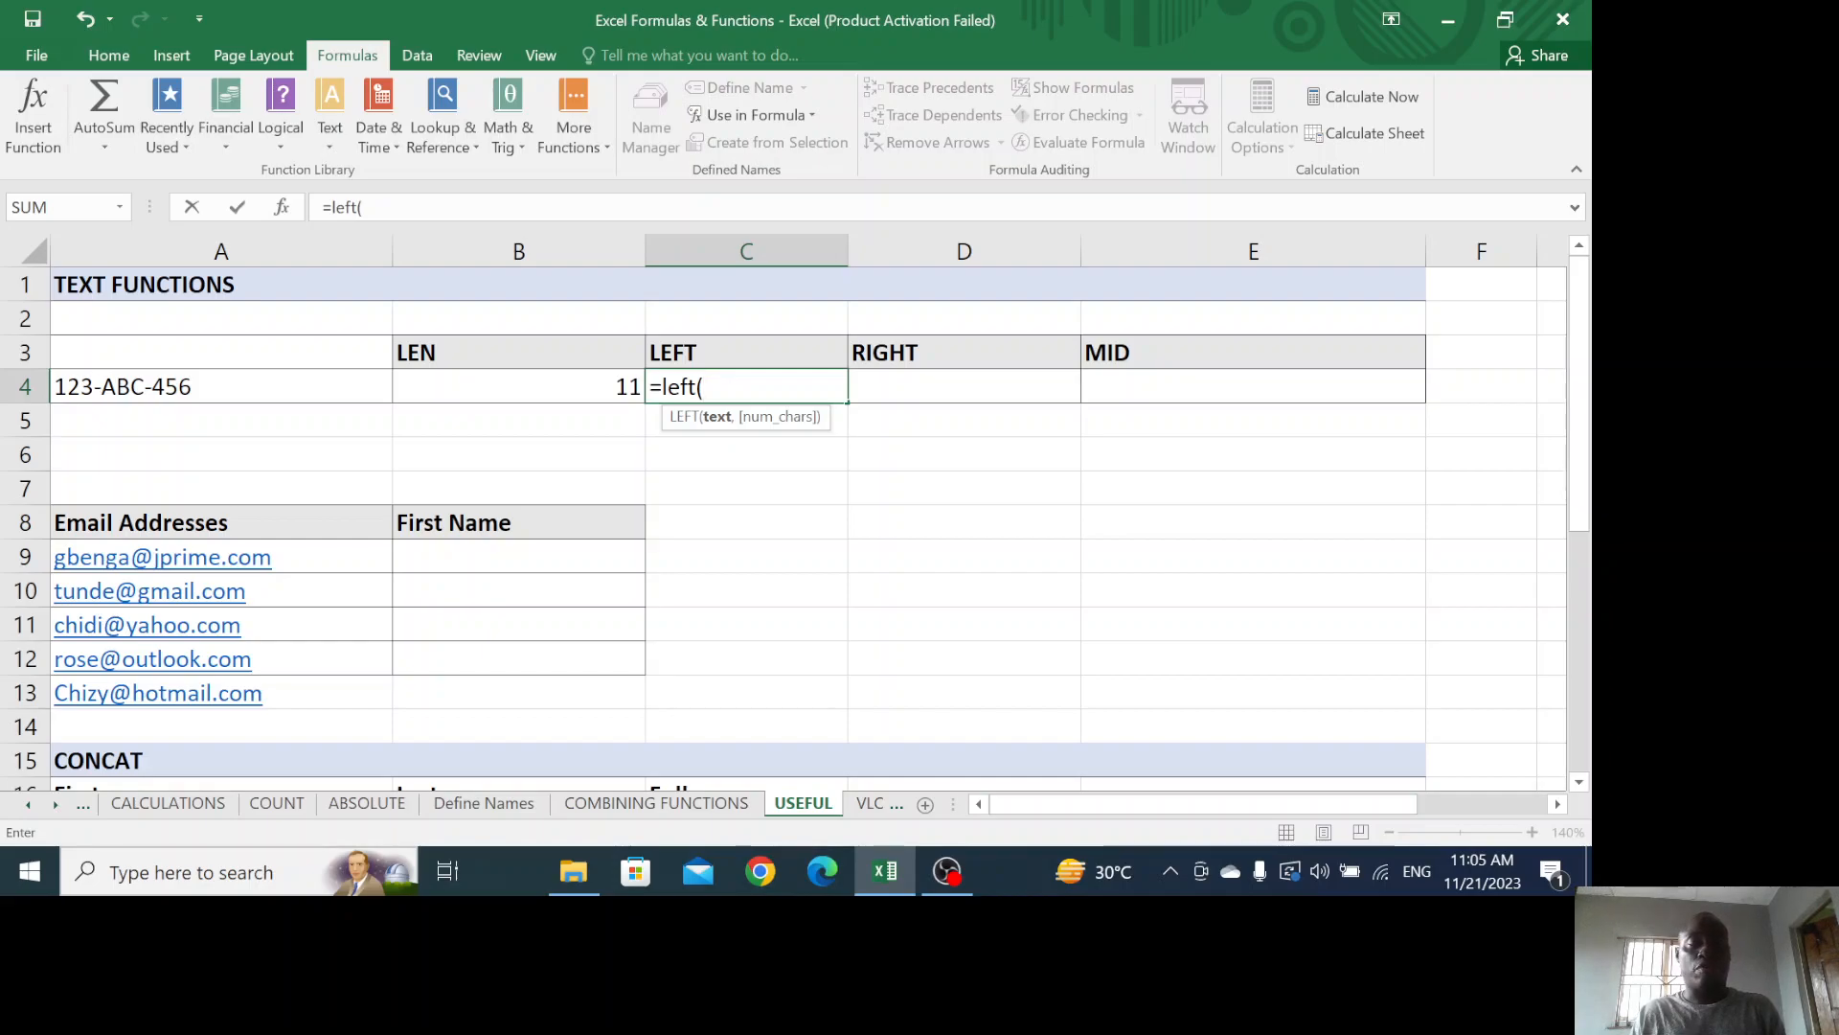
pyautogui.write('b')
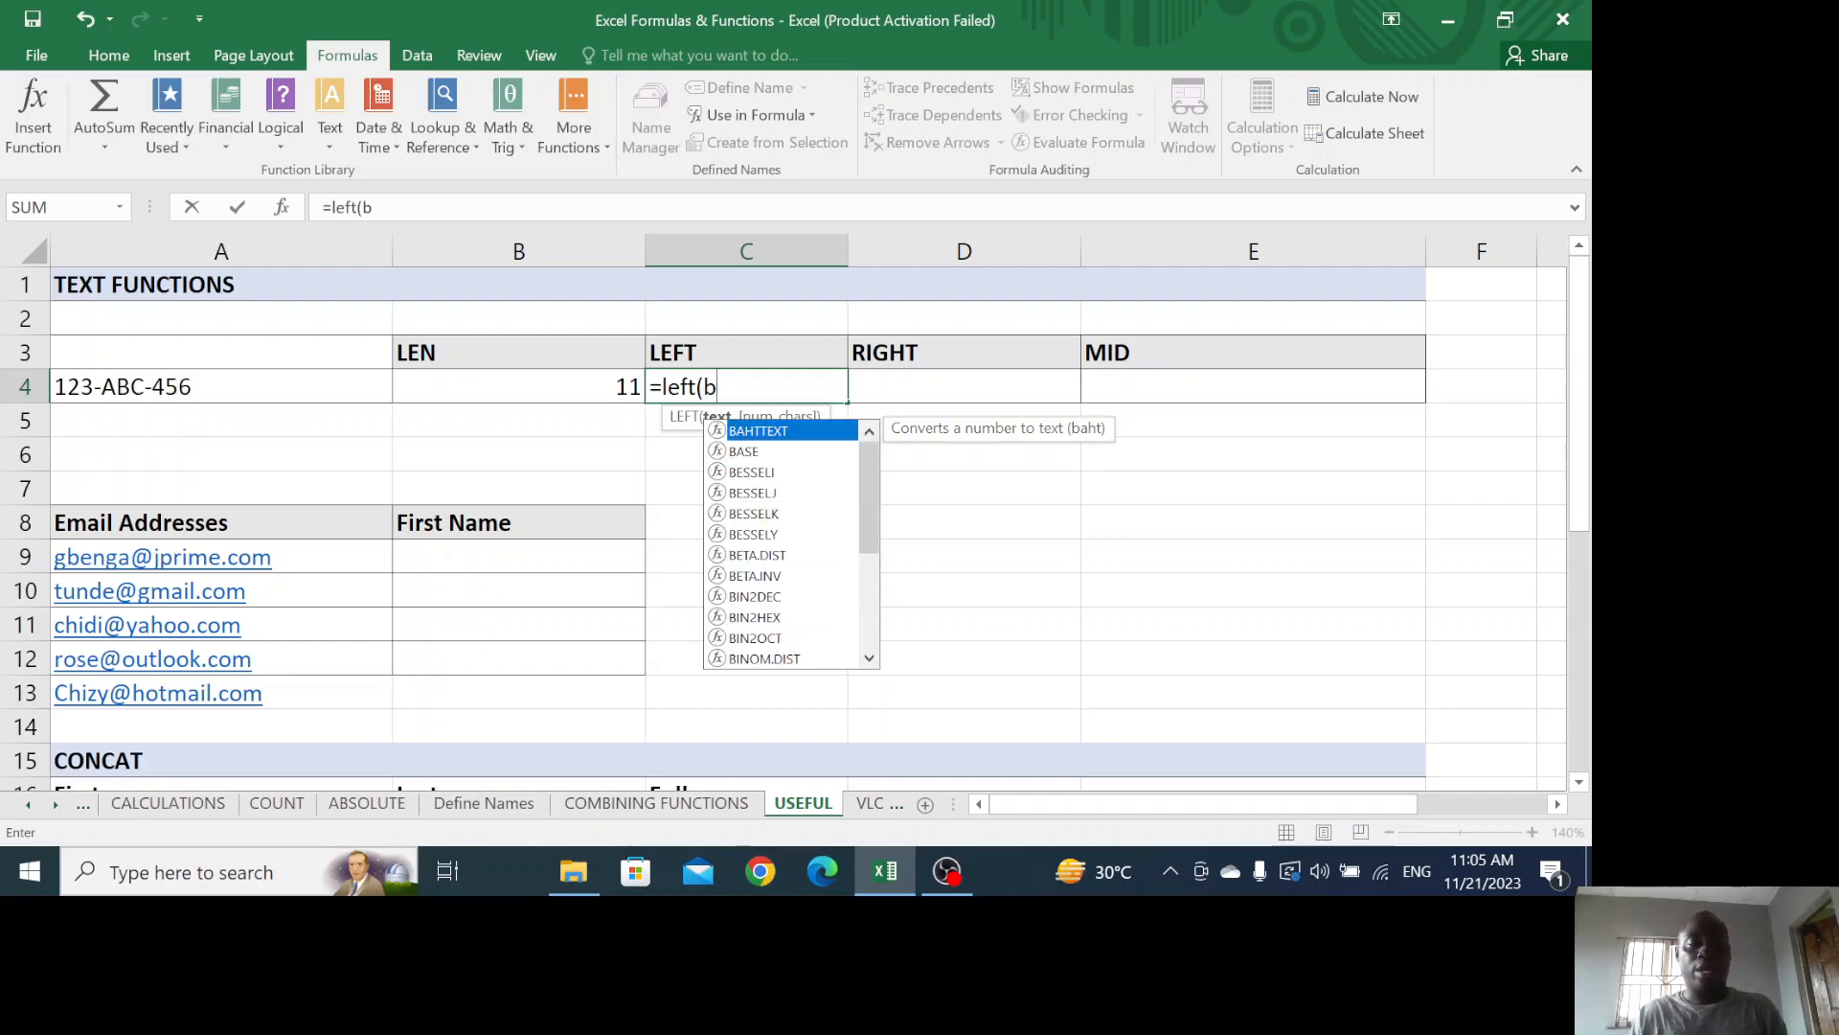
pyautogui.press('BackSpace')
pyautogui.write('a')
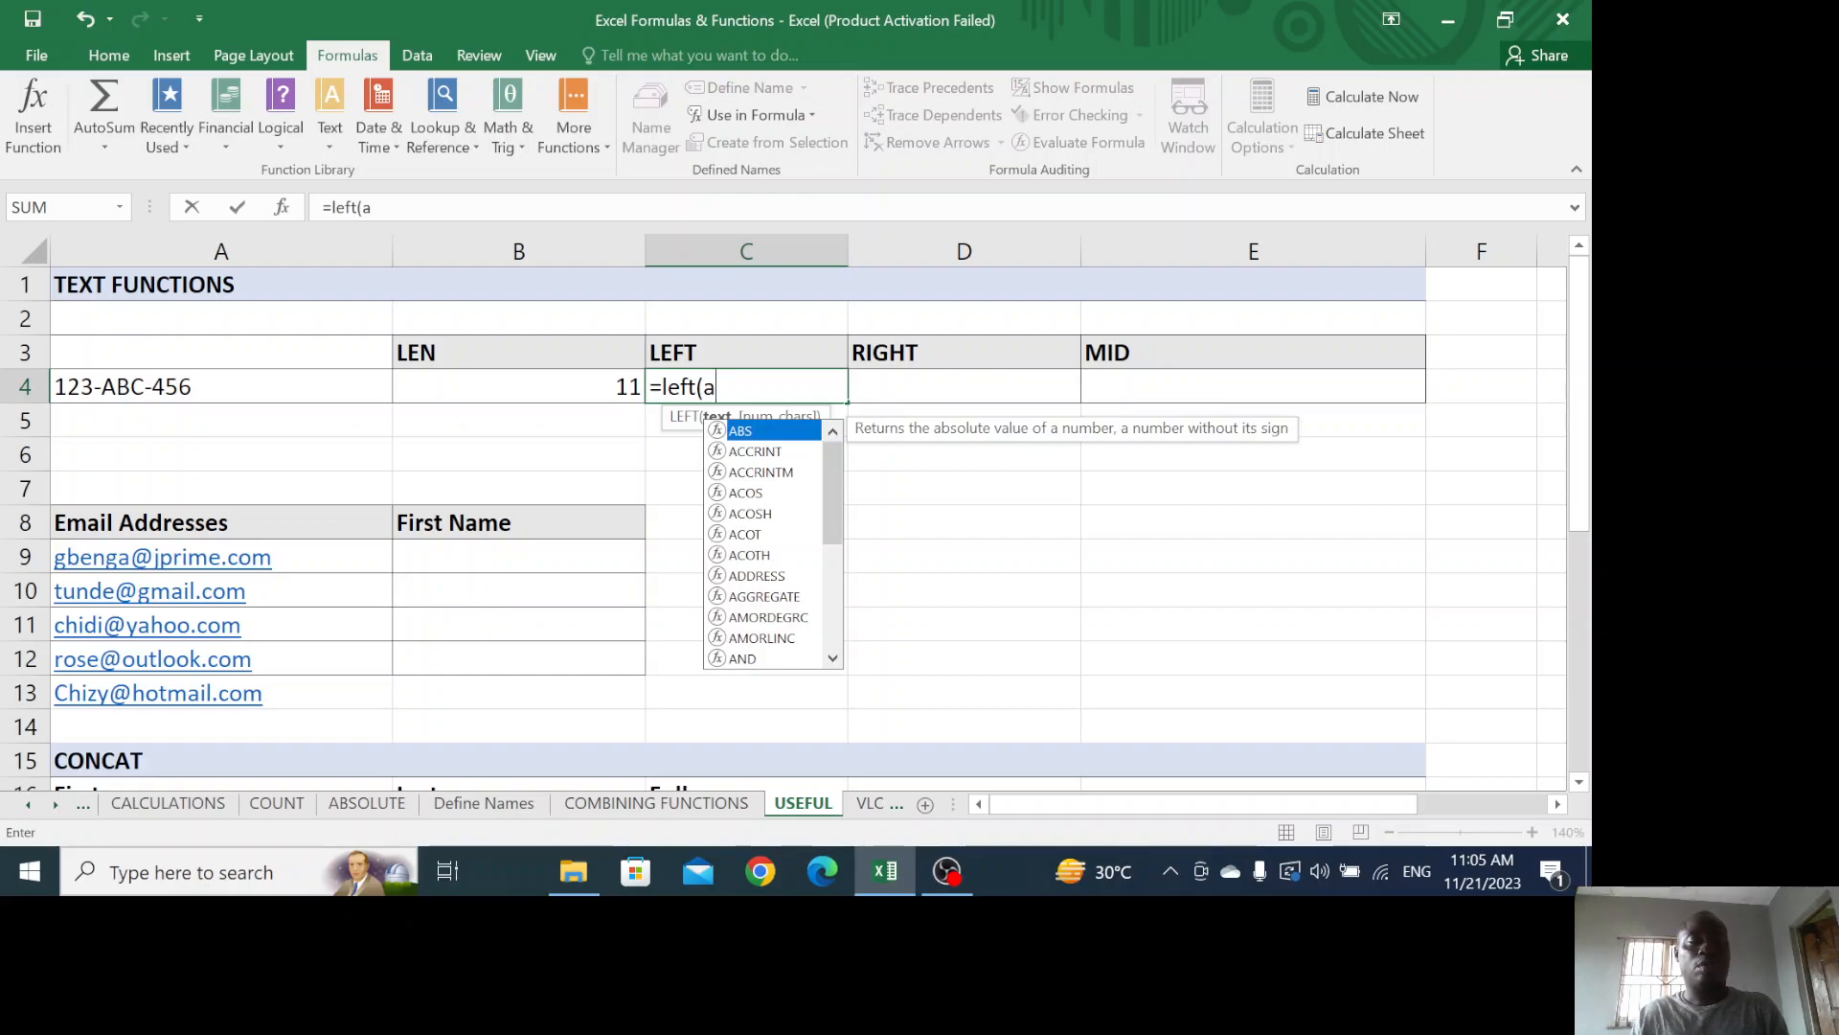
pyautogui.write('4')
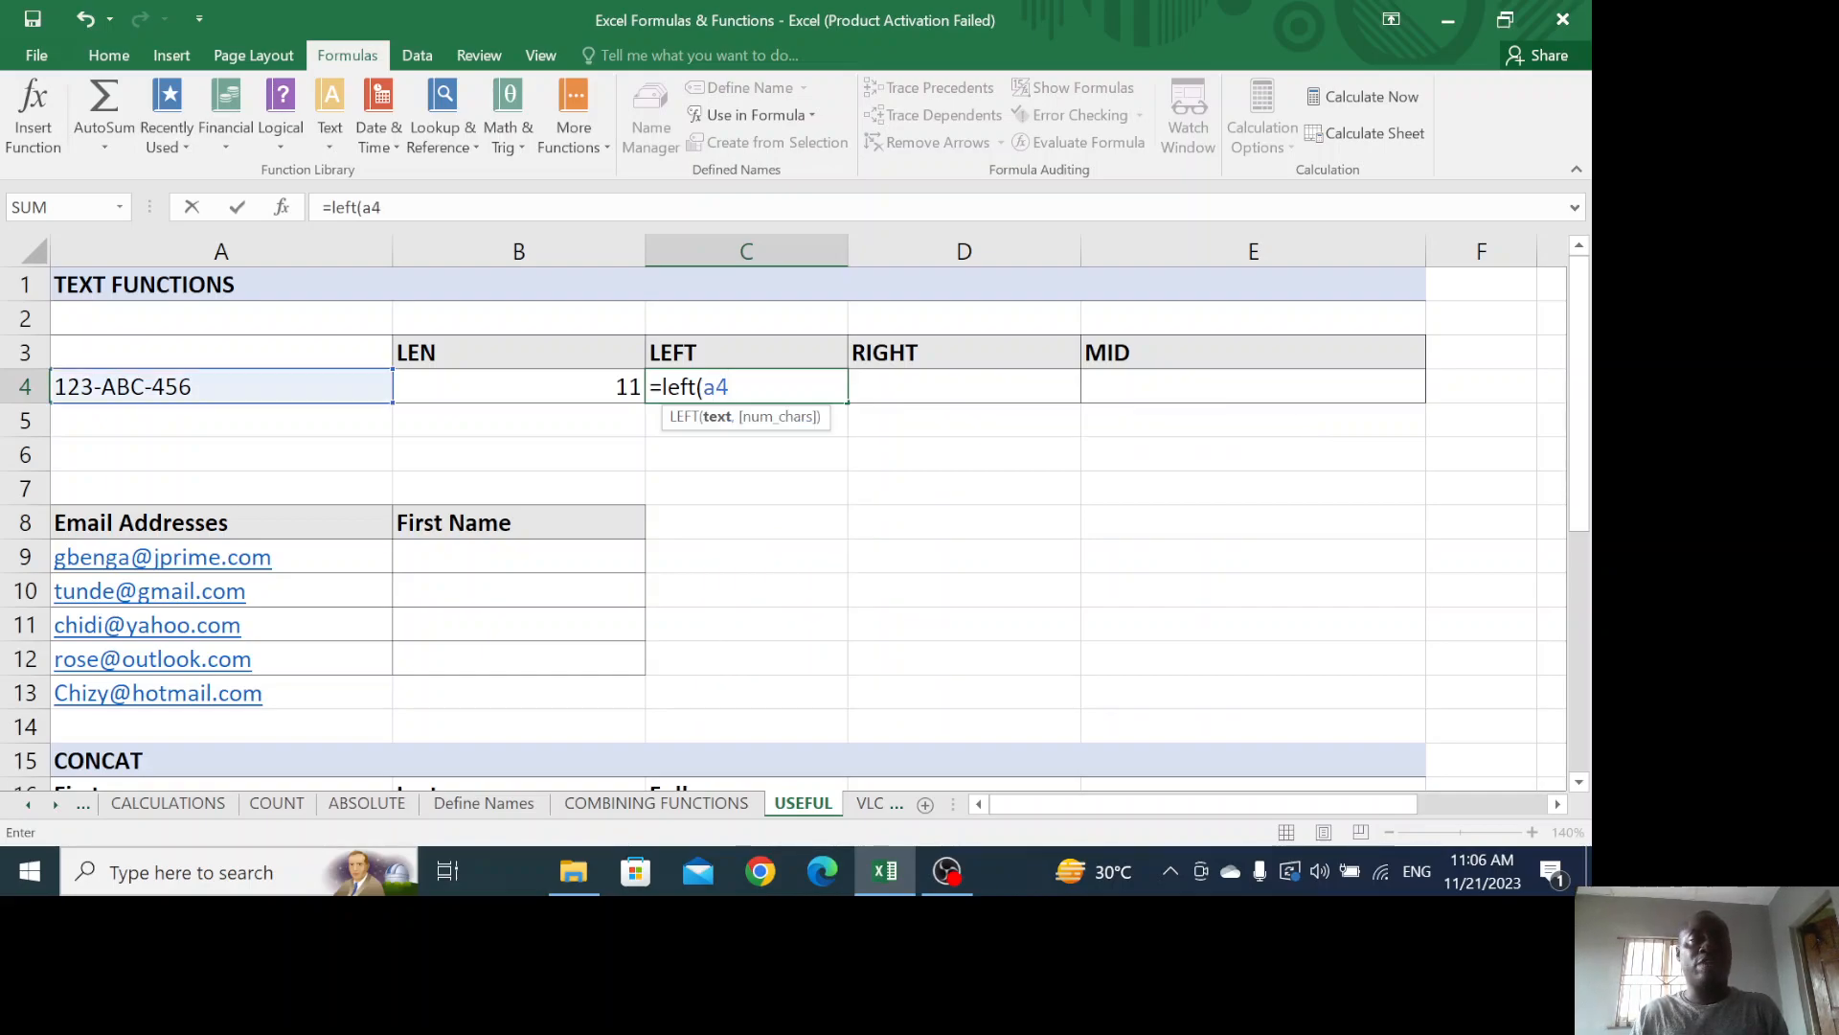
pyautogui.write(',')
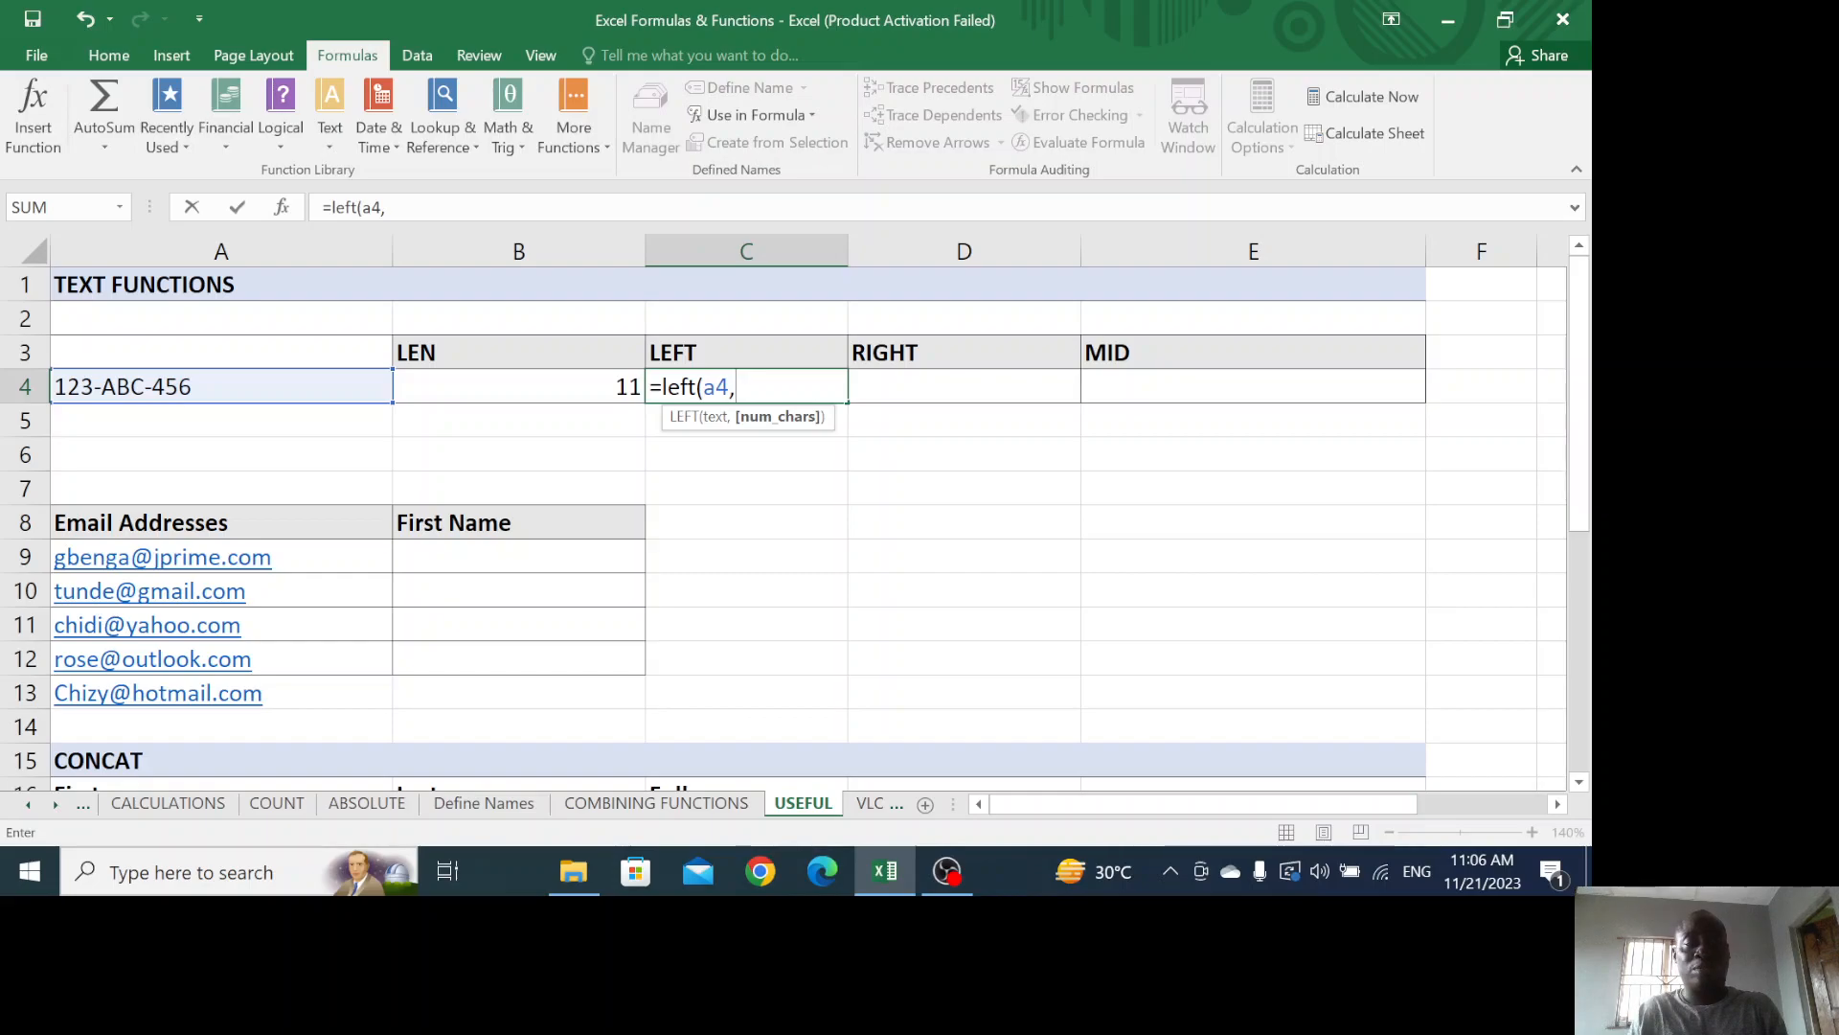
pyautogui.write('3')
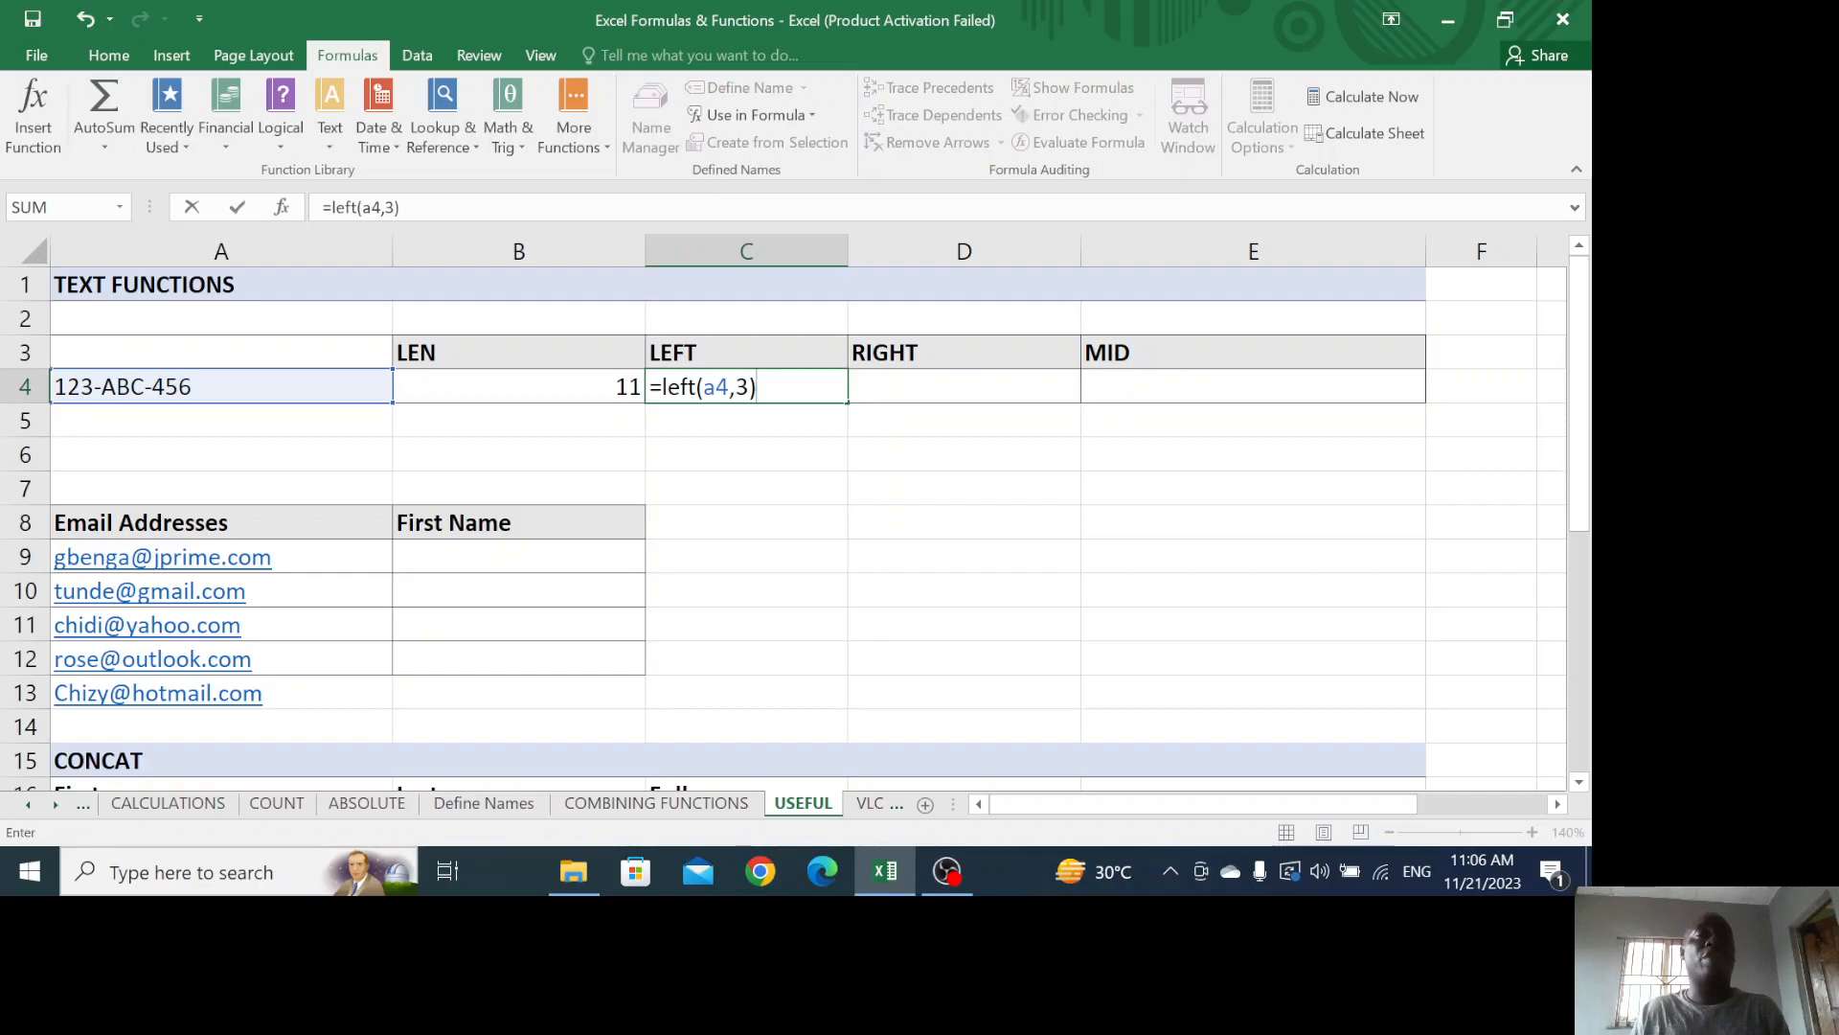
pyautogui.press('Return')
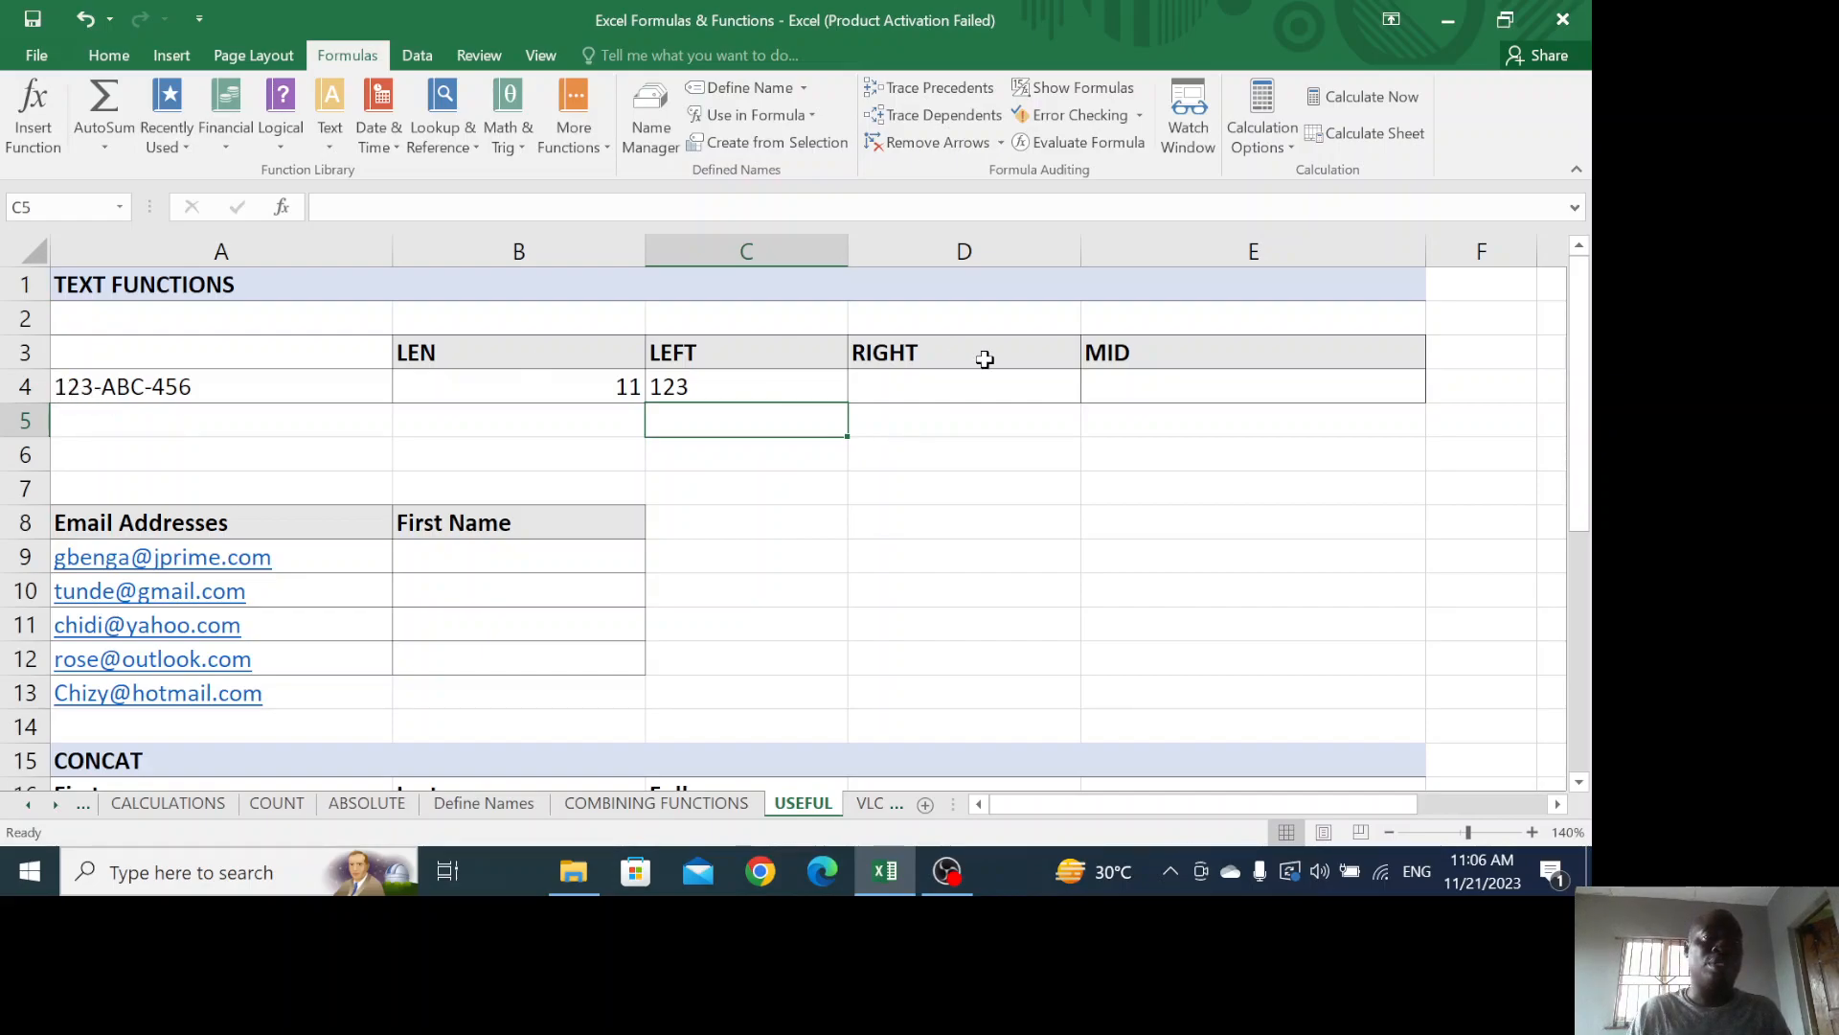
pyautogui.click(792, 390)
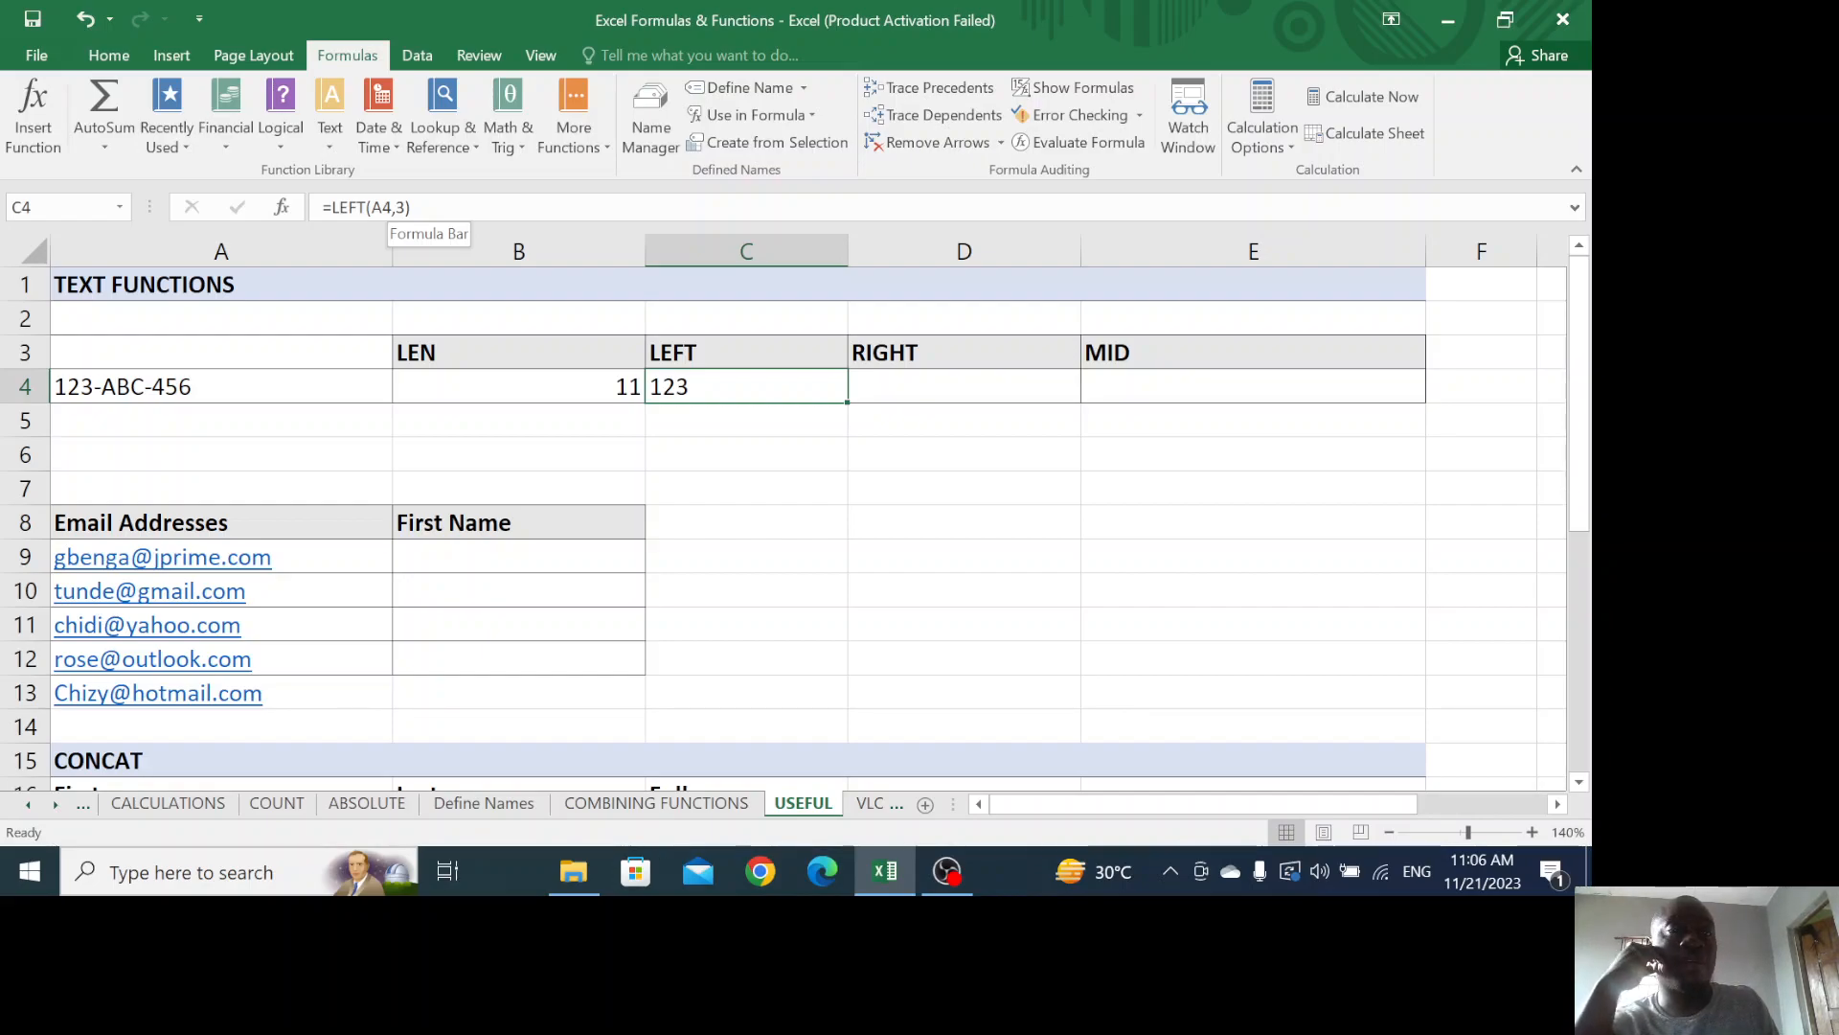
# Enter =RIGHT(A4,3) in cell D4 to extract the last three characters of the code in A4
pyautogui.click(936, 383)
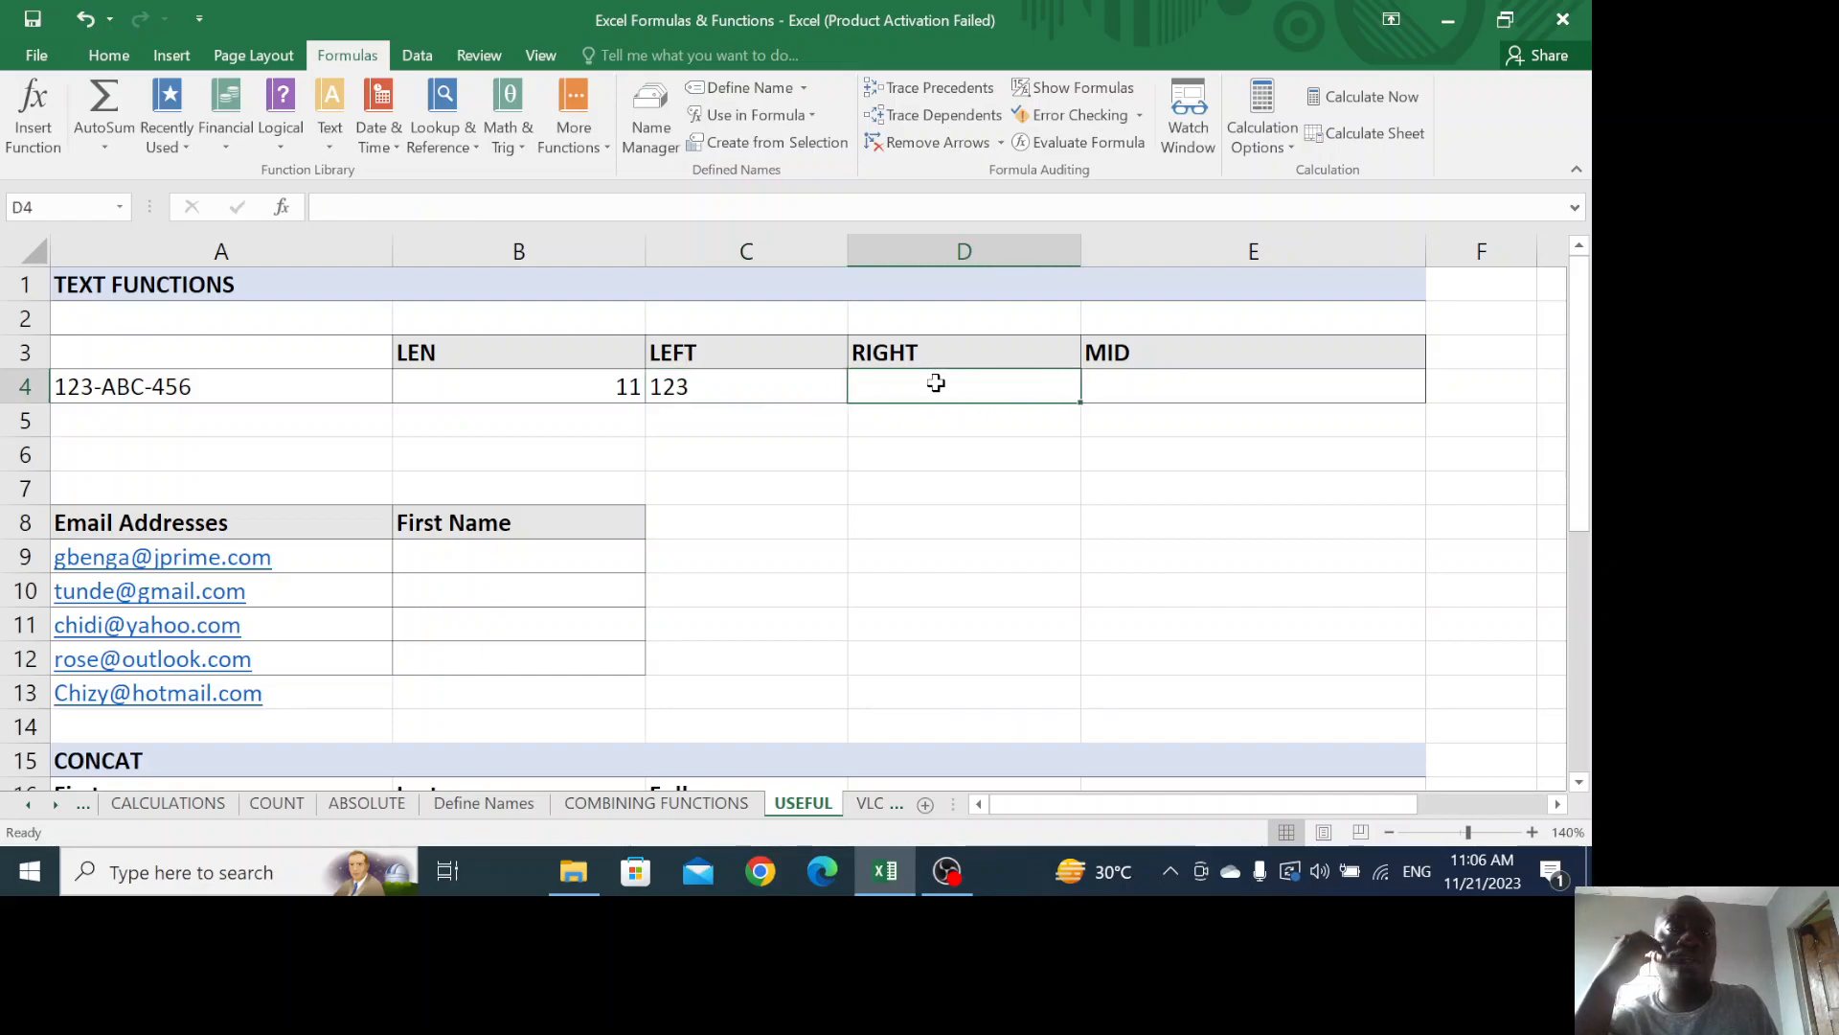
pyautogui.write('=')
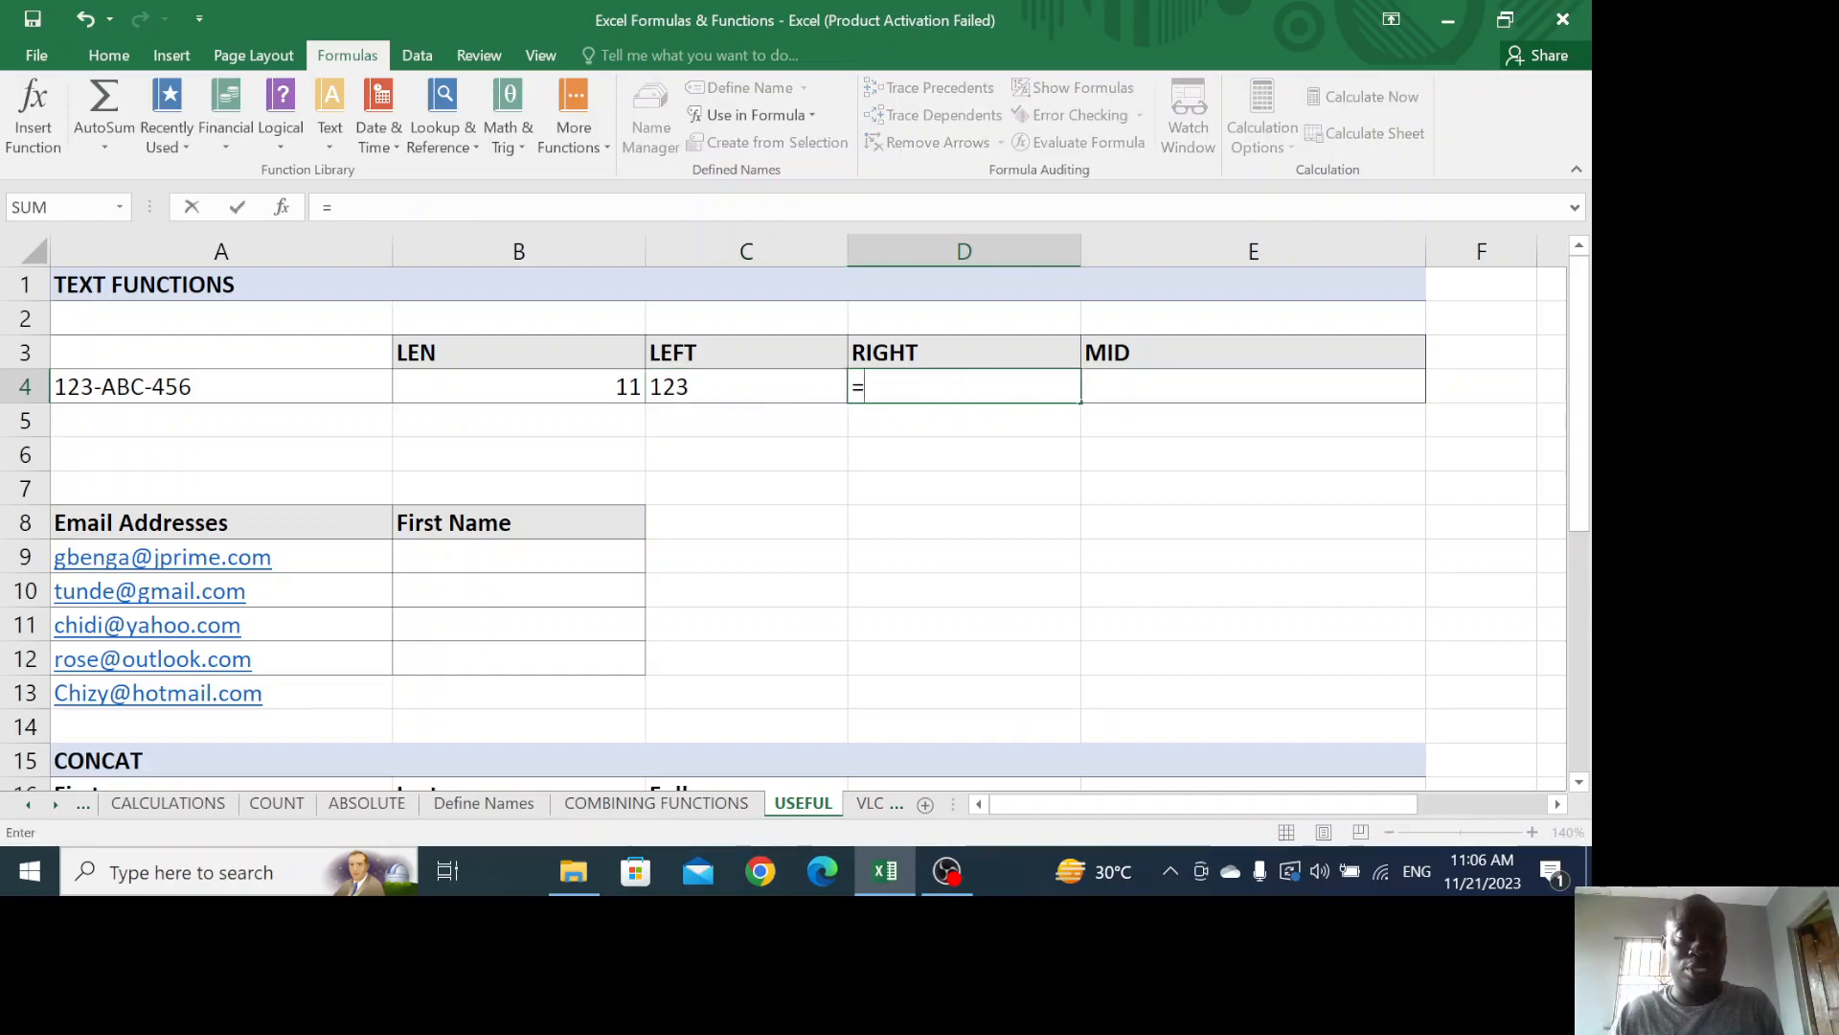
pyautogui.write('right')
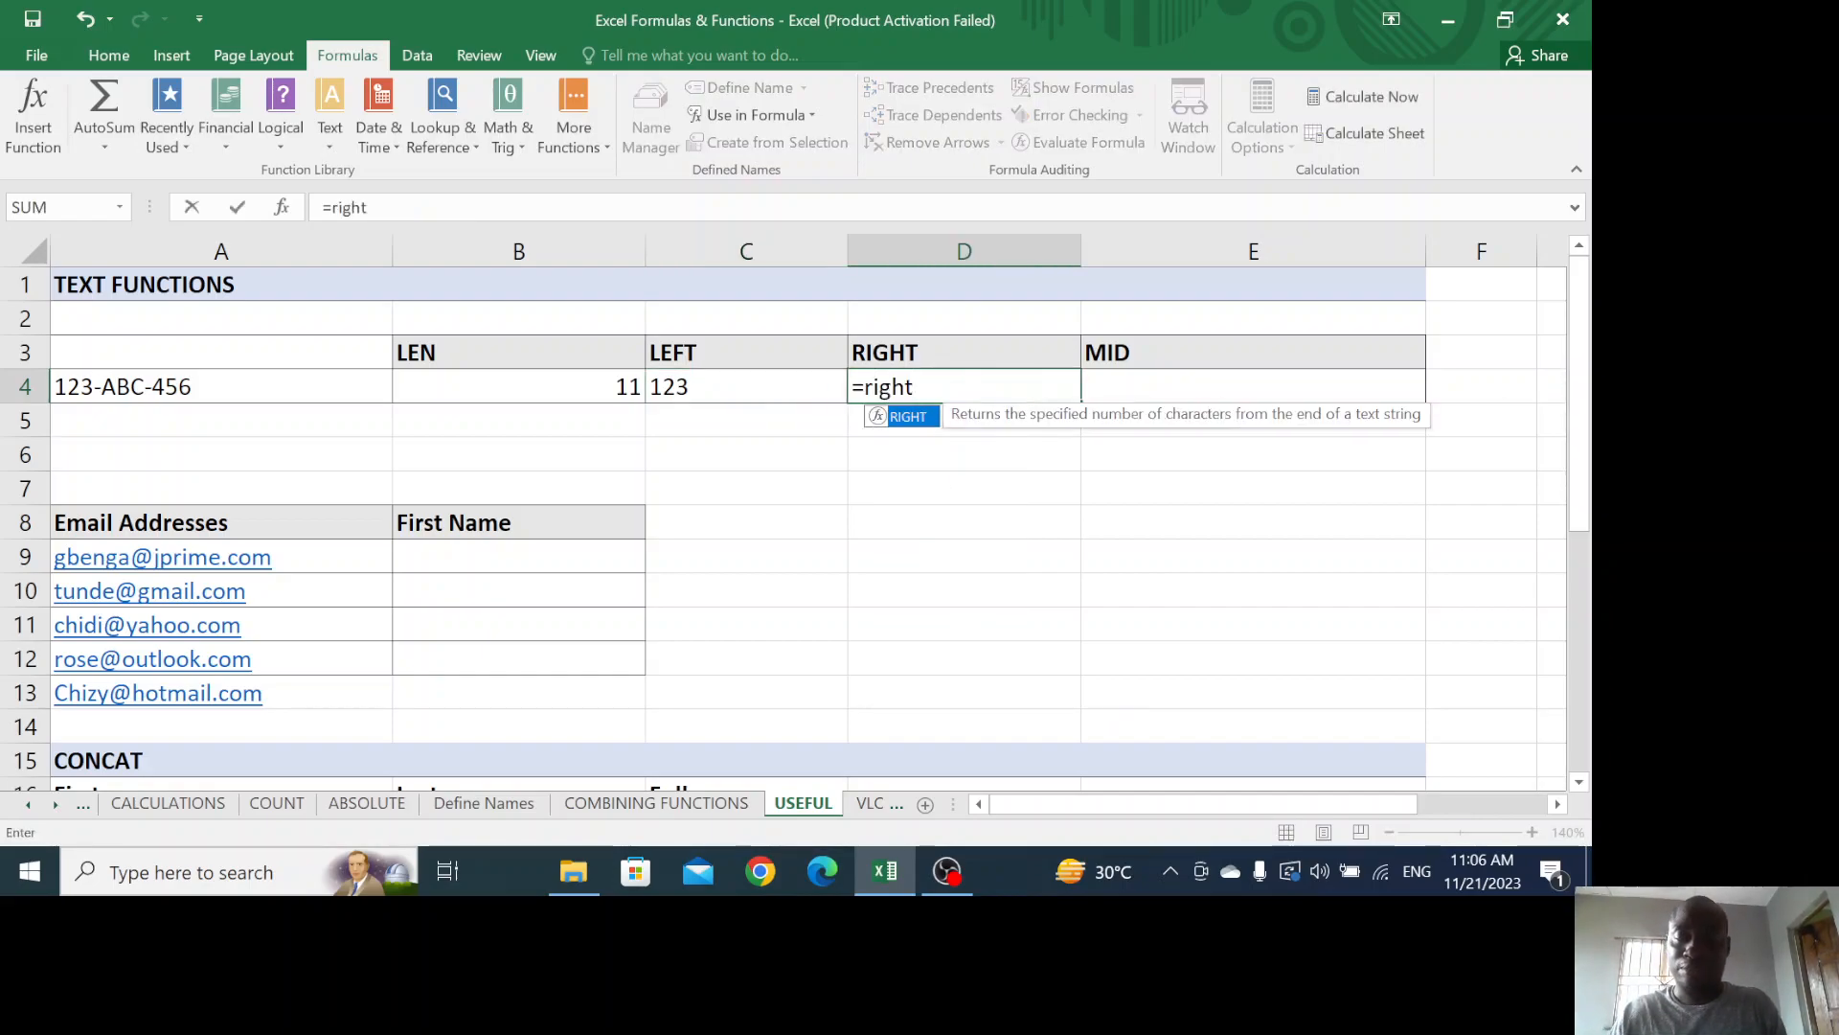
pyautogui.write('(')
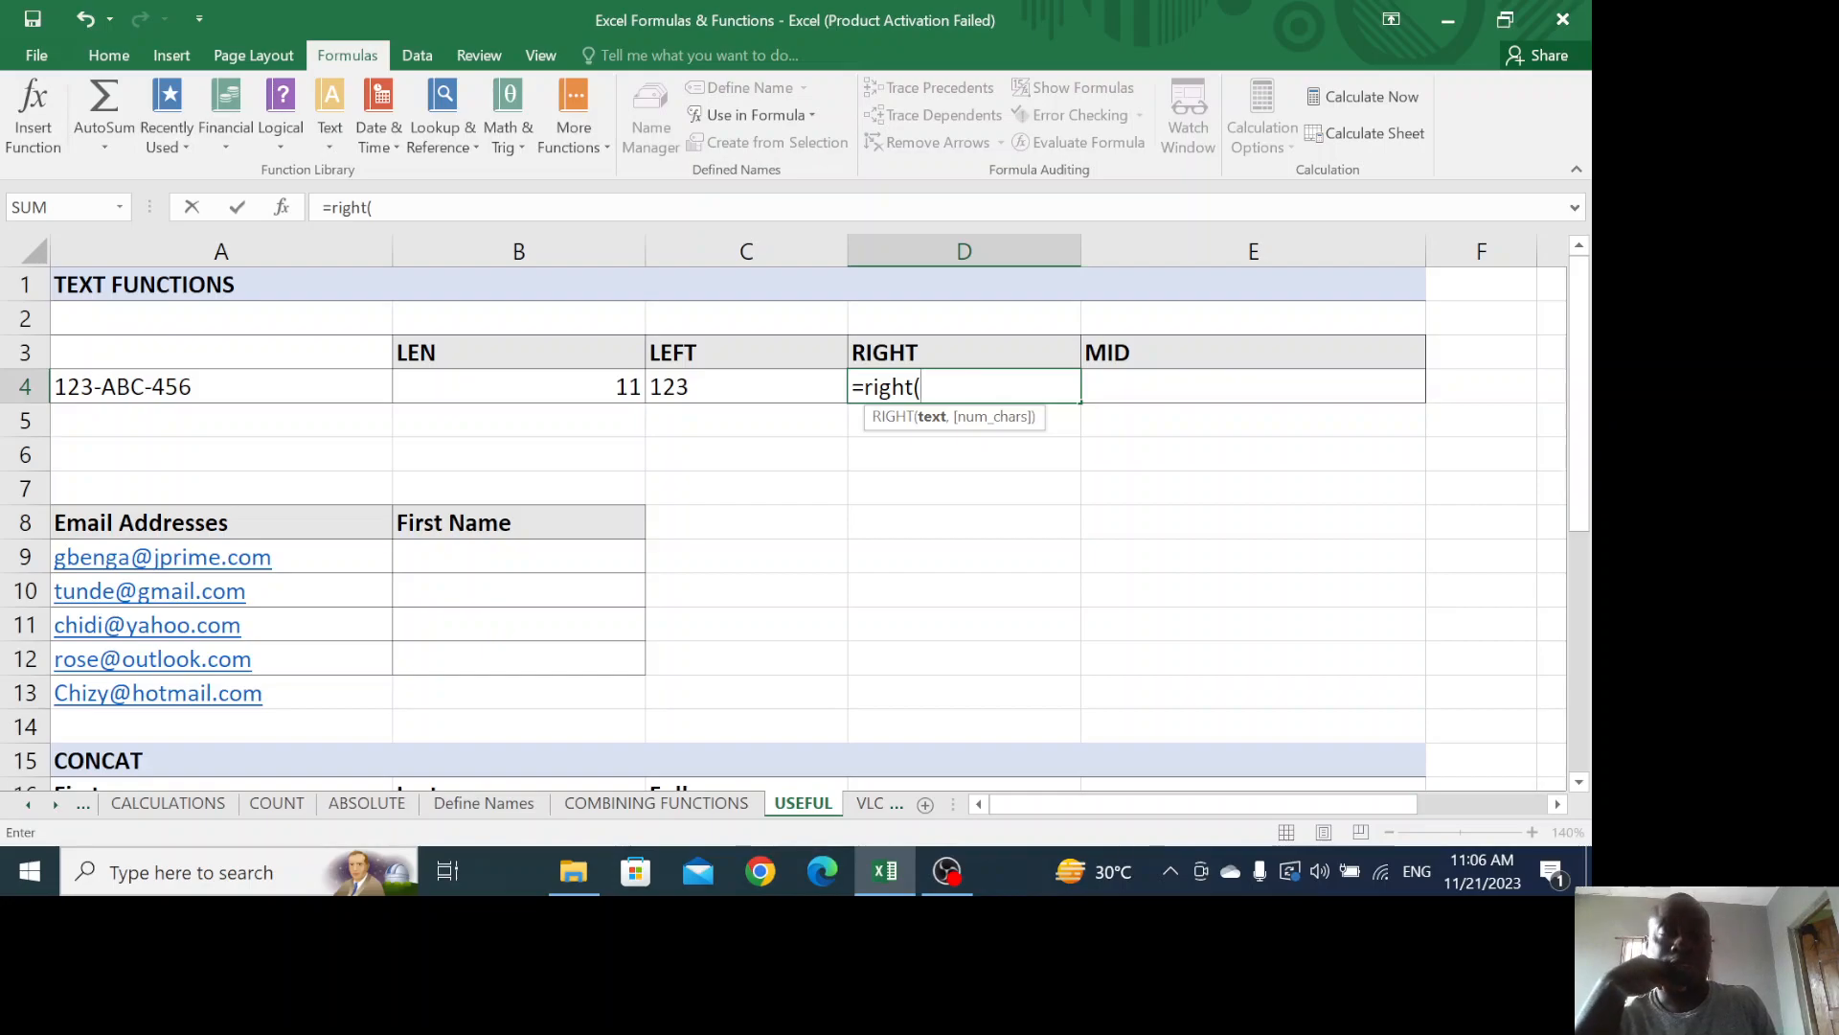
pyautogui.write('a4')
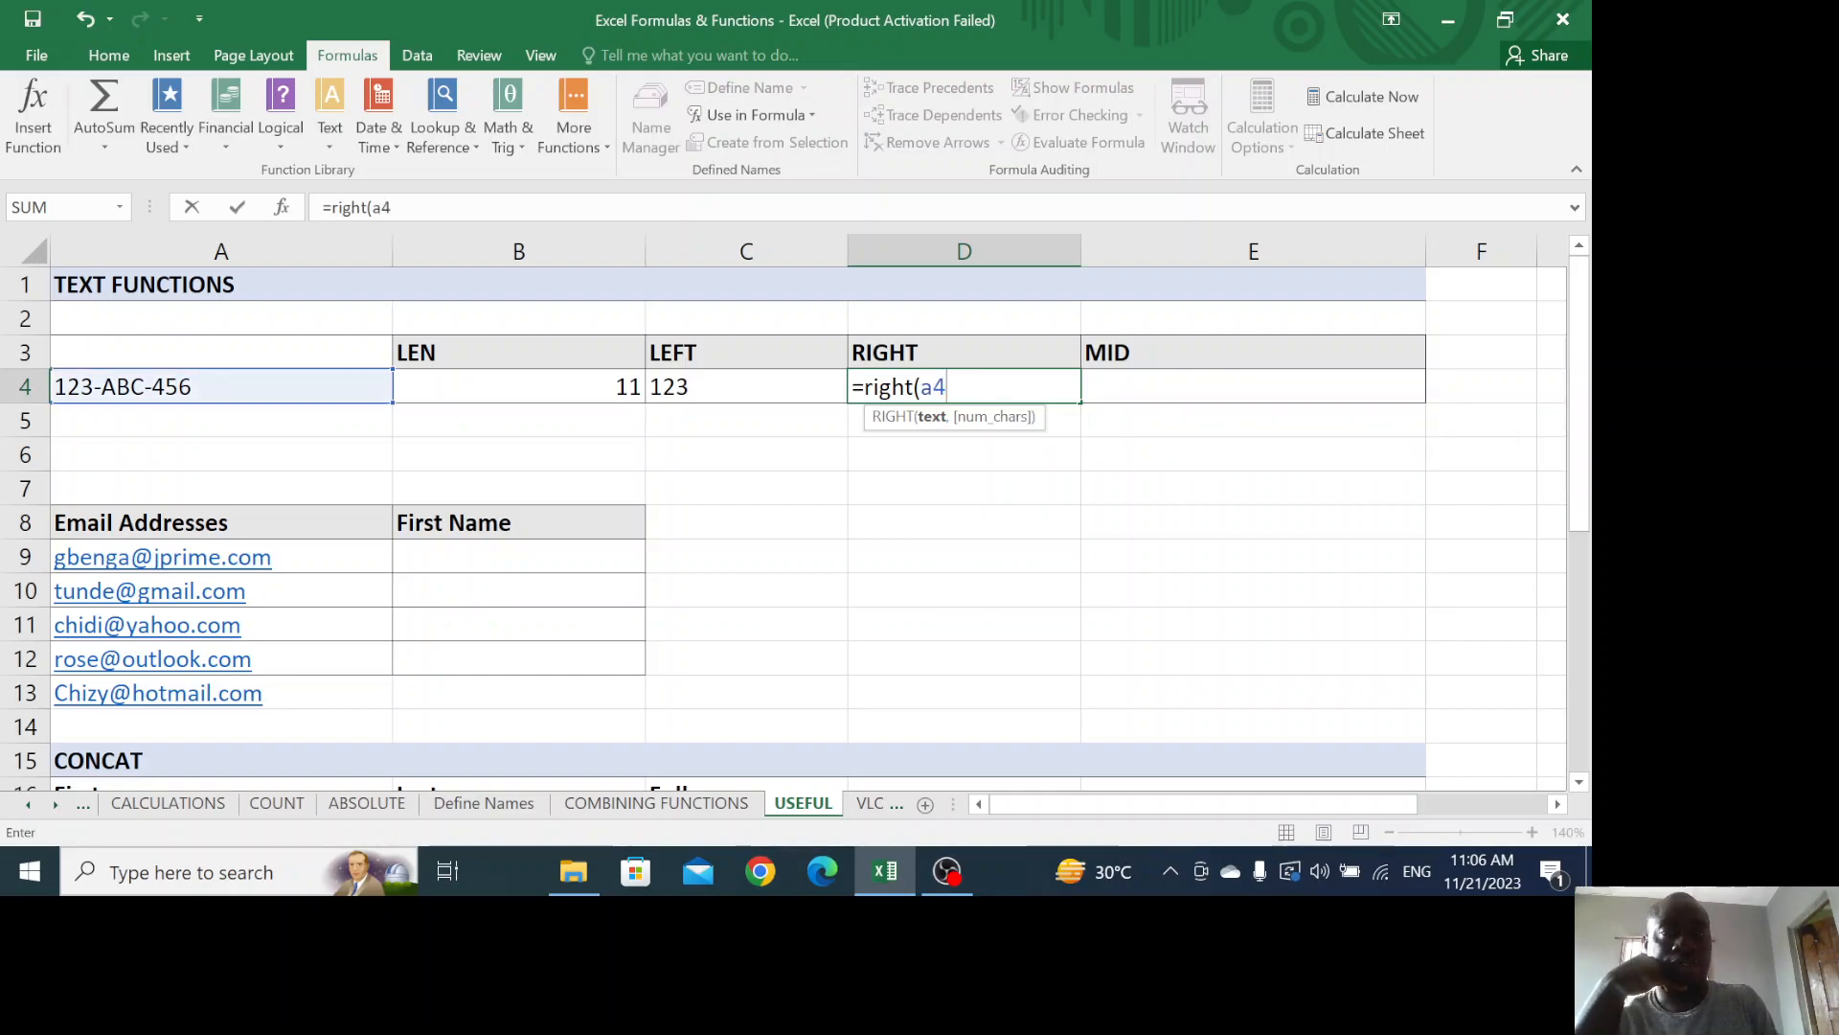
pyautogui.write(',')
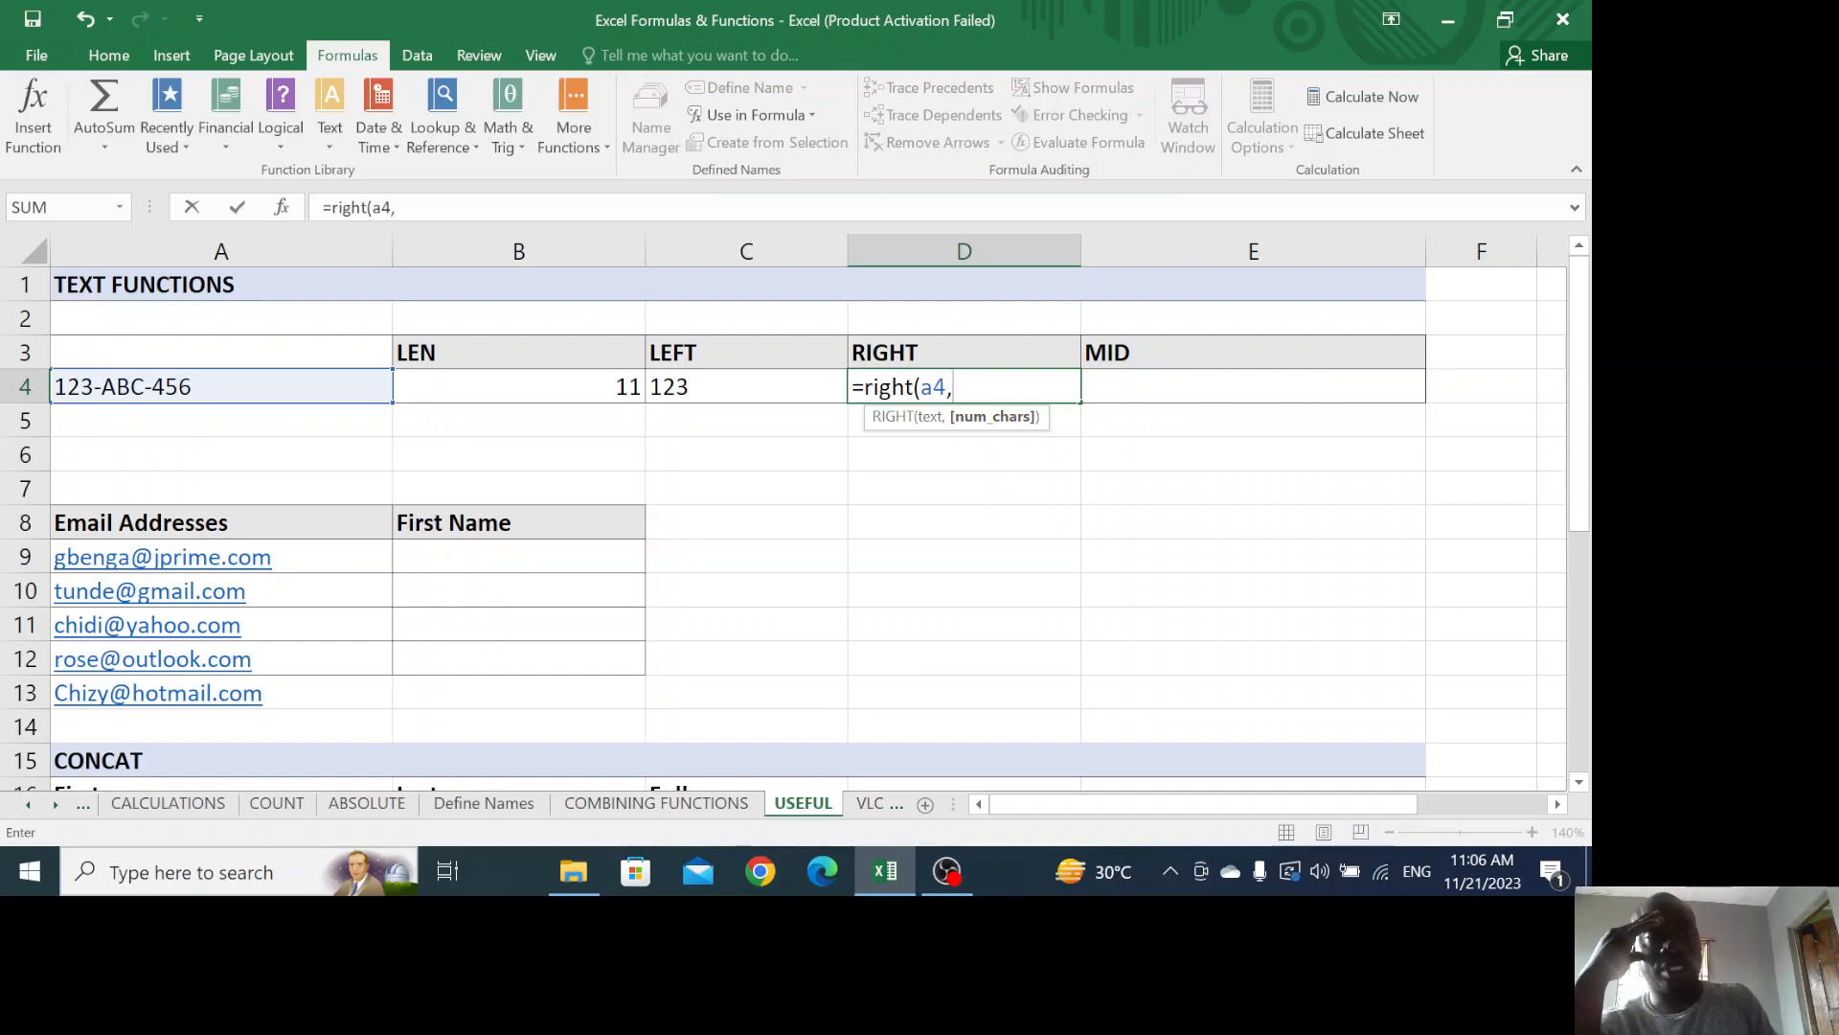
pyautogui.write('3')
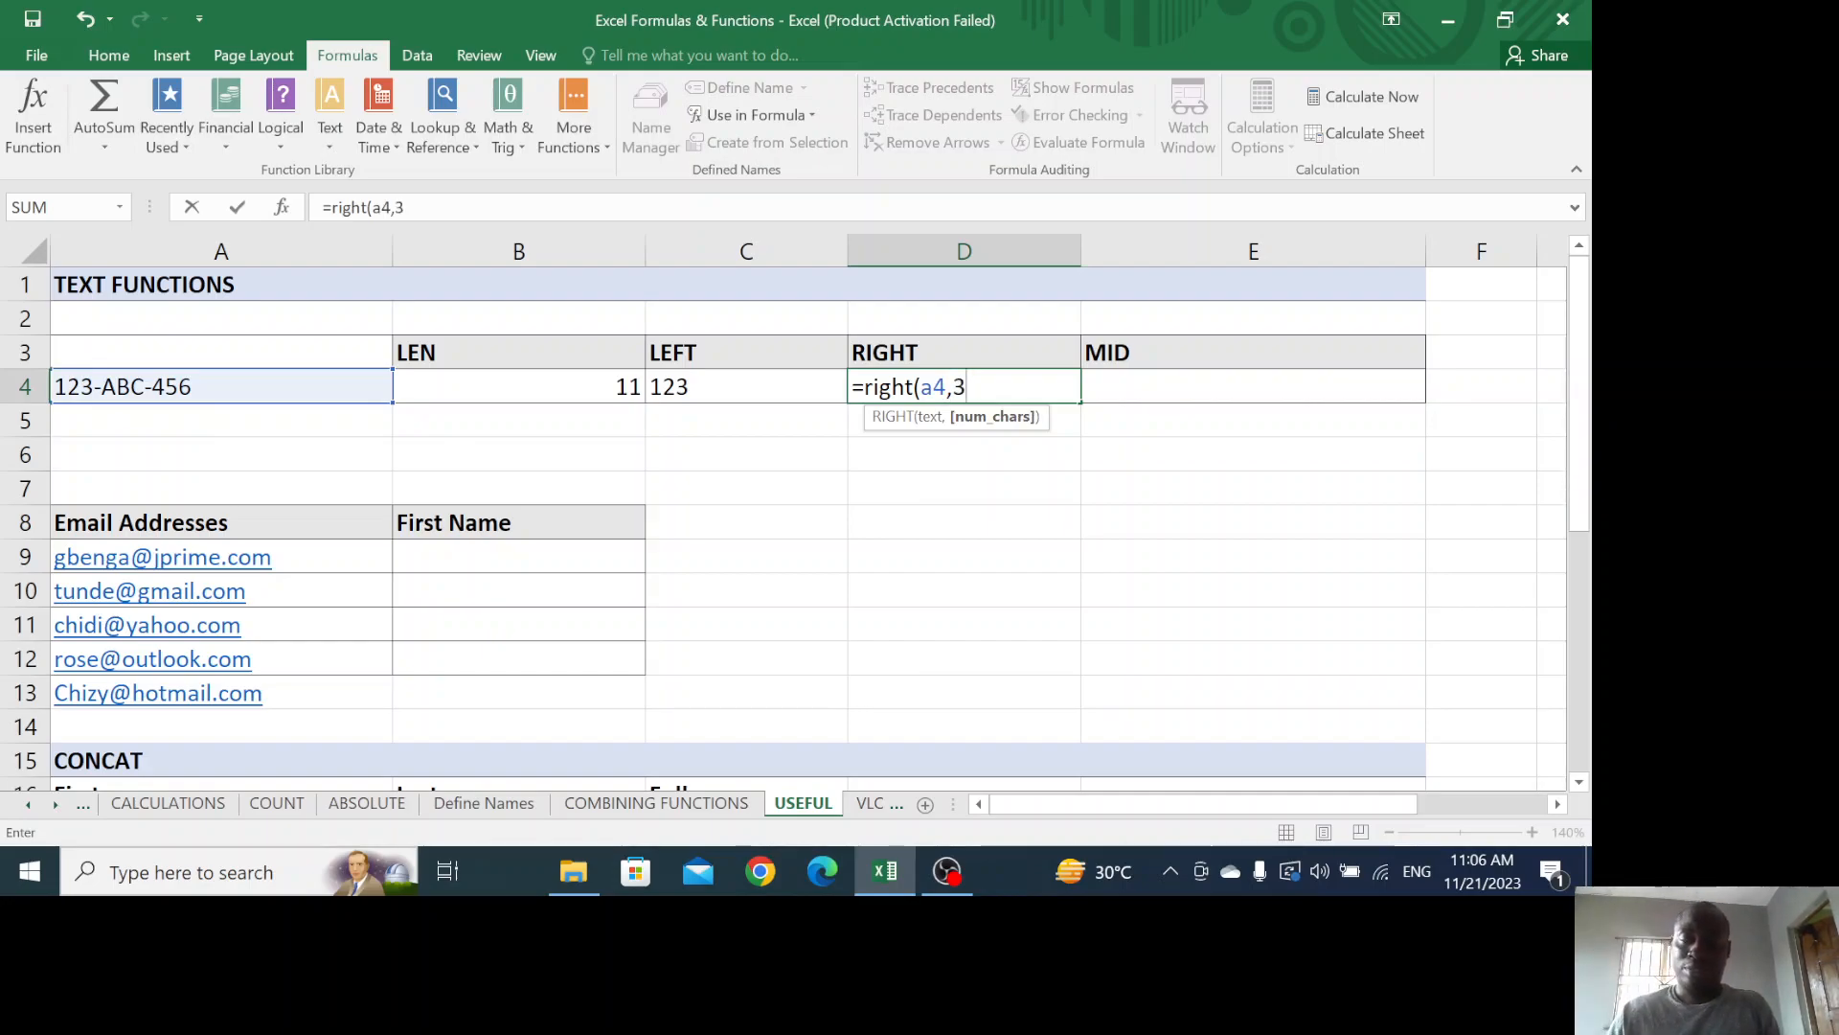
pyautogui.press('Return')
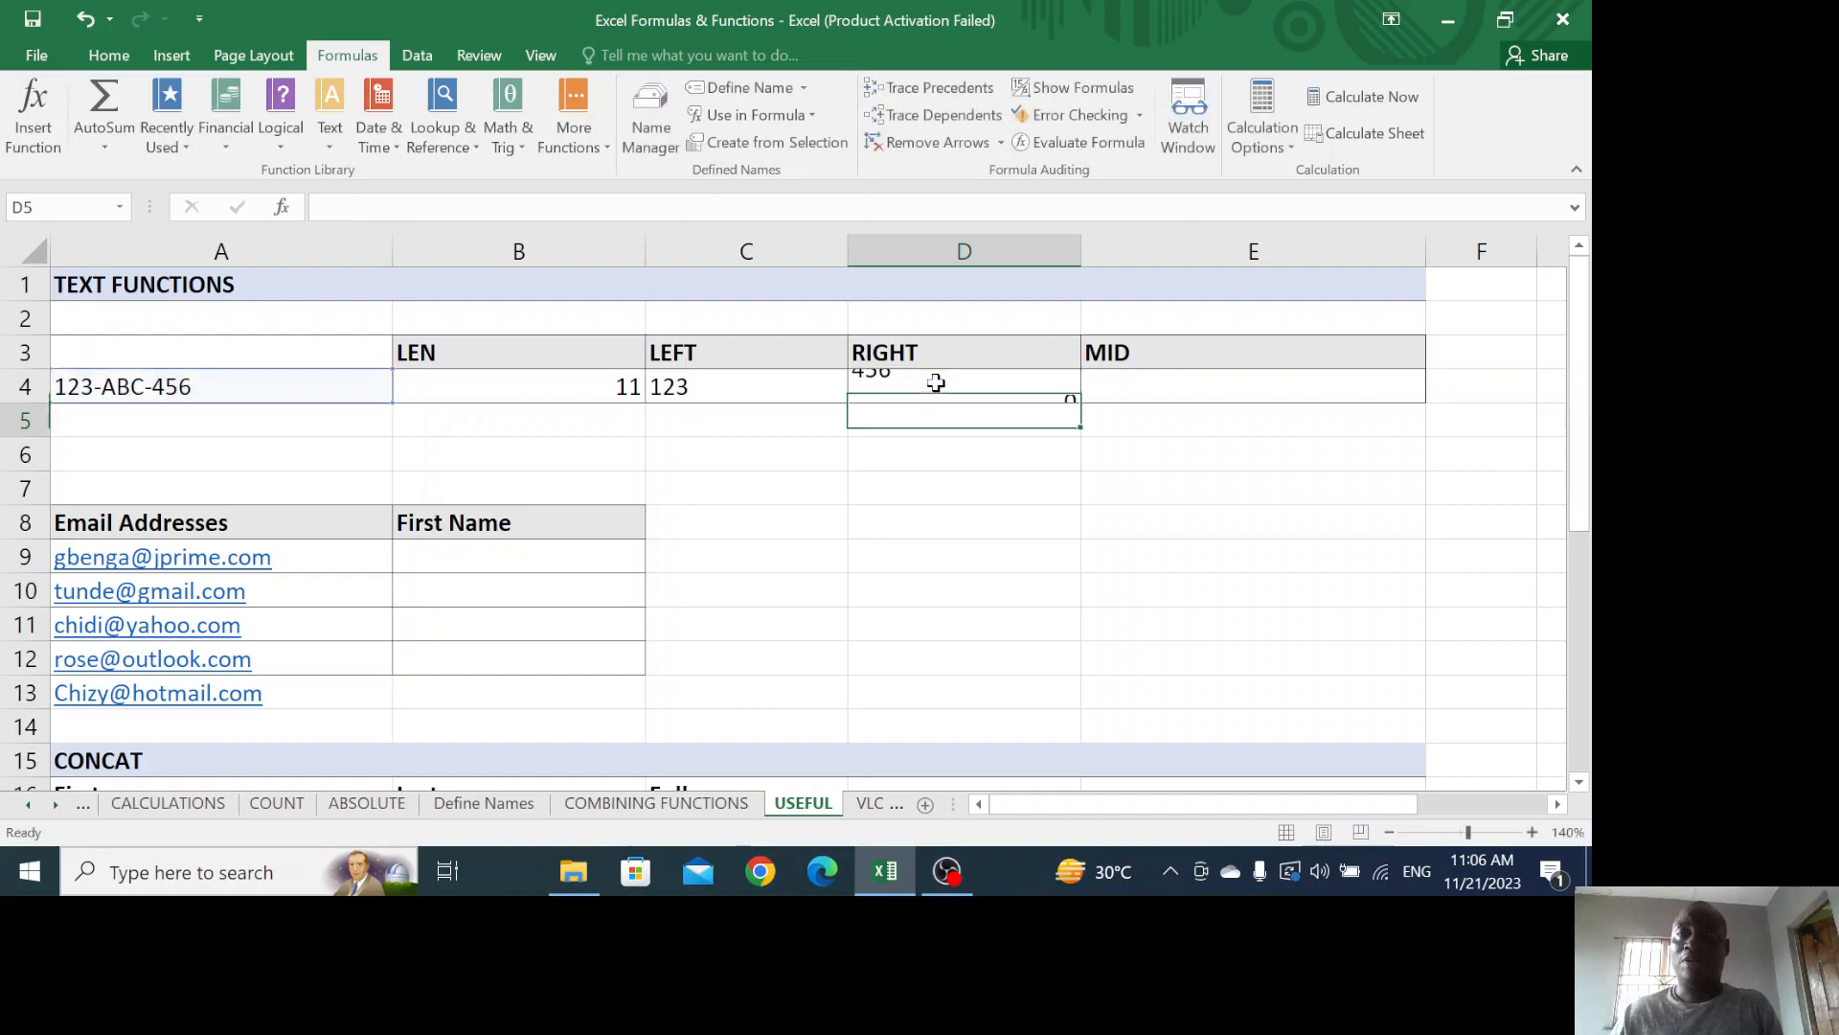
pyautogui.click(908, 386)
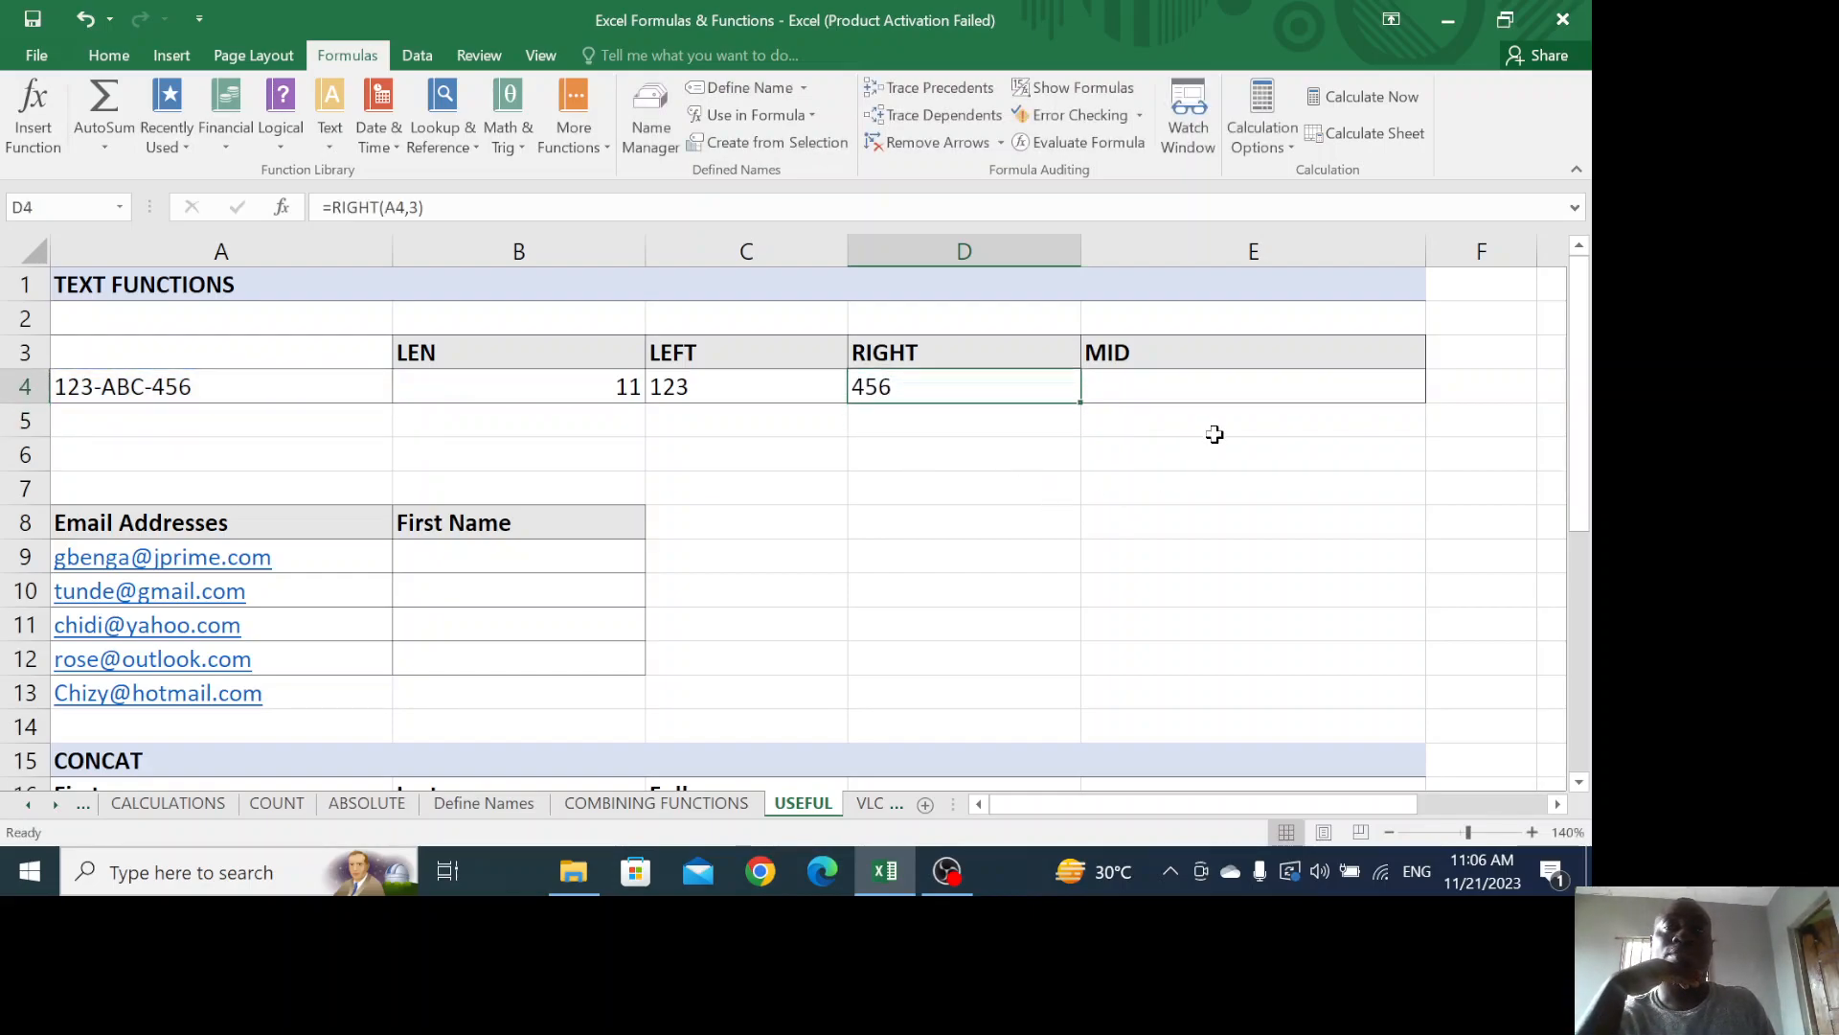
# Try =MID(A4,2,9) in cell E4 to extract nine characters starting from the second, and clear the cell
pyautogui.click(1174, 392)
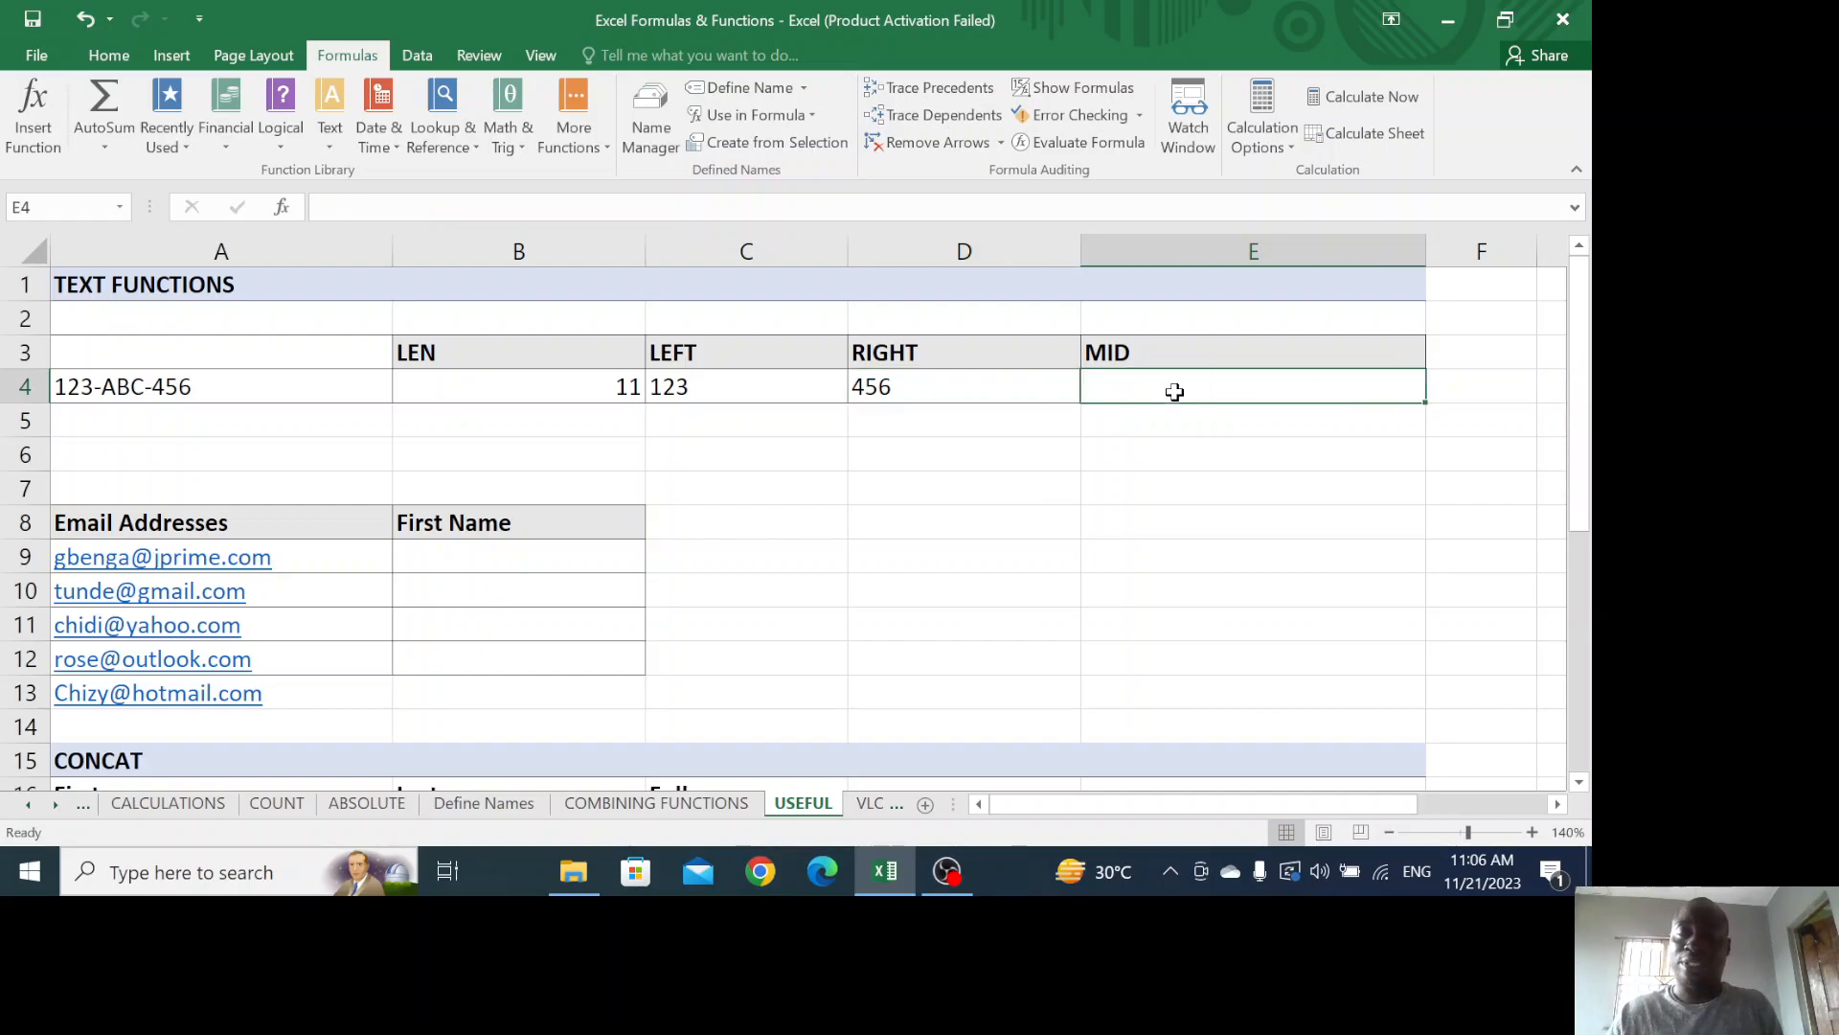
pyautogui.write('=mid')
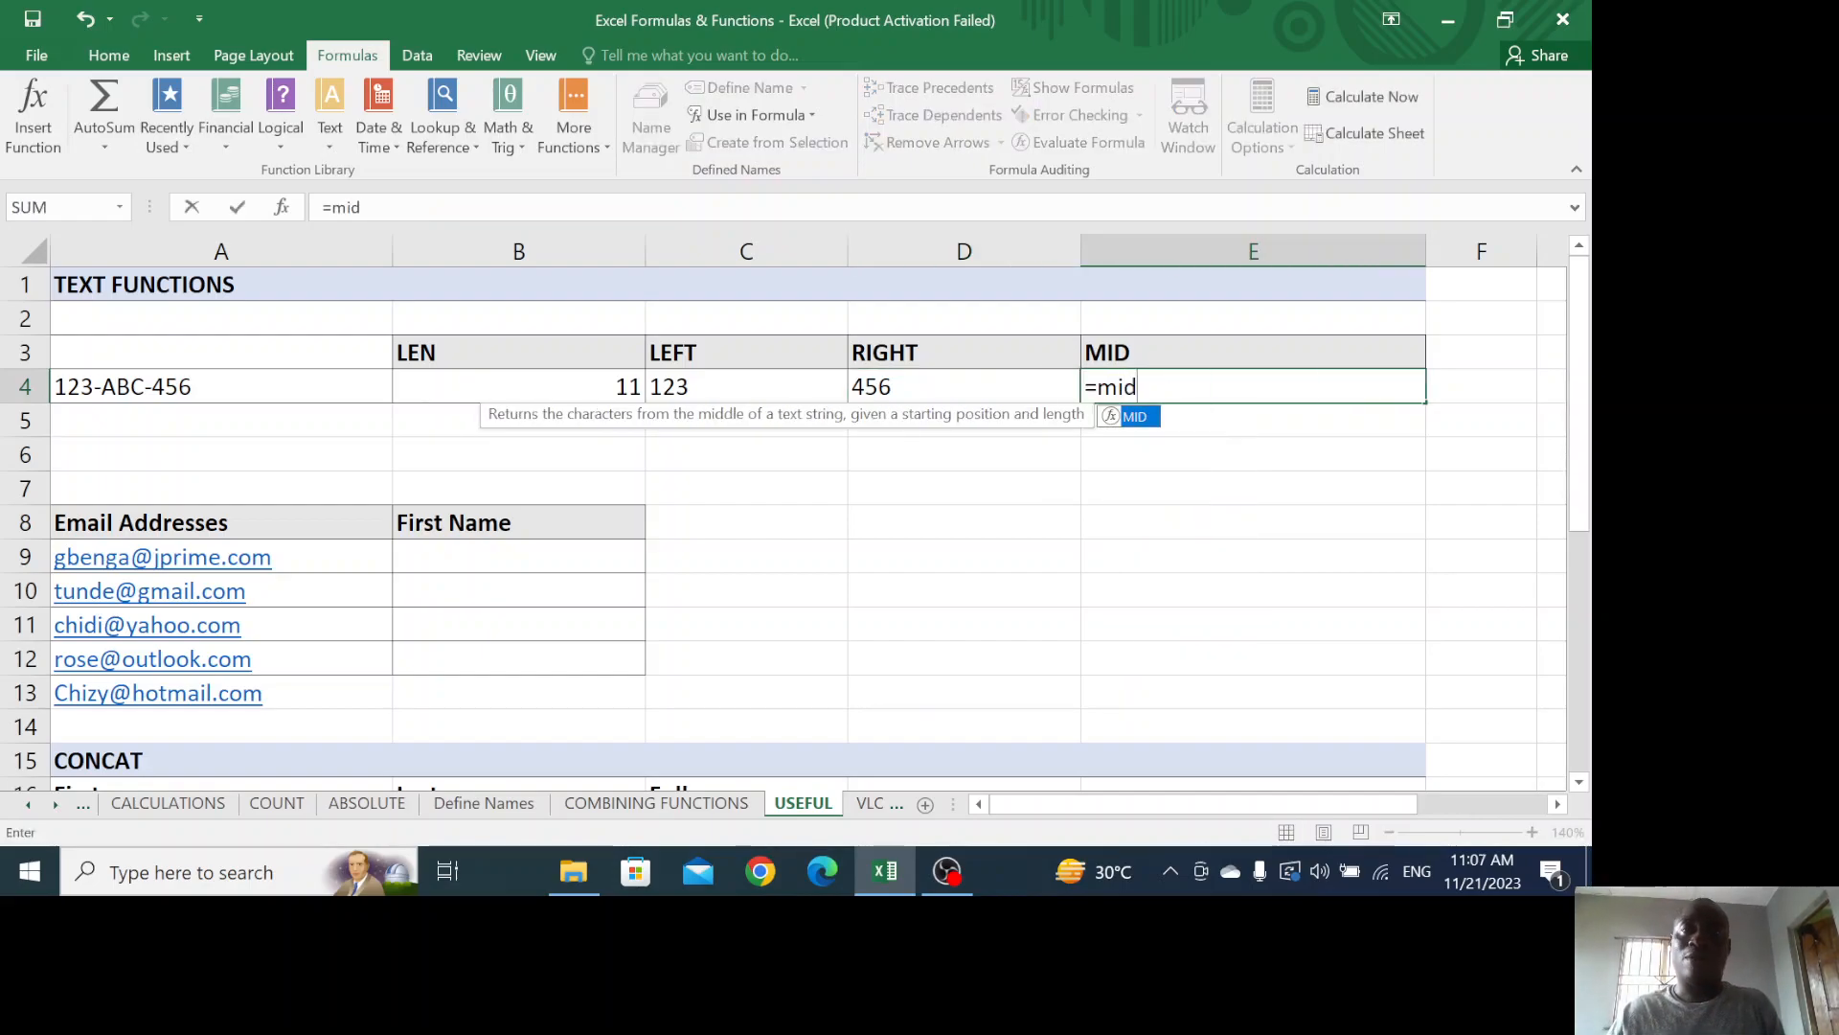
pyautogui.write('(')
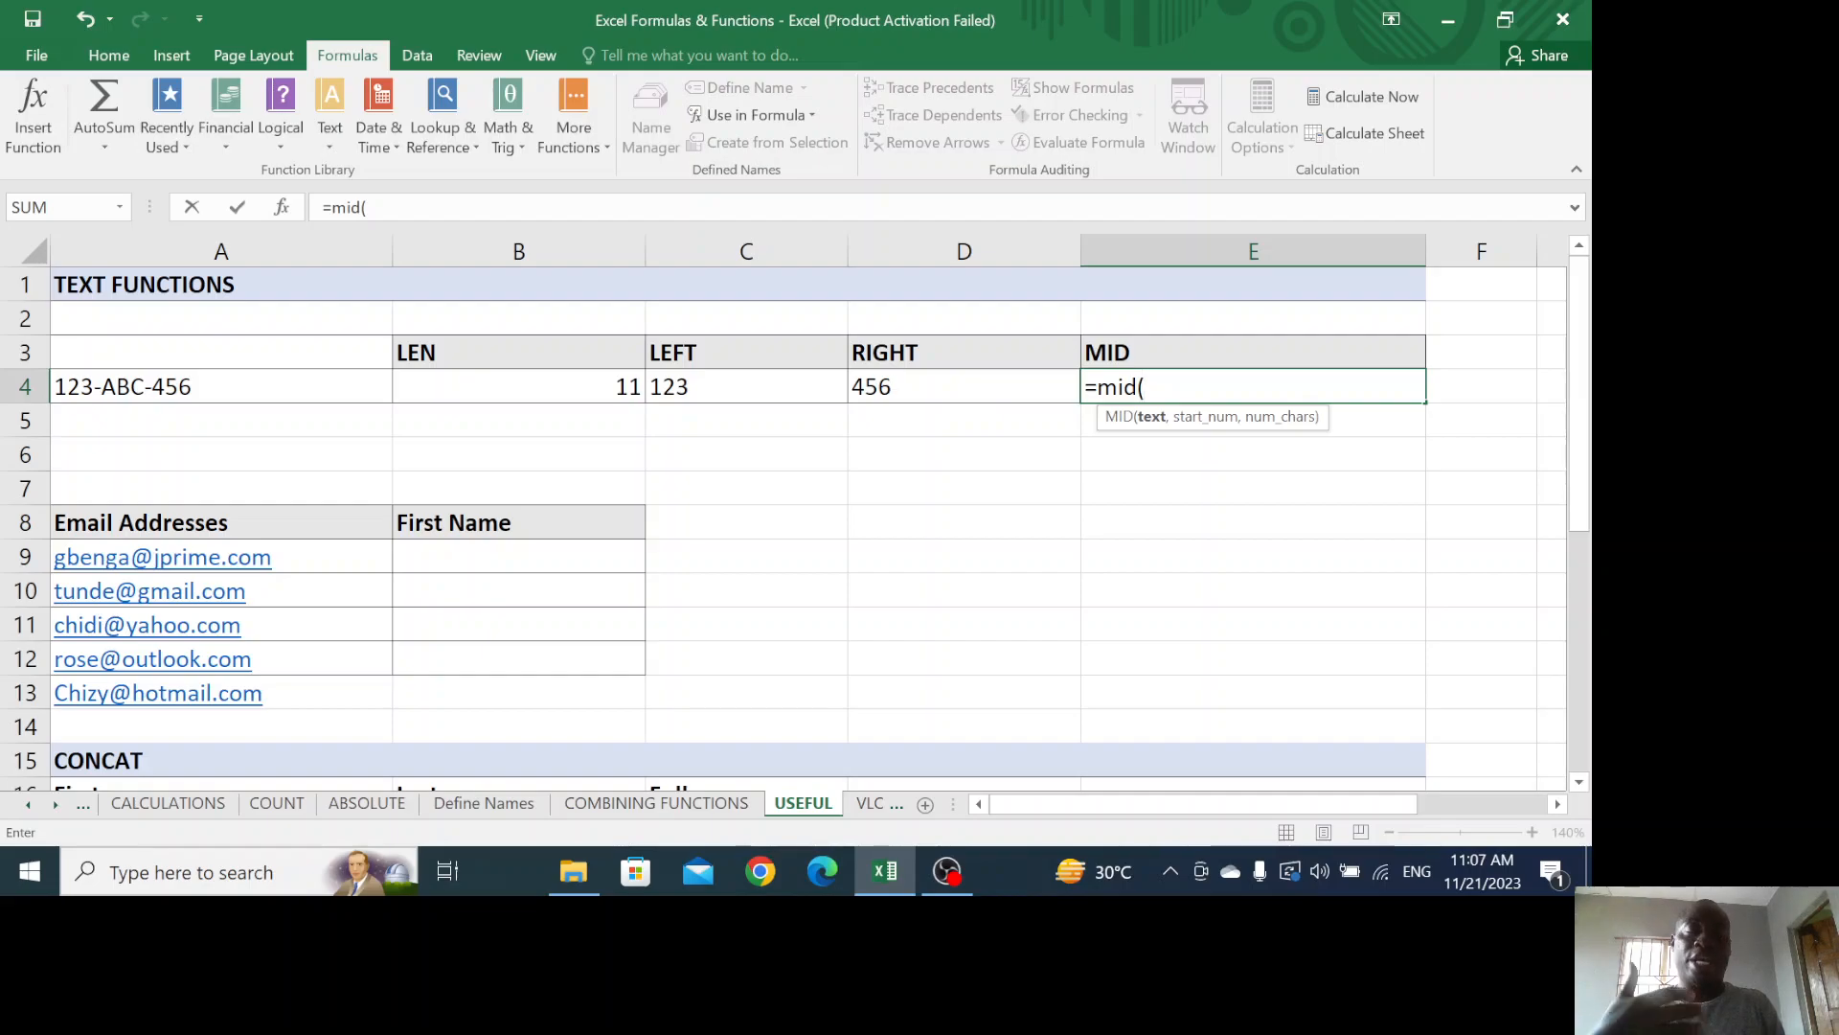
pyautogui.write('a4,')
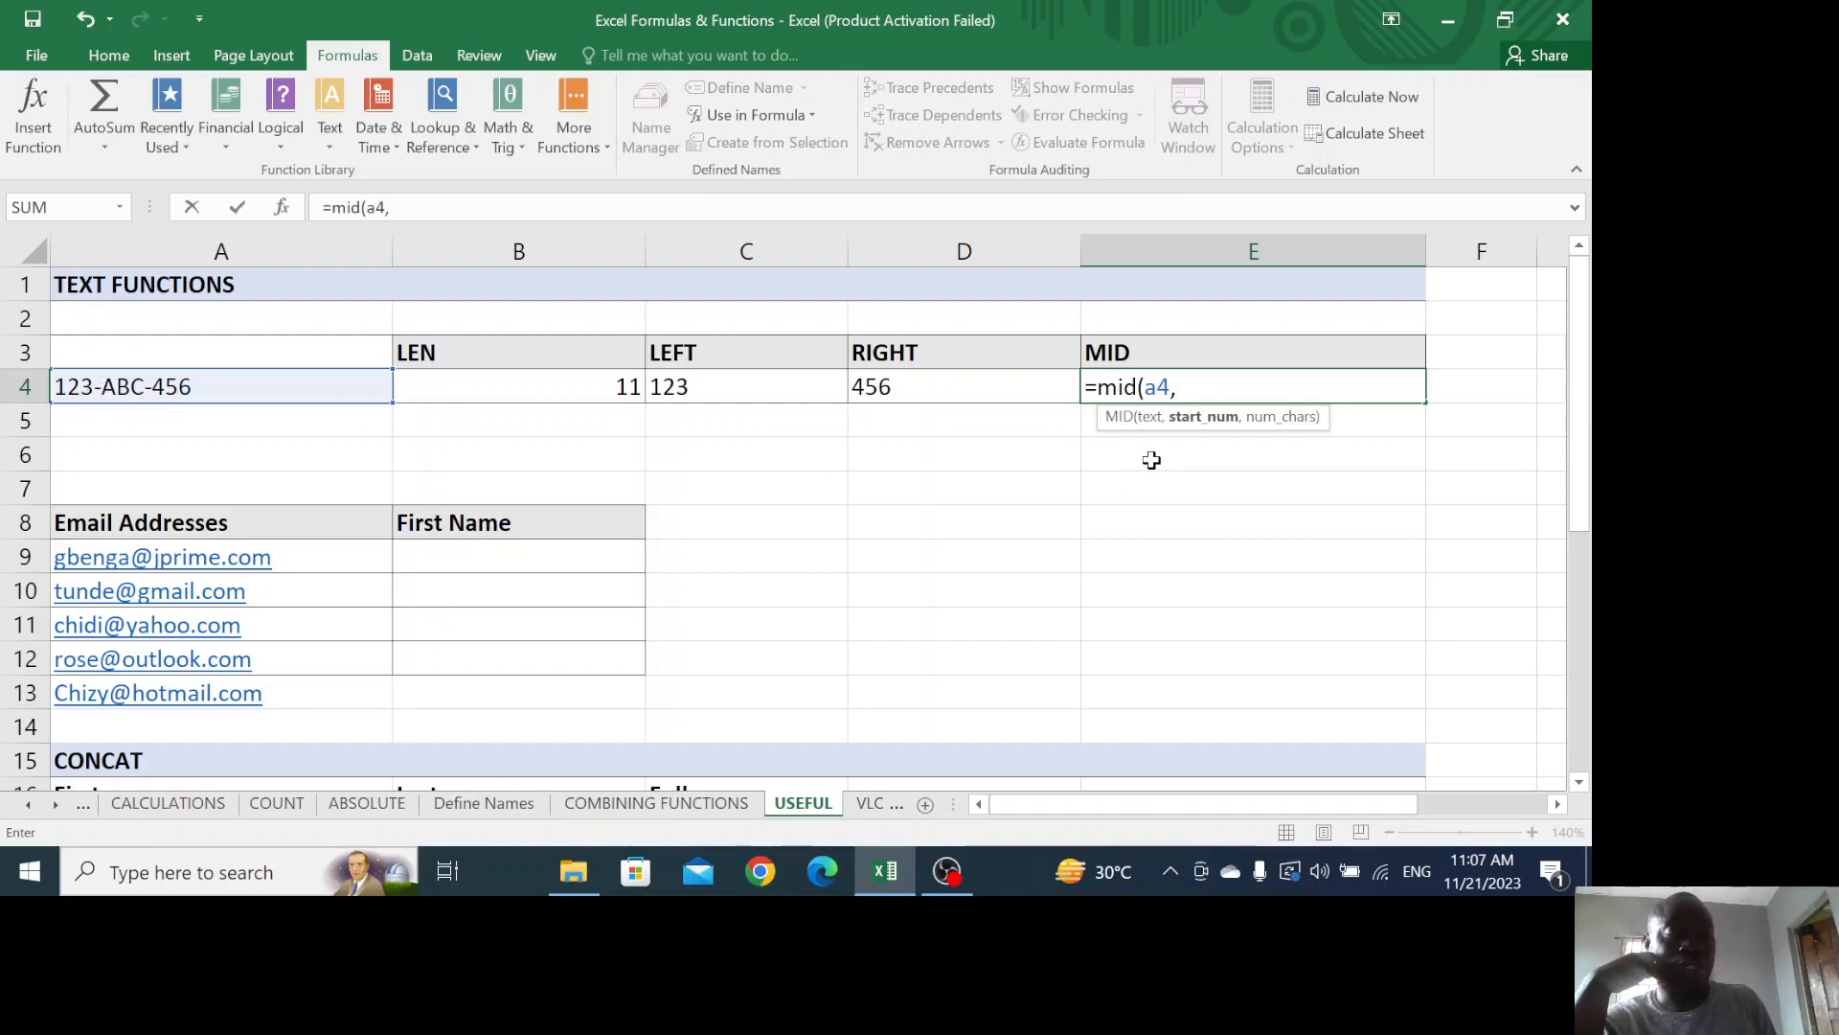
pyautogui.write('2')
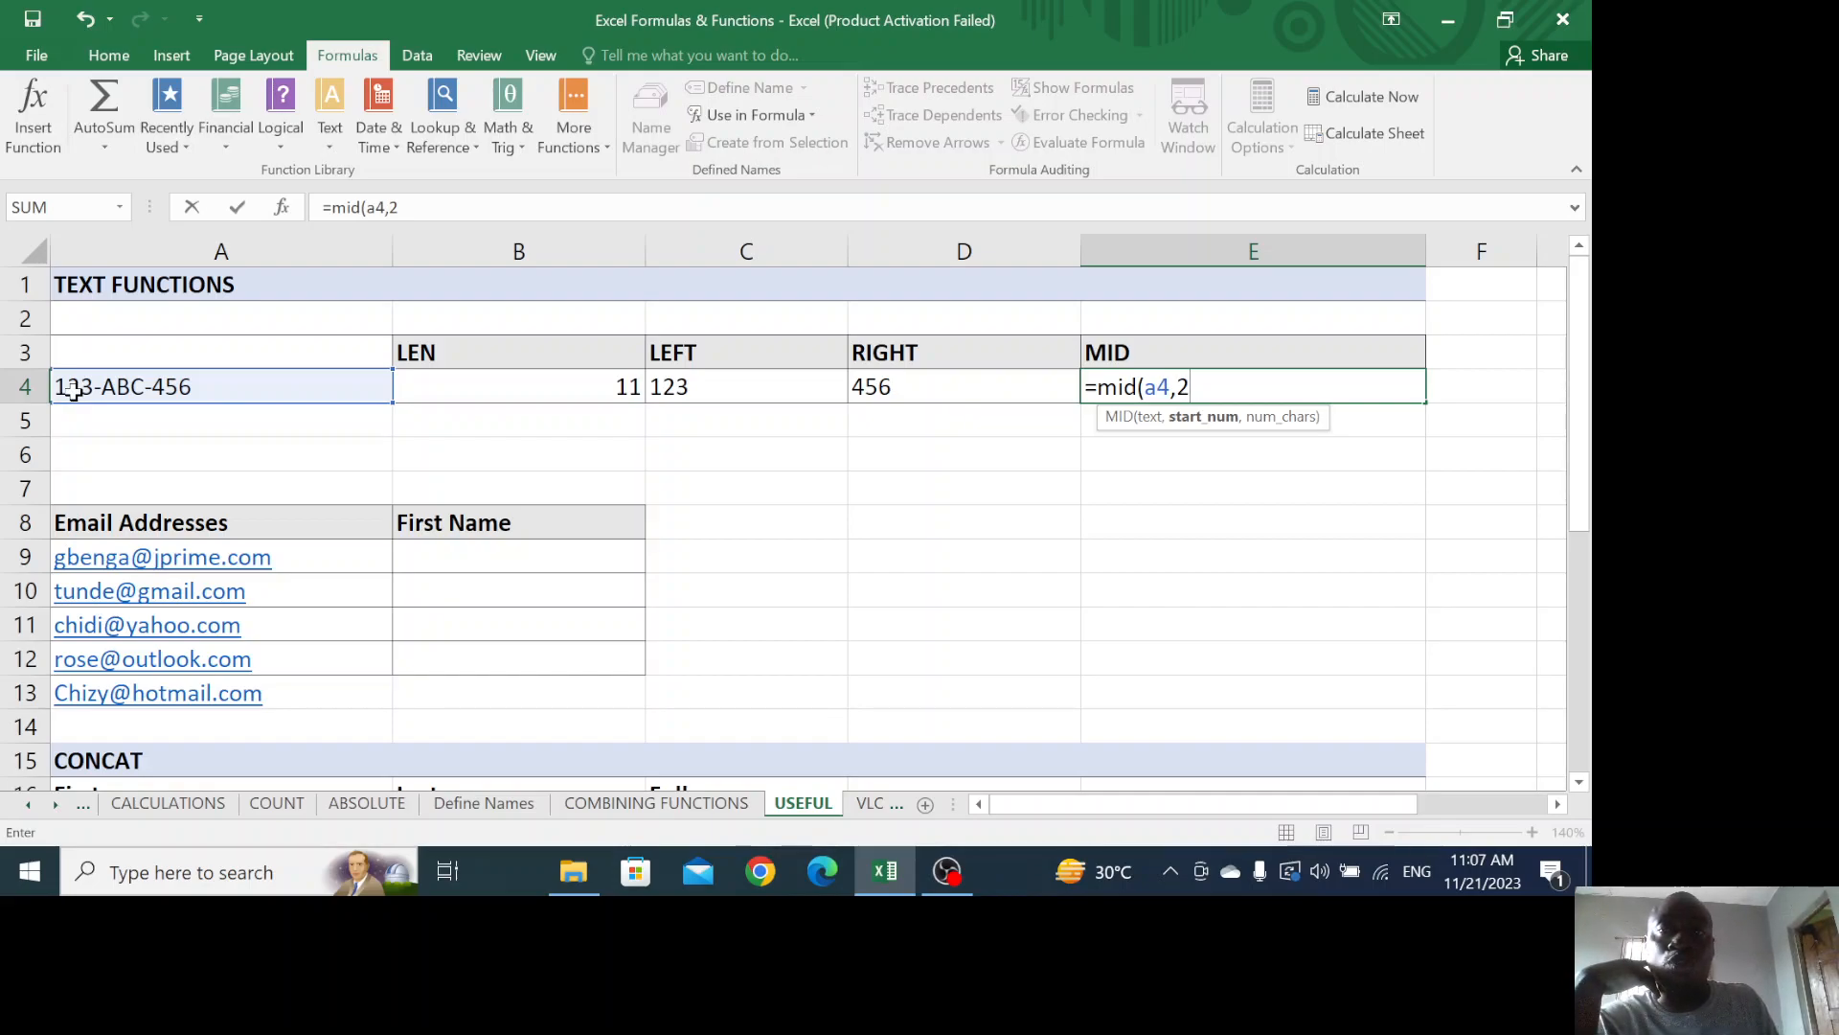
pyautogui.write(',')
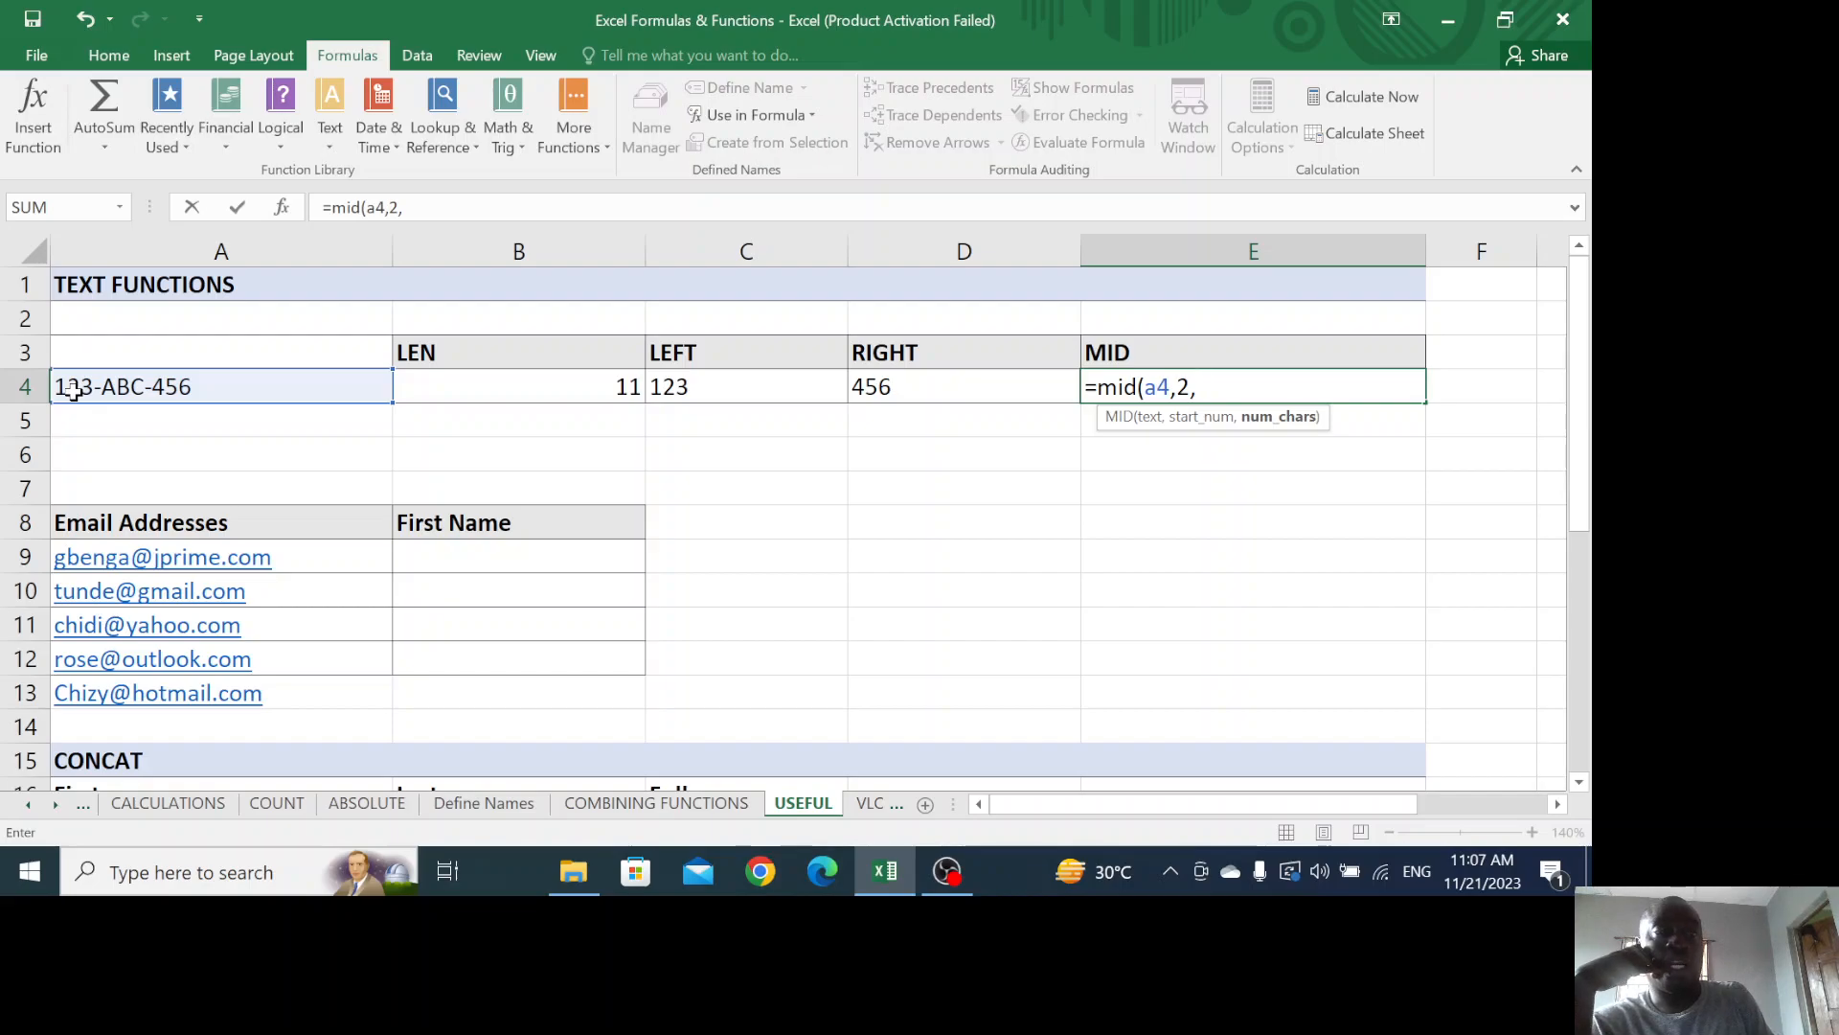
pyautogui.write('9')
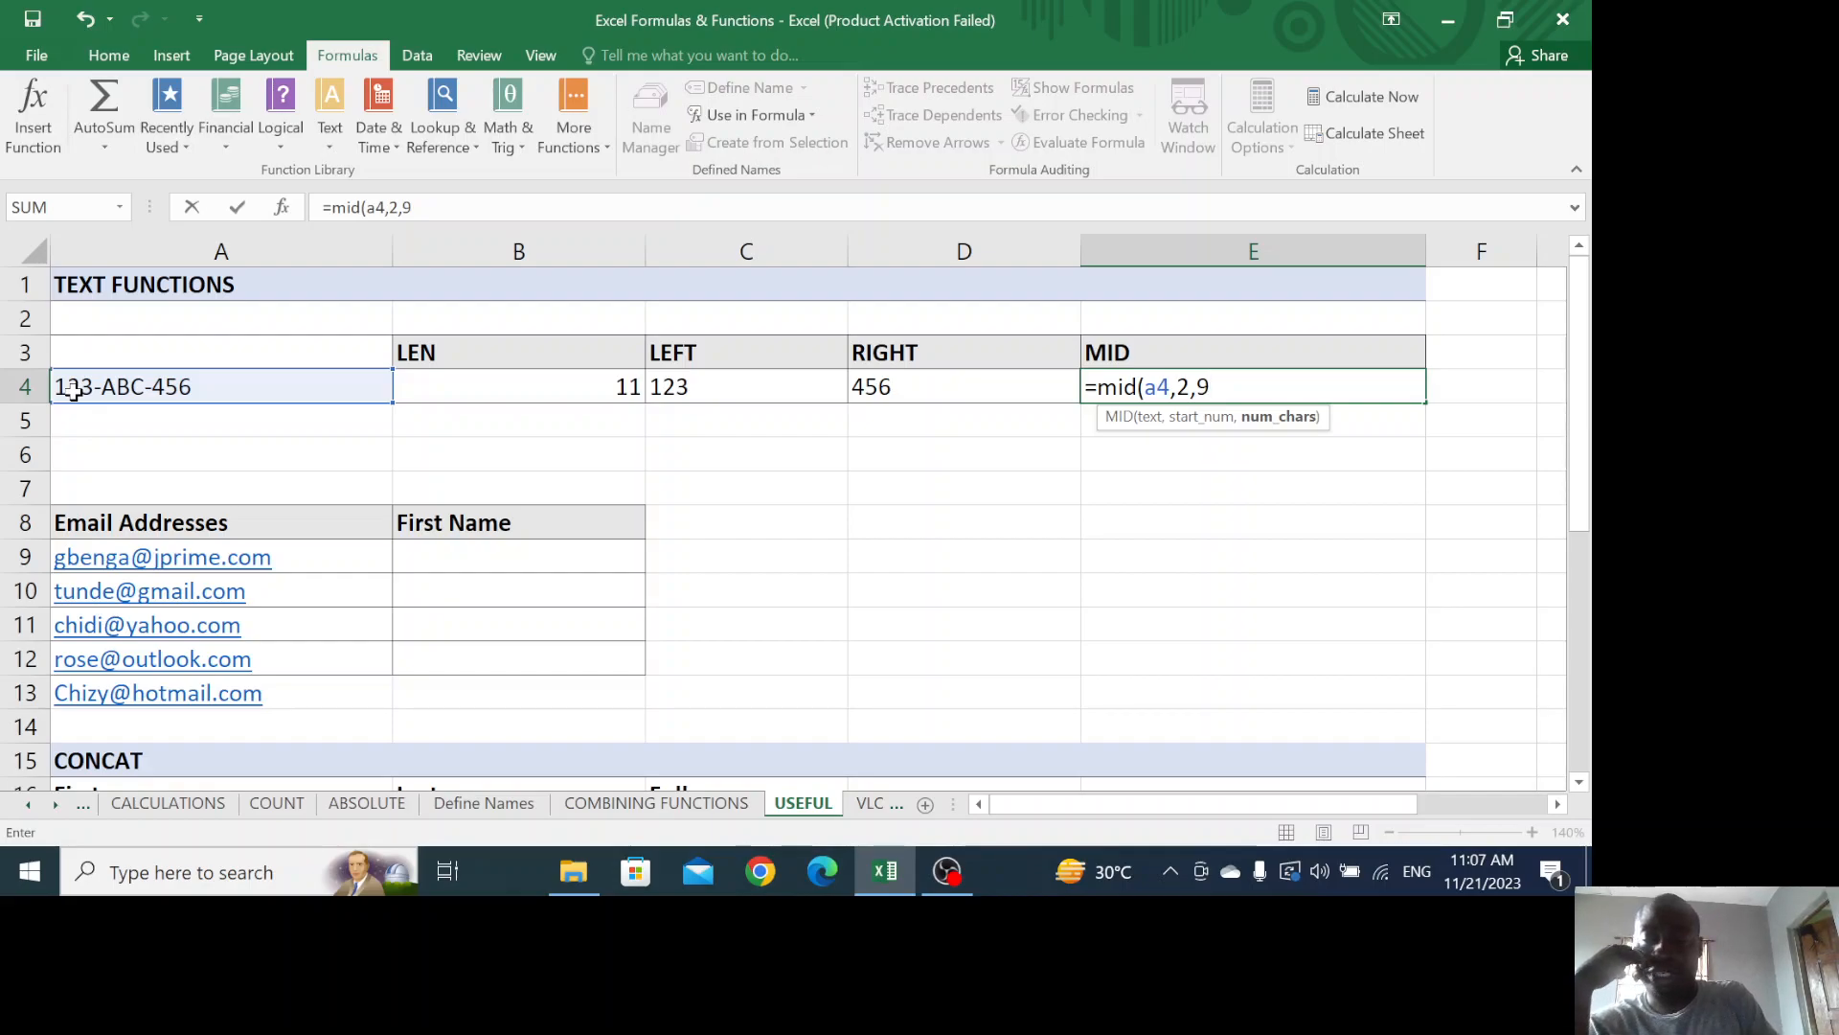
pyautogui.write(')')
pyautogui.press('Return')
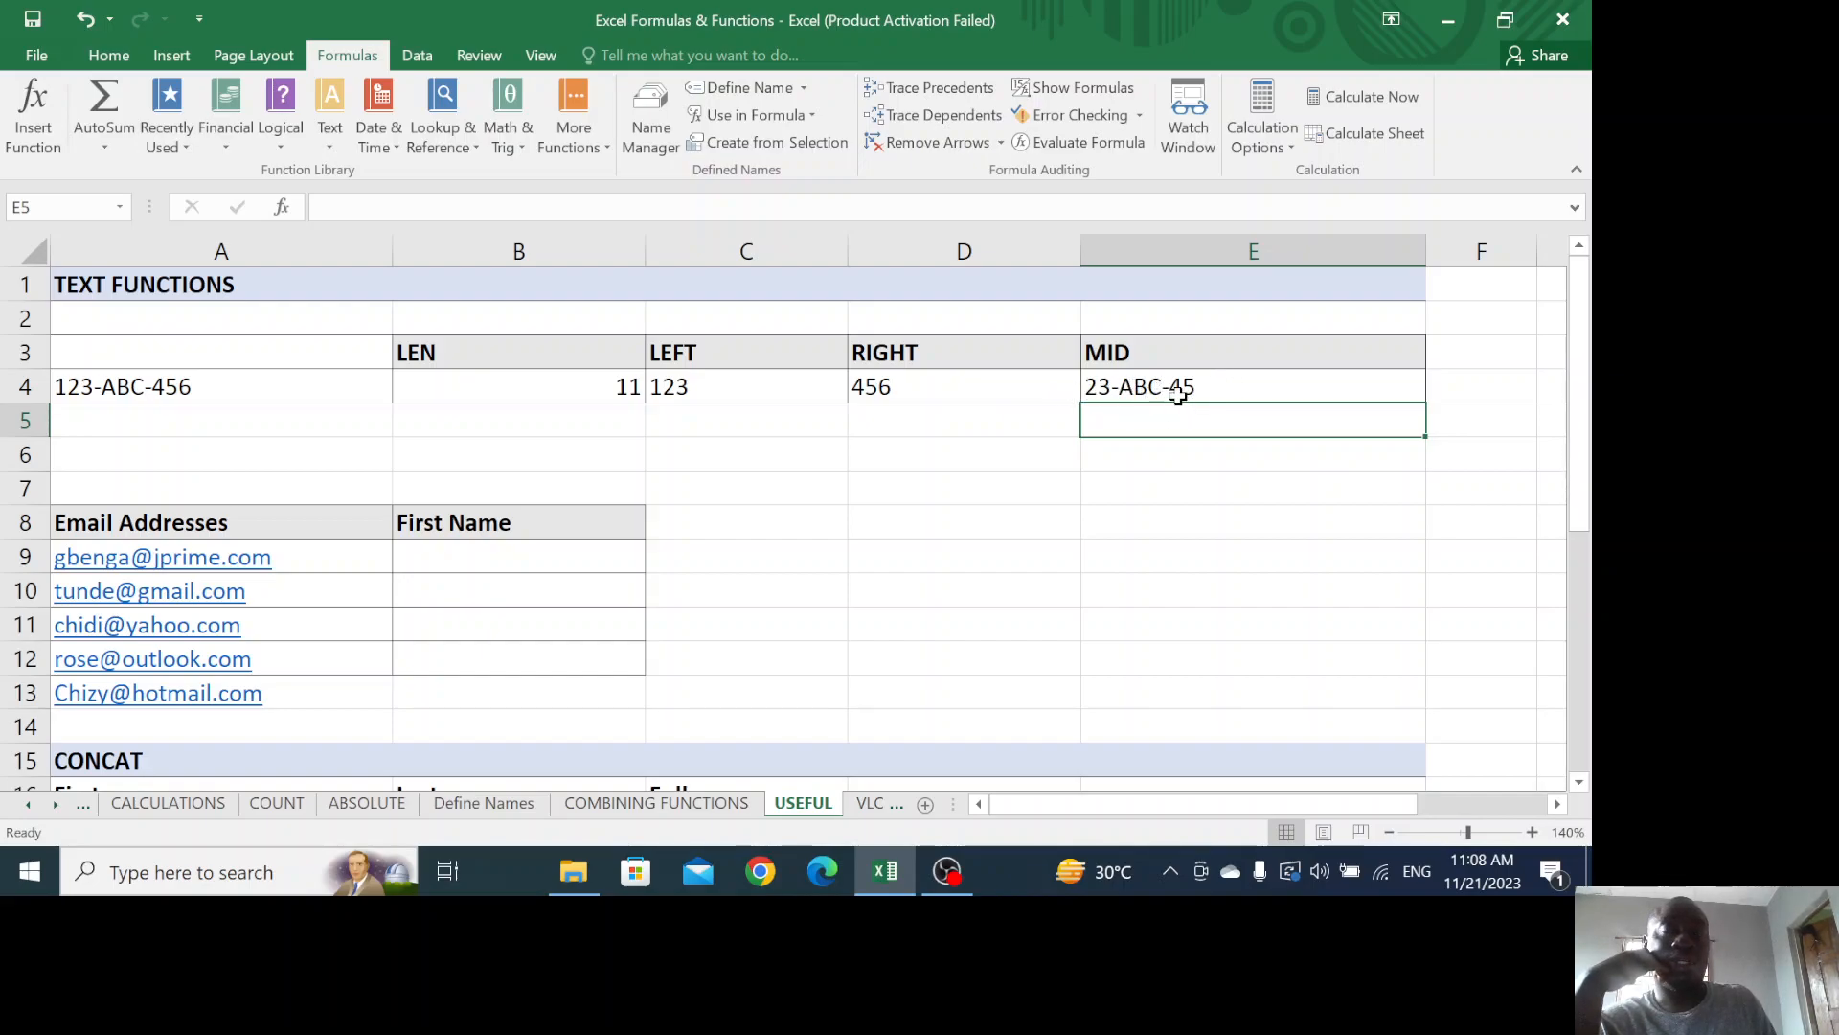
pyautogui.click(1148, 391)
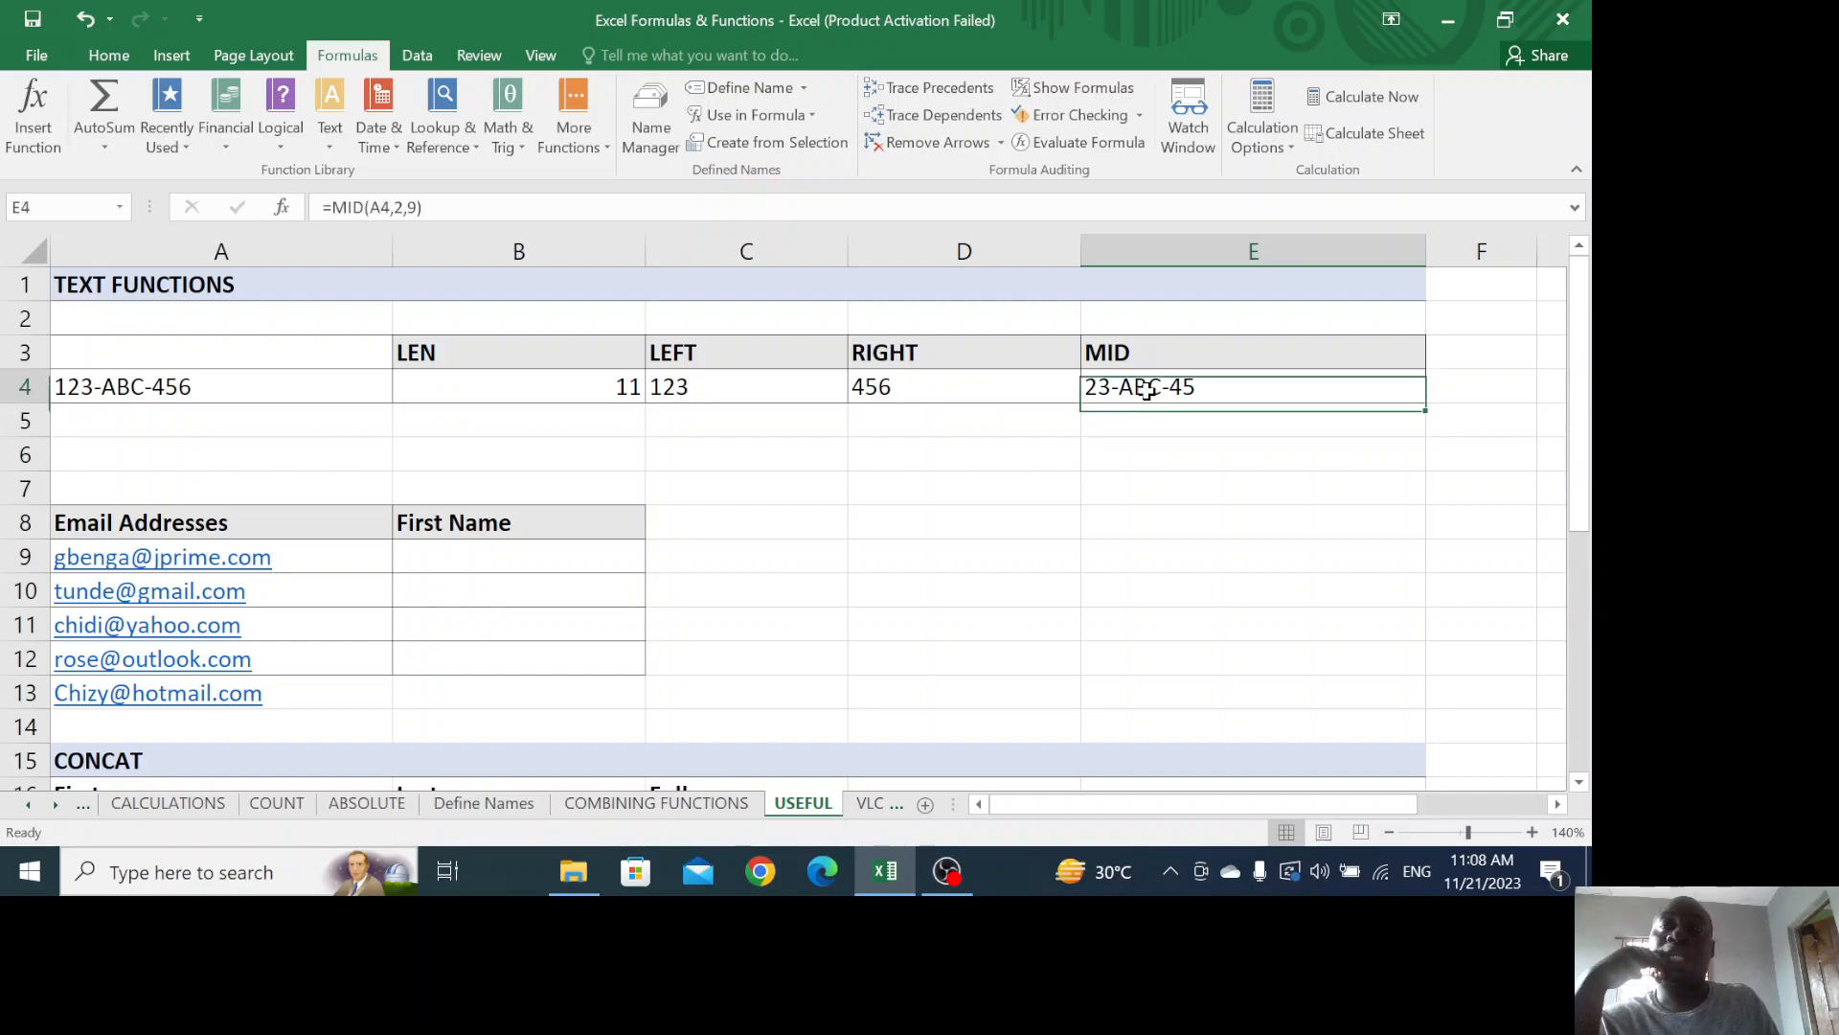
pyautogui.press('Delete')
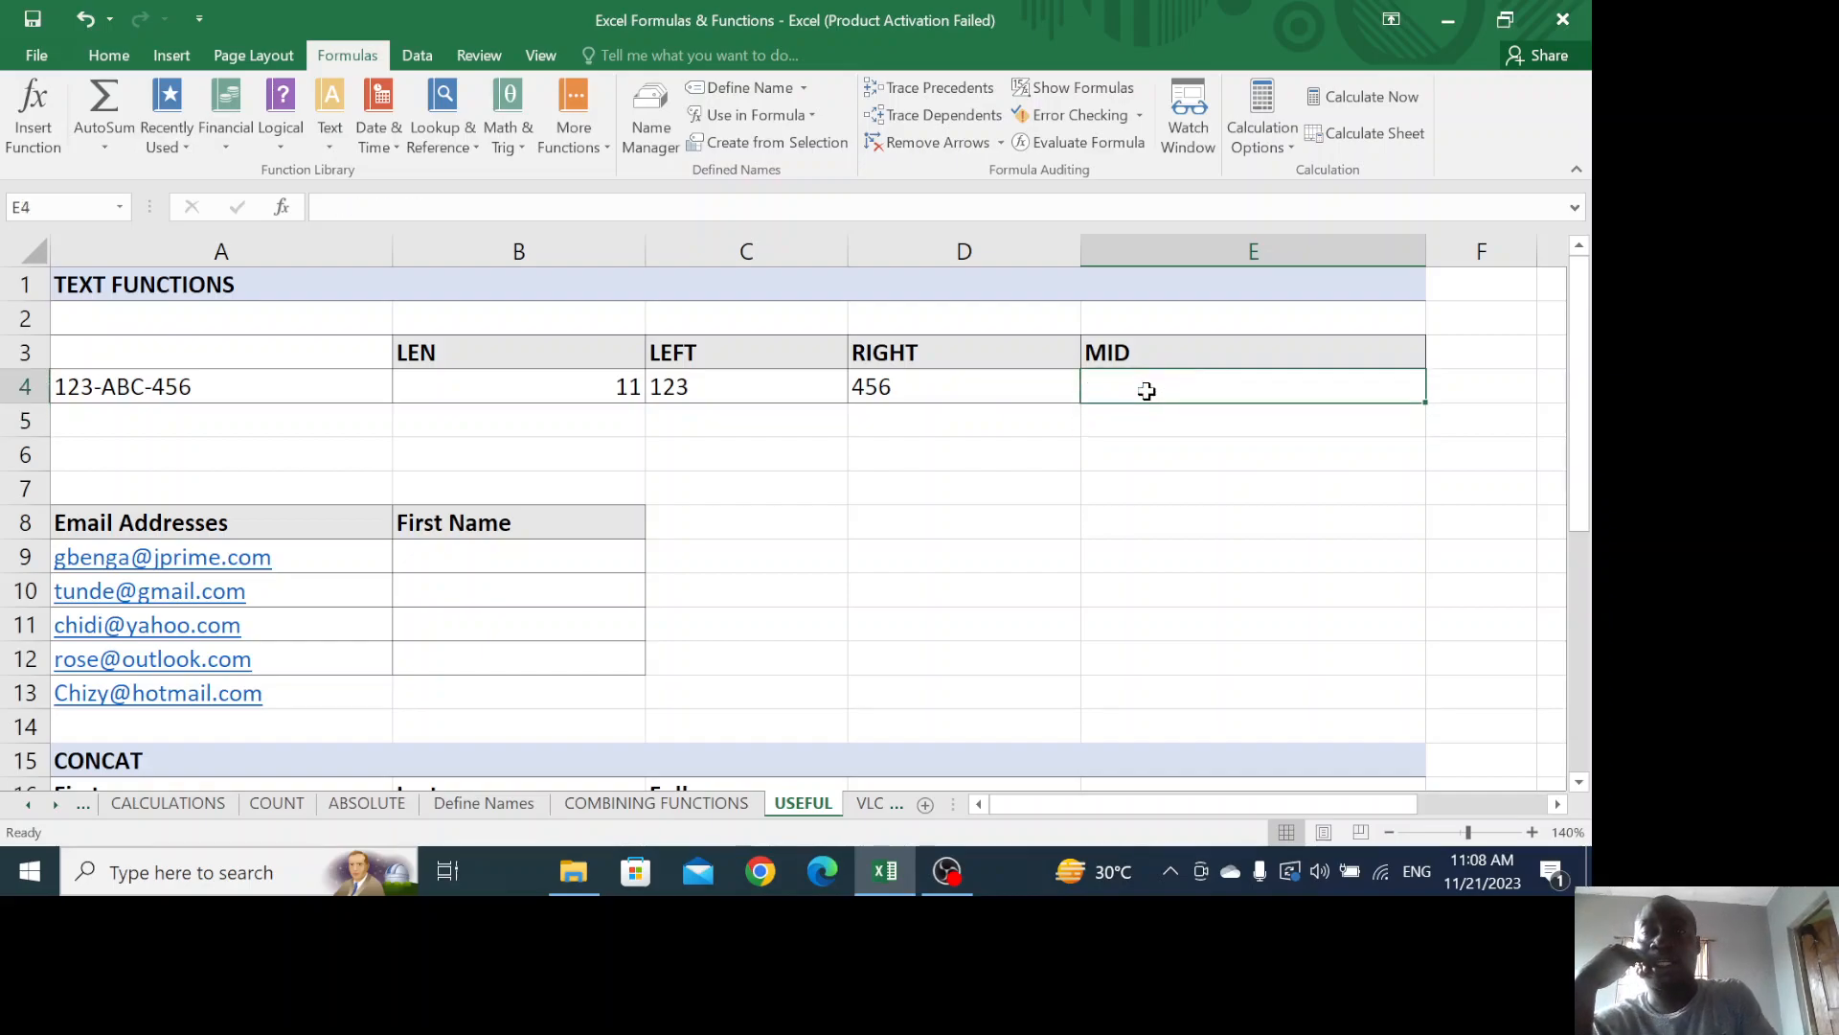
# Enter =MID(A4,5,3) in cell E4 to extract three characters of the code starting from the fifth
pyautogui.write('=')
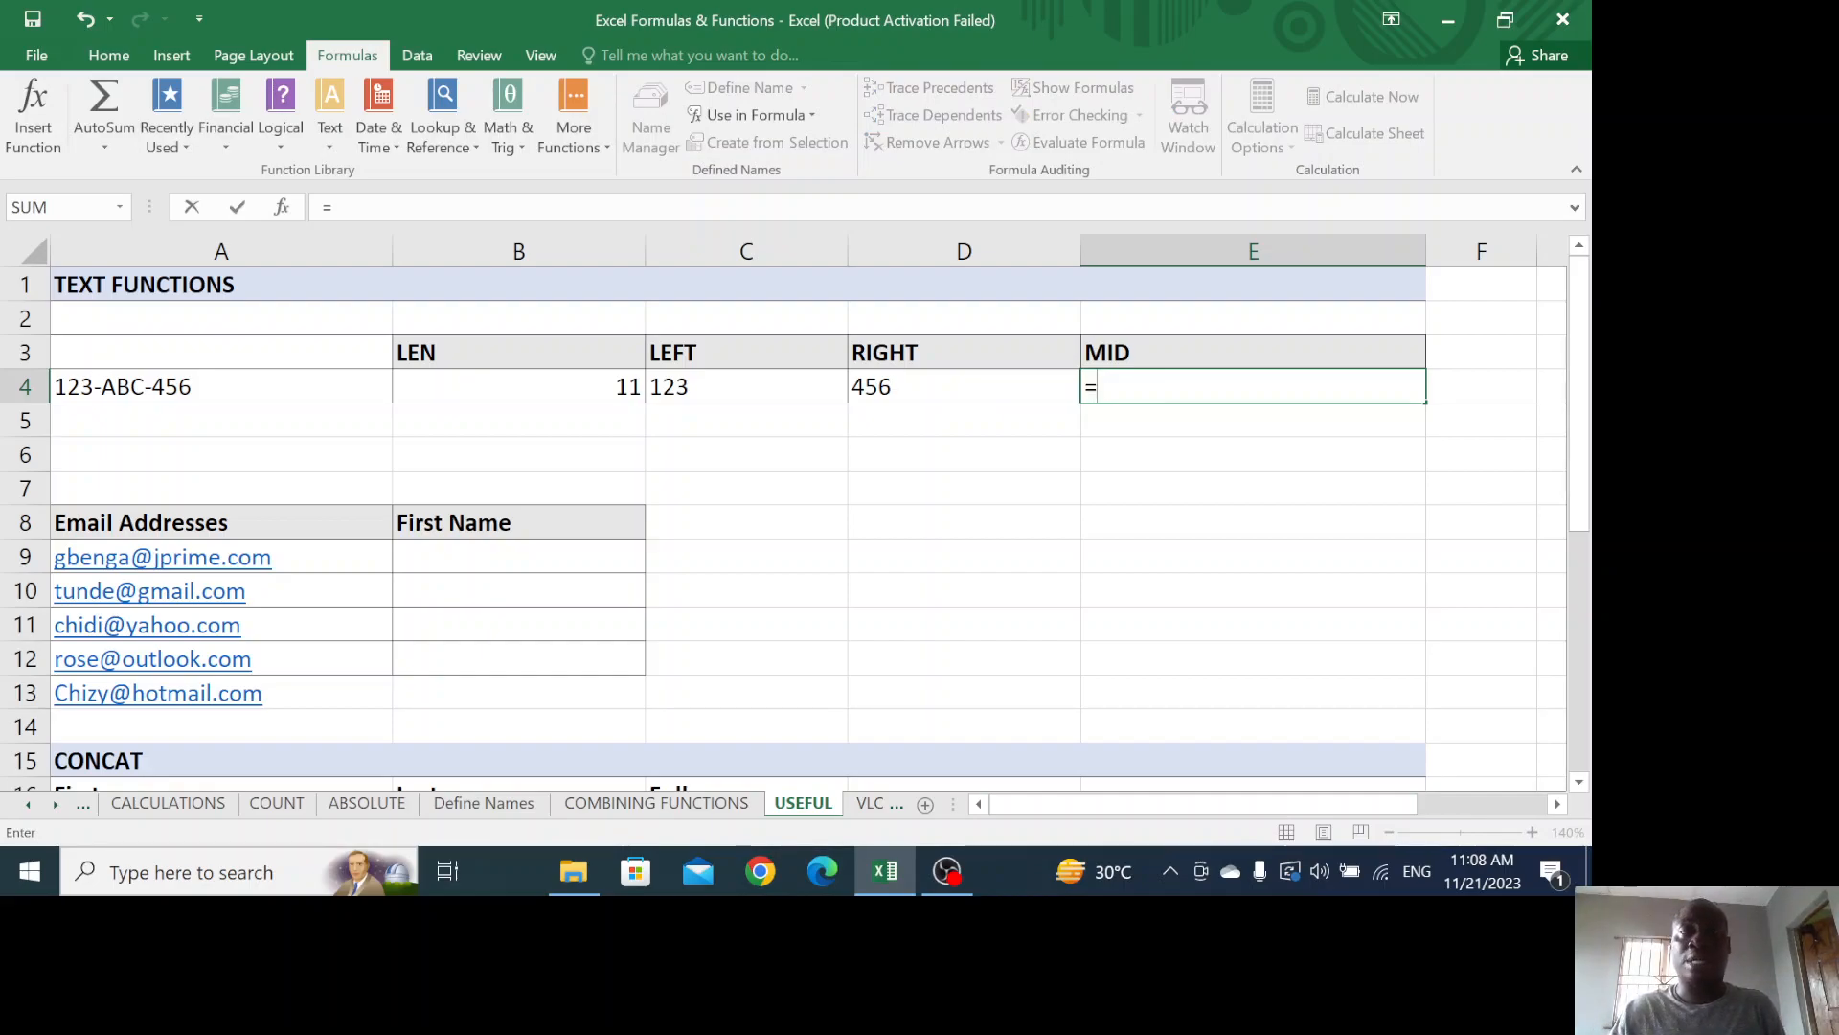
pyautogui.write('mi')
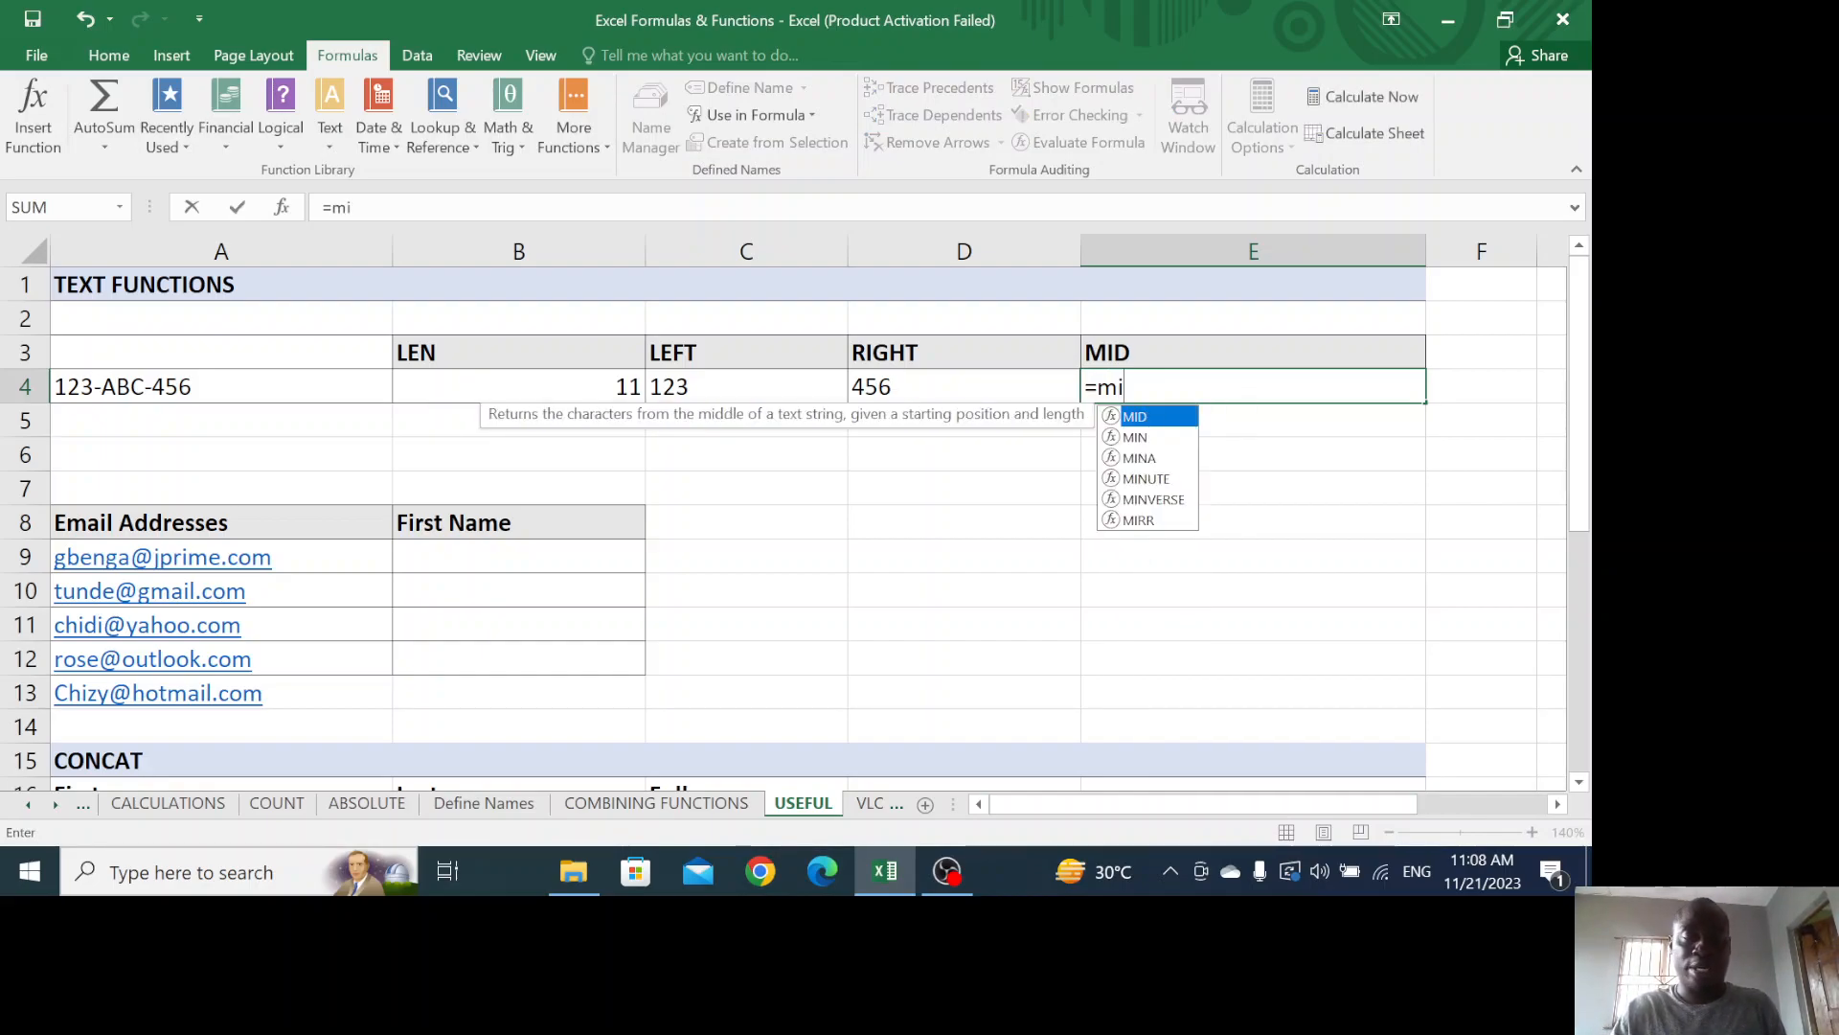
pyautogui.write('d(')
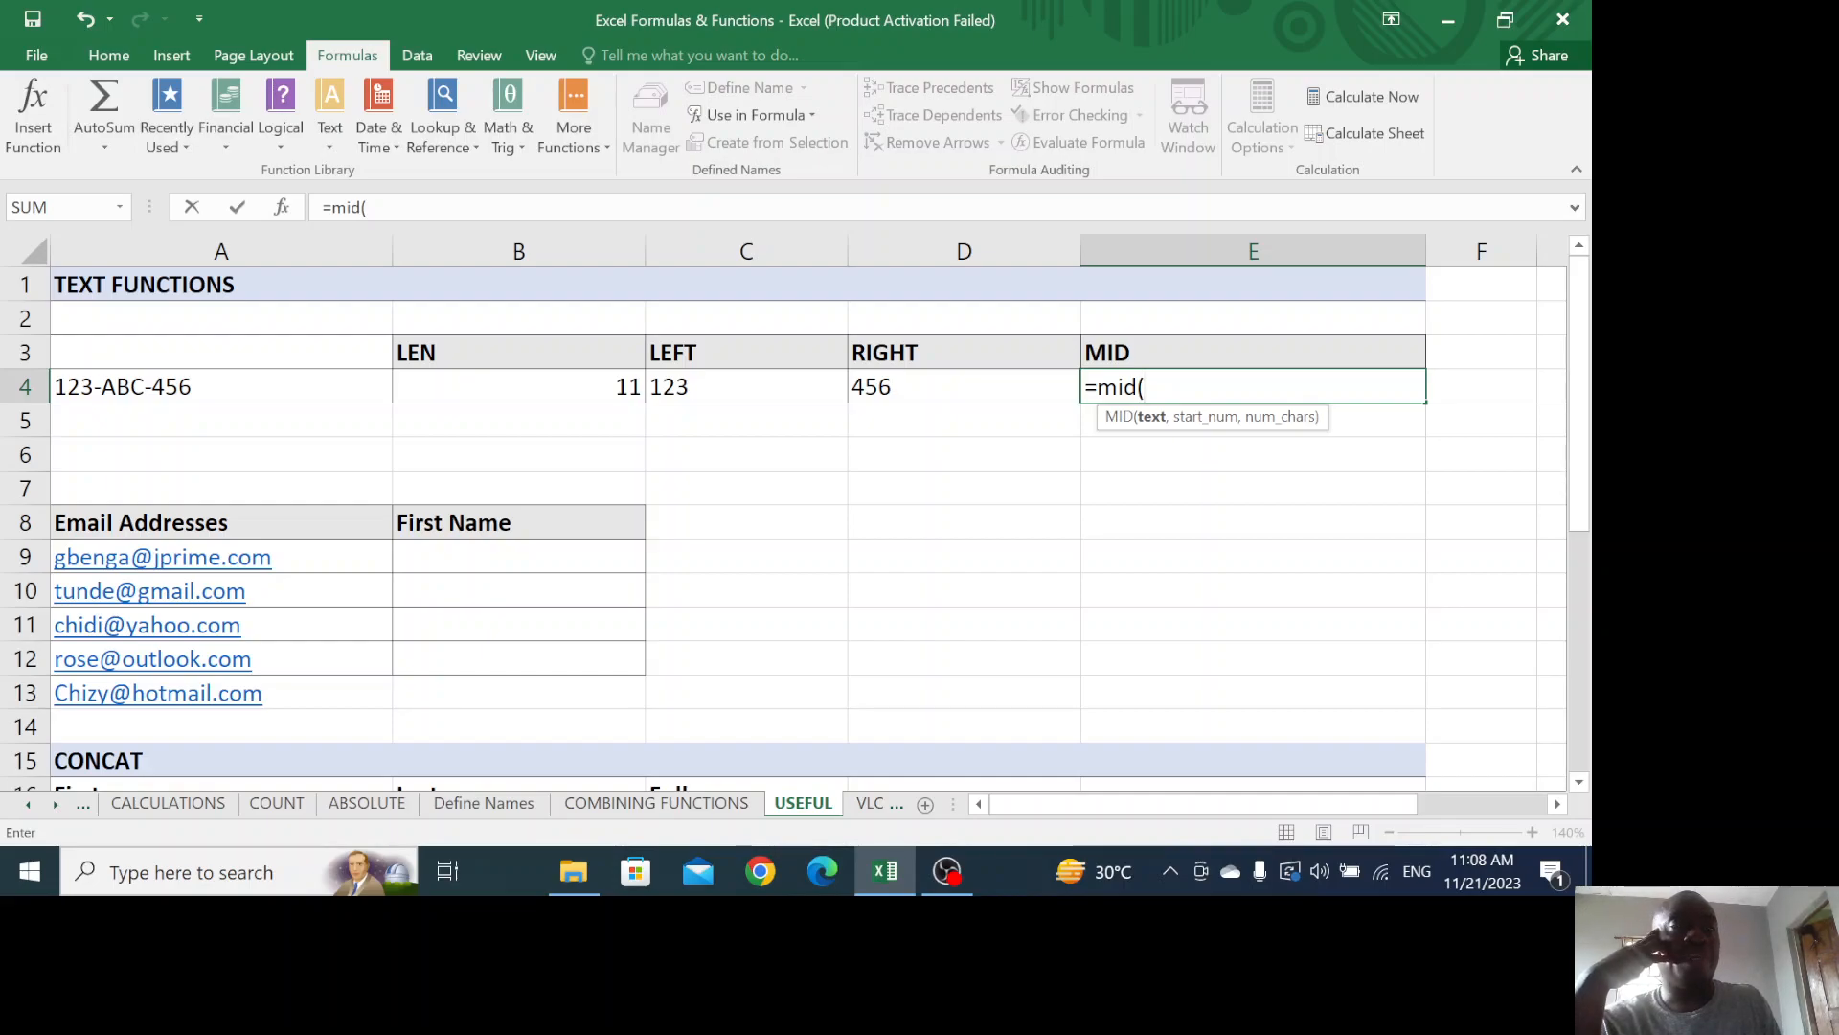
pyautogui.write('a')
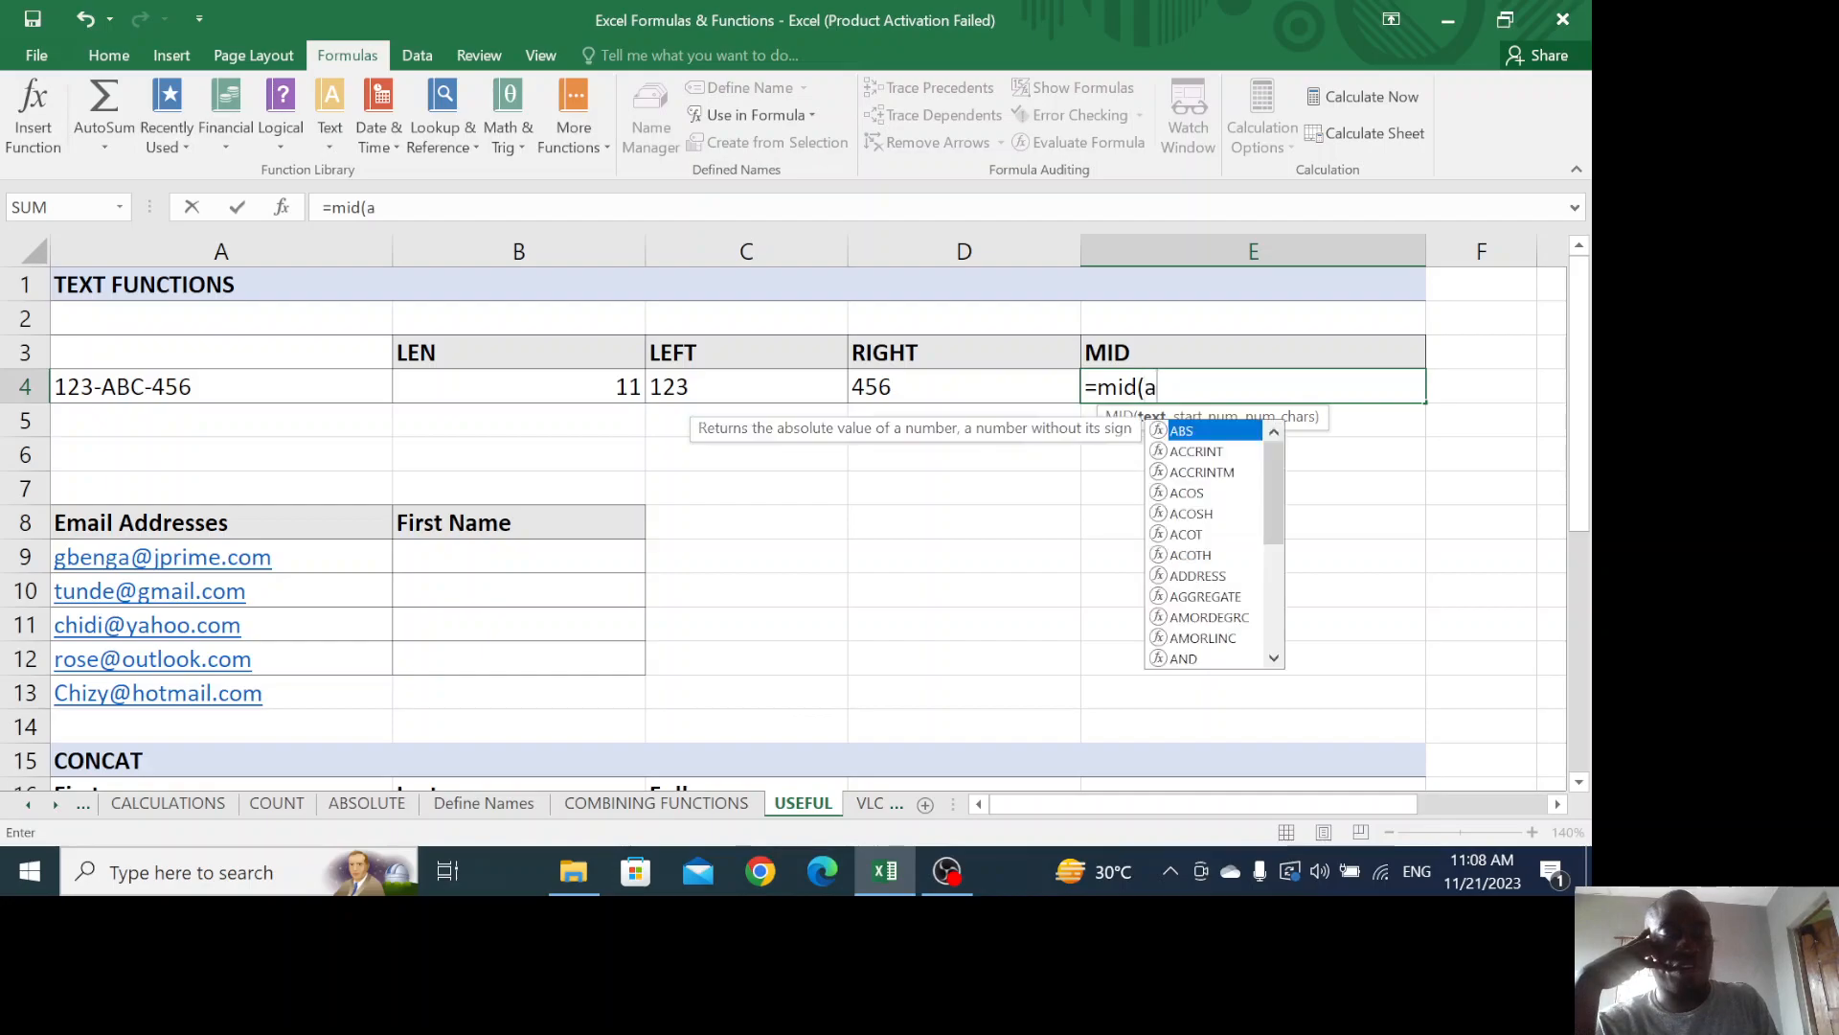
pyautogui.write('4,')
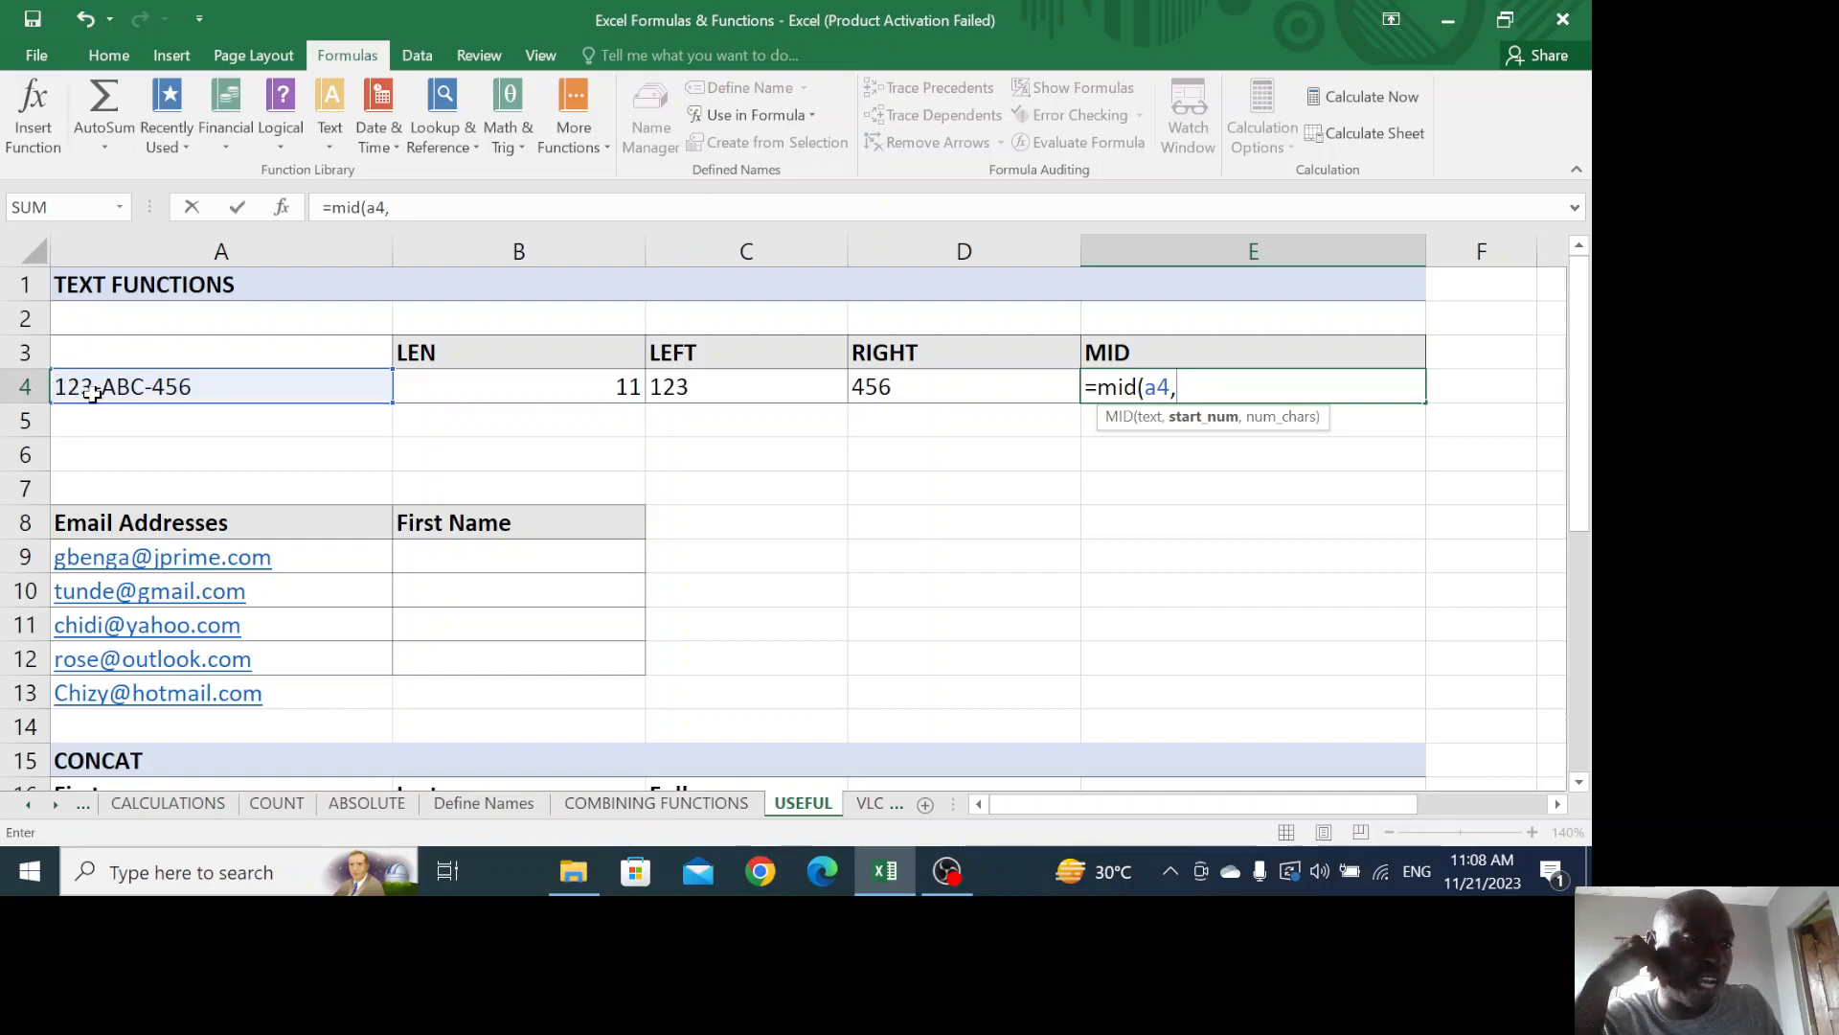
pyautogui.write('5')
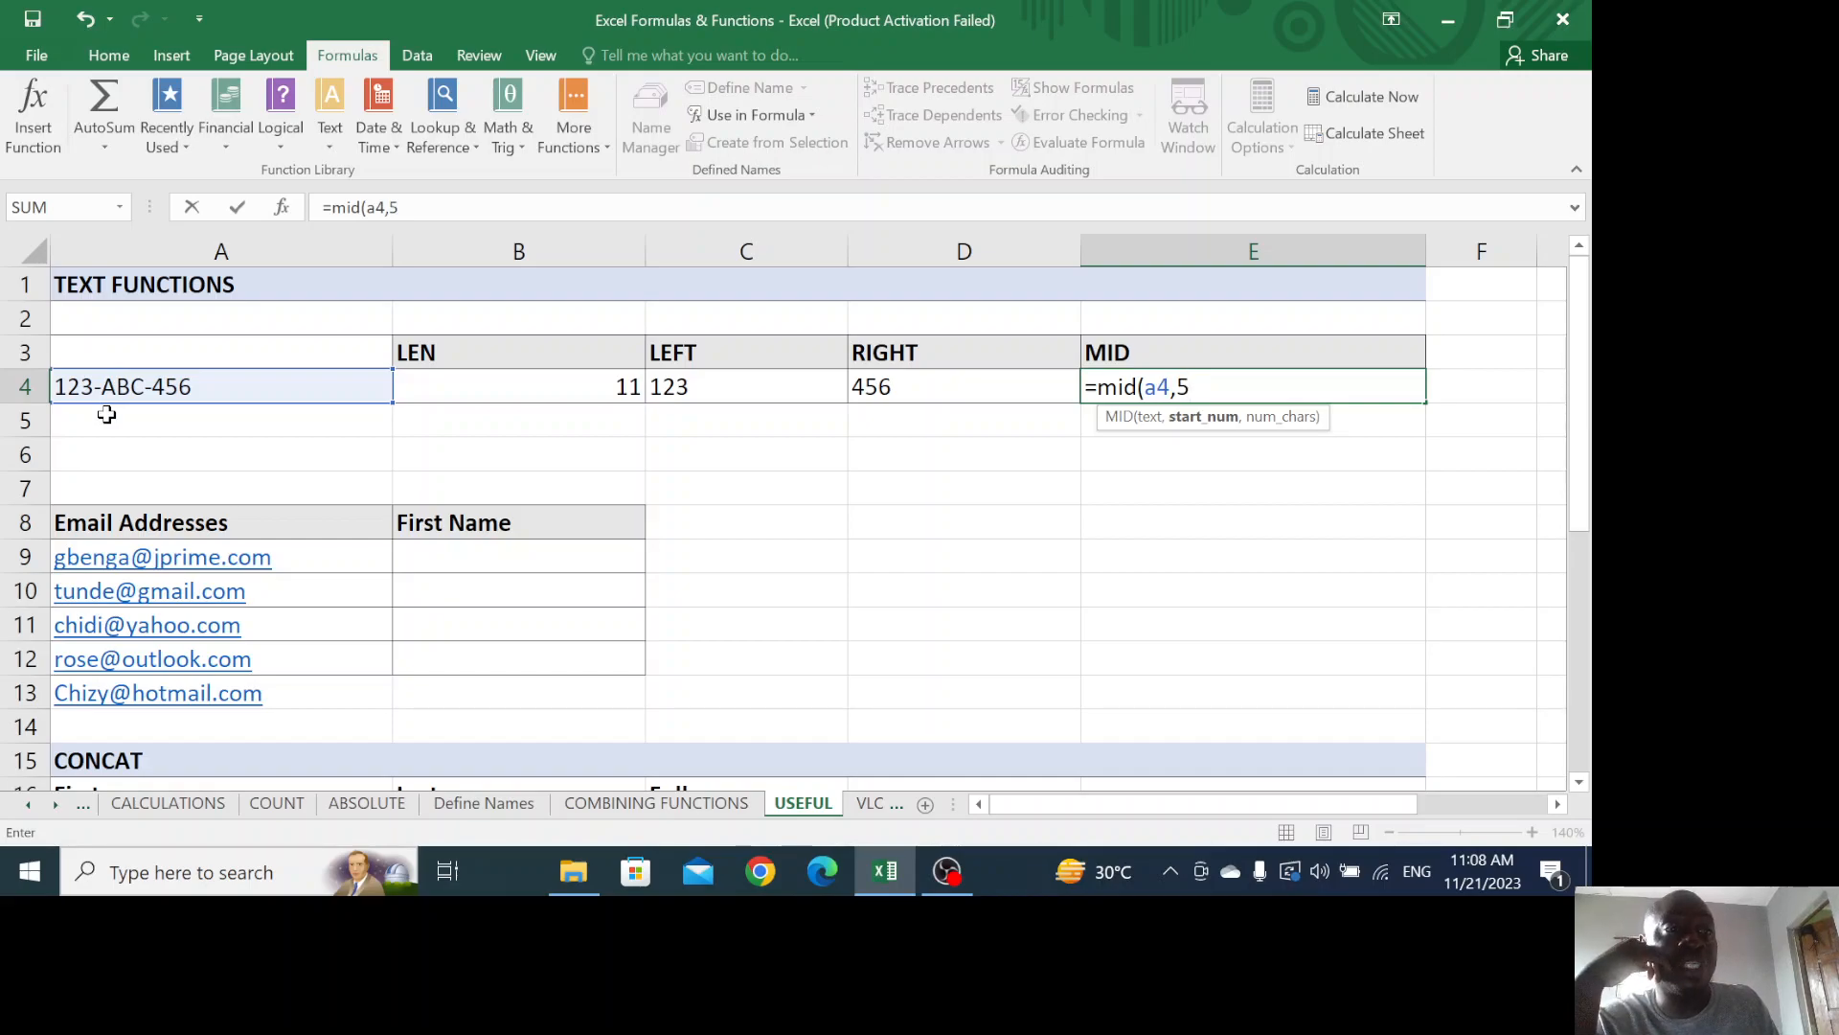
pyautogui.write(',3')
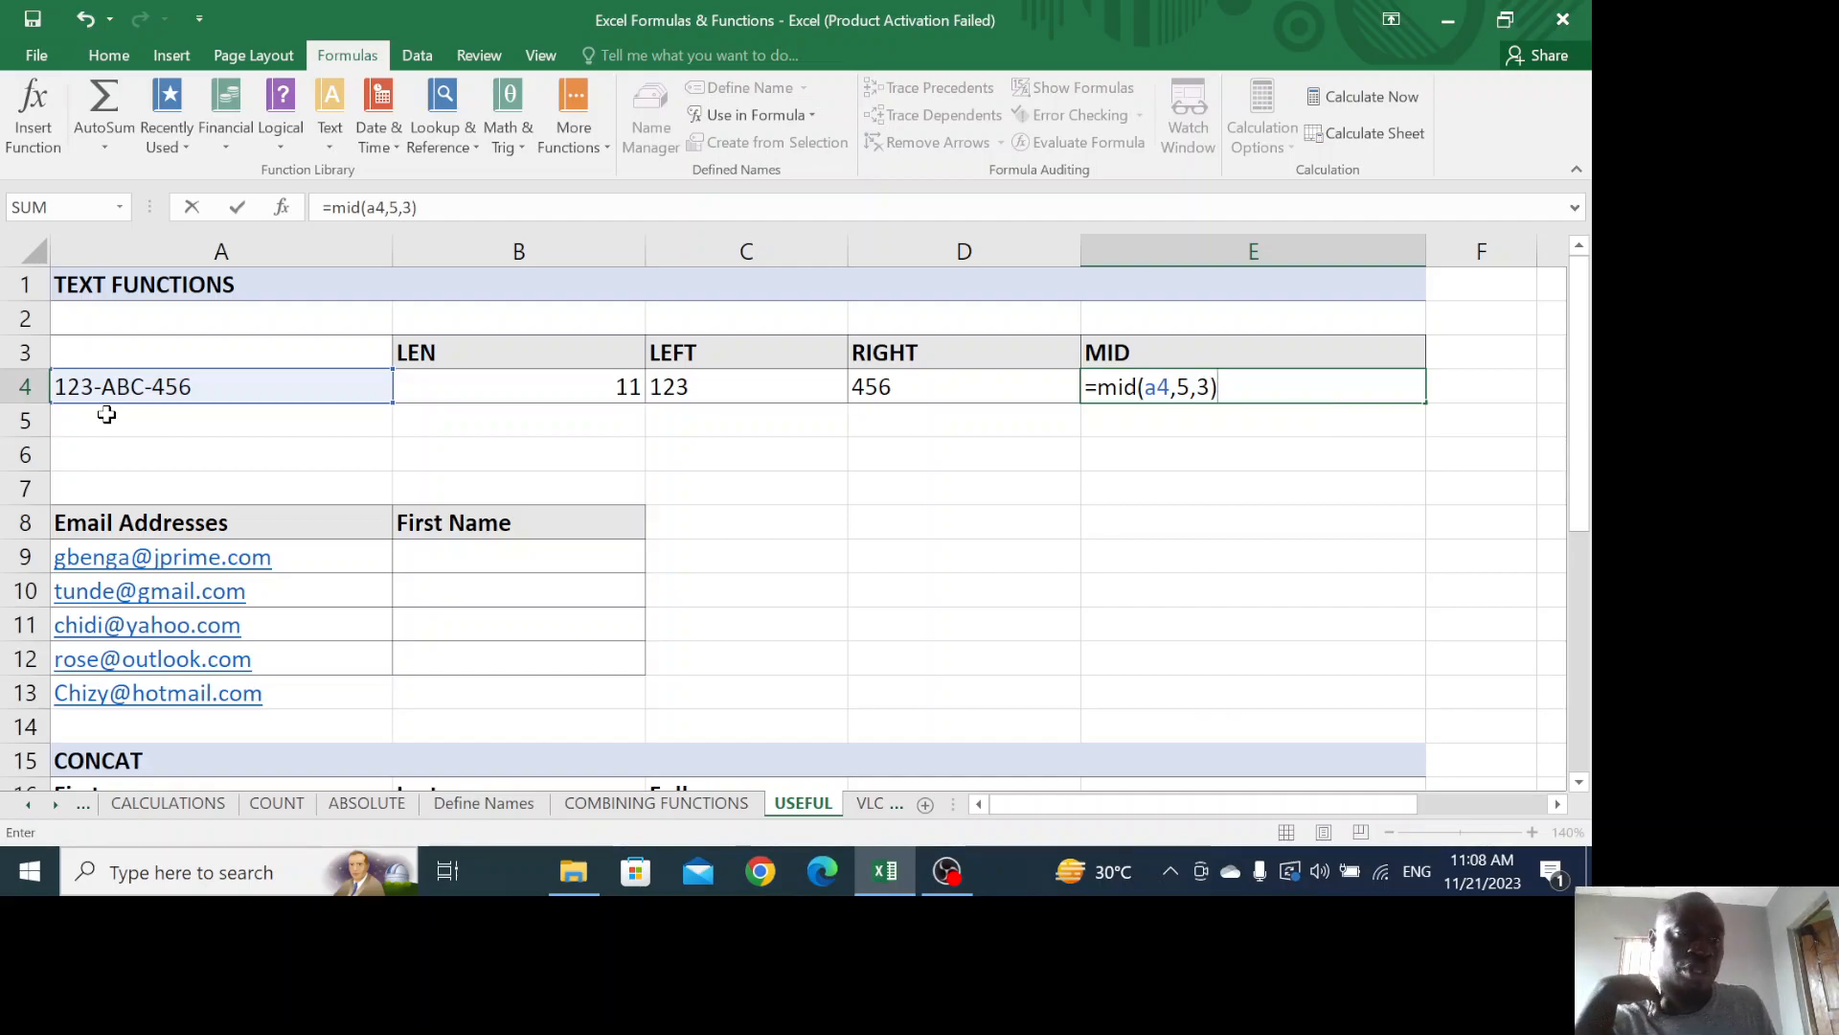
pyautogui.press('Return')
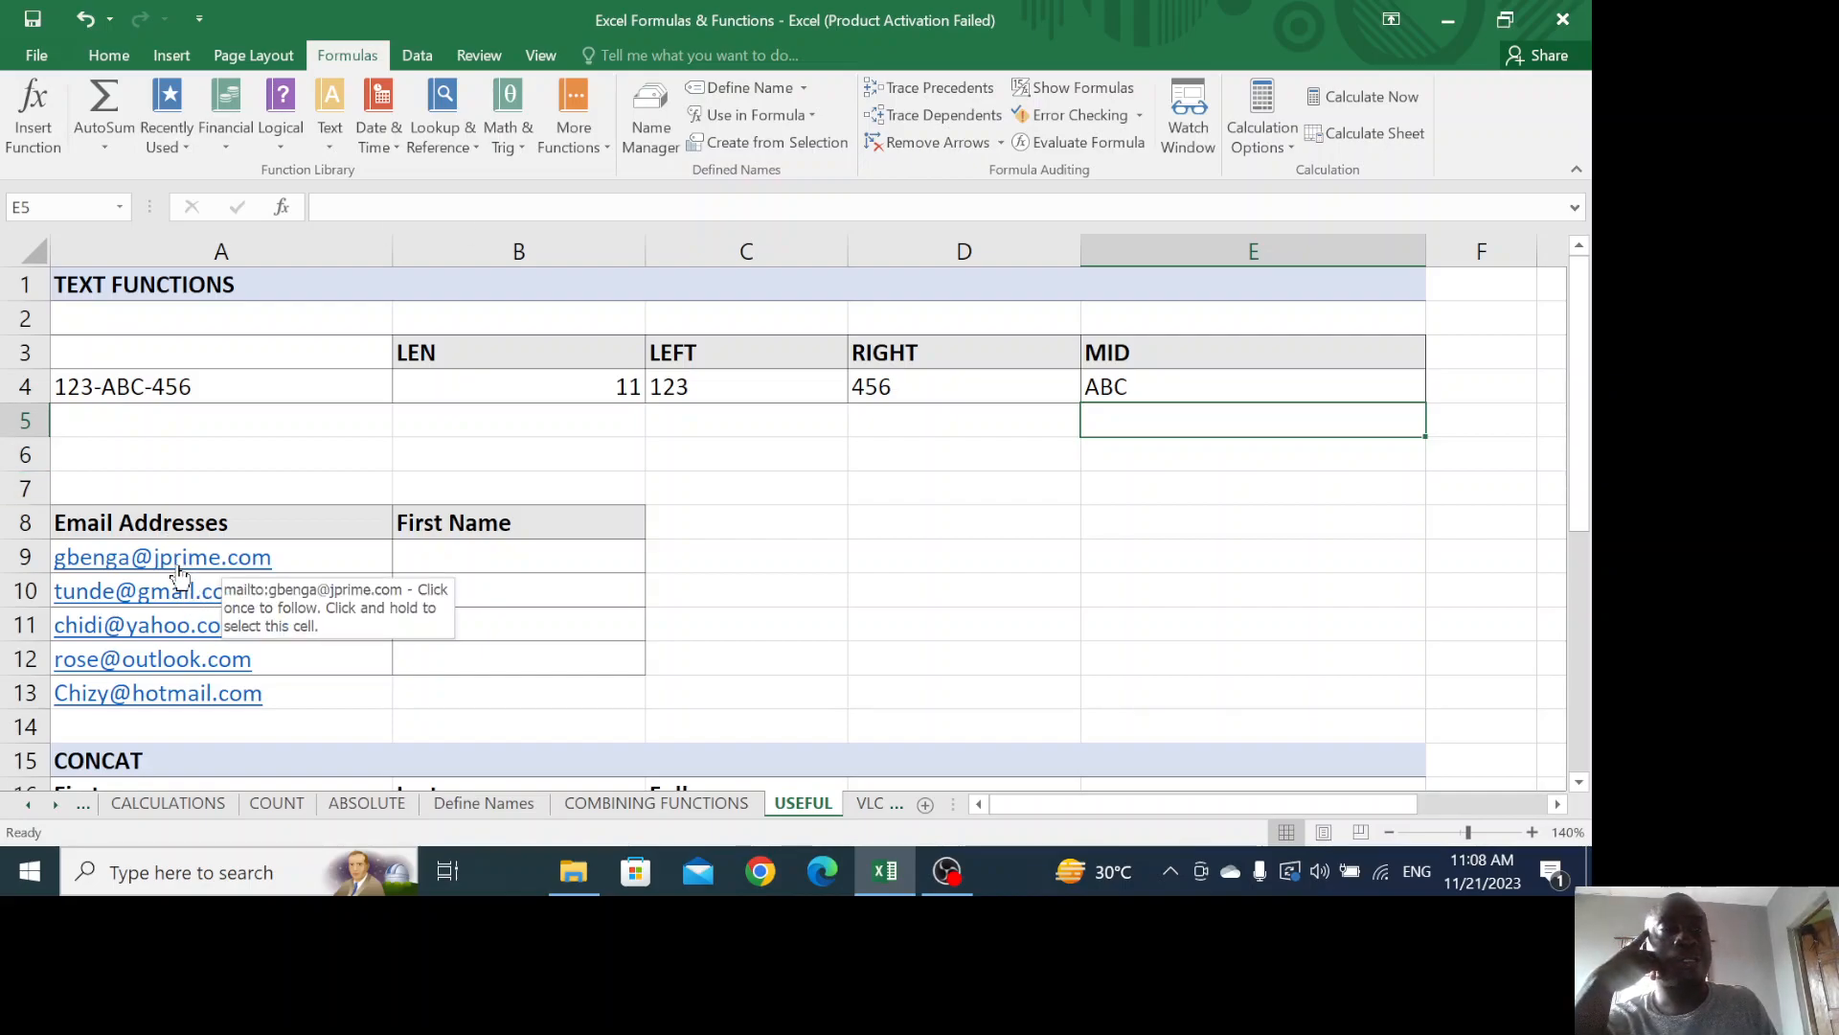
# Look over the Email Addresses and CONCAT sections, with cell C9 beside the first email address selected
pyautogui.scroll(-1, 180, 573)
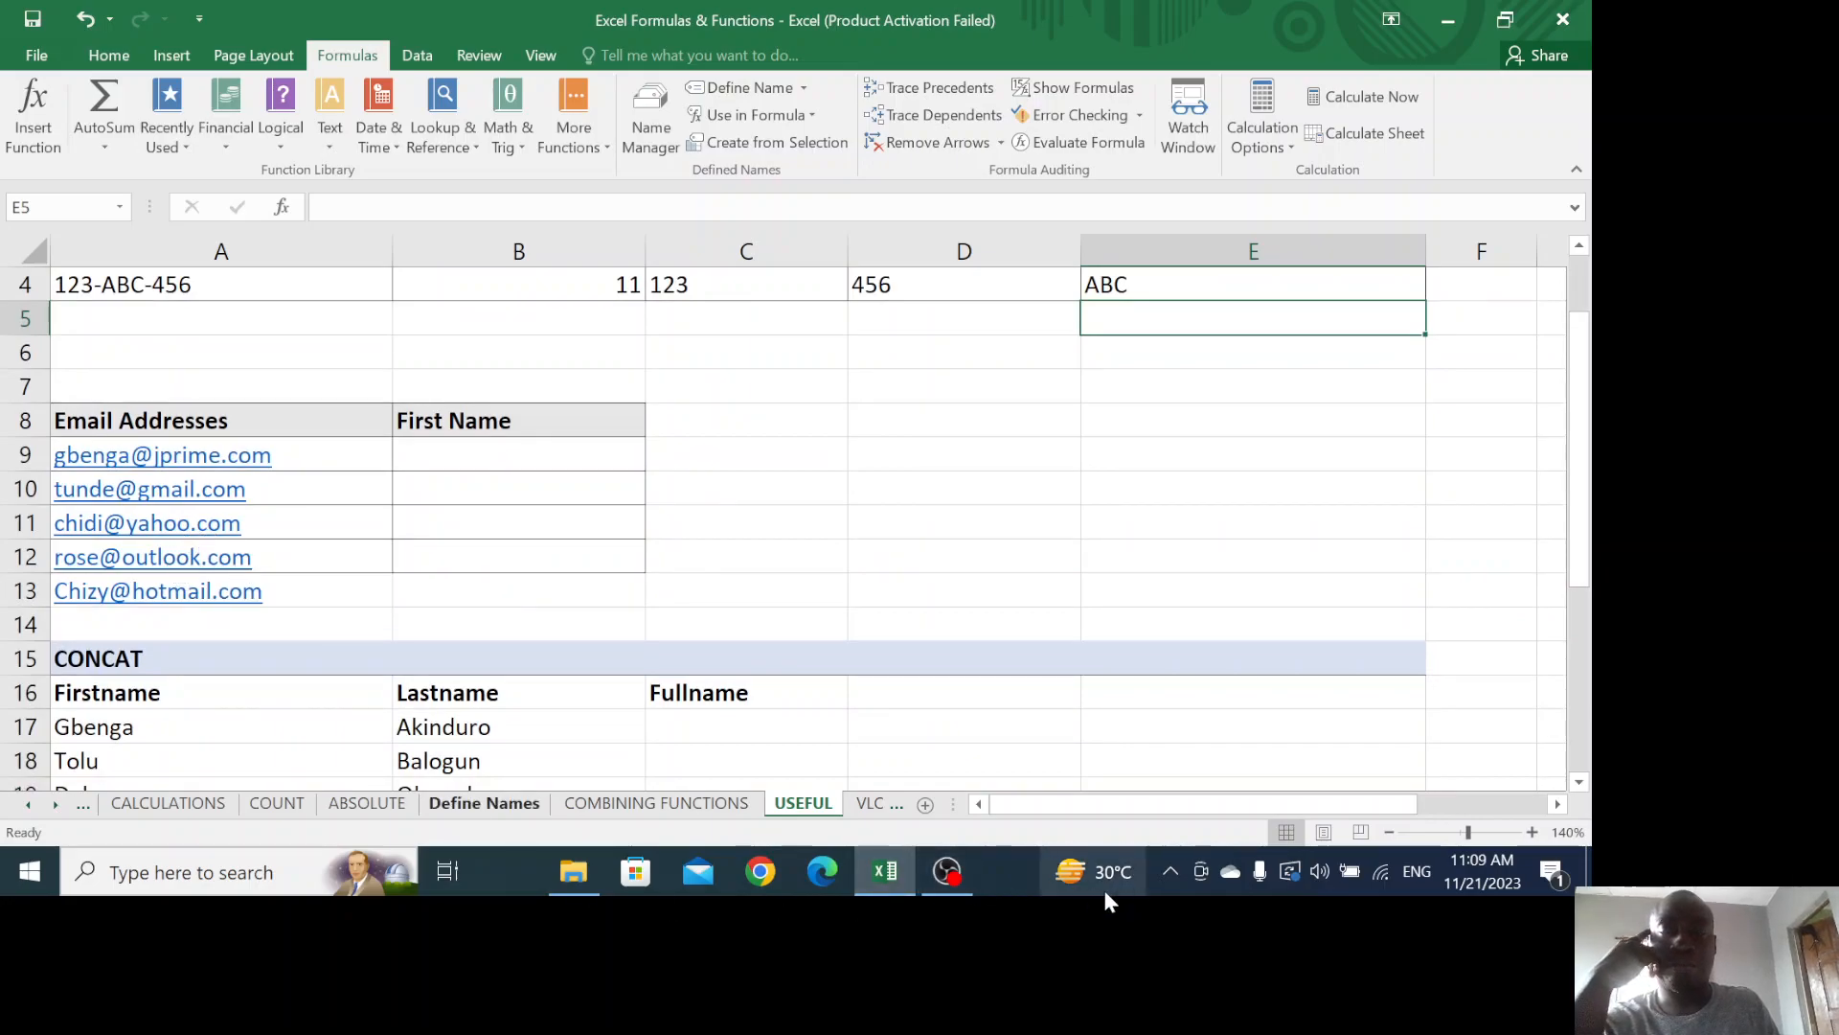
pyautogui.click(458, 448)
pyautogui.click(704, 471)
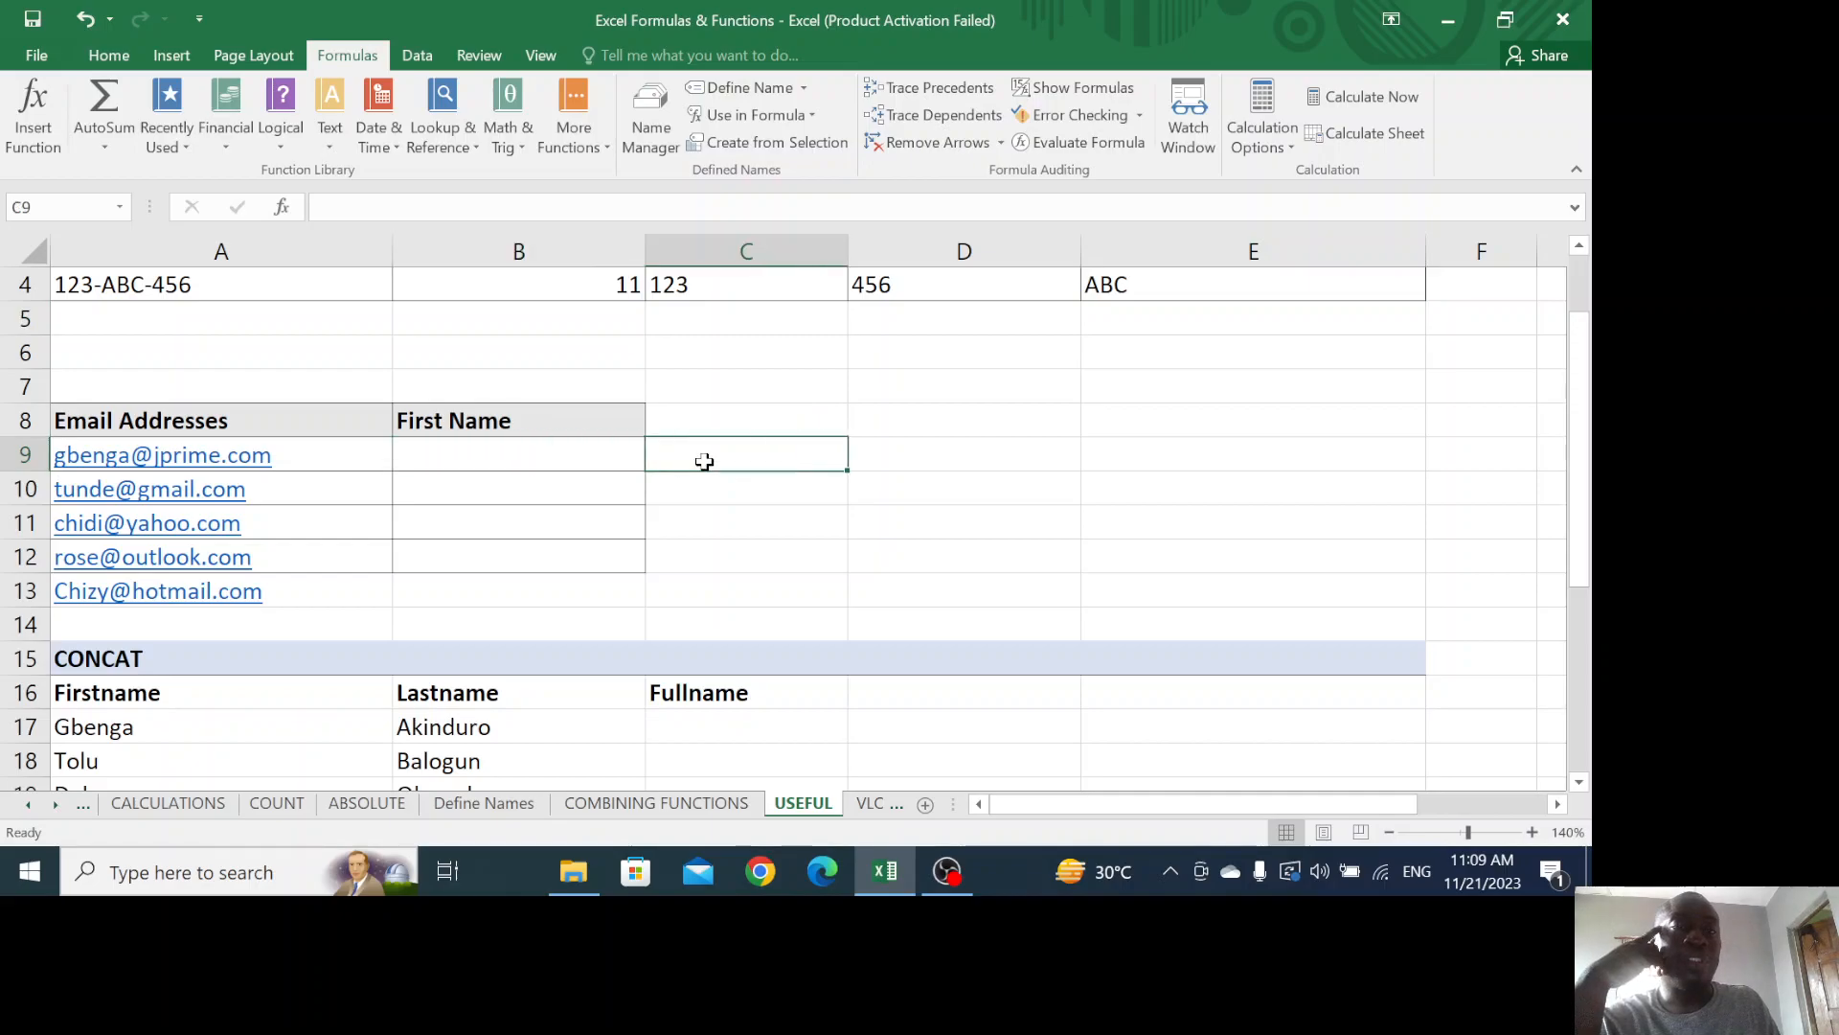
pyautogui.scroll(-1, 704, 461)
pyautogui.scroll(-1, 704, 462)
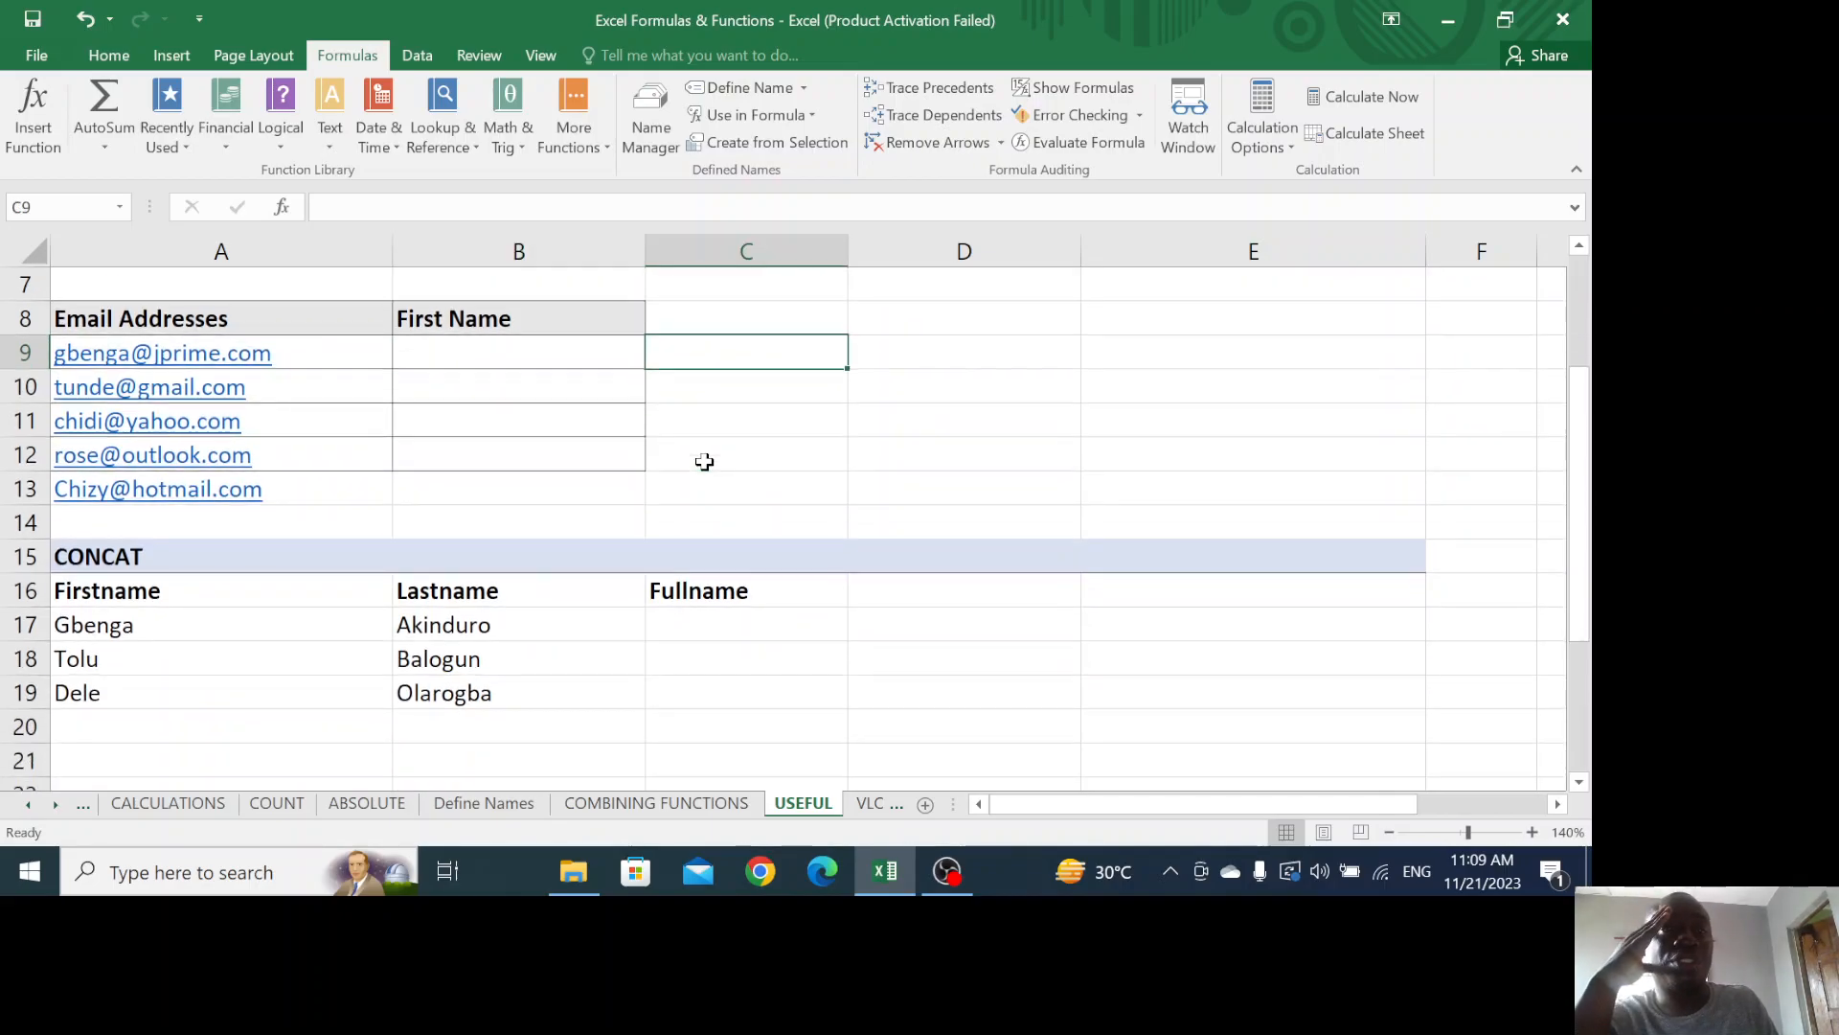
pyautogui.scroll(-2, 704, 462)
pyautogui.scroll(3, 704, 462)
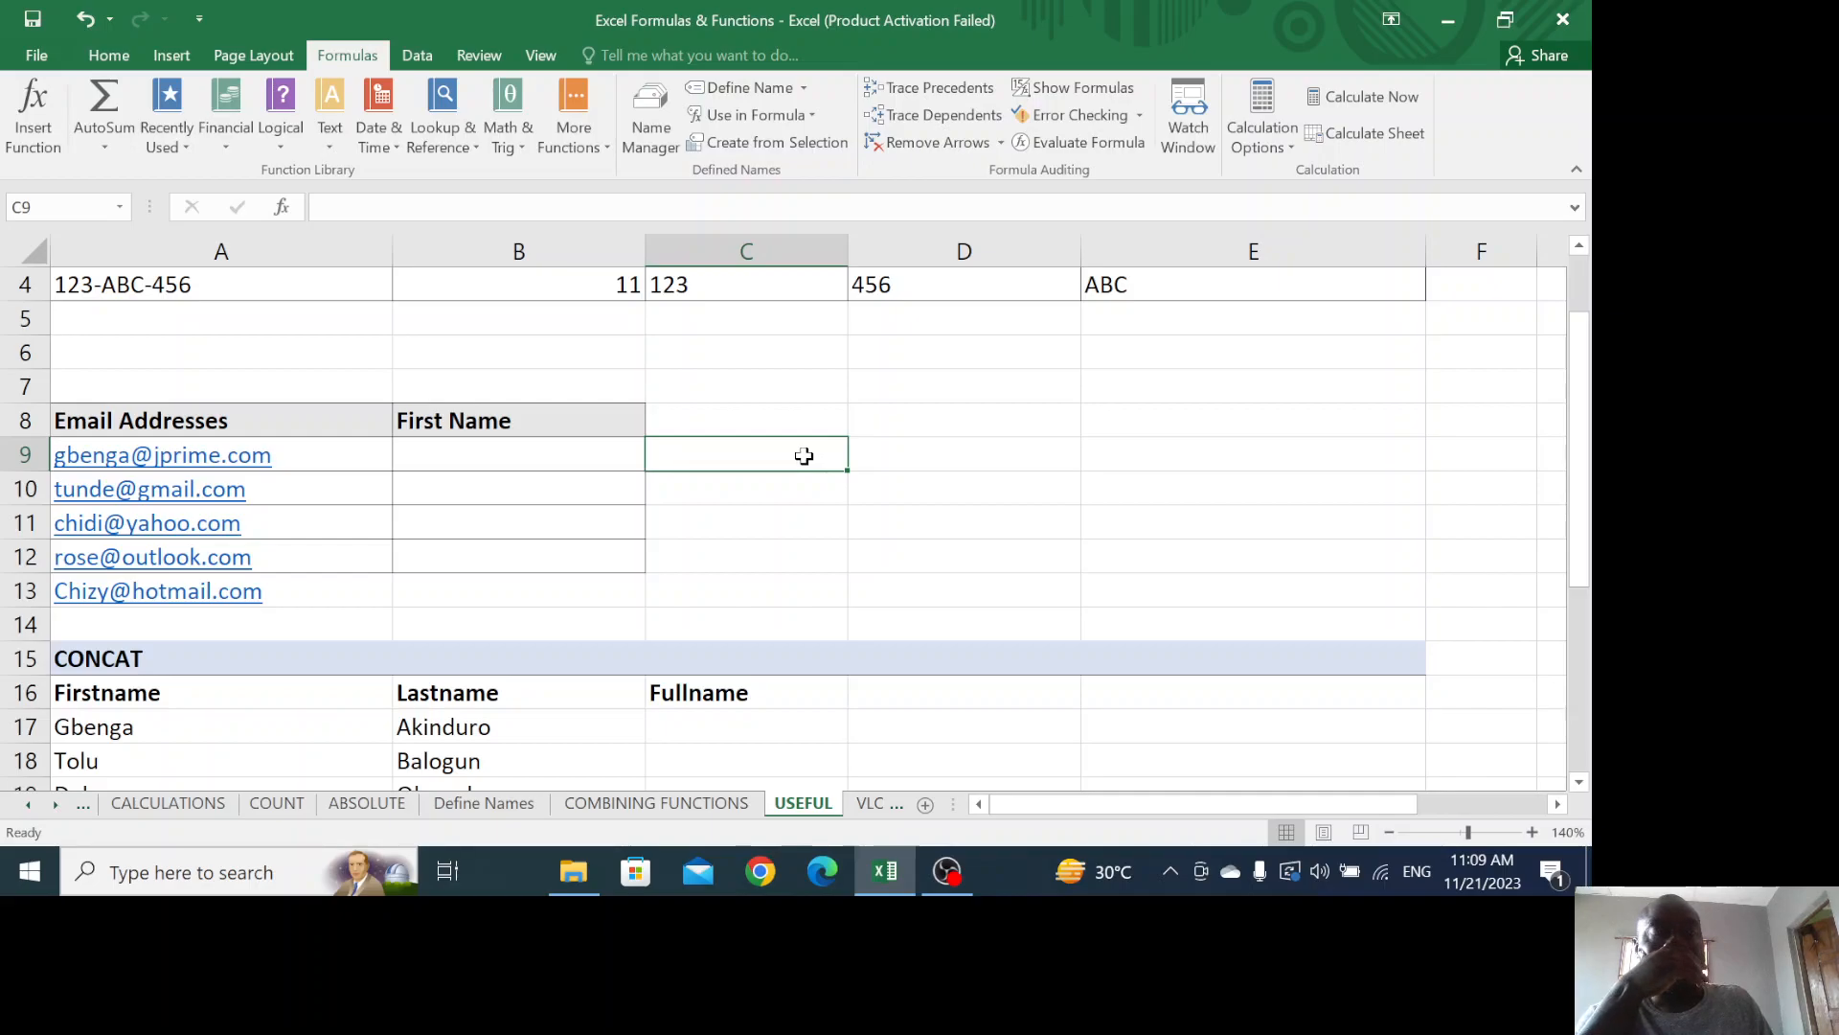
pyautogui.click(961, 872)
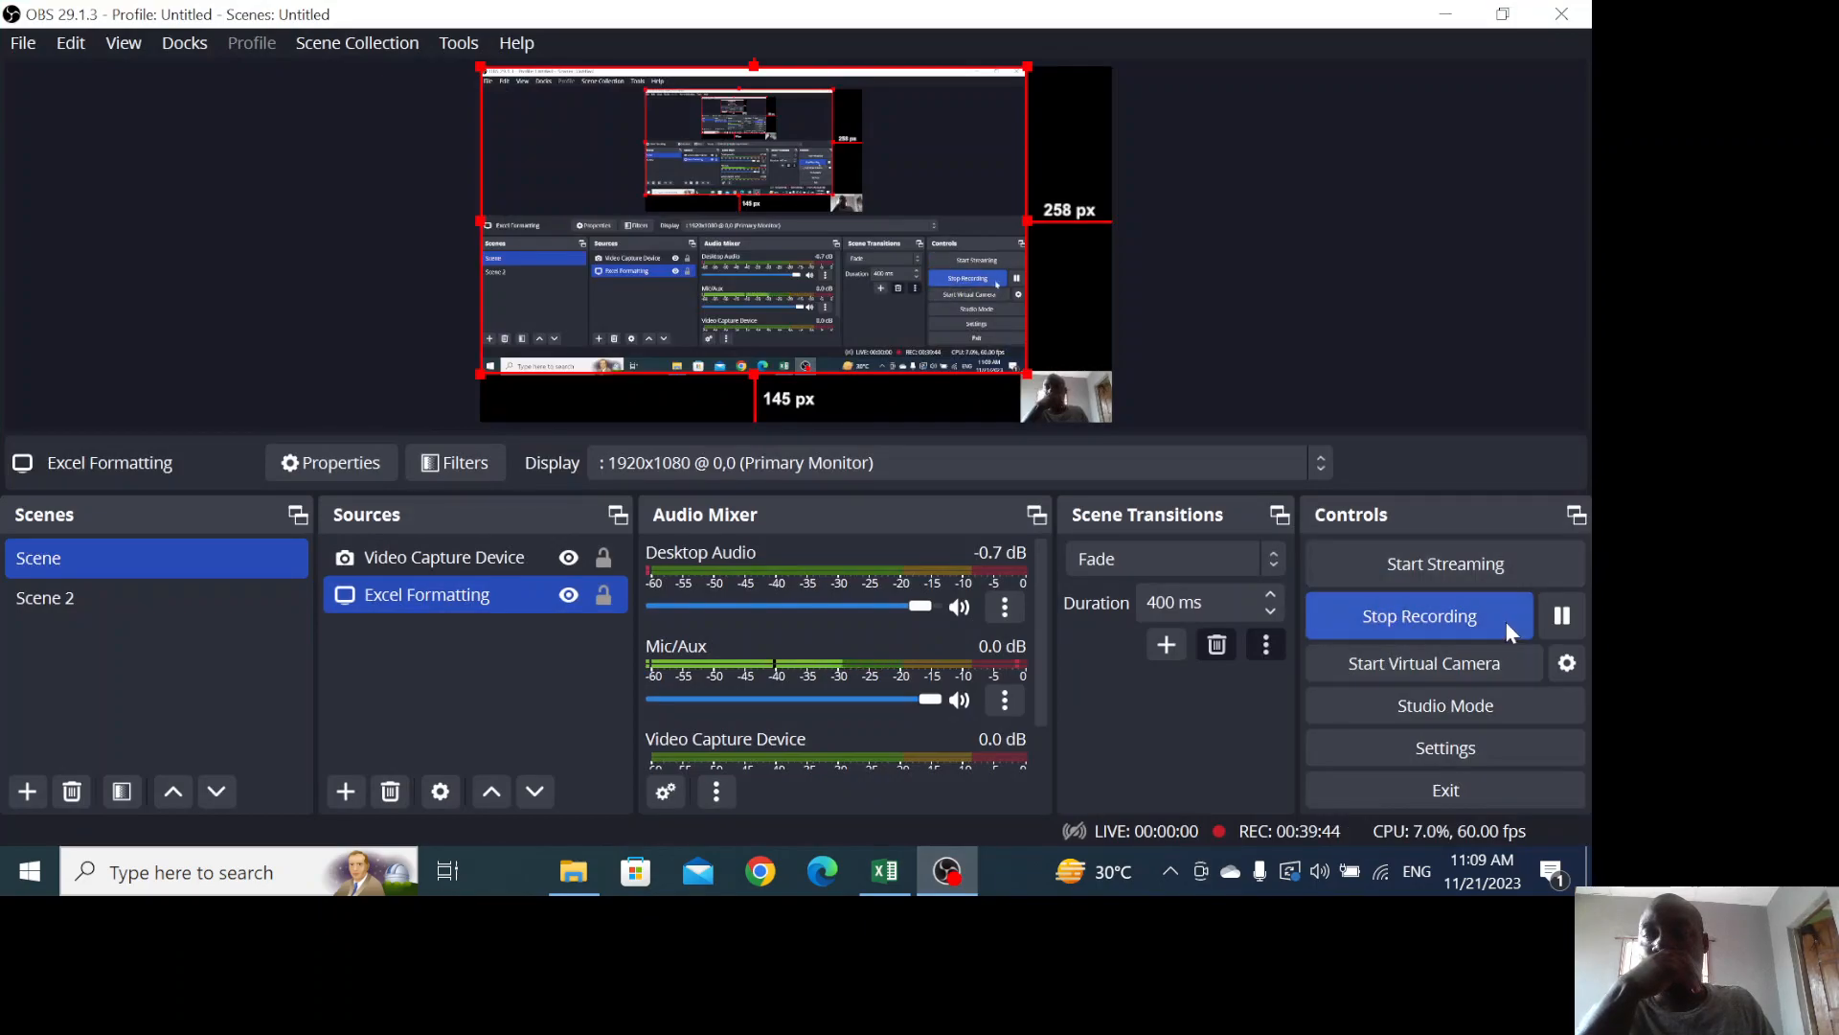
pyautogui.click(1567, 616)
pyautogui.click(1567, 616)
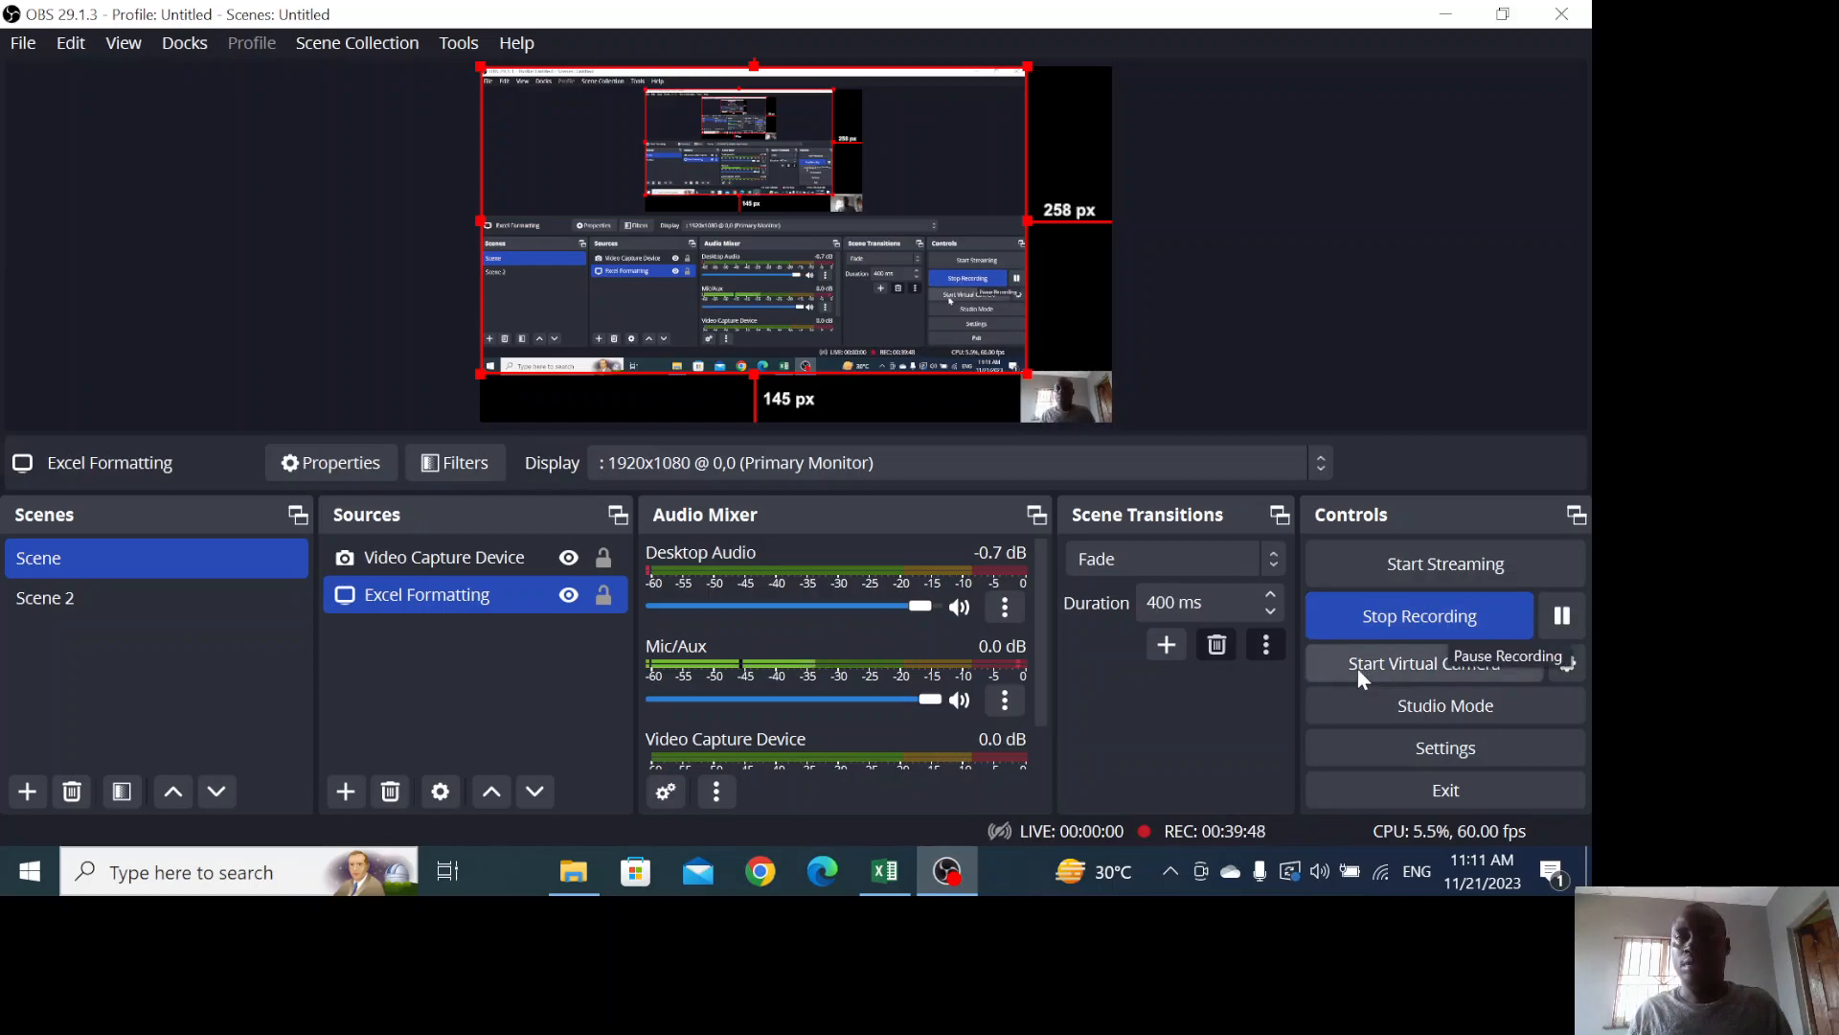
pyautogui.click(1446, 14)
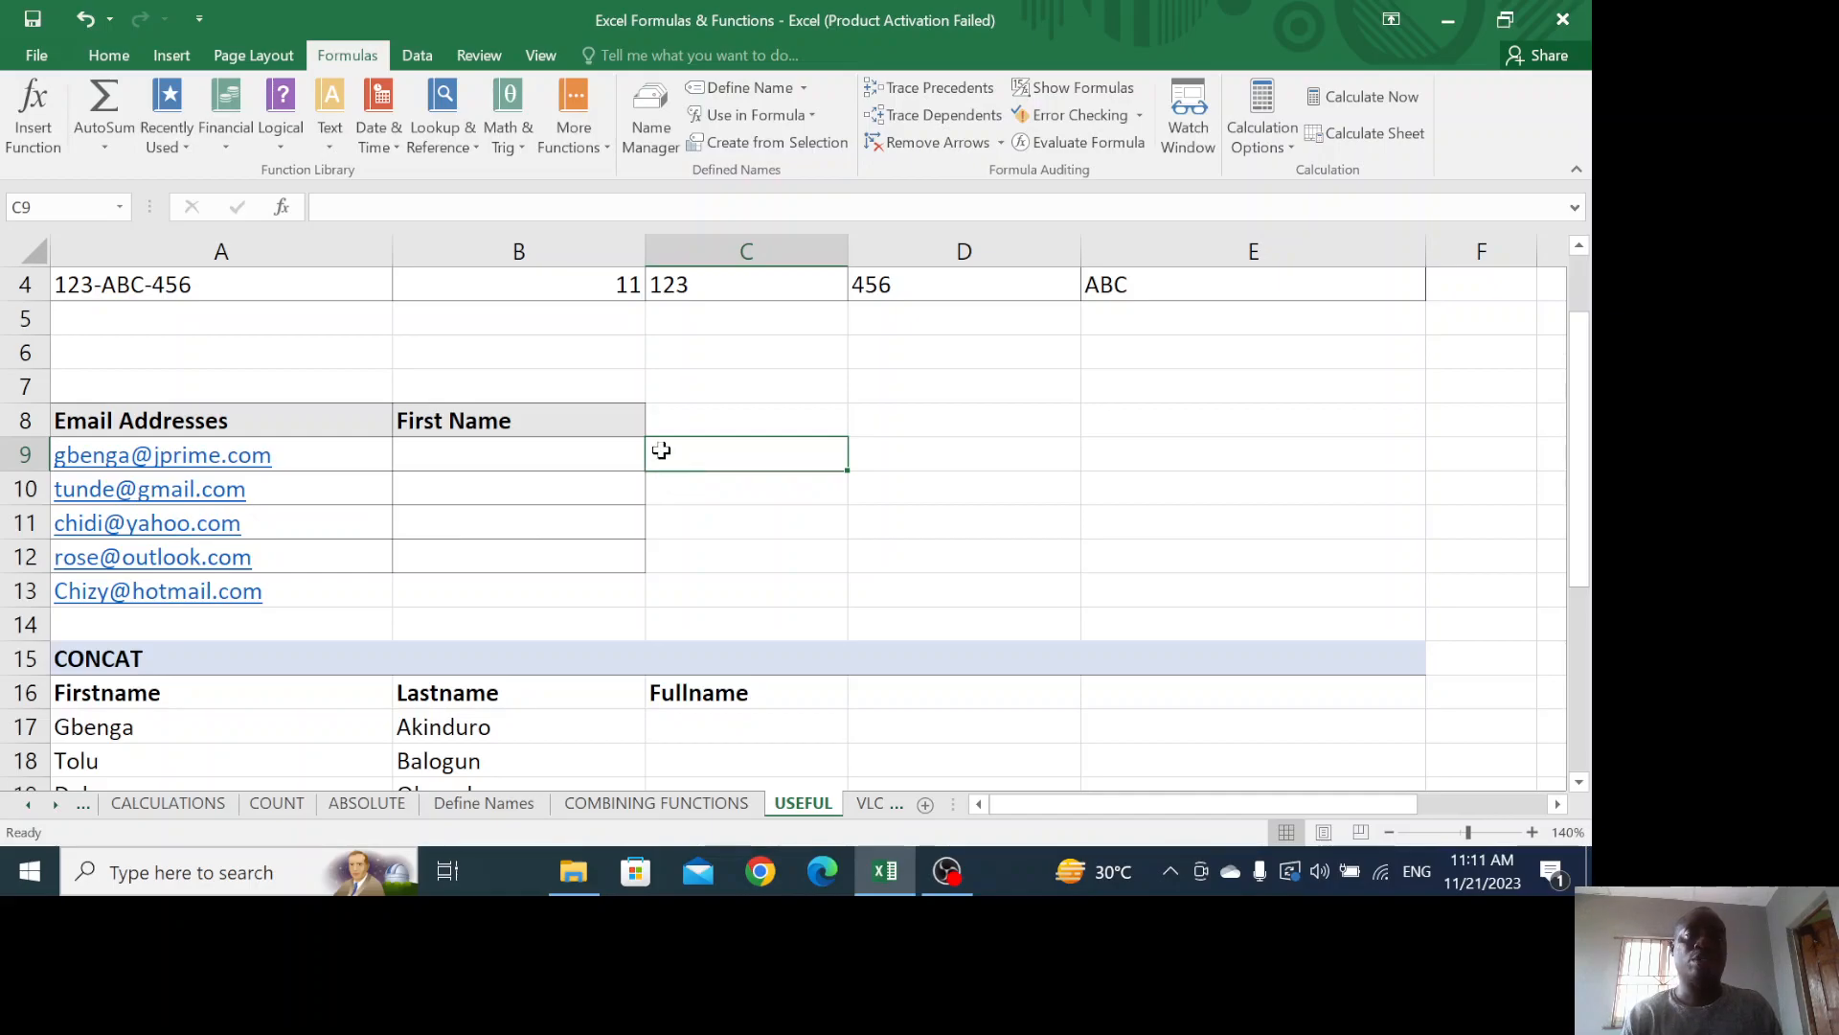
# Enter =FIND("@", A9) in cell C9 to locate the @ sign in the first email address
pyautogui.write('=')
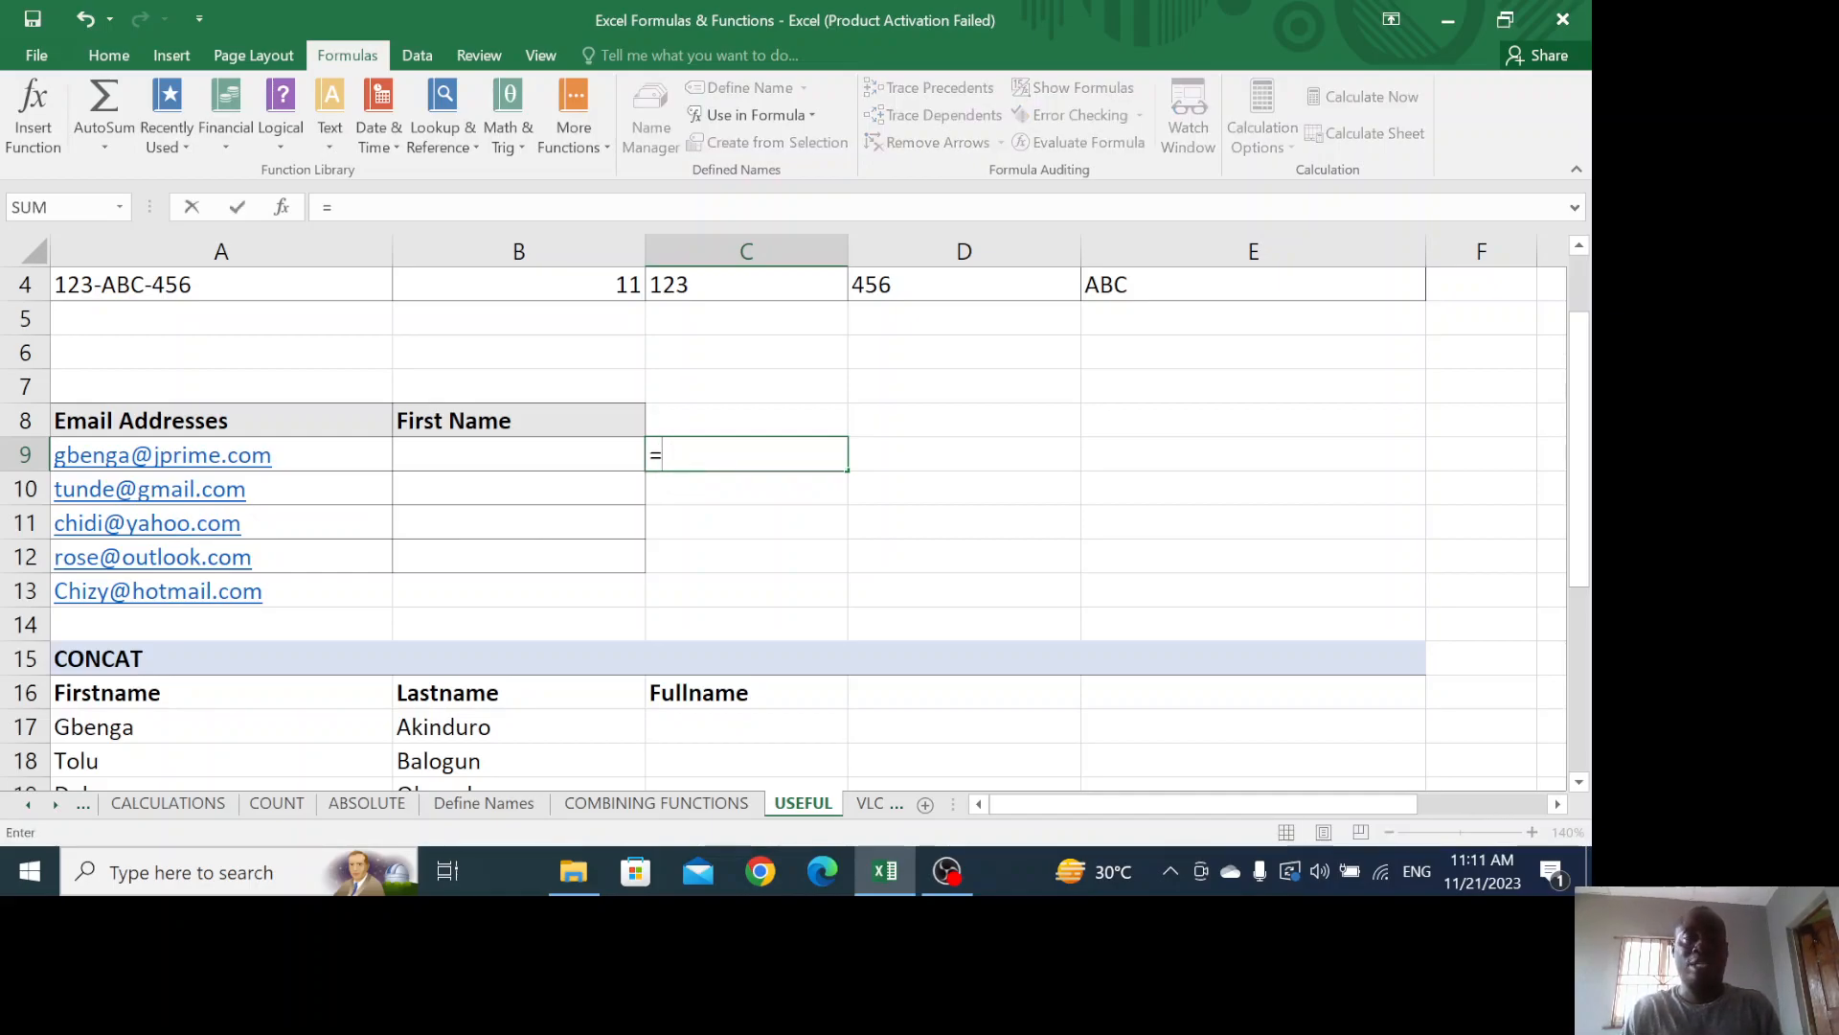
pyautogui.write('find')
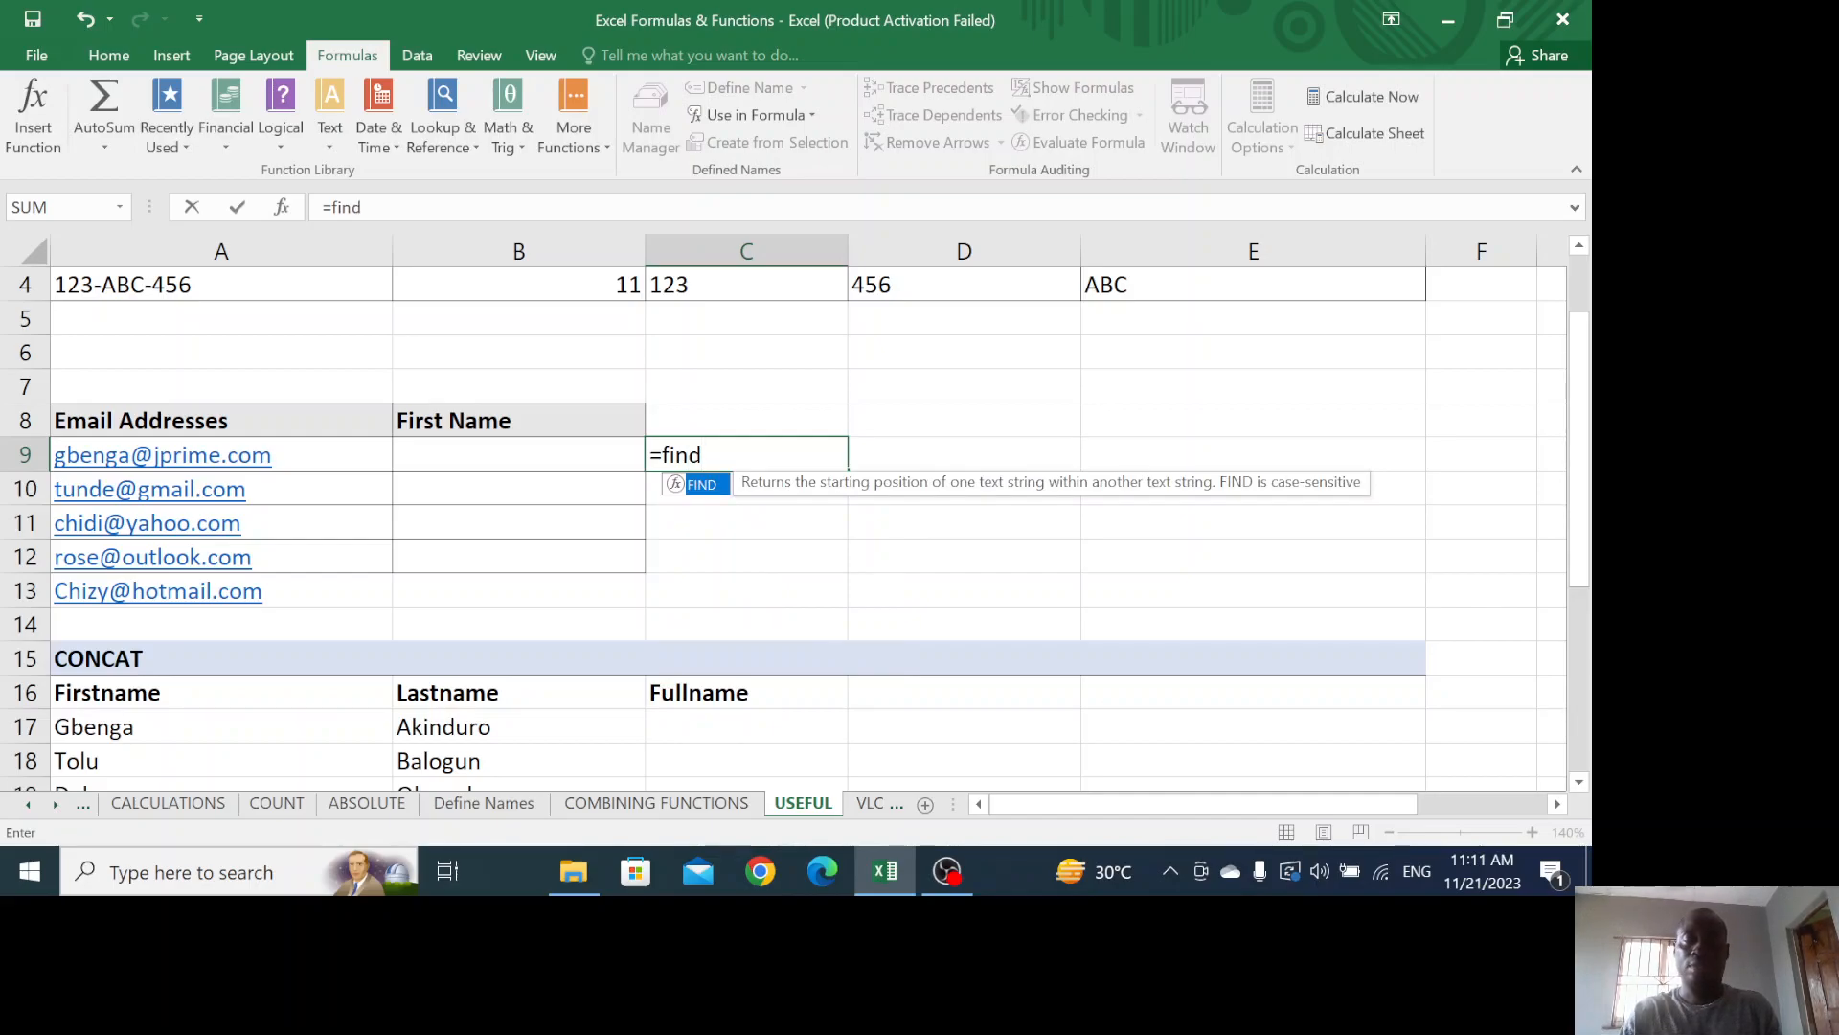
pyautogui.write('(')
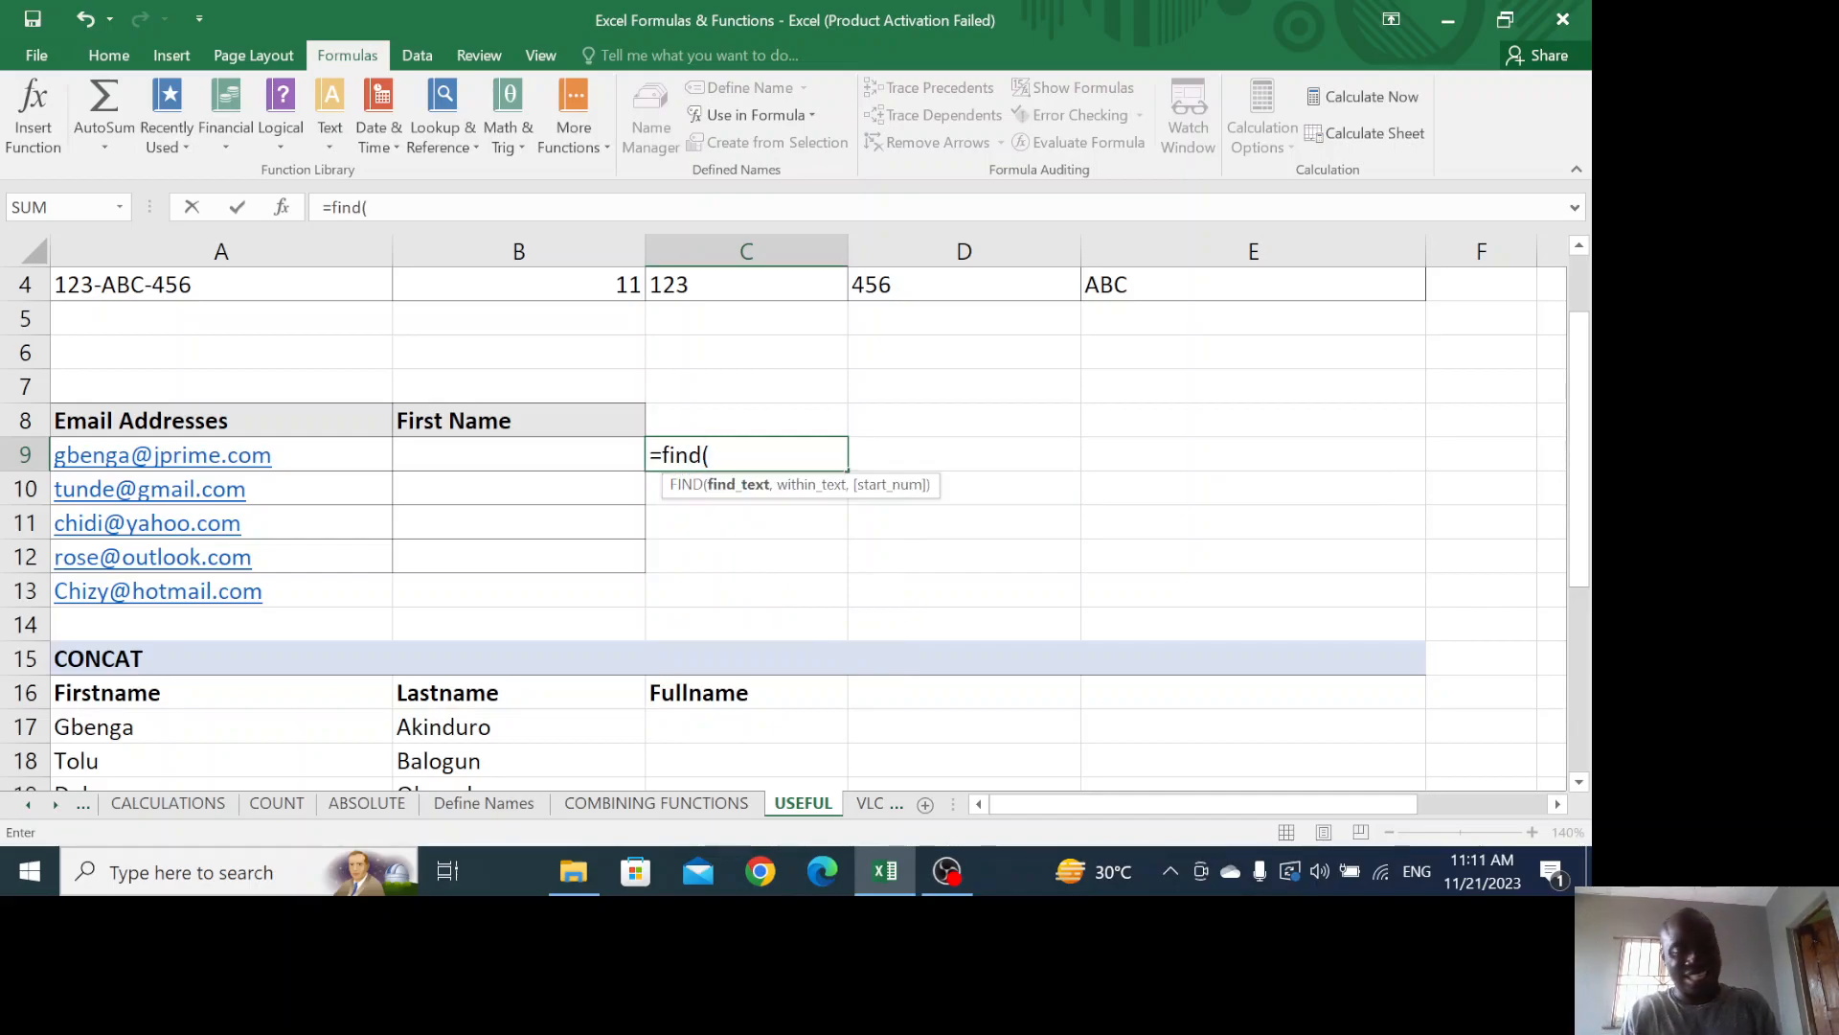
pyautogui.write('"')
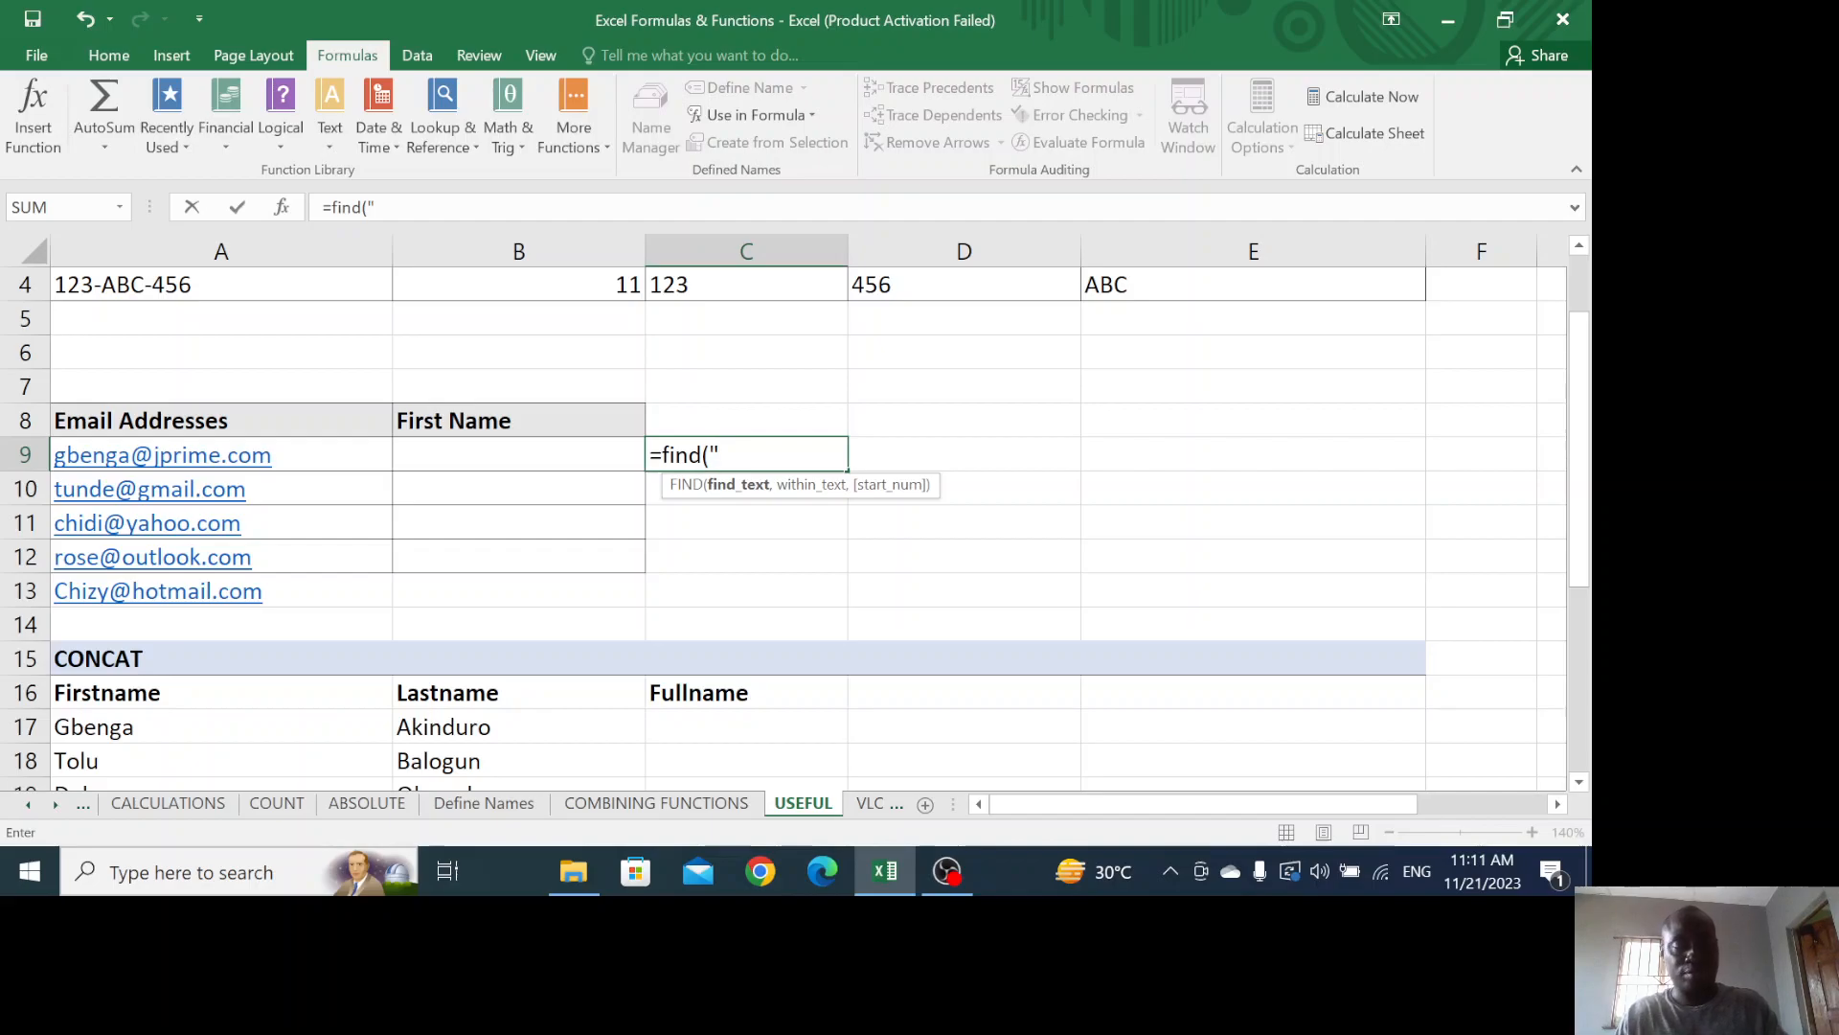
pyautogui.write('@')
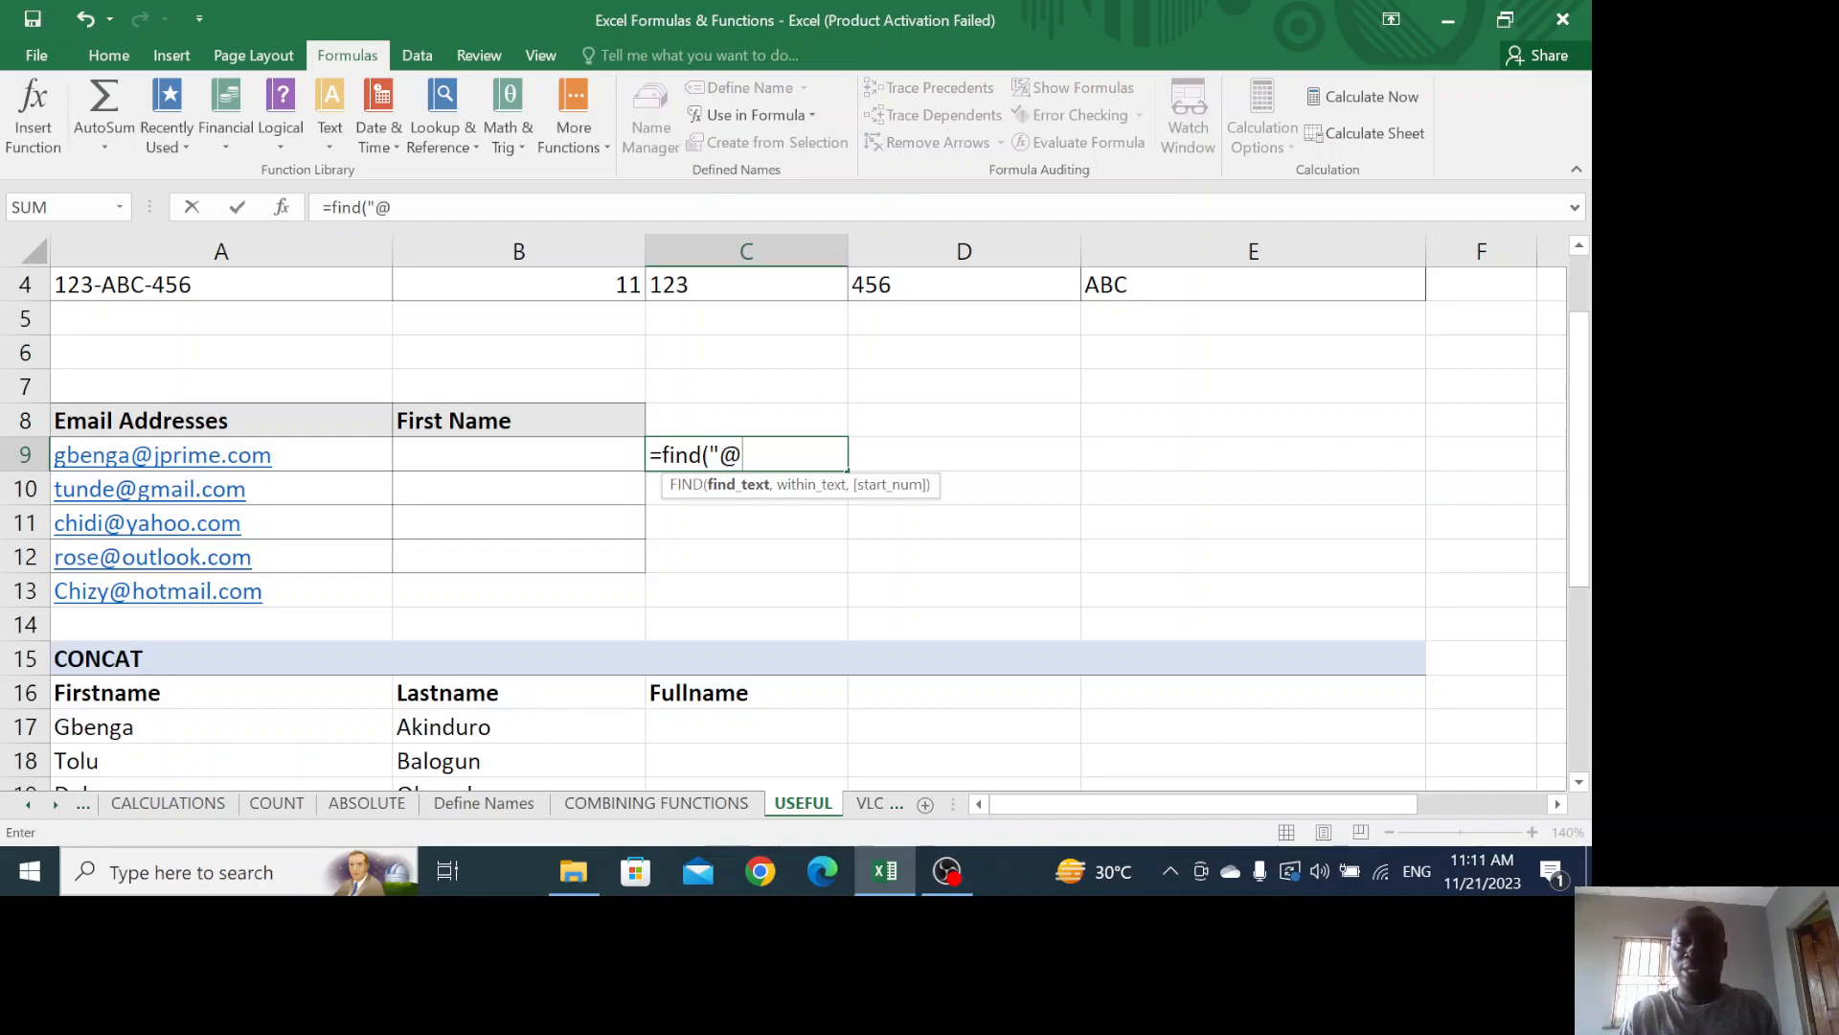
pyautogui.write('"')
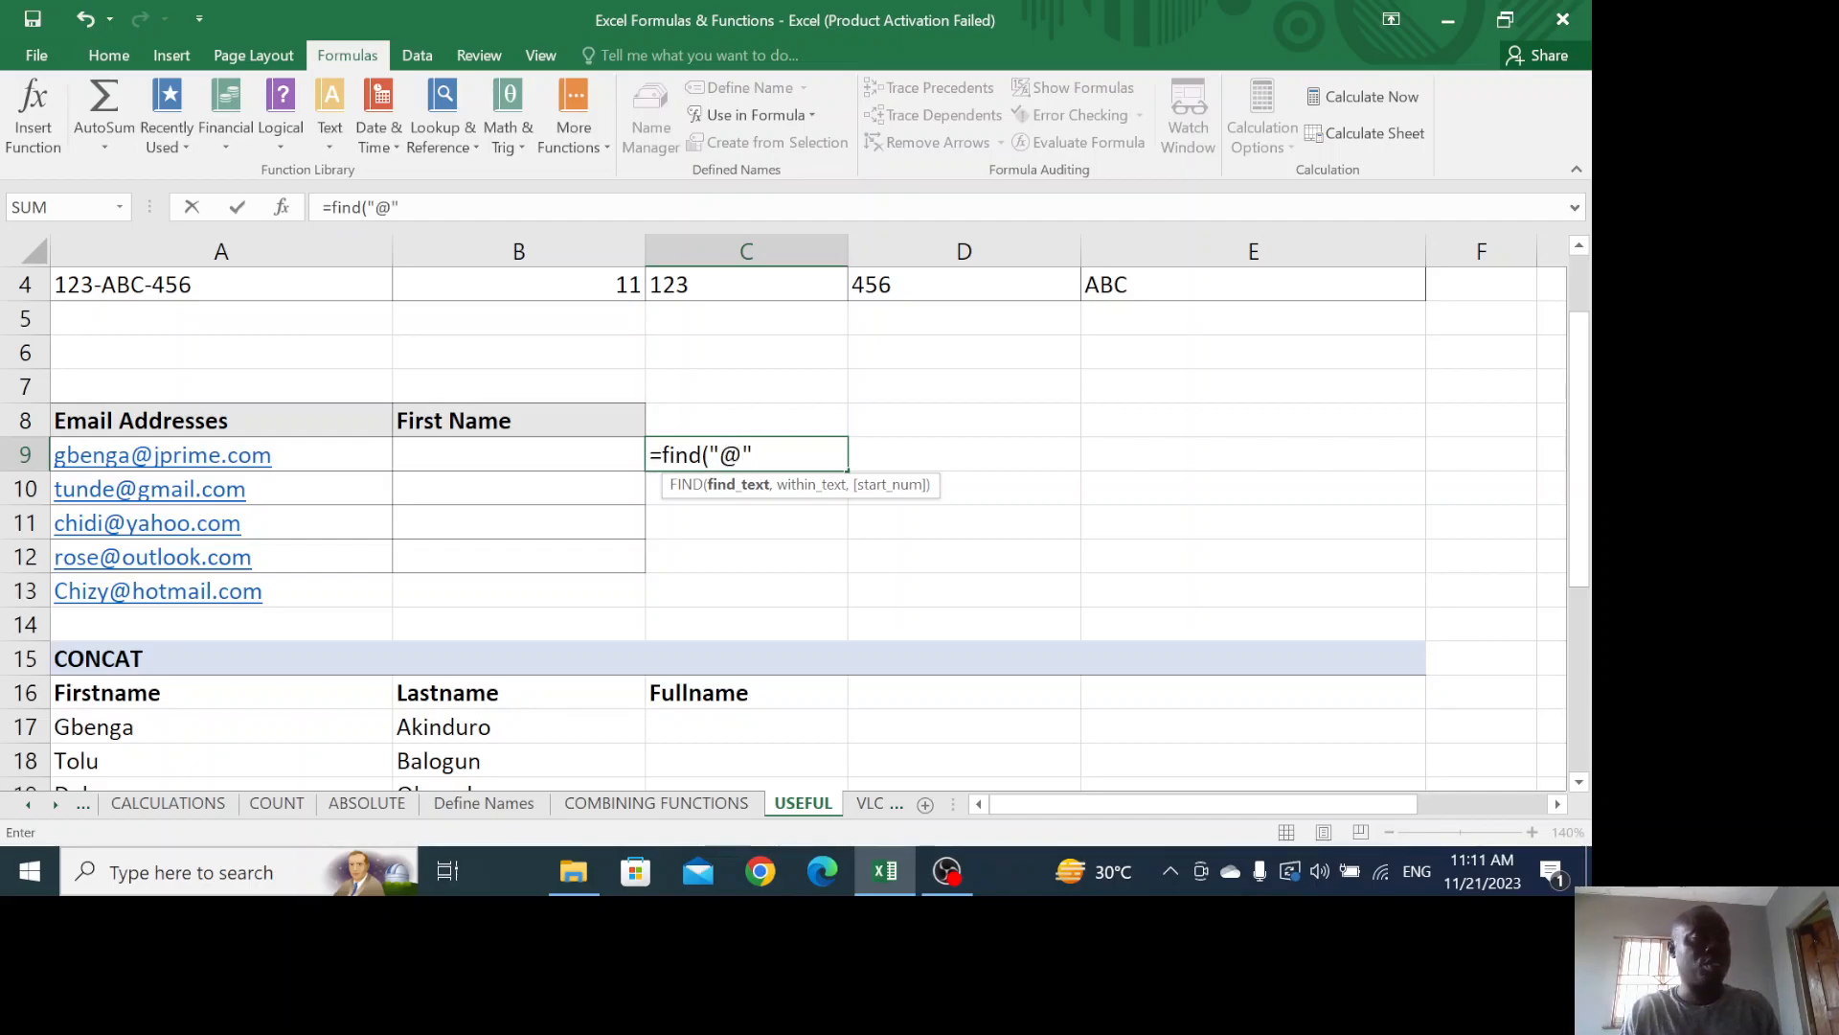
pyautogui.write(', ')
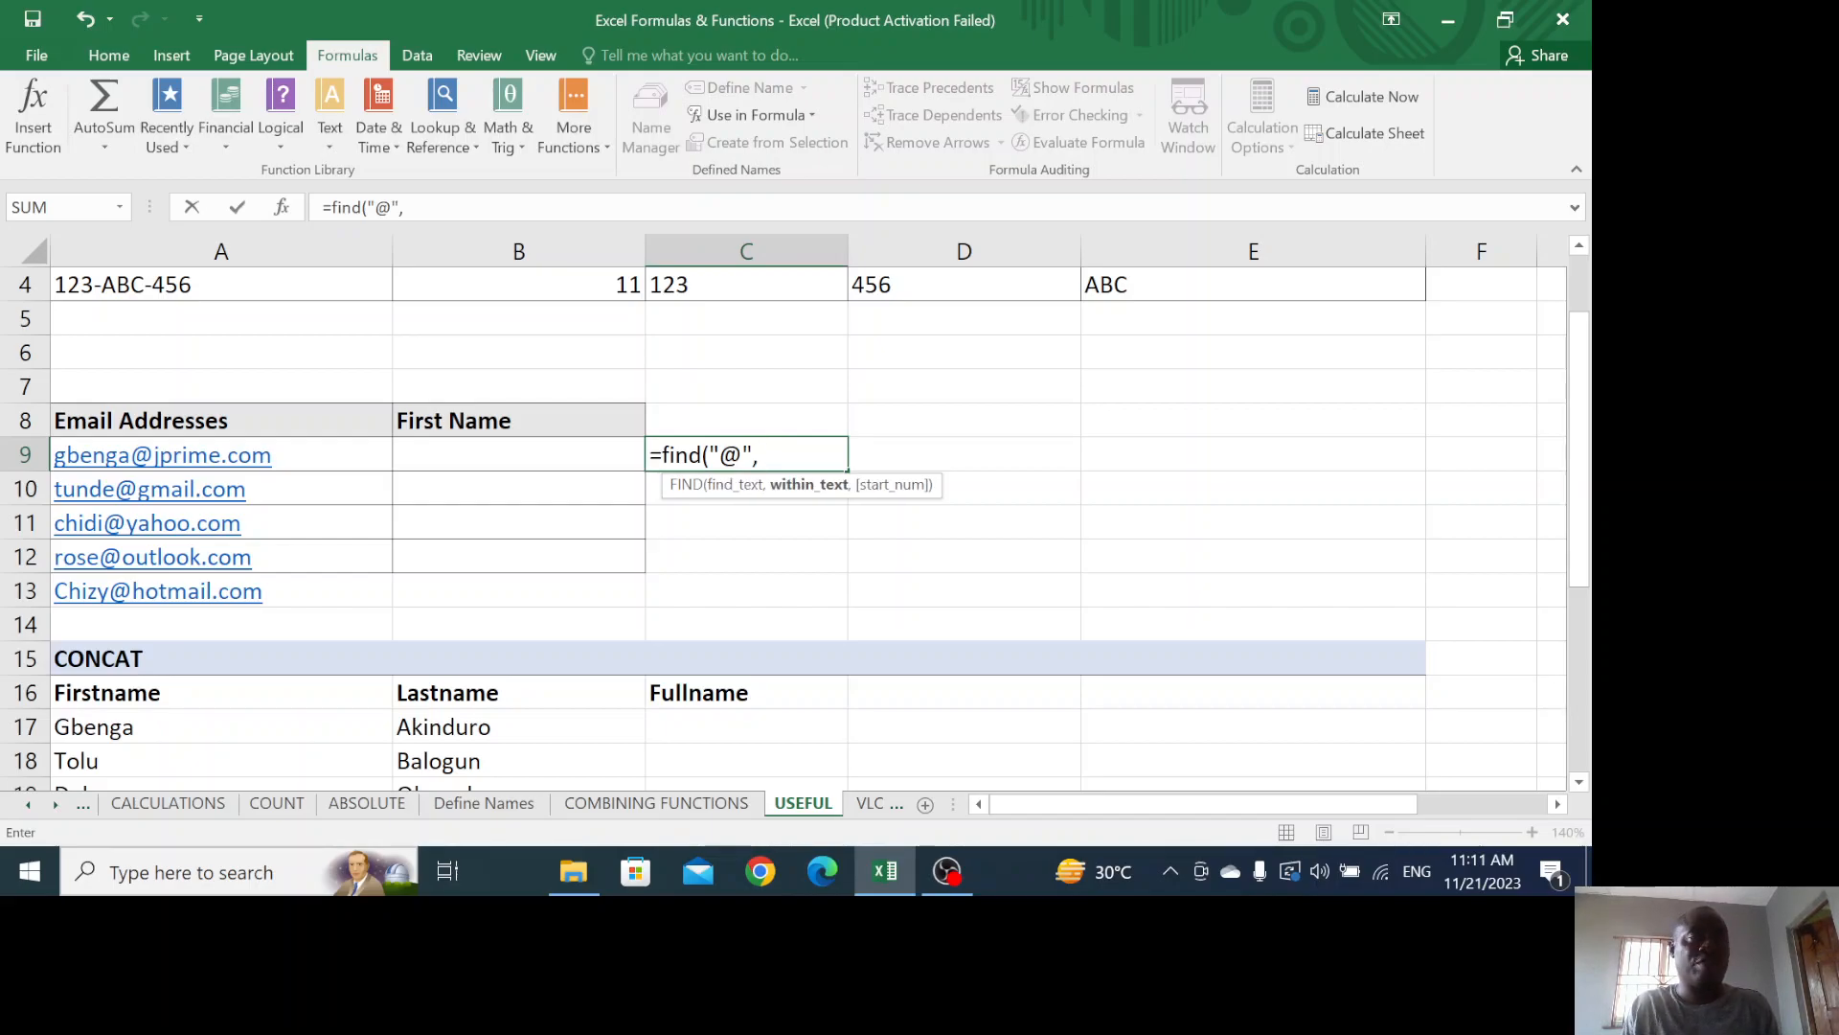
pyautogui.write('a')
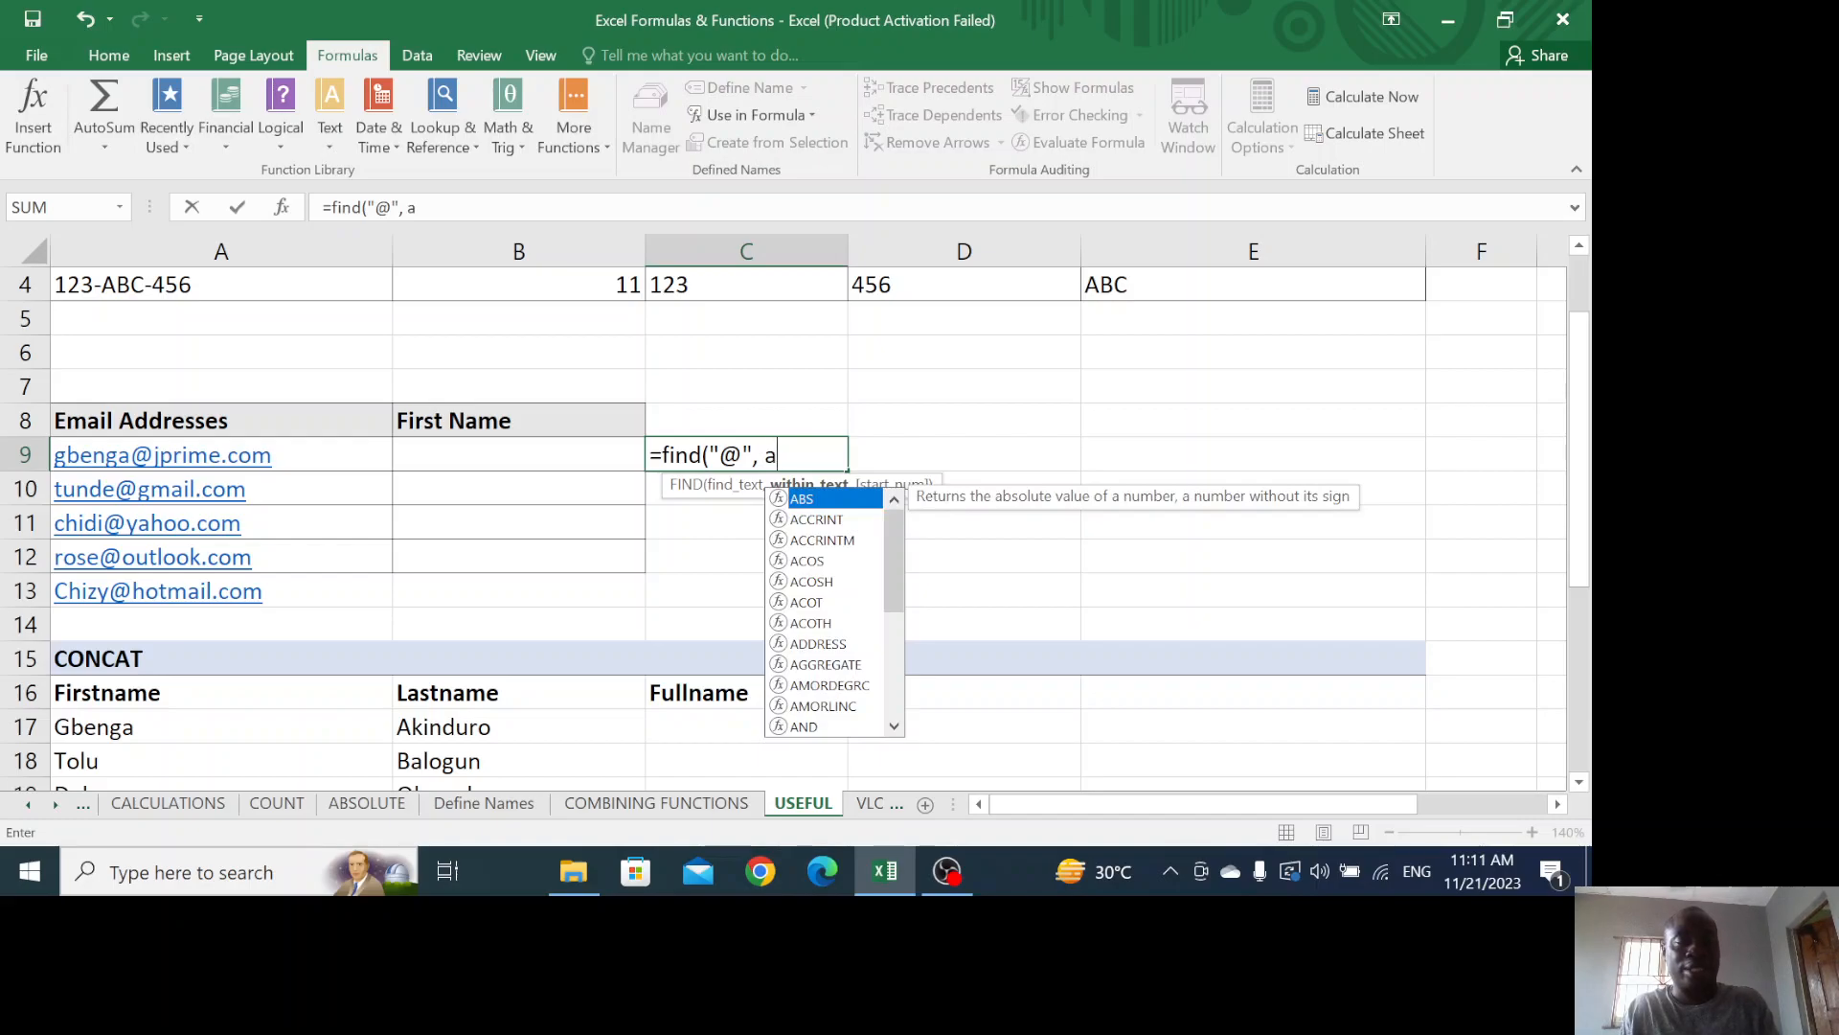
pyautogui.write('9')
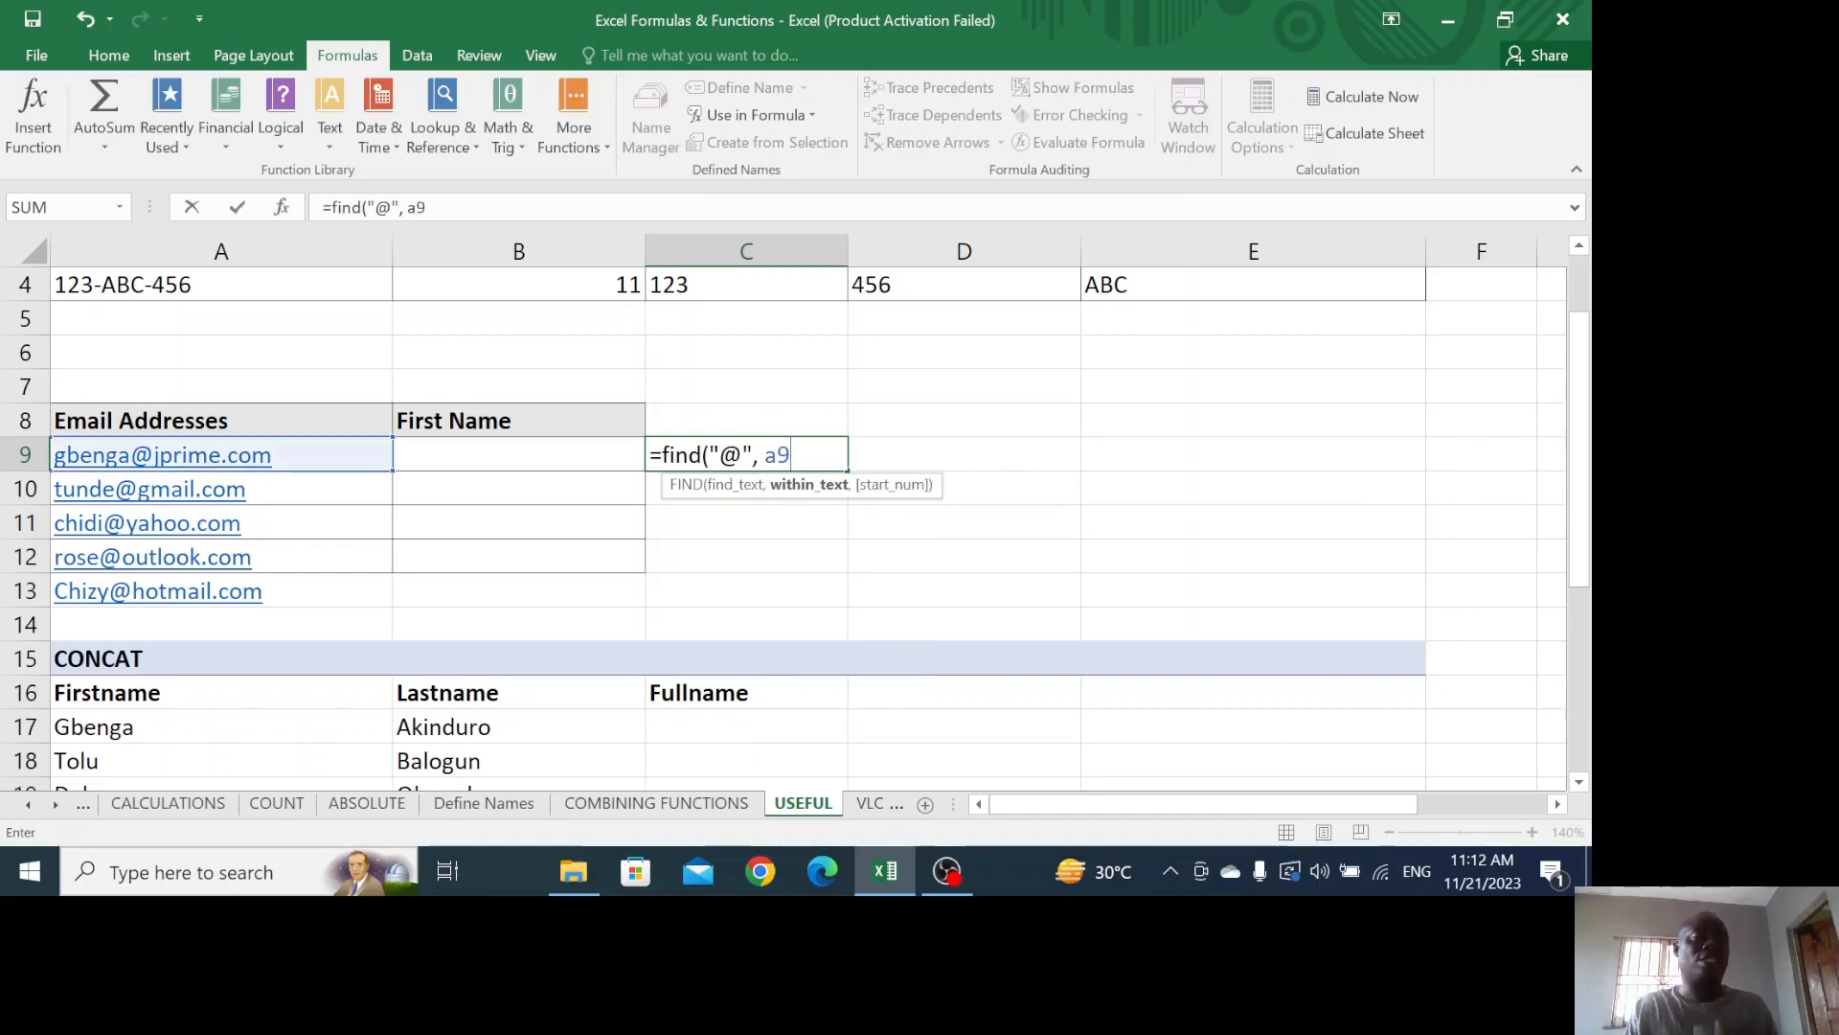
pyautogui.write(')')
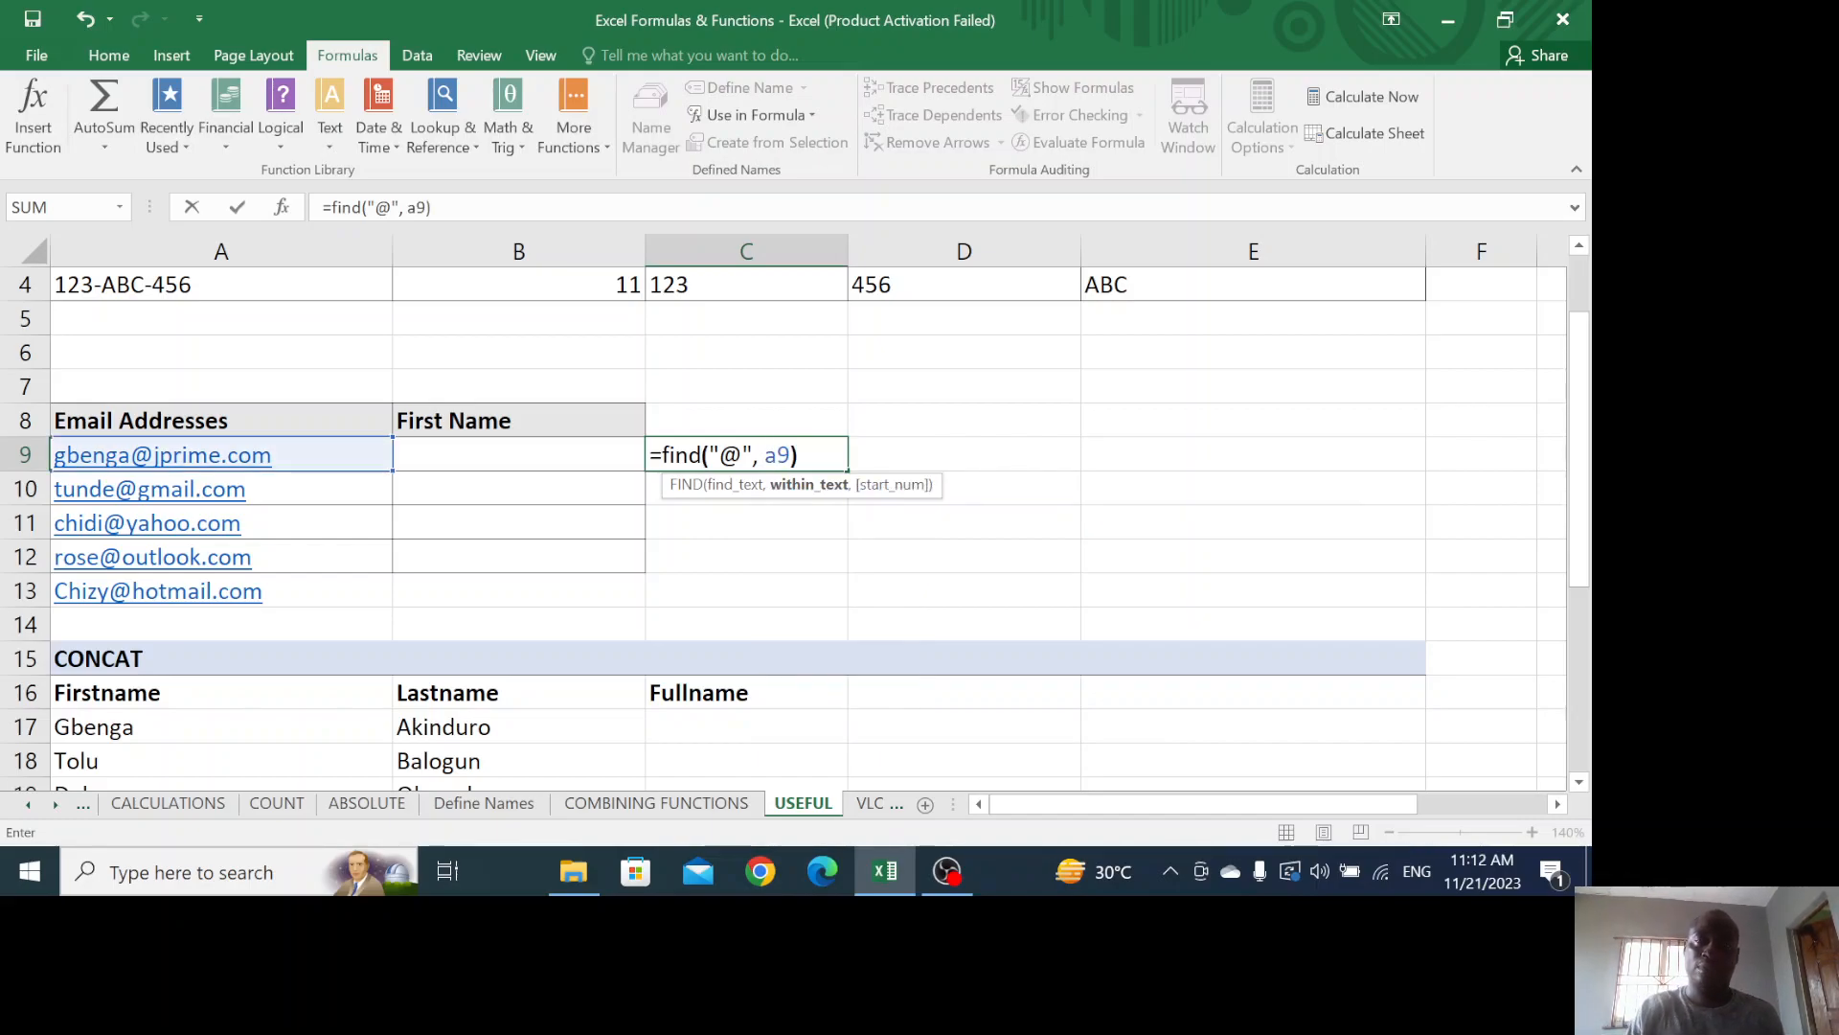
pyautogui.press('Return')
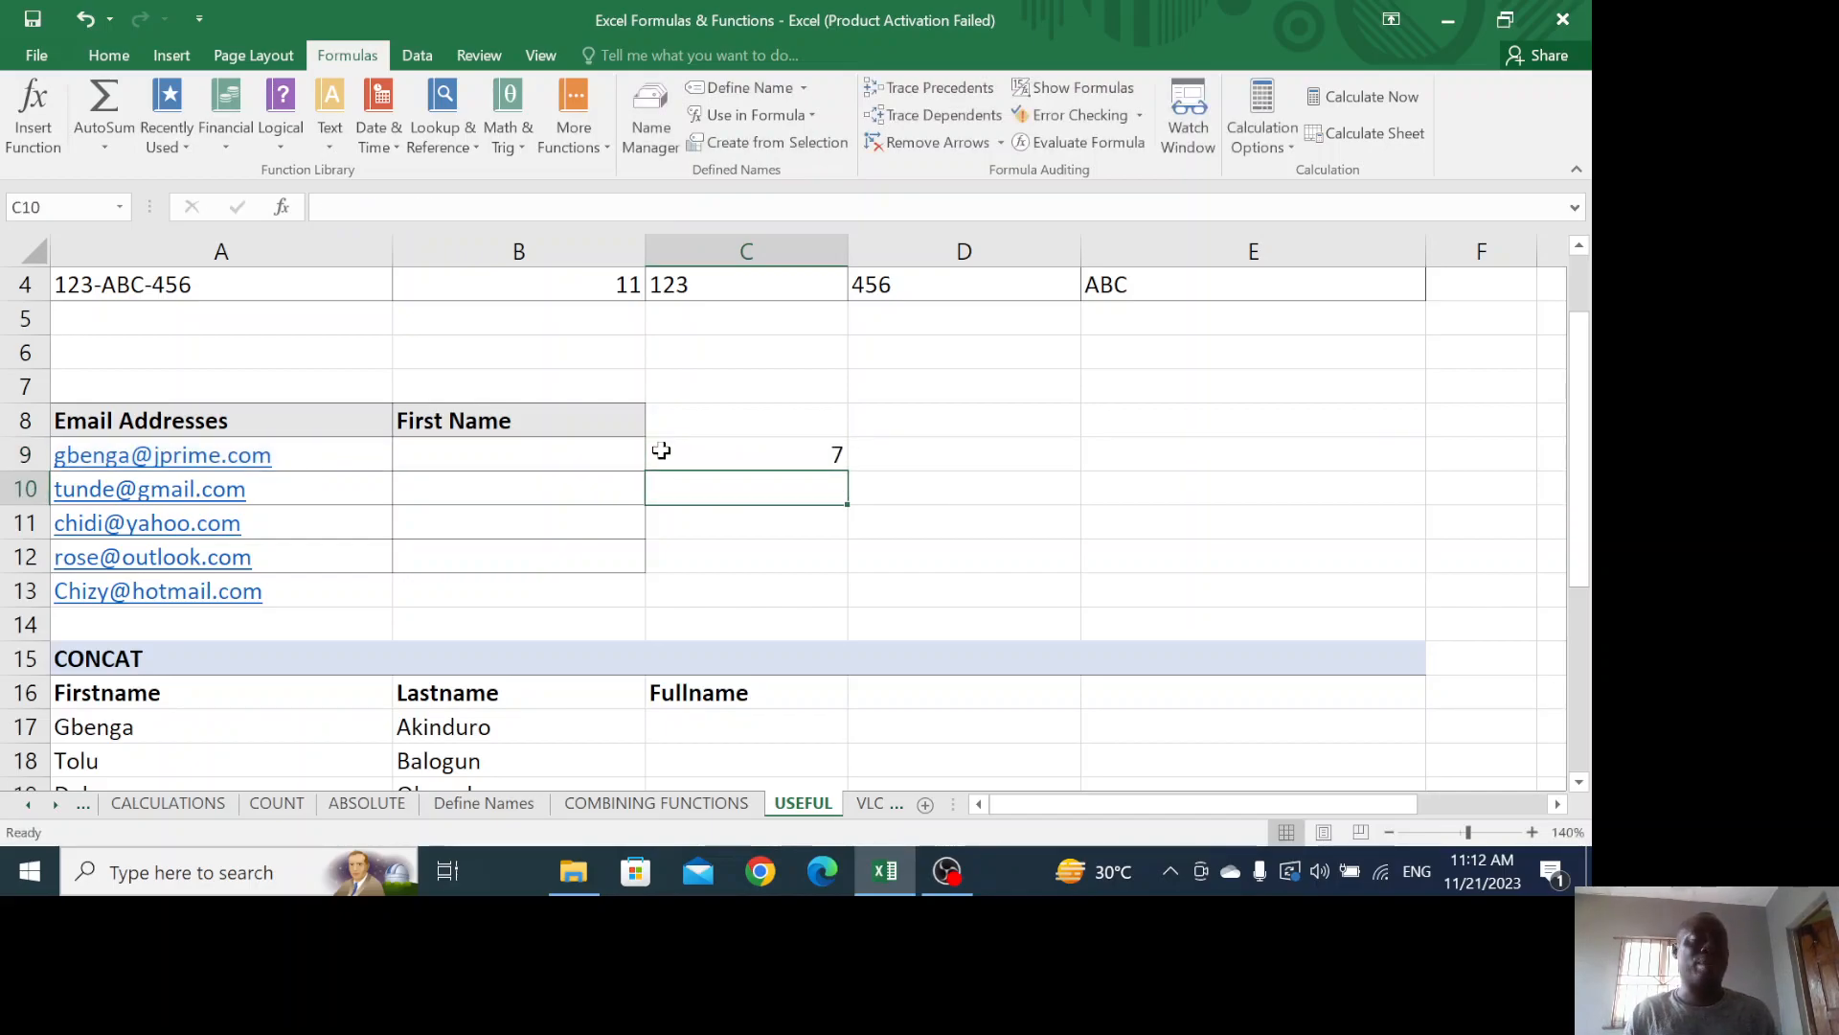
# Copy the FIND formula from C9 down to C13 for the remaining email addresses
pyautogui.click(788, 454)
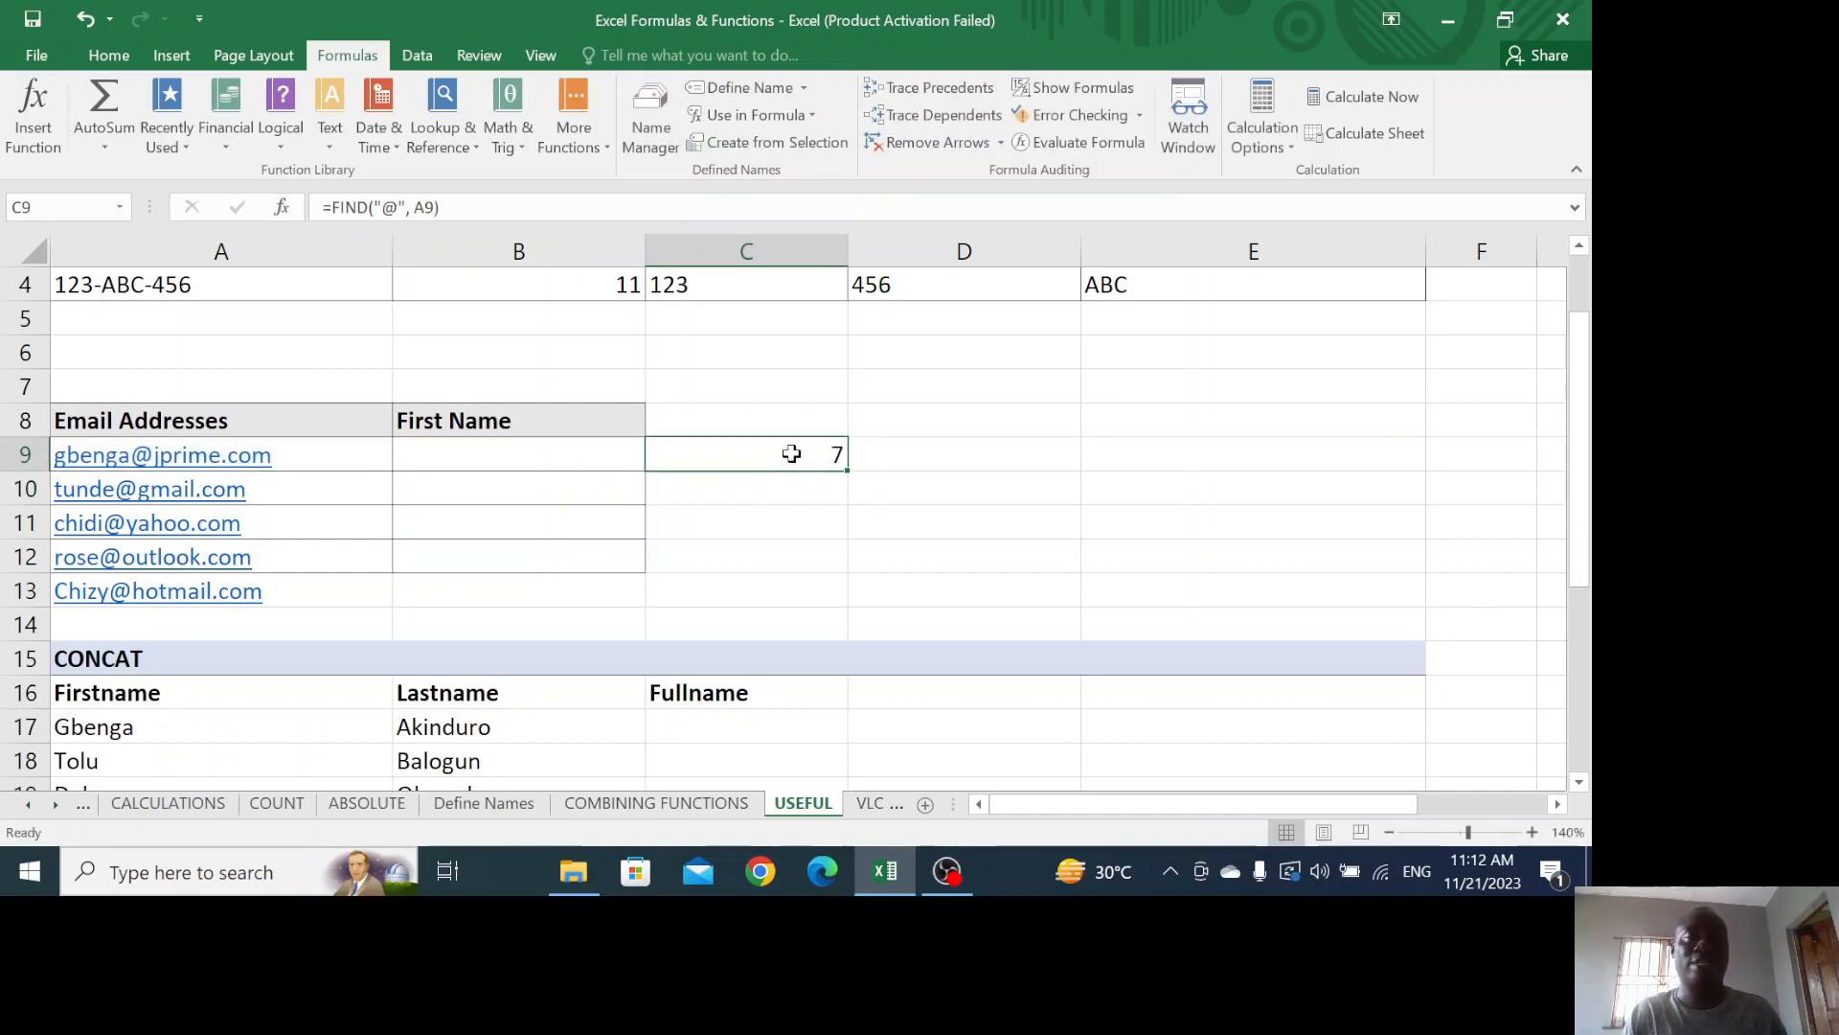
pyautogui.doubleClick(847, 474)
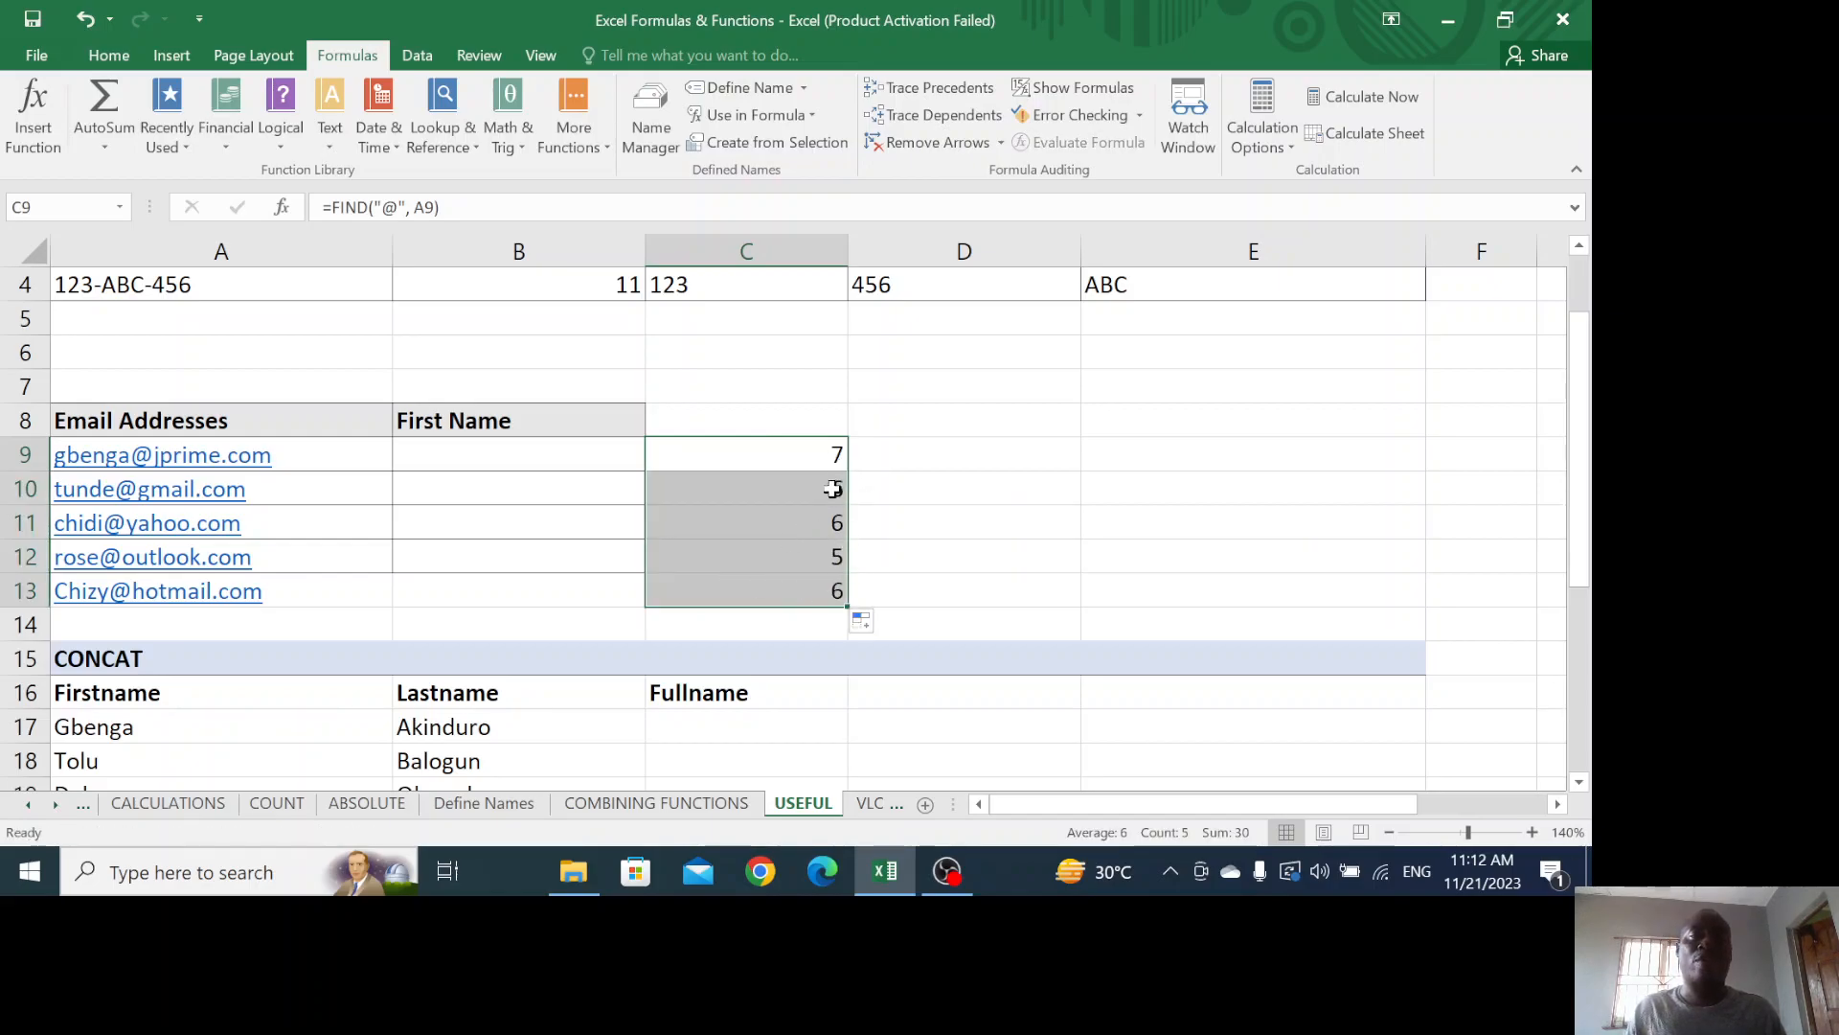
pyautogui.click(759, 522)
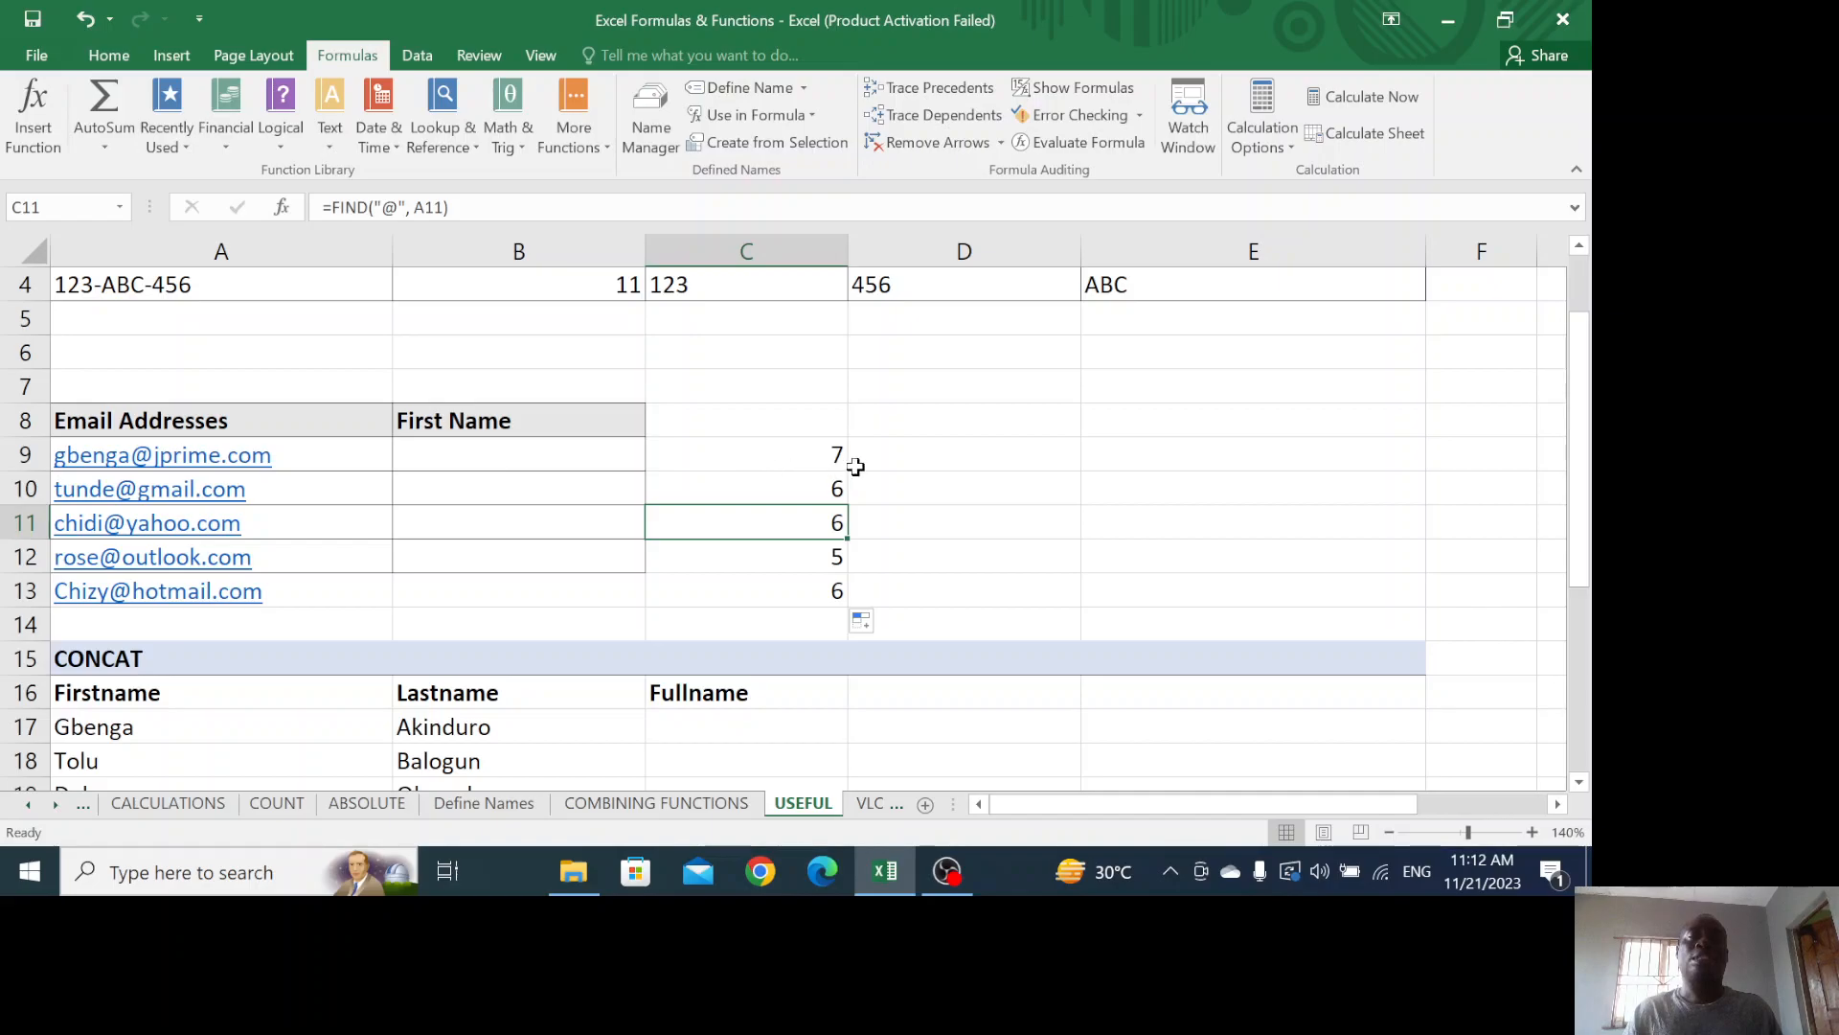
# Enter =LEFT(A9,C9) in cell D9 to extract text from the first email address using the FIND position
pyautogui.click(926, 454)
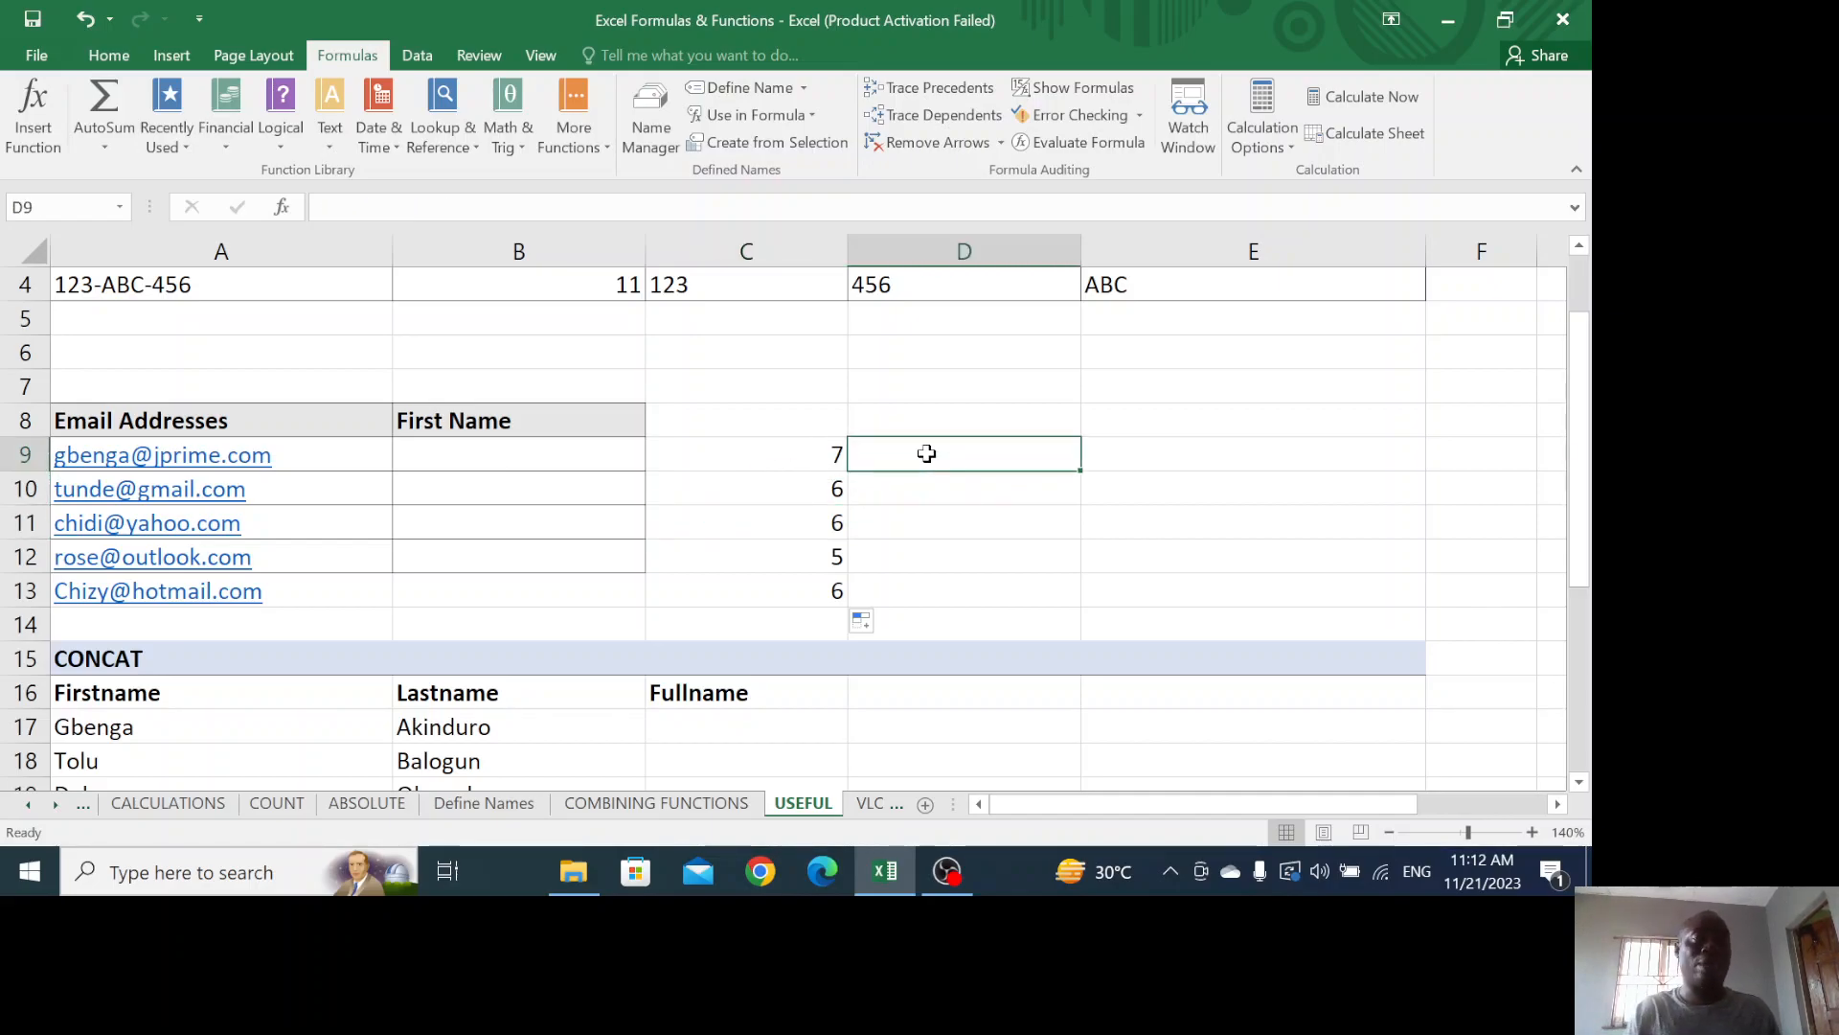
pyautogui.write('=')
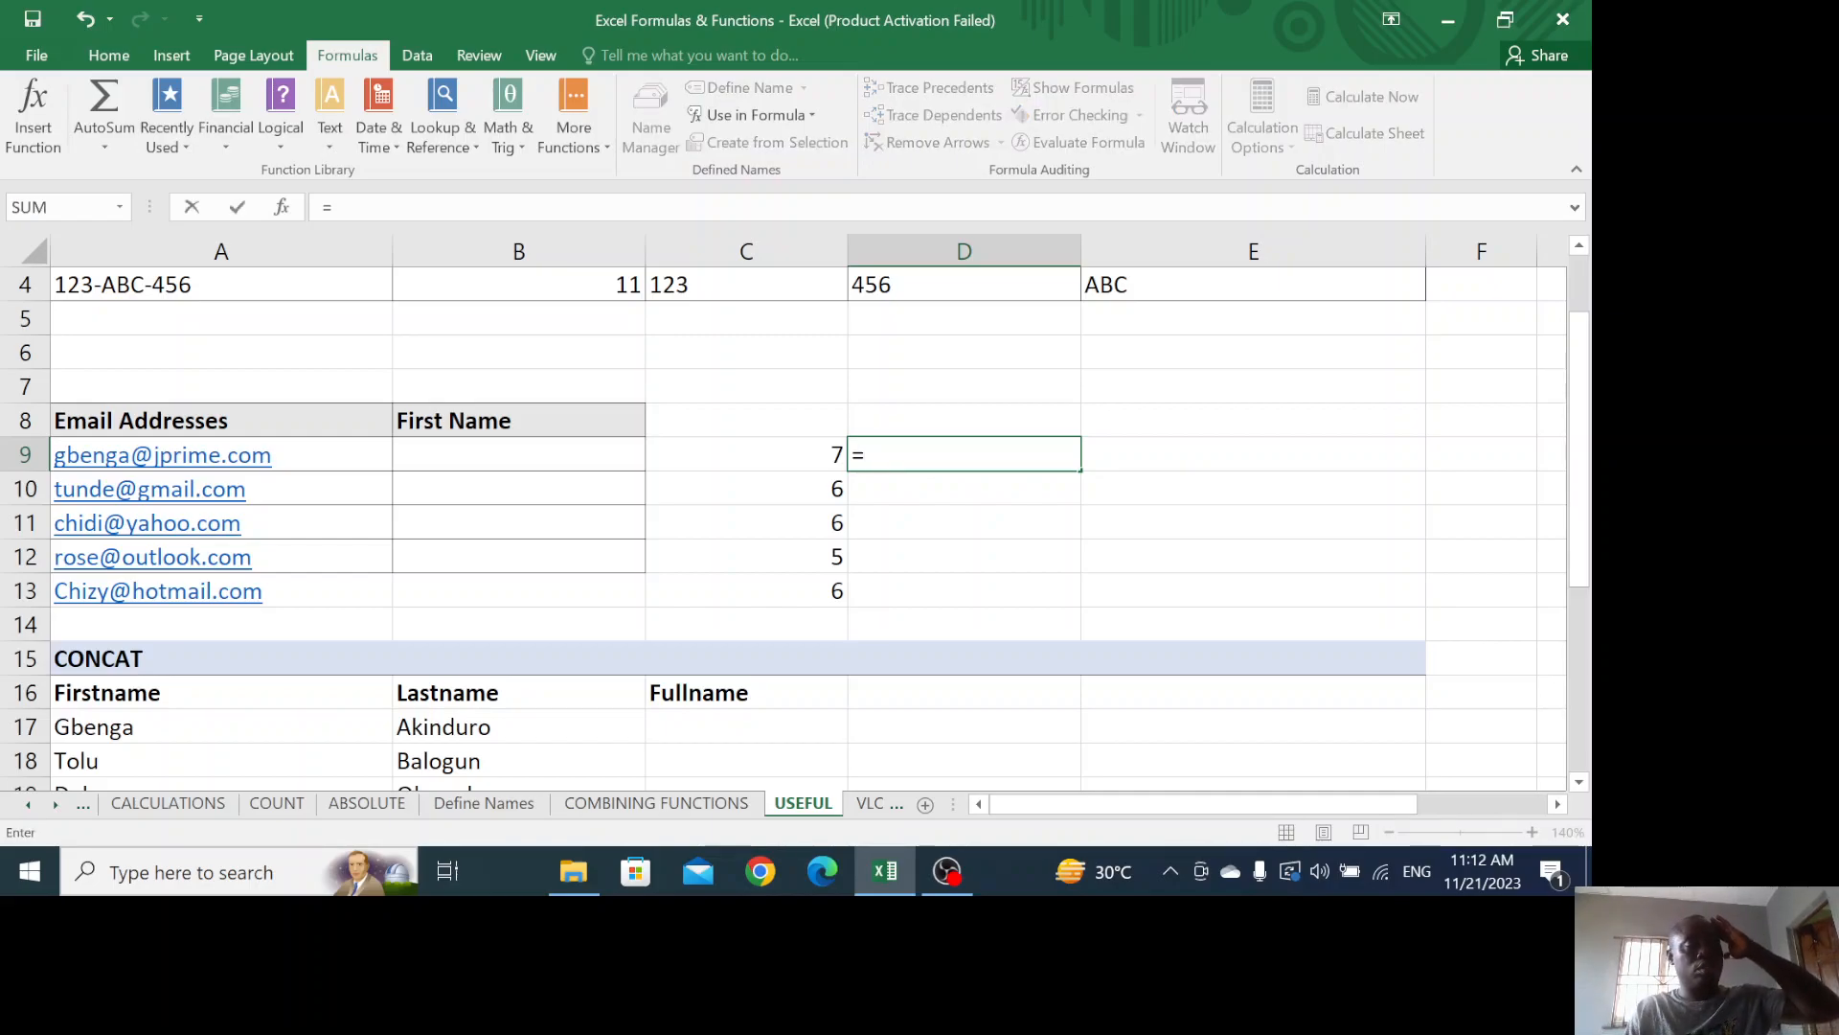
pyautogui.write('left')
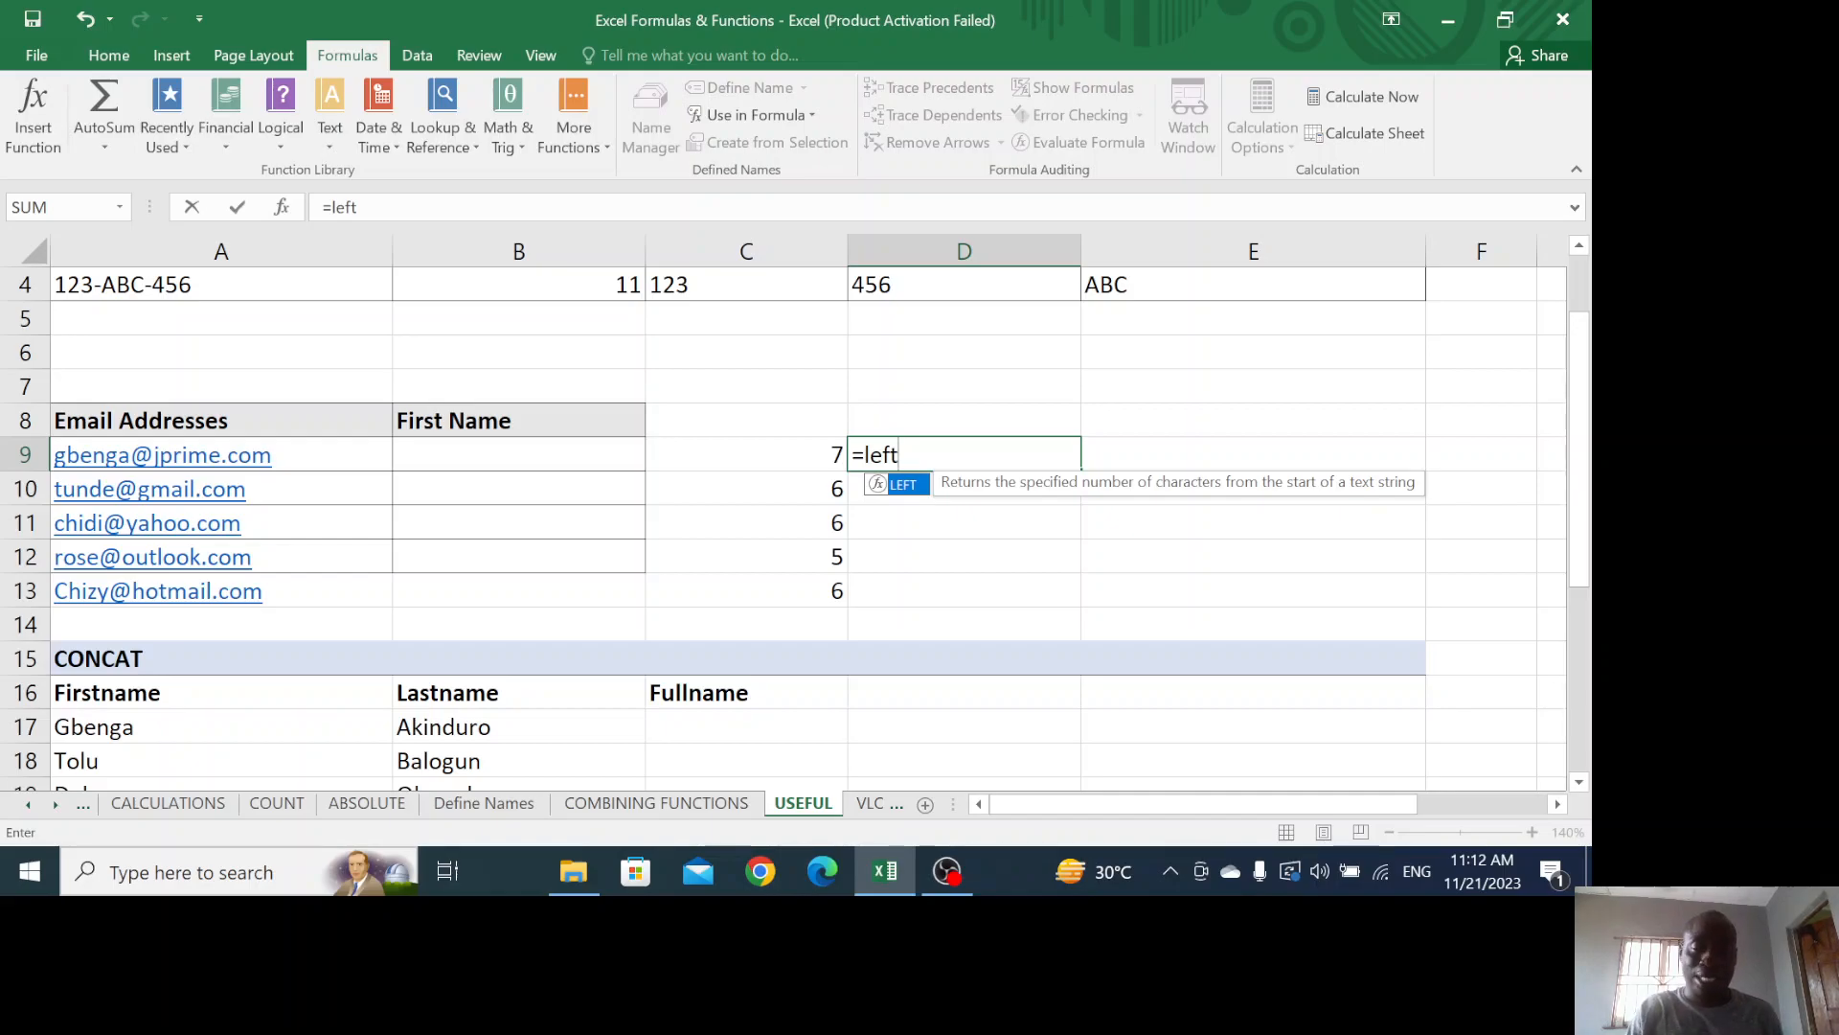
pyautogui.write('(')
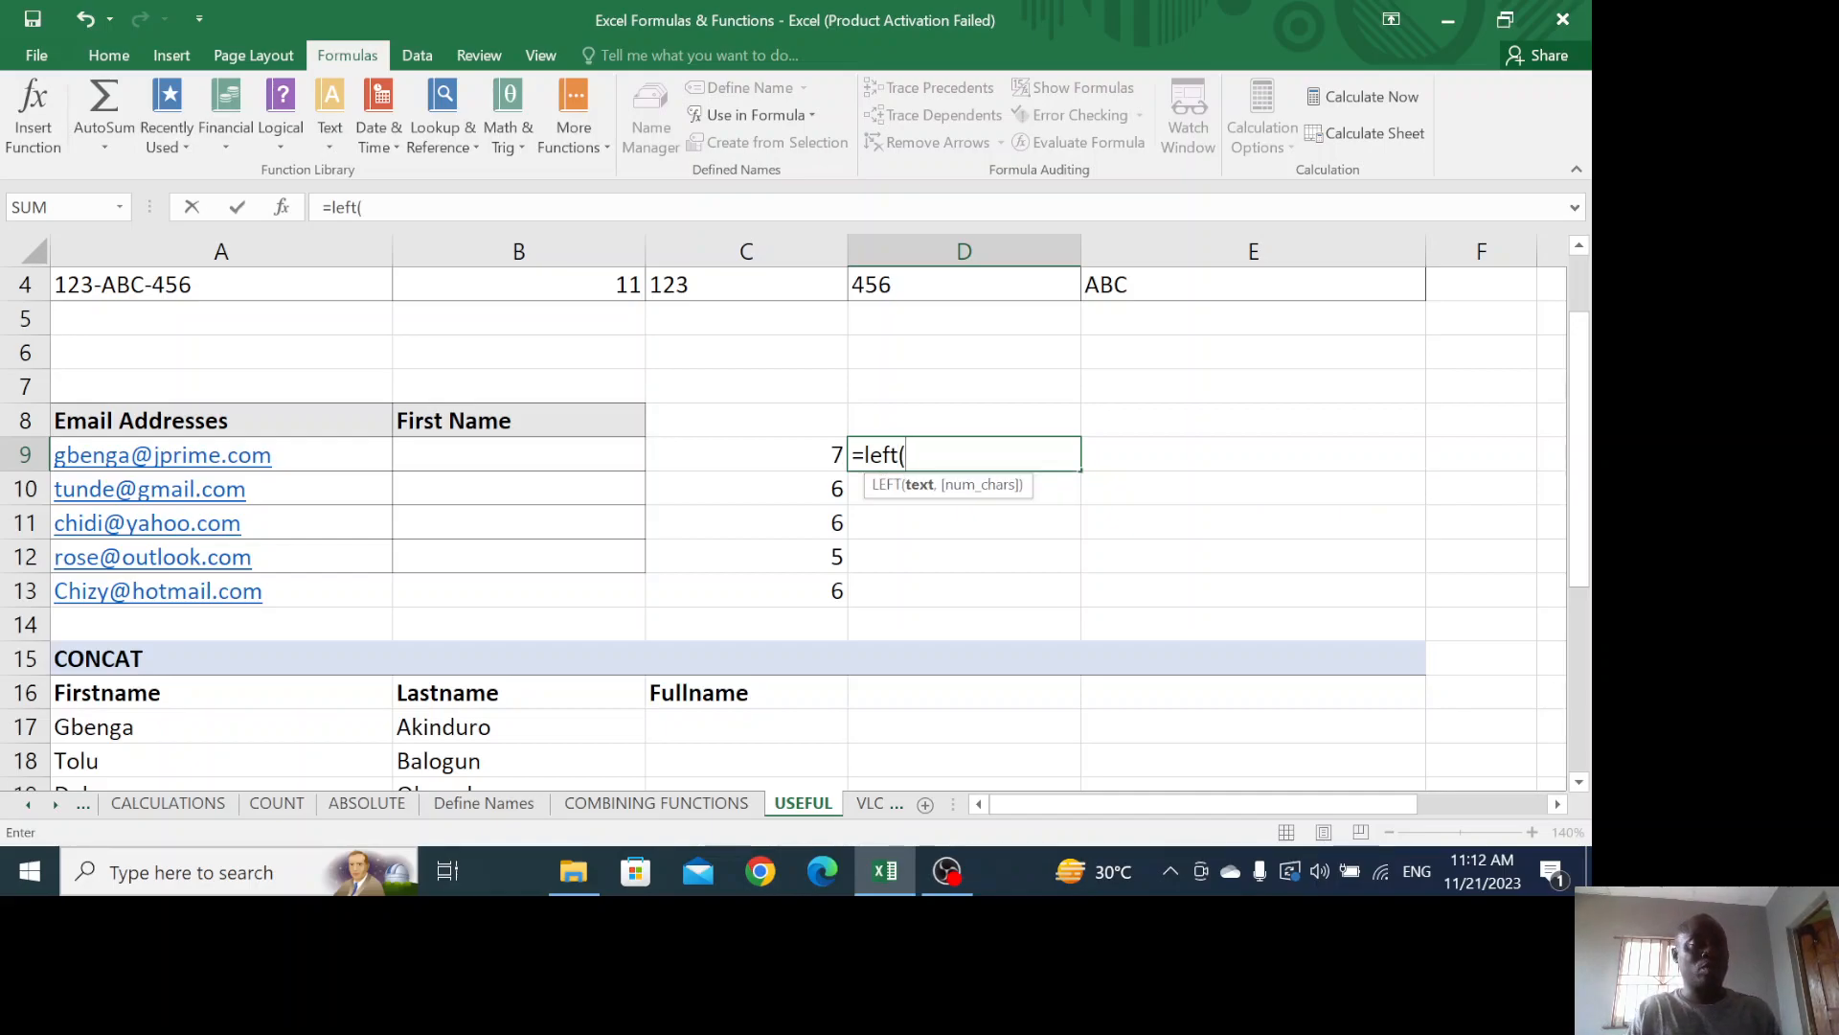
pyautogui.write('a')
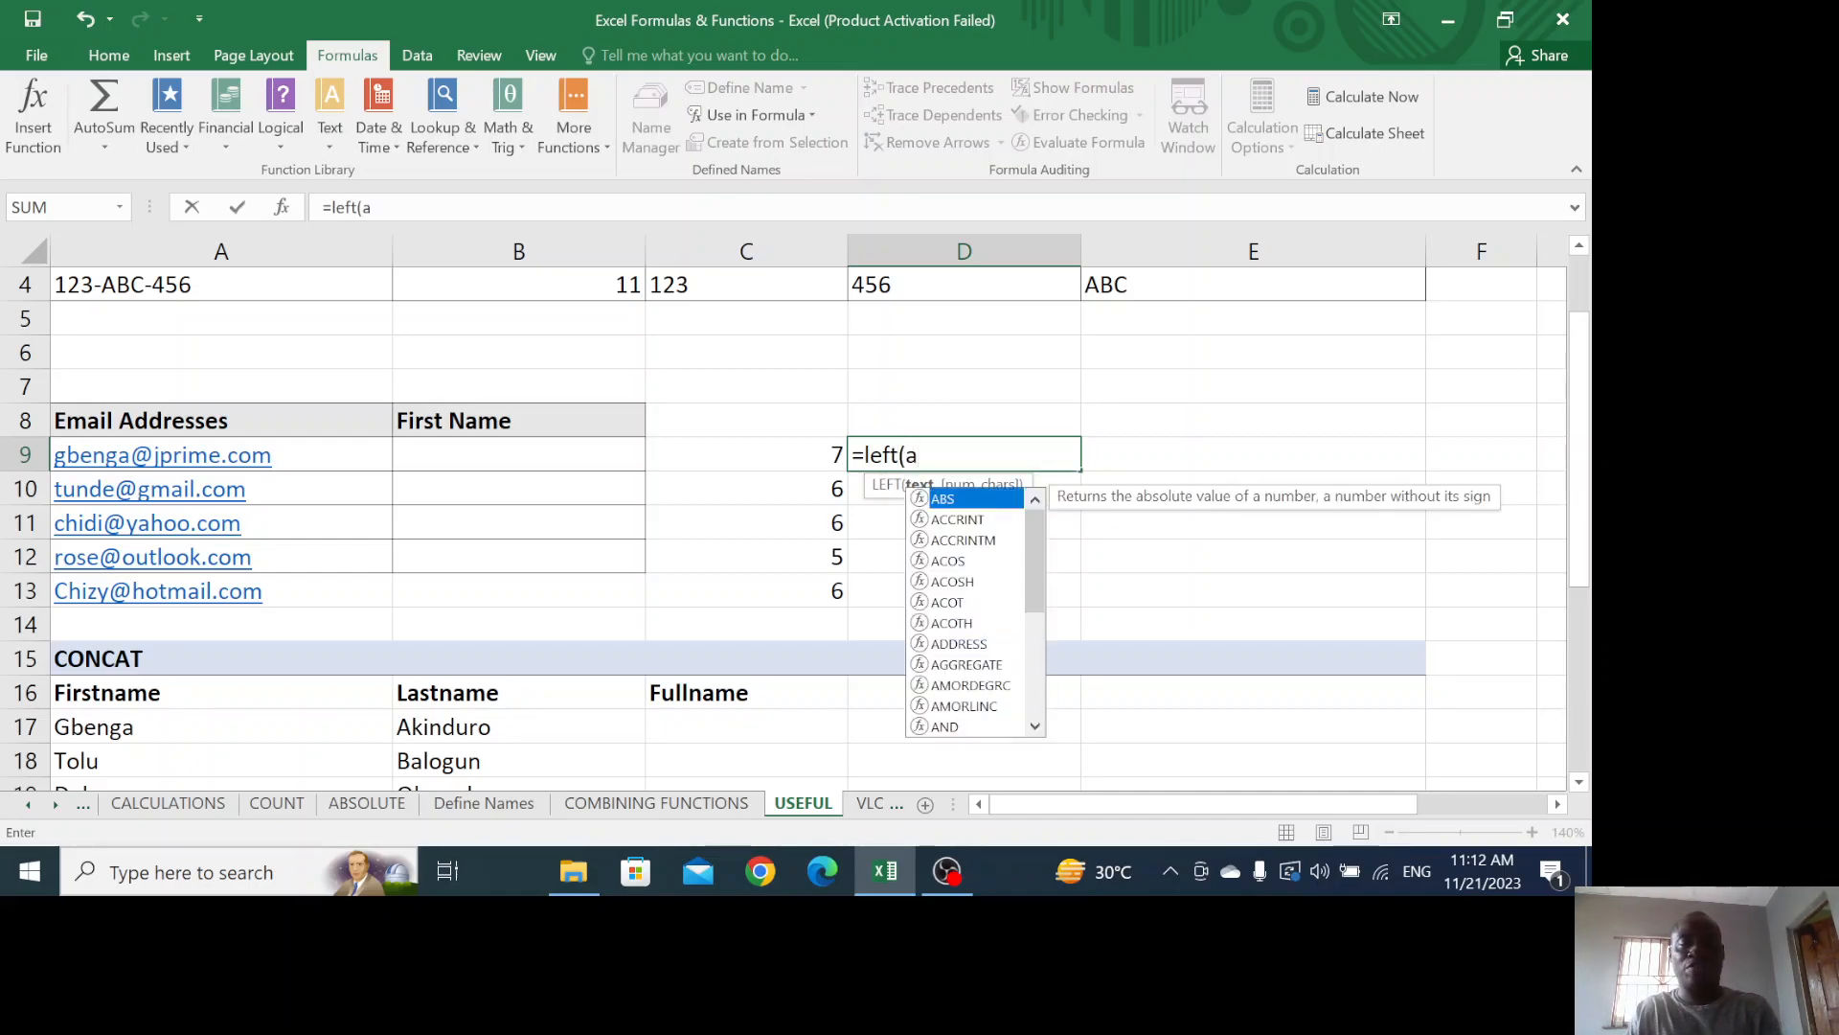
pyautogui.write('9')
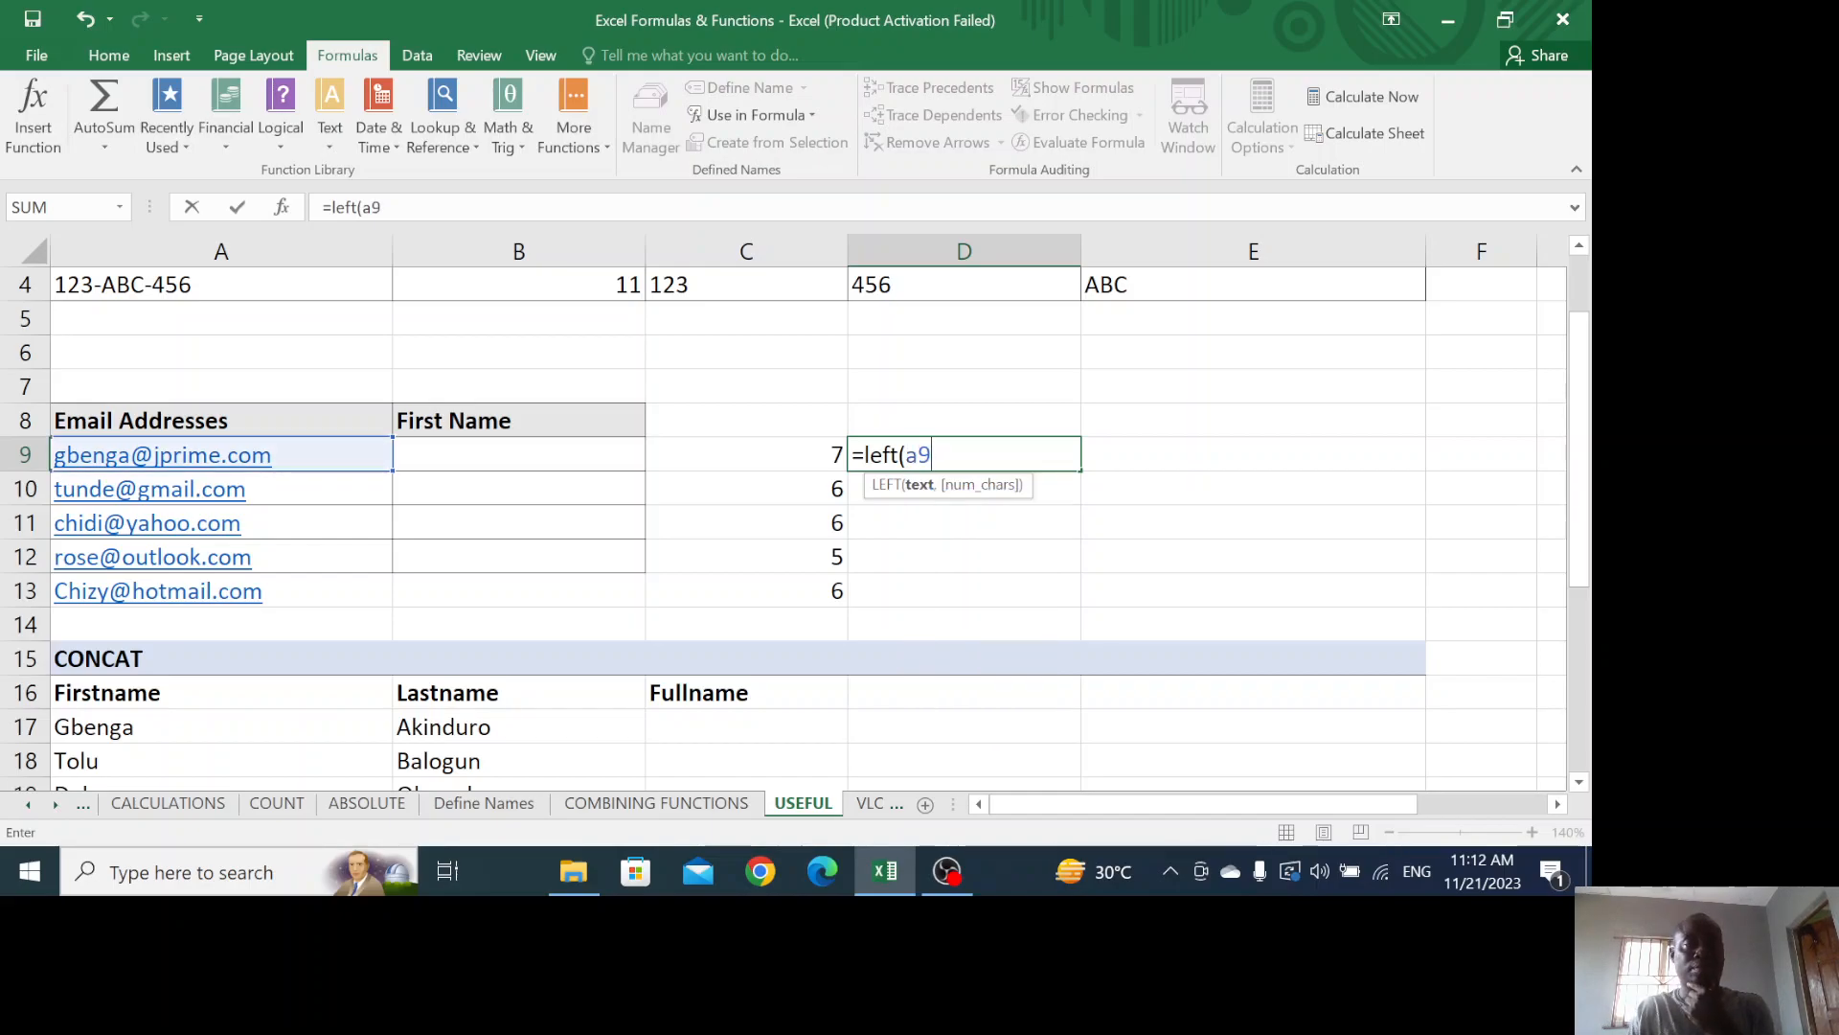
pyautogui.write(',')
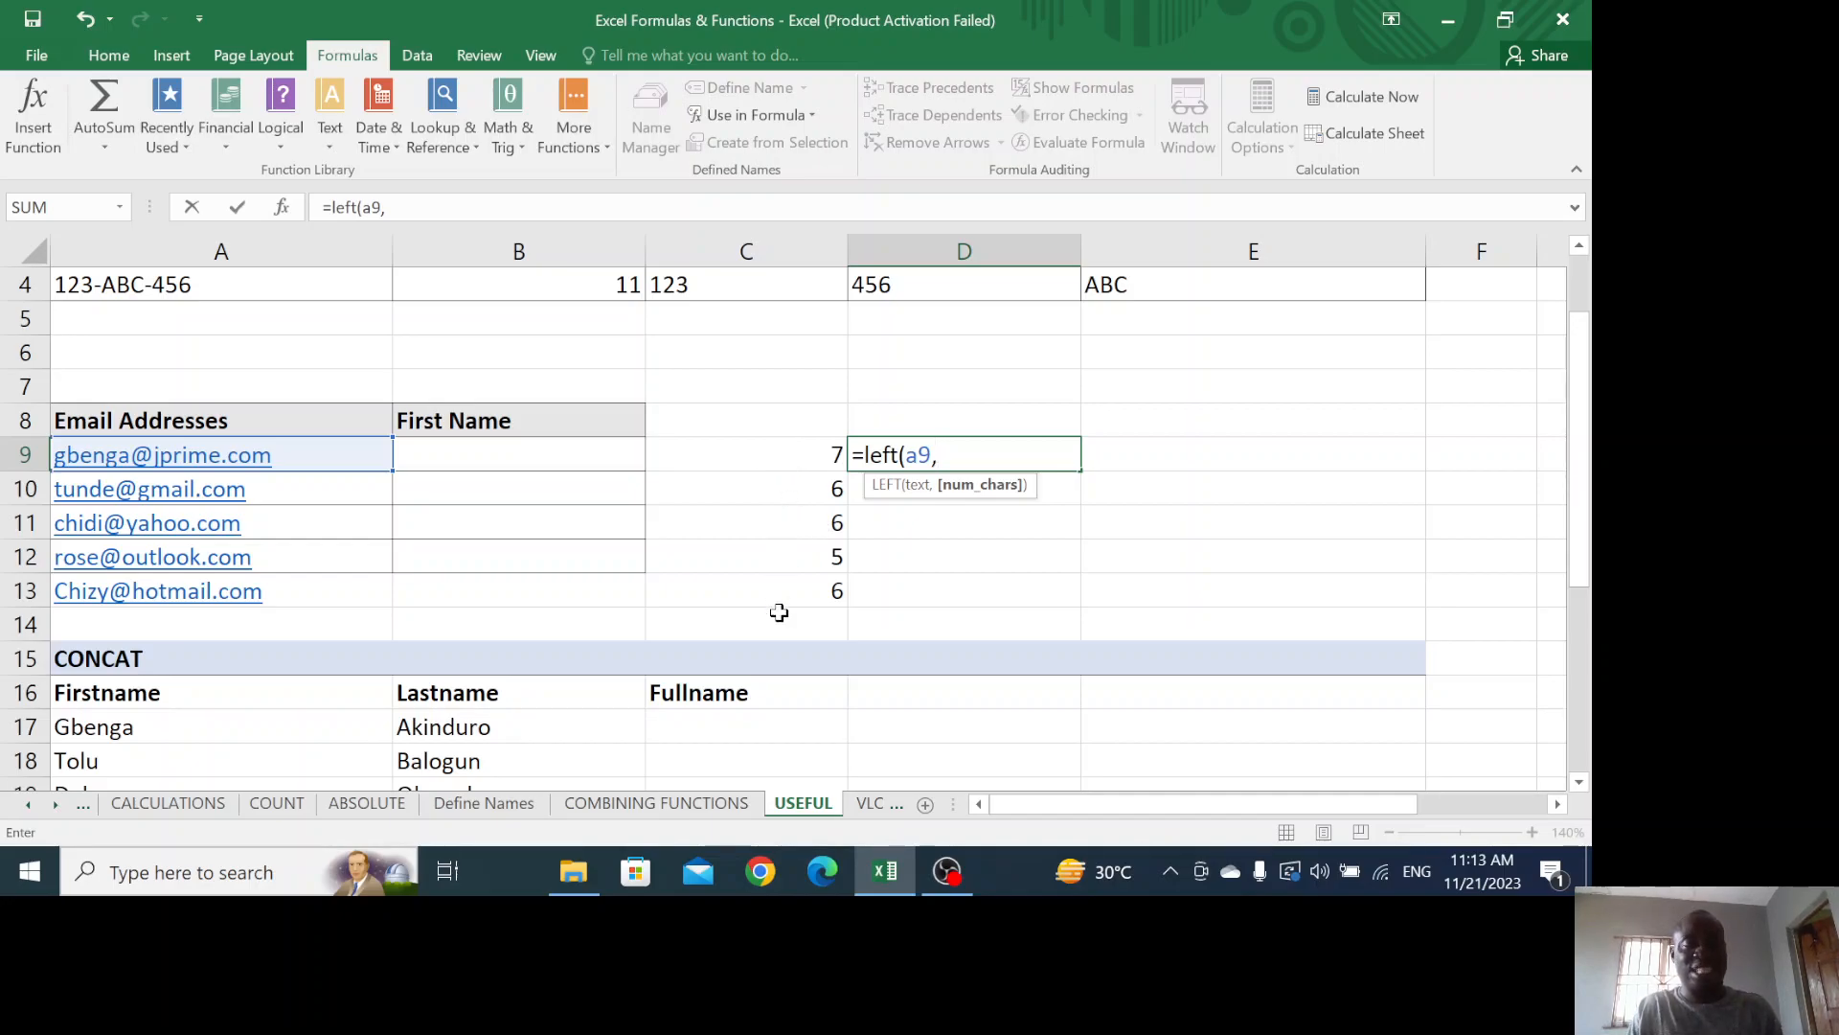
pyautogui.write('c9')
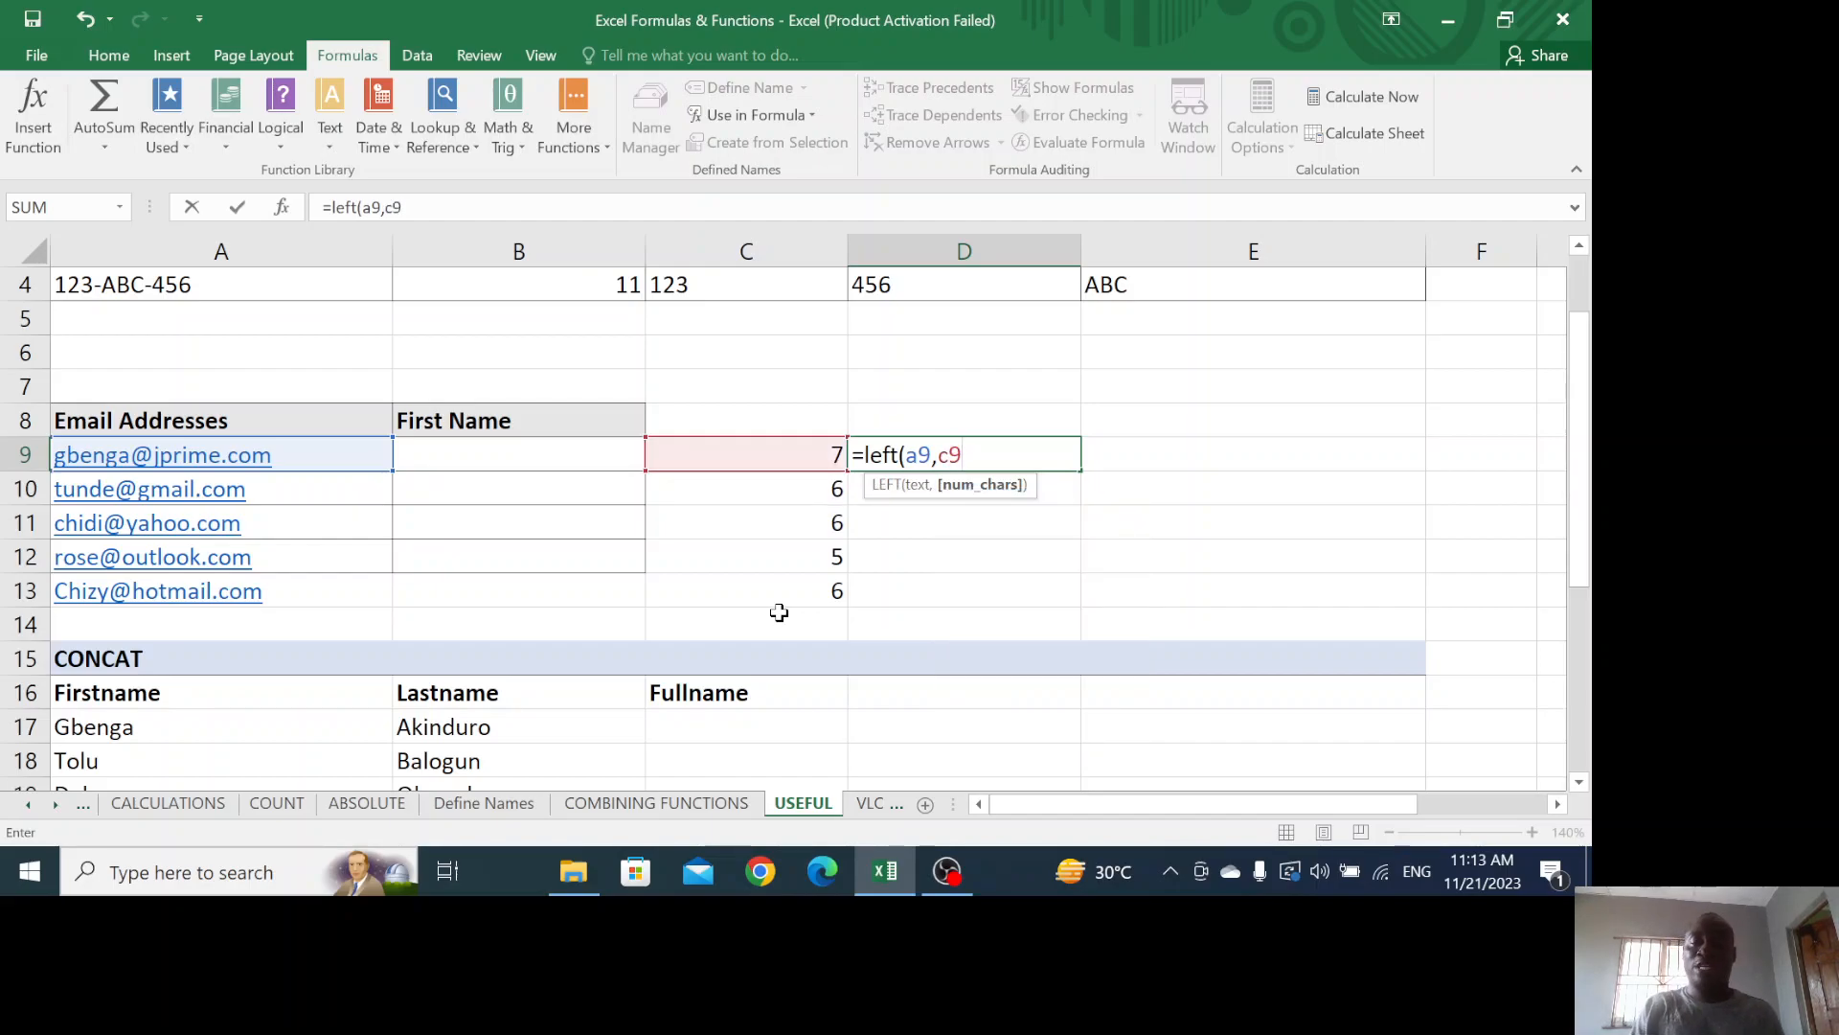
pyautogui.write(')')
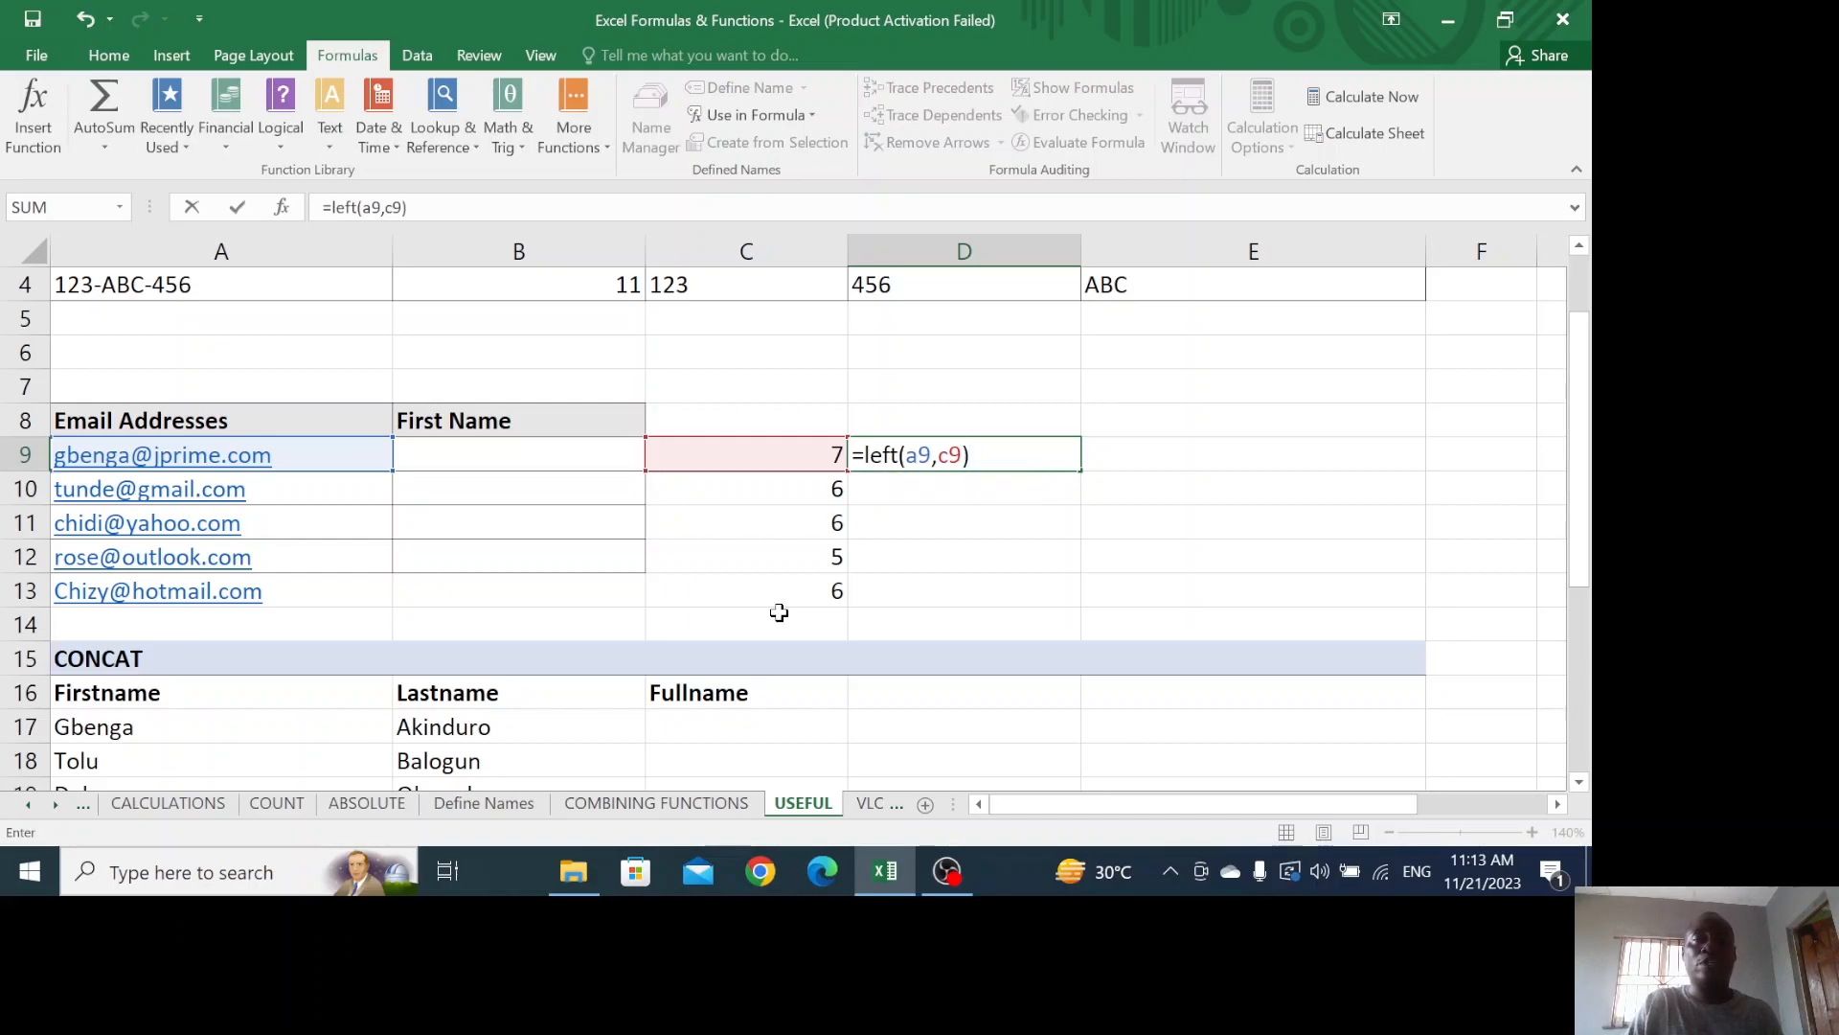
pyautogui.press('Return')
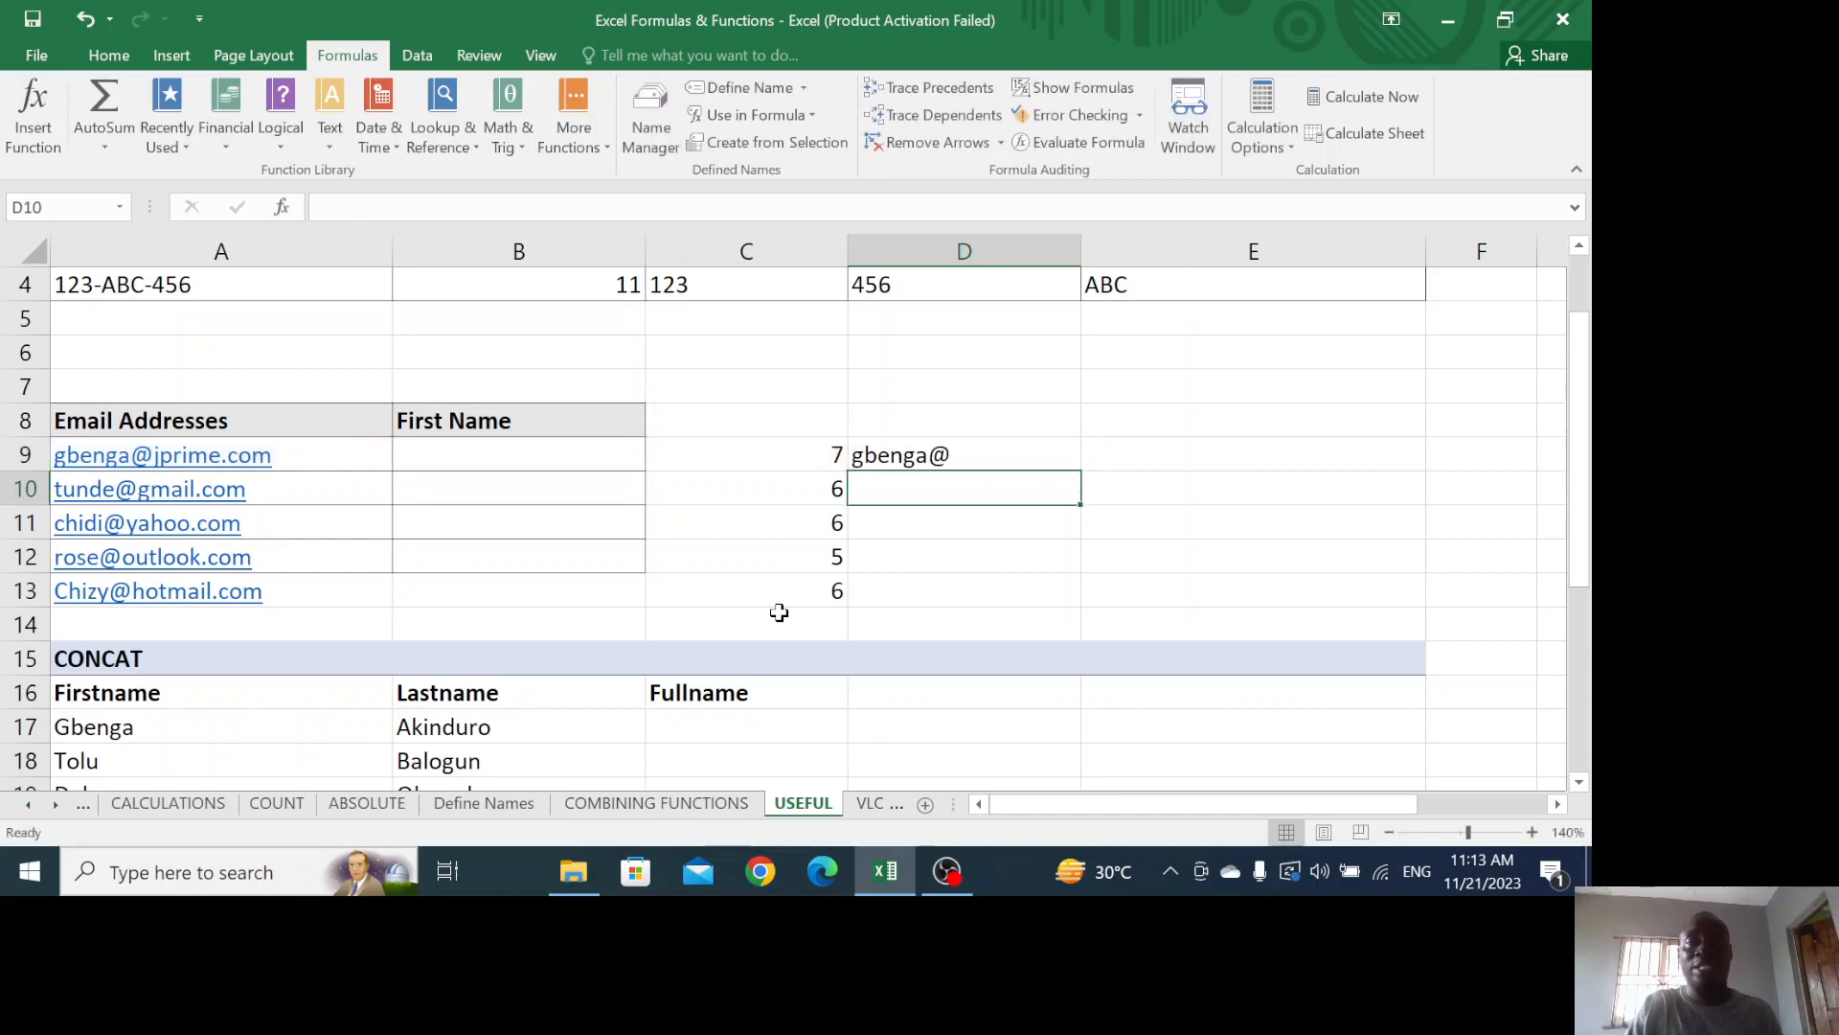
# Try copying the LEFT formula from D9 down to D13, and undo both the fill and the formula entry
pyautogui.click(975, 443)
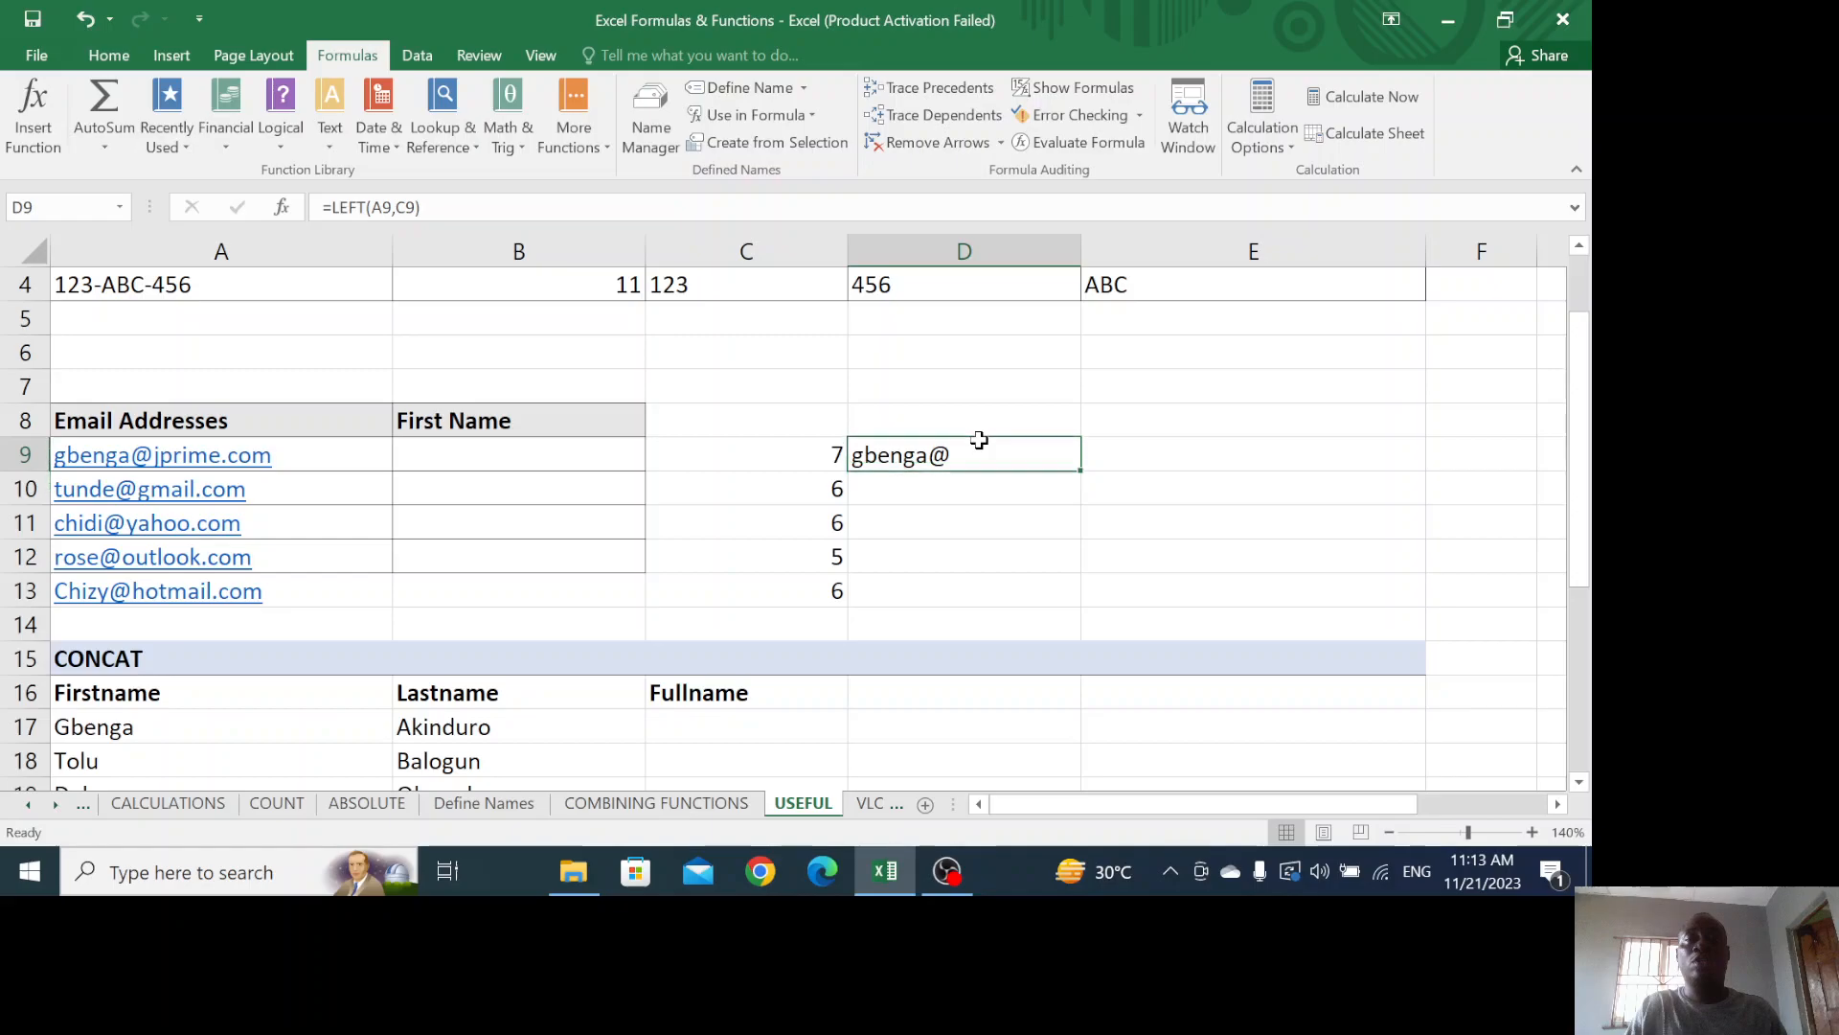
pyautogui.doubleClick(1083, 471)
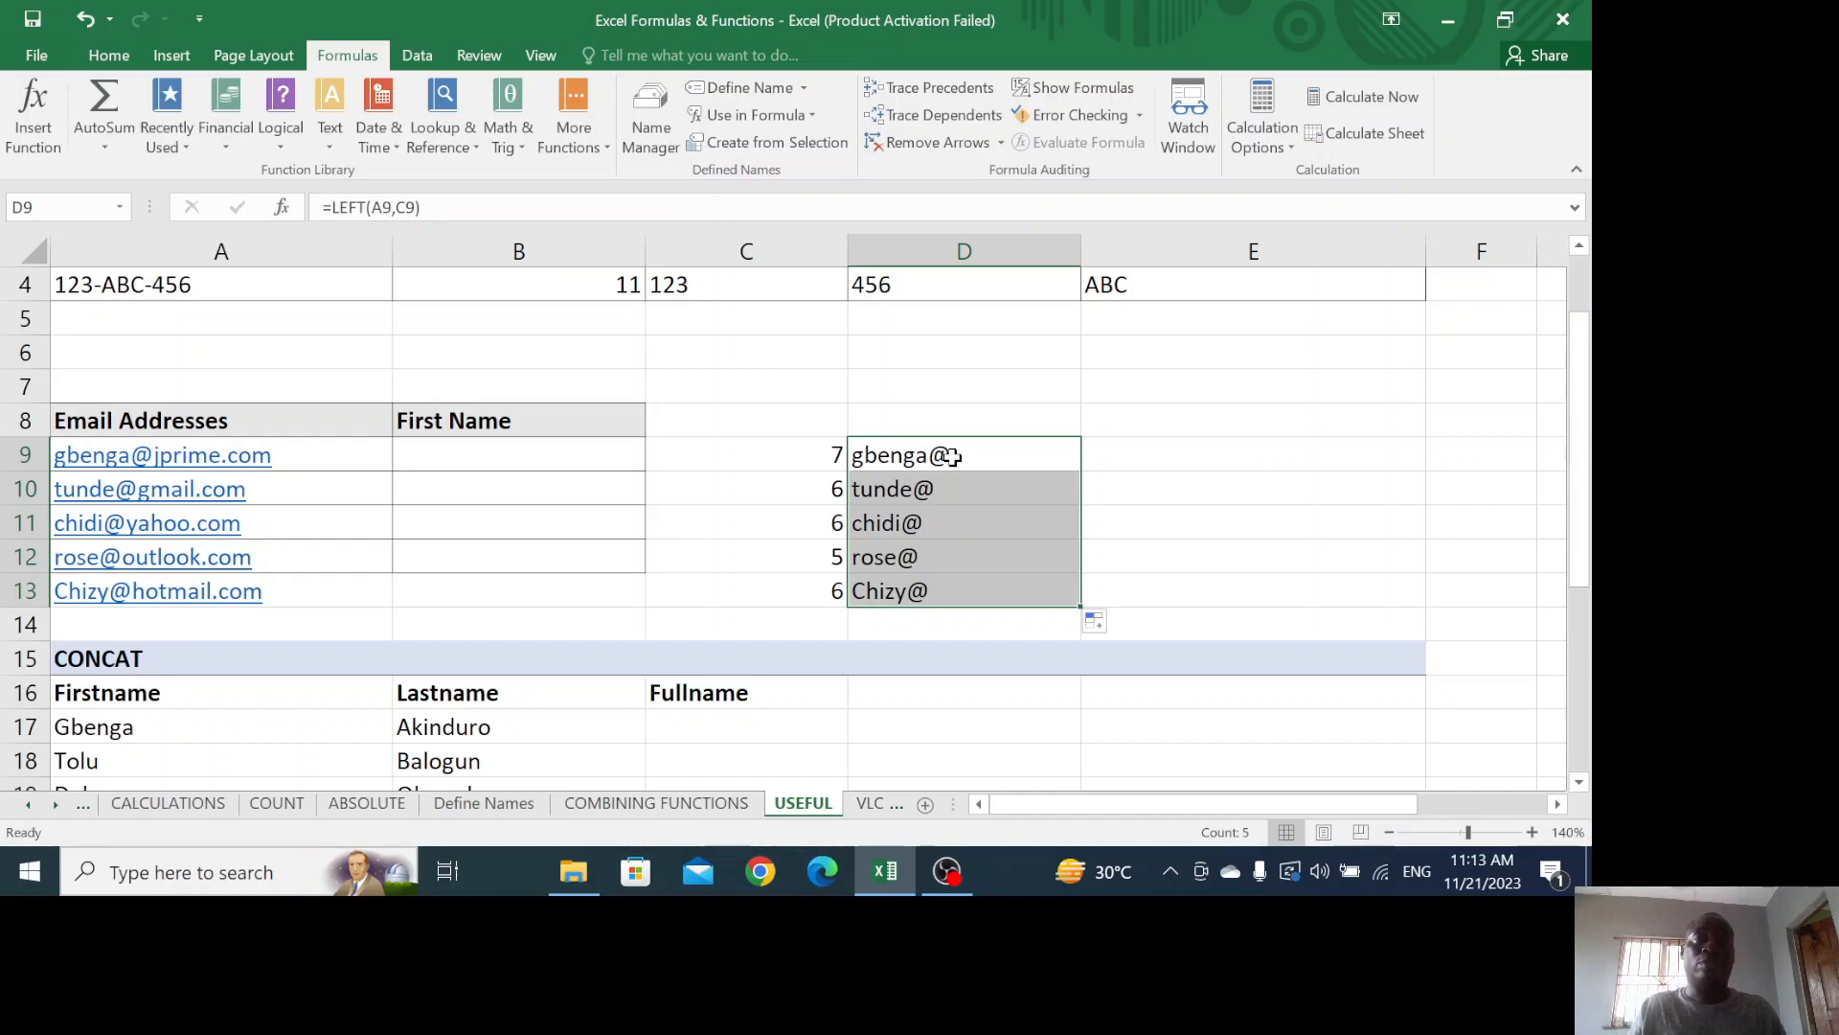
pyautogui.click(908, 454)
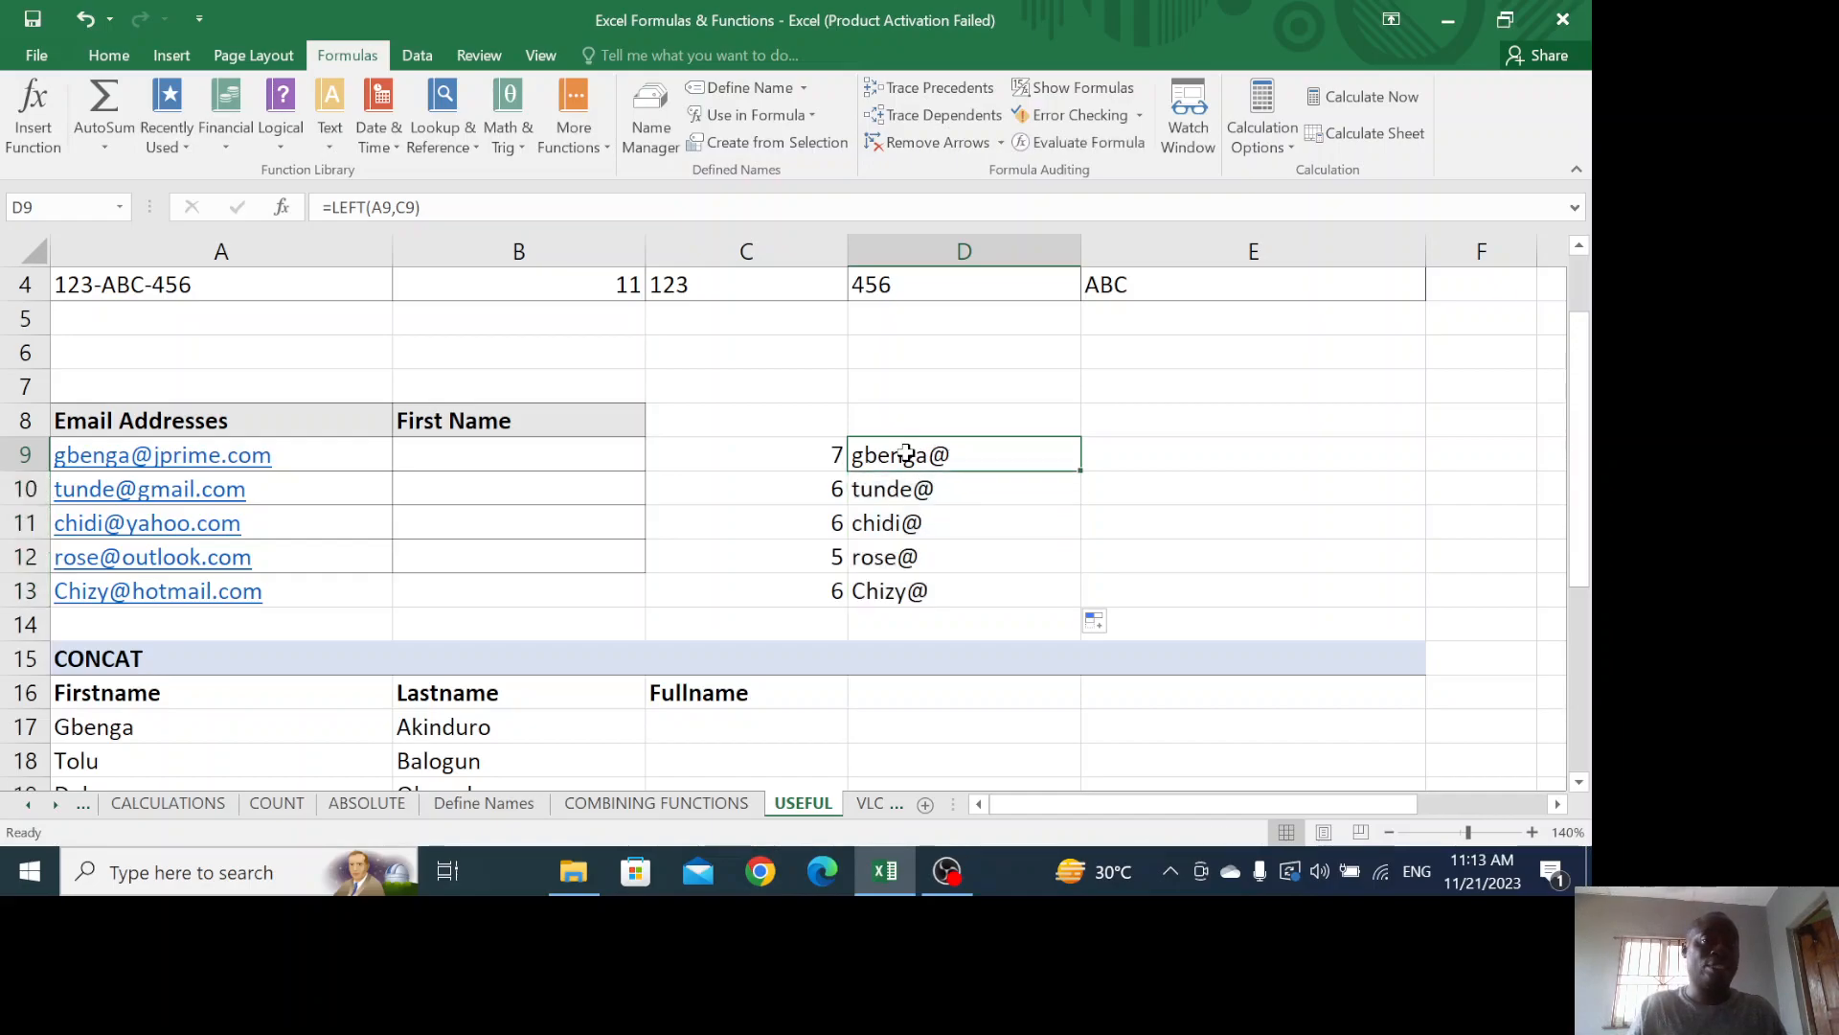
pyautogui.hotkey('ctrl', 'z')
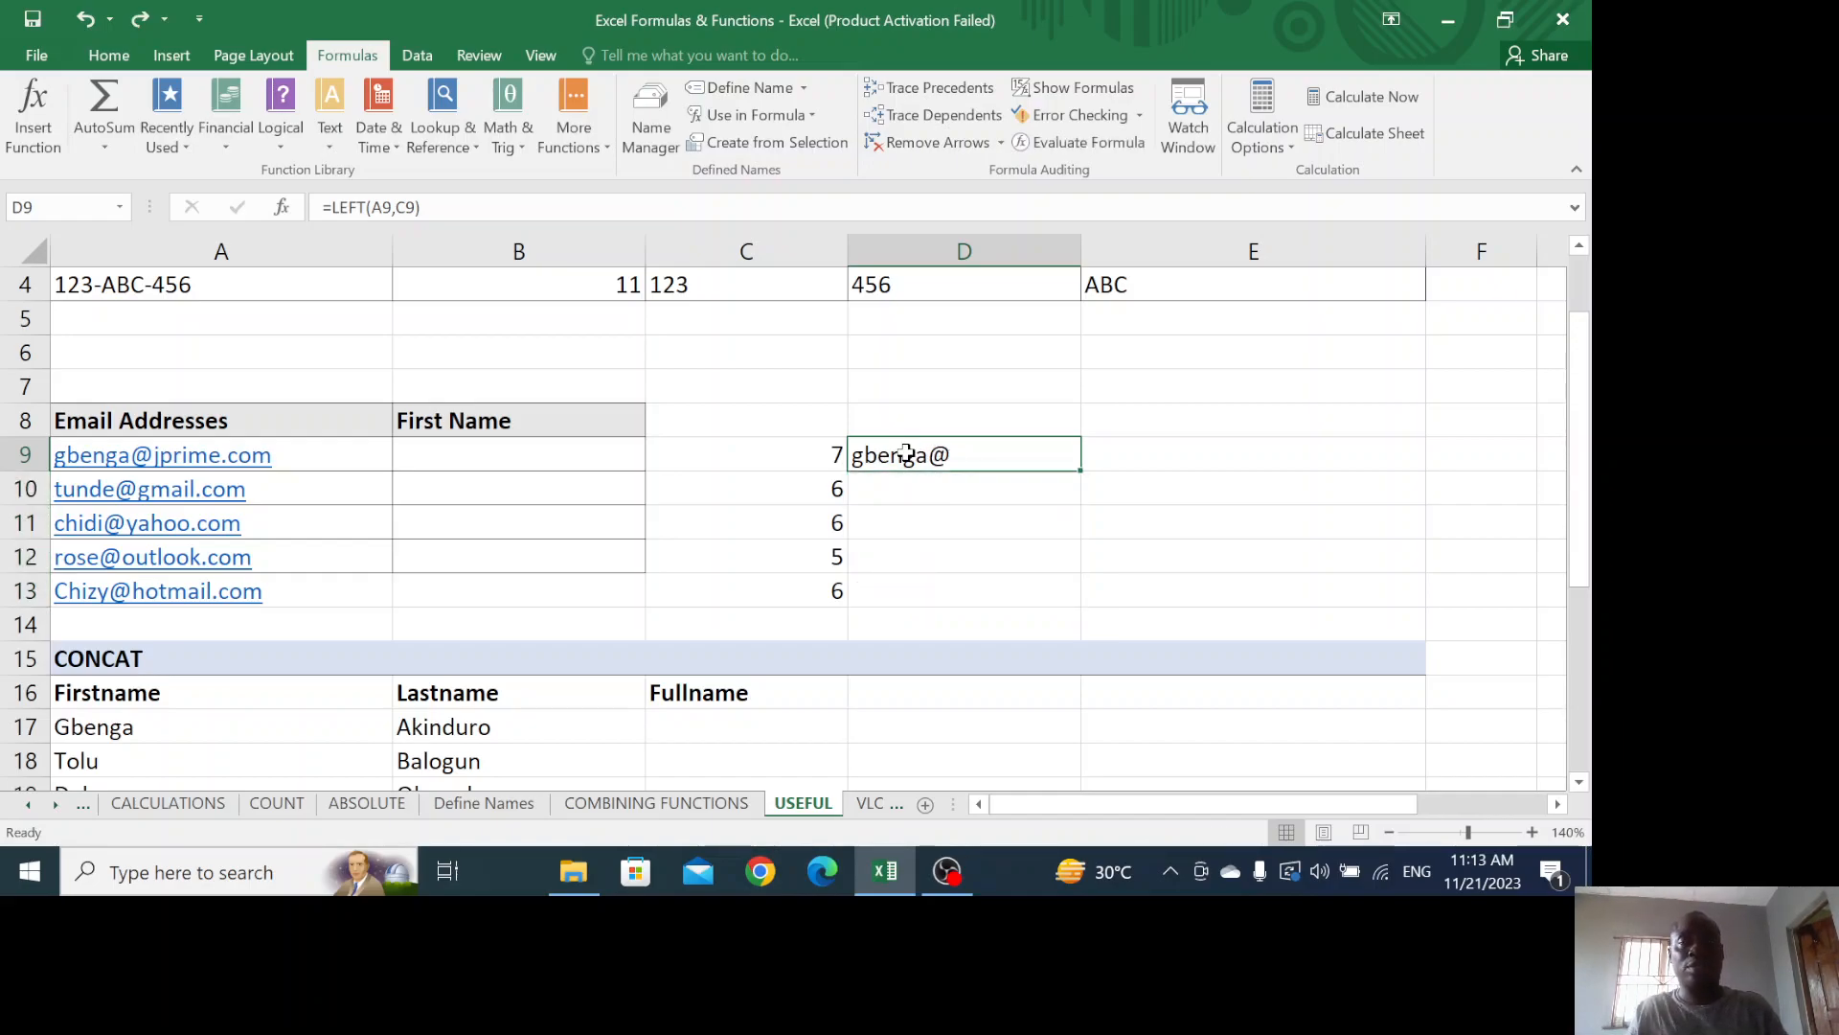
pyautogui.hotkey('ctrl', 'z')
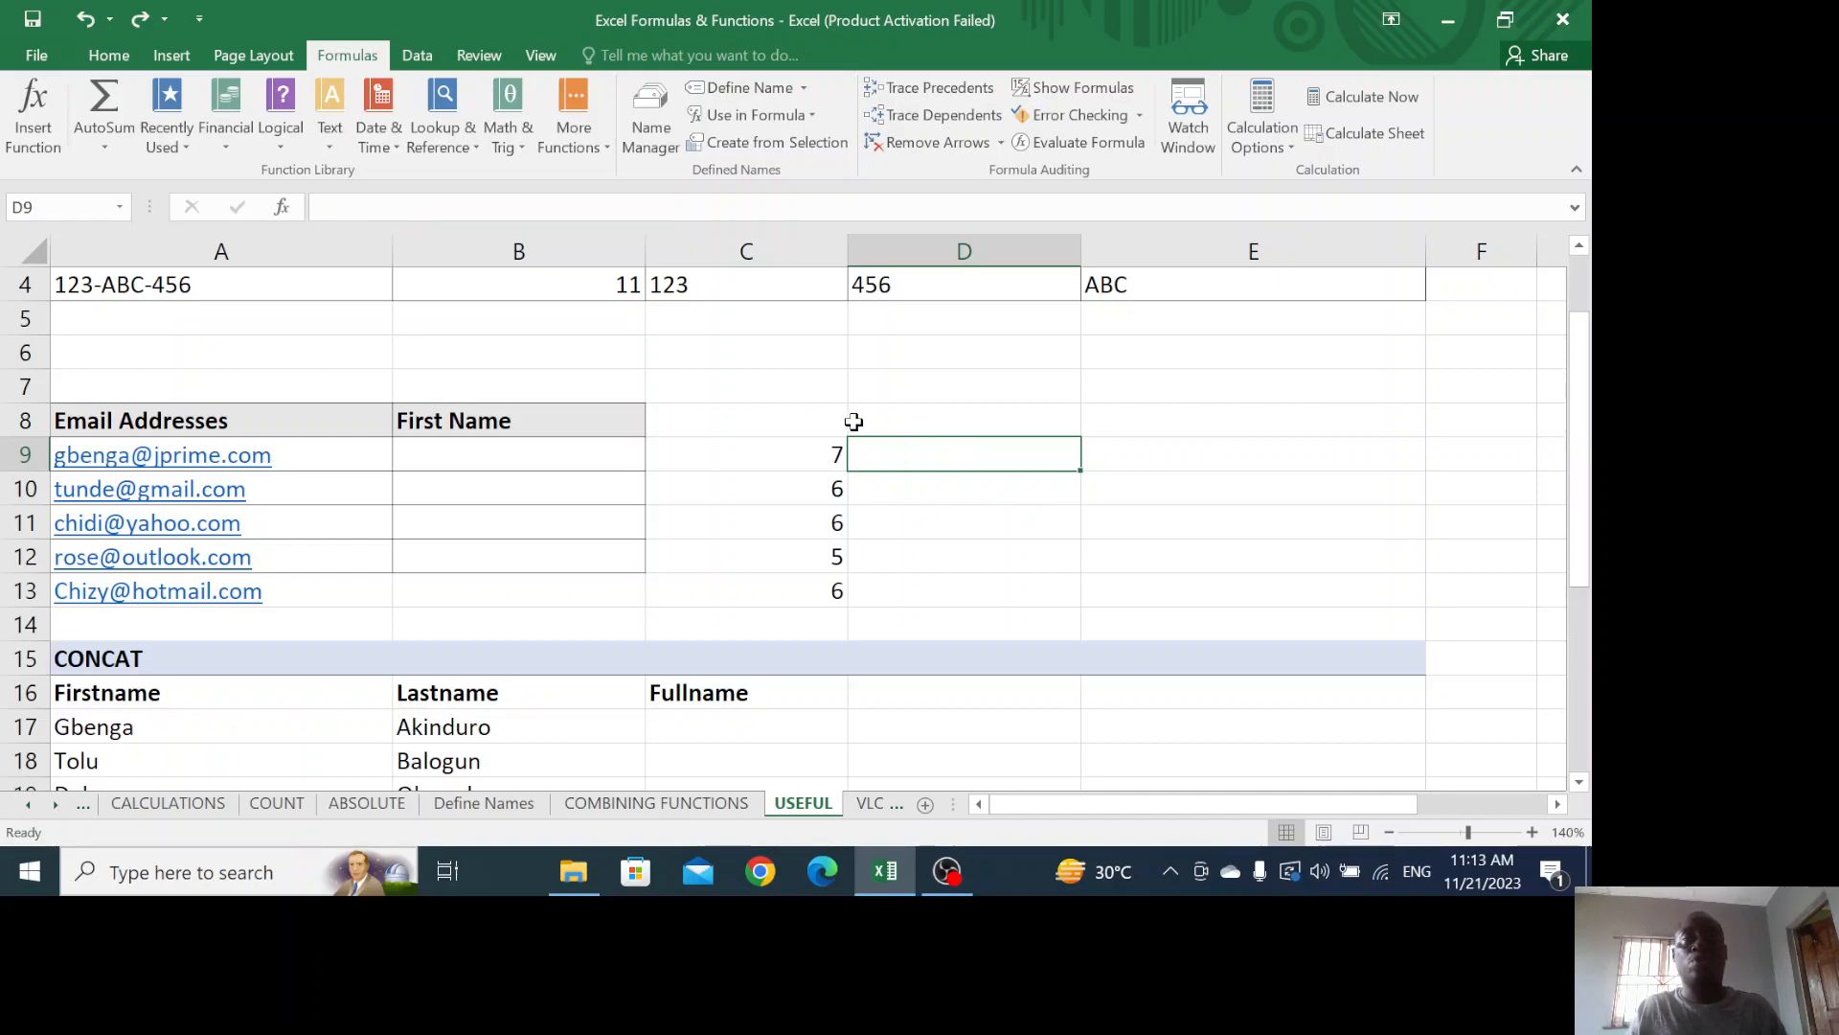
# Enter =LEFT(A9,C9-1) in cell D9 to leave out the @ sign, and copy it down to D13
pyautogui.write('=')
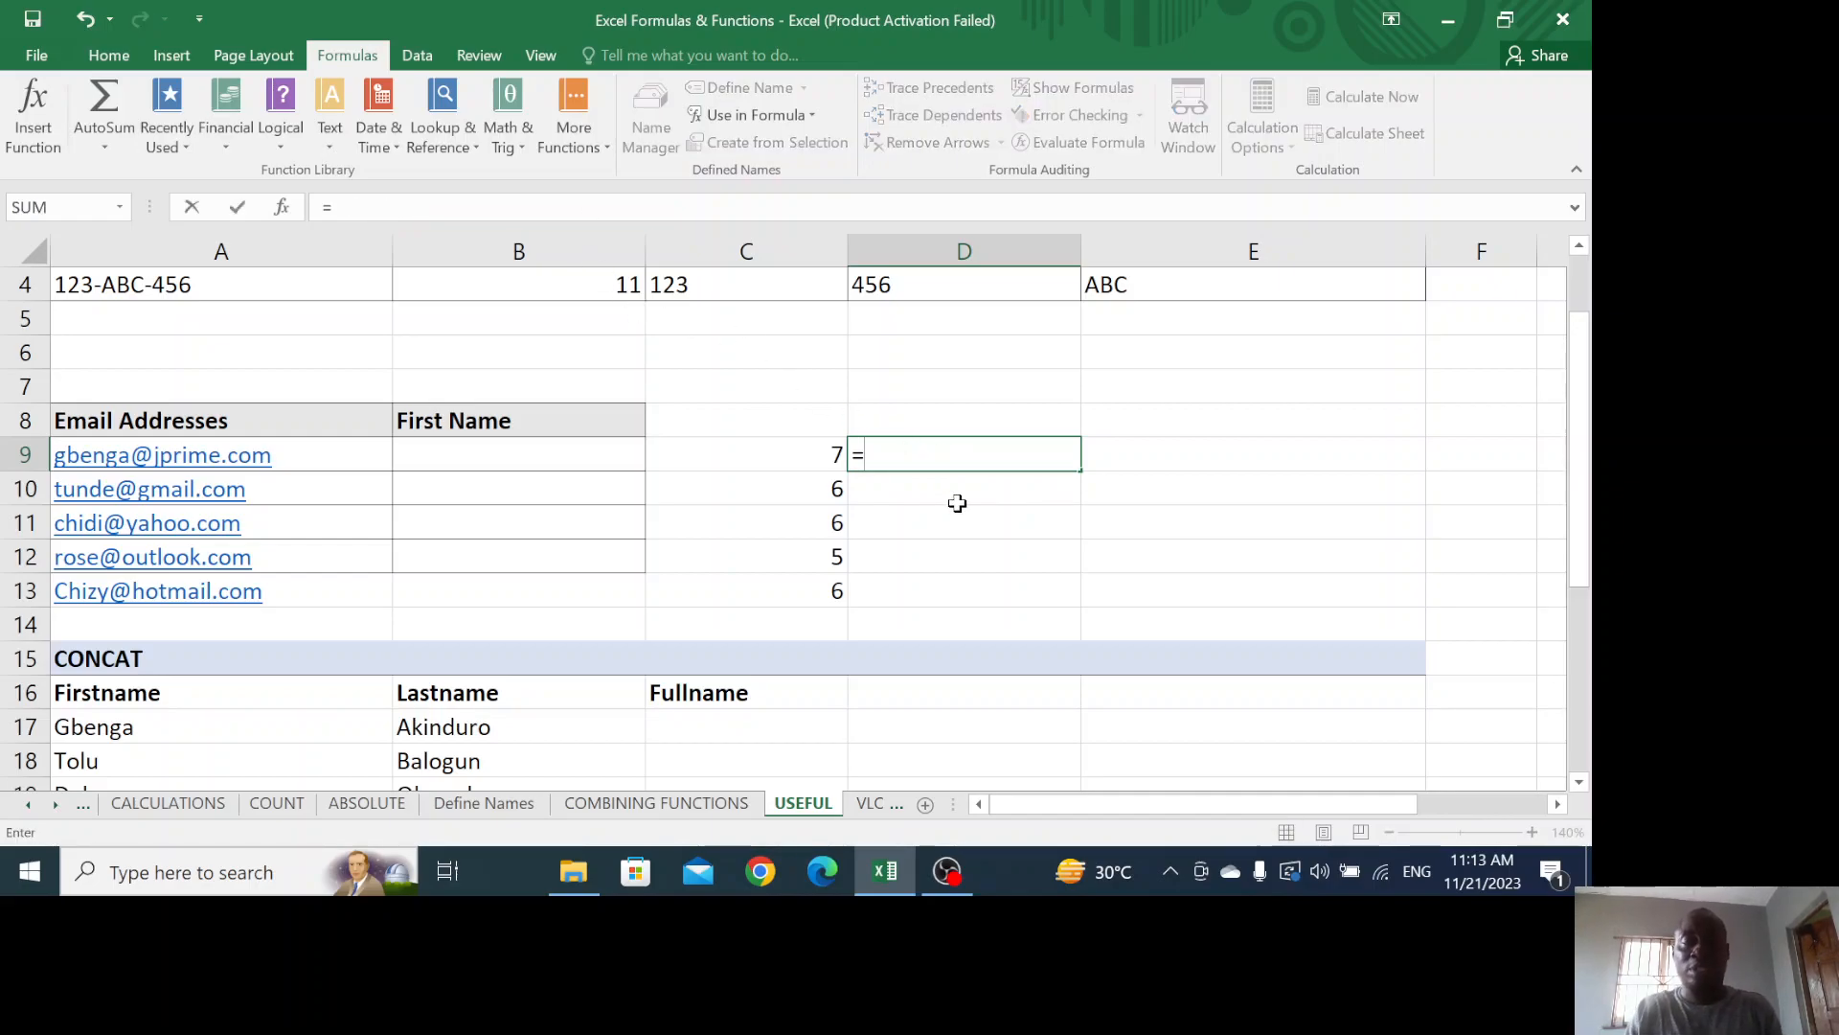
pyautogui.write('le')
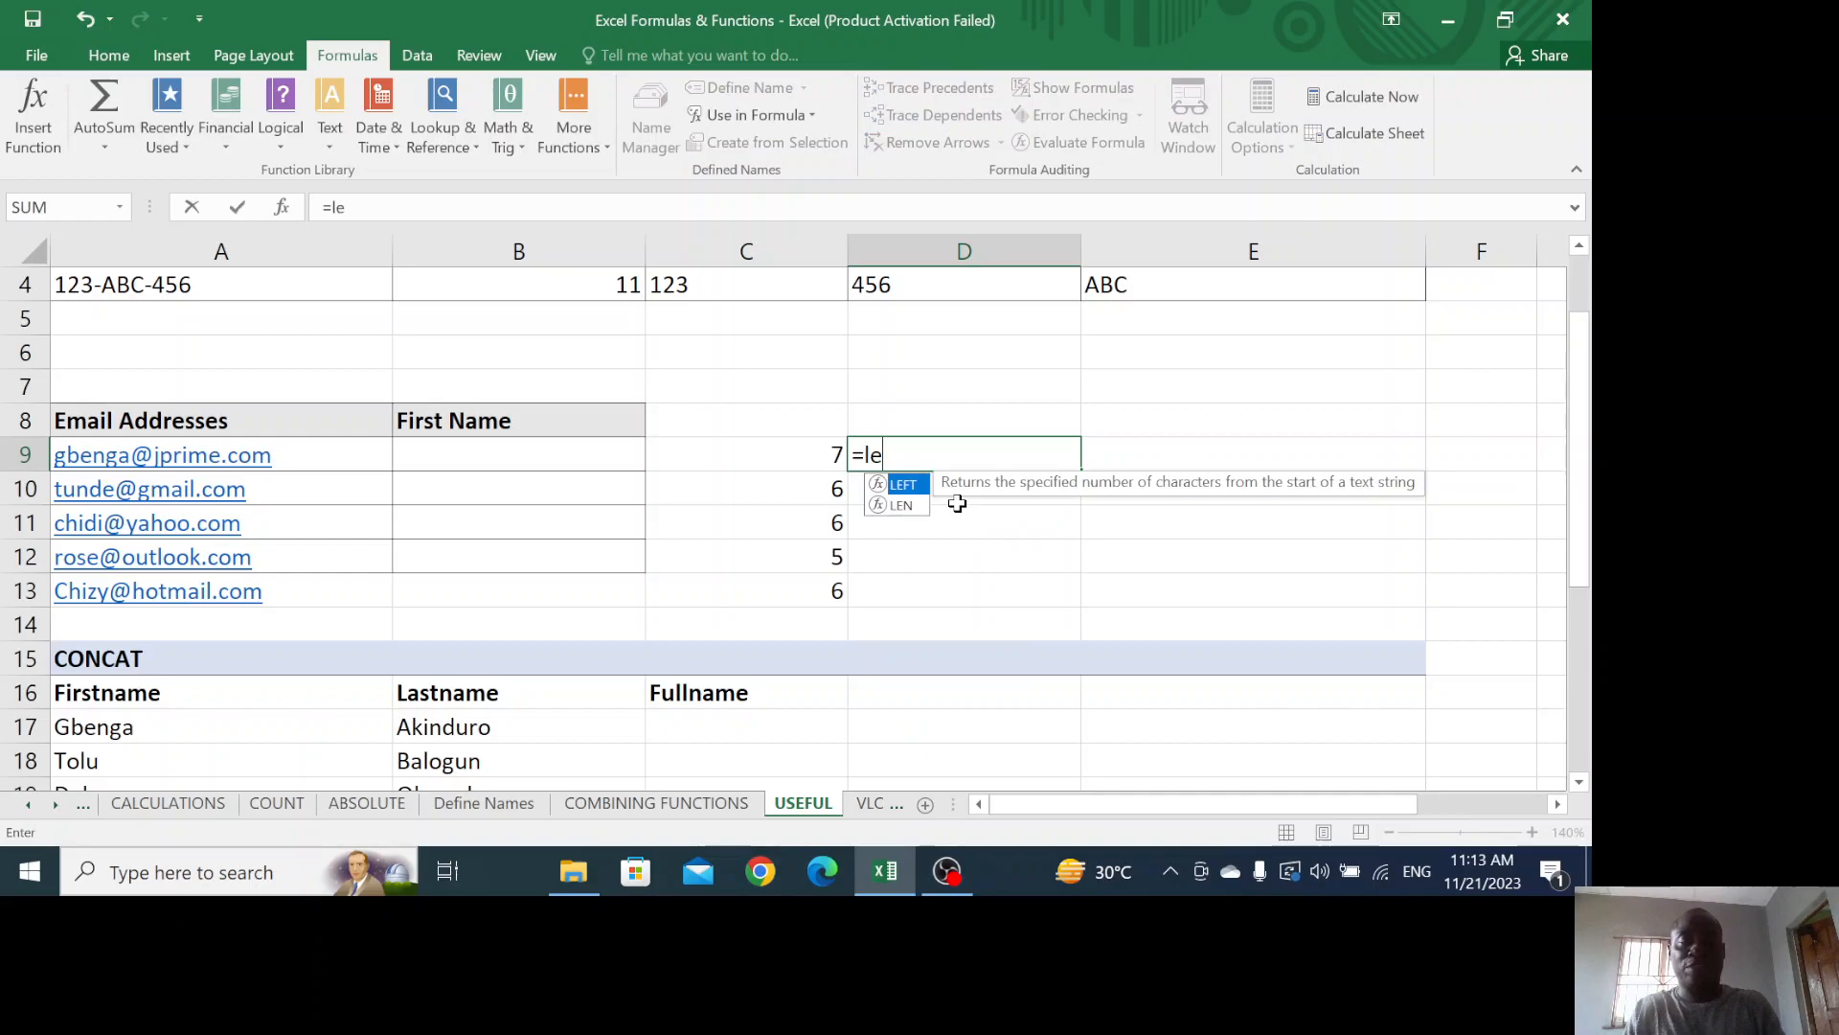
pyautogui.write('ft(')
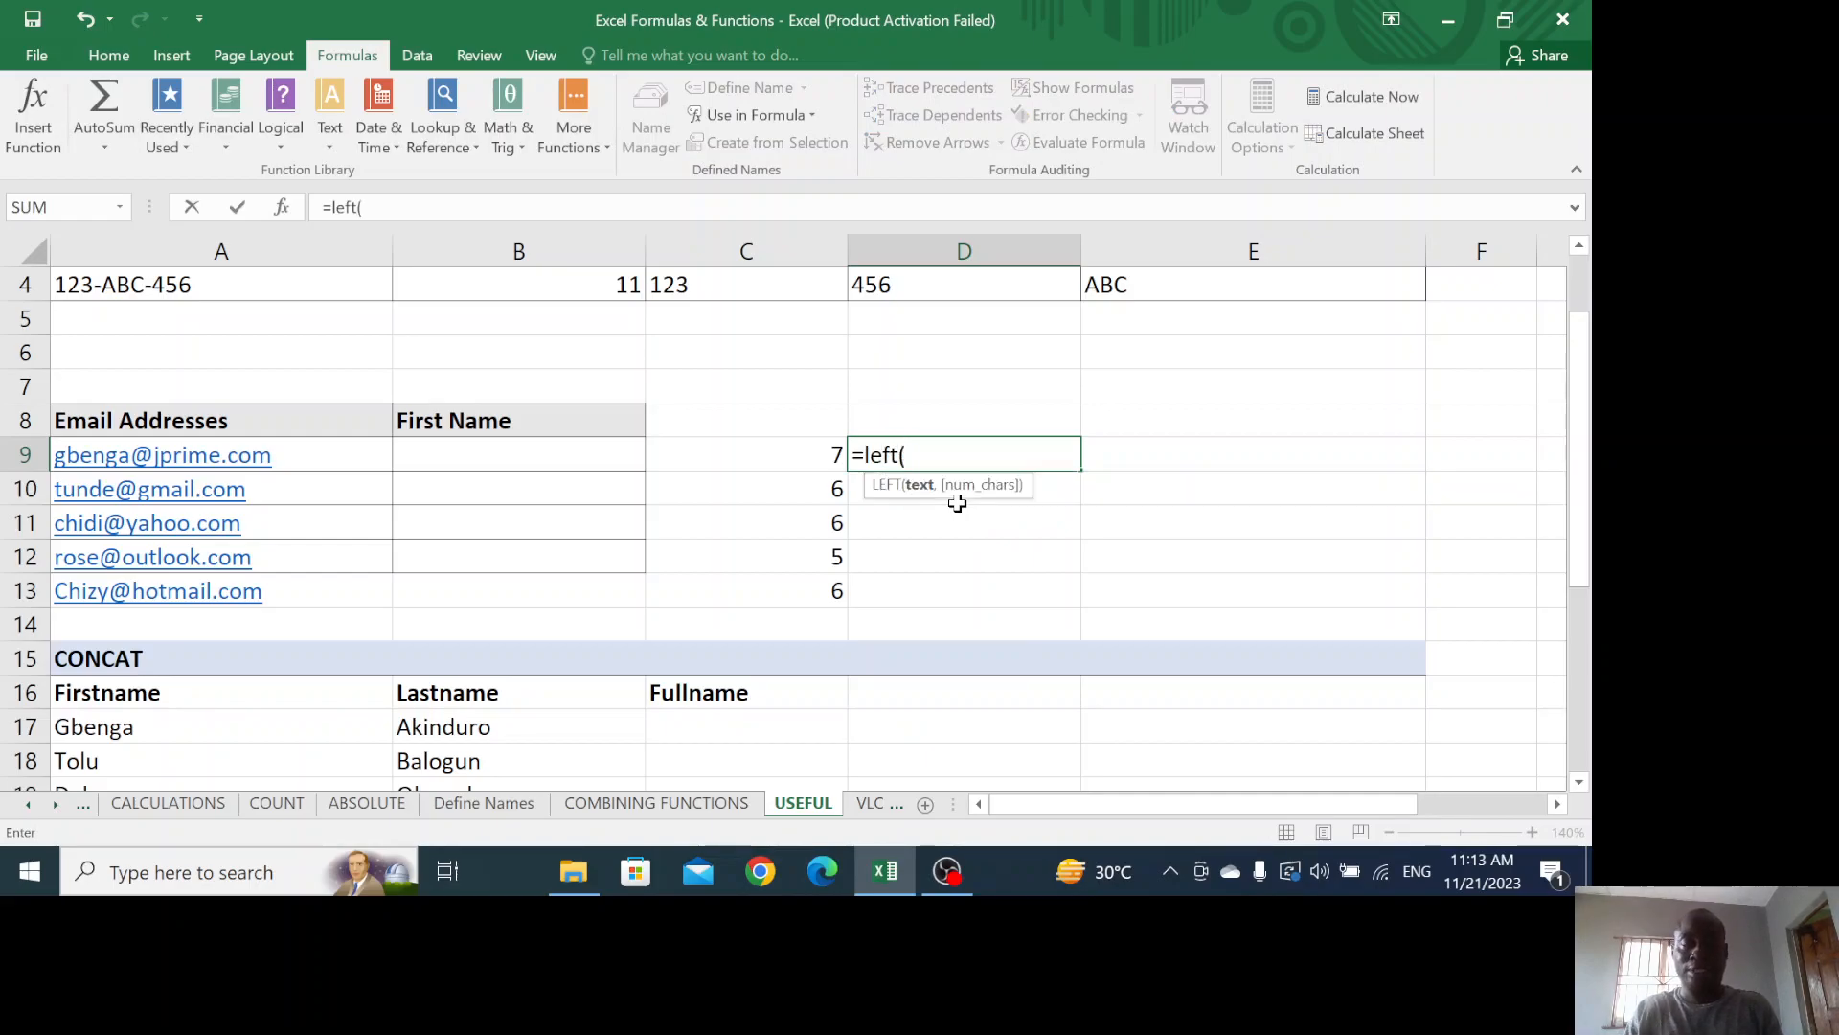
pyautogui.write('a9')
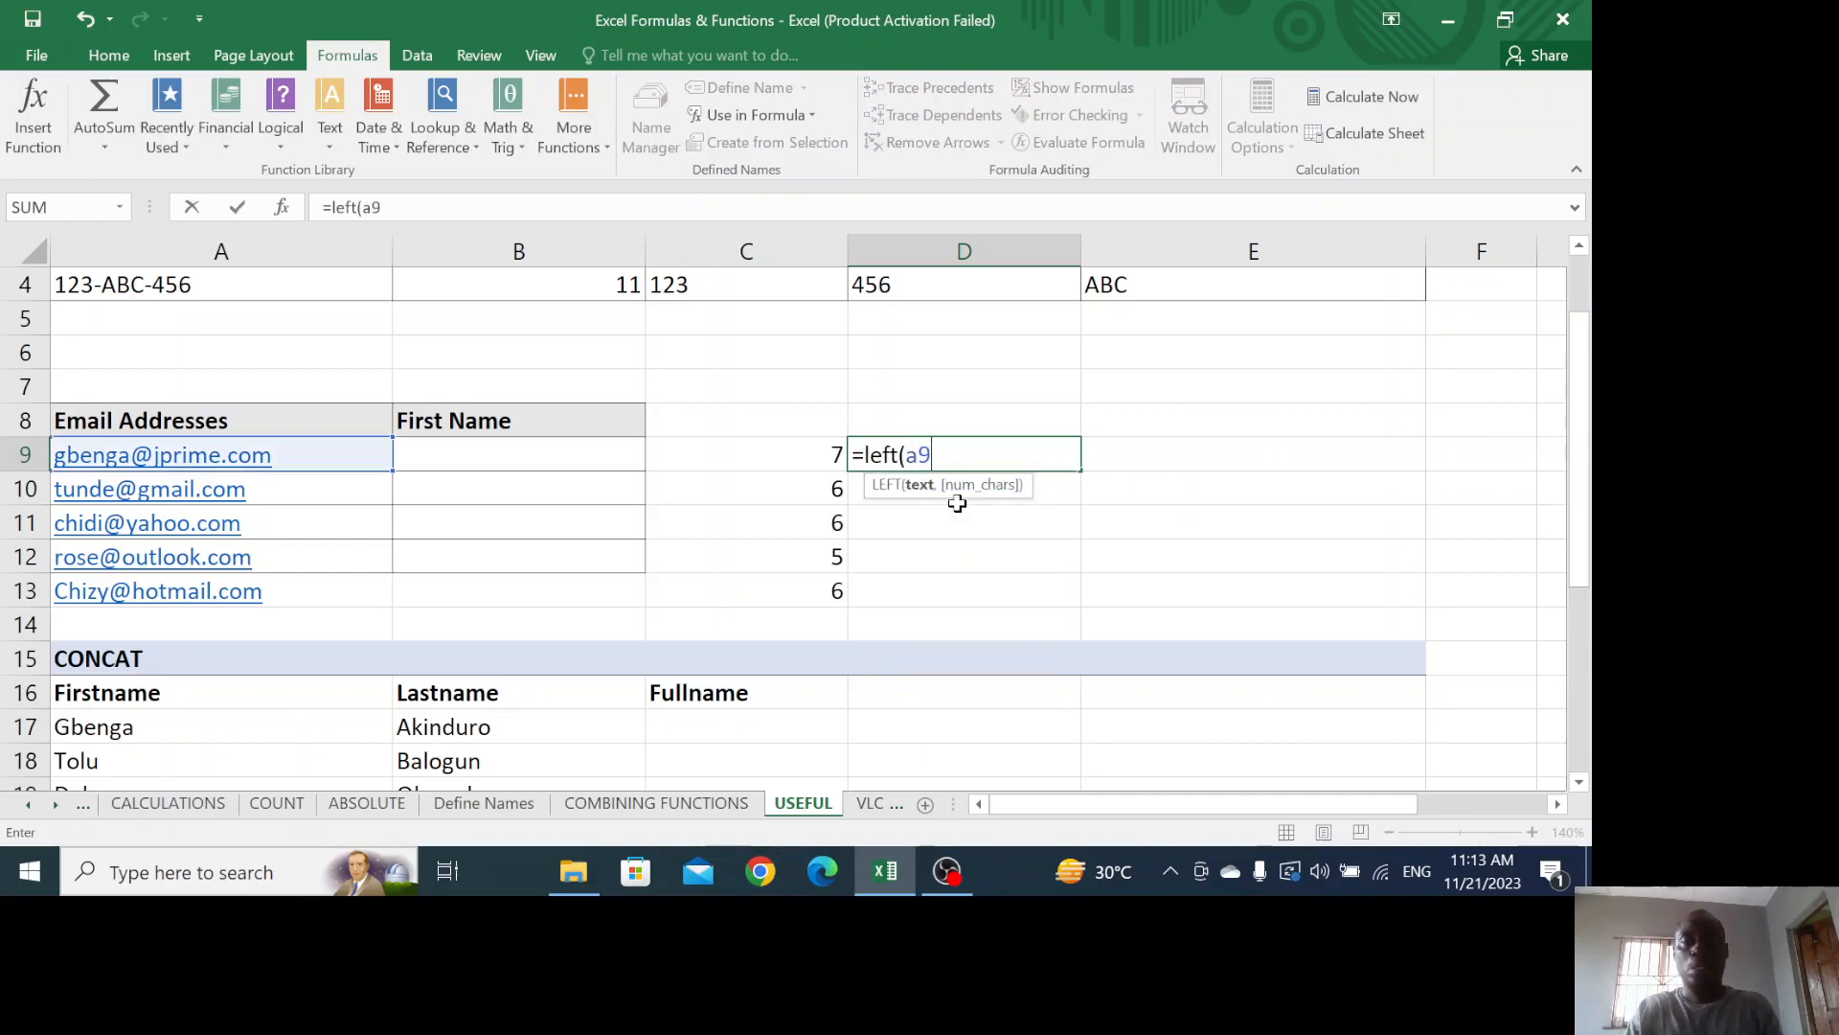
pyautogui.write(',')
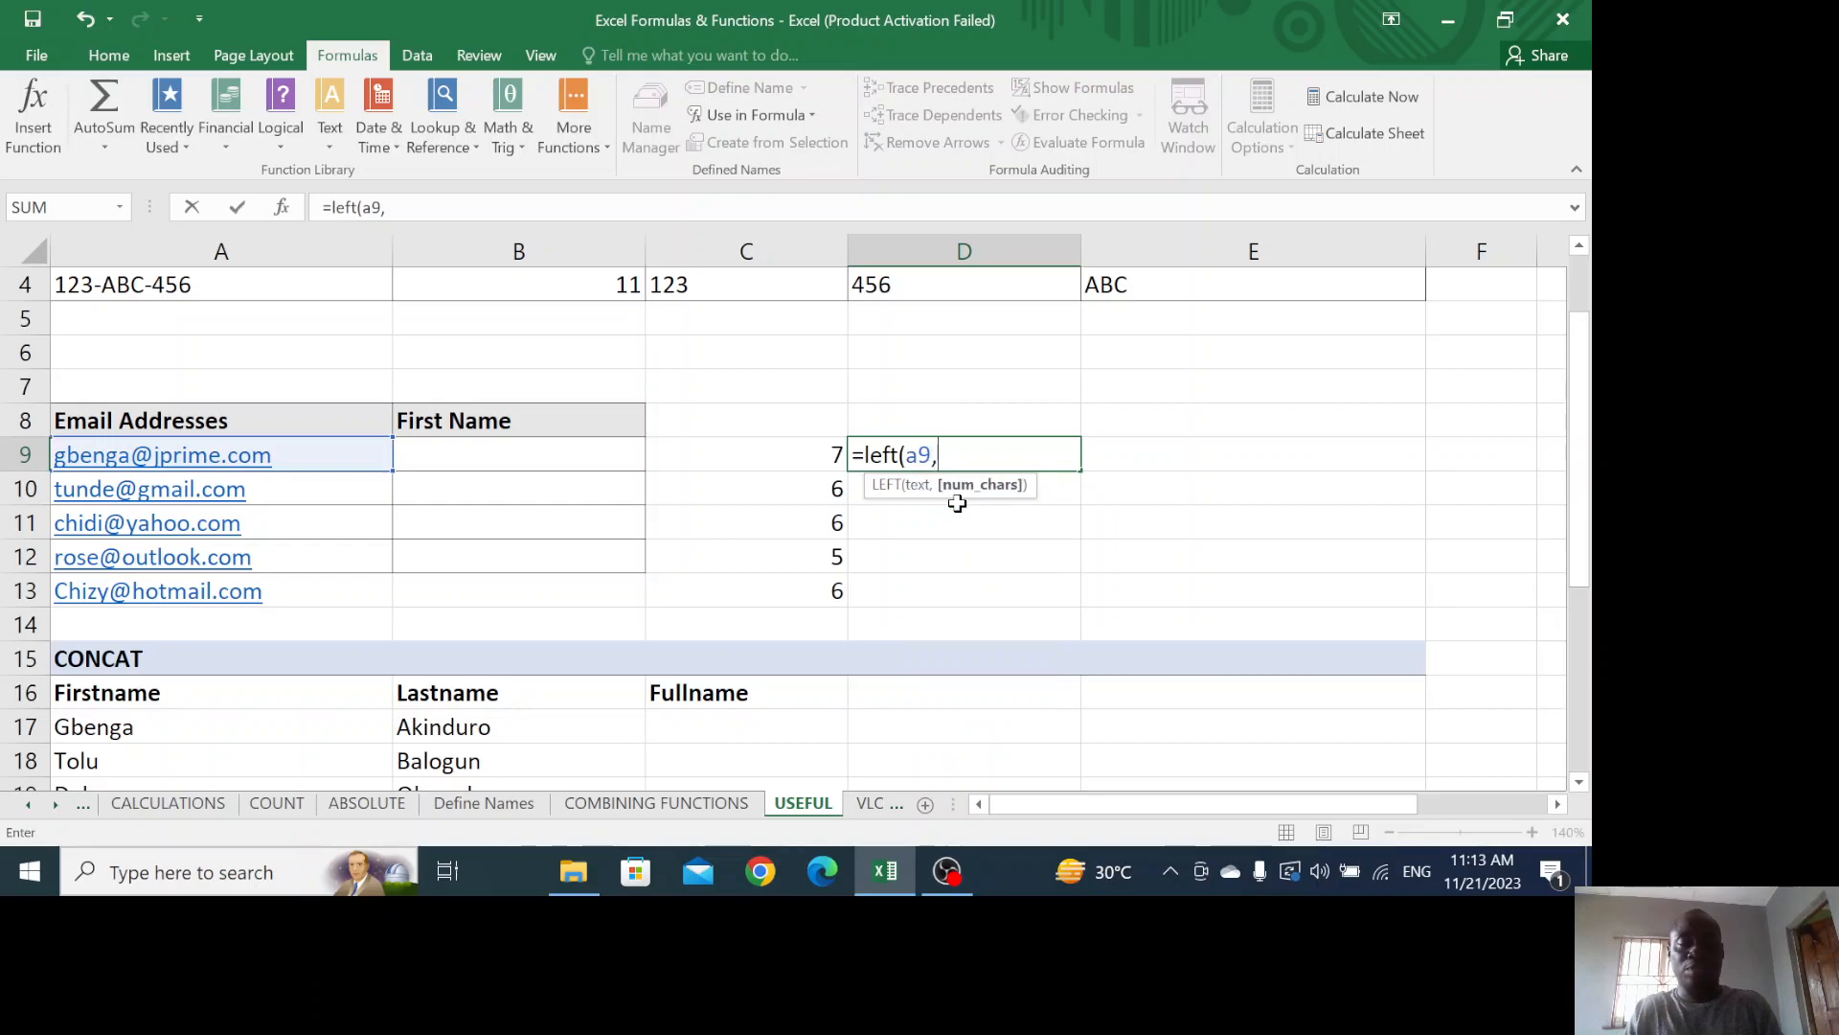
pyautogui.write('c')
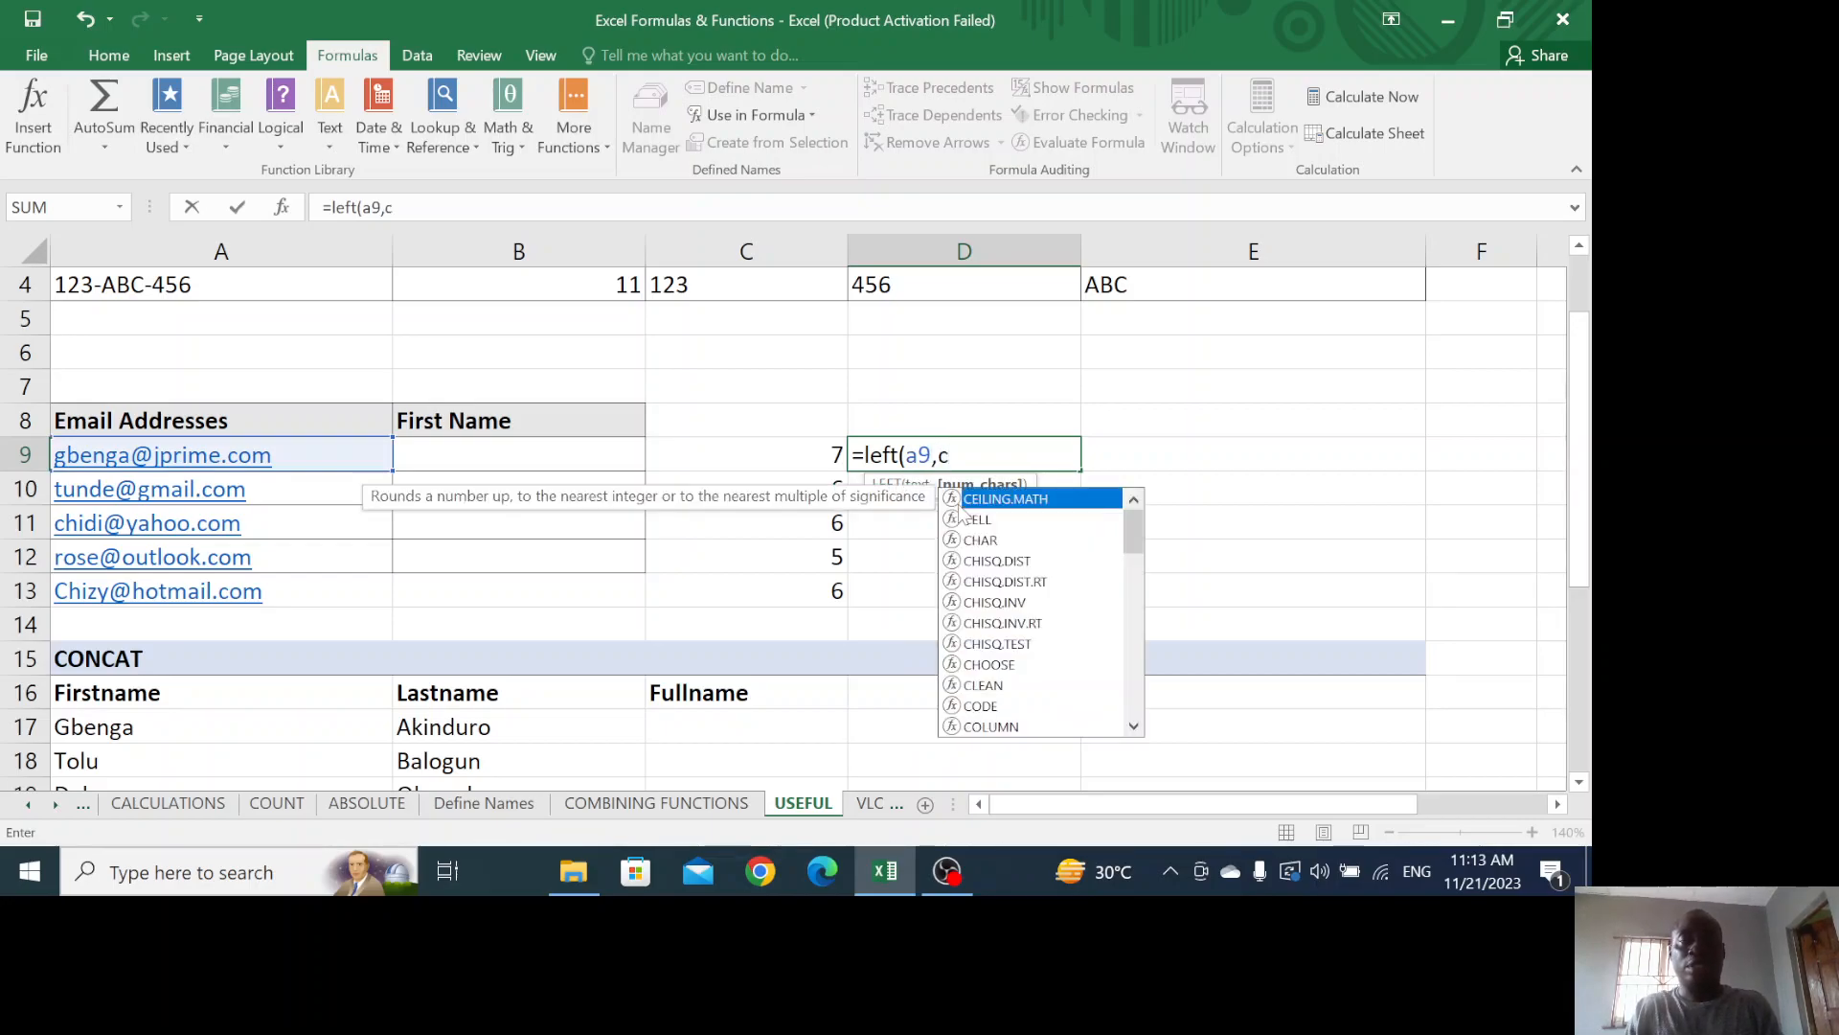
pyautogui.write('9')
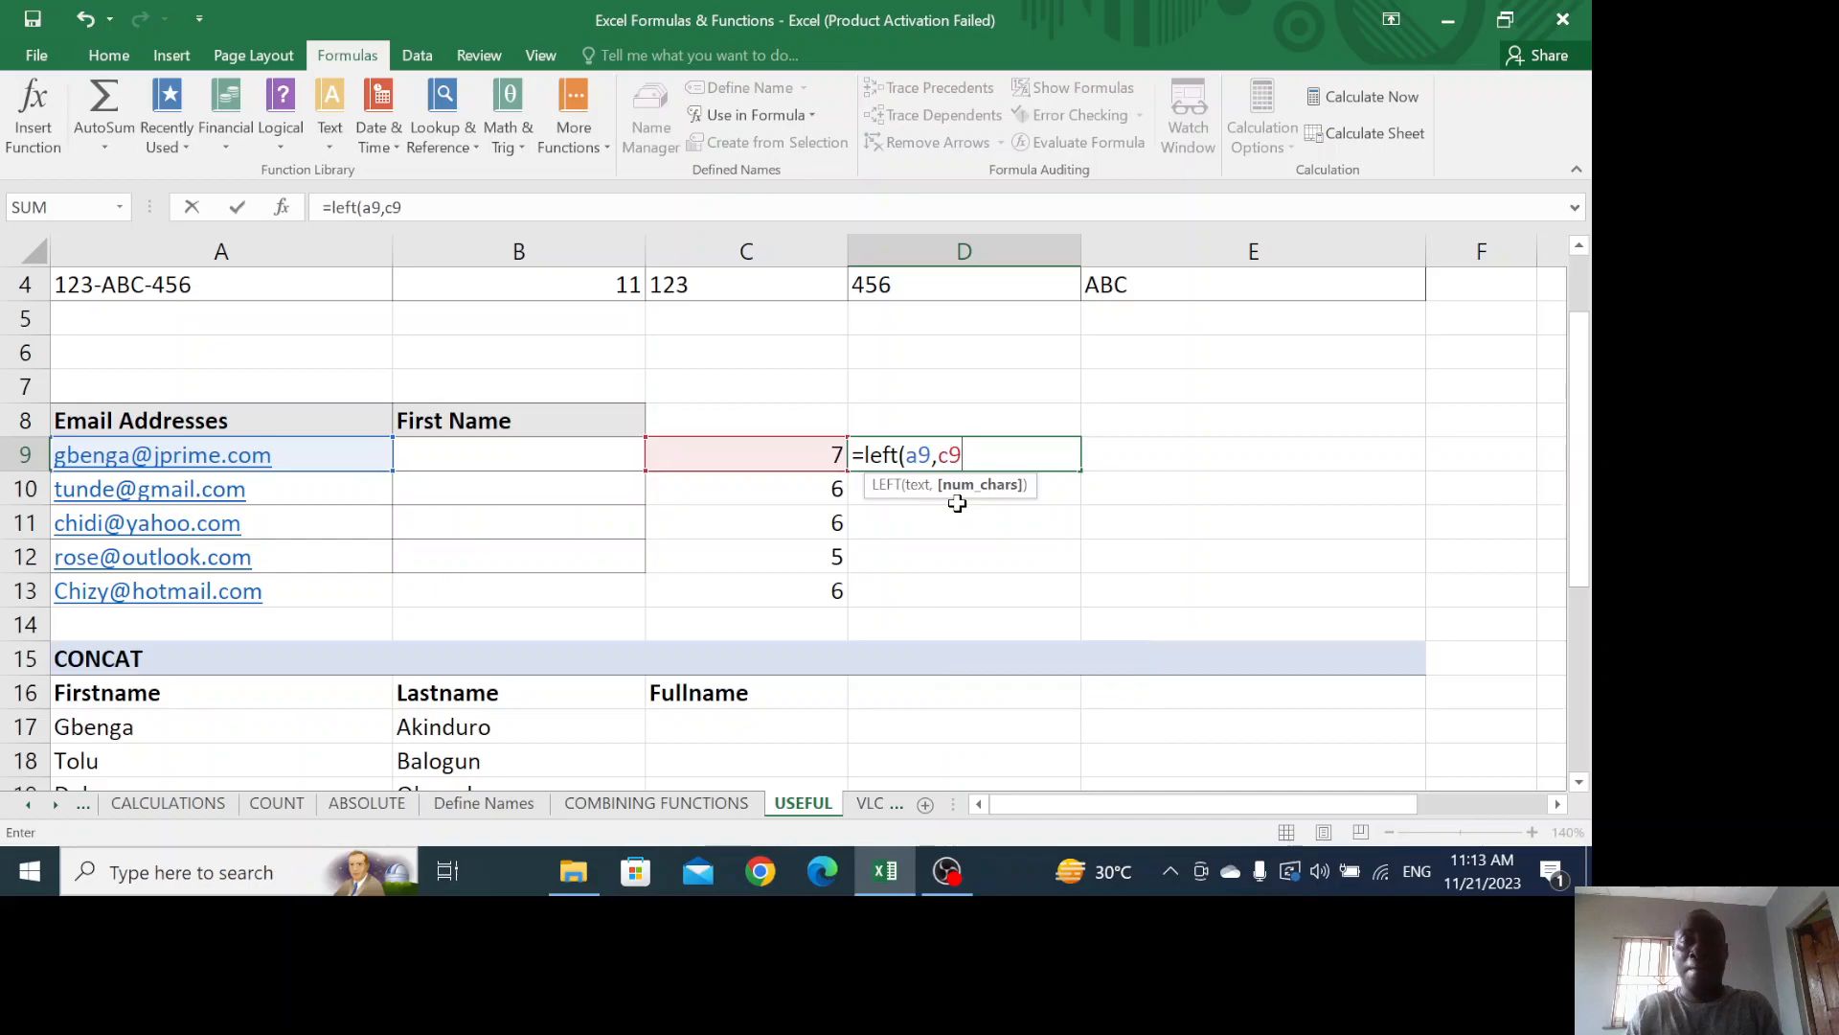
pyautogui.write('-')
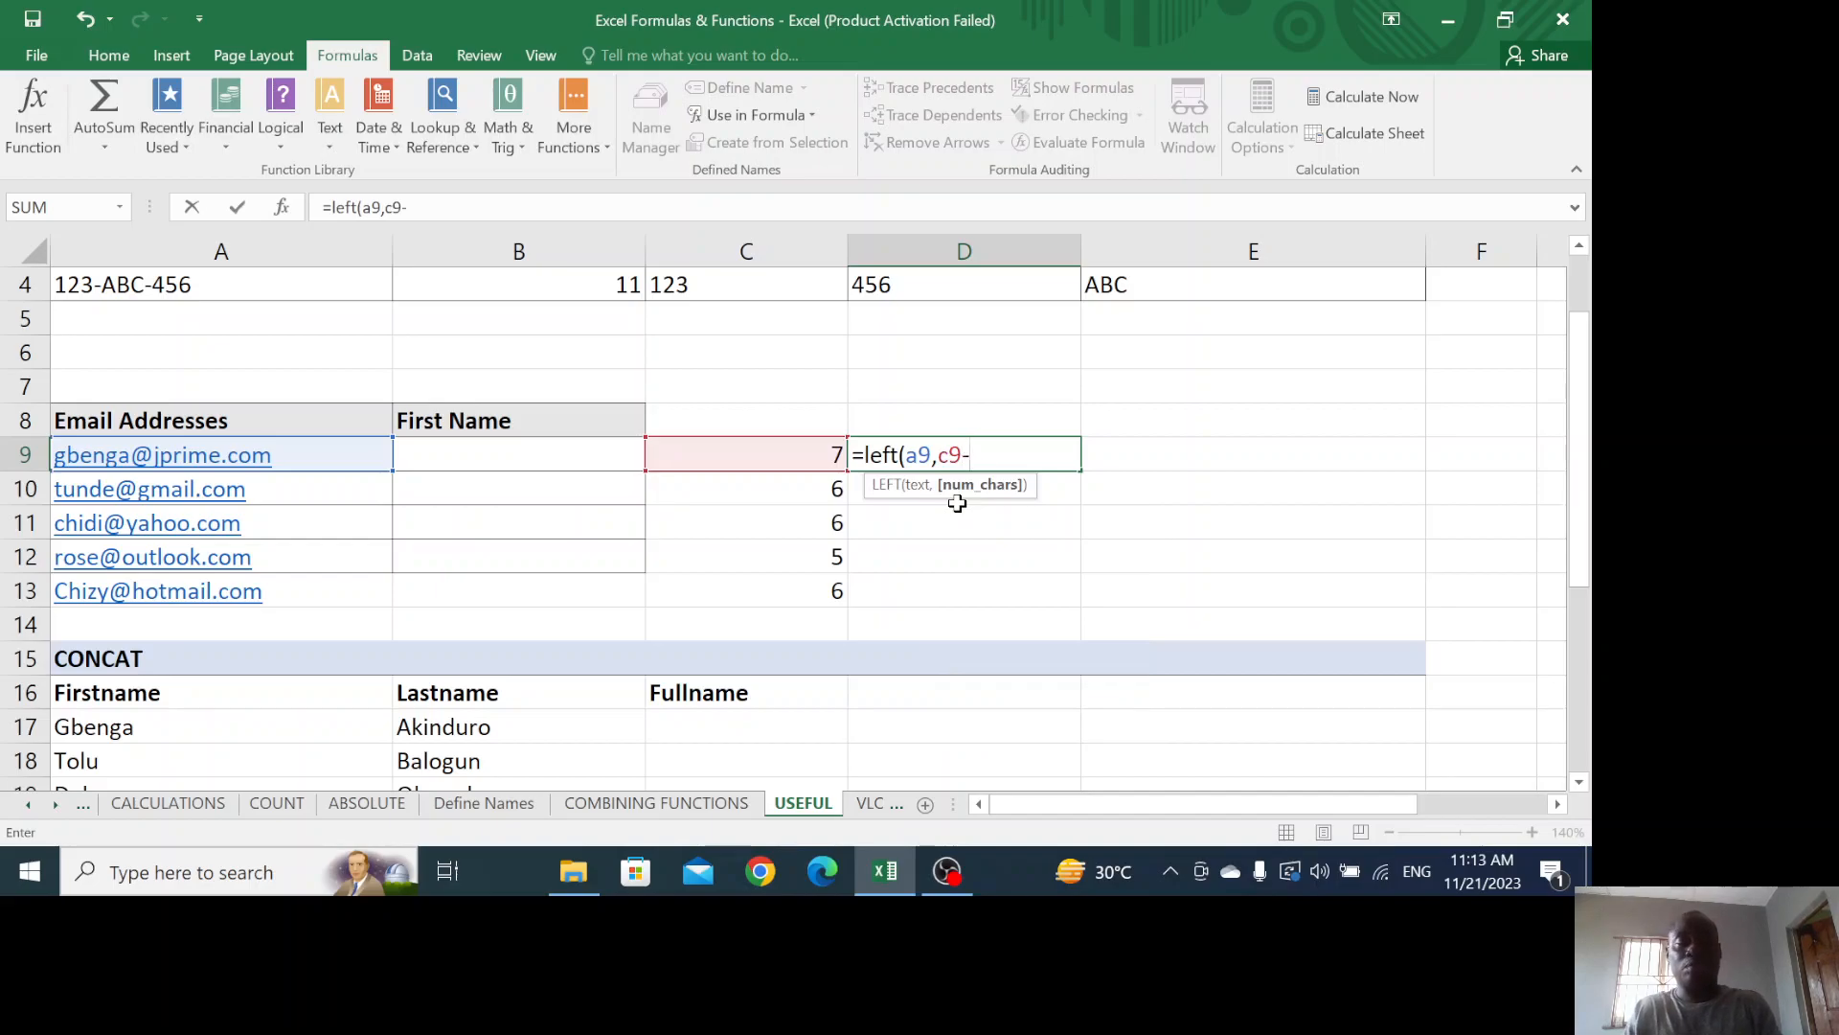
pyautogui.write('1')
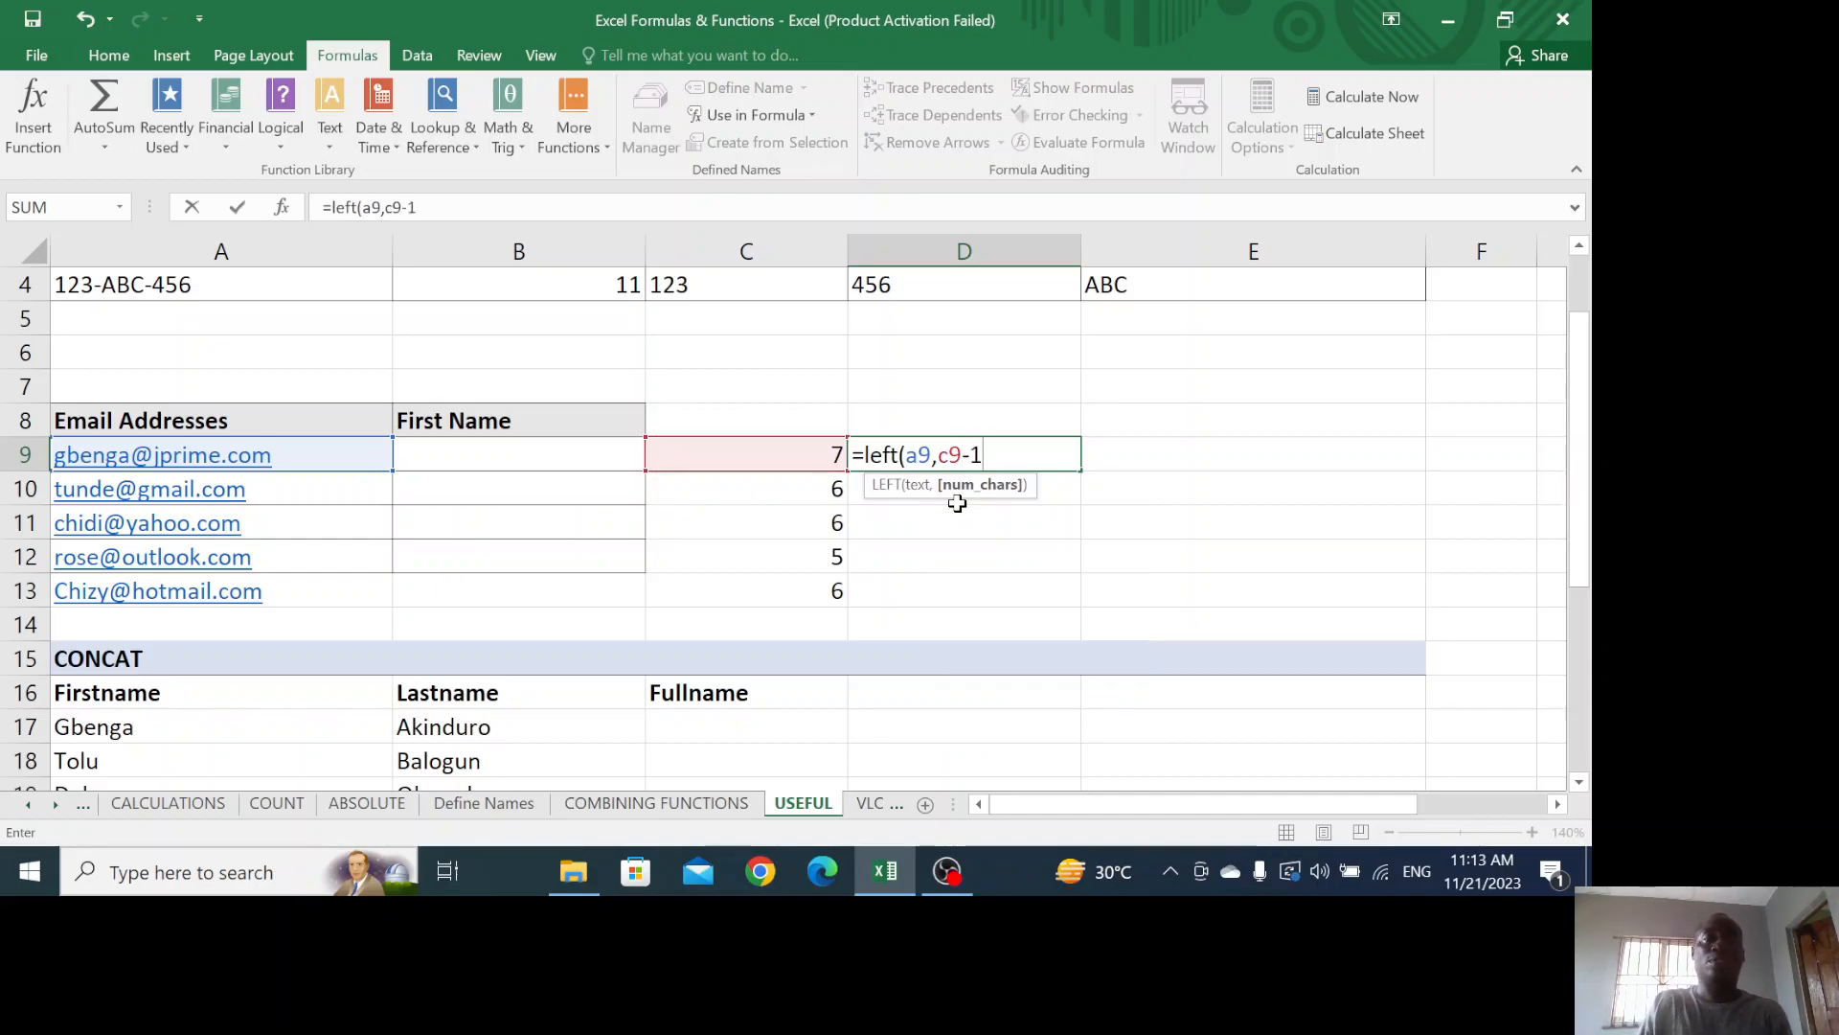
pyautogui.write(')')
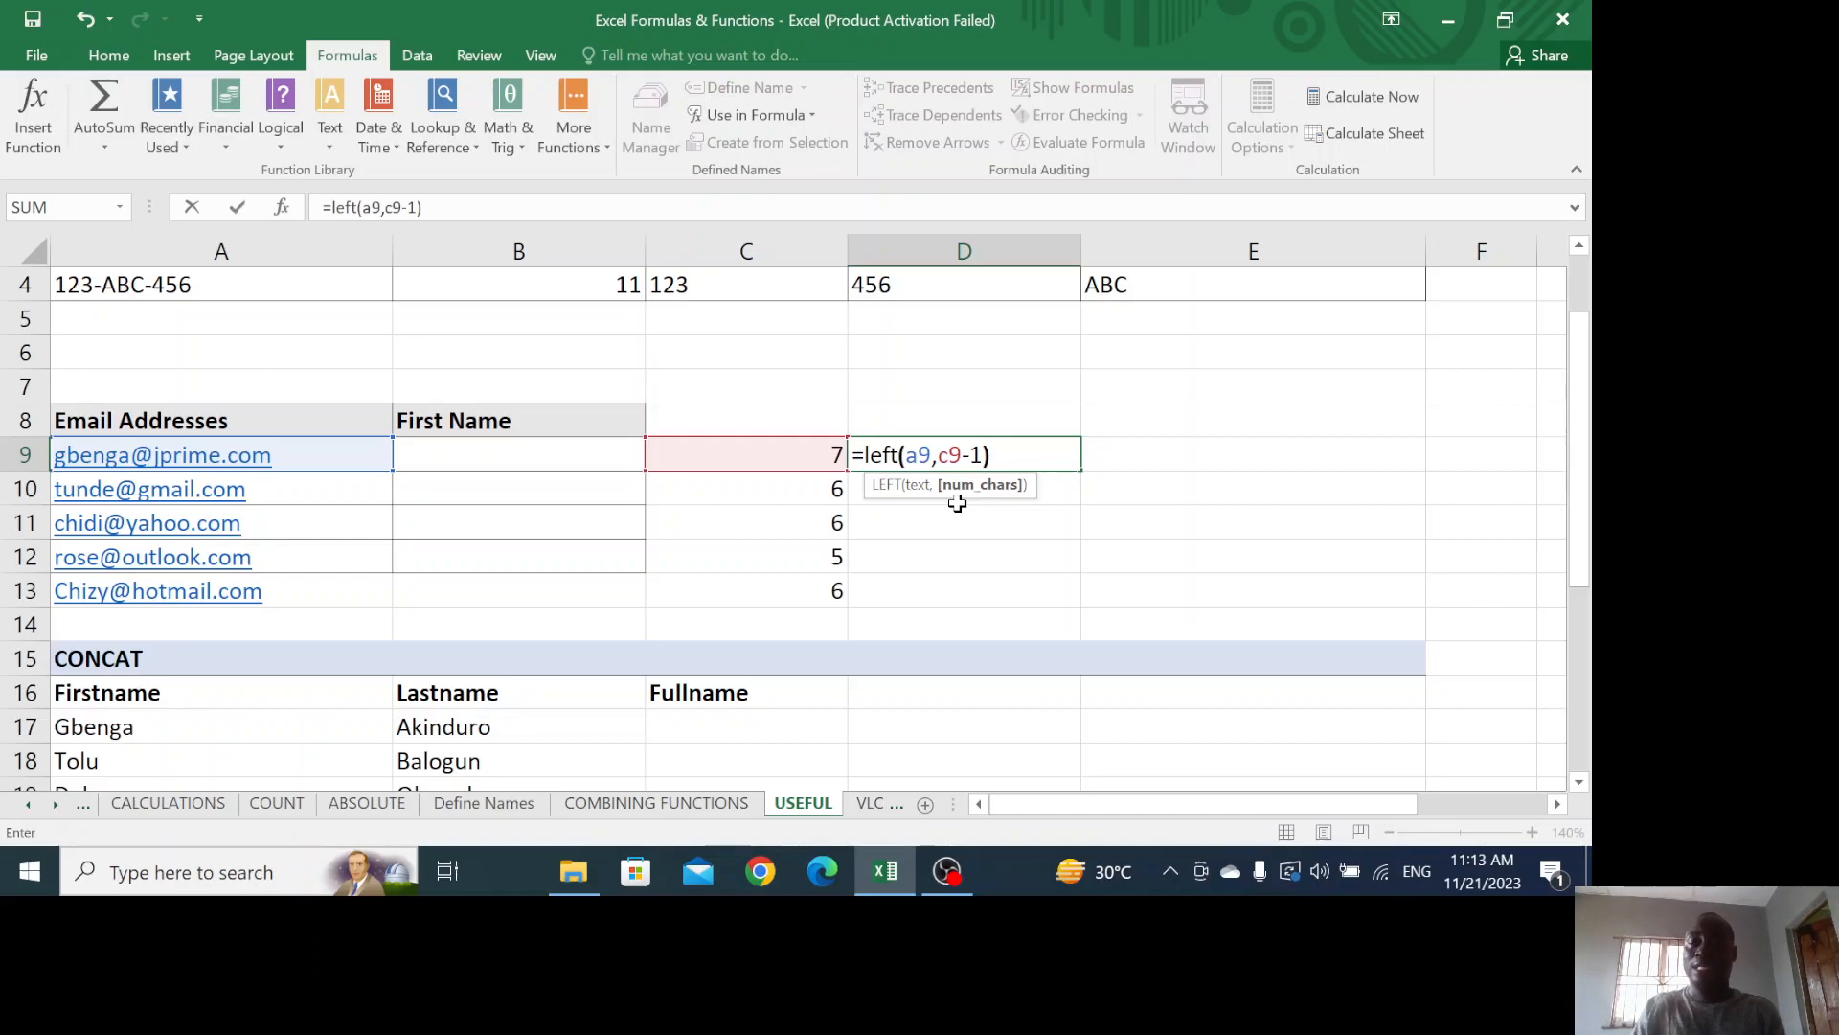
pyautogui.press('Return')
pyautogui.click(952, 457)
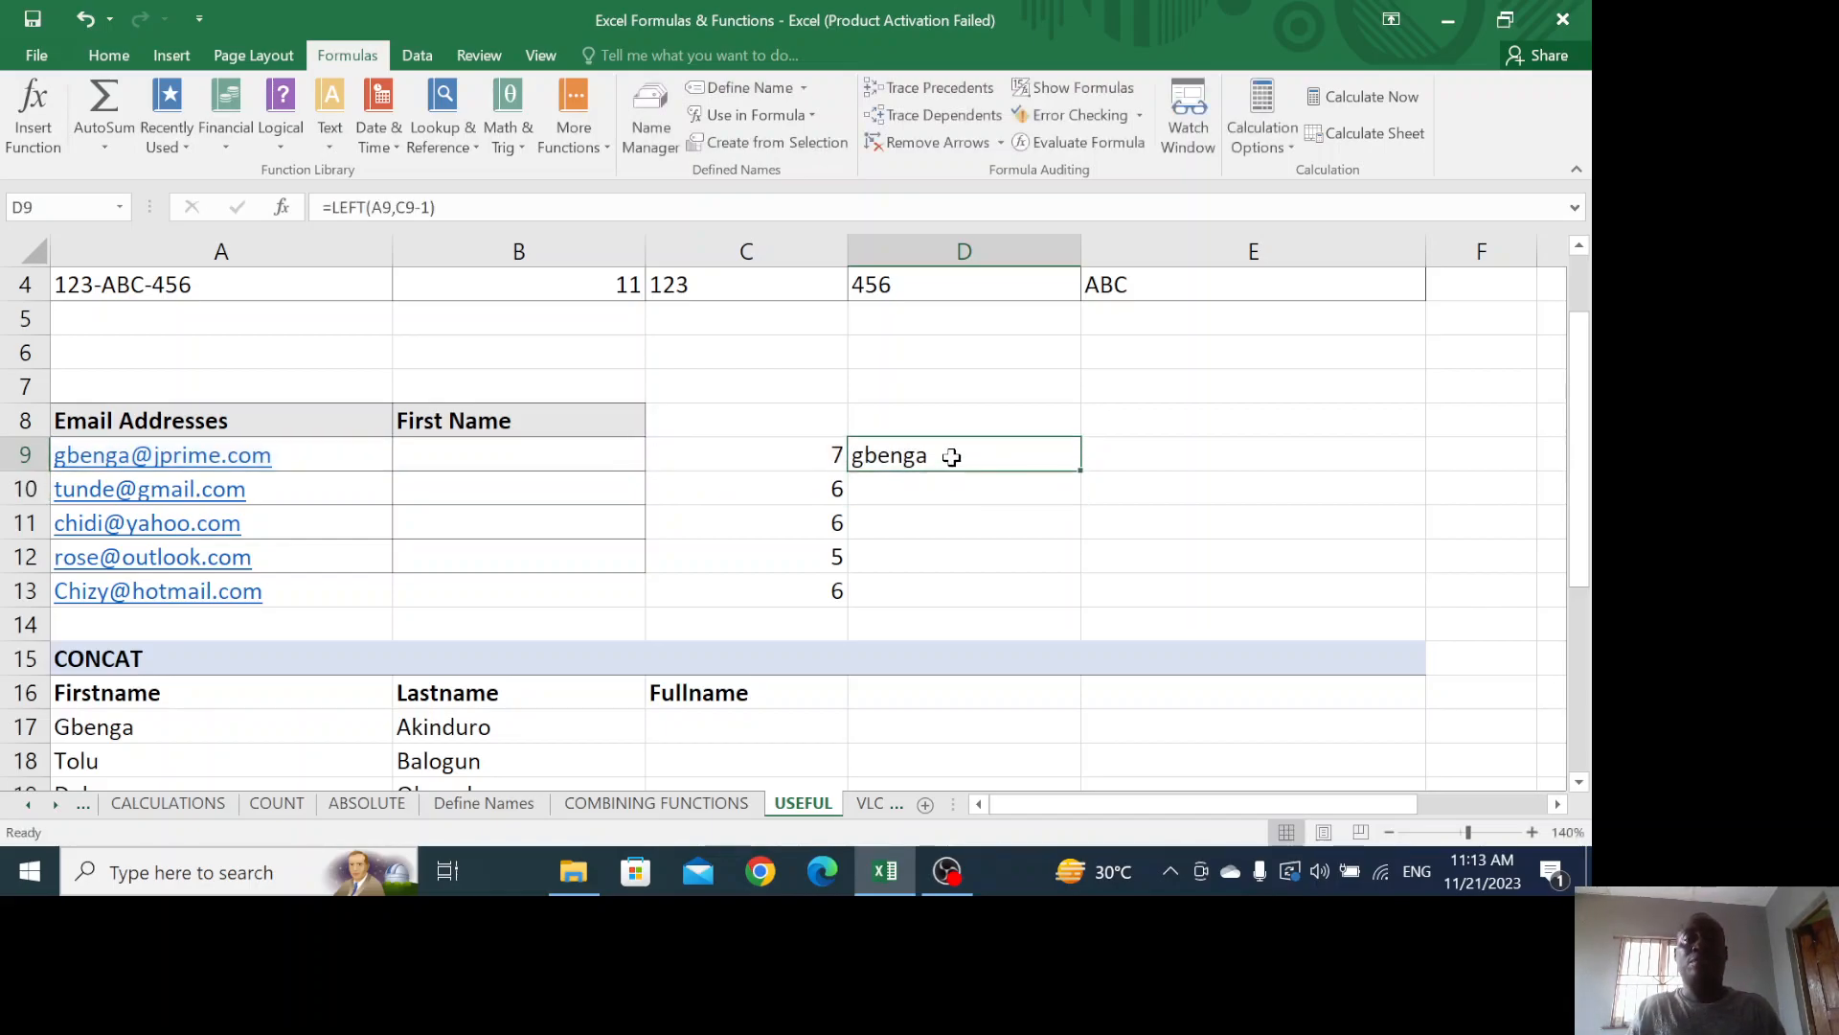
pyautogui.doubleClick(1082, 472)
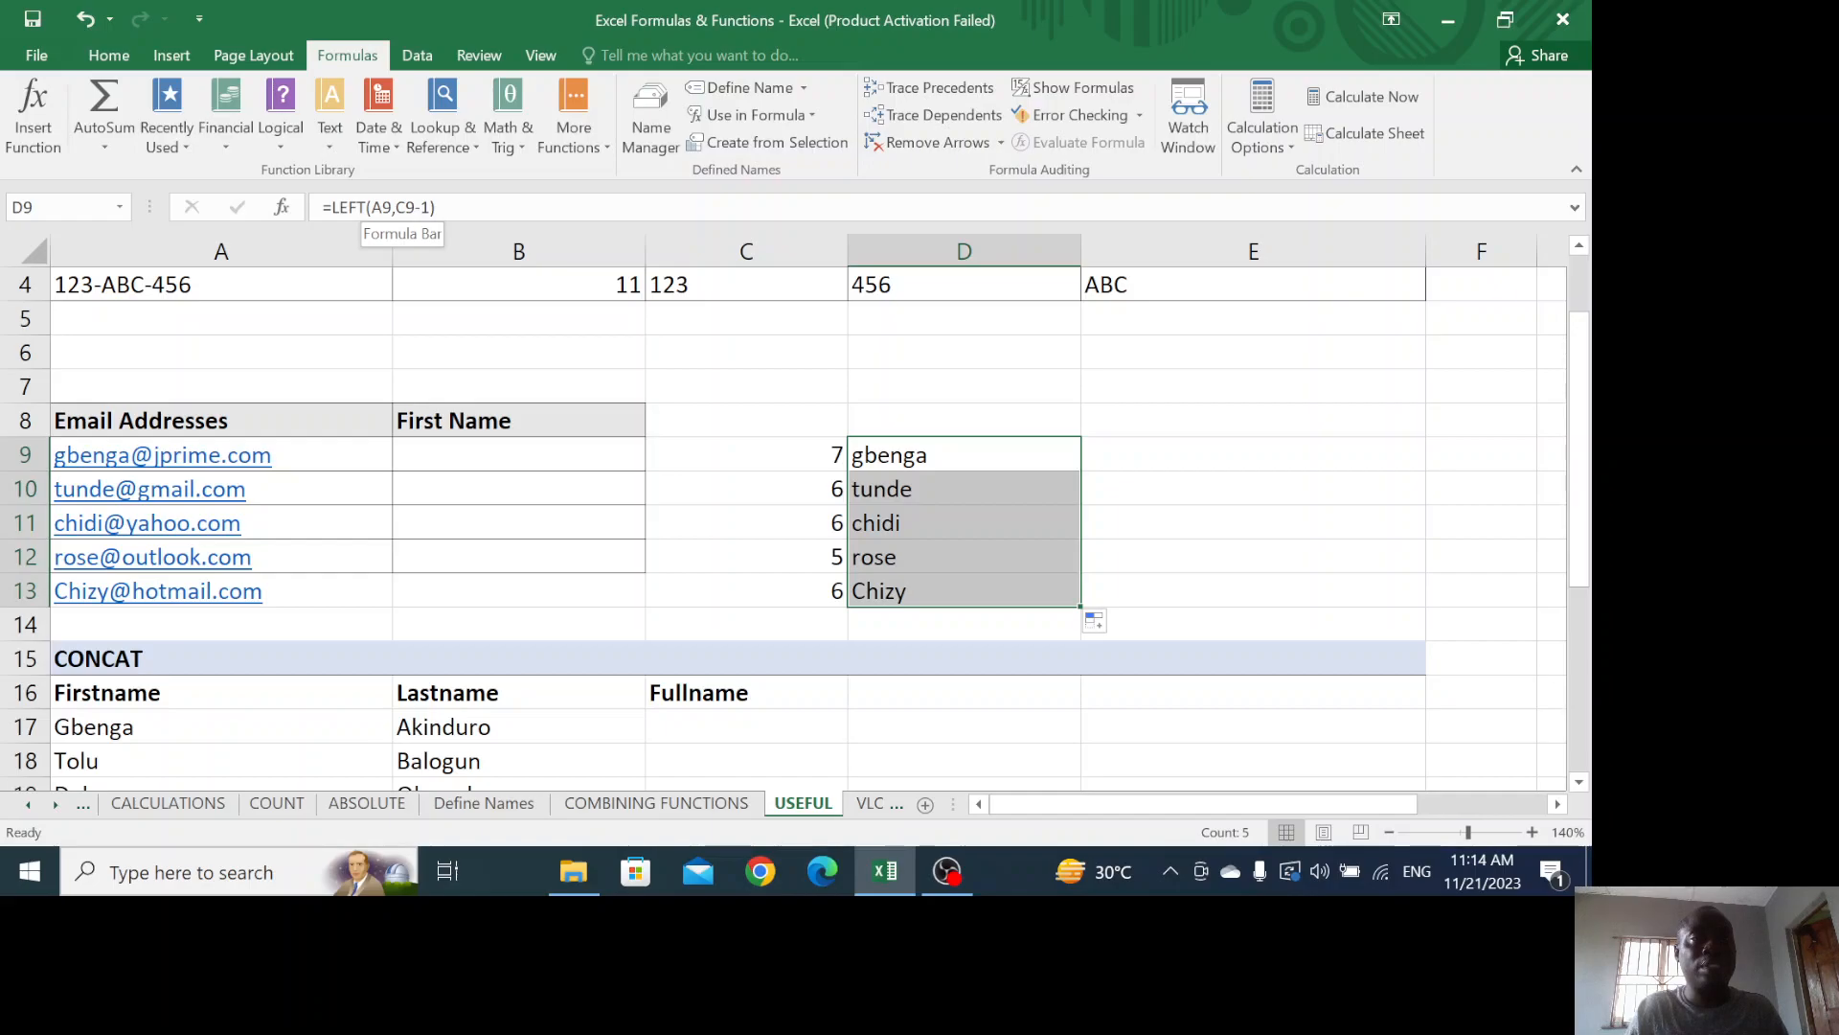
# Try nesting PROPER inside the D9 formula as =LEFT(PROPER(A9,C9-1))
pyautogui.click(371, 207)
pyautogui.write('proper')
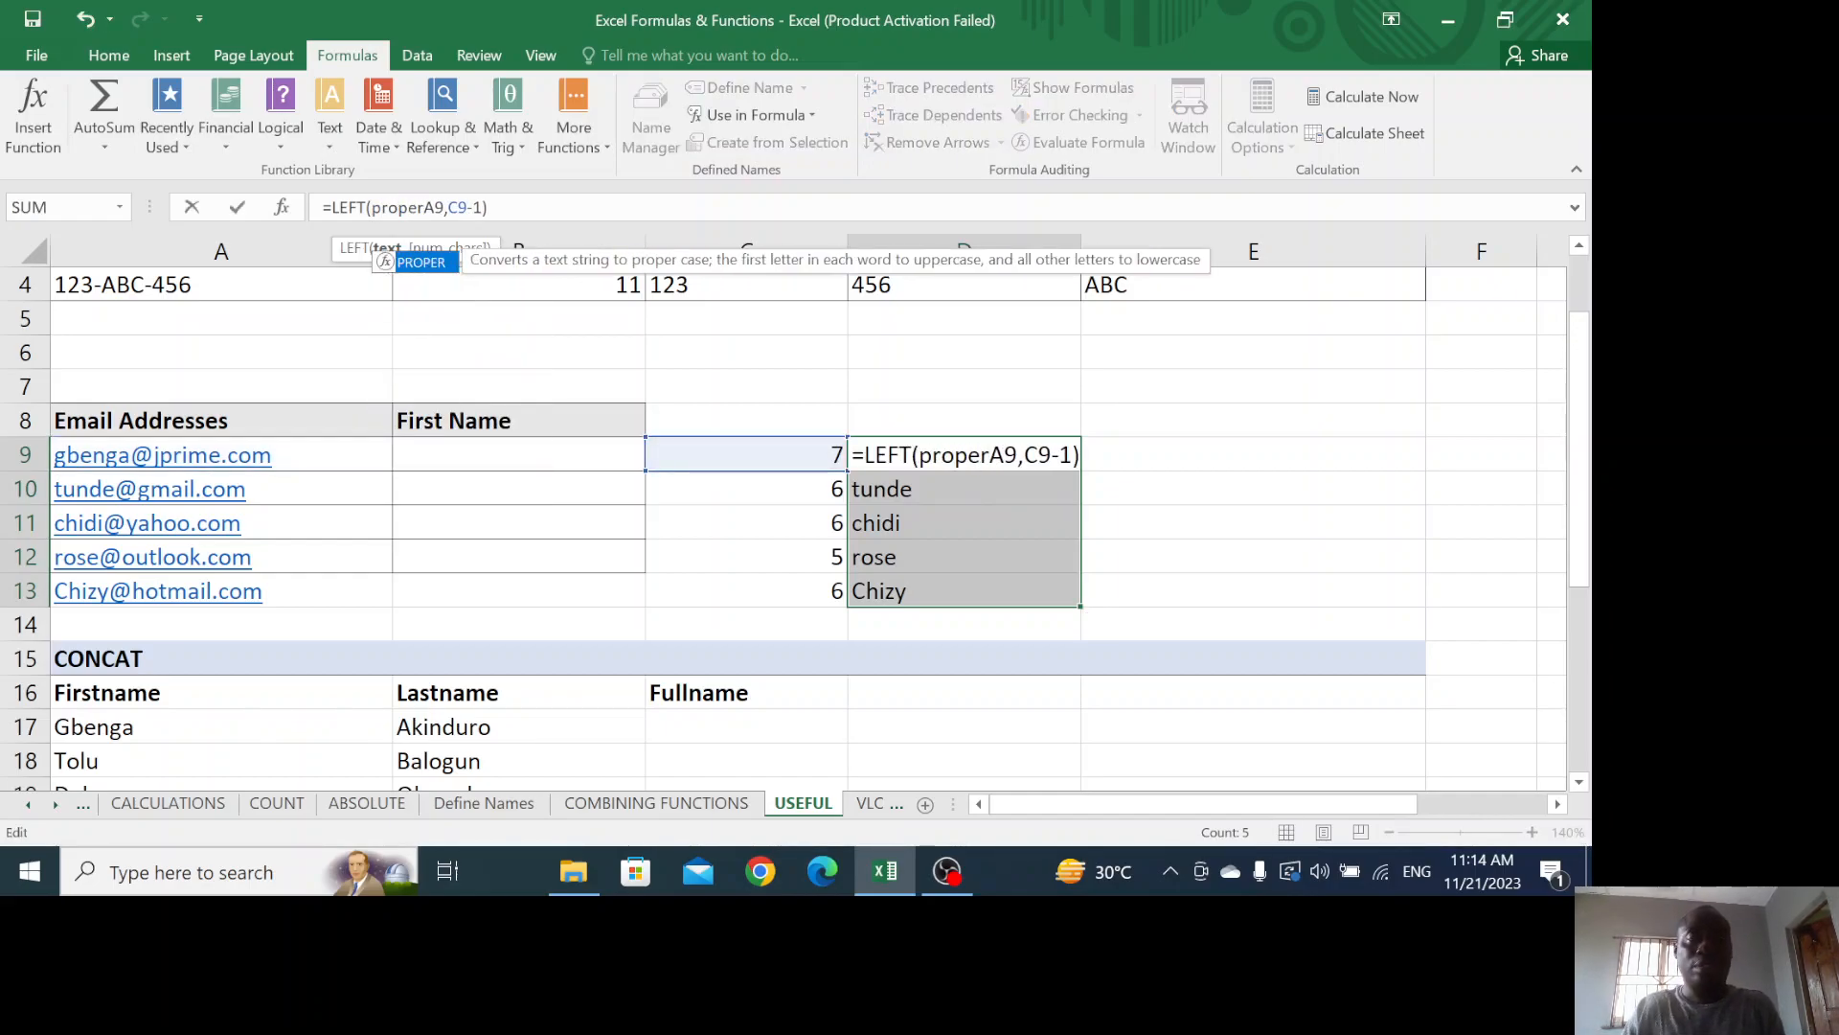
pyautogui.write('(')
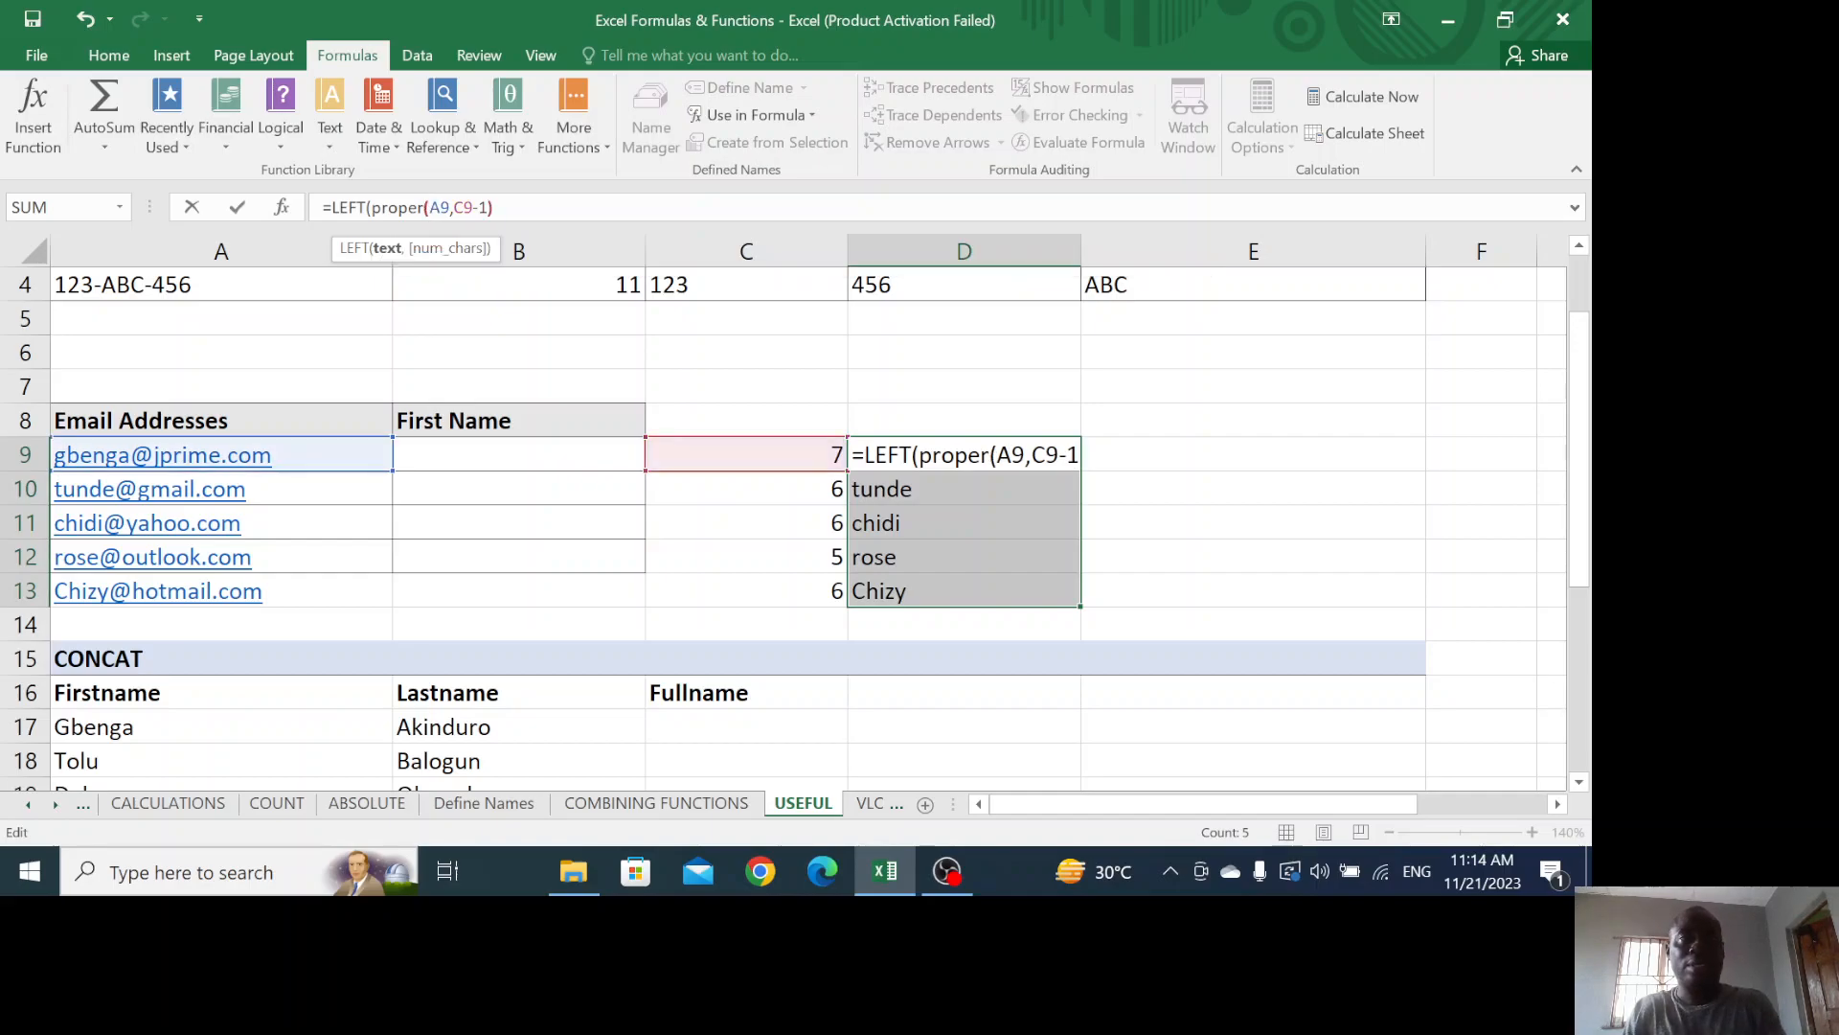
pyautogui.click(495, 208)
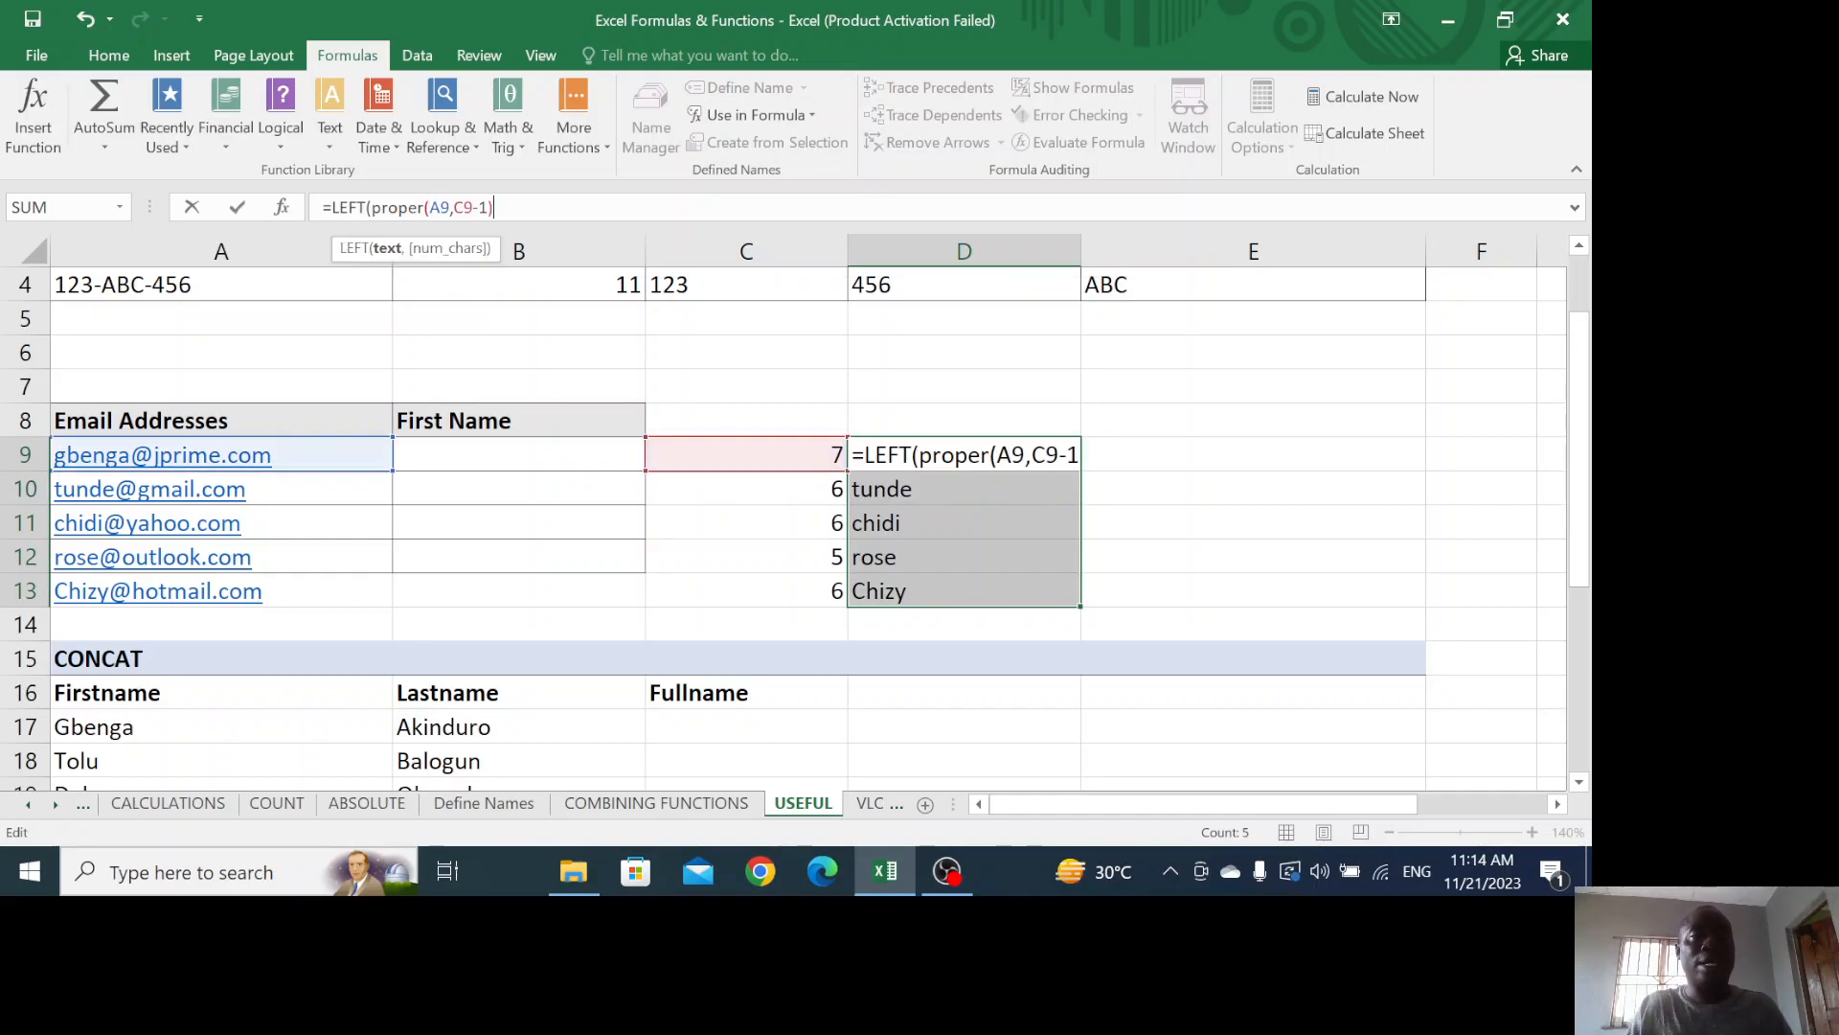
pyautogui.write(')')
pyautogui.press('Return')
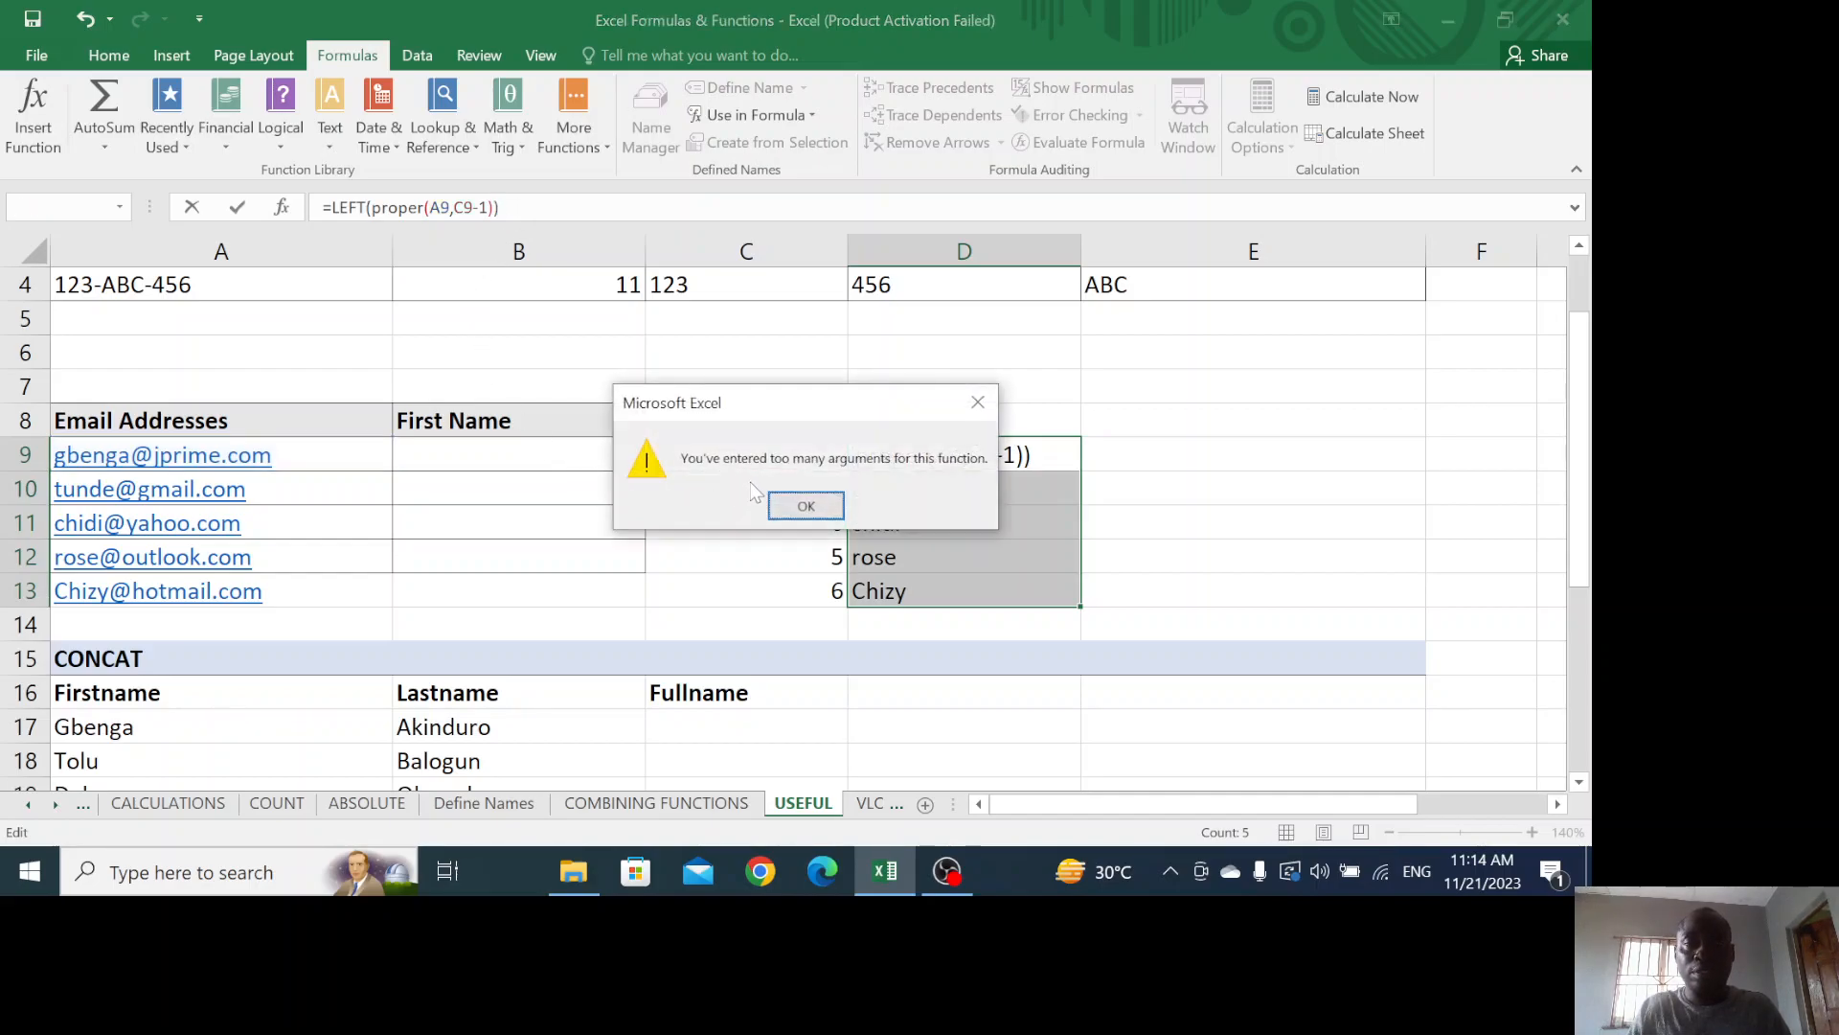
pyautogui.click(805, 507)
# Remove the nested PROPER function from the D9 formula, restoring =LEFT(A9,C9-1)
pyautogui.click(502, 208)
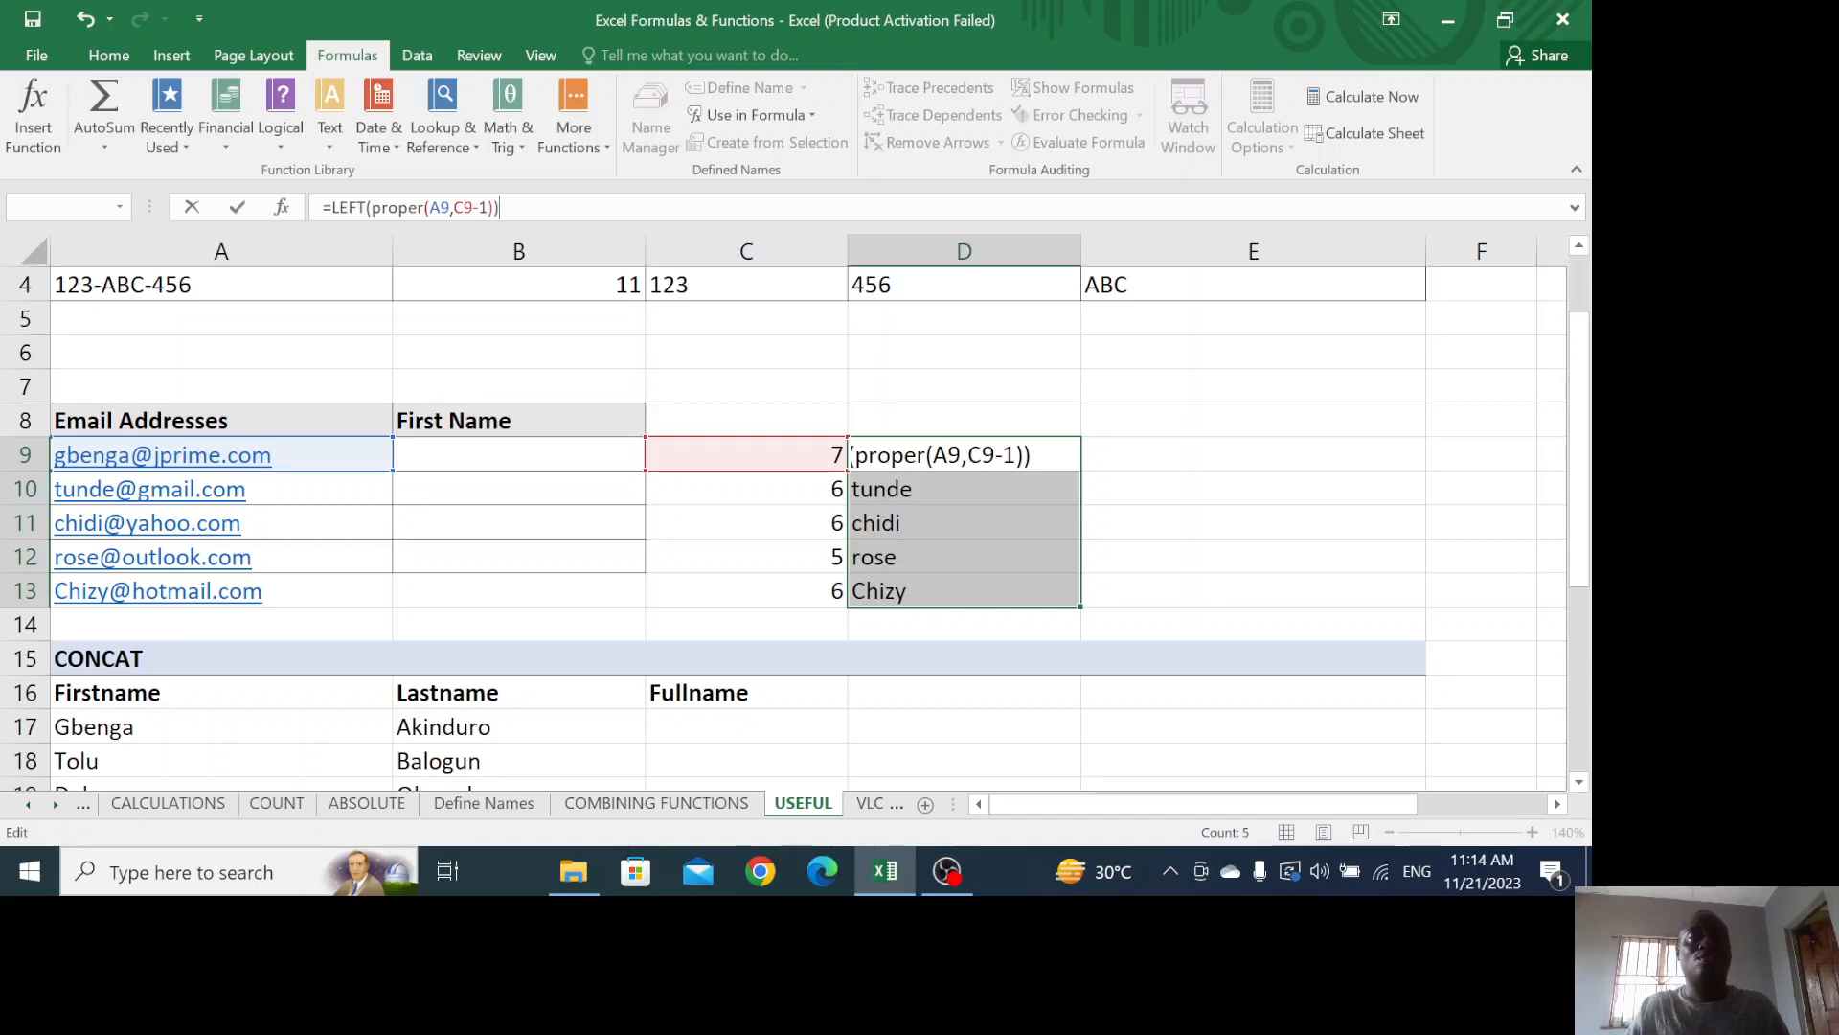
pyautogui.press('BackSpace')
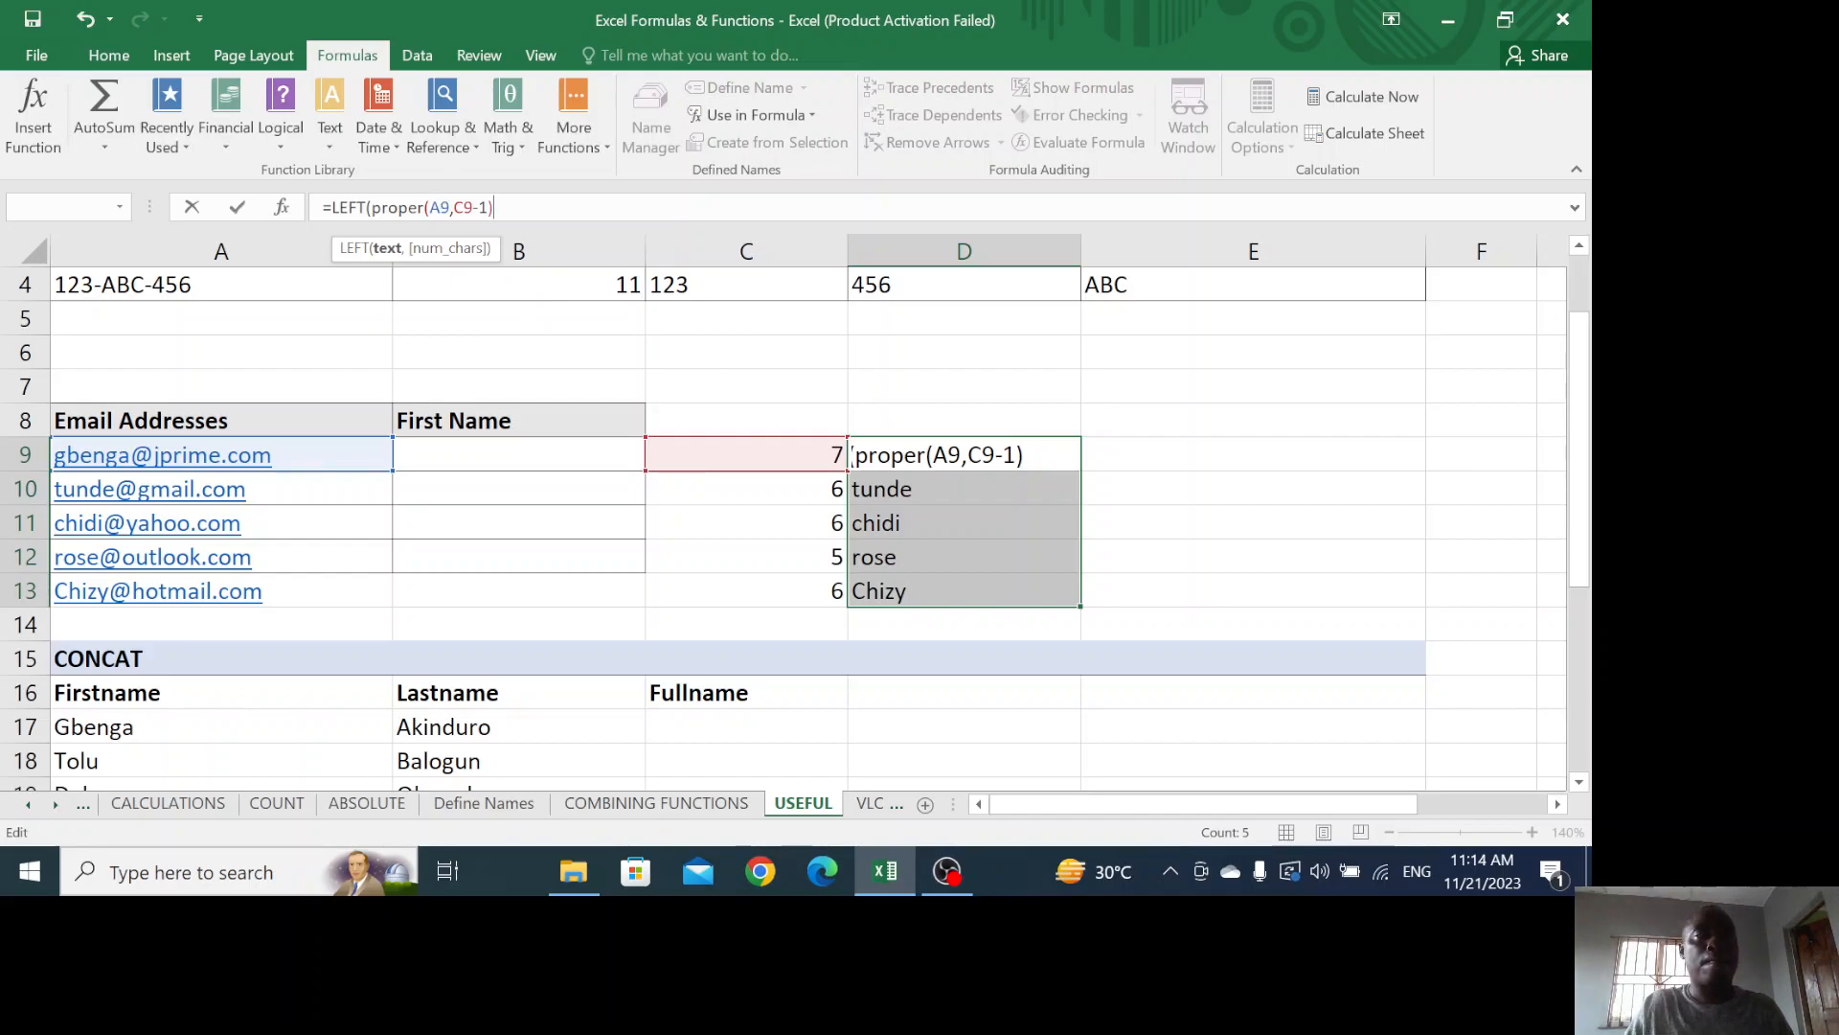
pyautogui.press('BackSpace')
pyautogui.press('BackSpace')
pyautogui.press('BackSpace')
pyautogui.press('BackSpace')
pyautogui.press('BackSpace')
pyautogui.press('BackSpace')
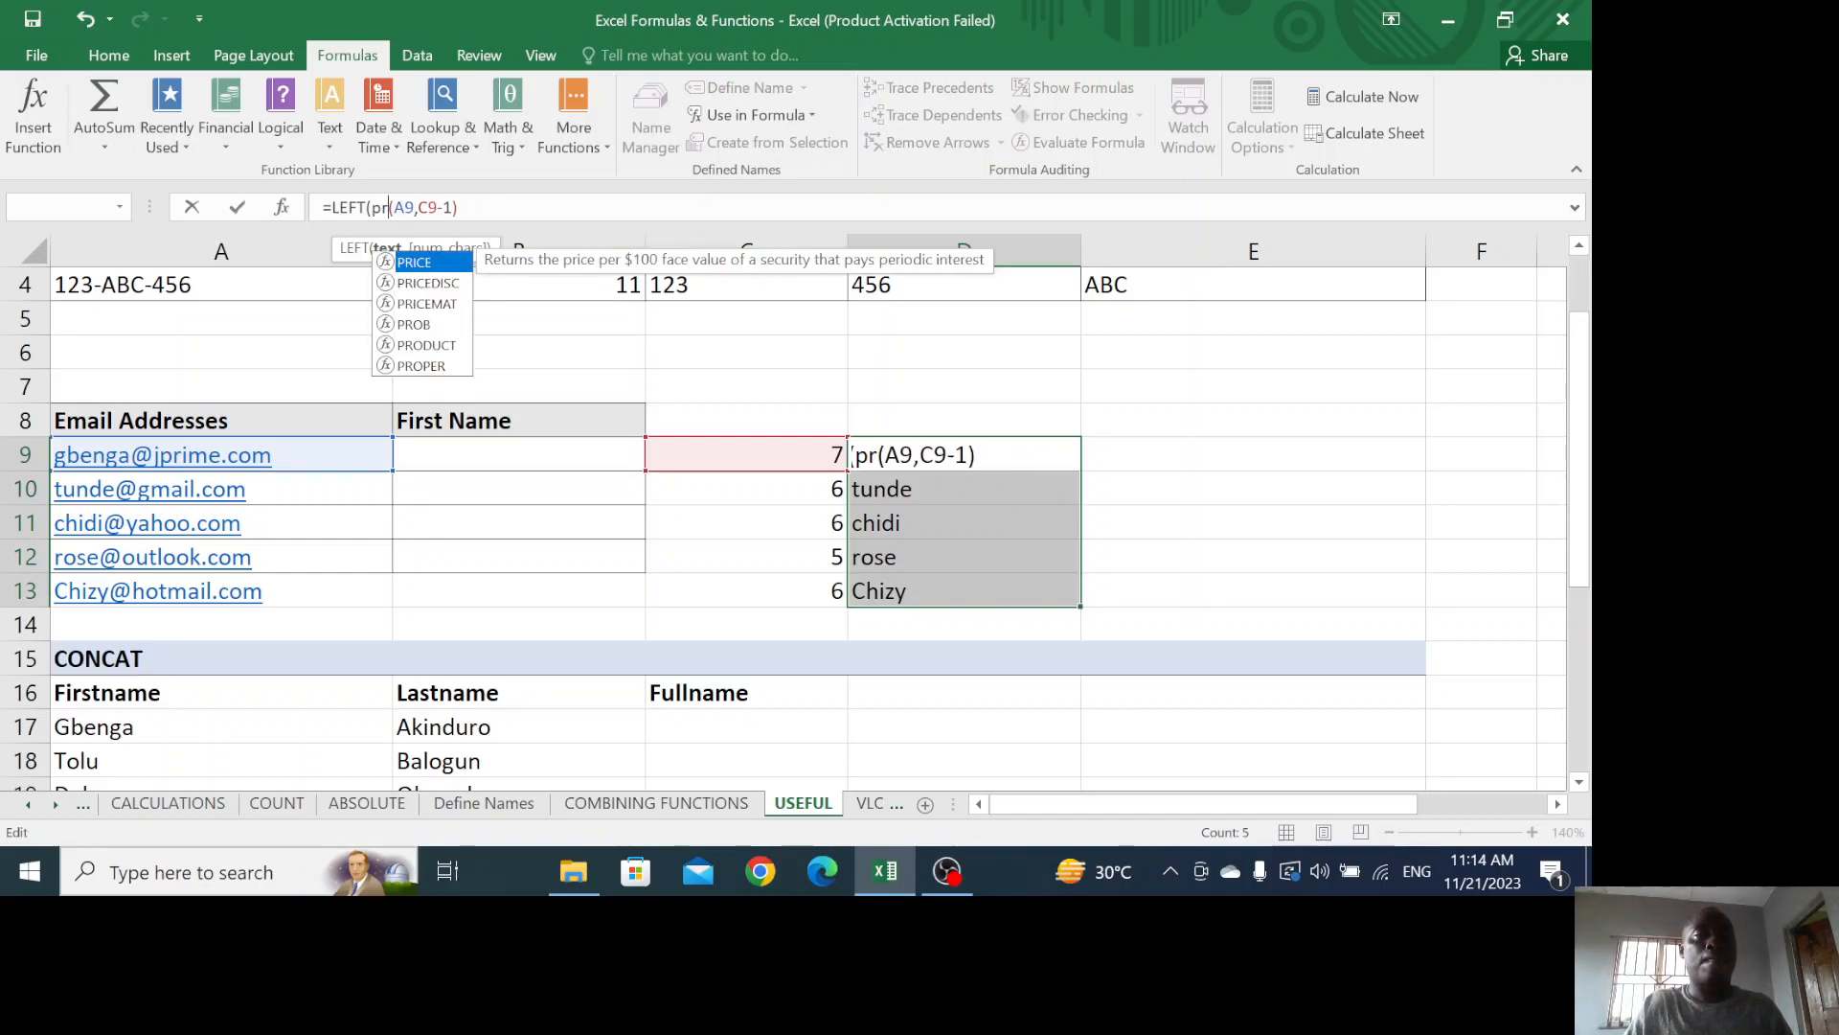
pyautogui.click(436, 207)
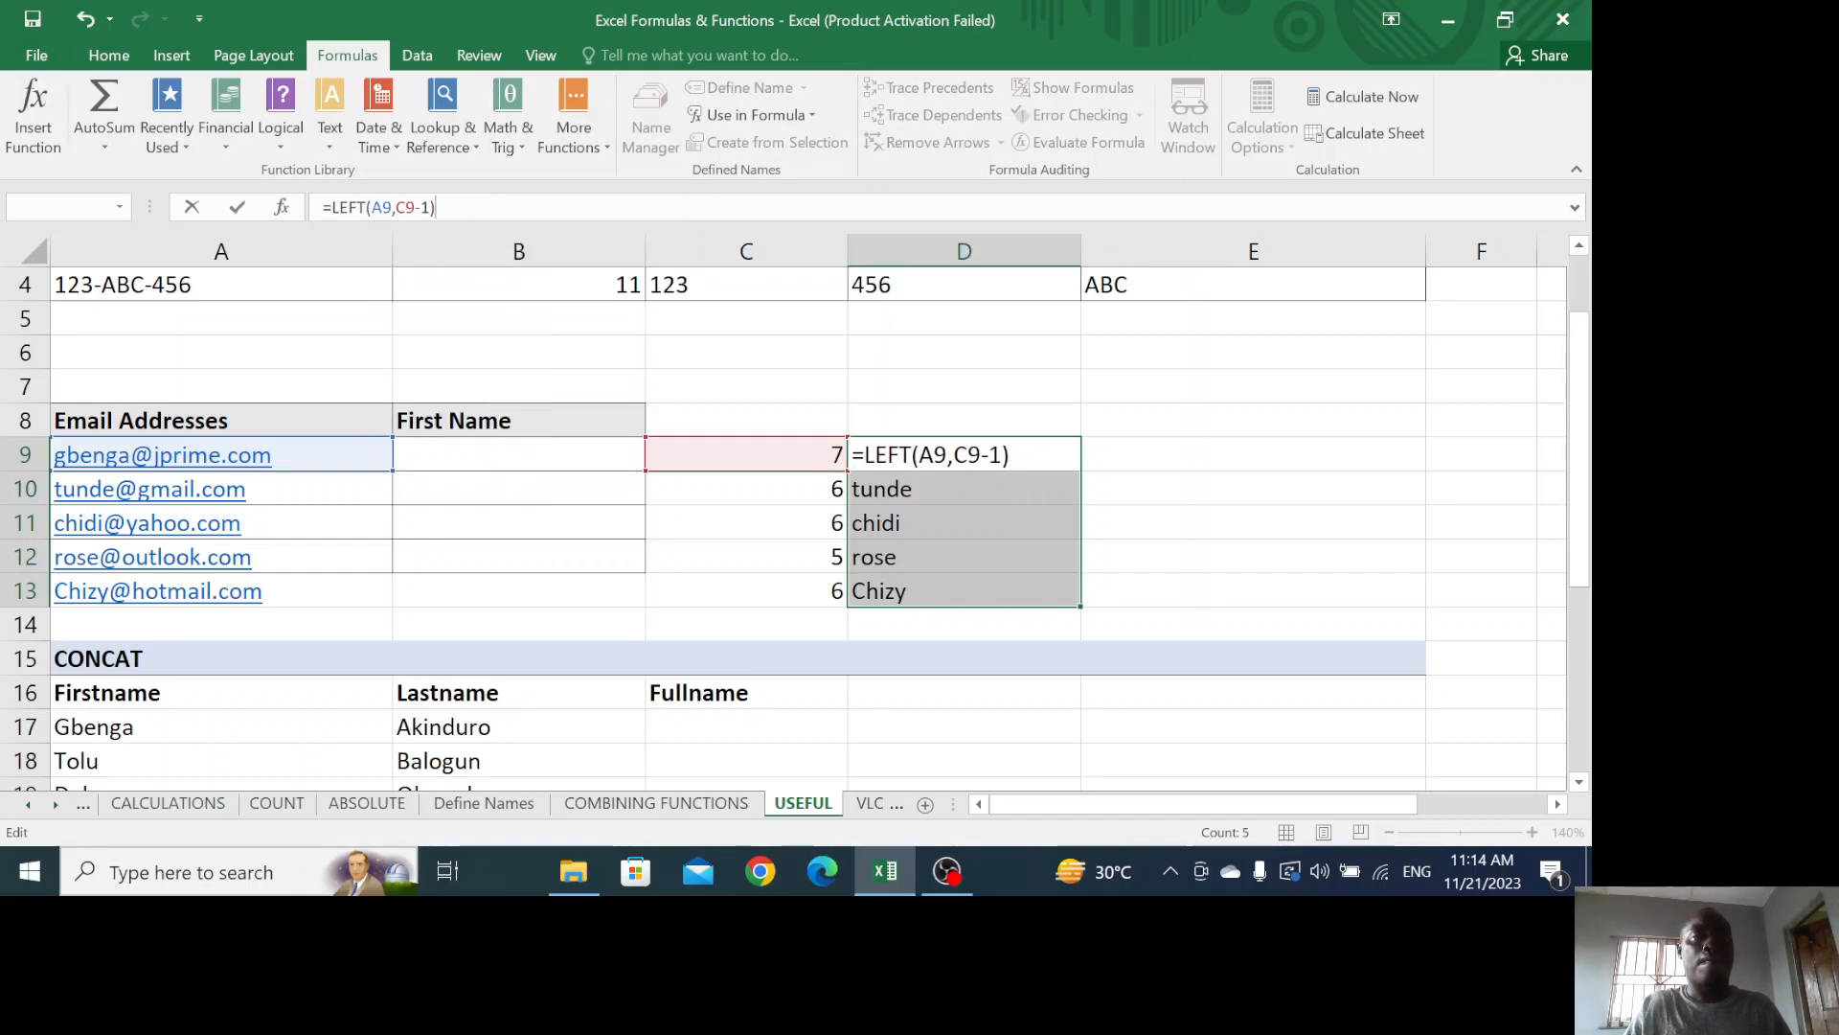
# Confirm the D9 formula, enter =PROPER(D9) in cell E9, and copy it down to E13
pyautogui.press('Return')
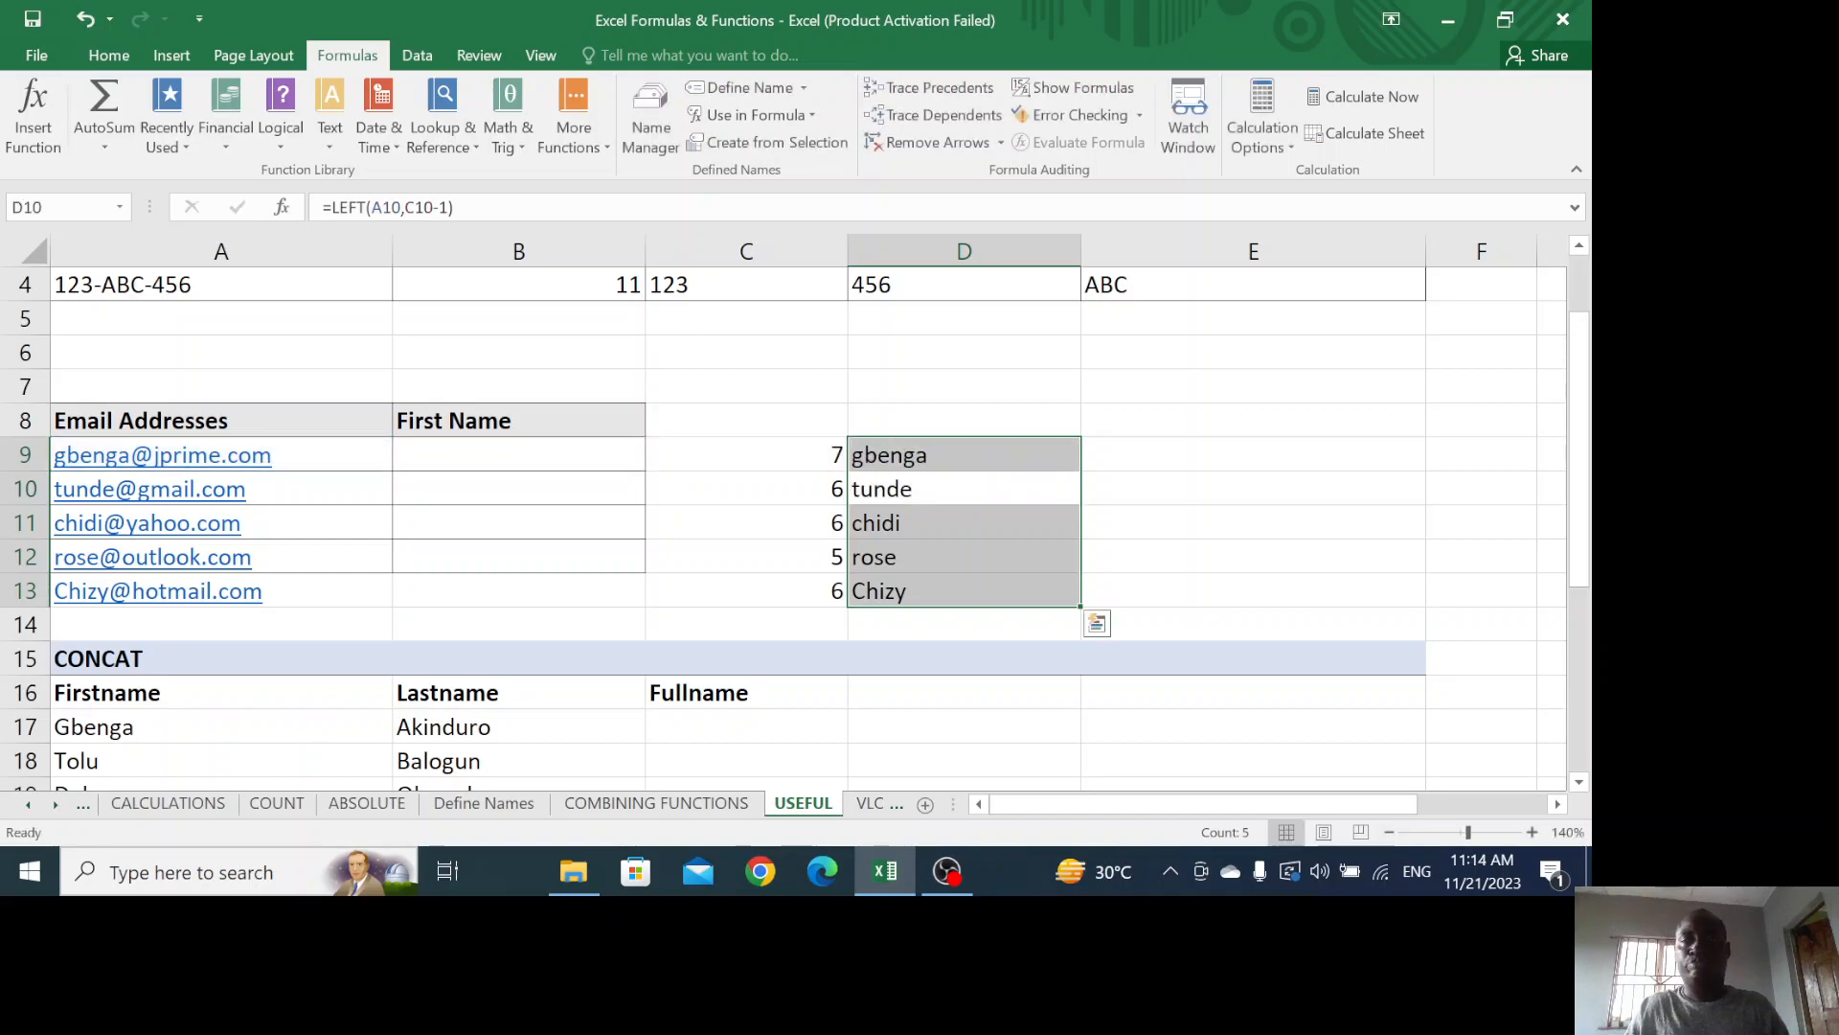
pyautogui.click(1179, 460)
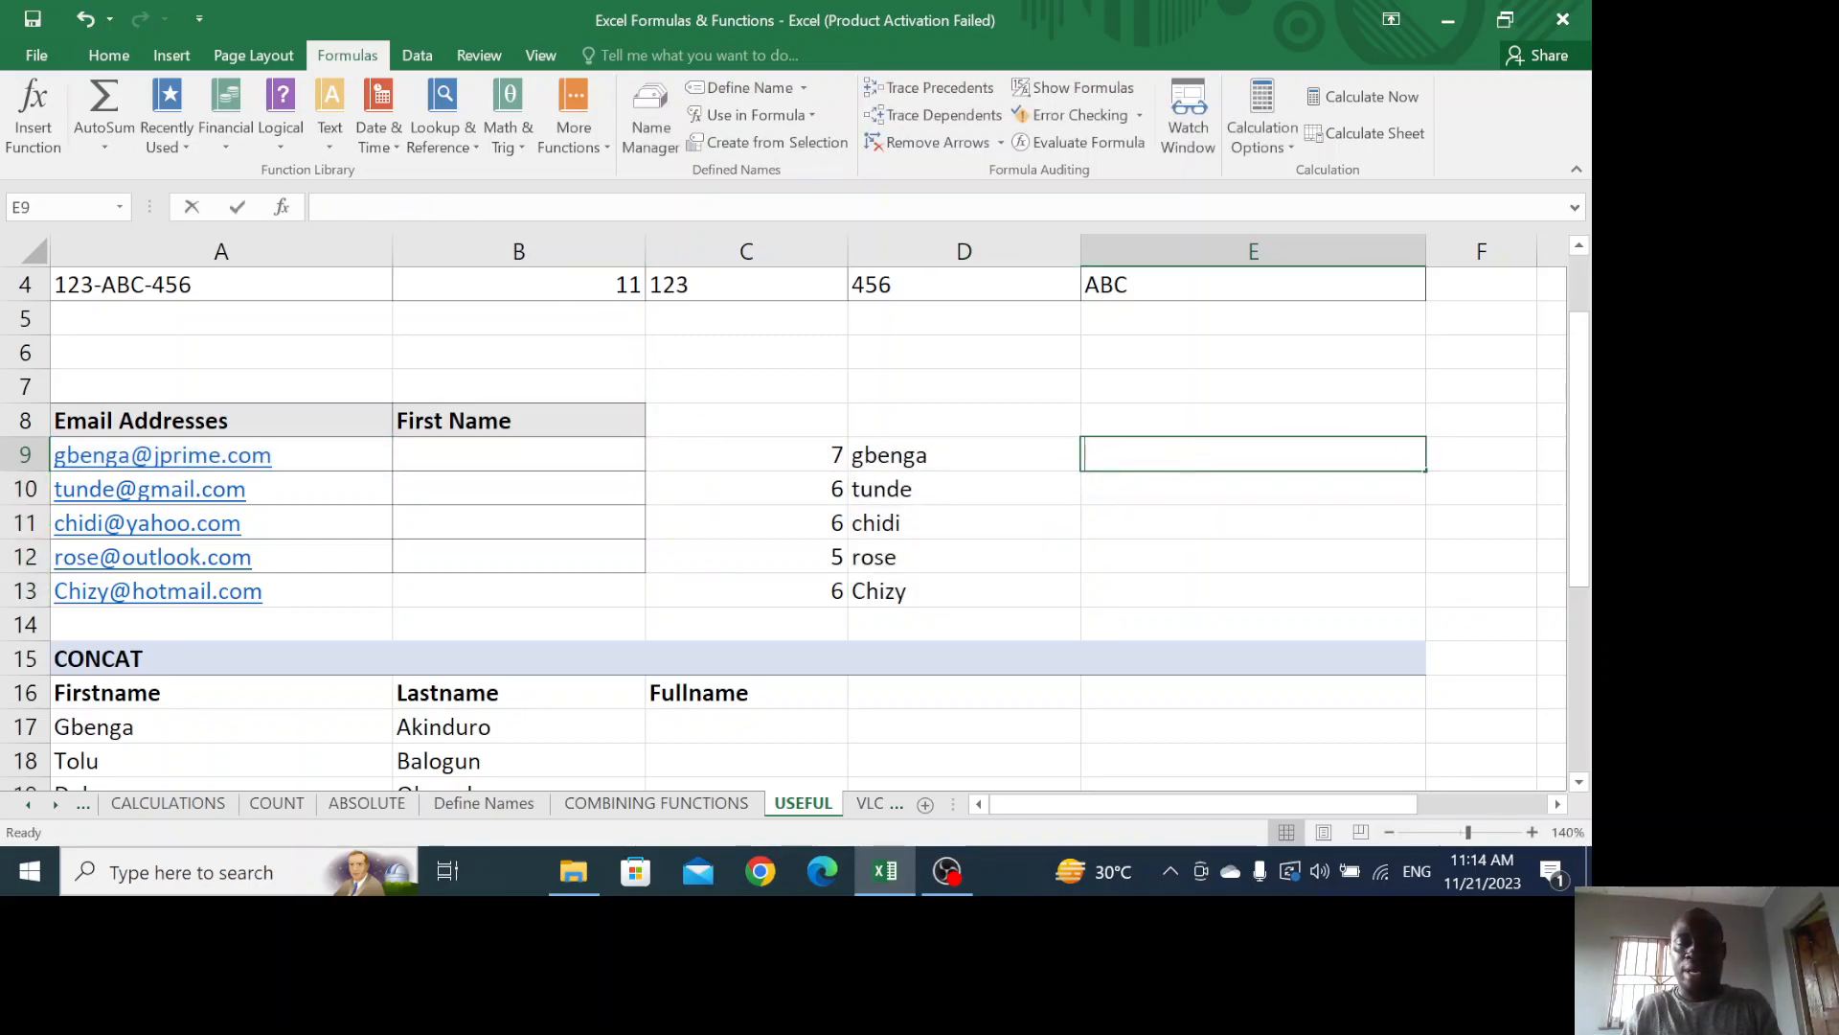
pyautogui.write('=pro')
pyautogui.write('er(')
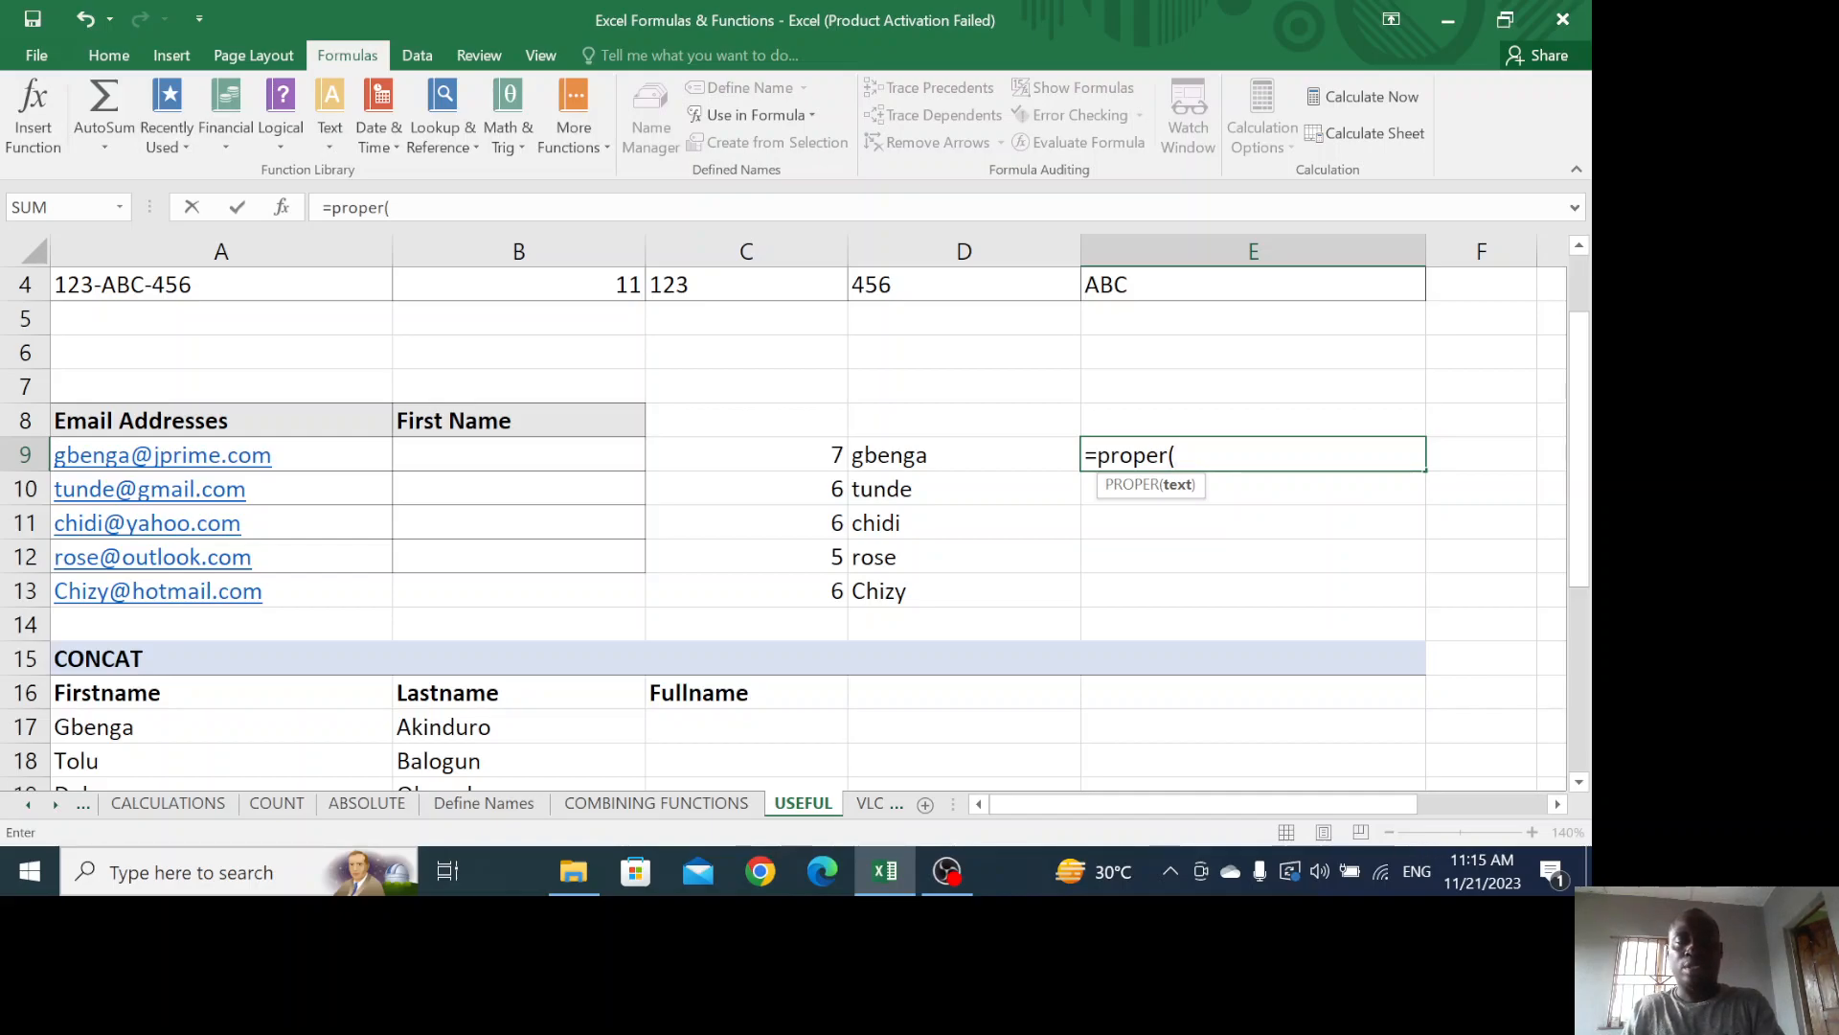
pyautogui.write('d9')
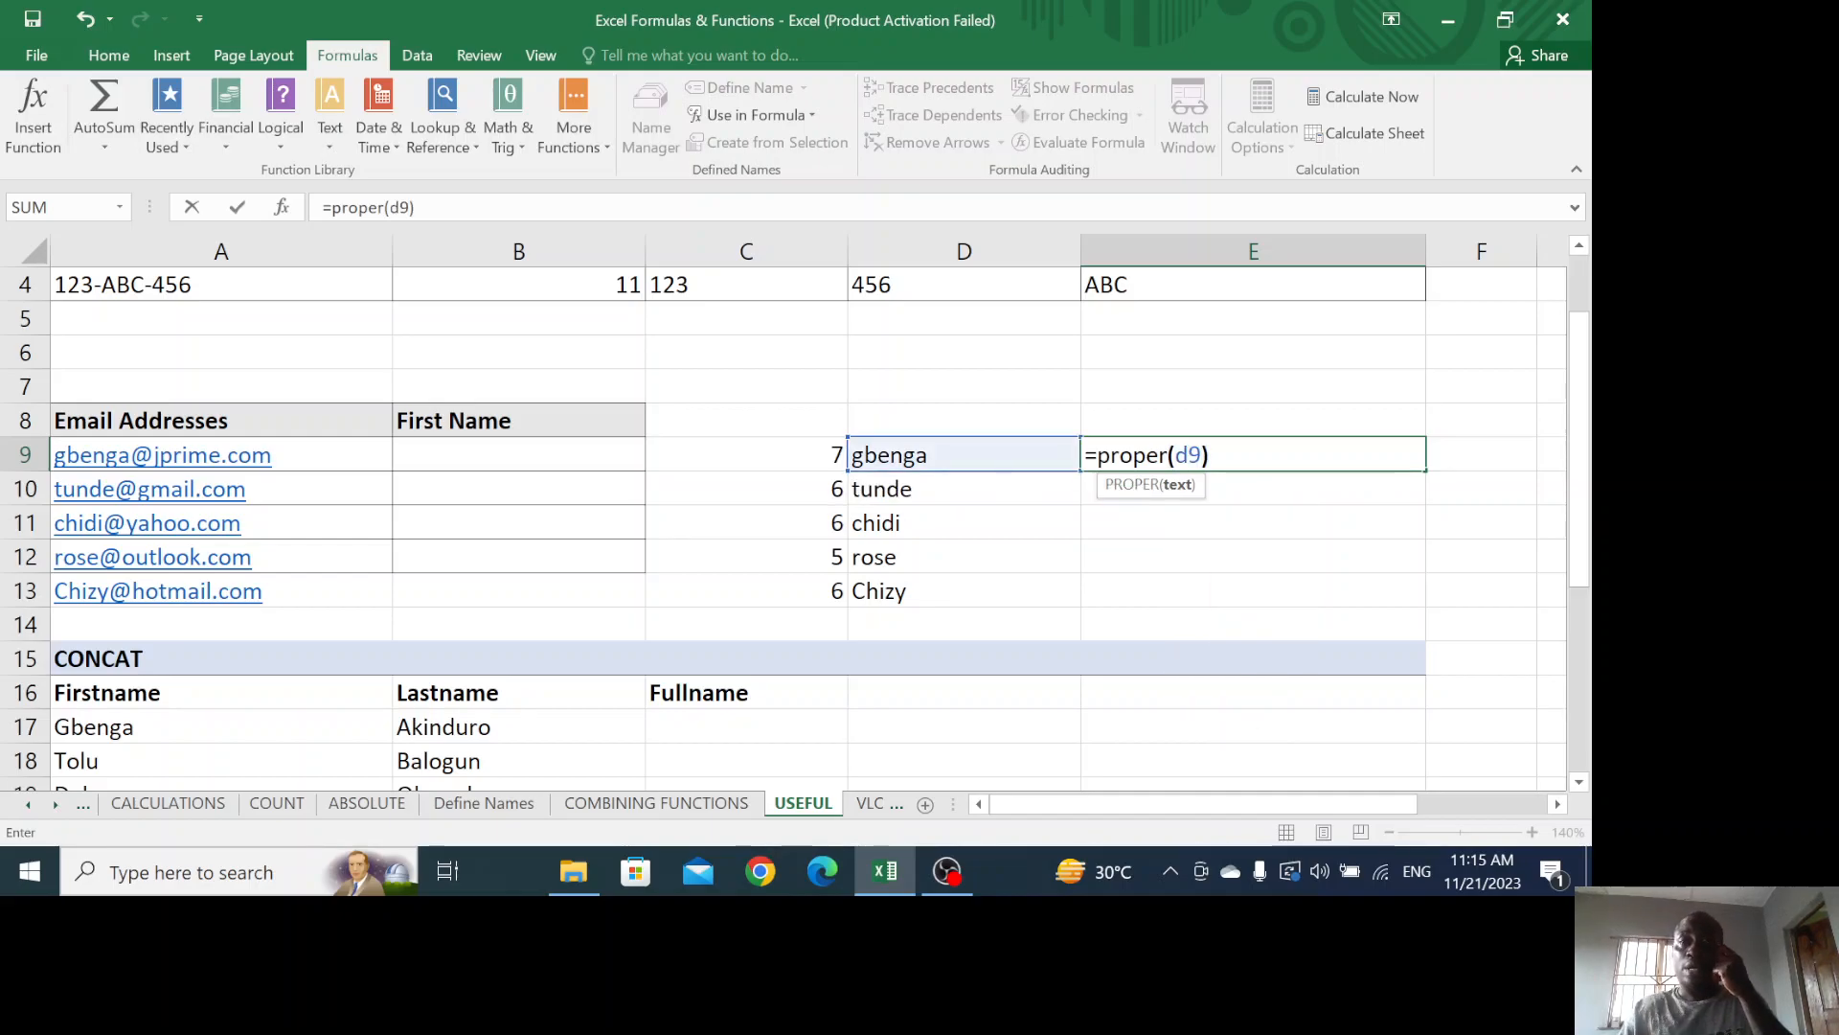
pyautogui.press('Return')
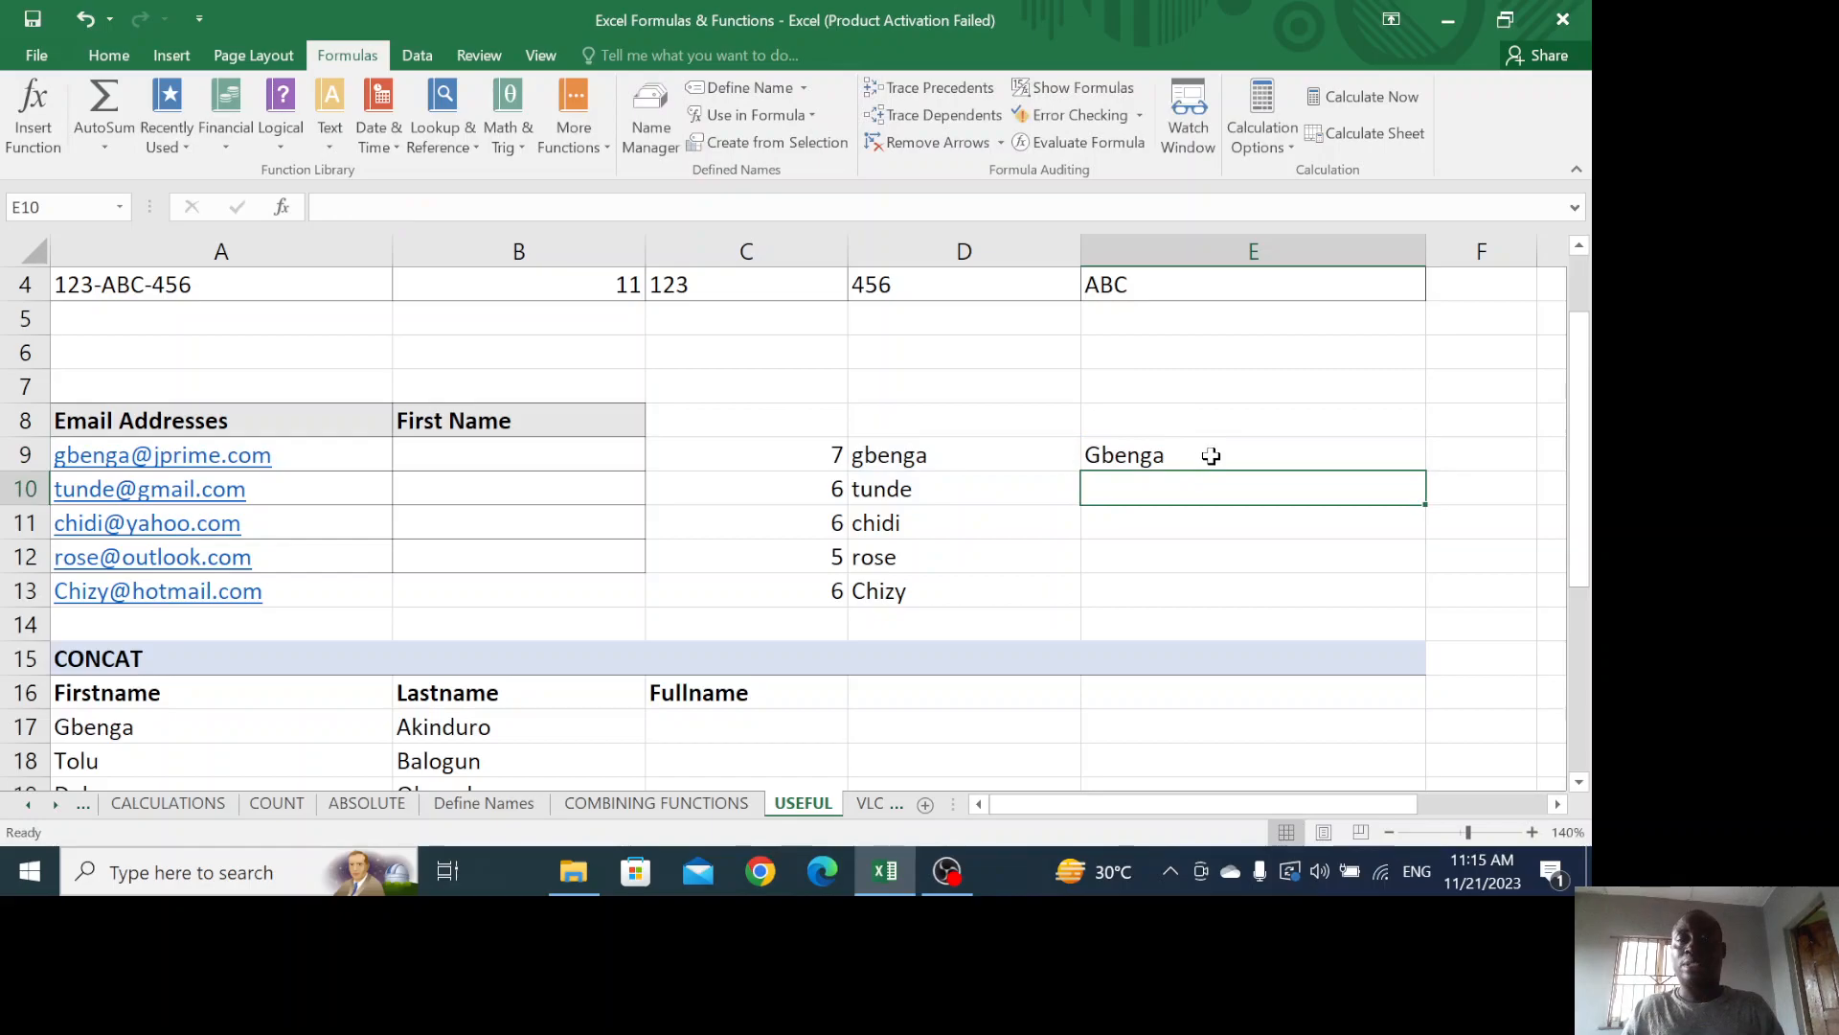
pyautogui.click(1209, 457)
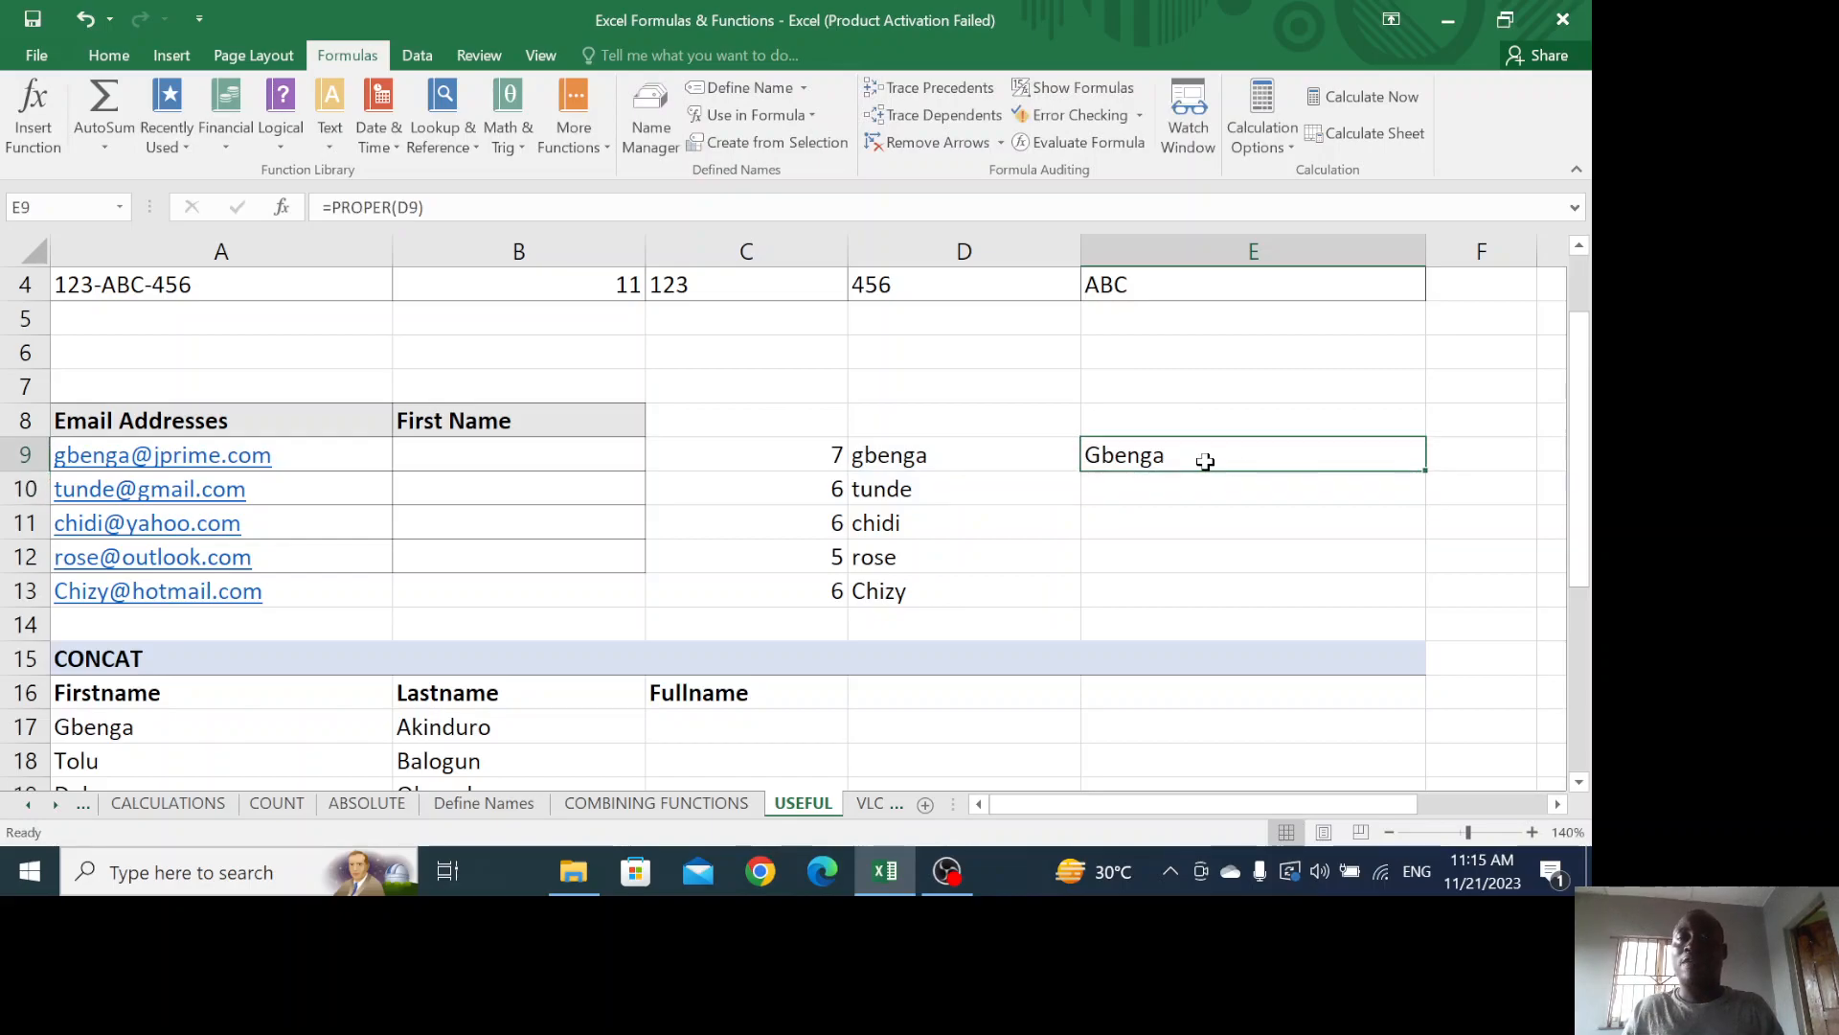
pyautogui.doubleClick(1428, 471)
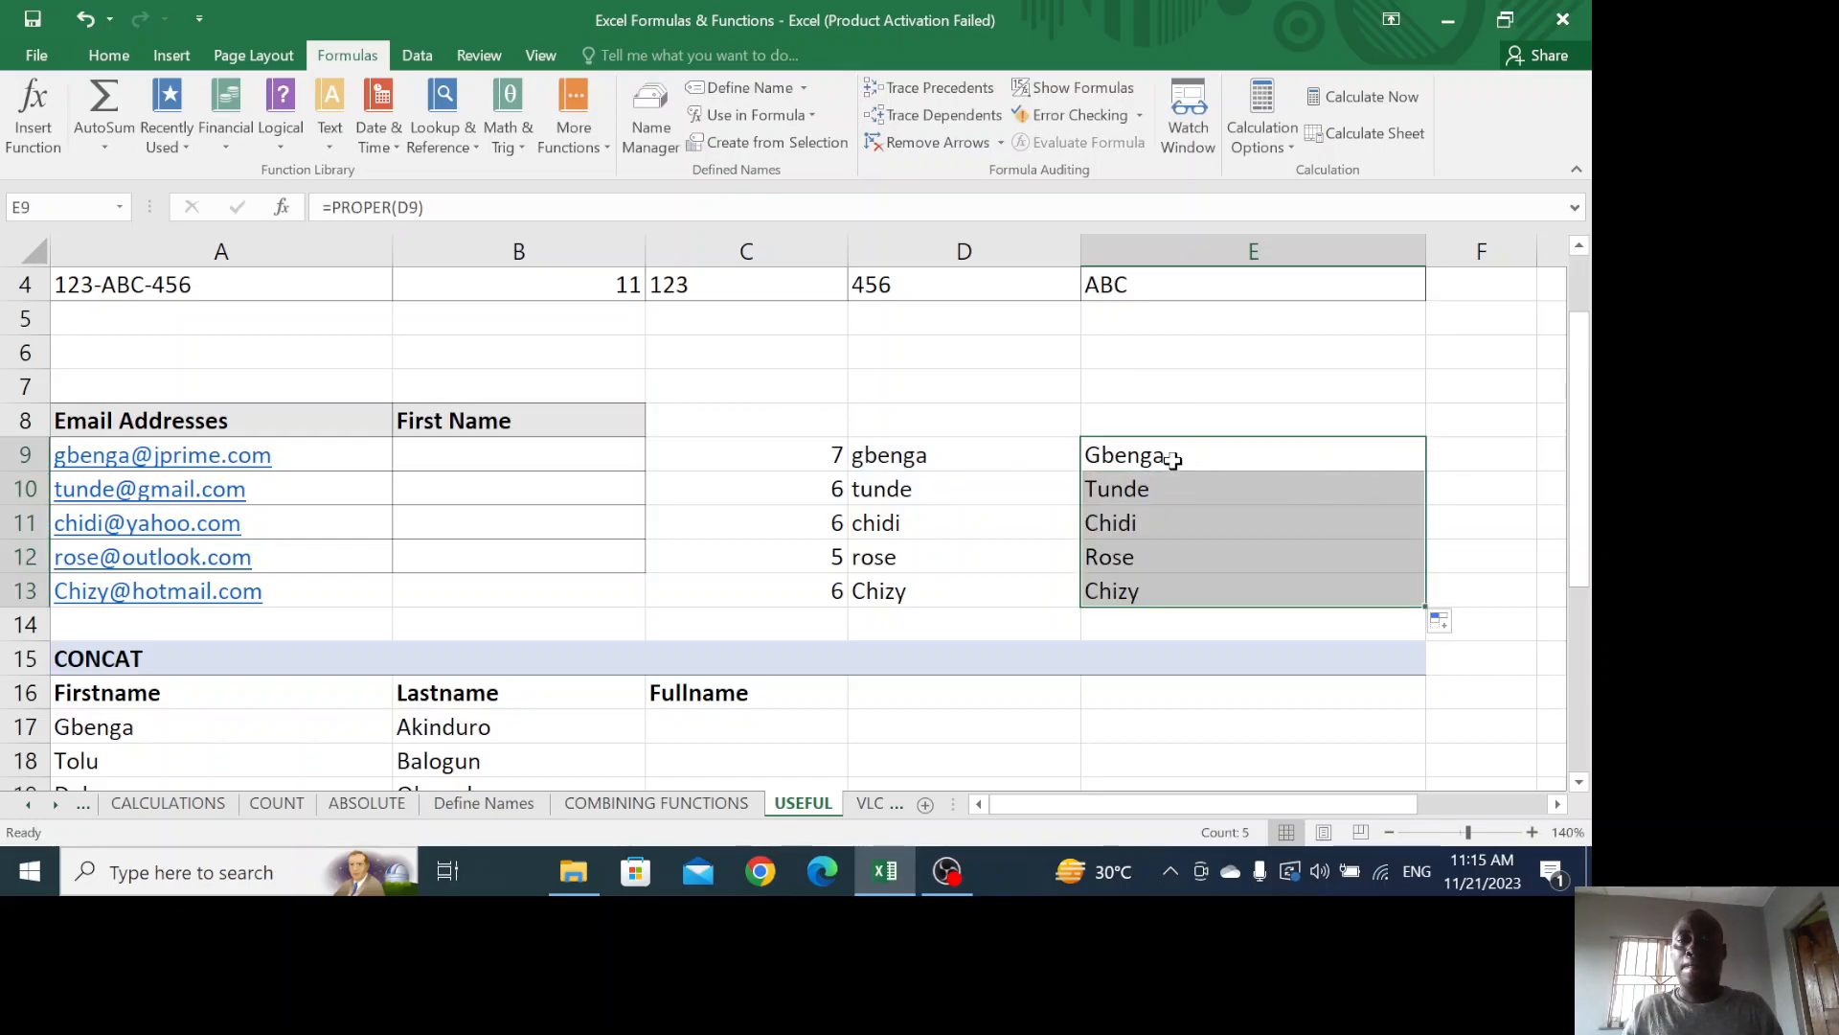
# Copy the capitalised names in E9:E13 and paste them as values into the First Name column starting at B9
pyautogui.moveTo(1136, 457); pyautogui.dragTo(1204, 596)
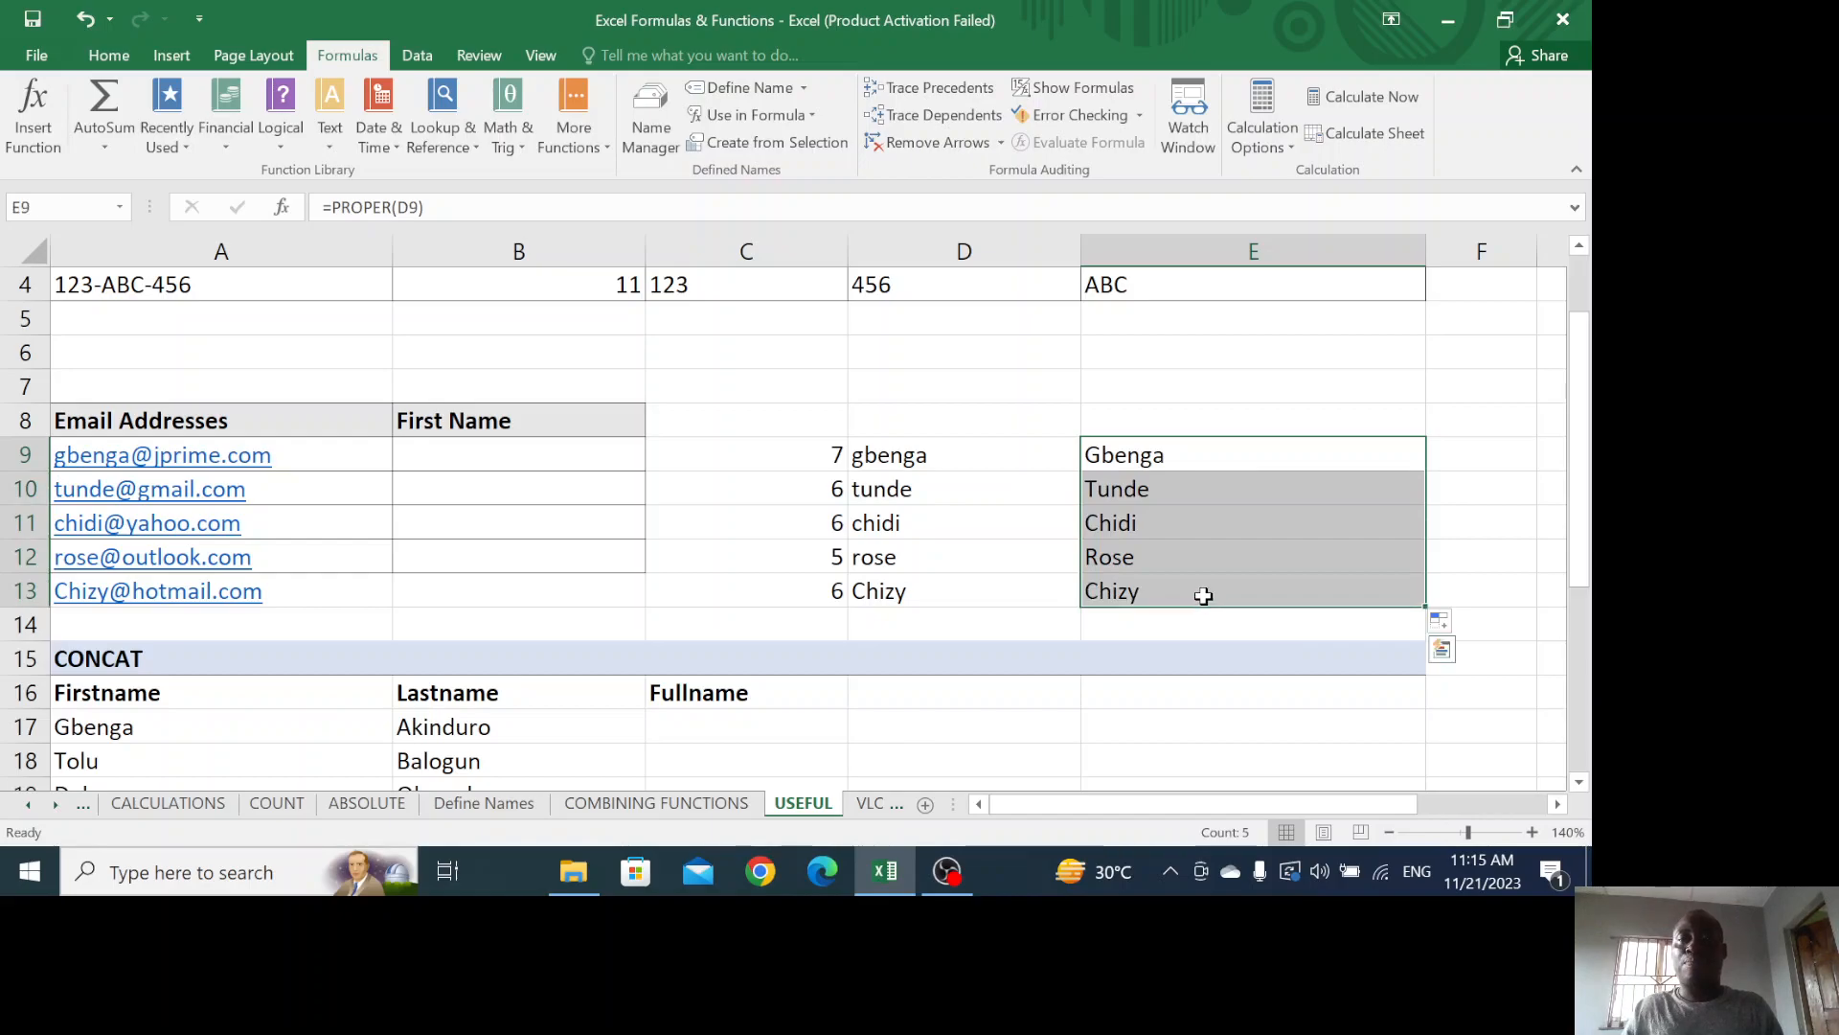
pyautogui.rightClick(1170, 505)
pyautogui.click(1229, 365)
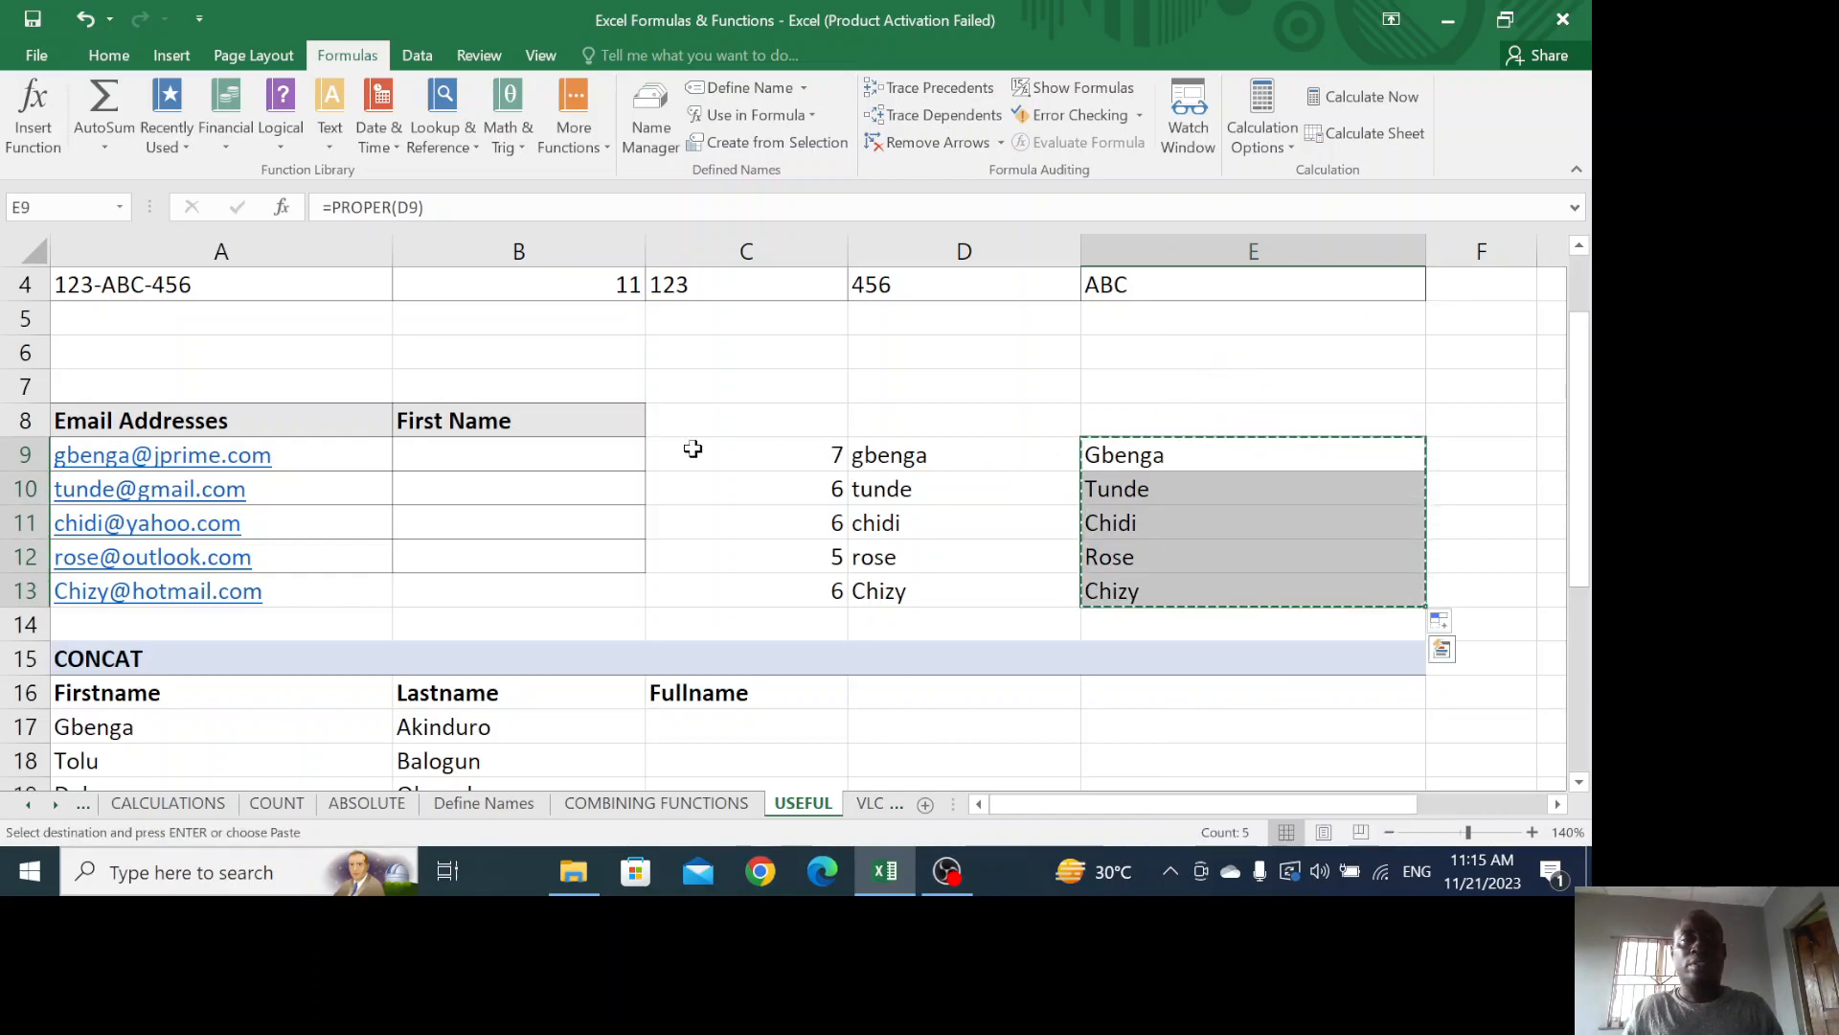
pyautogui.rightClick(495, 458)
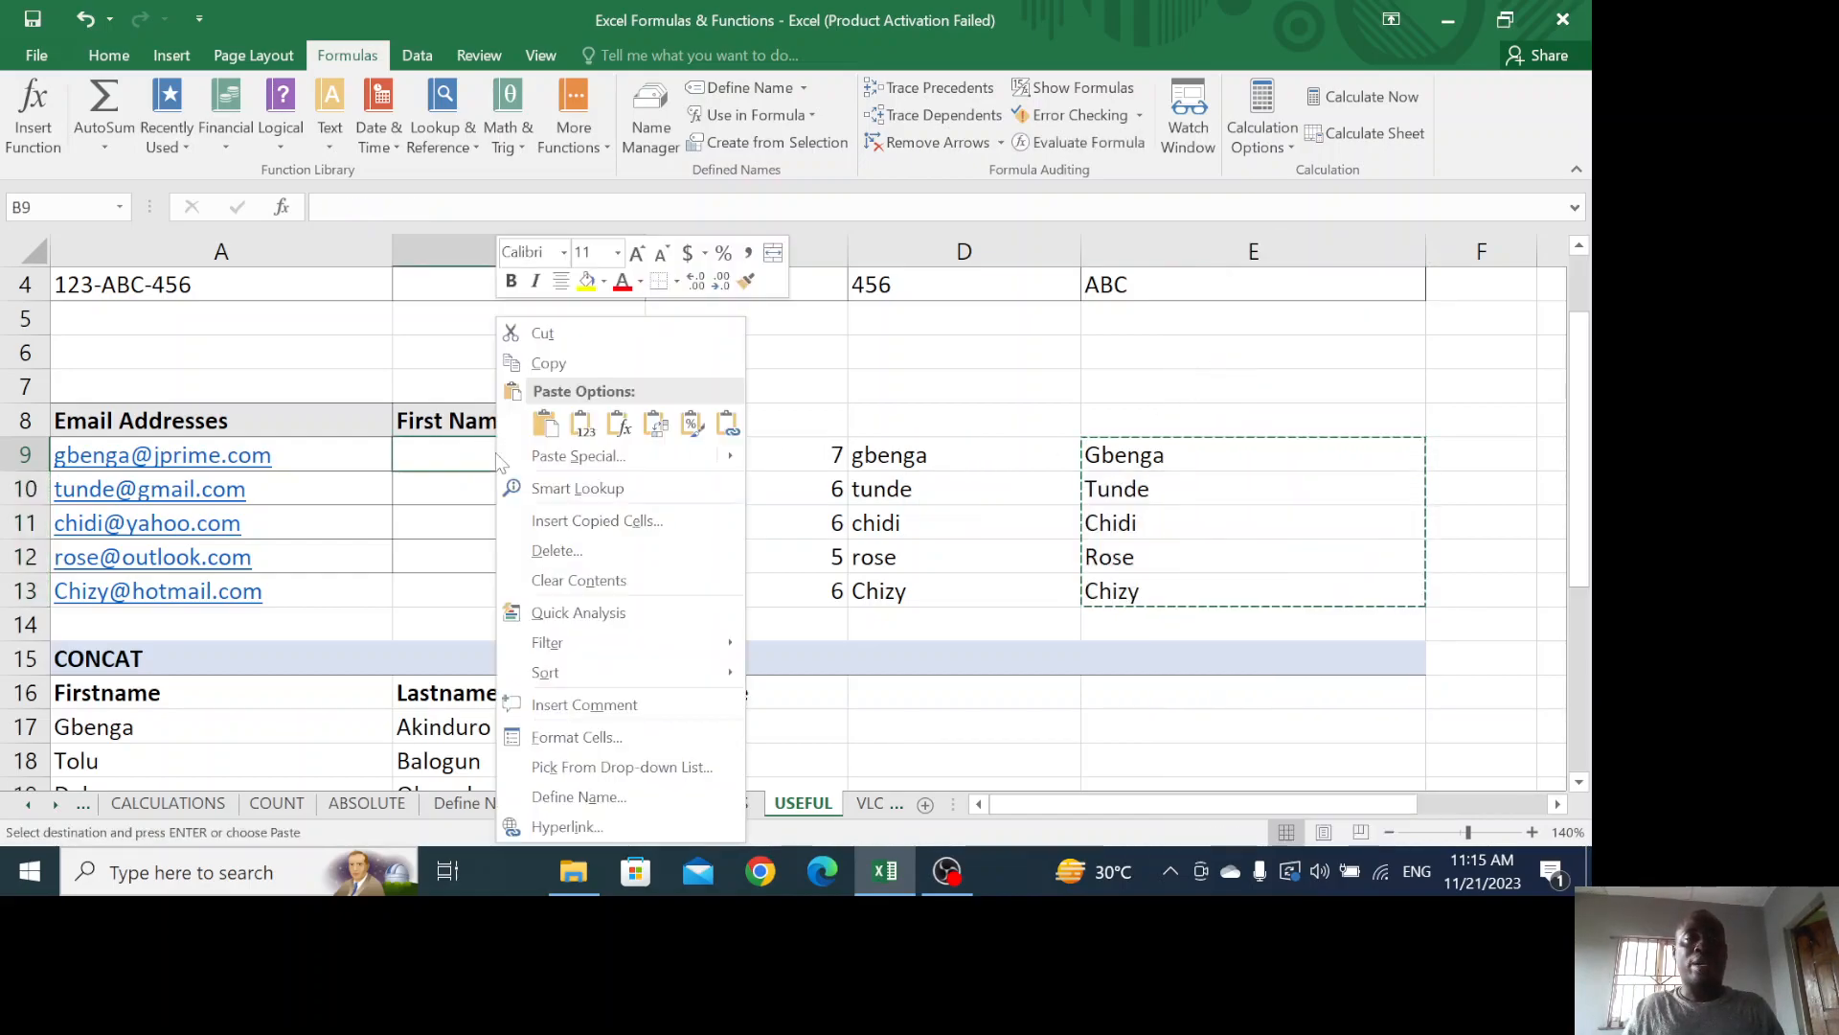
pyautogui.click(582, 423)
# Delete the helper formulas in C9:E13 beside the First Name column
pyautogui.click(880, 505)
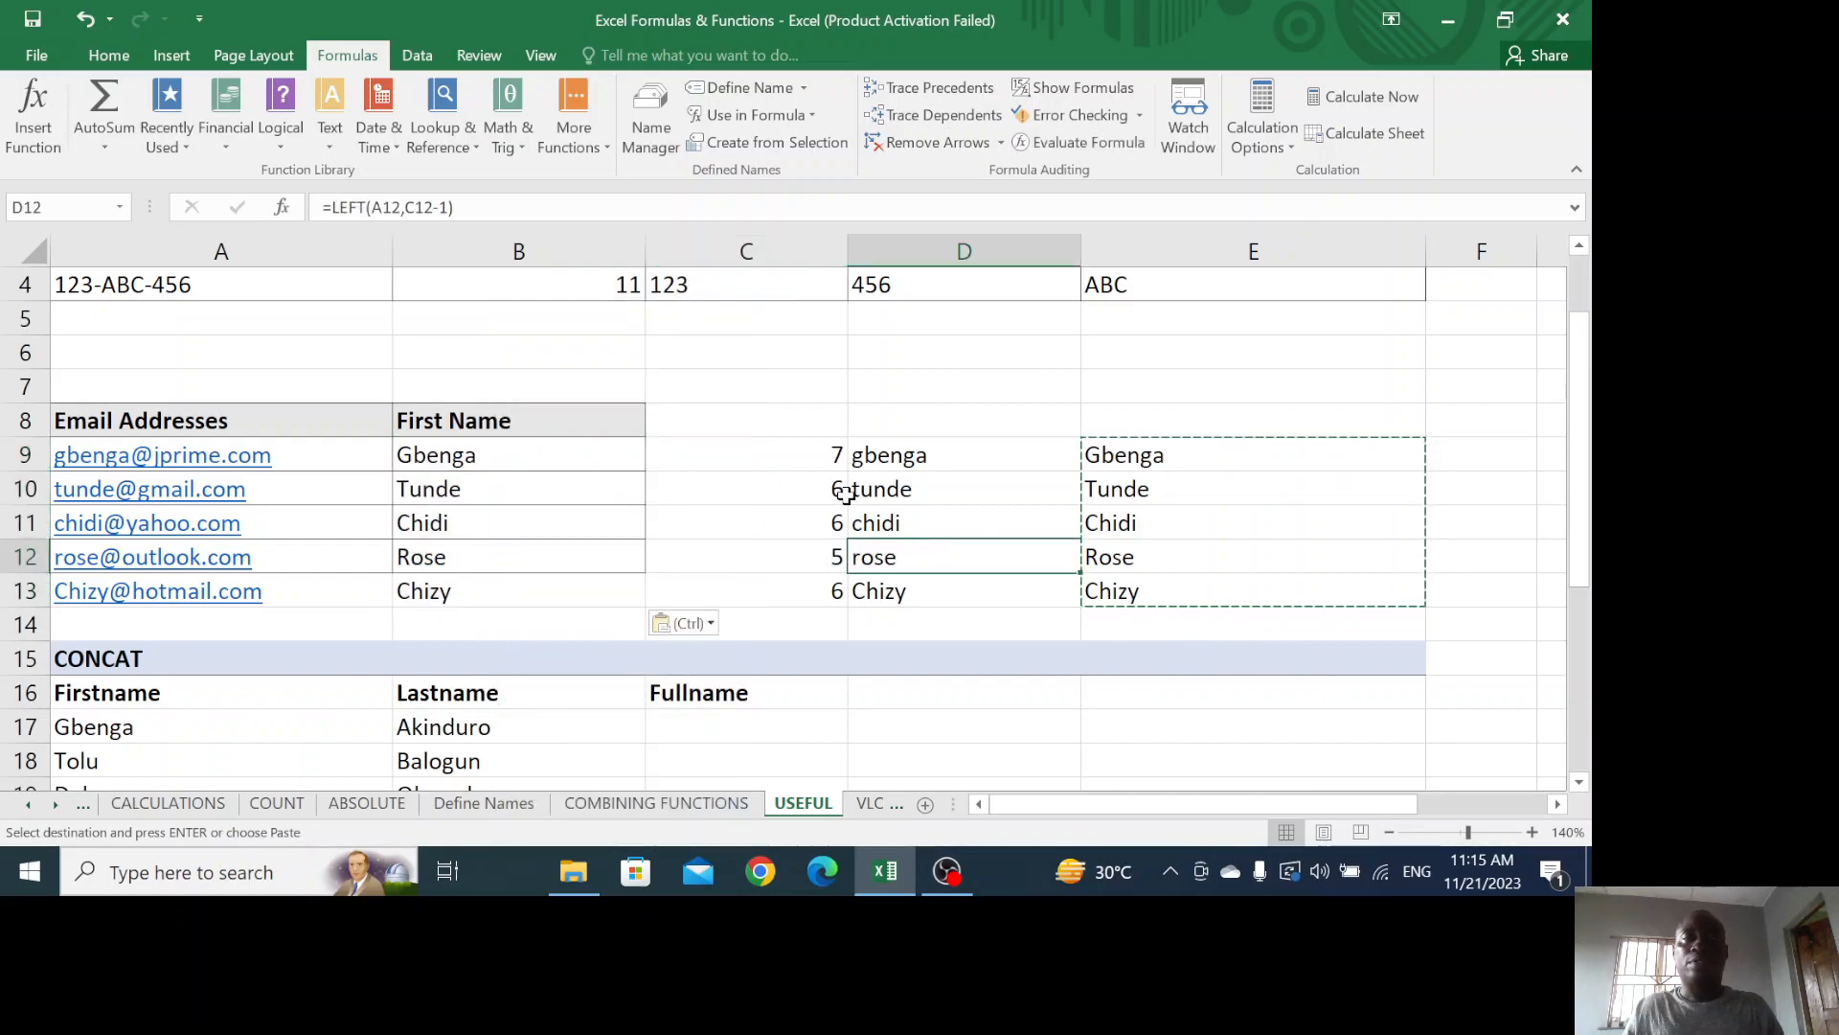
pyautogui.moveTo(771, 448); pyautogui.dragTo(1334, 594)
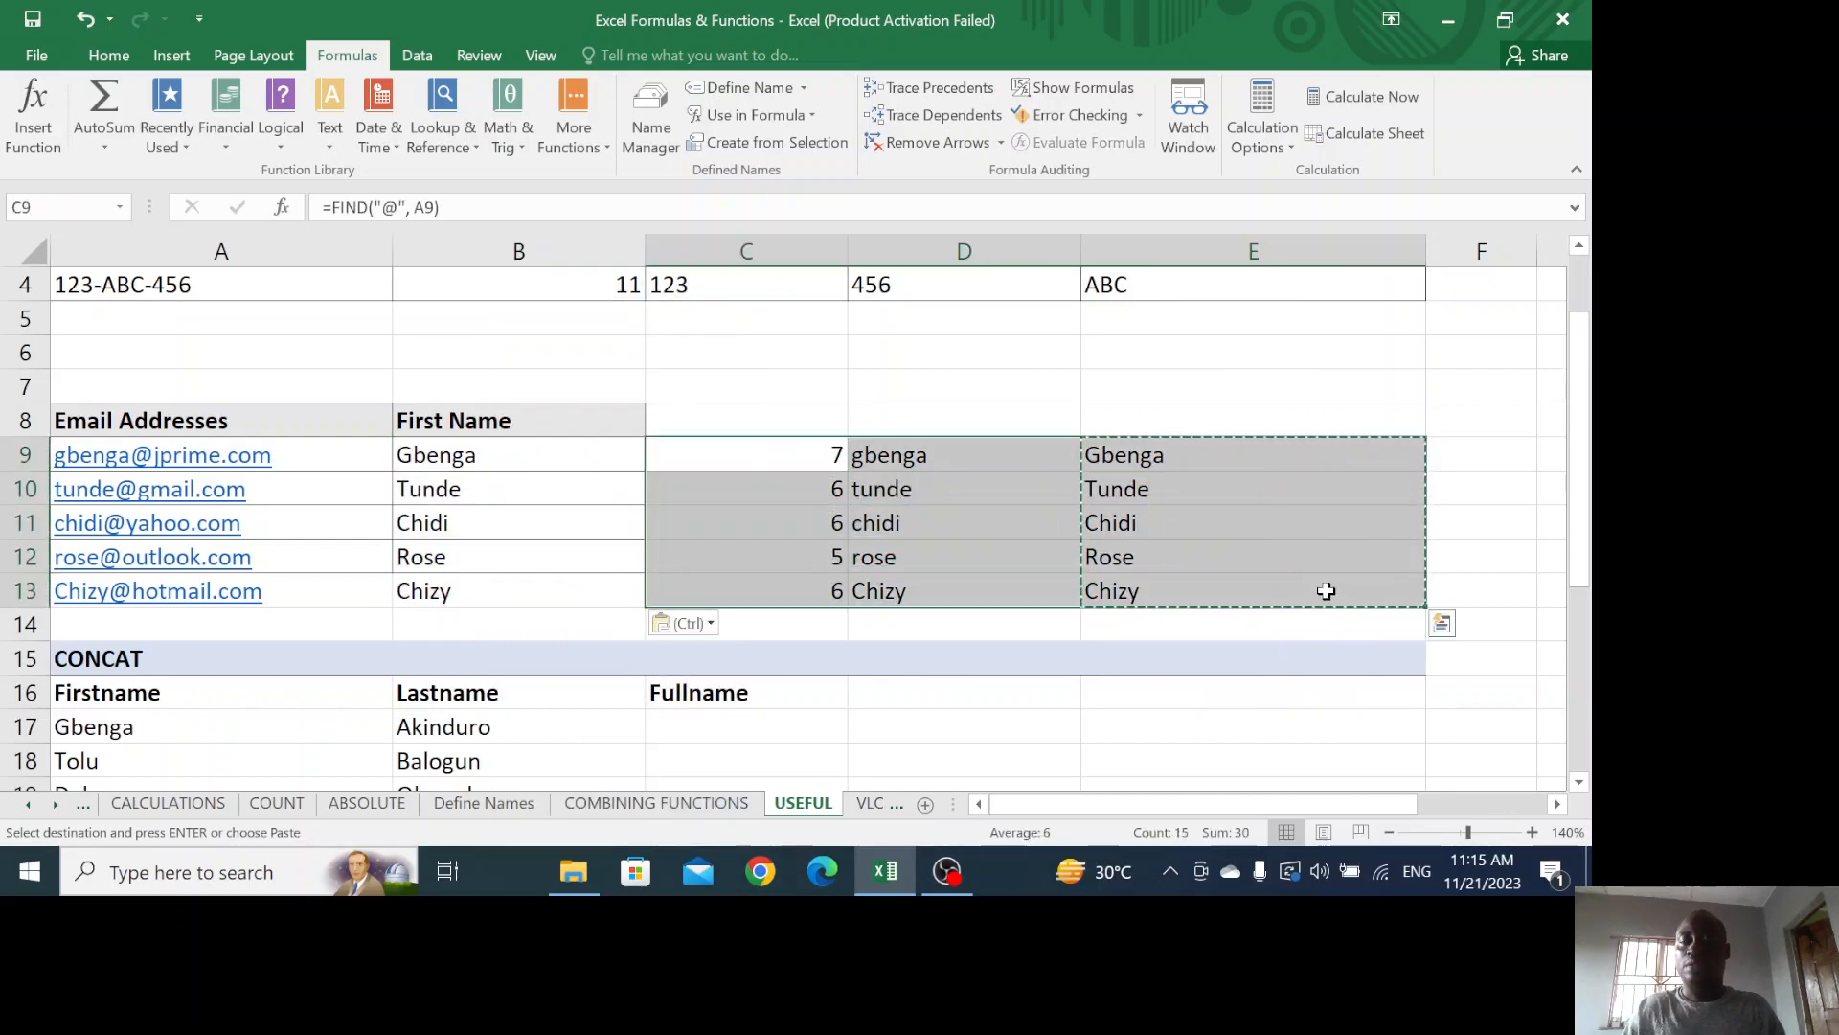
pyautogui.press('Delete')
pyautogui.click(952, 406)
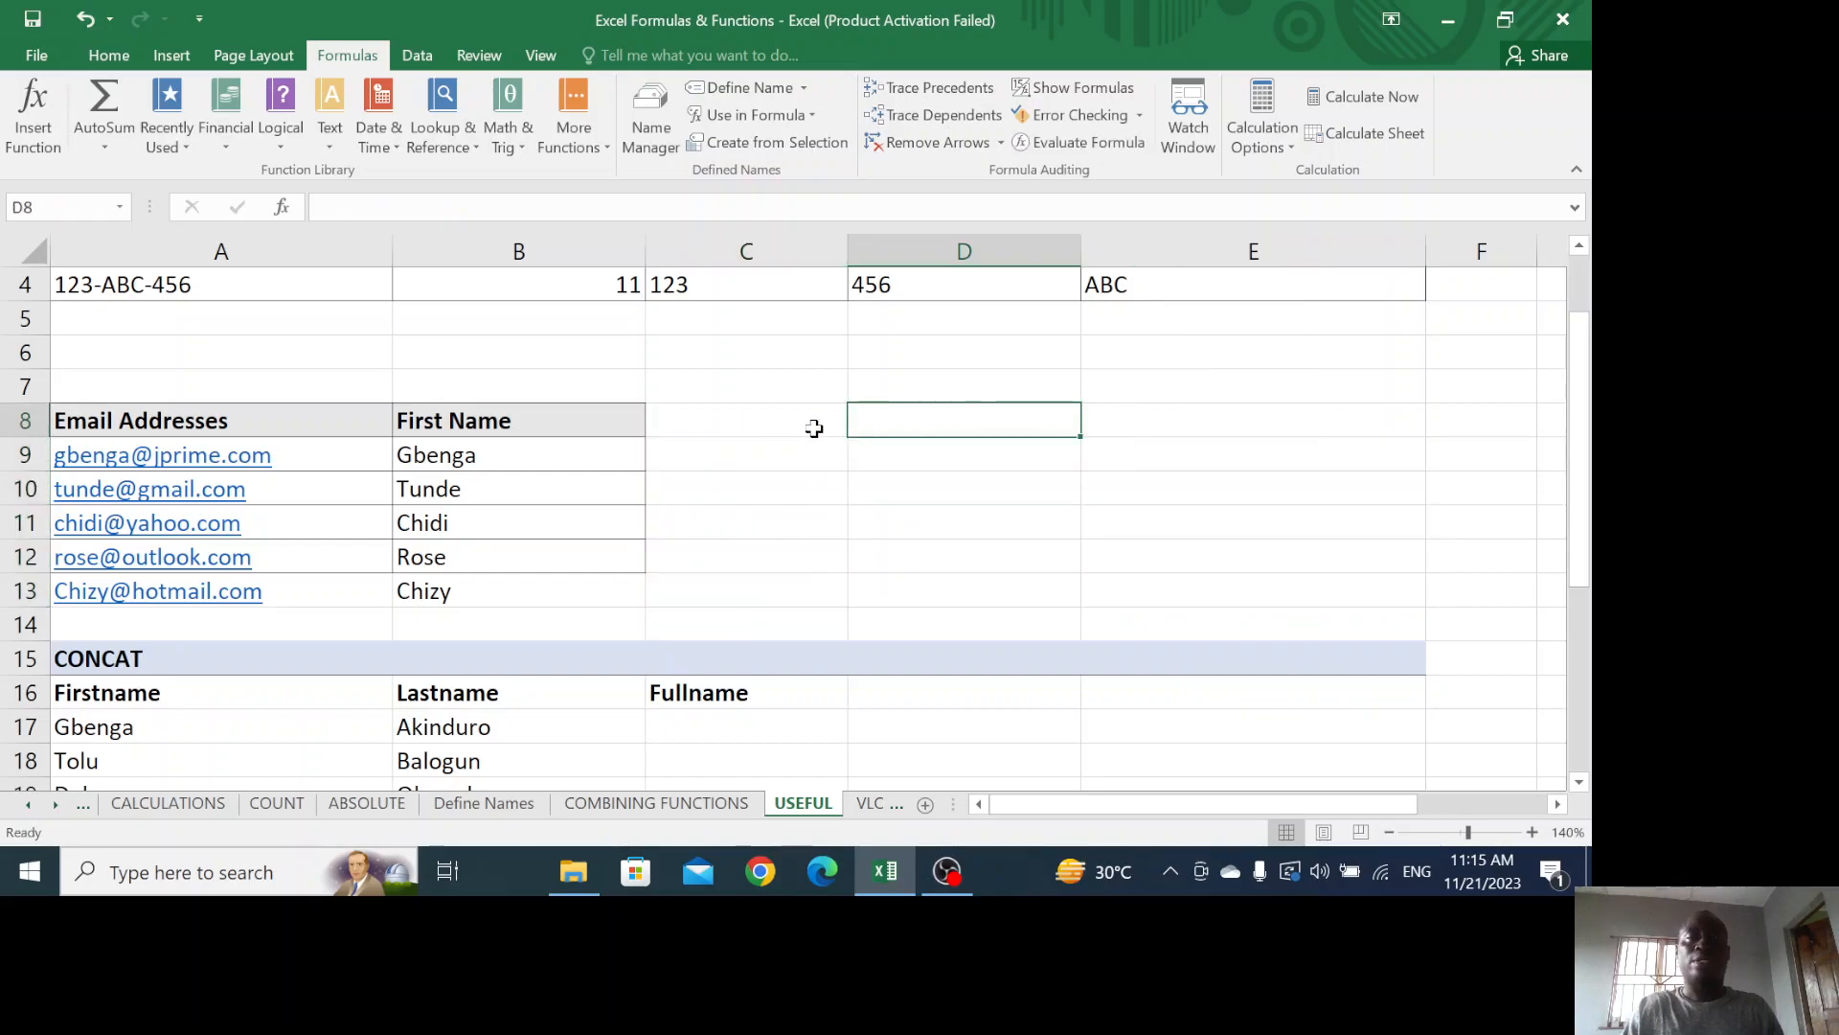
pyautogui.click(764, 445)
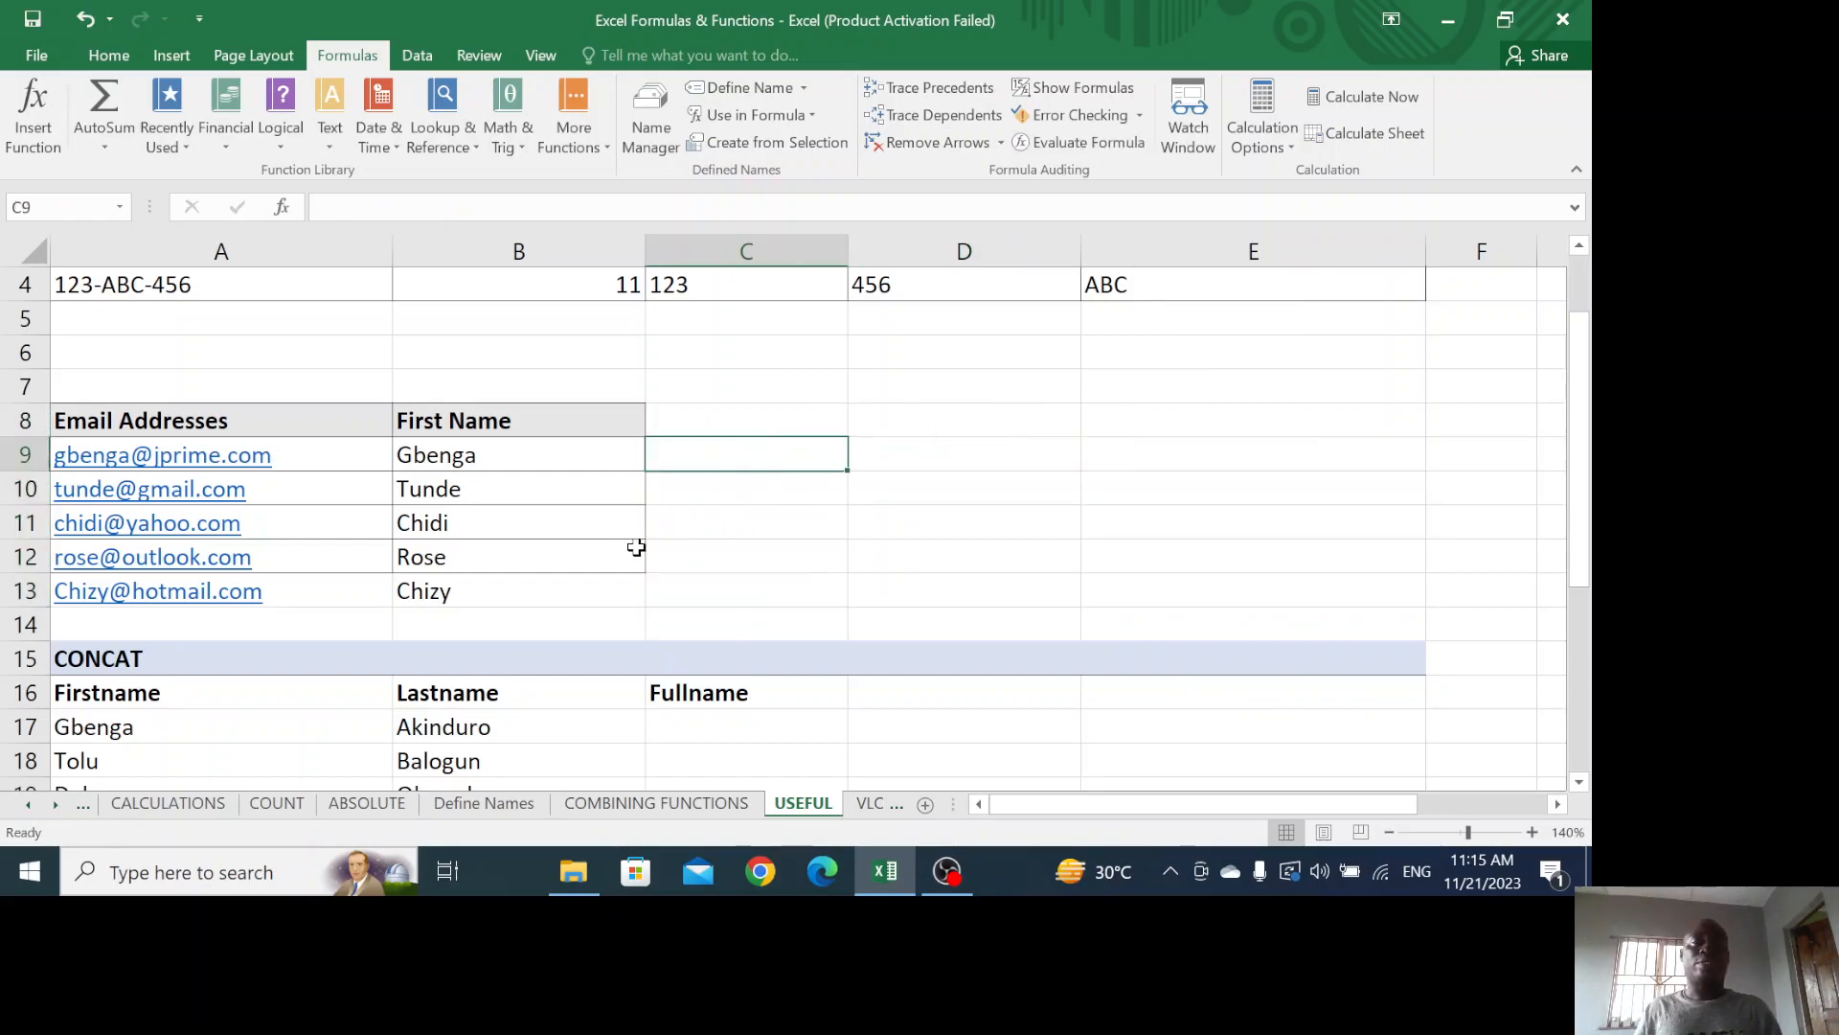
pyautogui.click(751, 573)
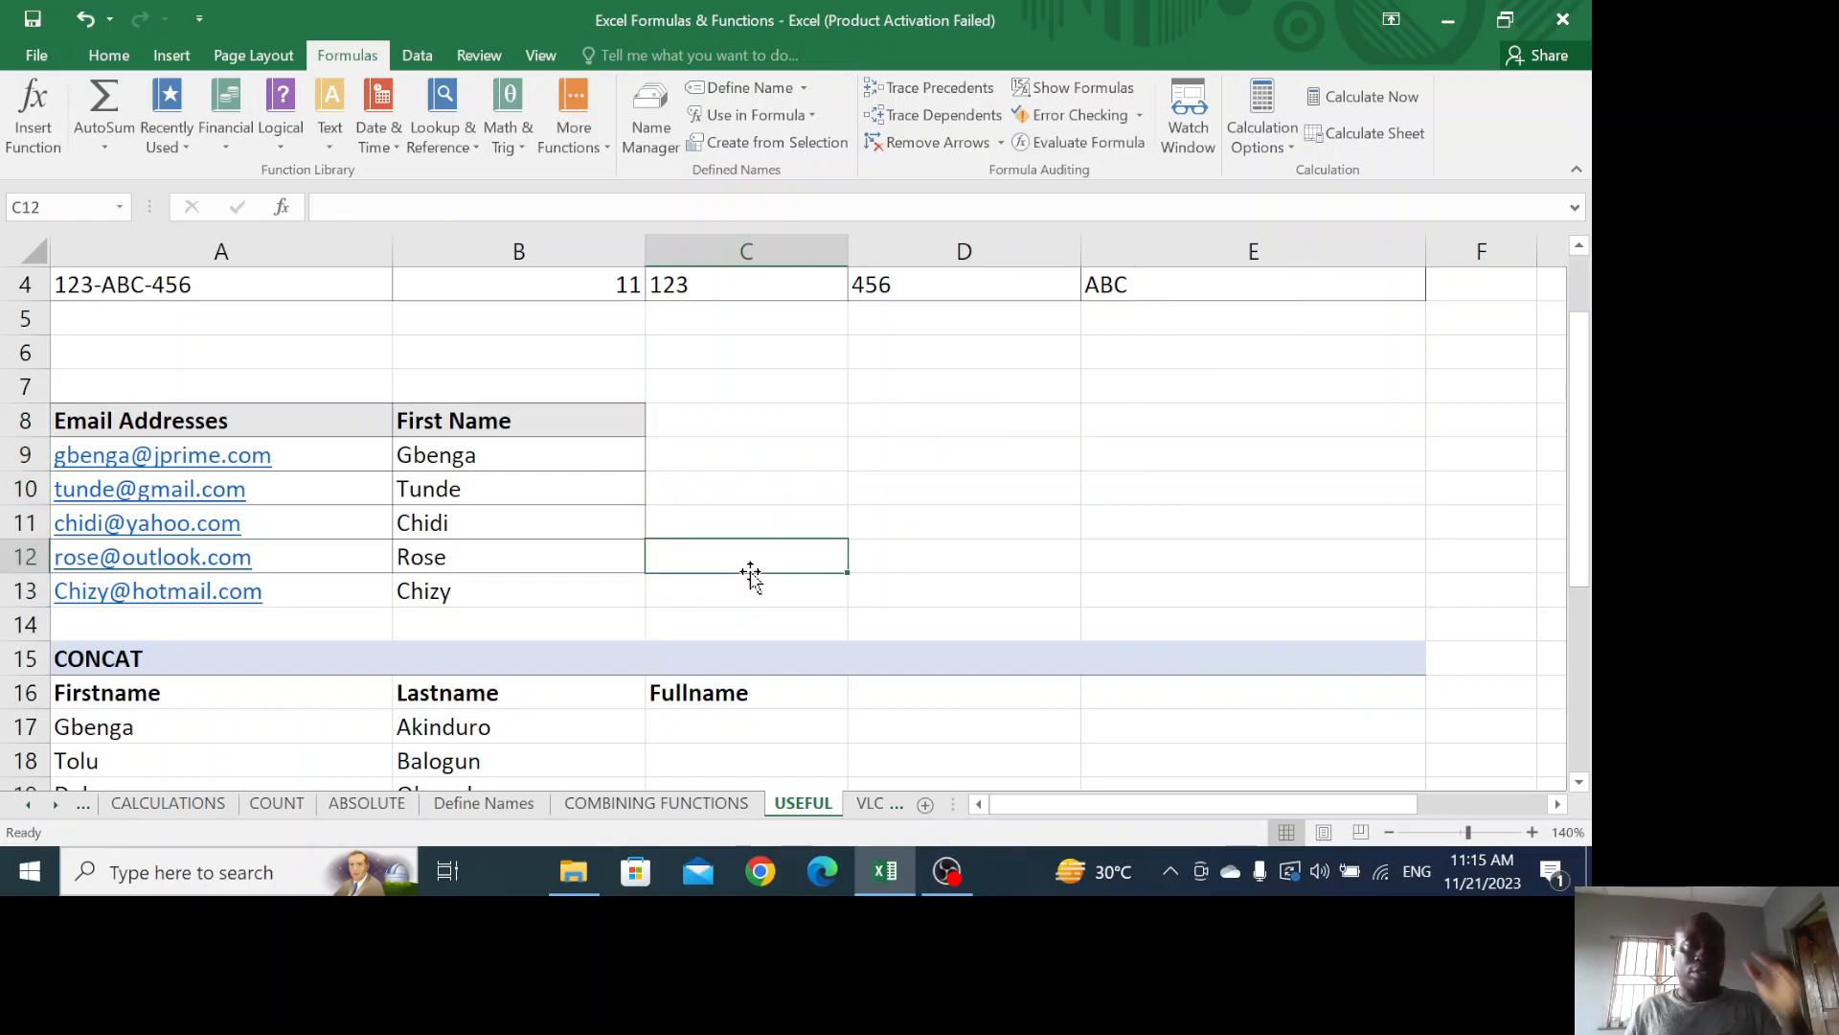
# Enter =CONCATENATE(A17, " ",B17) in cell C17 under Fullname to join the first and last names with a space
pyautogui.scroll(-2, 670, 460)
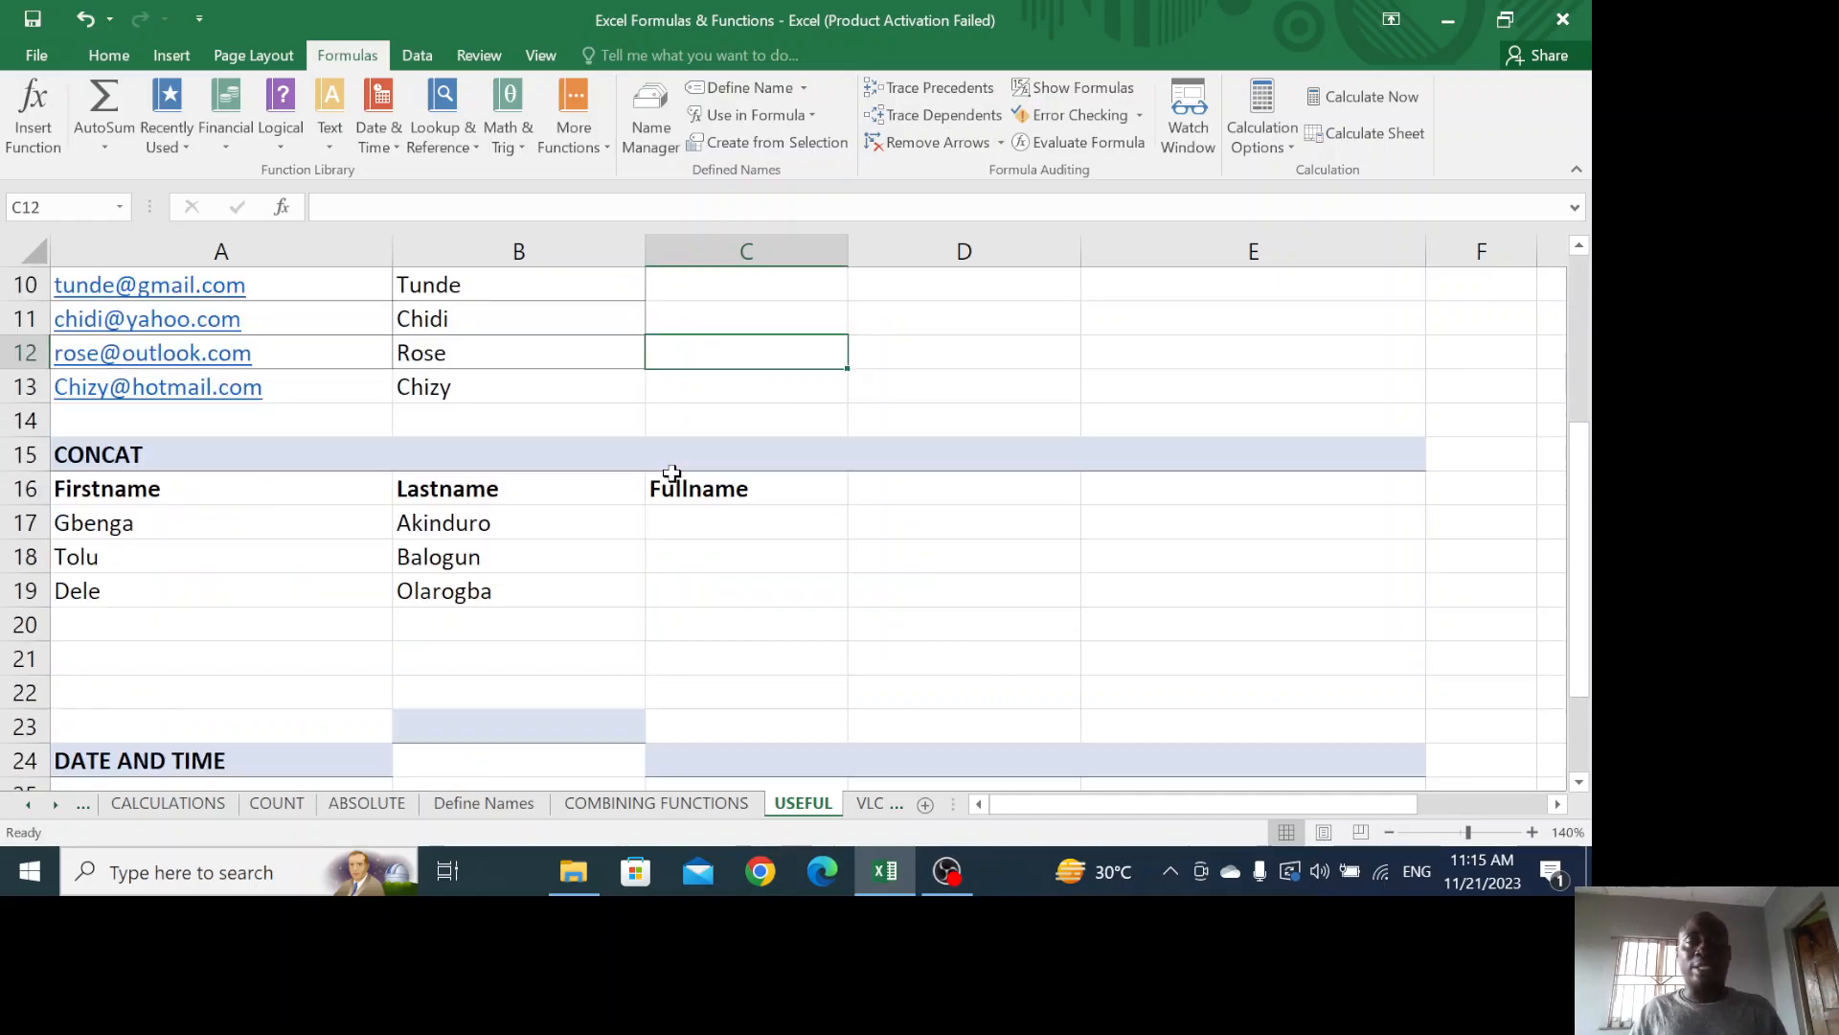
pyautogui.scroll(-1, 651, 484)
pyautogui.click(715, 416)
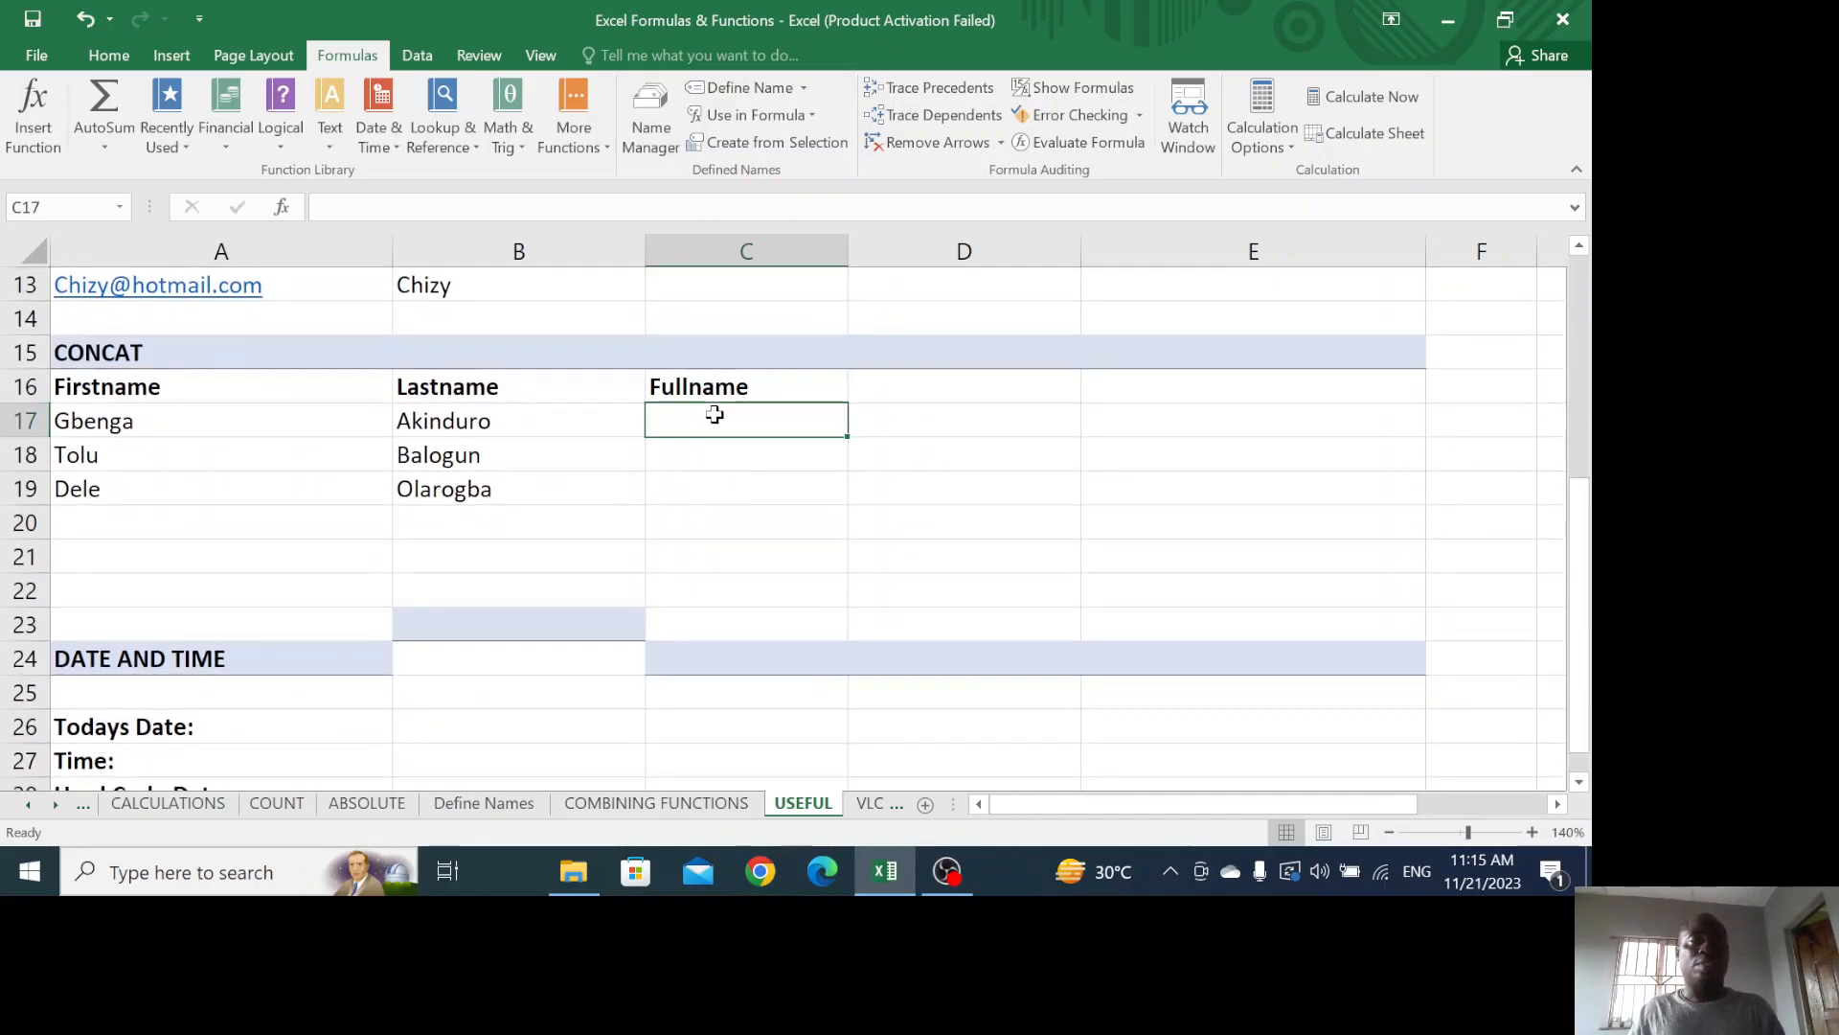
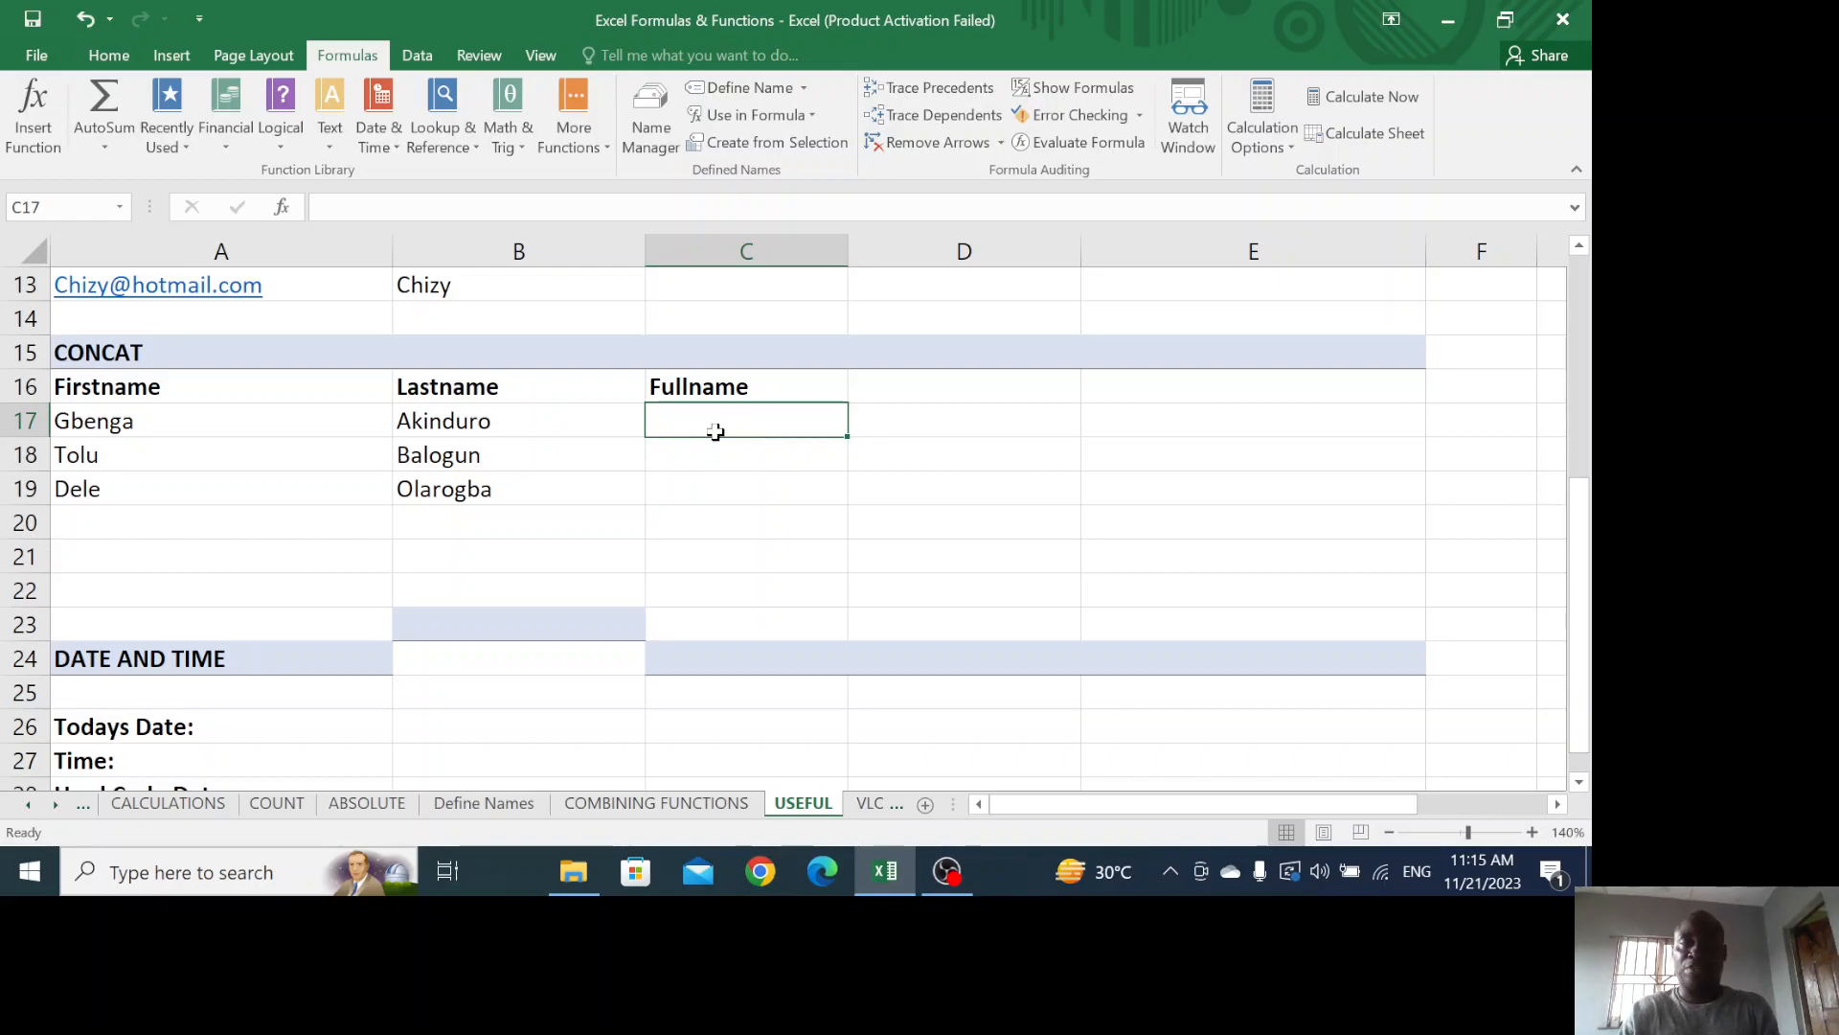
pyautogui.write('=')
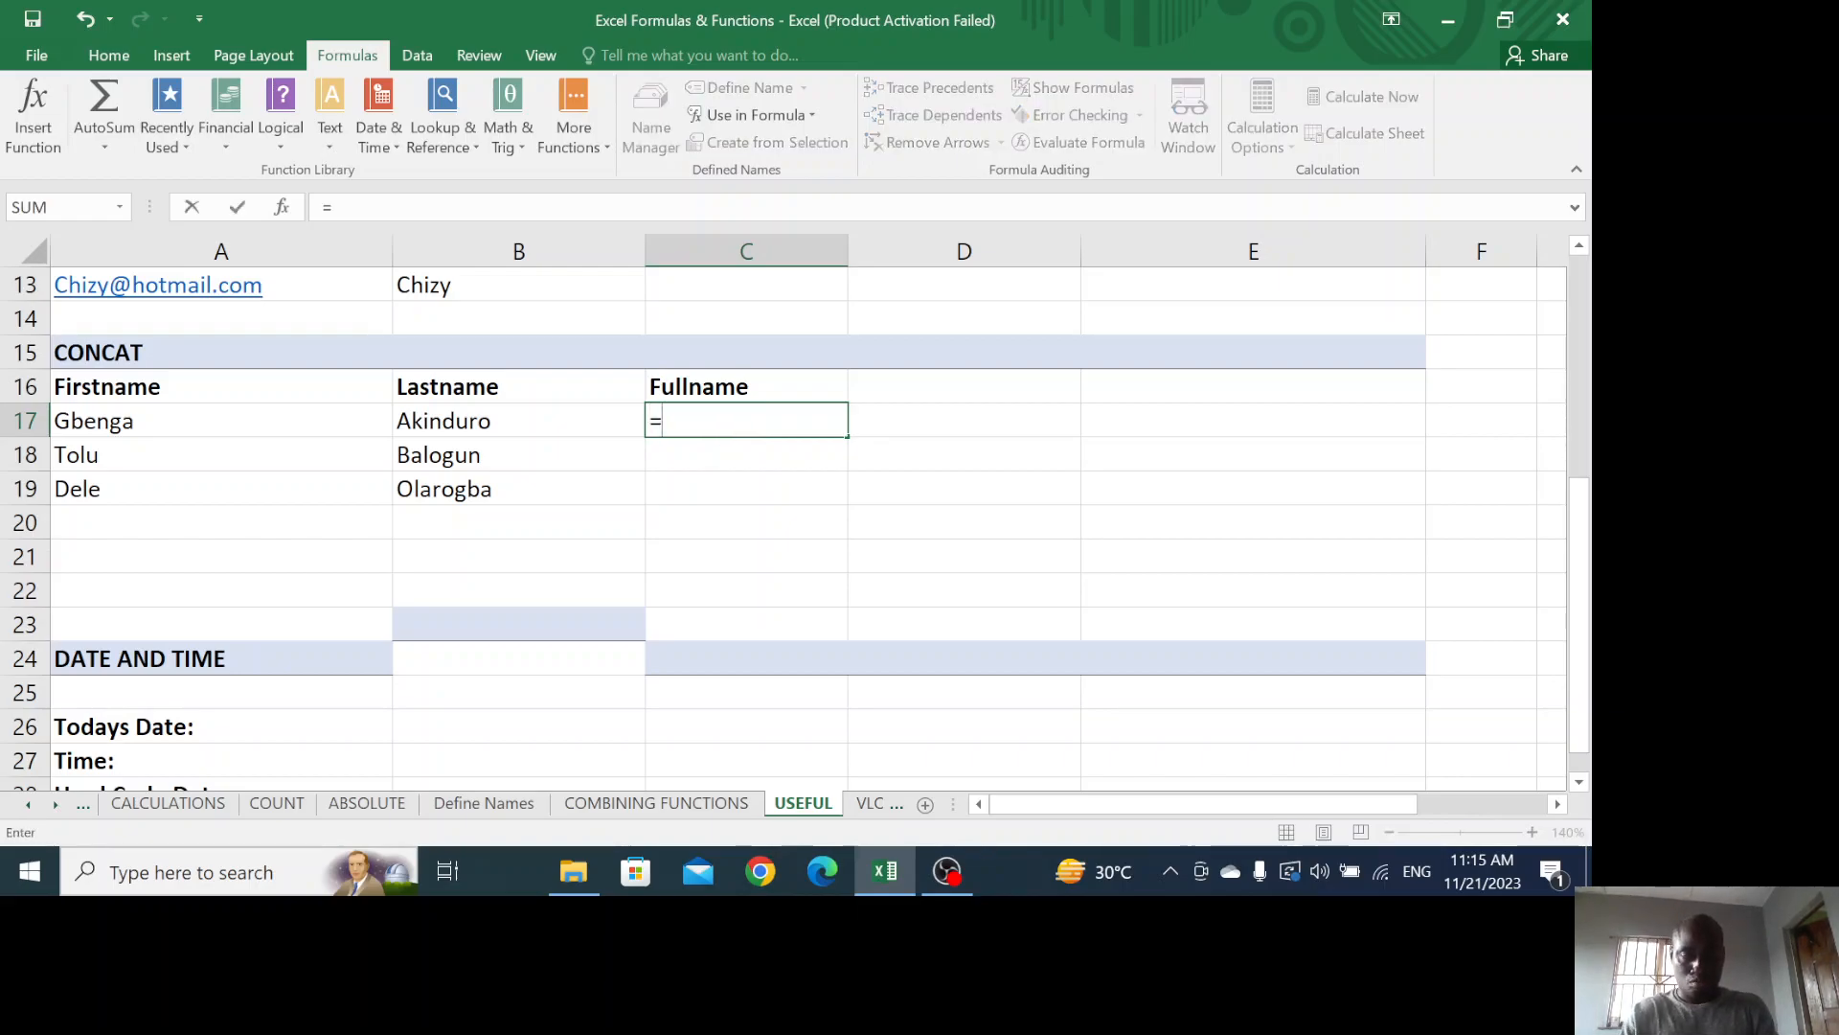
pyautogui.write('co')
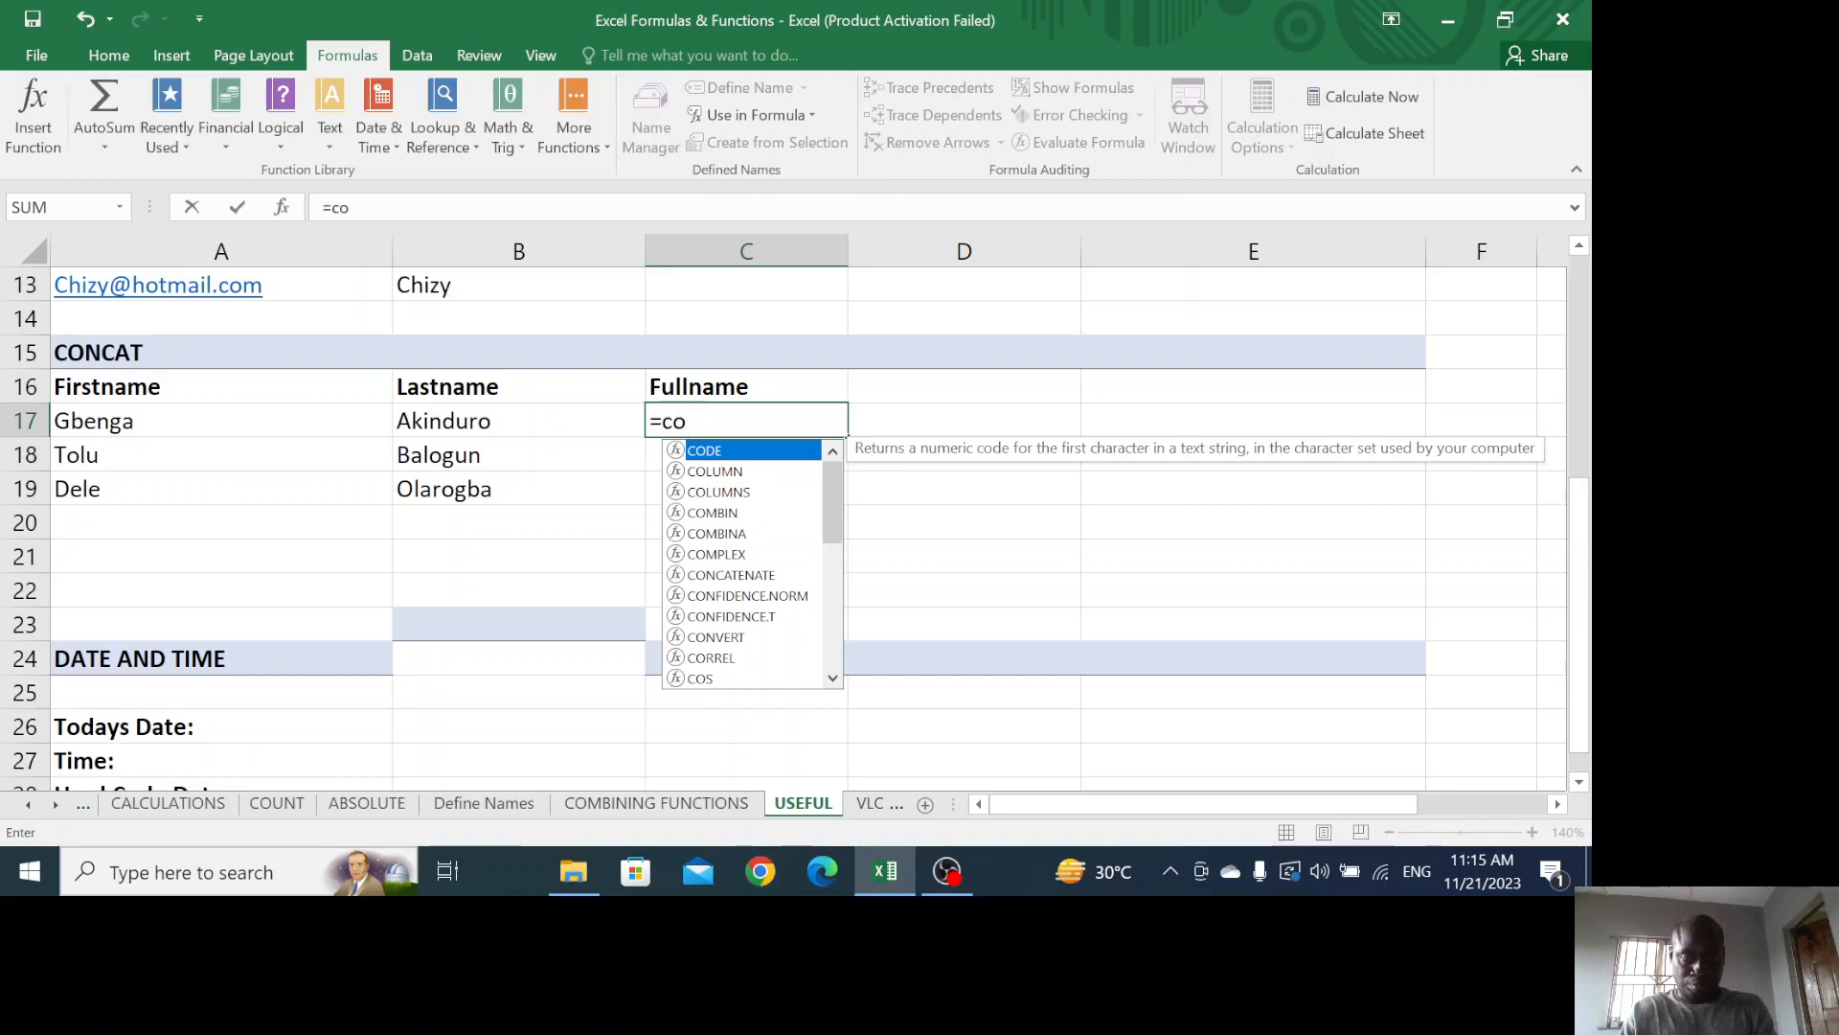
pyautogui.write('nca')
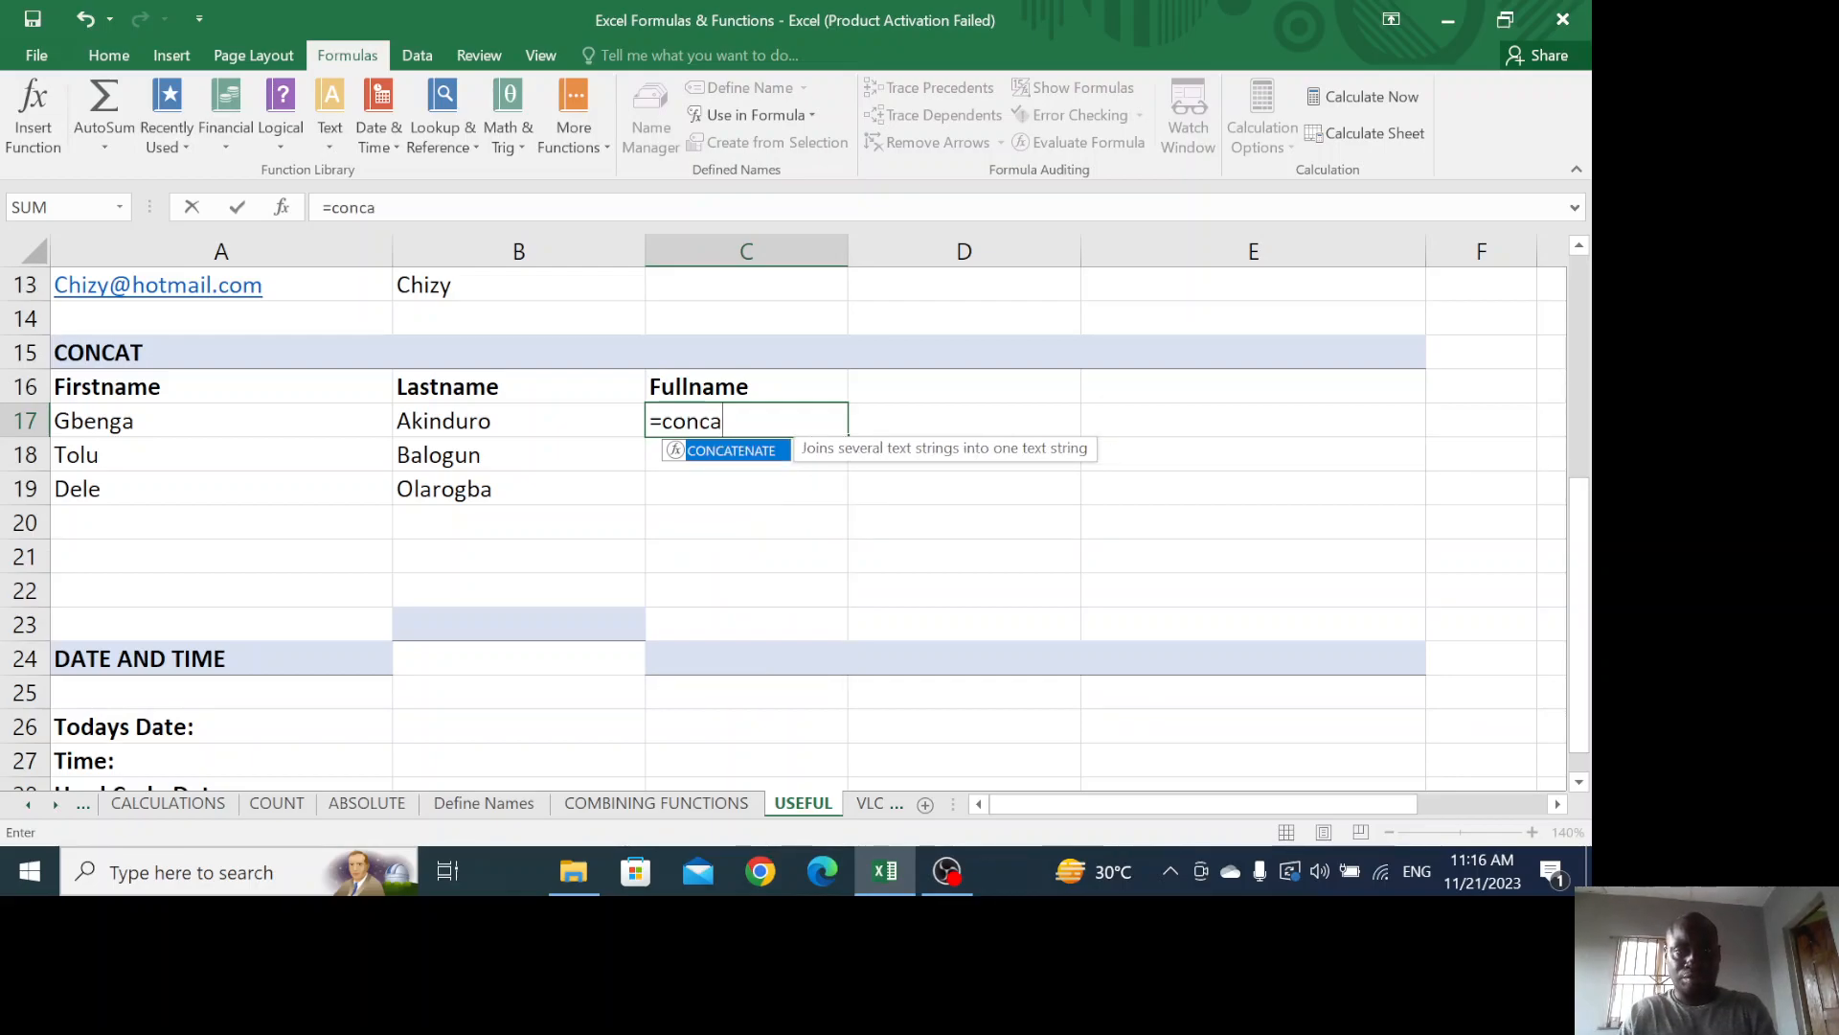
pyautogui.write('te')
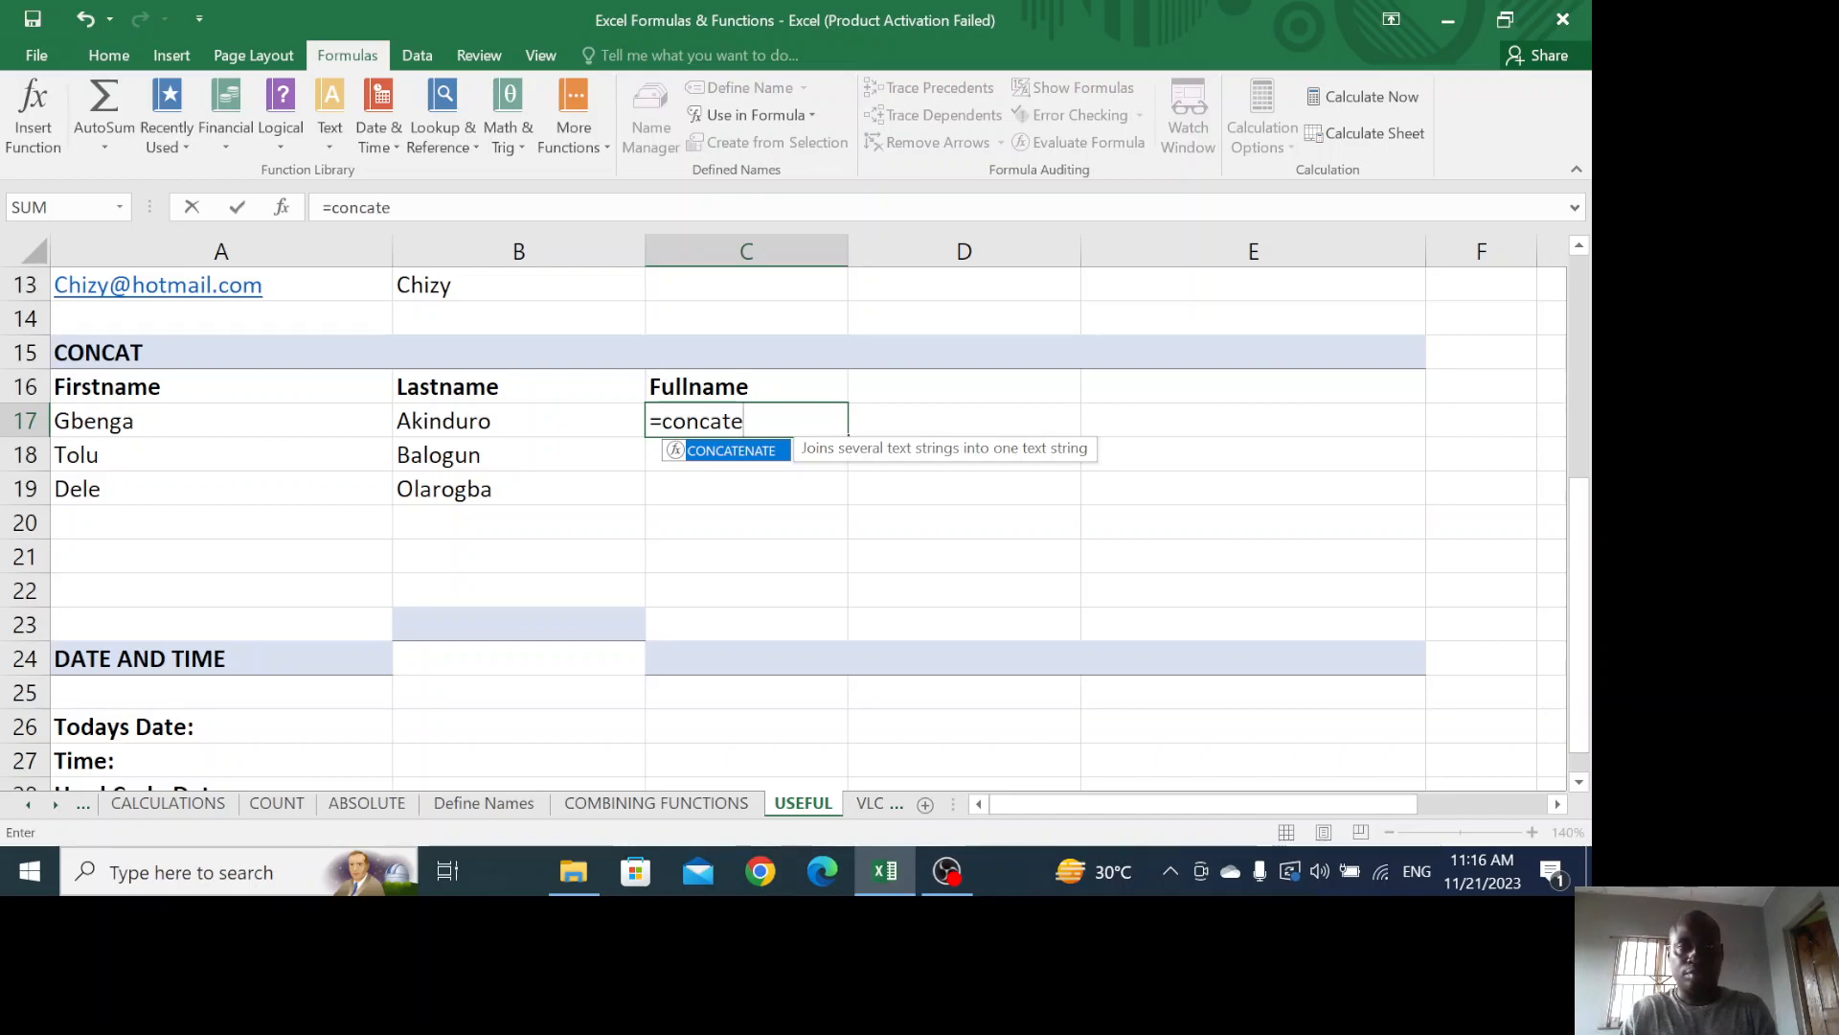
pyautogui.write('nate')
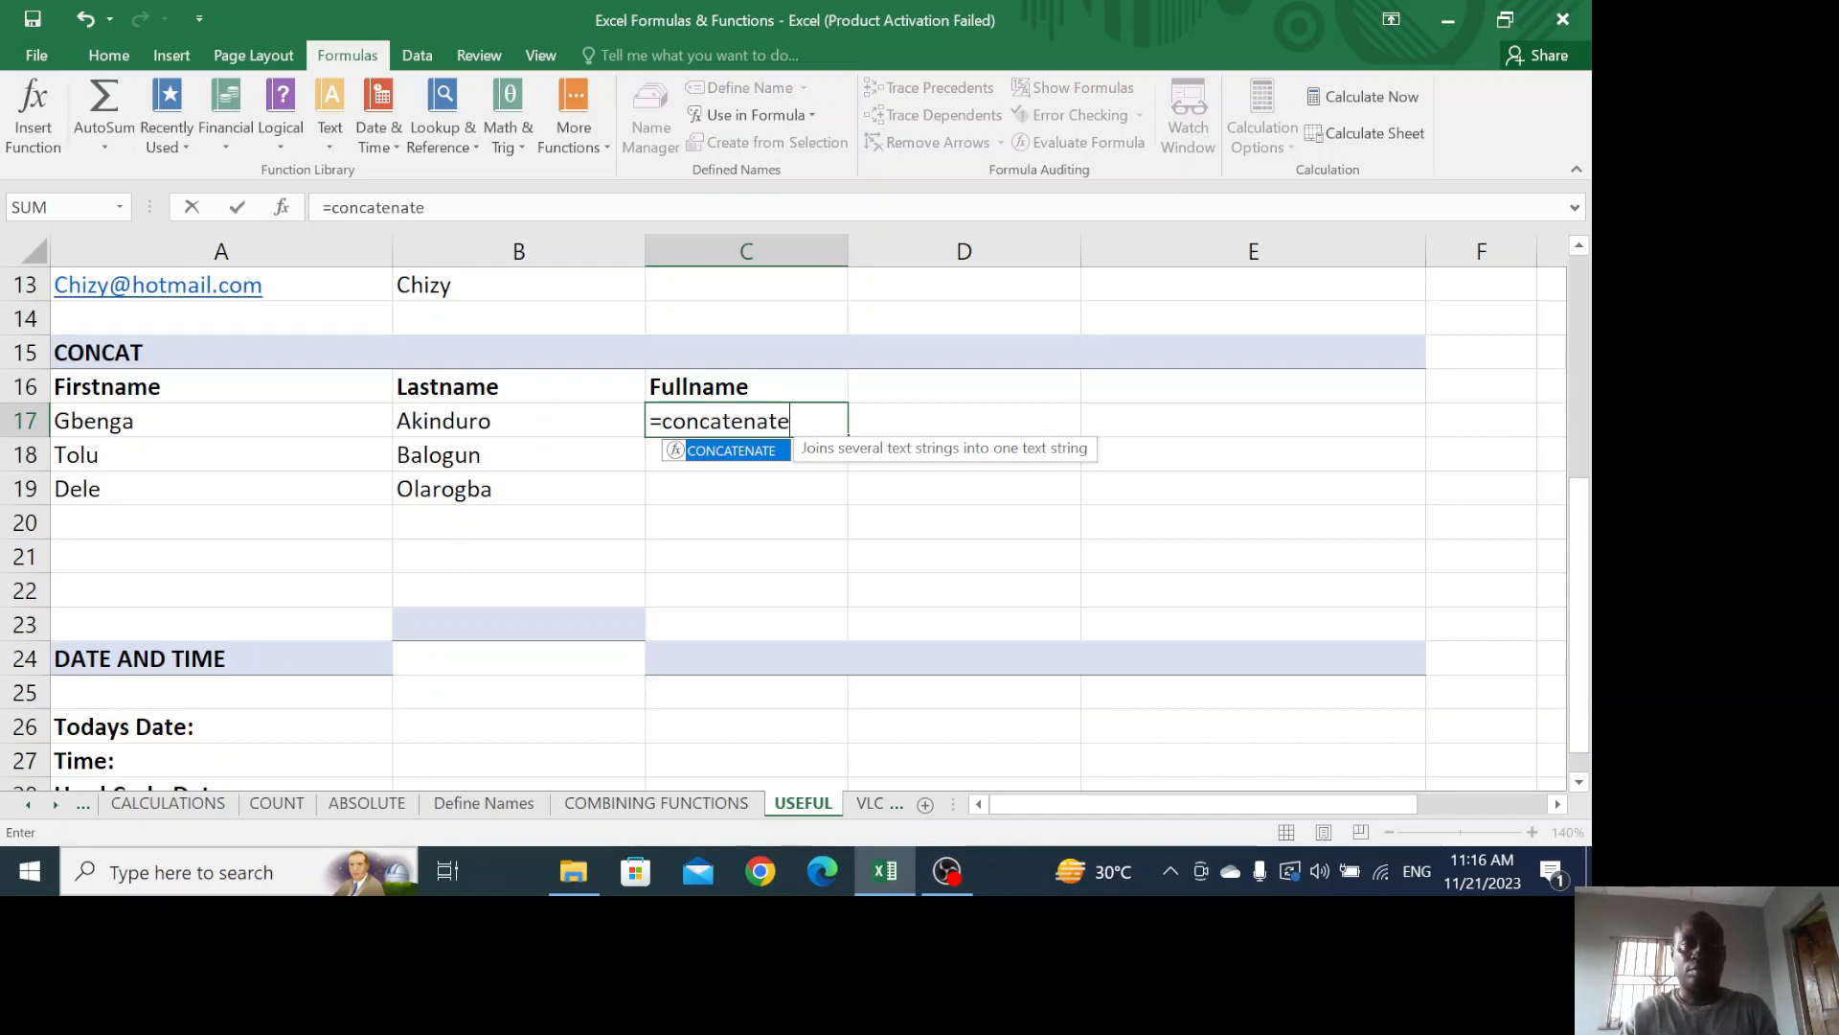
pyautogui.write('(')
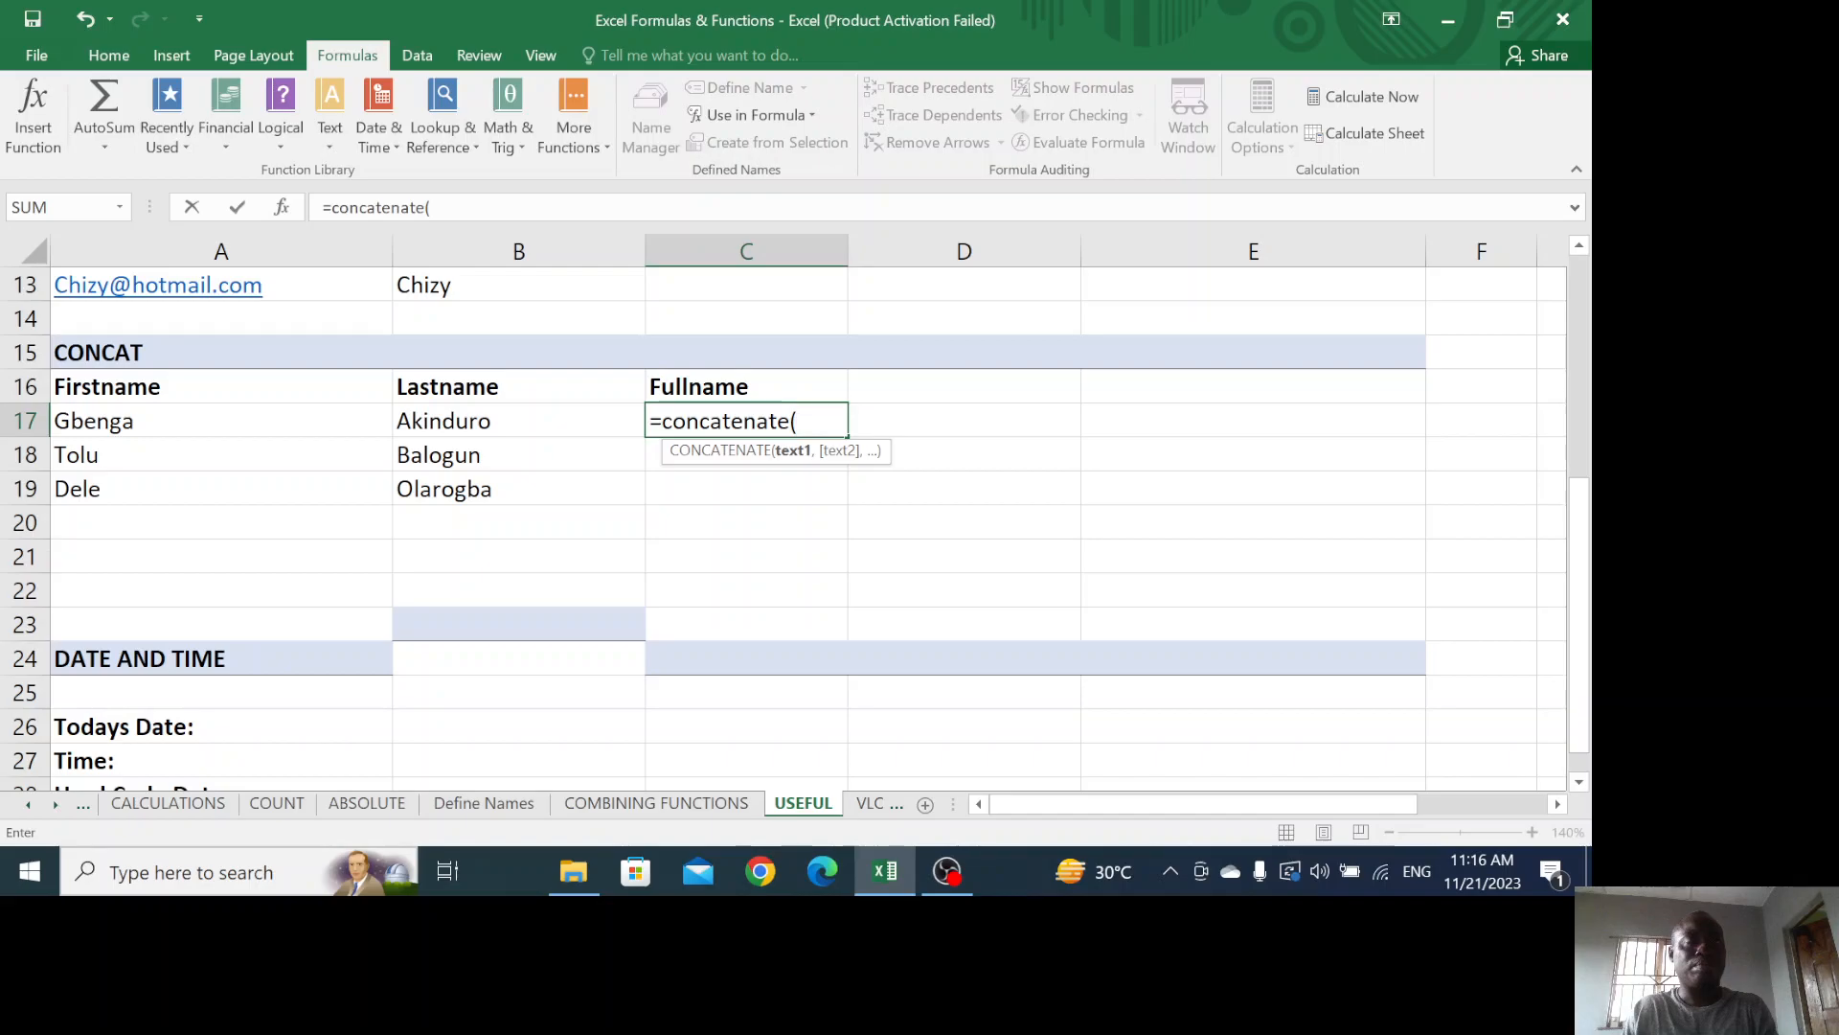
pyautogui.write('a')
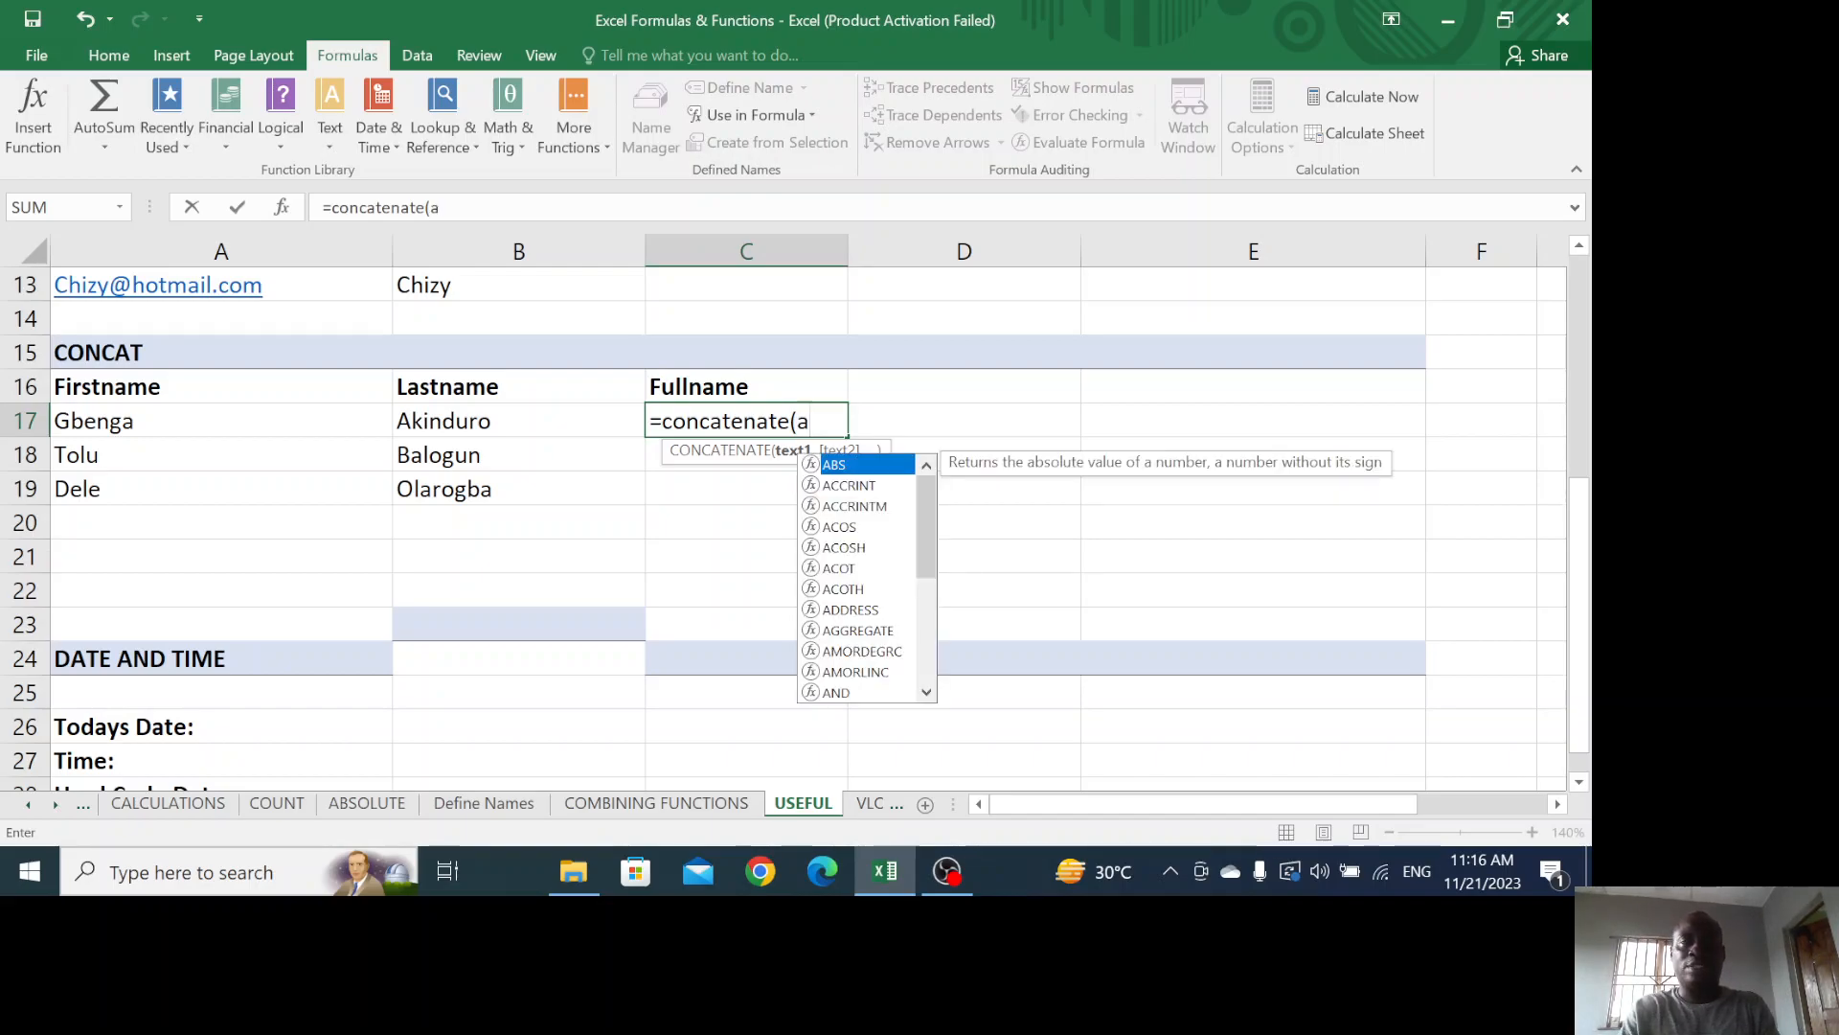
pyautogui.write('17')
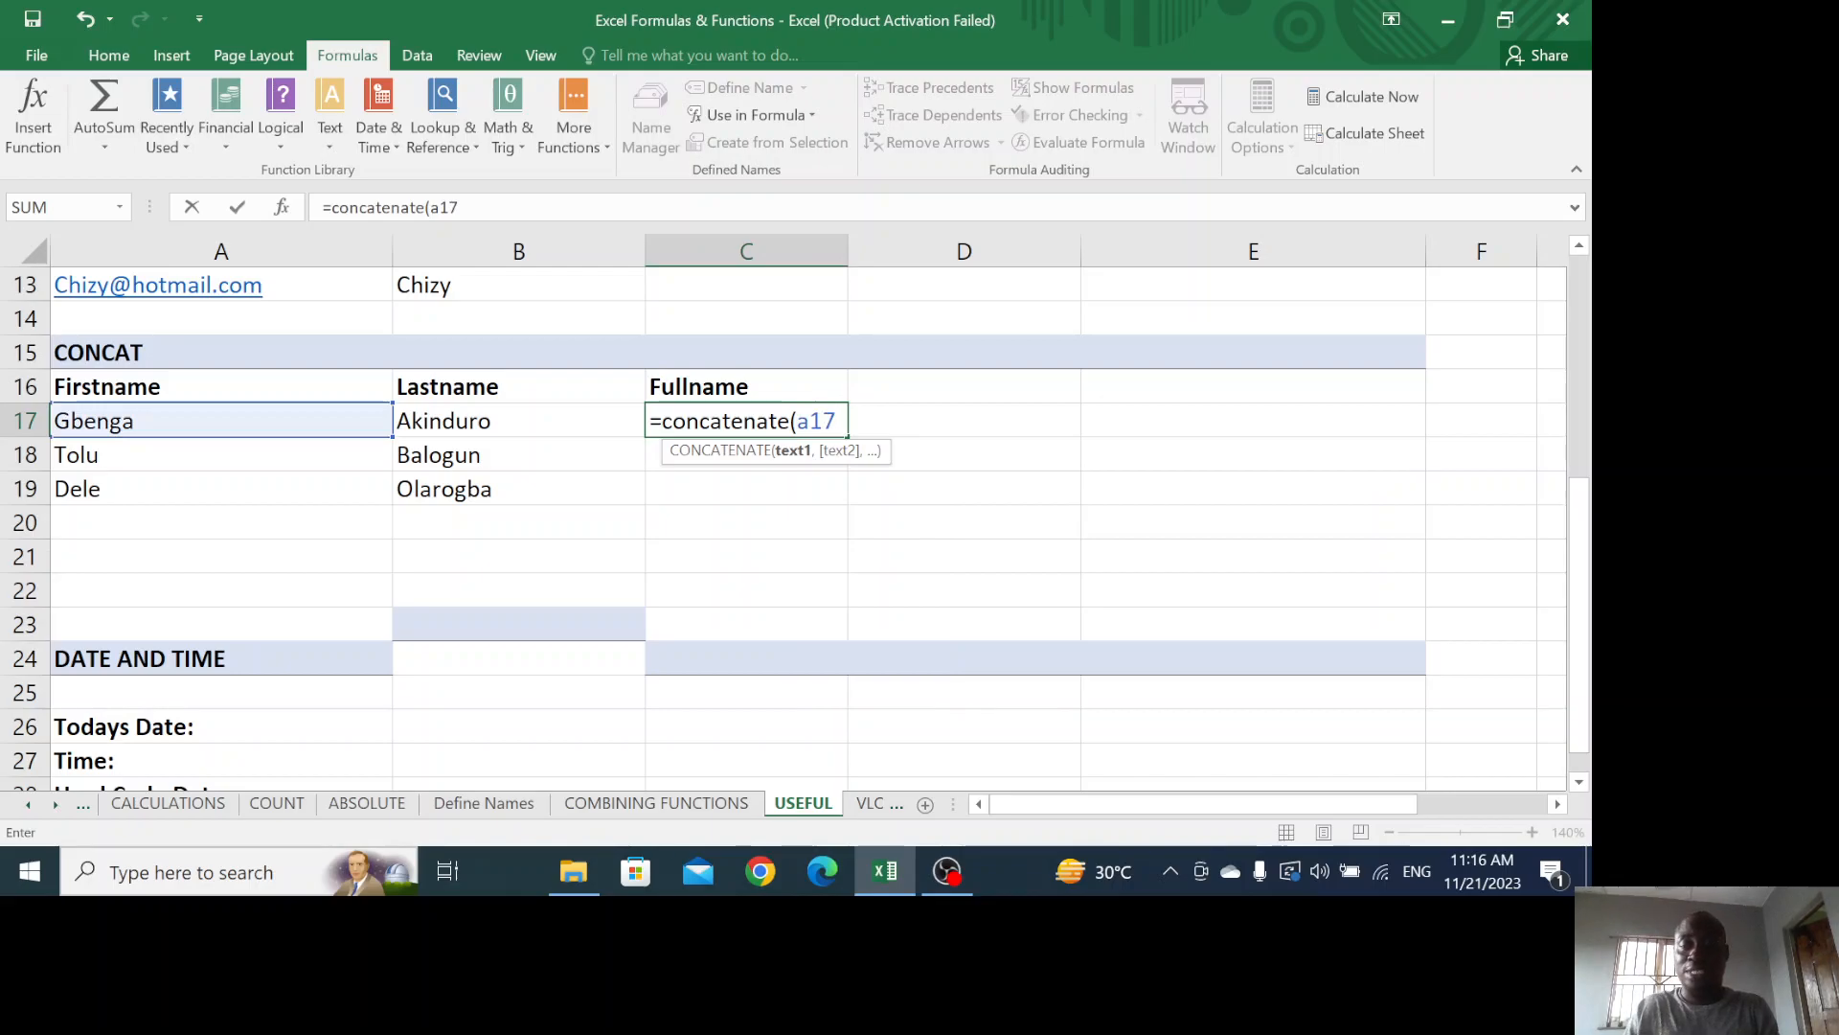
pyautogui.write(',')
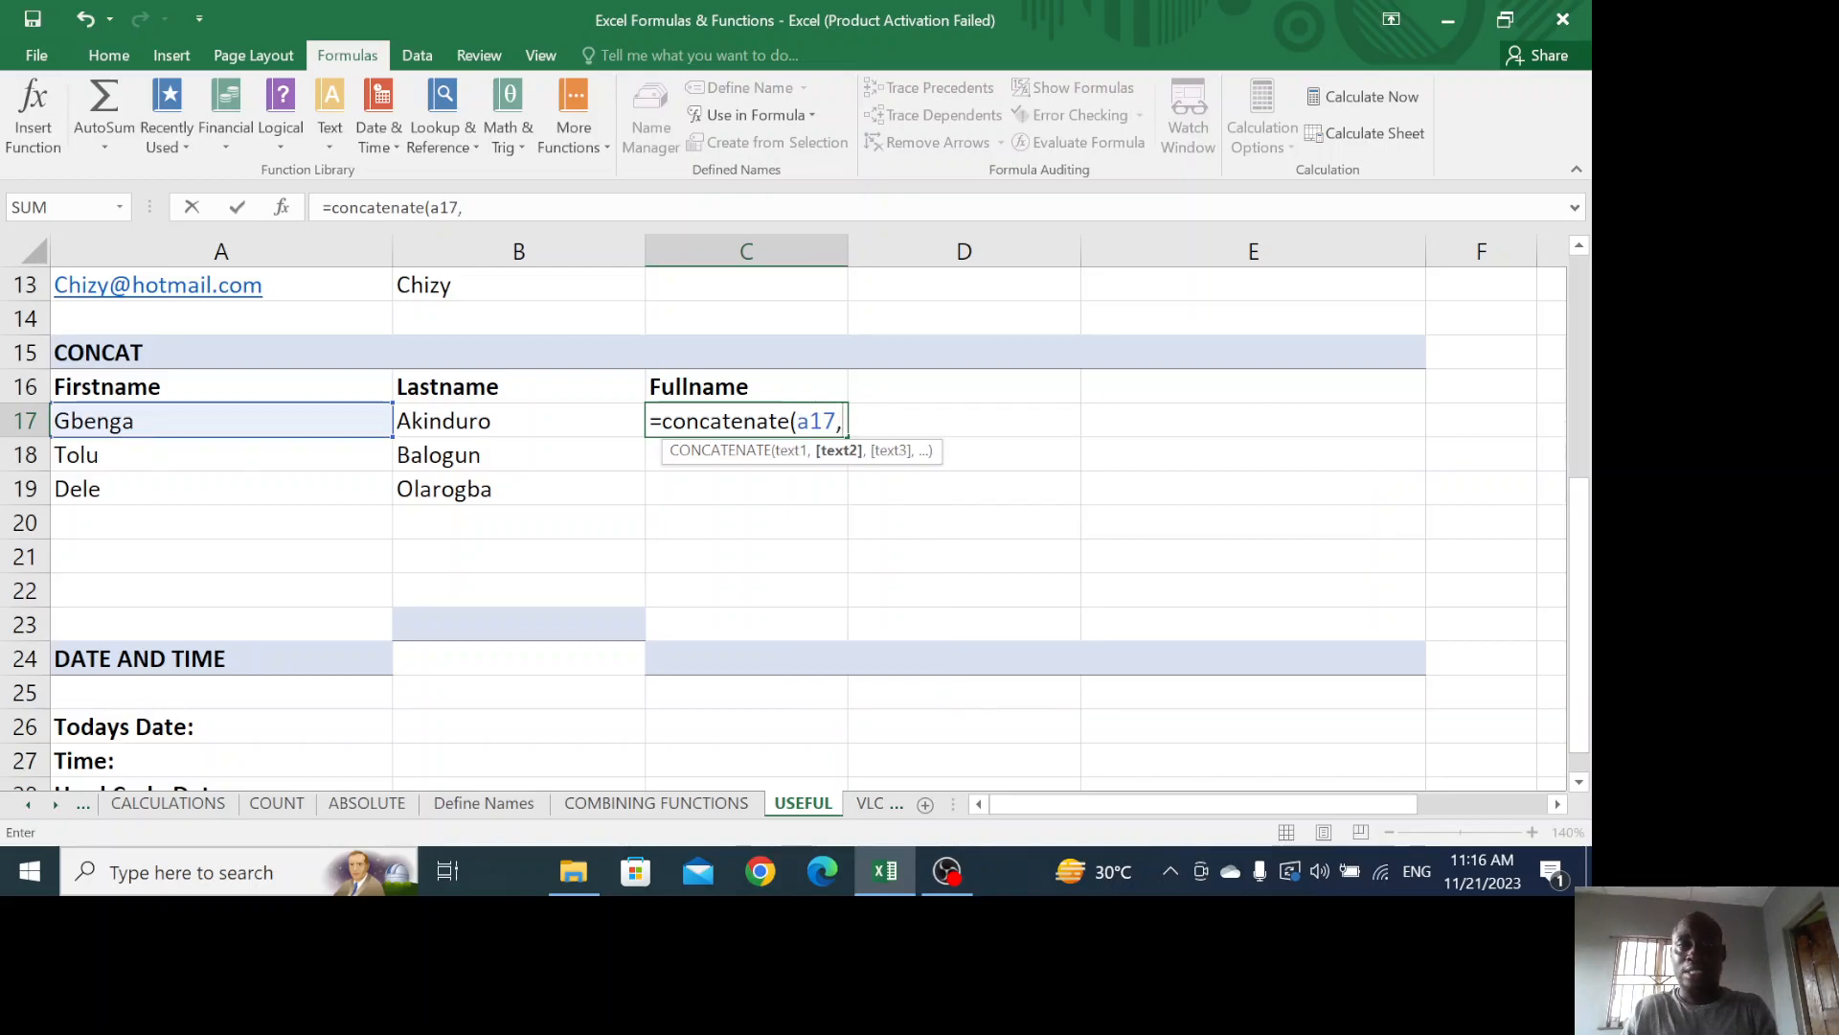
pyautogui.write(' " "')
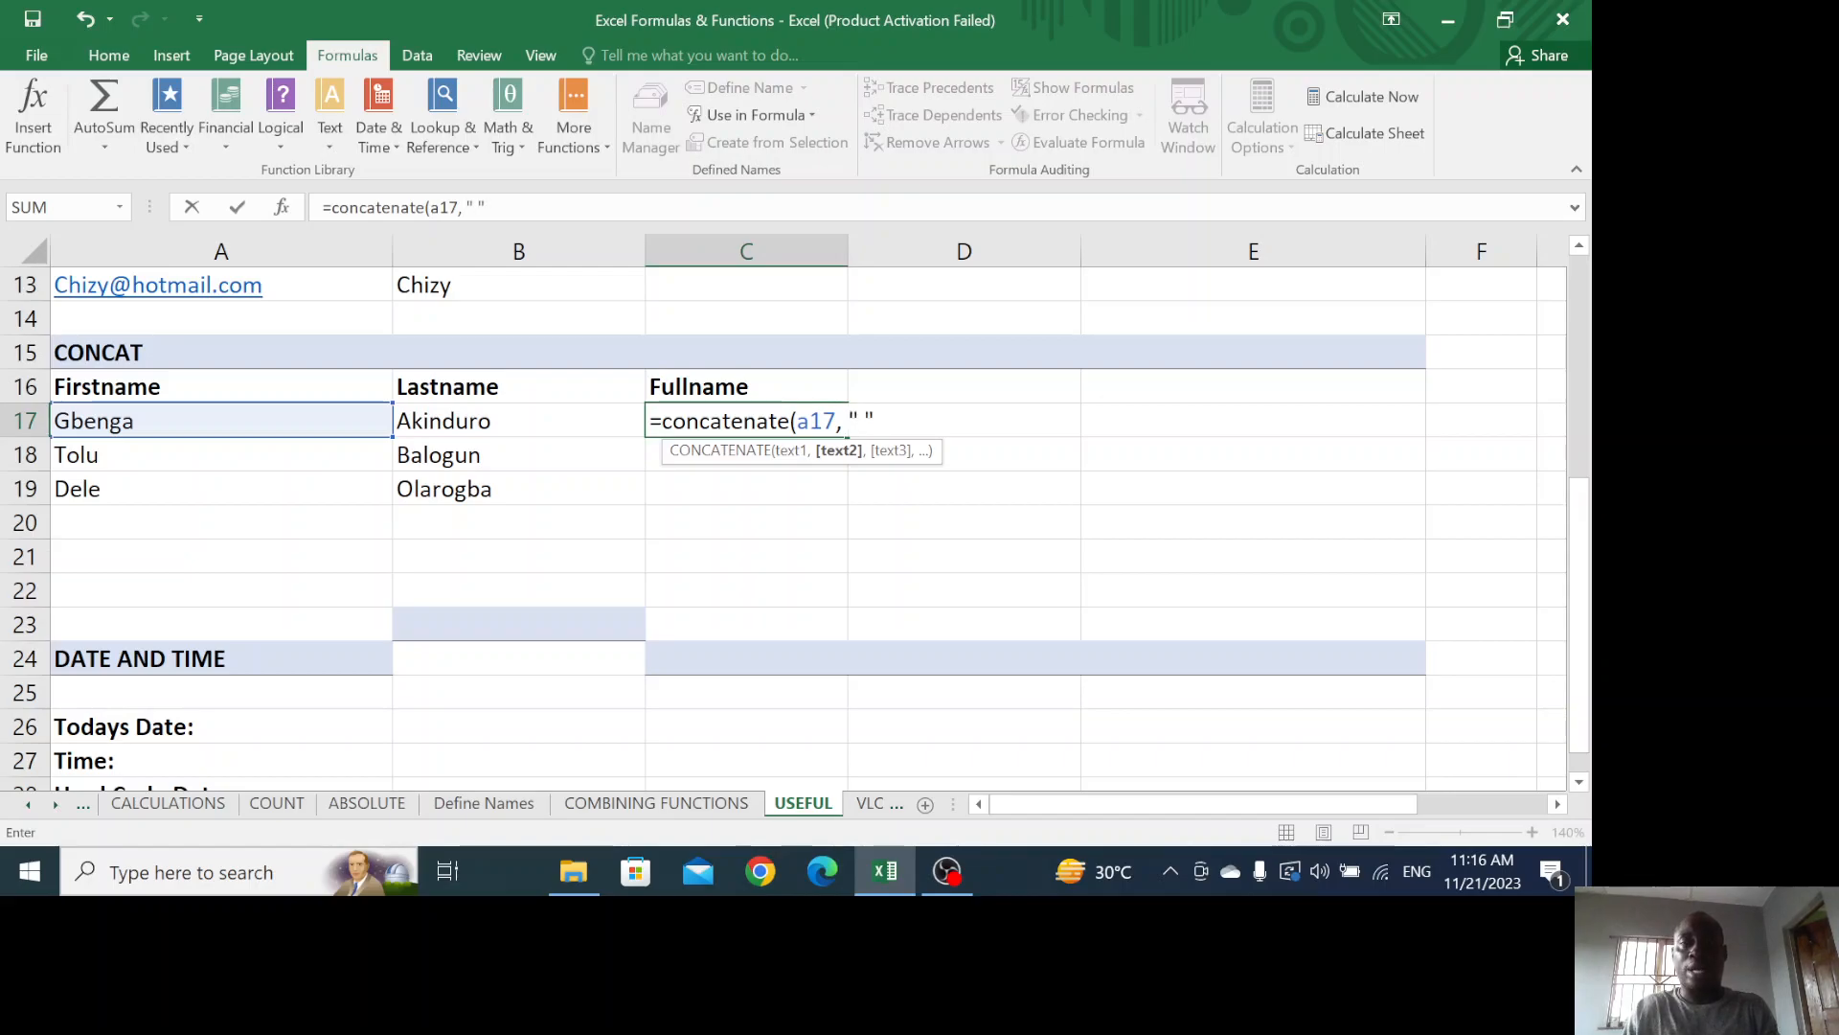
pyautogui.write(',')
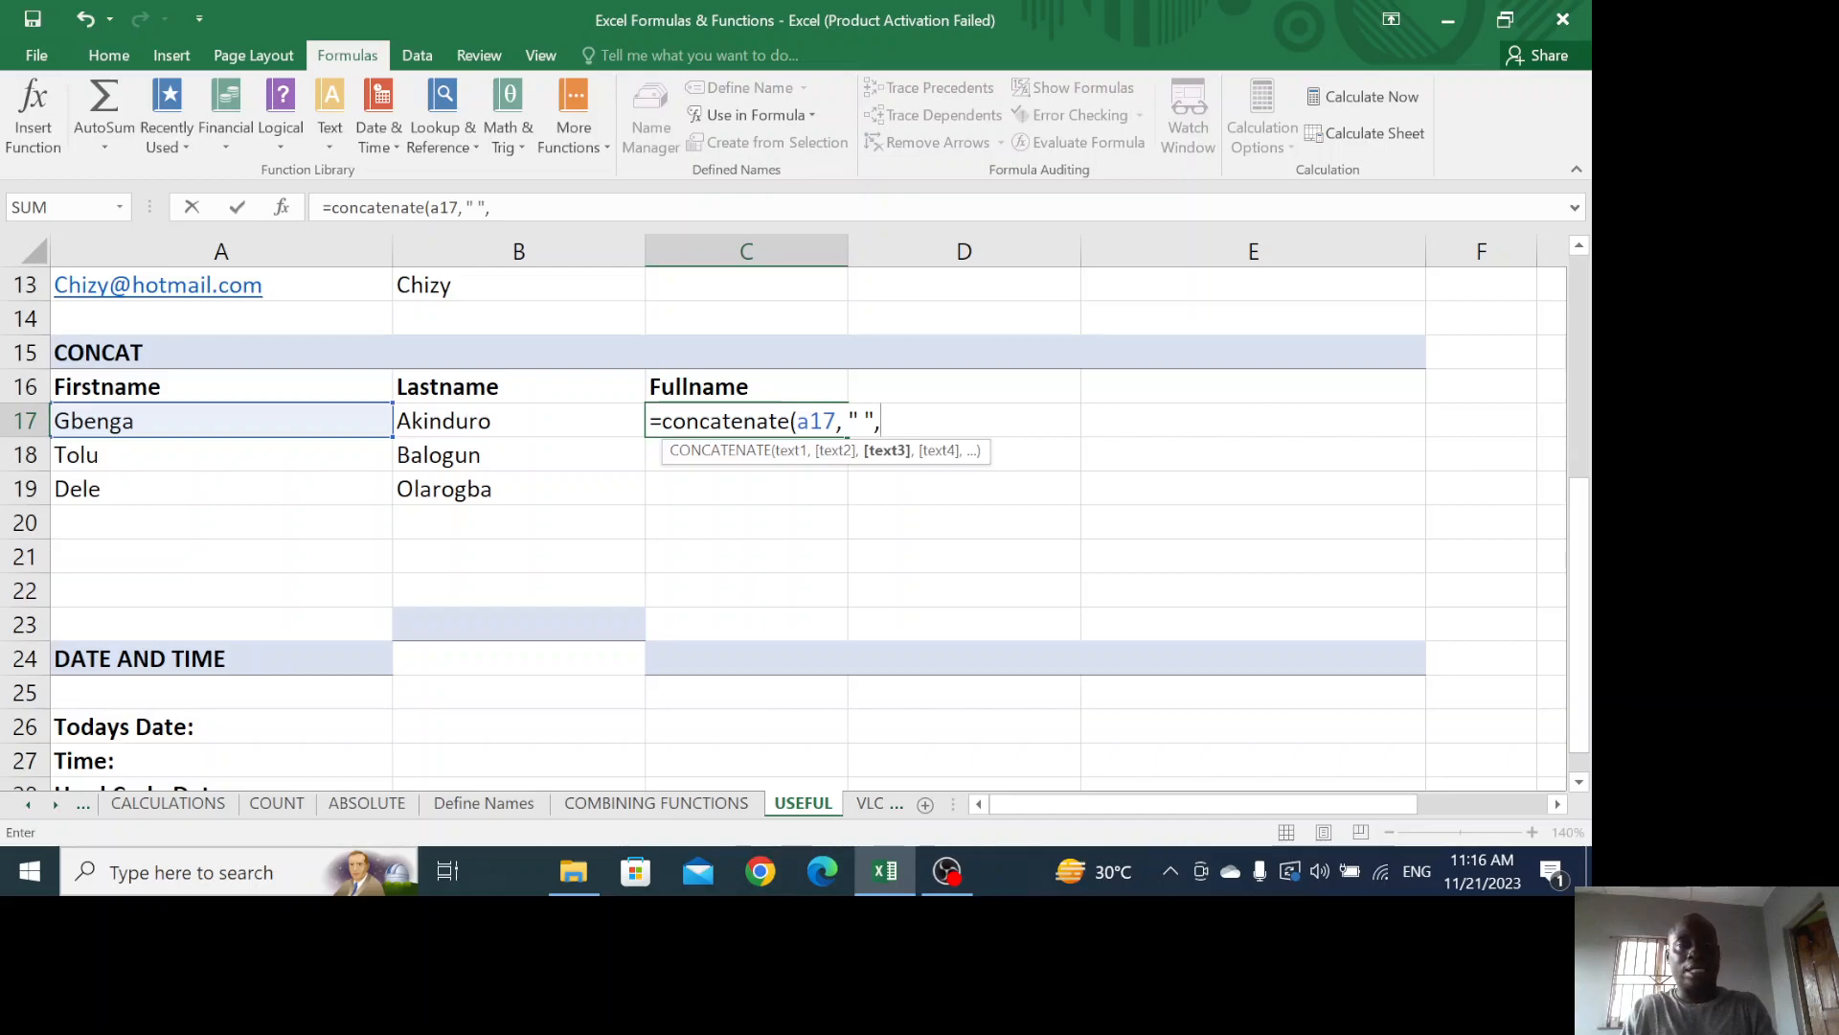
pyautogui.write('b')
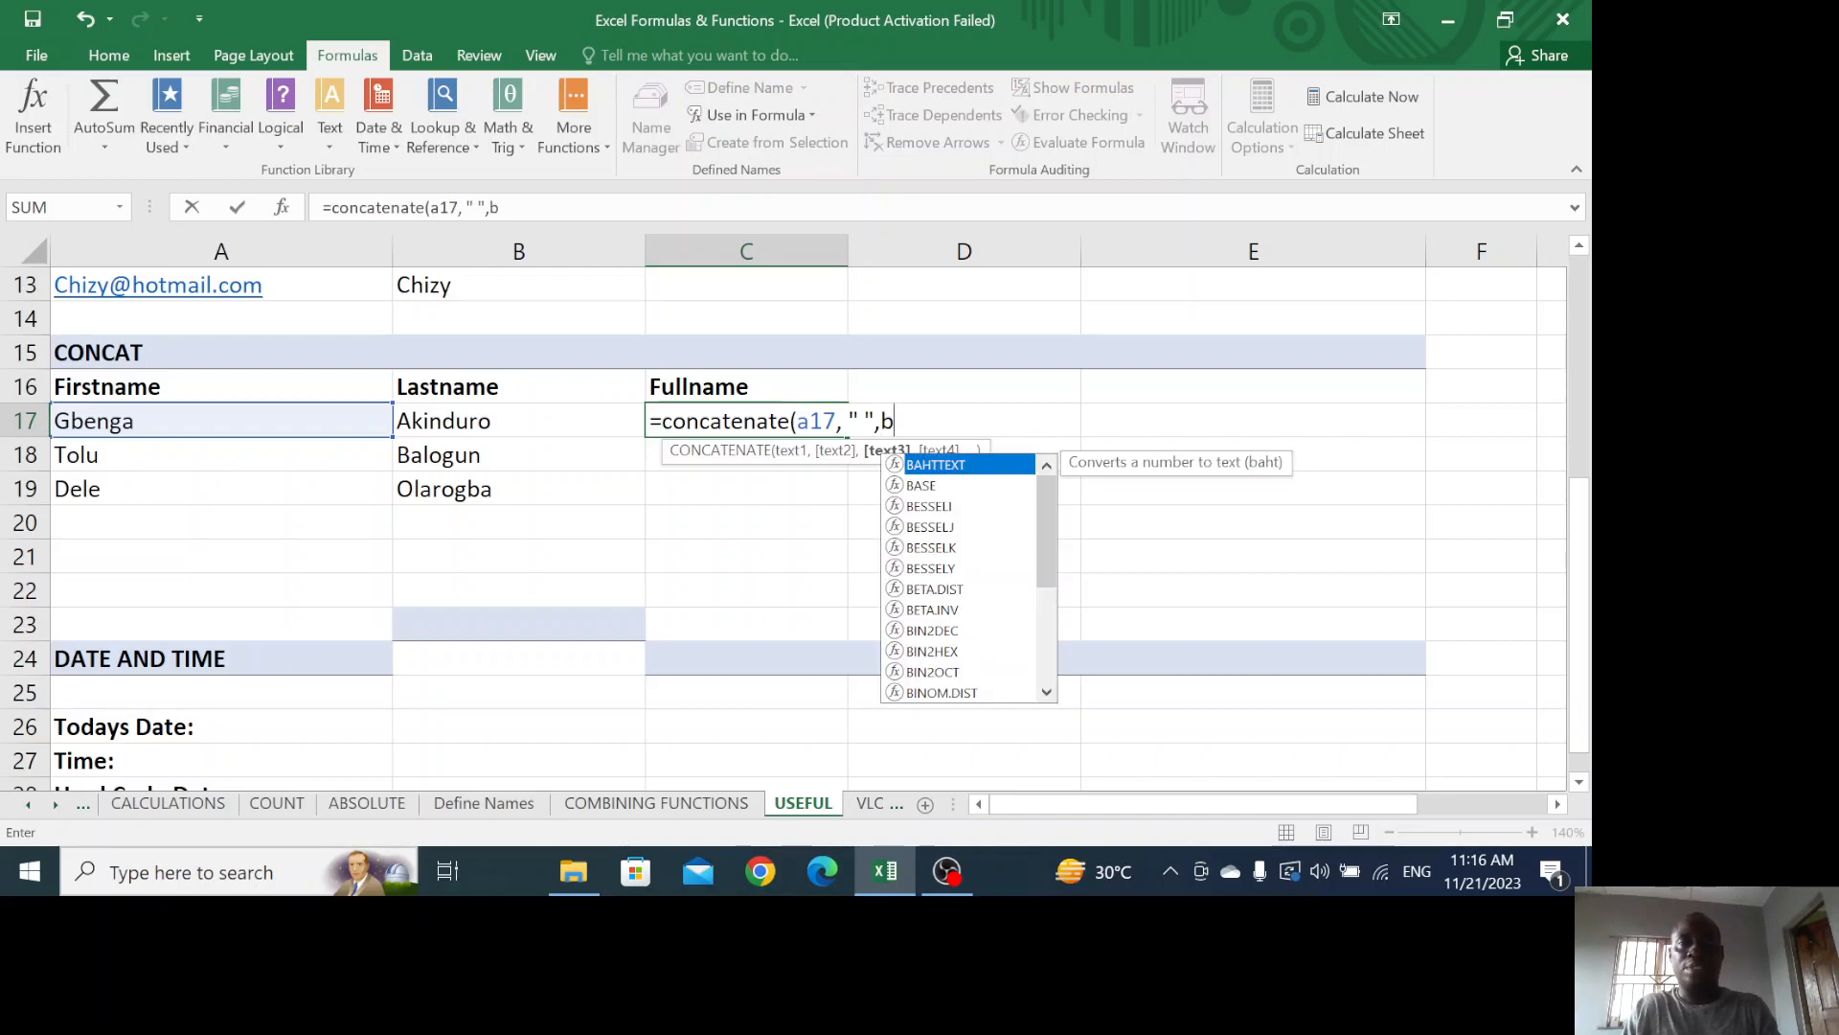
pyautogui.write('17')
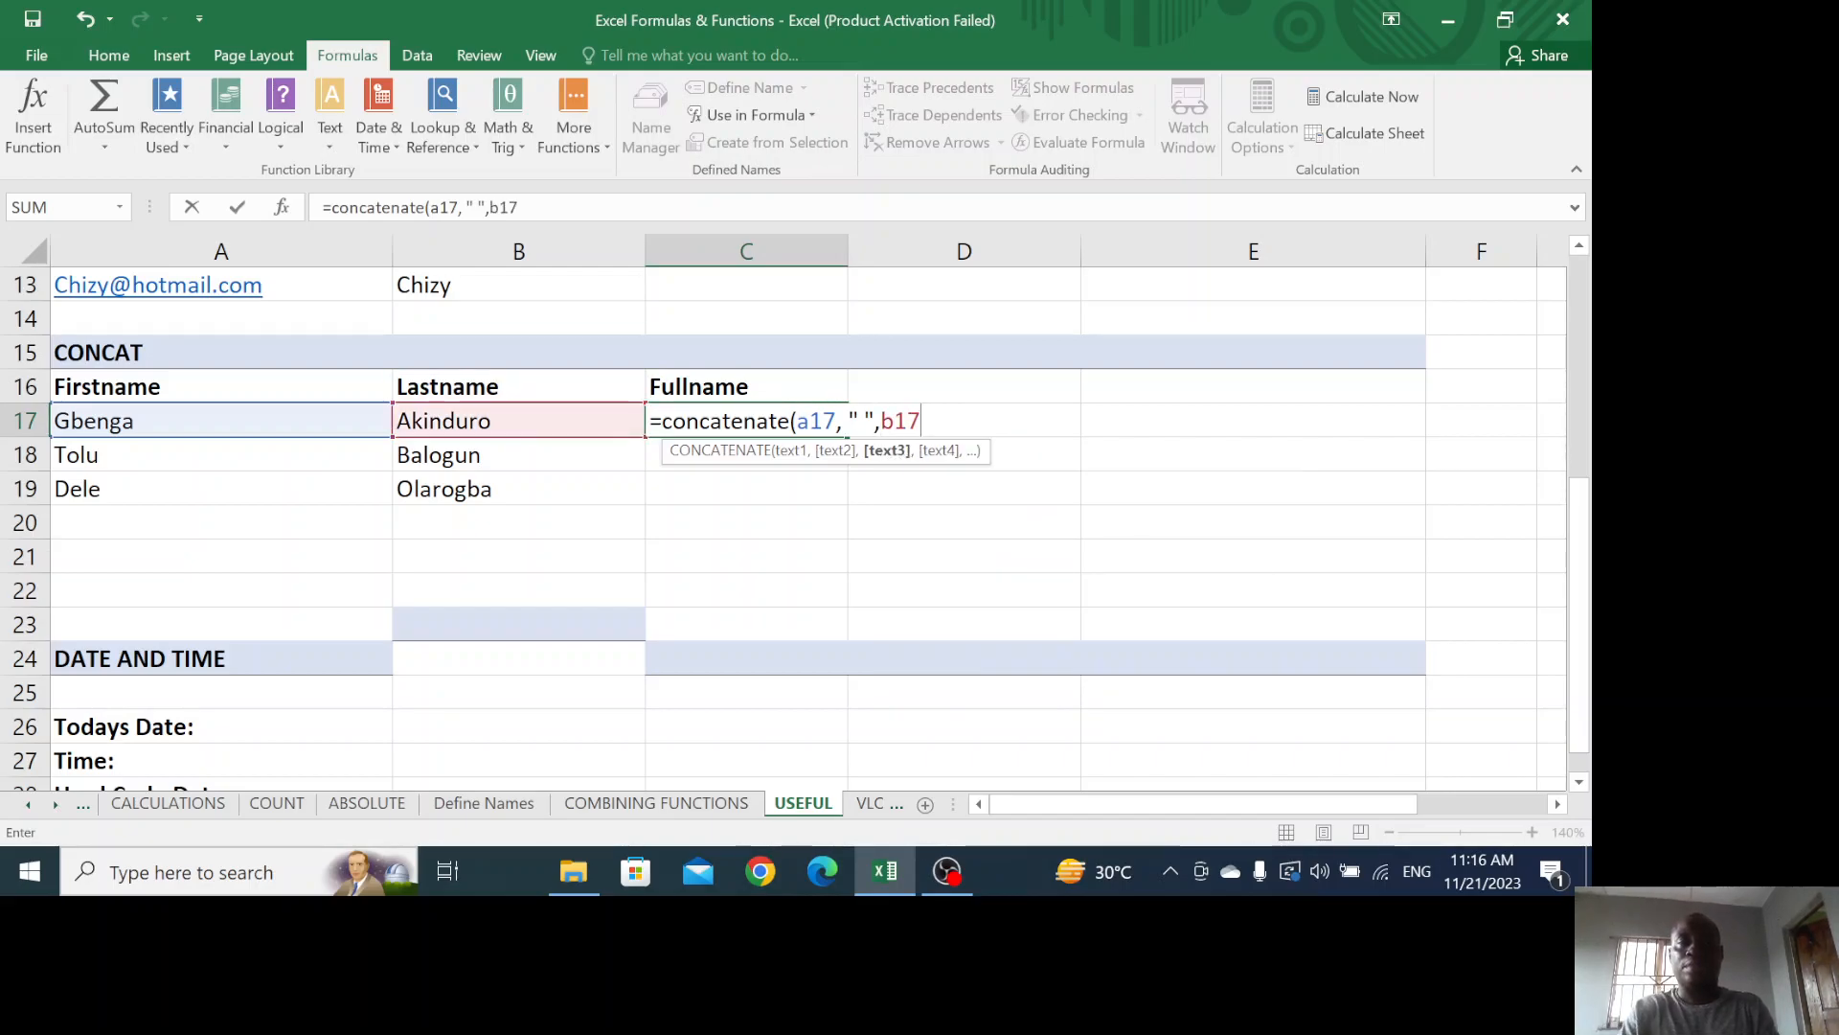
pyautogui.write(')')
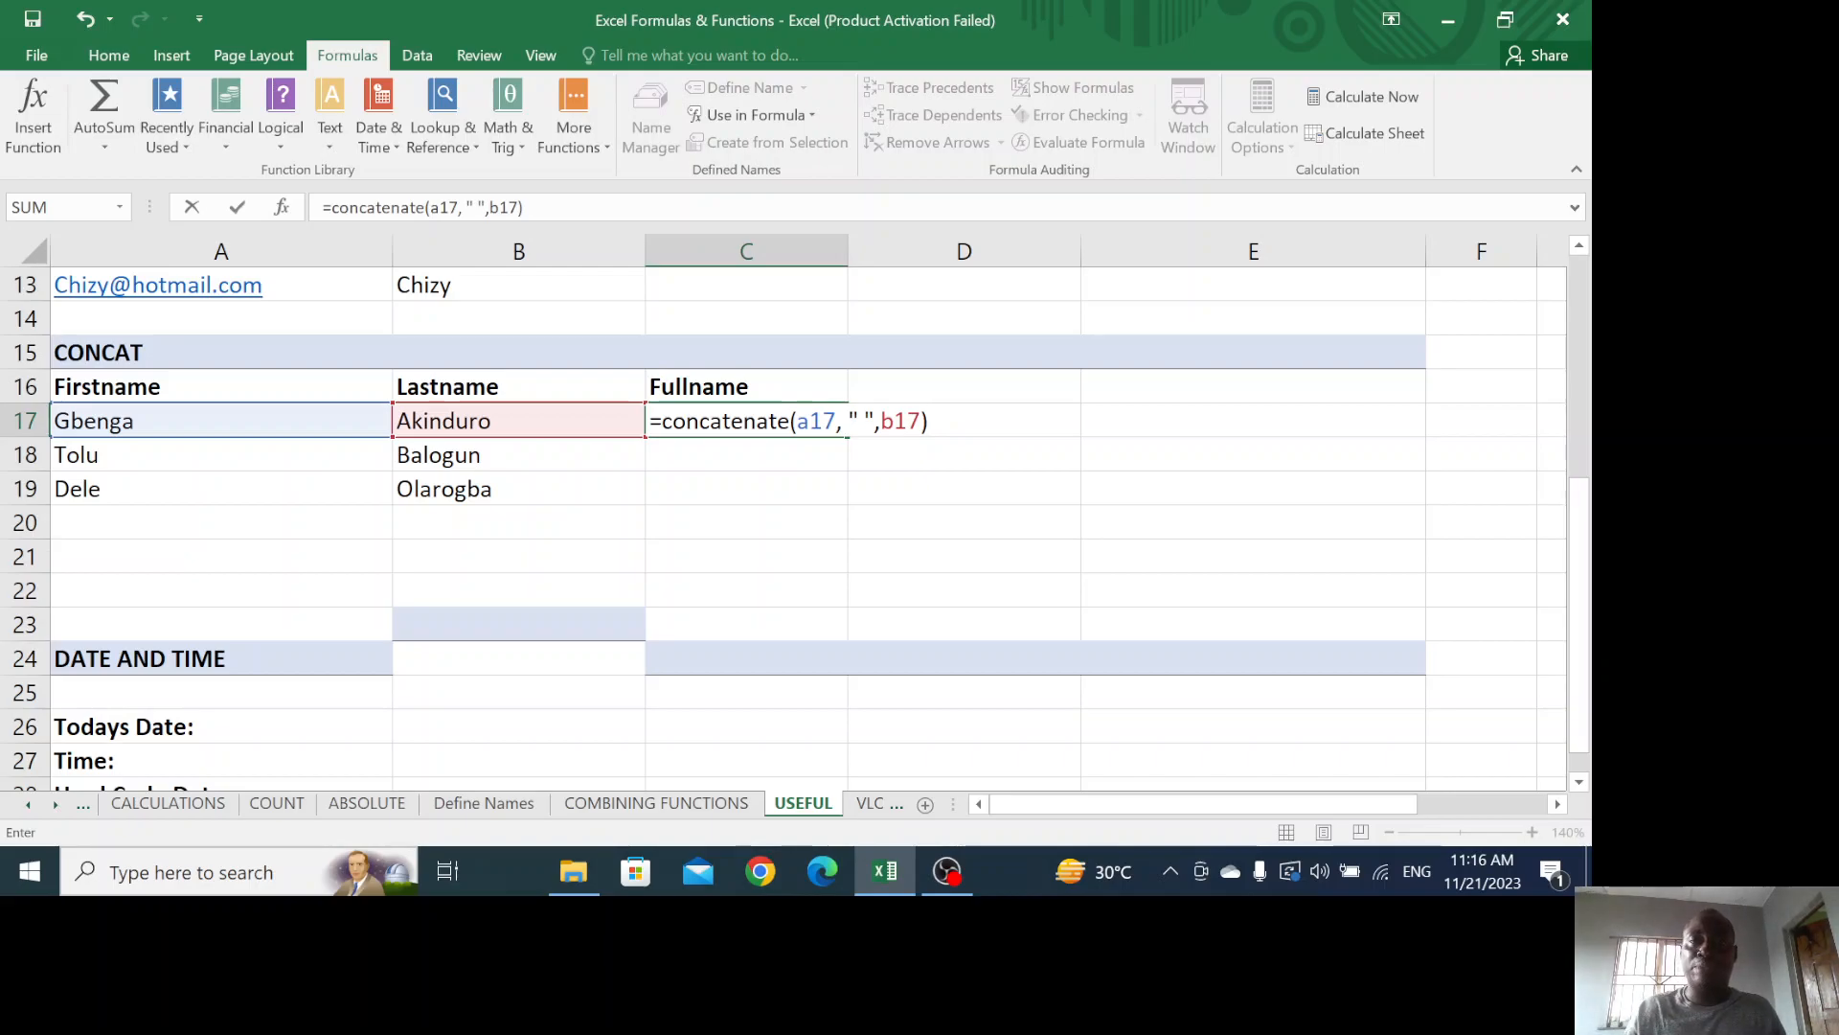
pyautogui.press('Return')
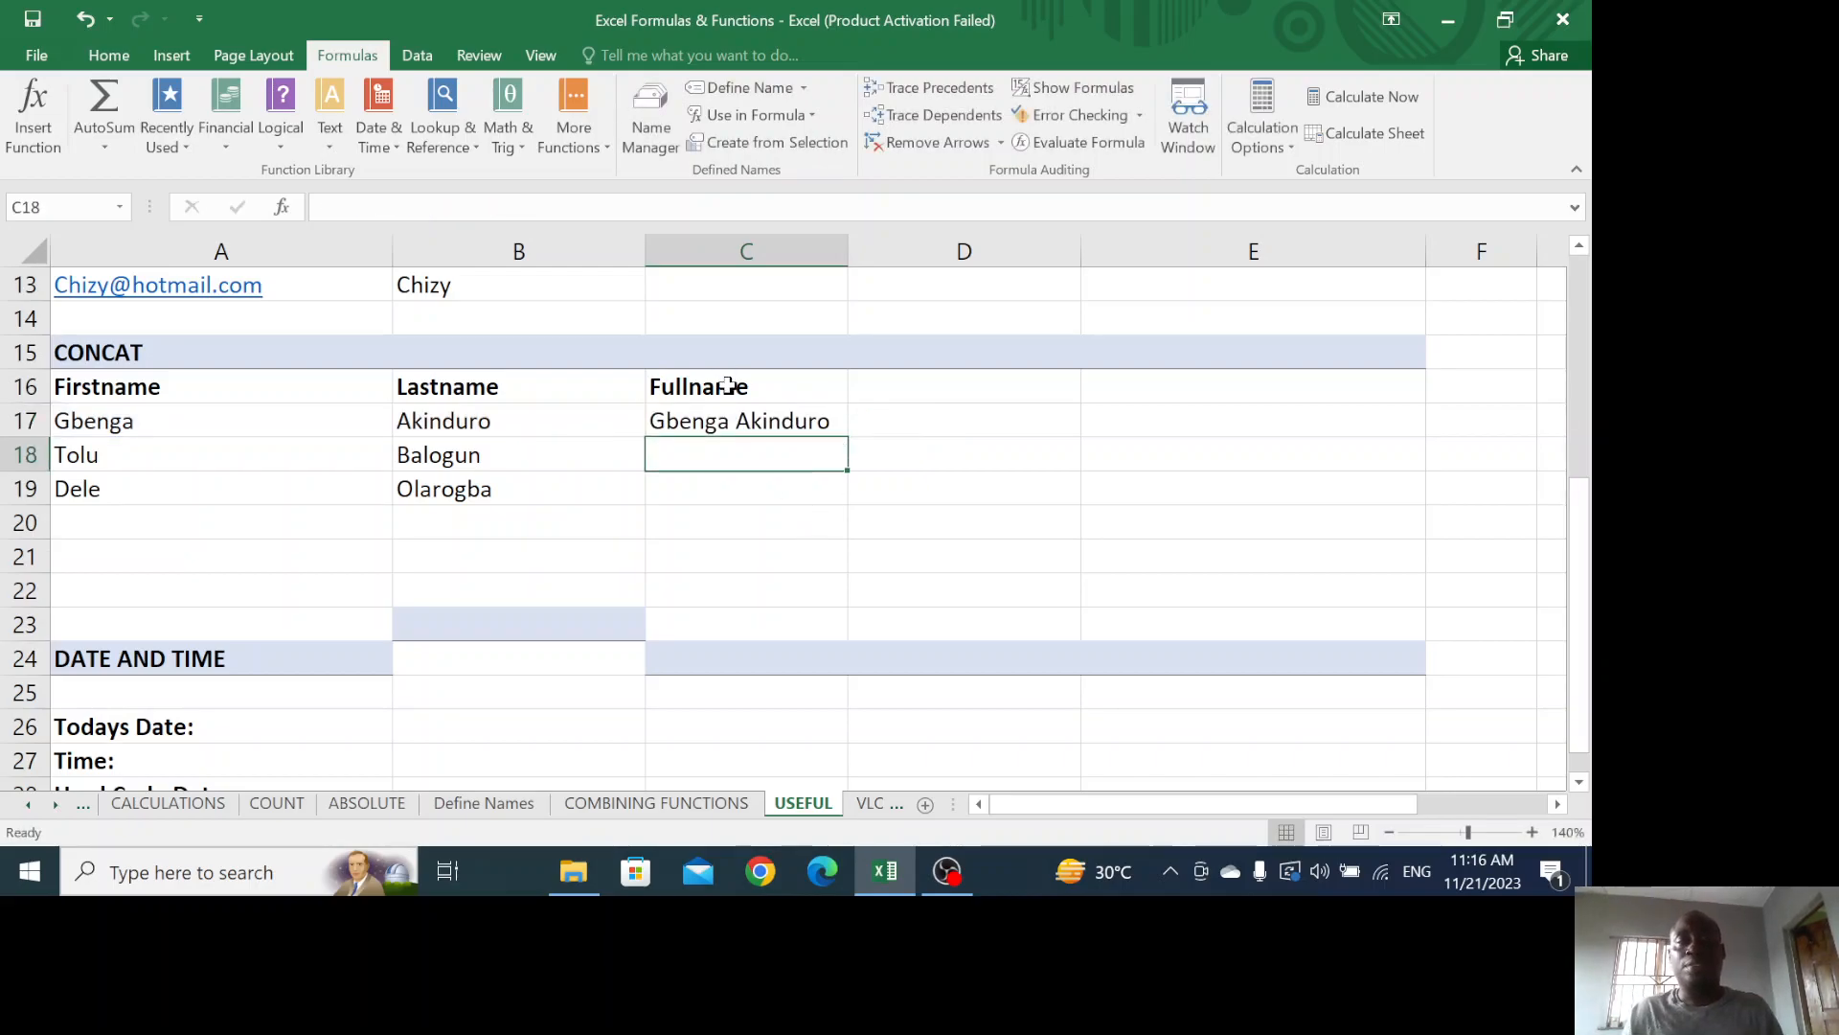
# Remove the space between the quotes in the C17 formula so it reads =CONCATENATE(A17, "",B17)
pyautogui.click(727, 419)
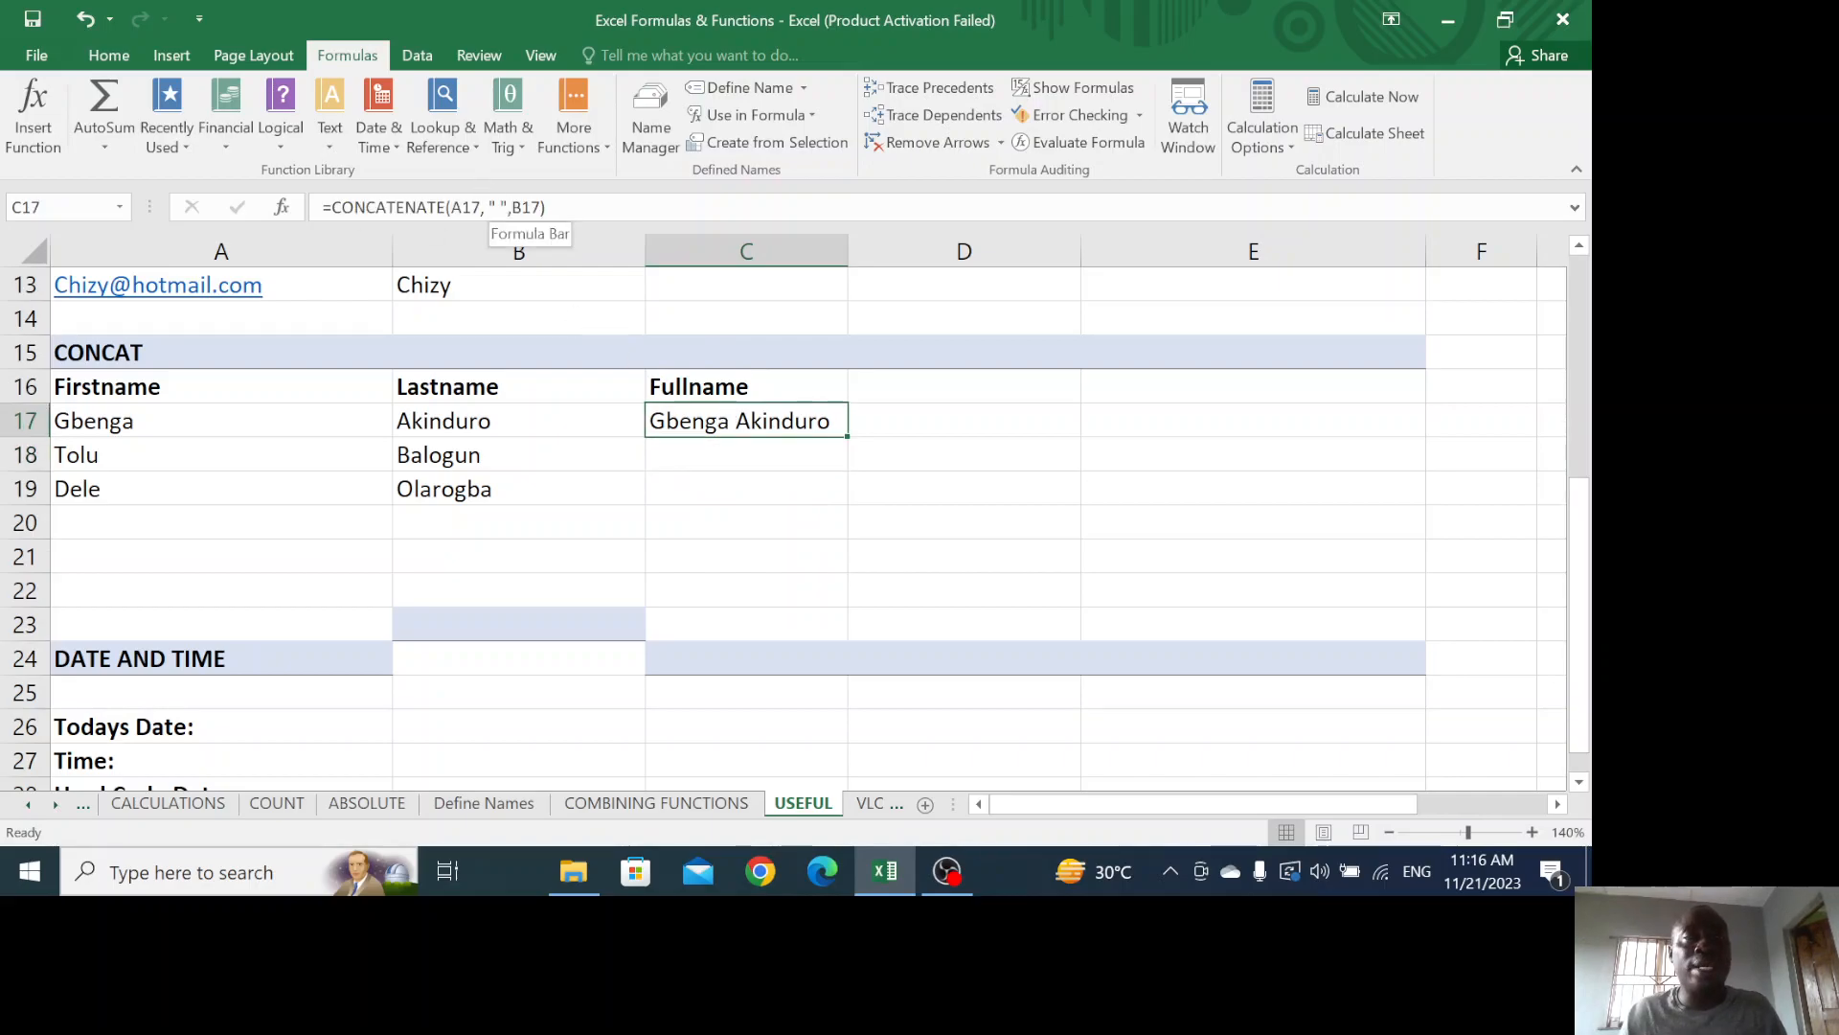
pyautogui.click(509, 207)
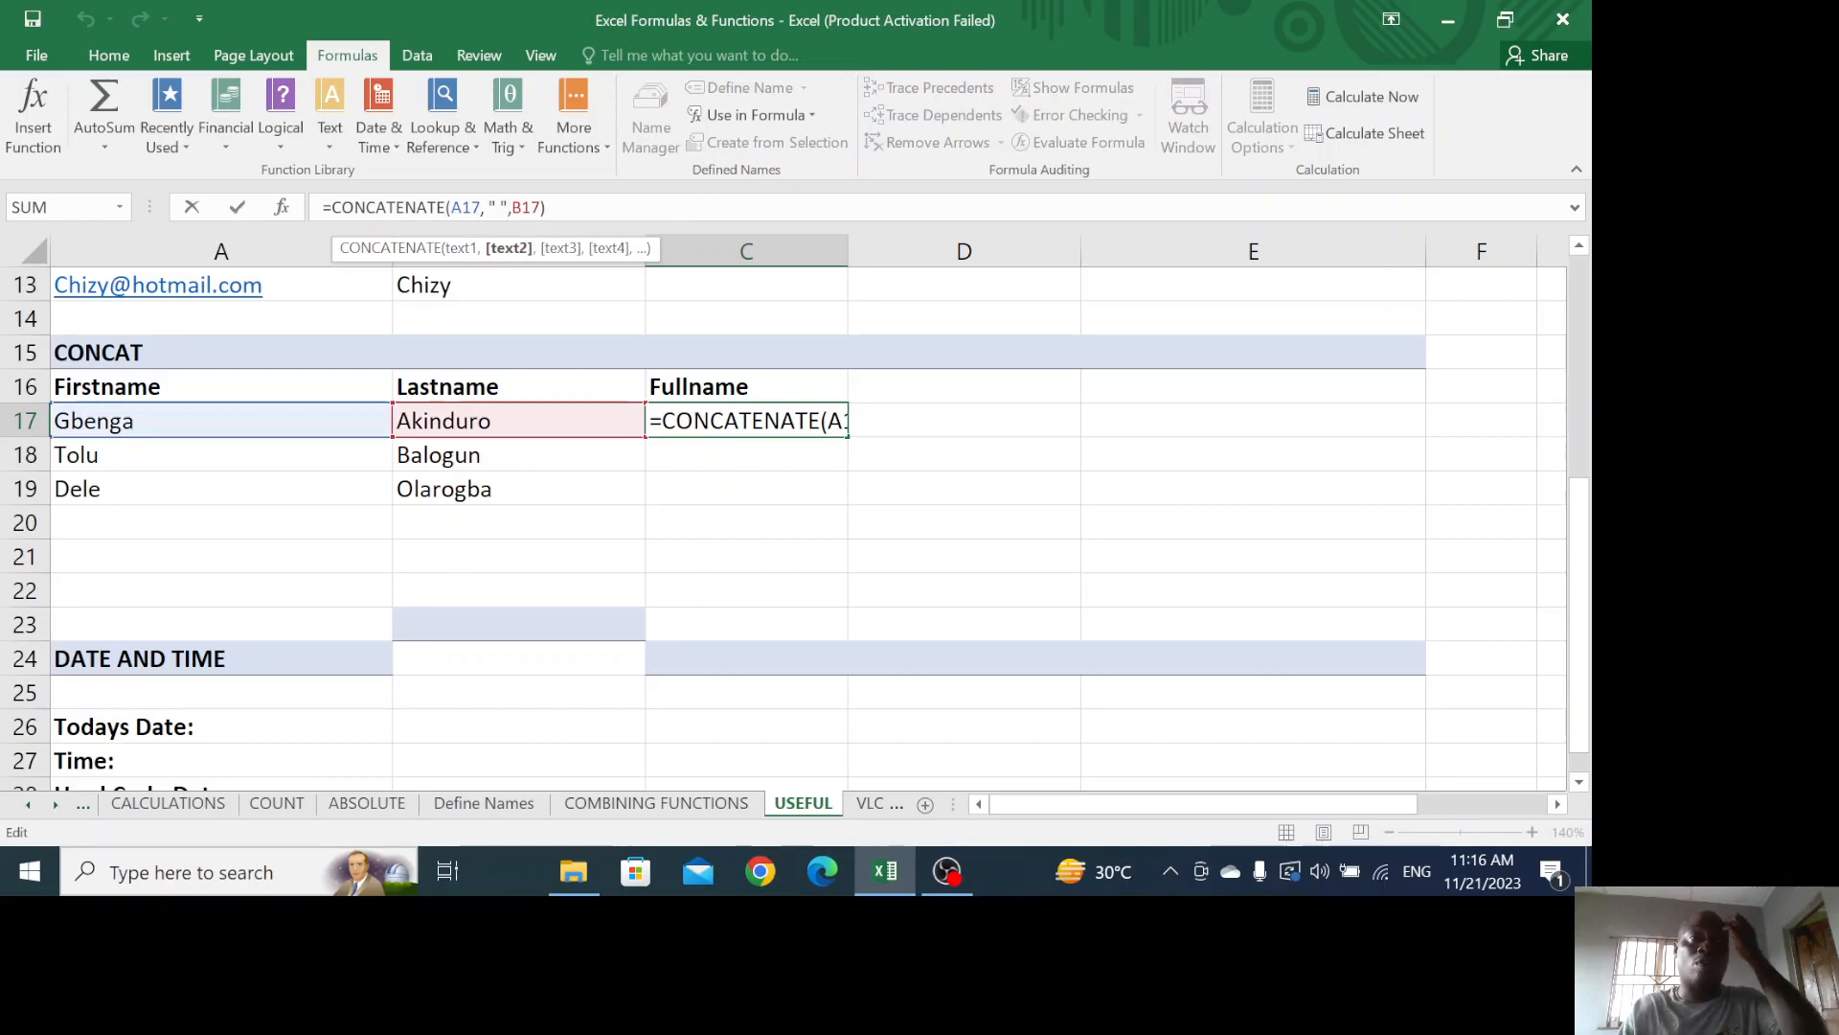
pyautogui.press('BackSpace')
pyautogui.press('BackSpace')
pyautogui.press('BackSpace')
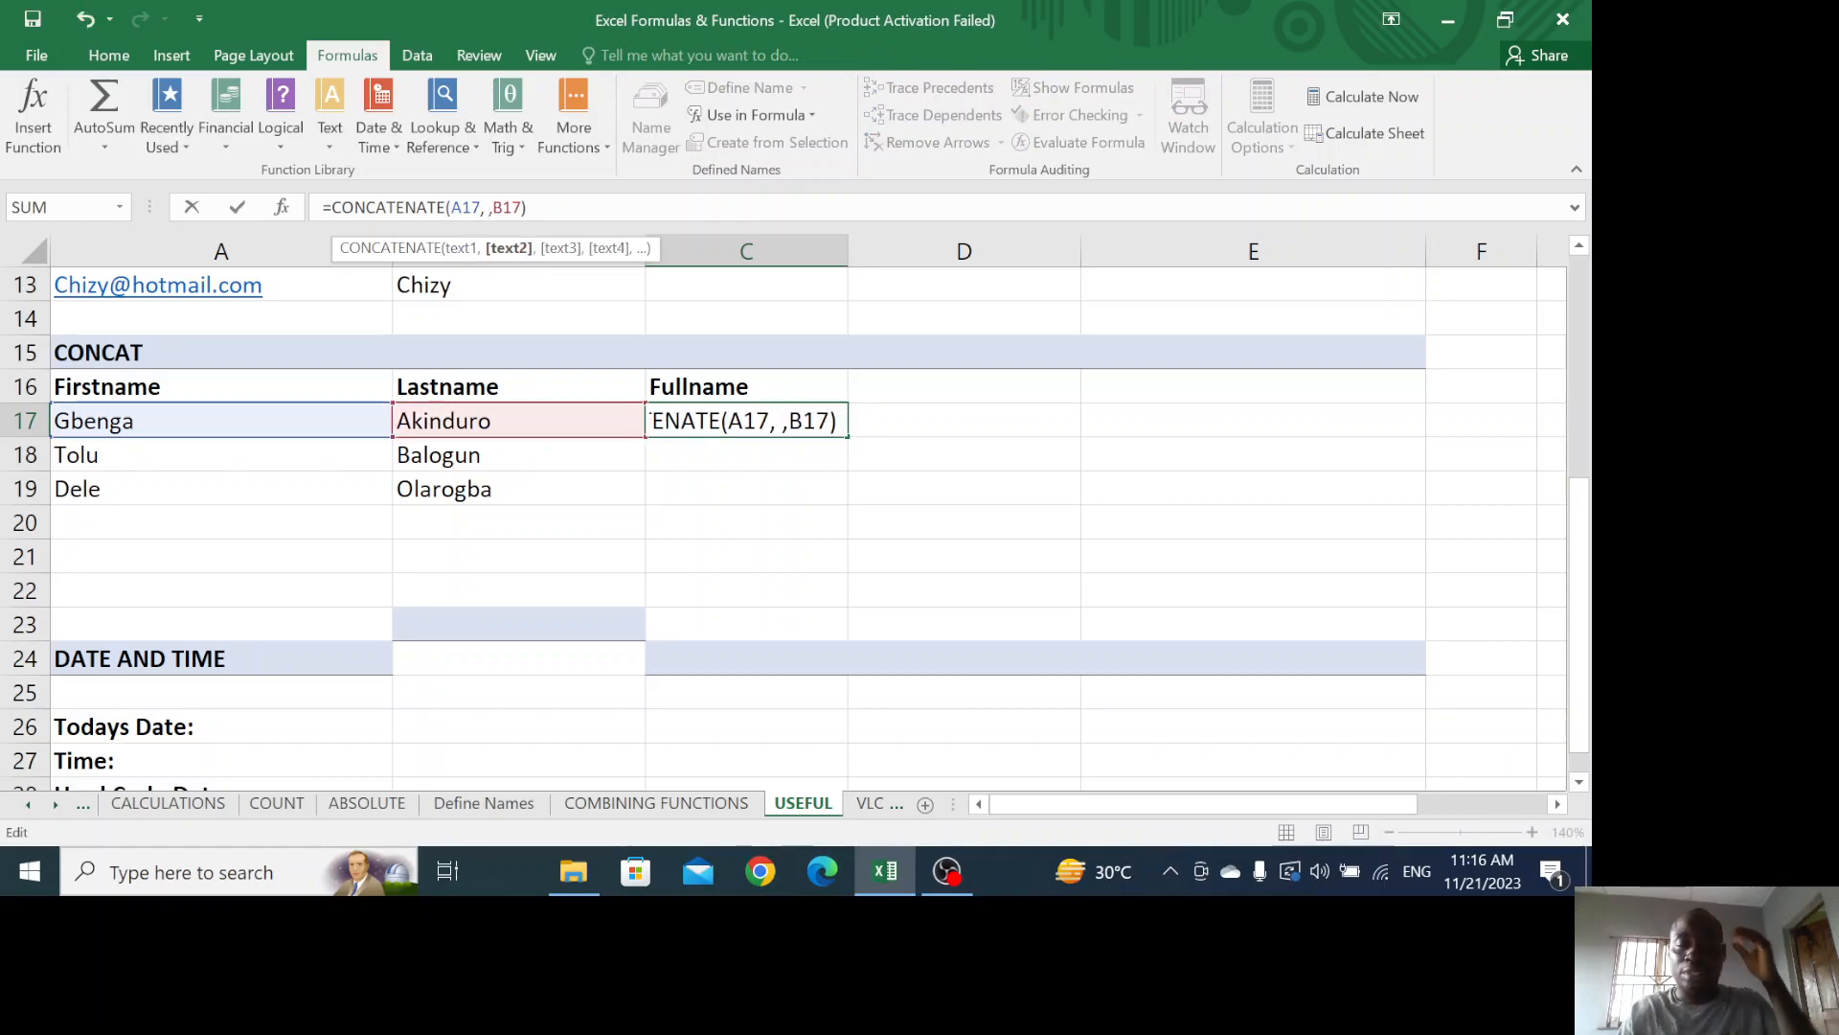
pyautogui.write('""')
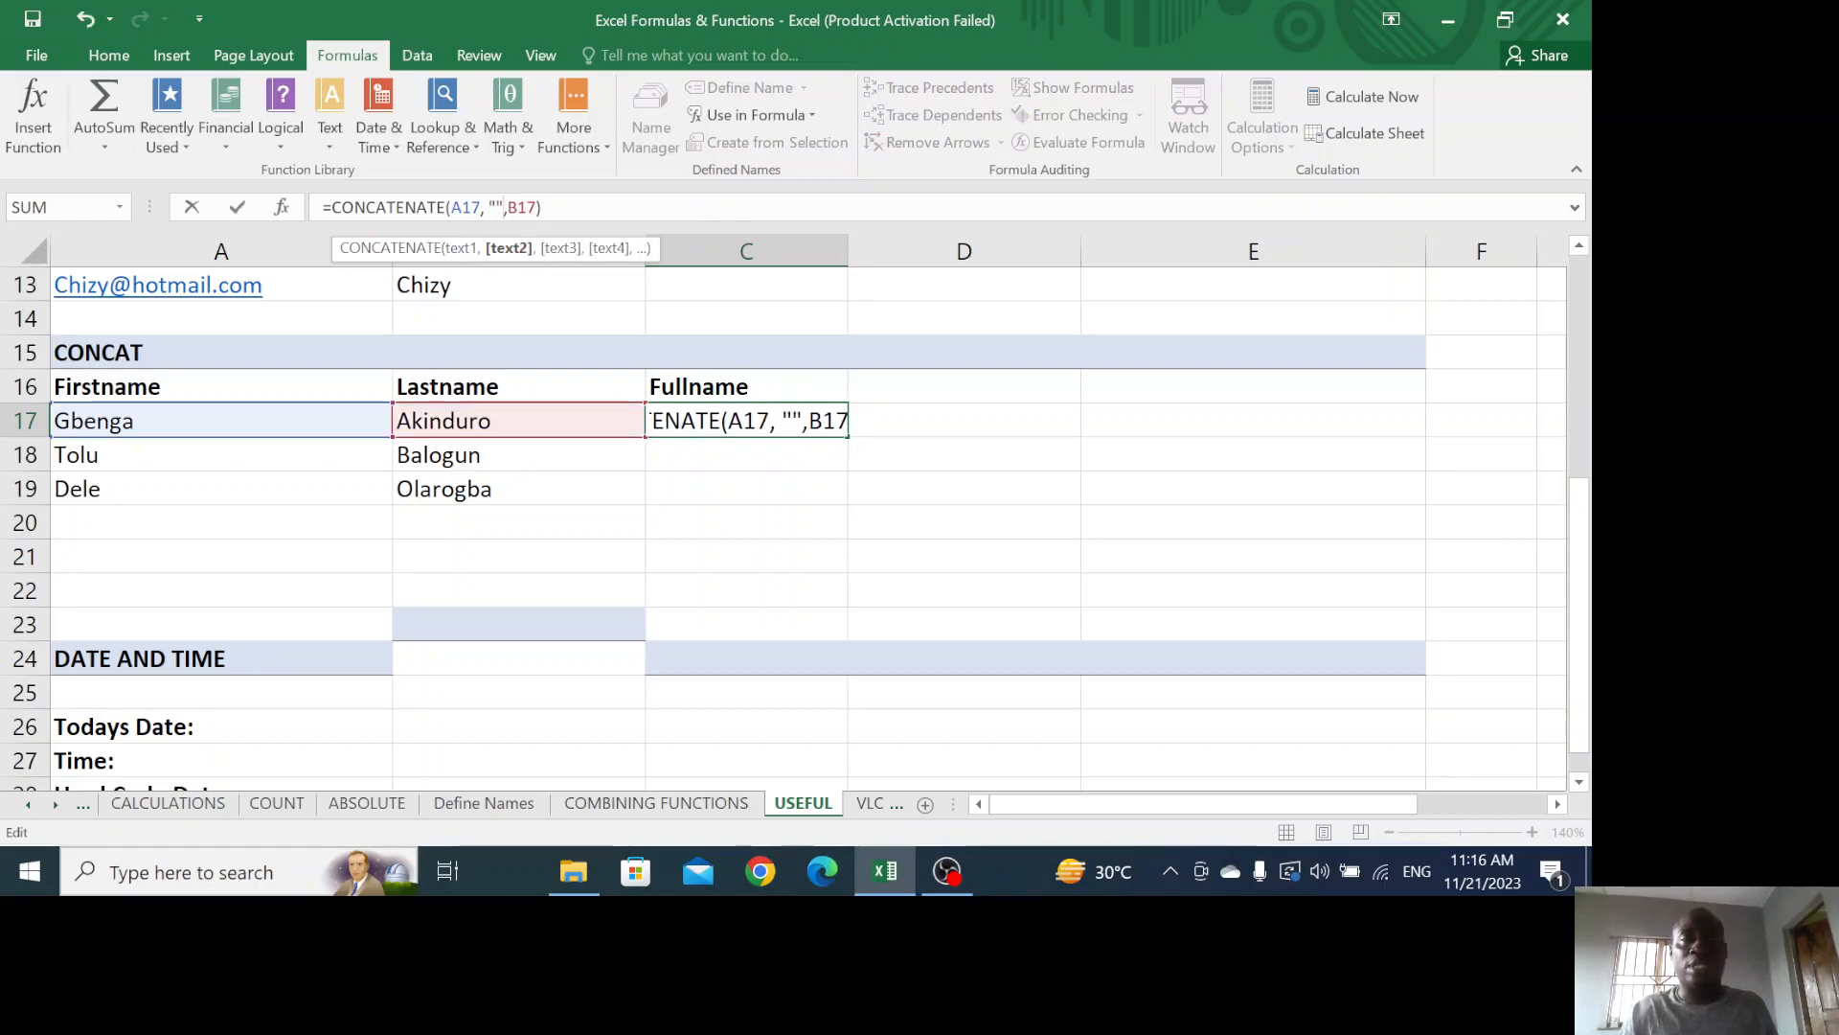
pyautogui.press('Return')
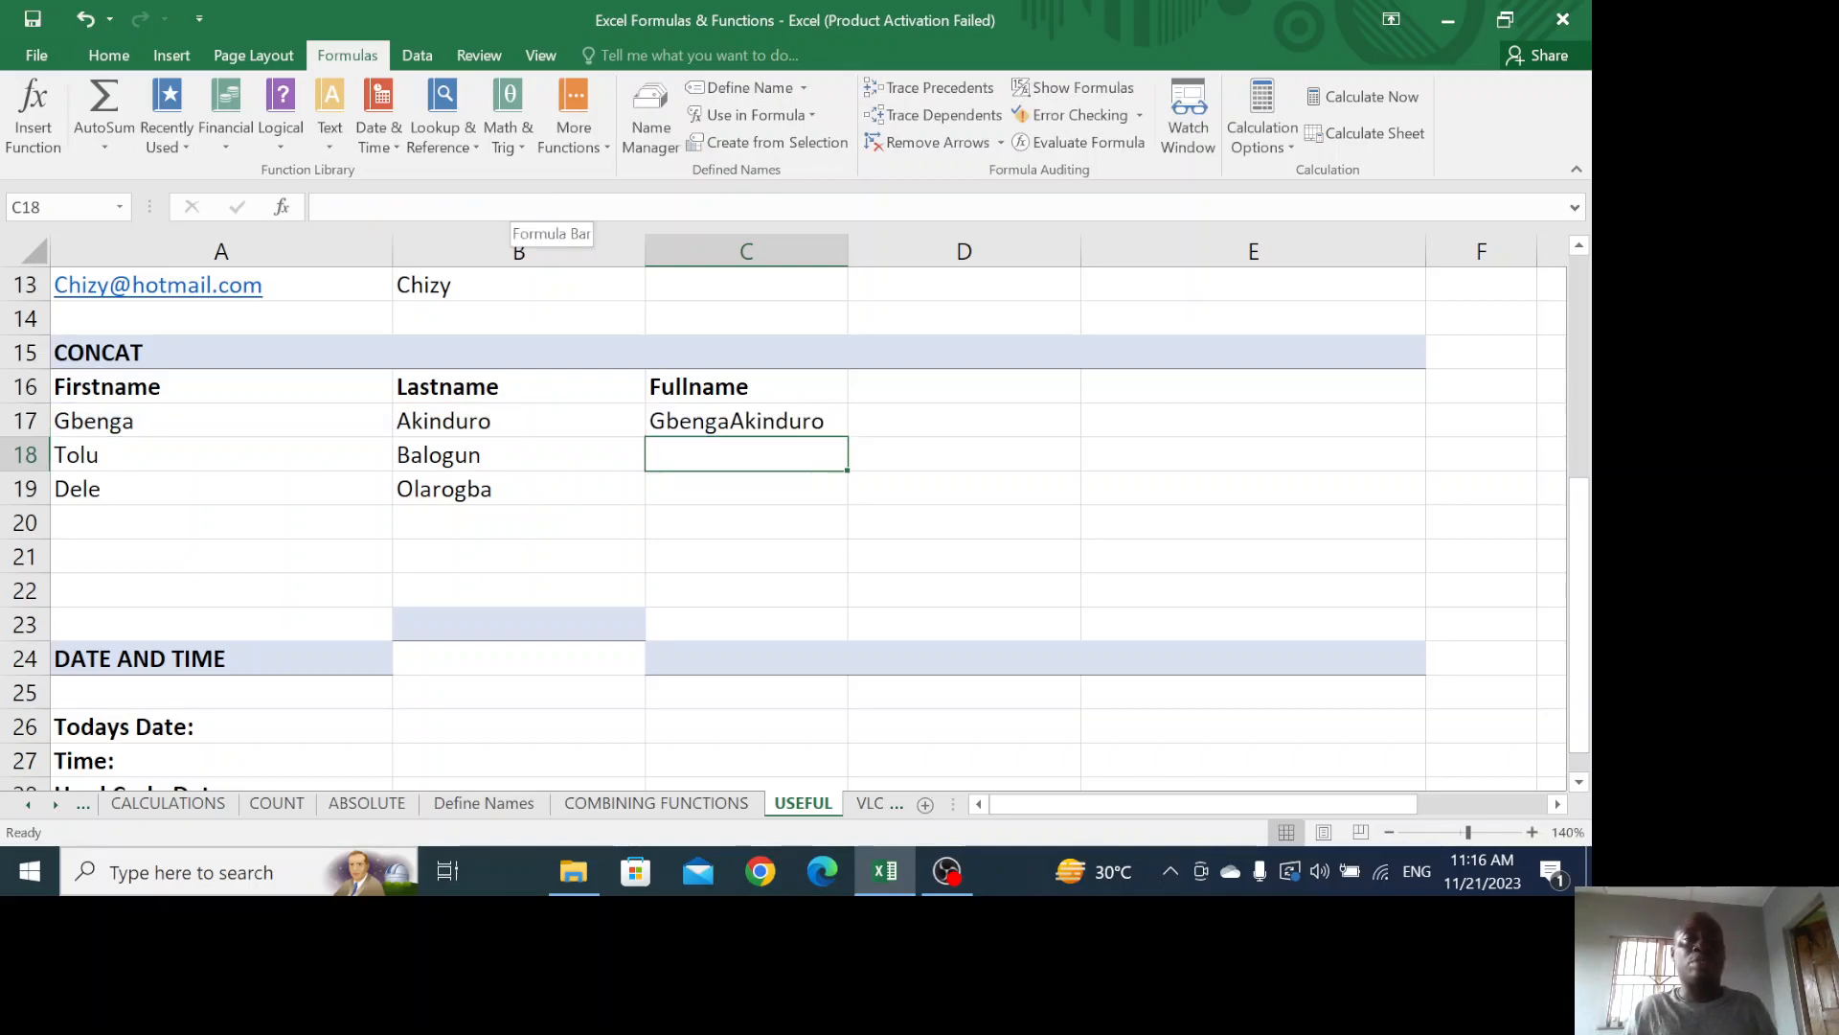
# Restore the space in the C17 formula as =CONCATENATE(A17, " ",B17) and copy it down the Fullname column to C19
pyautogui.click(716, 421)
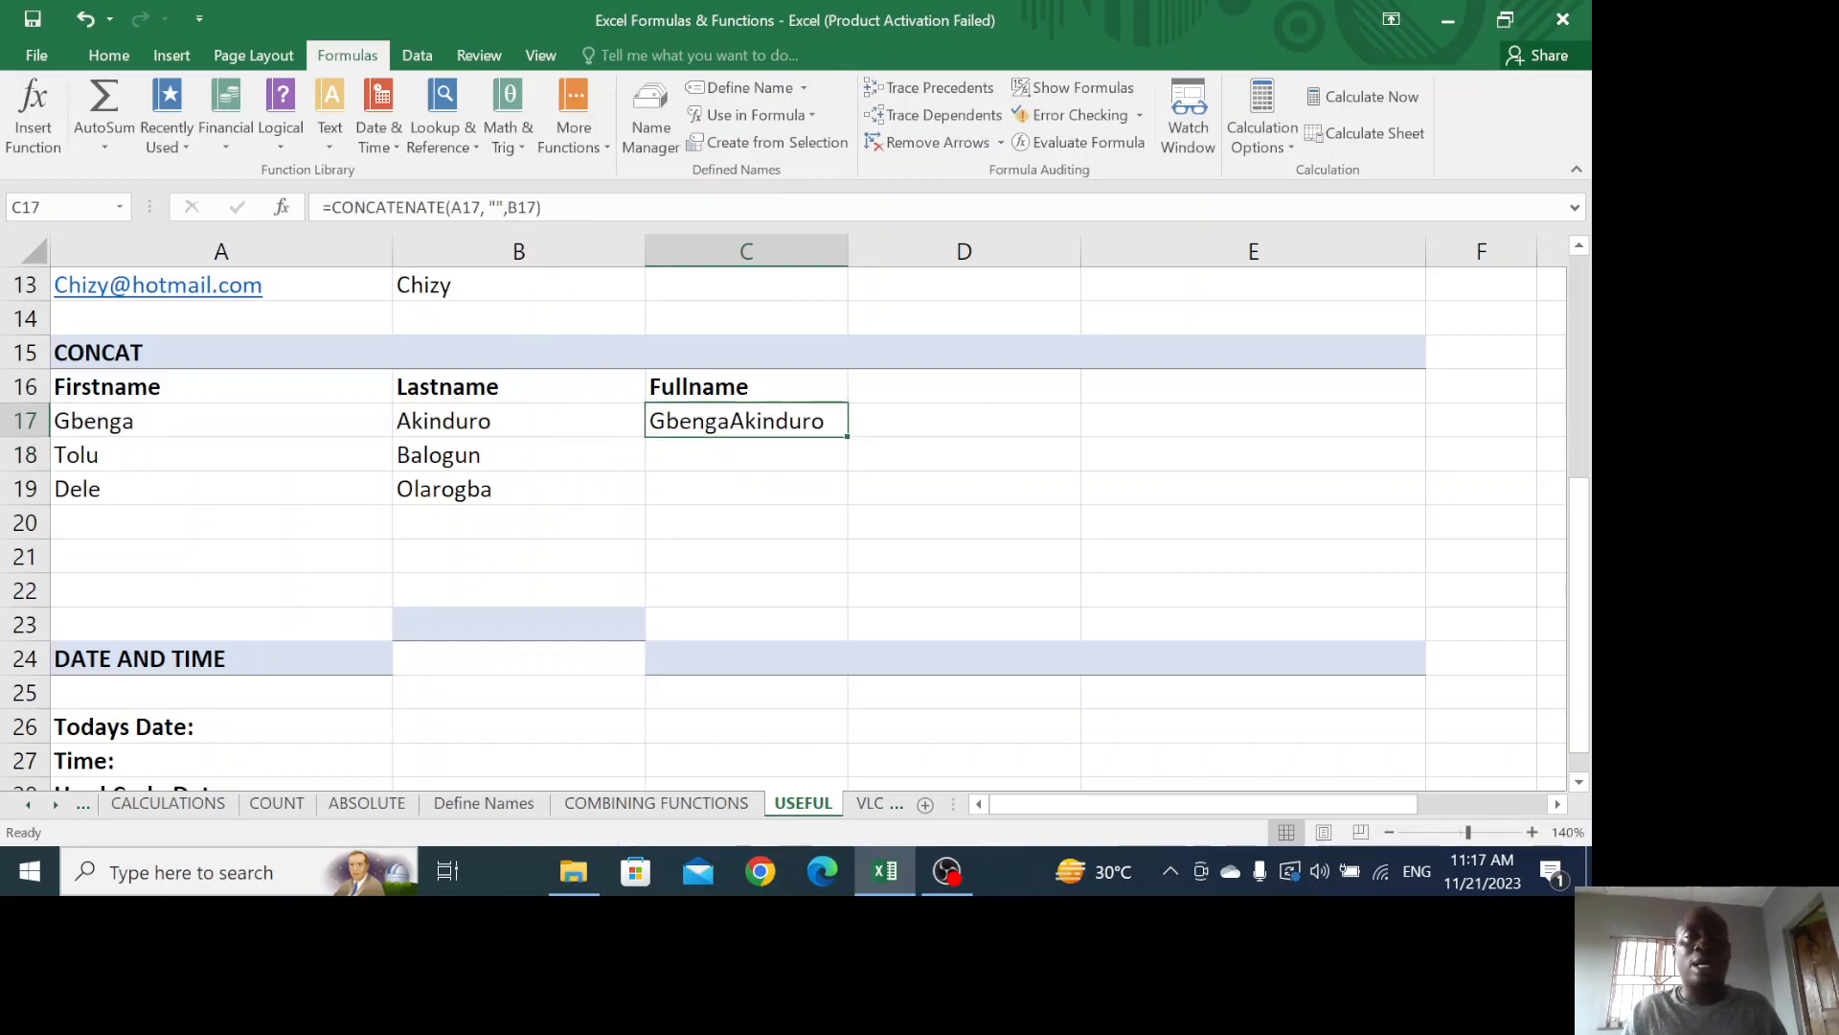
pyautogui.click(496, 207)
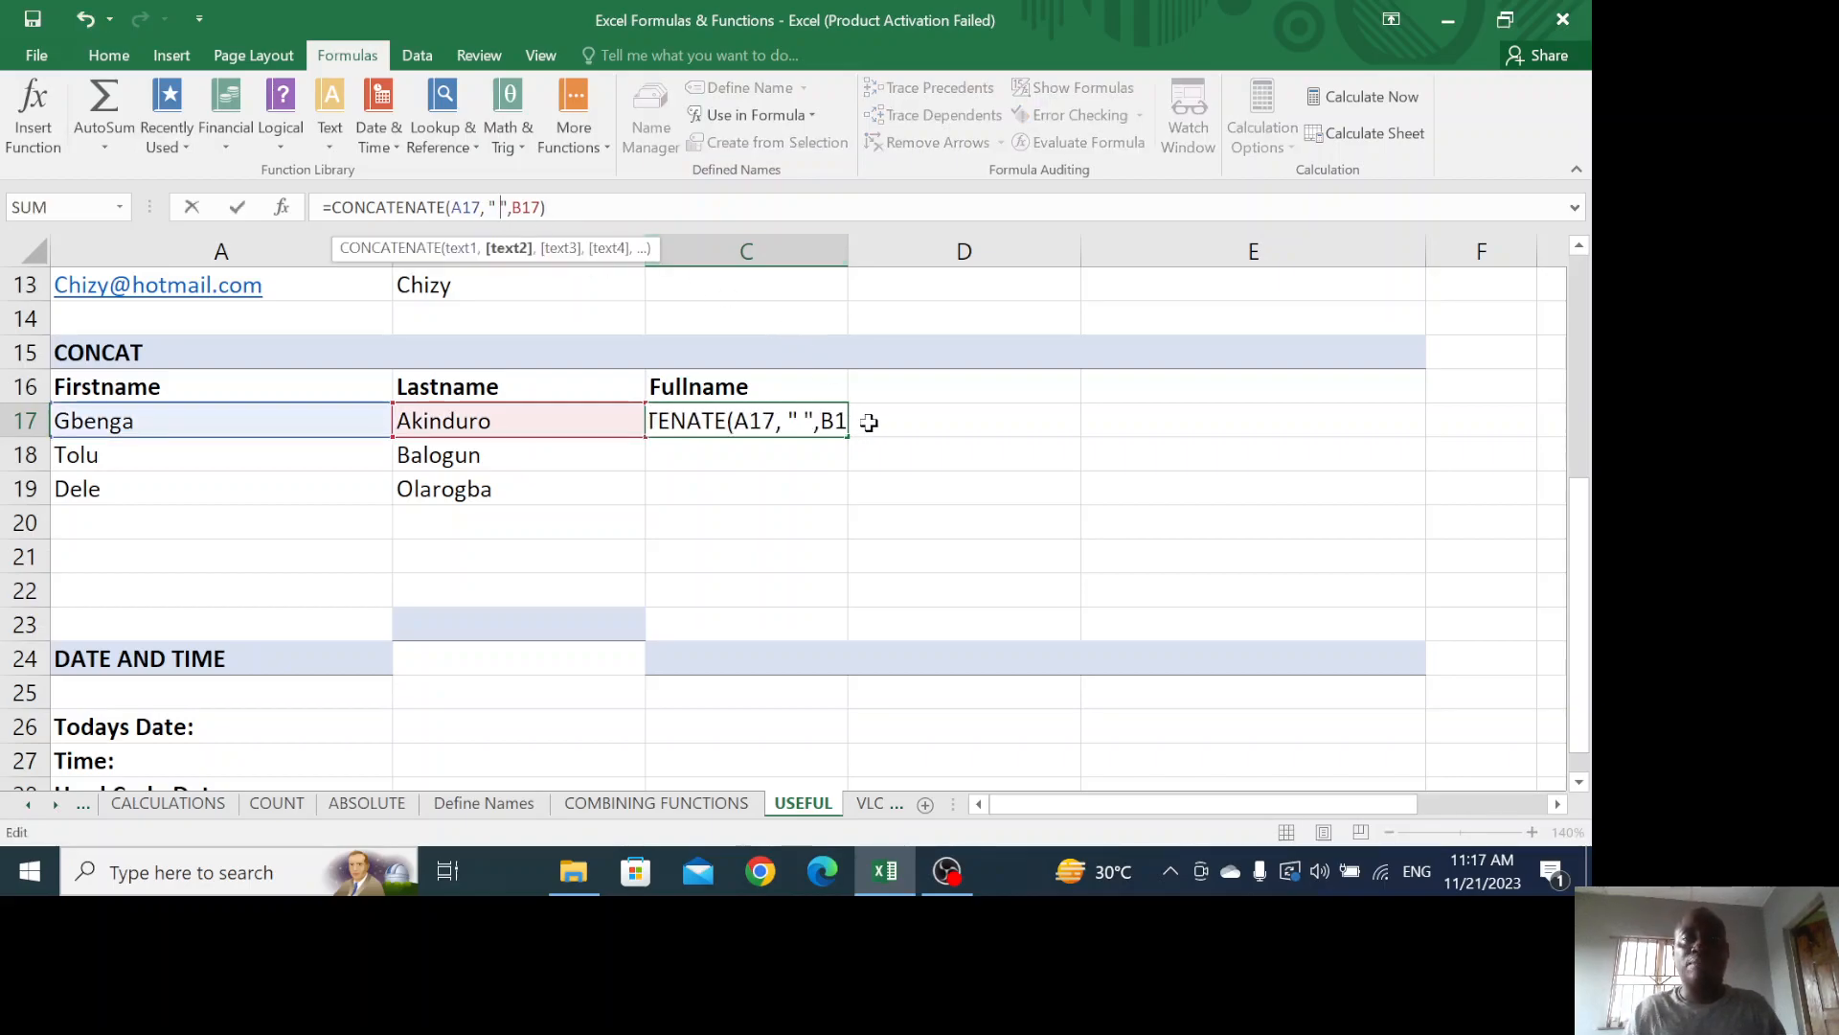
pyautogui.press('Return')
pyautogui.click(727, 425)
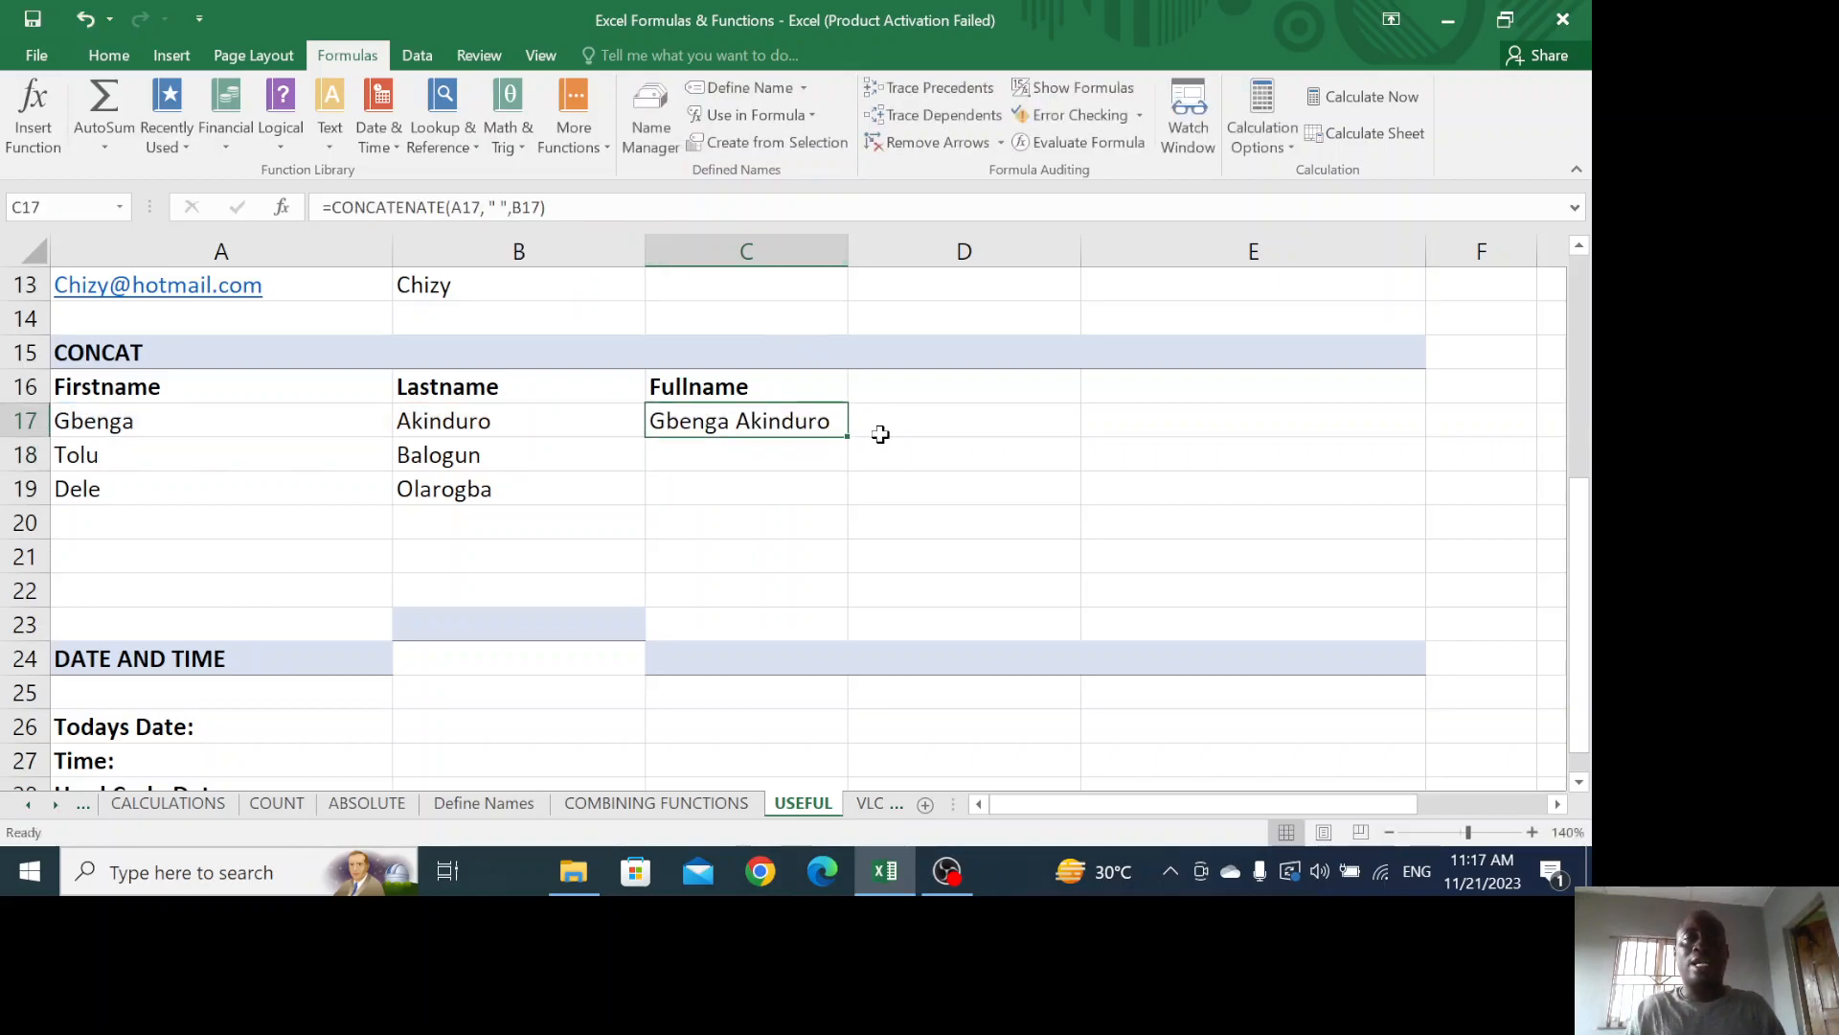
pyautogui.doubleClick(847, 438)
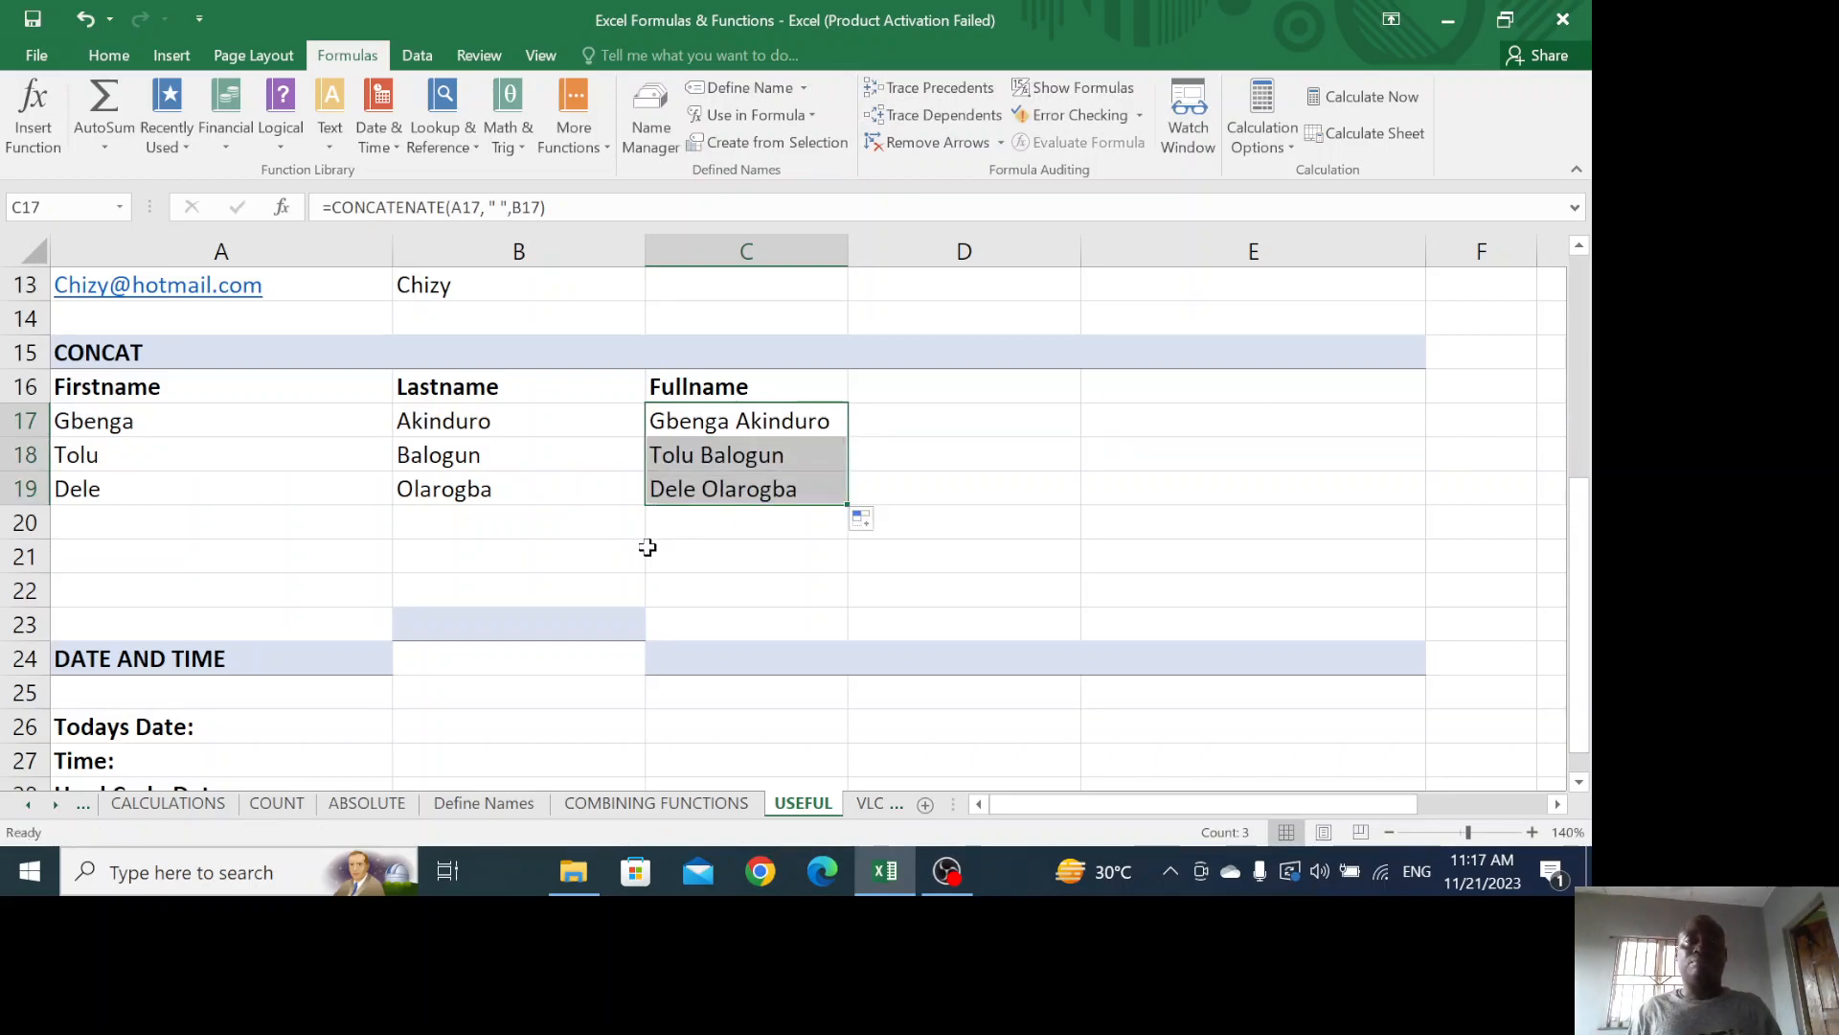
# Enter =TODAY() in cell B26 beside Todays Date in the DATE AND TIME section and check the formula
pyautogui.scroll(-3, 651, 545)
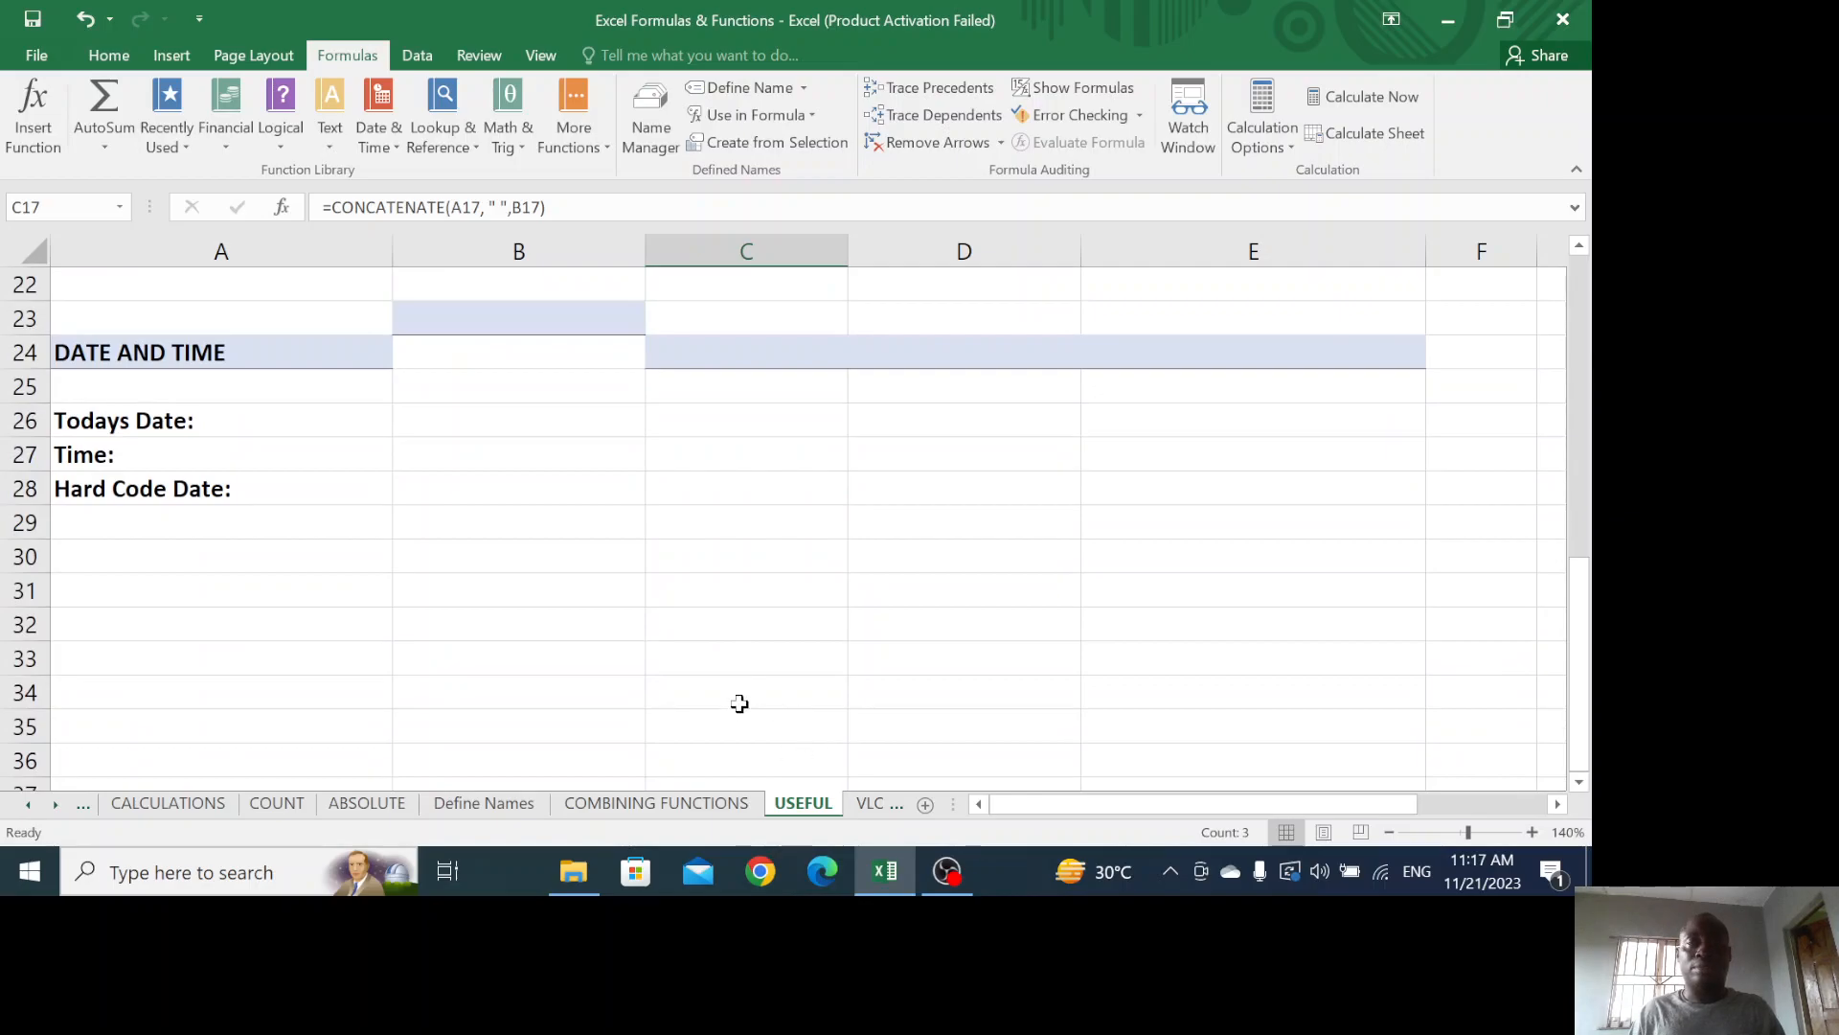
pyautogui.scroll(3, 669, 646)
pyautogui.scroll(-1, 669, 646)
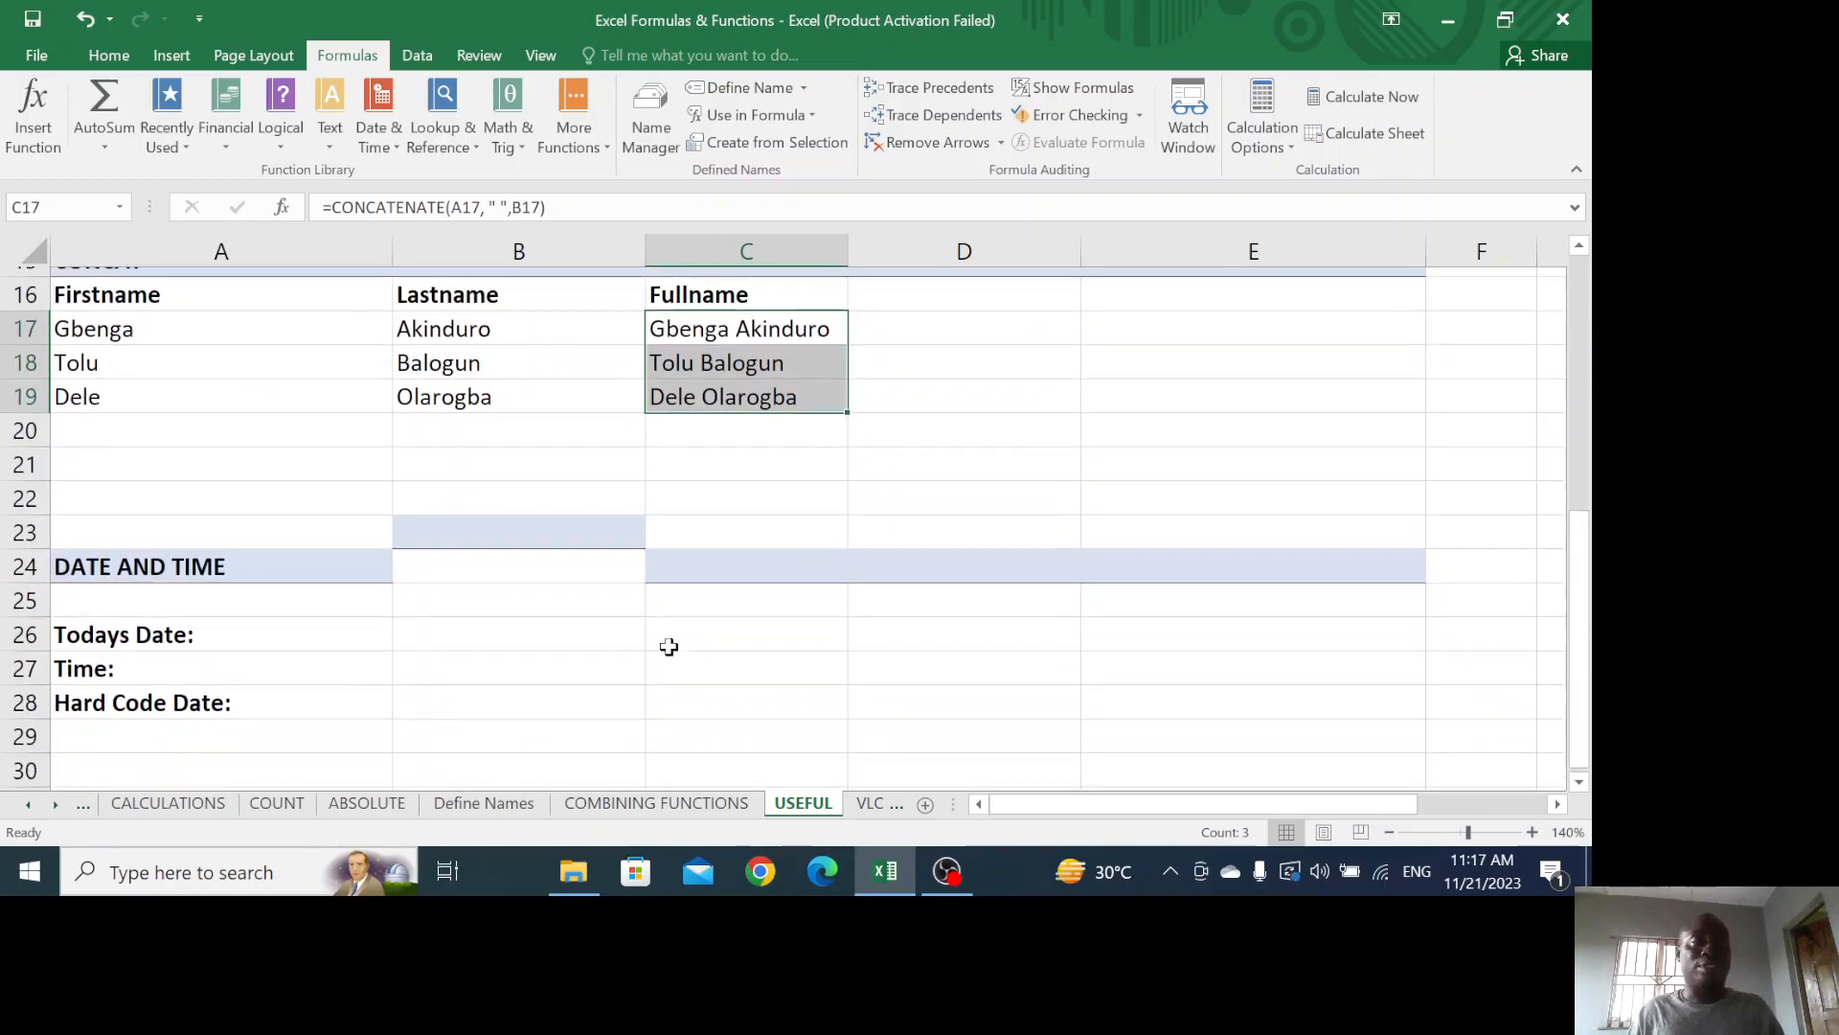
pyautogui.click(461, 618)
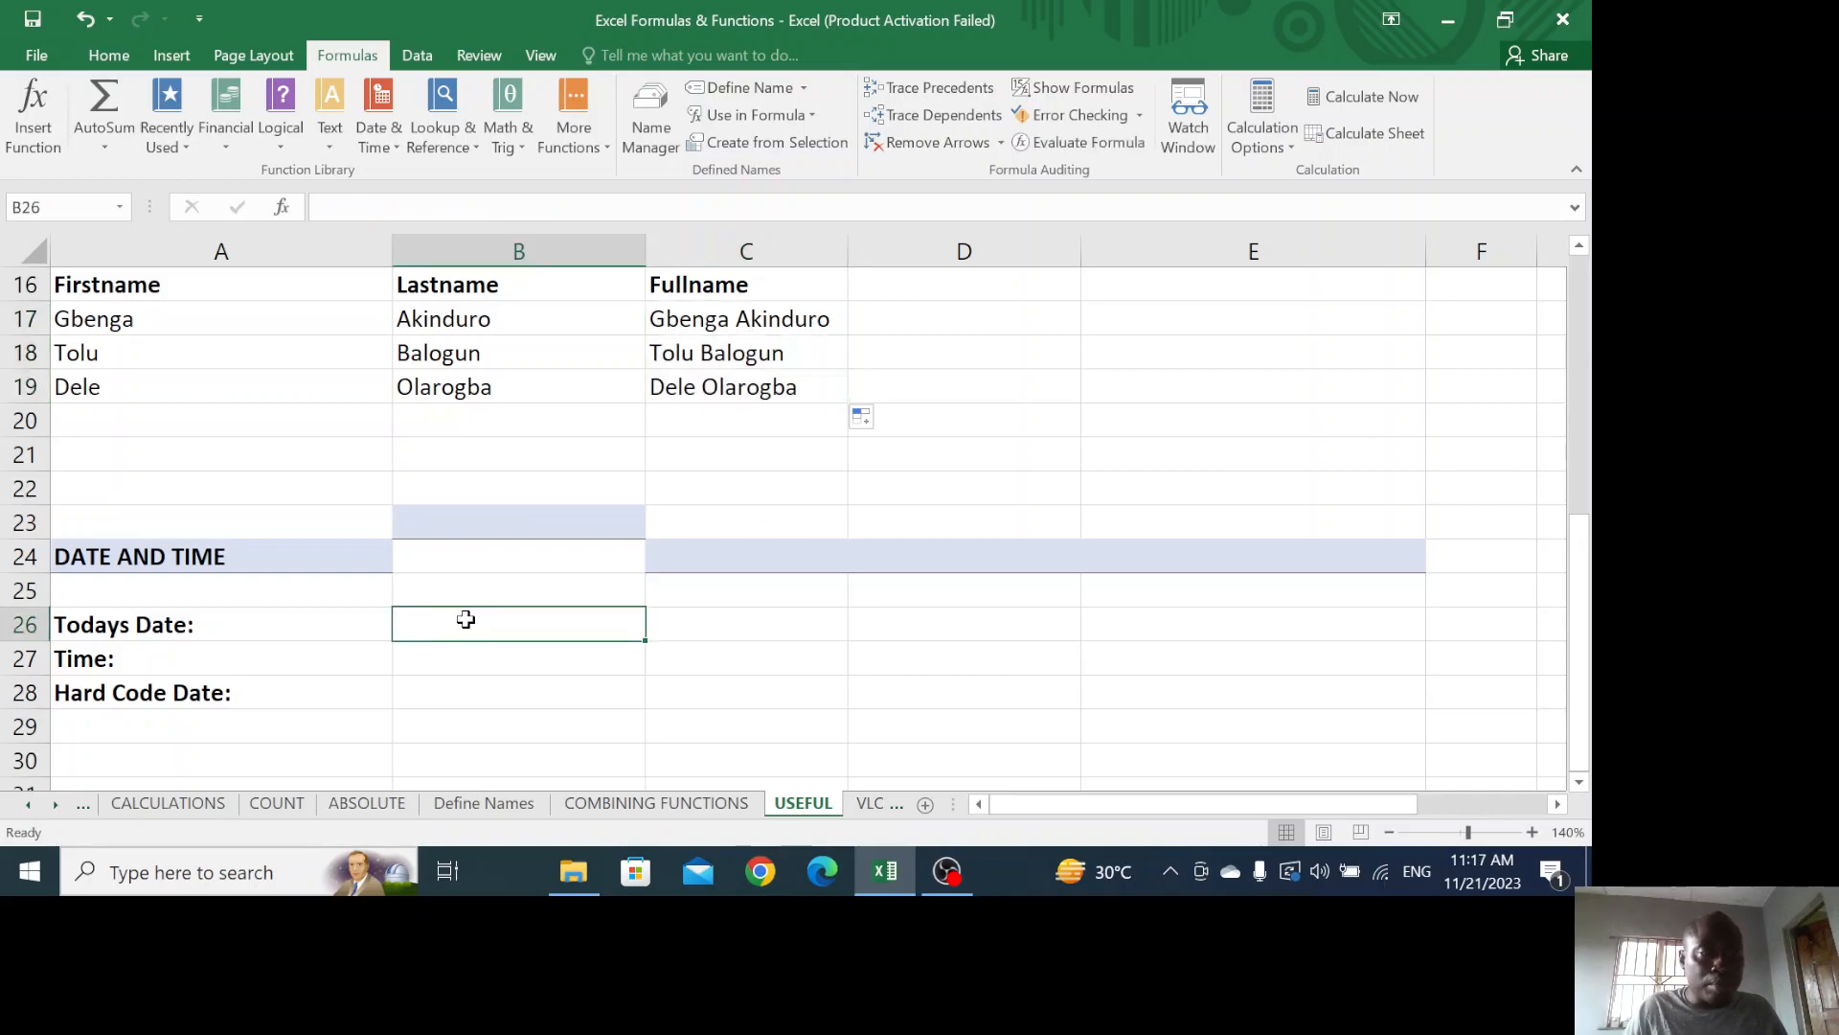
pyautogui.click(477, 659)
pyautogui.click(494, 693)
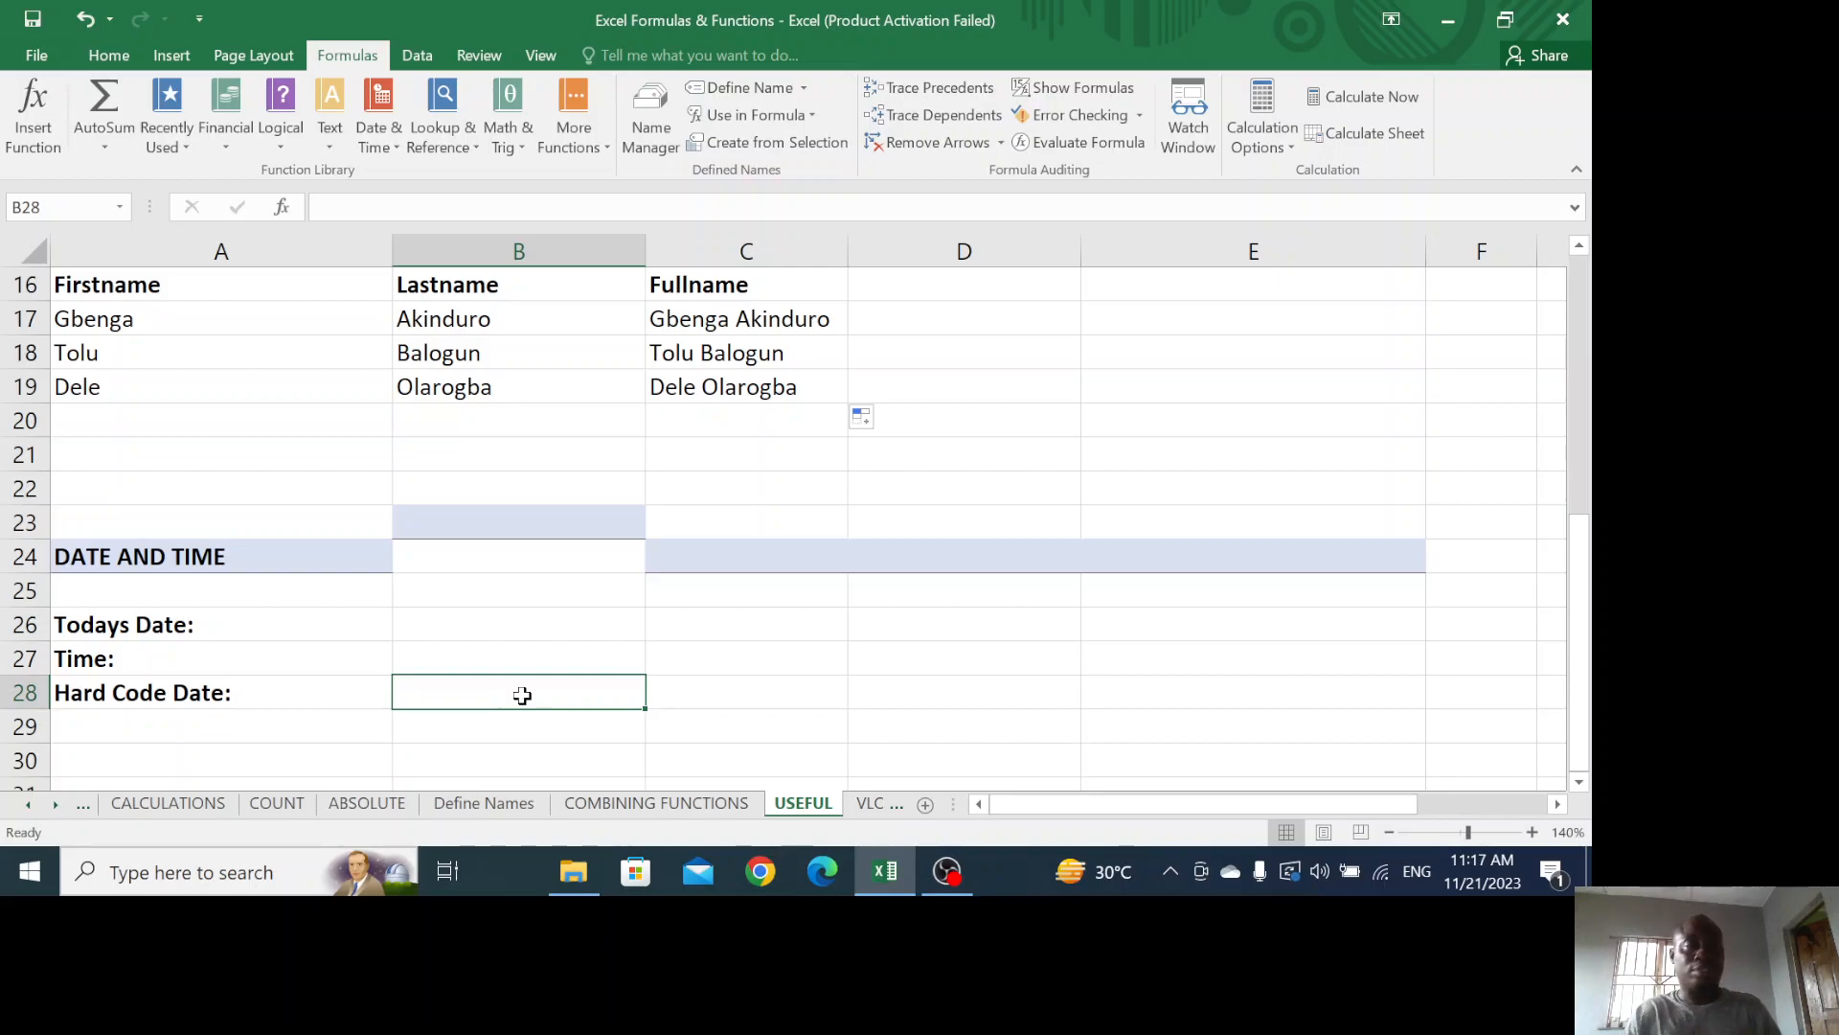
pyautogui.click(478, 623)
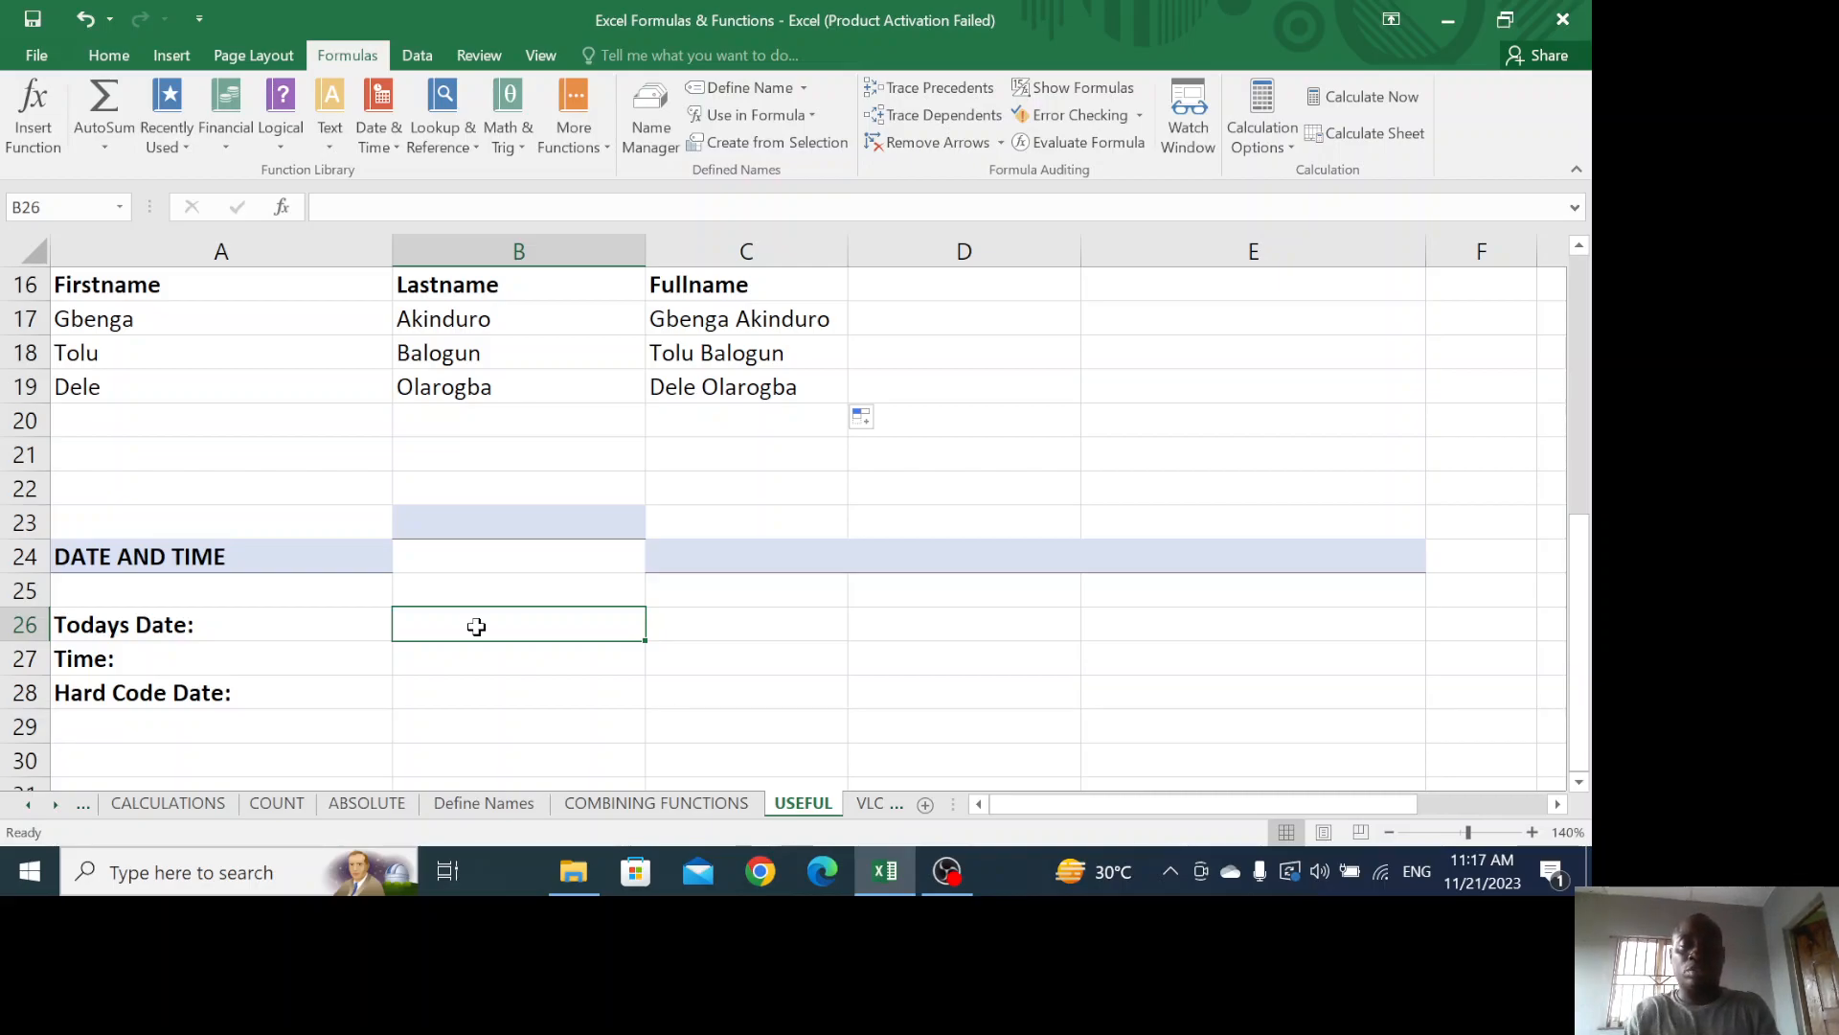
pyautogui.write('today')
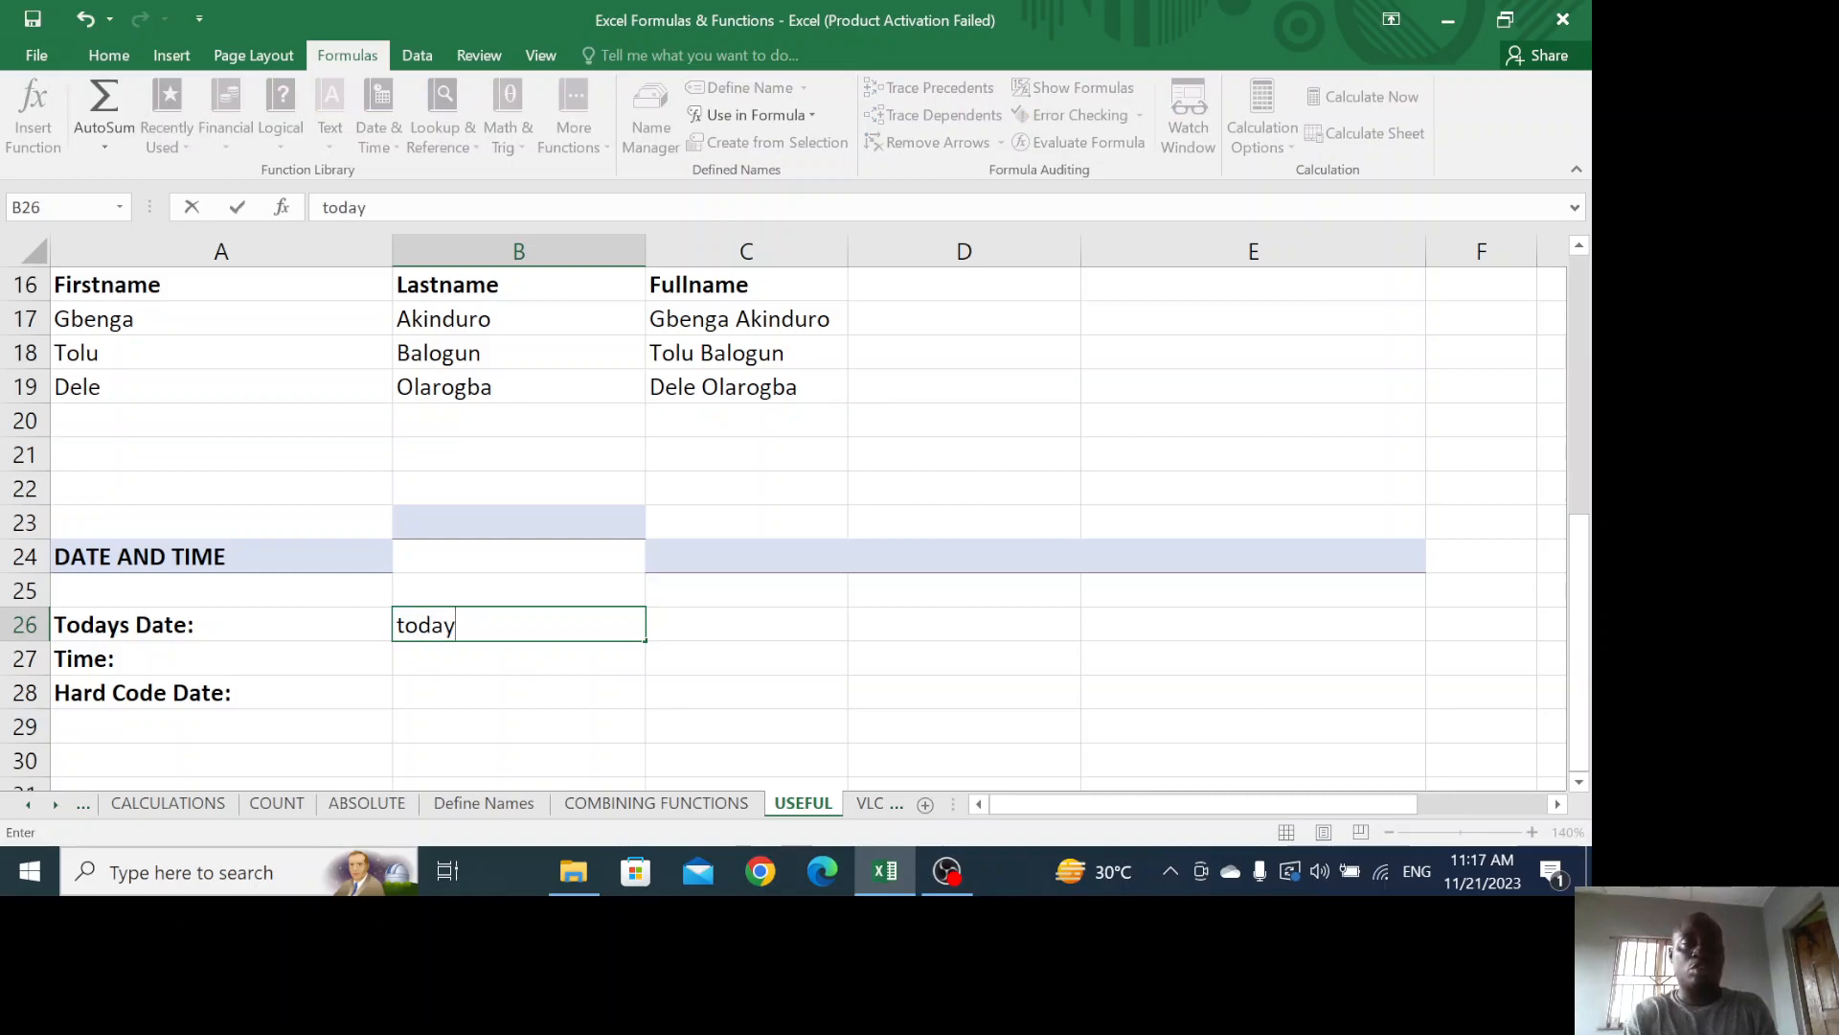
pyautogui.write('()')
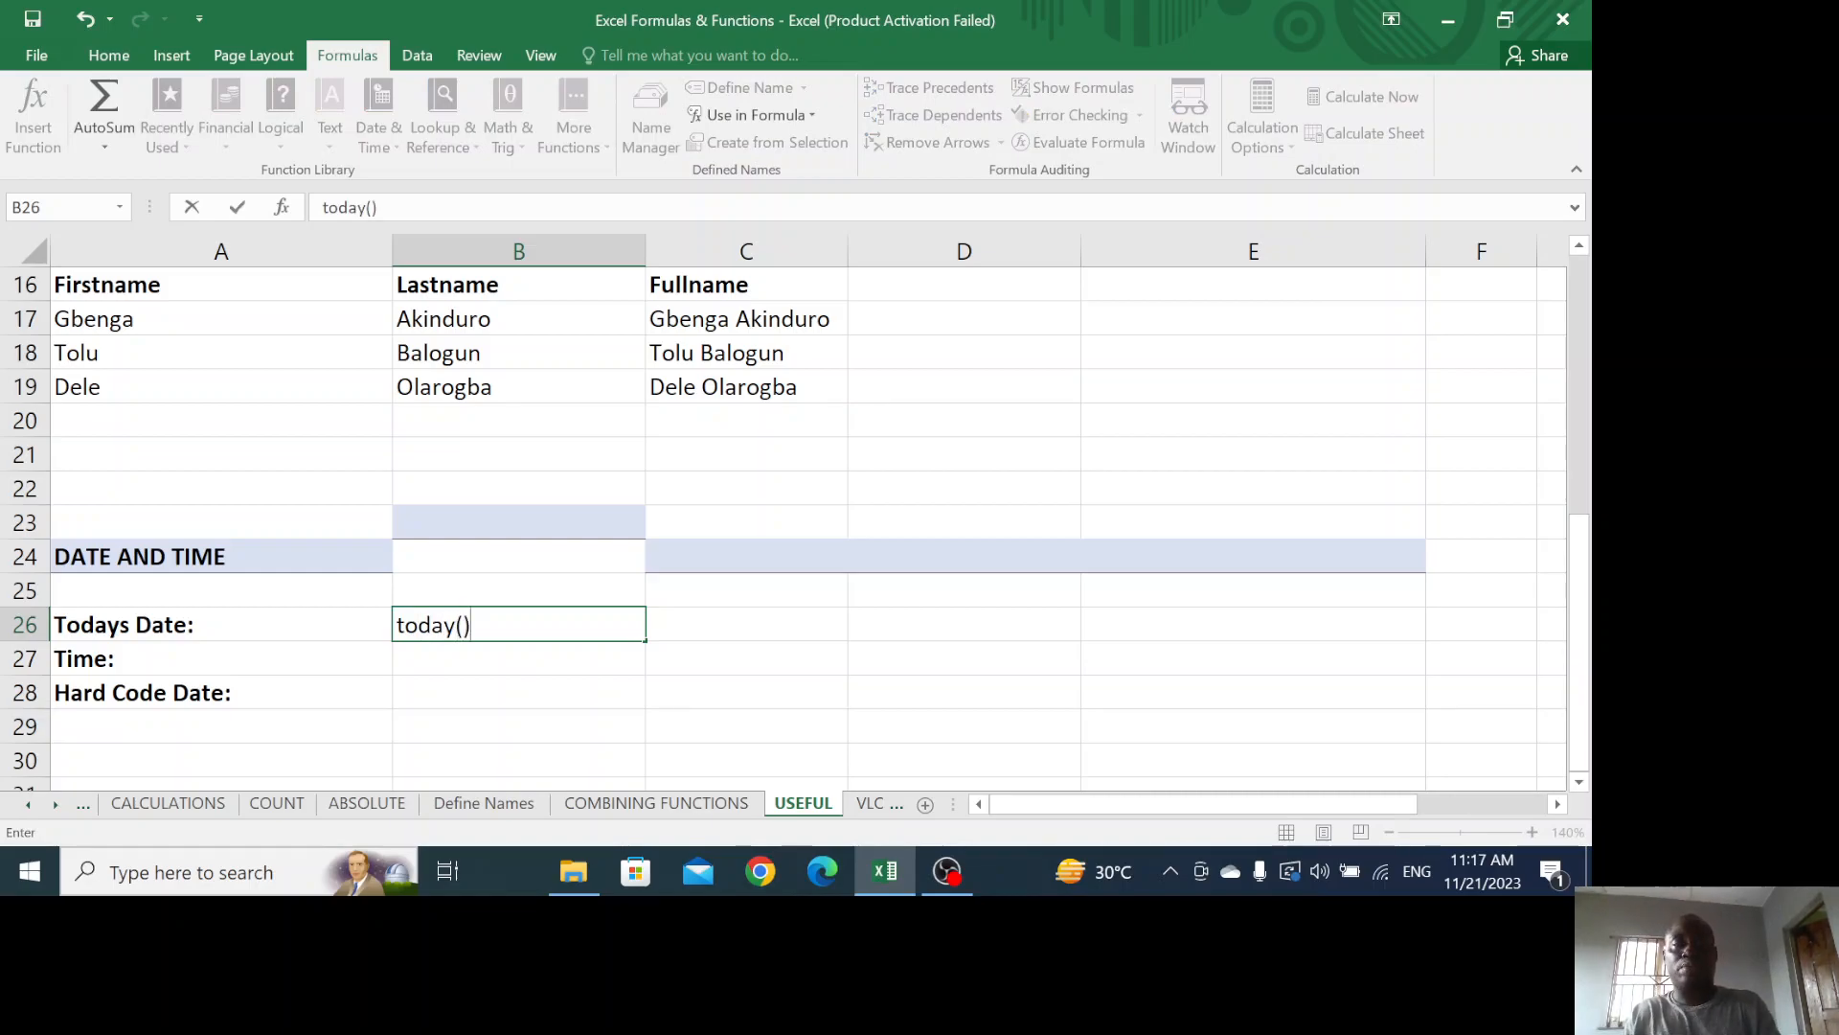
pyautogui.press('F2')
pyautogui.click(397, 624)
pyautogui.write('=')
pyautogui.press('Return')
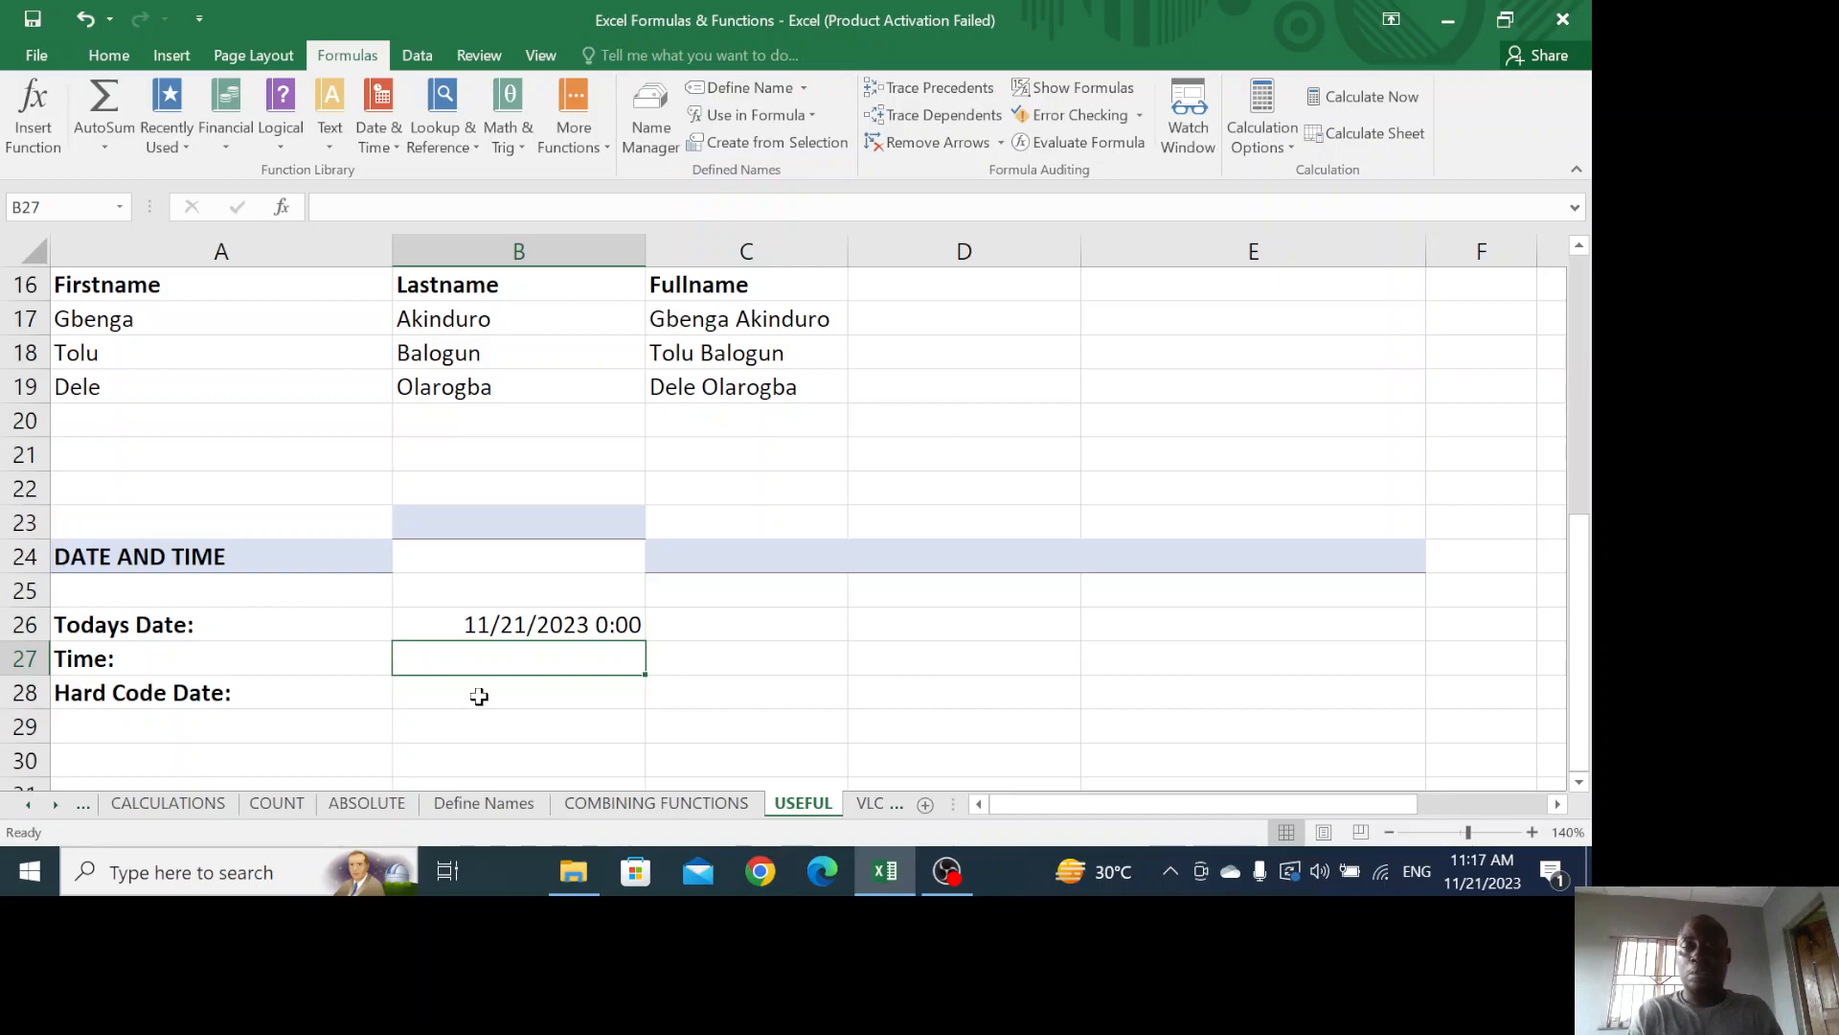
pyautogui.click(591, 624)
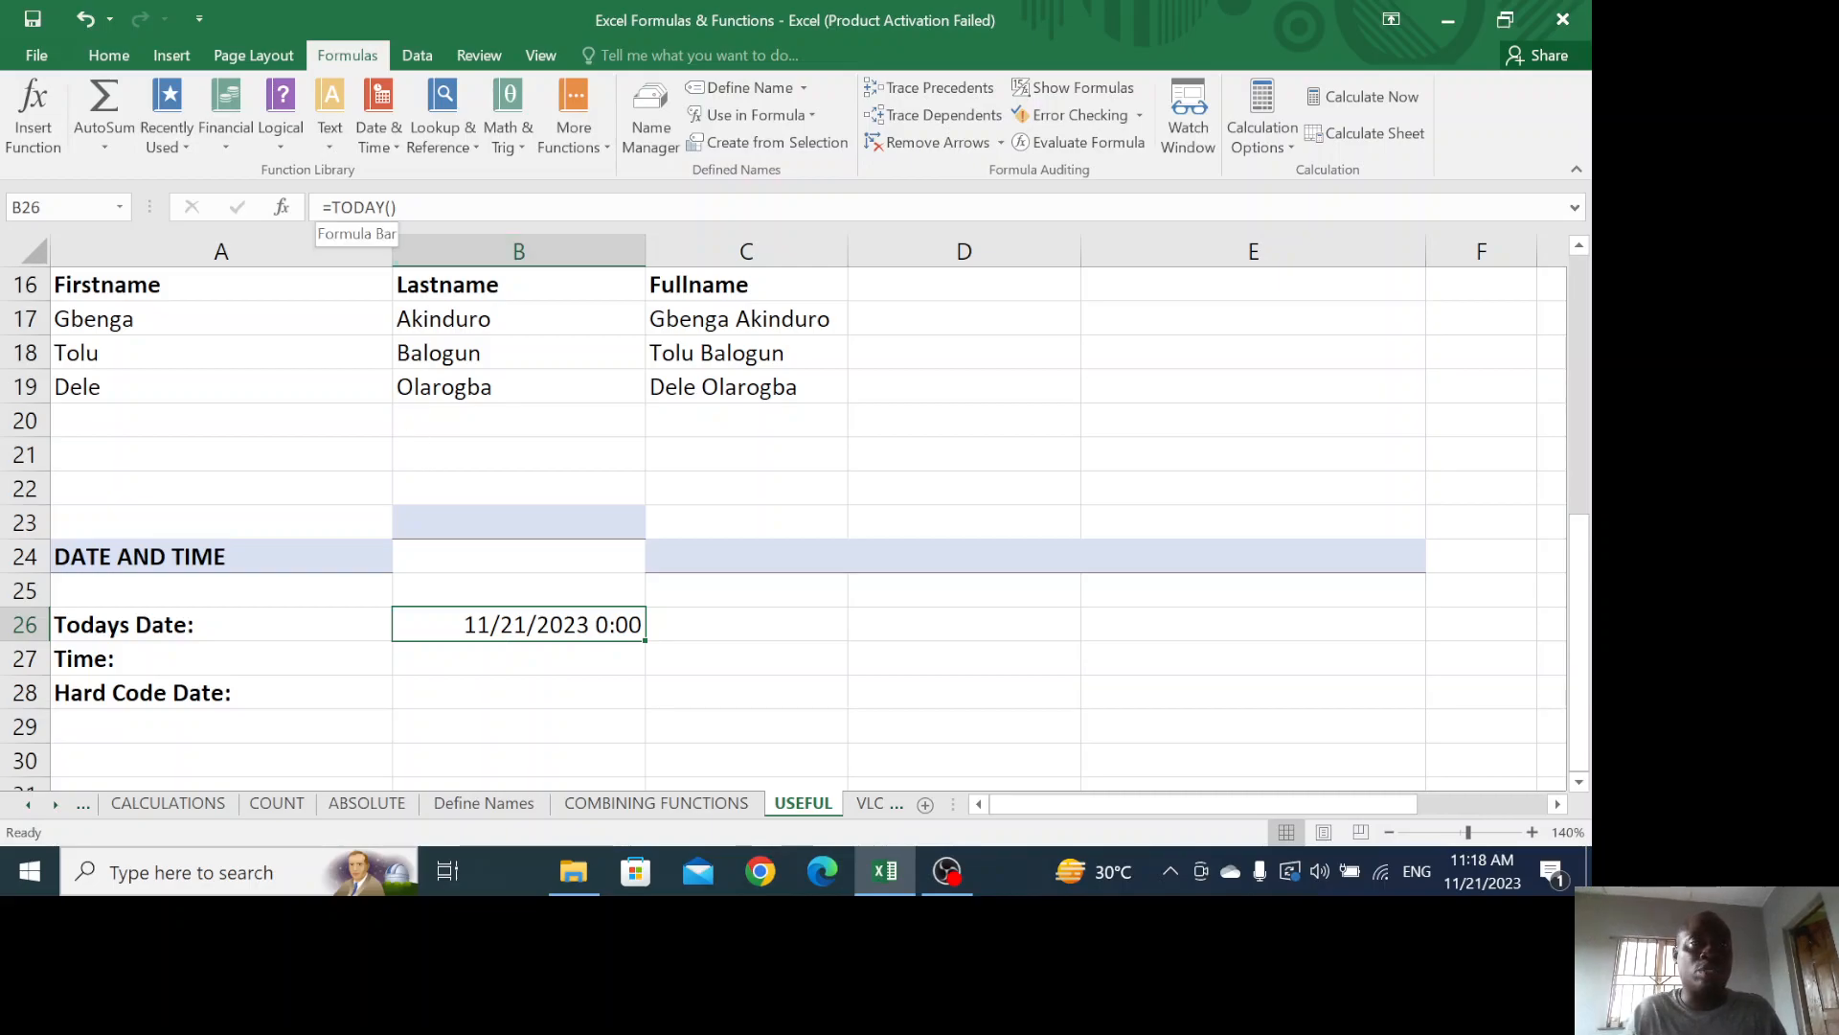
# Enter =NOW() in cell B27 beside Time and compare it with the formula in B26
pyautogui.click(482, 656)
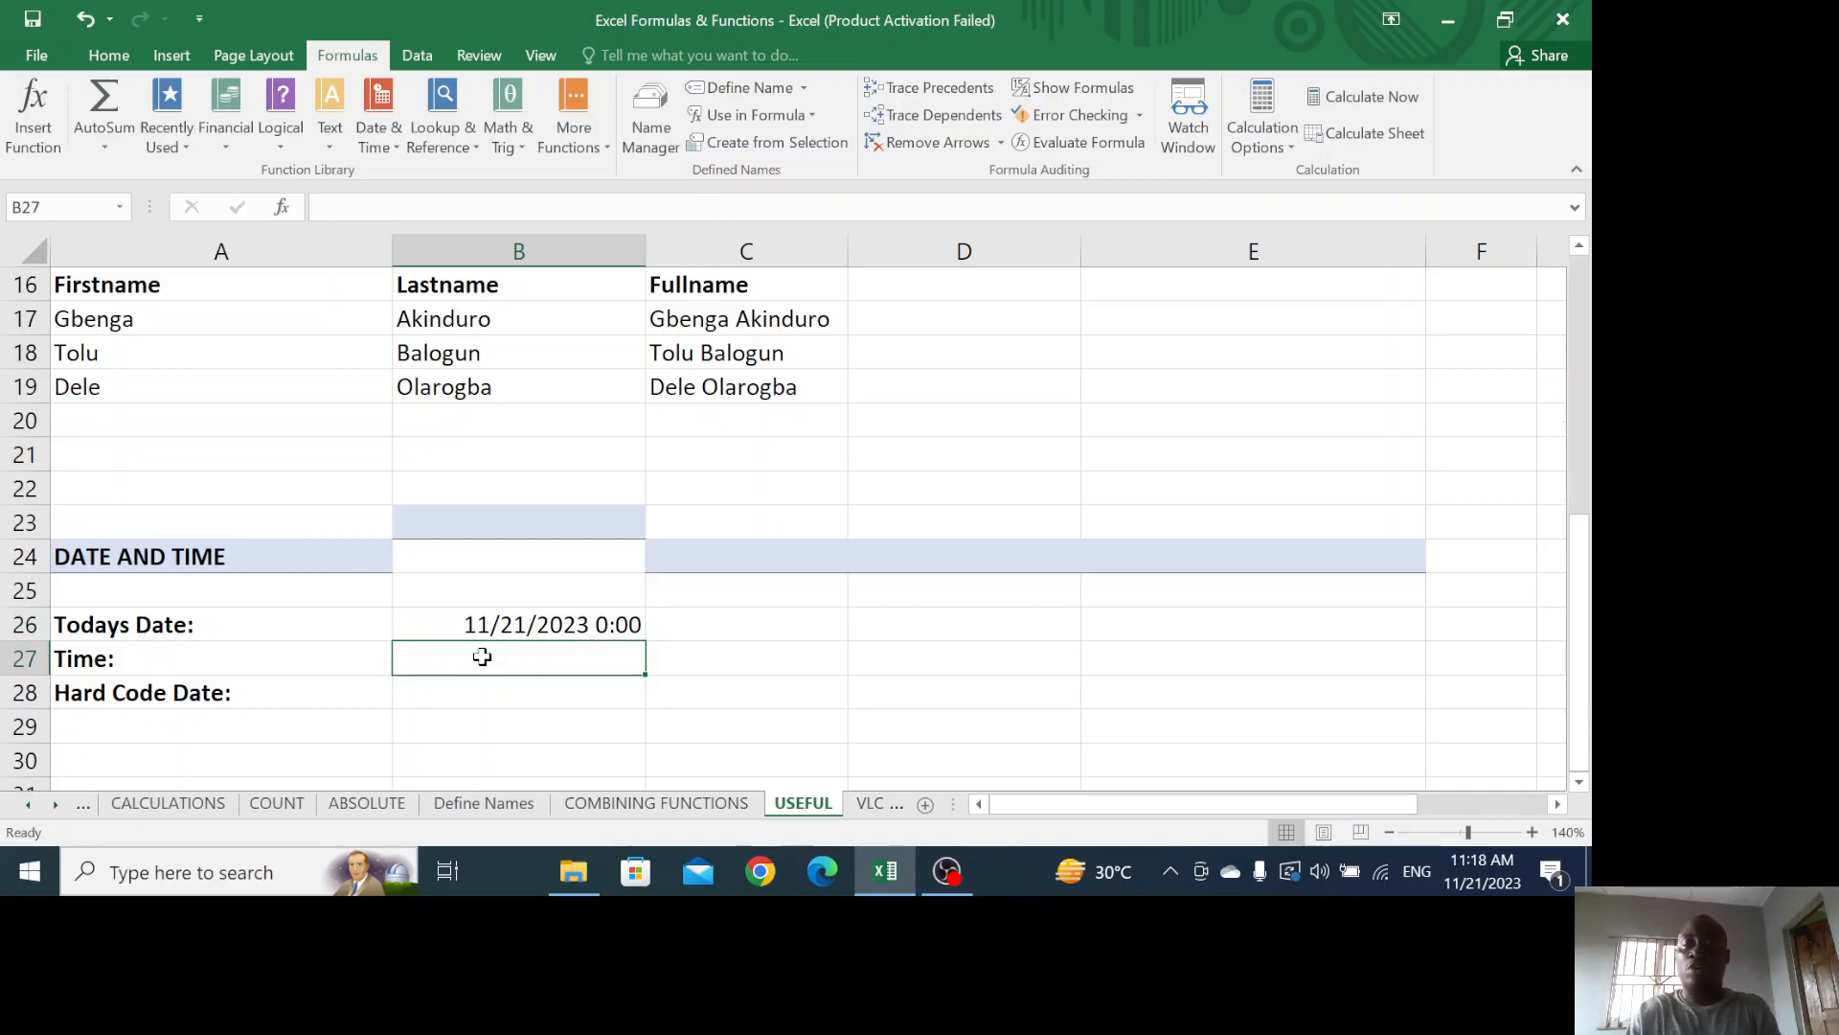
pyautogui.write('=no')
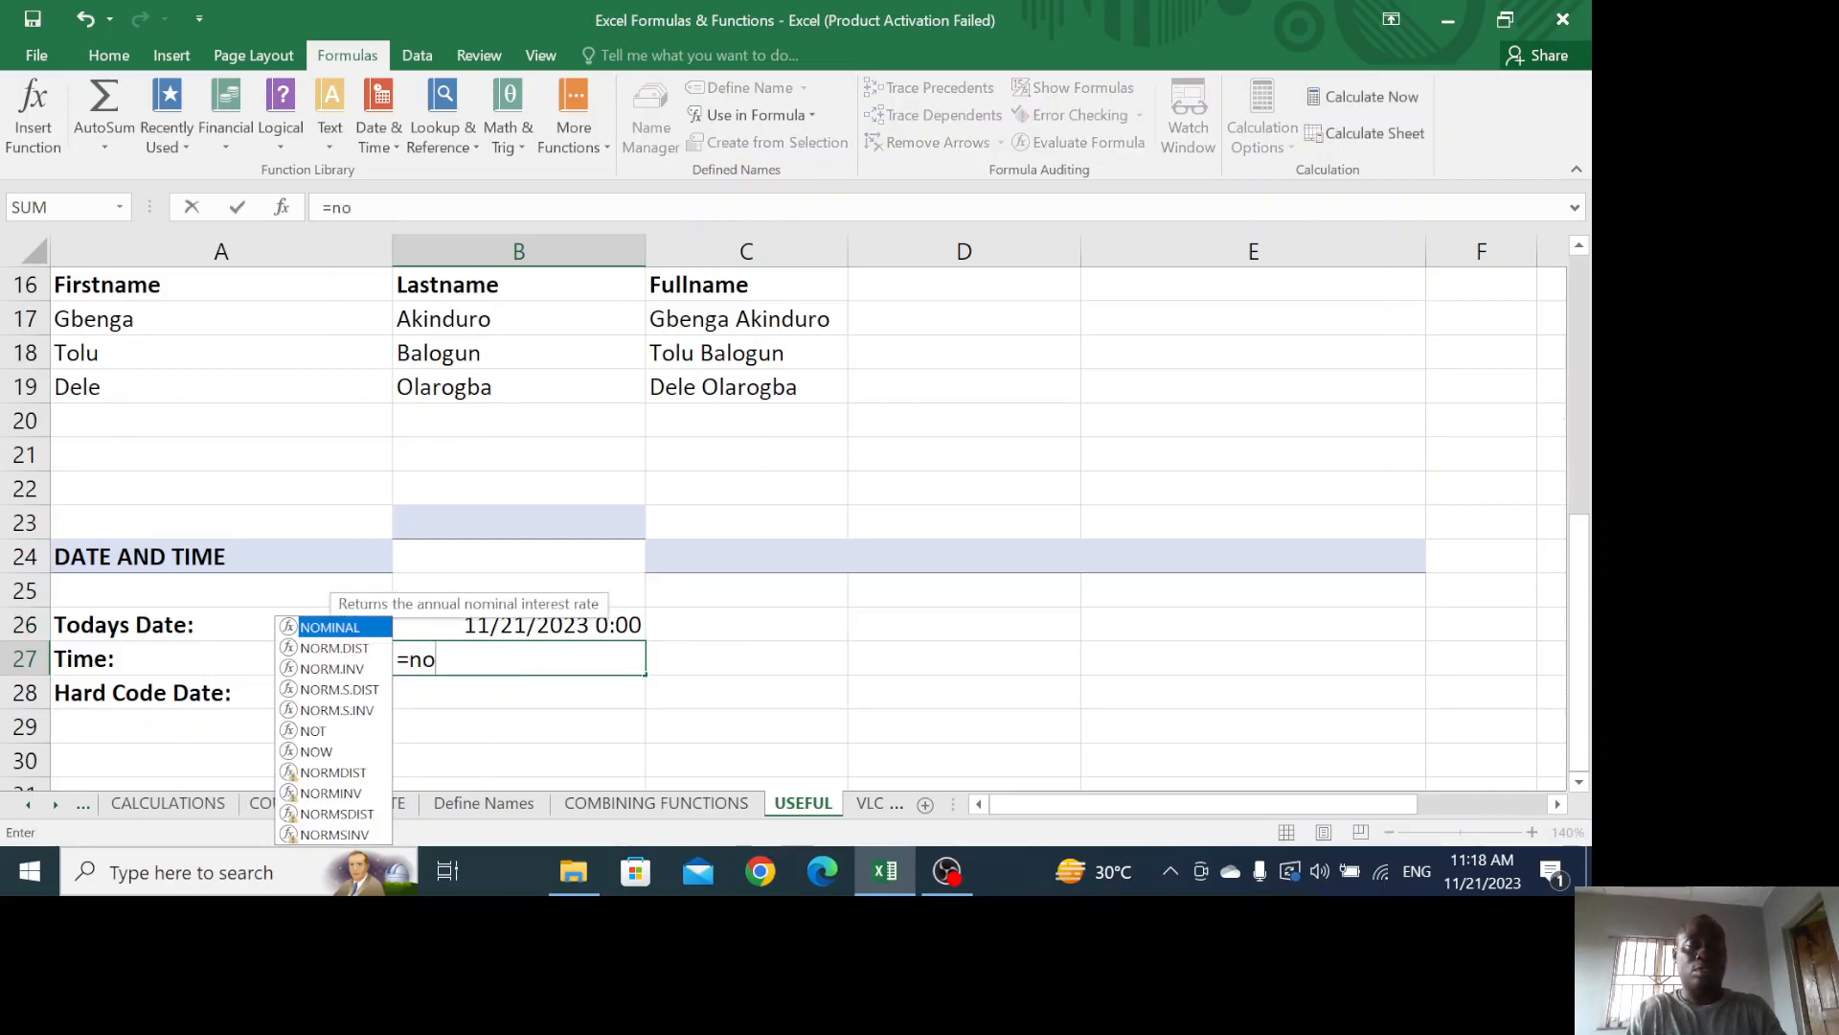
pyautogui.write('w()')
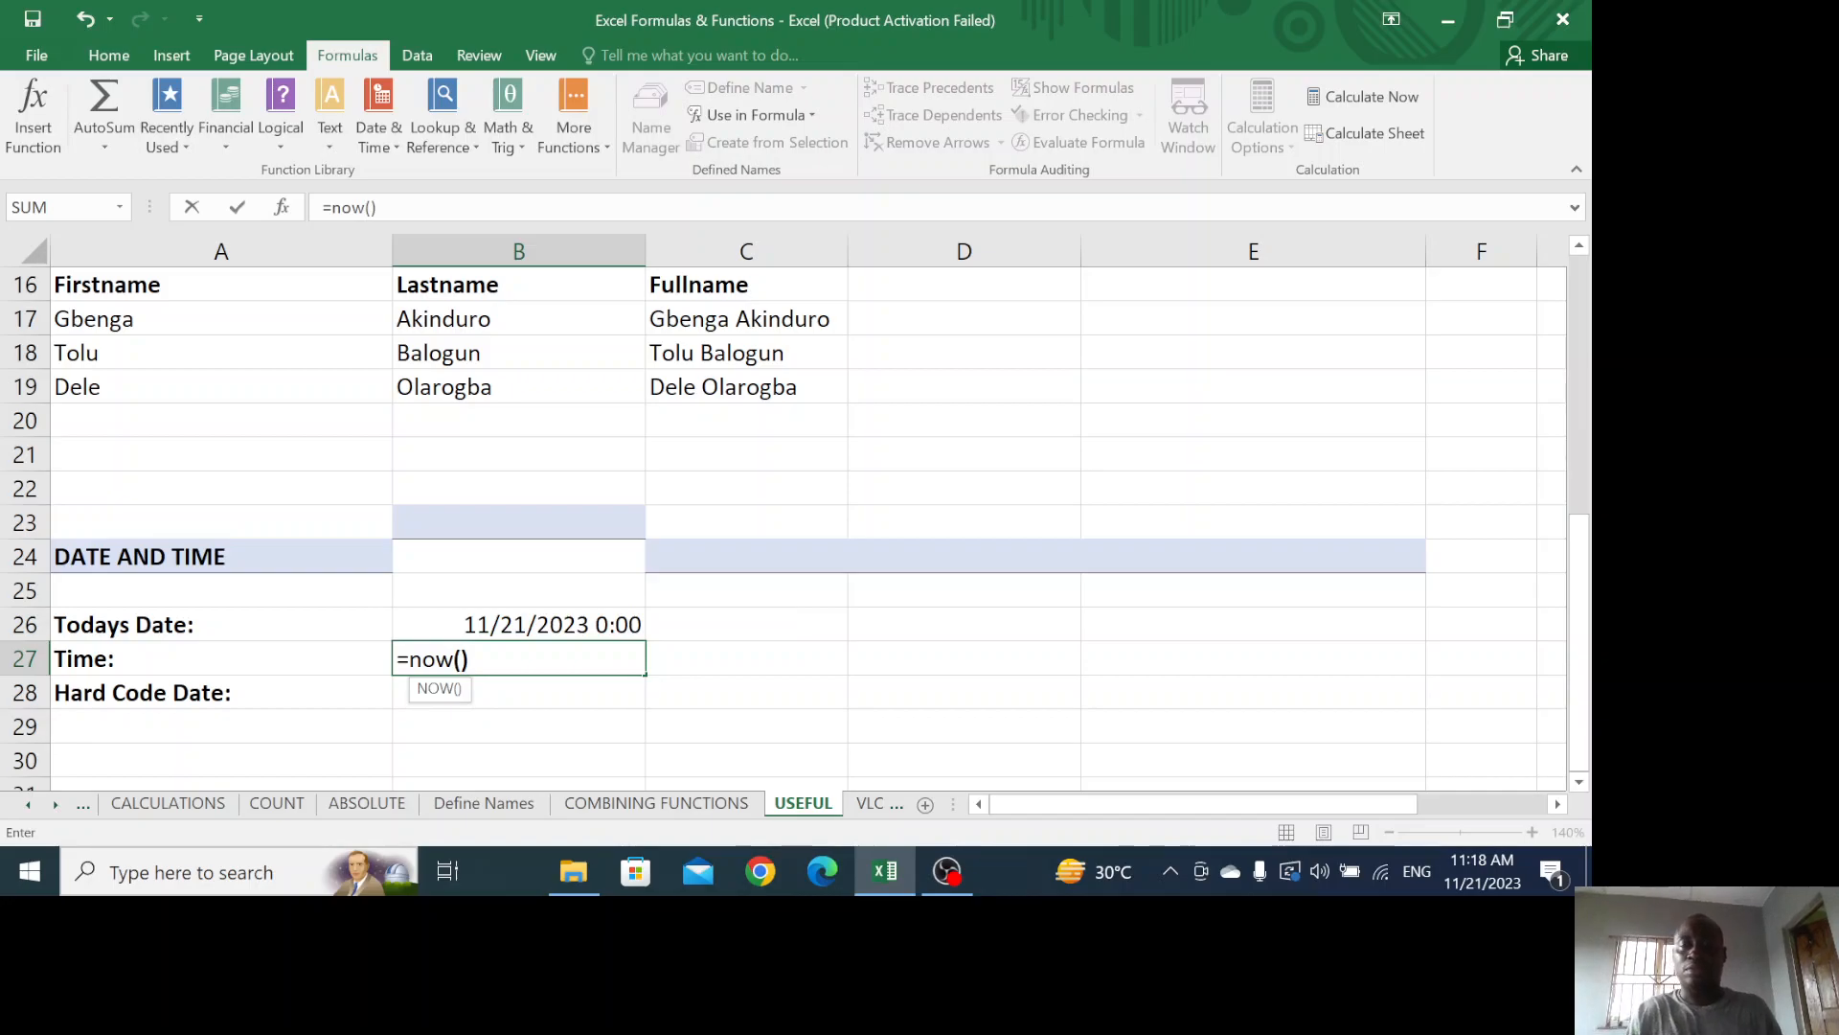
pyautogui.press('Return')
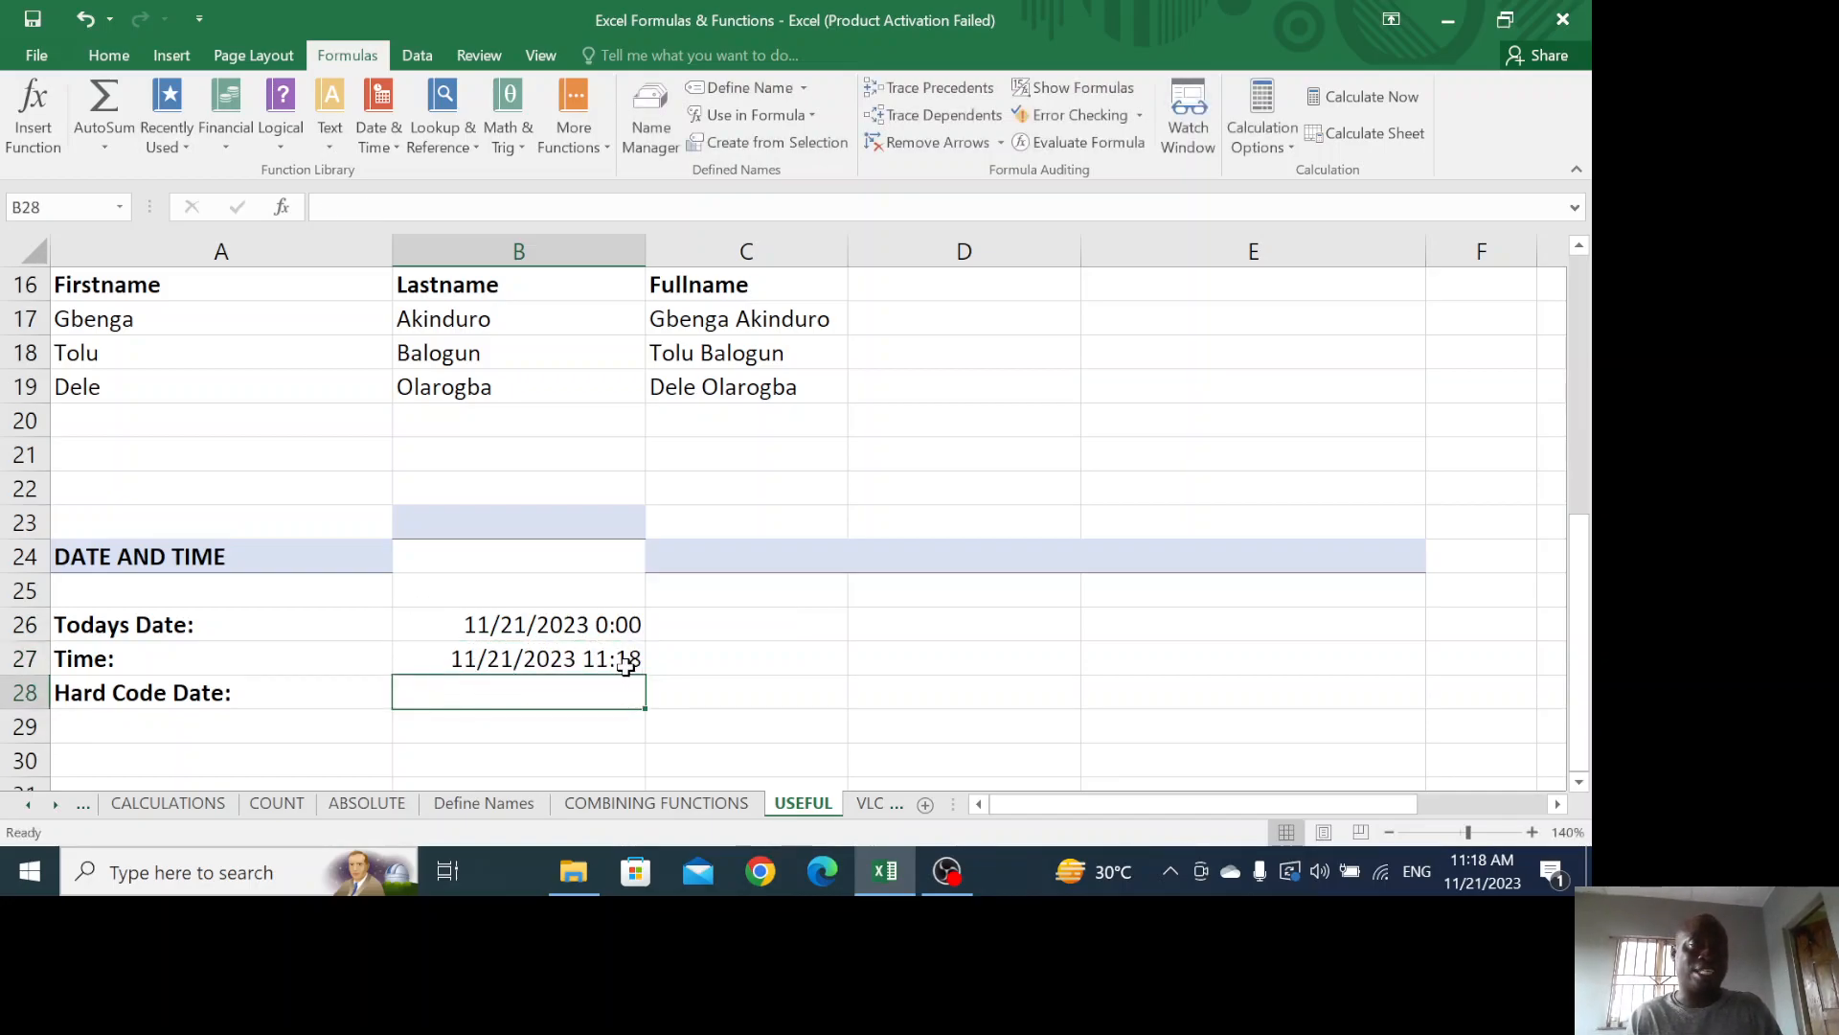
pyautogui.click(496, 624)
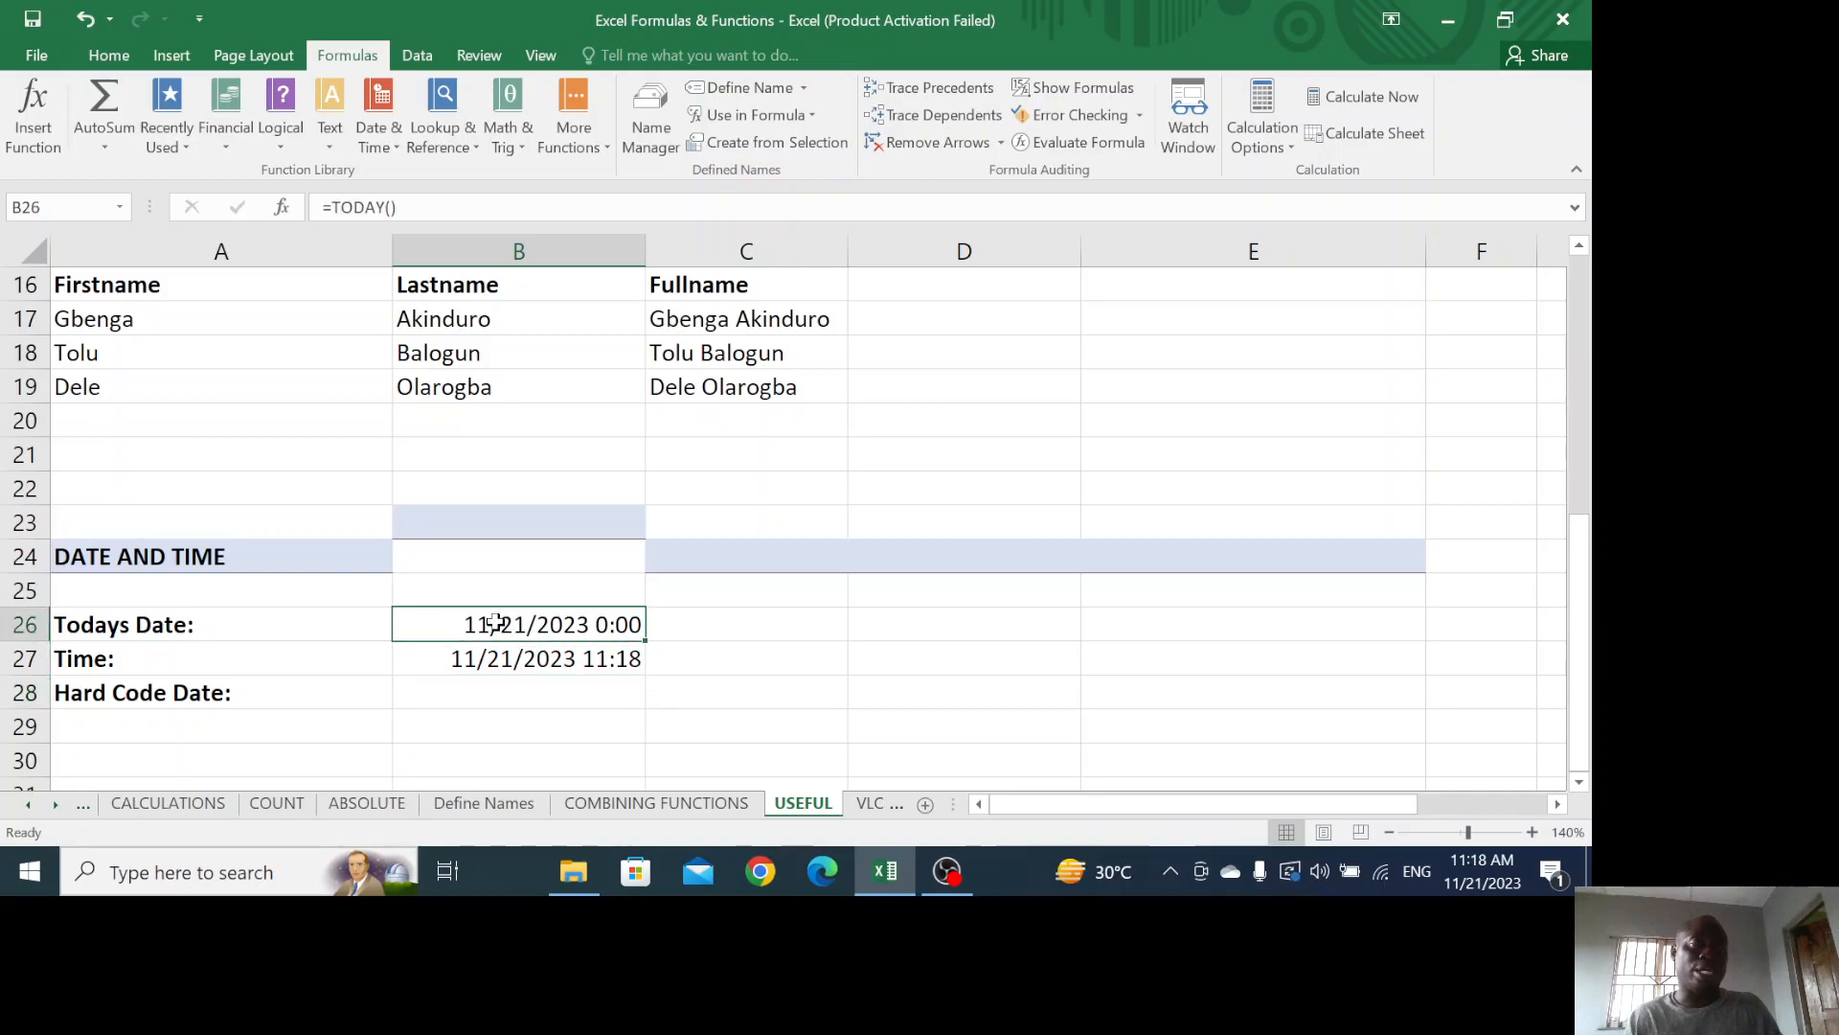
pyautogui.click(544, 663)
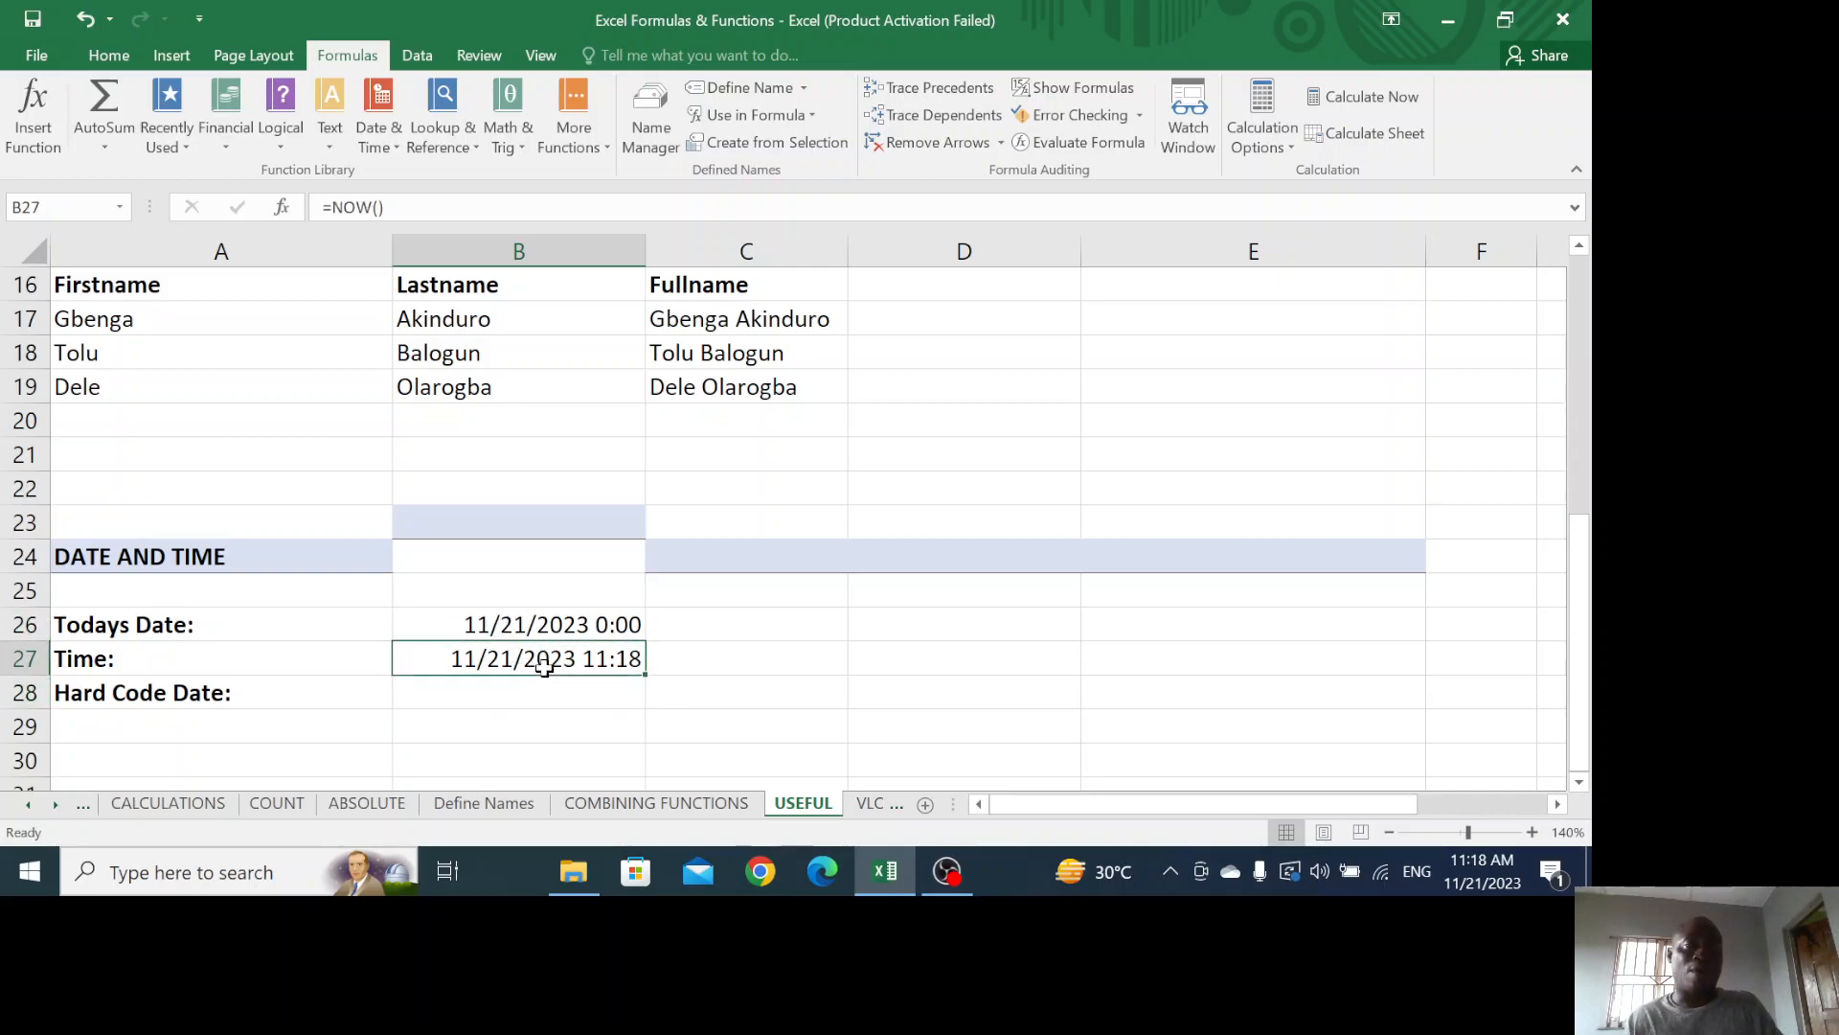
# Enter the text "ctrl+shift+;" in cell B28 beside Hard Code Date as a note of the shortcut
pyautogui.click(502, 693)
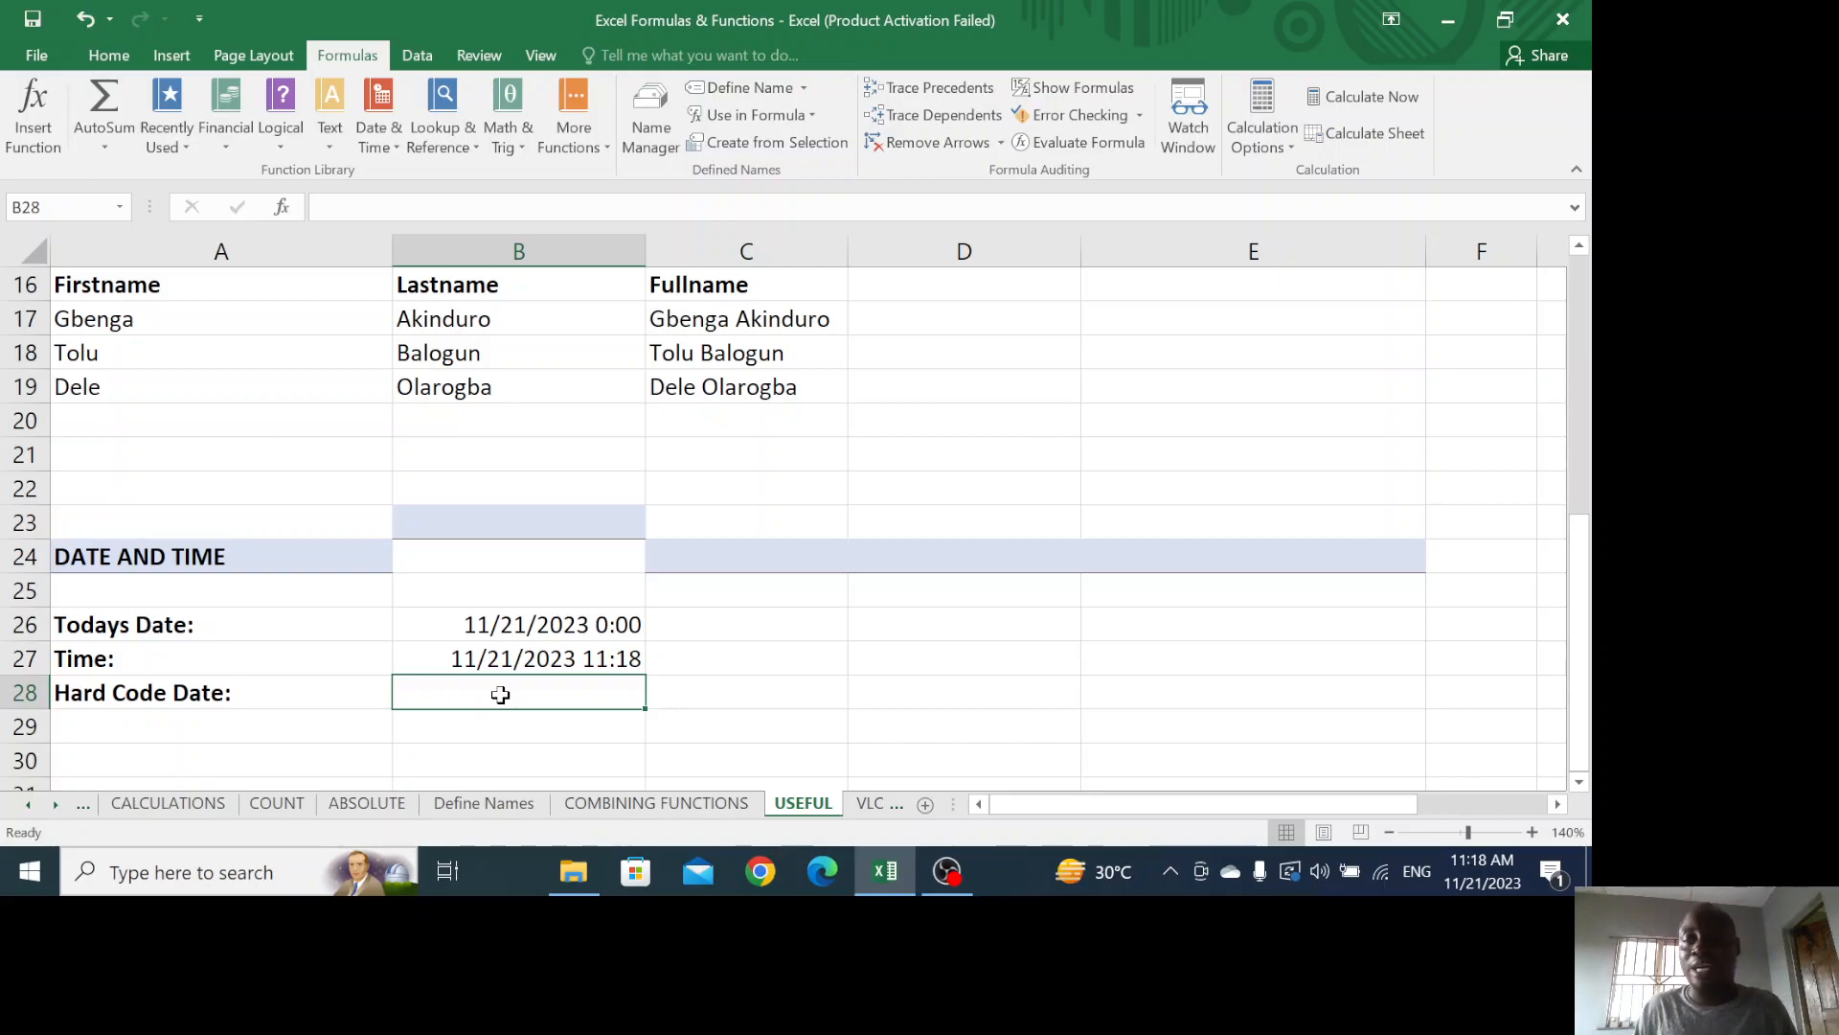
pyautogui.scroll(1, 500, 693)
pyautogui.scroll(-2, 571, 661)
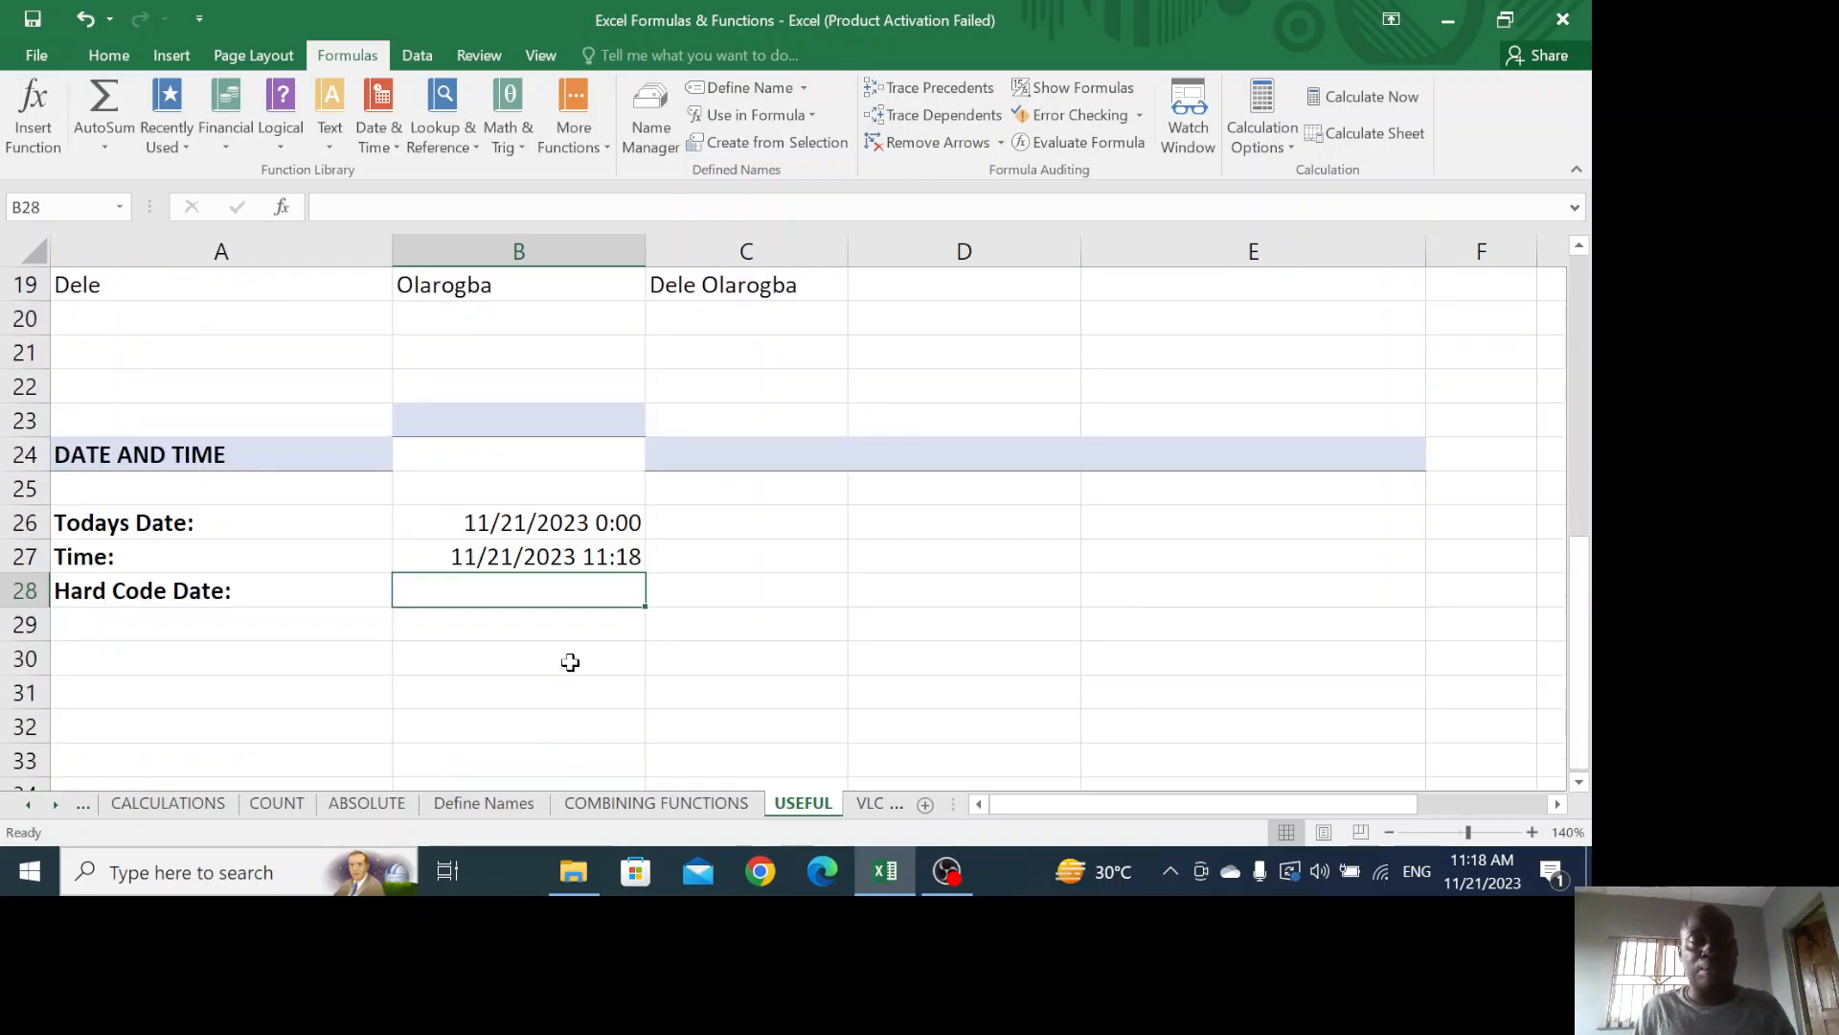
pyautogui.click(546, 562)
pyautogui.click(679, 586)
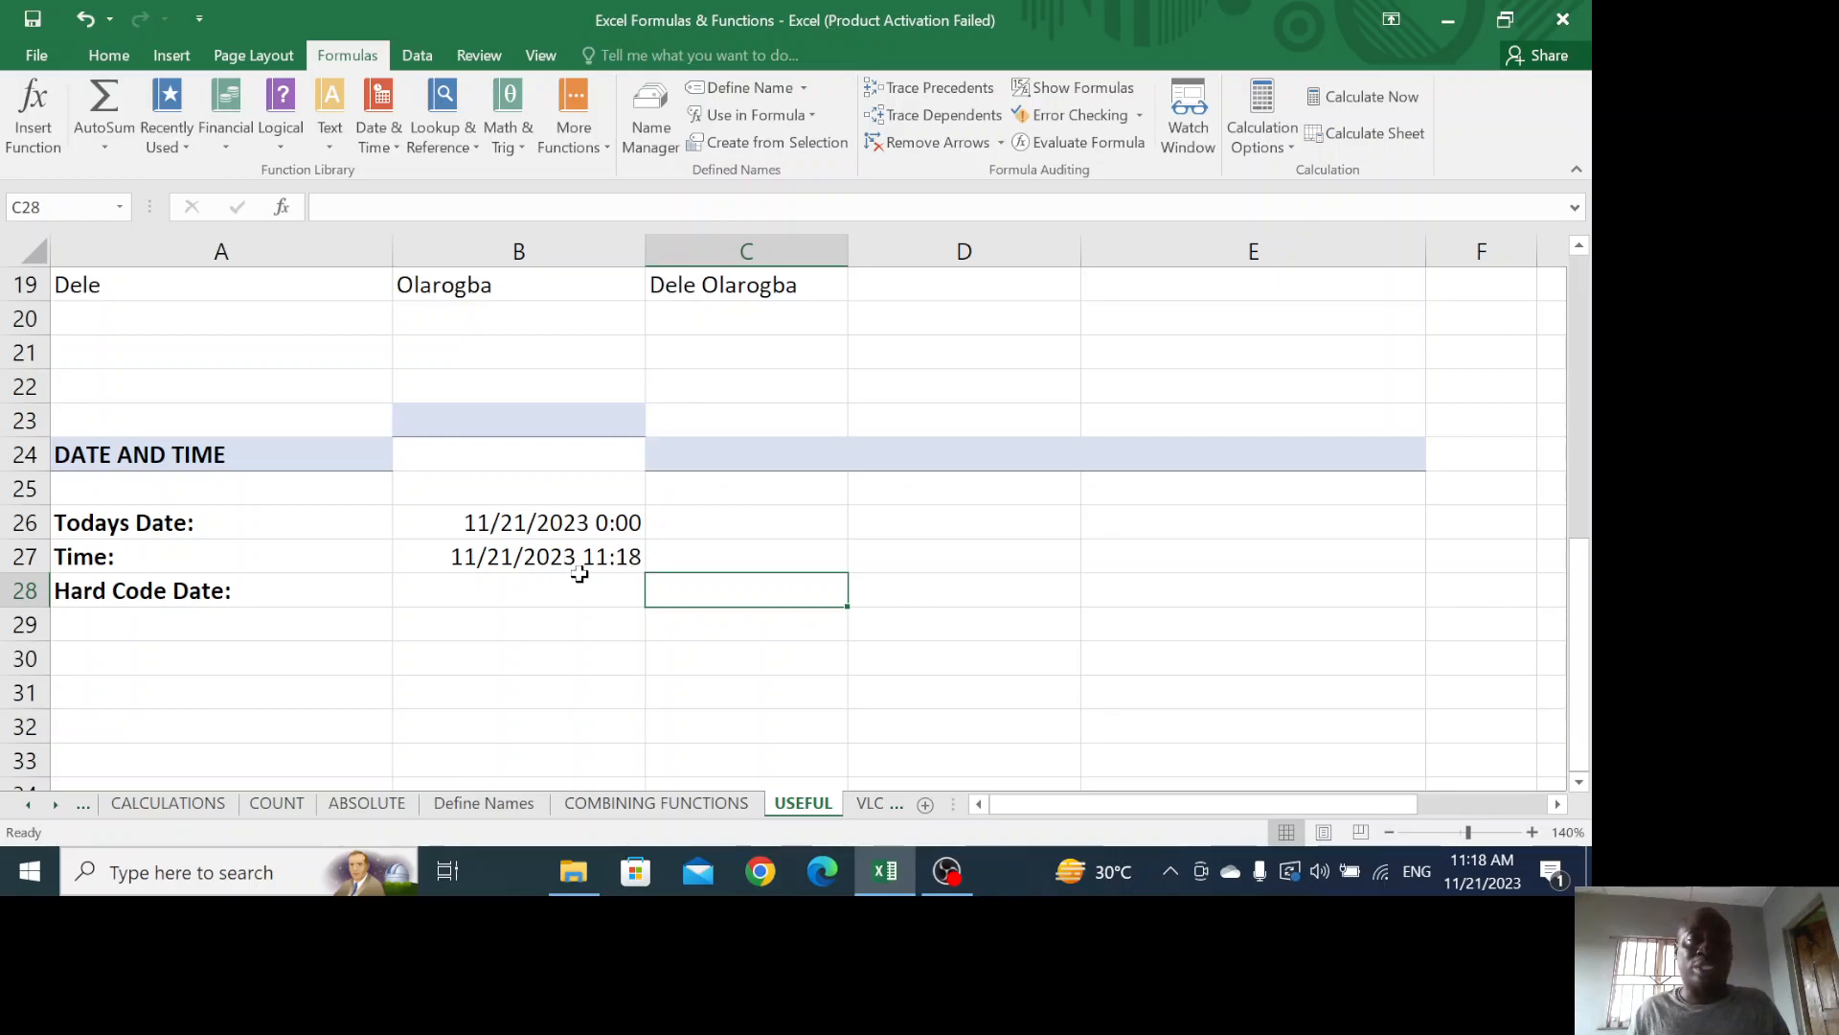
pyautogui.click(621, 586)
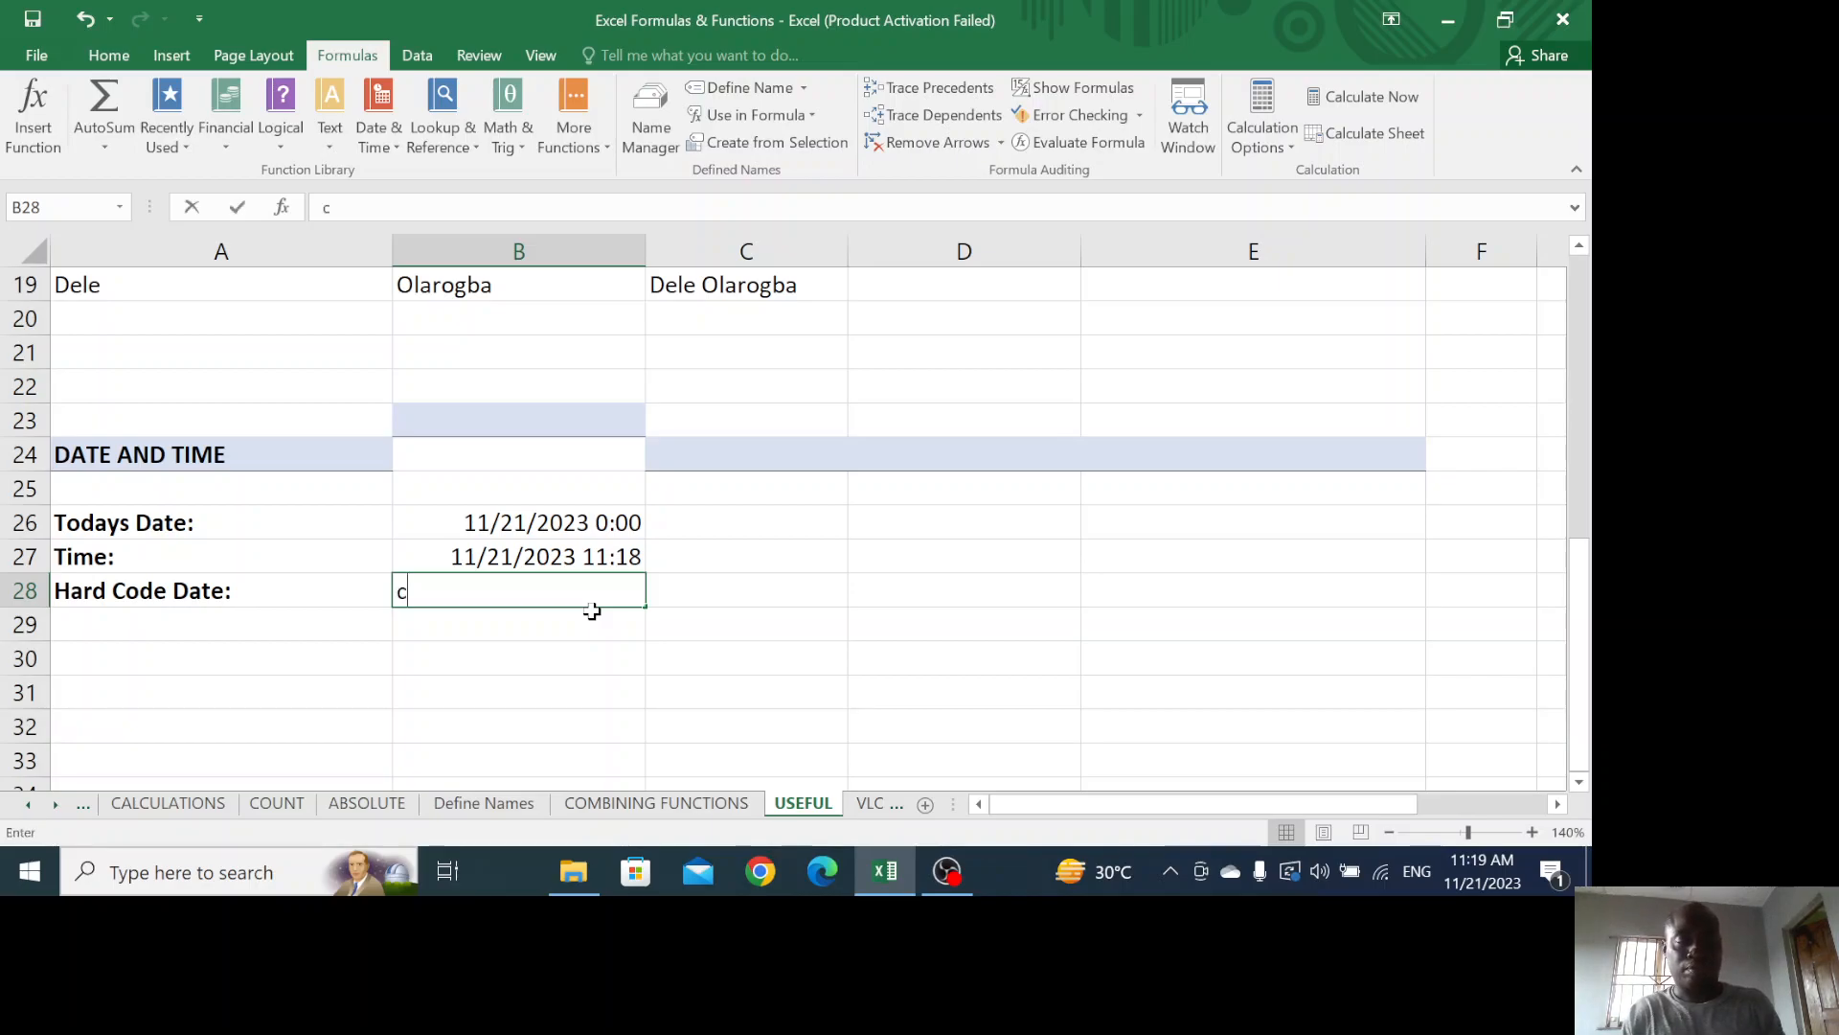
pyautogui.write('ctrl+')
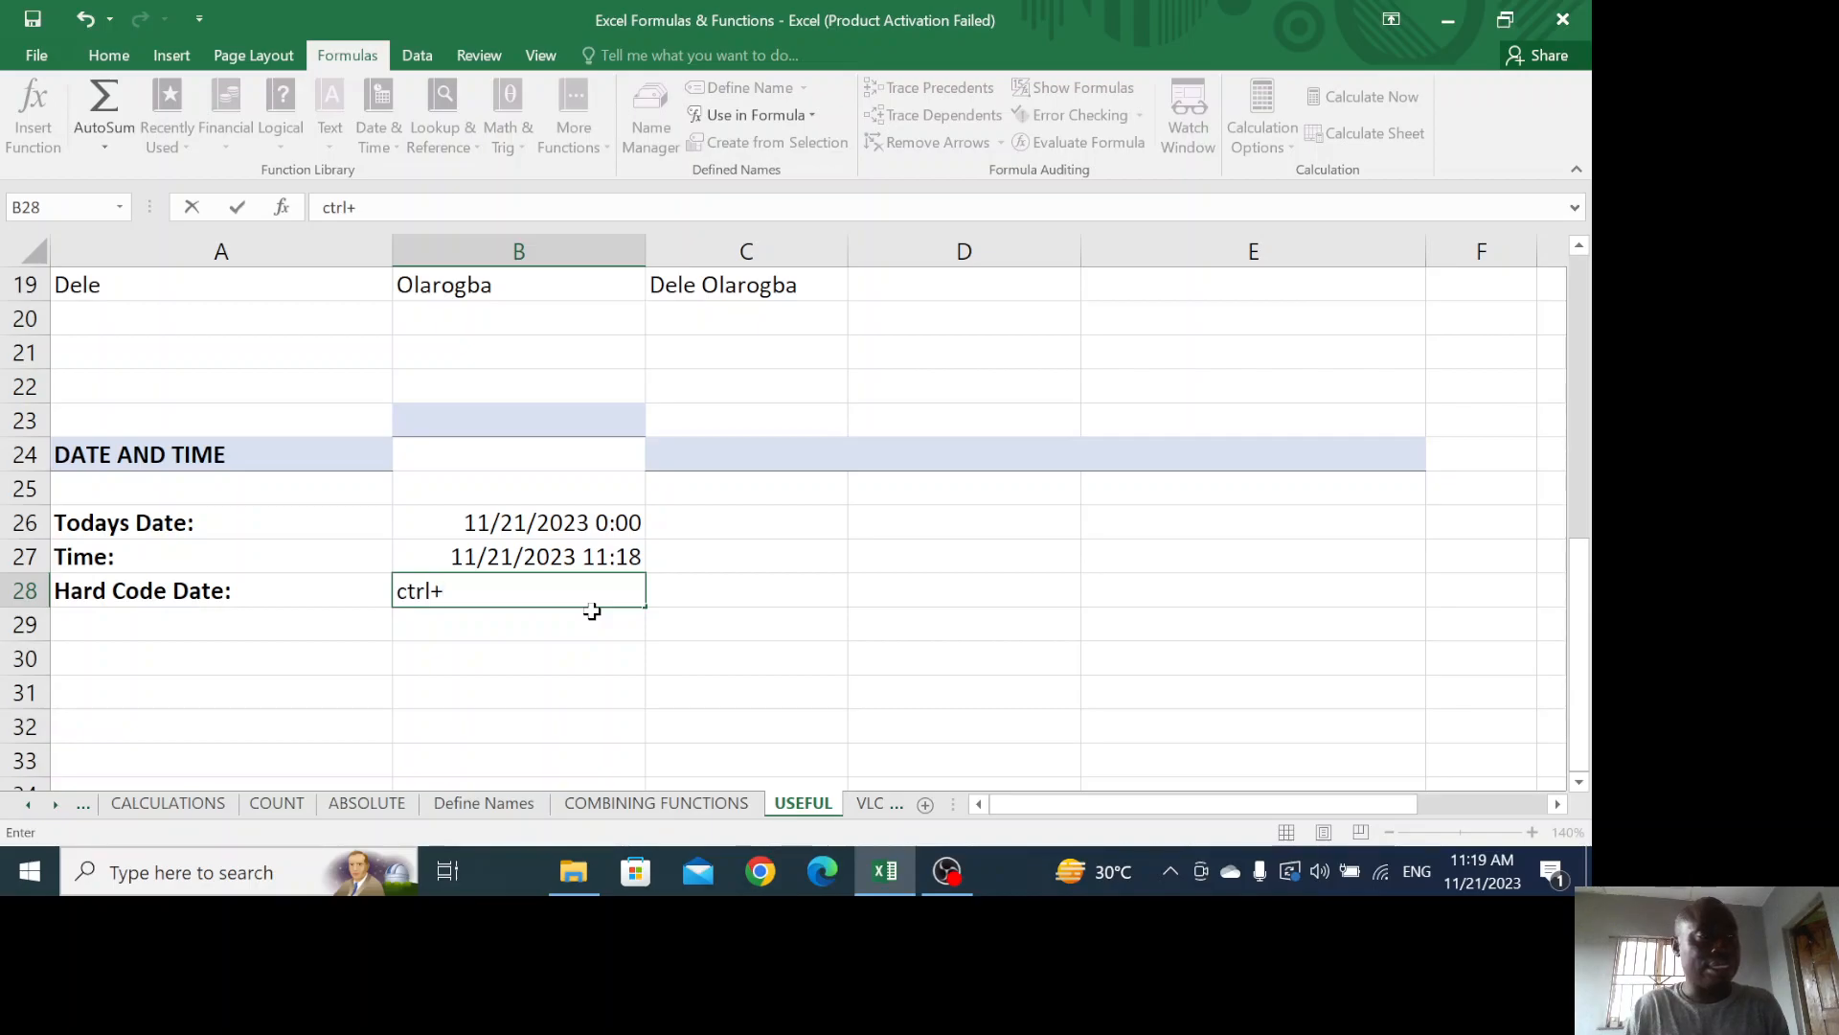
pyautogui.write('shift+;')
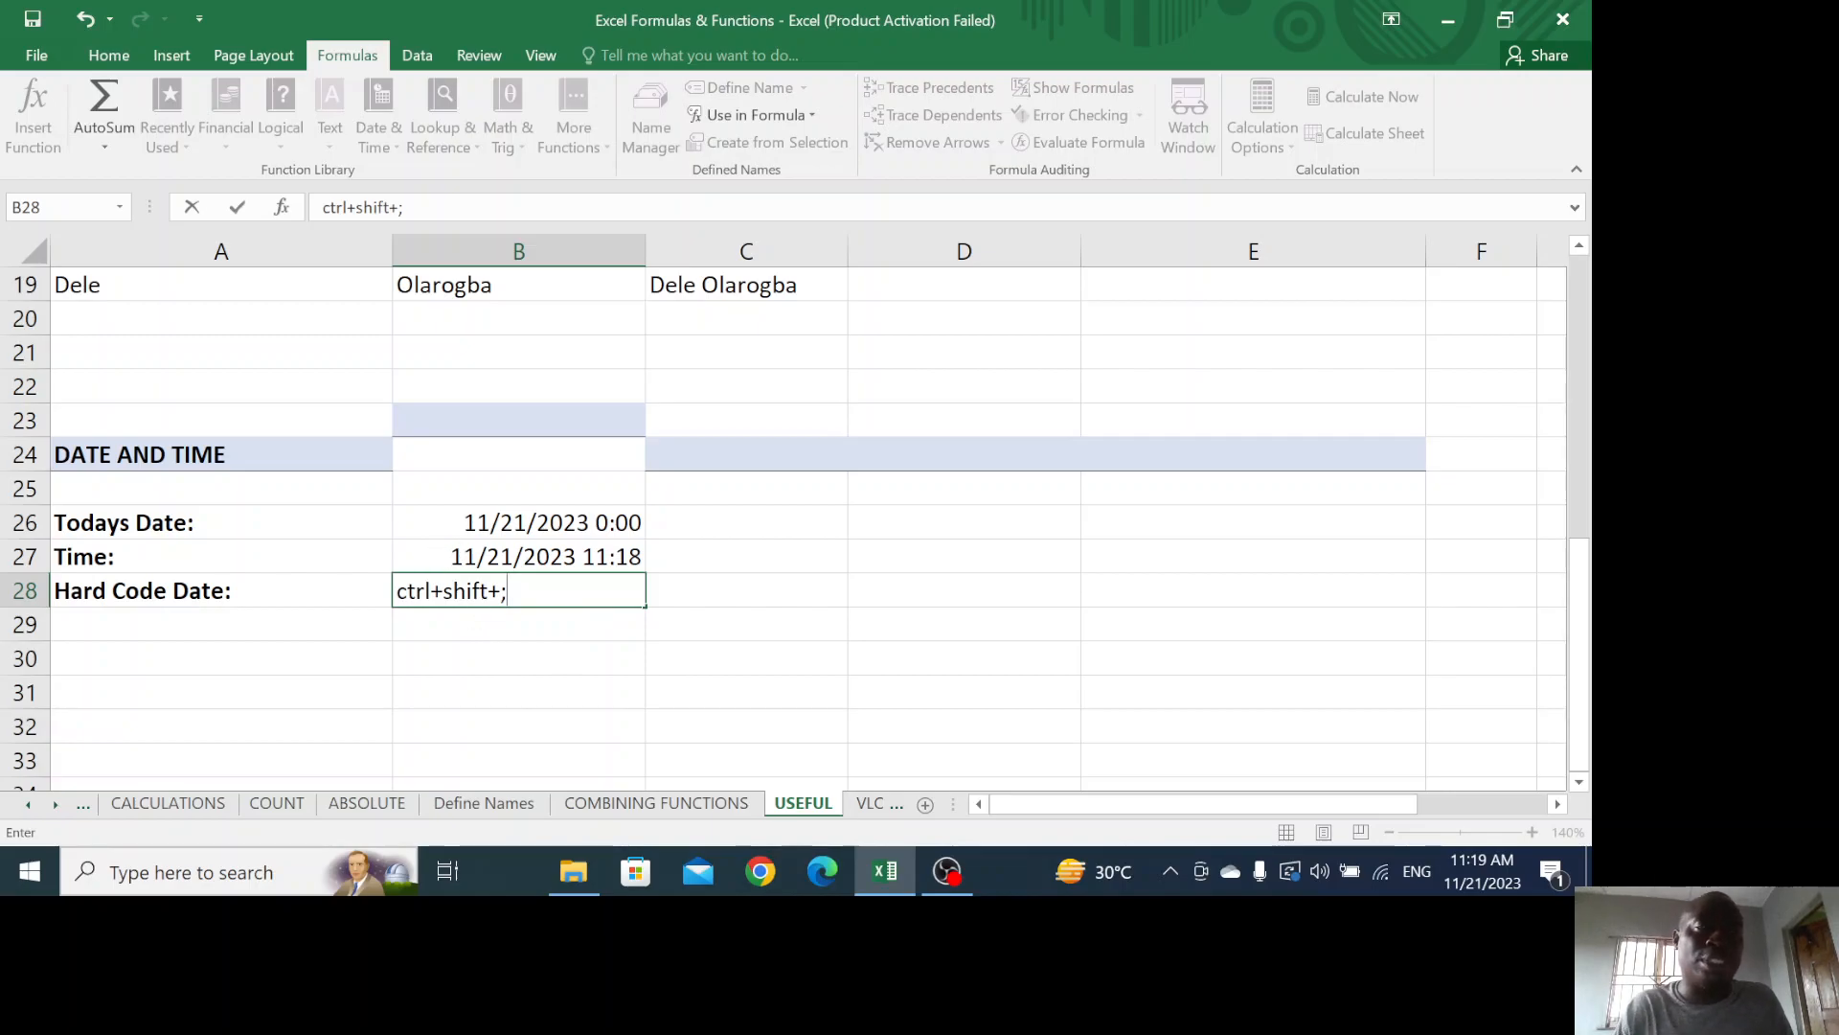
pyautogui.doubleClick(436, 590)
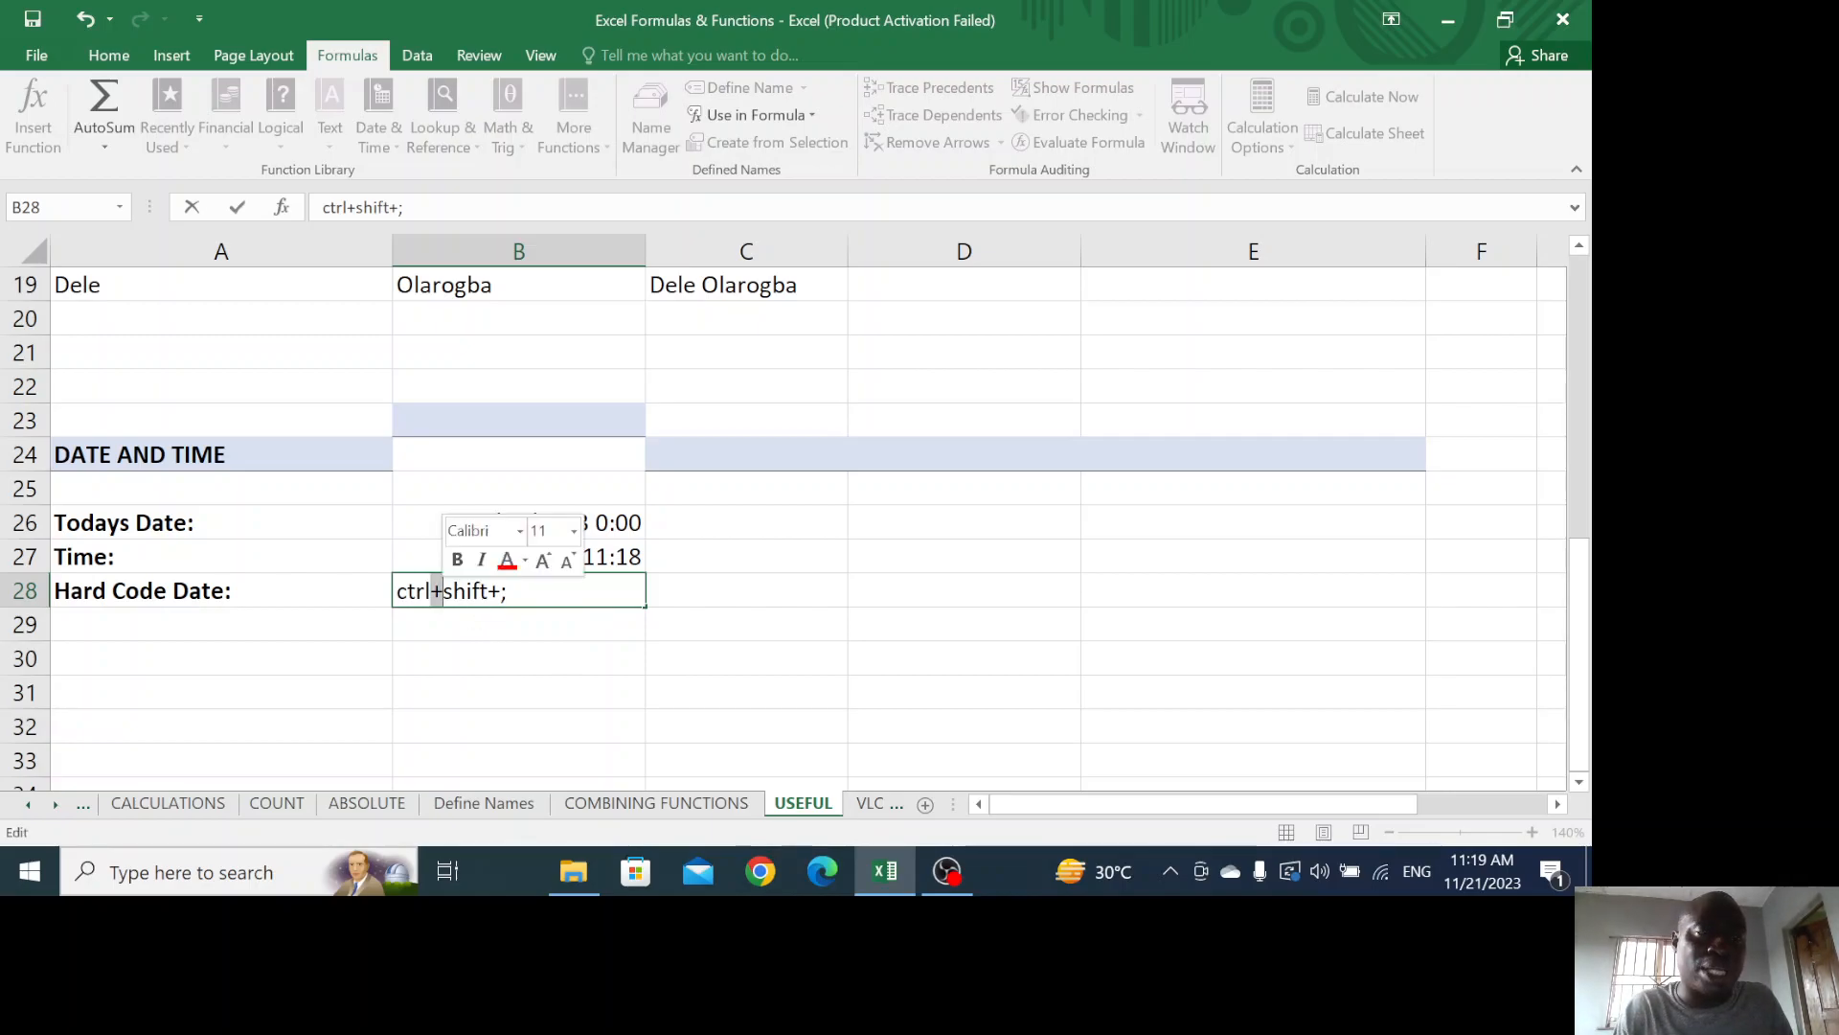
pyautogui.doubleClick(494, 590)
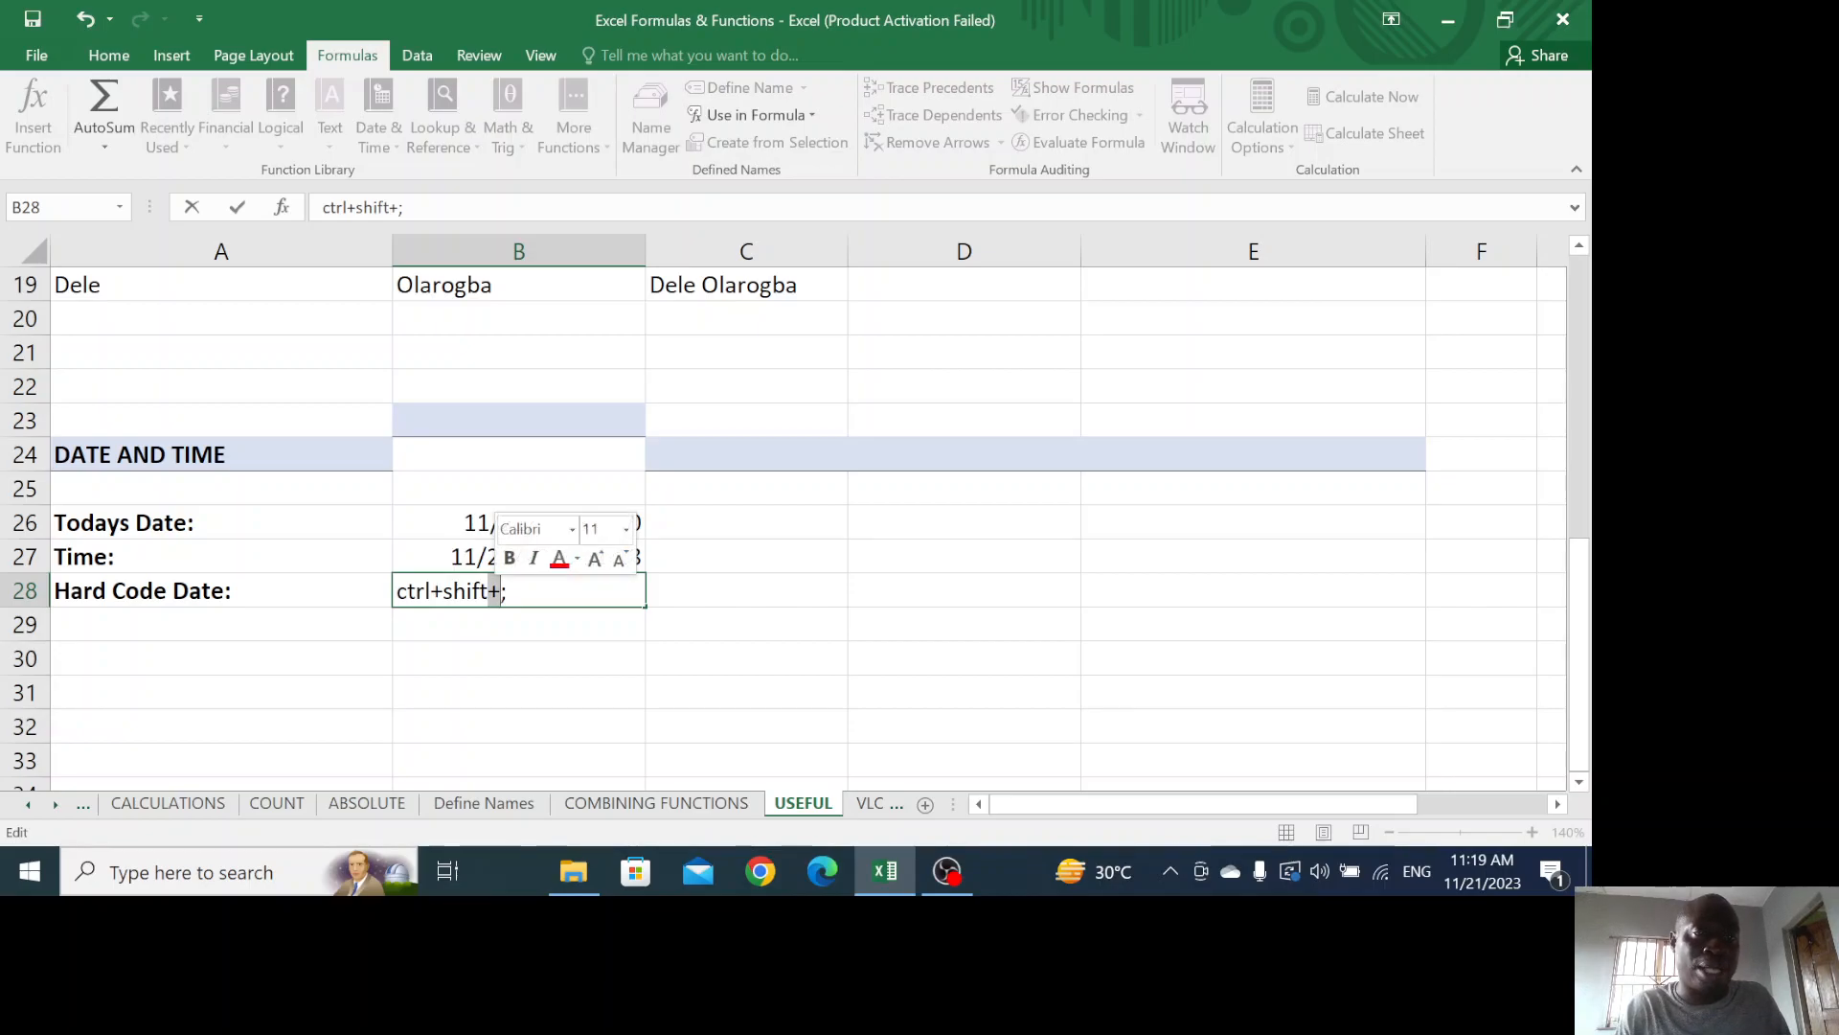
pyautogui.click(505, 625)
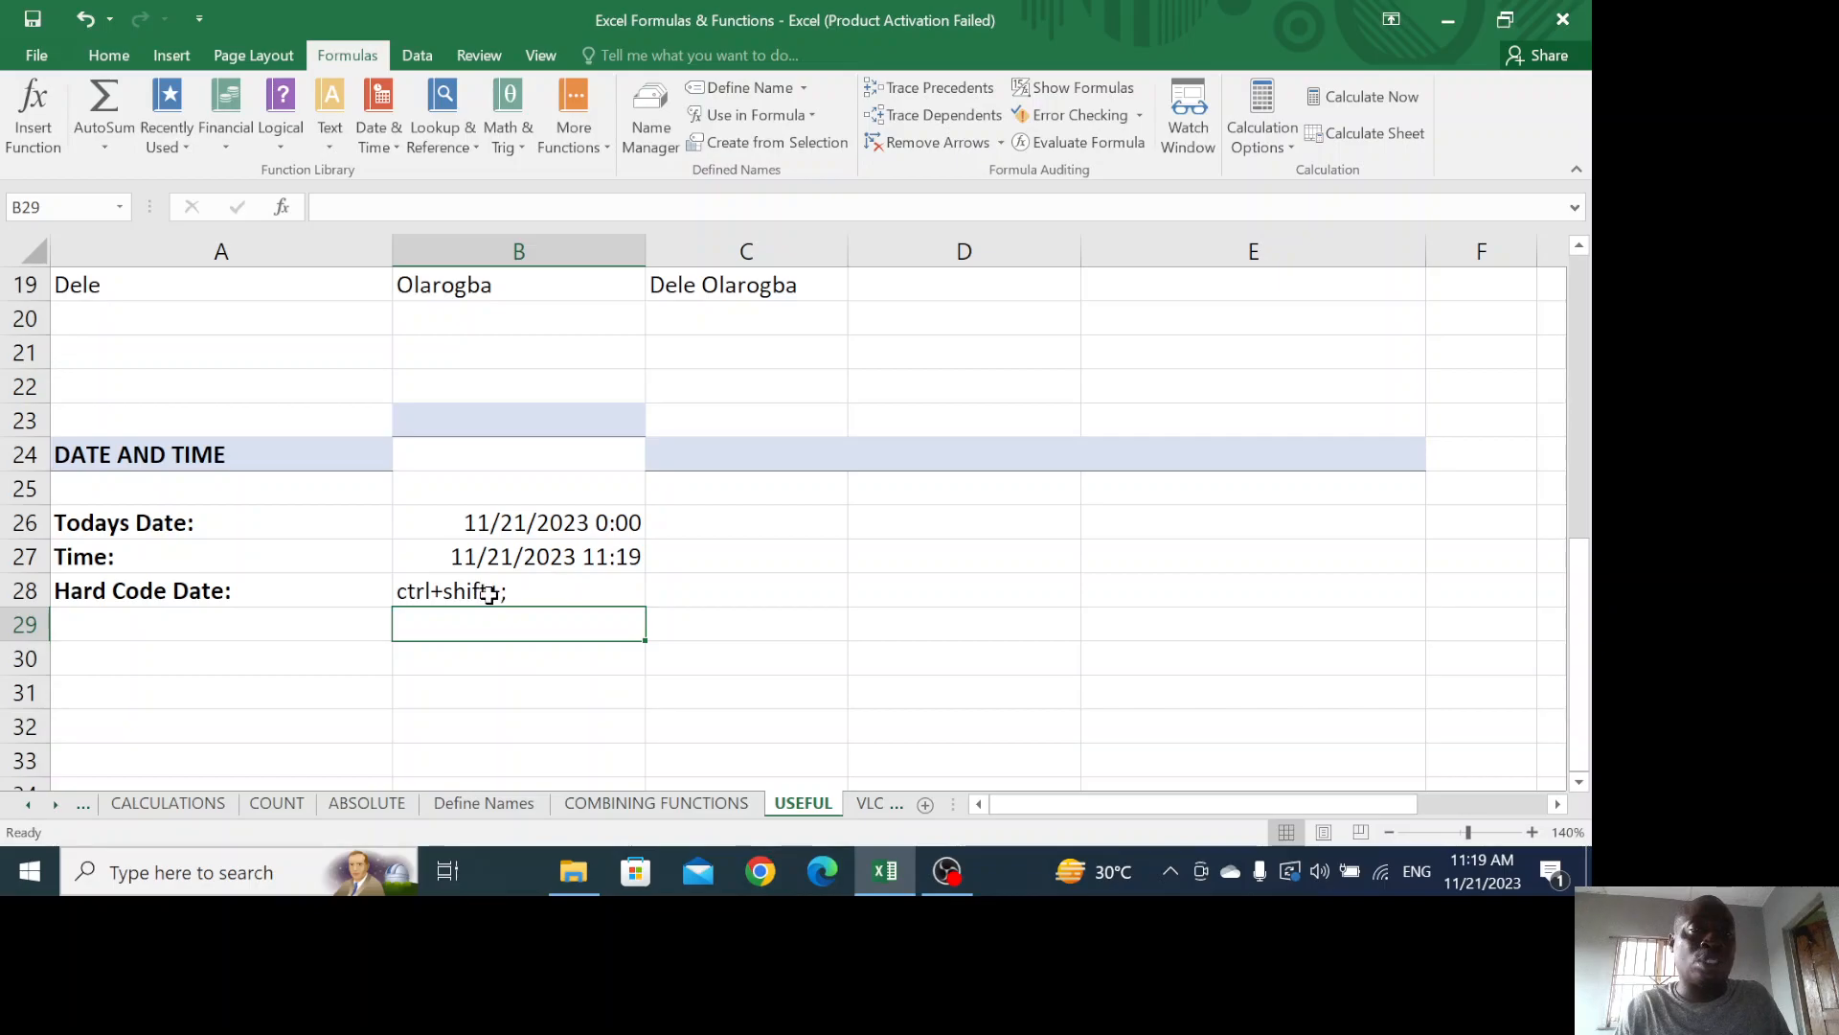
# Clear the shortcut text from B28 and insert the current time, 11:19 AM, as a fixed value
pyautogui.click(502, 594)
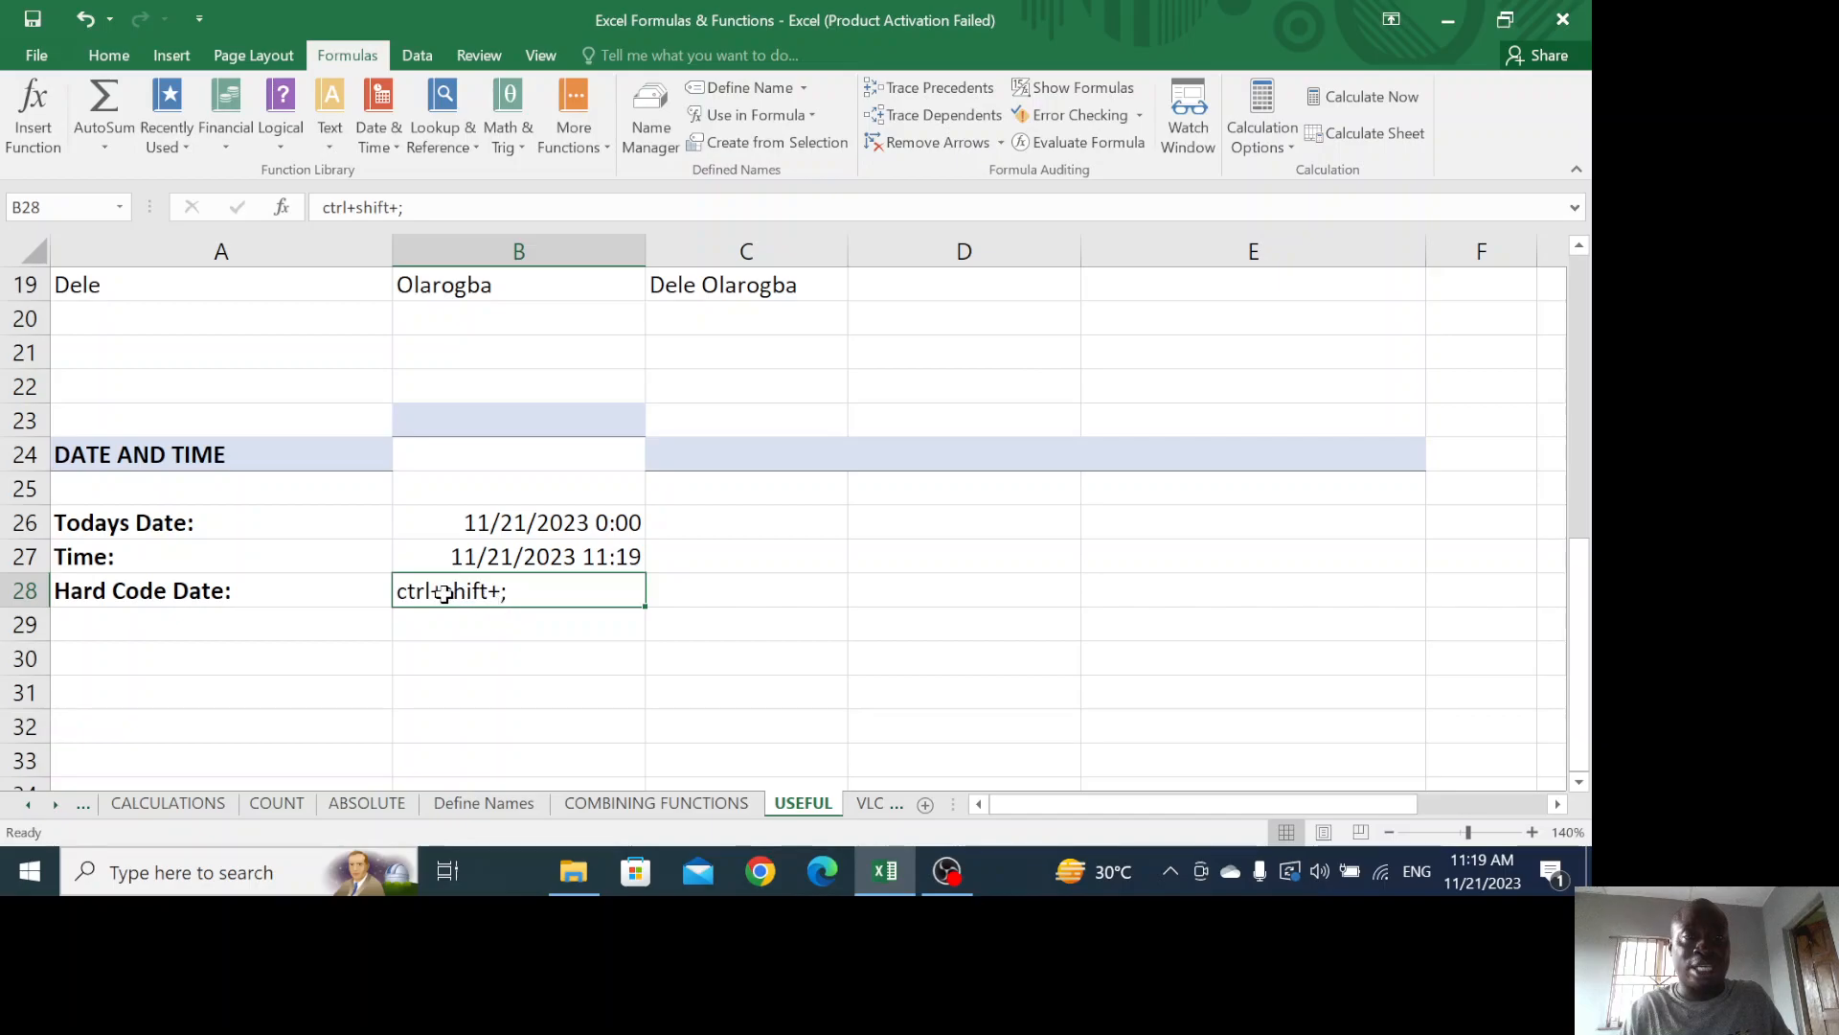
pyautogui.doubleClick(506, 590)
pyautogui.moveTo(508, 591); pyautogui.dragTo(383, 591)
pyautogui.press('Delete')
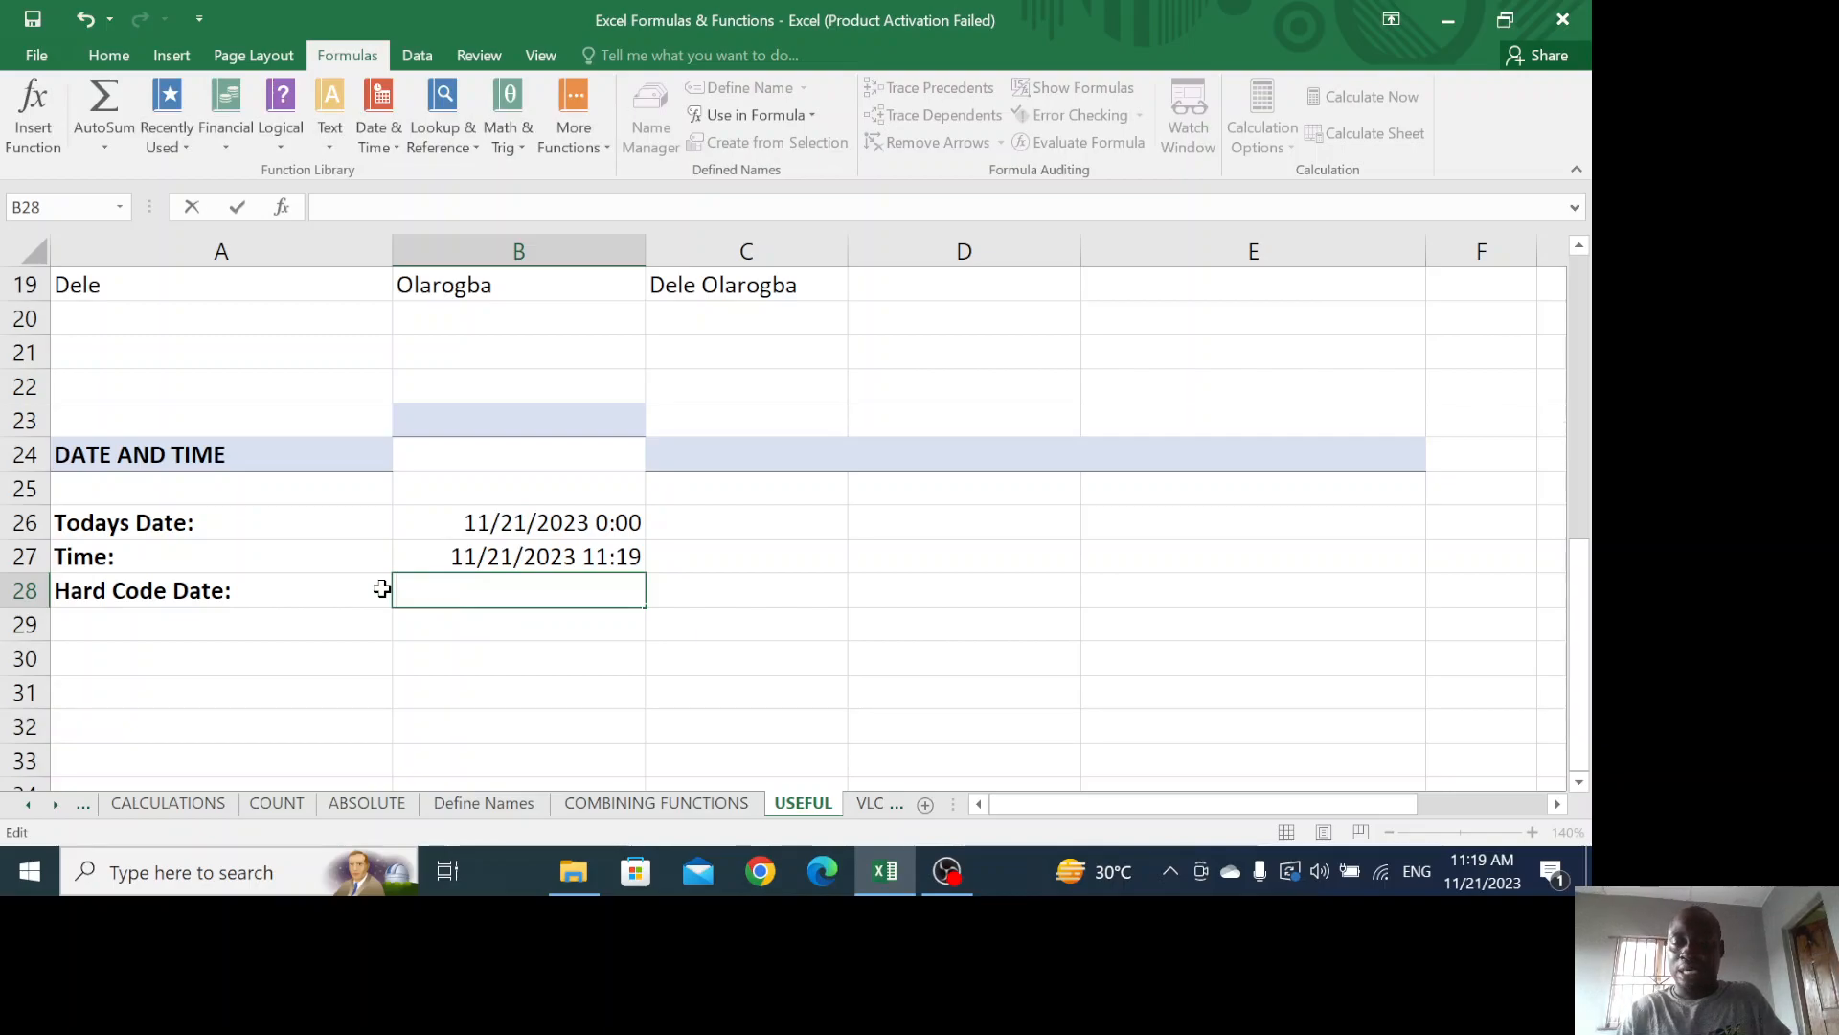
pyautogui.hotkey('ctrl', 'shift', ';')
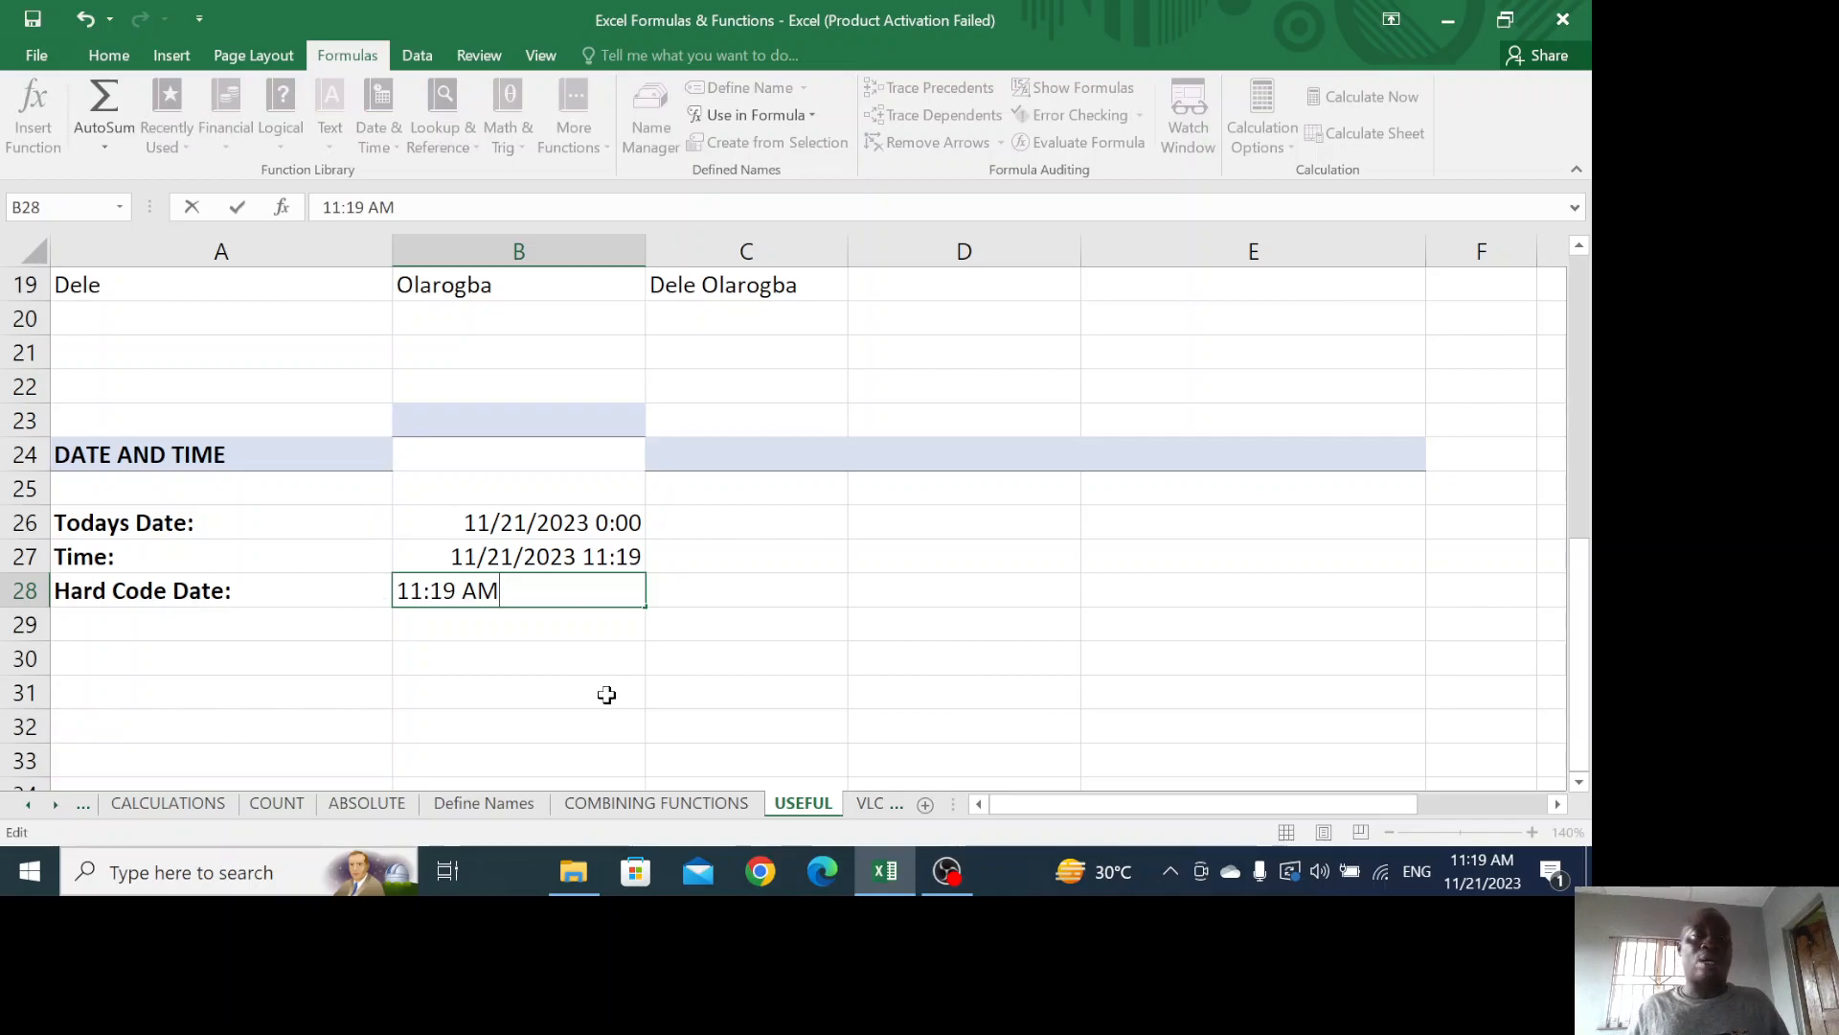
pyautogui.click(533, 637)
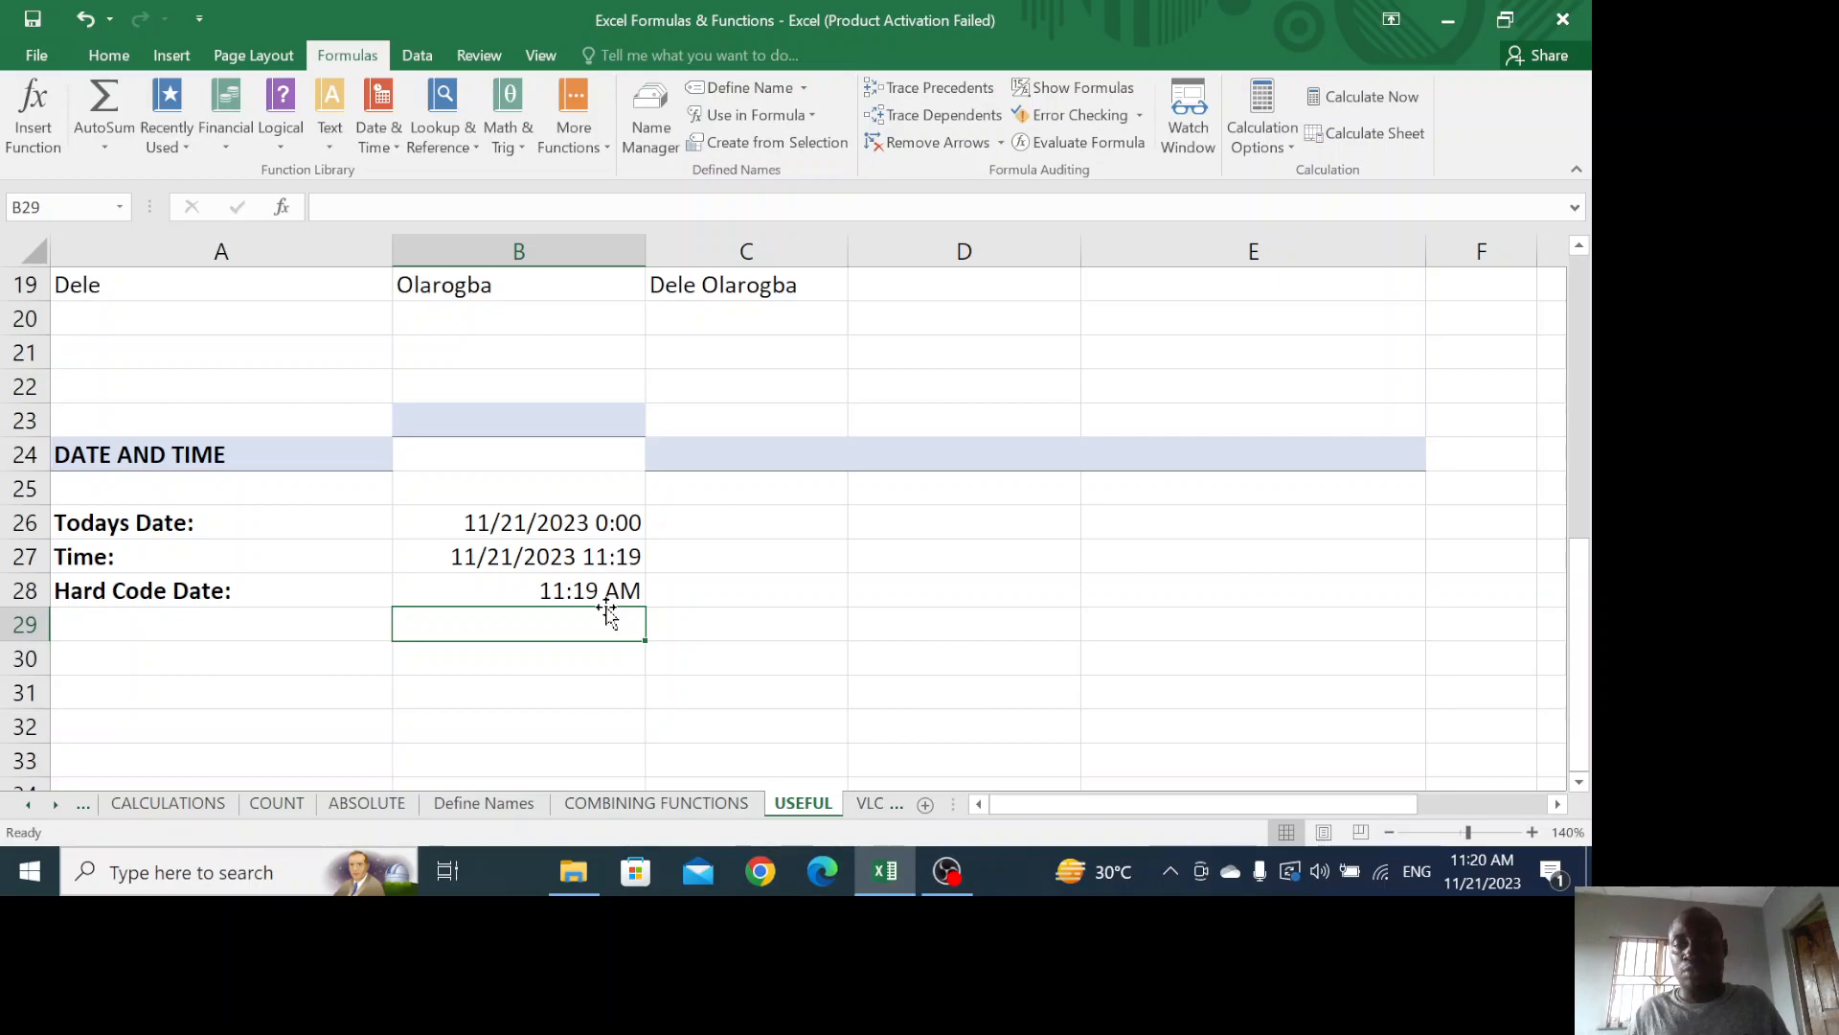
pyautogui.click(548, 563)
pyautogui.click(551, 598)
pyautogui.click(516, 624)
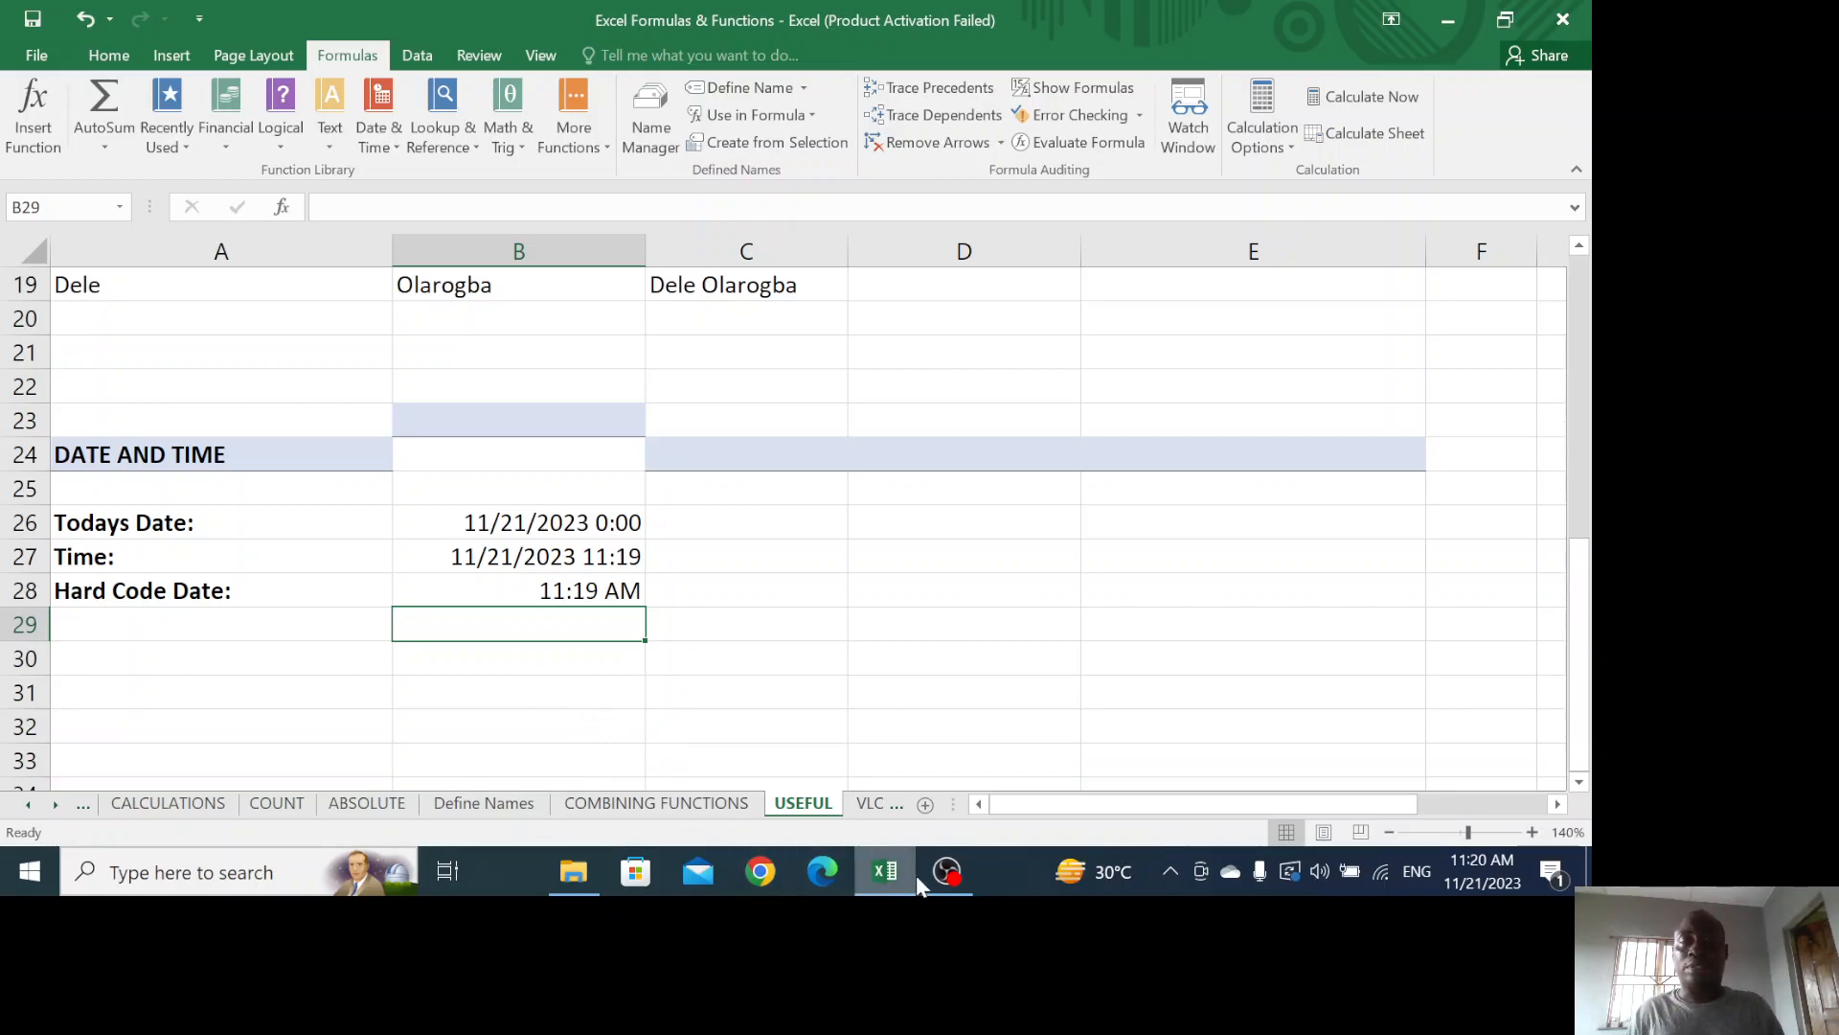
pyautogui.moveTo(920, 882)
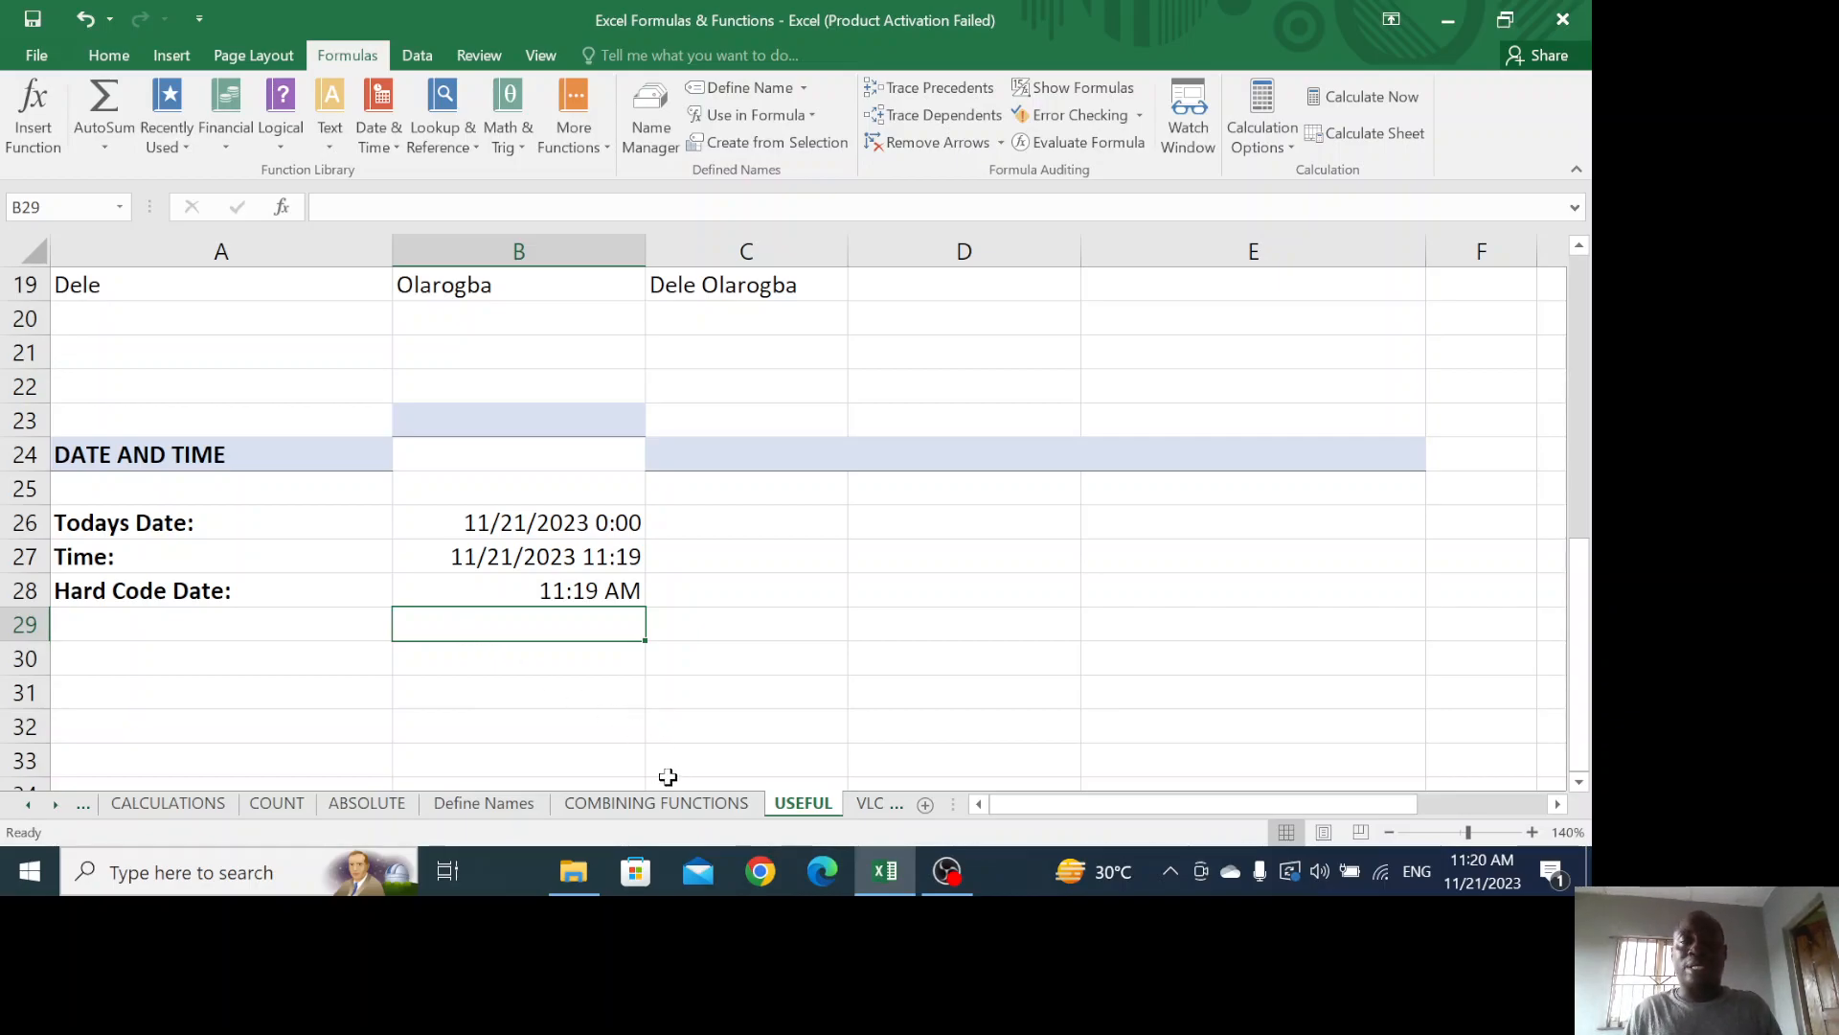
pyautogui.click(942, 873)
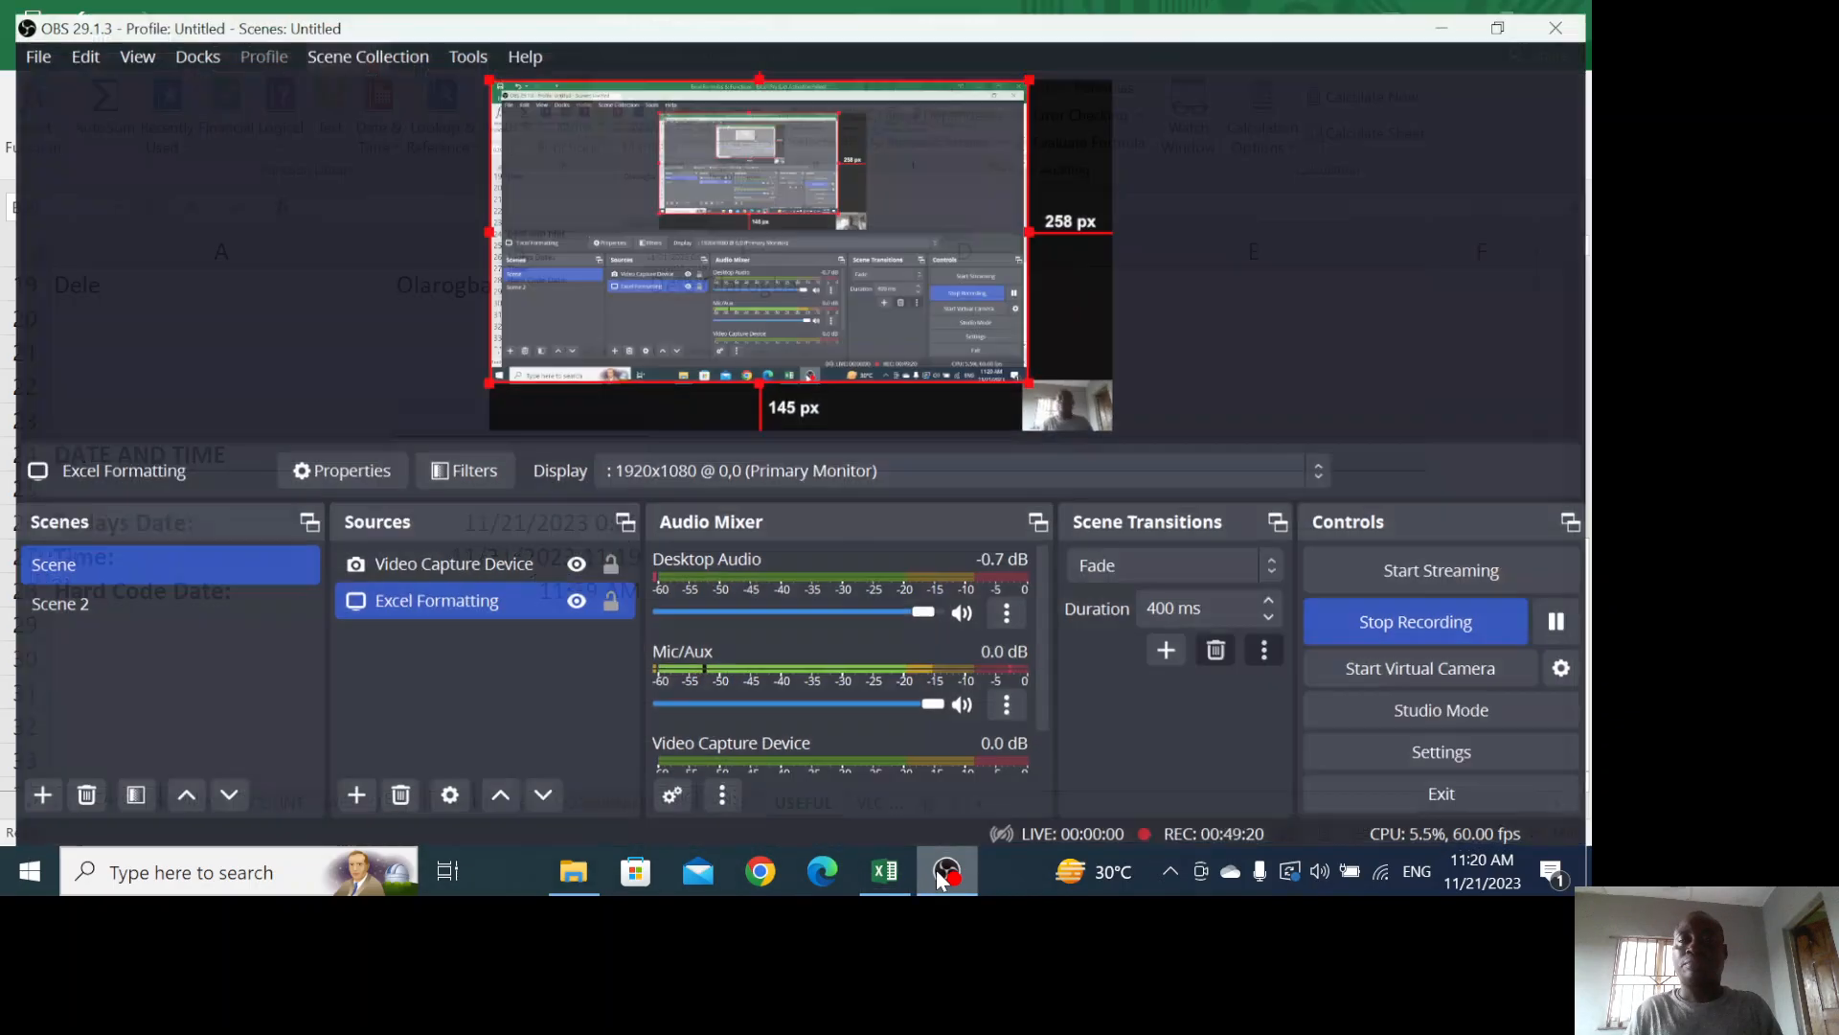